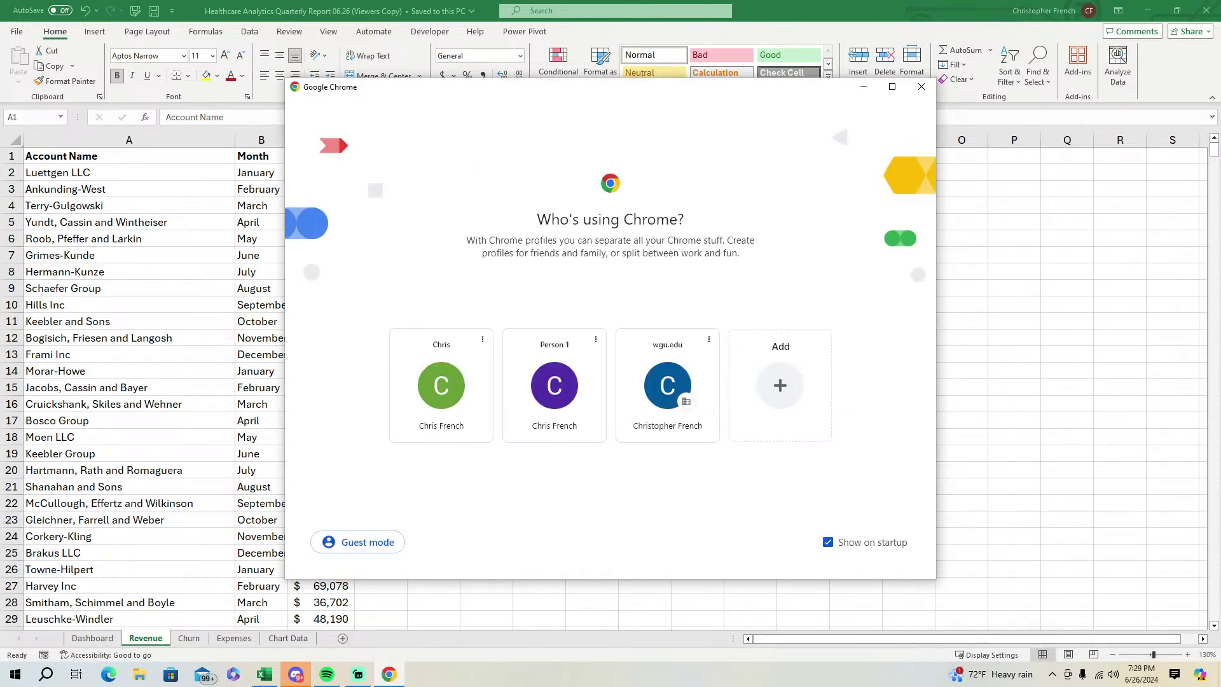
Minimize the Chrome profile chooser so the Revenue sheet is unobstructed.
left_click(863, 87)
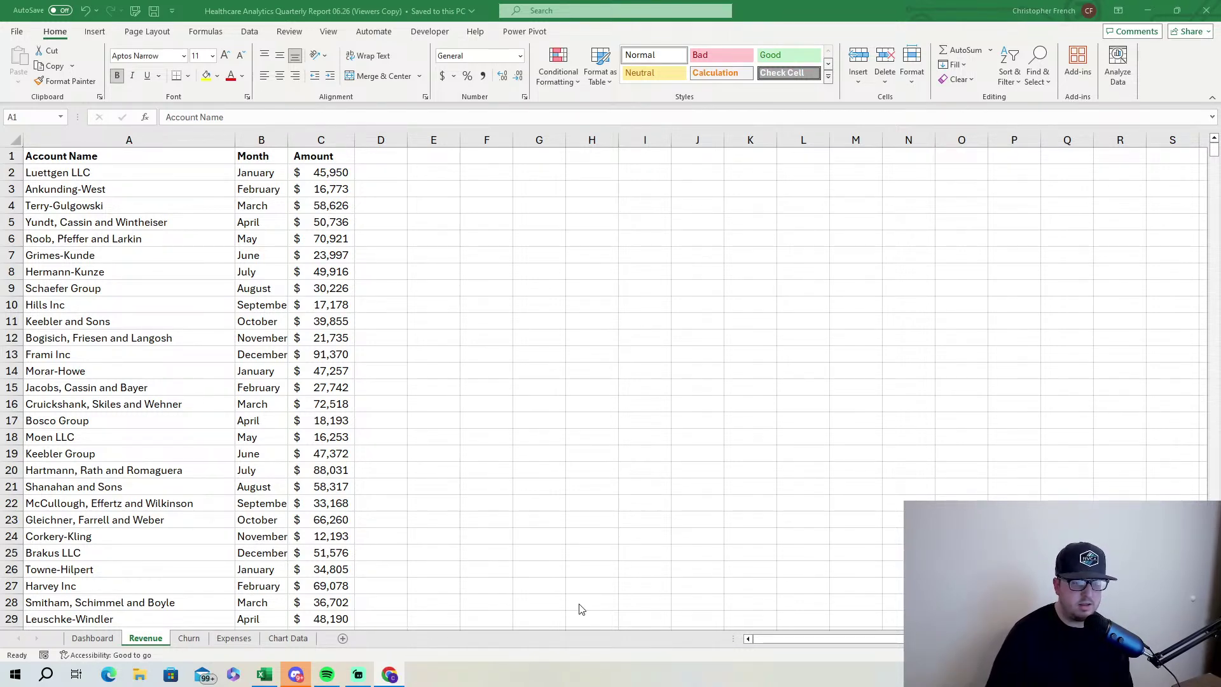
left_click(296, 674)
left_click_drag(787, 12, 1220, 153)
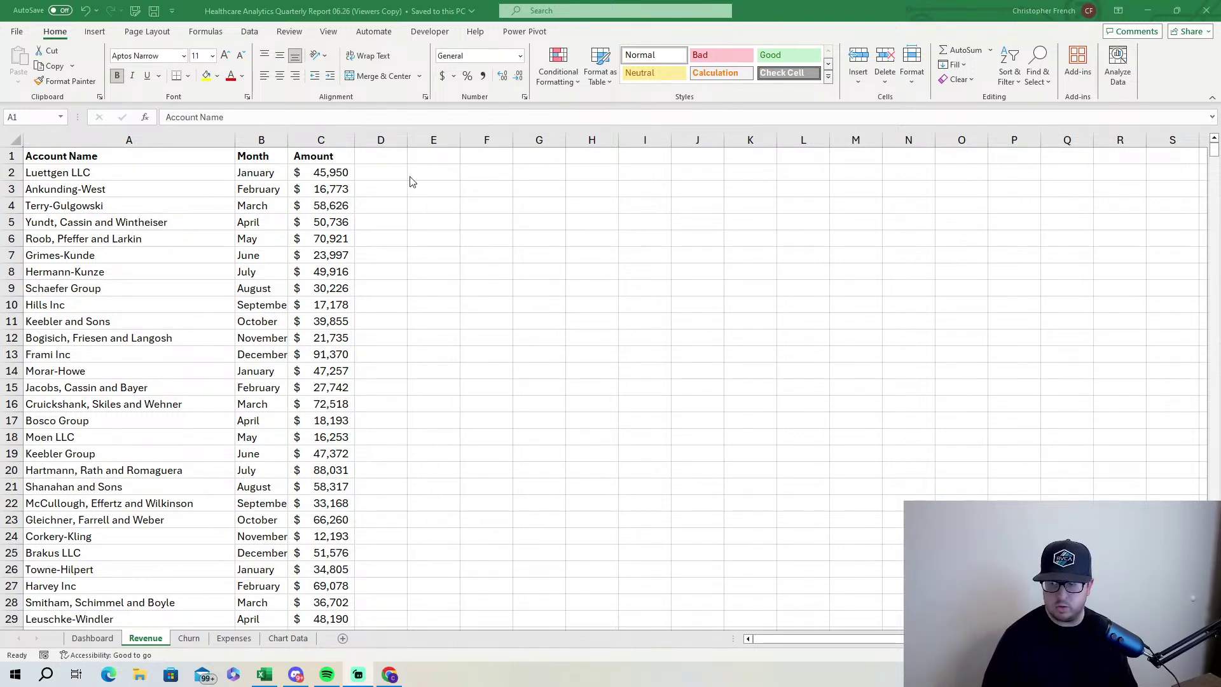
Add a "Quarter" header in cell D1 of the Revenue sheet and turn on filters for the header row.
double_click(377, 156)
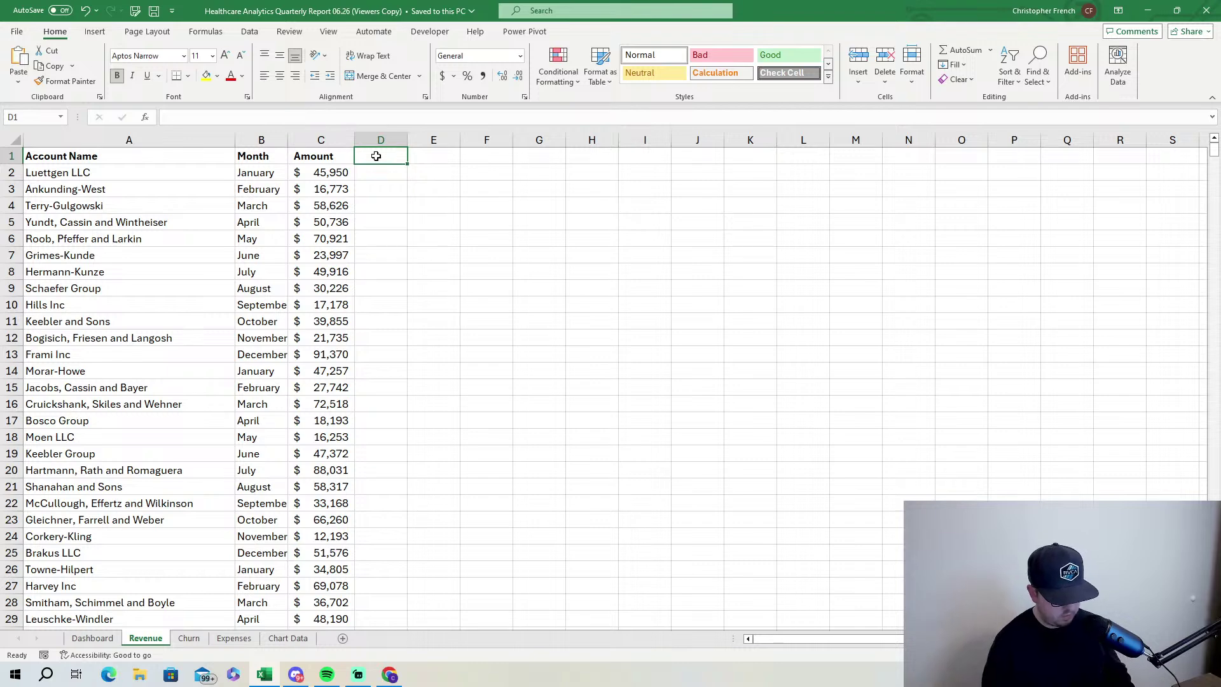
type("Quarter")
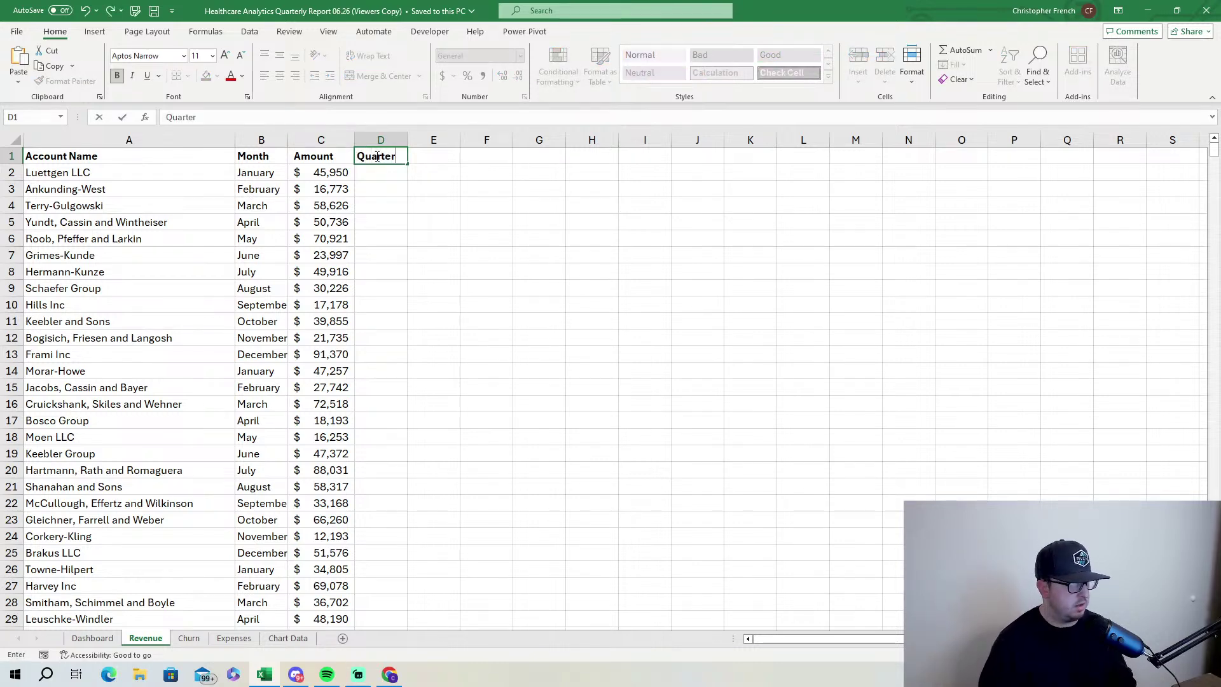
left_click(372, 169)
left_click(267, 155)
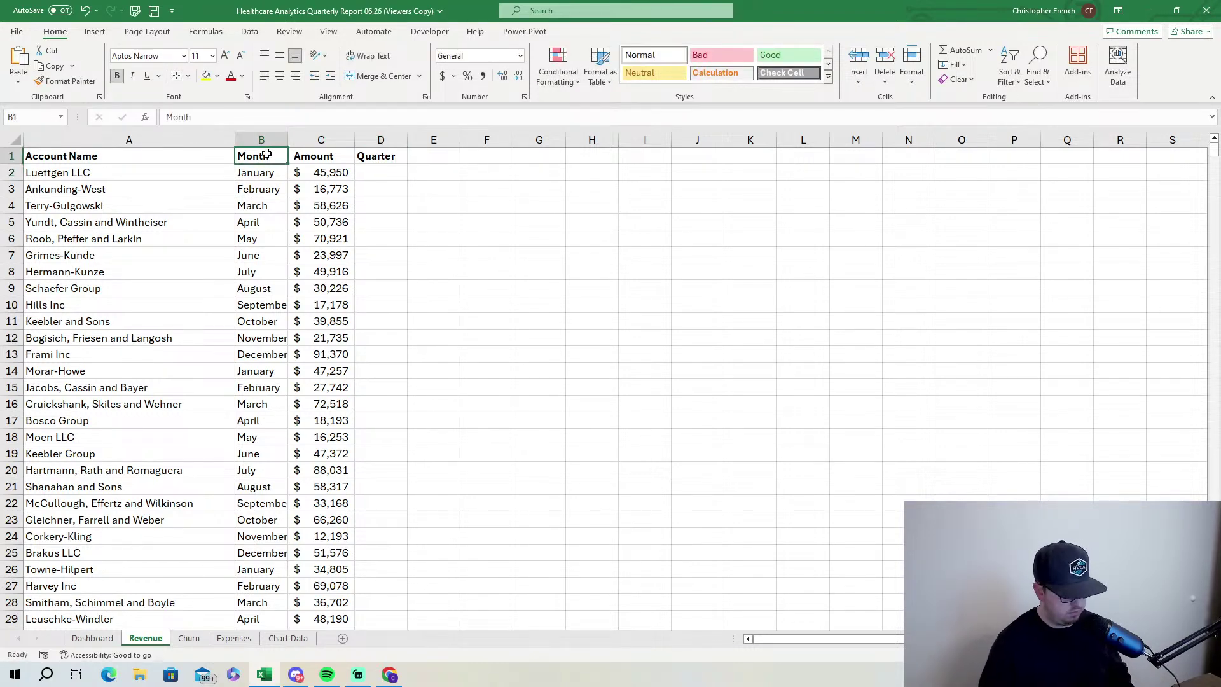
key("ctrl+shift+l")
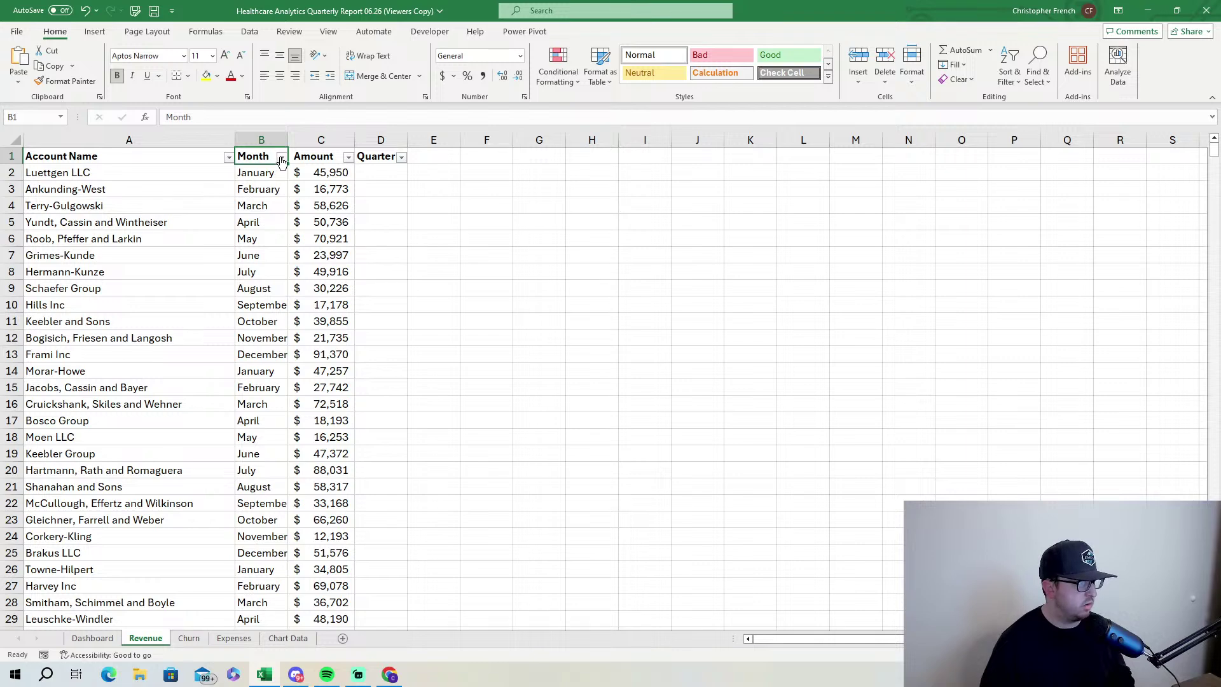
Filter the Month column of the Revenue sheet to show only January, February and March.
left_click(282, 157)
left_click(167, 325)
left_click(171, 381)
left_click(175, 371)
scroll(176, 378, "down", 1)
left_click(173, 382)
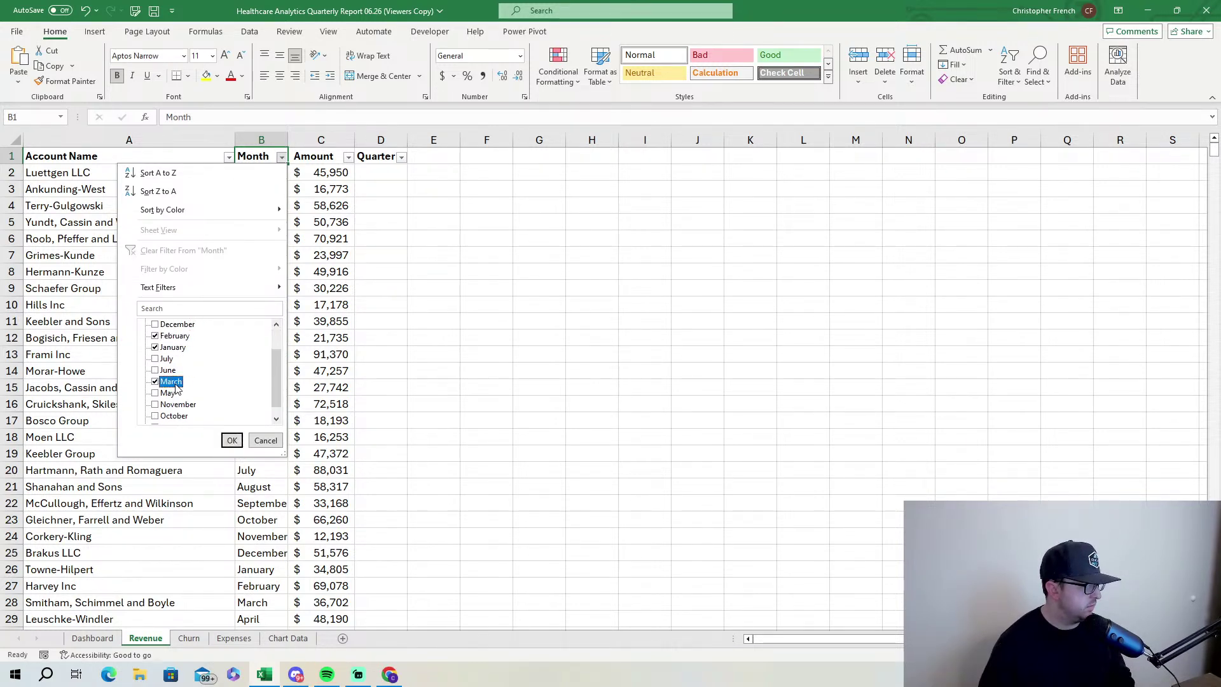
left_click(232, 441)
Enter Q1 in the first visible Quarter cell and fill it down all the January to March rows.
left_click(381, 171)
type("Q1")
key("ctrl+Return")
left_click_drag(407, 181, 414, 640)
scroll(313, 393, "up", 20)
scroll(312, 393, "up", 20)
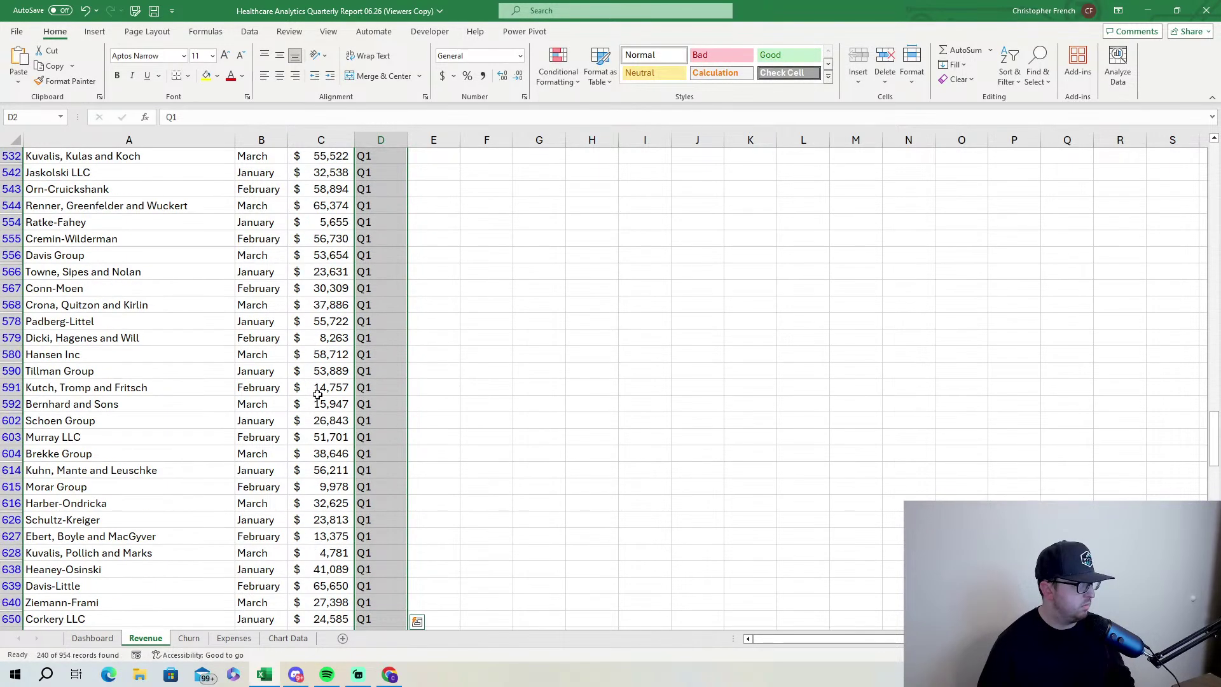
left_click(313, 389)
scroll(312, 390, "up", 20)
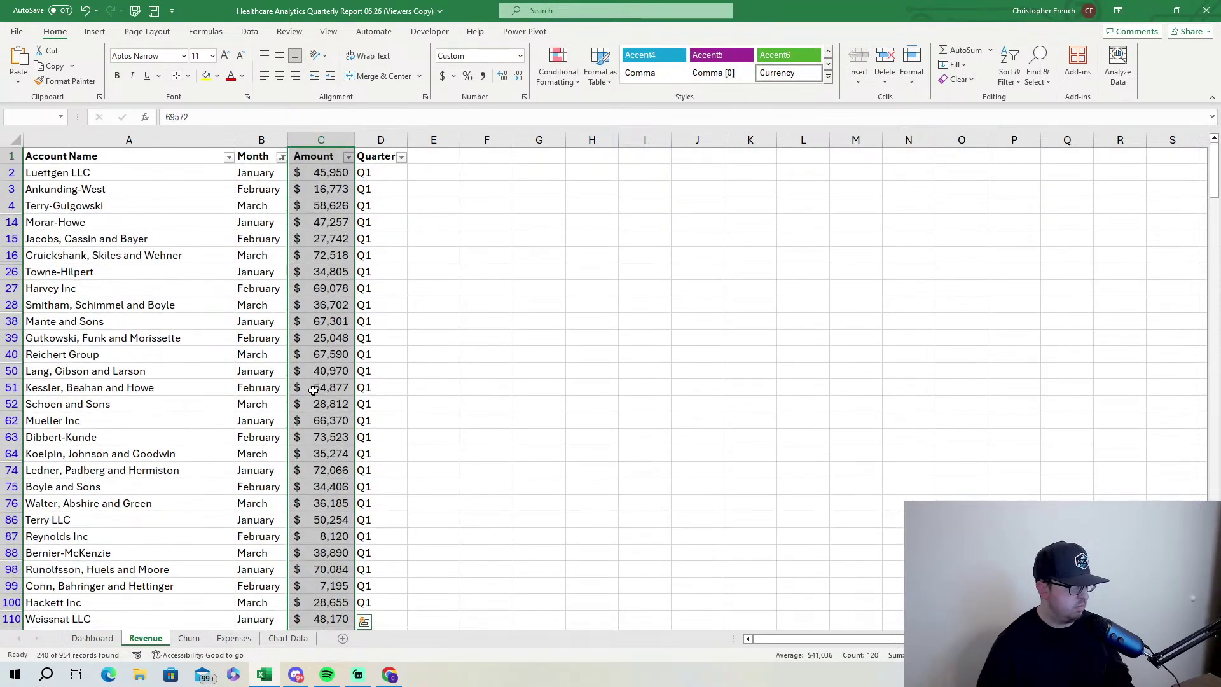
Change the Month filter to show only April, May and June.
left_click(282, 156)
left_click(170, 325)
left_click(171, 325)
left_click(170, 338)
scroll(183, 387, "down", 2)
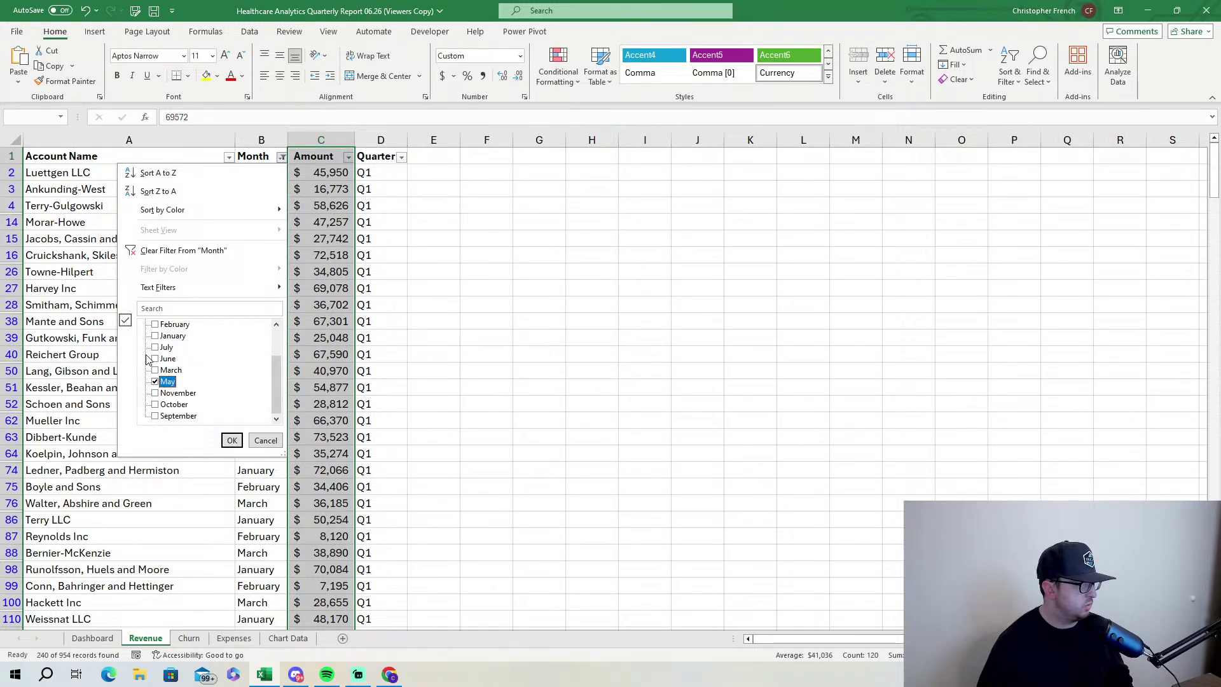
left_click(231, 440)
Enter Q2 in the first visible Quarter cell and fill it down all the April to June rows.
left_click(390, 176)
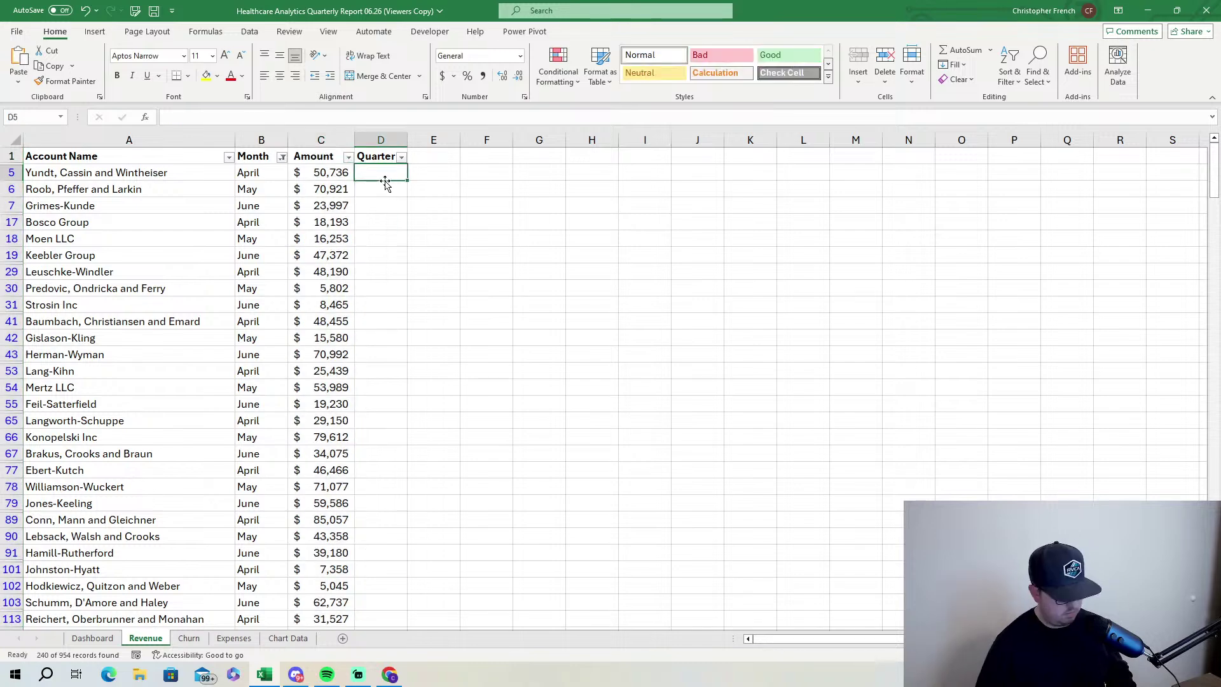
type("Q2")
left_click_drag(404, 184, 382, 602)
left_click(377, 573)
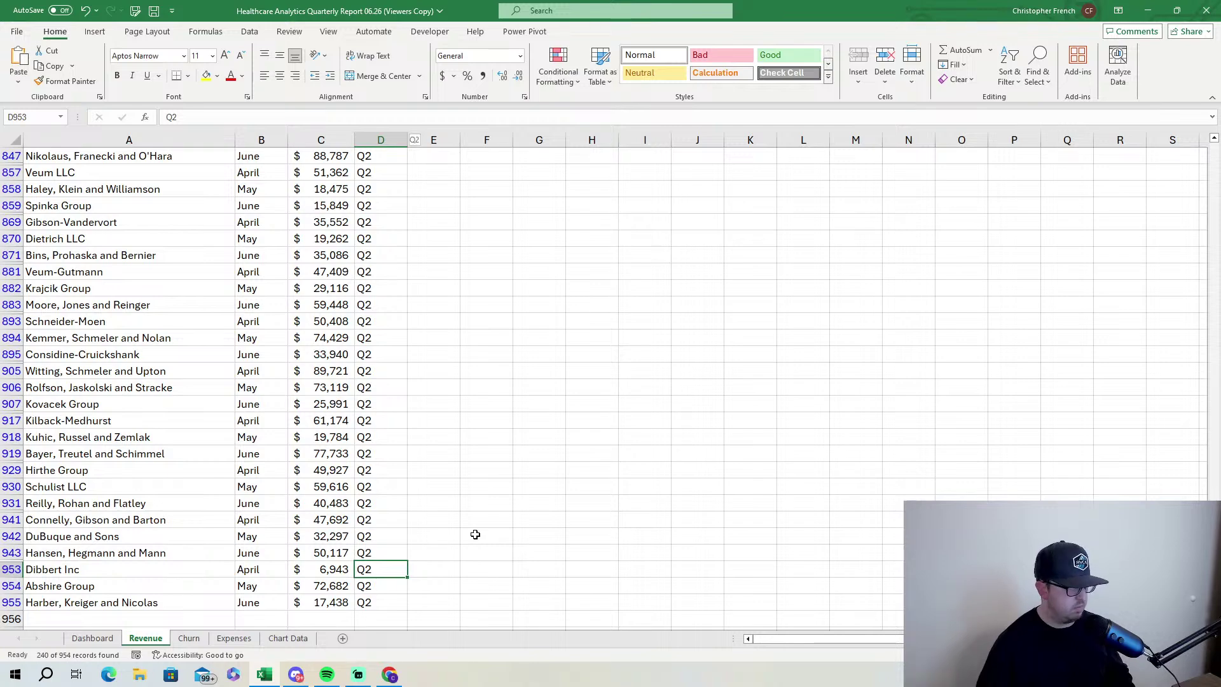
key("ctrl+shift+Up")
Change the Month filter to show only July, August and September.
left_click(282, 158)
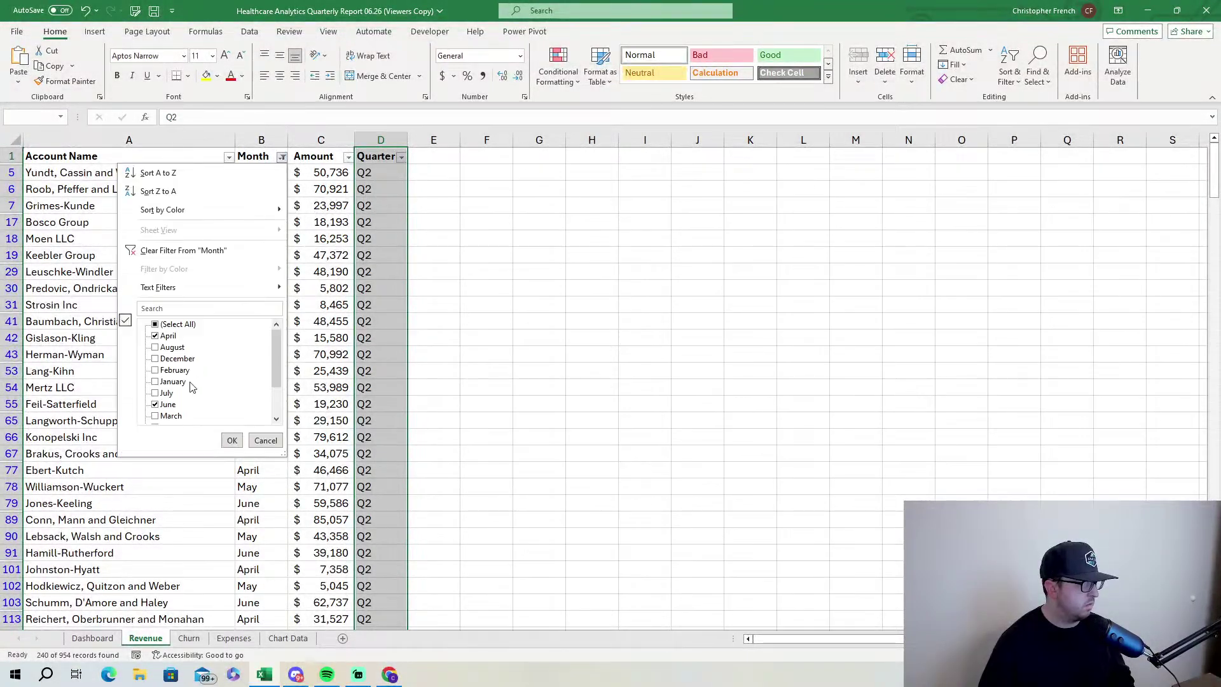
left_click(173, 325)
left_click(173, 325)
scroll(163, 381, "down", 1)
left_click(162, 359)
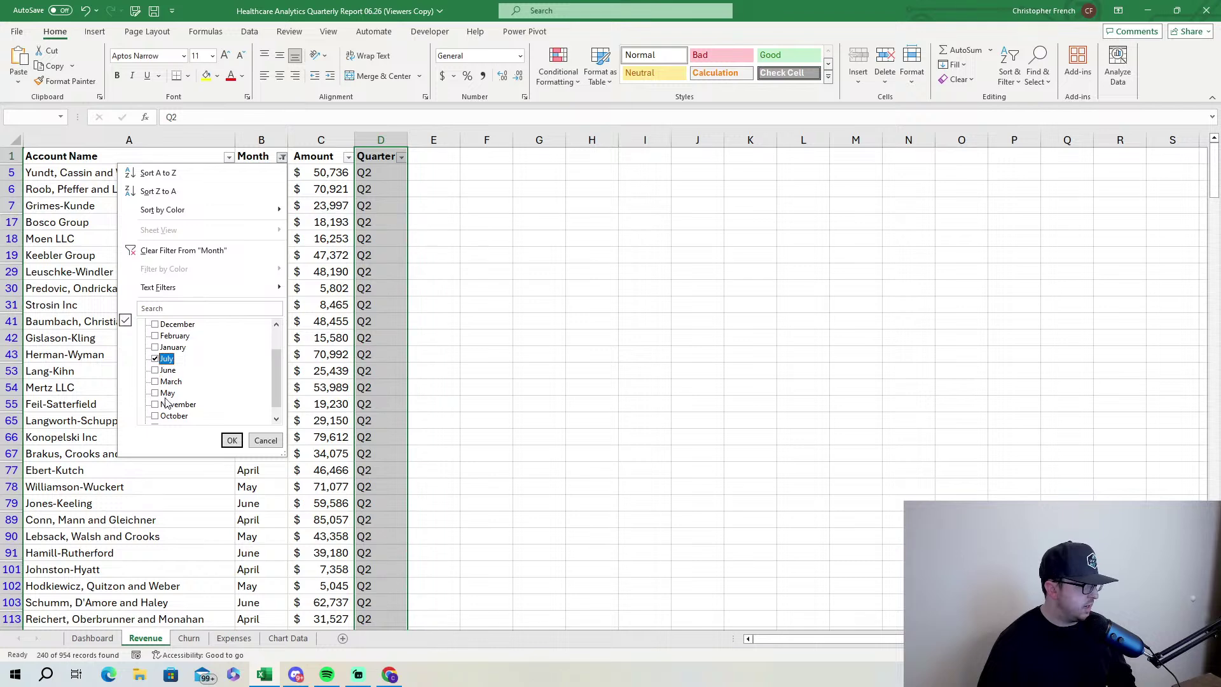
scroll(161, 372, "up", 1)
left_click(161, 347)
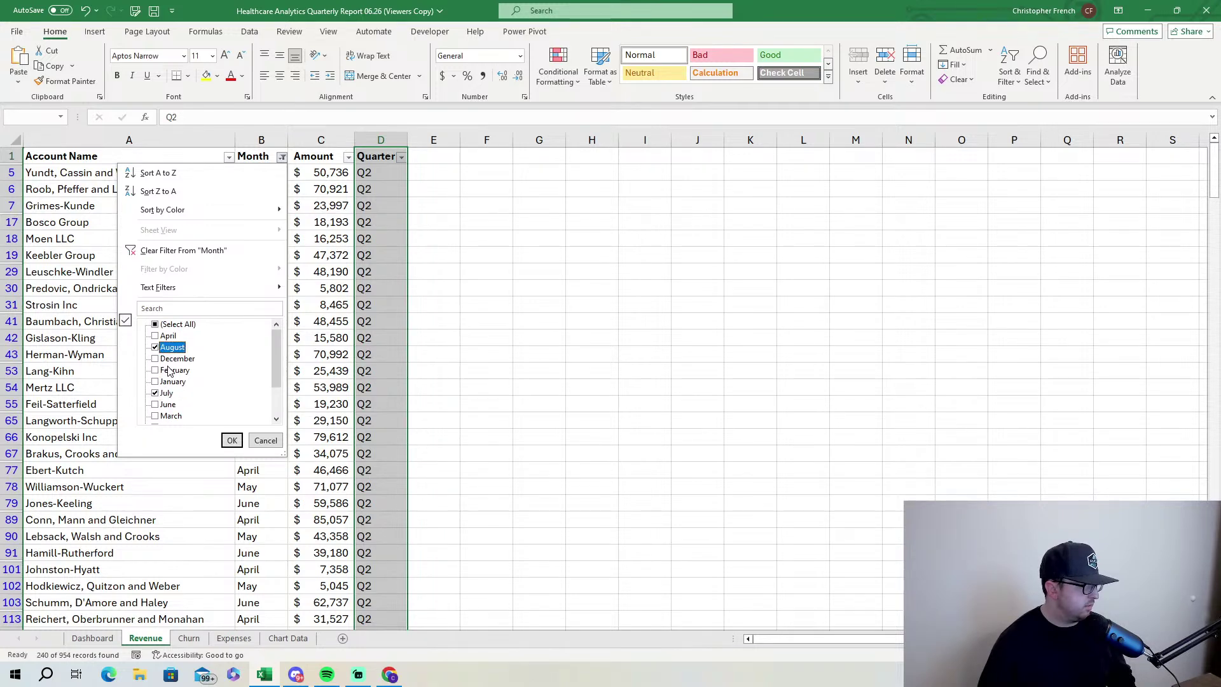
scroll(170, 372, "down", 1)
left_click(162, 416)
left_click(231, 440)
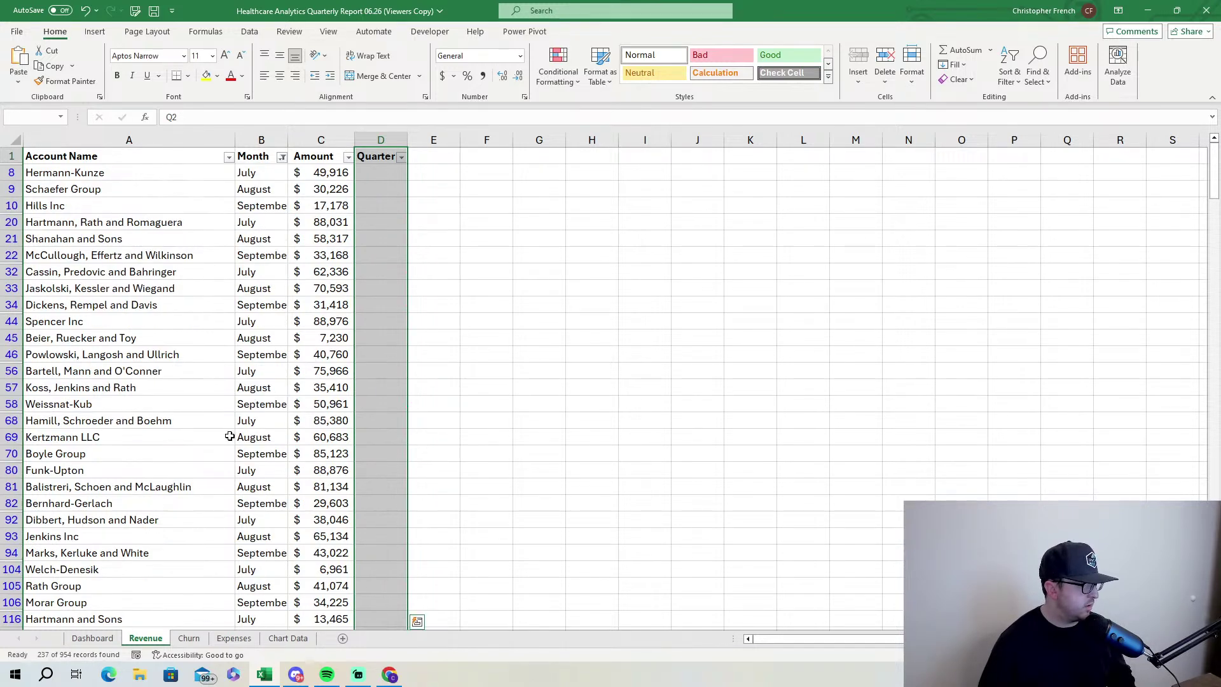
Enter Q3 in the first visible Quarter cell and fill it down all the July to September rows.
left_click(387, 172)
type("Q3")
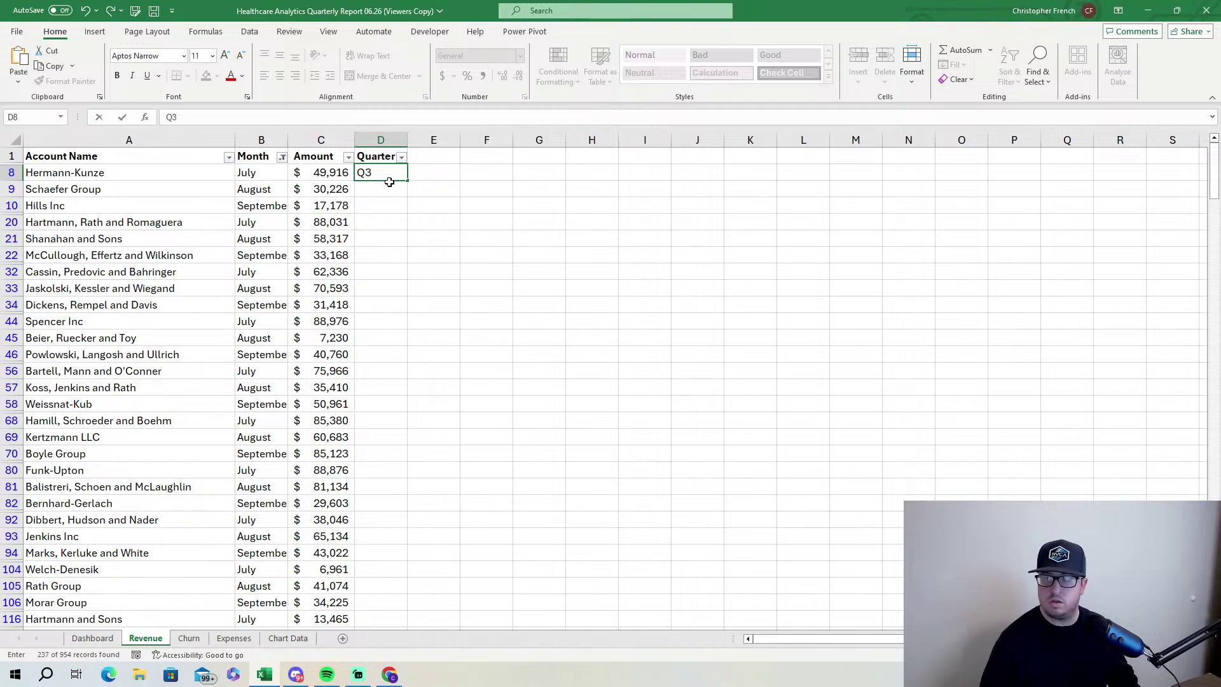
left_click_drag(408, 181, 408, 612)
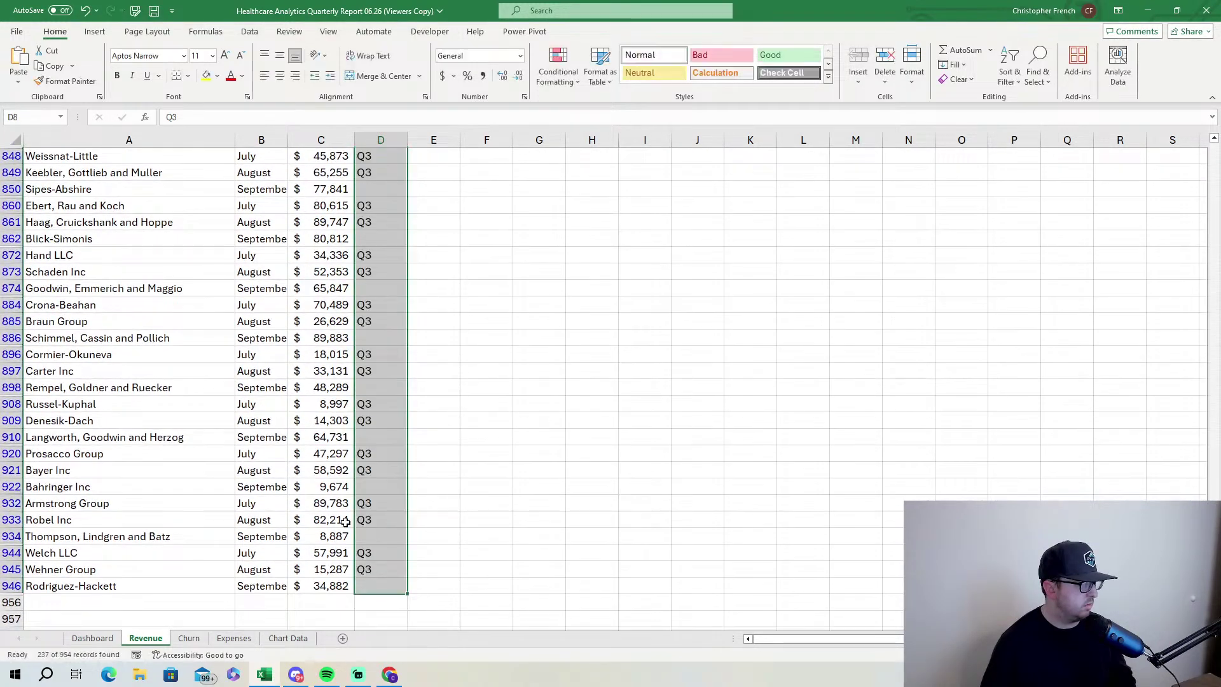
scroll(267, 355, "up", 8)
scroll(267, 355, "up", 20)
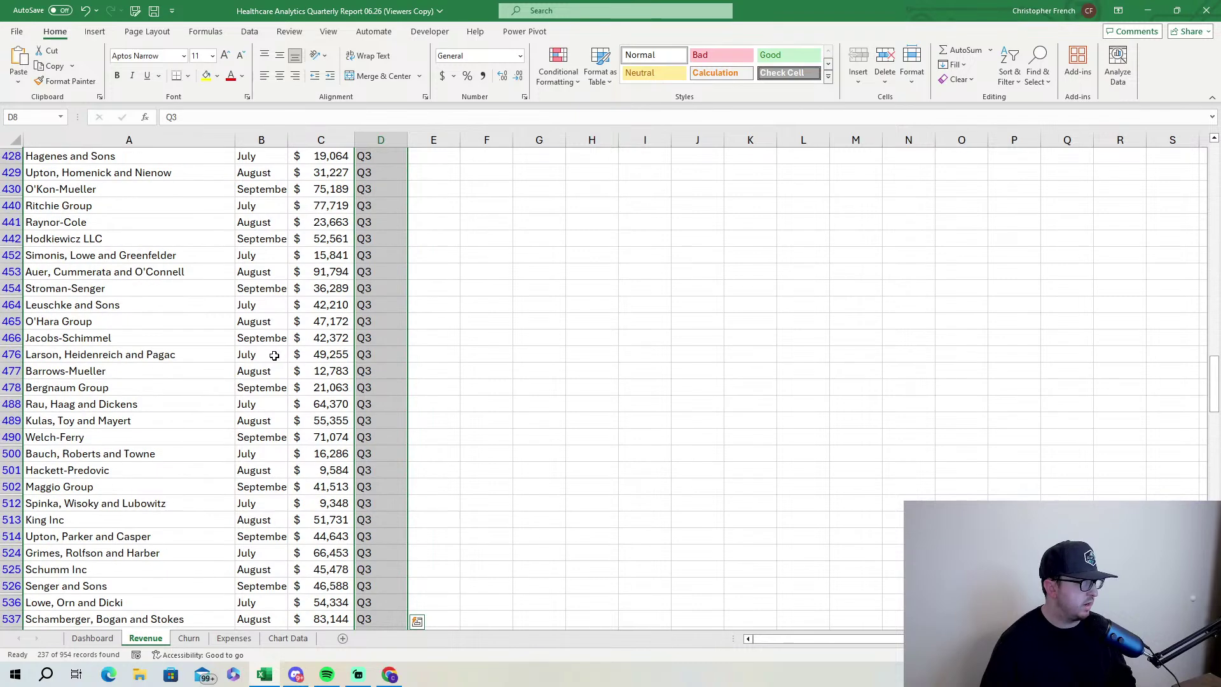
scroll(272, 355, "up", 10)
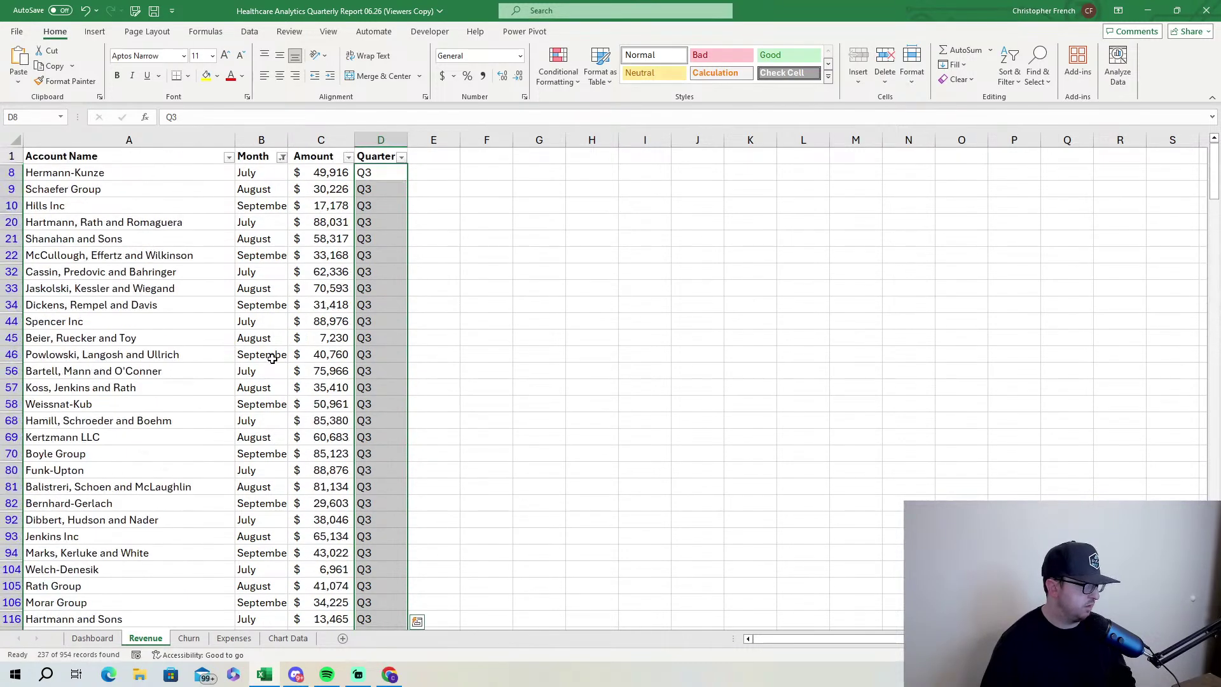
Change the Month filter to show only October, November and December.
left_click(282, 156)
left_click(154, 325)
left_click(155, 325)
left_click(156, 359)
scroll(173, 385, "down", 2)
left_click(156, 394)
left_click(155, 405)
left_click(232, 440)
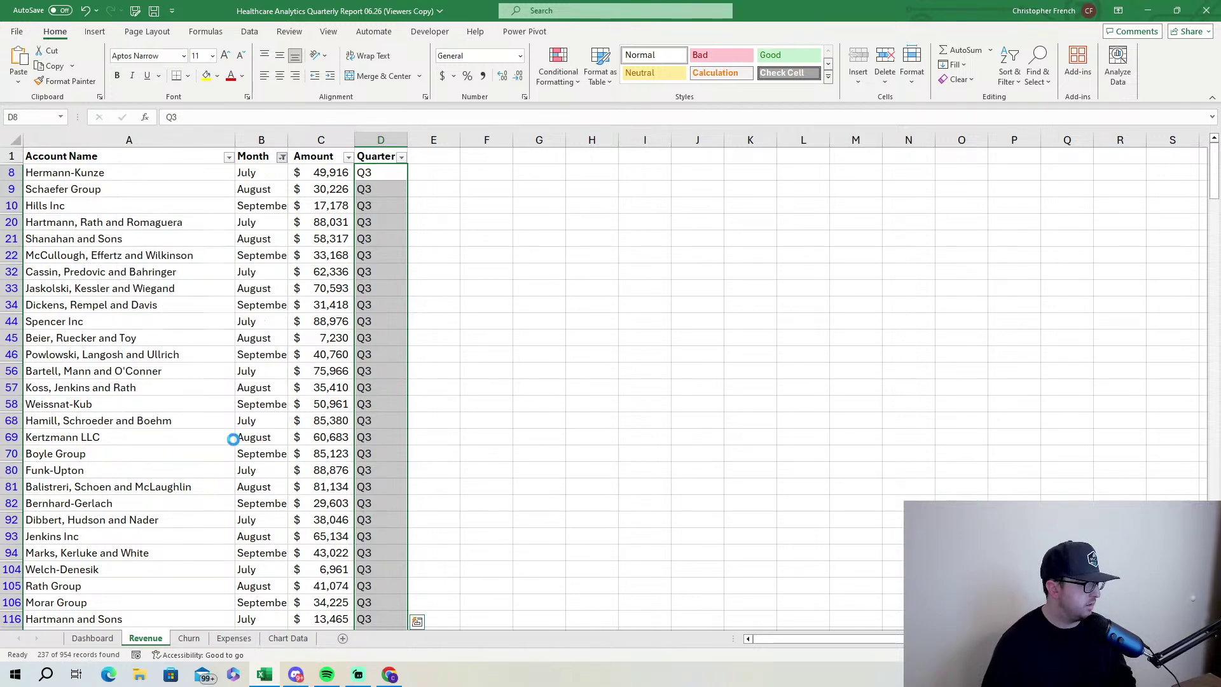
Enter Q4 in the first visible Quarter cell and fill it down all the October to December rows.
left_click(368, 173)
type("Q4")
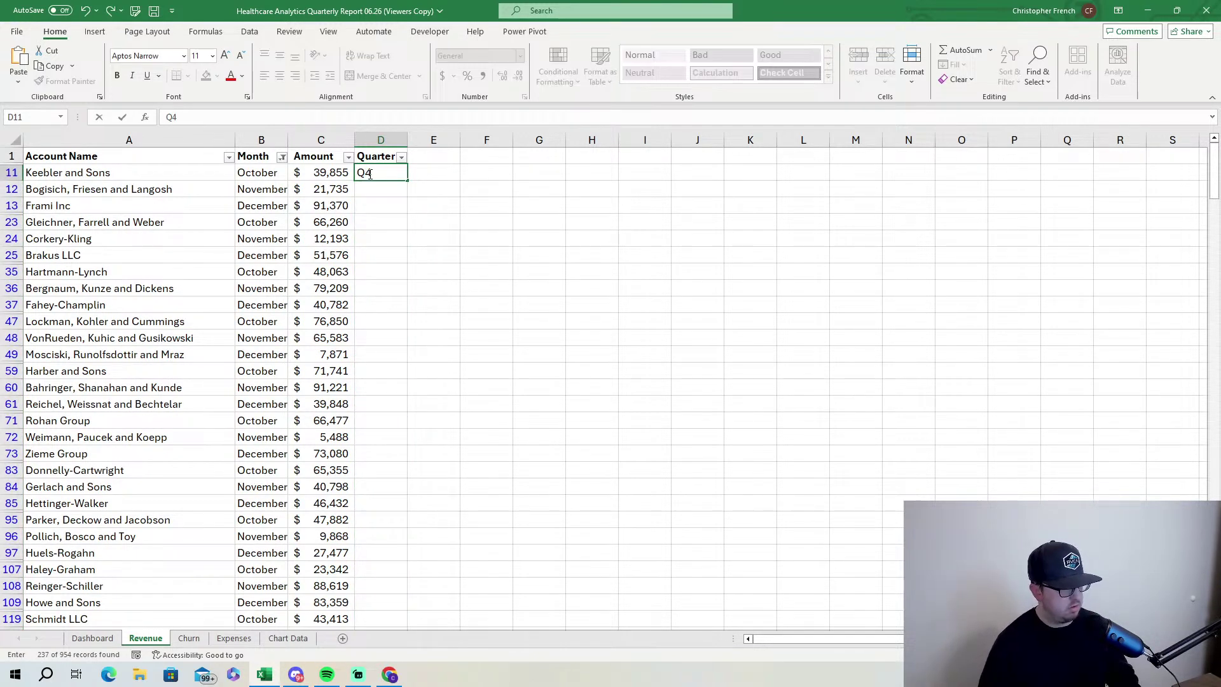
left_click_drag(409, 181, 413, 541)
scroll(356, 419, "up", 20)
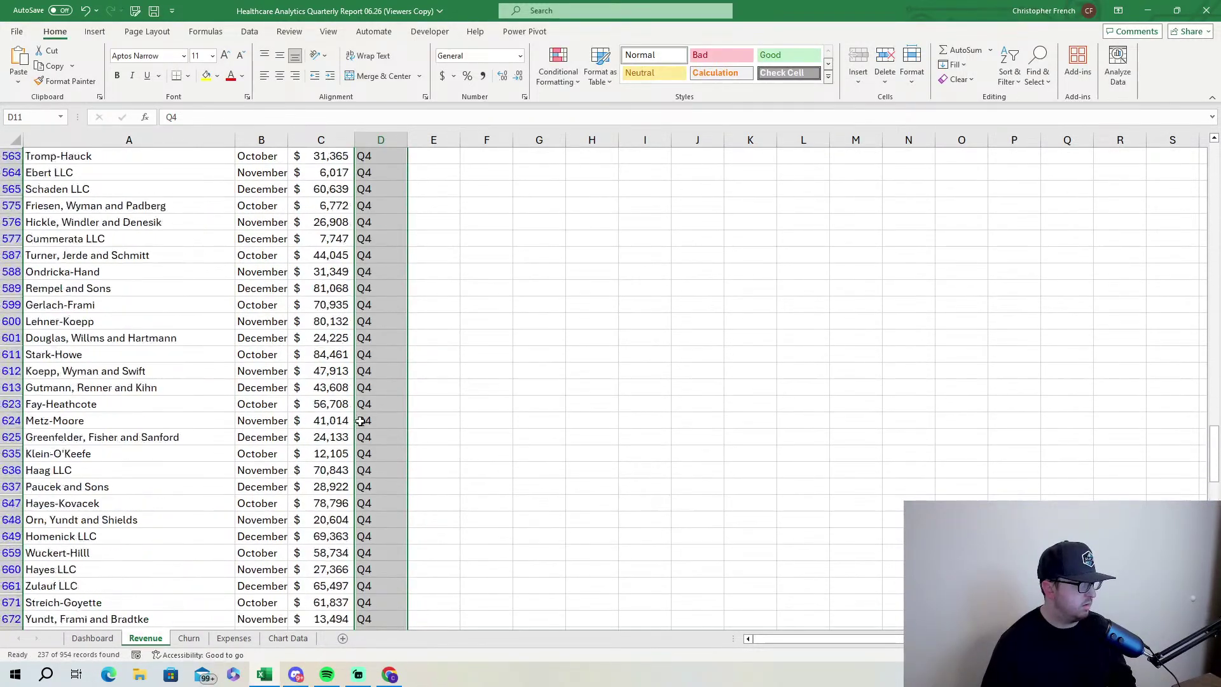
scroll(349, 412, "up", 20)
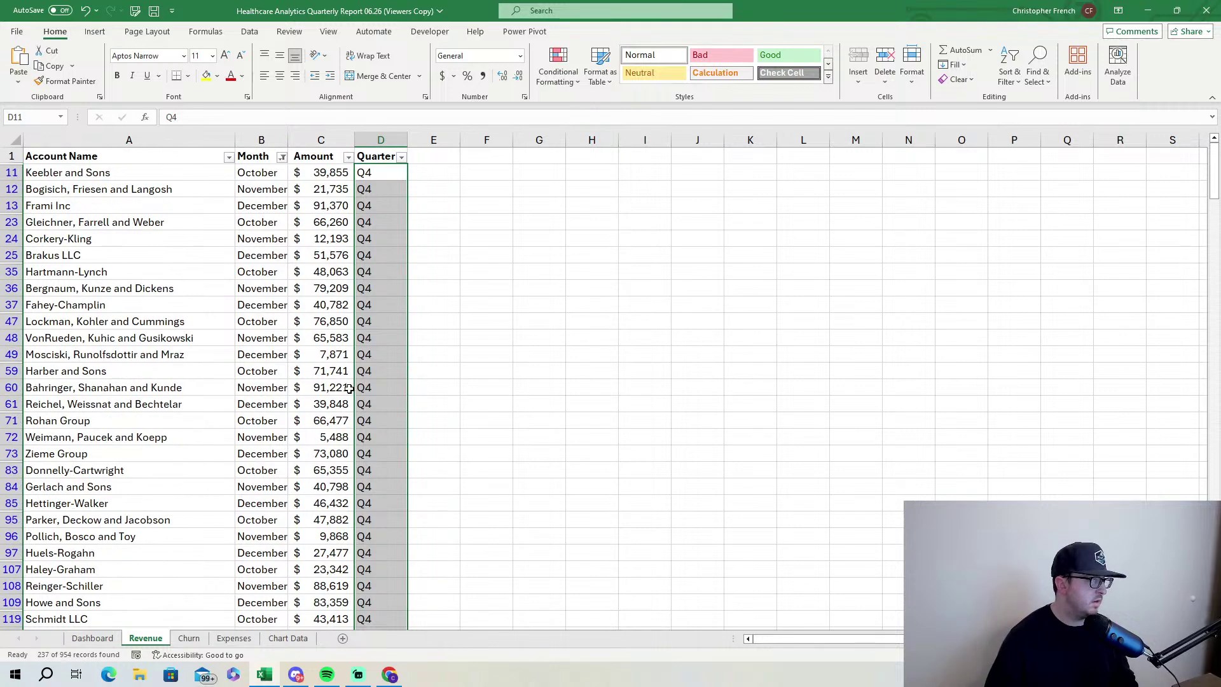
Reselect all months in the Month filter so the Revenue sheet shows every row.
left_click(282, 157)
left_click(155, 325)
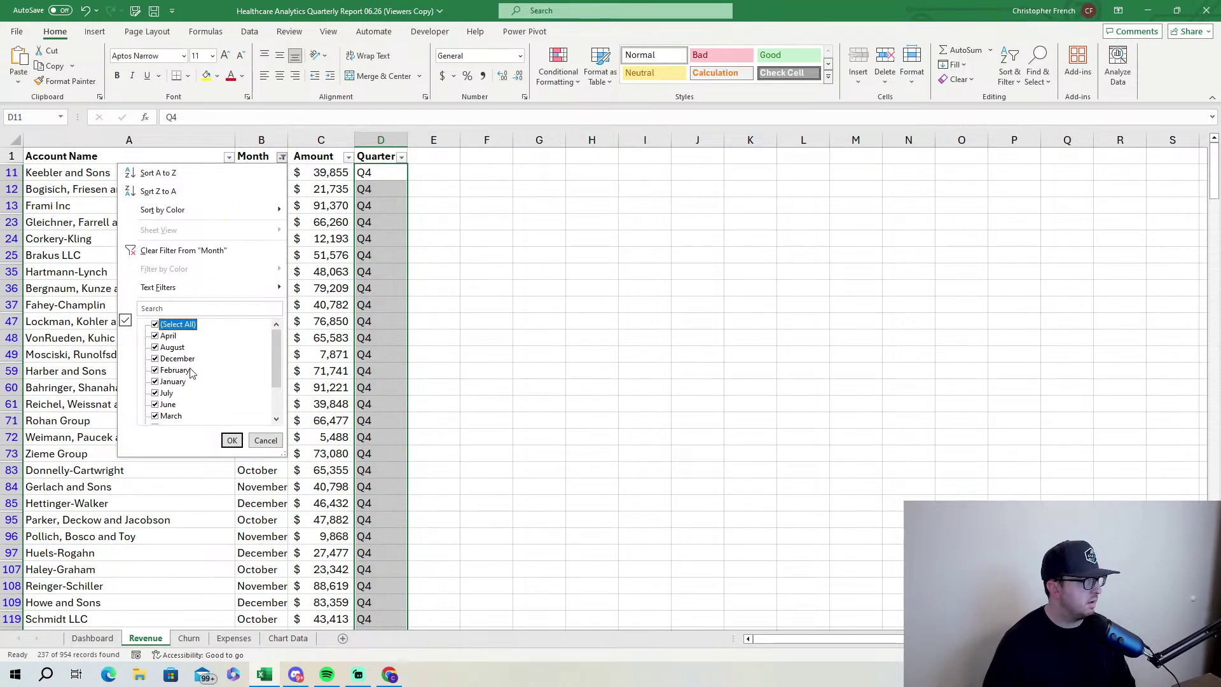
left_click(232, 440)
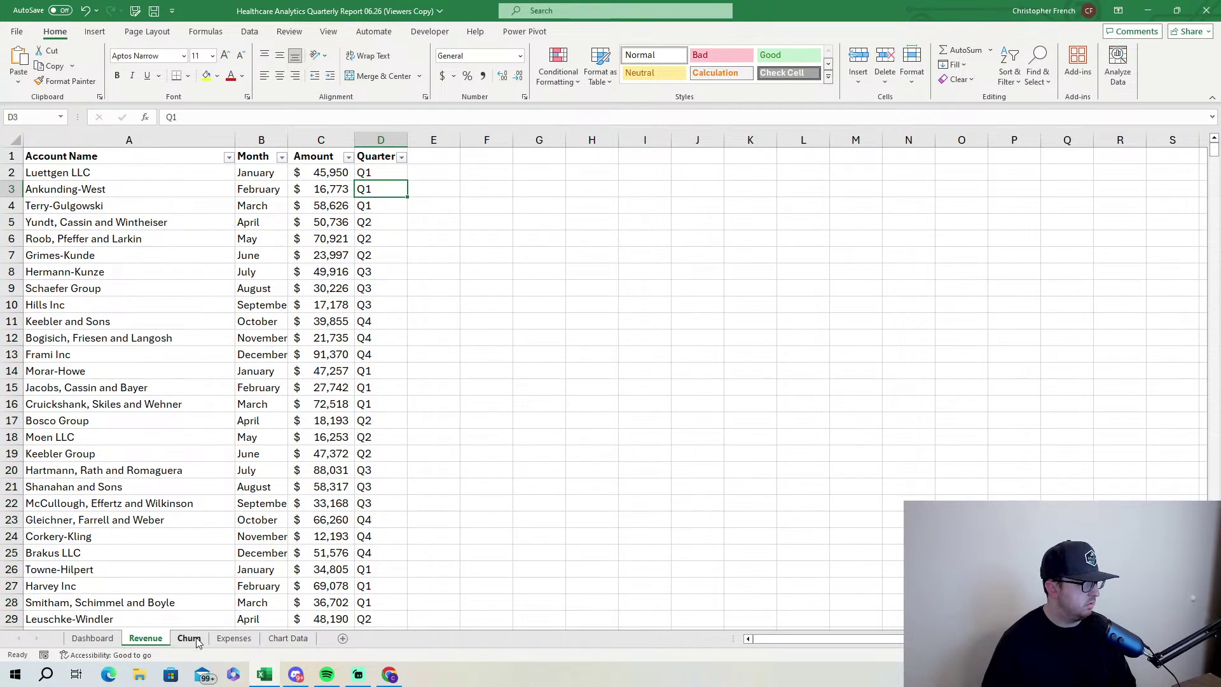
Look over the column layout of the Churn and Expenses sheets.
left_click(189, 637)
scroll(454, 627, "up", 3)
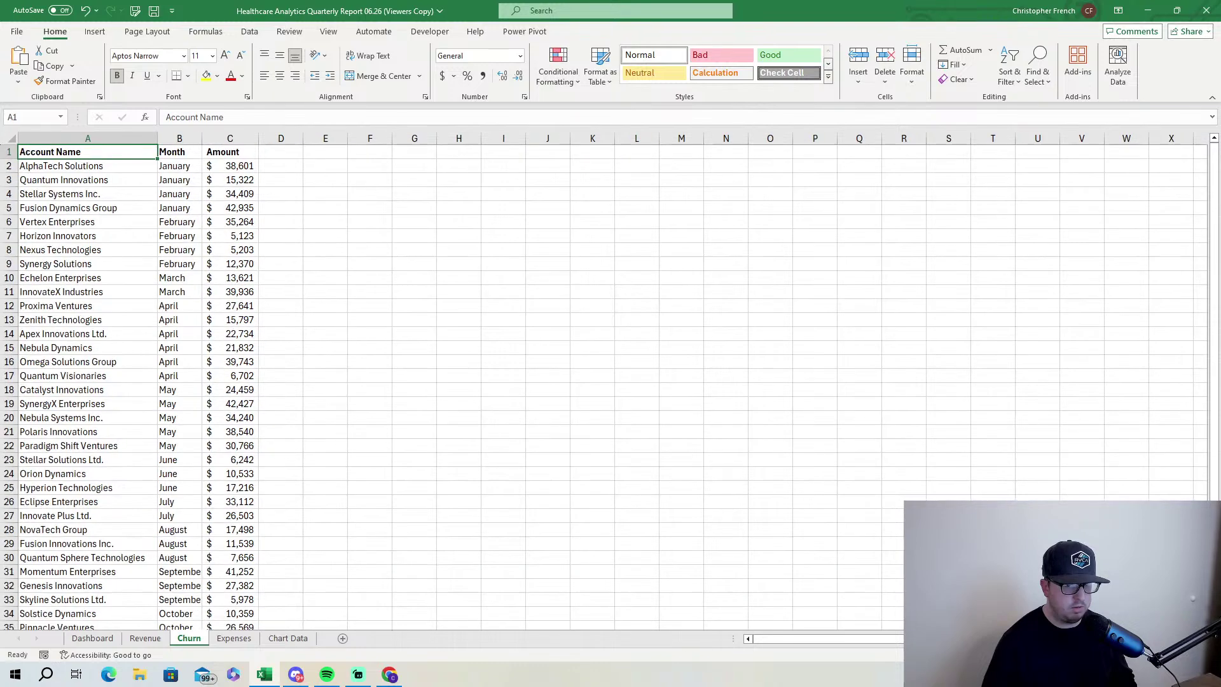
left_click(234, 638)
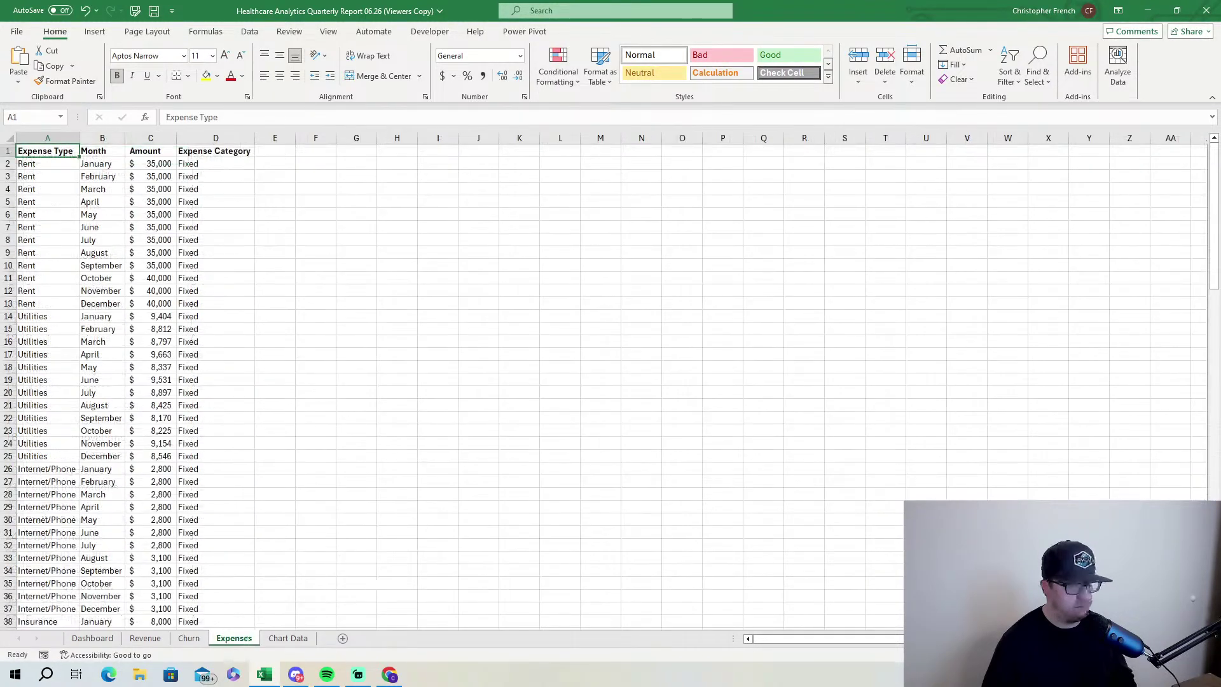
scroll(604, 382, "up", 3)
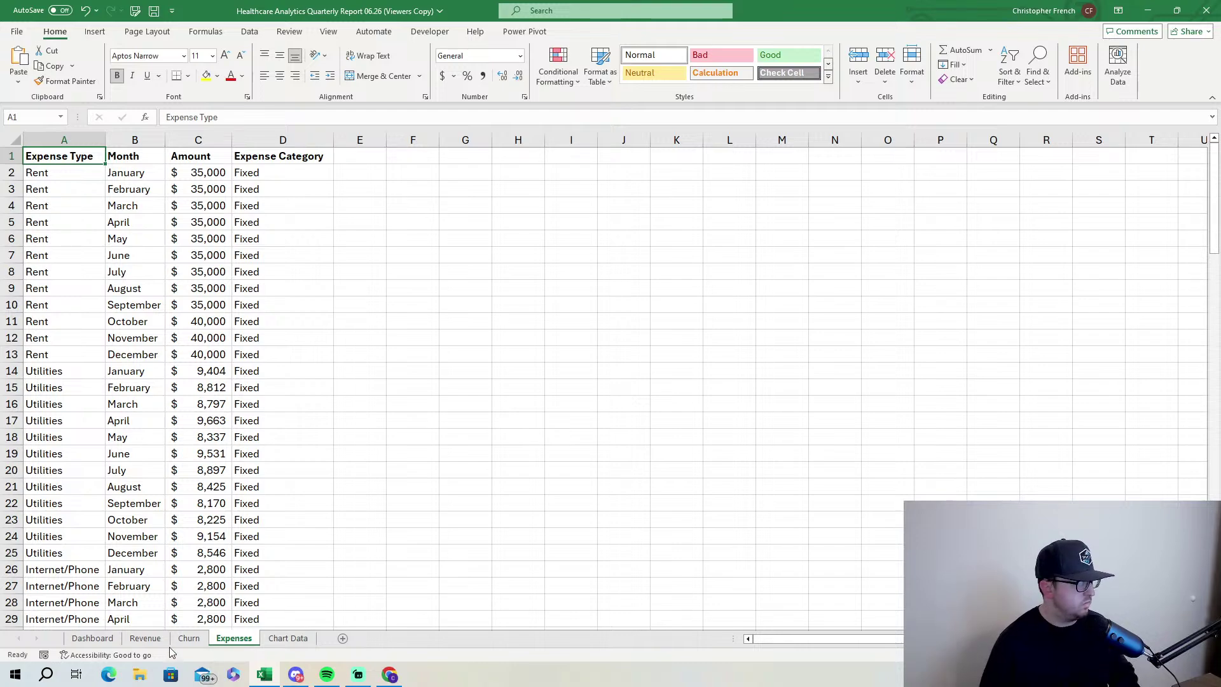
left_click(189, 638)
Copy the Quarter header from Revenue cell D1 into cell D1 of the Churn sheet and cell E1 of the Expenses sheet.
left_click(145, 638)
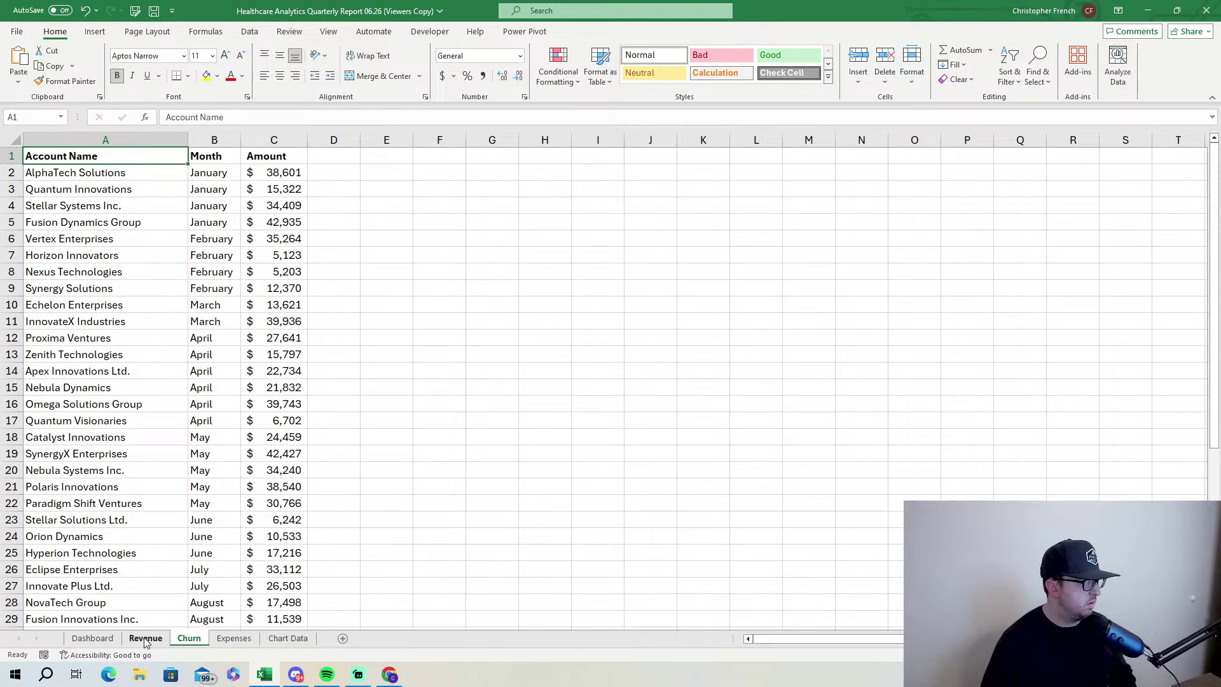
left_click(383, 159)
key("ctrl+c")
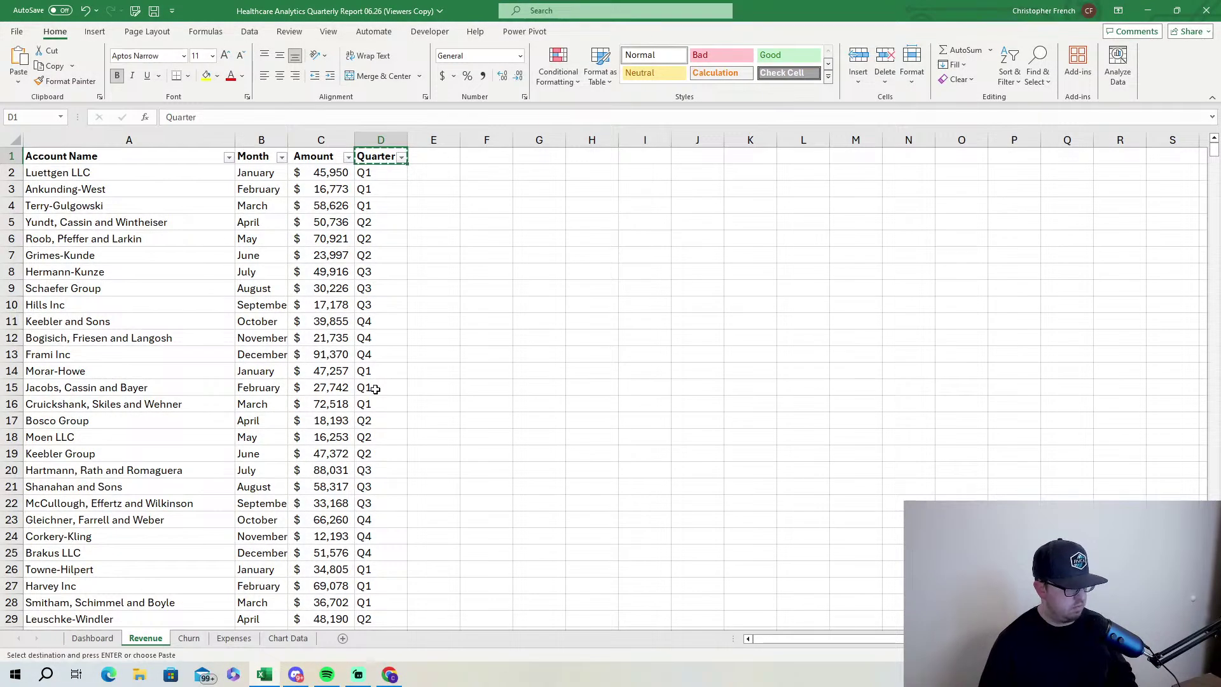
key("ctrl+Page_Down")
left_click(344, 157)
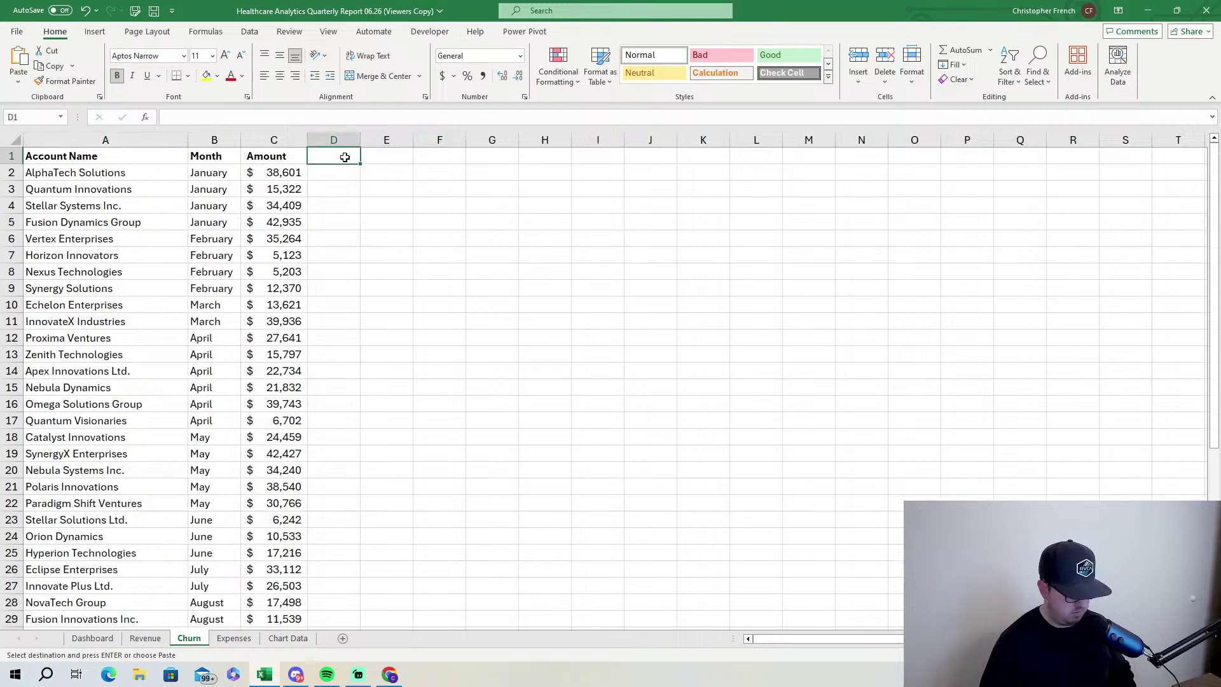
key("ctrl+v")
left_click(233, 638)
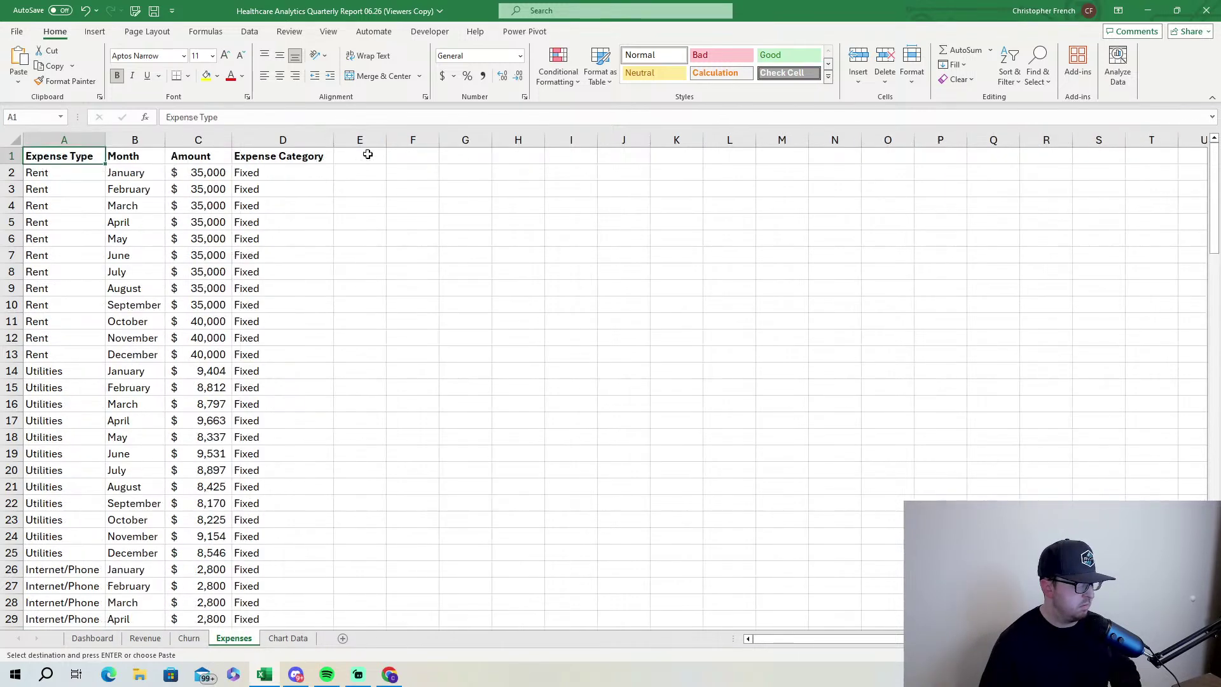
left_click(367, 157)
key("ctrl+v")
In Churn cell D2, enter =XLOOKUP(B2,Revenue!B:B,Revenue!D:D) and fill it down the whole Quarter column.
left_click(189, 638)
left_click(325, 177)
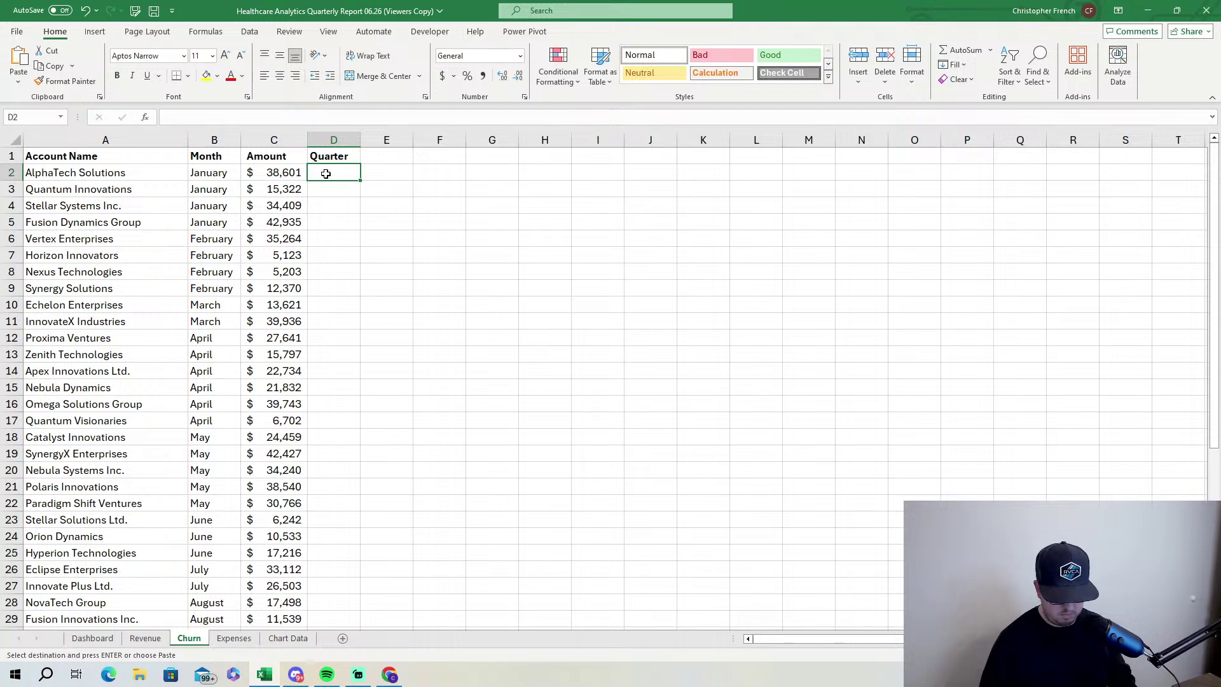
type("=XLOOKUP(")
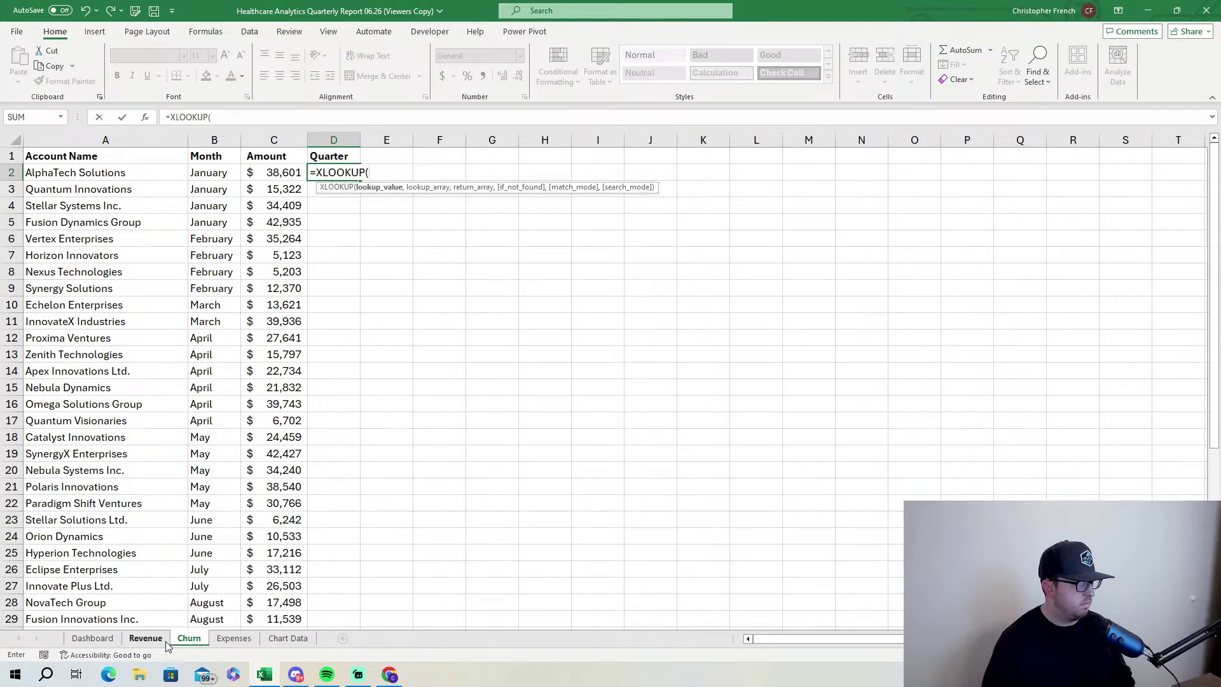
left_click(224, 179)
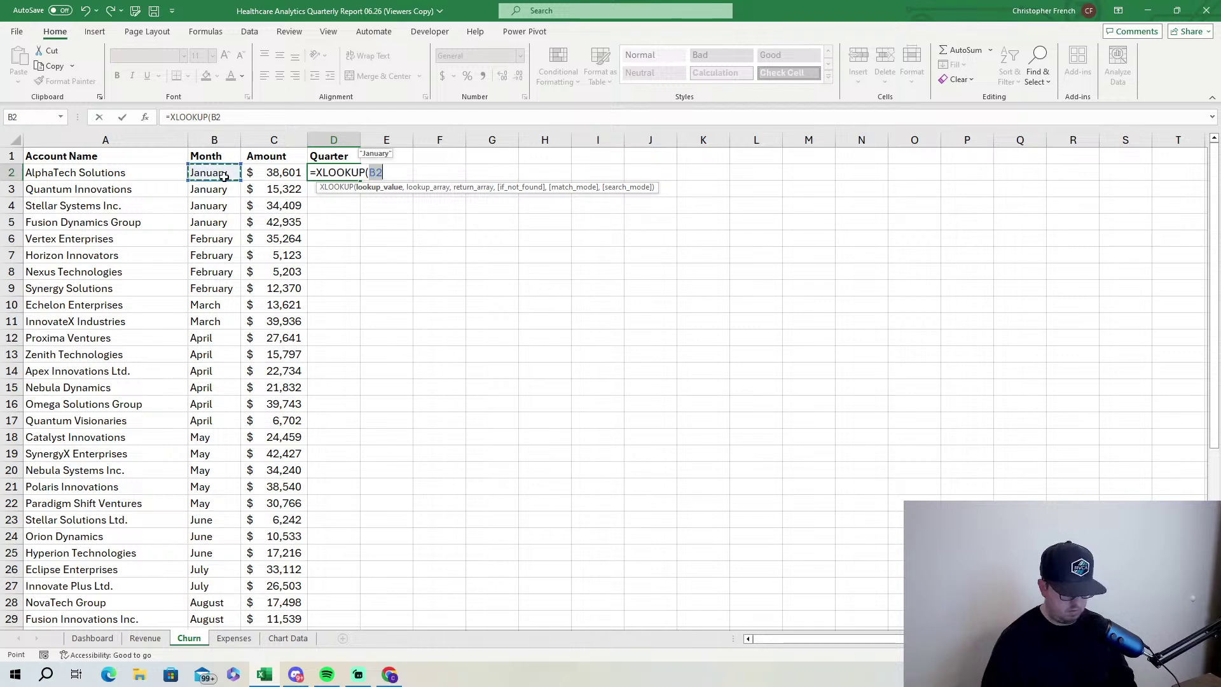
type(",")
left_click(153, 638)
left_click(261, 139)
type(",")
left_click(375, 140)
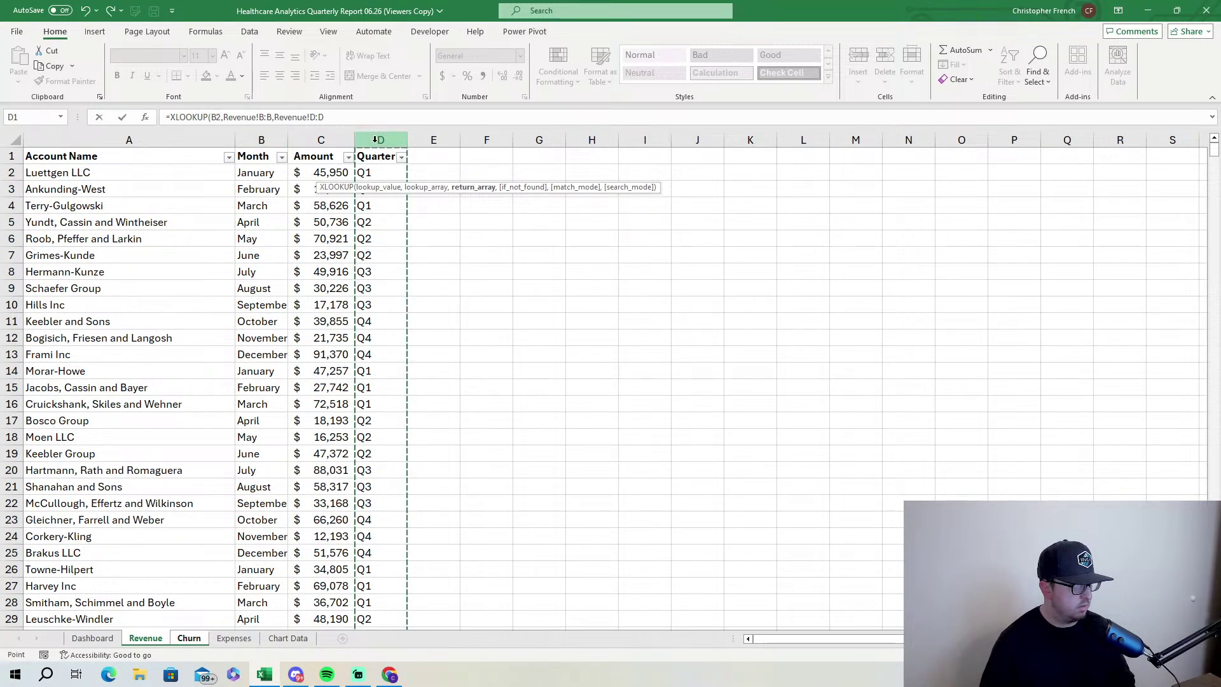
key("Return")
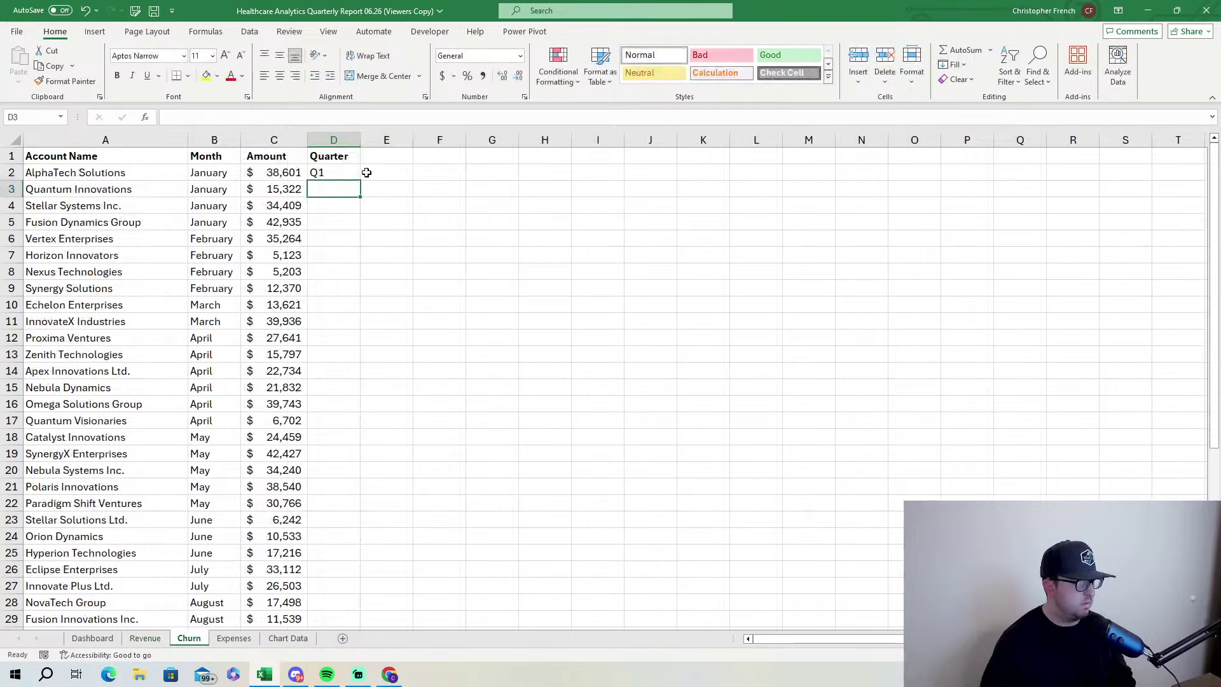
left_click(359, 178)
double_click(360, 181)
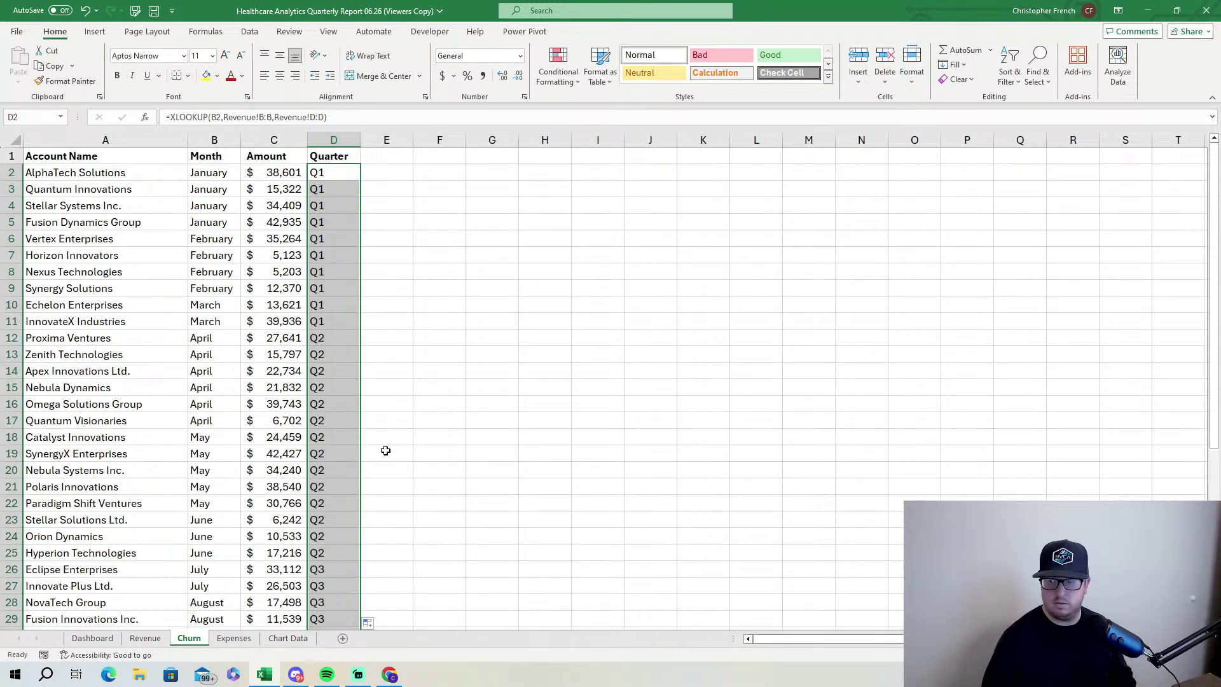
In Expenses cell E2, enter =XLOOKUP(B2,Revenue!B:B,Revenue!D:D) and fill it down the whole Quarter column.
left_click(234, 637)
left_click(368, 173)
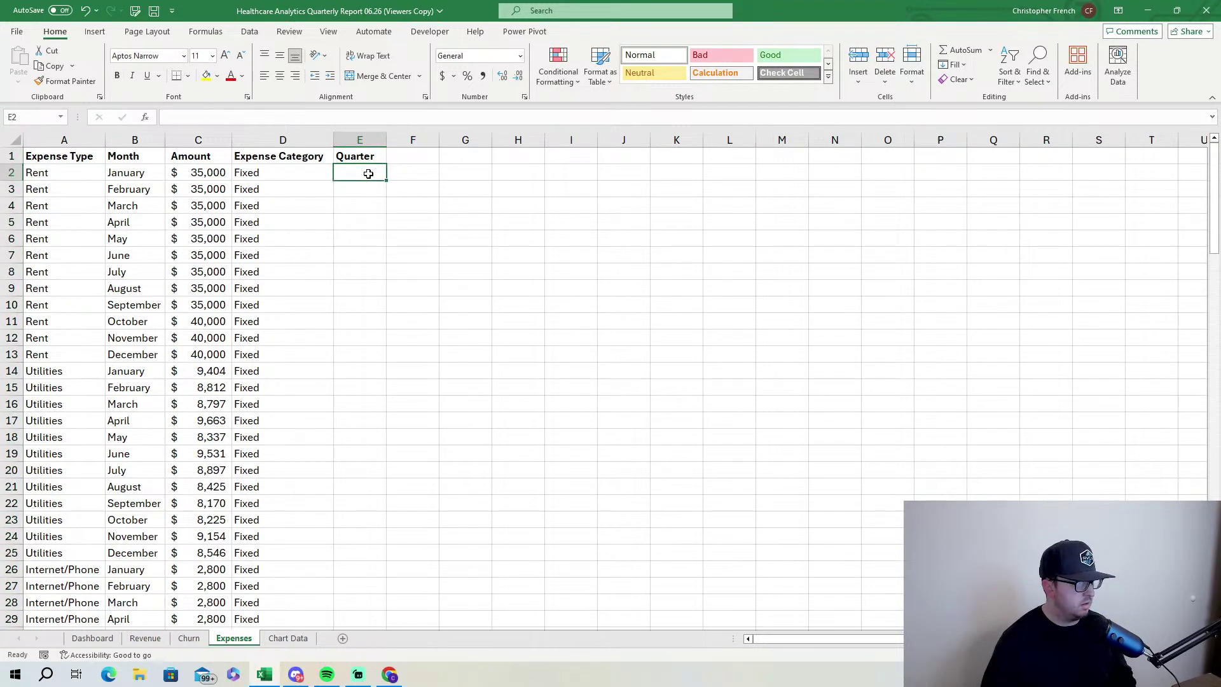
type("=XLOOKUP(")
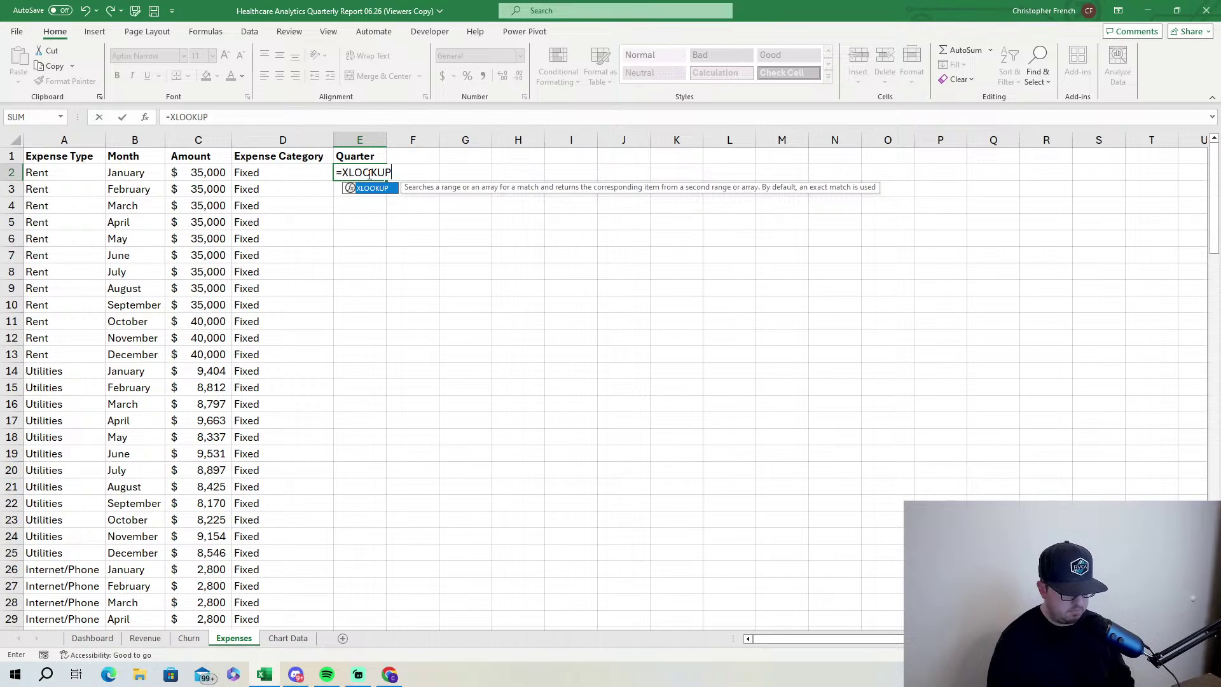
left_click(152, 177)
type(",")
left_click(145, 637)
left_click(260, 140)
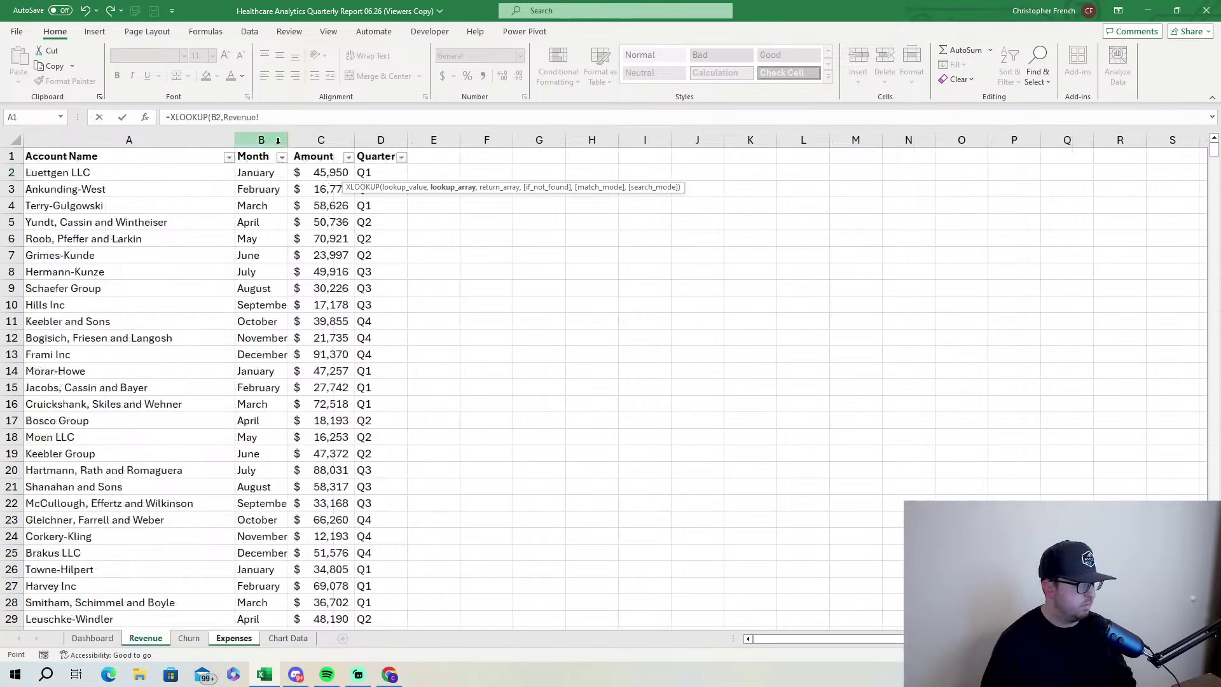
type(",")
left_click(394, 138)
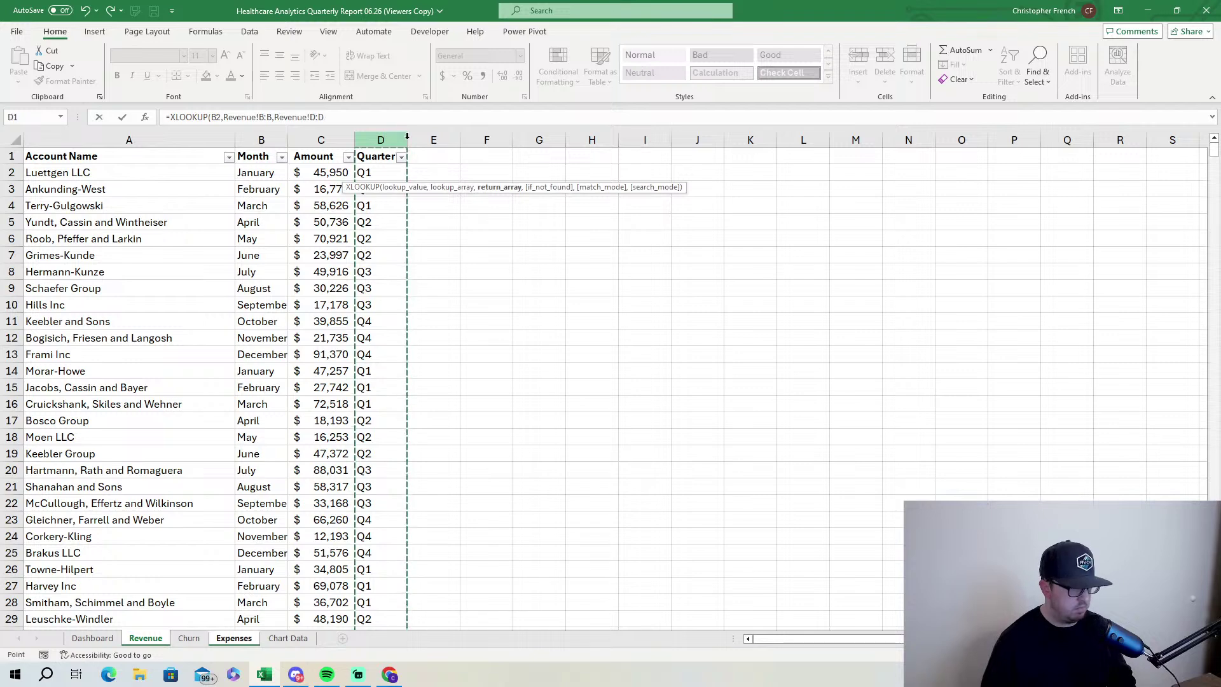
key("Return")
key("Up")
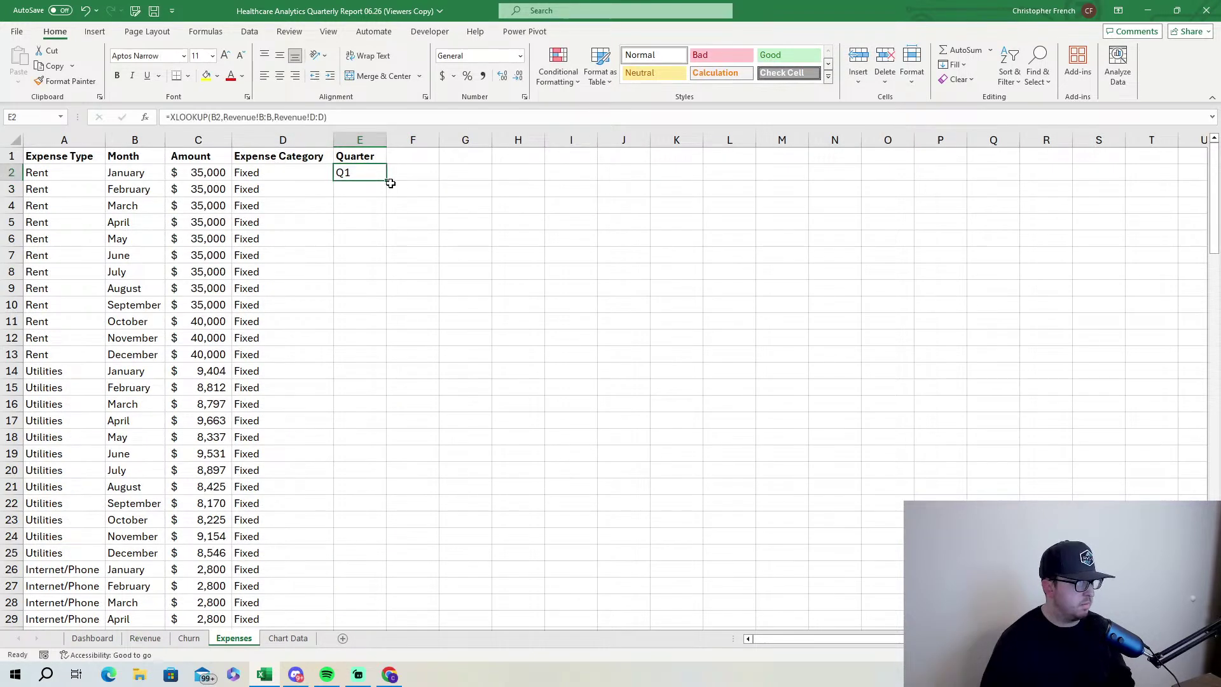
double_click(388, 180)
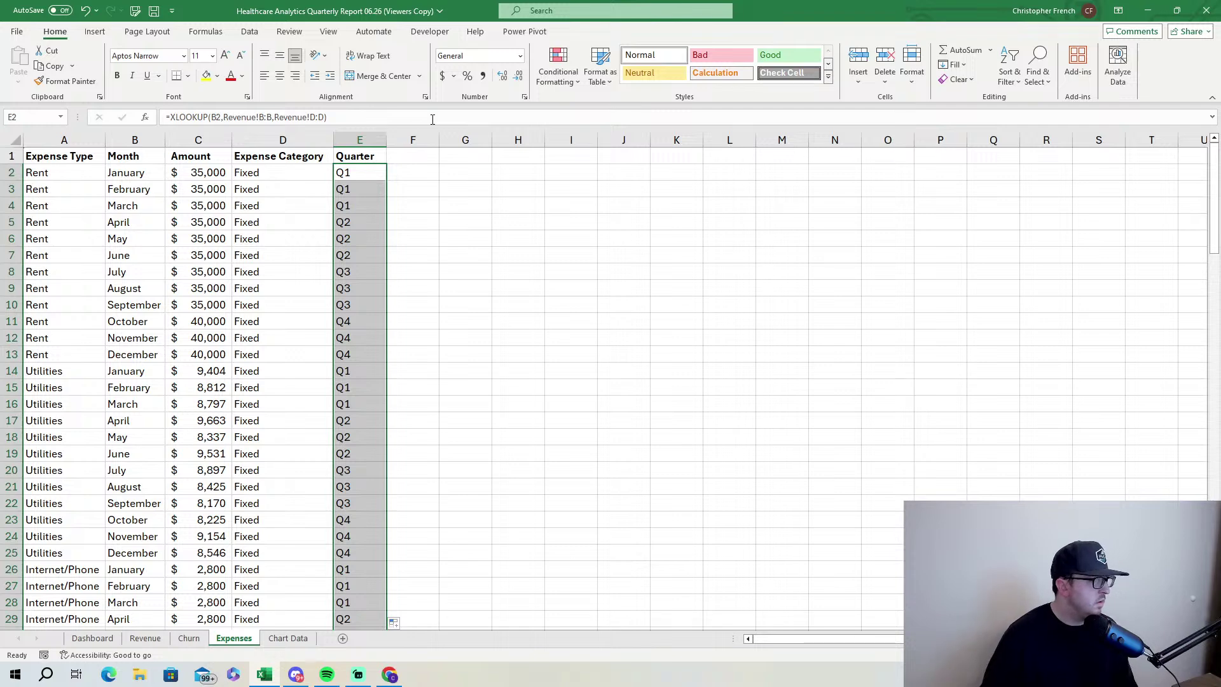
Review the Quarter columns on the Revenue, Churn and Expenses sheets.
left_click(383, 153)
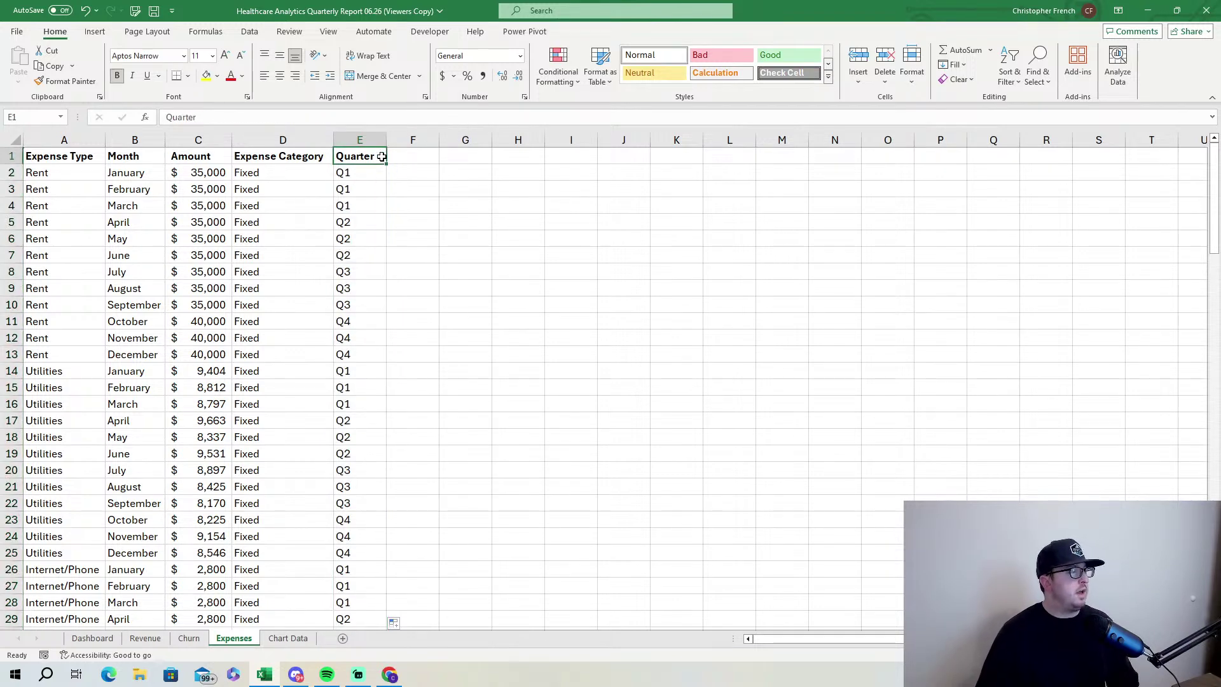
left_click(79, 161)
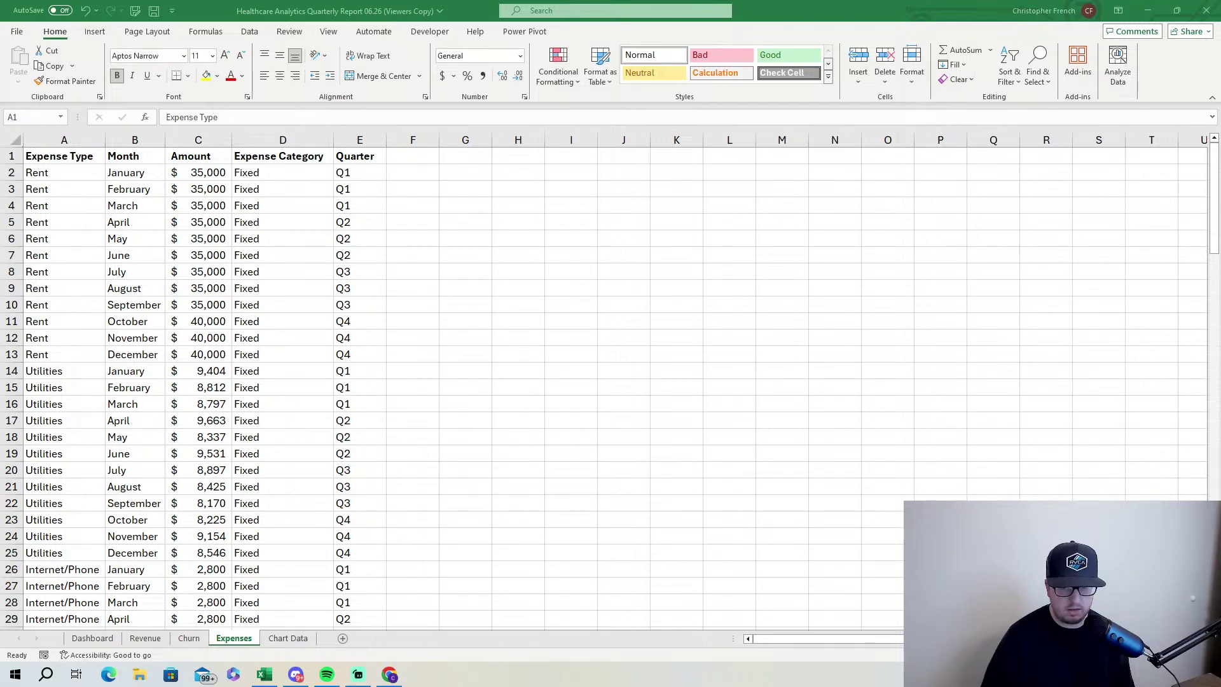
left_click(460, 312)
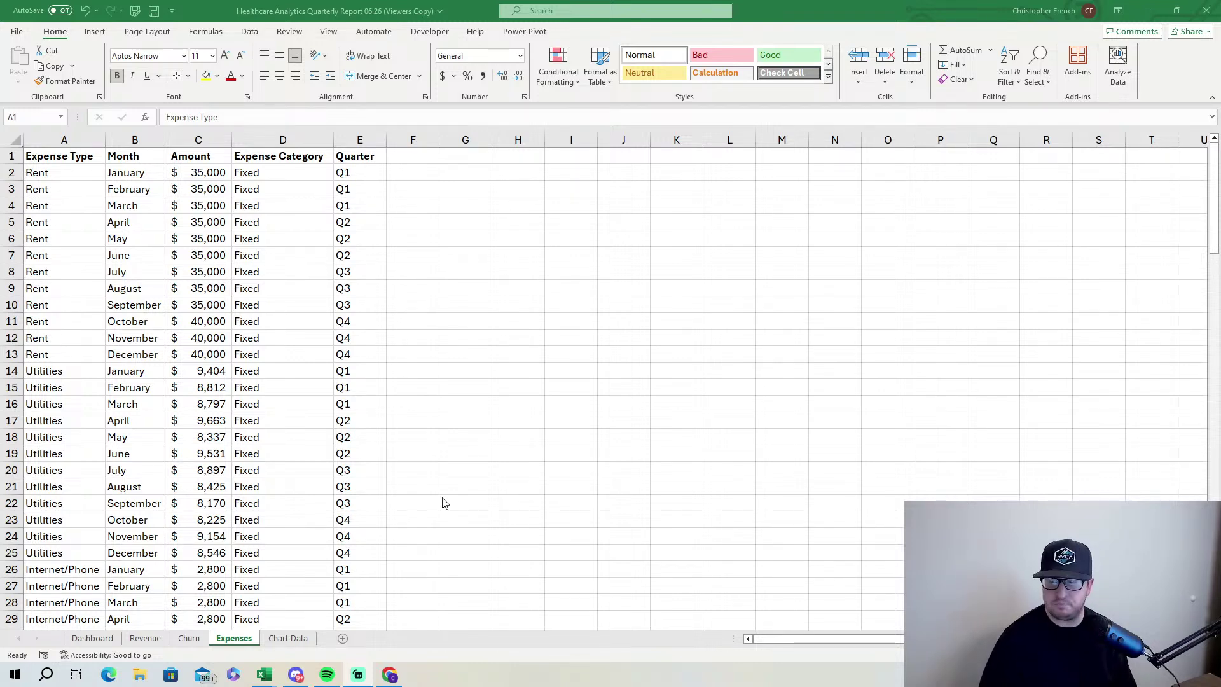
left_click(152, 639)
left_click(194, 639)
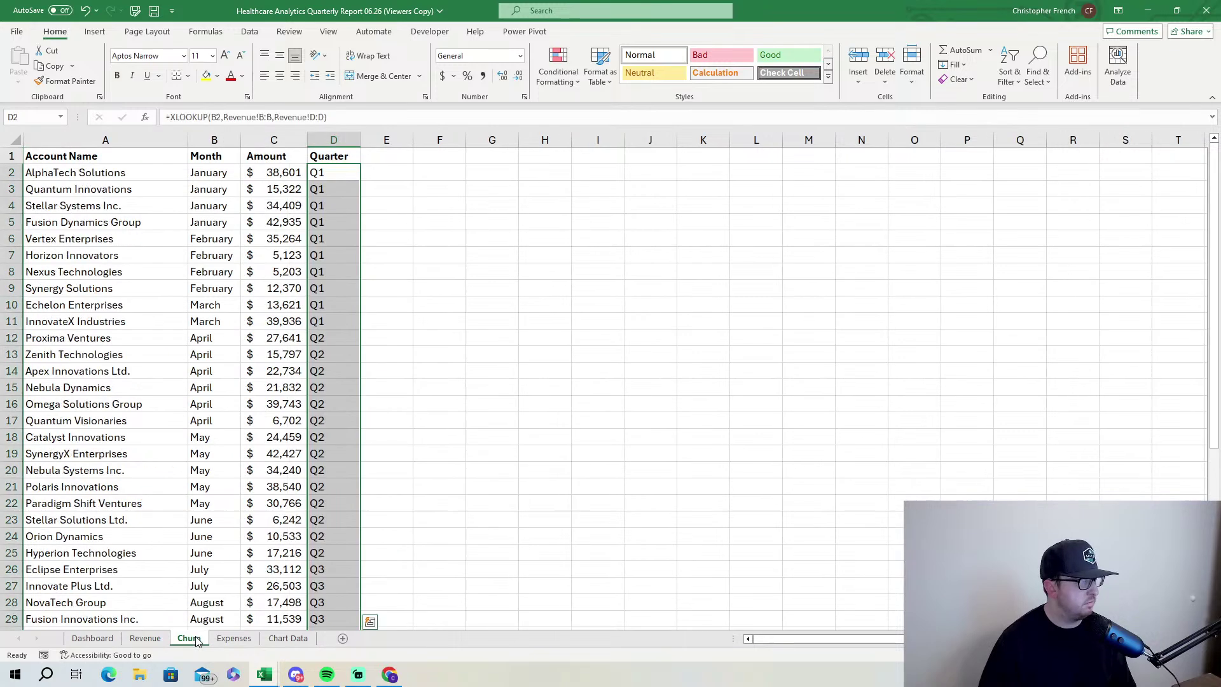
left_click(233, 638)
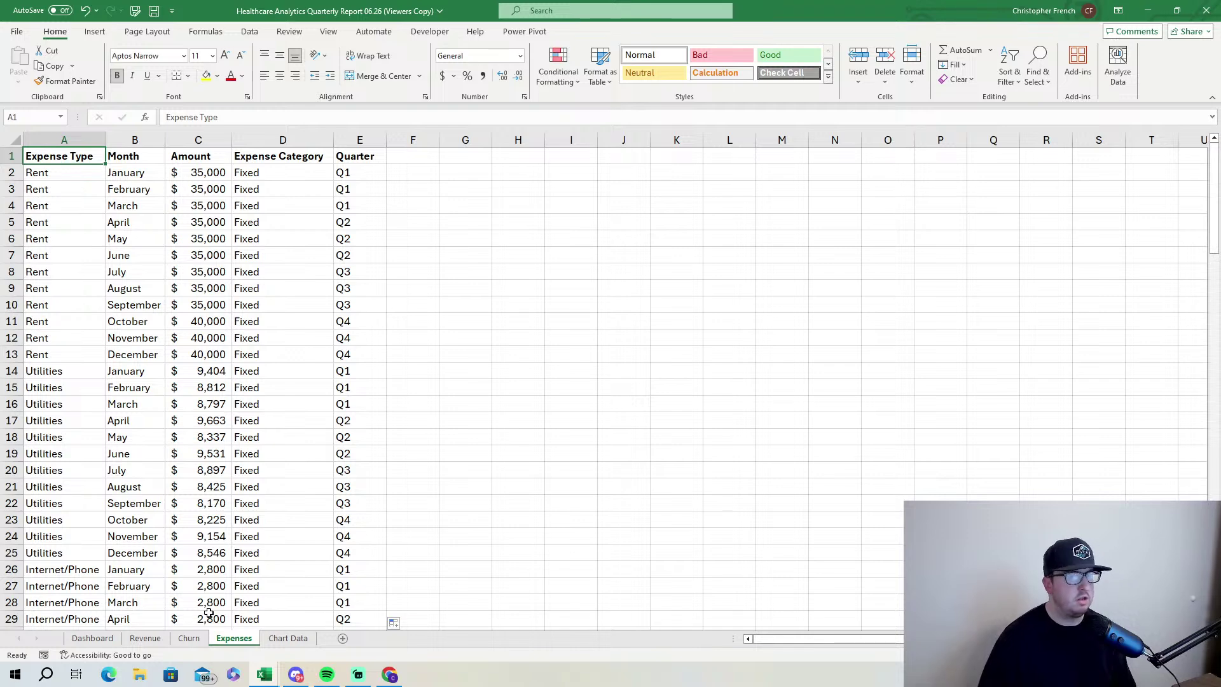
Enter the title "Quarterly Business Report - 2023" in cell B2 of the Dashboard sheet.
left_click(94, 638)
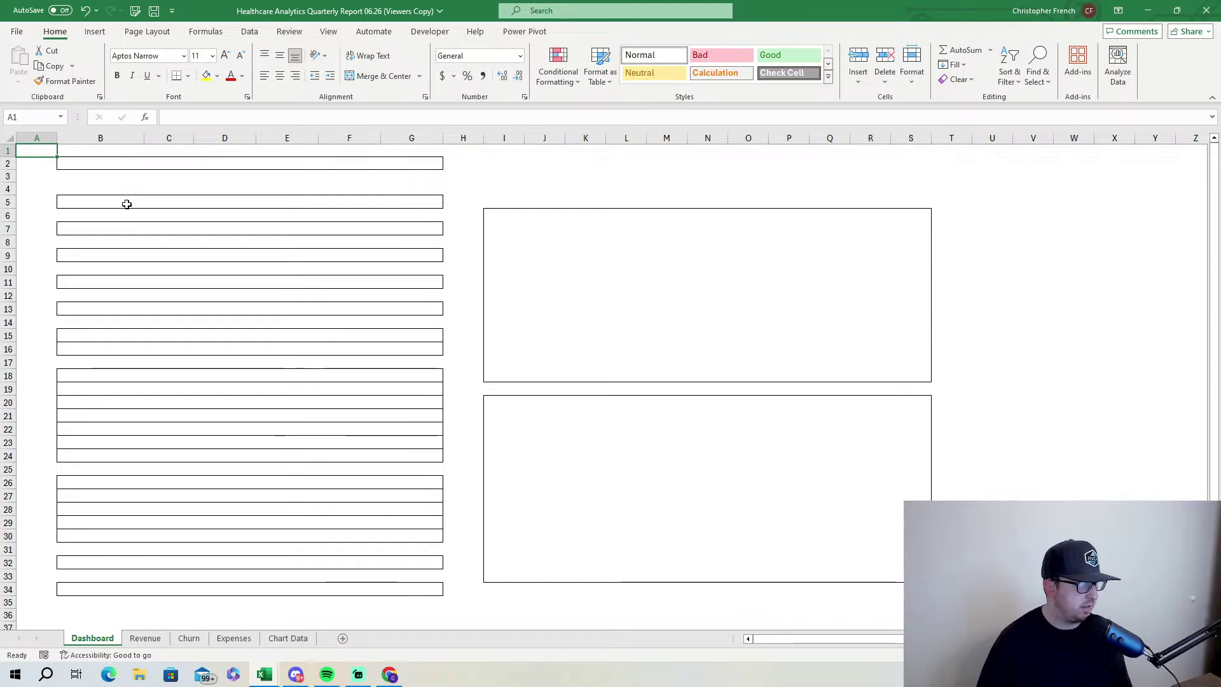
left_click(72, 162)
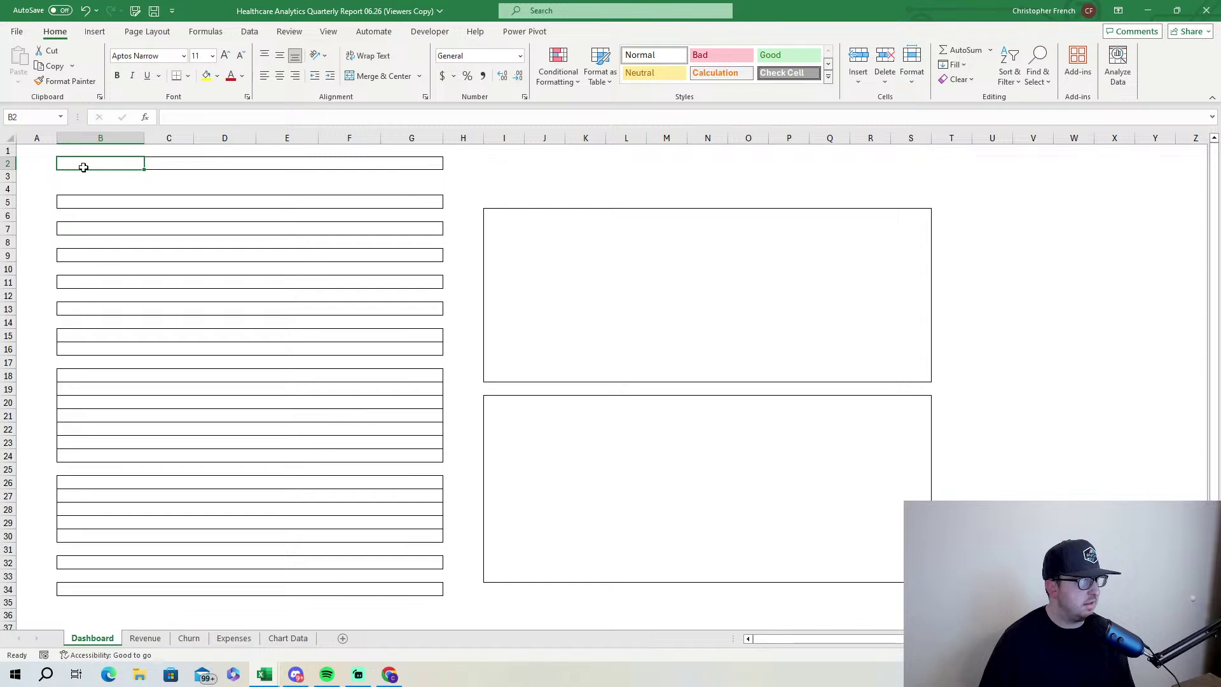
left_click_drag(80, 162, 115, 163)
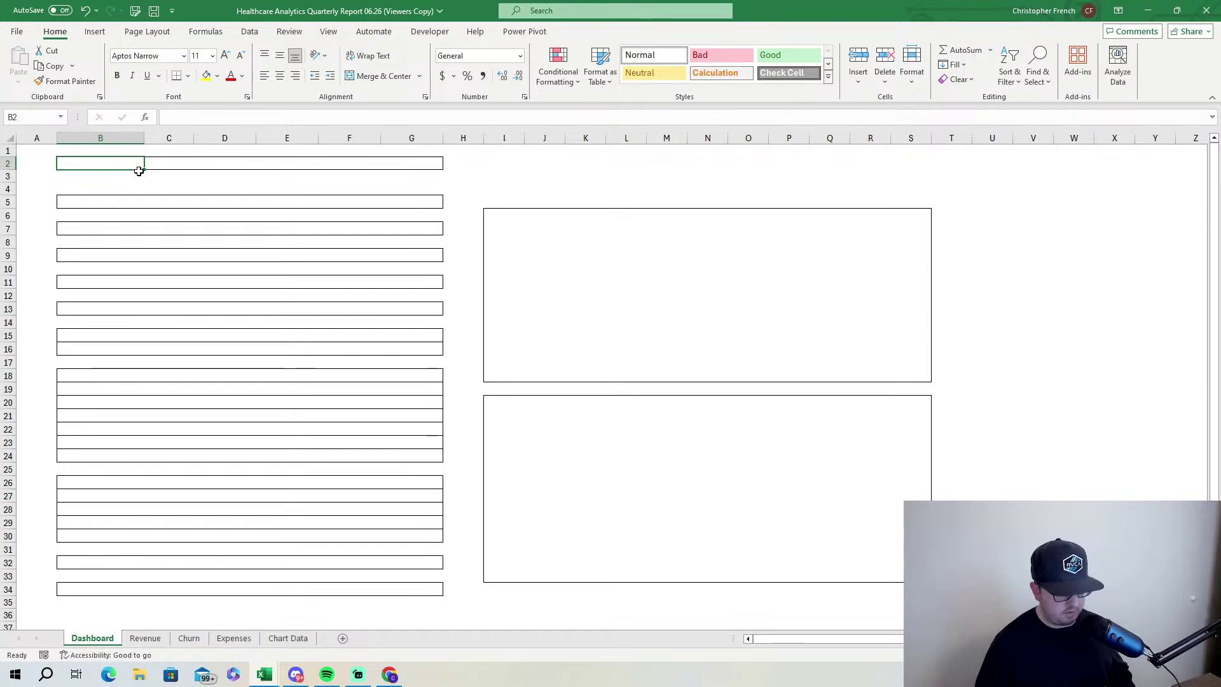
type("Quarterly Business Rep")
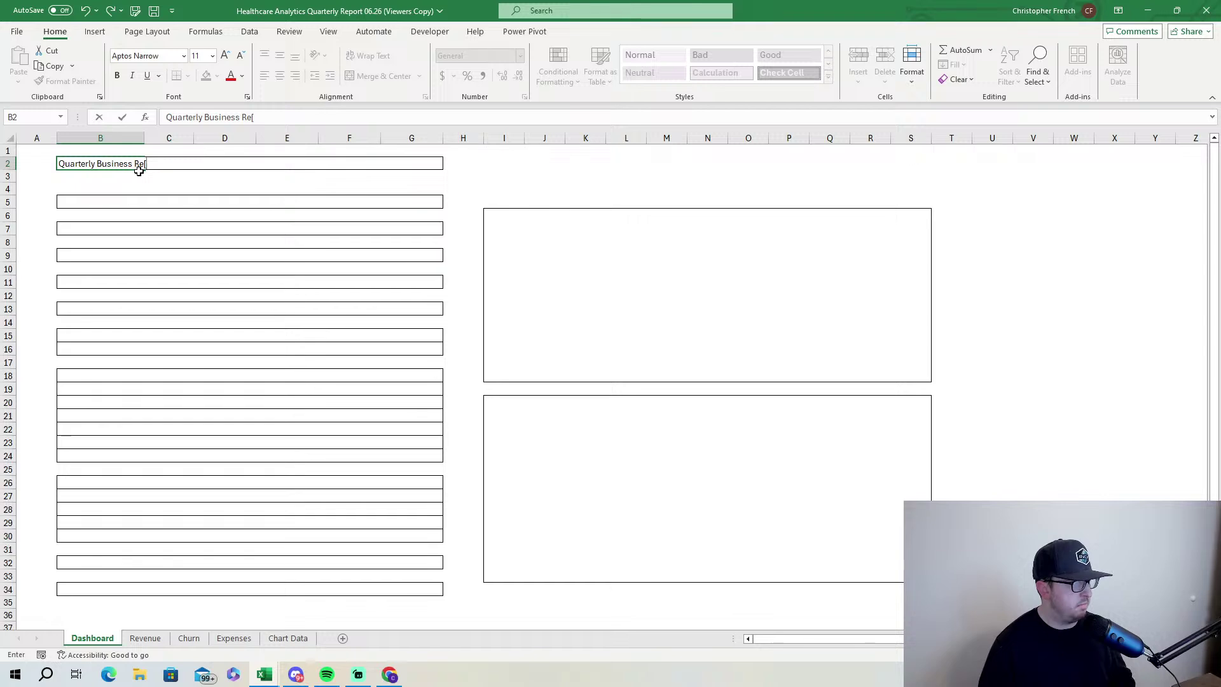
type("ort - 20-")
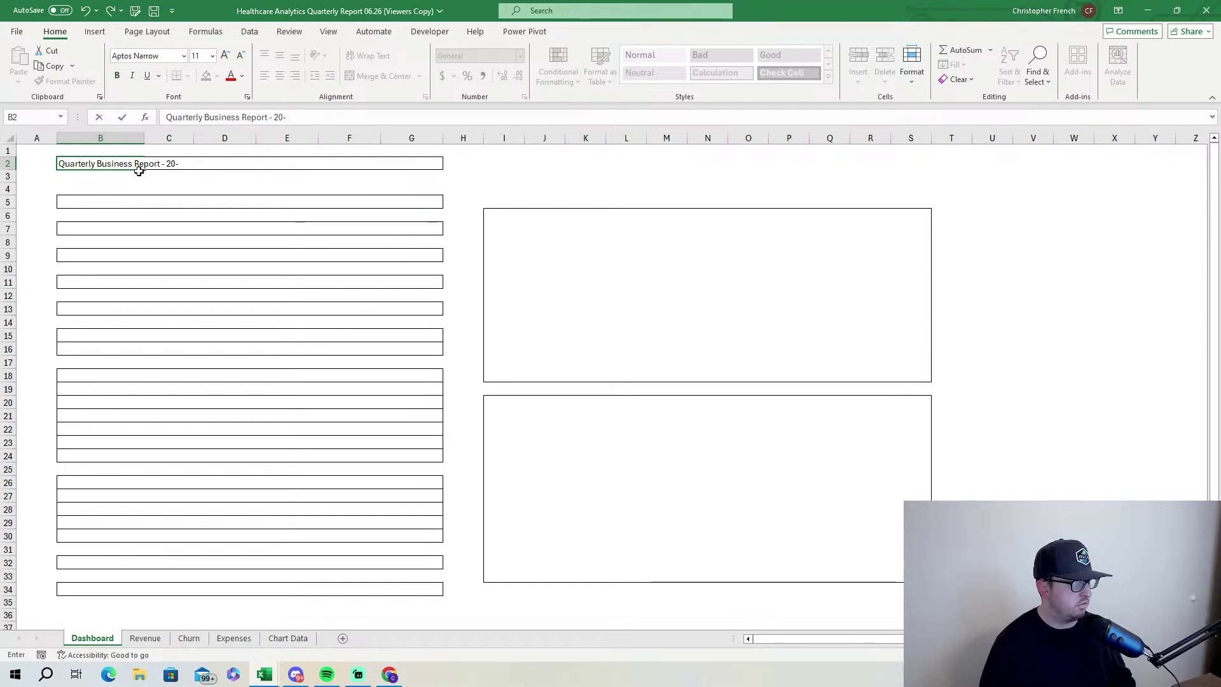
key("BackSpace")
type("23")
left_click(182, 188)
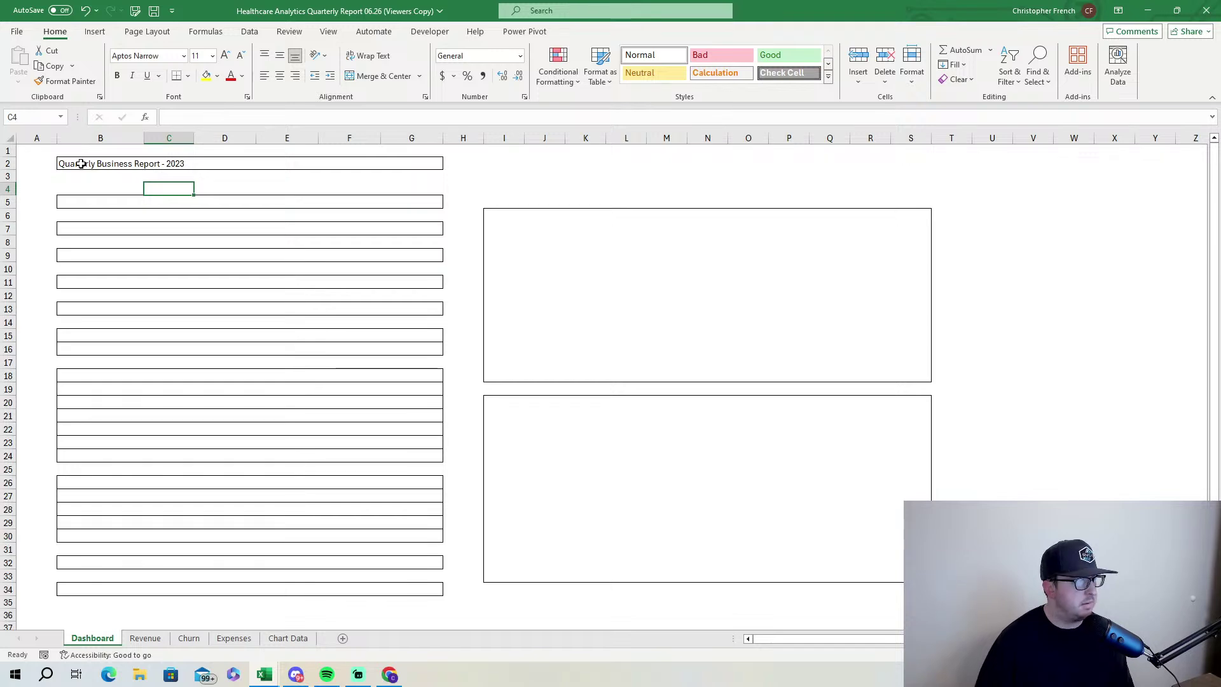
Enter the header Description in cell B5 of the Dashboard sheet.
left_click_drag(75, 202, 414, 210)
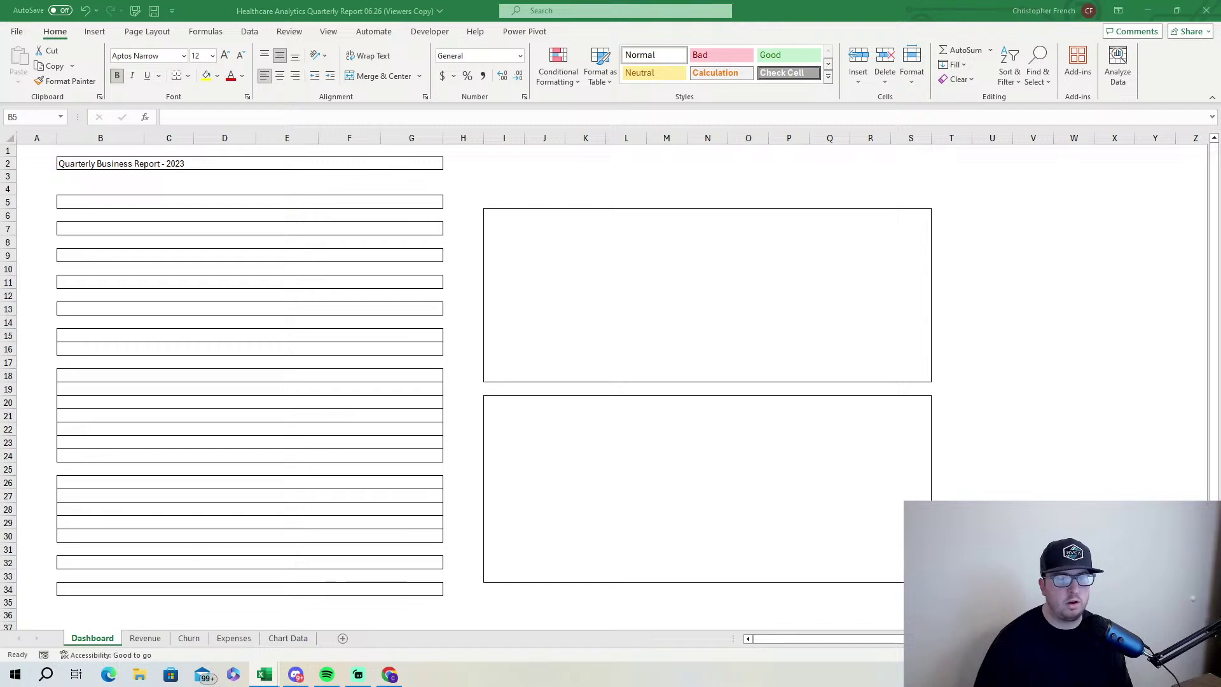
left_click(99, 201)
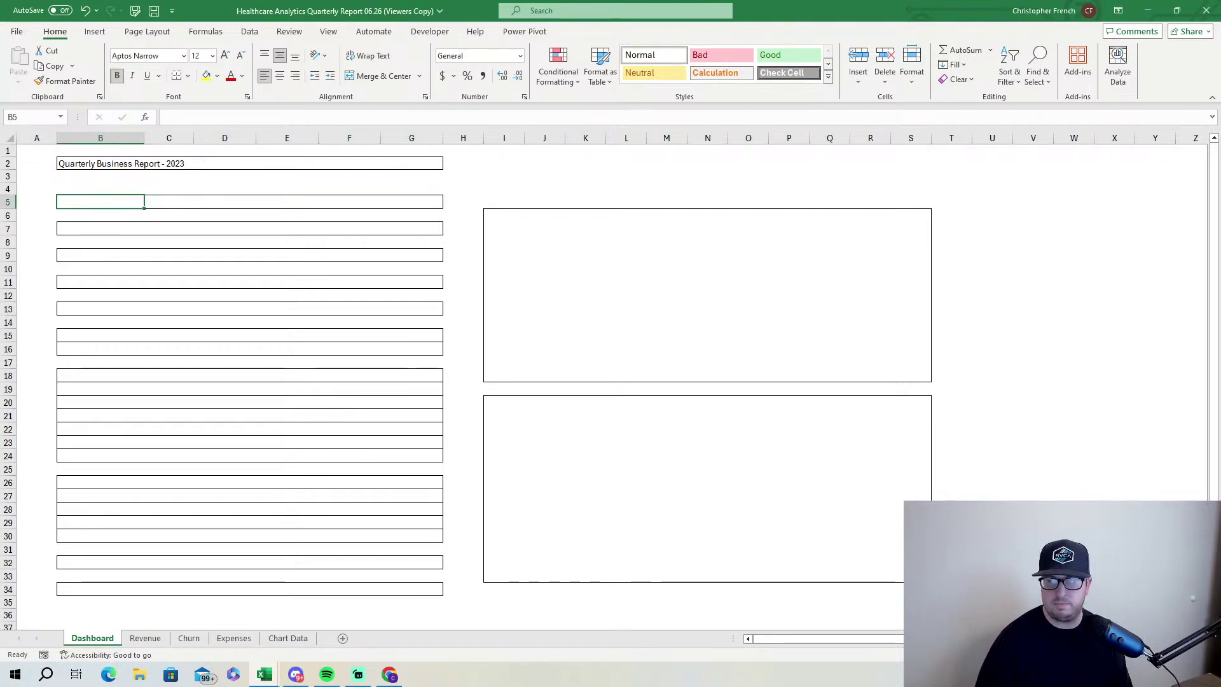
type("Description")
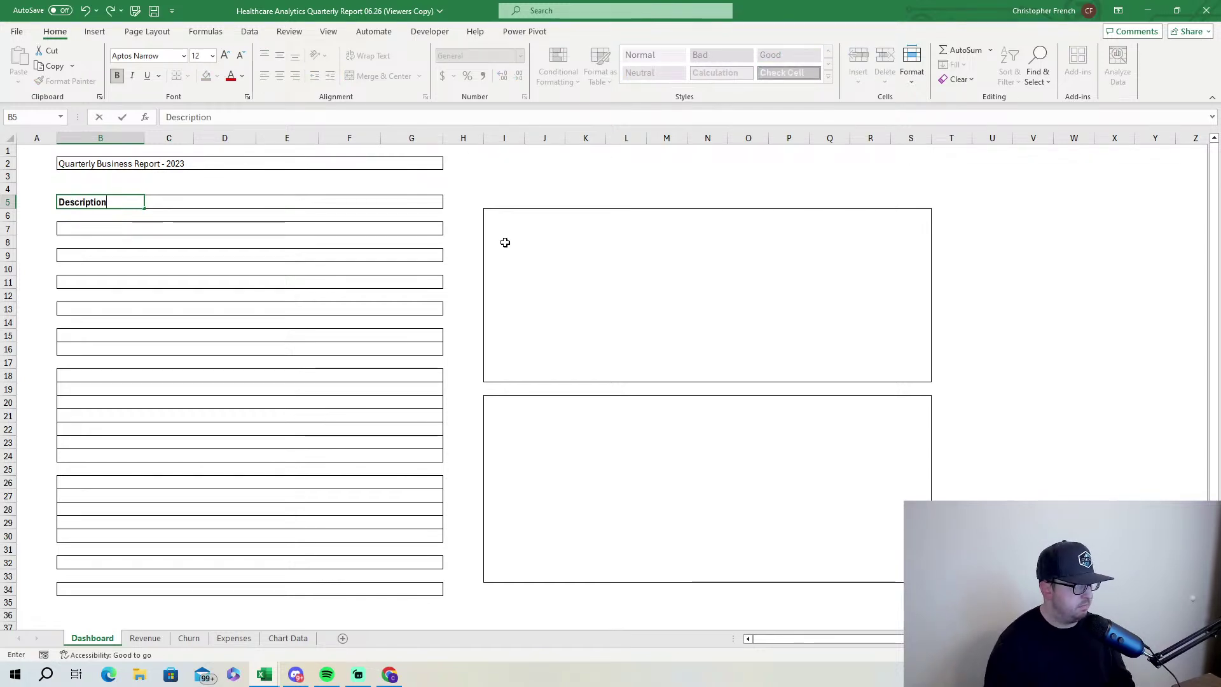
left_click(178, 206)
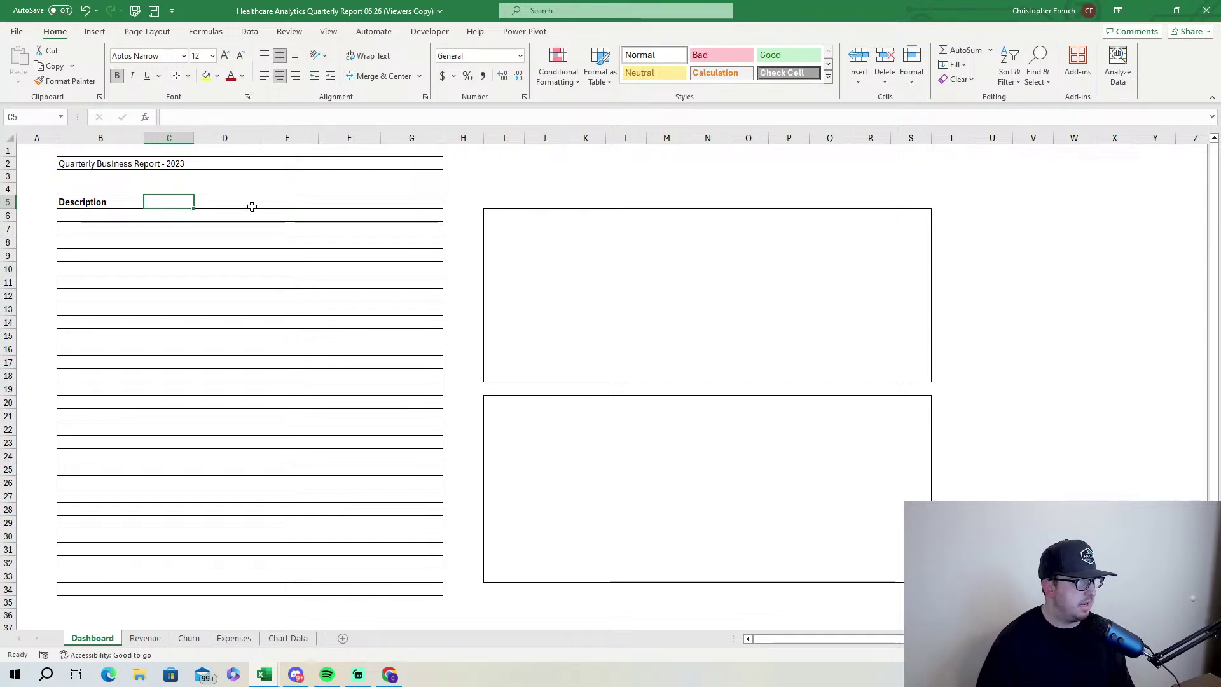
Enter the quarter headers Q1, Q2, Q3 and Q4 in cells D5 to G5 of the Dashboard.
left_click(232, 204)
type("Q1")
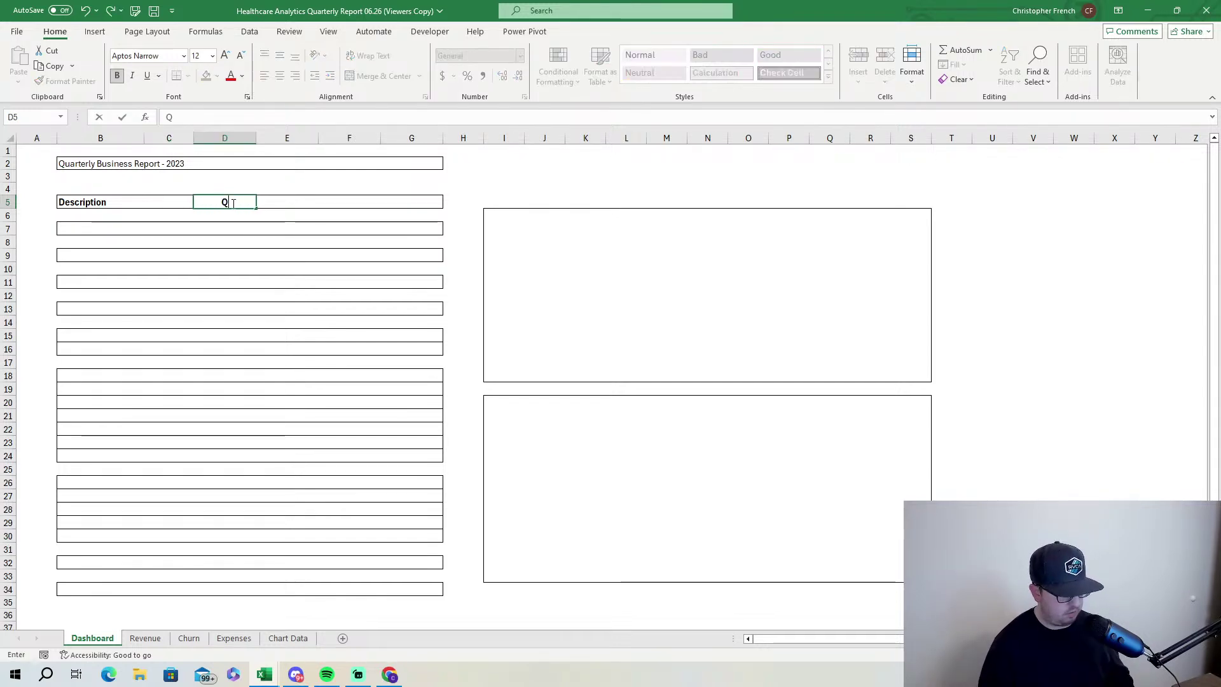
left_click(279, 204)
type("Q2")
left_click(355, 201)
type("Q3")
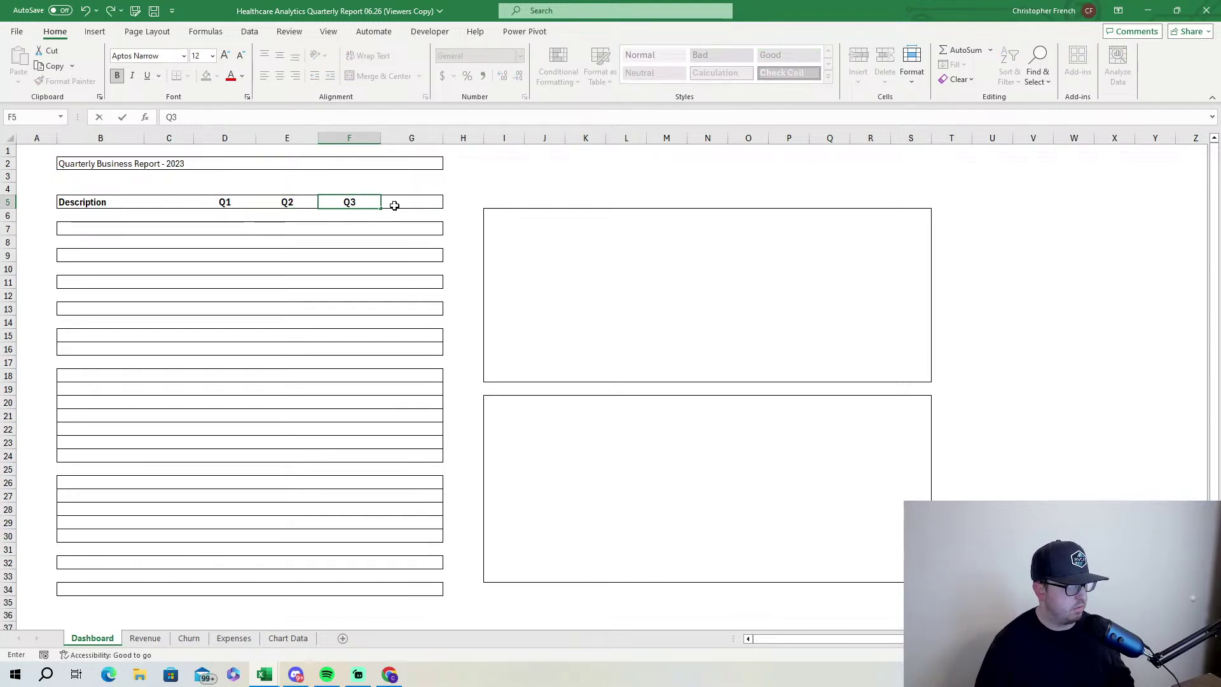
left_click(393, 205)
type("Q4")
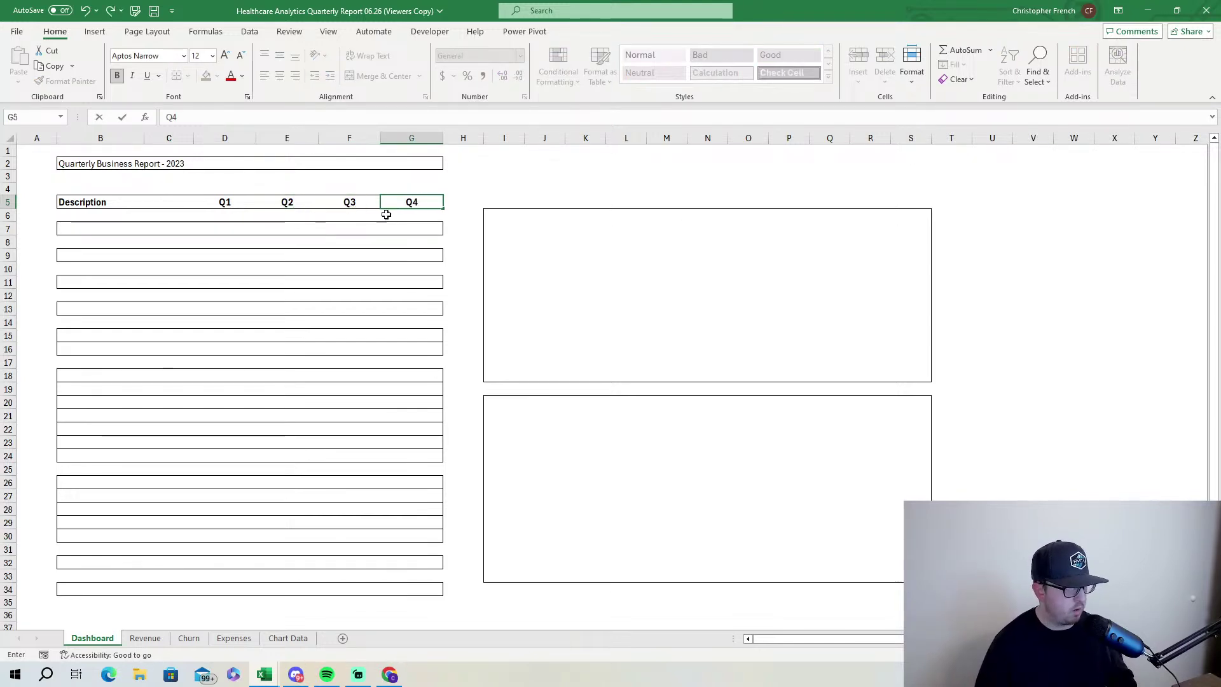
left_click(383, 228)
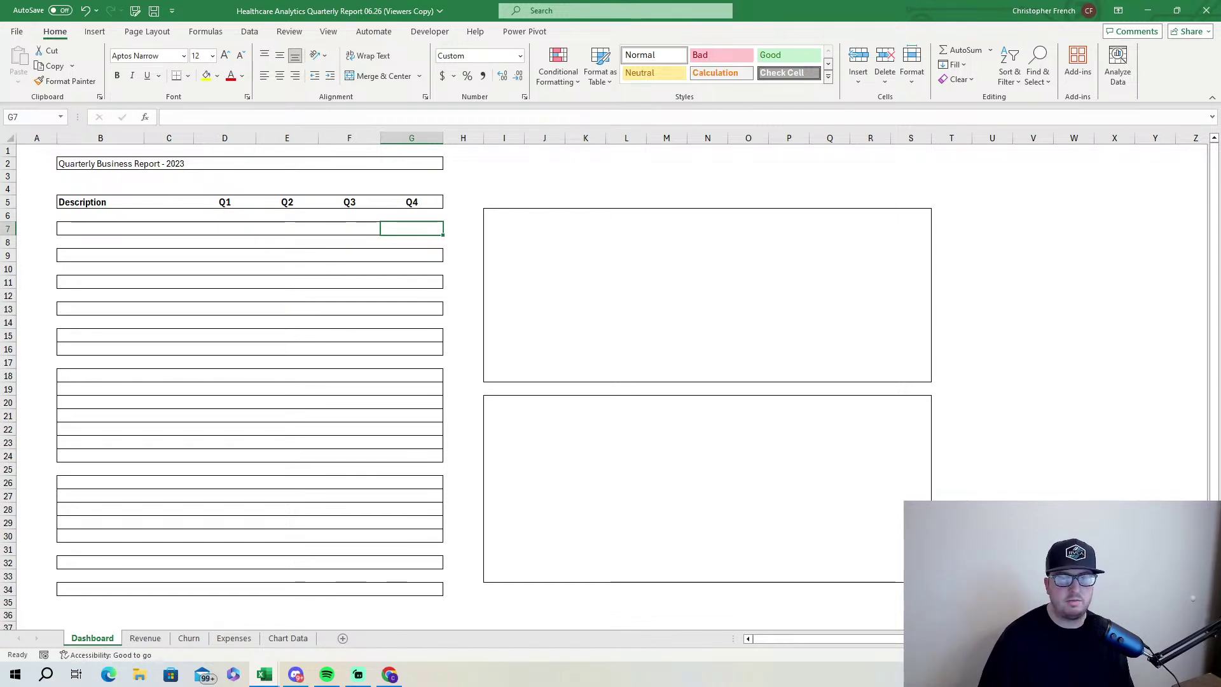
left_click(115, 204)
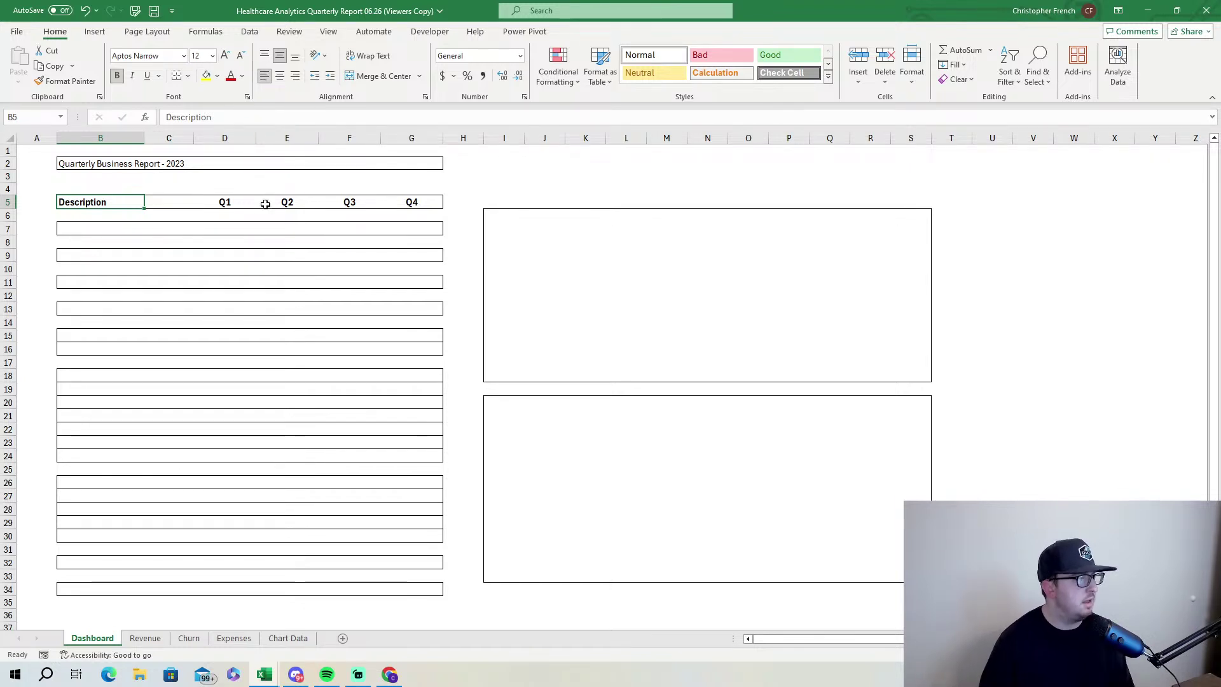
left_click(232, 201)
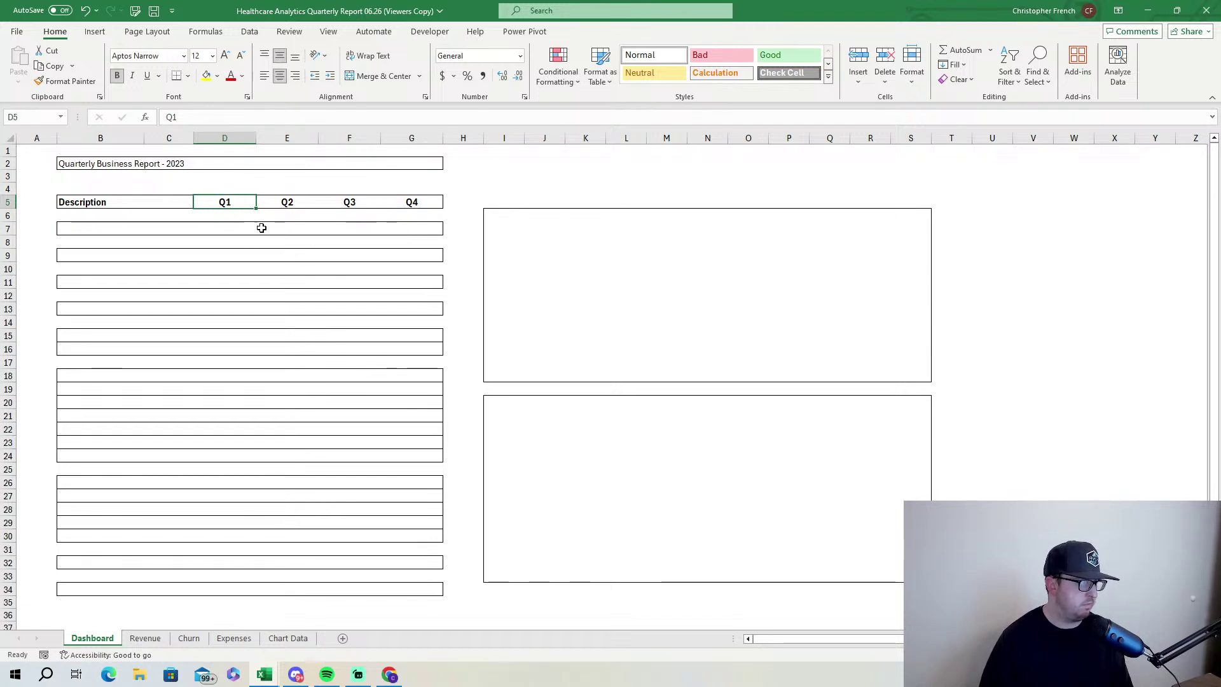
left_click(167, 199)
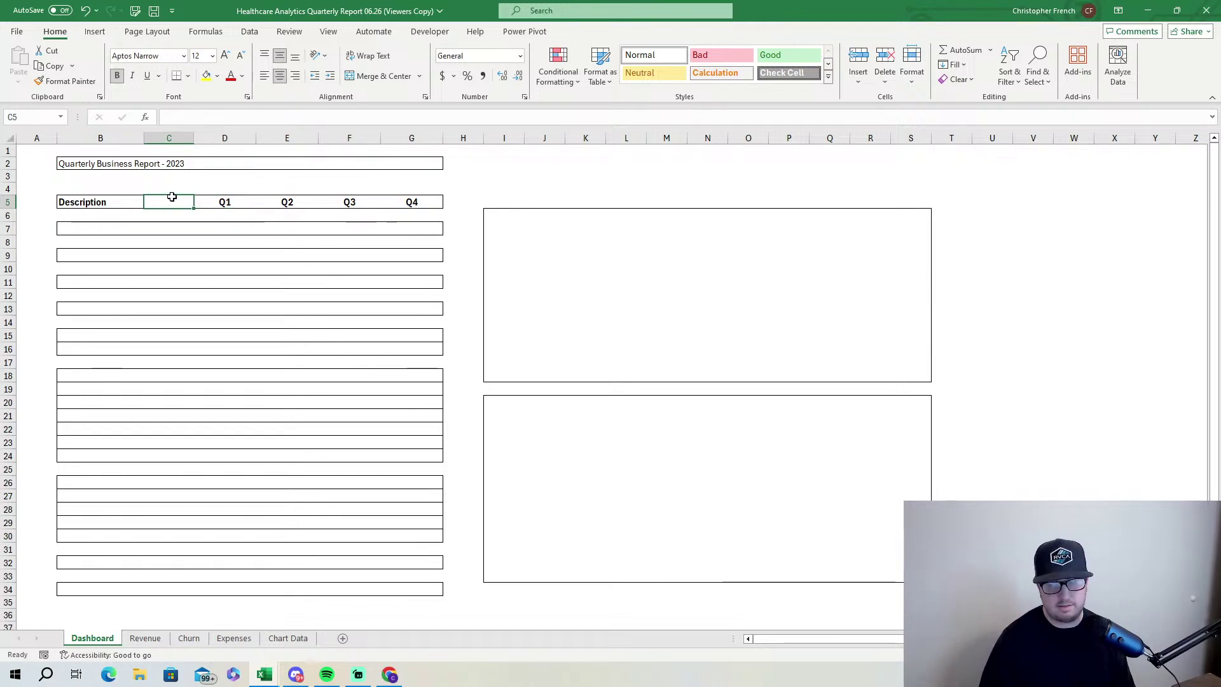
left_click(96, 203)
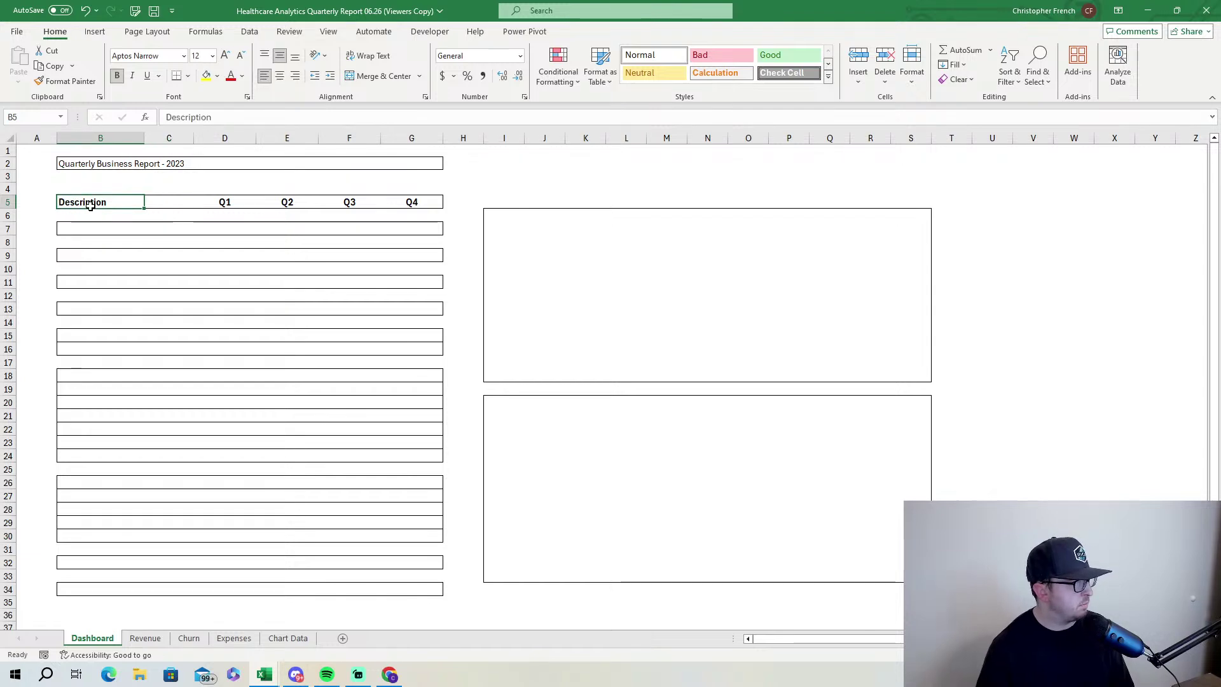
Review the Dashboard's quarter headings and empty description rows alongside the data on the Revenue, Churn and Expenses sheets.
left_click_drag(225, 202, 422, 214)
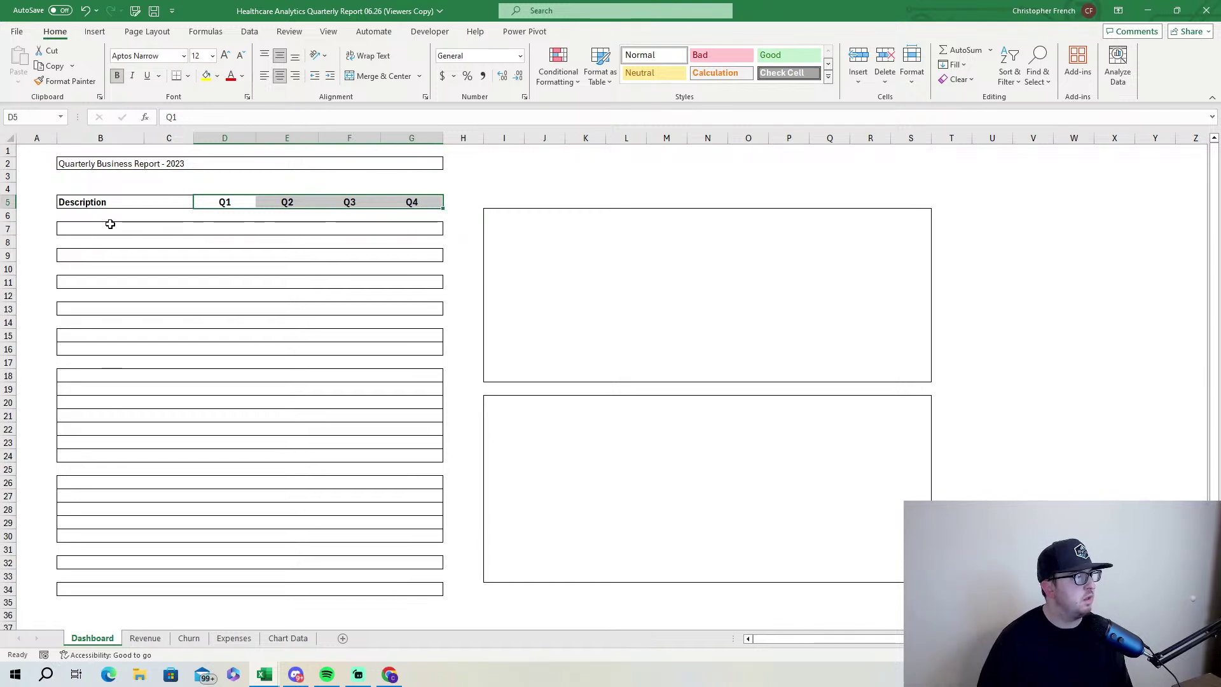
left_click(86, 230)
scroll(449, 329, "down", 1)
scroll(445, 331, "up", 1)
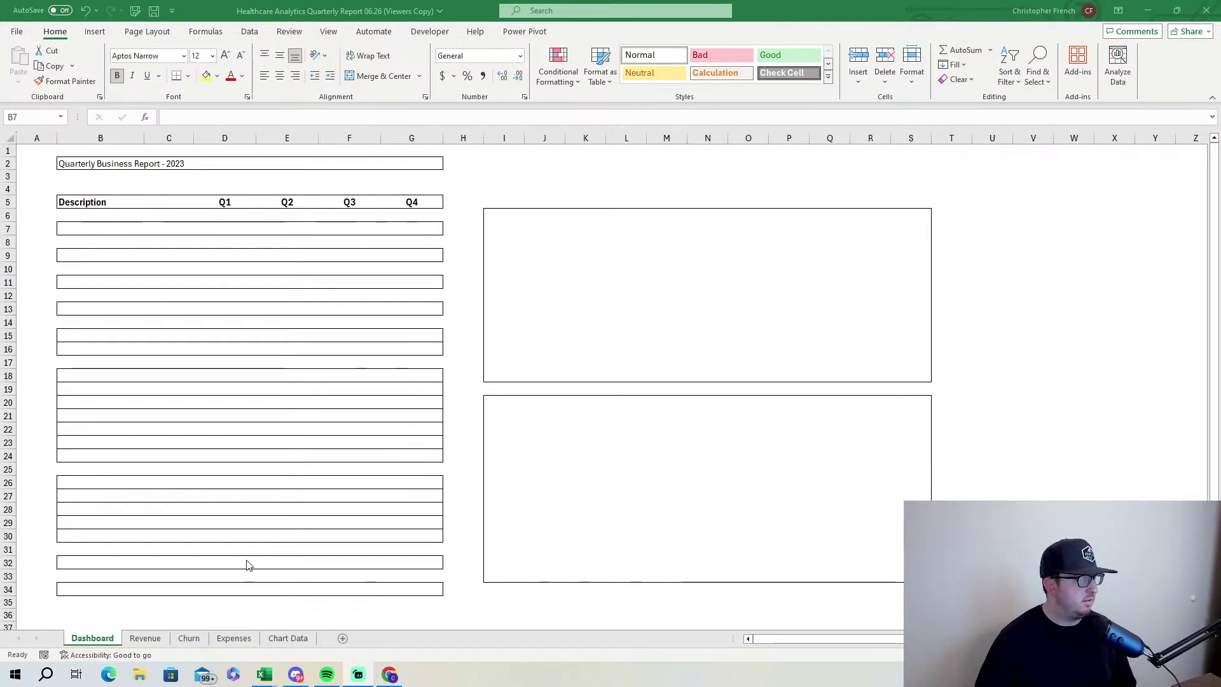
left_click(156, 637)
left_click(156, 638)
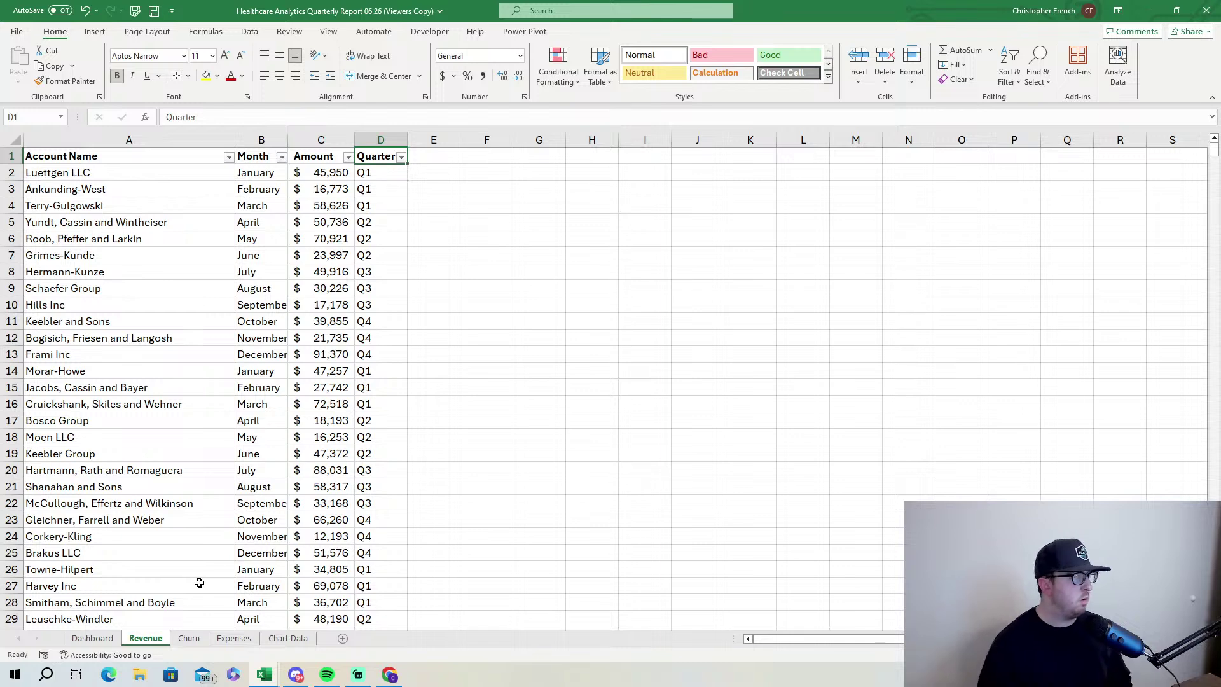
left_click(189, 638)
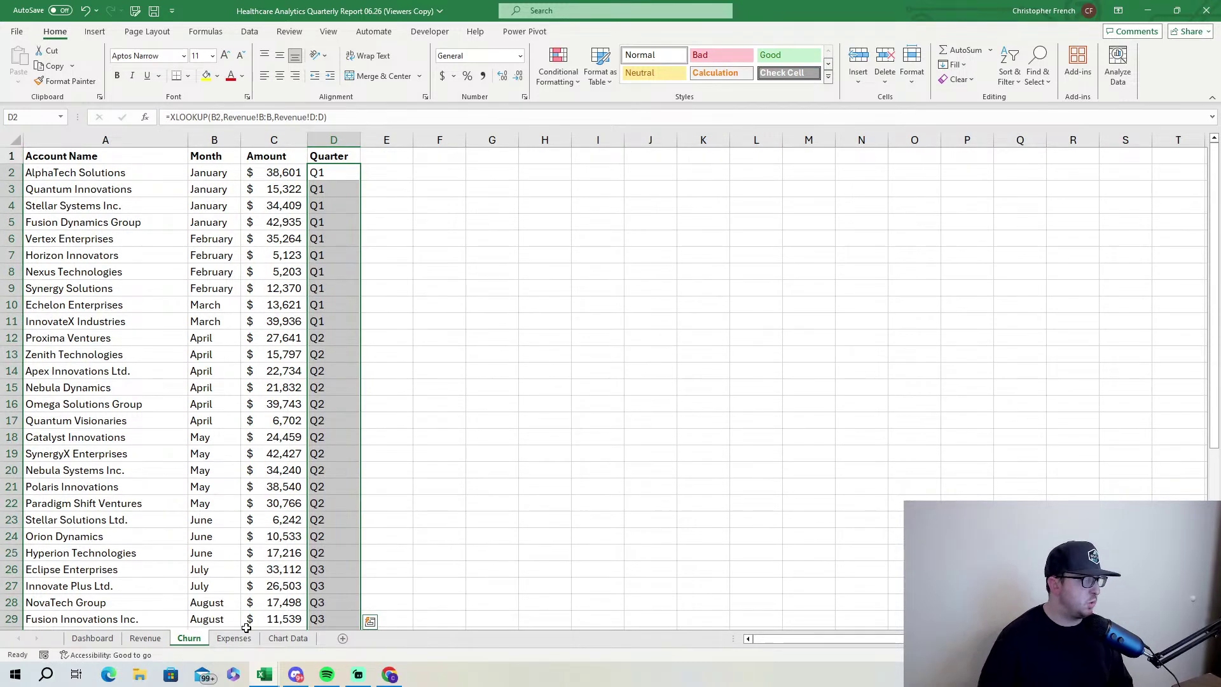
left_click(236, 638)
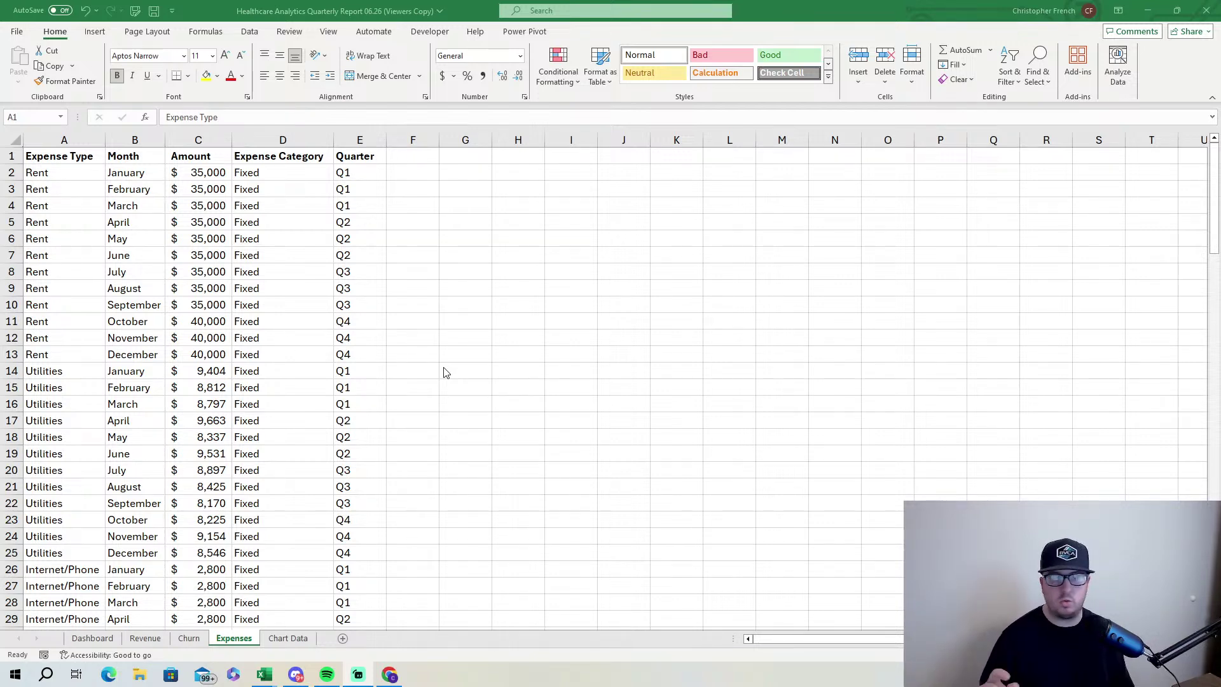
left_click(89, 638)
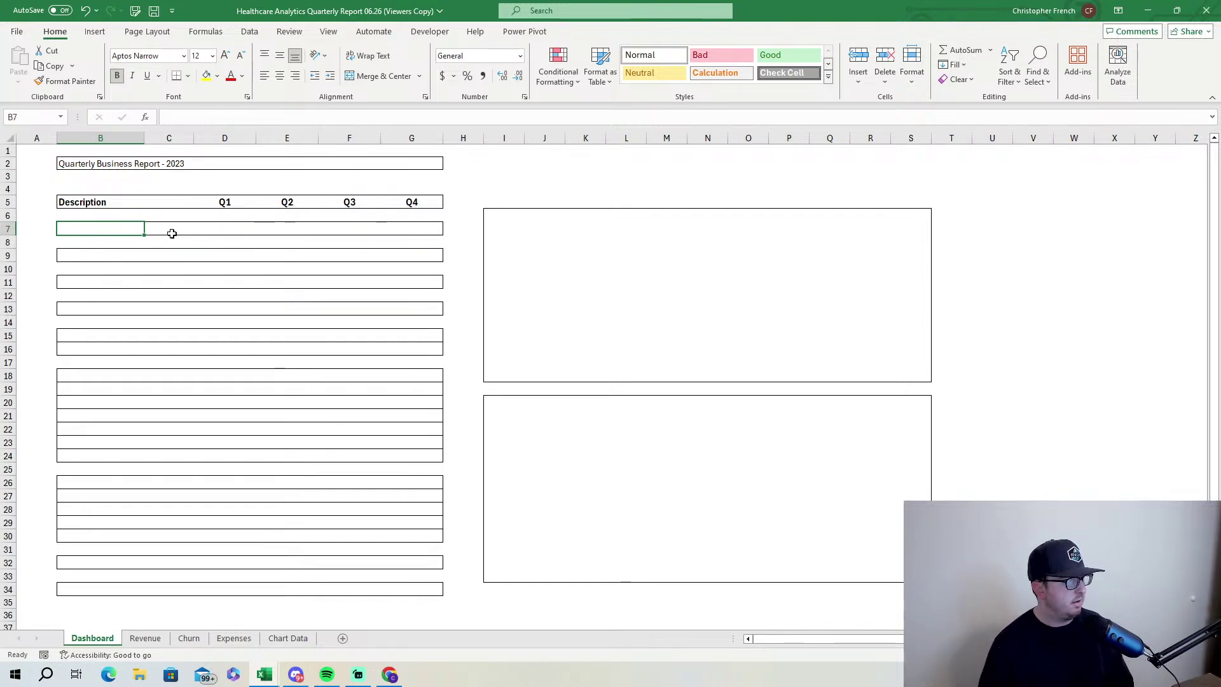
left_click_drag(74, 224, 74, 321)
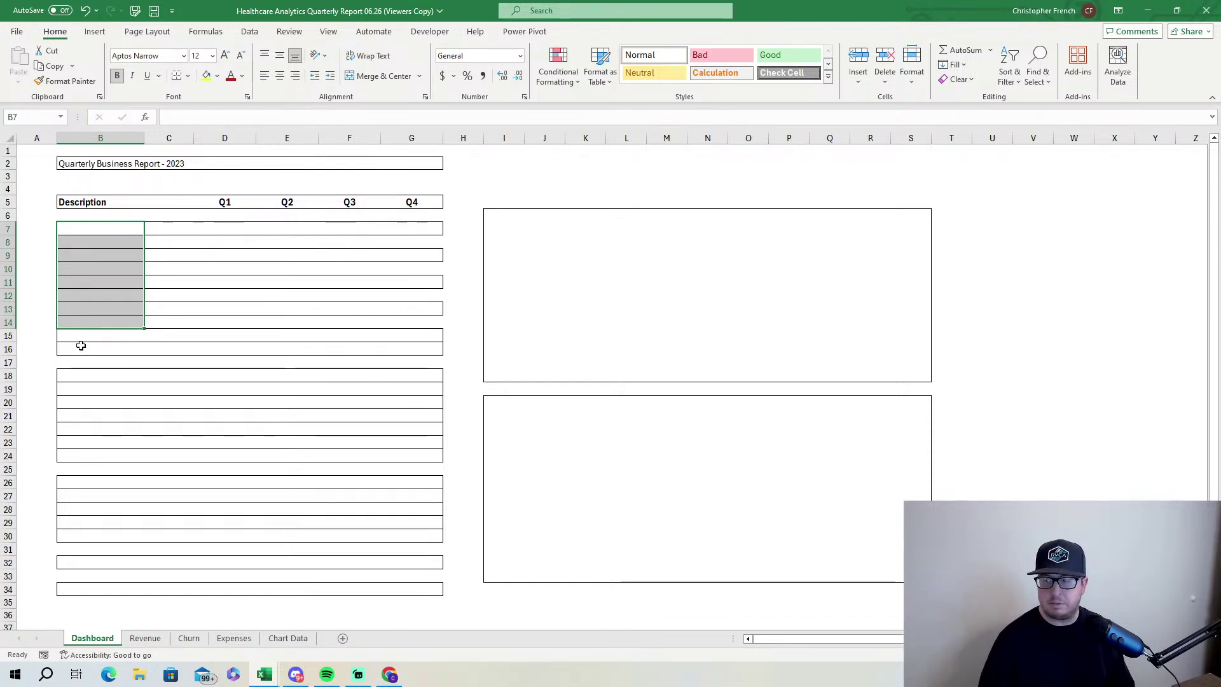
left_click_drag(79, 347, 81, 536)
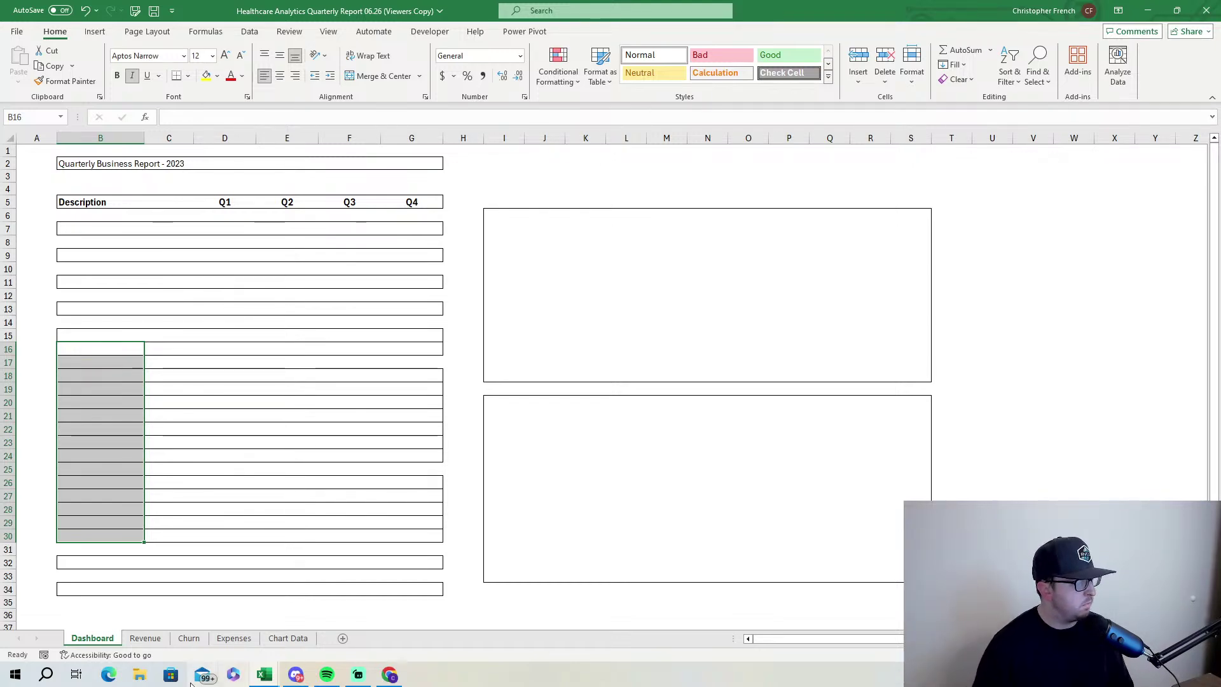
Remove the filters from the header row of the Revenue sheet.
left_click(139, 641)
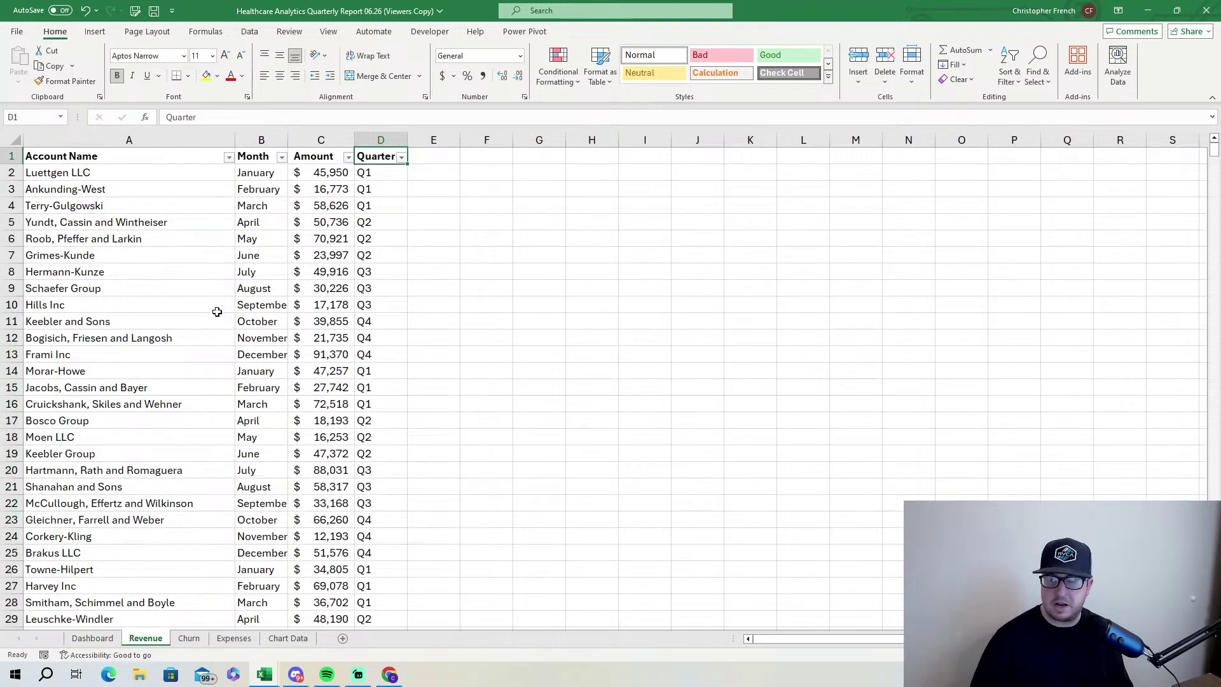
left_click(200, 155)
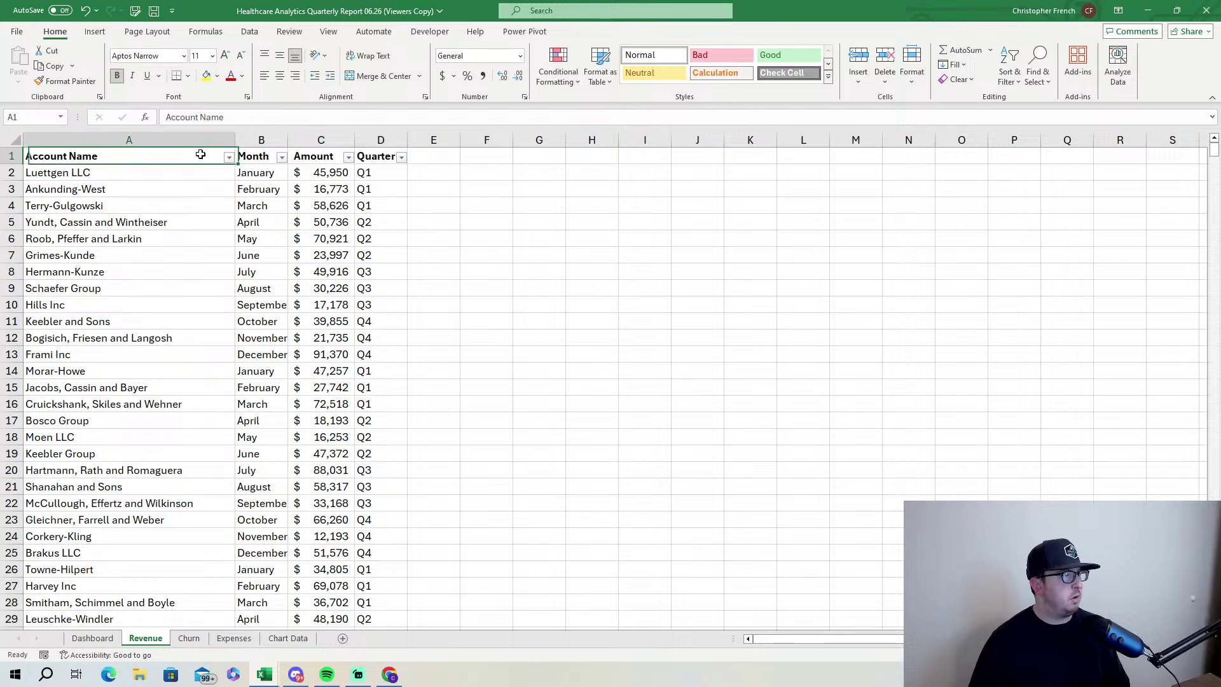
key("ctrl+shift+l")
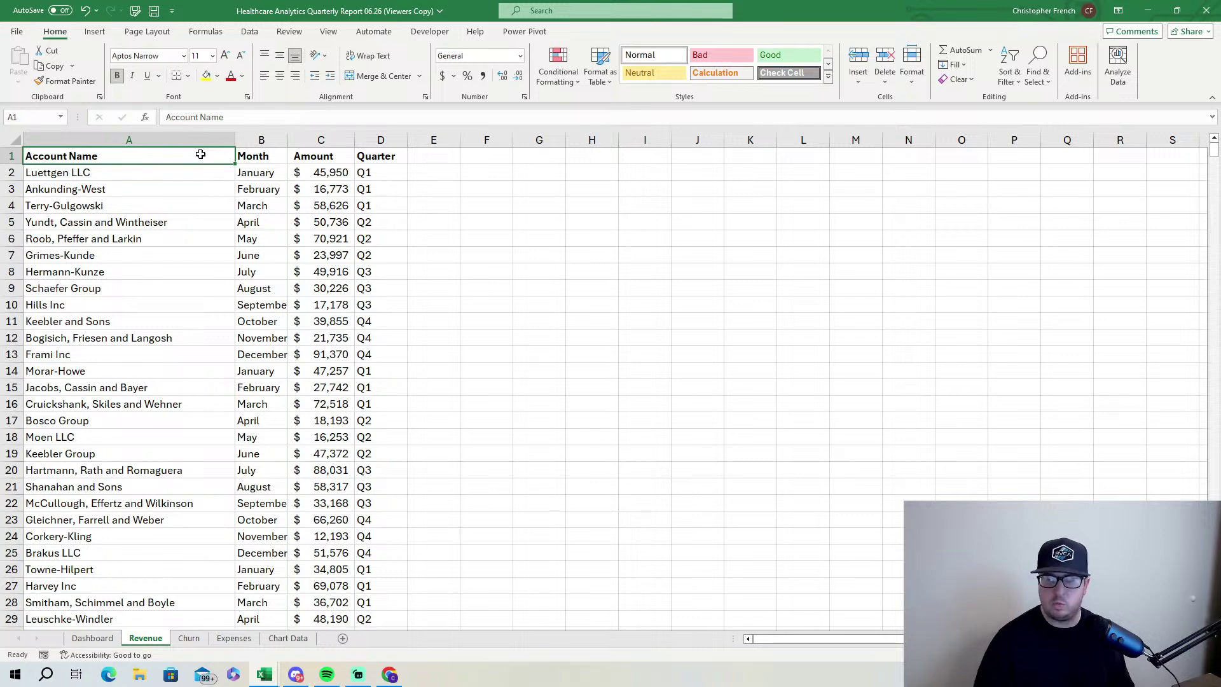
left_click(224, 251)
left_click(305, 318)
left_click(365, 319)
left_click(172, 242)
left_click(364, 320)
left_click(190, 406)
left_click(179, 307)
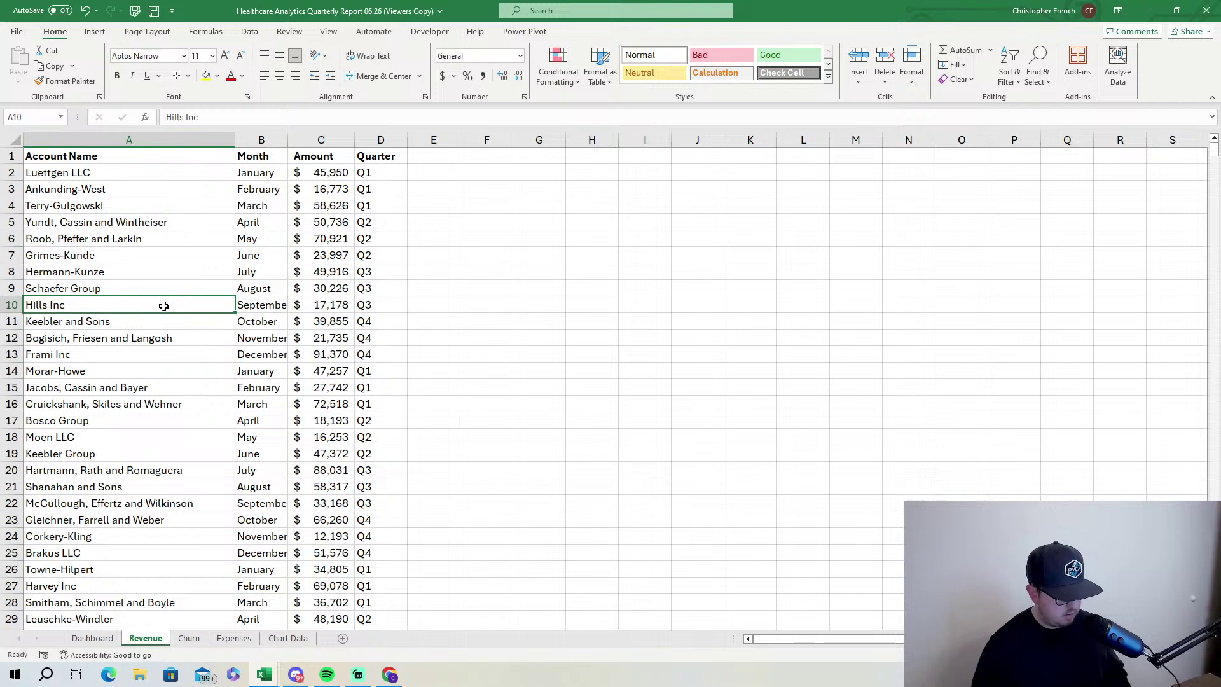
key("ctrl+a")
key("ctrl+t")
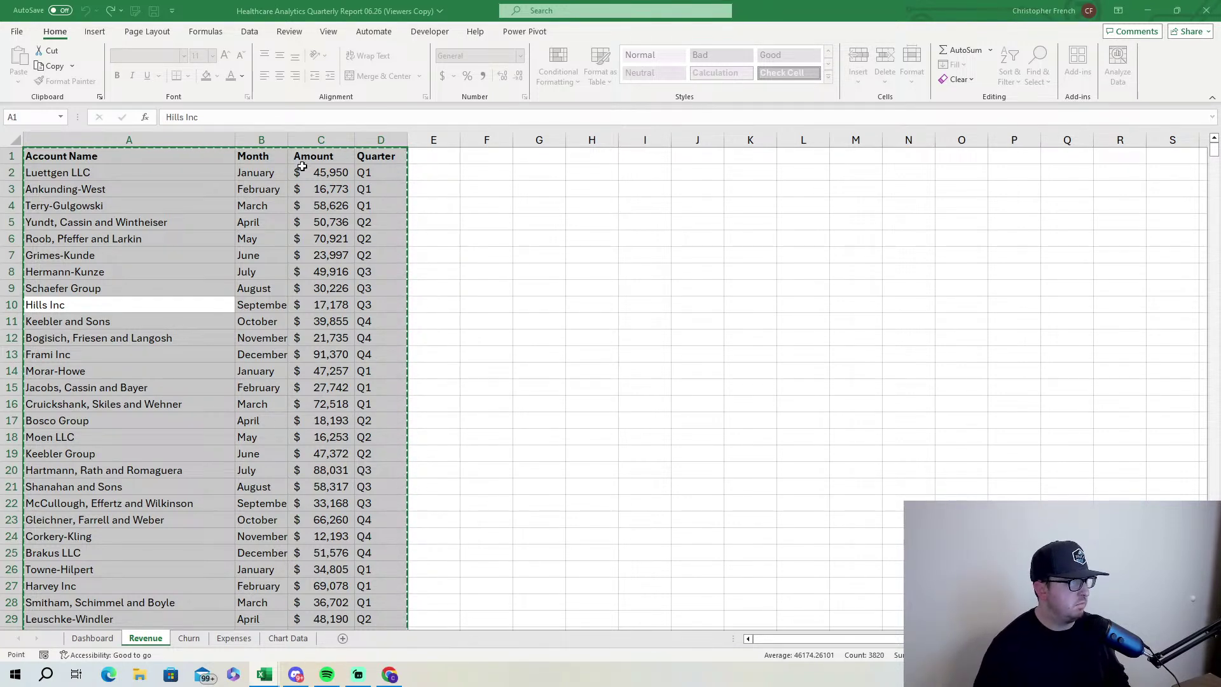
left_click(474, 267)
left_click(520, 258)
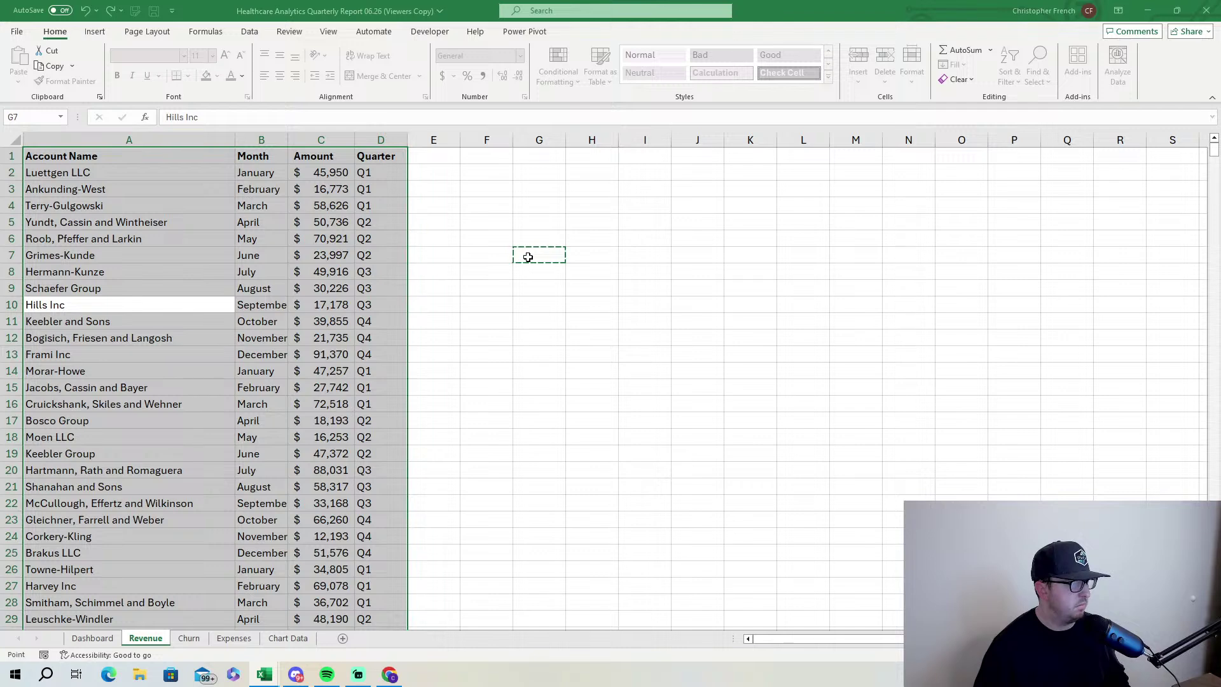
left_click(605, 241)
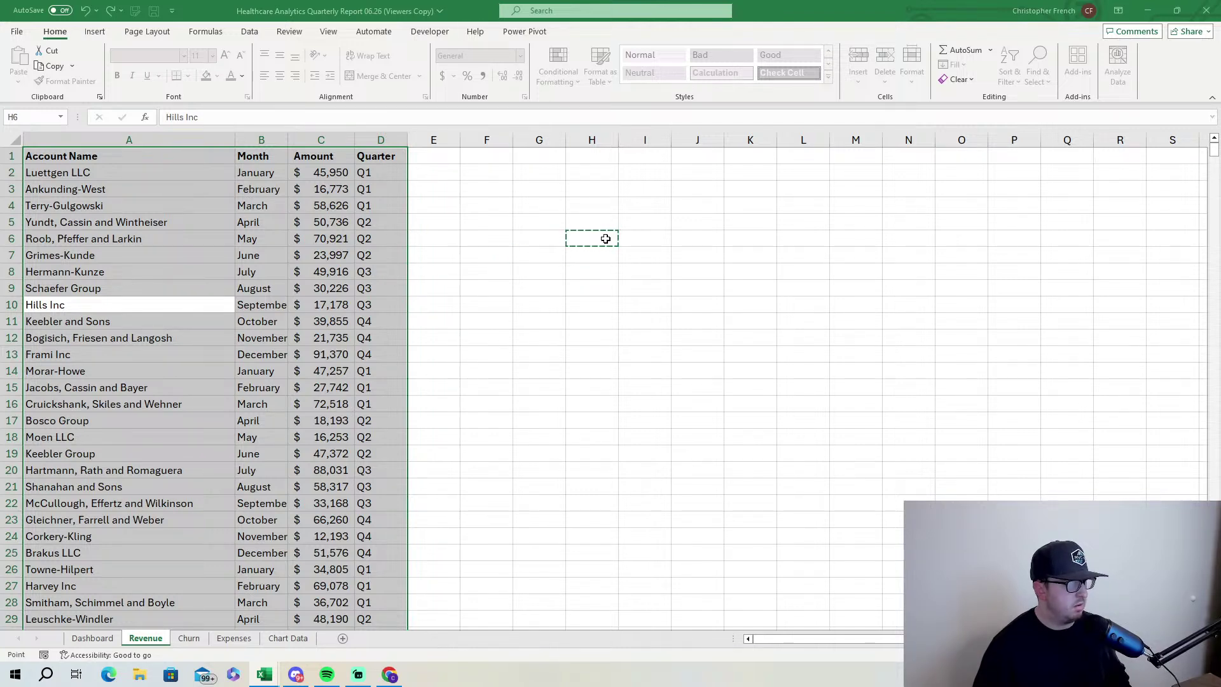
left_click(486, 436)
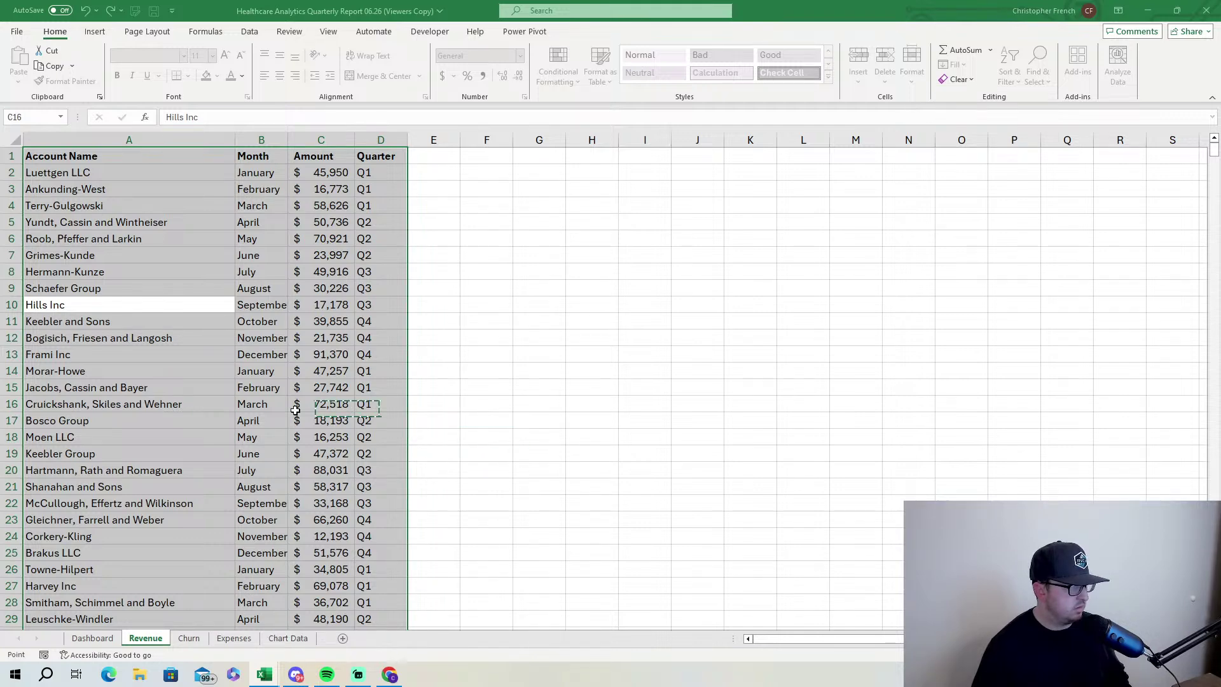
left_click(84, 10)
left_click(166, 201)
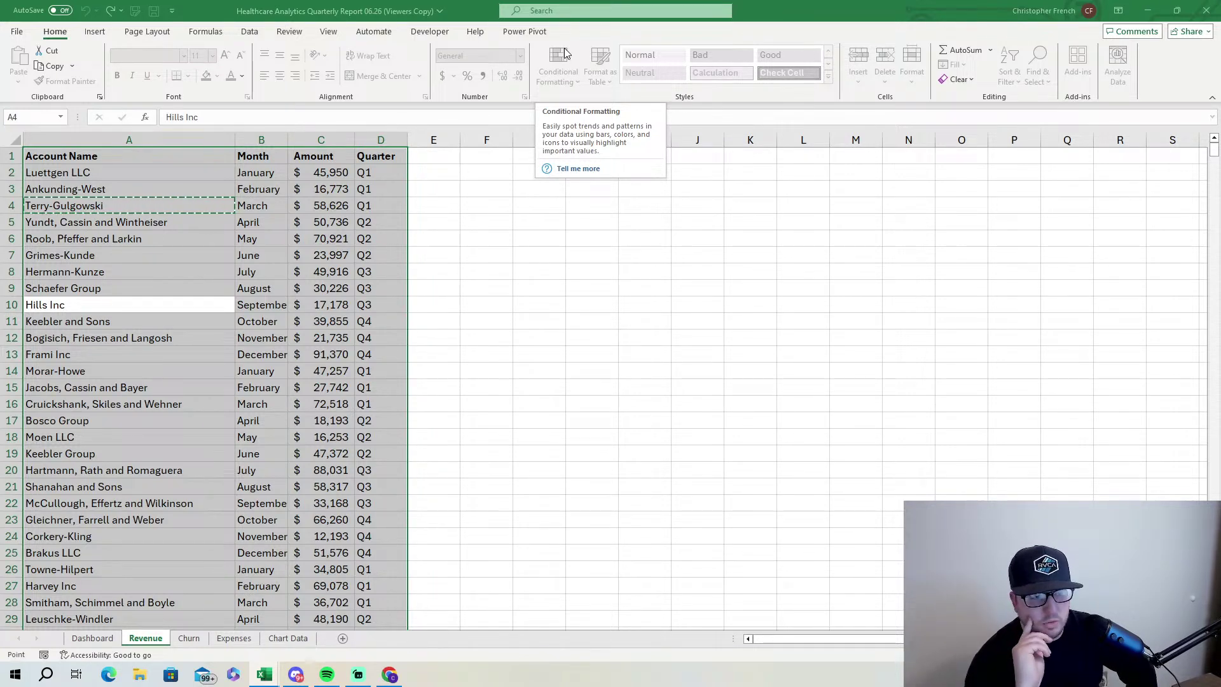
left_click(323, 191)
left_click(481, 205)
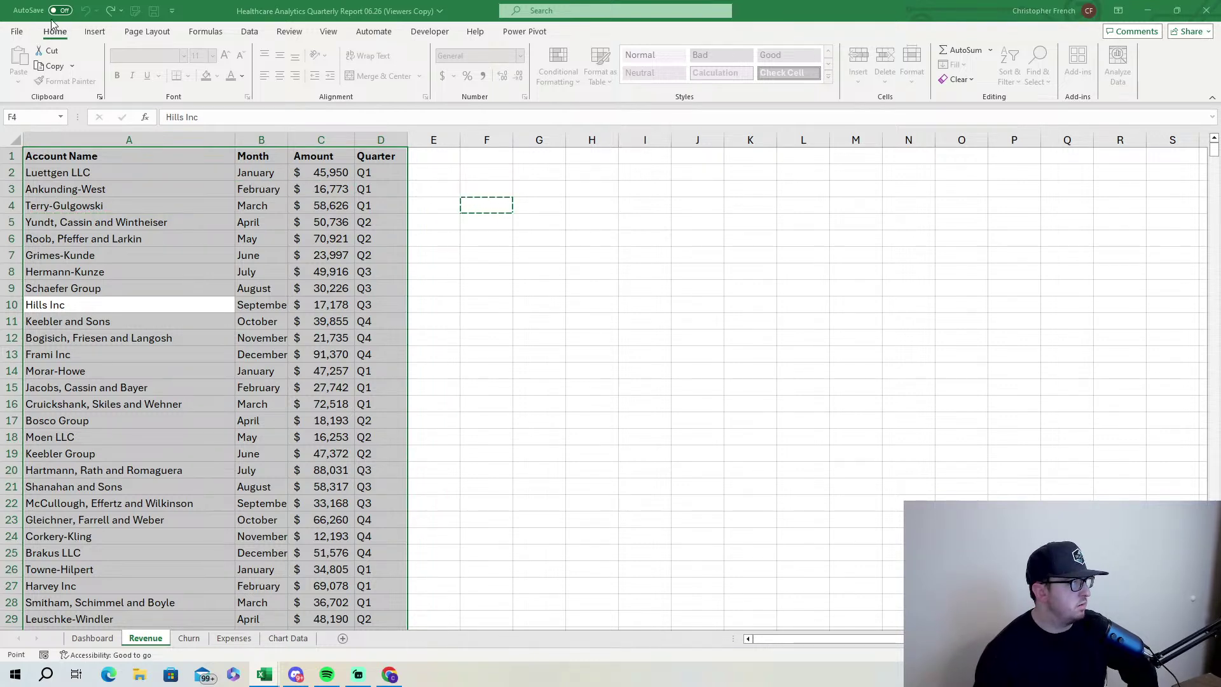
left_click(142, 36)
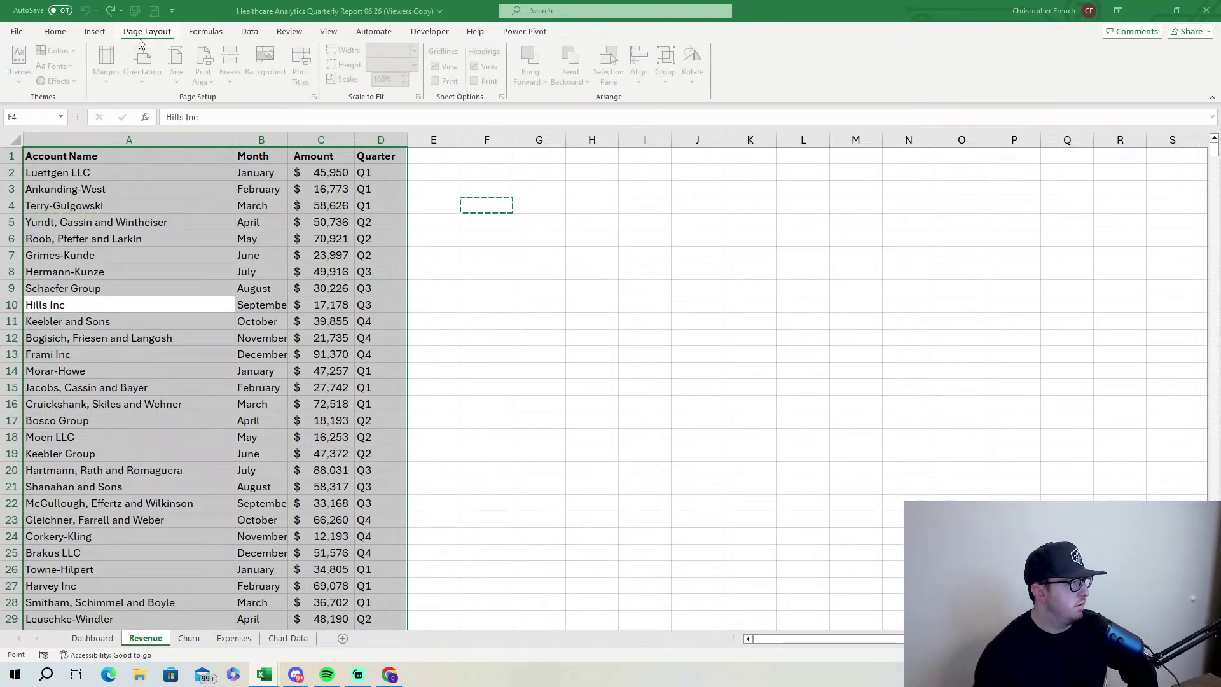
left_click(462, 564)
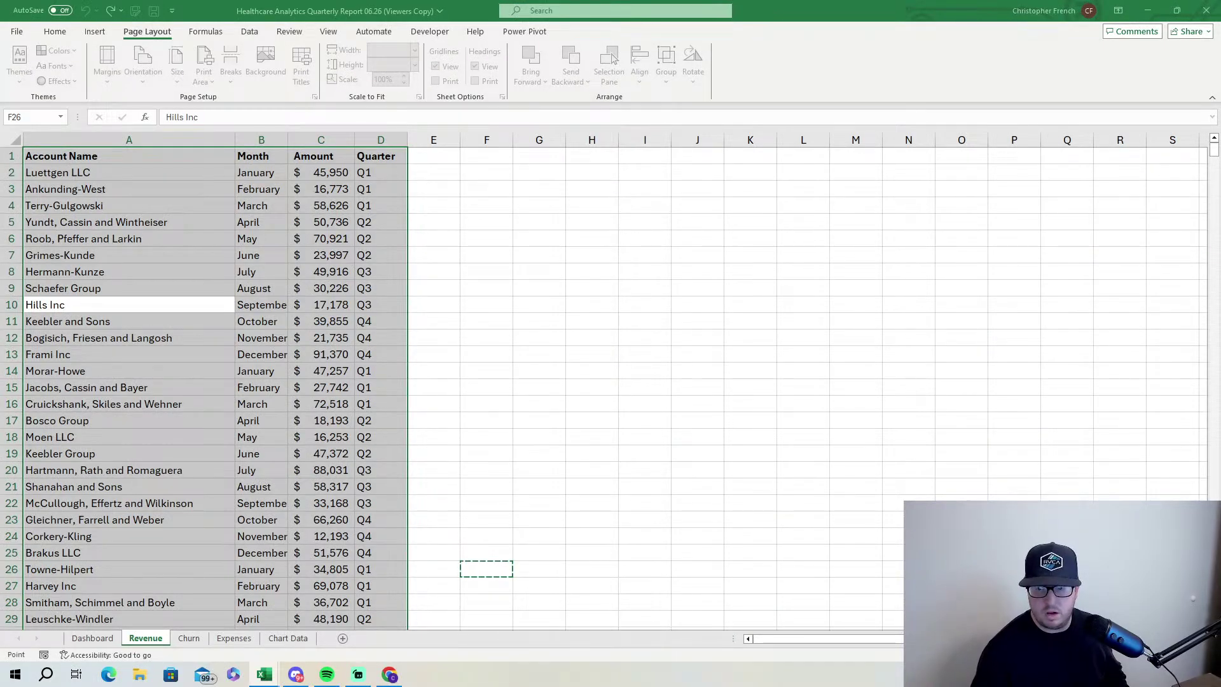
key("ctrl+t")
left_click_drag(718, 596, 656, 377)
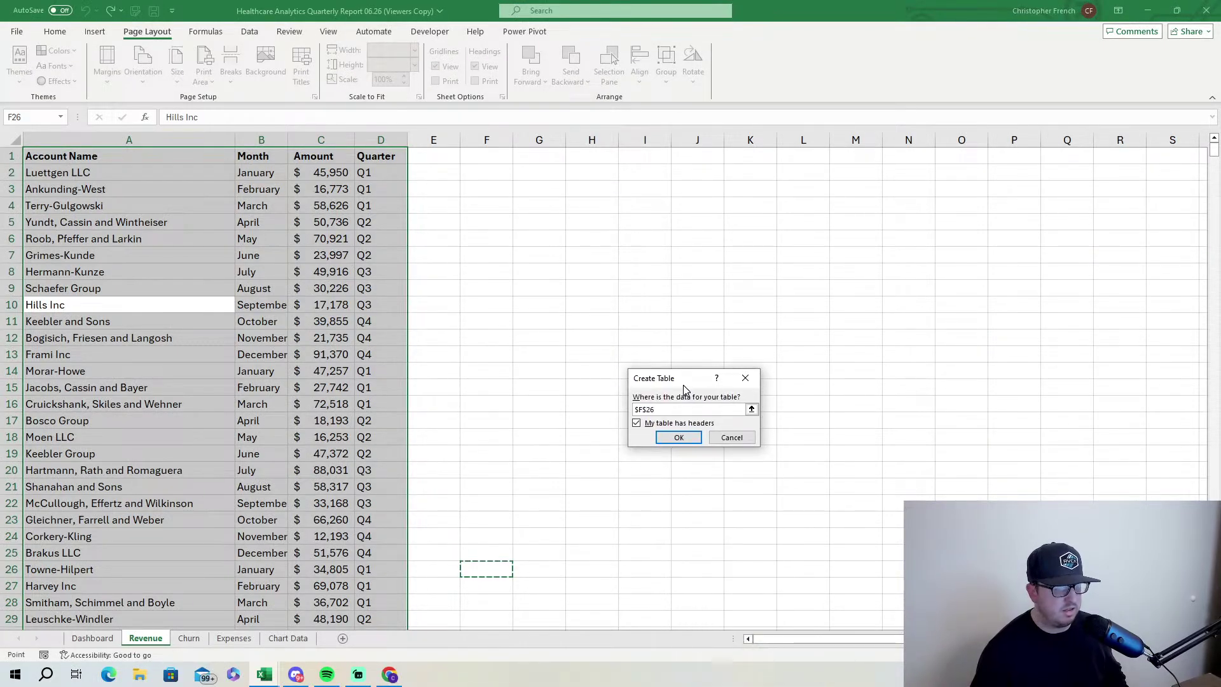
left_click(682, 437)
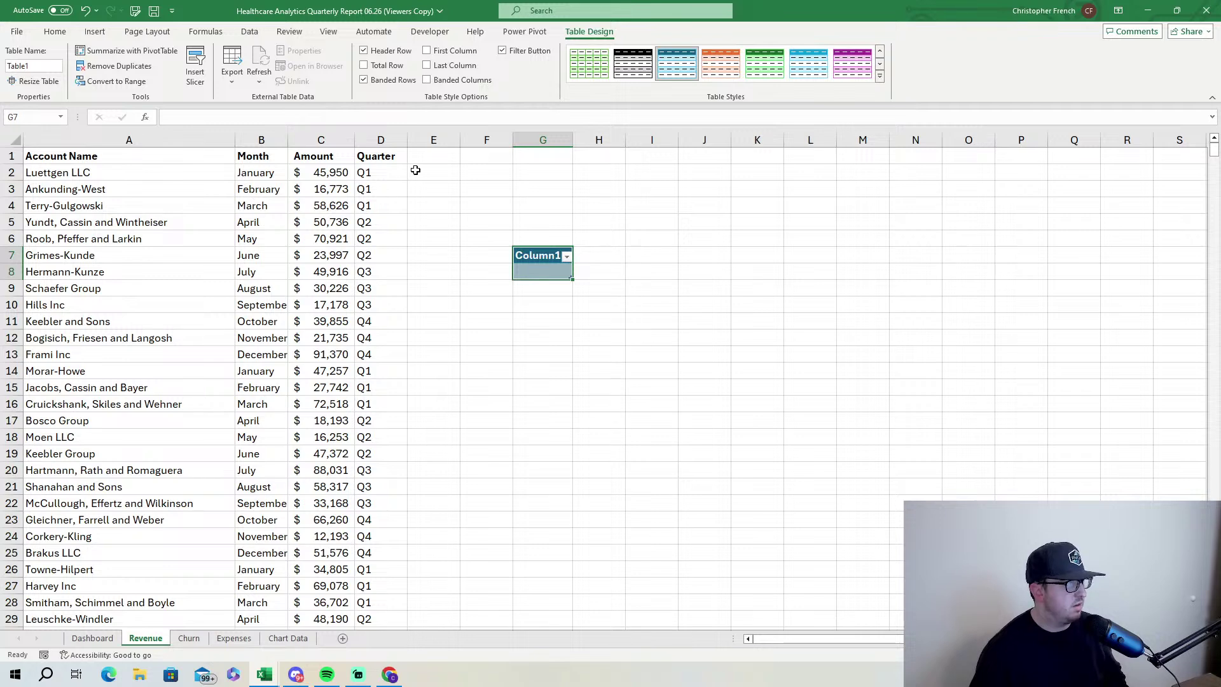
left_click(85, 11)
Convert the Revenue data range A1:D955 into a table with headers.
left_click(170, 261)
key("ctrl+t")
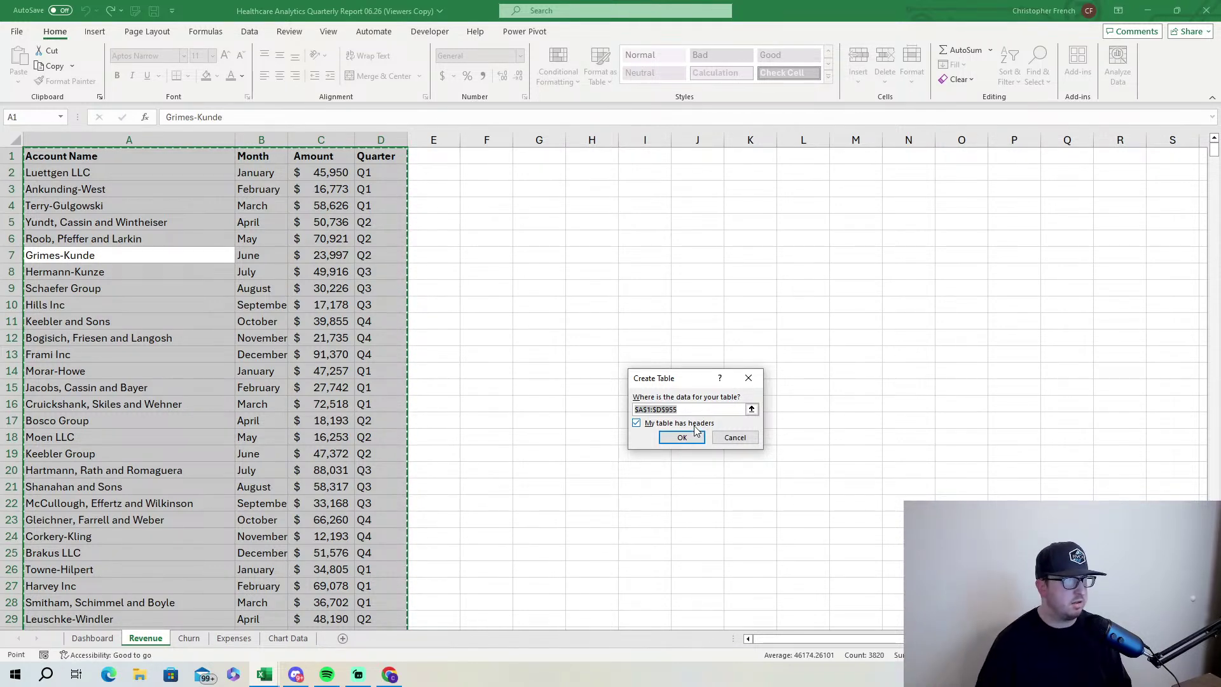
left_click(686, 437)
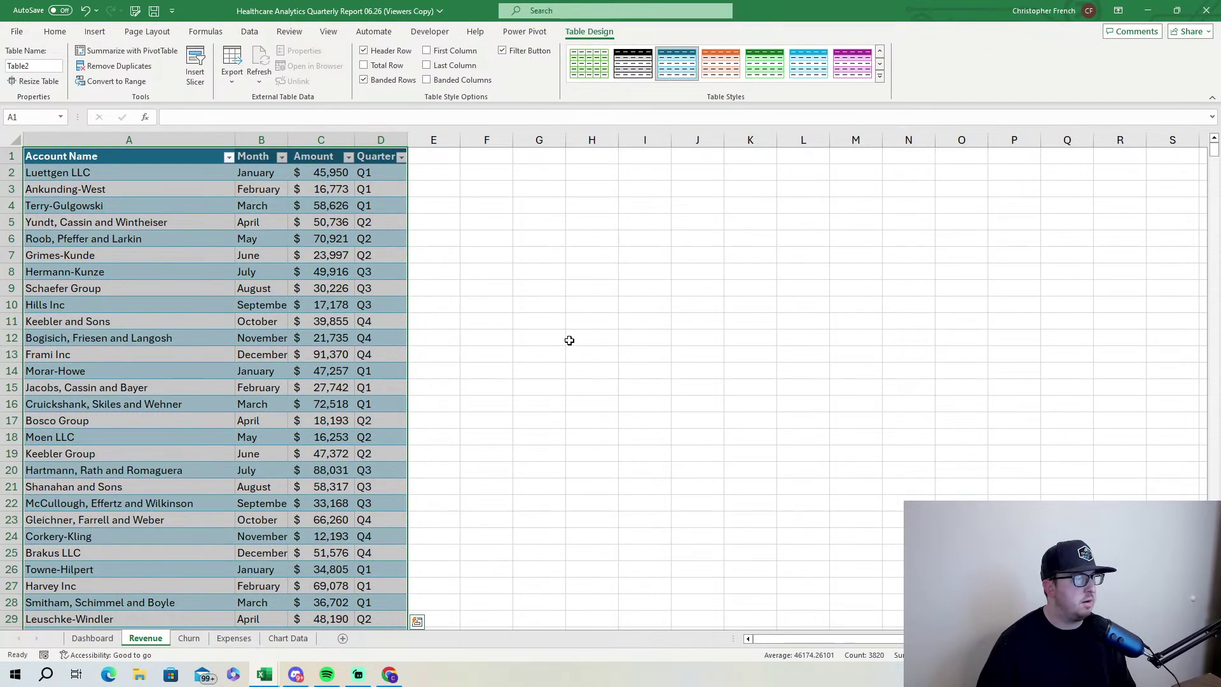
left_click(347, 236)
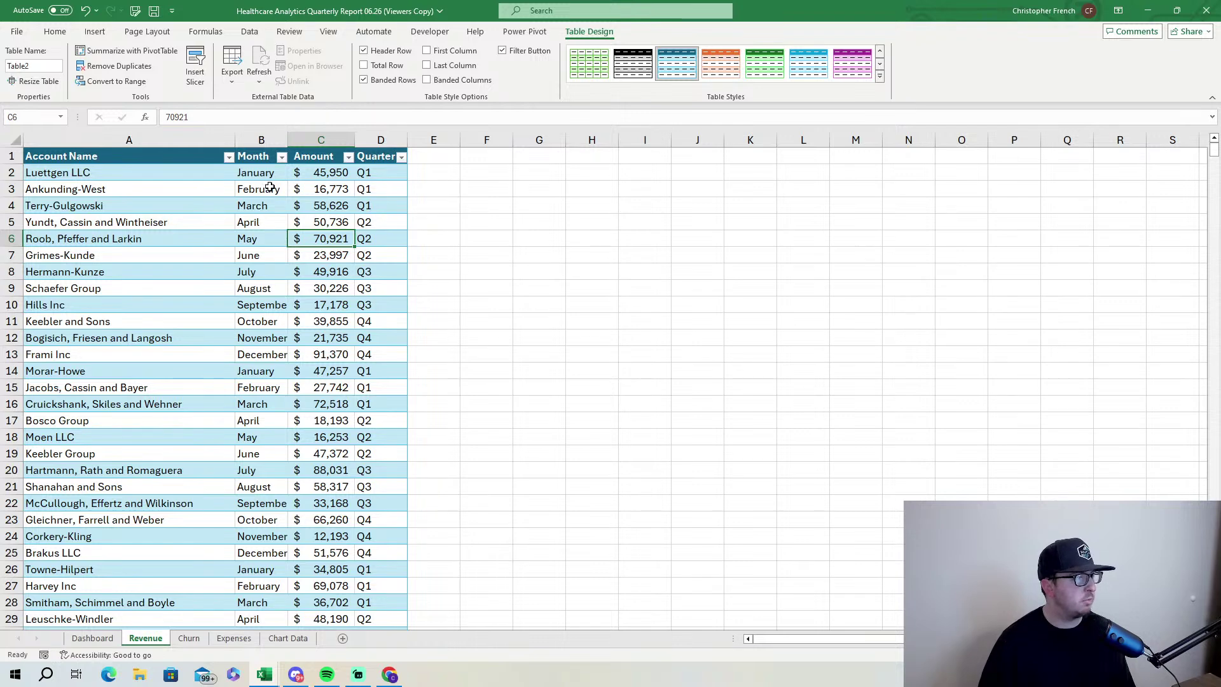
Insert a PivotTable based on the Revenue table at cell I4 of the existing Revenue worksheet.
left_click(200, 243)
key("ctrl+a")
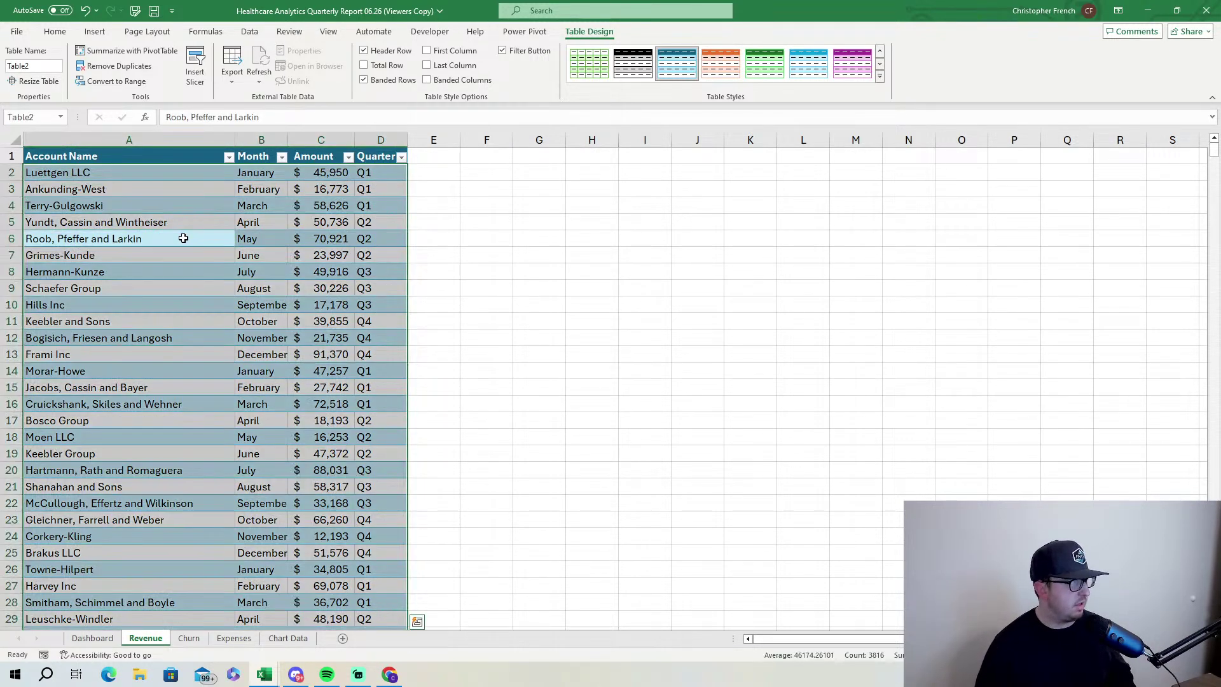
left_click(94, 32)
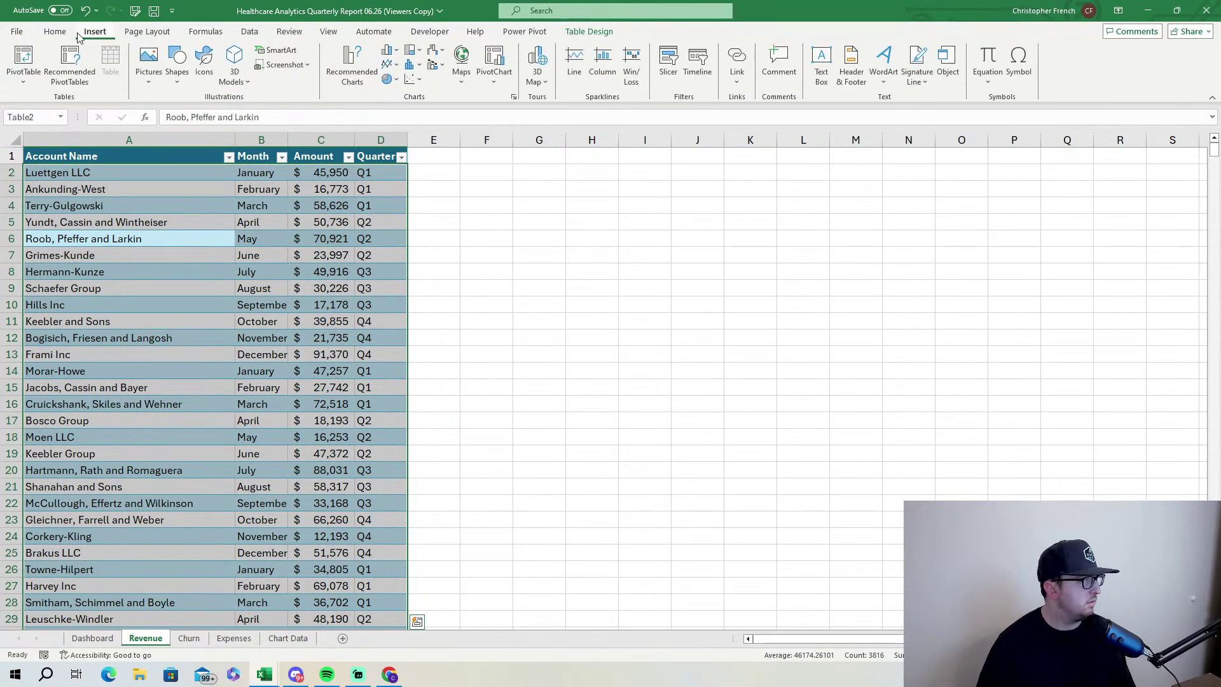
left_click(29, 58)
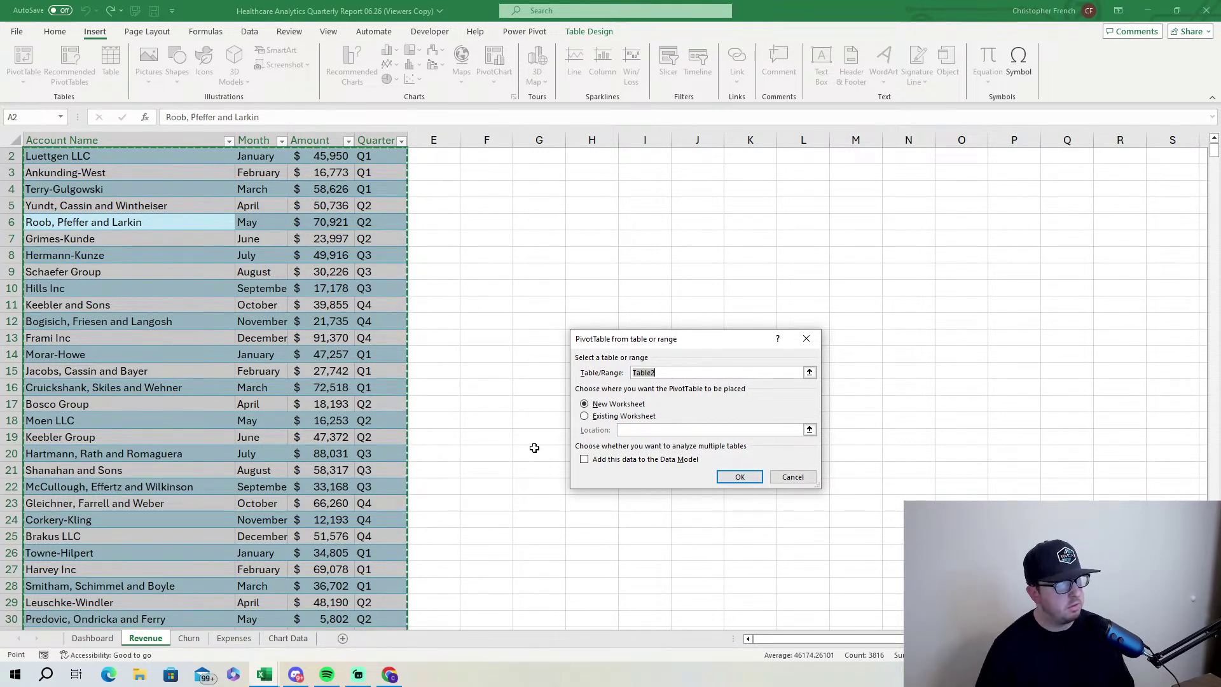
left_click(584, 415)
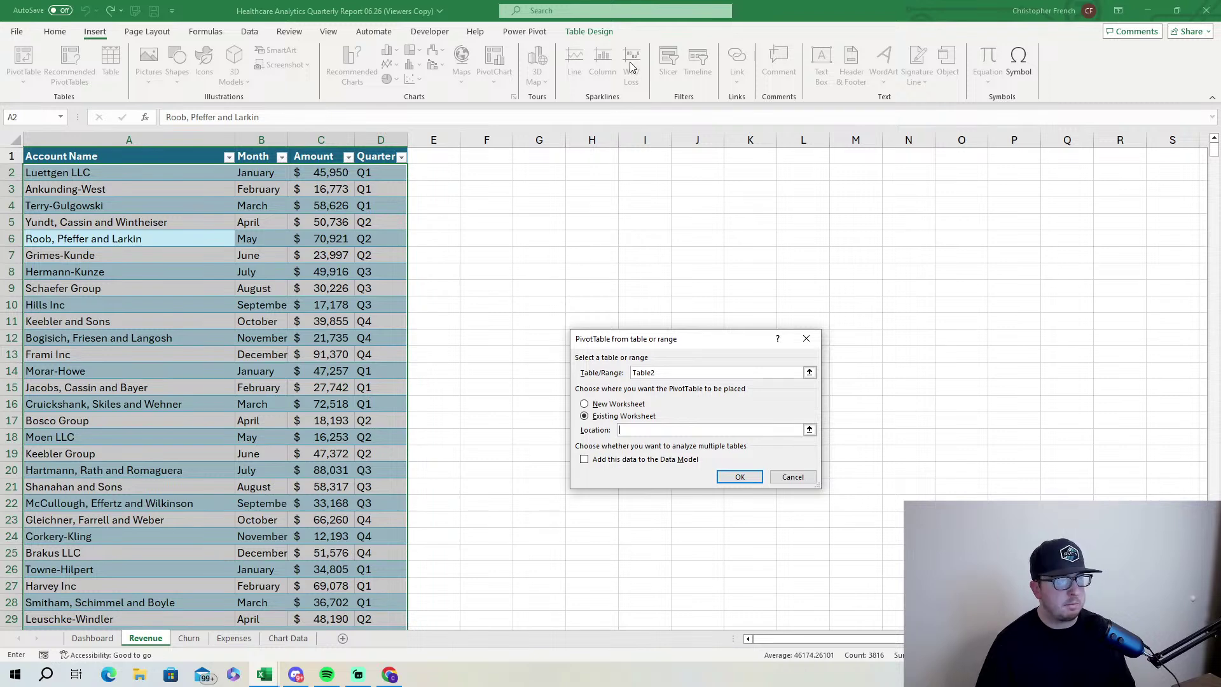
left_click(635, 208)
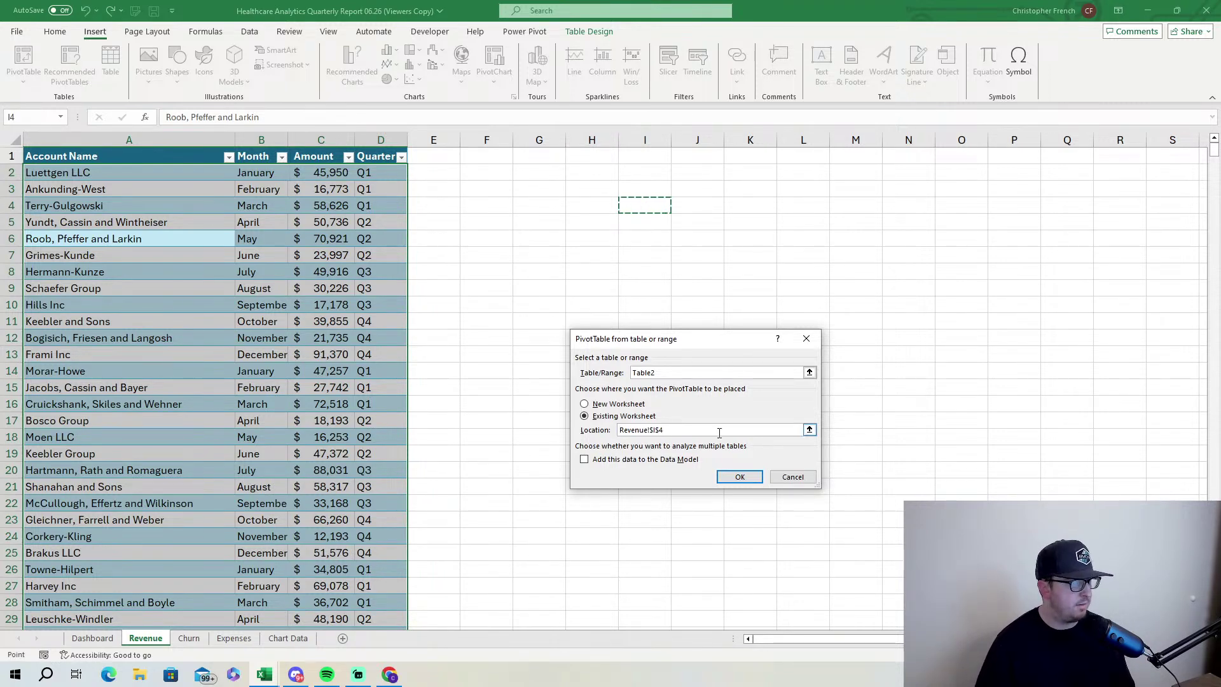
left_click(738, 476)
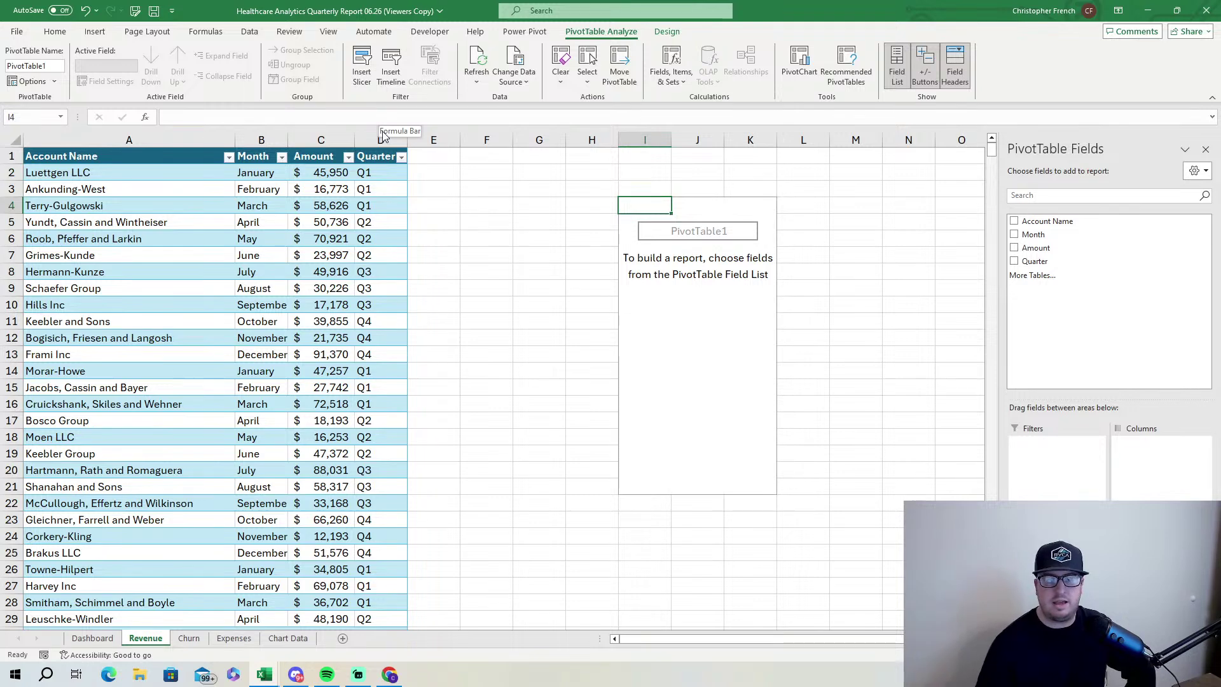
Add a Revenue Type column to the table with its header in cell E1, and fit column E to the header's width.
left_click(428, 157)
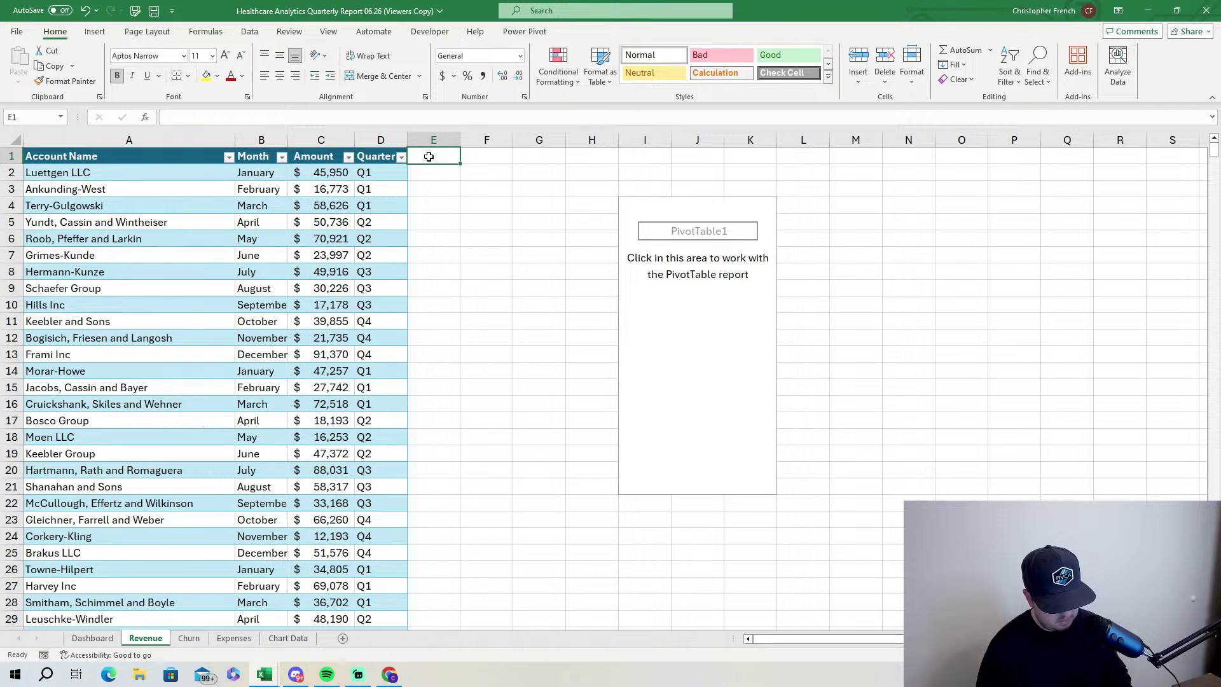
type("Revenu")
type("e YT")
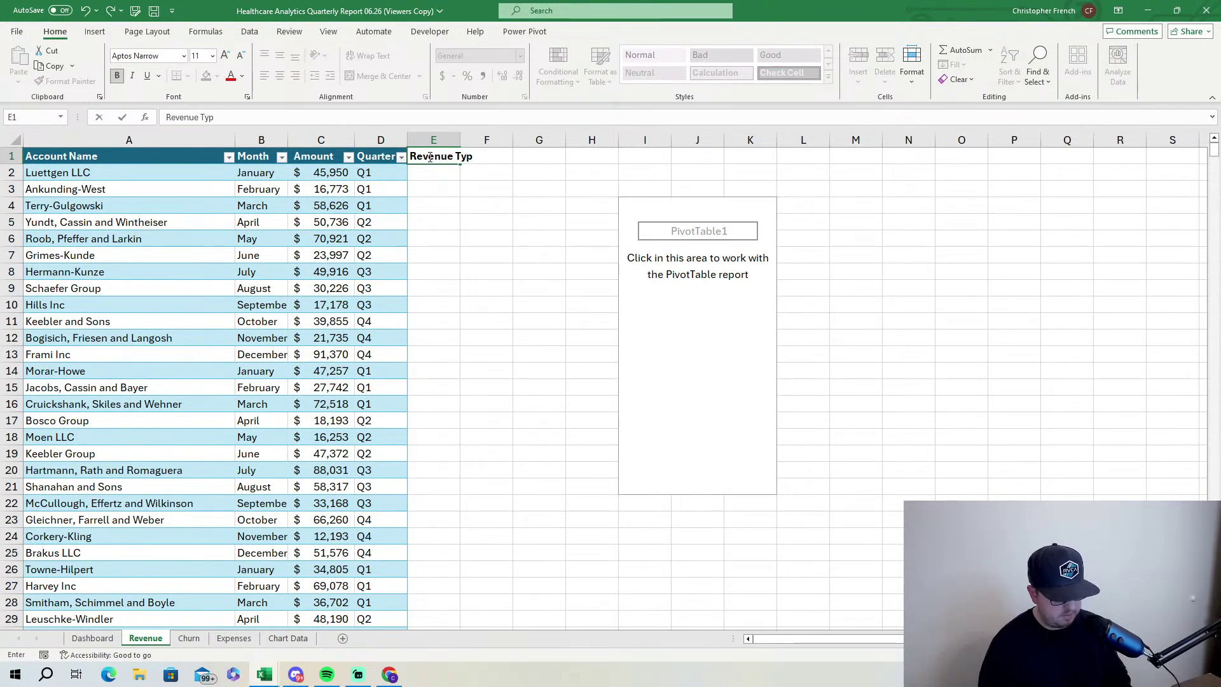
type("pe")
key("Return")
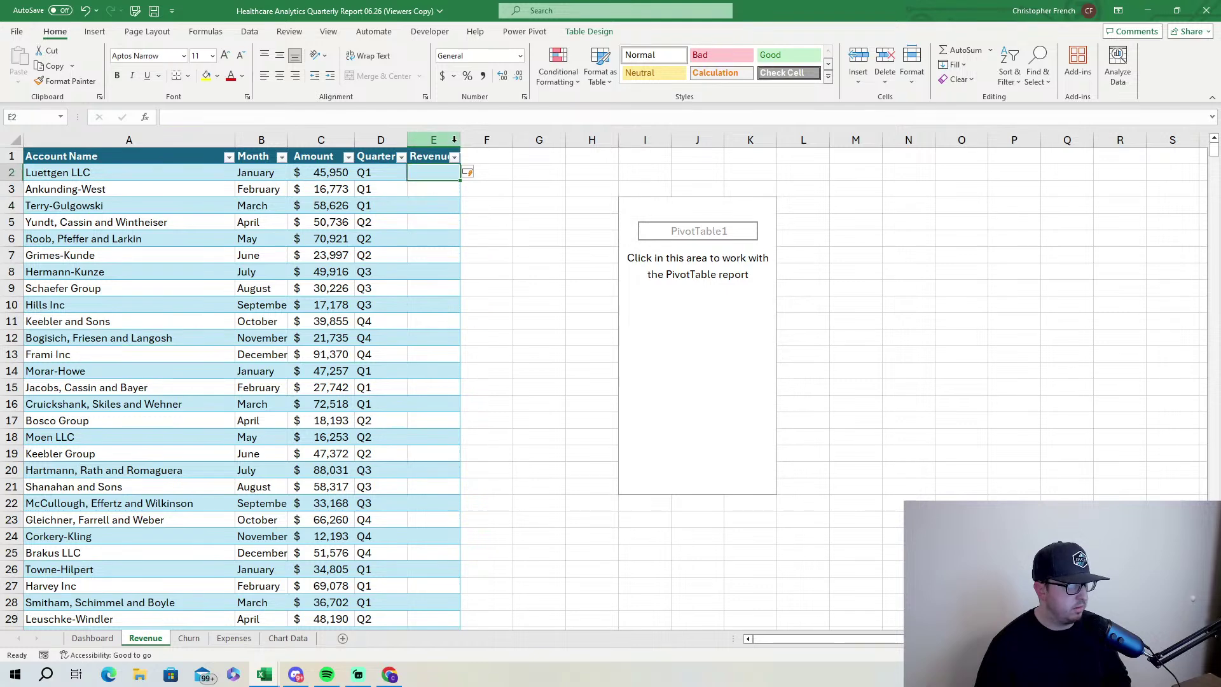
double_click(459, 139)
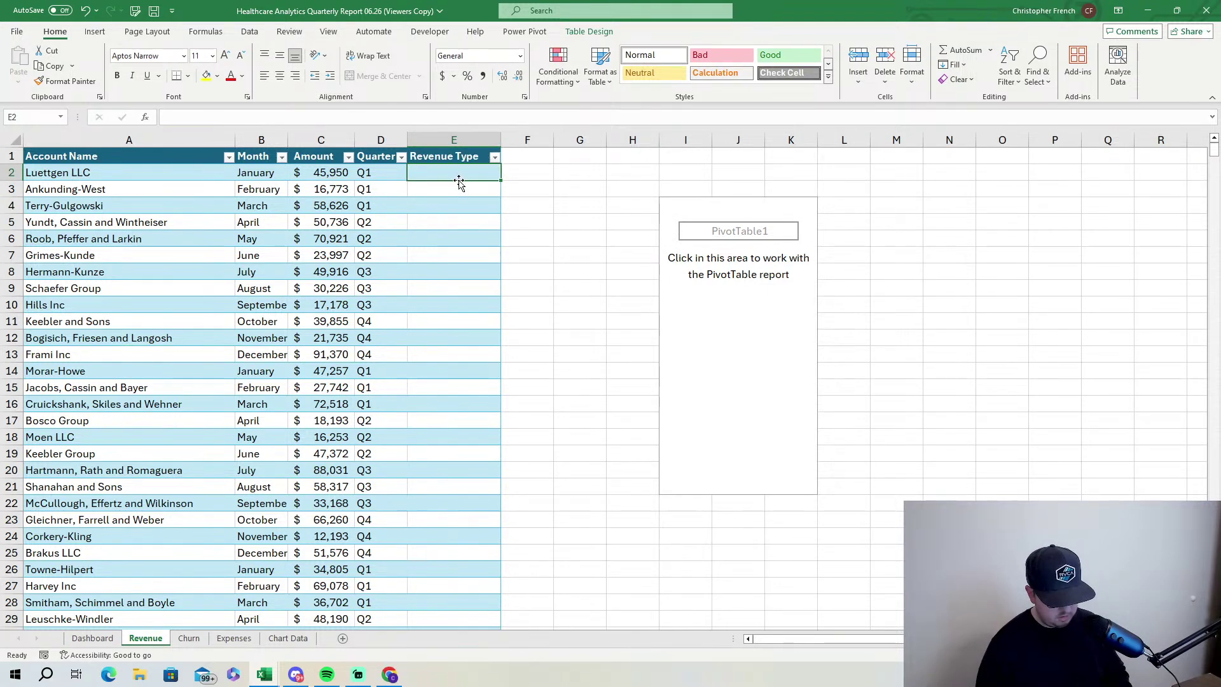
Enter Bookings and Renewals alternately in cells E2 to E5 of the Revenue Type column.
type("Bookings")
key("Return")
type("Renewals")
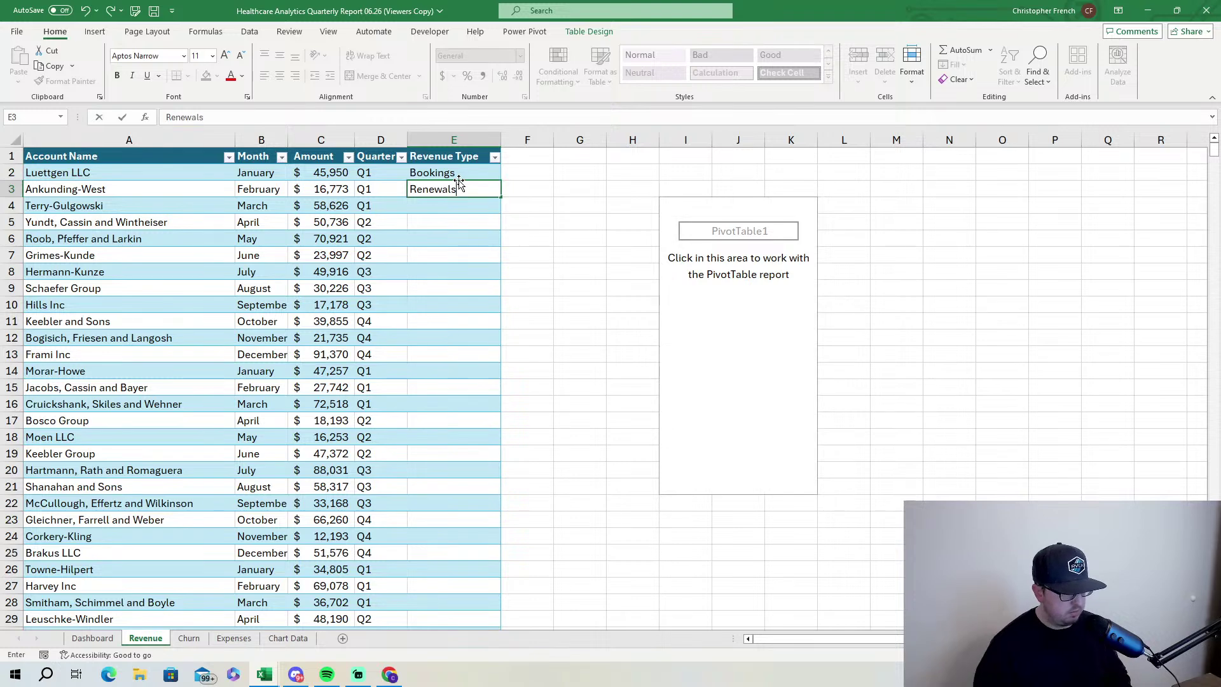
key("Return")
type("Bookings")
key("Return")
type("Renewals")
key("Tab")
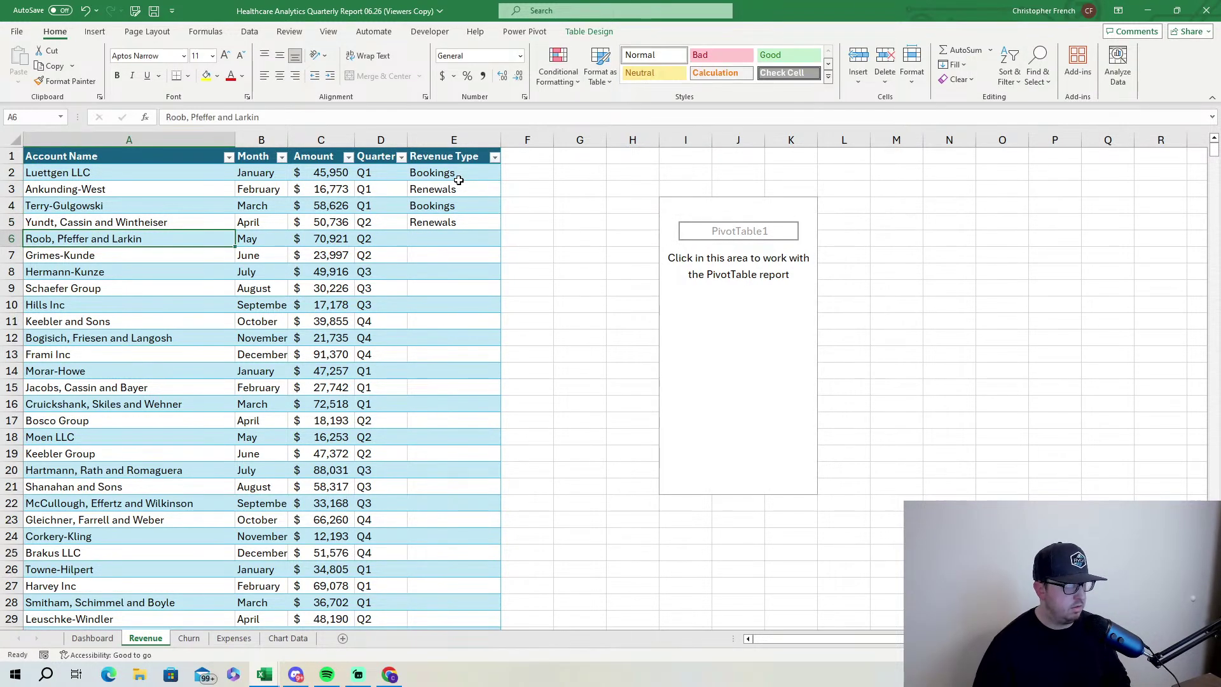
Fill the alternating Bookings and Renewals pattern from E2:E5 down the rest of the Revenue Type column.
left_click_drag(462, 176, 468, 223)
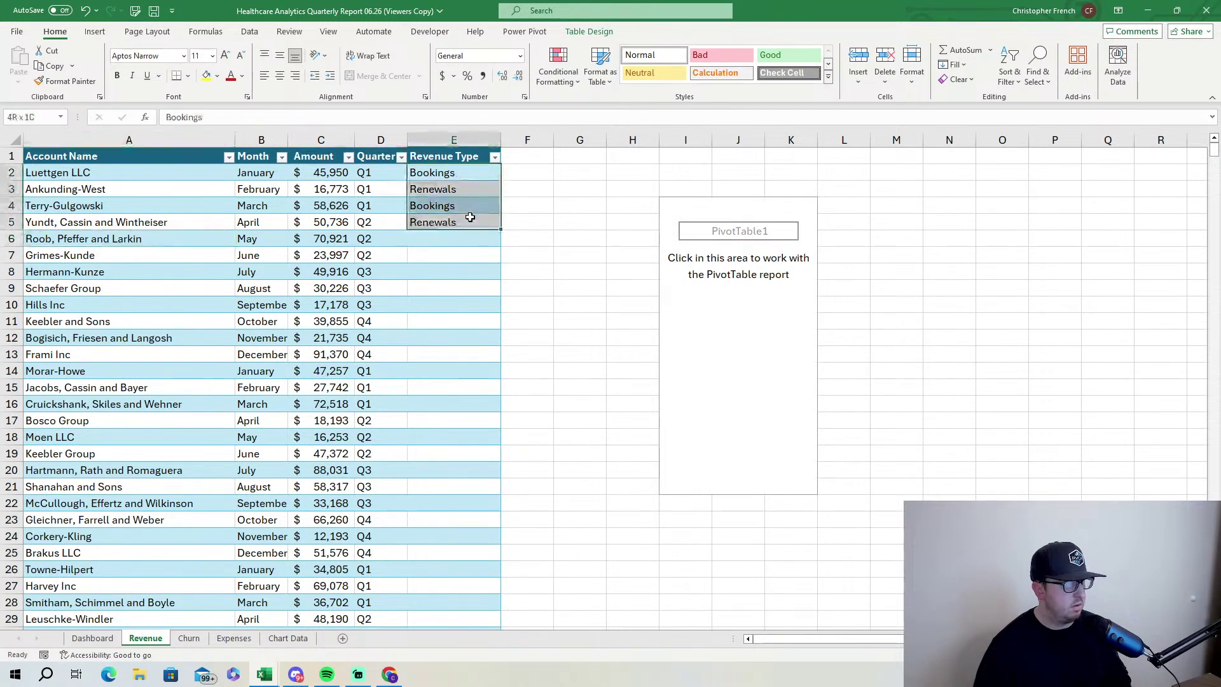
double_click(500, 230)
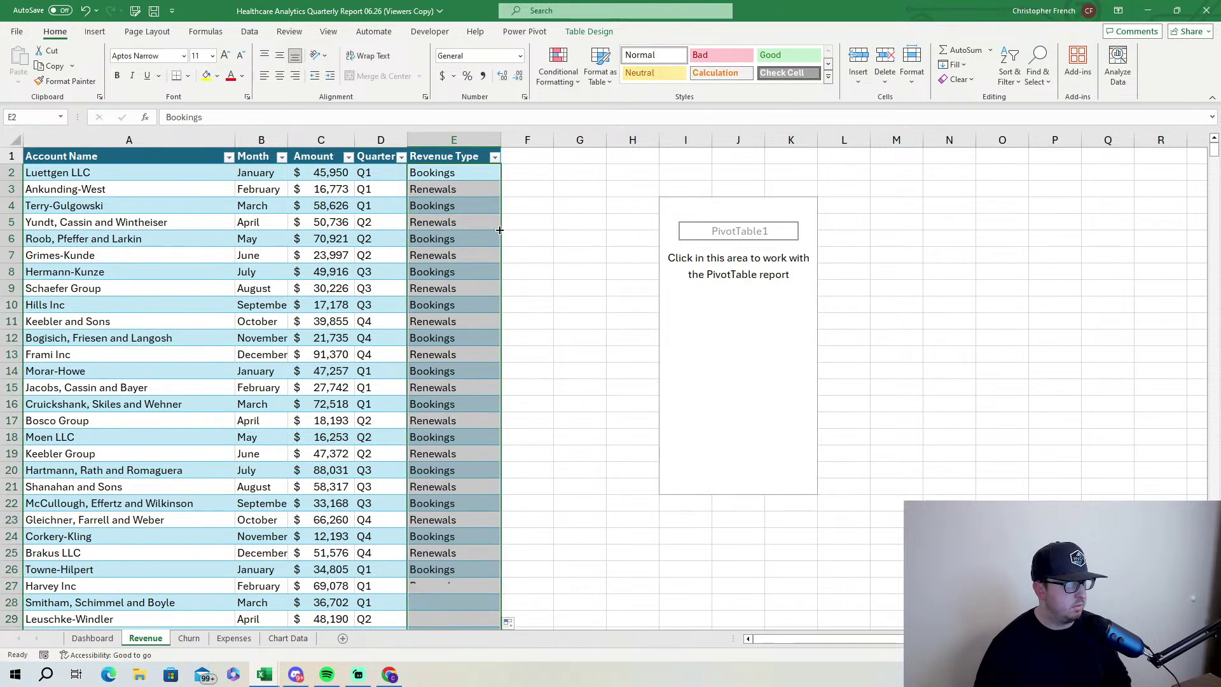
left_click(469, 182)
Delete columns I to L of the Revenue sheet to remove the empty PivotTable.
left_click(738, 285)
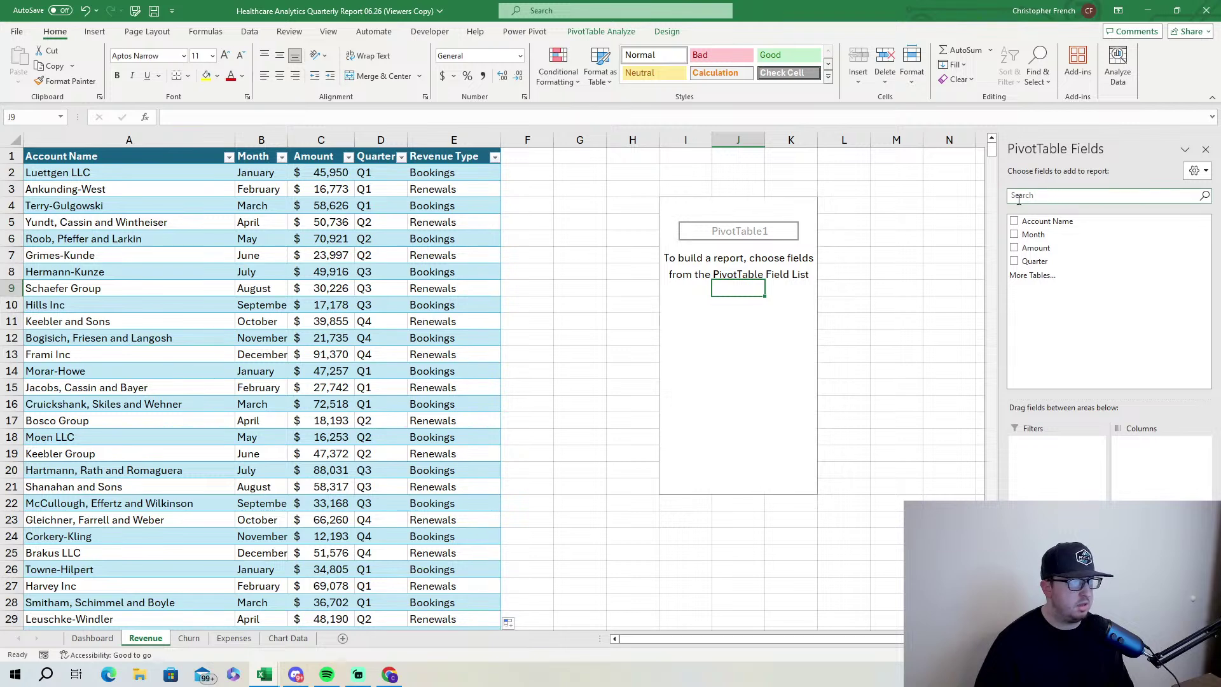
left_click(1206, 151)
left_click_drag(686, 140, 849, 143)
right_click(788, 145)
left_click(826, 335)
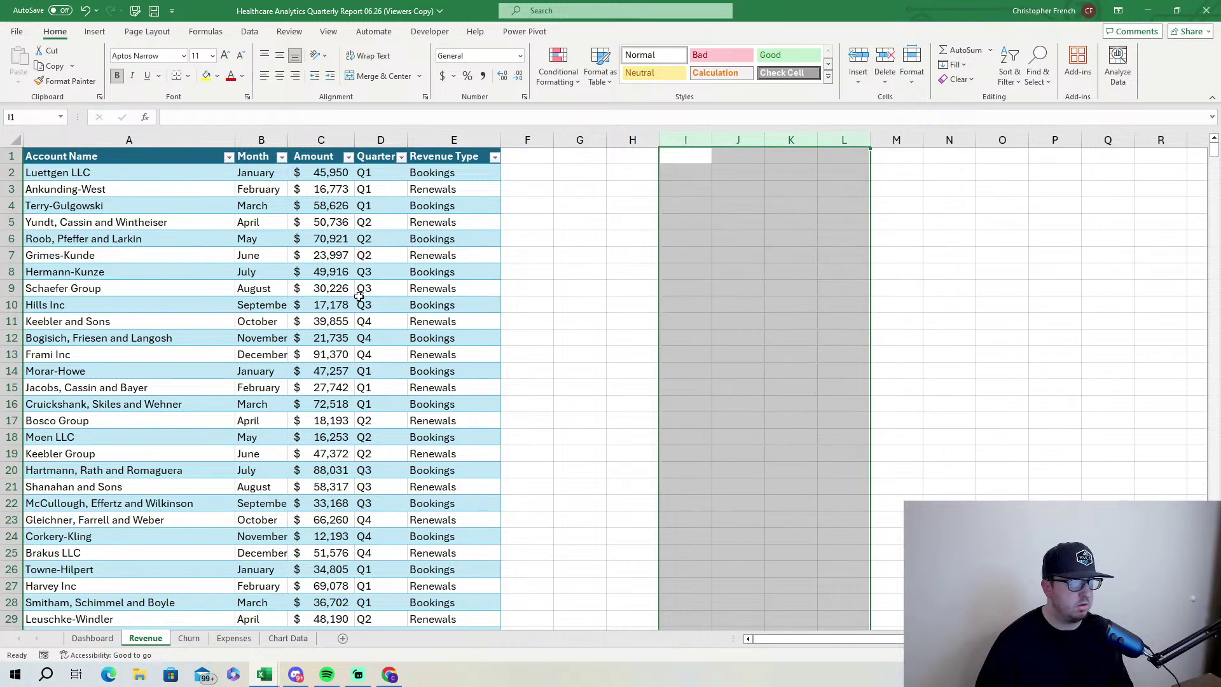
Insert a new PivotTable based on the whole Revenue table at cell I3 of the existing Revenue worksheet.
left_click(272, 291)
key("ctrl+a")
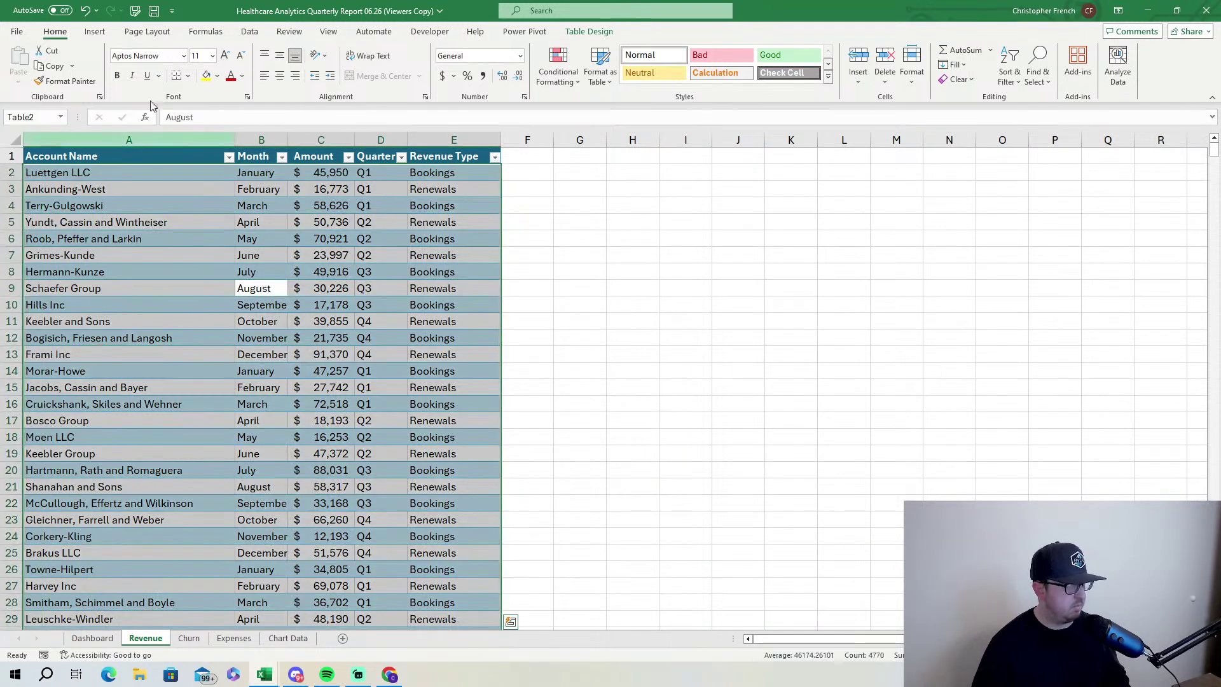
left_click(94, 31)
left_click(24, 58)
left_click(584, 416)
left_click(694, 171)
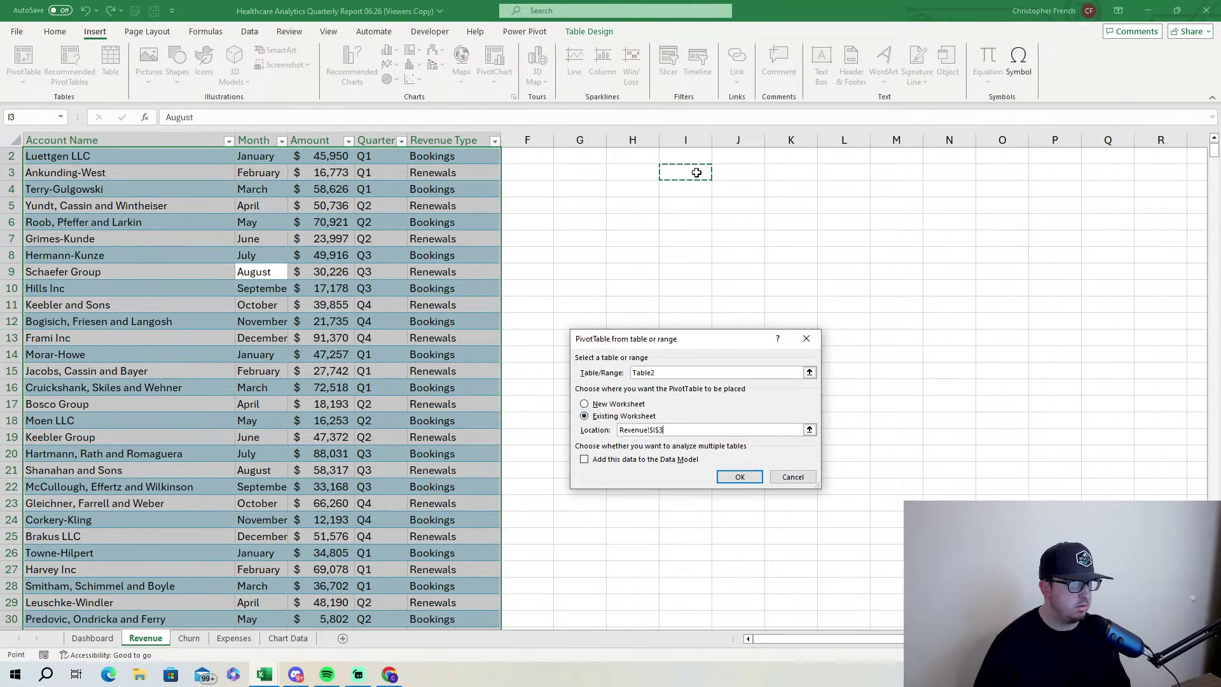
left_click(740, 477)
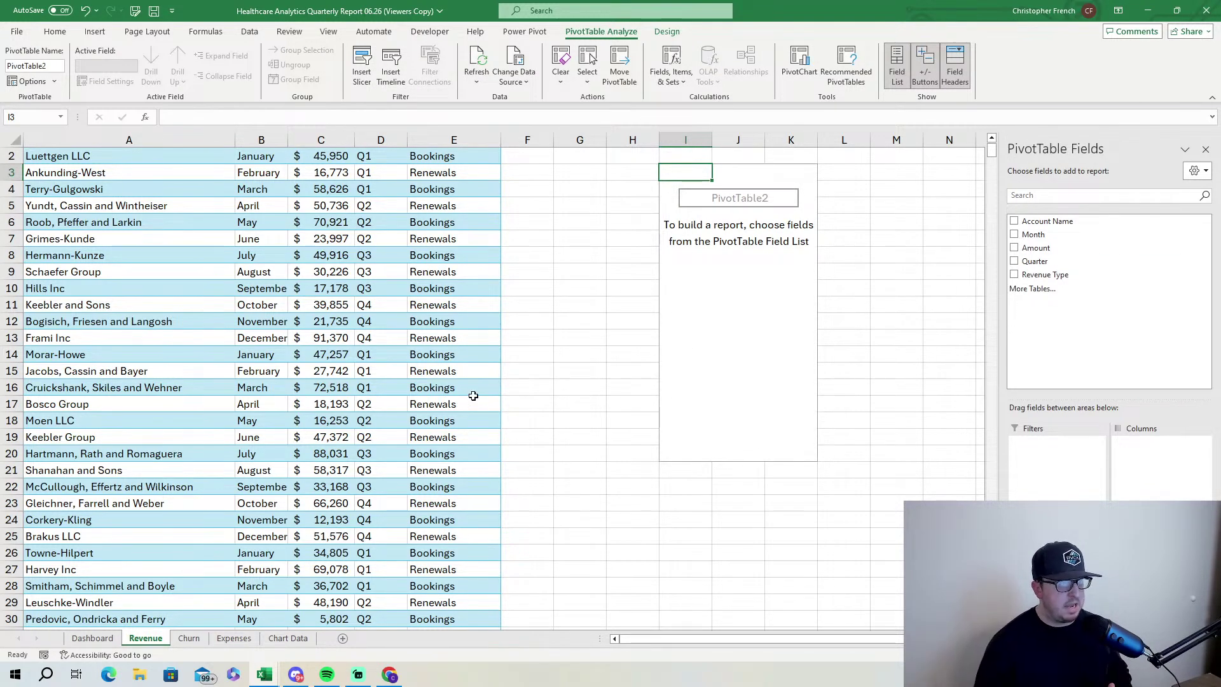
scroll(467, 389, "up", 1)
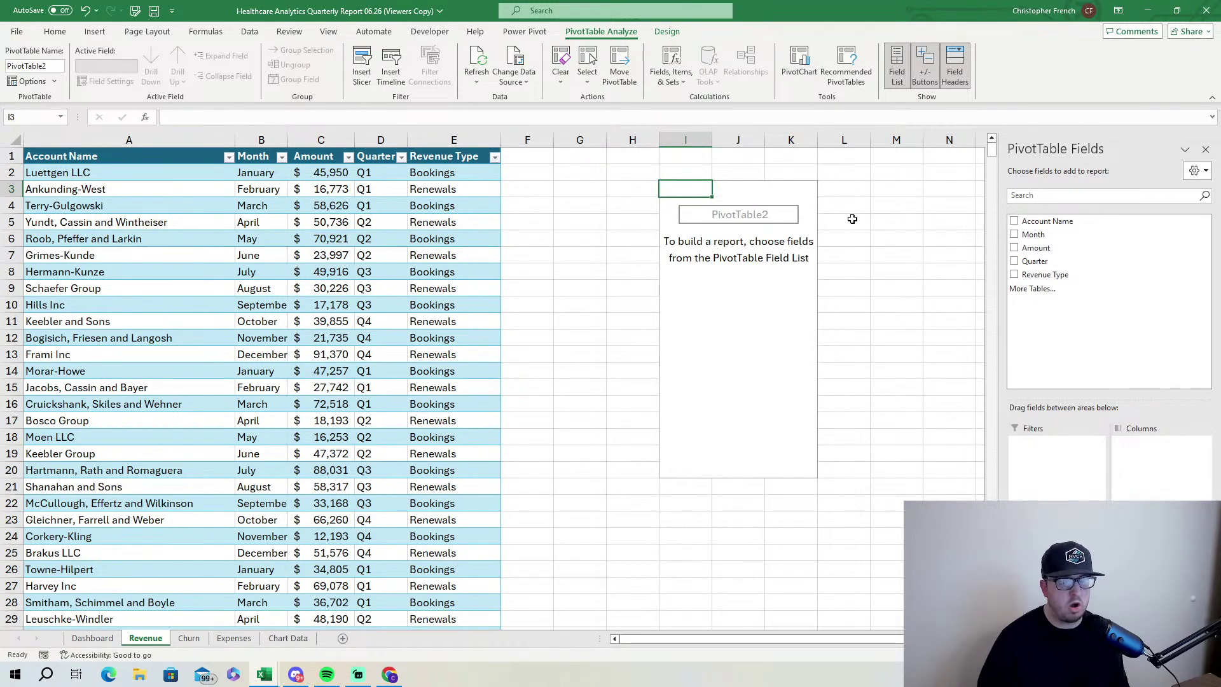
Lay out the Revenue PivotTable with Revenue Type as rows, Quarter as columns and the sum of Amount as values.
left_click(1046, 274)
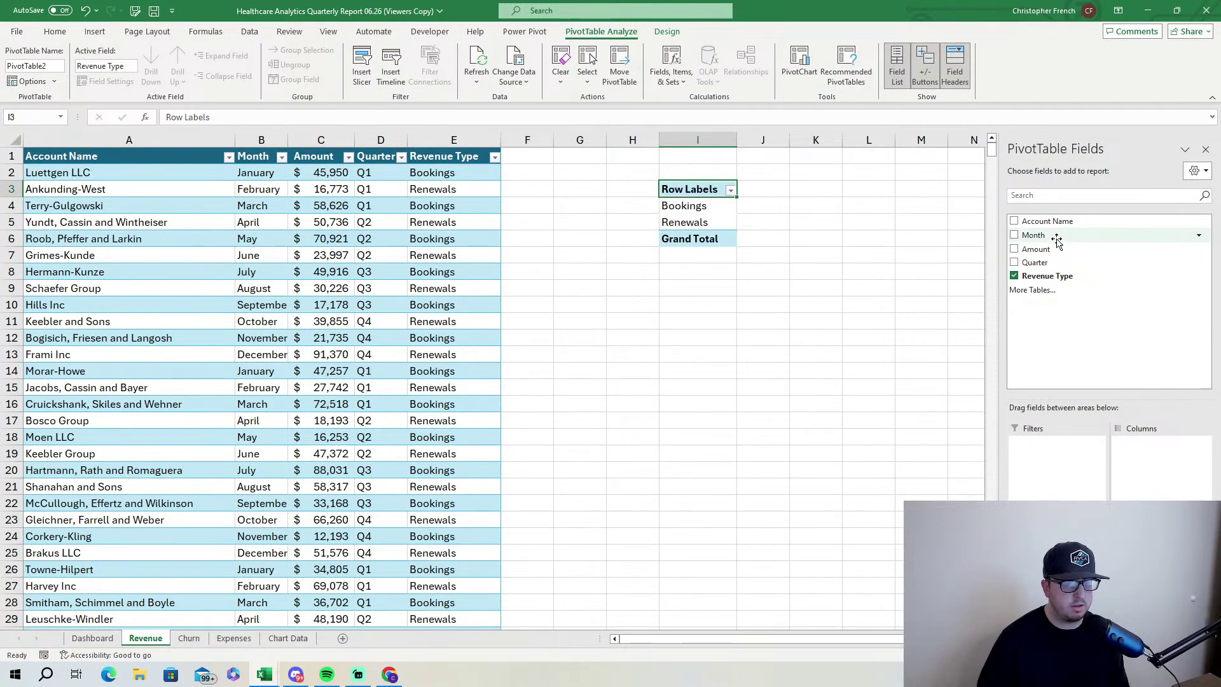
left_click_drag(1053, 266, 1160, 481)
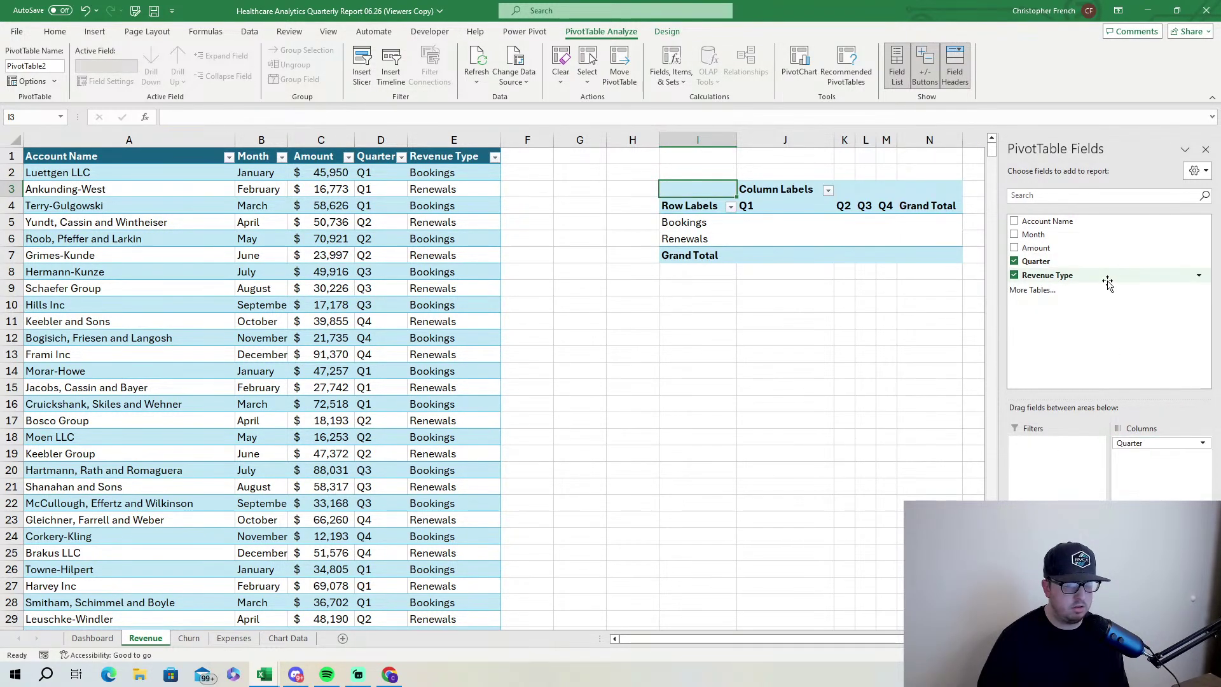
left_click(1049, 249)
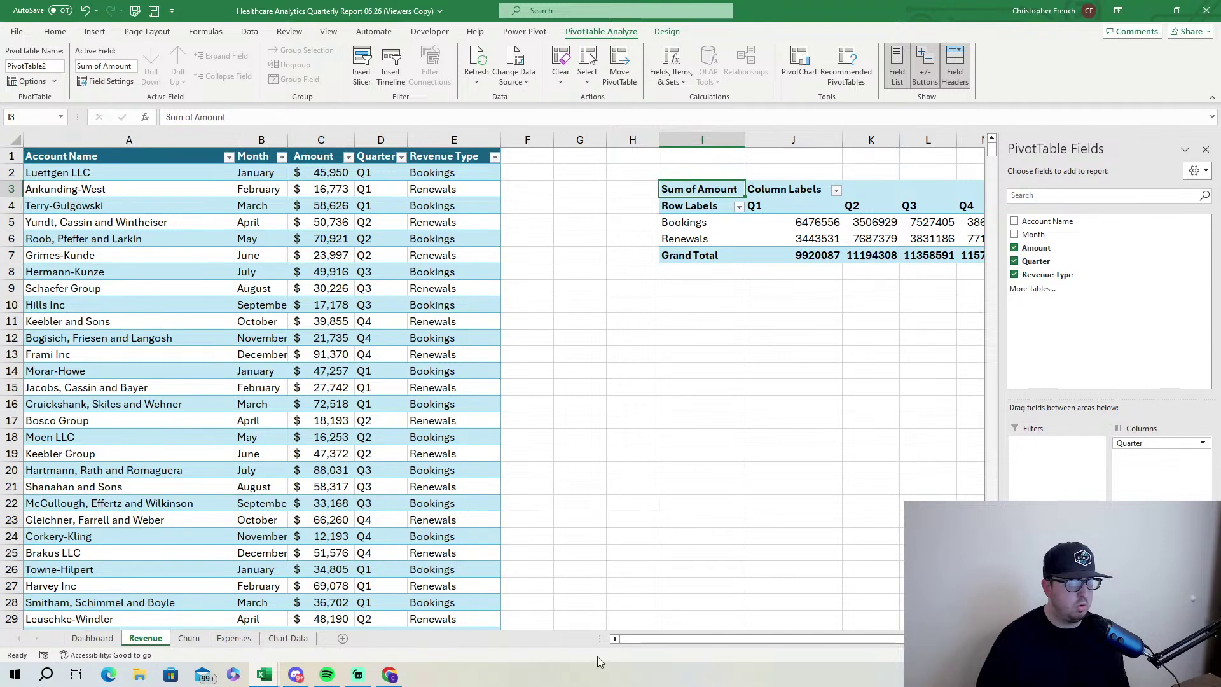
Format the Revenue PivotTable amounts in J5:N7 as Accounting with no decimal places.
left_click_drag(642, 643, 690, 643)
left_click_drag(675, 225, 893, 261)
left_click(55, 31)
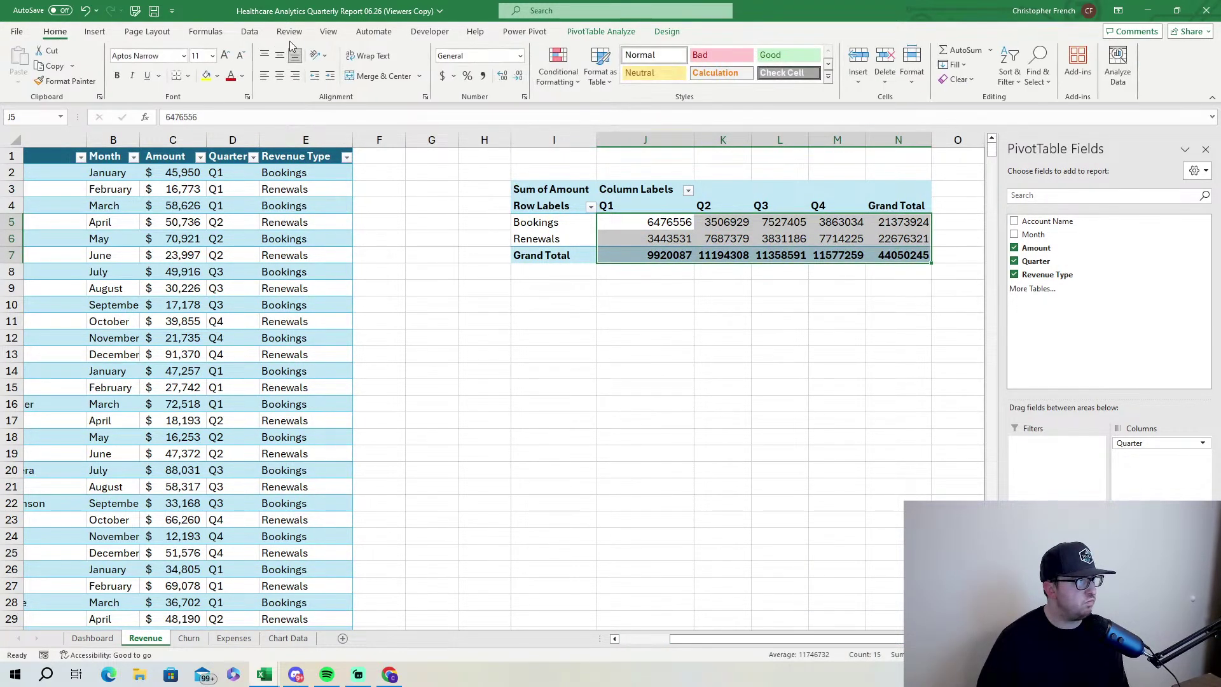
left_click(520, 55)
left_click(505, 168)
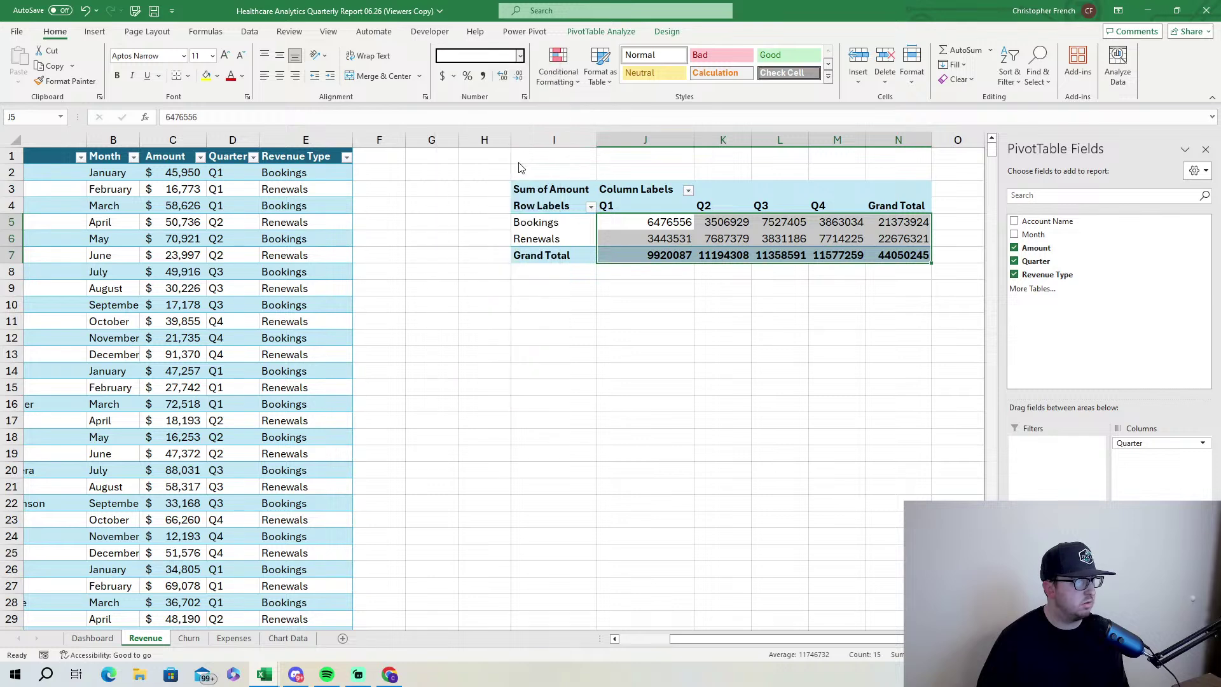
left_click(518, 76)
left_click(519, 76)
left_click(705, 439)
left_click_drag(763, 639, 802, 639)
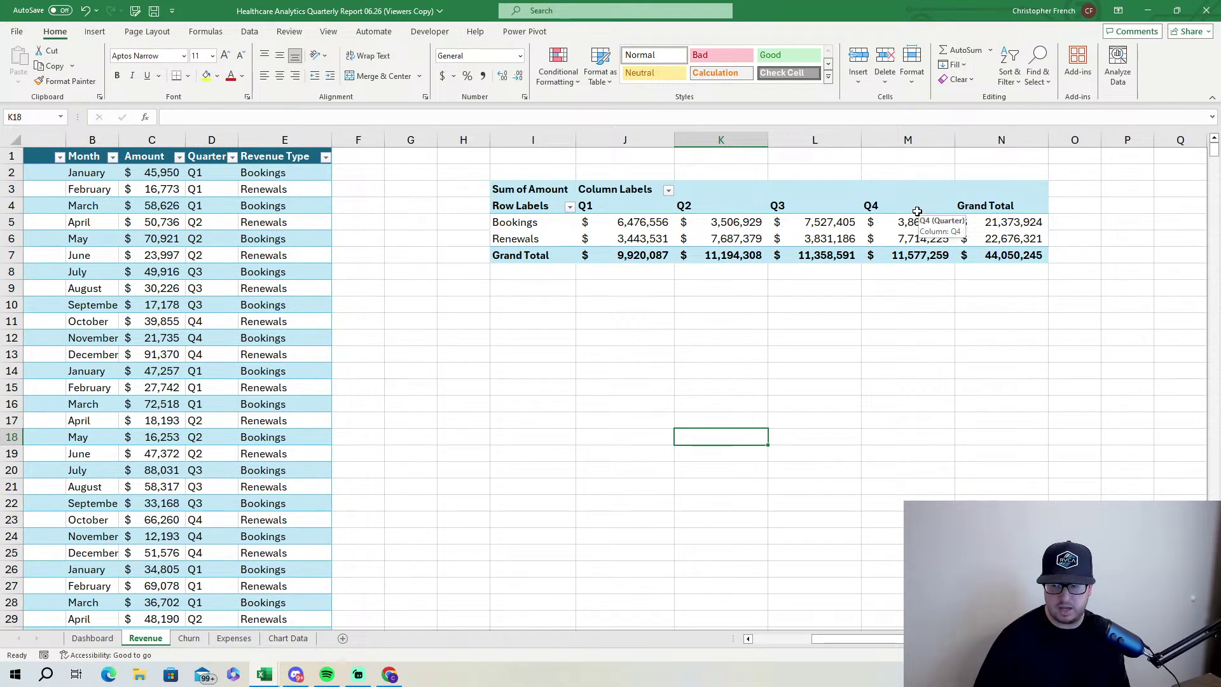
mouse_move(579, 250)
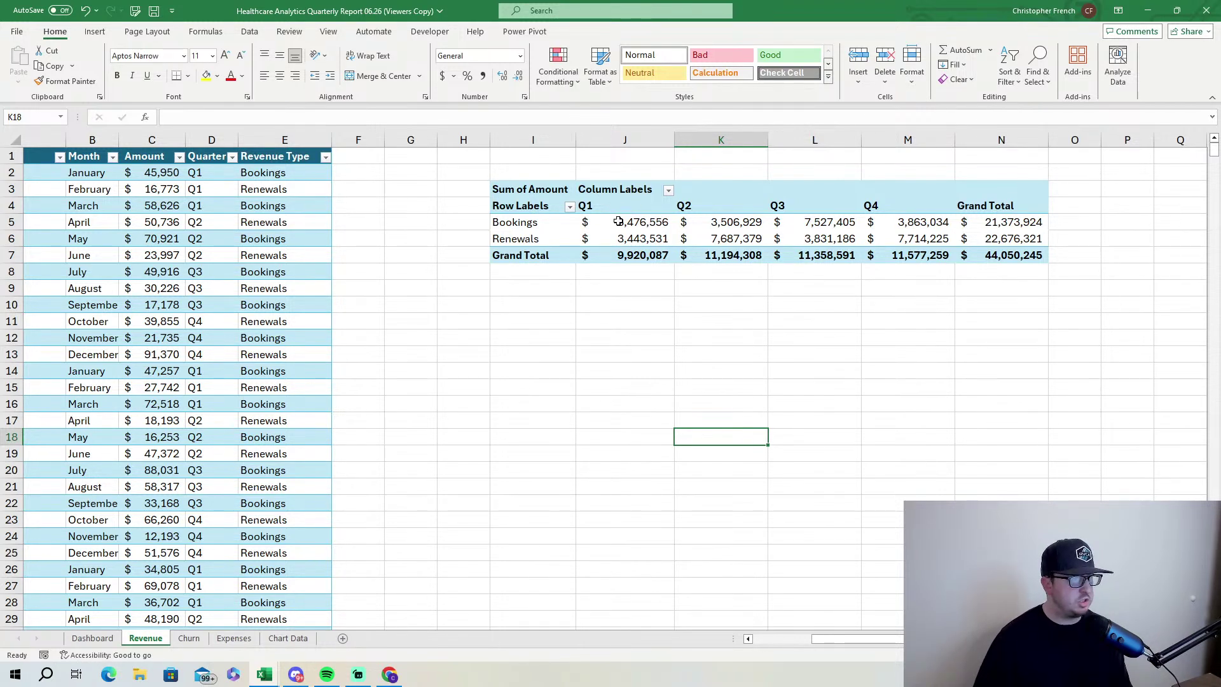
mouse_move(607, 227)
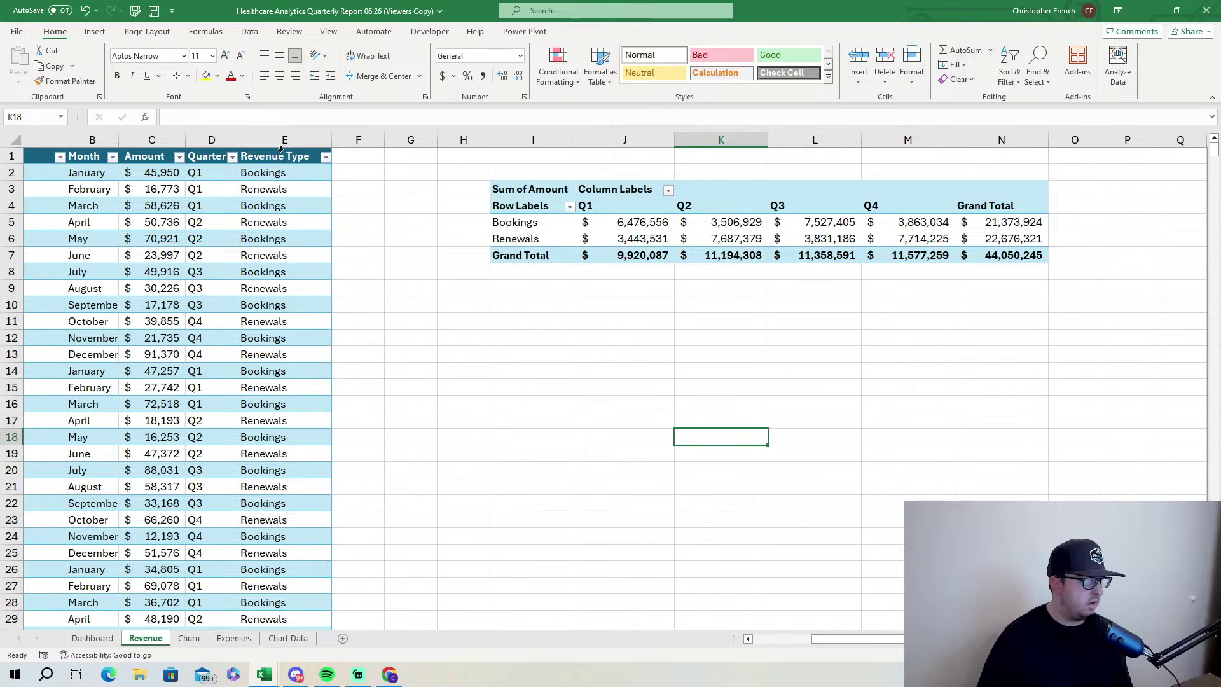
left_click_drag(285, 177, 290, 224)
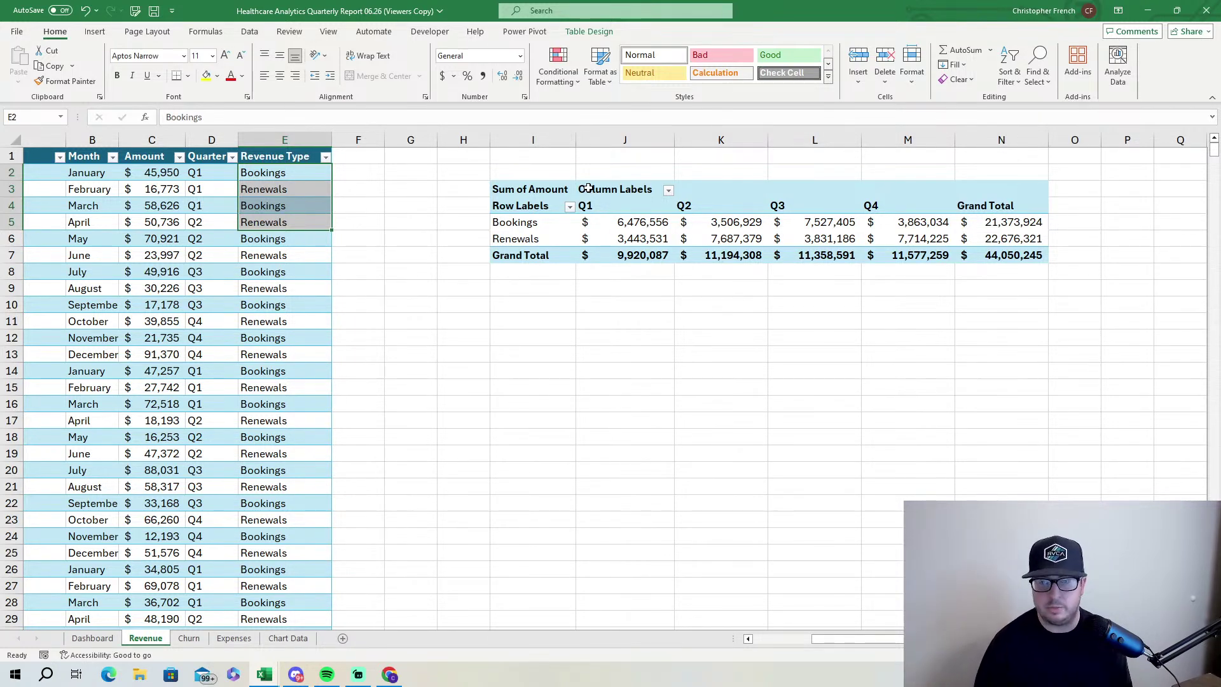
left_click(568, 303)
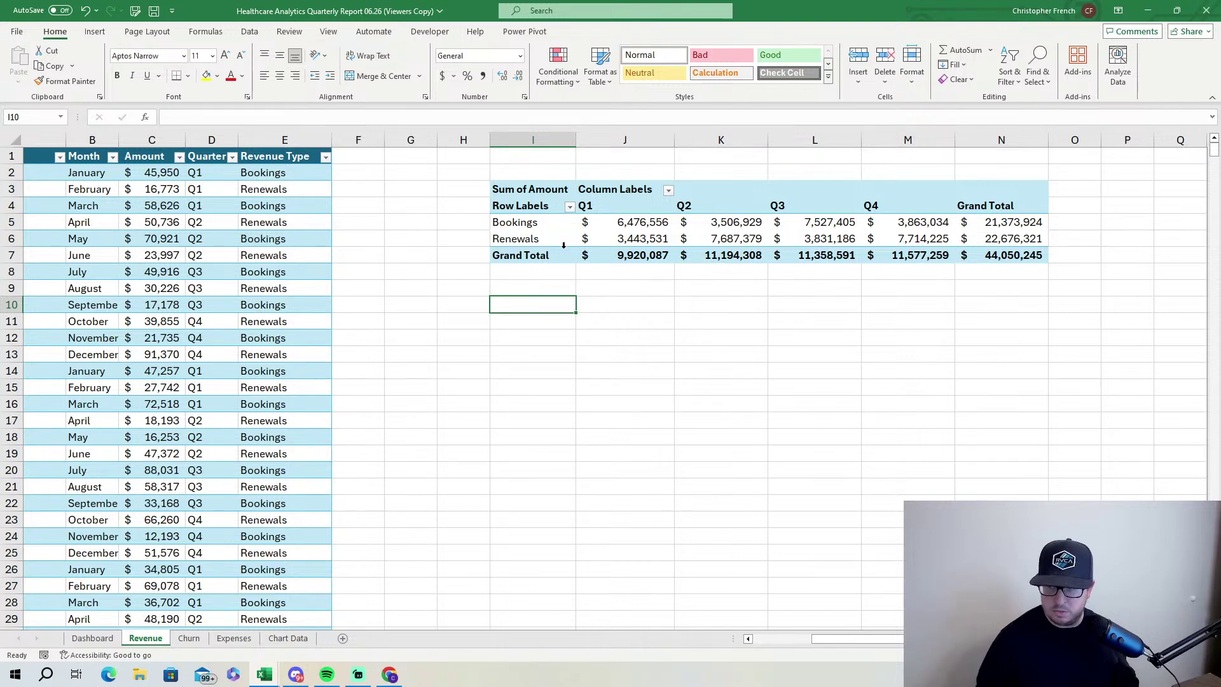
Convert the Churn sheet's data range A1:D44 into a table with headers.
left_click(189, 637)
left_click(212, 374)
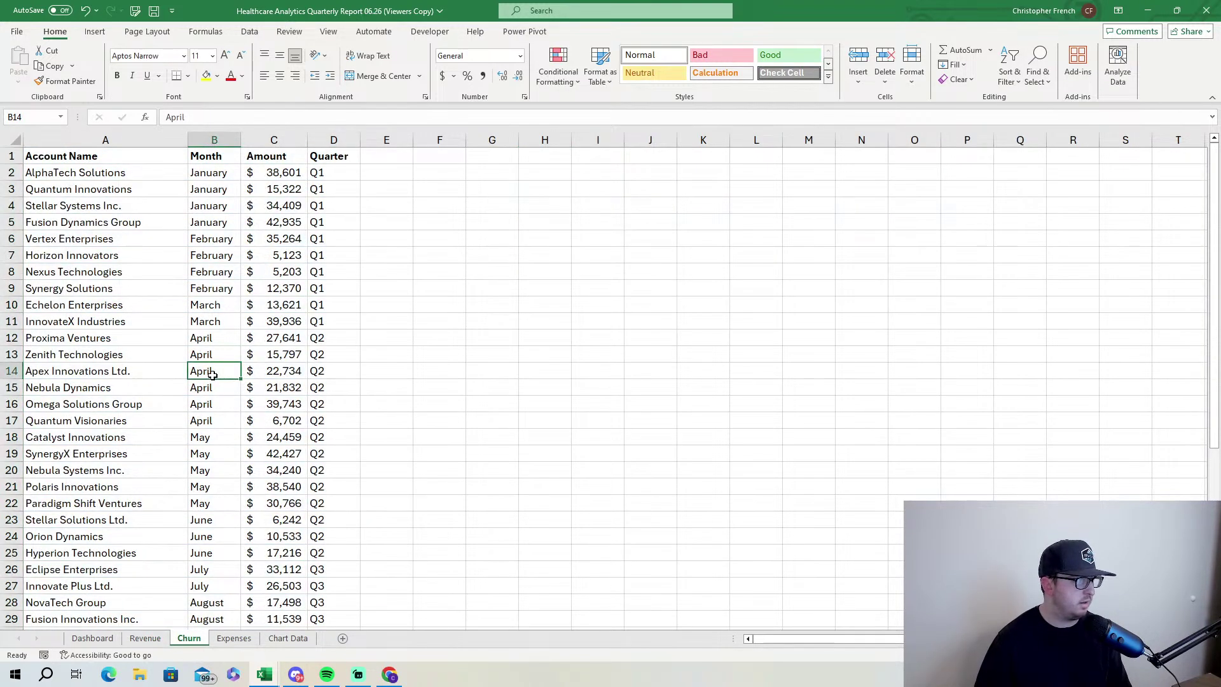
key("ctrl+a")
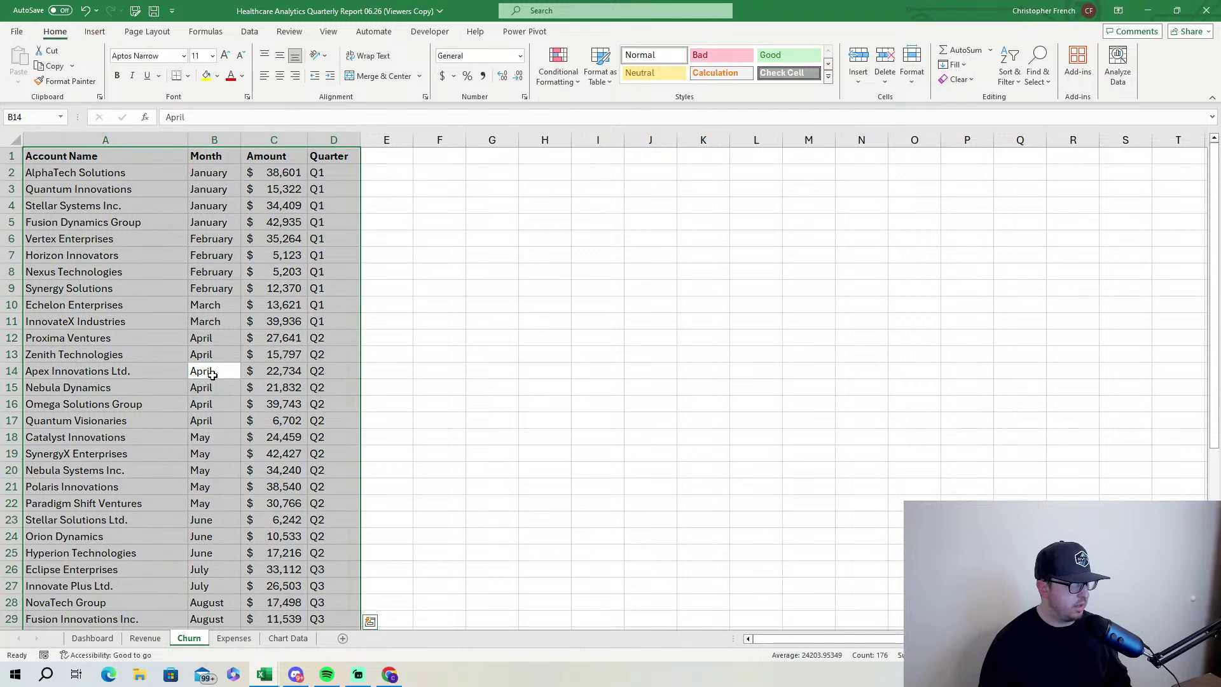
key("ctrl+t")
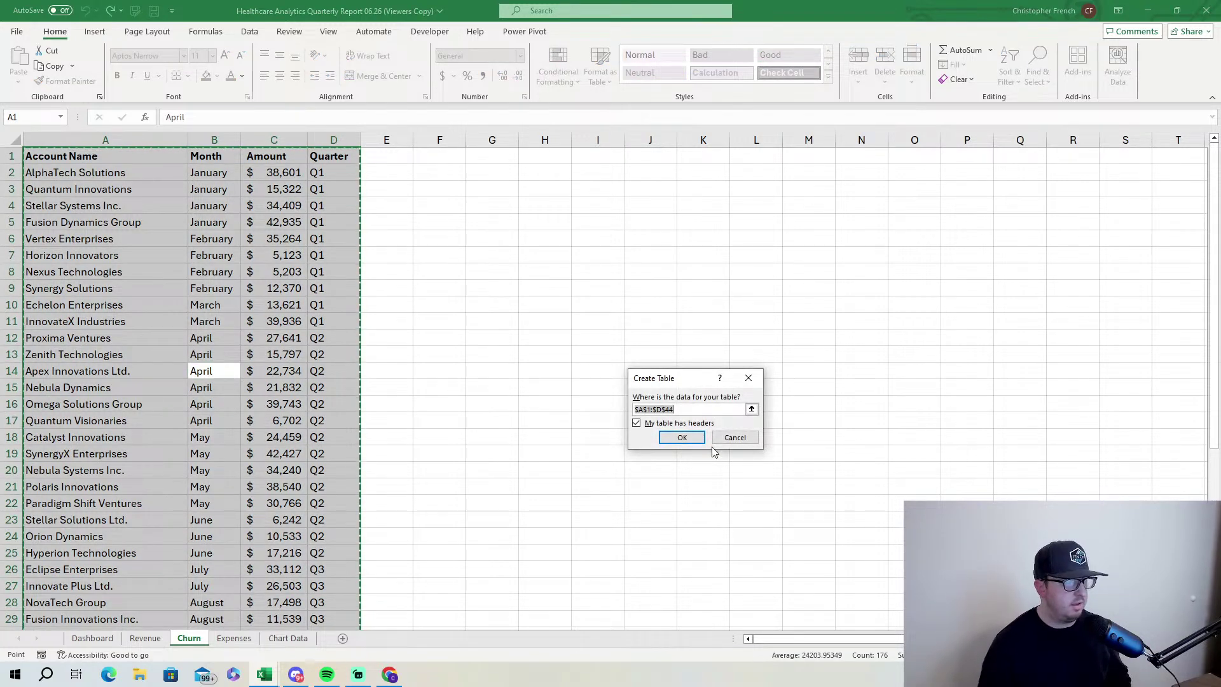
left_click(684, 437)
Name the new table on the Churn sheet Churn.
left_click(45, 67)
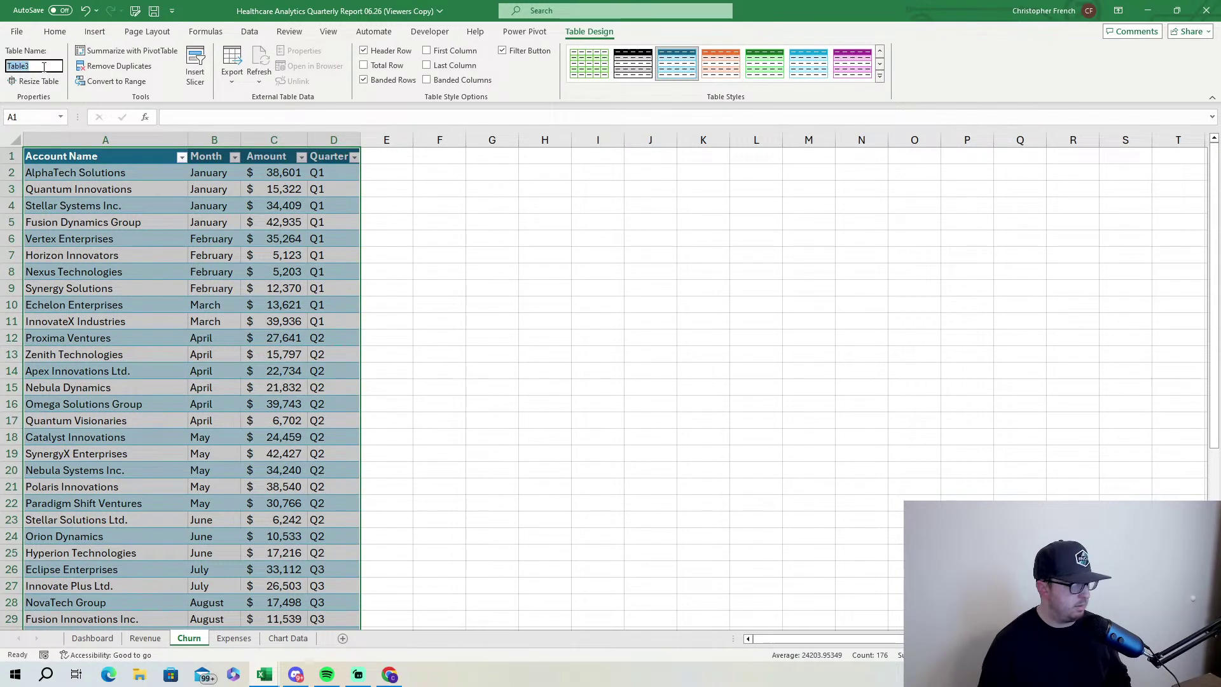
type("Churbn")
key("BackSpace")
key("BackSpace")
type("n")
key("Return")
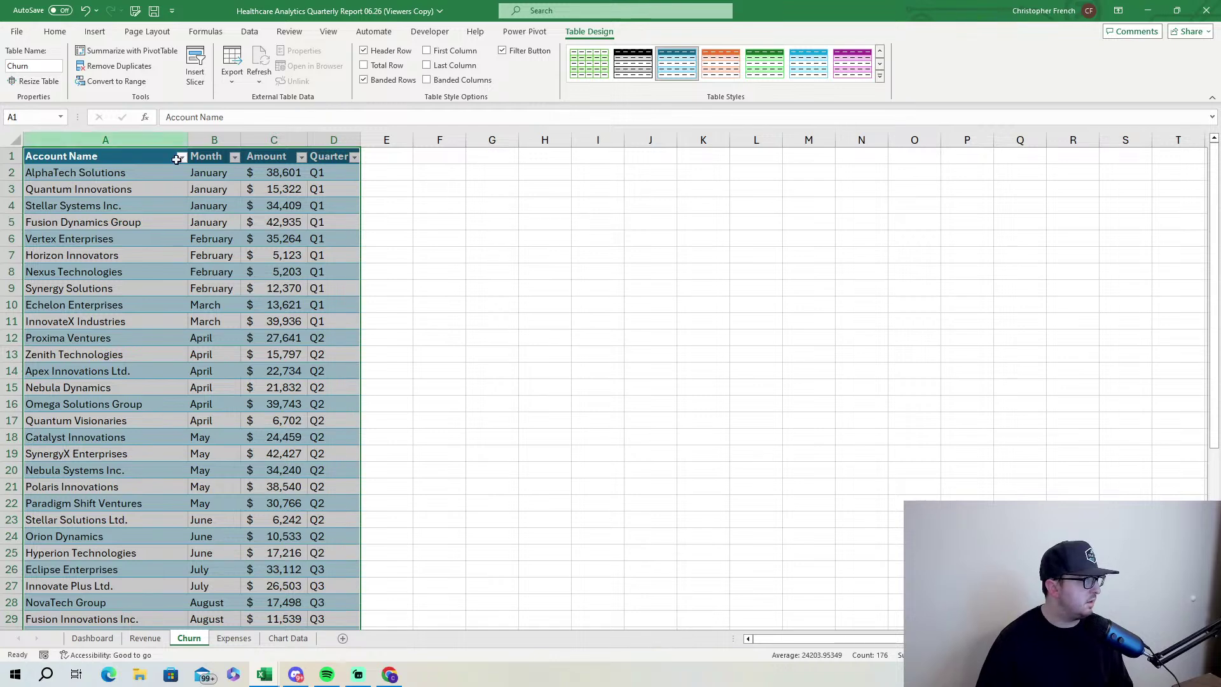
Insert a PivotTable based on the Churn table at cell H5 of the existing Churn worksheet.
left_click(95, 31)
left_click(24, 61)
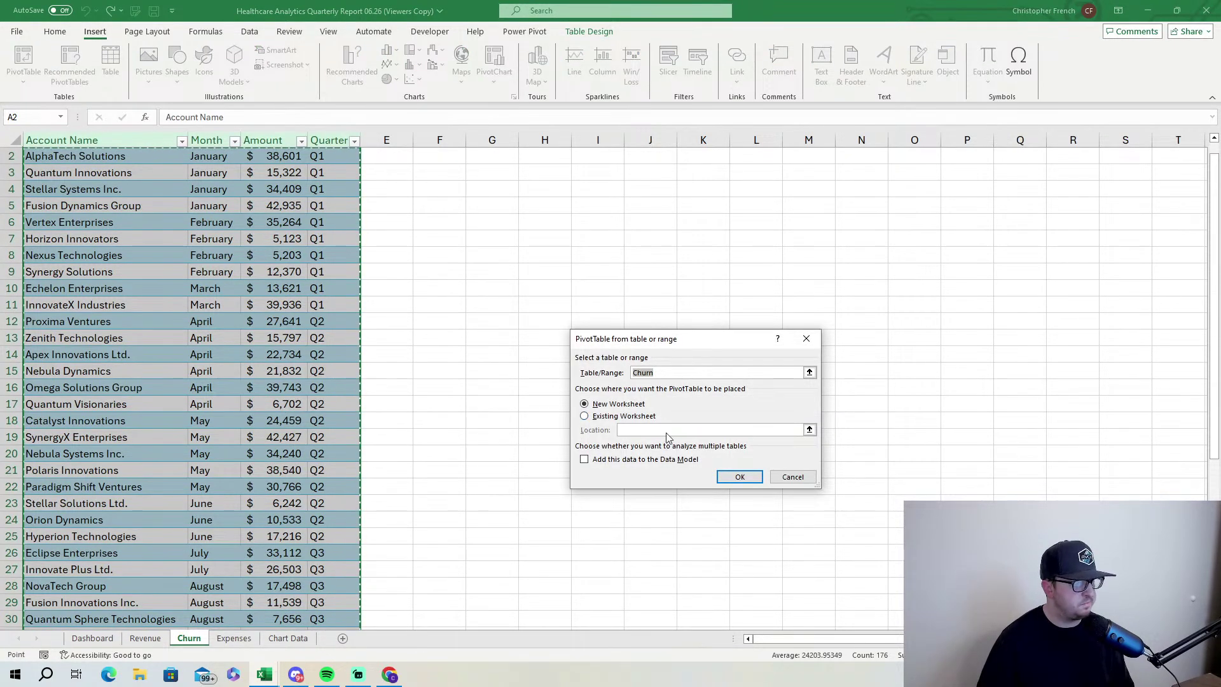
left_click(584, 417)
left_click(546, 204)
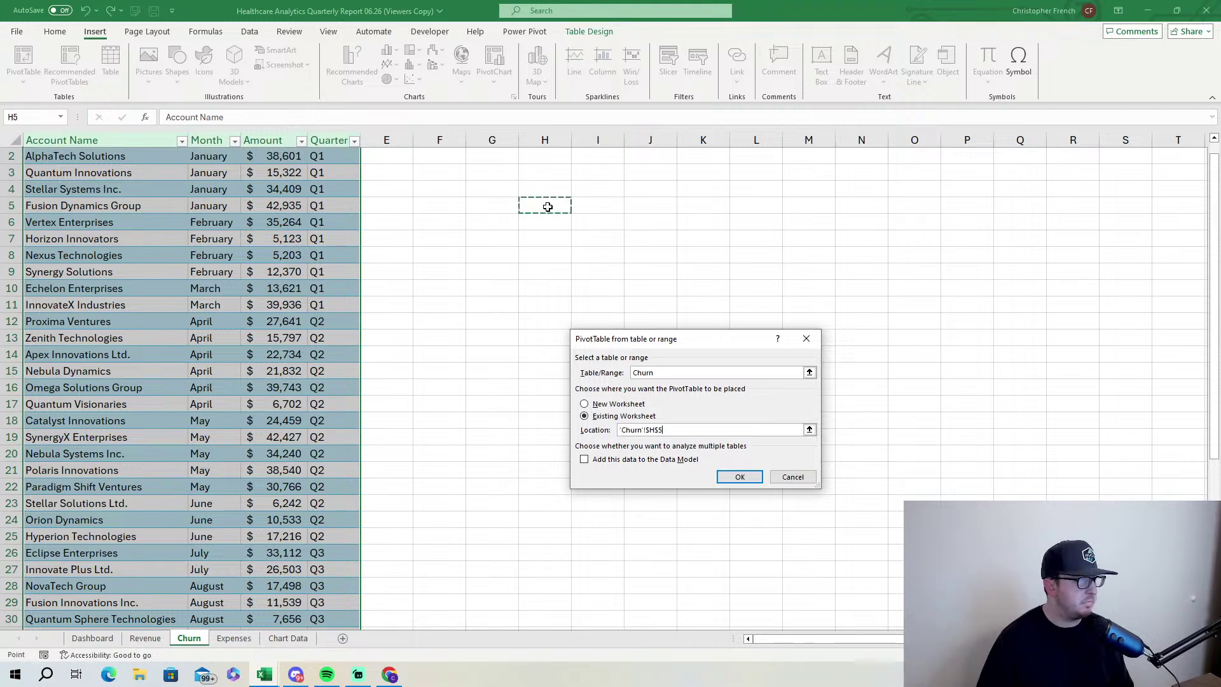
left_click(740, 477)
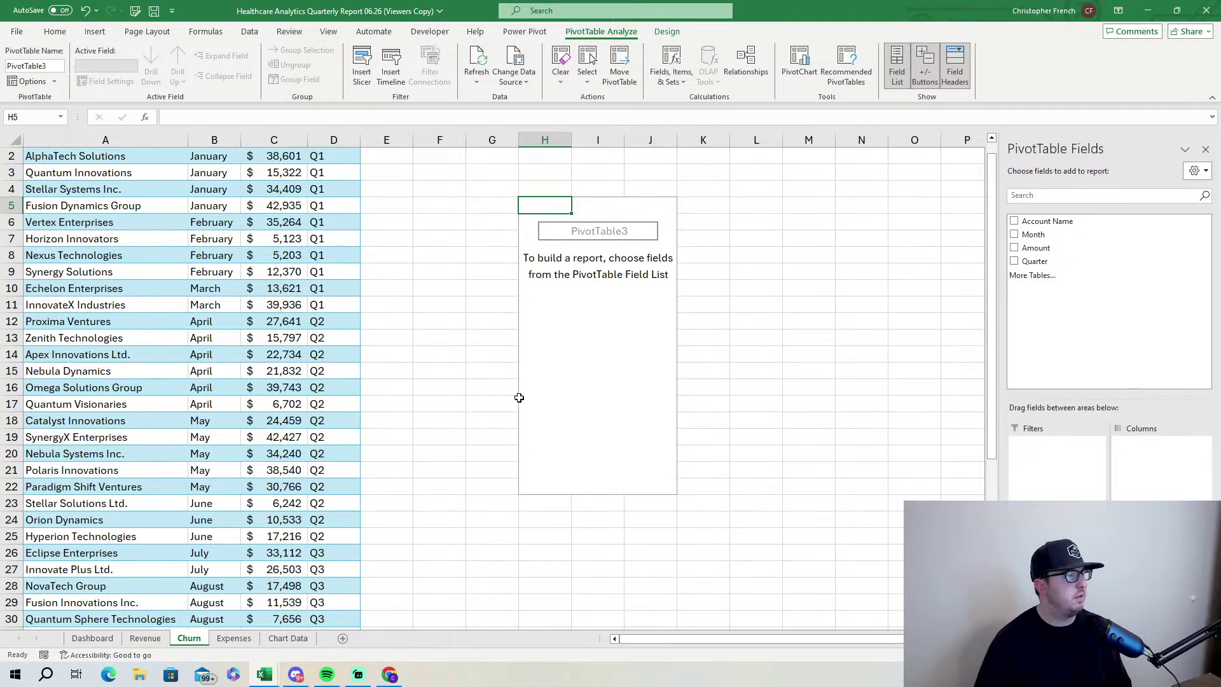
Lay out the Churn PivotTable with Quarter as columns and the sum of Amount as values.
scroll(288, 407, "up", 1)
scroll(275, 396, "down", 1)
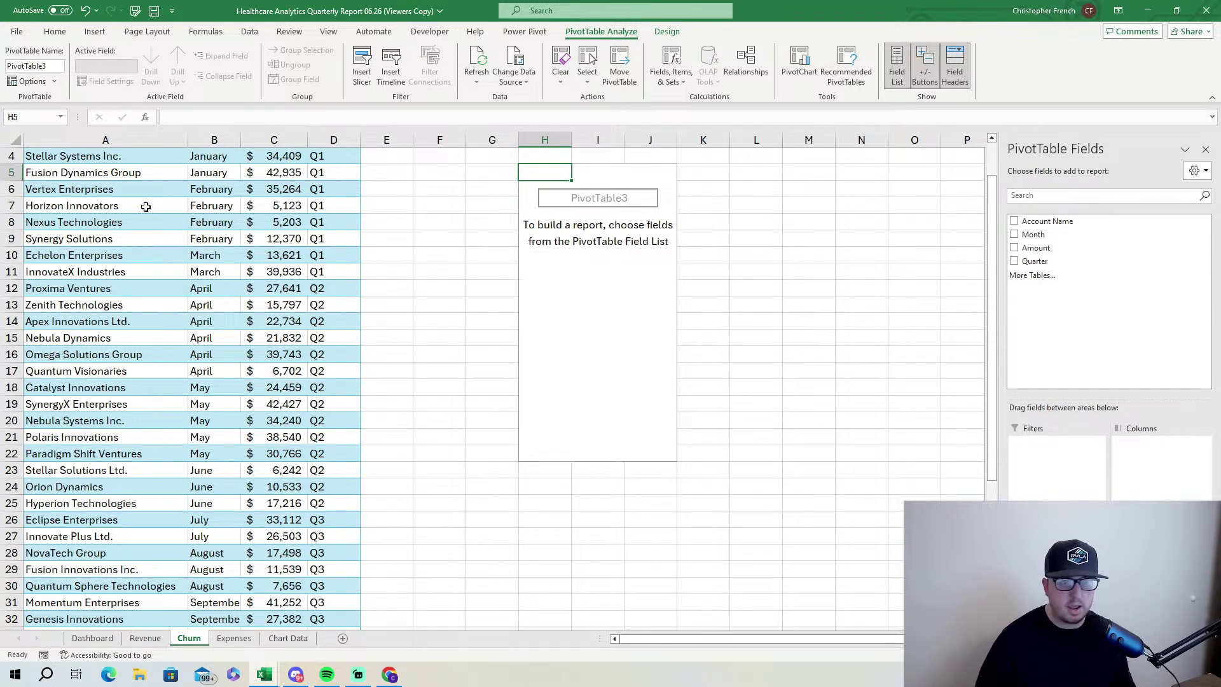
scroll(566, 321, "up", 1)
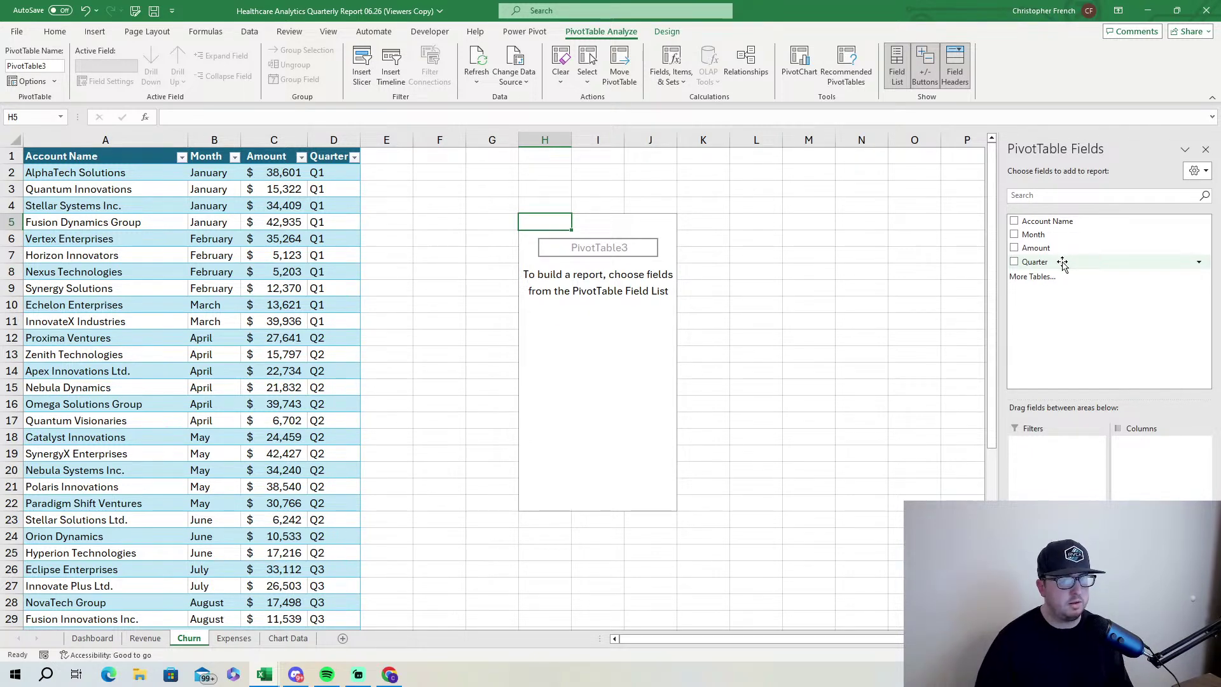
left_click_drag(1062, 263, 1142, 461)
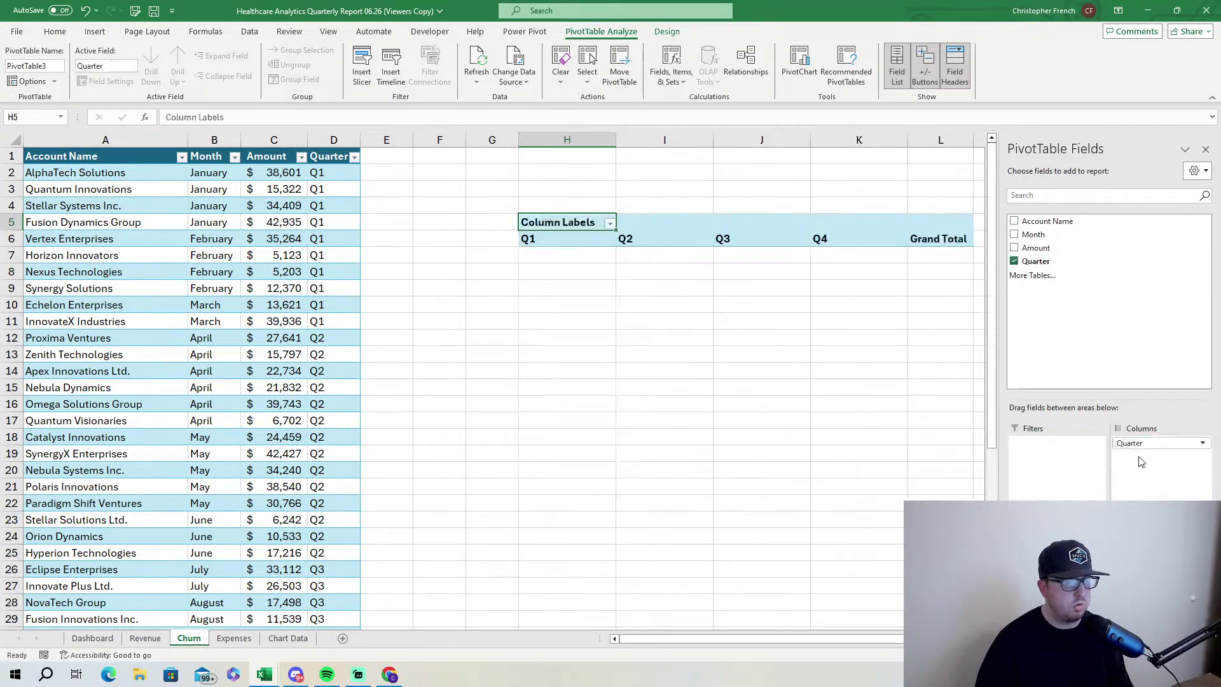
left_click(1043, 250)
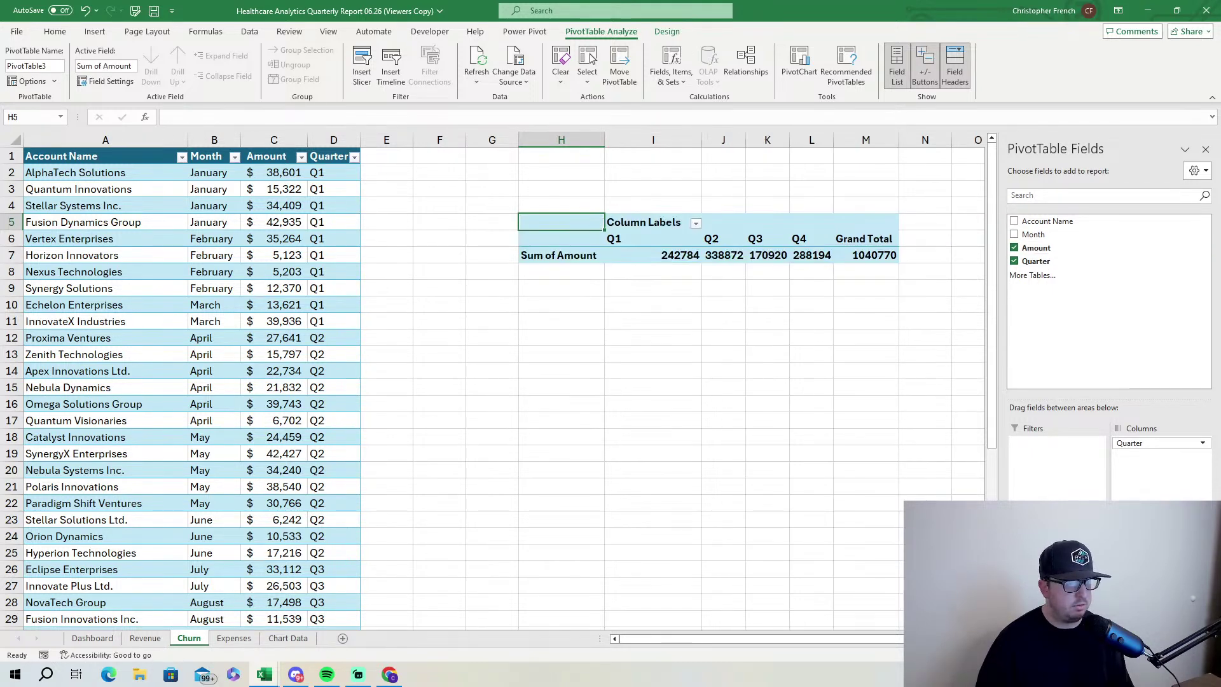
Format the Churn PivotTable amounts in I7:M7 in accounting format with no decimal places.
left_click_drag(681, 257, 871, 257)
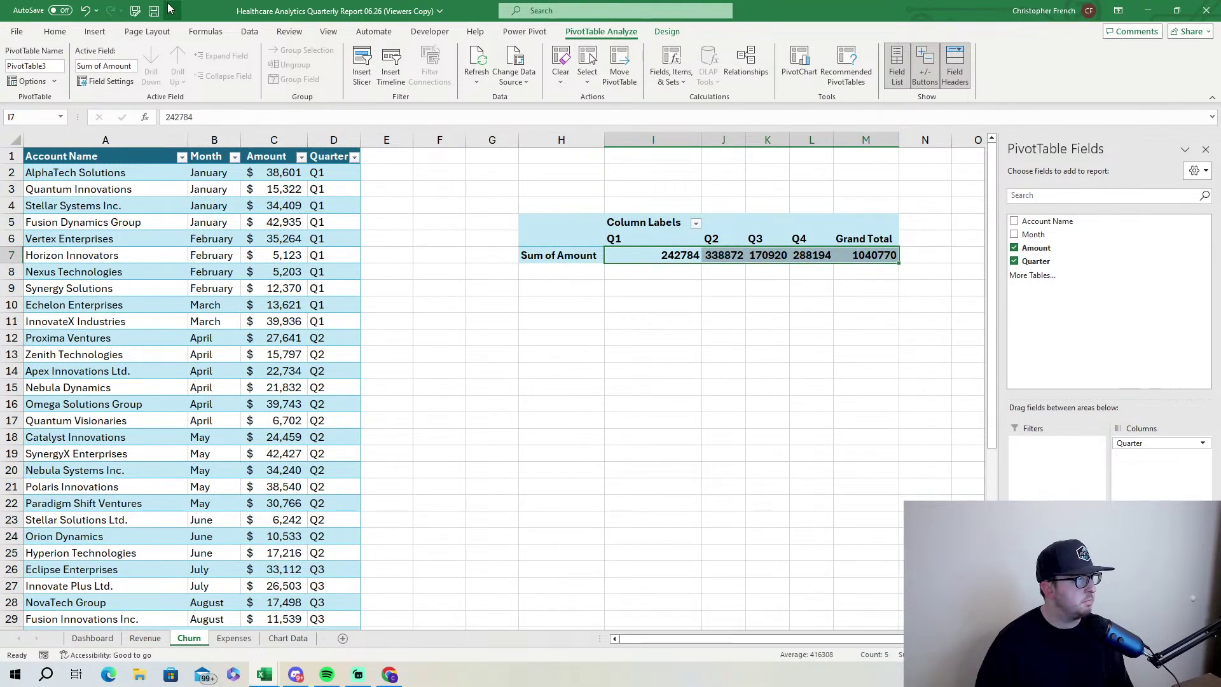
left_click(47, 34)
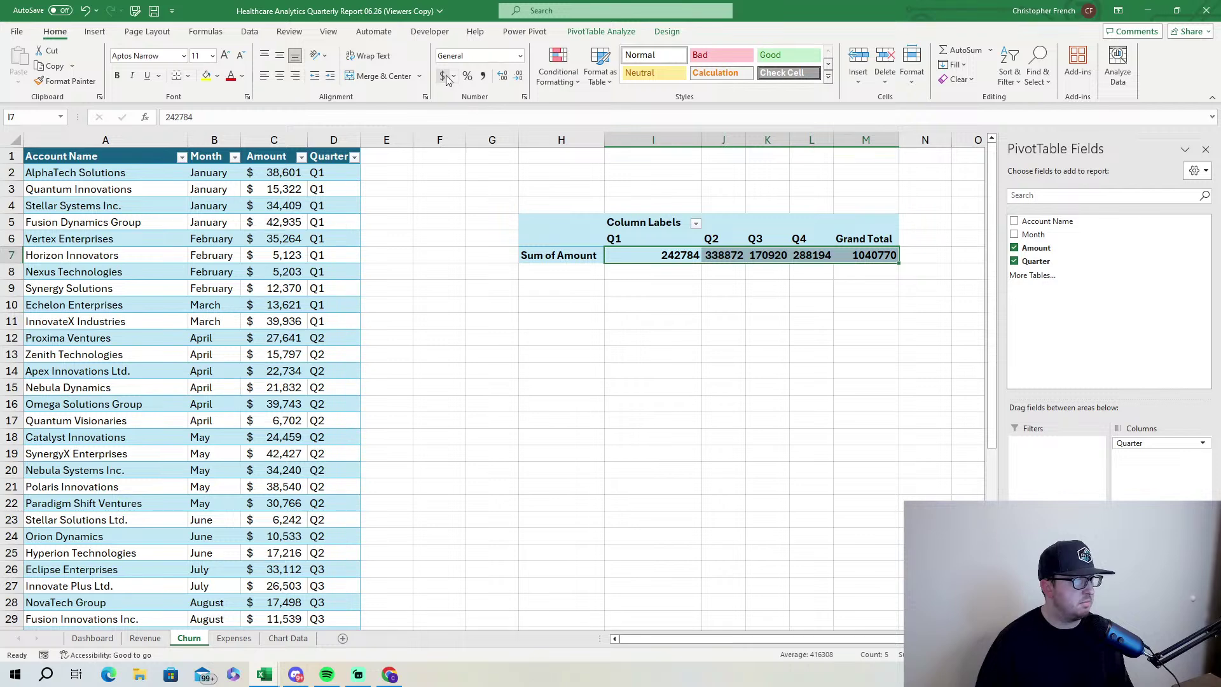
left_click(443, 76)
left_click(519, 76)
left_click(518, 75)
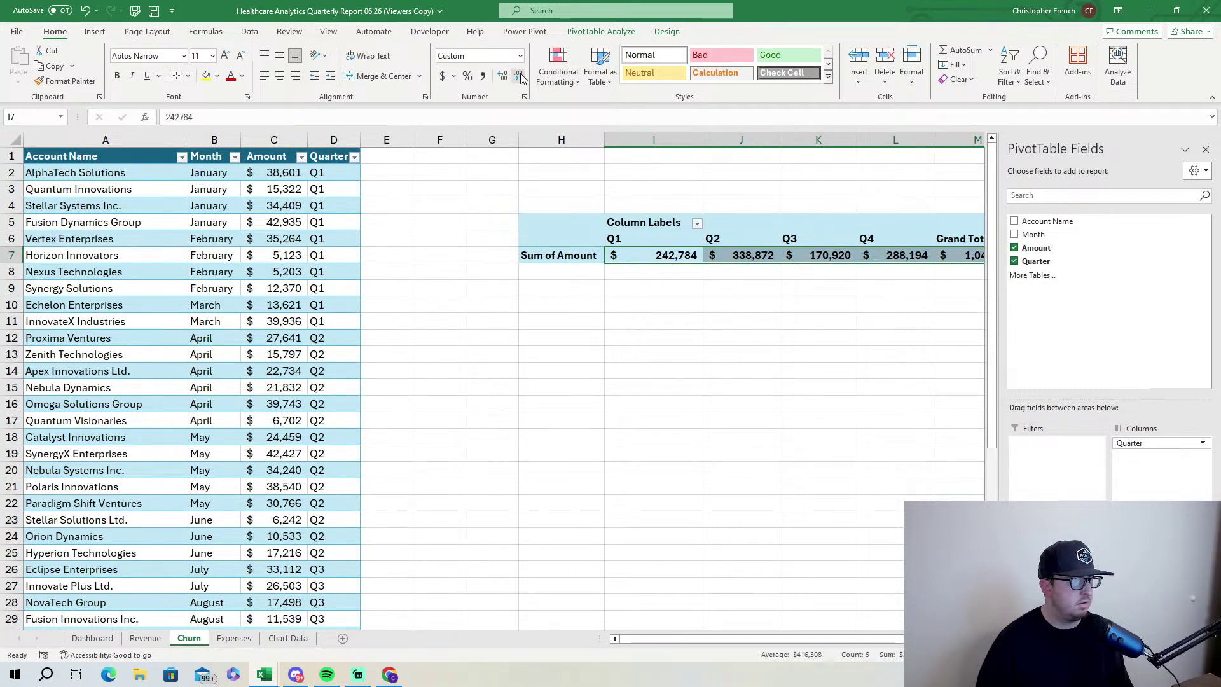
left_click(698, 353)
scroll(712, 353, "right", 1)
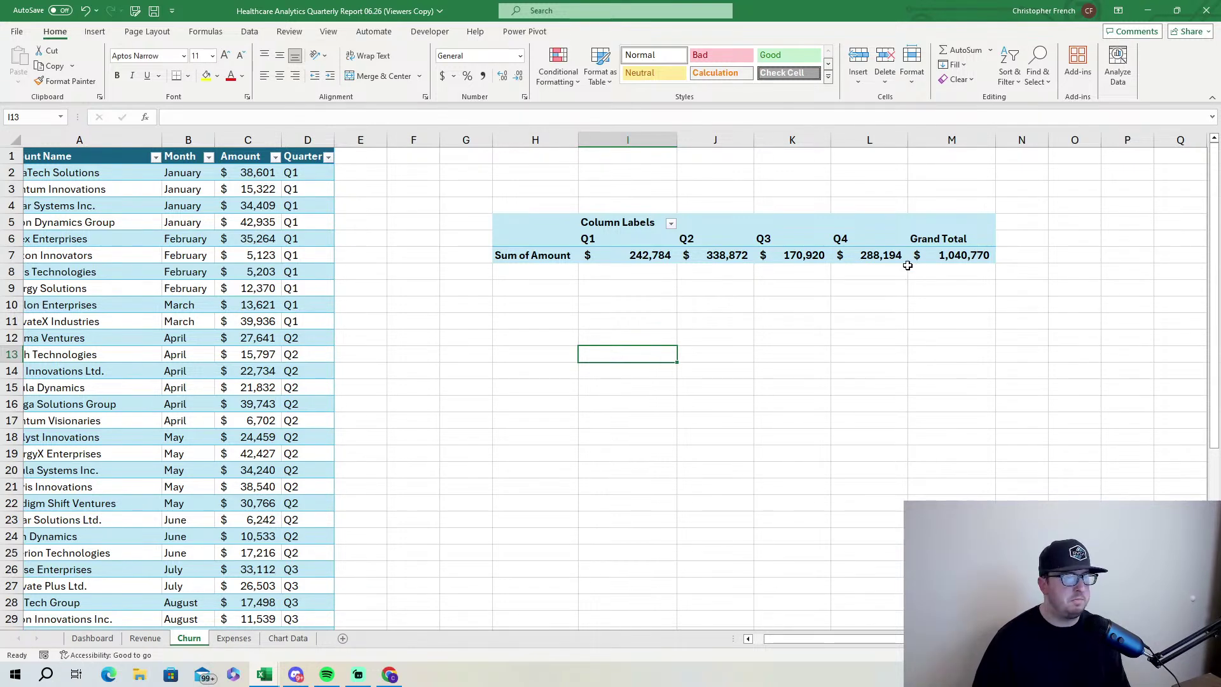
mouse_move(667, 262)
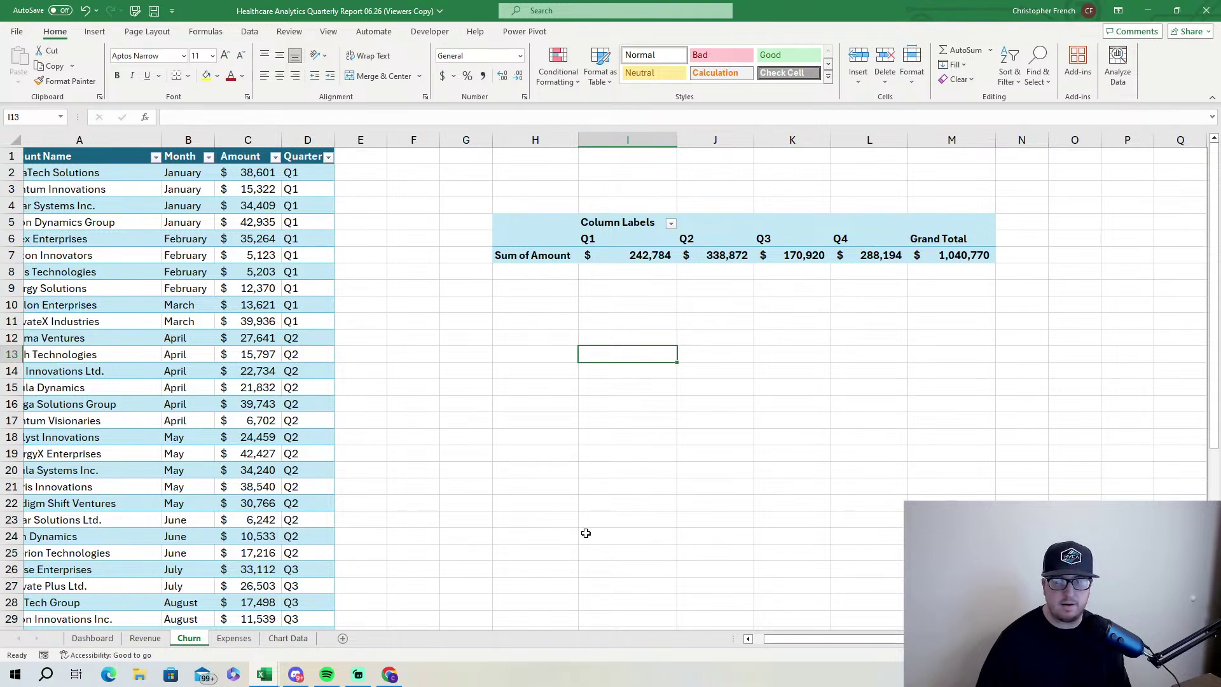
Convert the data in A1:E121 on the Expenses sheet to a table with headers and name it Expenses.
left_click(235, 639)
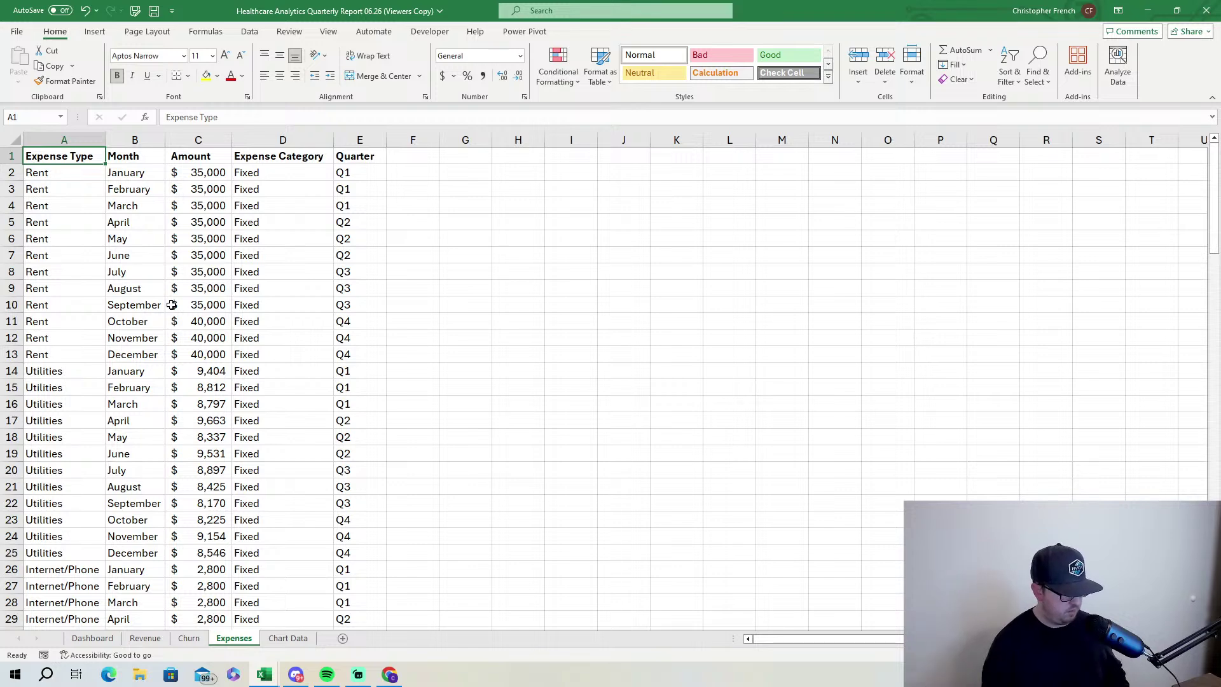
key("ctrl+shift+End")
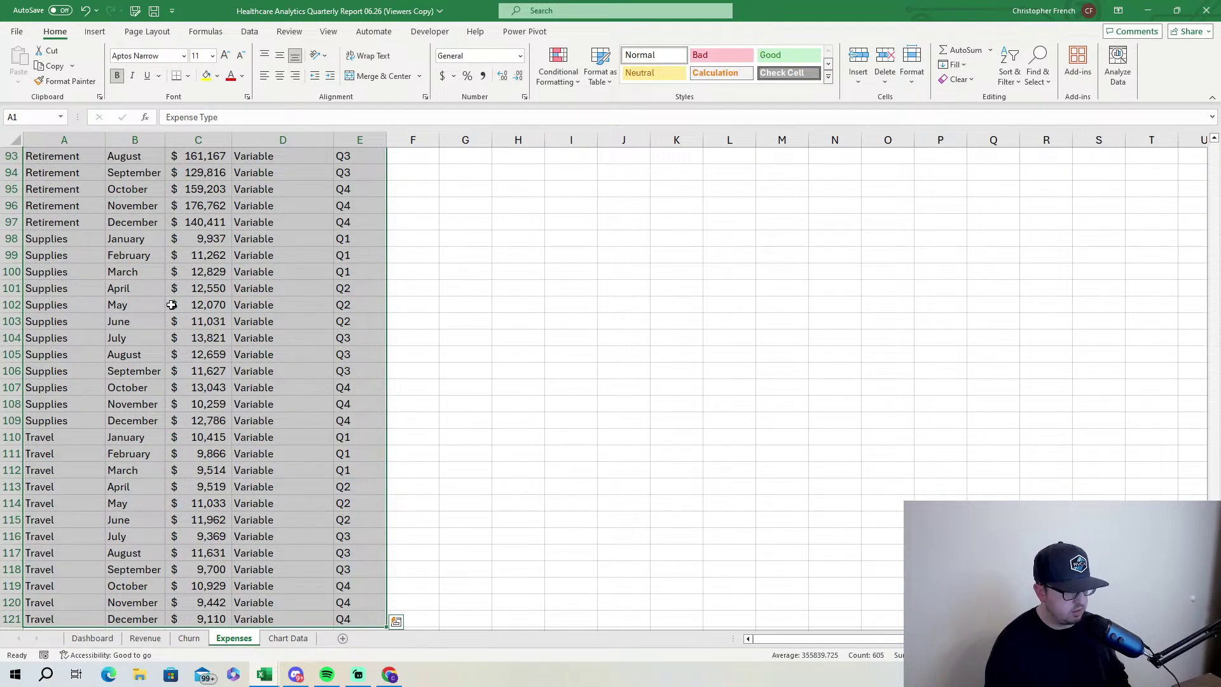
key("ctrl+t")
key("Return")
left_click(35, 65)
type("Expens")
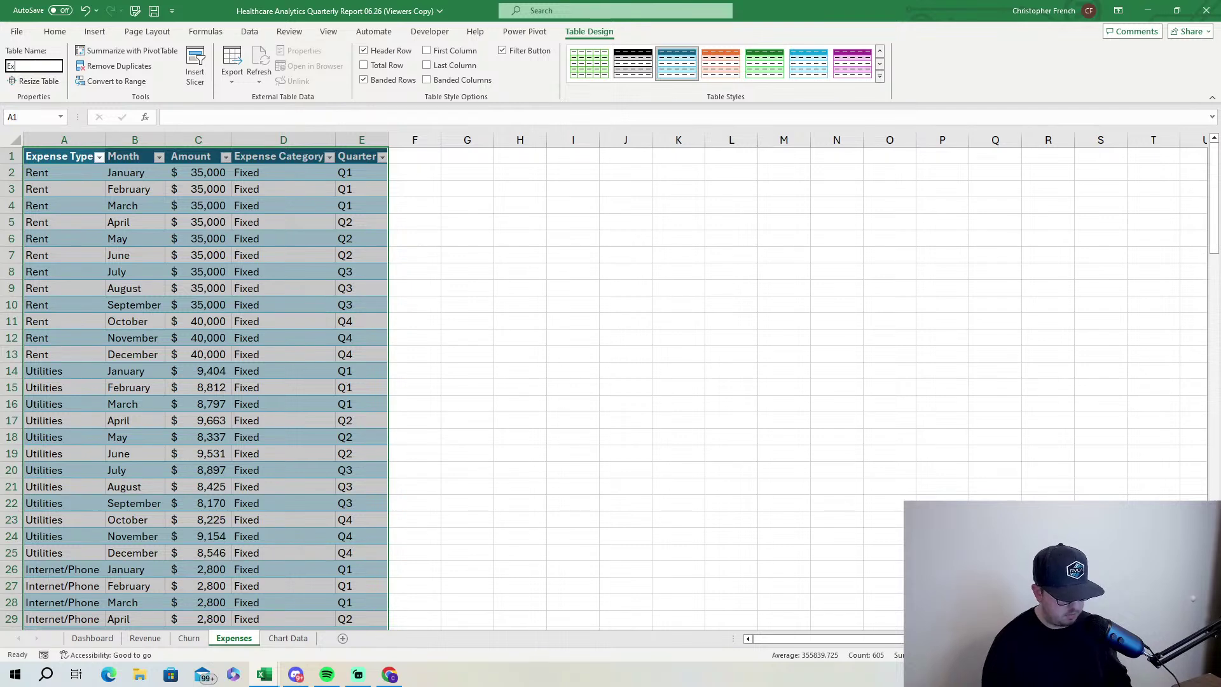
key("Return")
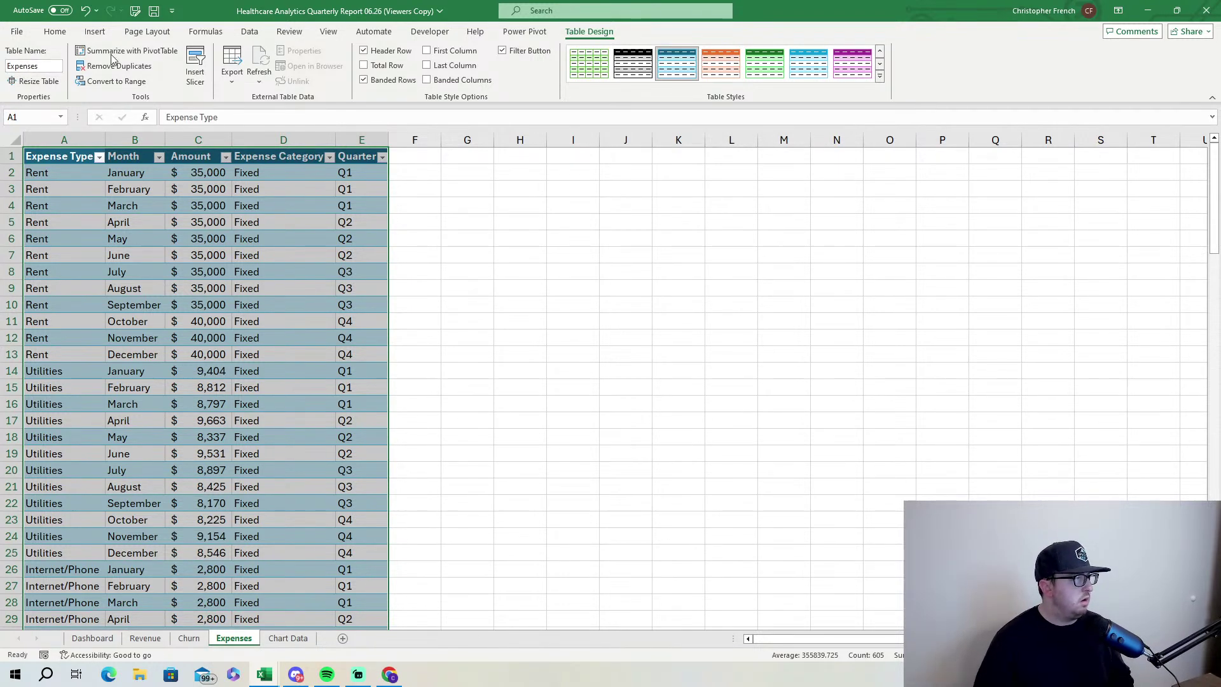
Insert a PivotTable based on the Expenses table at cell I7 of the existing Expenses worksheet.
left_click(94, 31)
left_click(24, 57)
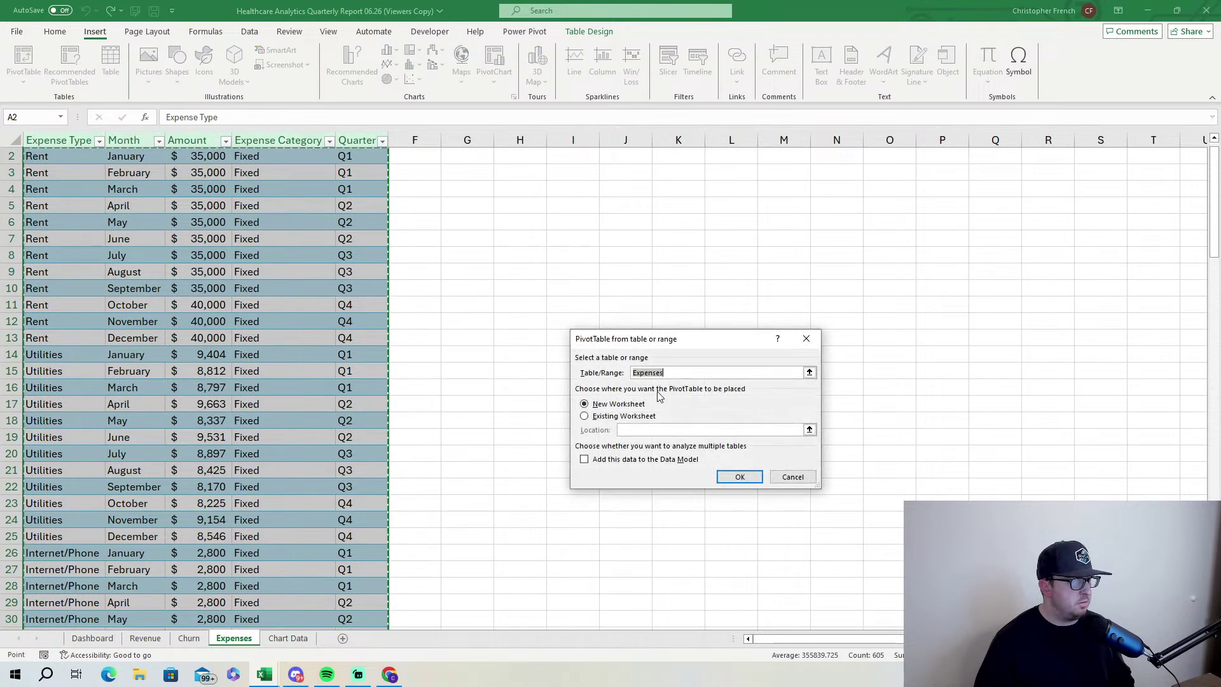
left_click(570, 189)
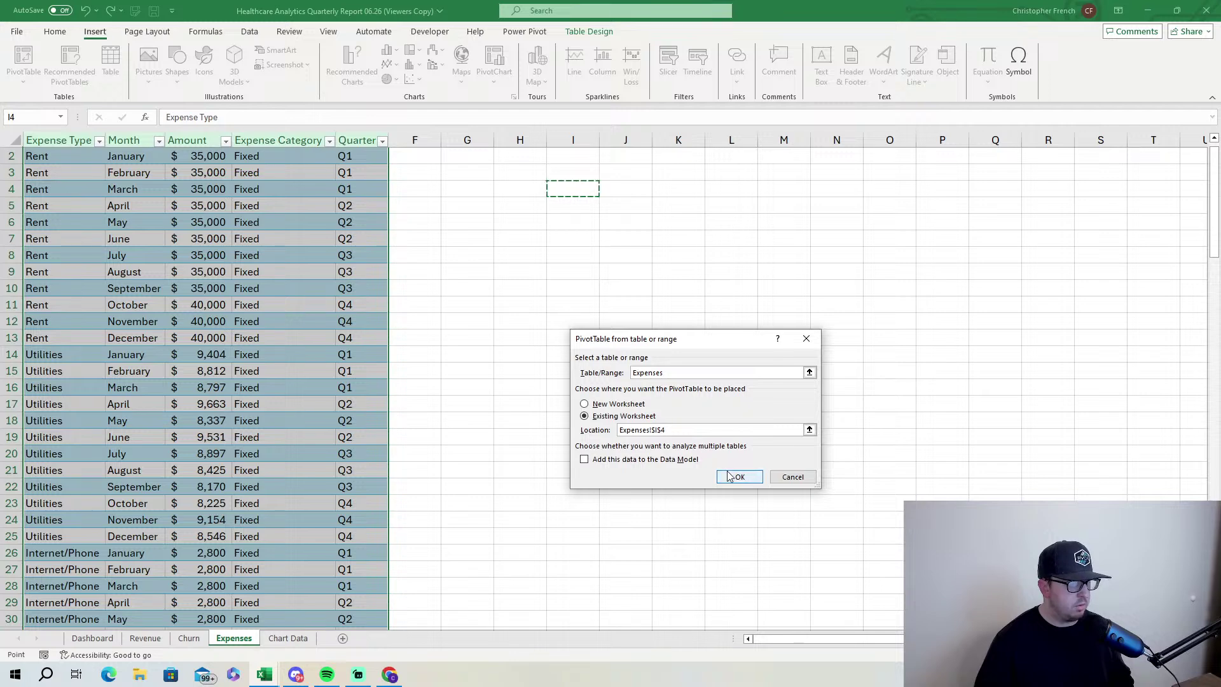
left_click(586, 240)
left_click(739, 476)
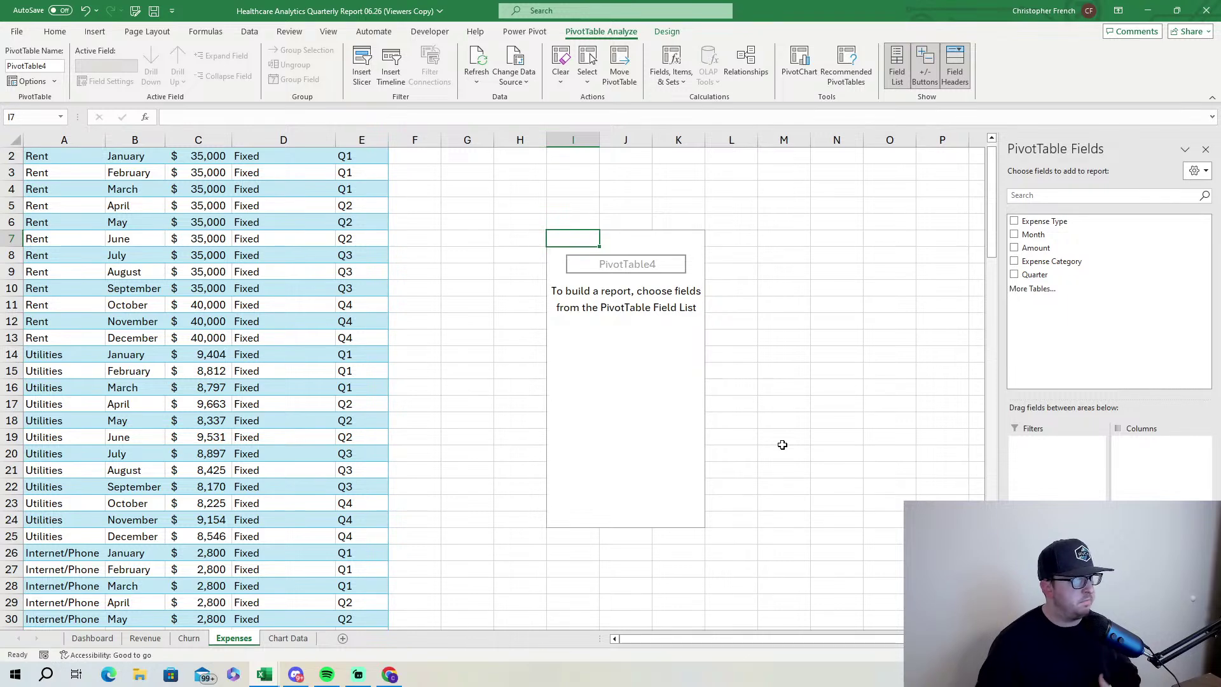
Examine the monthly rent, utilities, internet/phone and insurance entries in the Expenses table.
scroll(261, 389, "up", 1)
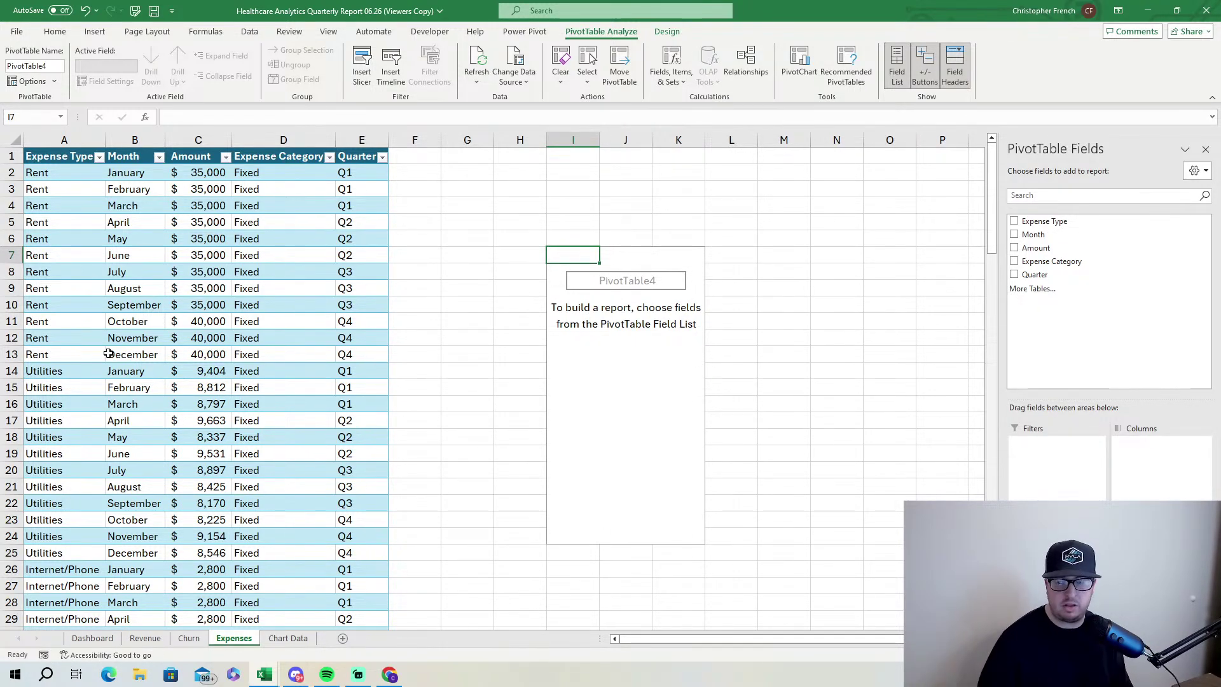
scroll(64, 349, "down", 1)
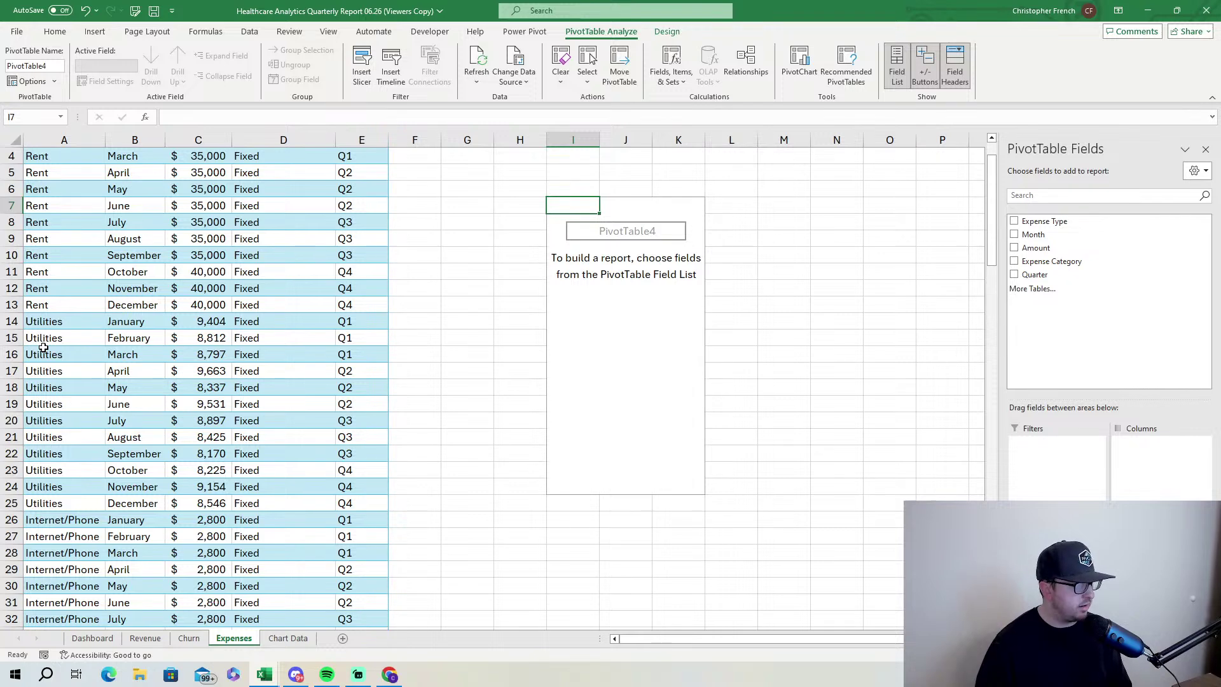
scroll(43, 348, "down", 2)
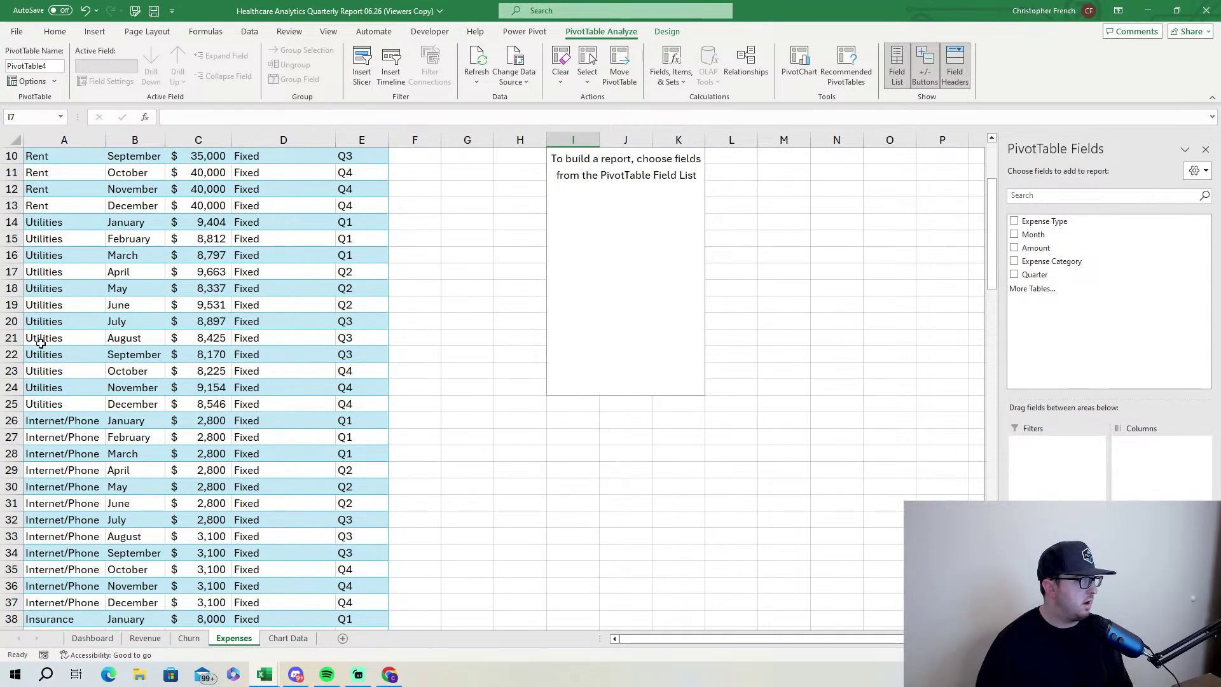
scroll(39, 343, "down", 2)
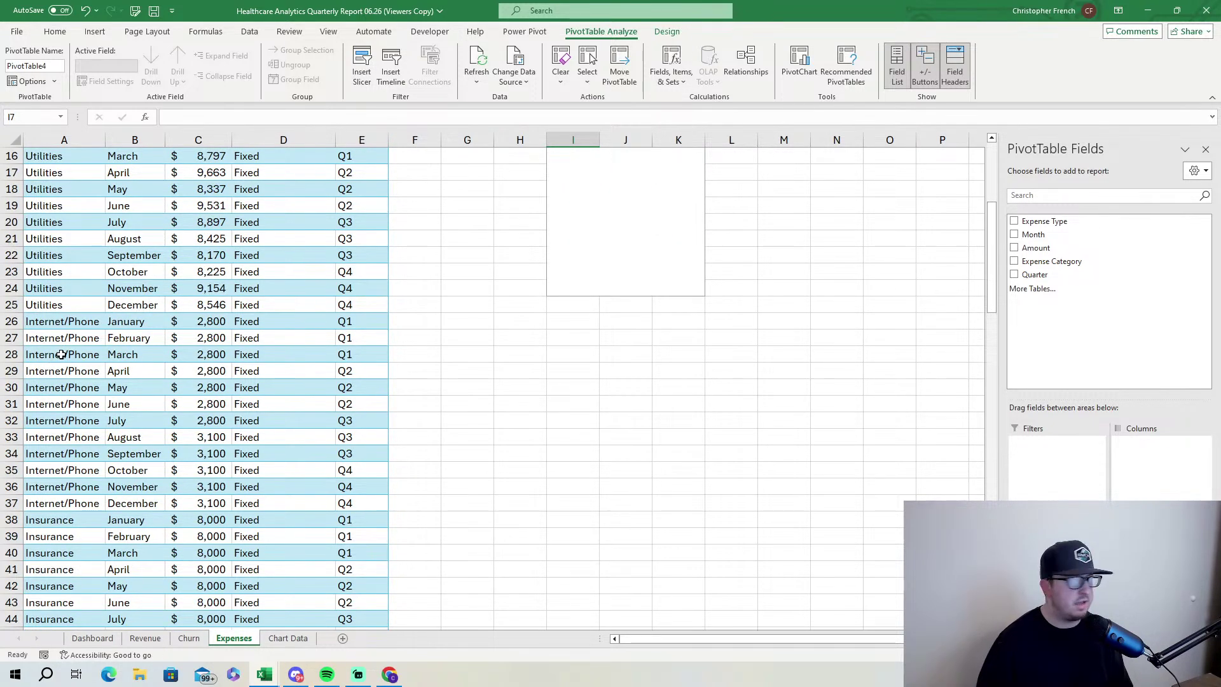
scroll(61, 354, "down", 2)
scroll(61, 354, "down", 1)
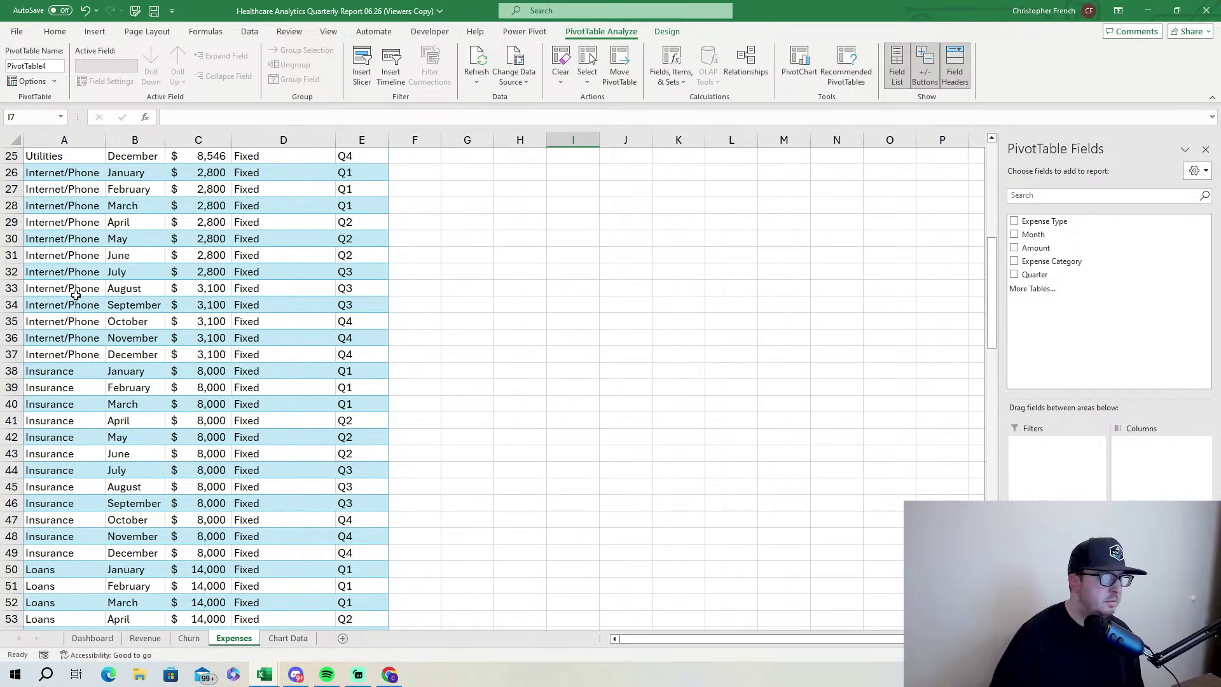
scroll(64, 305, "up", 2)
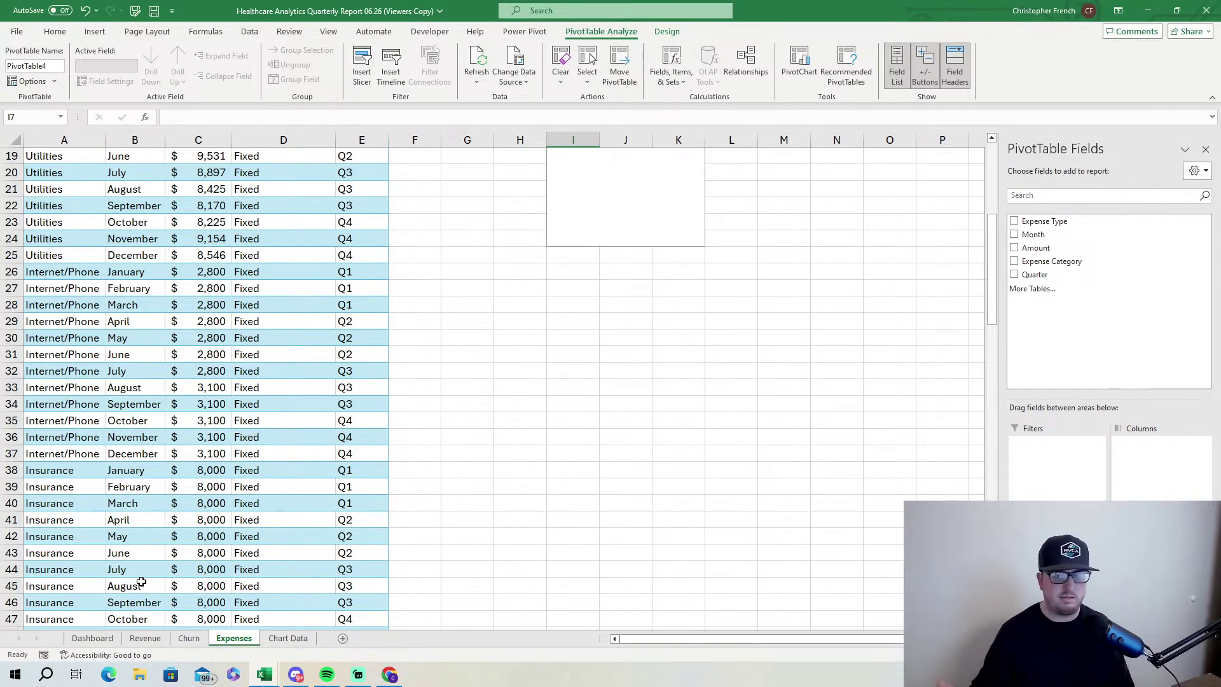
scroll(171, 521, "up", 6)
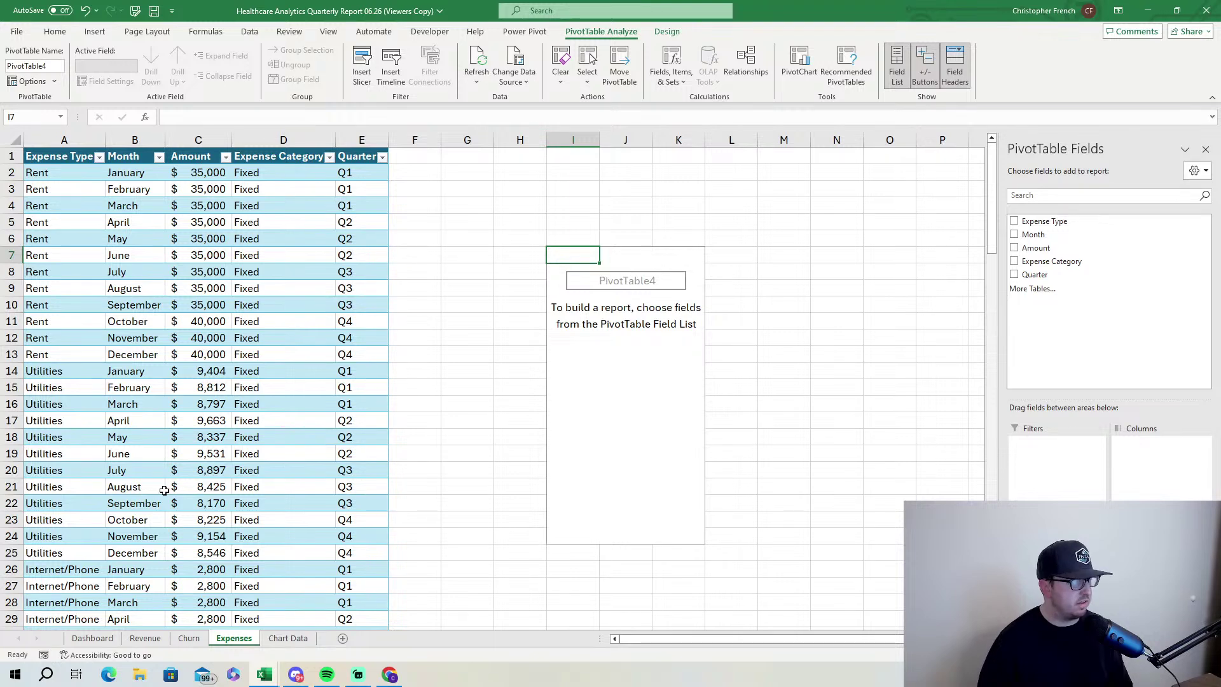
Autofit the Amount column of the Expenses table so the salary figures fit.
scroll(66, 219, "down", 12)
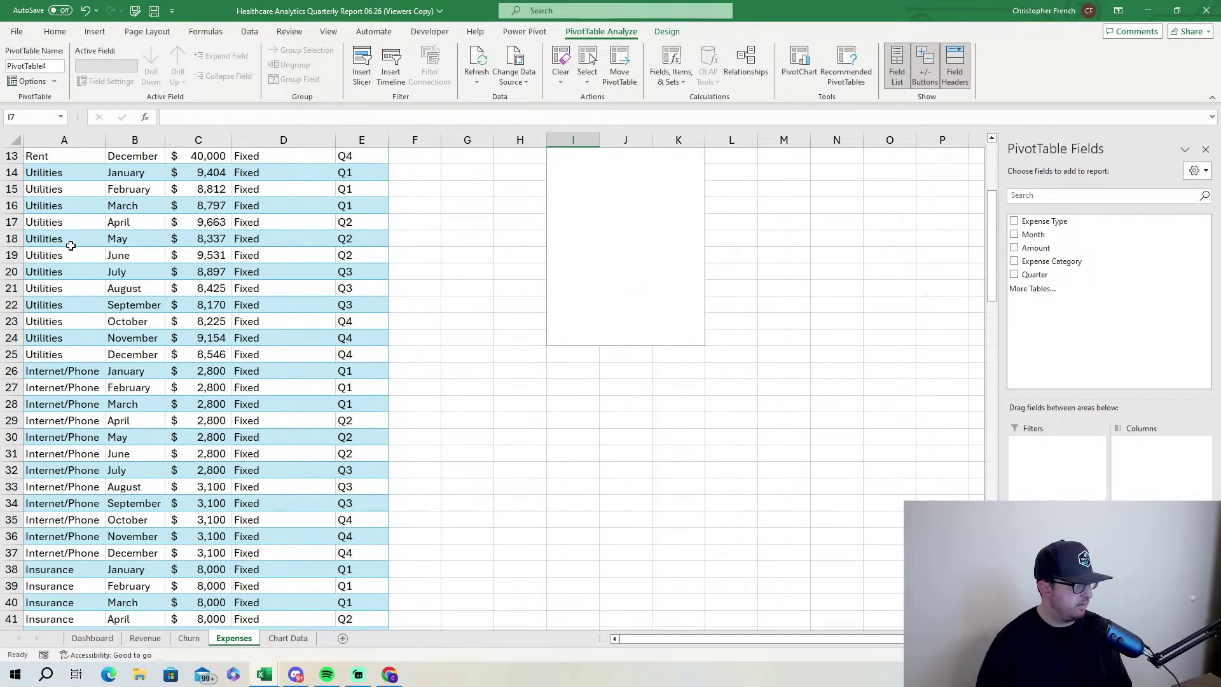
scroll(58, 310, "down", 5)
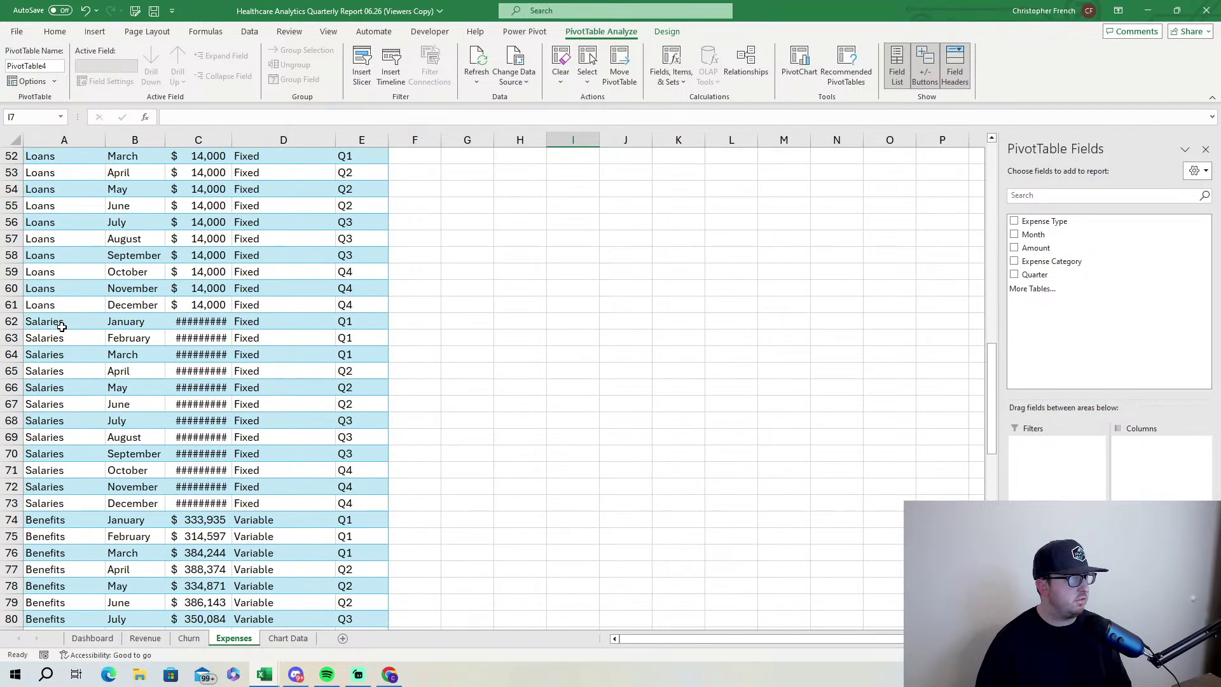
double_click(231, 140)
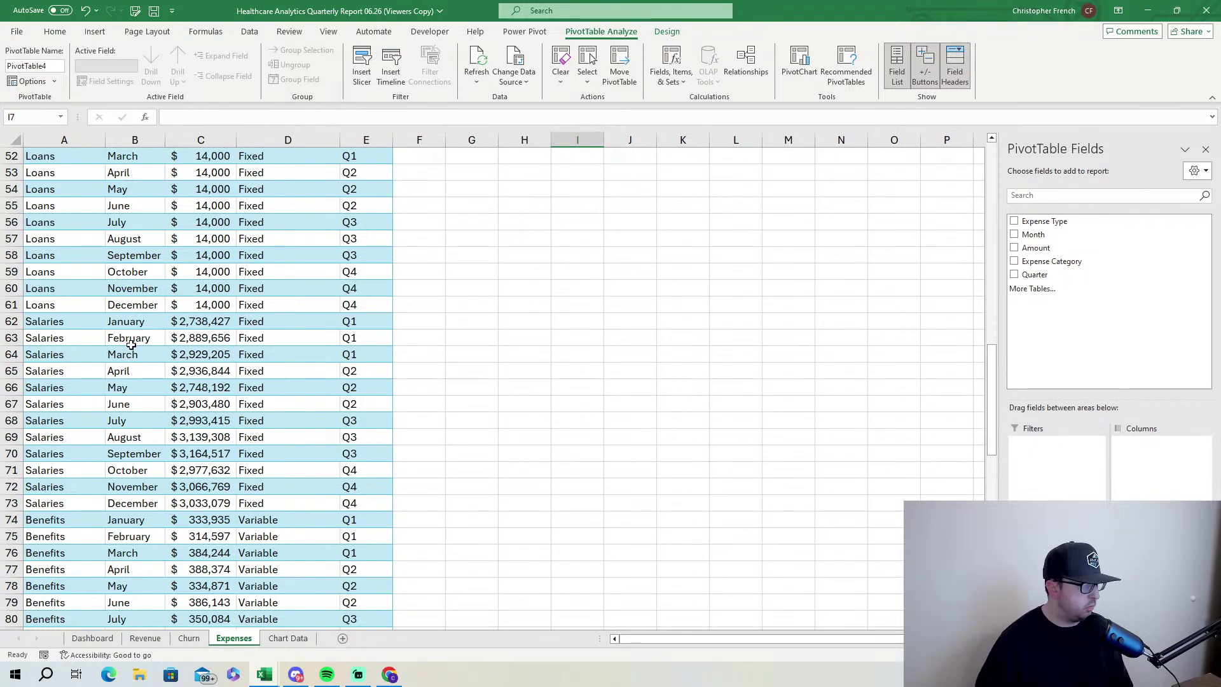
Review the expense types in the Expenses table and check which are categorised as Fixed and which as Variable.
scroll(121, 349, "down", 3)
scroll(70, 458, "down", 6)
scroll(66, 464, "down", 2)
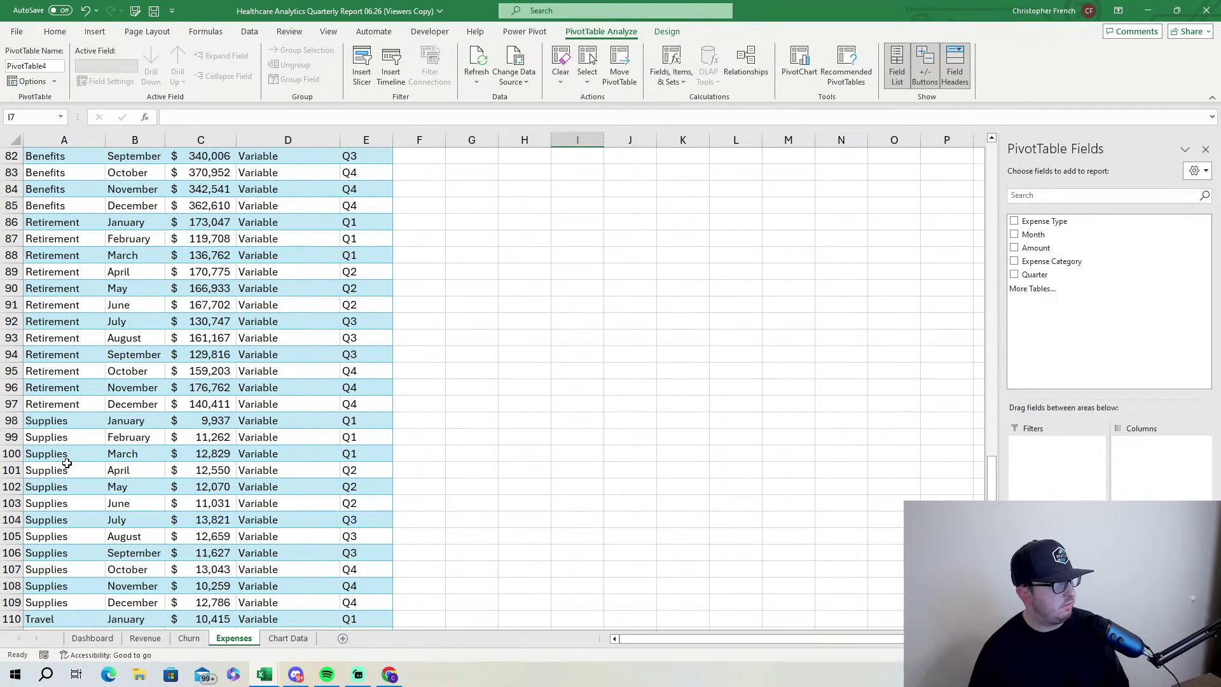
scroll(73, 445, "up", 13)
scroll(82, 426, "up", 15)
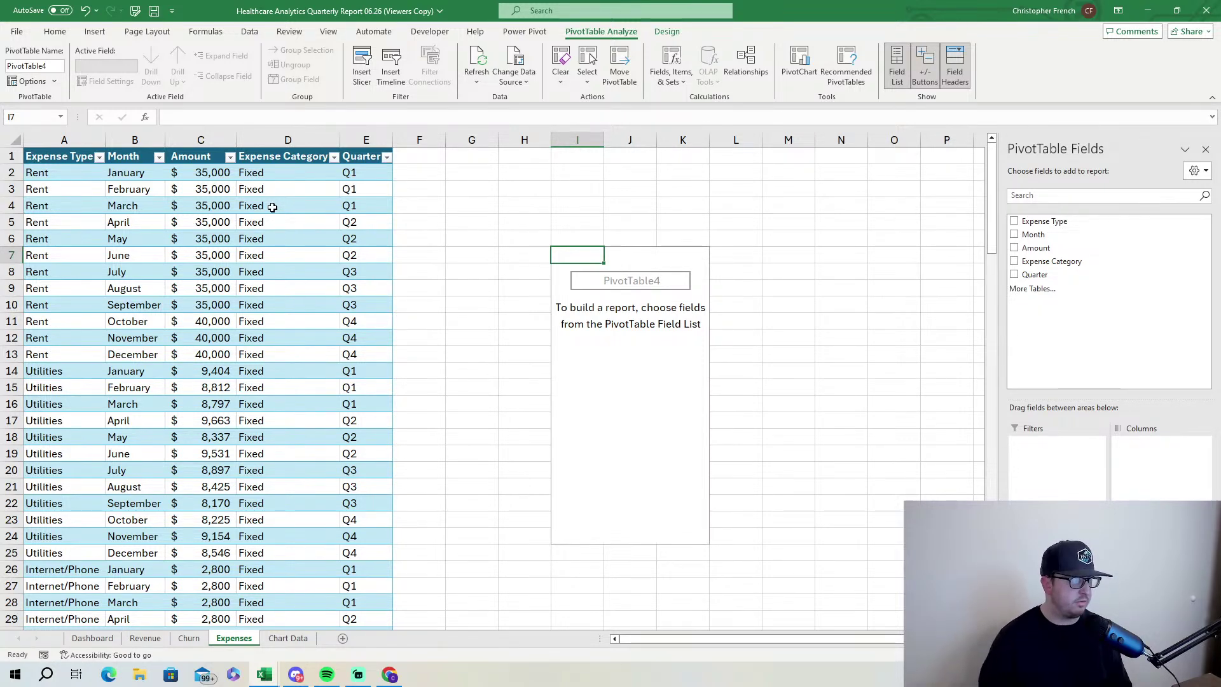
scroll(263, 321, "down", 15)
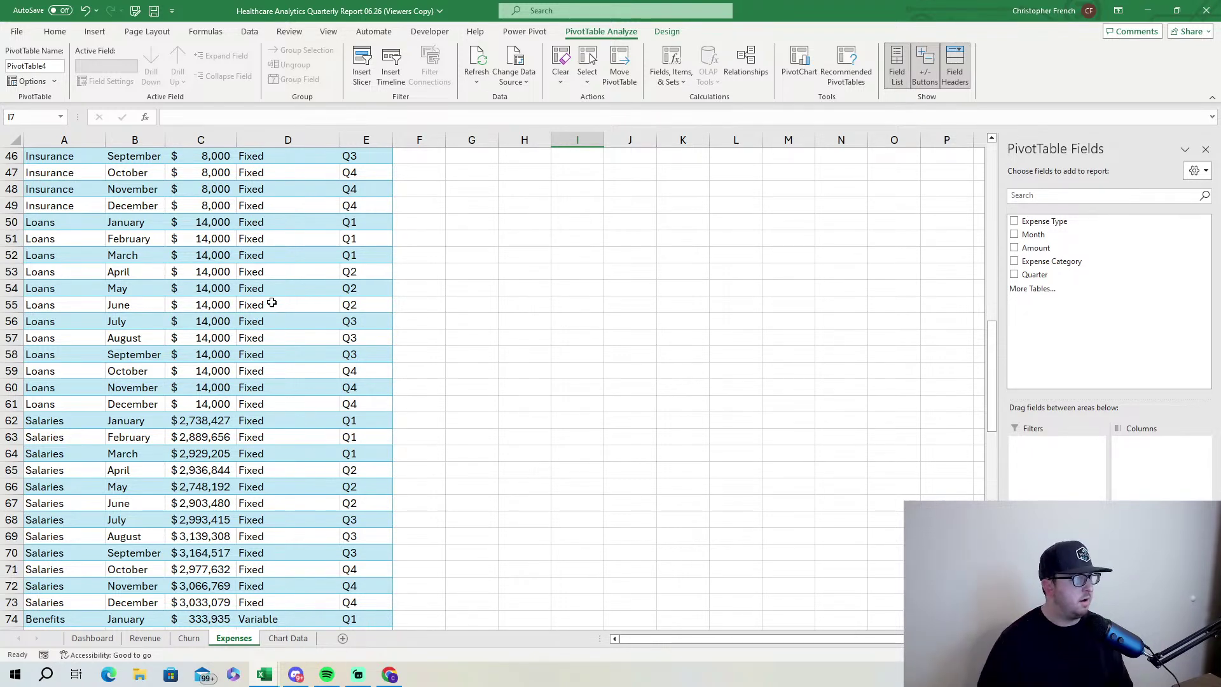
scroll(272, 302, "down", 5)
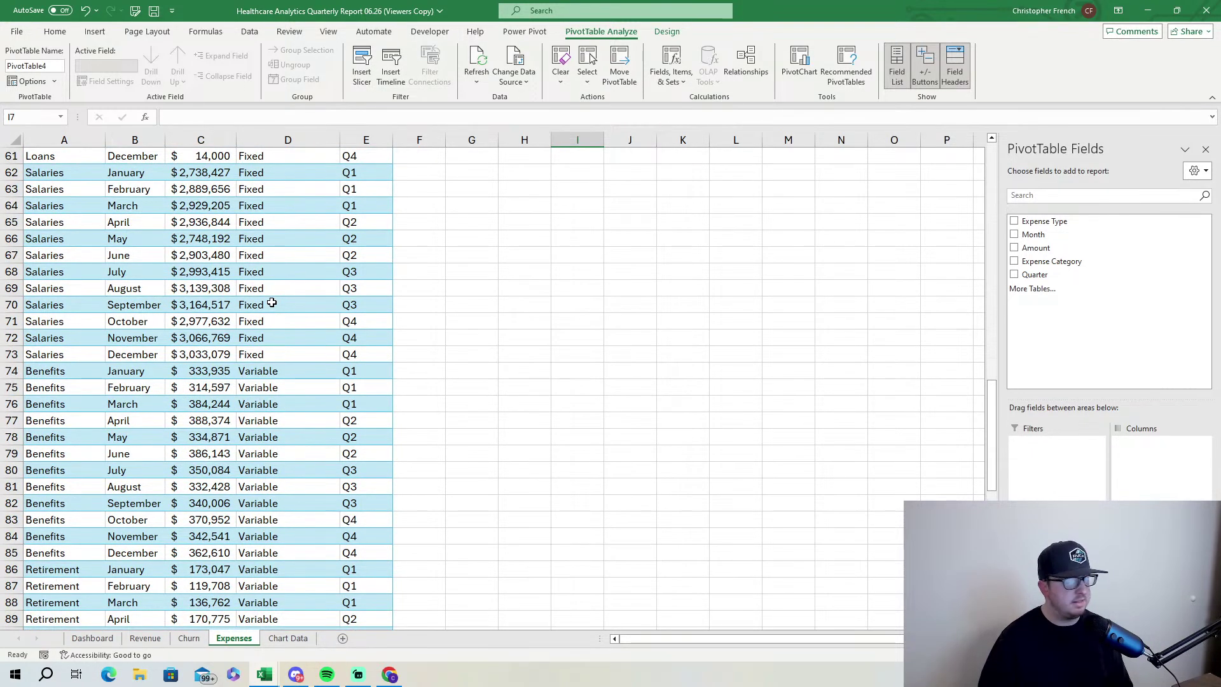
scroll(232, 326, "up", 8)
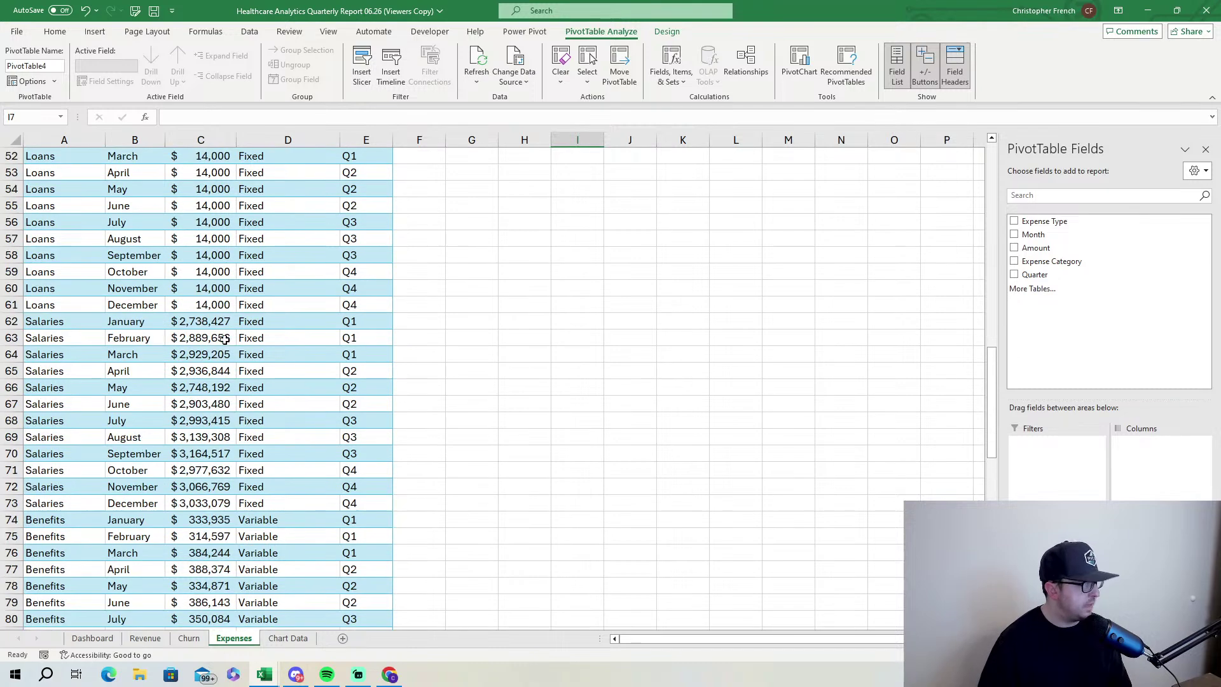
scroll(203, 440, "up", 11)
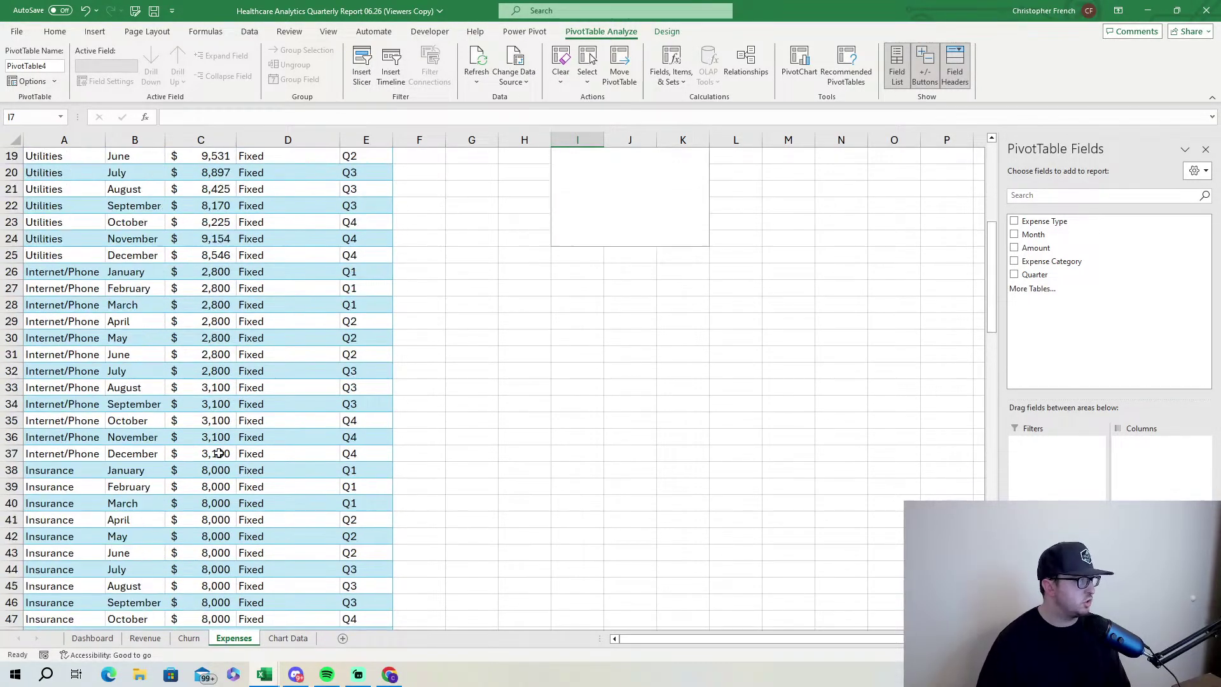
scroll(226, 439, "down", 6)
scroll(230, 432, "down", 16)
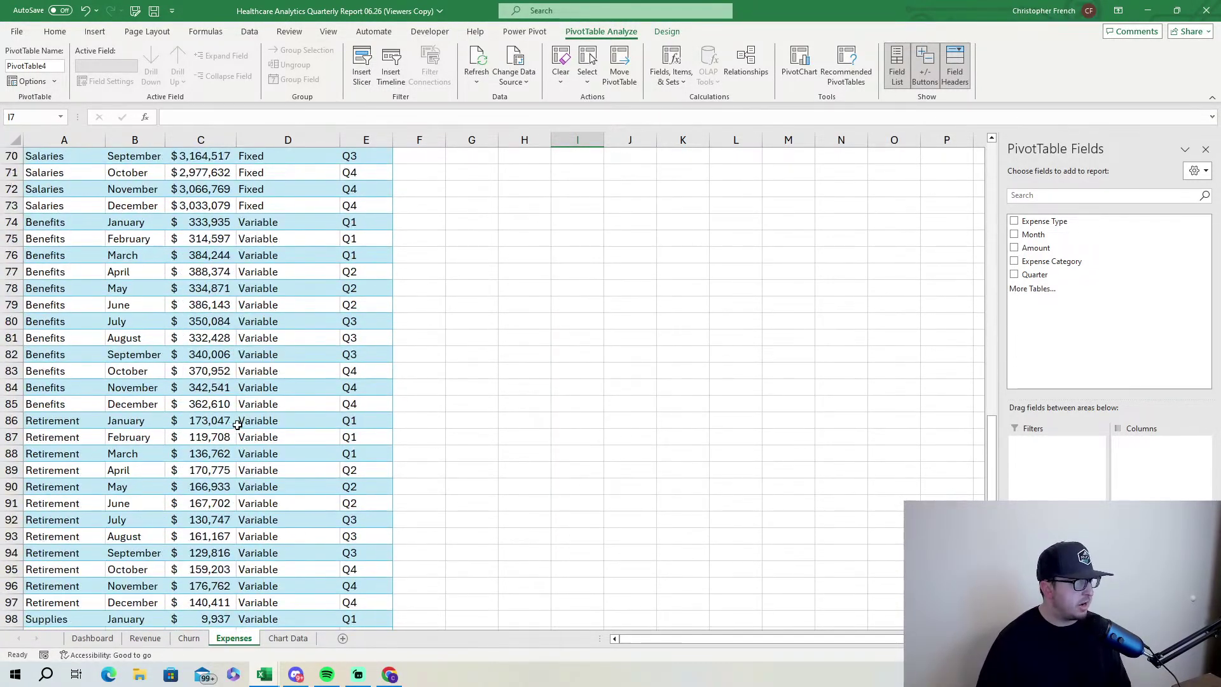
scroll(235, 421, "down", 3)
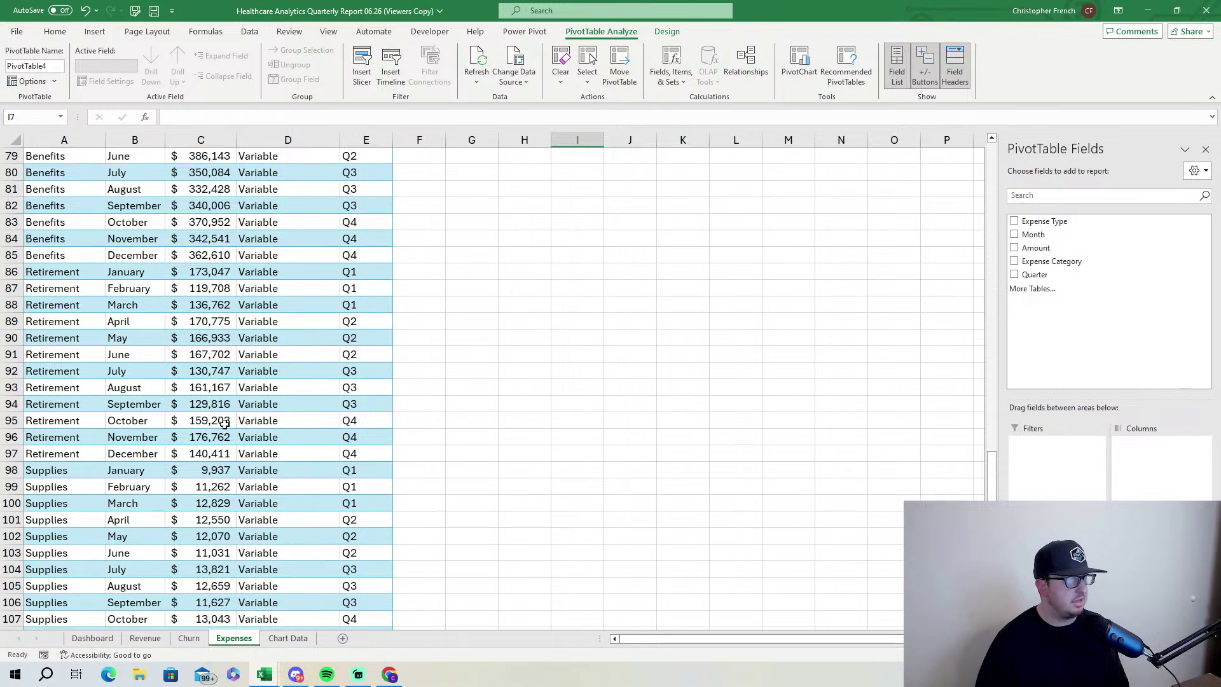
scroll(244, 376, "down", 3)
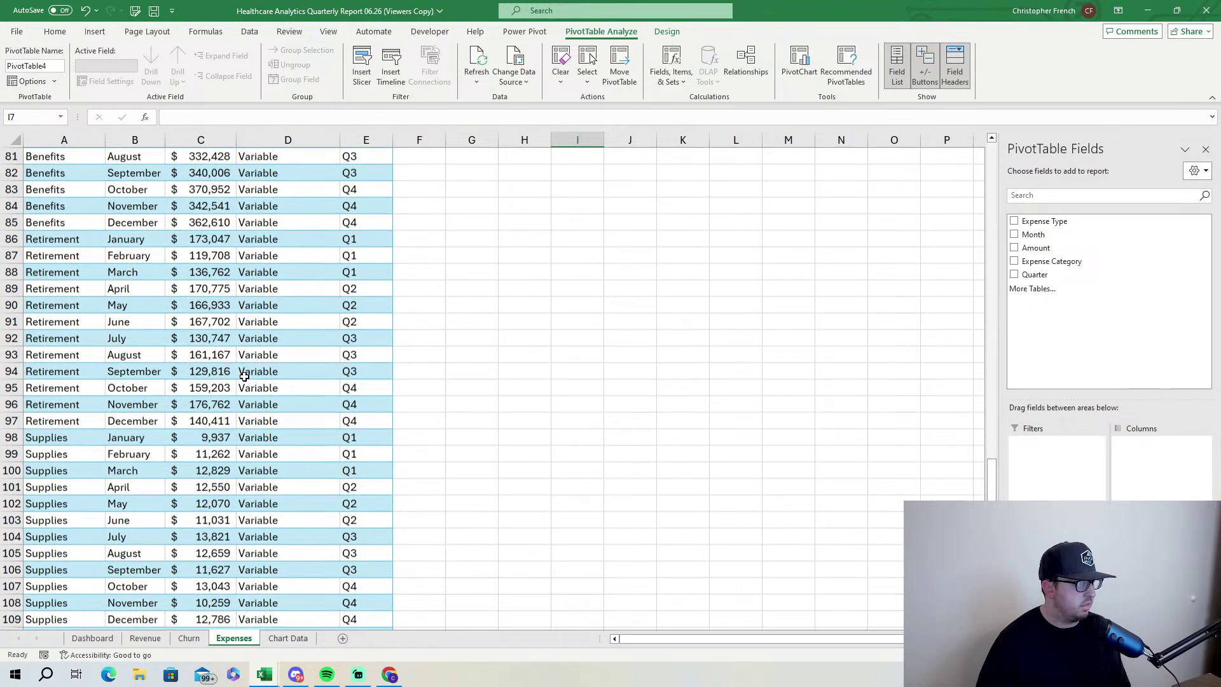
scroll(243, 379, "up", 2)
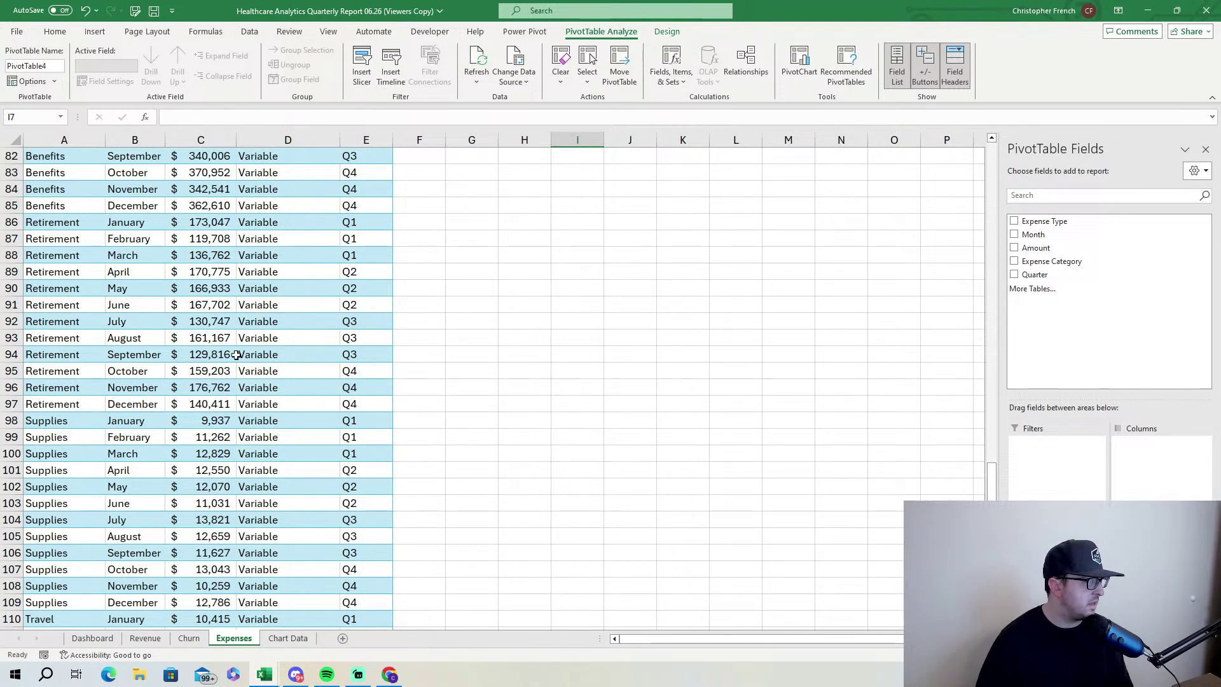
scroll(235, 356, "down", 3)
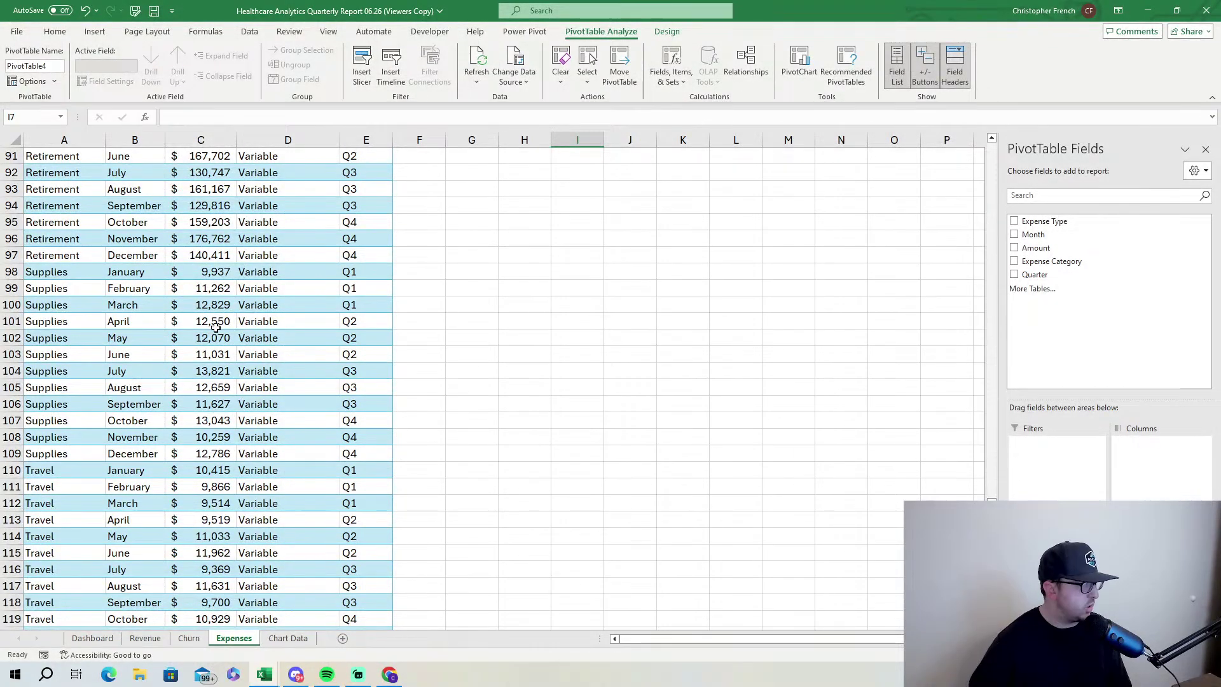
scroll(213, 326, "down", 2)
scroll(211, 325, "up", 20)
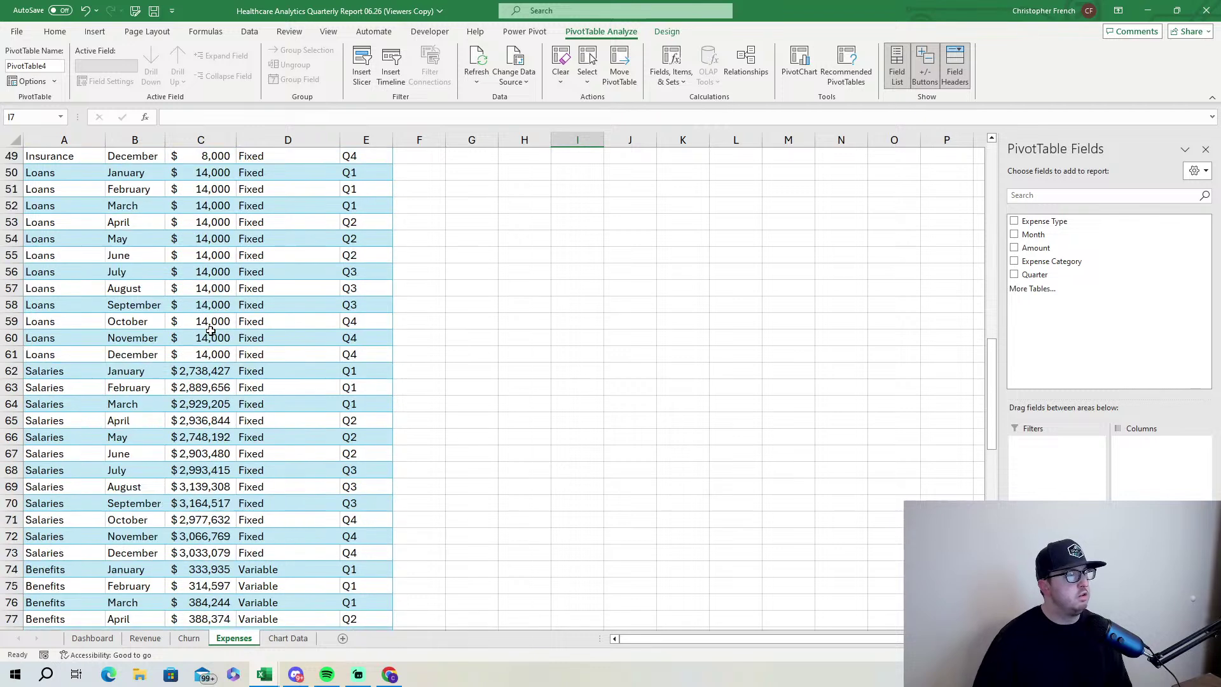
scroll(215, 330, "up", 1)
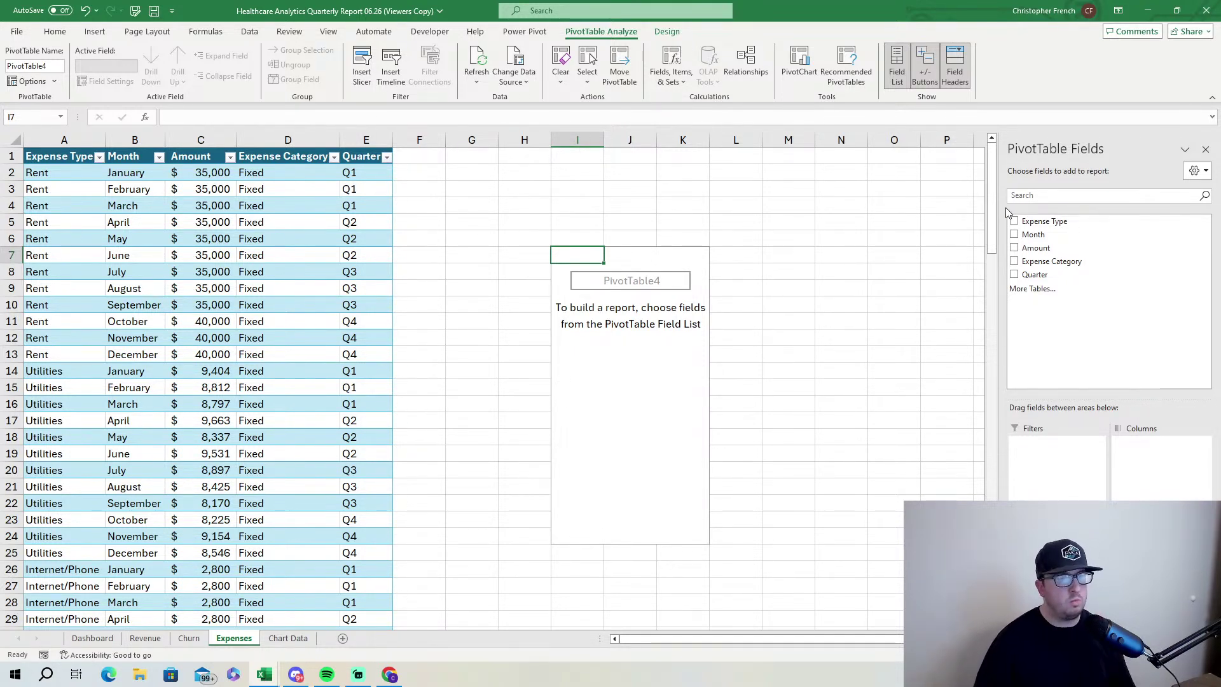
Lay out the Expenses PivotTable with Expense Category and Expense Type as rows, Quarter as columns and the sum of Amount as values.
left_click_drag(1051, 262, 1056, 540)
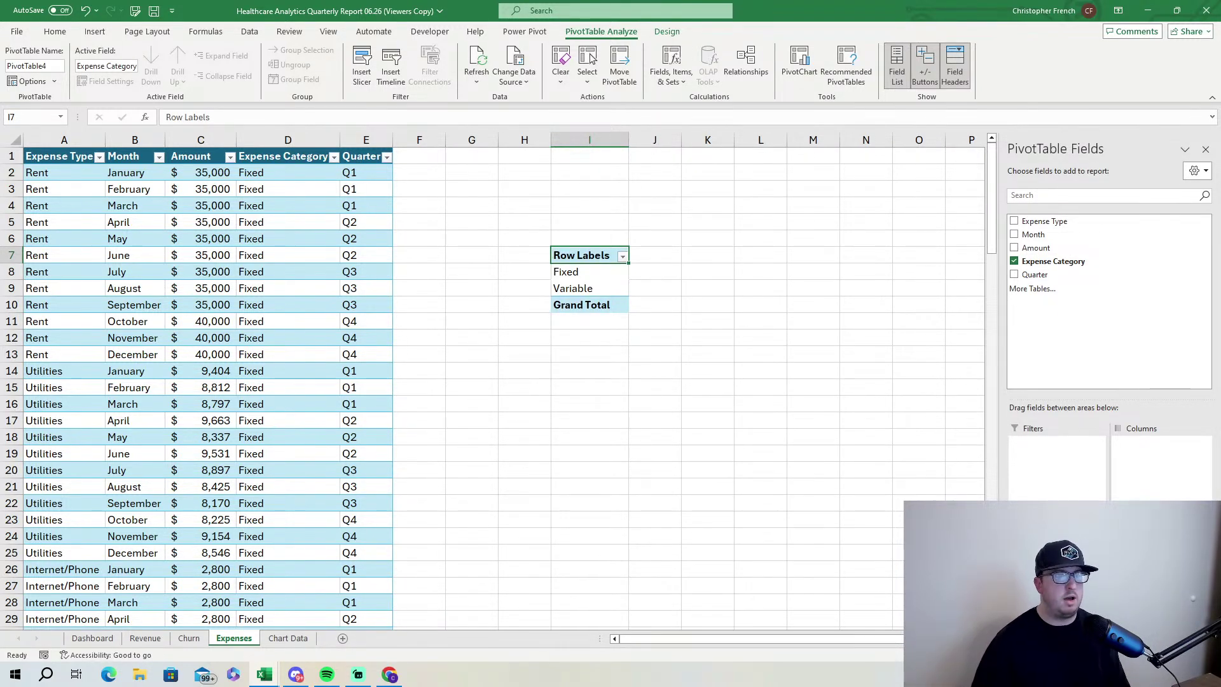
left_click_drag(1079, 222, 1057, 542)
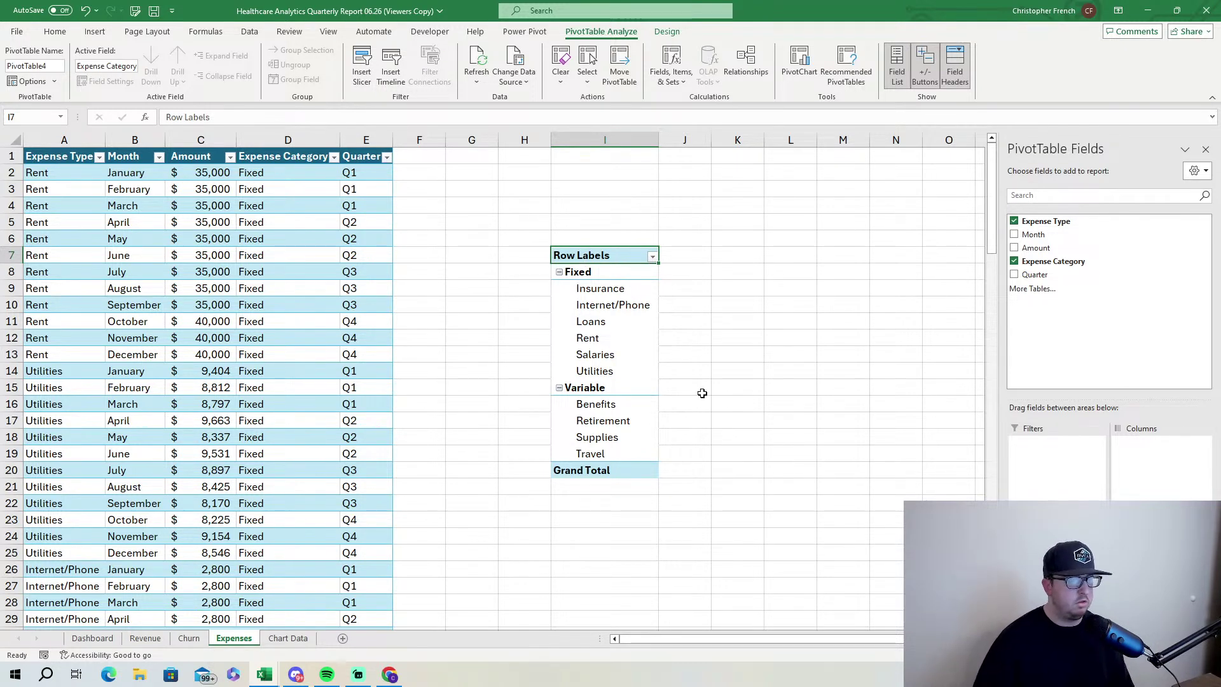
left_click_drag(1039, 276, 1142, 433)
left_click_drag(1036, 247, 1161, 537)
Format all values in the Expenses PivotTable, including the grand totals, as Accounting with no decimal places.
left_click_drag(675, 640, 698, 640)
mouse_move(664, 288)
left_mouse_down()
mouse_move(903, 458)
mouse_move(903, 487)
left_mouse_up()
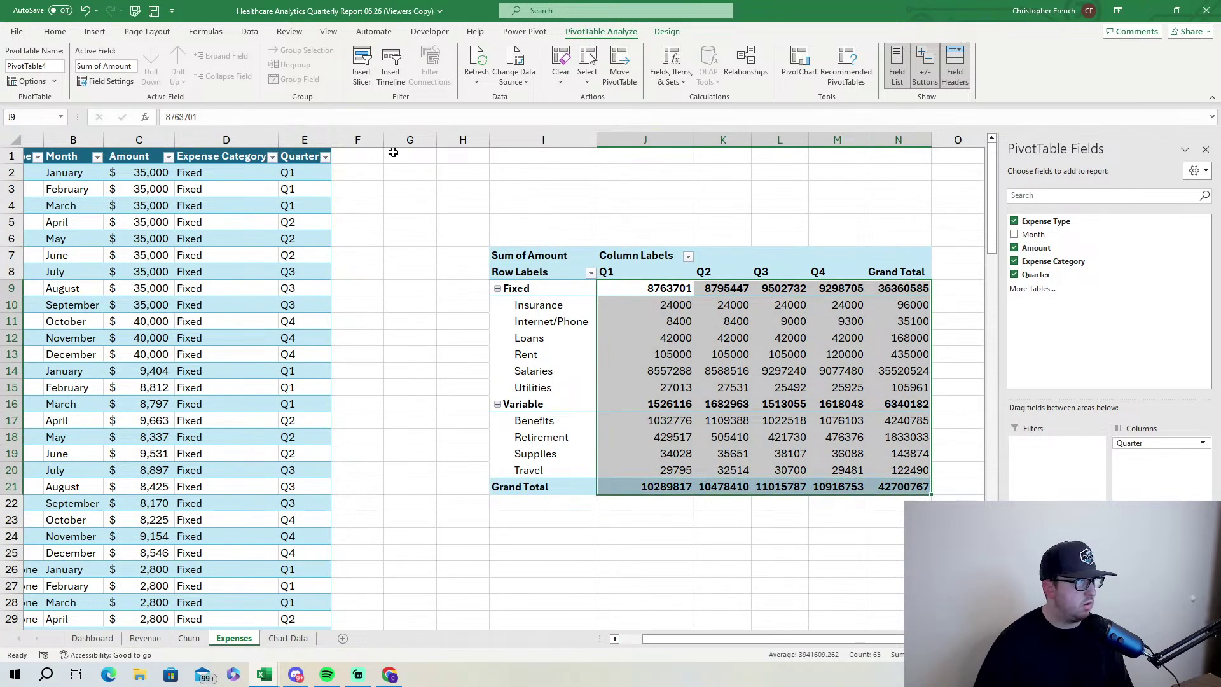
left_click(64, 35)
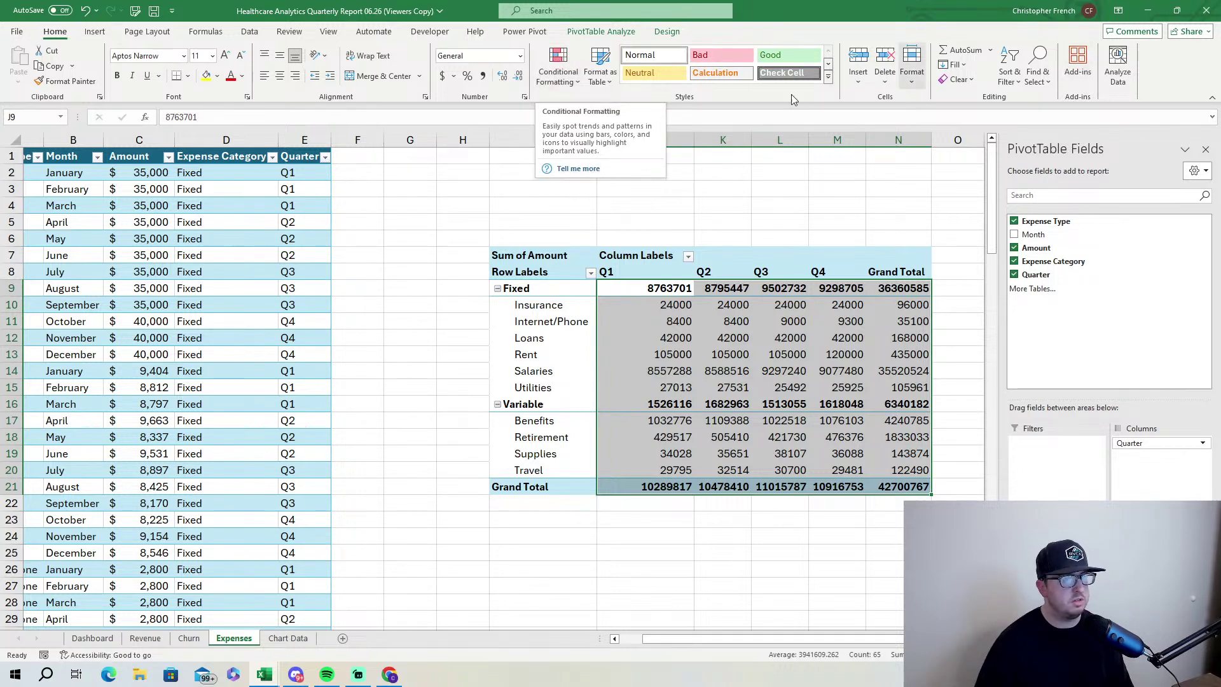
left_click(520, 56)
left_click(525, 169)
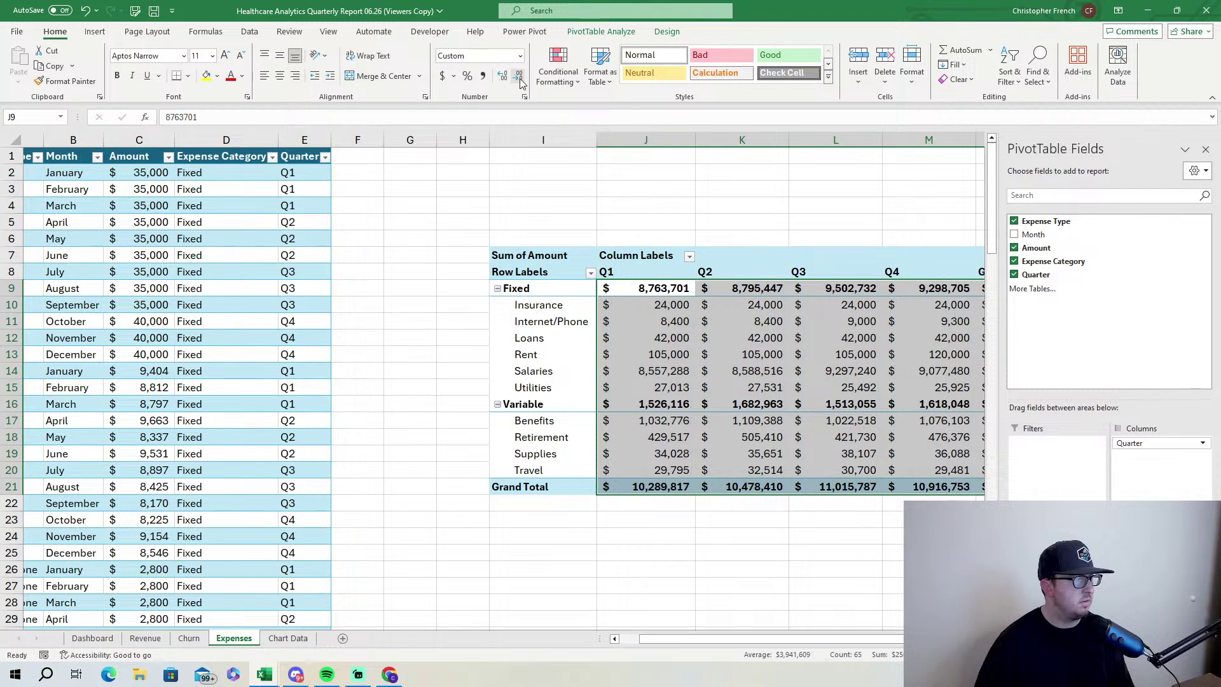
left_click(730, 550)
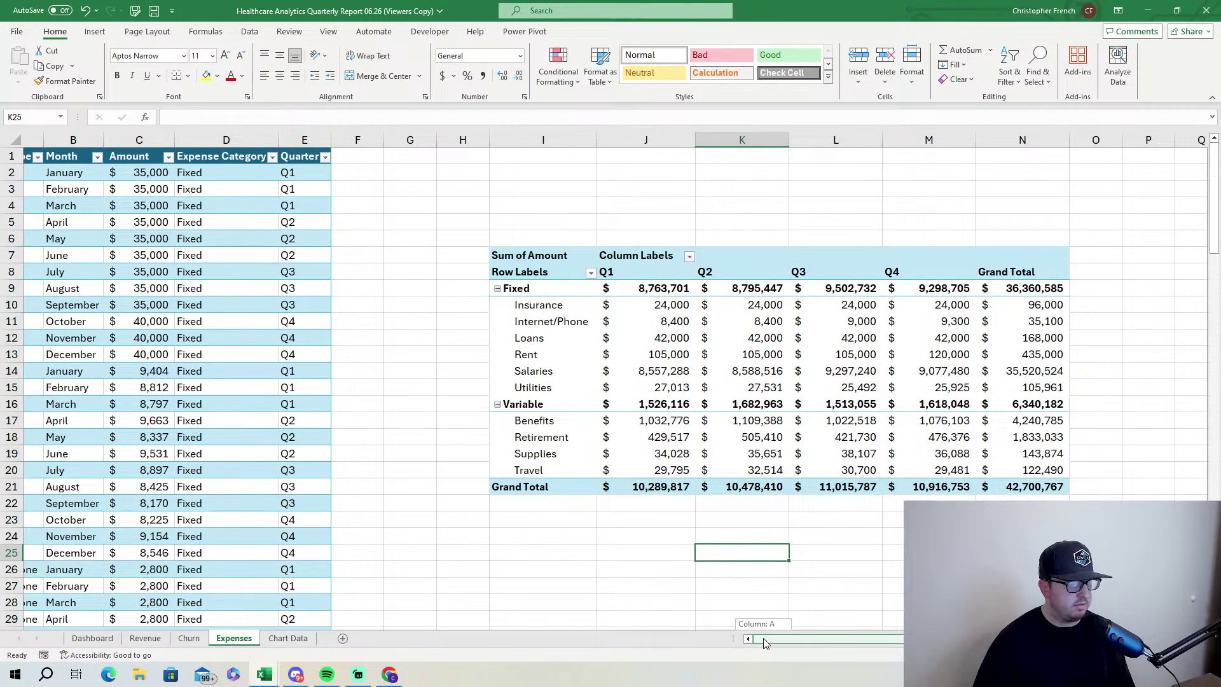
scroll(757, 638, "right", 1)
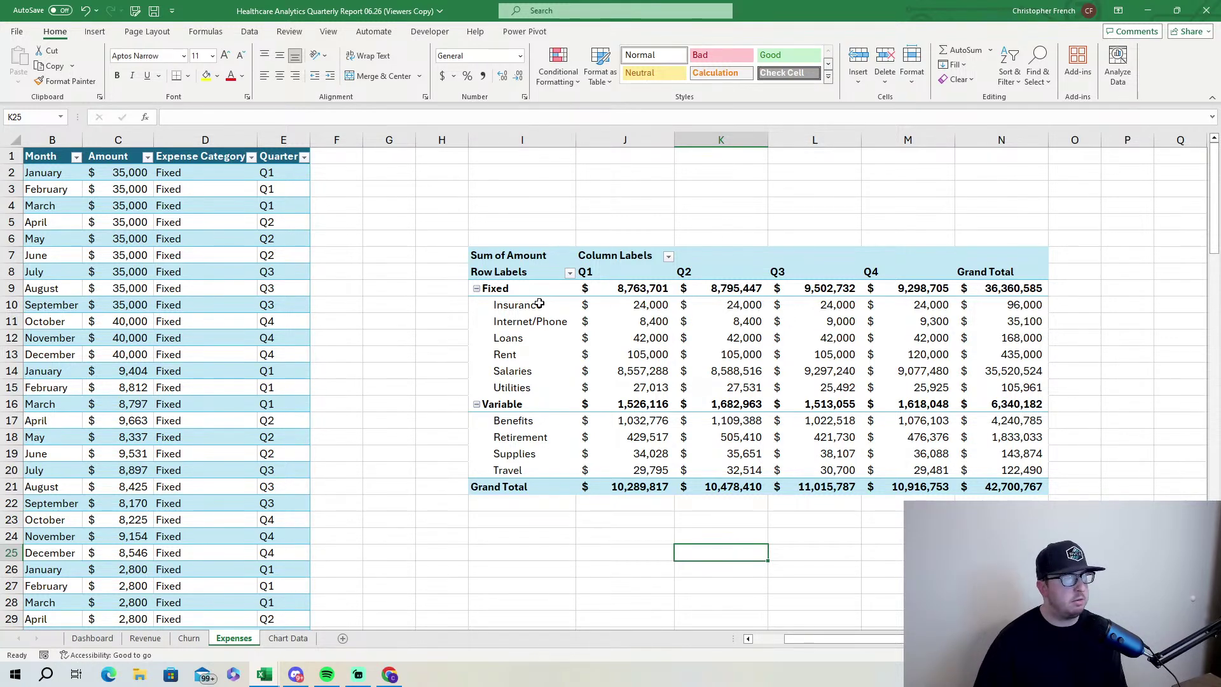
Review the quarterly PivotTables on the Churn, Revenue and Expenses sheets and the empty report layout on the Dashboard.
left_click(189, 638)
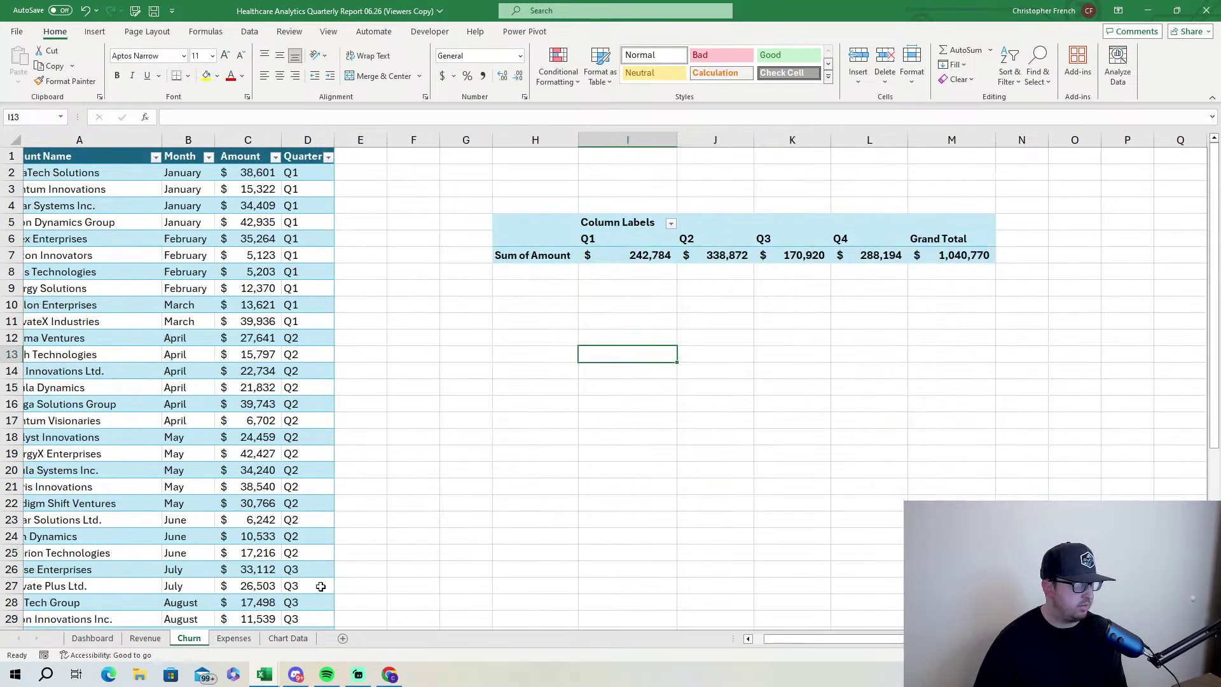
left_click(145, 638)
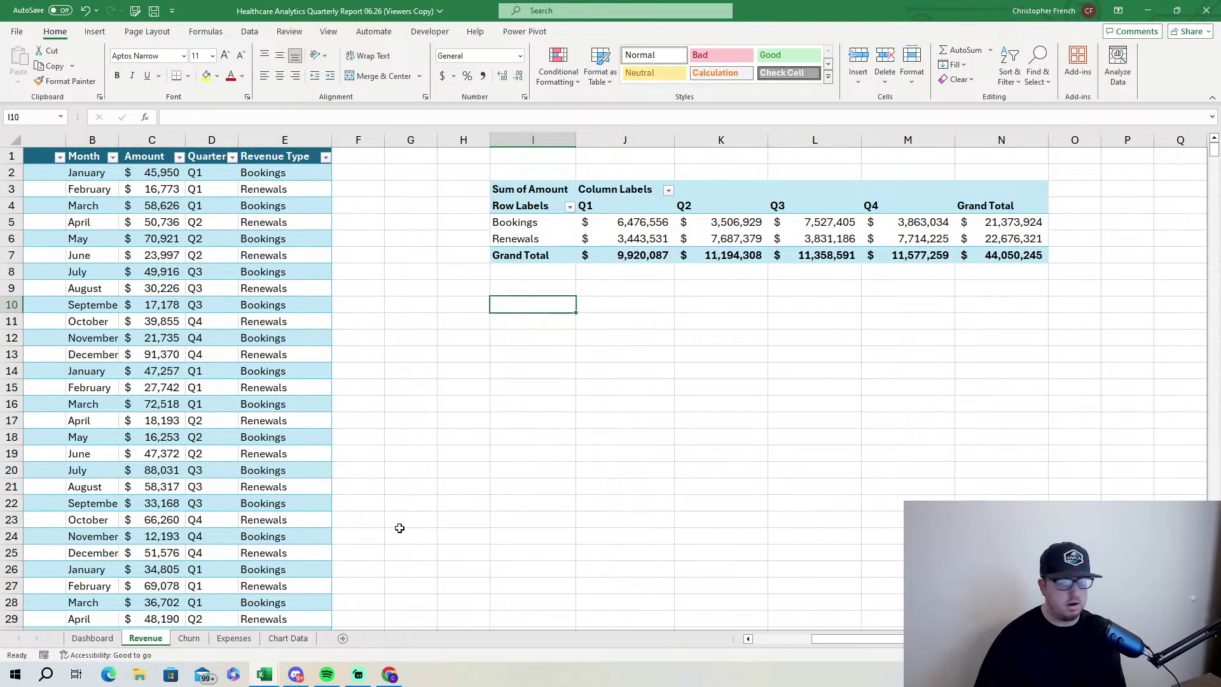
left_click(89, 638)
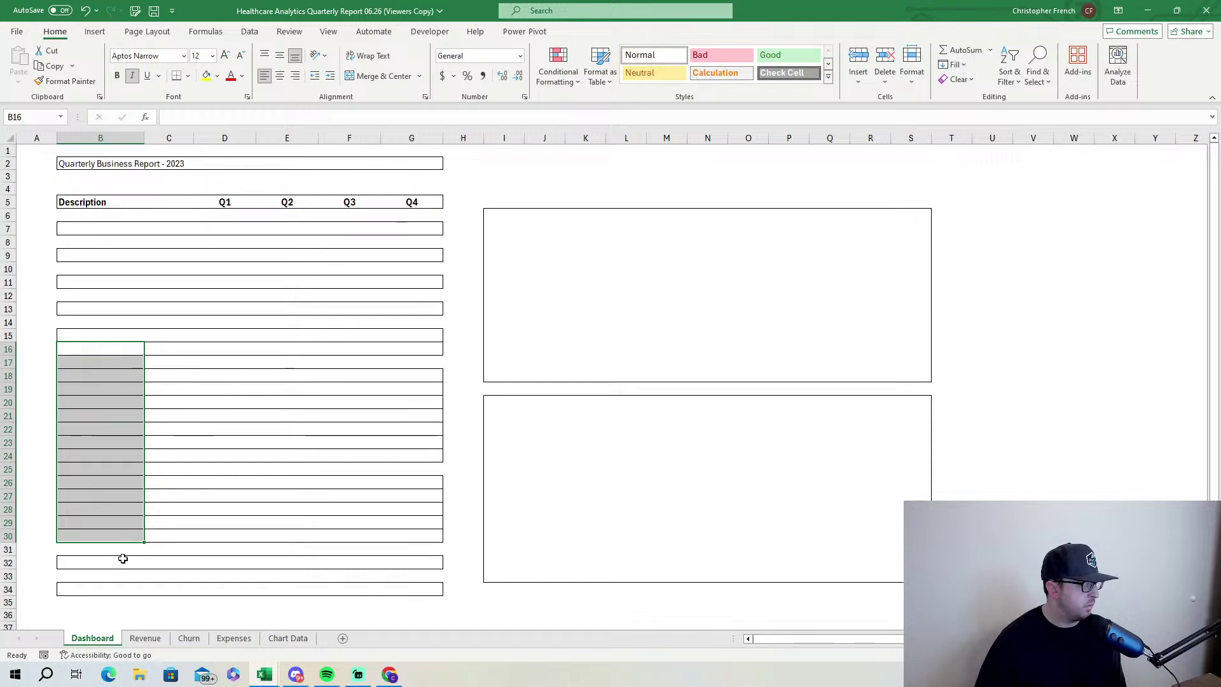
left_click(157, 519)
left_click(148, 640)
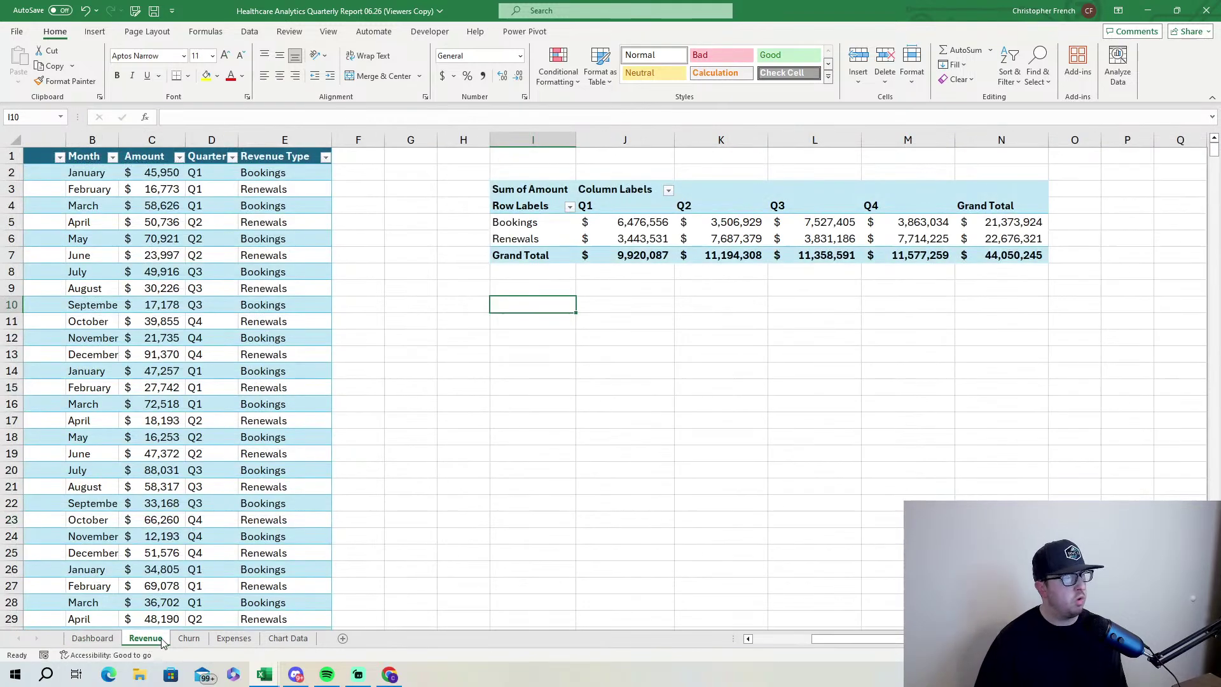
left_click(197, 641)
left_click(231, 640)
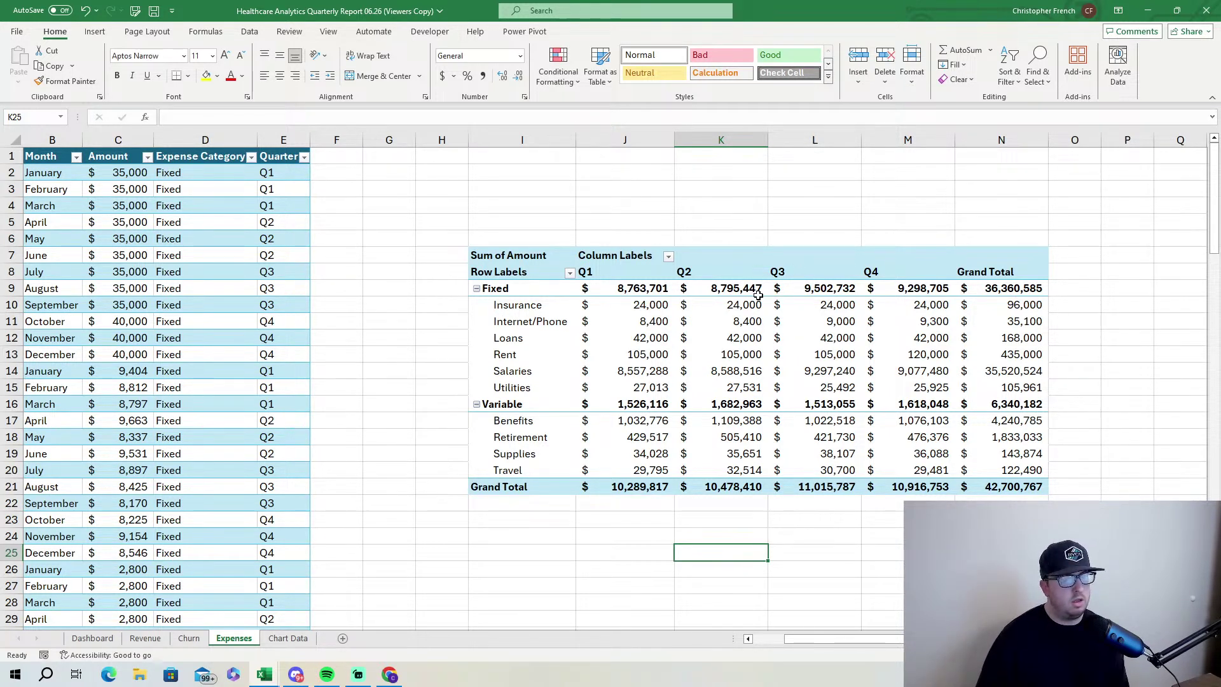
mouse_move(733, 303)
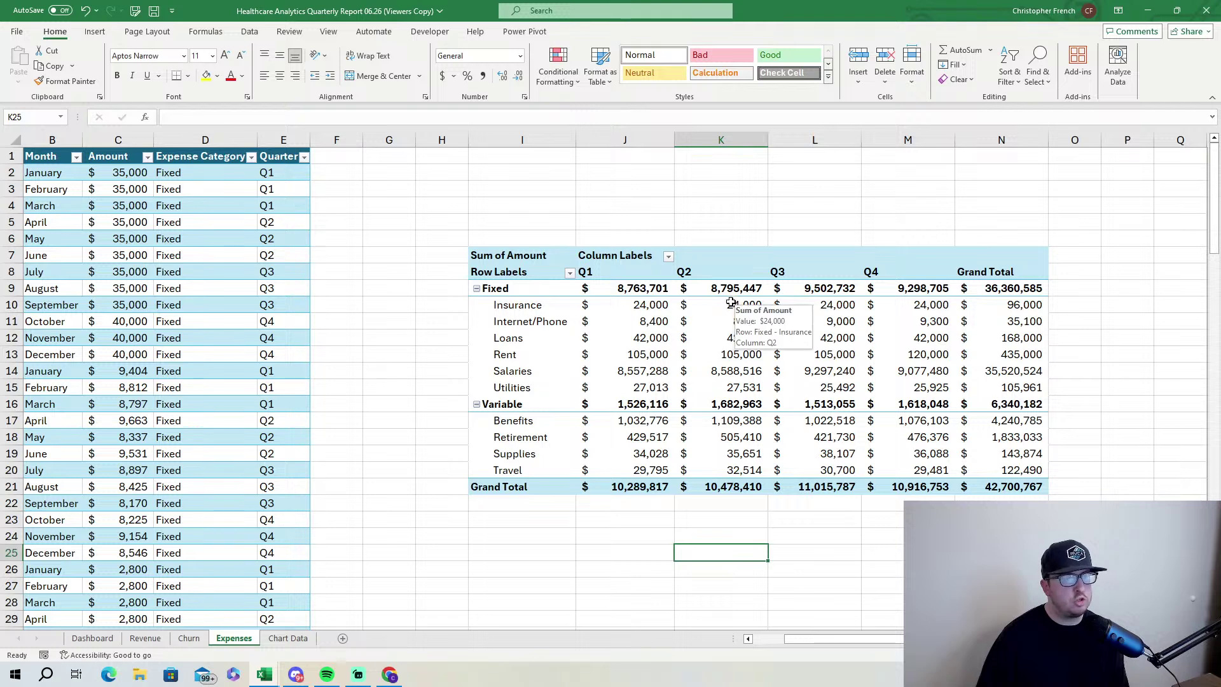
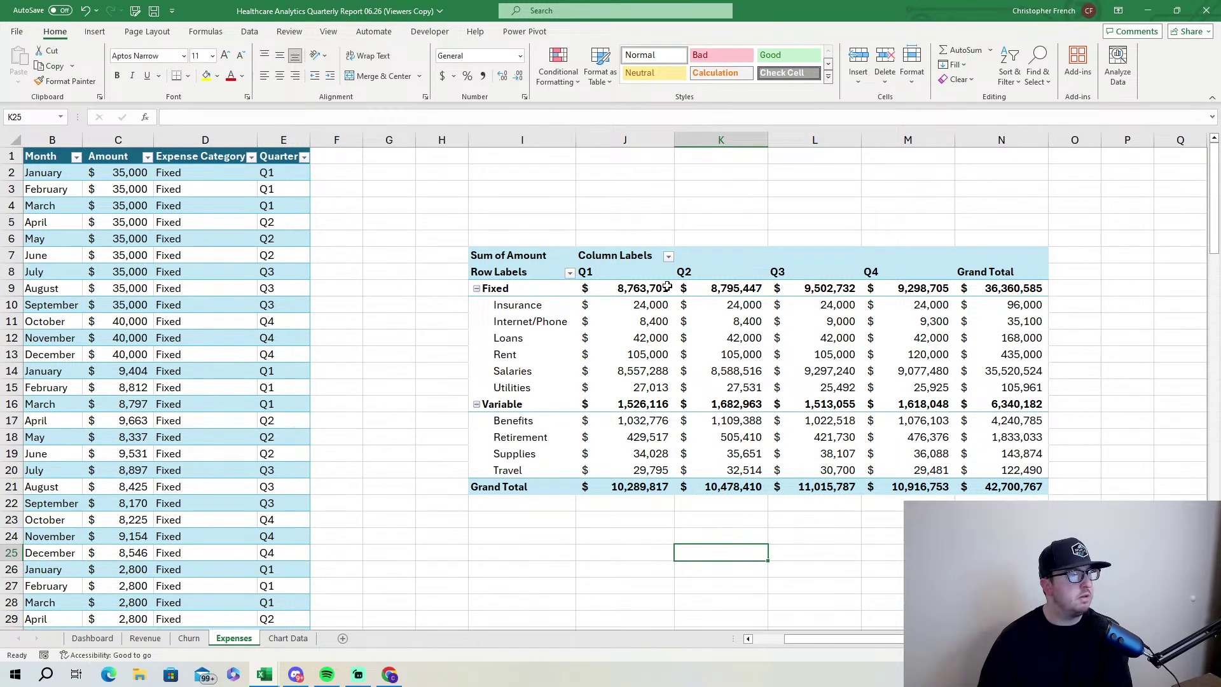
Sort the Expense Category rows of the Expenses PivotTable in ascending order by Sum of Amount.
left_click(569, 275)
left_click(569, 275)
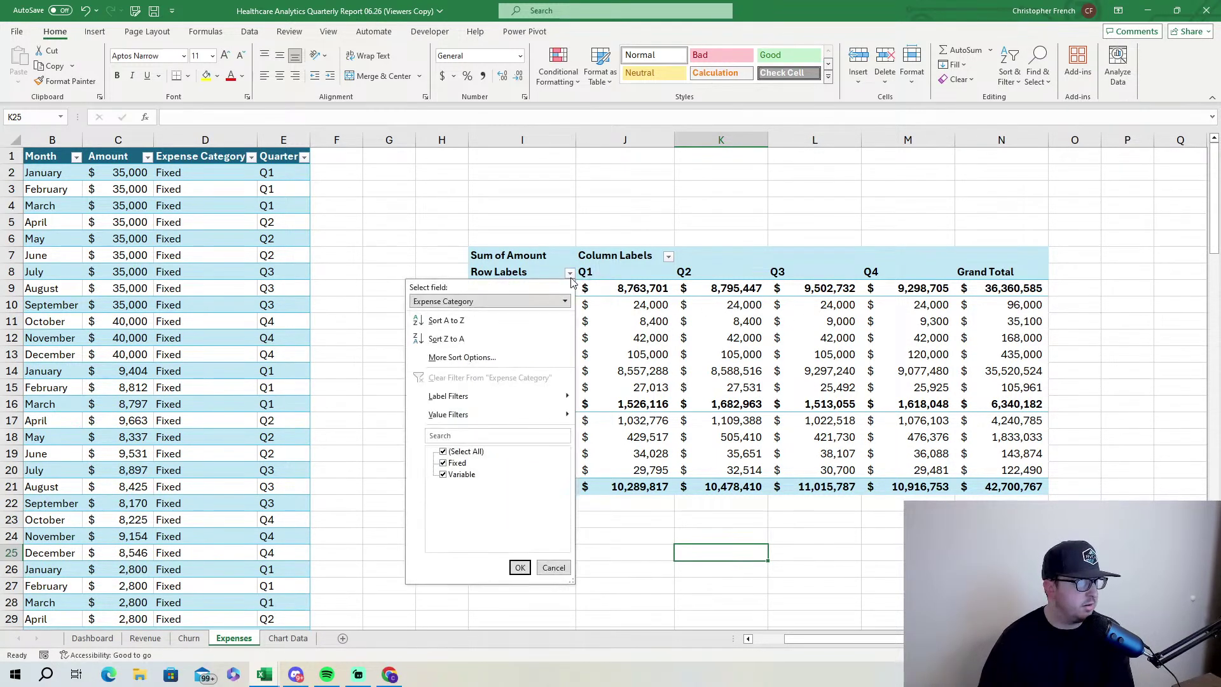
left_click(533, 357)
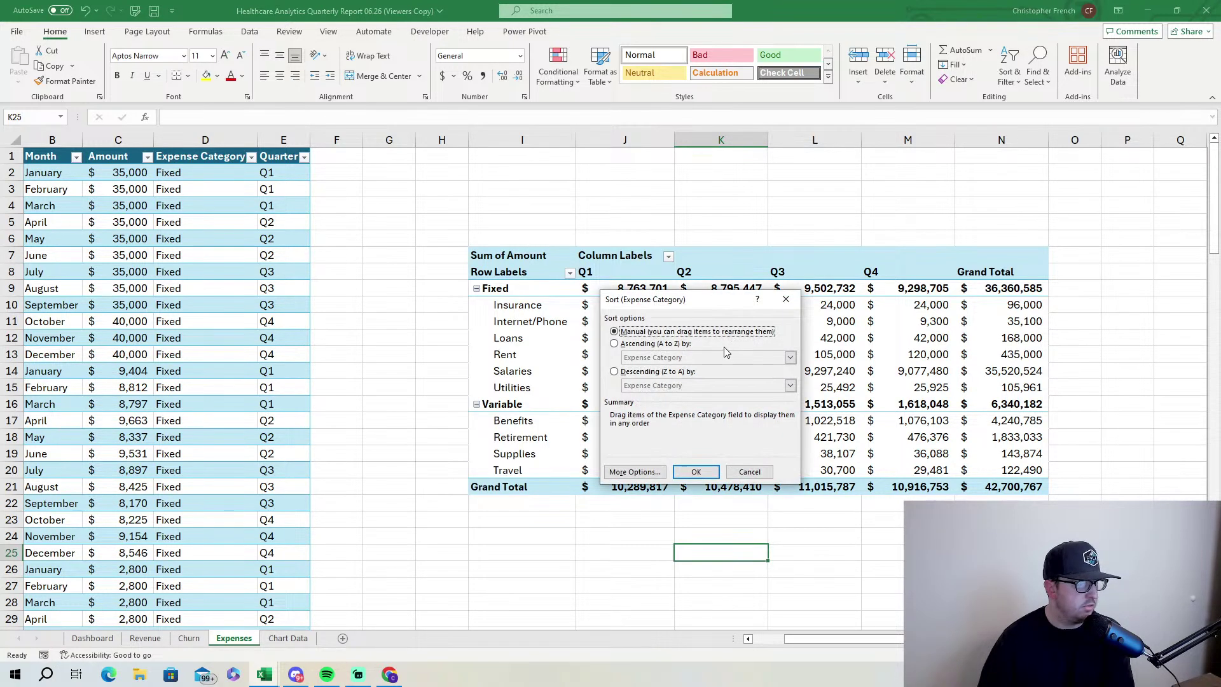
left_click(753, 322)
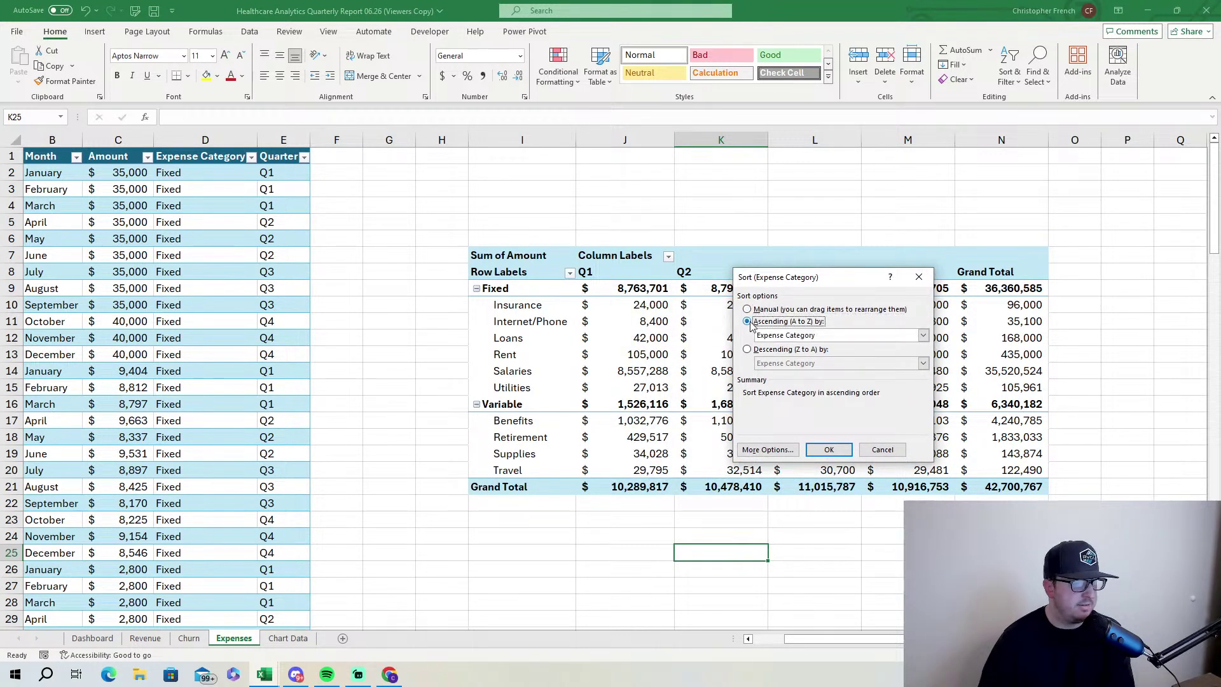
left_click(828, 336)
left_click(829, 354)
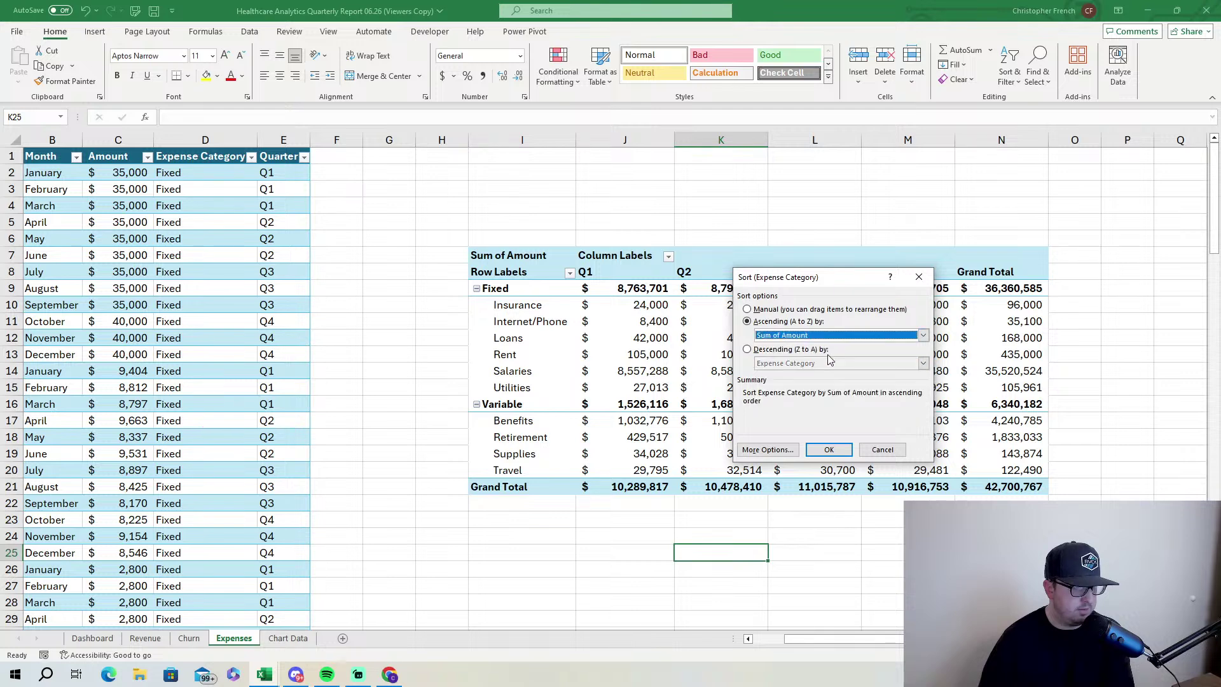
left_click(829, 450)
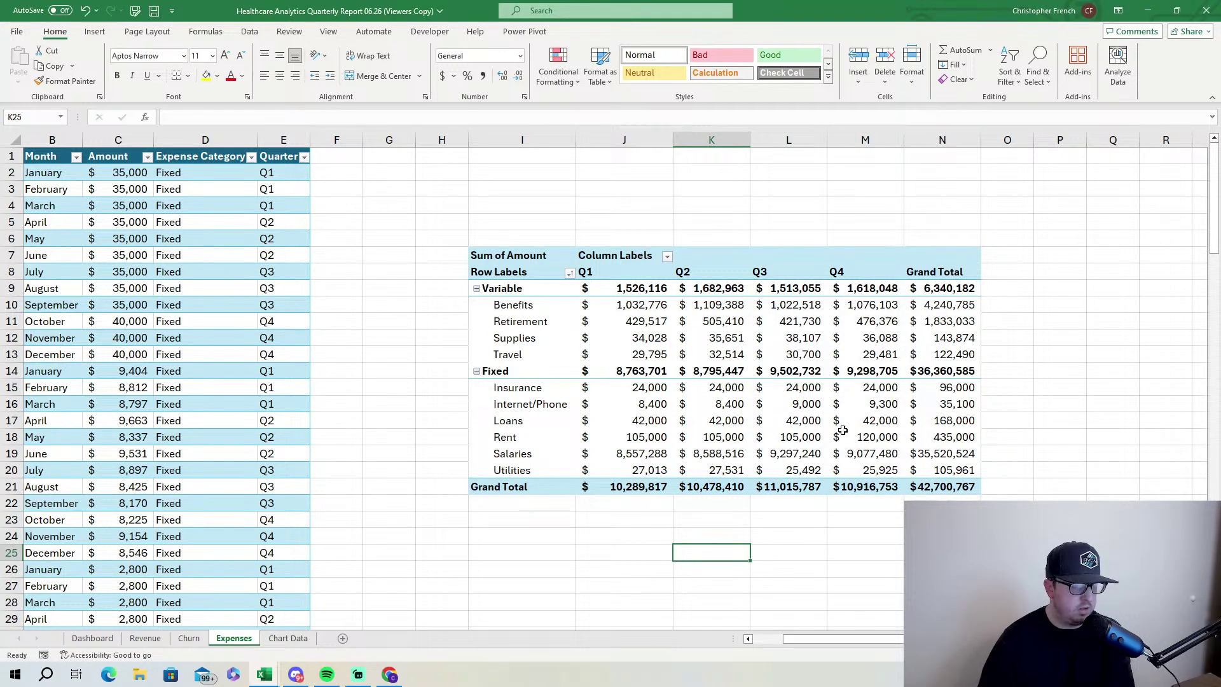
mouse_move(806, 339)
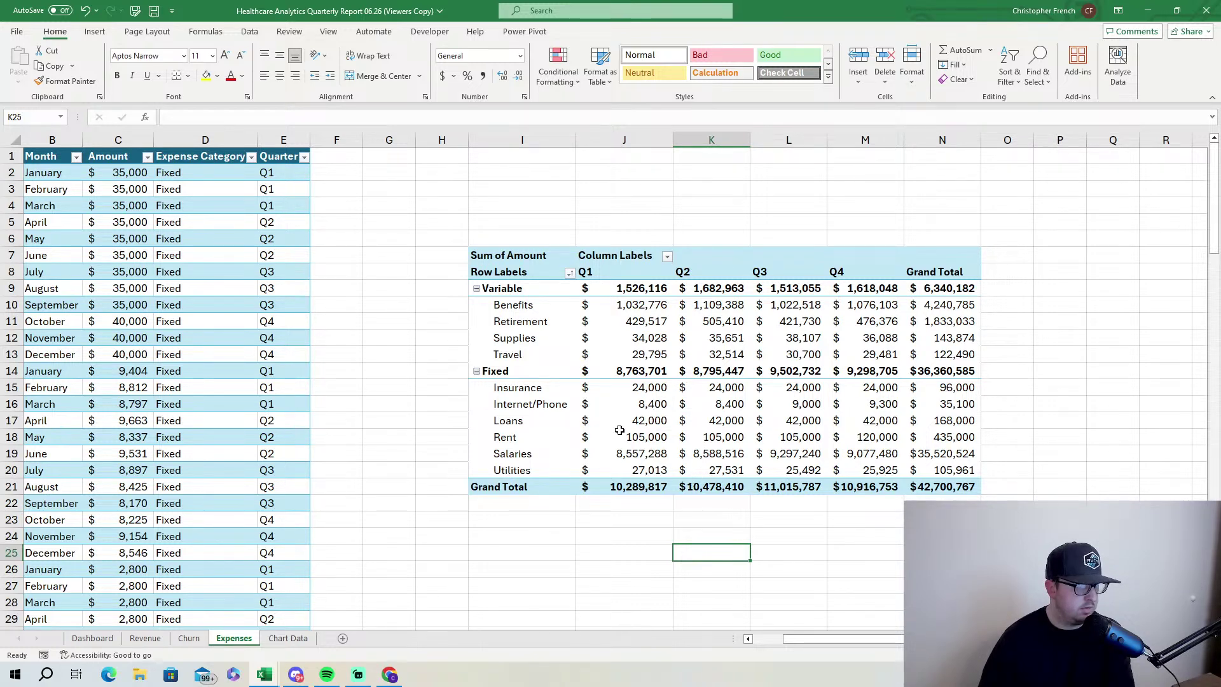
Change the Expense Category sort to descending order by Sum of Amount.
left_click(570, 274)
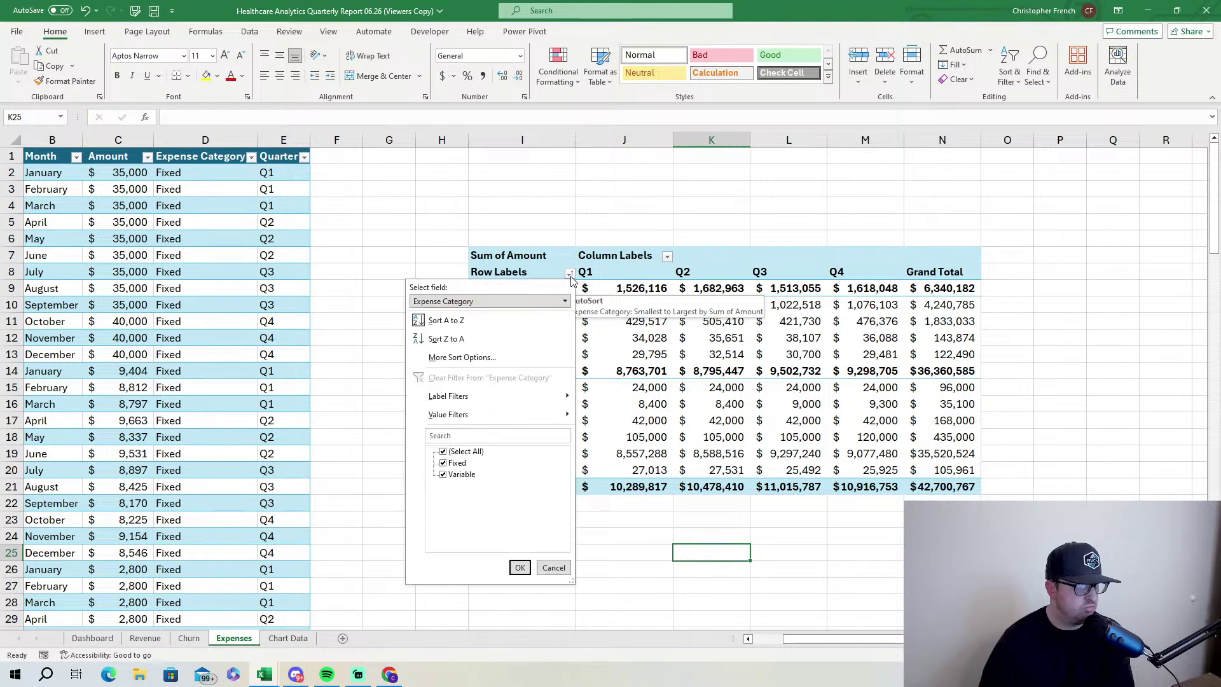
left_click(458, 354)
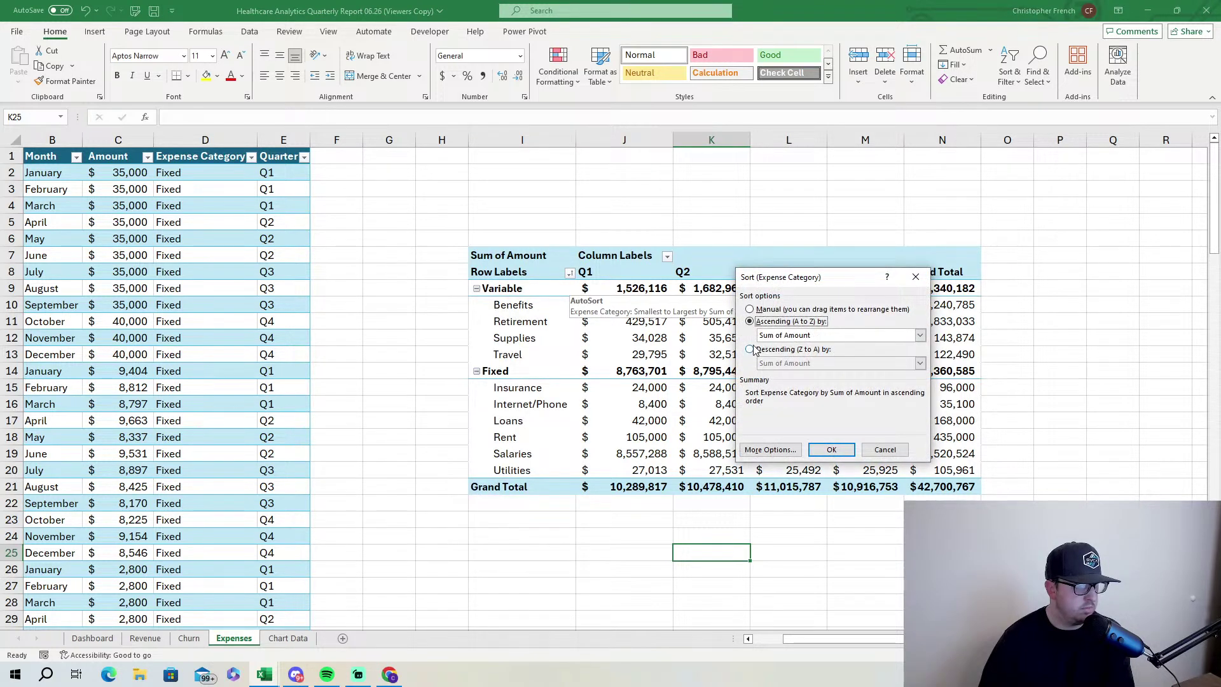
left_click(751, 349)
left_click(831, 449)
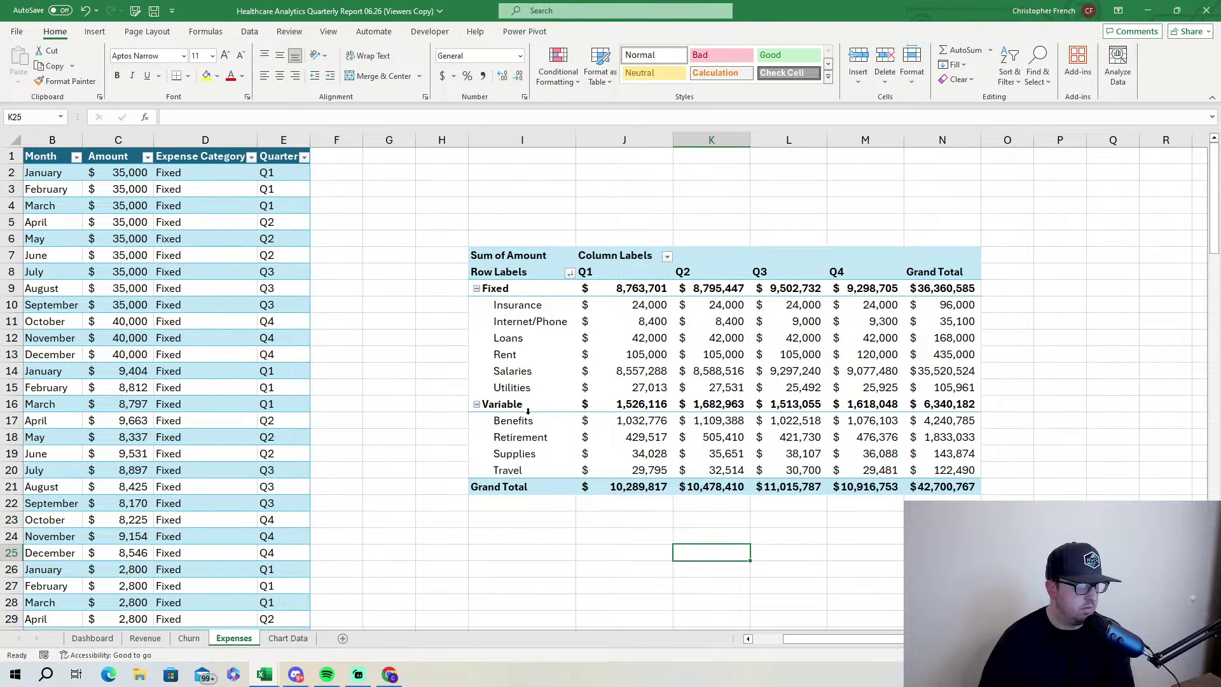
Recheck the Expense Category sort options, then sort the categories alphabetically from A to Z.
left_click(569, 273)
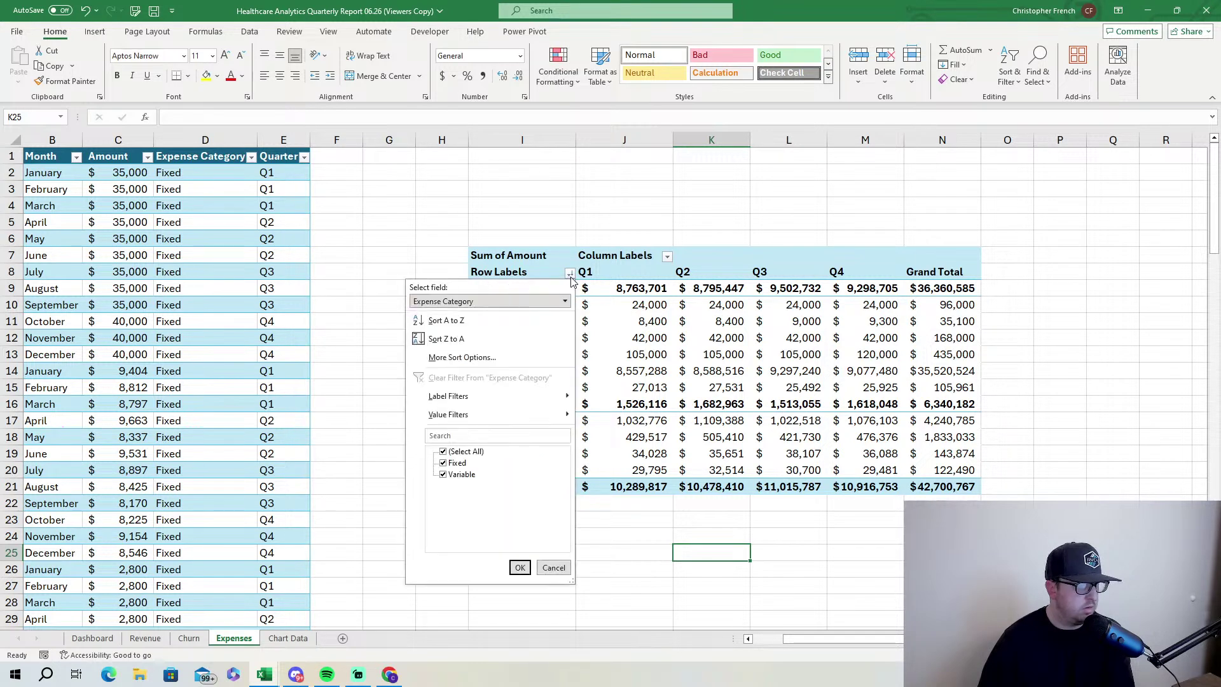
left_click(533, 360)
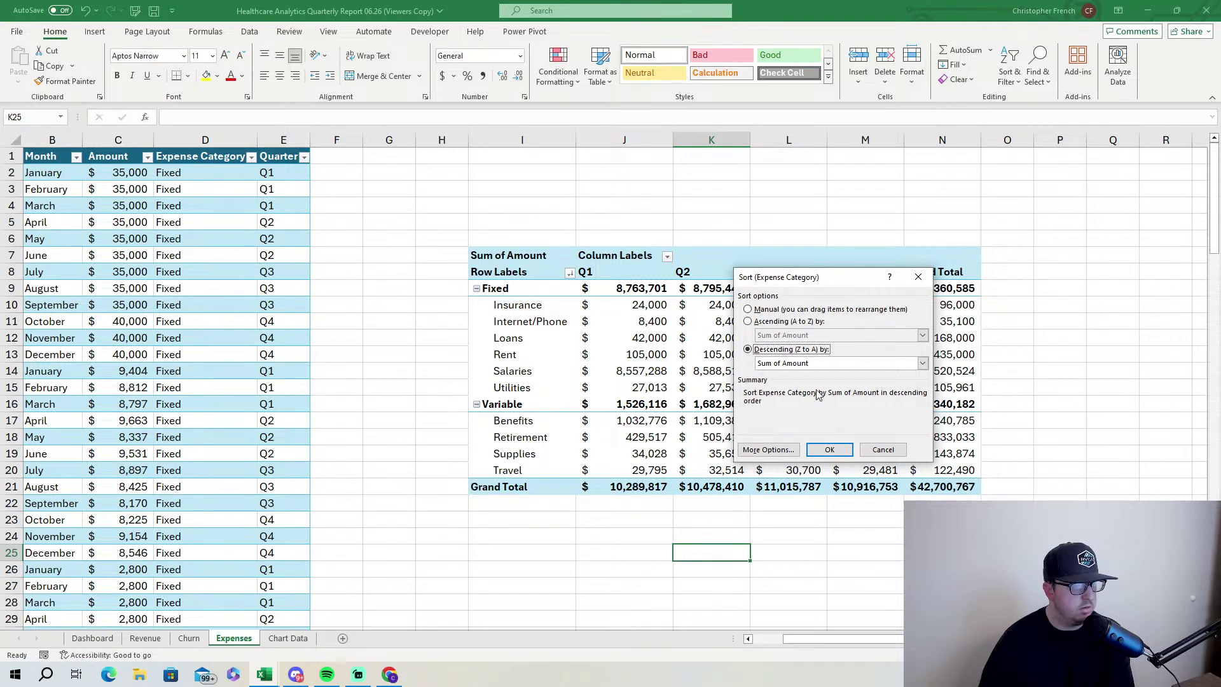
mouse_move(828, 277)
left_mouse_down()
mouse_move(641, 349)
mouse_move(569, 440)
mouse_move(815, 289)
left_mouse_up()
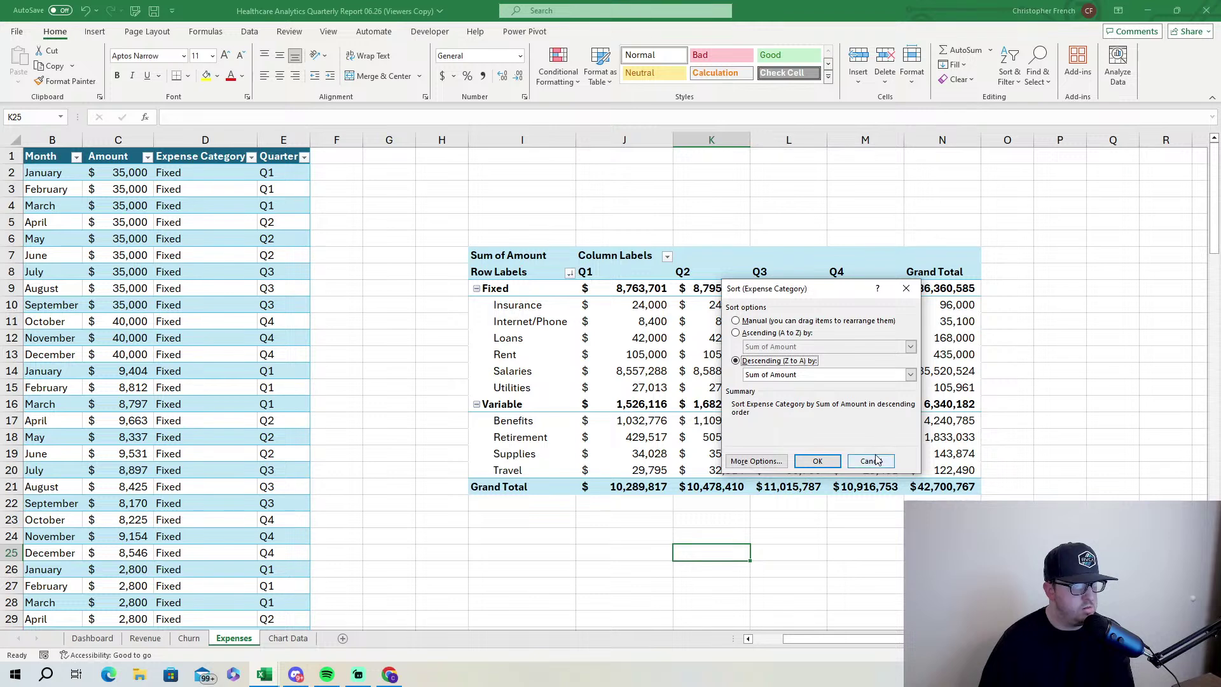
left_click(855, 462)
left_click(570, 274)
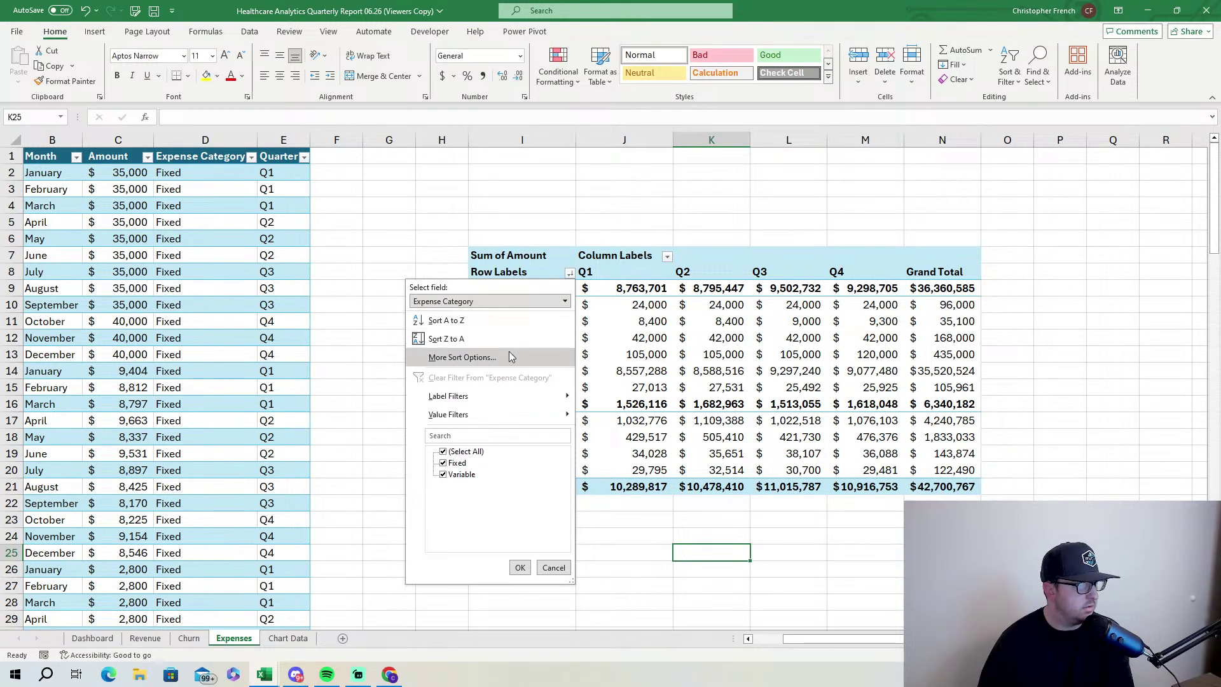
left_click(498, 324)
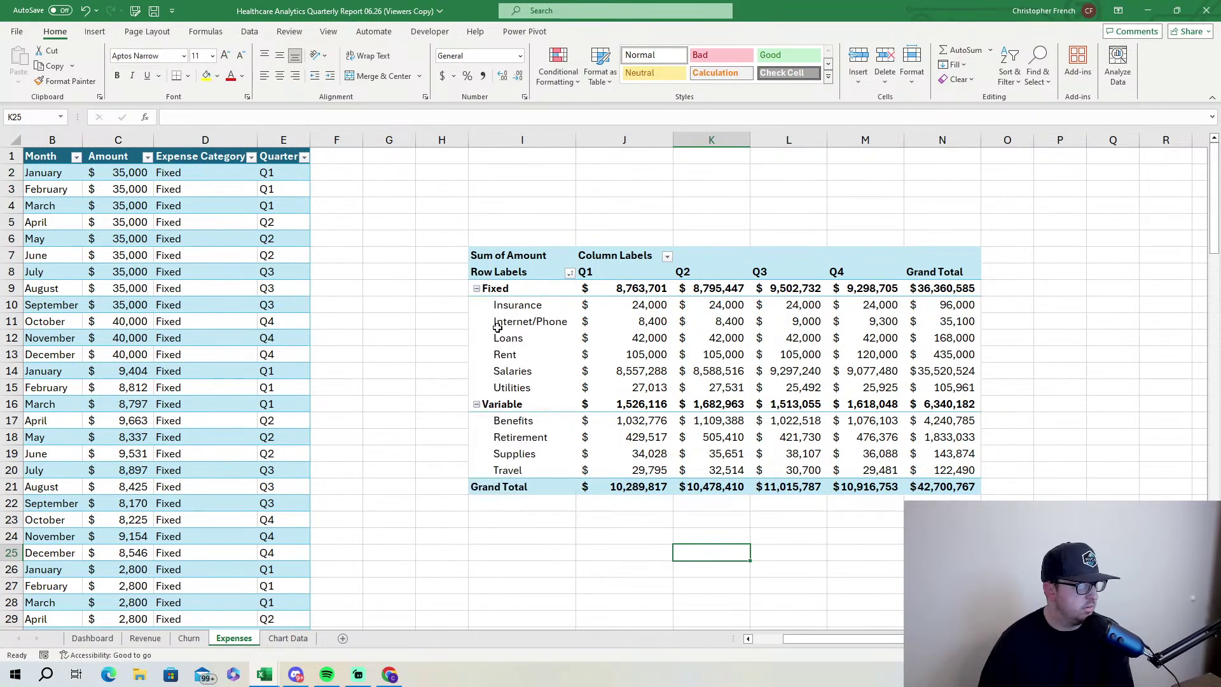
Sort the Expense Category rows of the Expenses PivotTable by Sum of Amount in descending order.
left_click(569, 273)
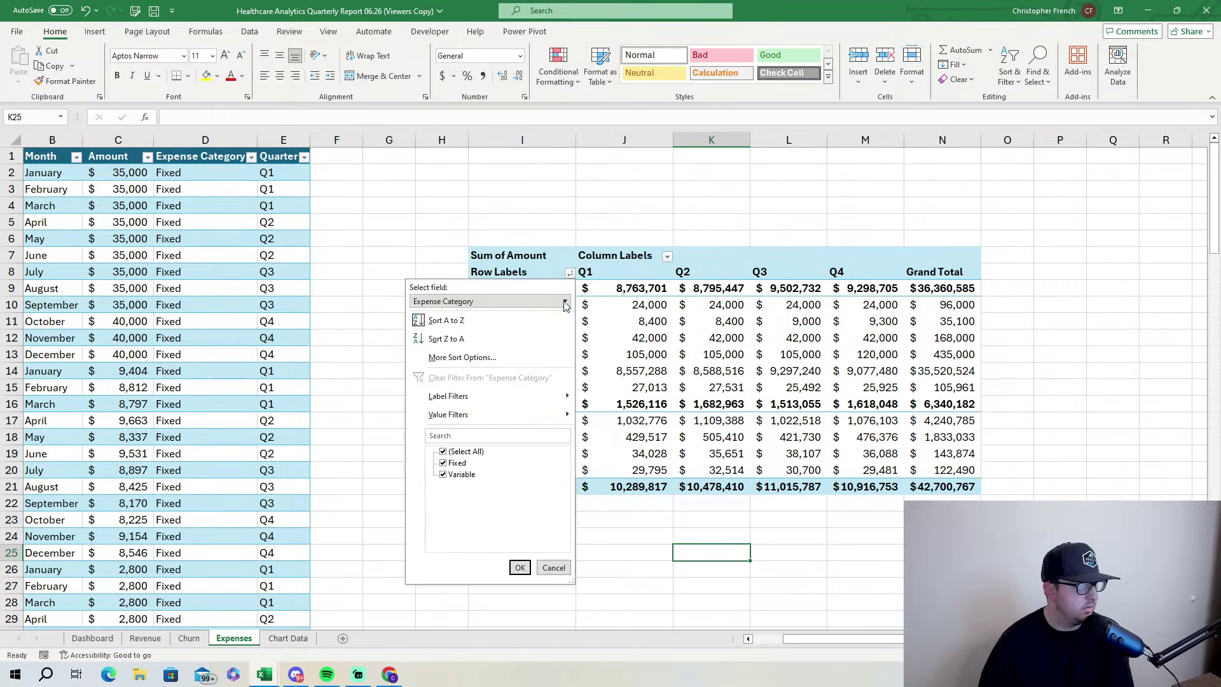
left_click(534, 358)
left_click(746, 360)
left_click(750, 335)
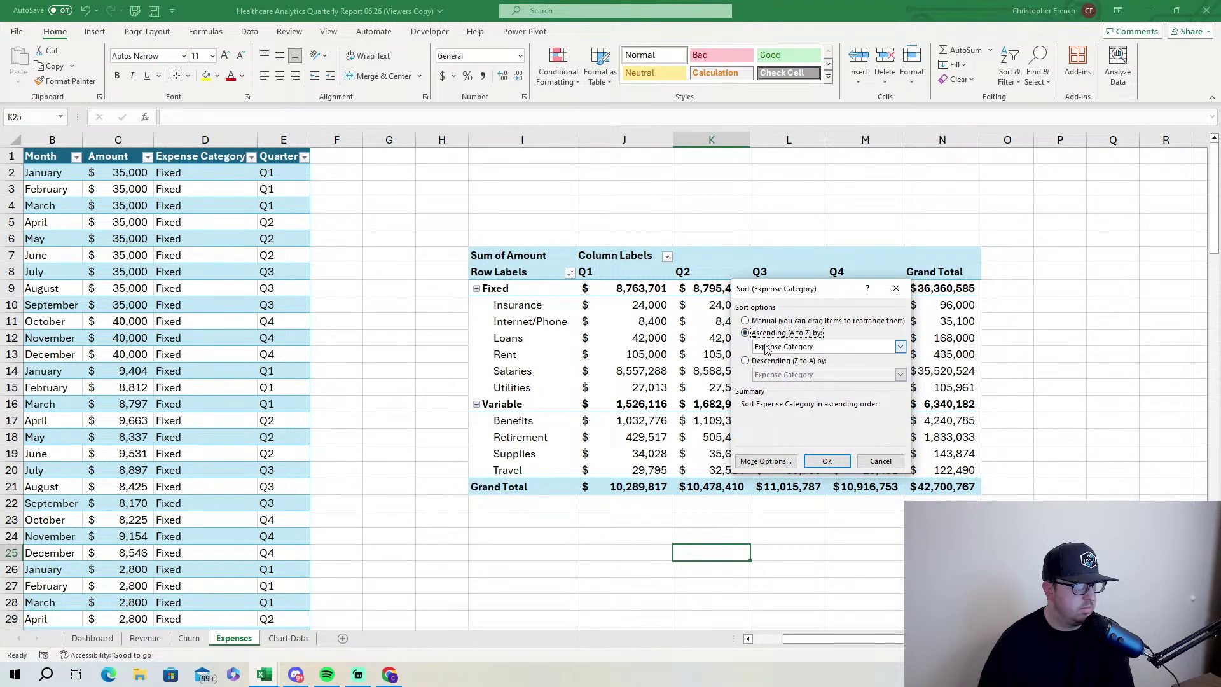
left_click(767, 348)
left_click(767, 349)
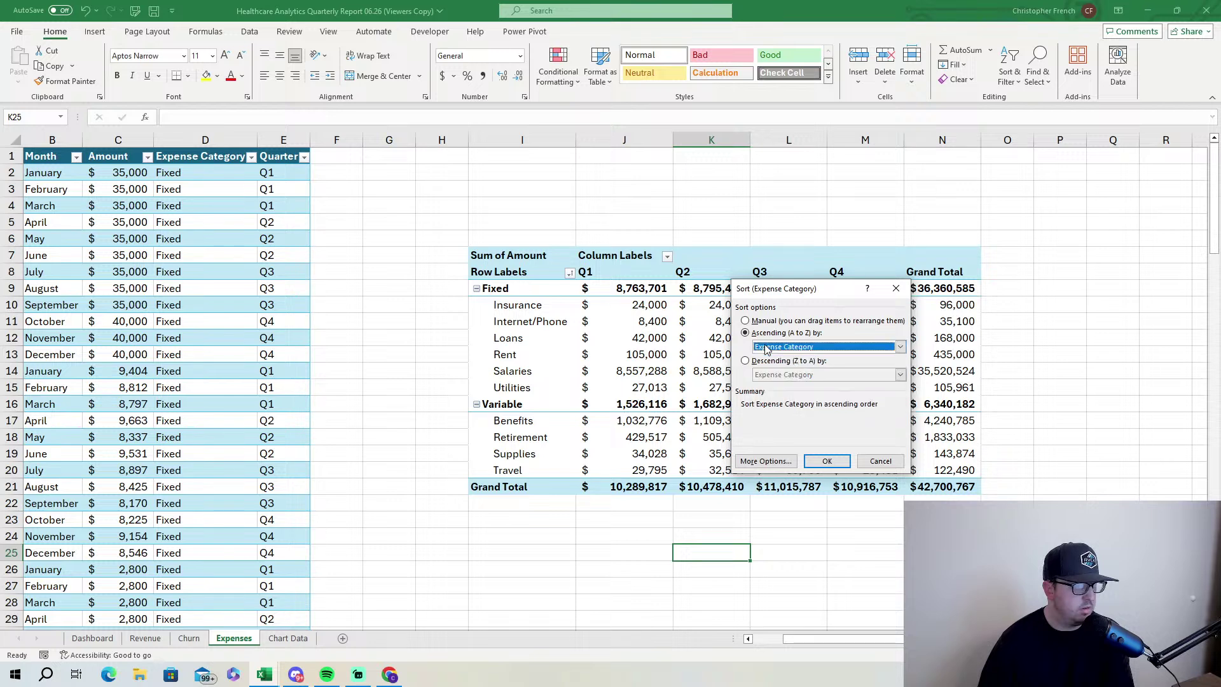
left_click(746, 360)
left_click(826, 375)
left_click(782, 394)
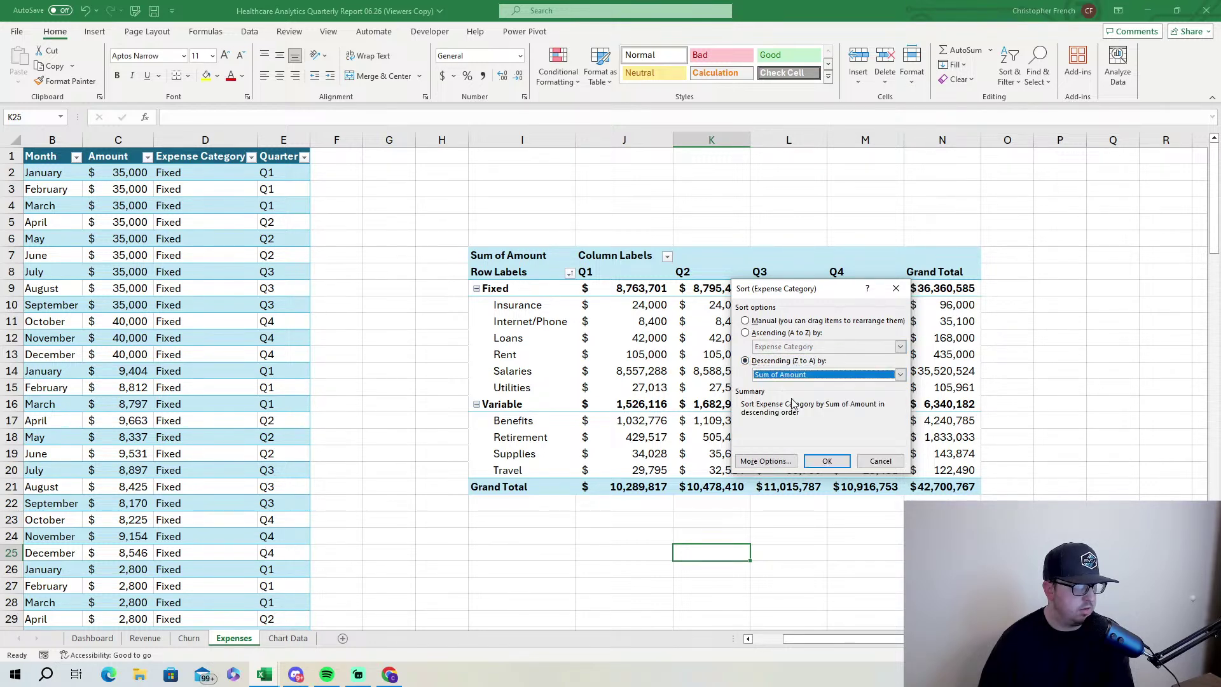
left_click(826, 461)
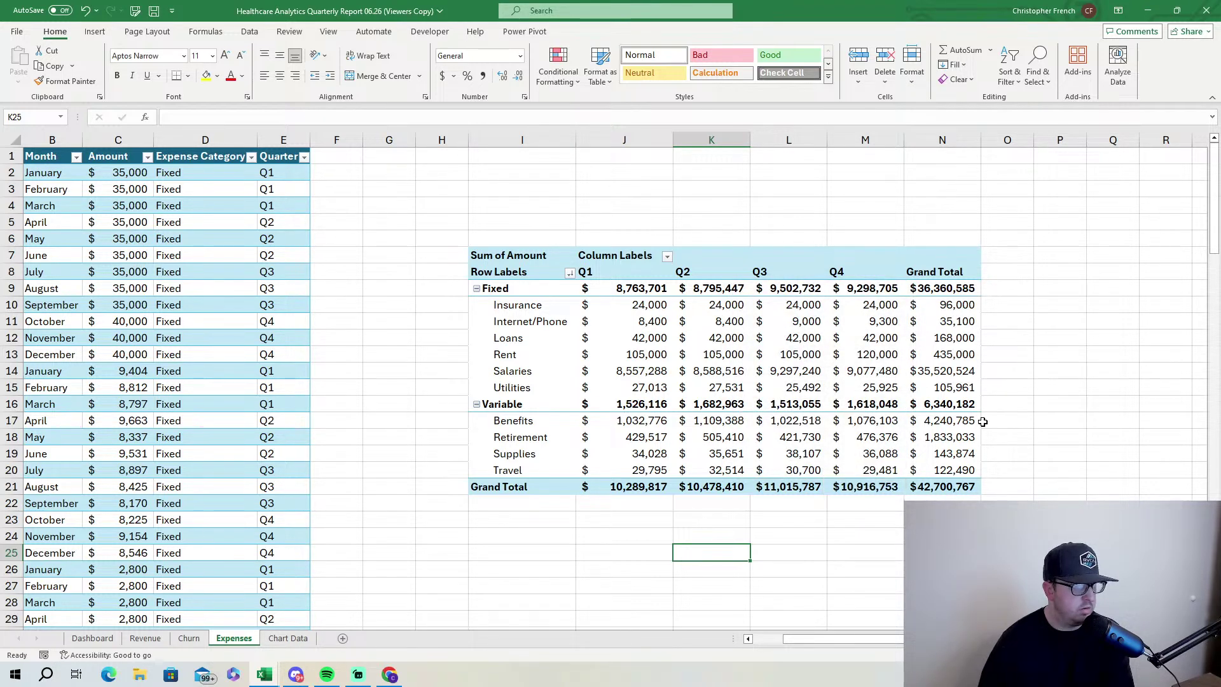
Review the Expense Category sort of the Expenses PivotTable and reapply descending order by Sum of Amount.
mouse_move(954, 320)
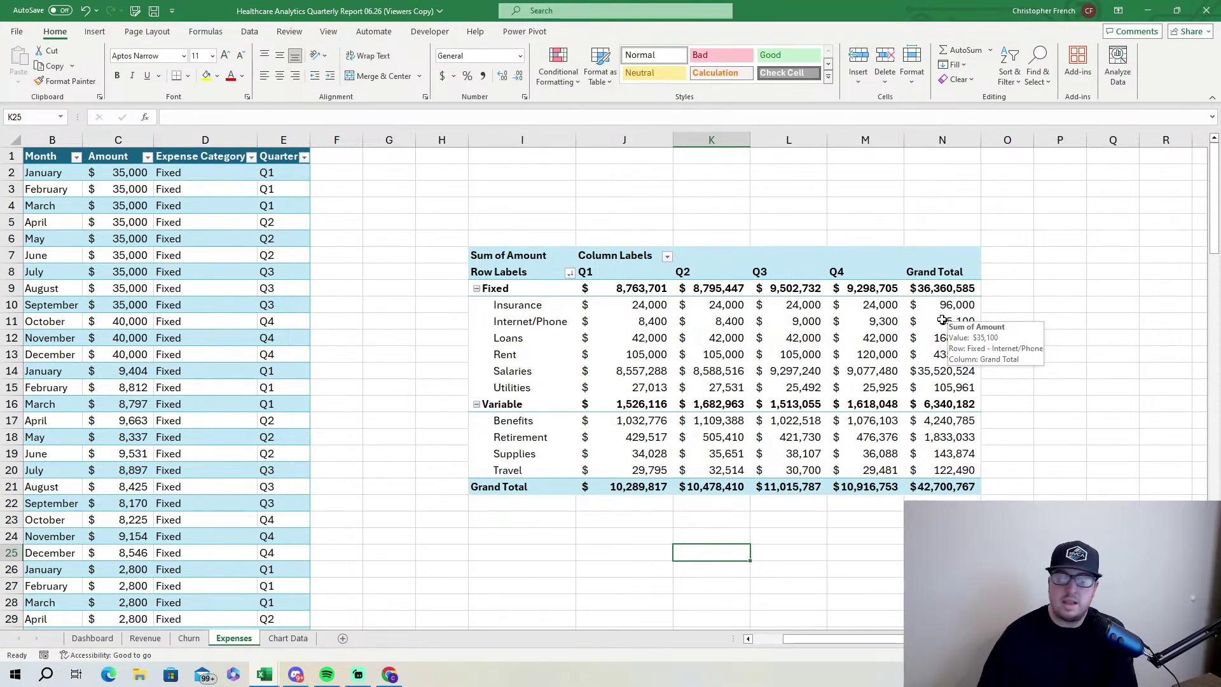
mouse_move(781, 378)
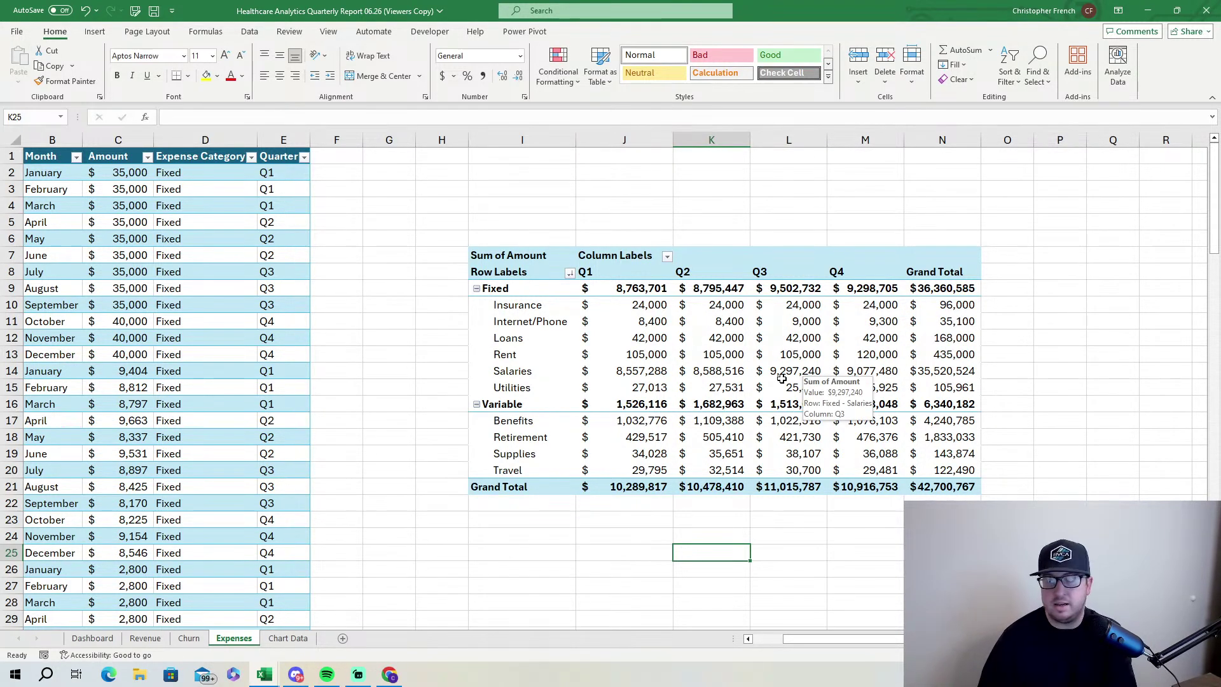
mouse_move(709, 368)
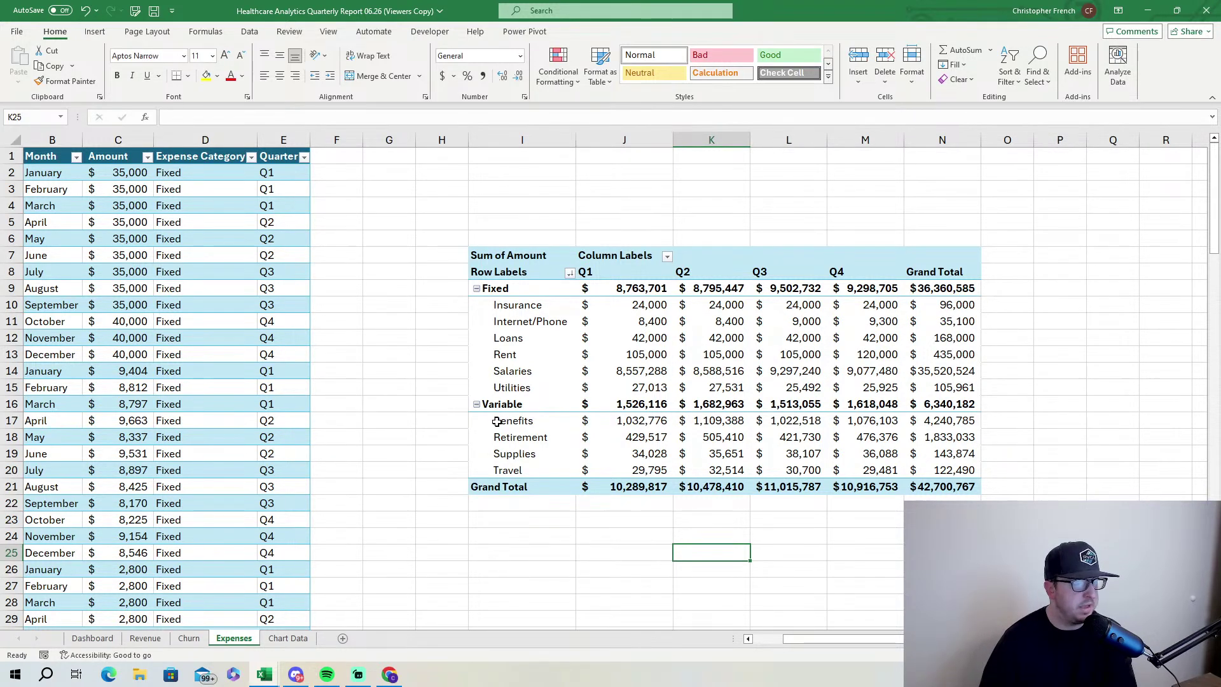
left_click(597, 362)
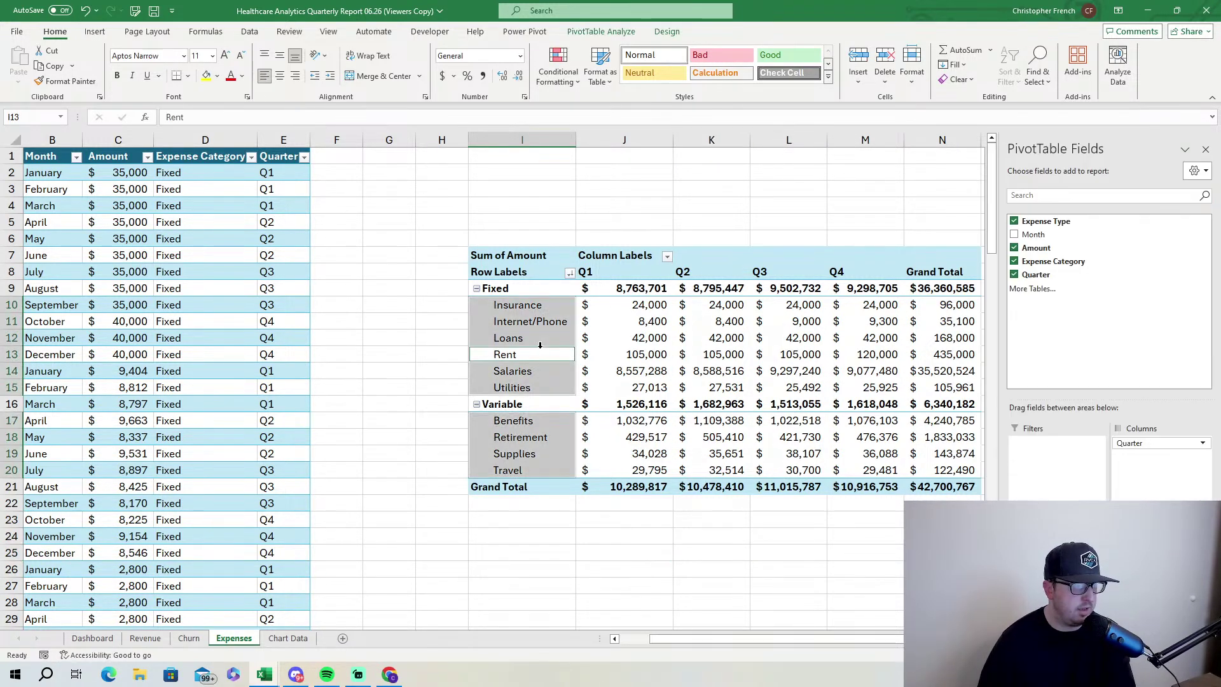
left_click(540, 323)
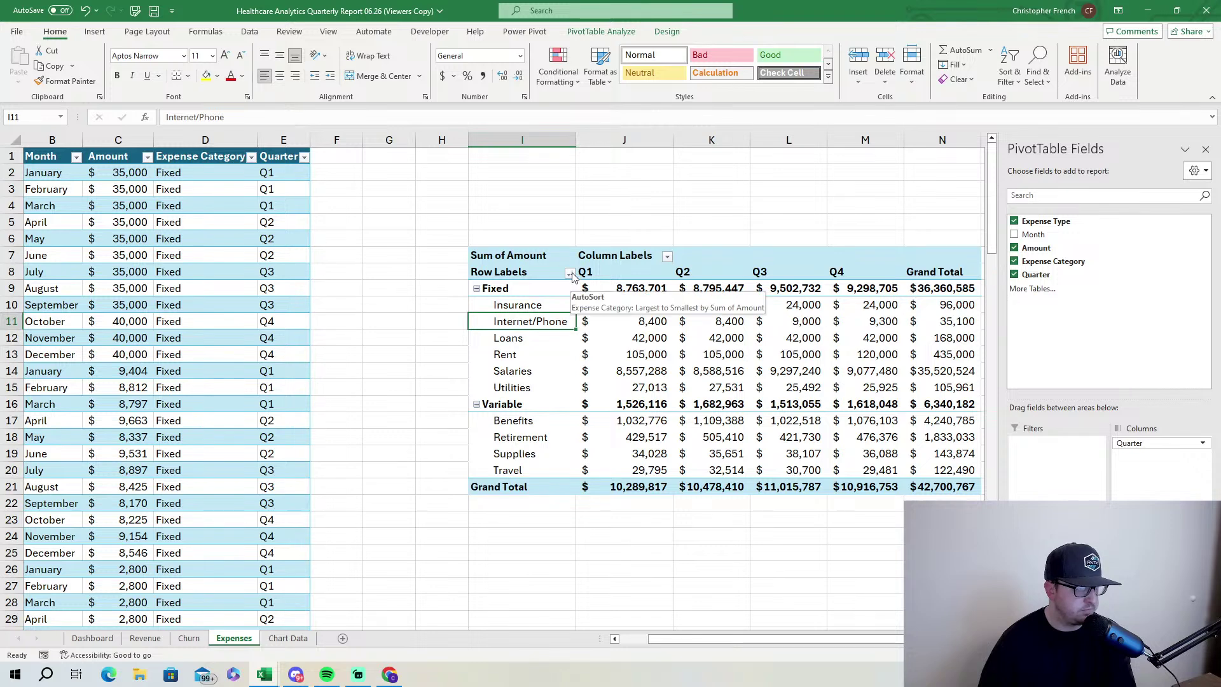
left_click(570, 274)
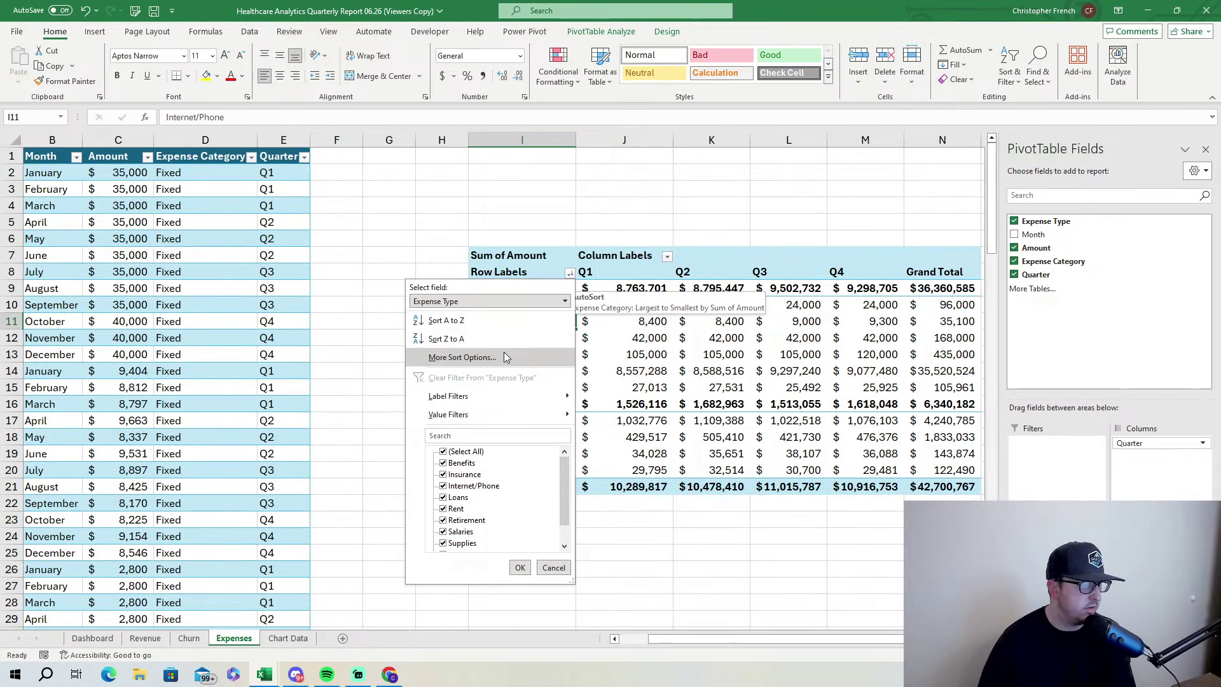
left_click(530, 302)
left_click(496, 323)
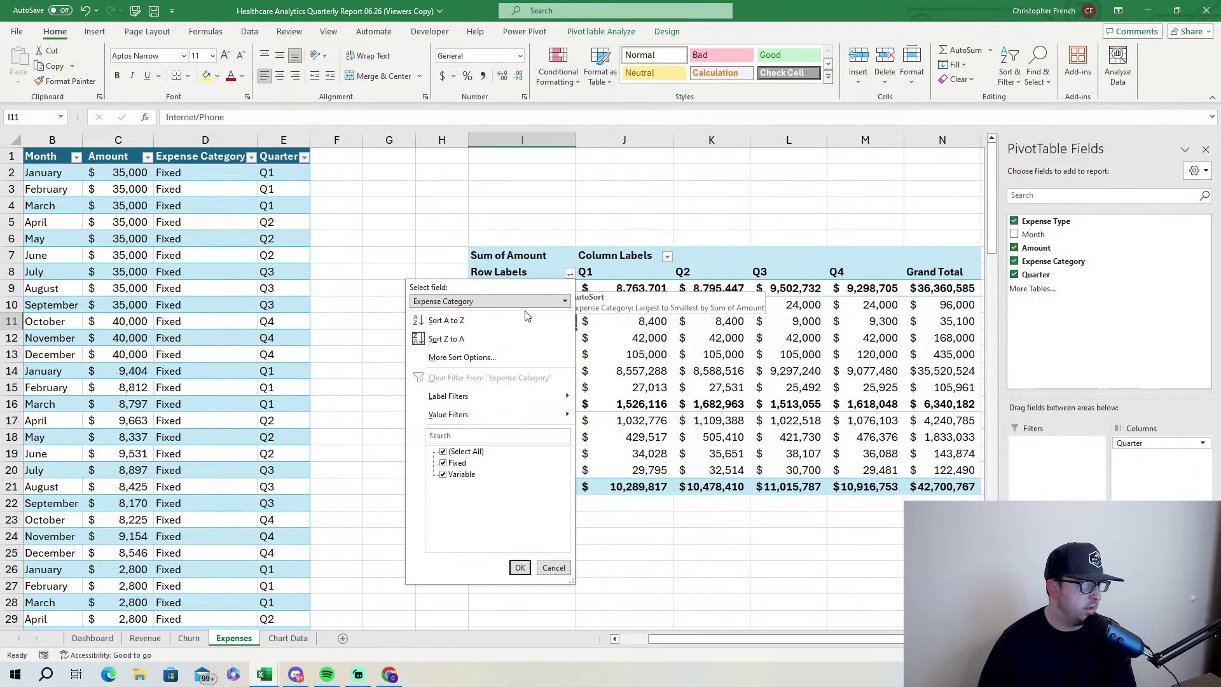
left_click(513, 359)
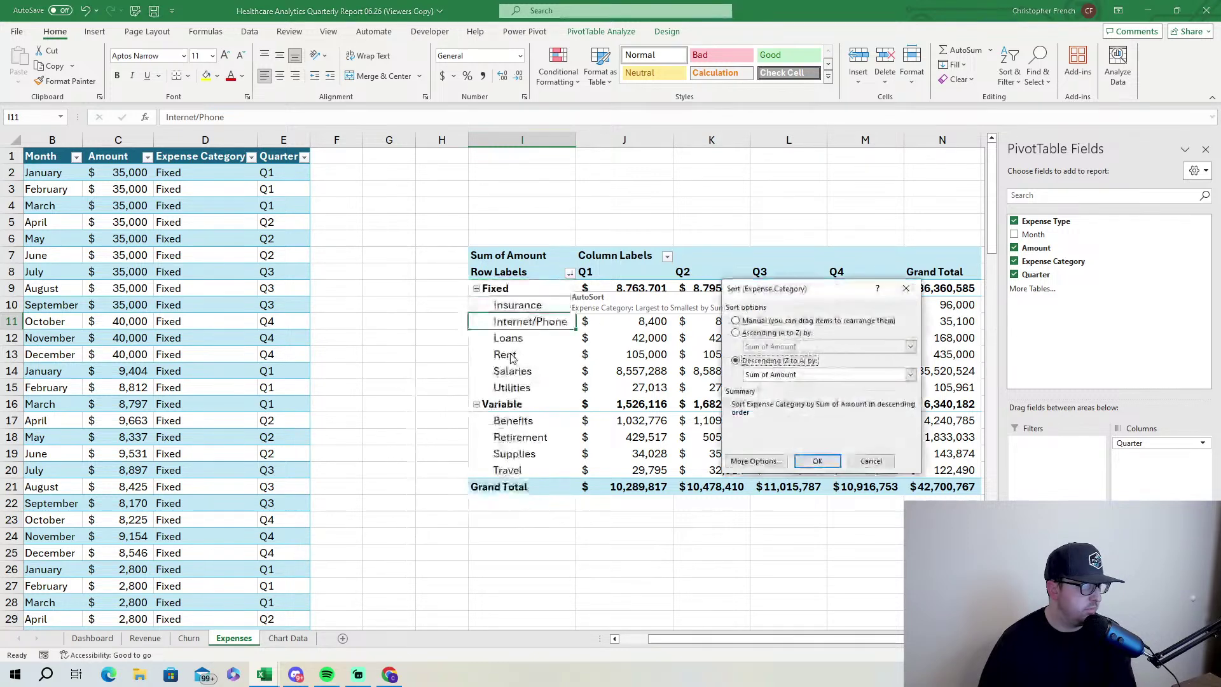
left_click(818, 461)
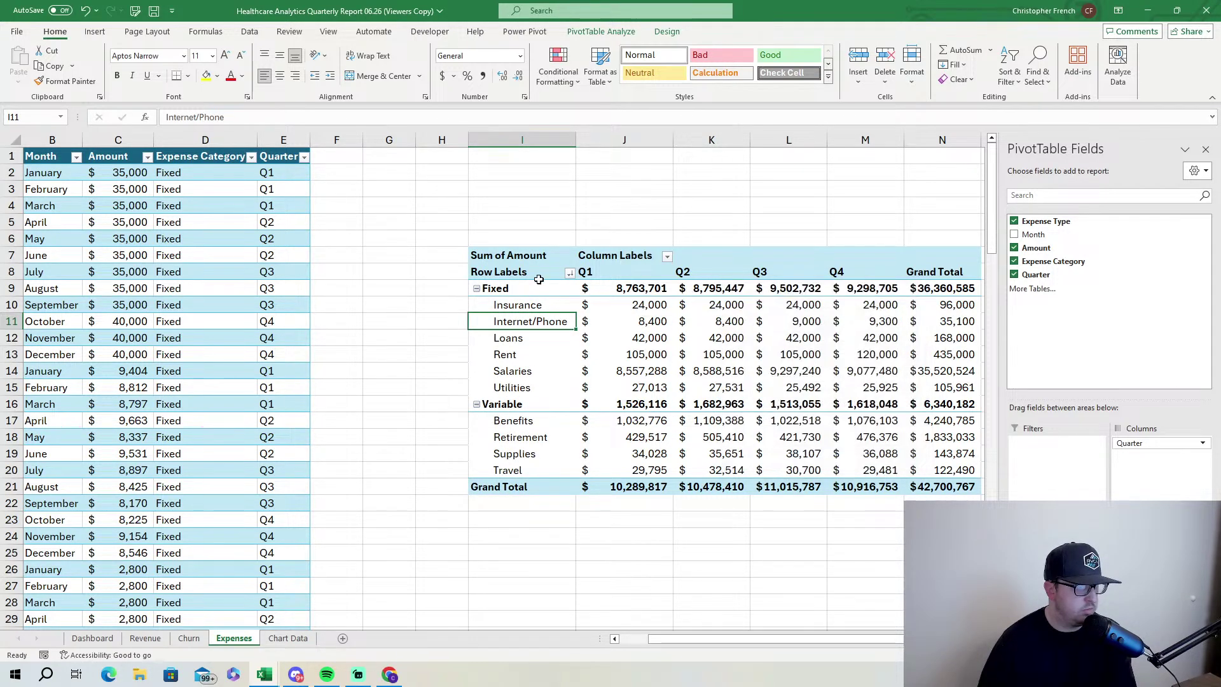
Sort the Expense Category rows of the Expenses PivotTable in ascending order by Expense Category.
left_click(569, 273)
left_click(518, 357)
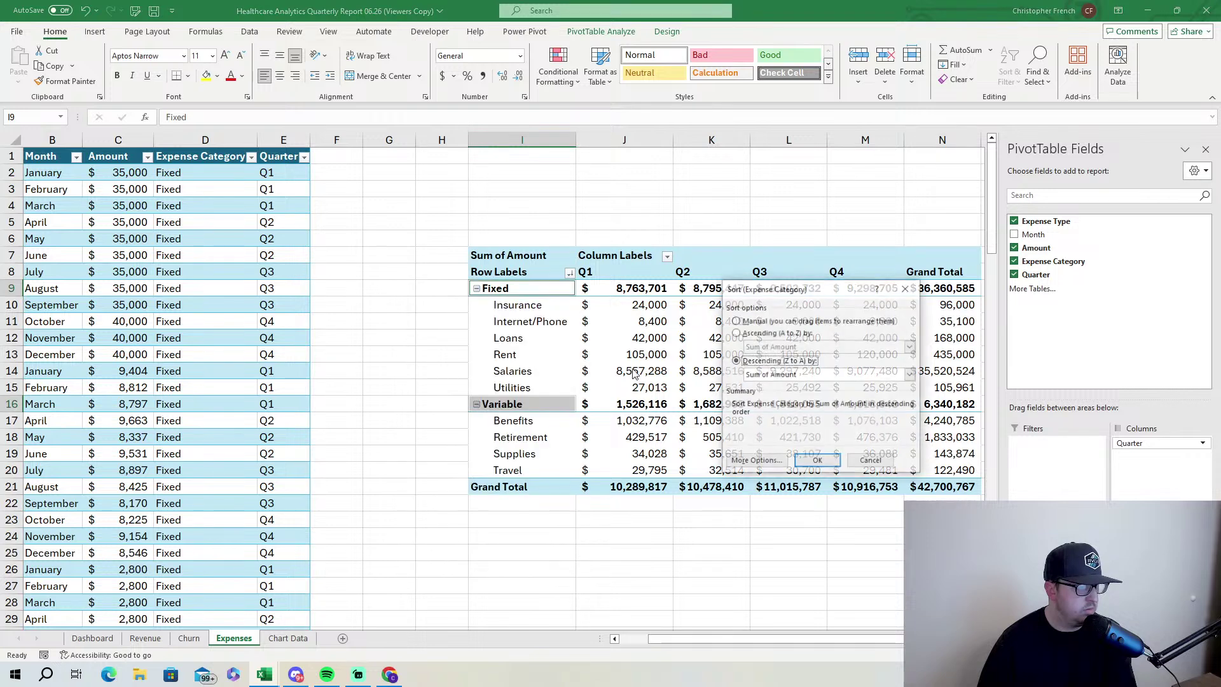
left_click(736, 334)
left_click(827, 347)
left_click(775, 375)
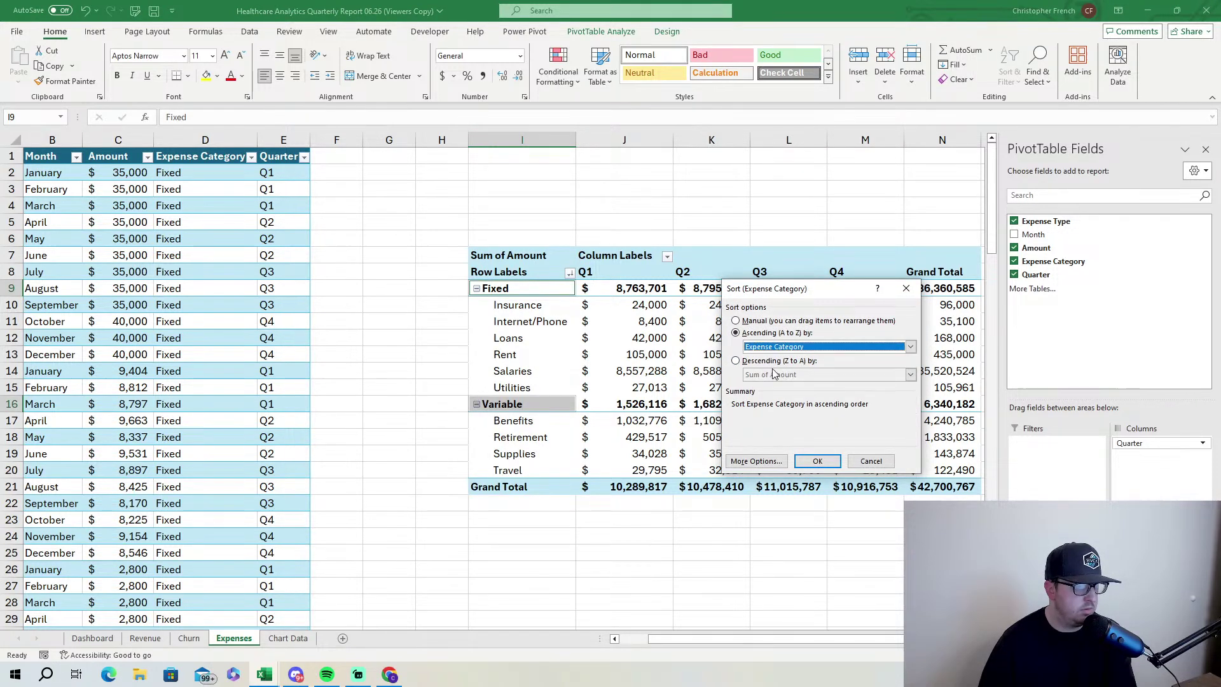
left_click(817, 461)
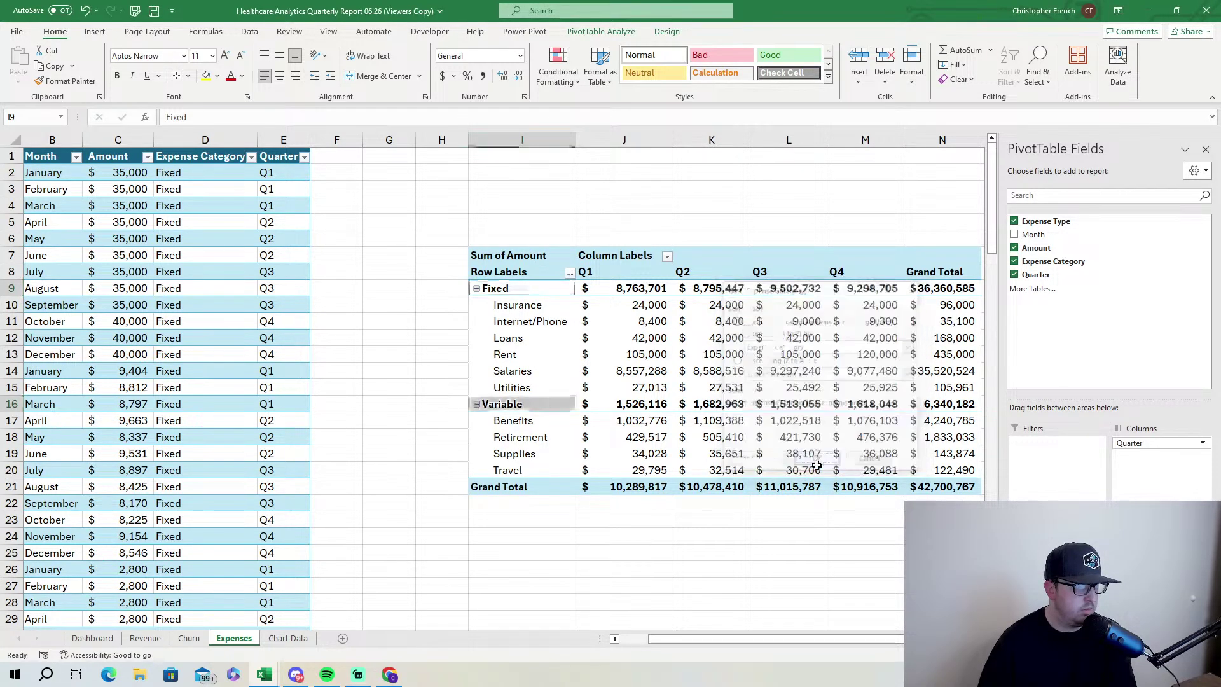
left_click(570, 274)
left_click(667, 261)
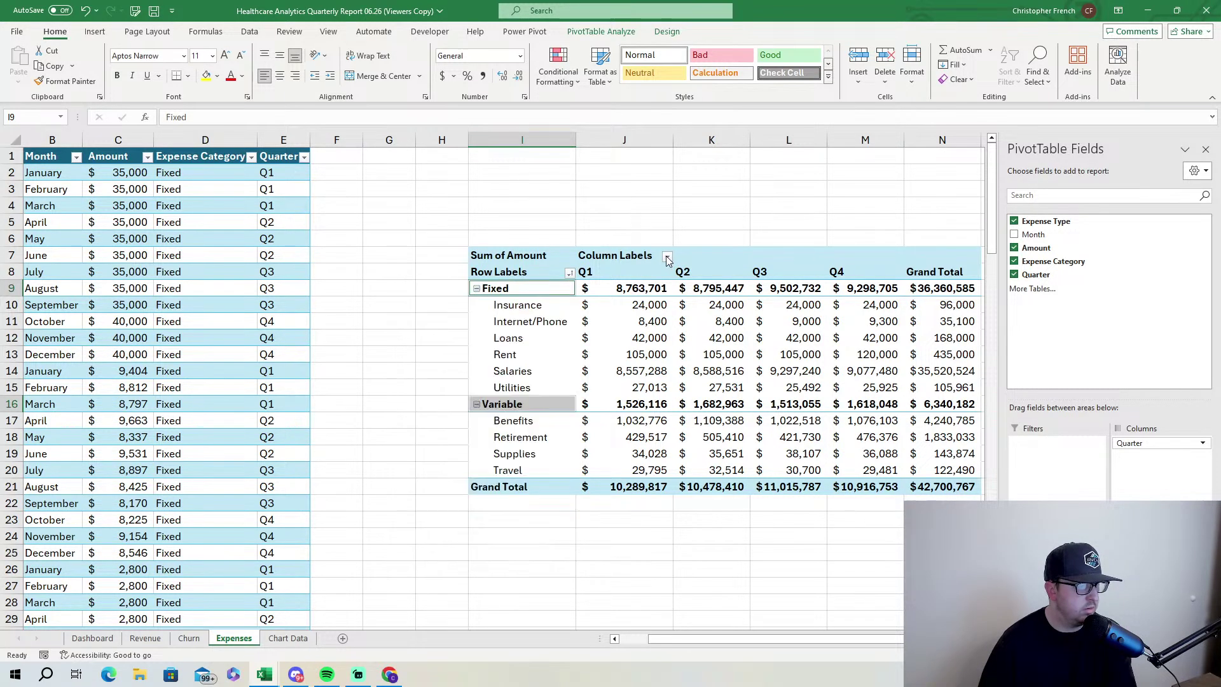
left_click(667, 259)
left_click(667, 260)
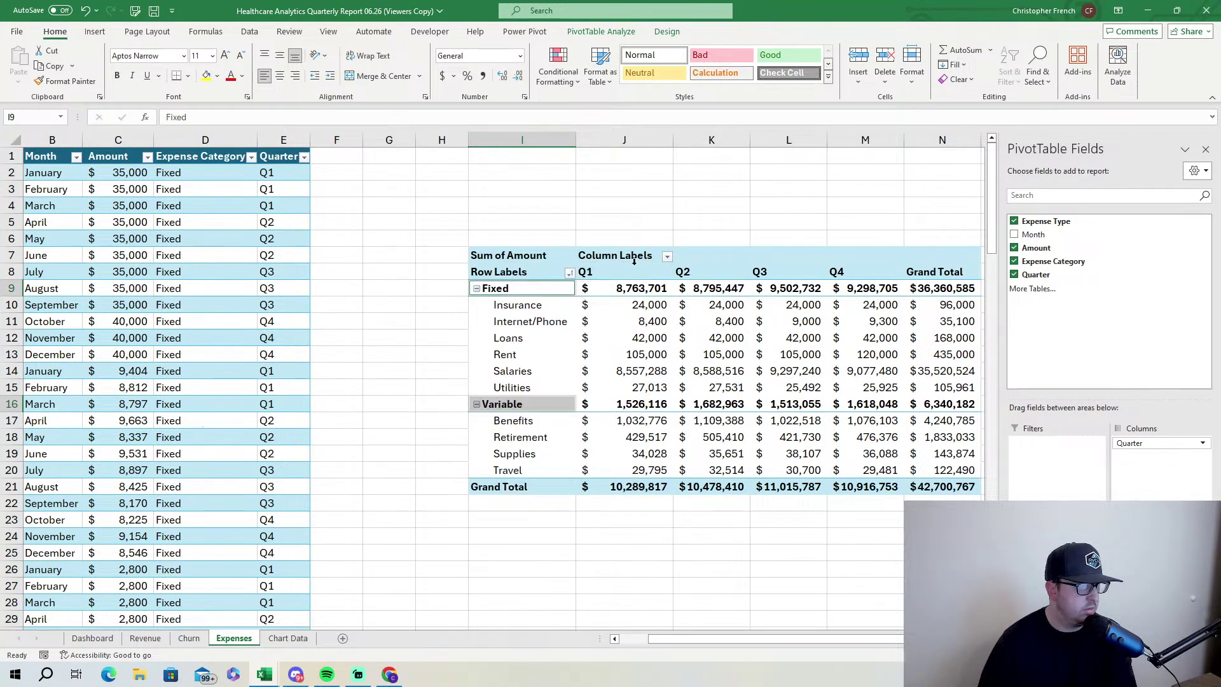
Sort the Expense Type rows of the Expenses PivotTable in descending order by Sum of Amount.
left_click(570, 273)
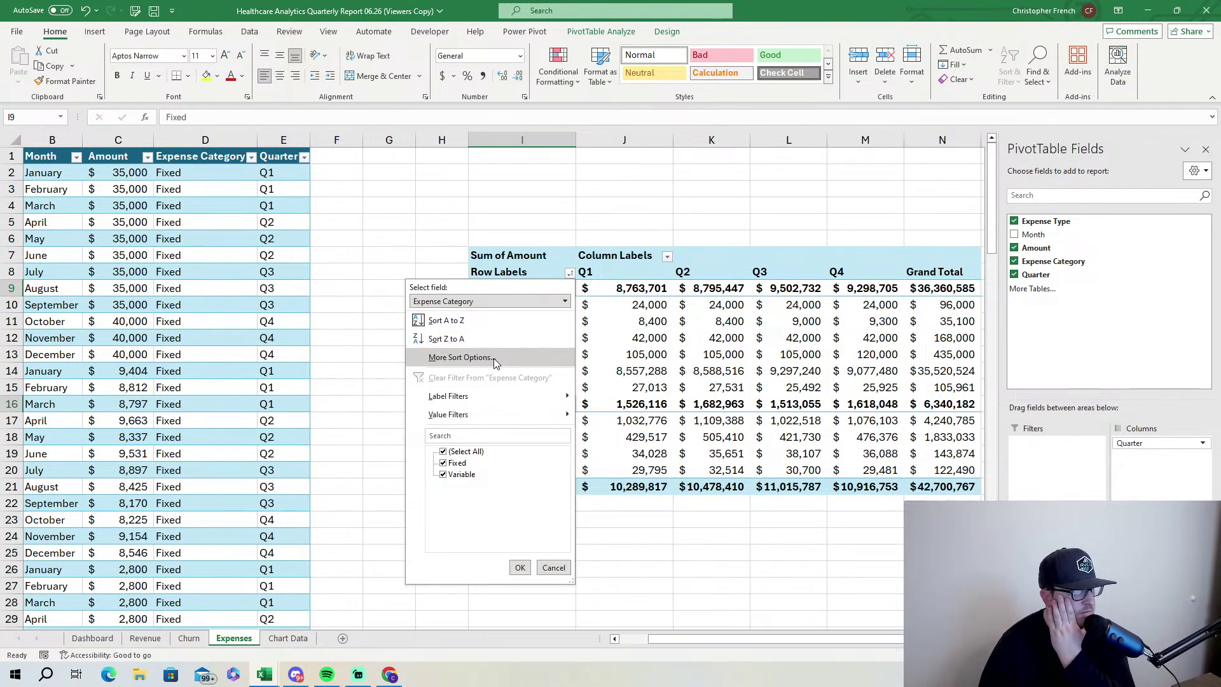
left_click(489, 302)
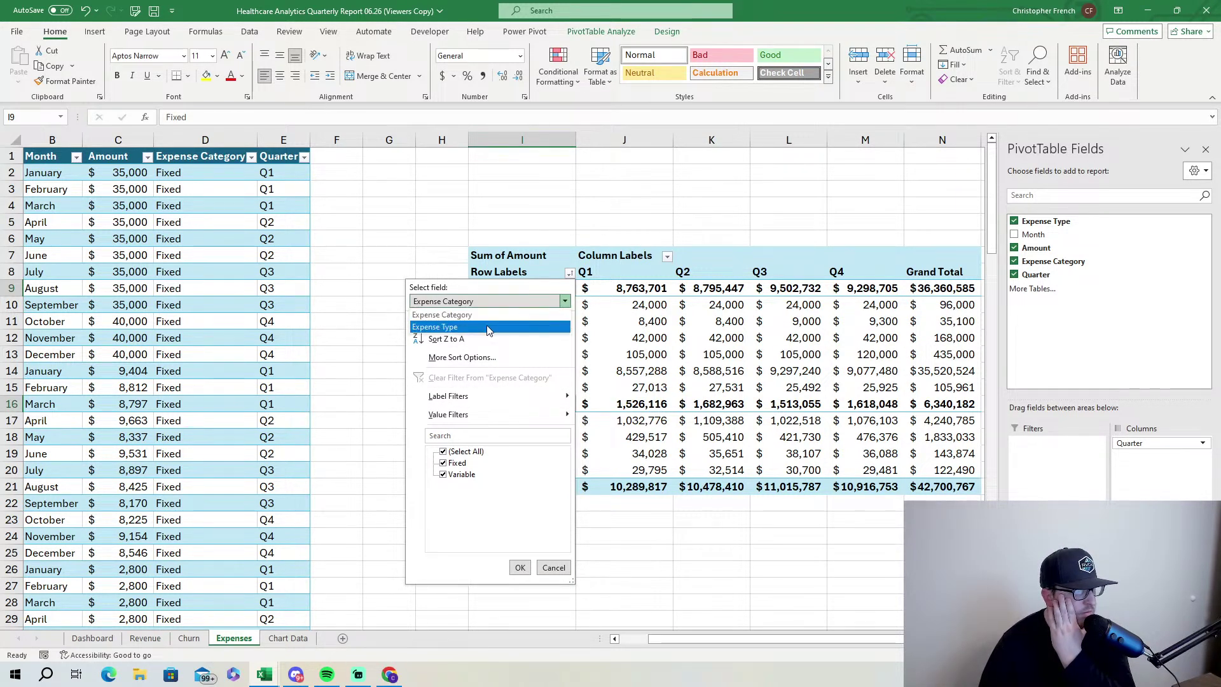
left_click(489, 327)
left_click(487, 357)
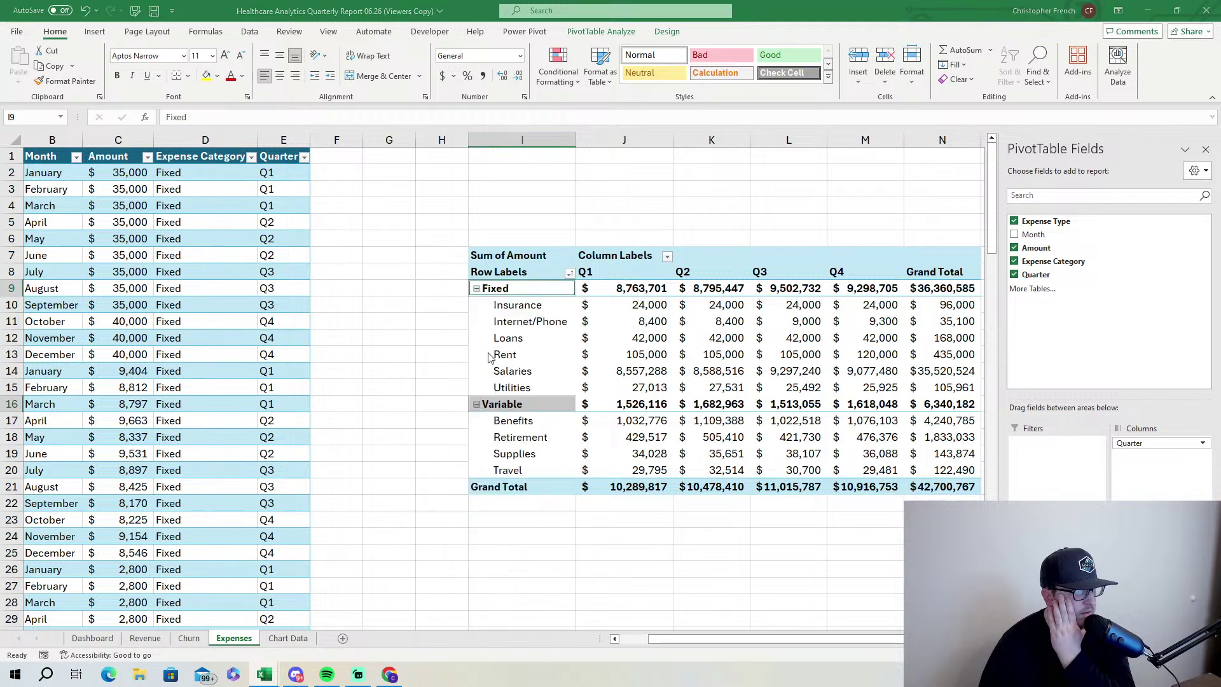
left_click(738, 333)
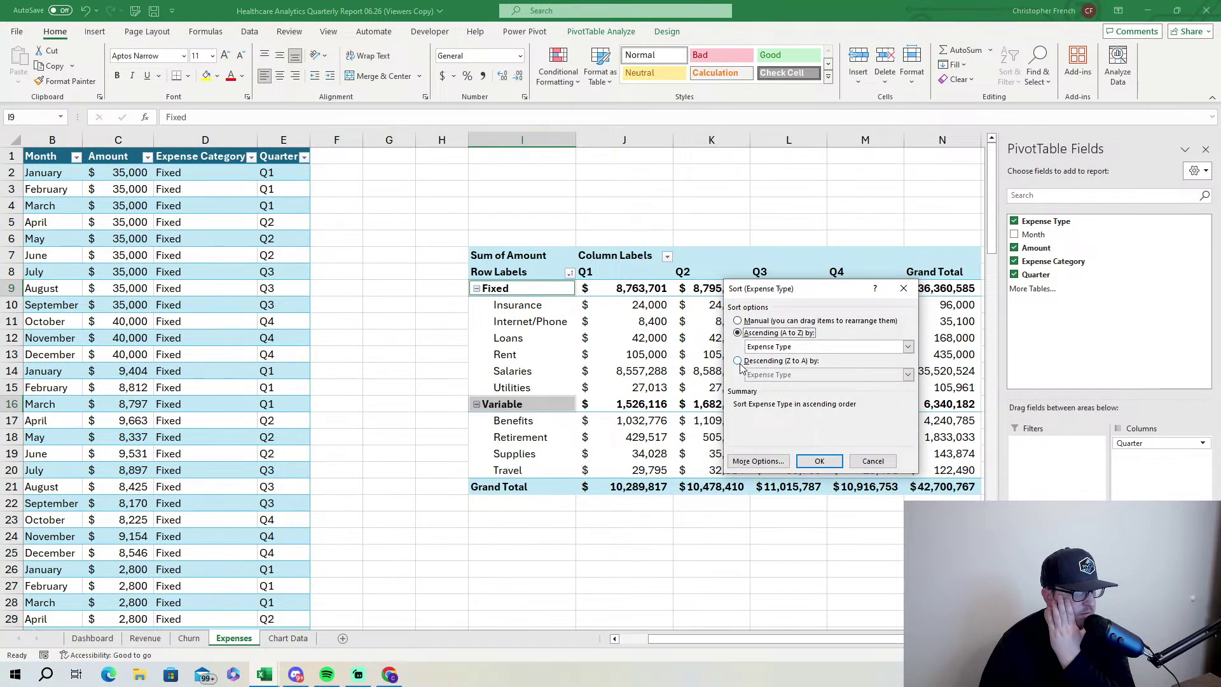
left_click(738, 361)
left_click(784, 375)
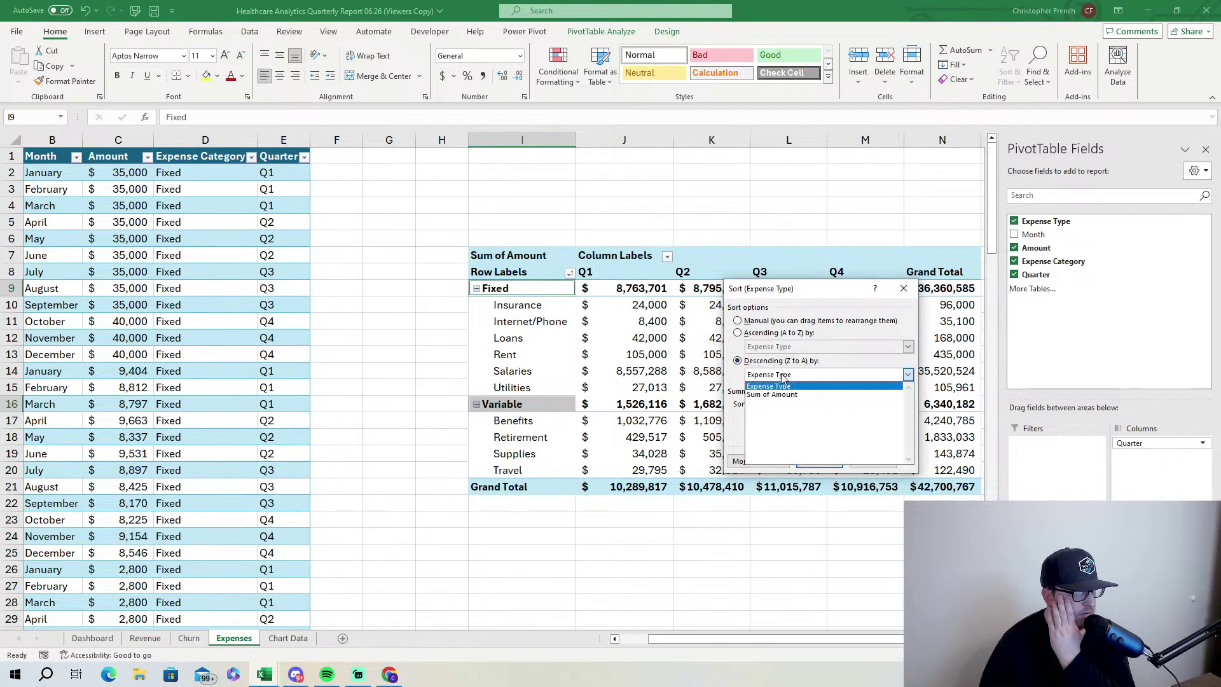
left_click(789, 395)
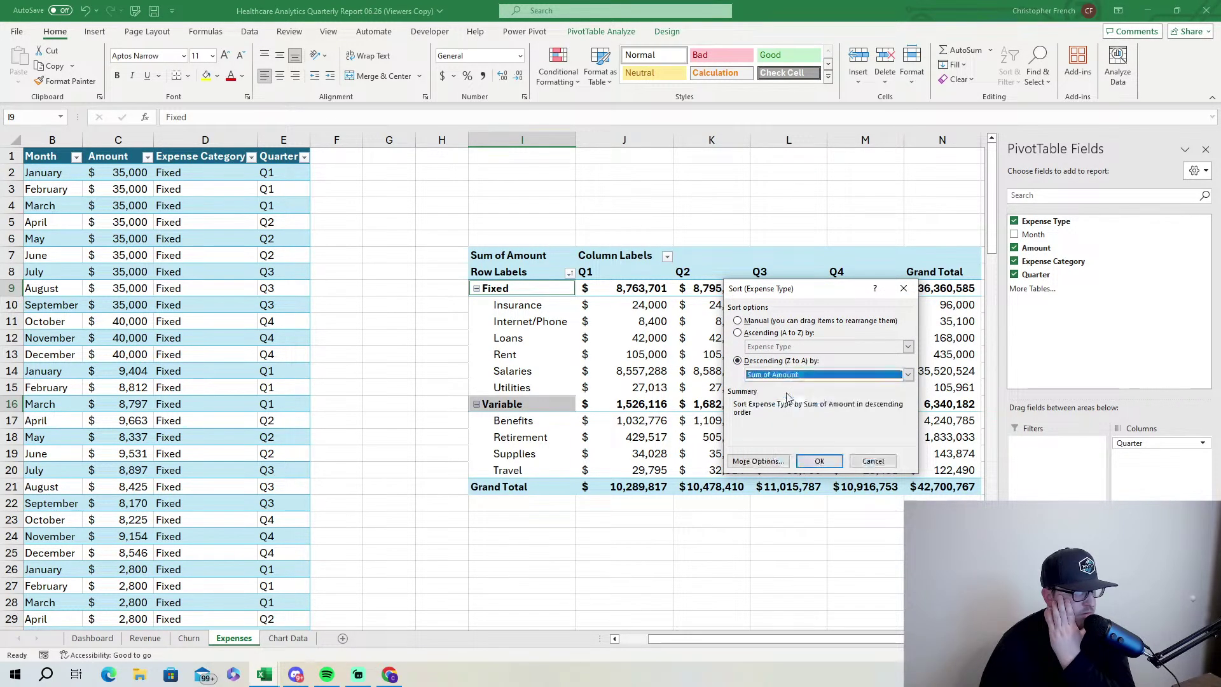
left_click(820, 462)
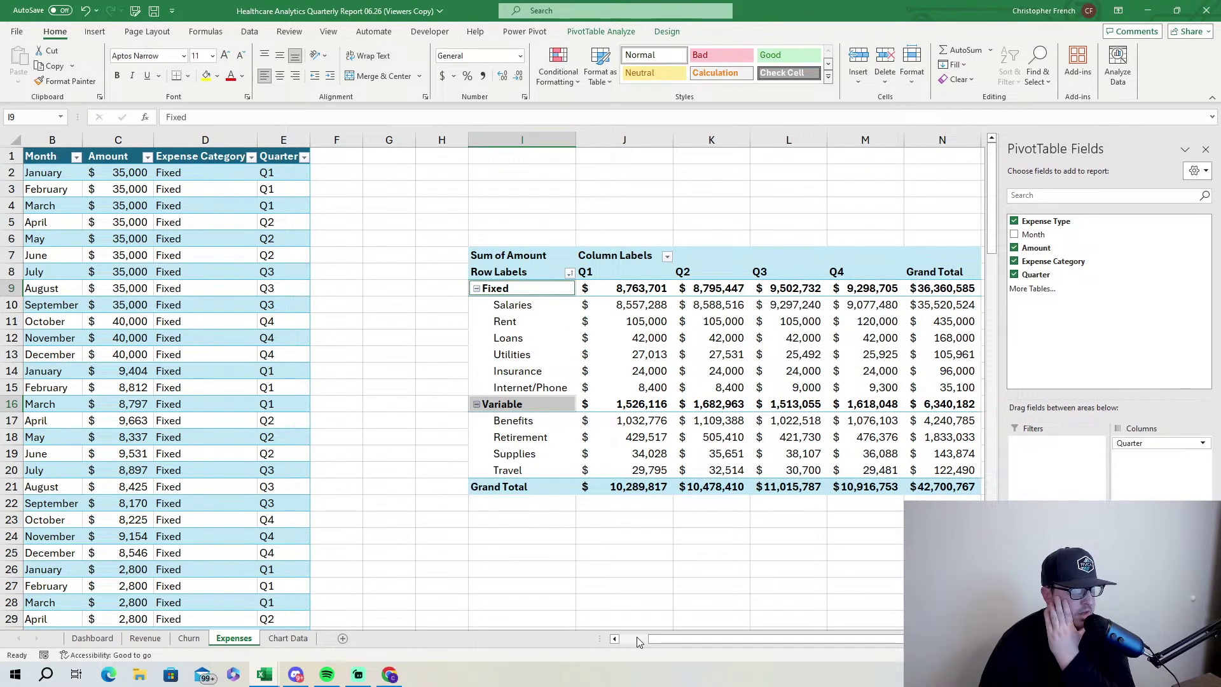
Compare the Salaries amounts with the Fixed totals and the Benefits amounts with the Variable totals across the quarters.
left_click_drag(652, 640, 700, 640)
left_click(692, 591)
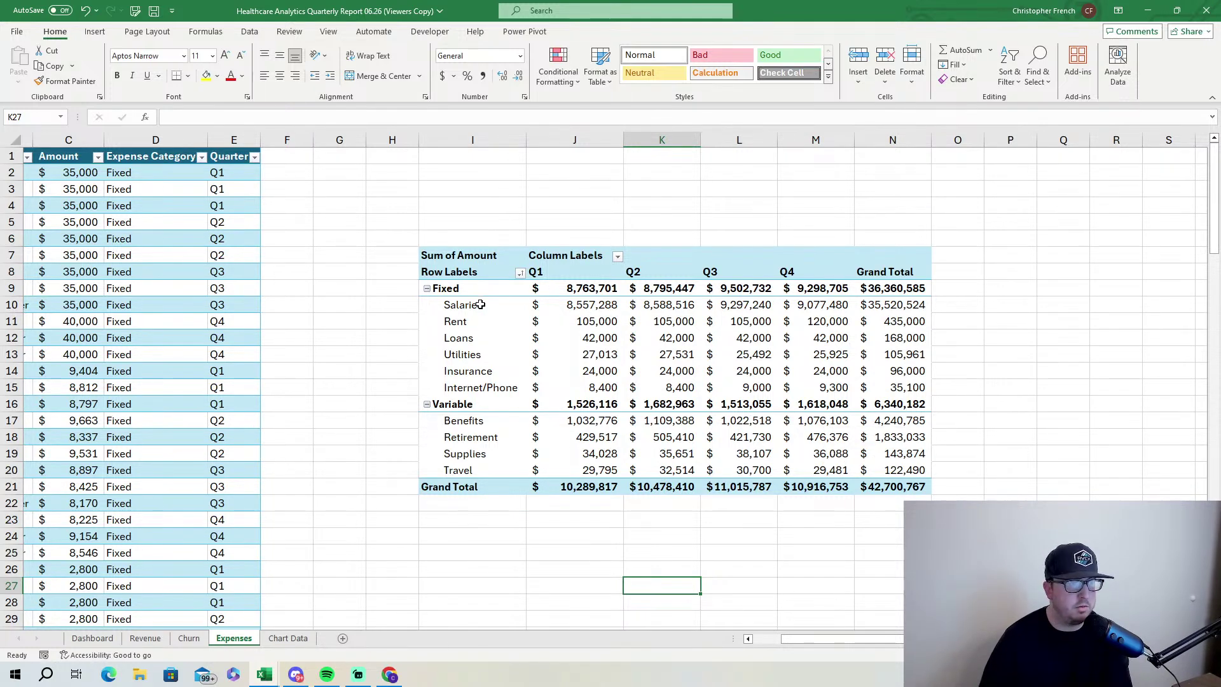
left_click_drag(579, 307, 892, 291)
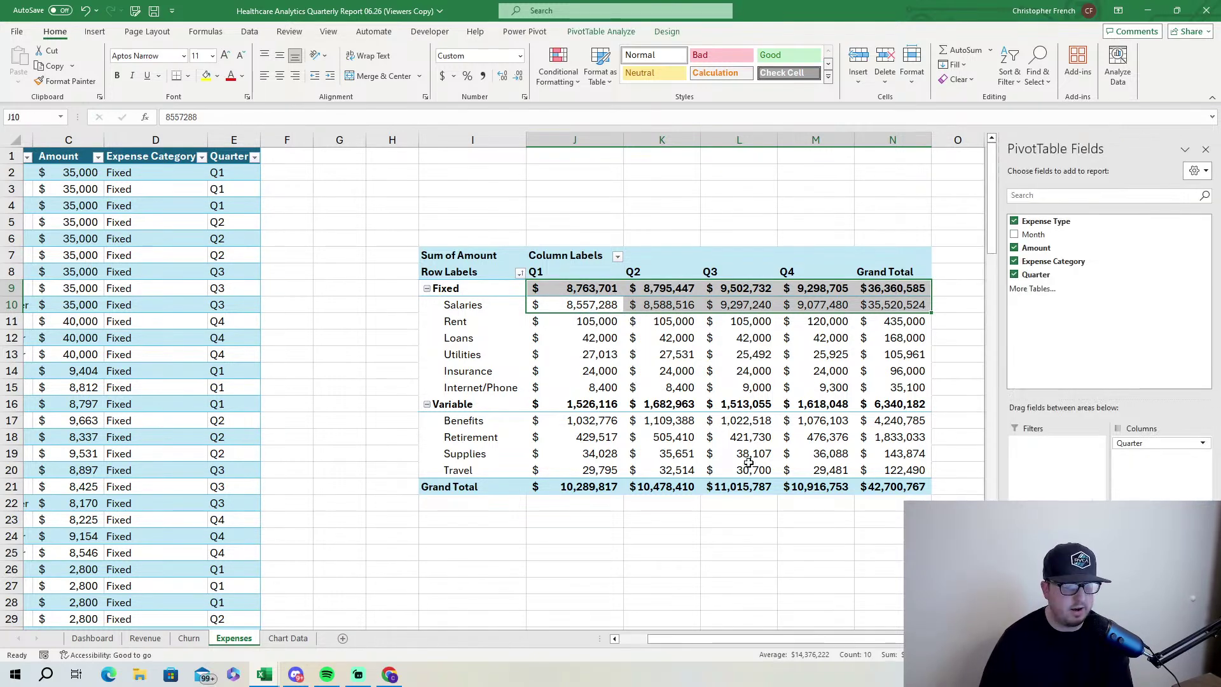
left_click_drag(588, 422, 878, 407)
left_click(888, 420)
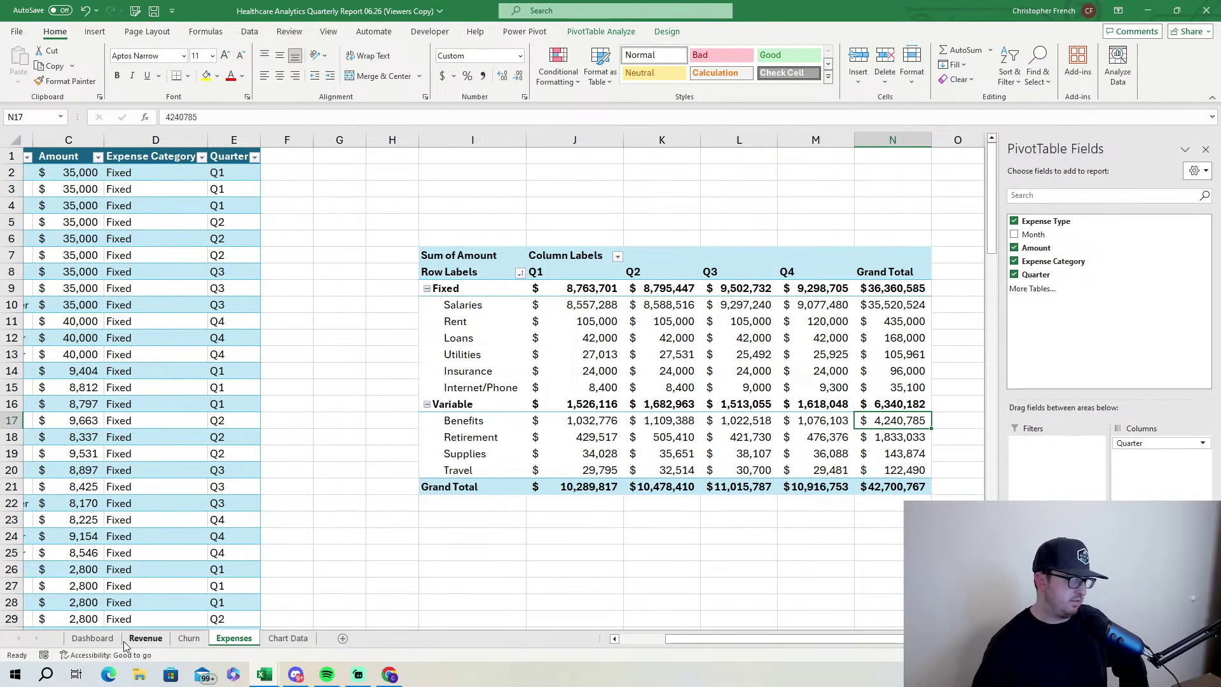
Copy the Bookings label from the Revenue PivotTable into cell B7 of the Dashboard sheet.
left_click(94, 638)
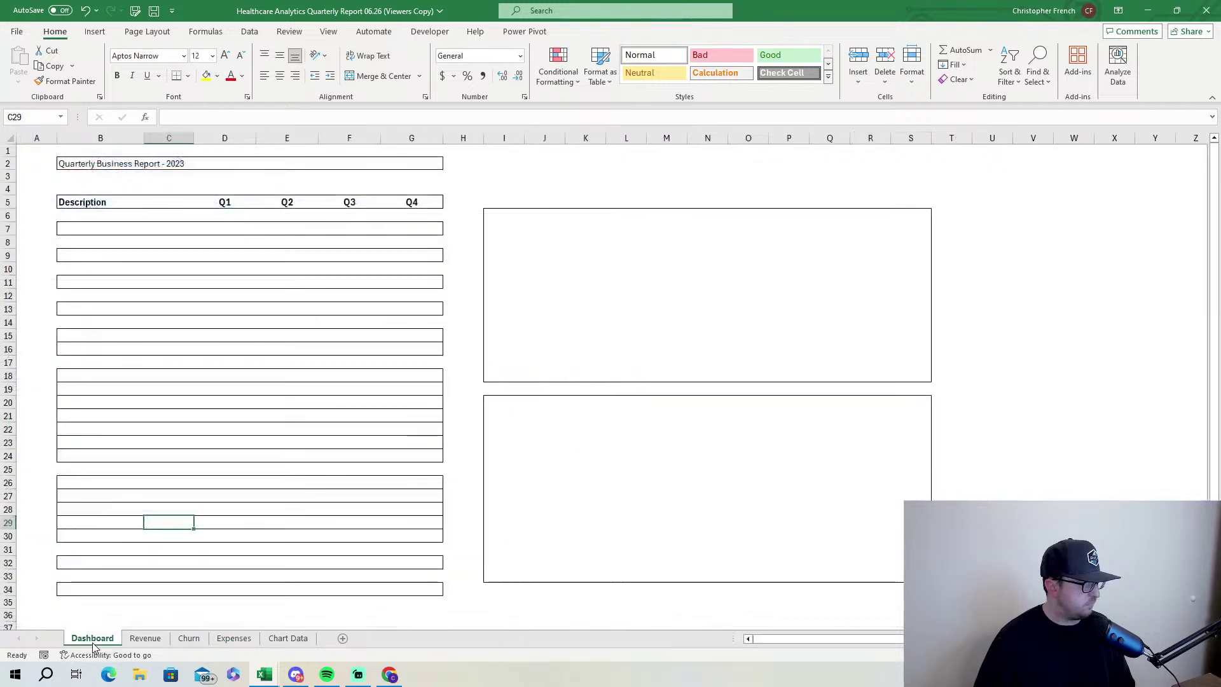
left_click(108, 236)
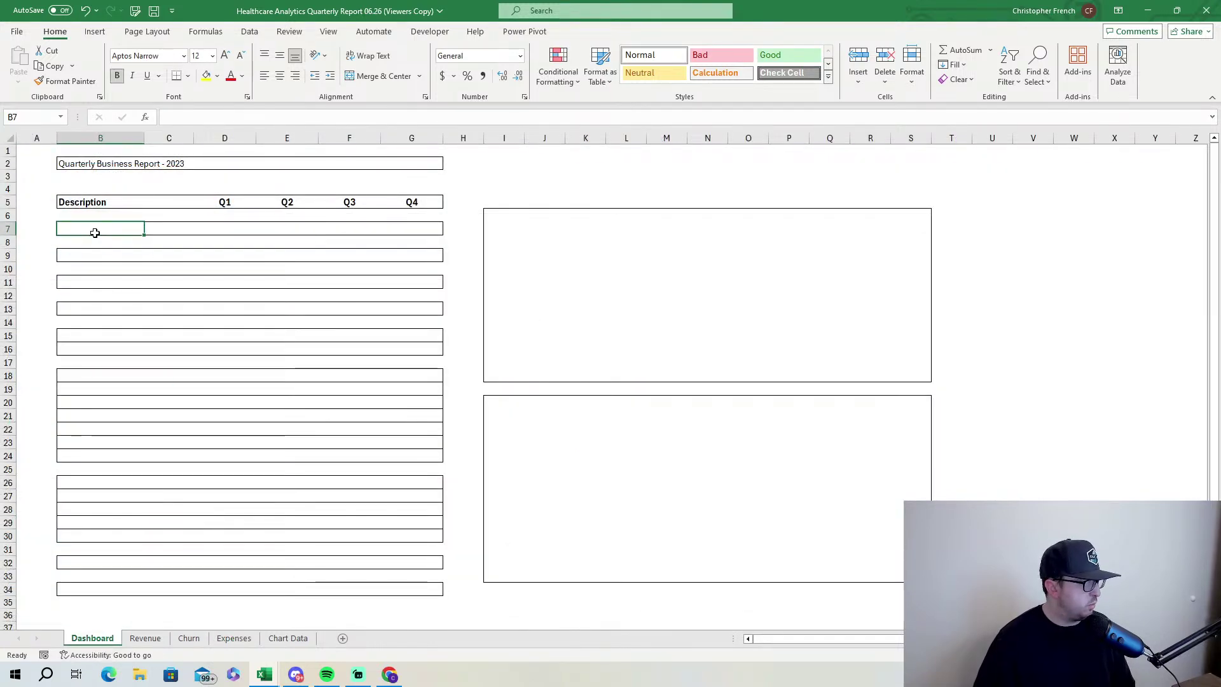
left_click(145, 638)
right_click(513, 223)
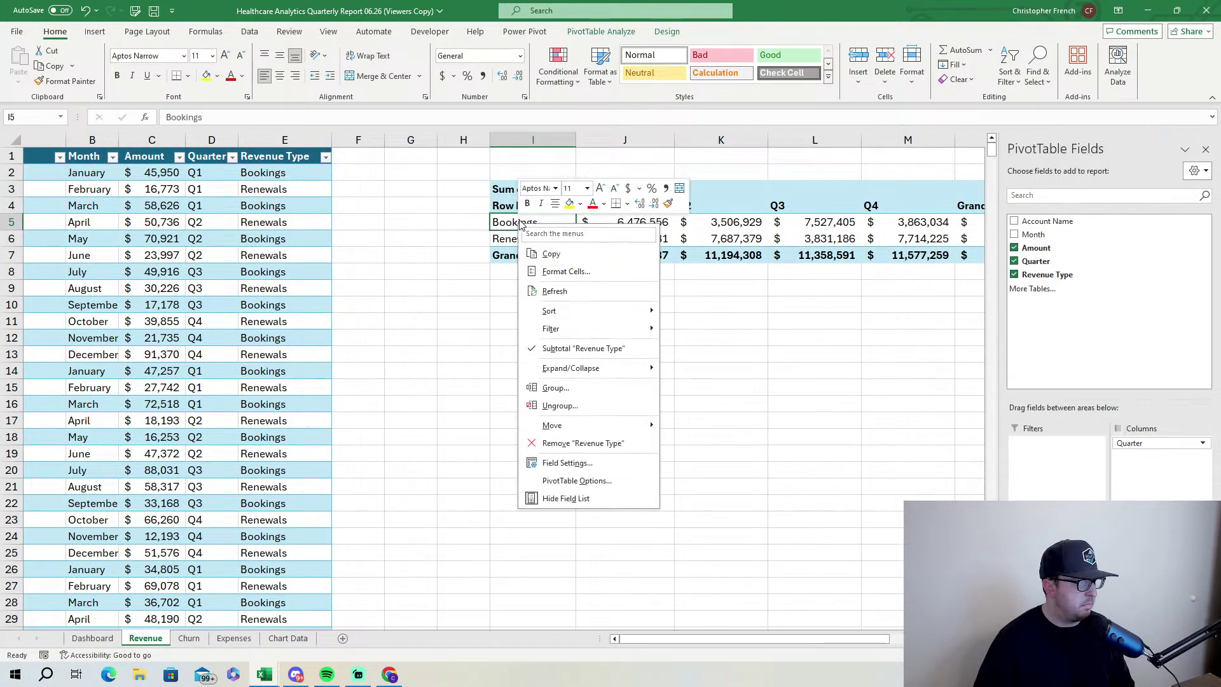
left_click(541, 255)
left_click(92, 638)
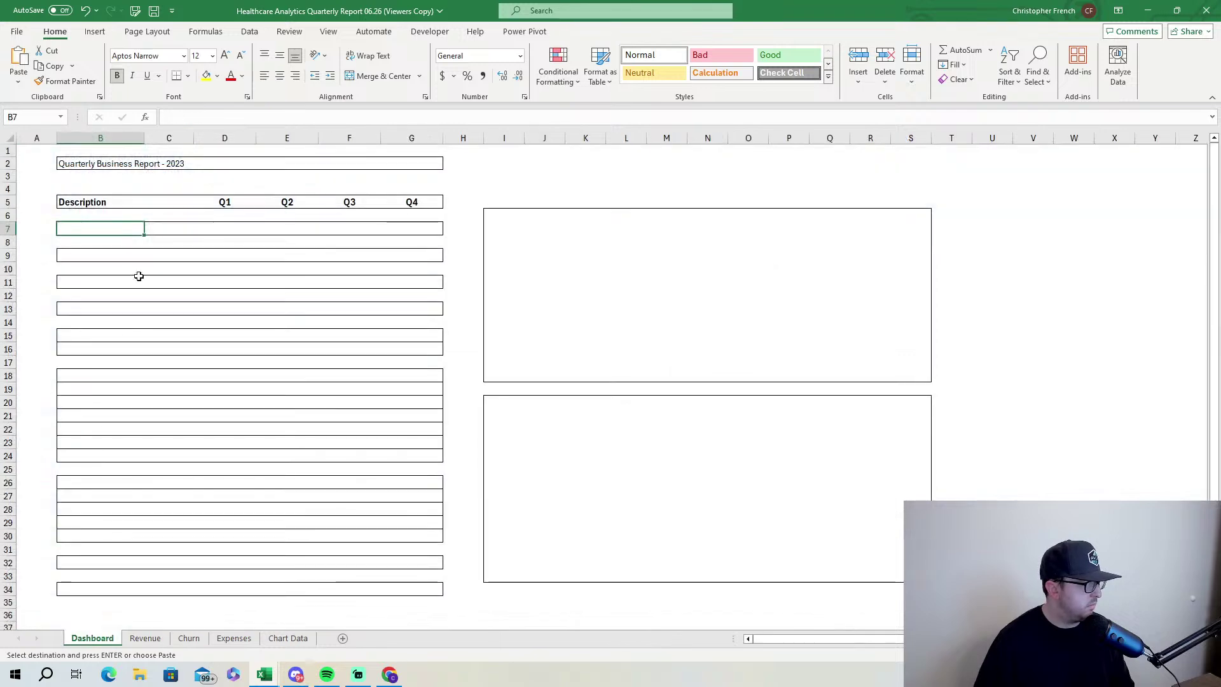
right_click(112, 231)
left_click(162, 317)
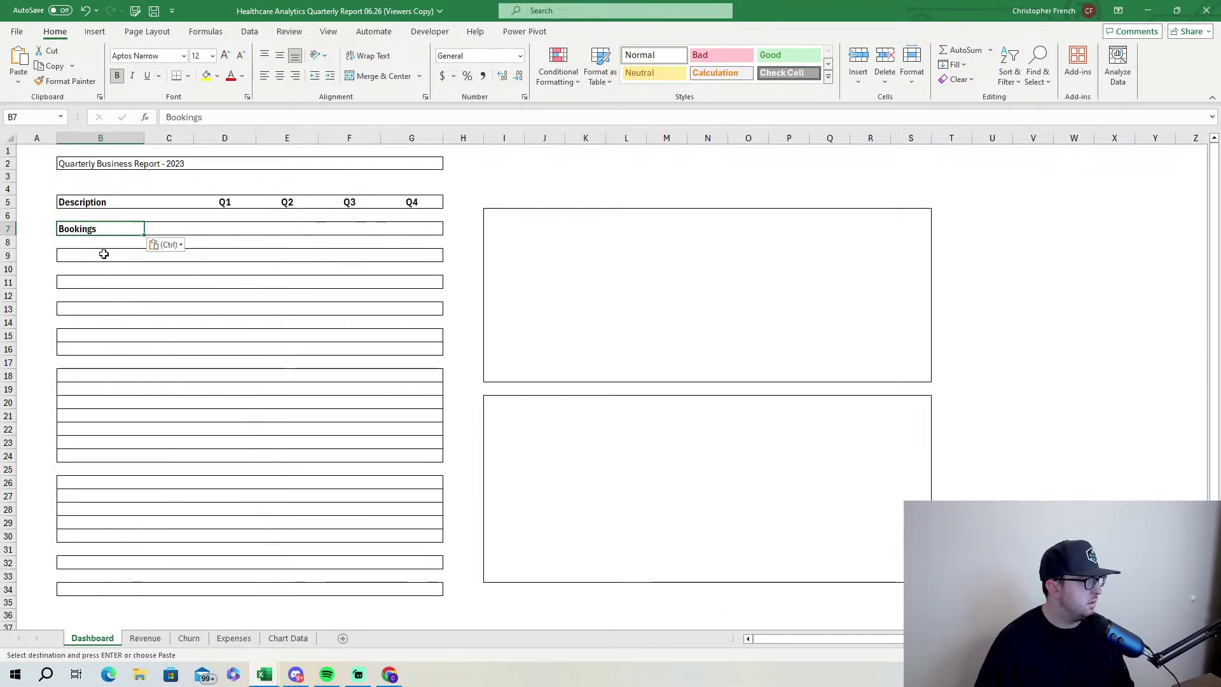
Copy the Renewals label from the Revenue PivotTable into cell B9 of the Dashboard sheet.
left_click(112, 204)
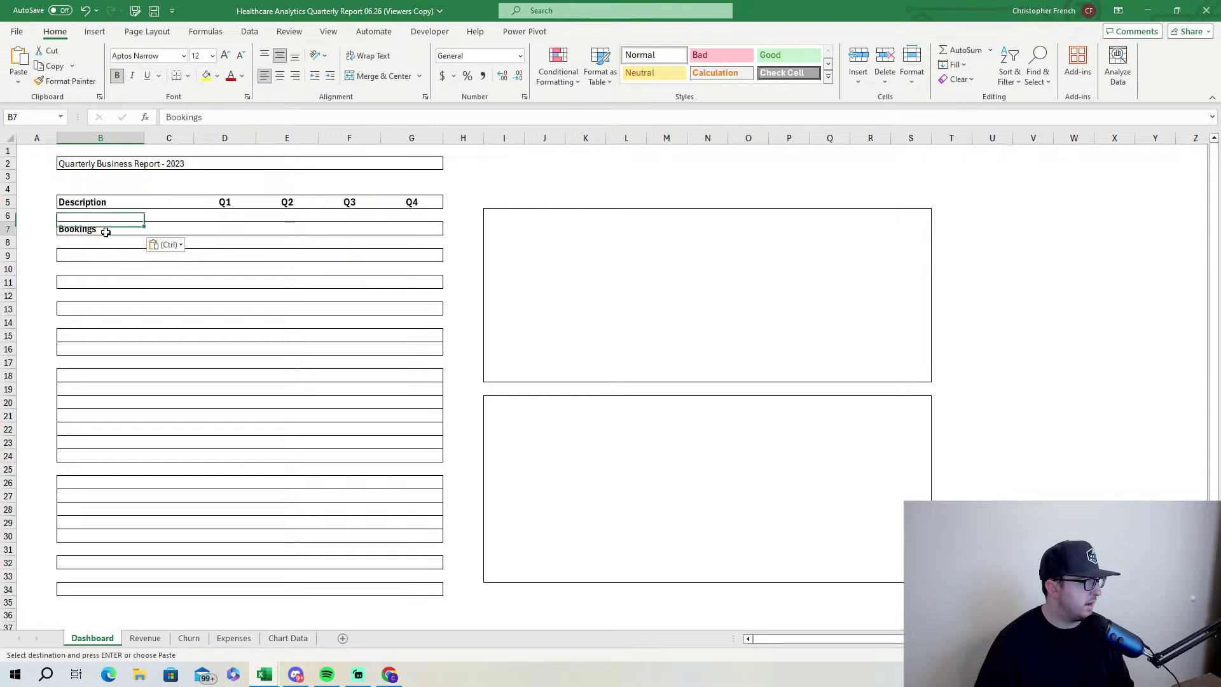
left_click(106, 230)
left_click(145, 639)
left_click(515, 239)
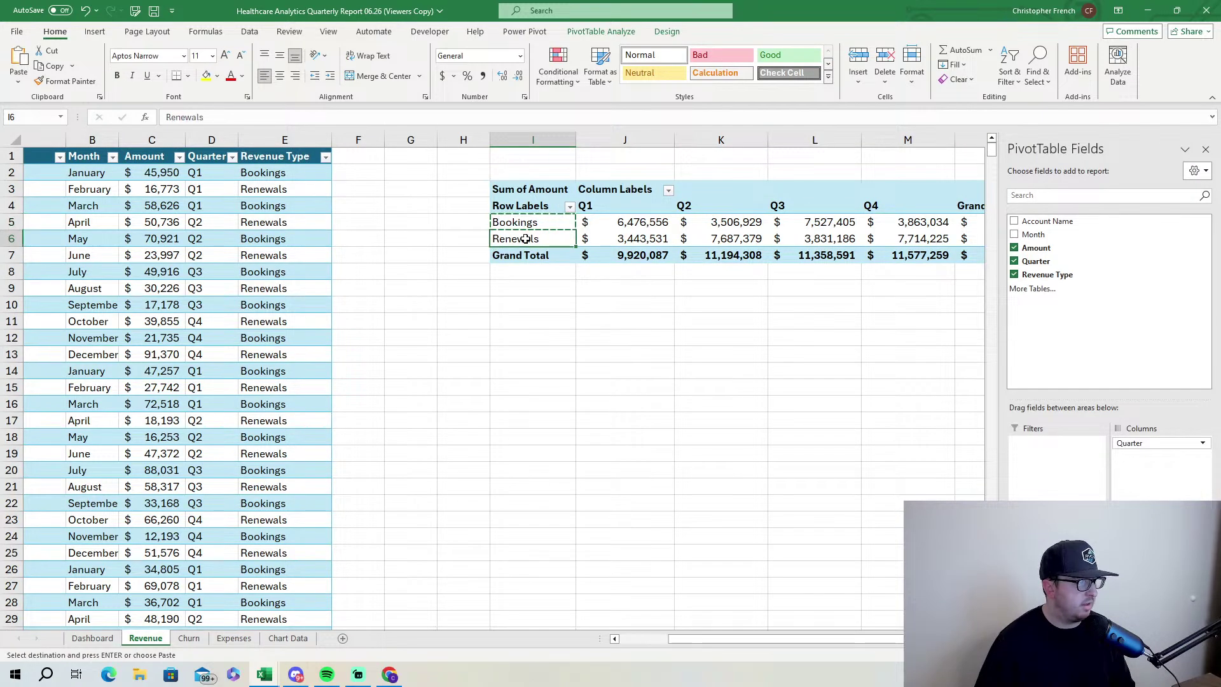
right_click(528, 241)
left_click(558, 271)
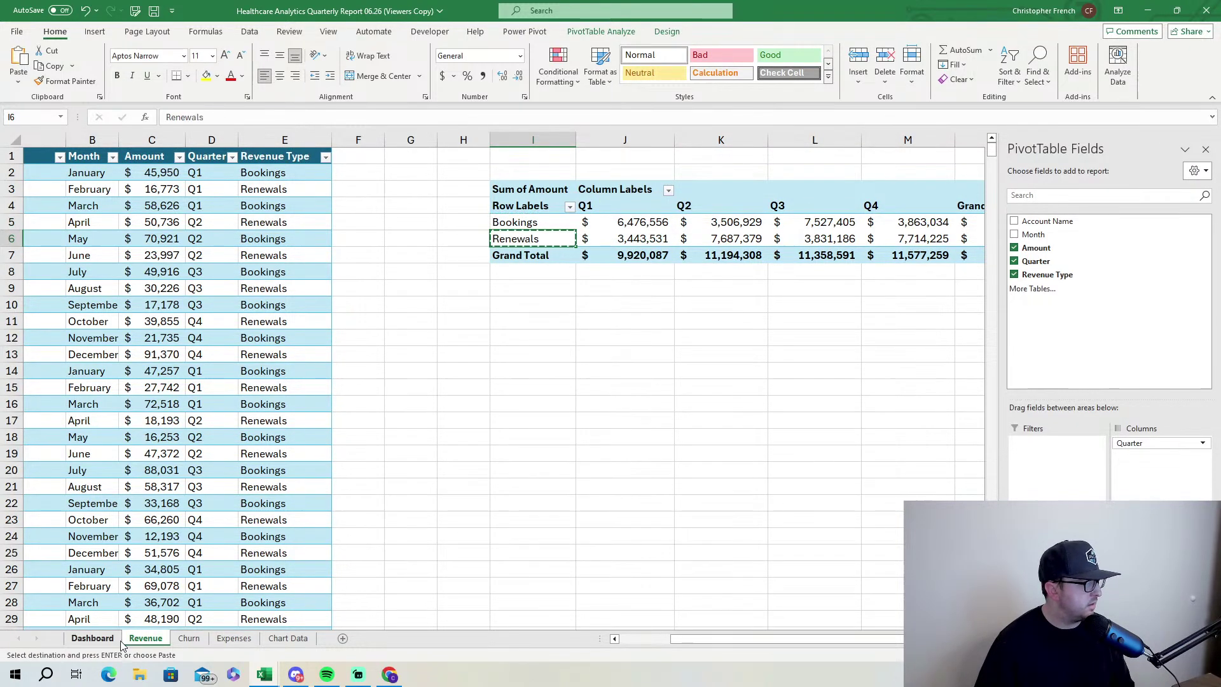
left_click(92, 638)
left_click(104, 257)
right_click(104, 257)
left_click(155, 342)
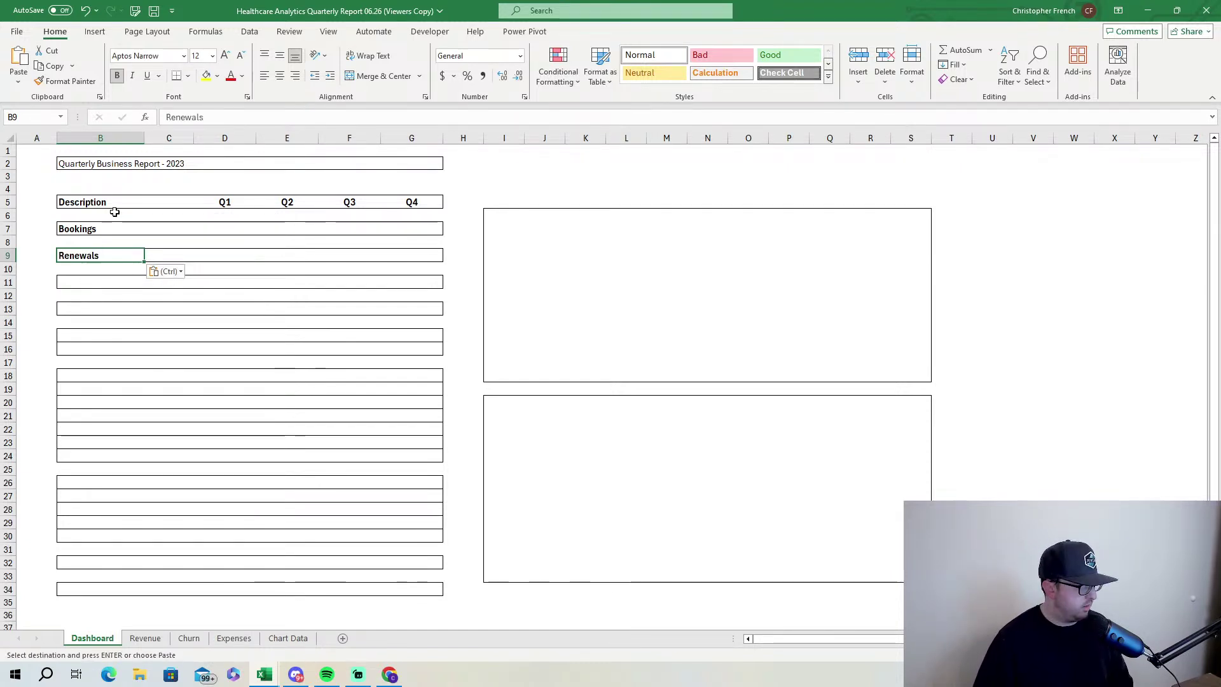
left_click(99, 231)
left_click(96, 254)
left_click(97, 230)
left_click(97, 254)
Try to rename the Sum of Amount label in the Churn sheet's PivotTable to "Revenue Churn".
left_click(81, 283)
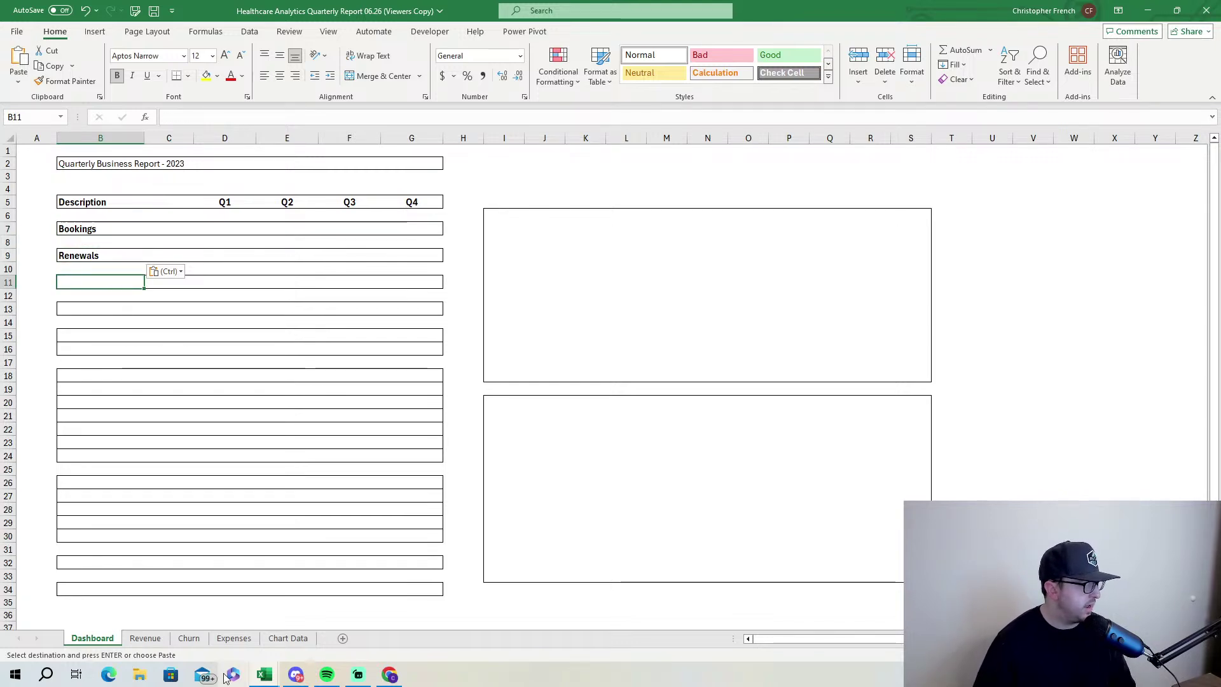
left_click(189, 640)
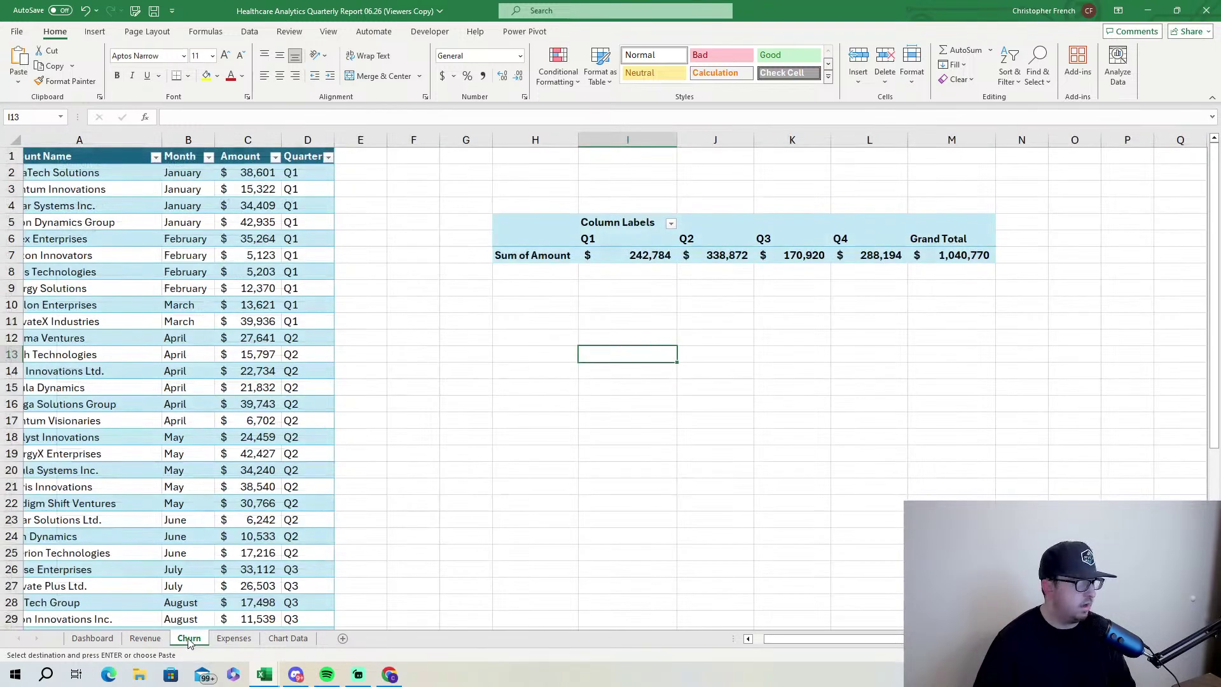
left_click(93, 638)
left_click(189, 638)
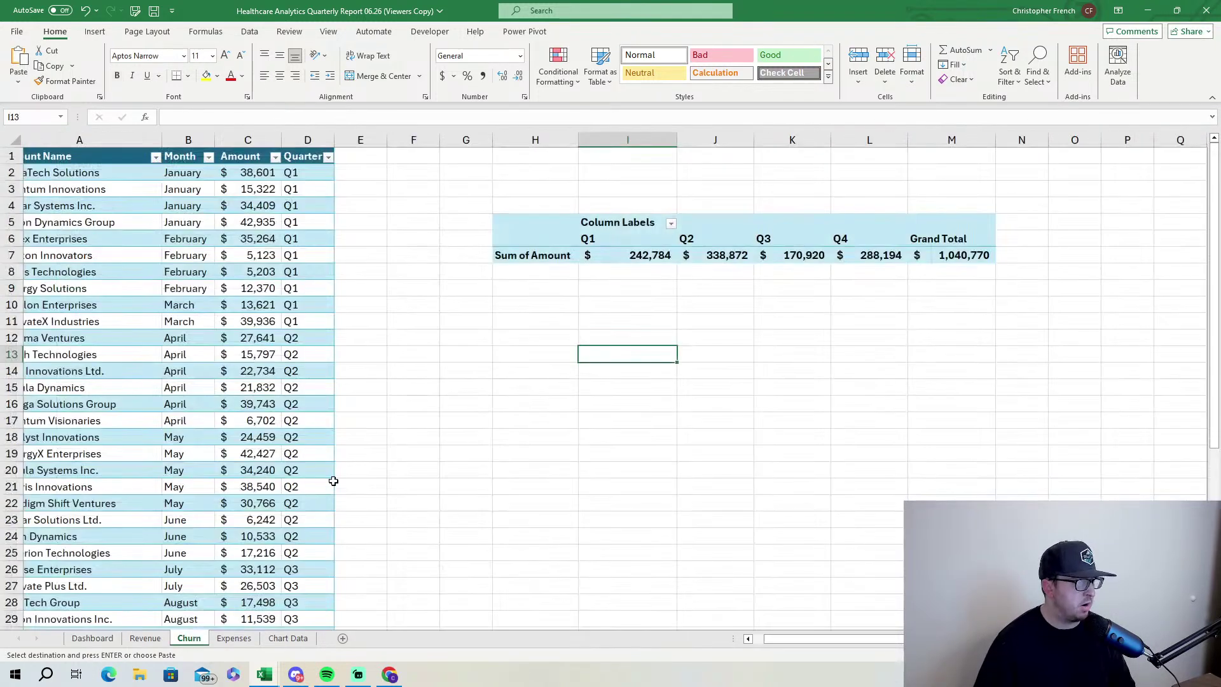
left_click(539, 261)
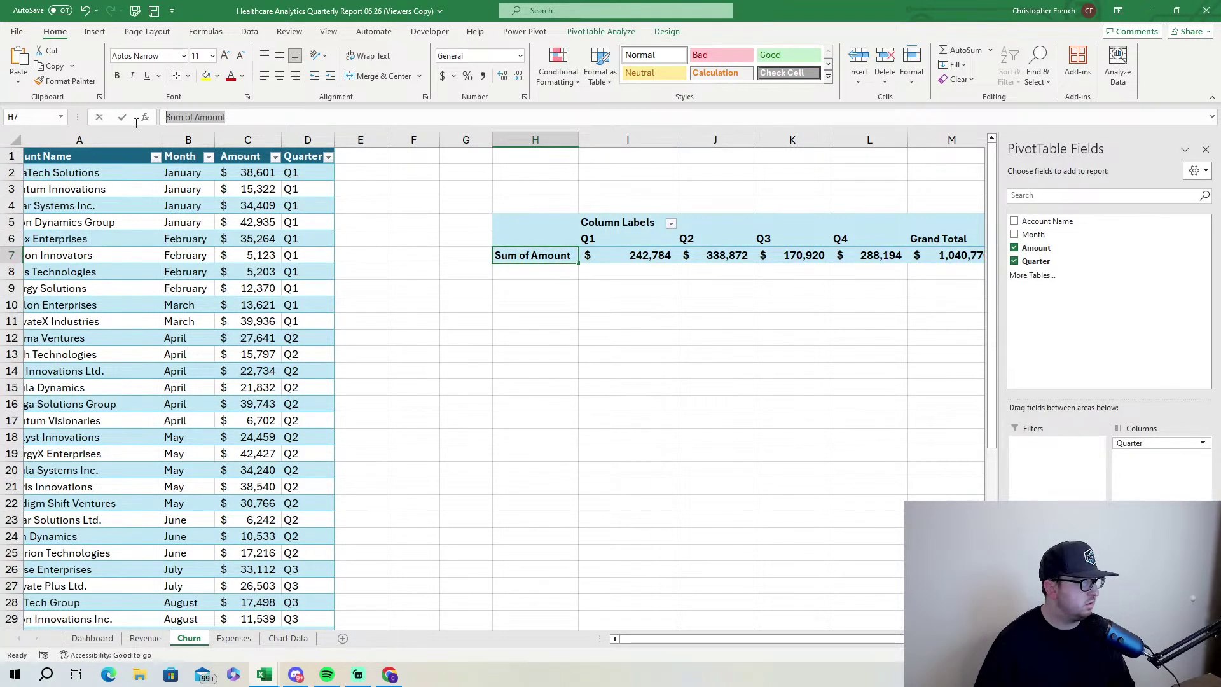
type("Revenue CHurn")
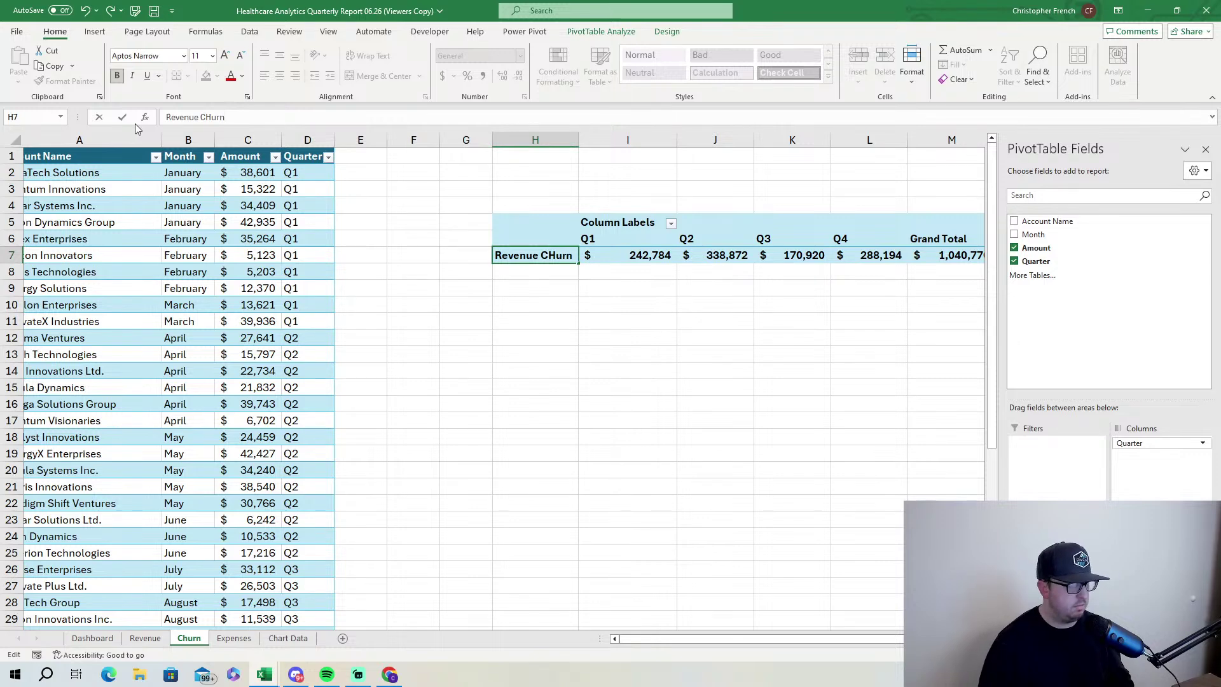
key("BackSpace")
key("BackSpace")
key("BackSpace")
key("BackSpace")
type("hurn")
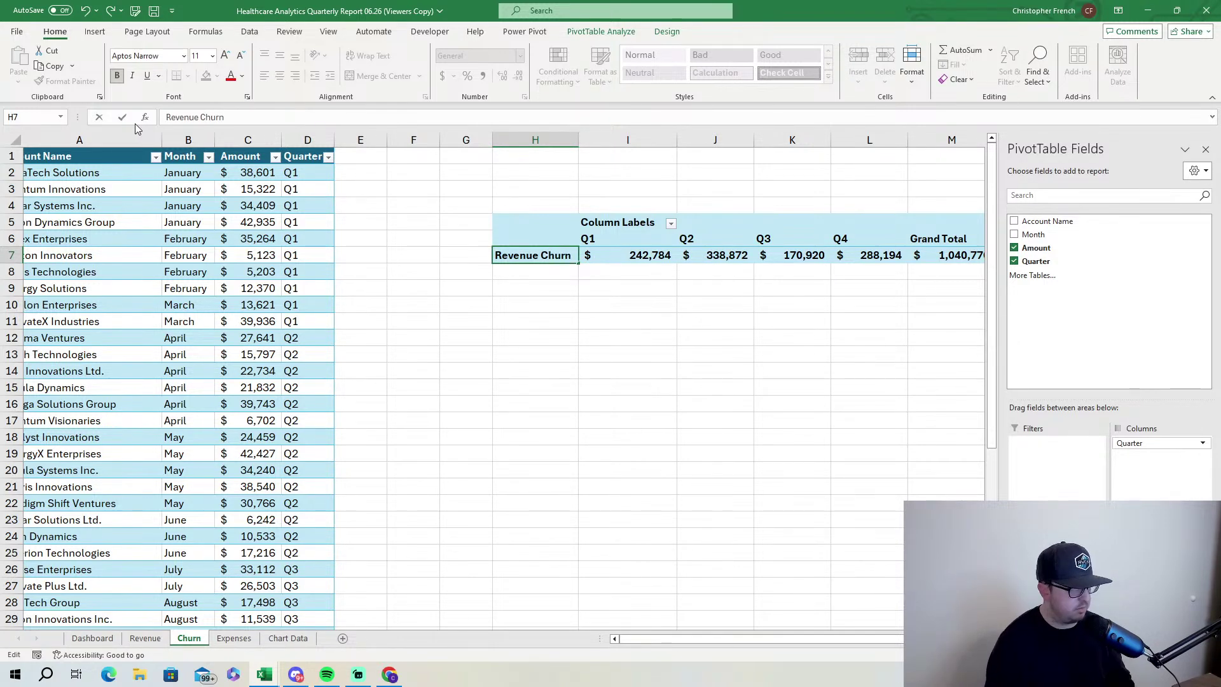
key("Escape")
left_click(604, 354)
left_click(556, 240)
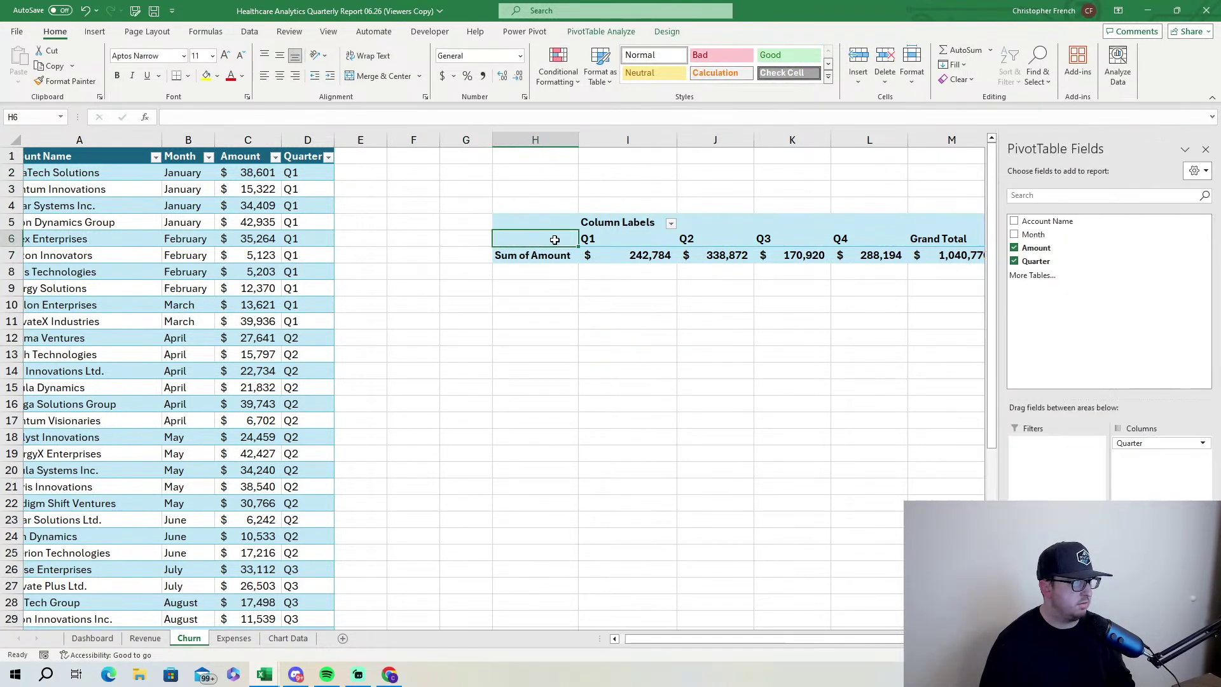
left_click(564, 255)
Enter the label "Revenue Churn" in cell B11 of the Dashboard sheet.
left_click(93, 638)
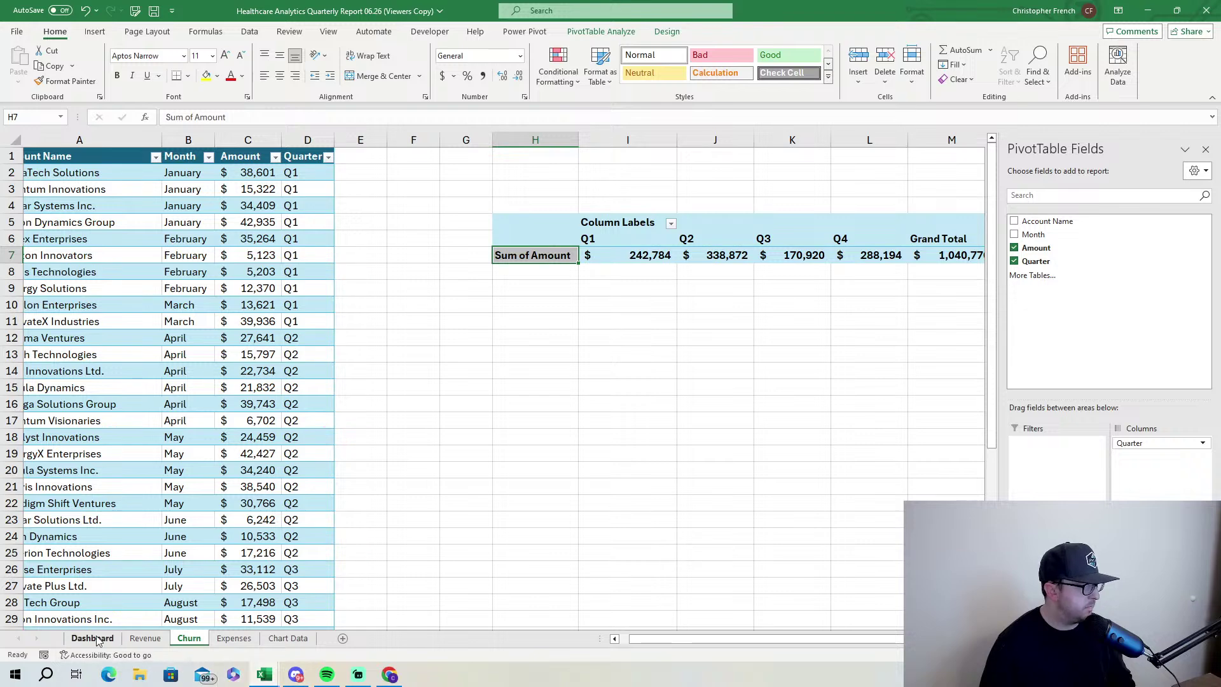
type("Revenue C")
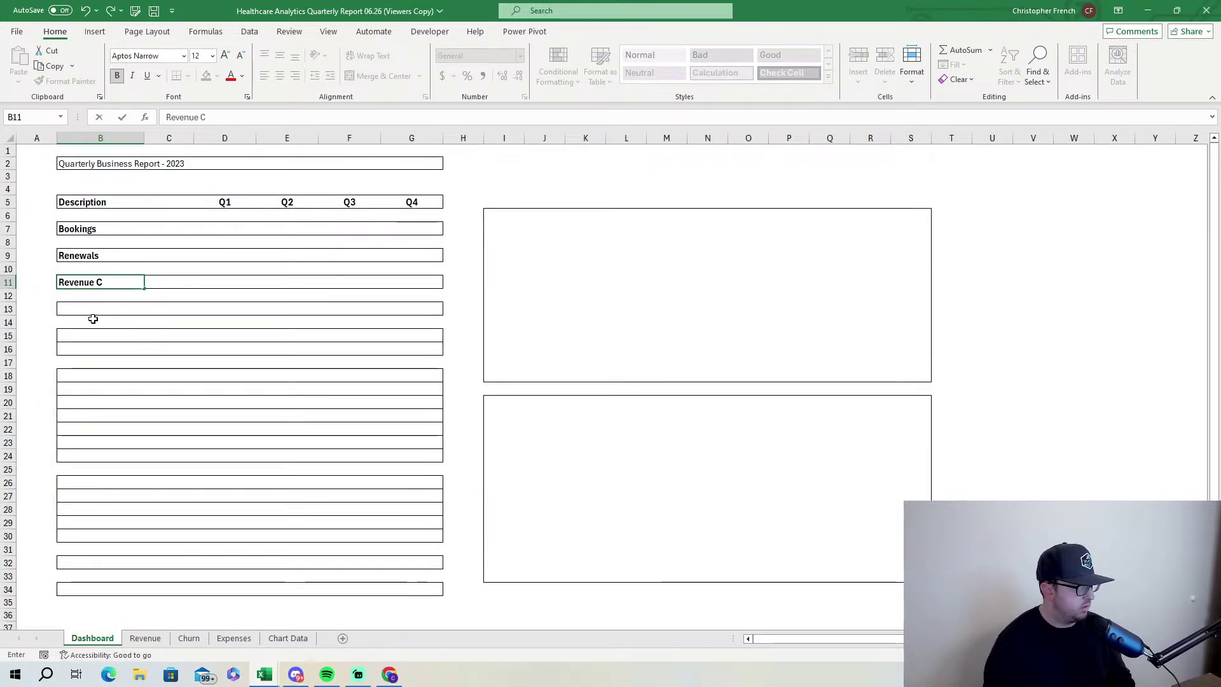
type("hurn")
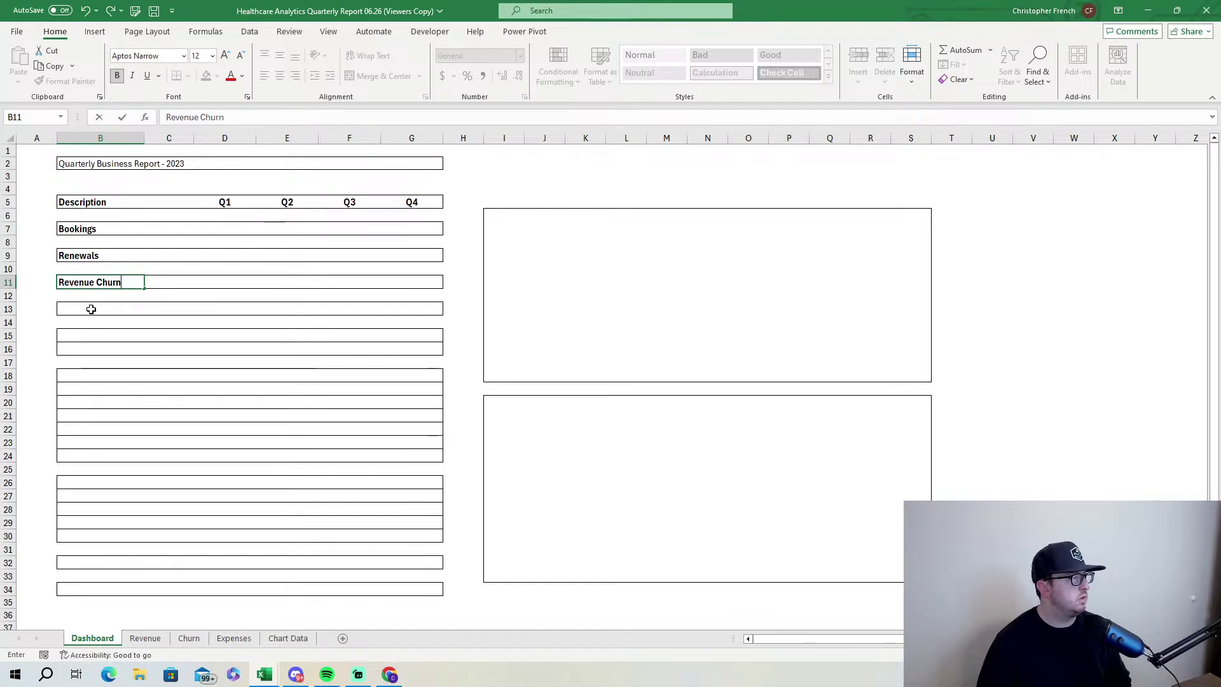
left_click(92, 309)
left_click(113, 233)
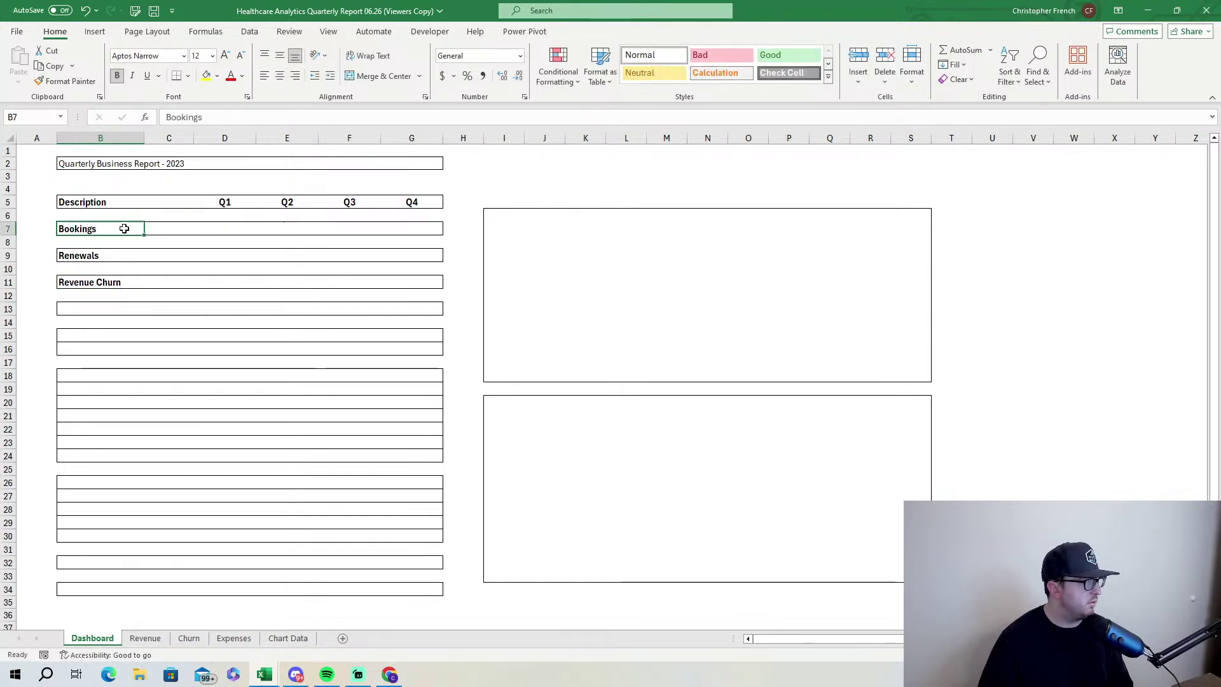
left_click(219, 232)
left_click(227, 259)
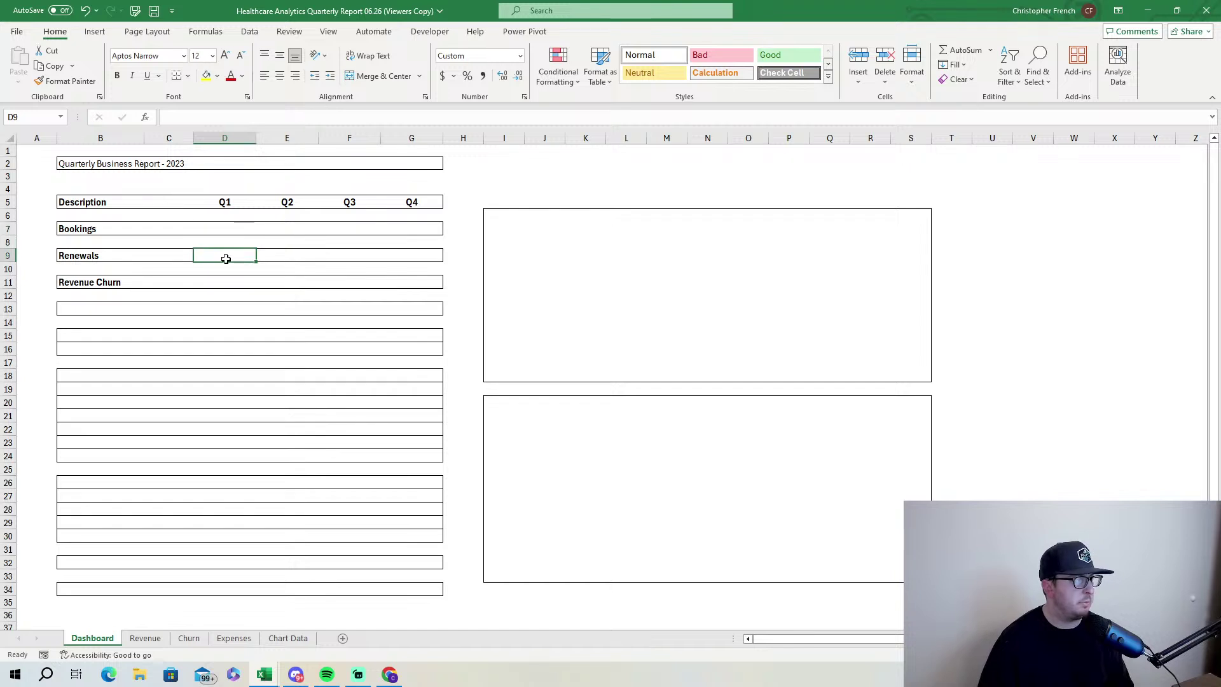
left_click(223, 281)
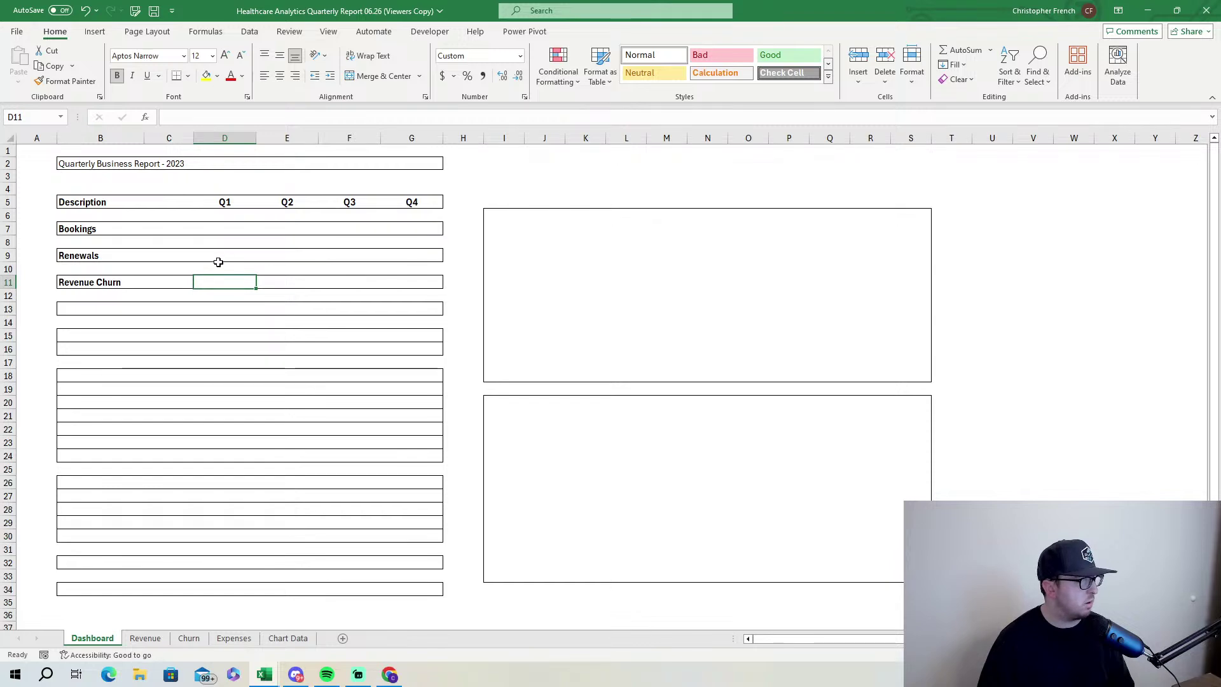
left_click(92, 312)
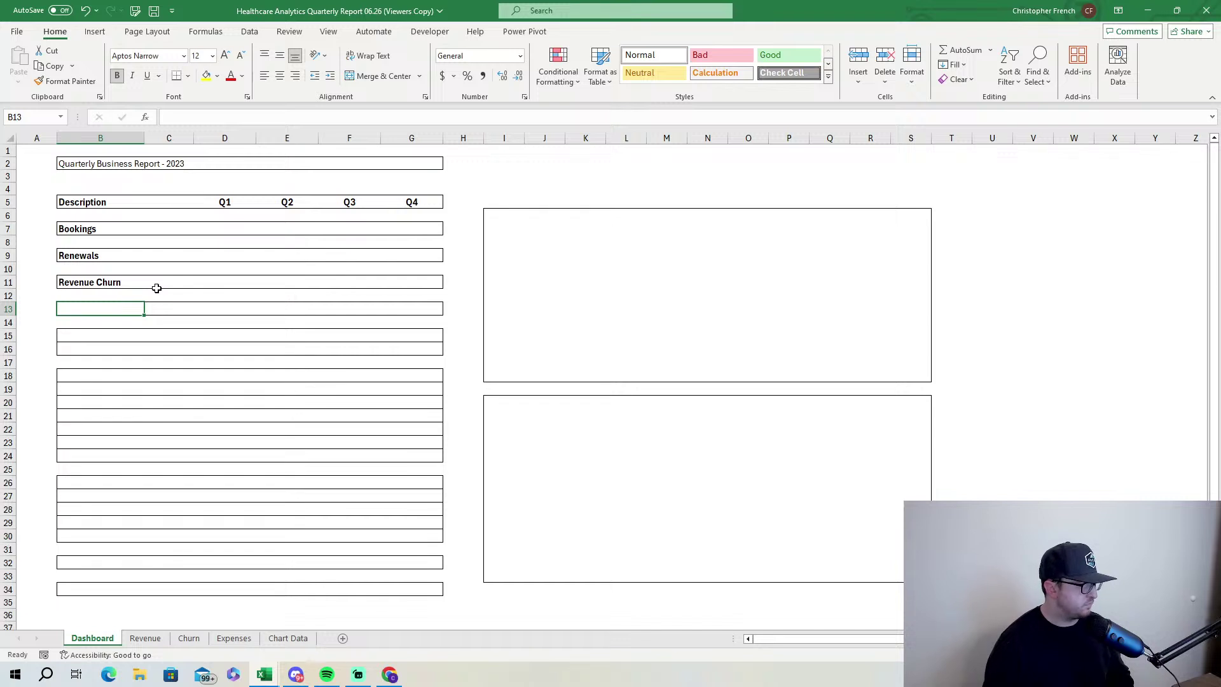
Label cell B11 of the Dashboard "Total Revenue" and cell B13 "Revenue Churn".
left_click(124, 283)
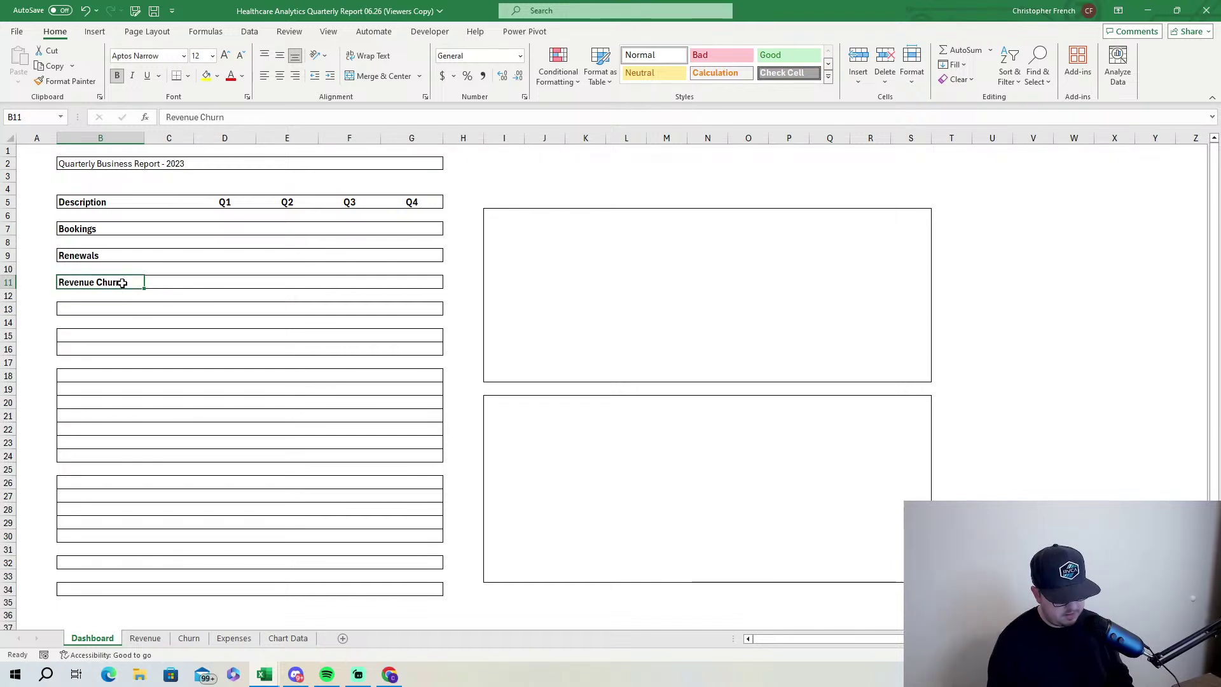
type("Tot")
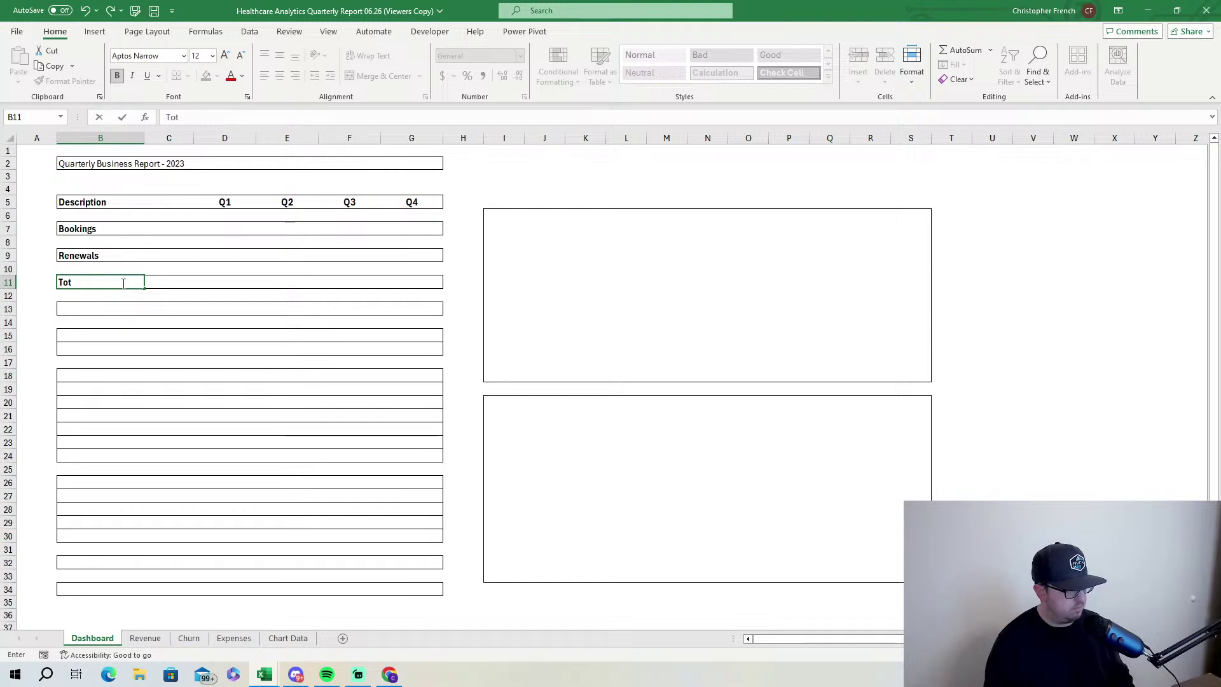
type("al Revenue")
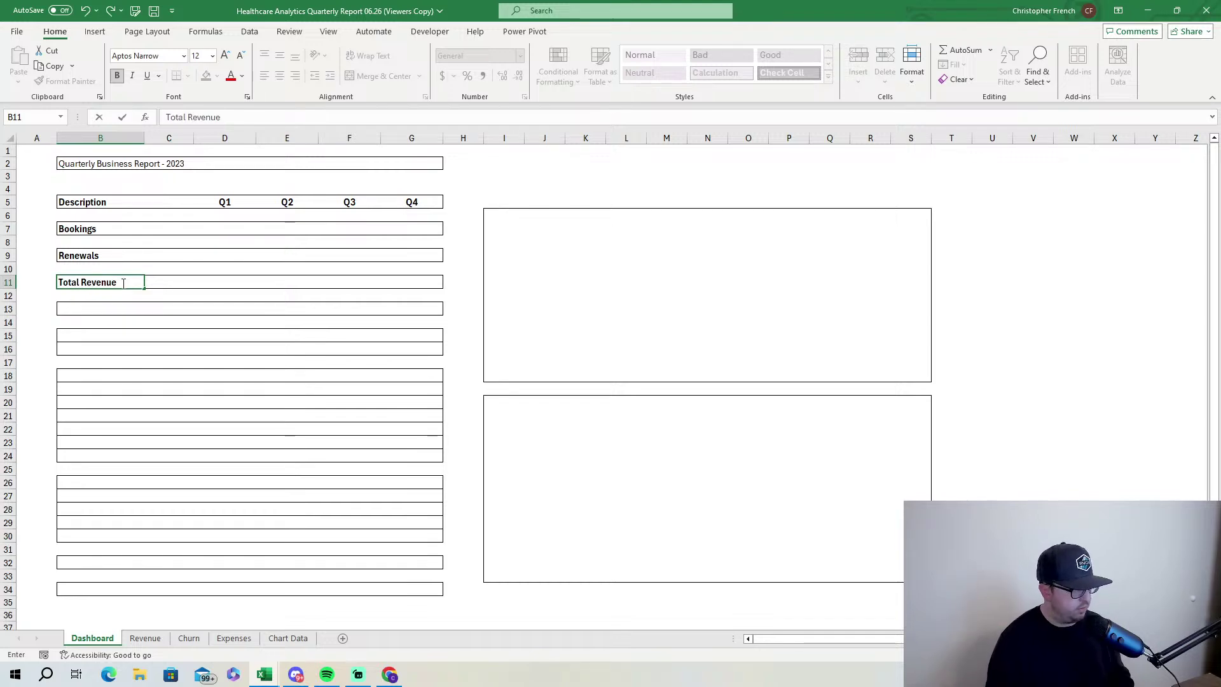
left_click(103, 308)
type("Re")
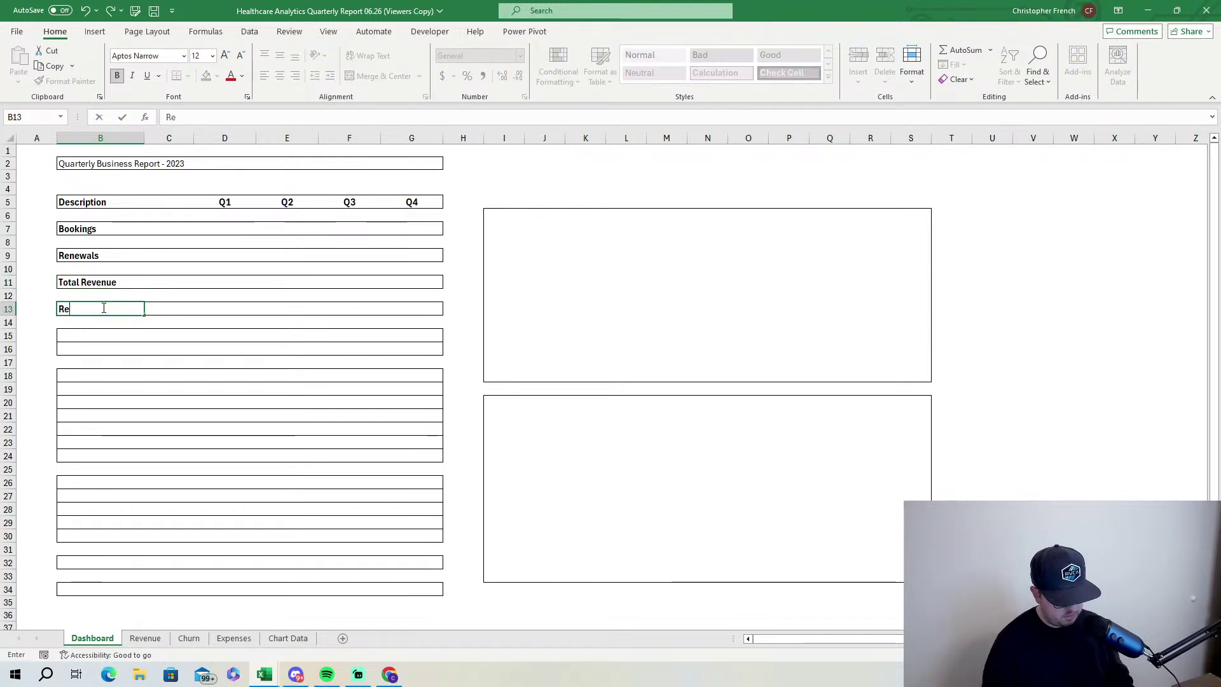
type("venue Churn")
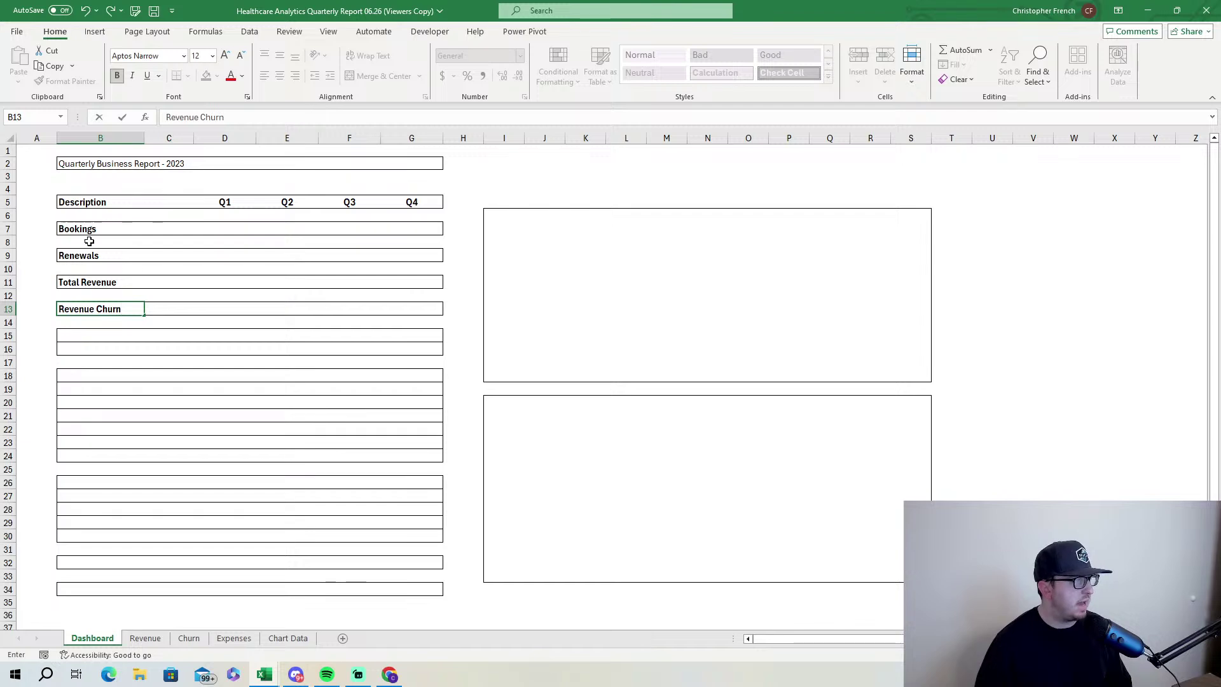
Enter "Gross Profit" in cell B15 and "Gross Margin" in cell B16 of the Dashboard.
left_click(103, 336)
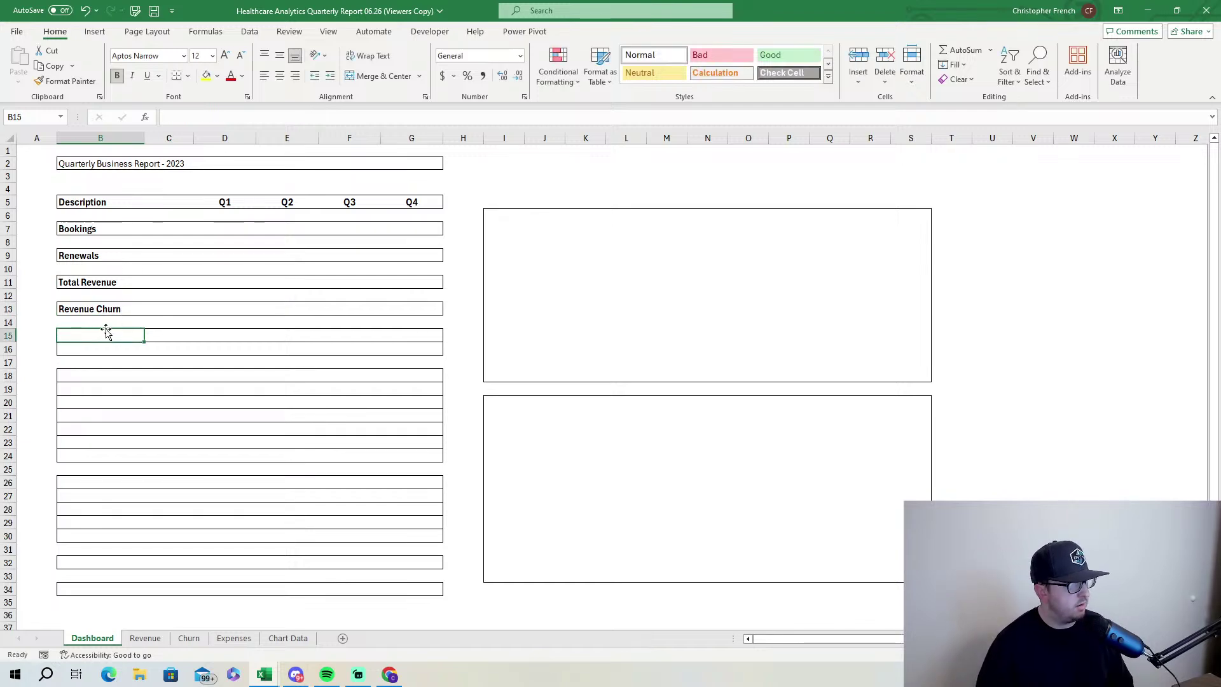
type("Gross Profit")
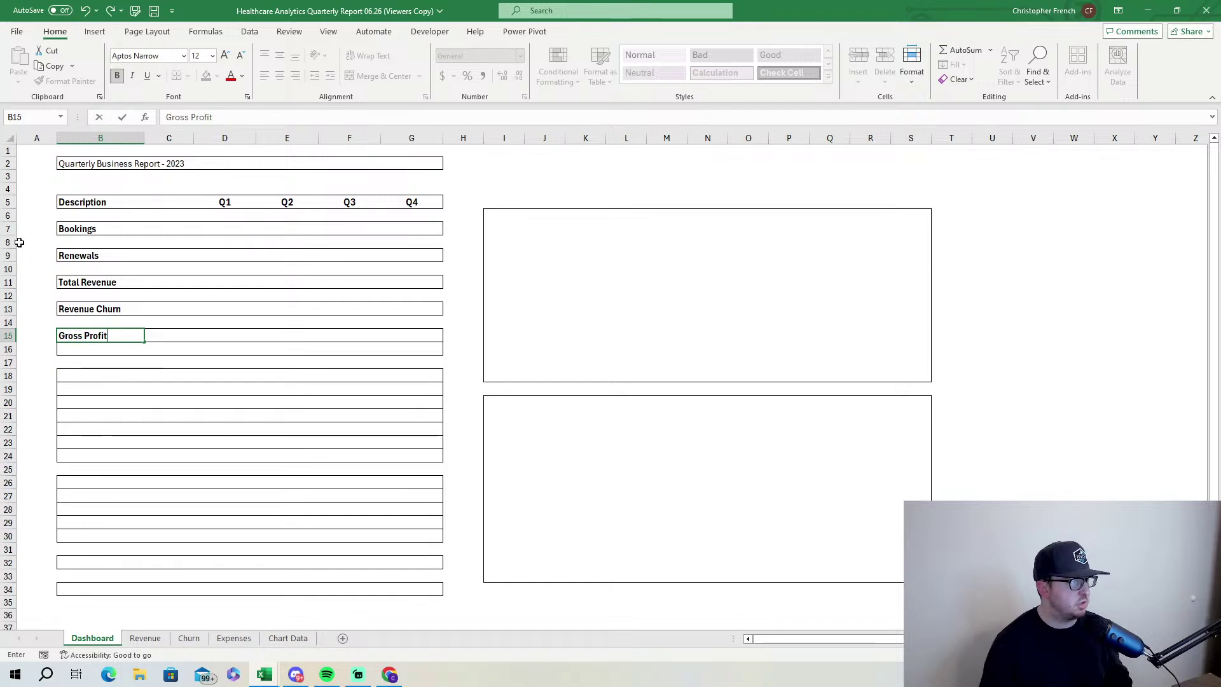
left_click(90, 347)
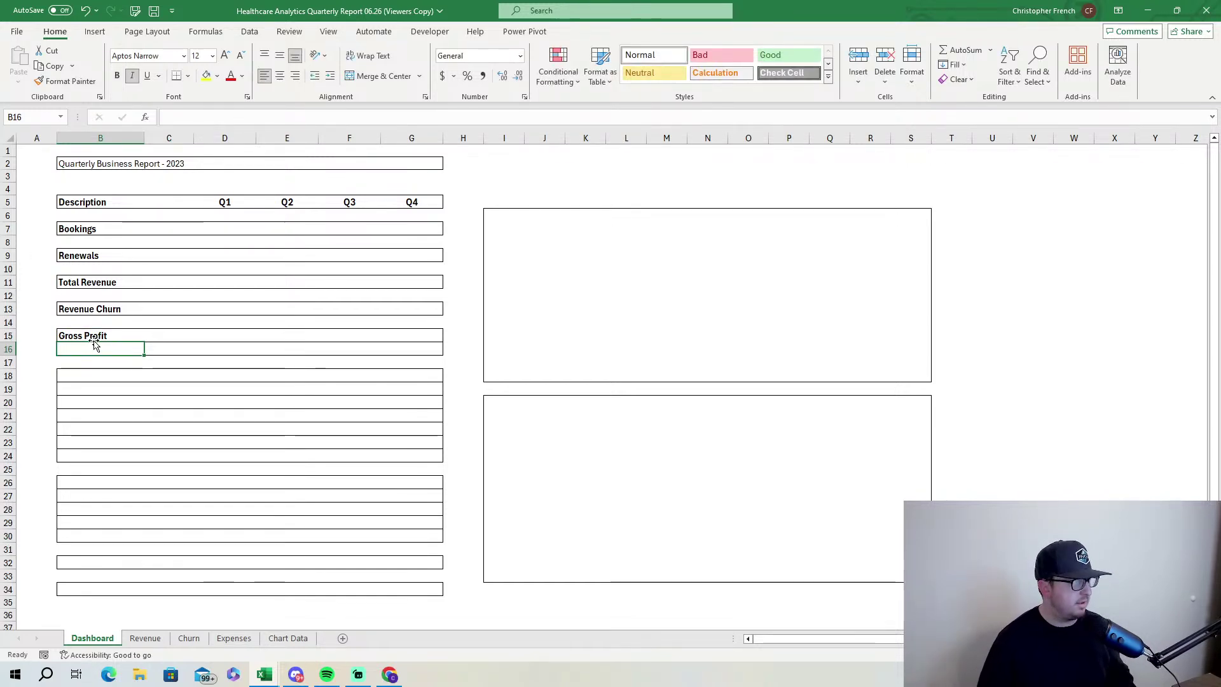
type("Gross ")
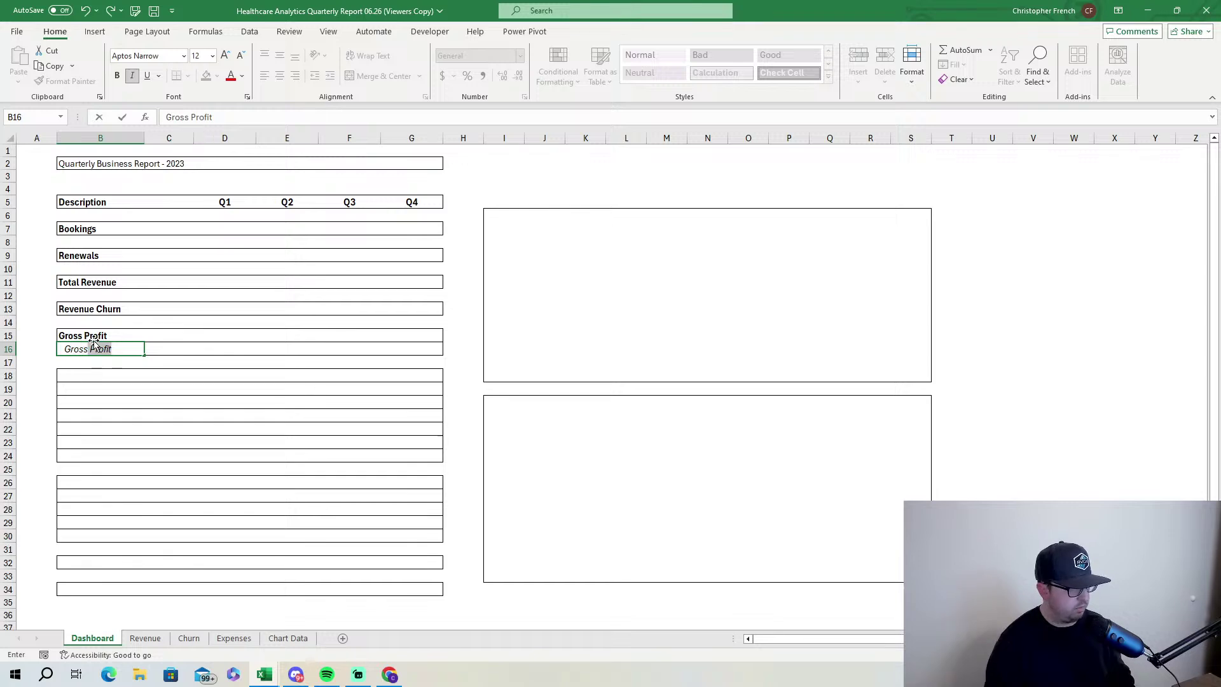
type("Margin")
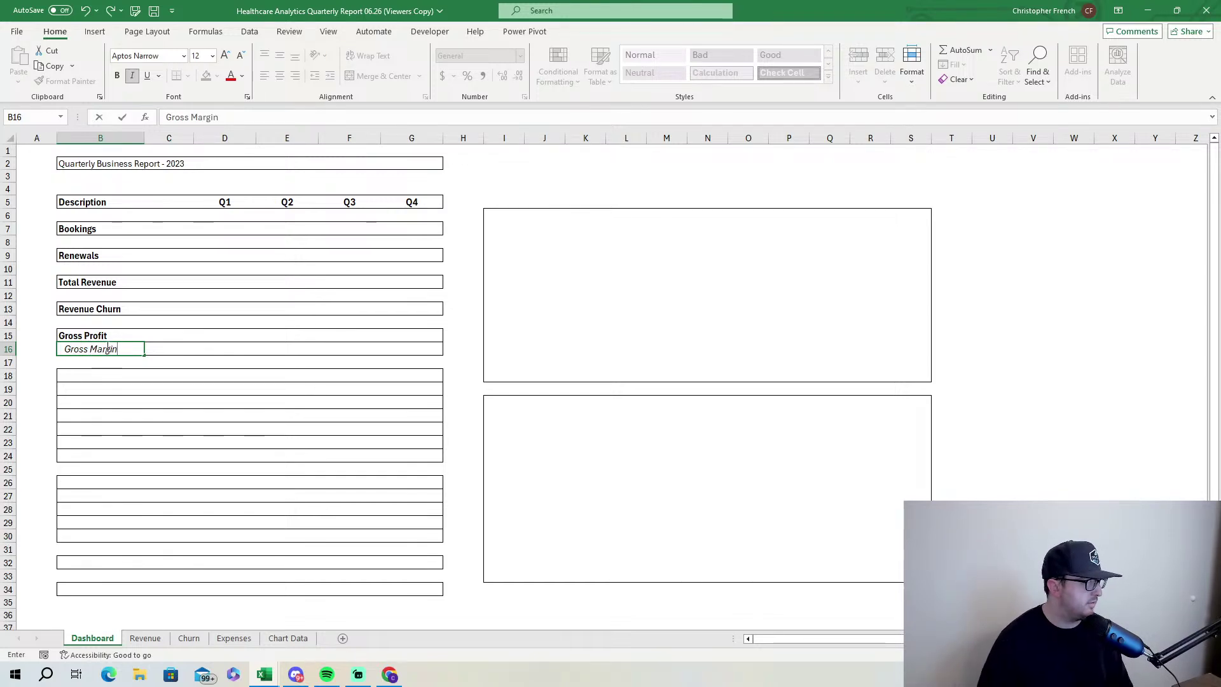
left_click(166, 365)
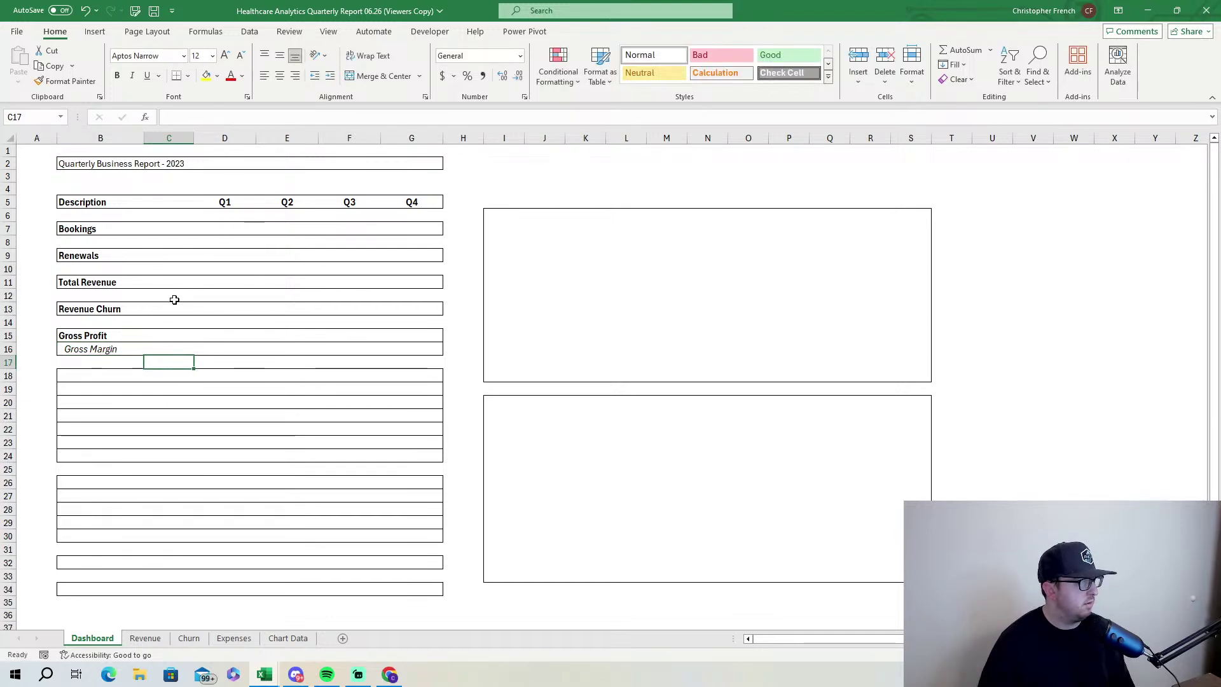
left_click(989, 265)
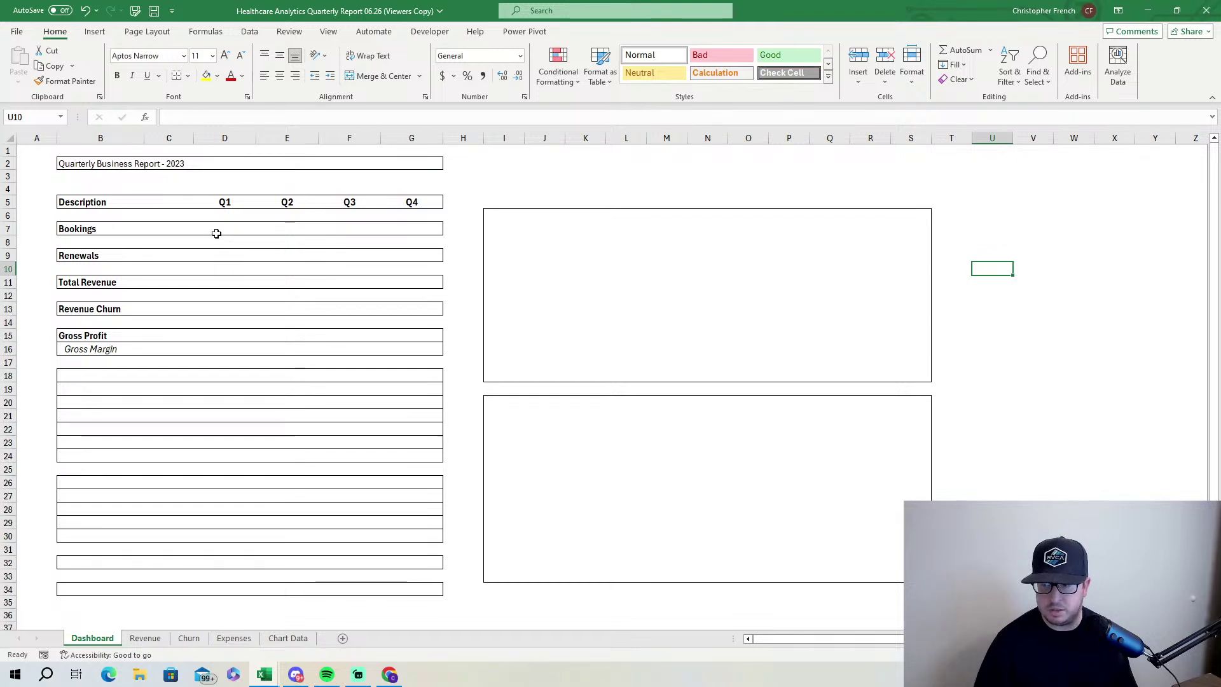
Fill the Description header cells B5:C5 with Dark Blue, Text 2, Lighter 90%.
left_click(110, 203)
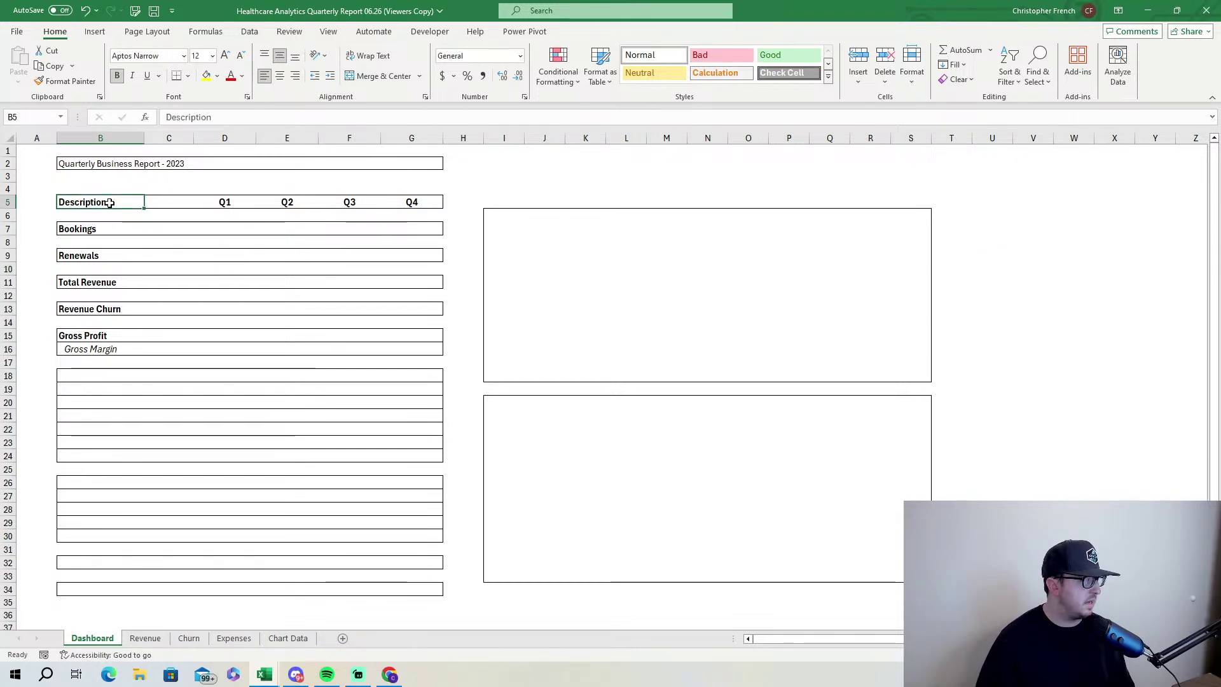
left_click(218, 76)
left_click(128, 199)
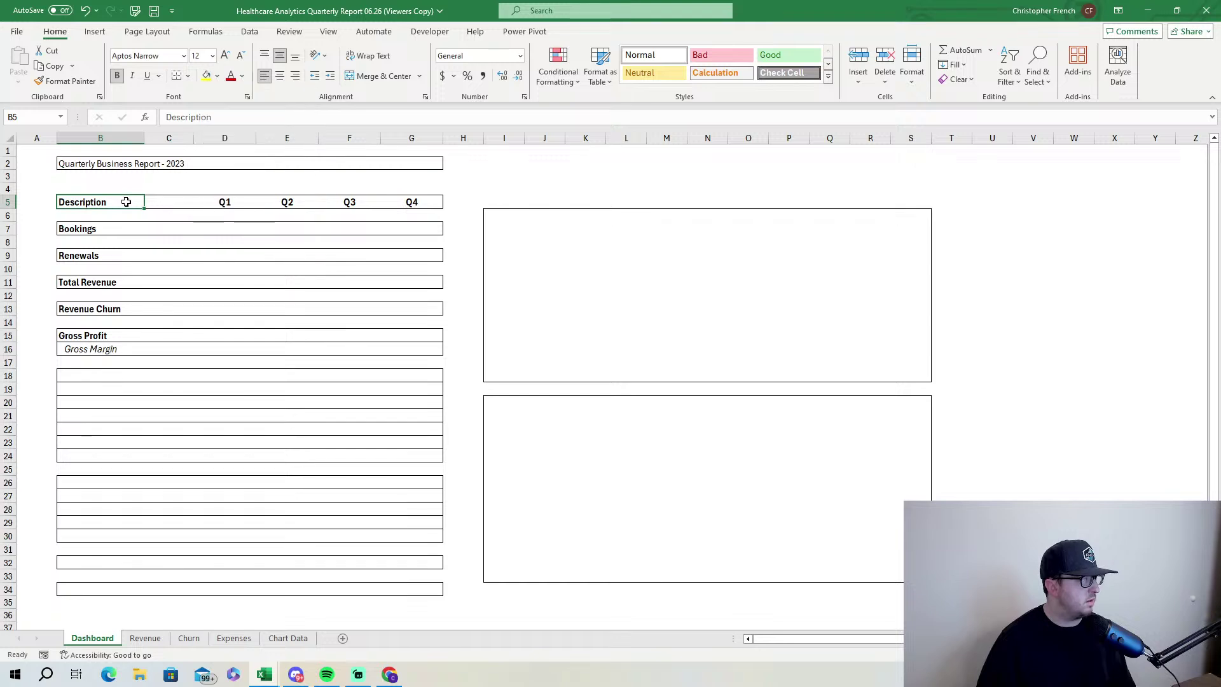
left_click_drag(127, 199, 156, 202)
left_click(219, 76)
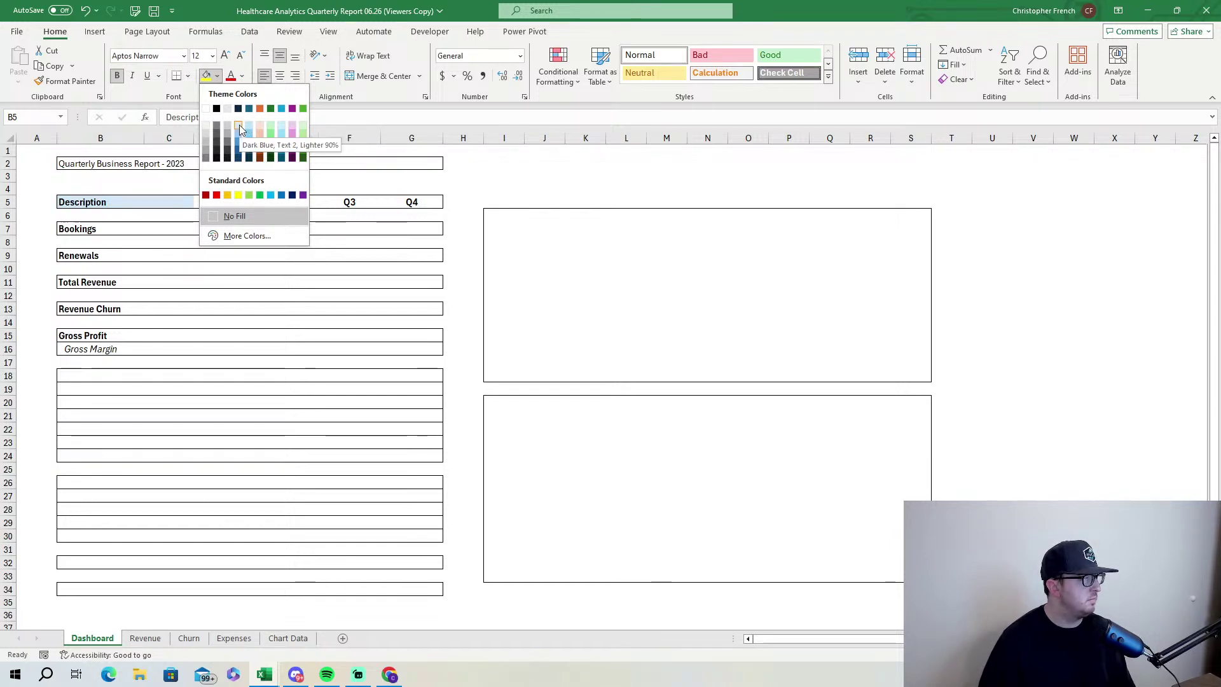
left_click(239, 124)
Fill the Q1 to Q4 header cells D5:G5 with the lightest grey theme colour.
left_click_drag(227, 201, 386, 199)
left_click(217, 76)
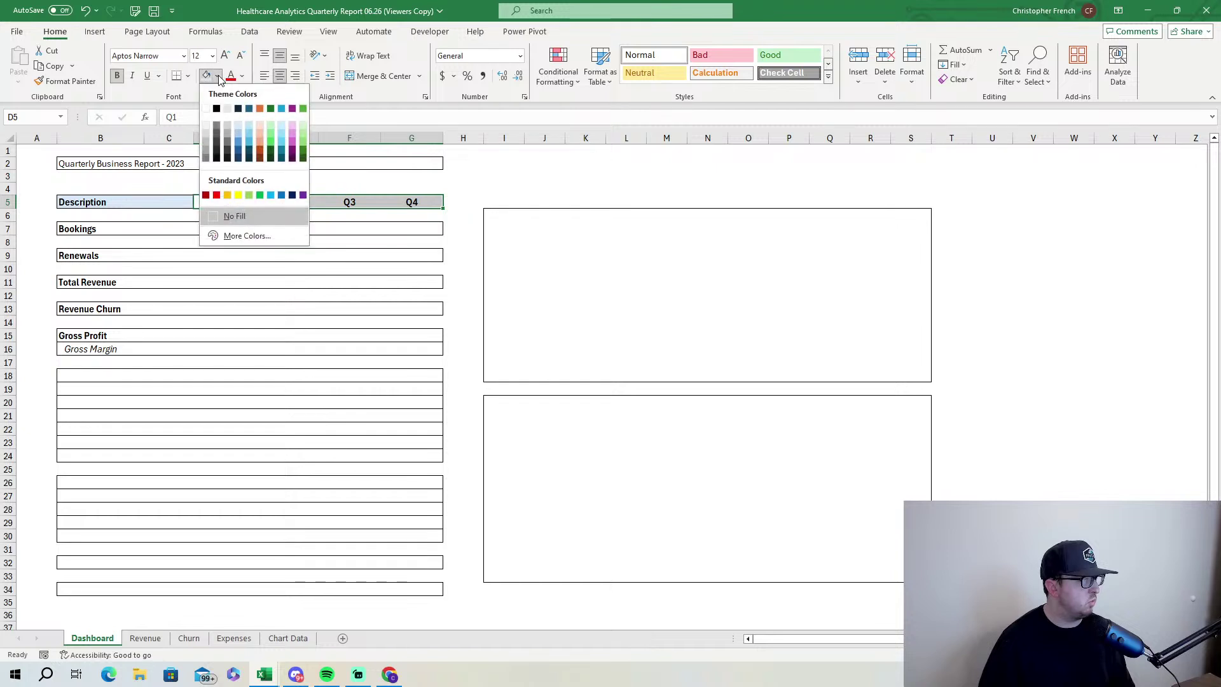
left_click(206, 126)
left_click(520, 186)
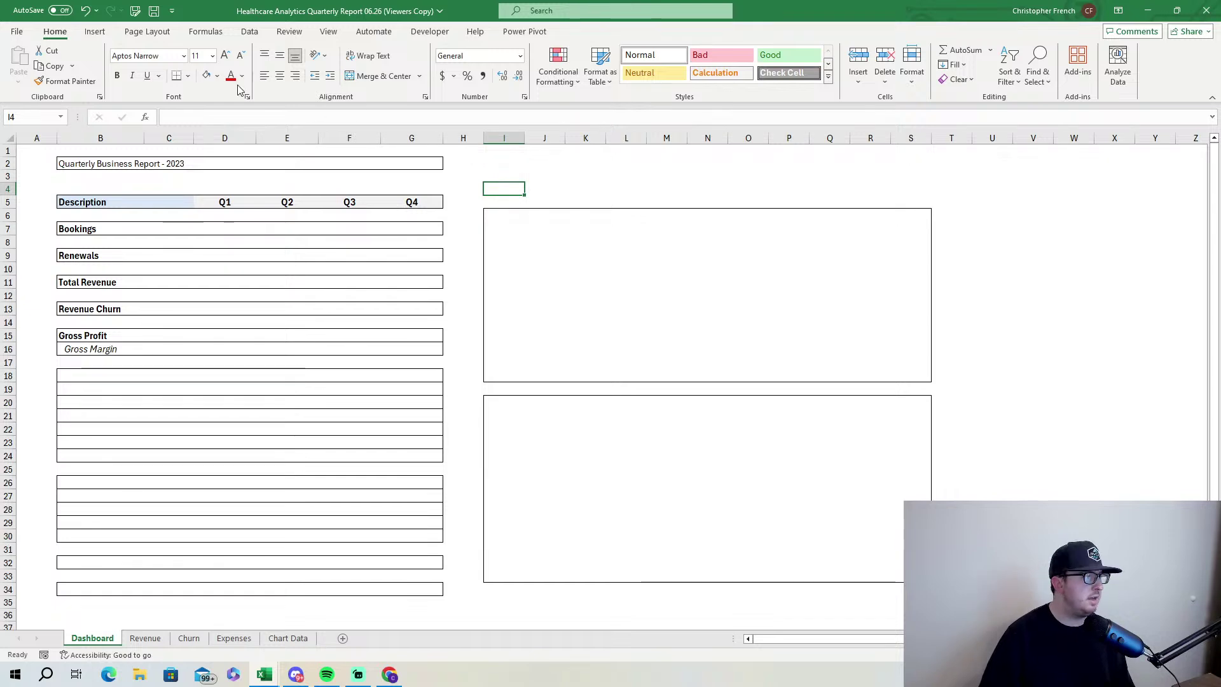
left_click(217, 75)
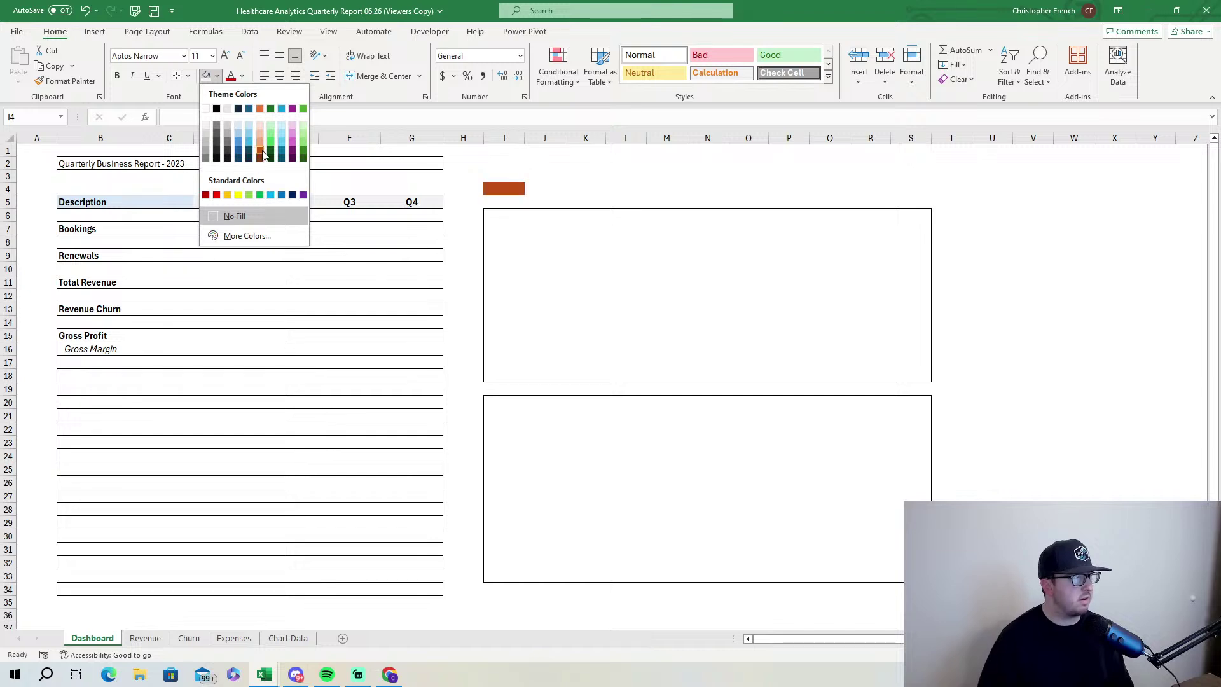
left_click(465, 215)
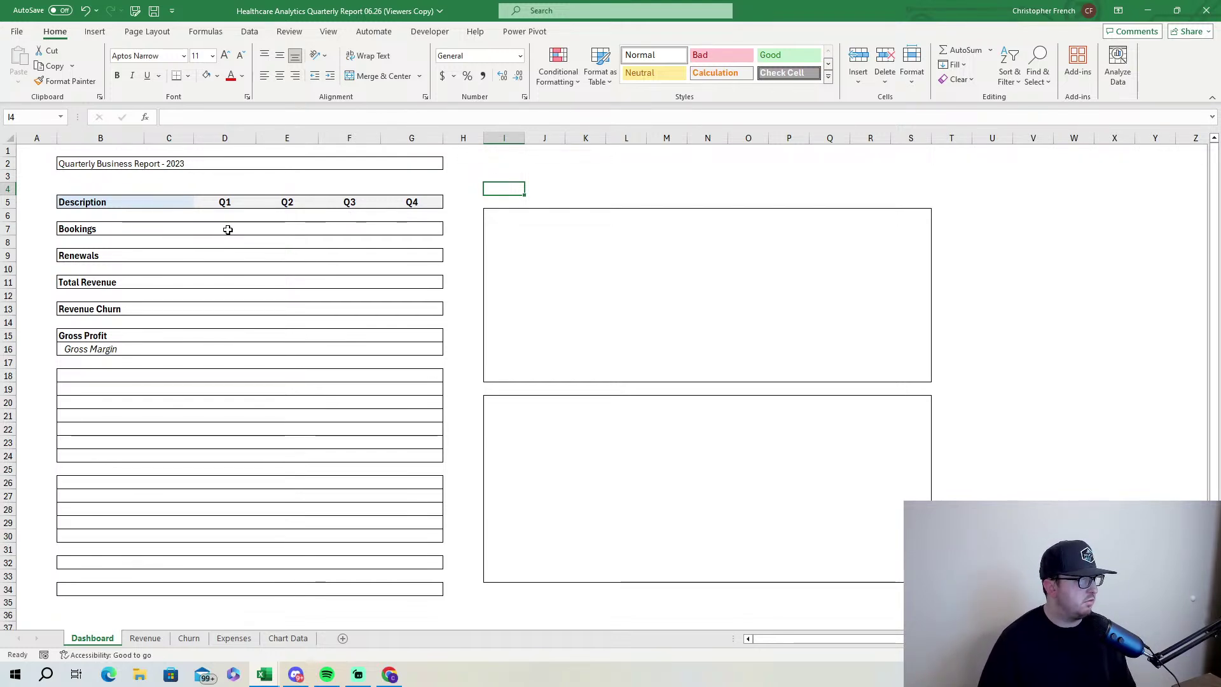
Link Dashboard cell D7 to the Q1 Bookings amount in the PivotTable on the Revenue sheet.
left_click(159, 641)
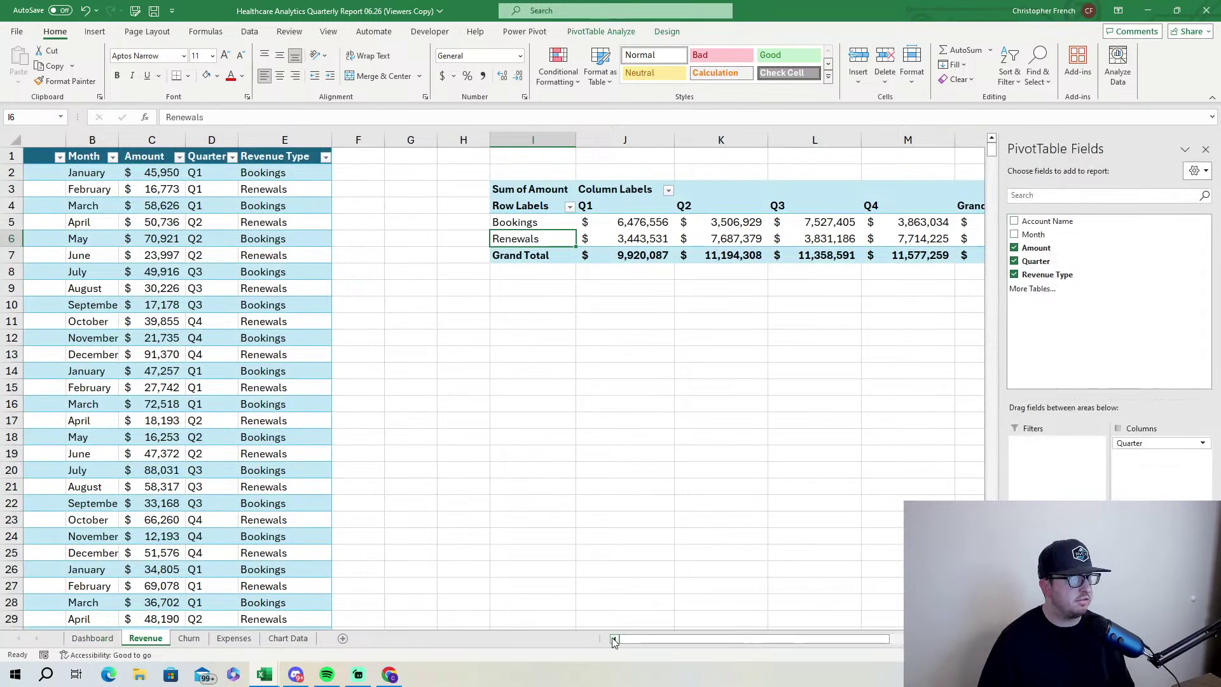
left_click_drag(622, 640, 767, 629)
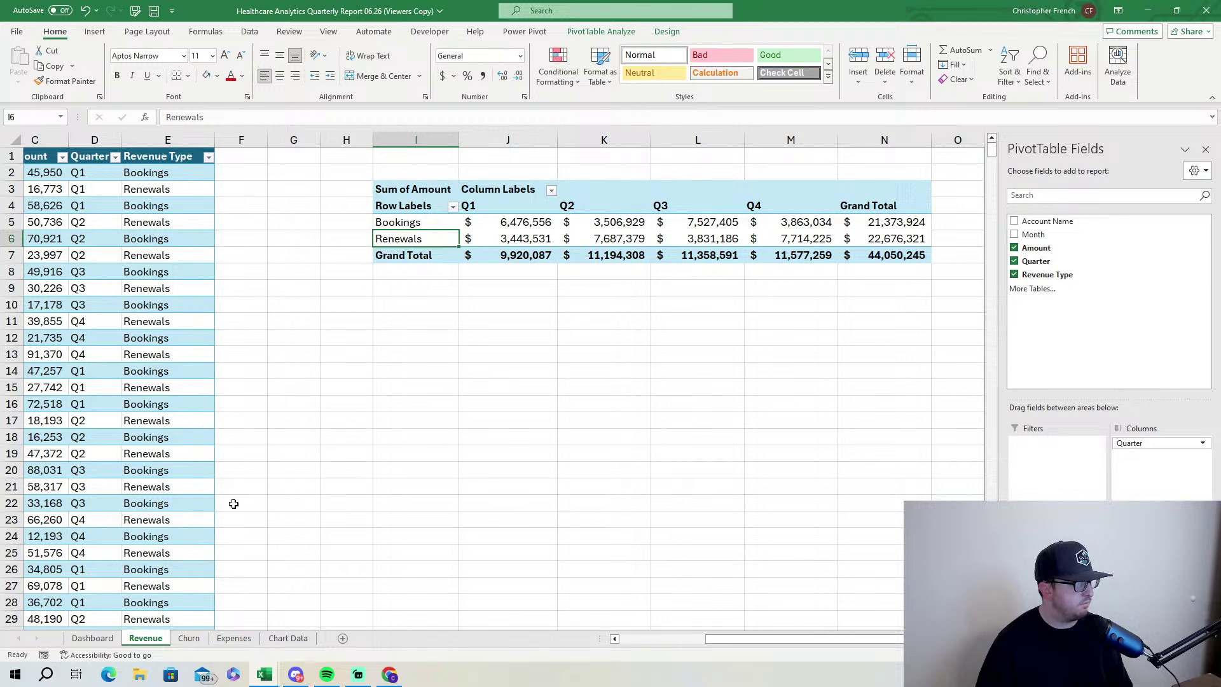
left_click(92, 638)
left_click(237, 230)
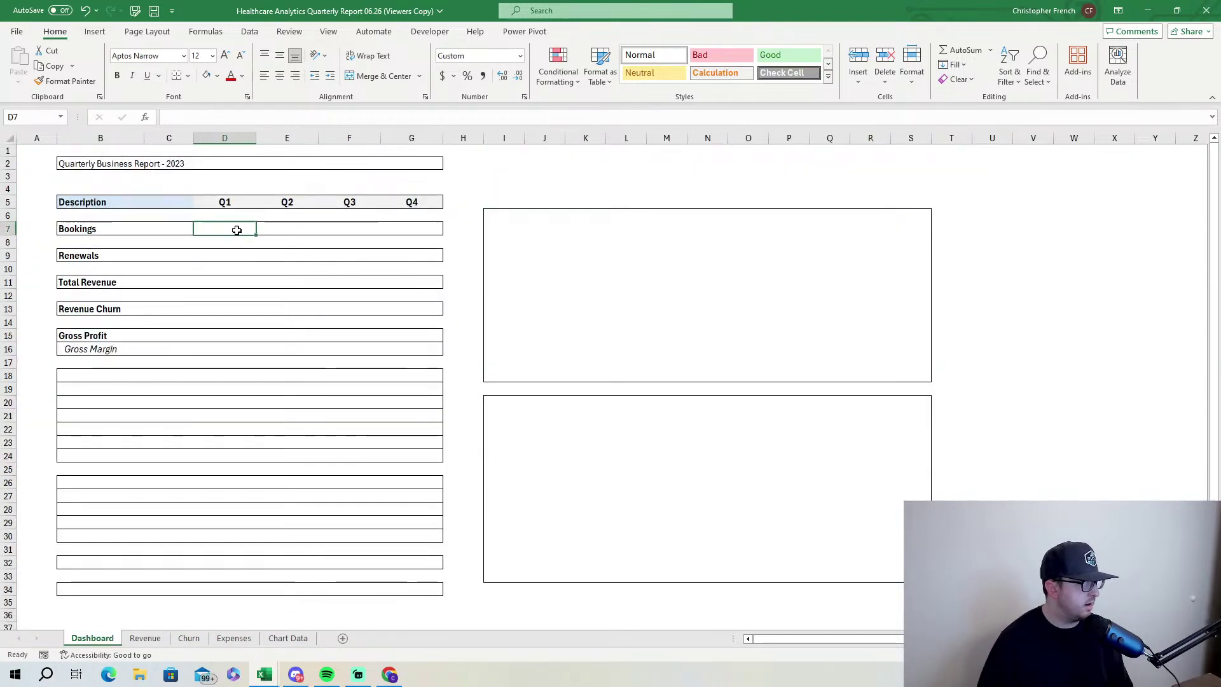
type("=")
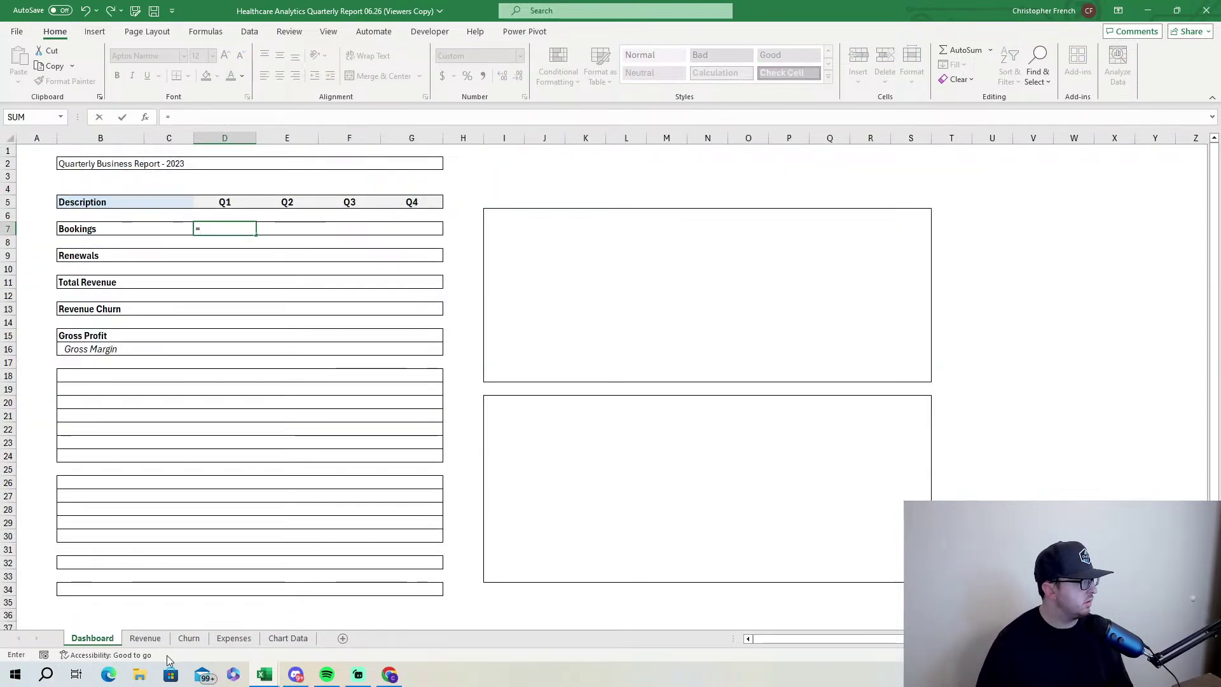
left_click(148, 640)
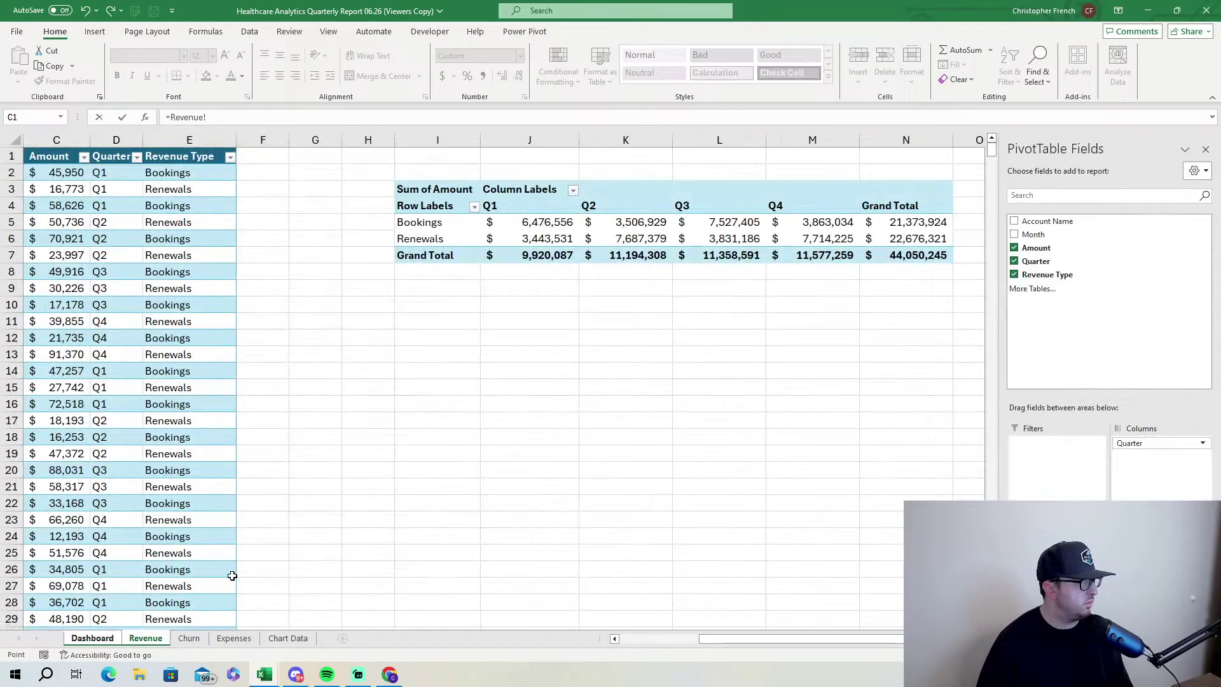
left_click(545, 222)
key("Return")
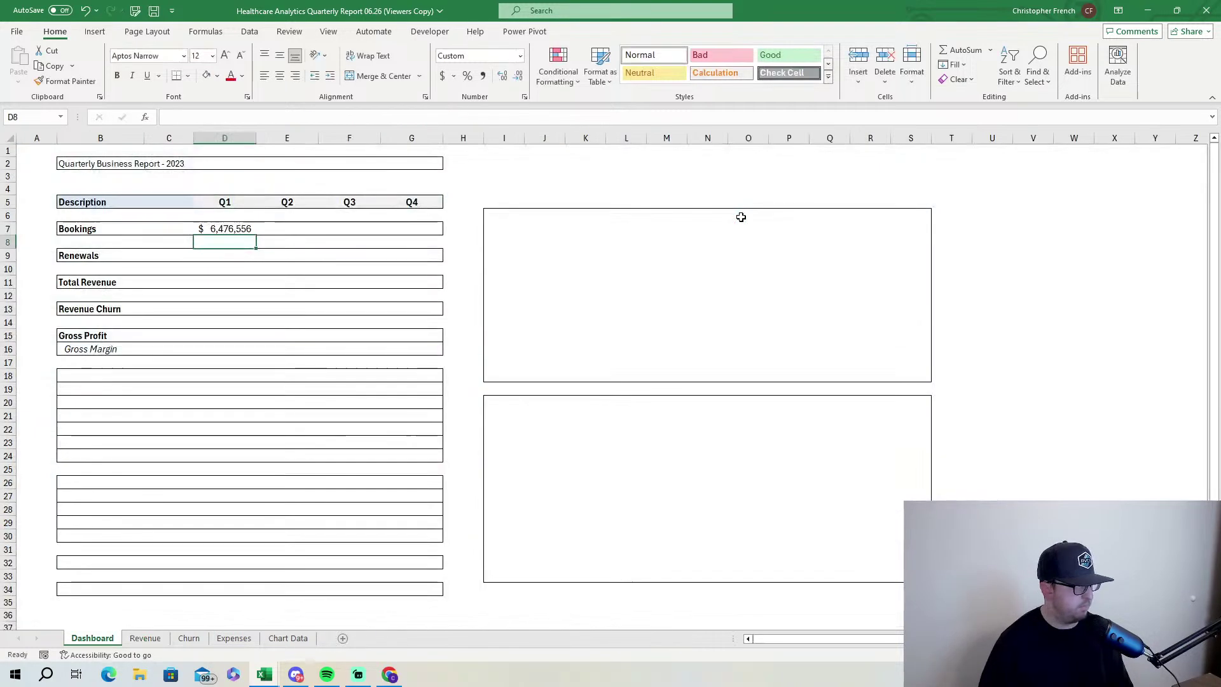
Fill the Q1 Bookings formula from D7 across to G7 and check the copied formulas against the PivotTable quarters.
left_click(243, 229)
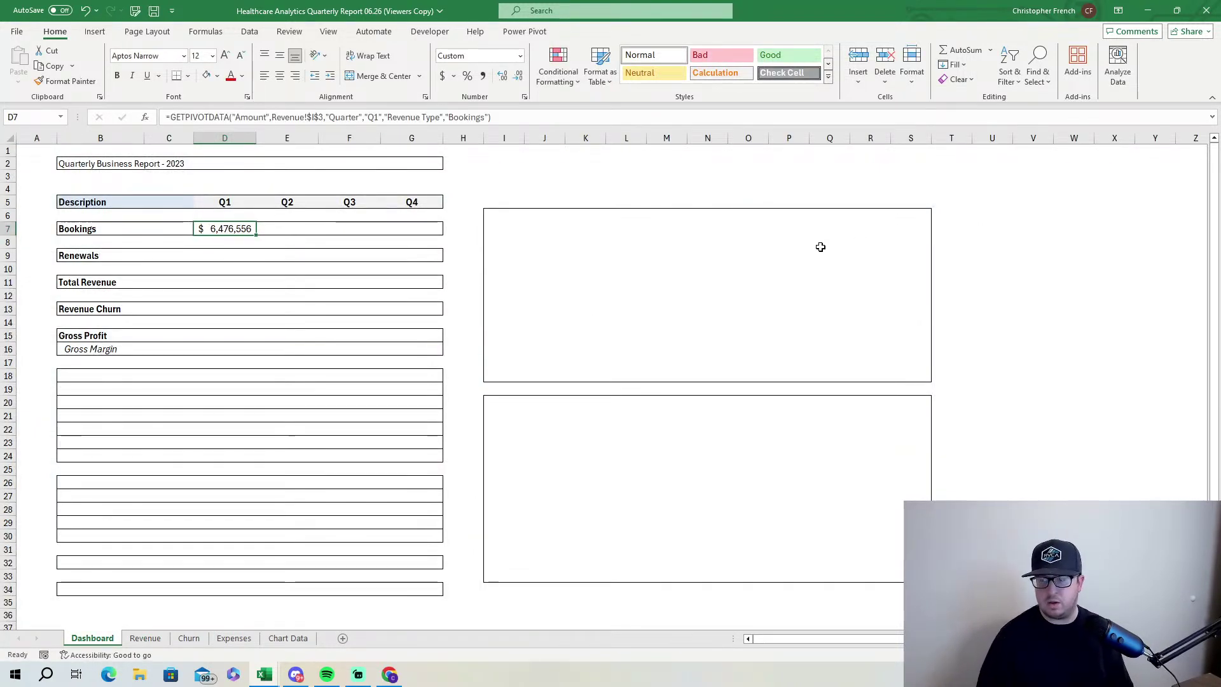
left_click(145, 637)
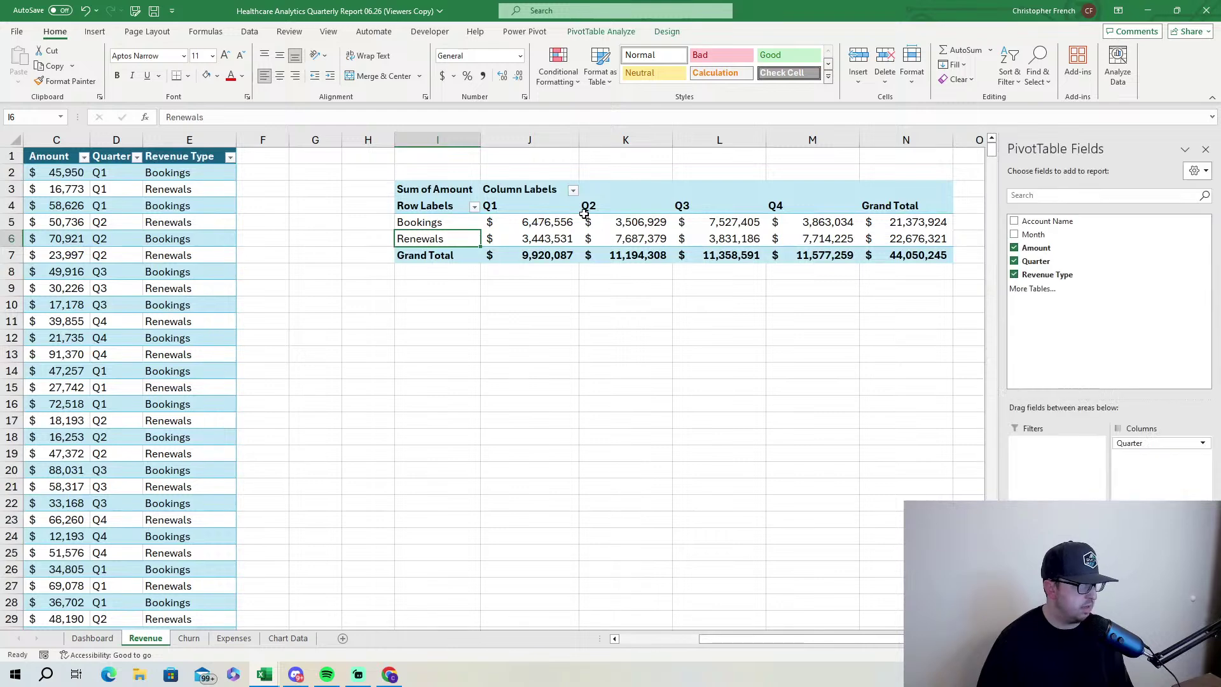
left_click(93, 638)
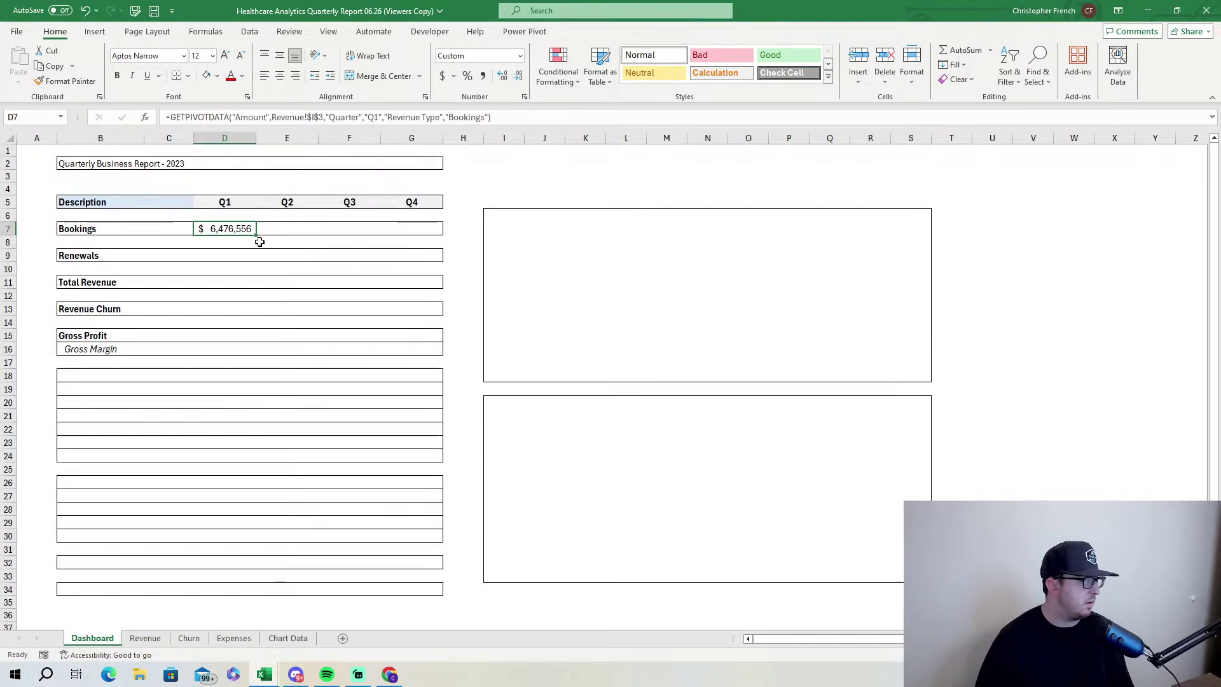
left_click_drag(257, 235, 424, 227)
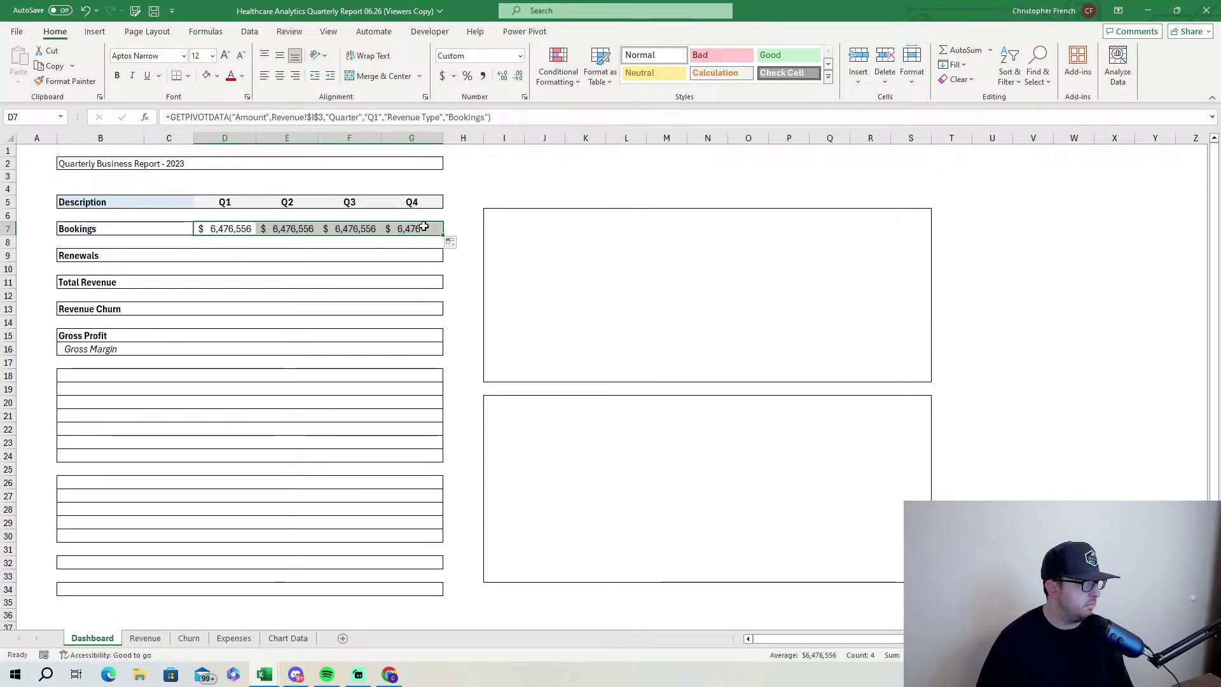
left_click(302, 232)
left_click(351, 230)
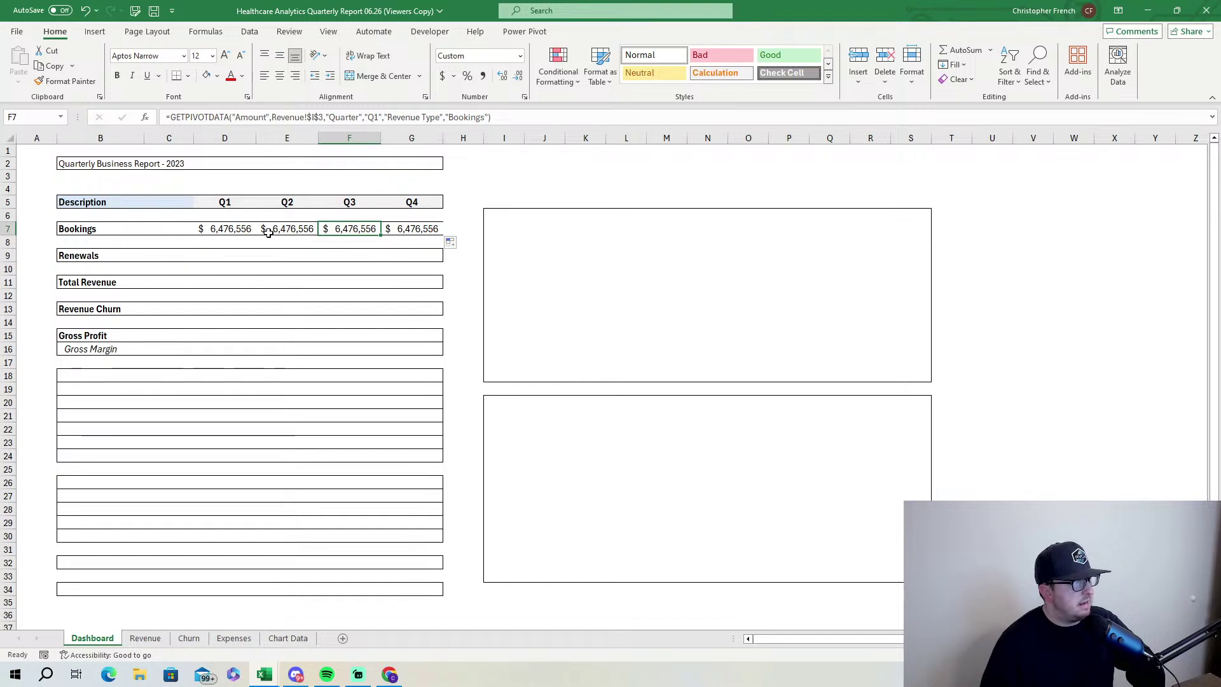
left_click(235, 229)
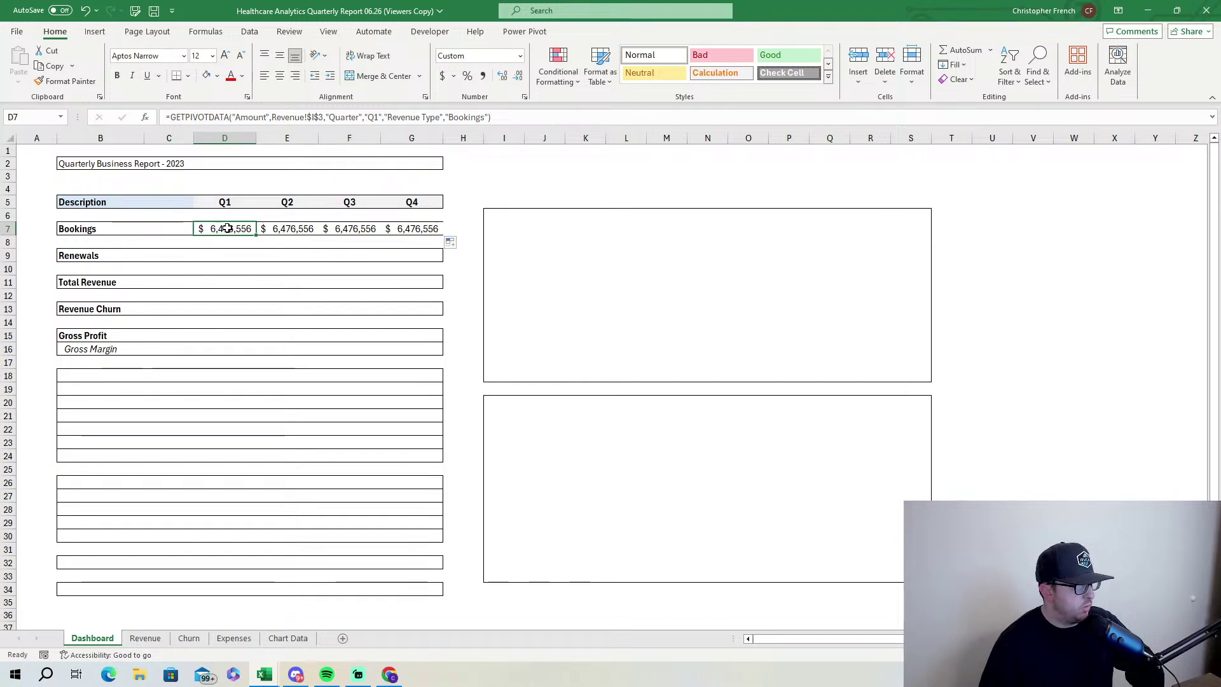
left_click(304, 229)
left_click(249, 232)
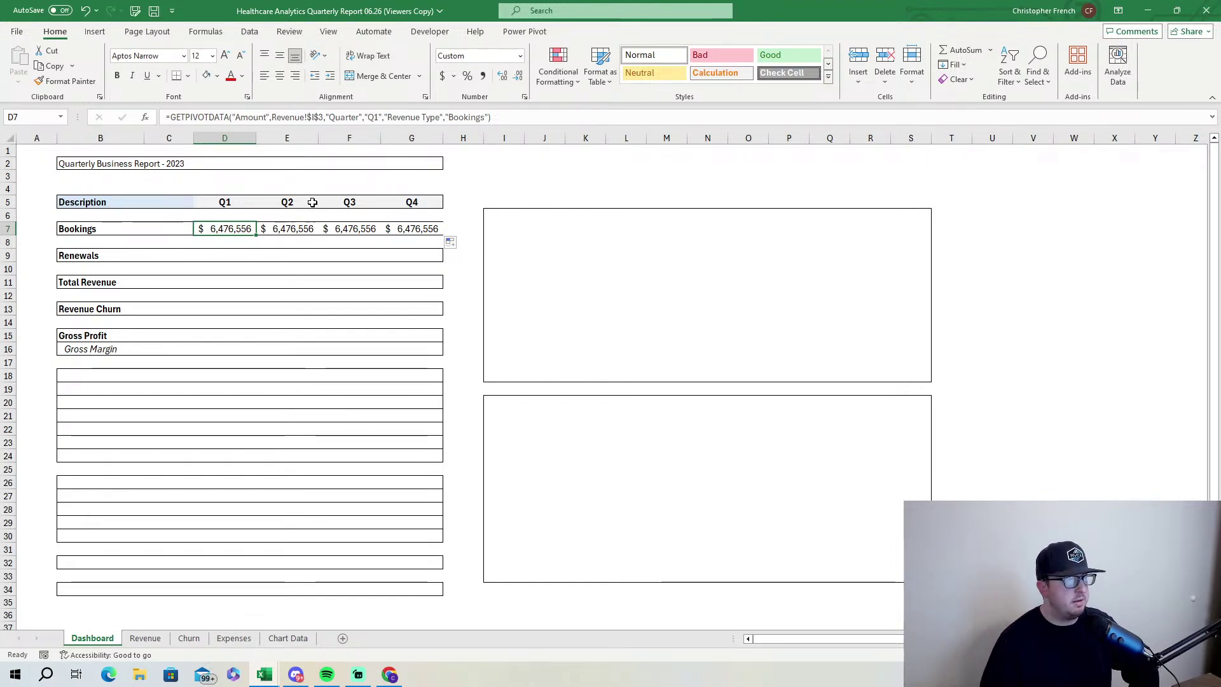
Clear the Bookings formulas from cells D7:G7 on the Dashboard.
left_click_drag(407, 230, 275, 232)
right_click(275, 231)
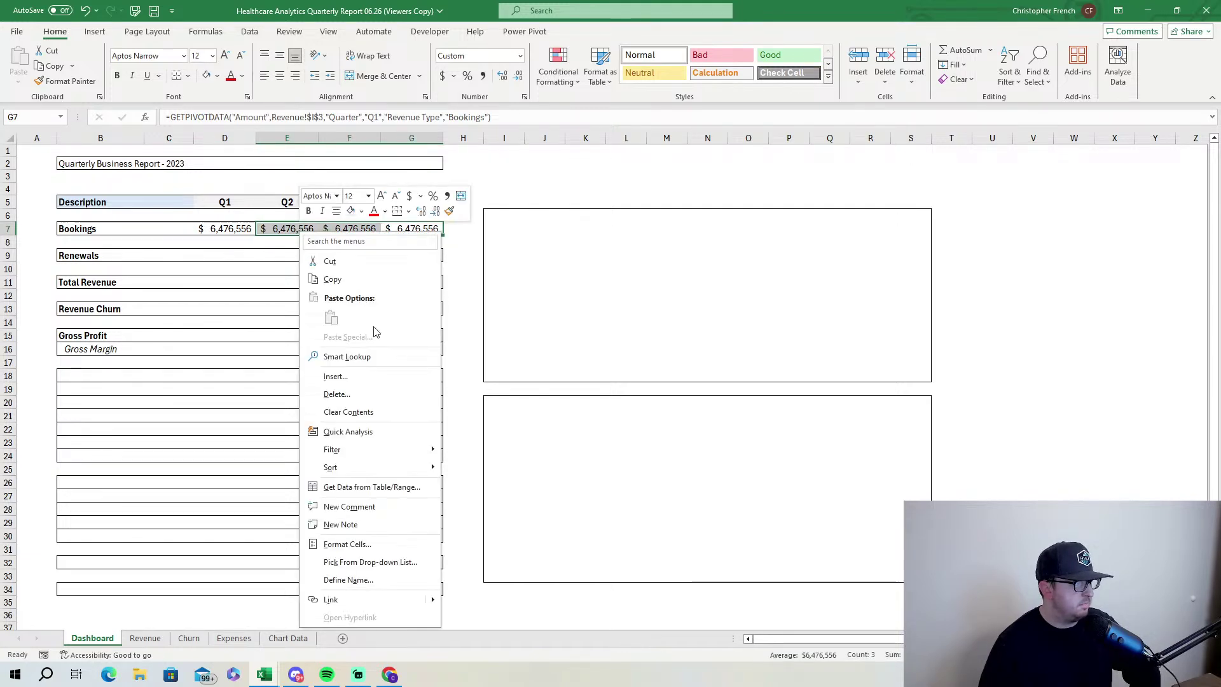
left_click(353, 410)
left_click(247, 231)
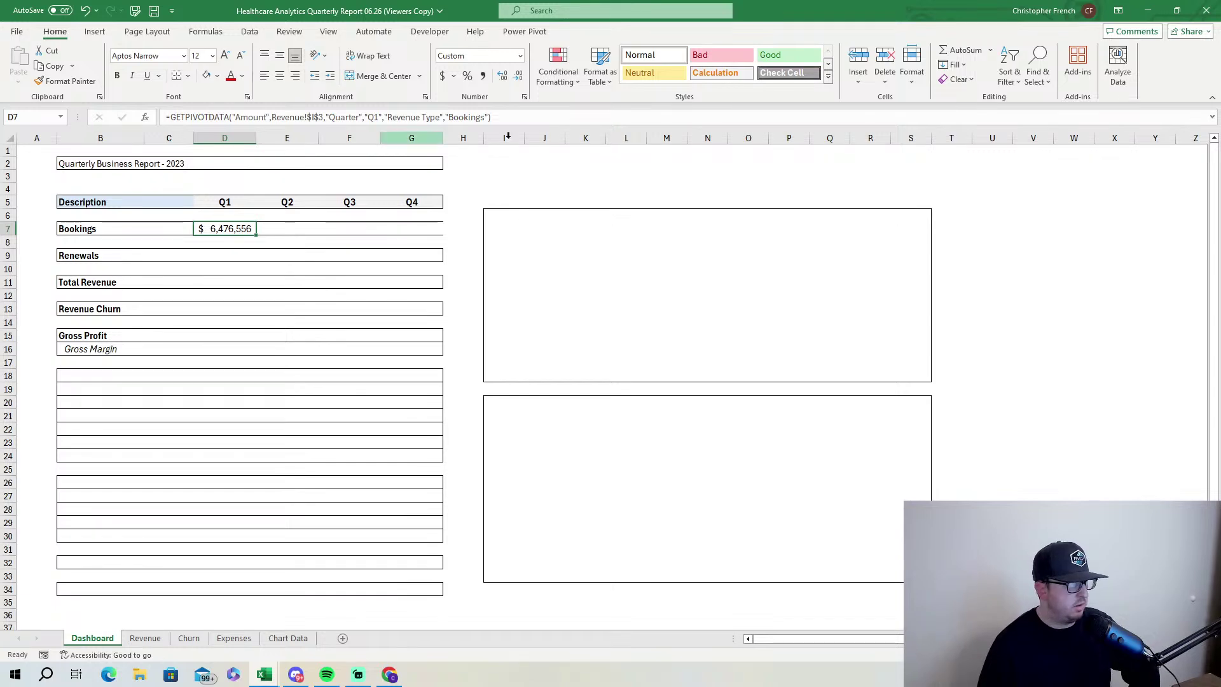
key("F2")
key("BackSpace")
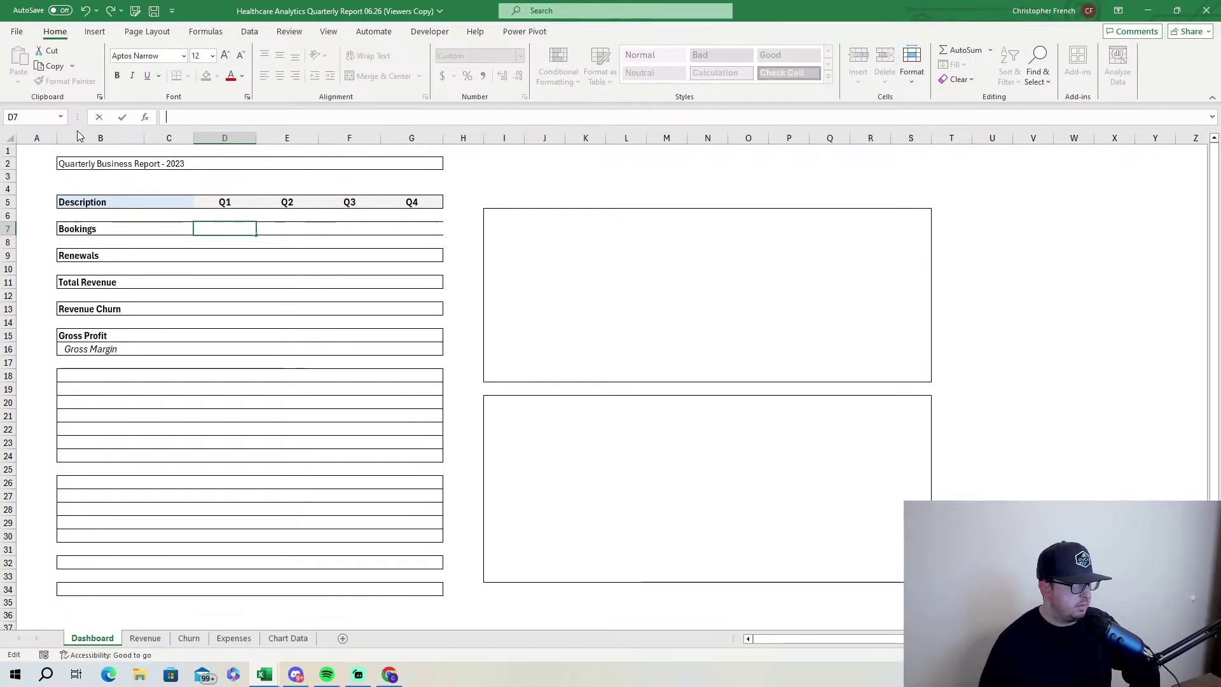
left_click(340, 296)
Copy the Revenue PivotTable range I4:M6, without grand totals, and paste it as values only at cell I12.
left_click(145, 638)
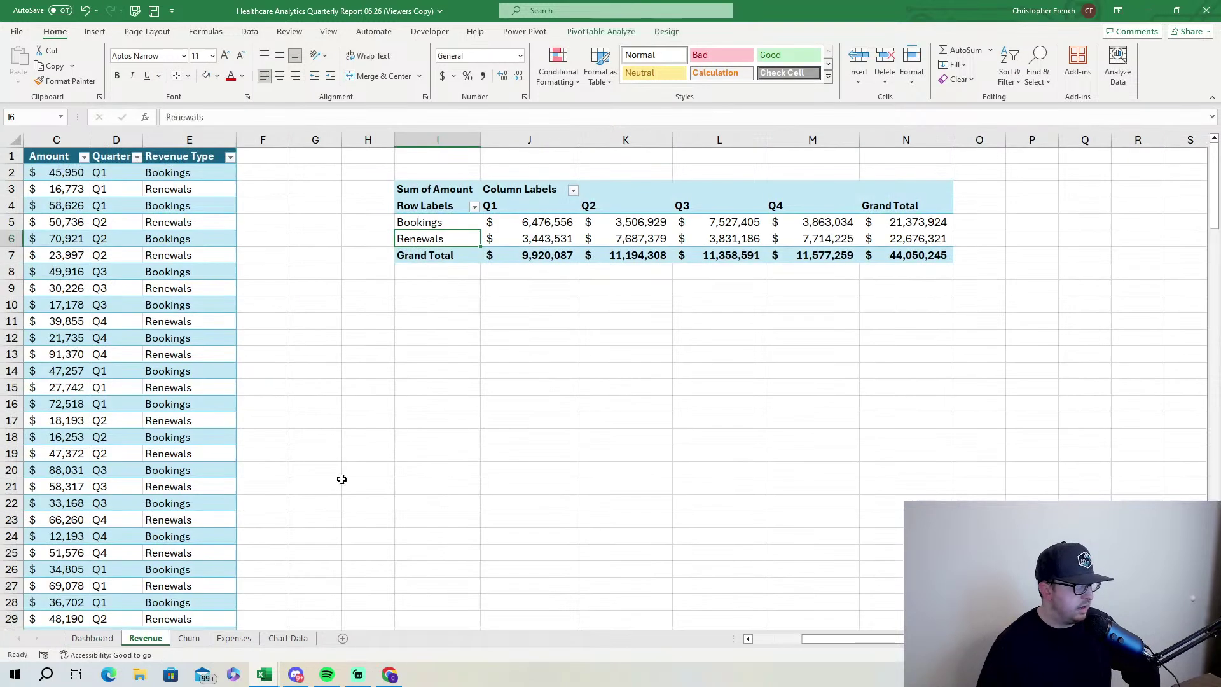
left_click(478, 238)
scroll(687, 639, "right", 1)
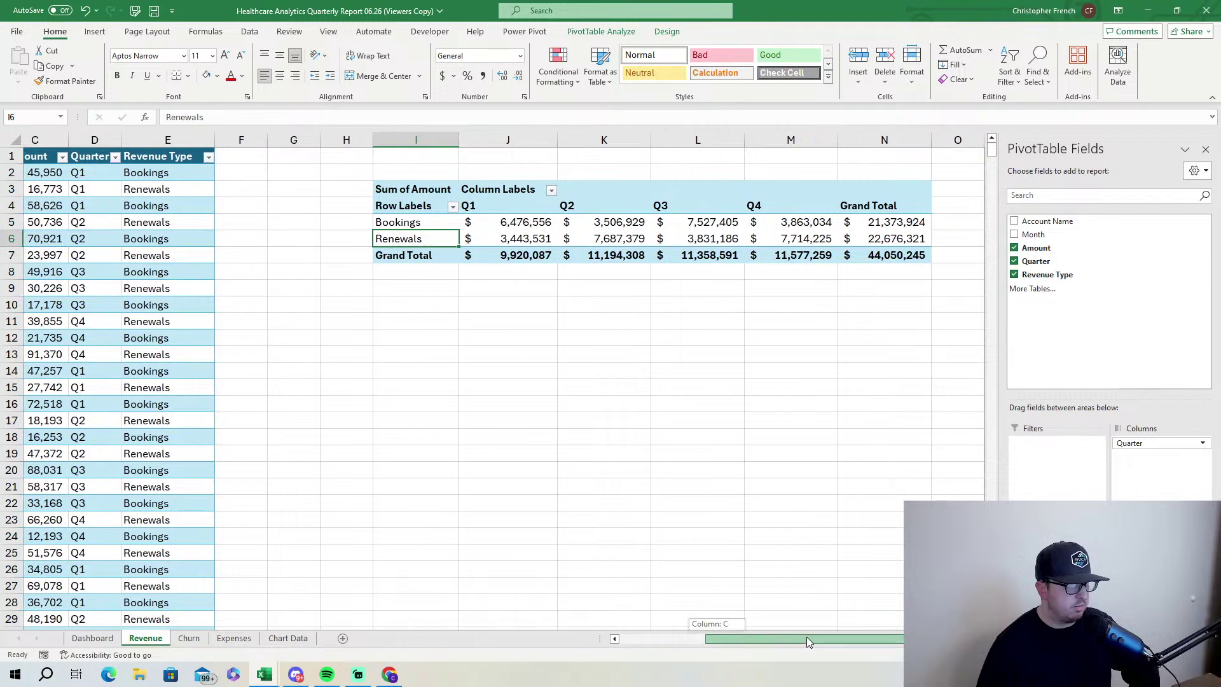
left_click_drag(408, 204, 809, 237)
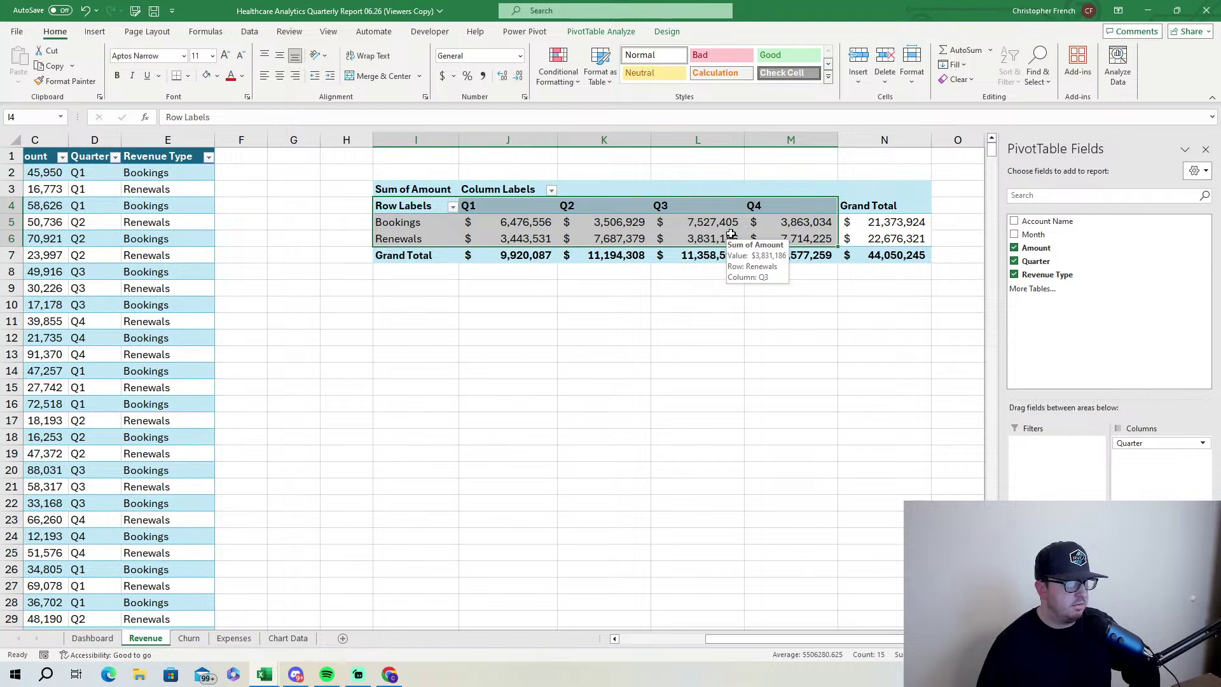
right_click(731, 234)
left_click(750, 263)
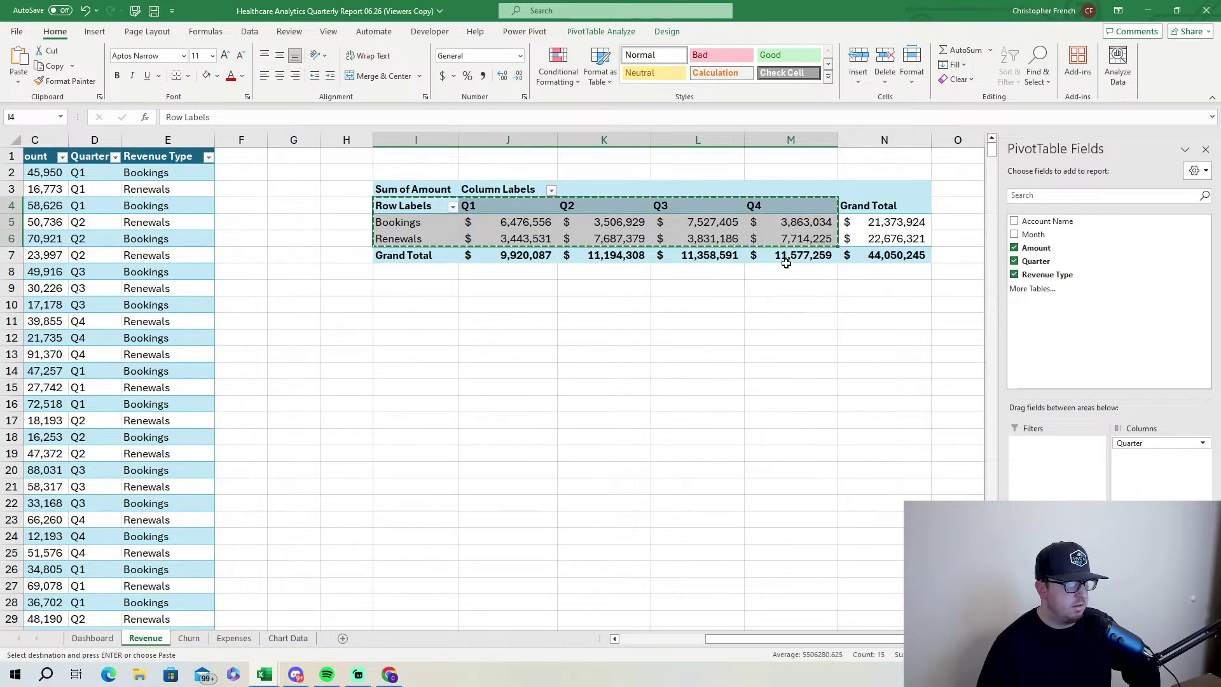
left_click(428, 341)
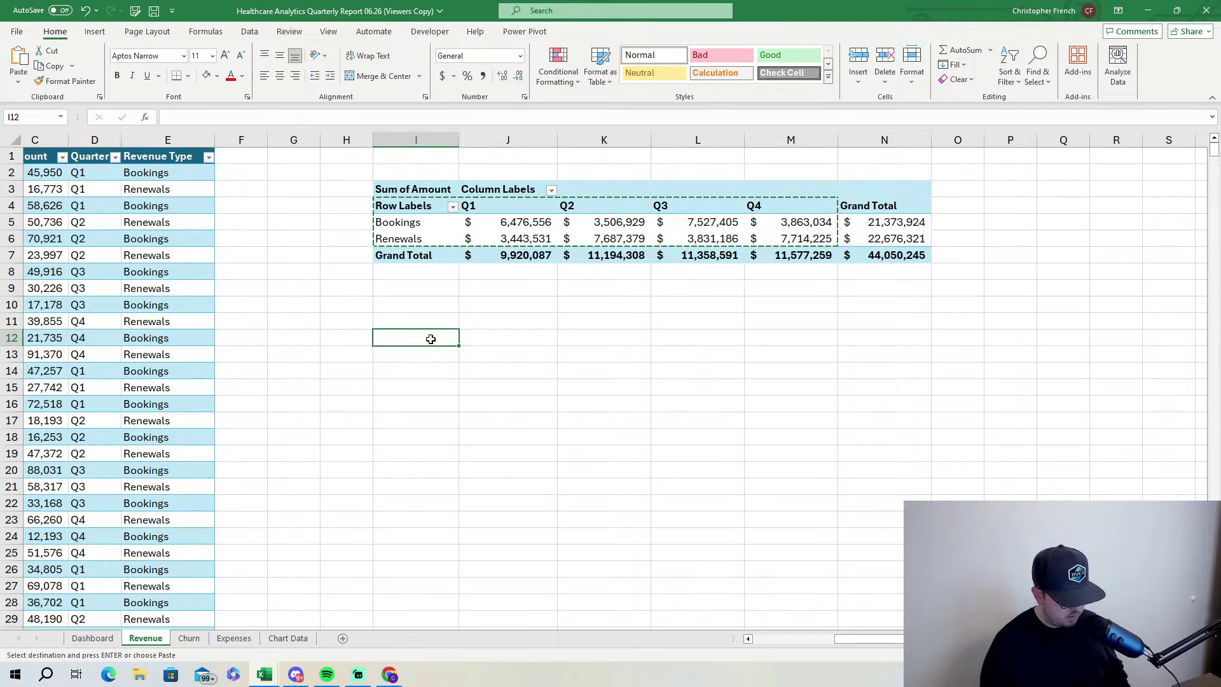
key("ctrl+alt+v")
key("v")
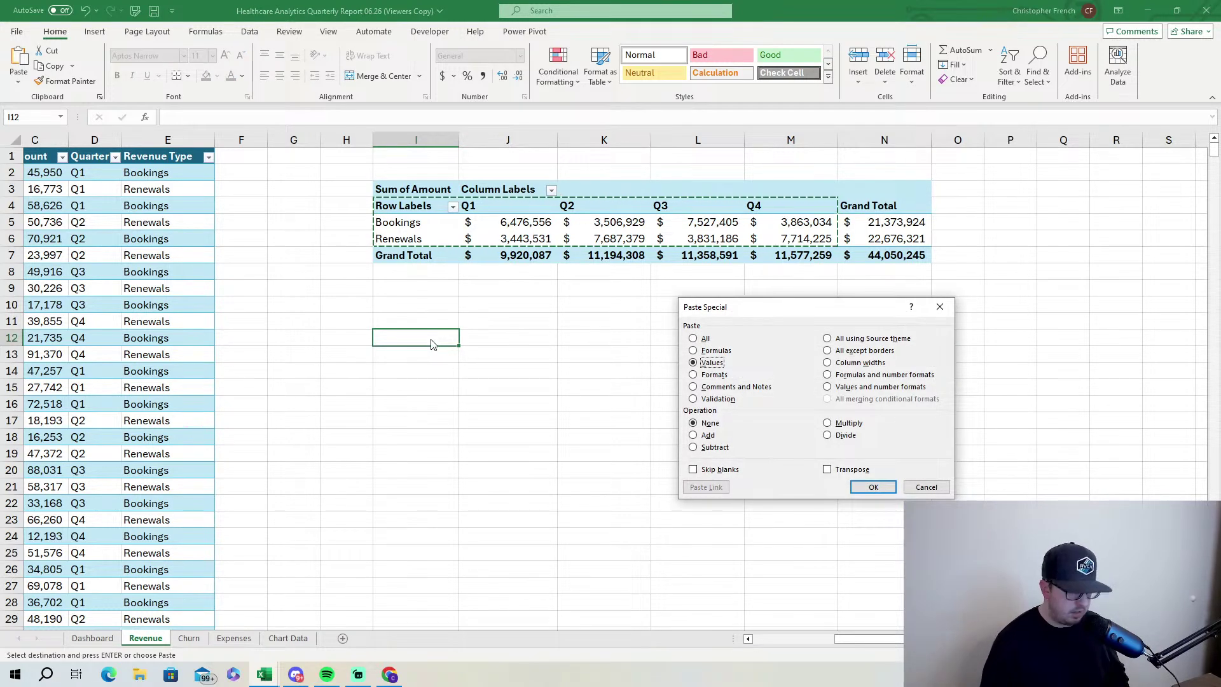
key("Return")
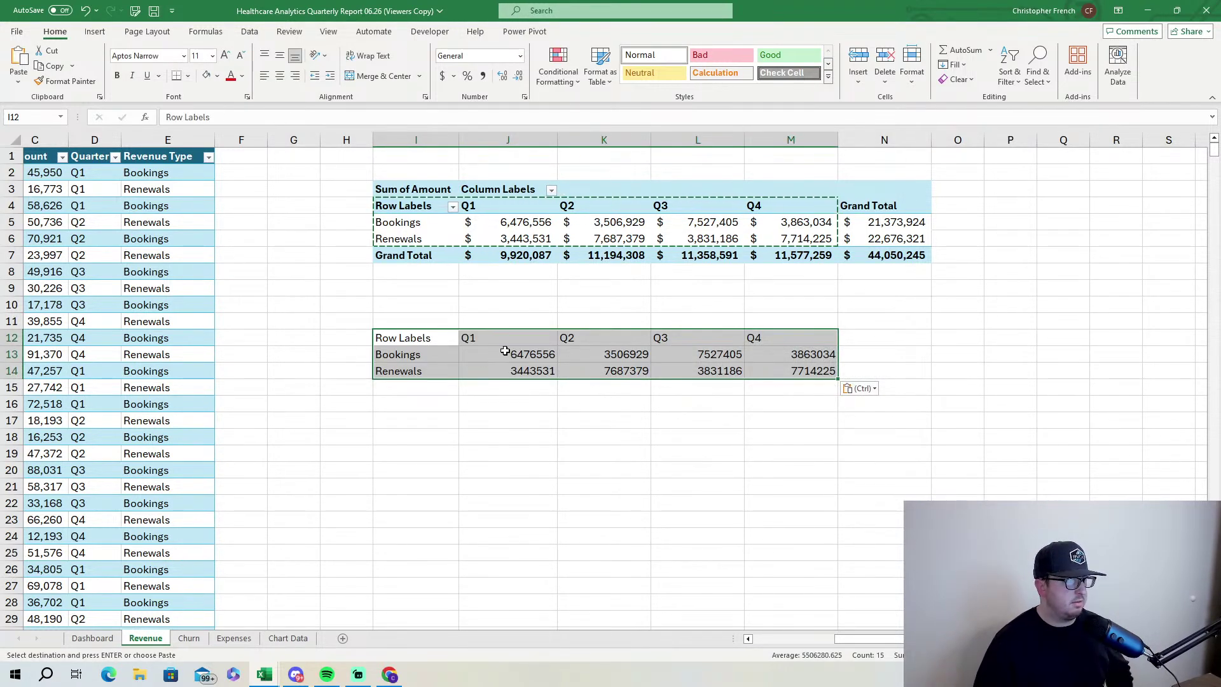
Format the pasted amounts in J13:M14 of the Revenue sheet as dollar accounting values without decimals.
left_click_drag(505, 351, 814, 371)
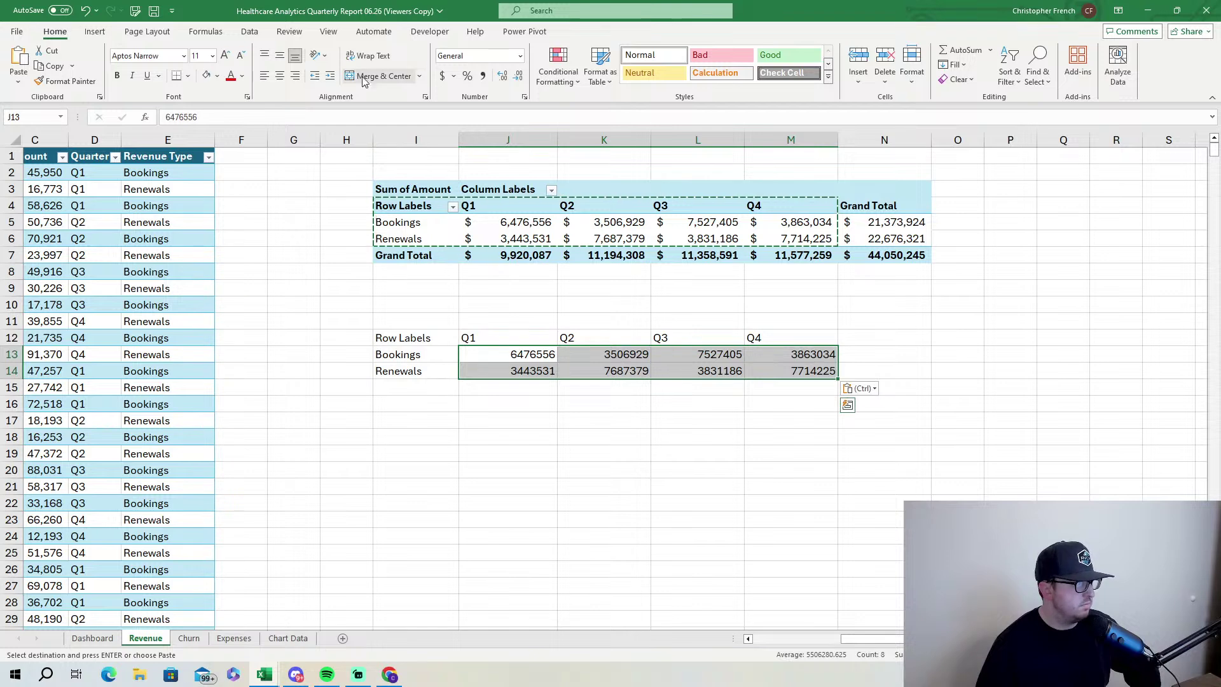
left_click(443, 75)
left_click(520, 75)
left_click(520, 75)
left_click(542, 533)
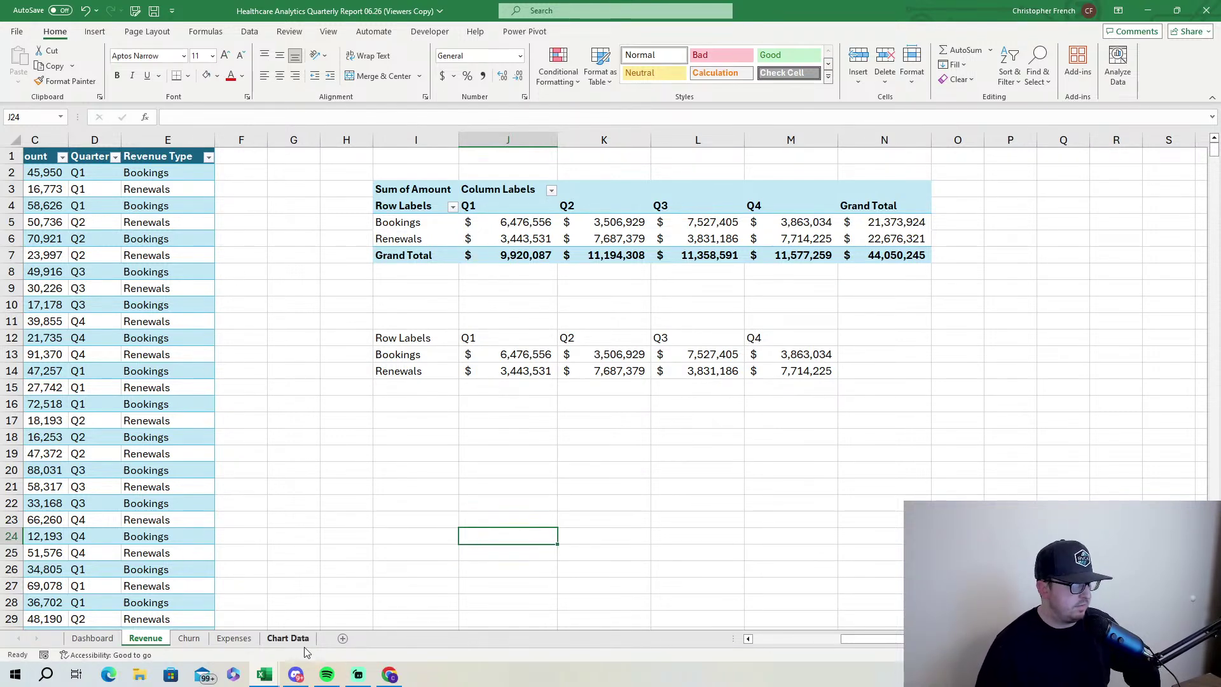
Link Dashboard cell D7 to Revenue!J13 and fill the Bookings formula across to G7.
left_click(105, 639)
left_click(241, 232)
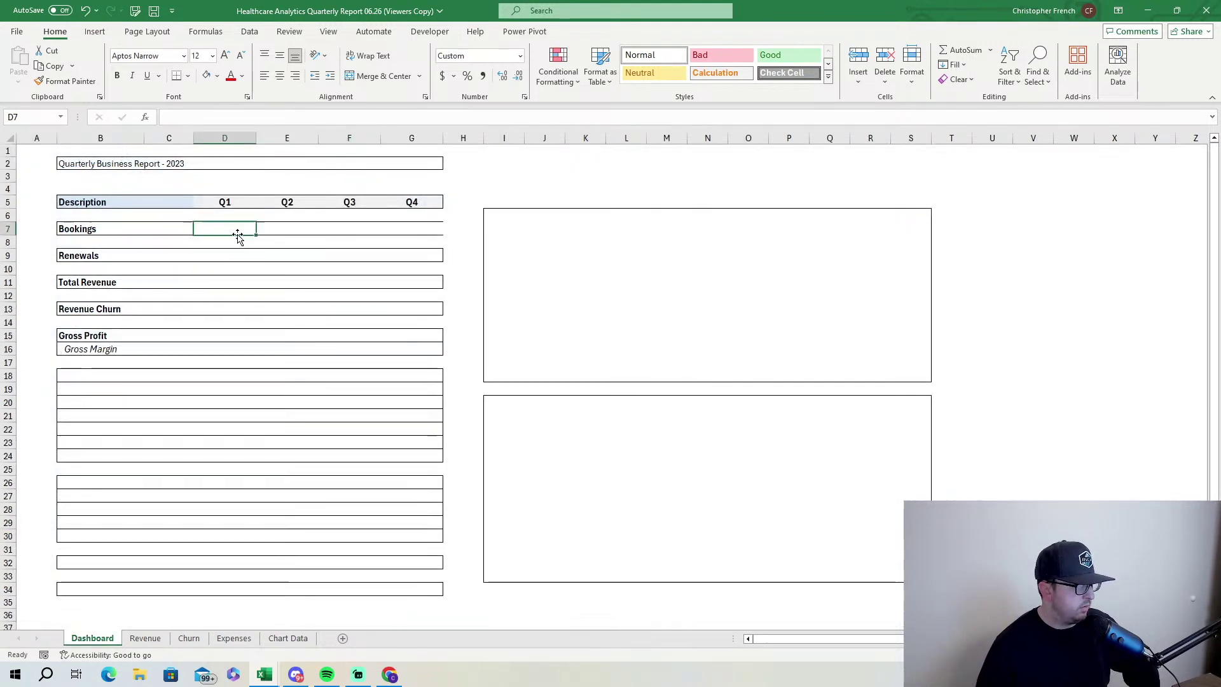
type("=")
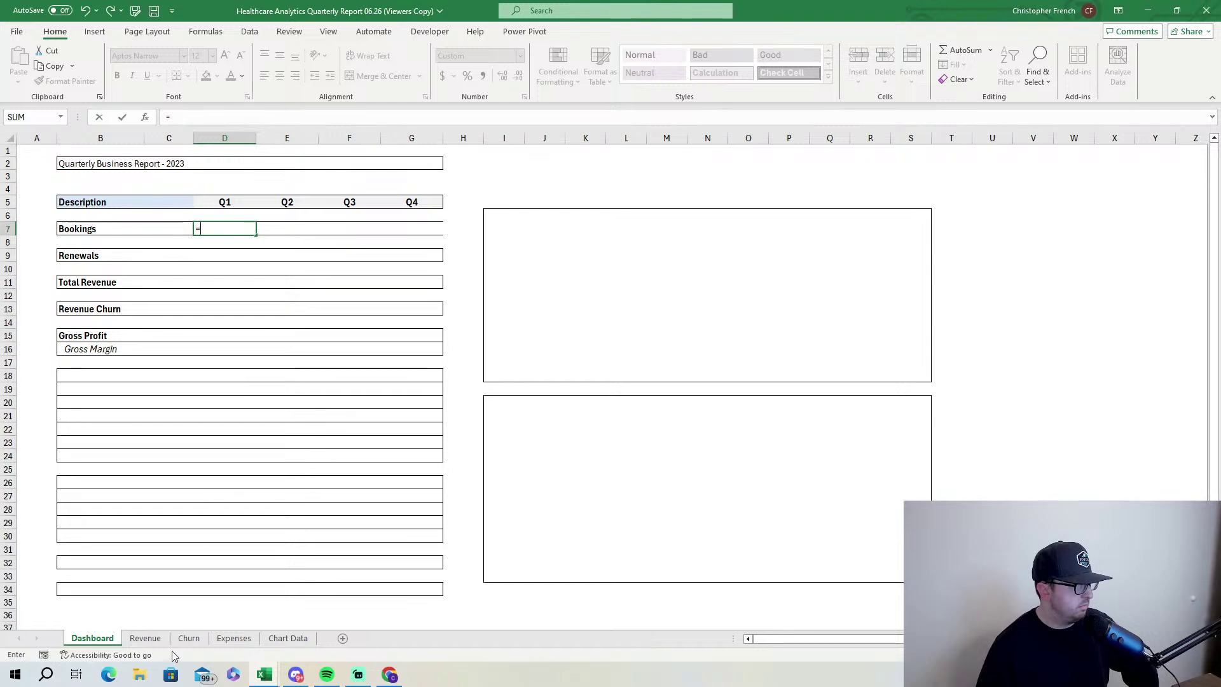
left_click(152, 639)
left_click(549, 354)
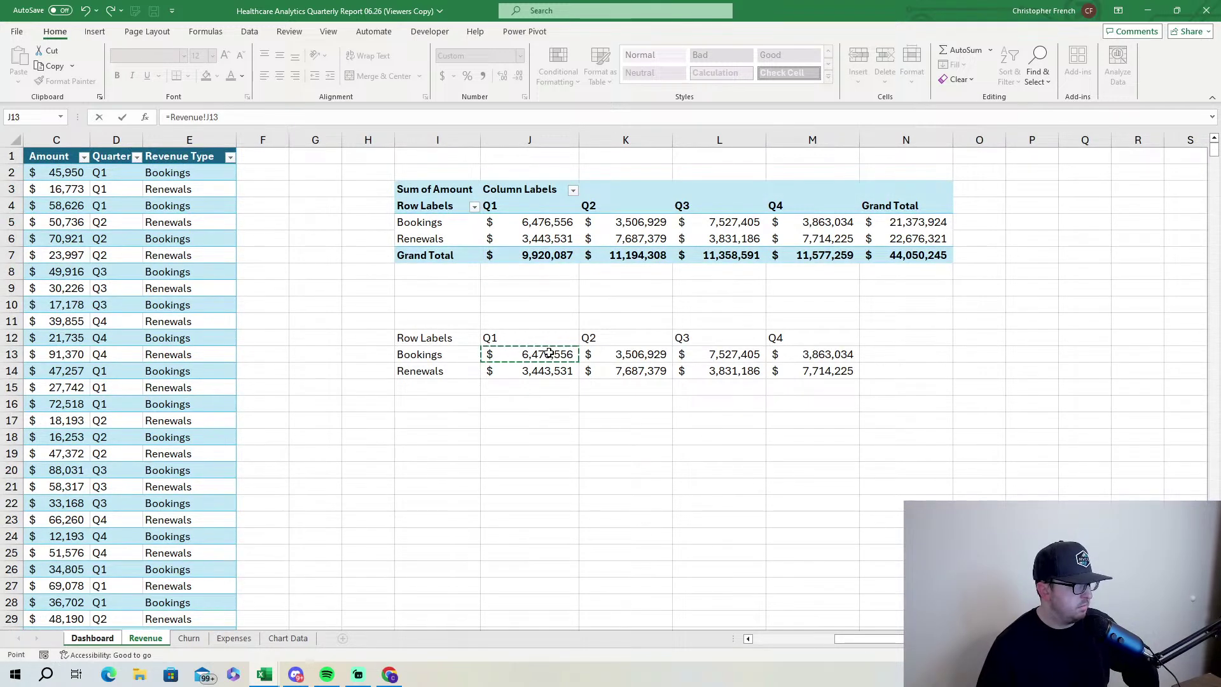
key("Return")
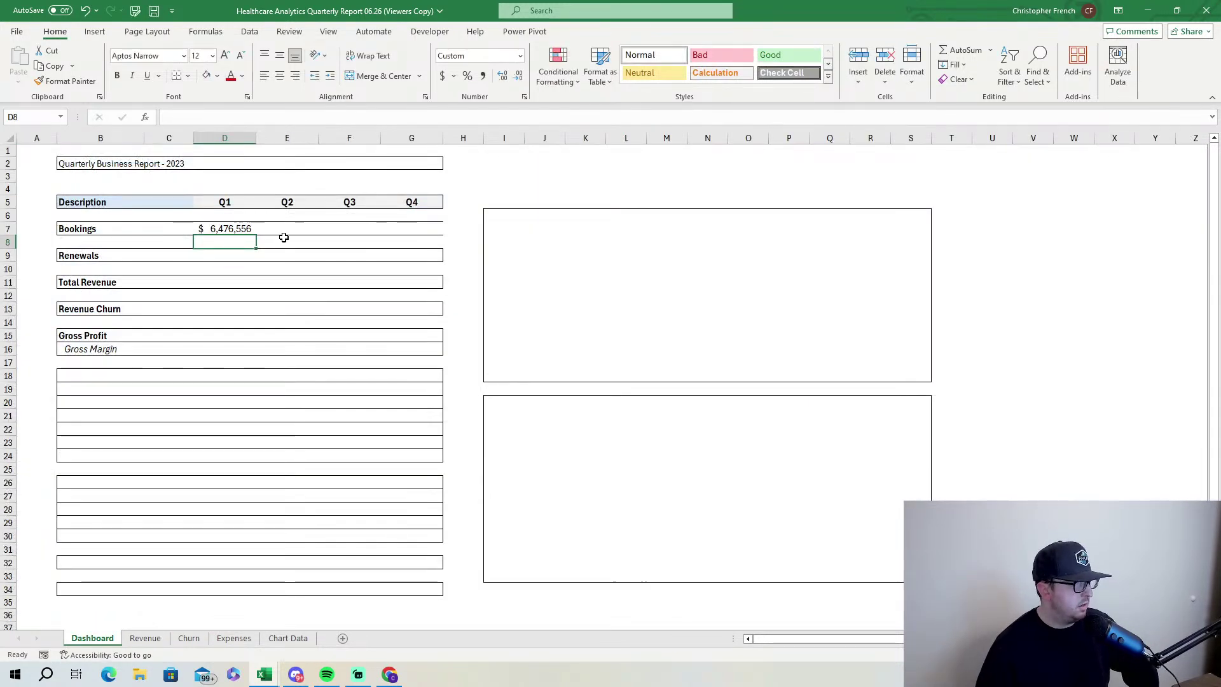
left_click_drag(255, 232, 415, 242)
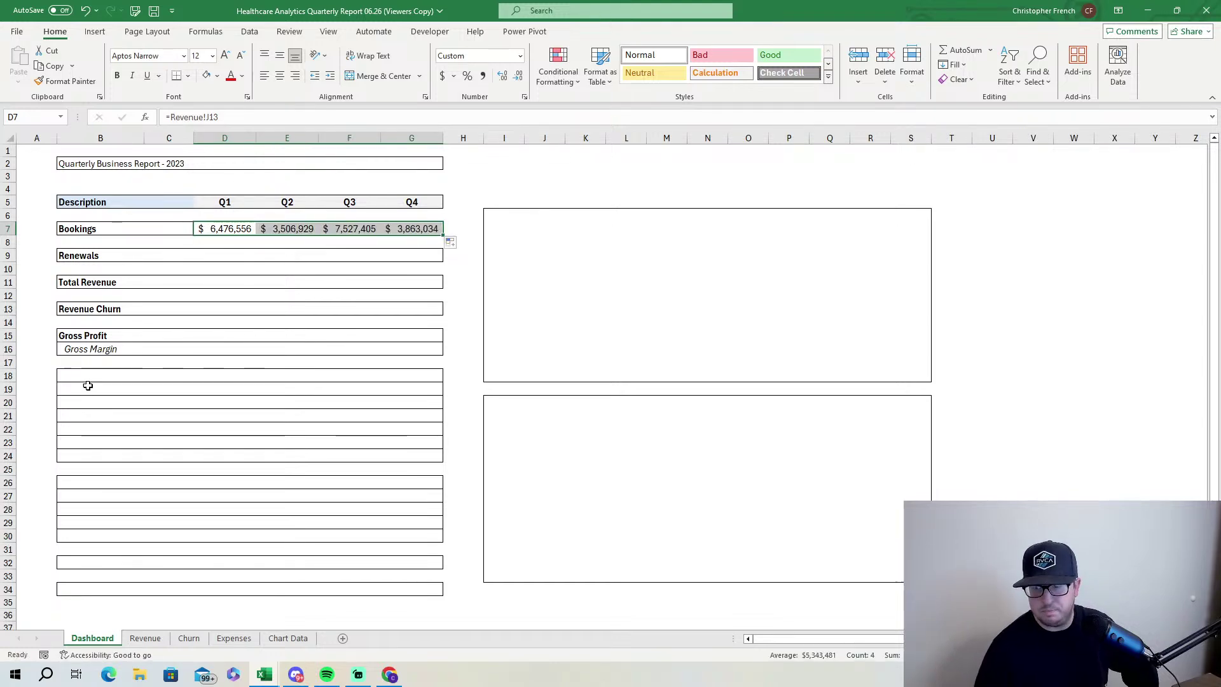
Link Dashboard cell D9 to Revenue!J14 and fill the Renewals formula across to G9.
left_click(216, 258)
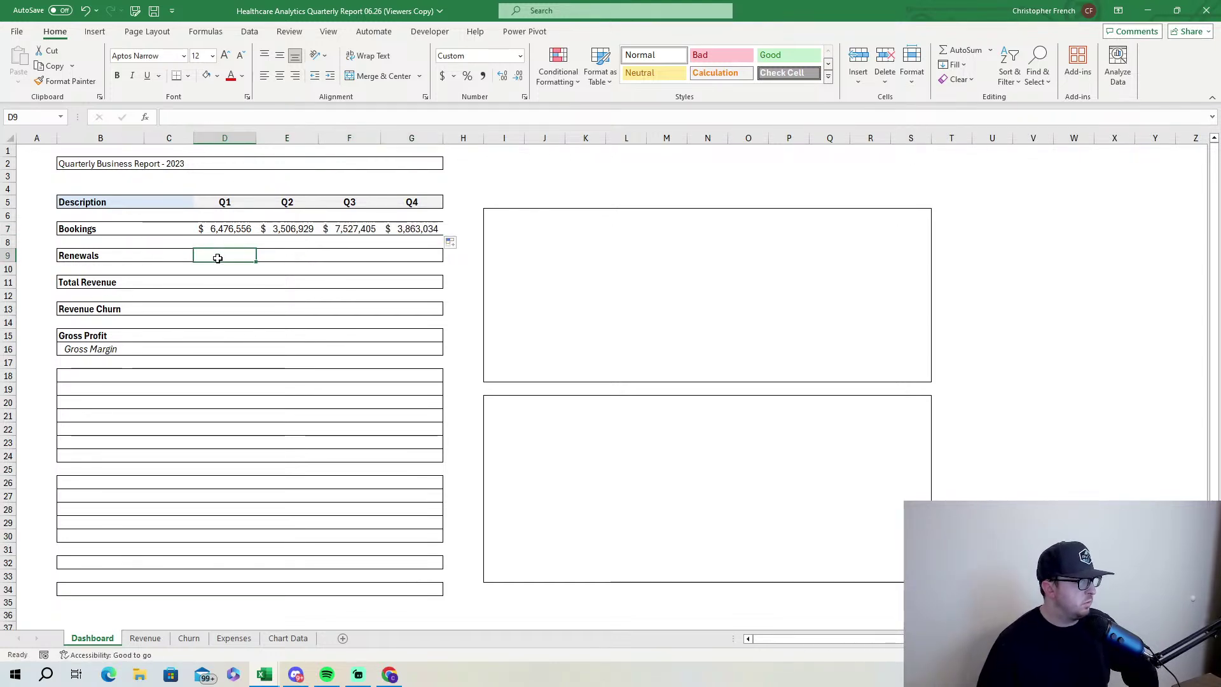
type("=")
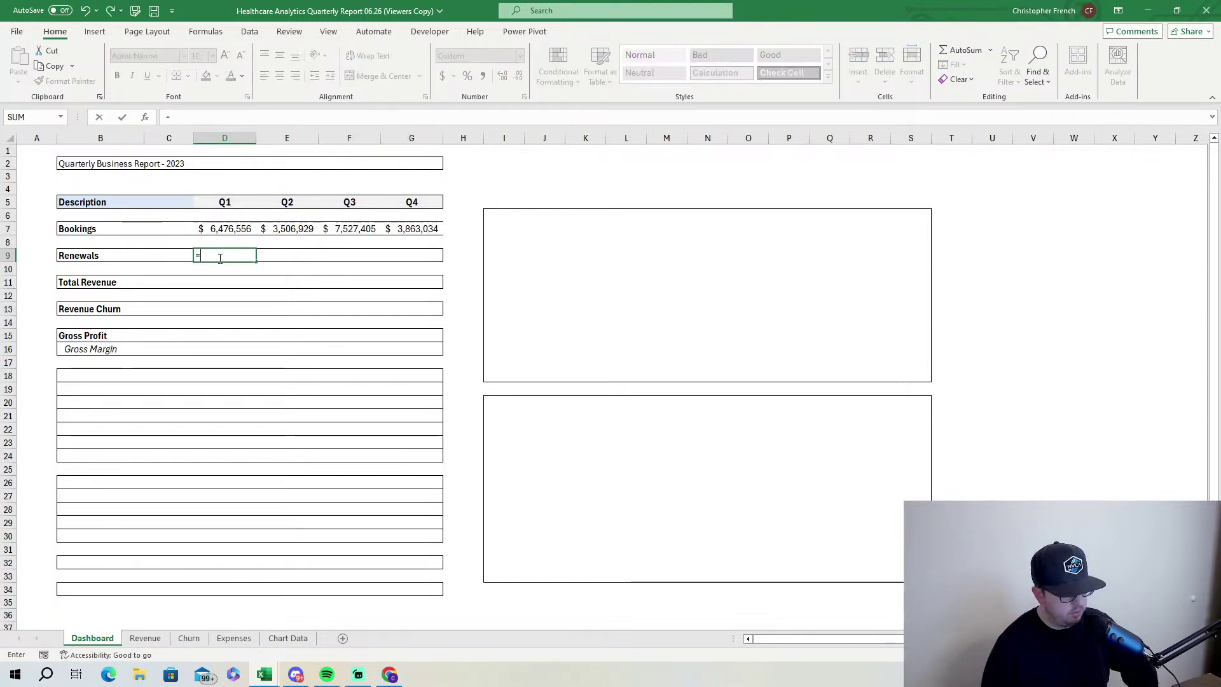
left_click(145, 638)
left_click(560, 371)
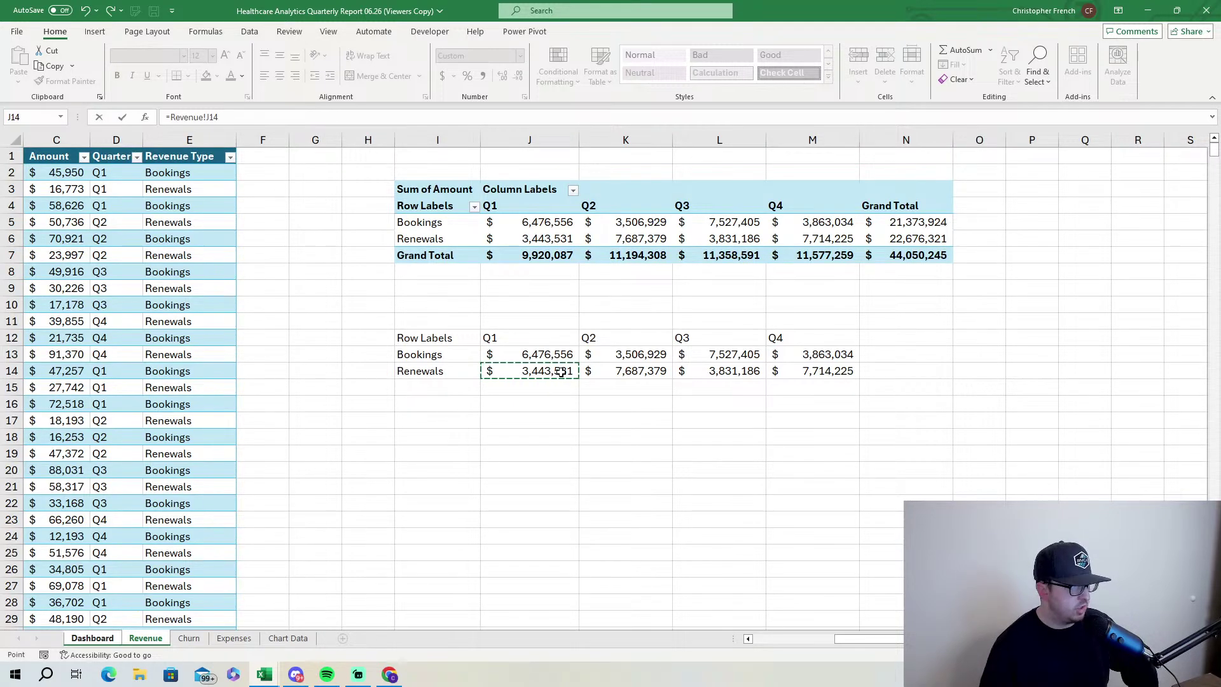
key("Return")
left_click(245, 255)
left_click_drag(256, 261, 422, 255)
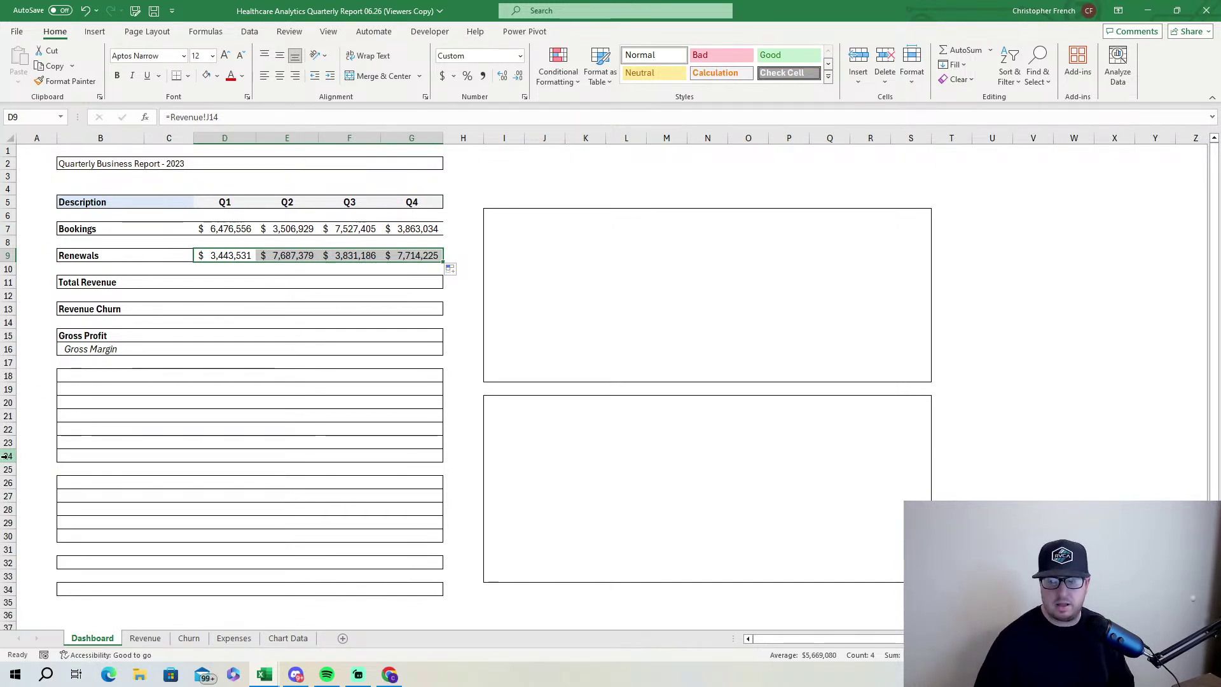
Check the Q1 Total Revenue cell D11 and the Q1 Bookings formula in D7.
left_click(233, 283)
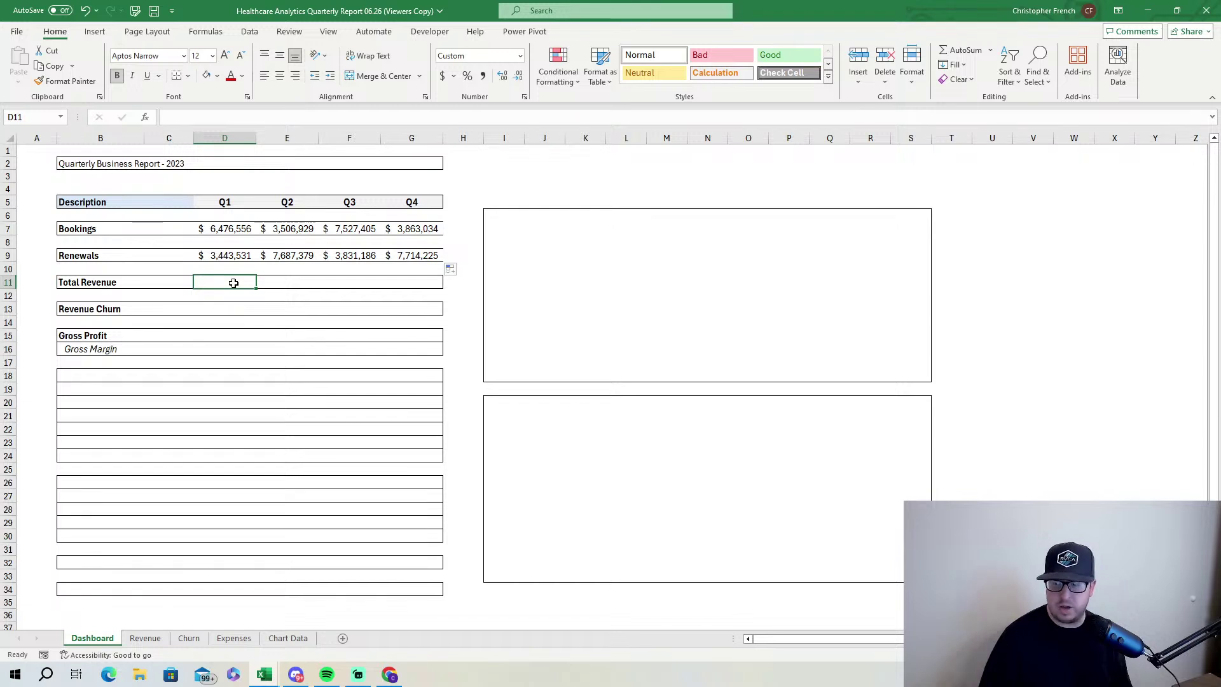
left_click(228, 230)
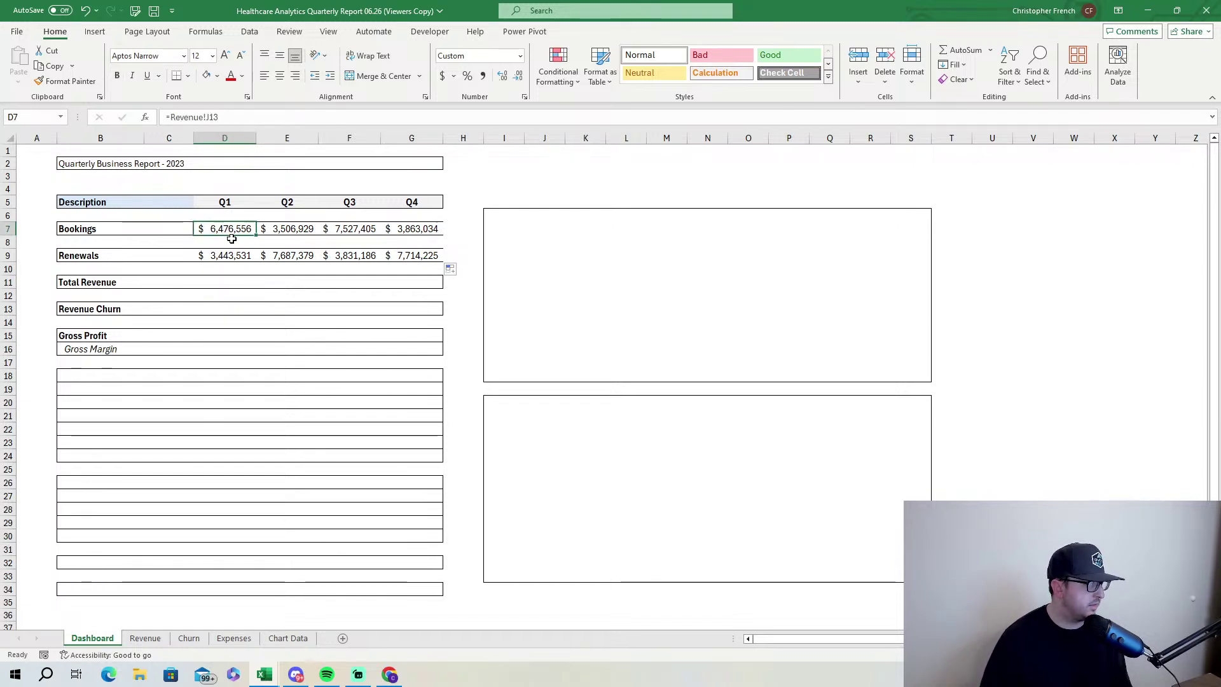
Replace the Q1 Bookings formula in D7 with an XLOOKUP that uses the Bookings label in B7 as lookup value.
triple_click(240, 121)
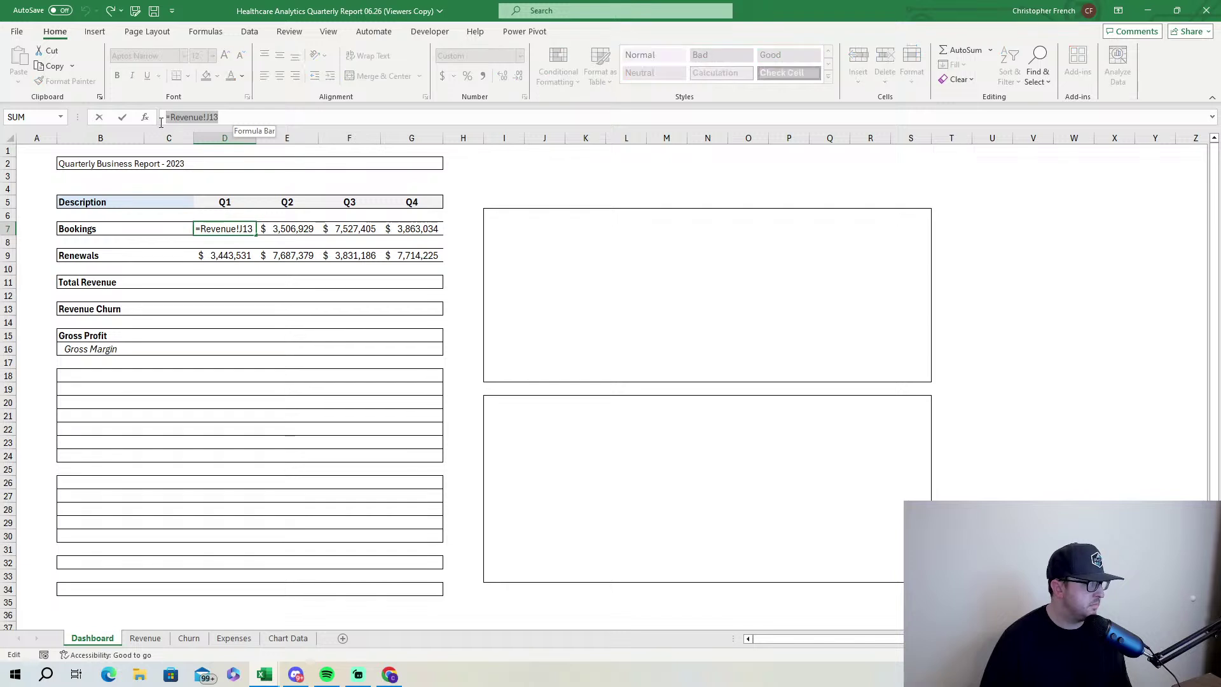
type("==")
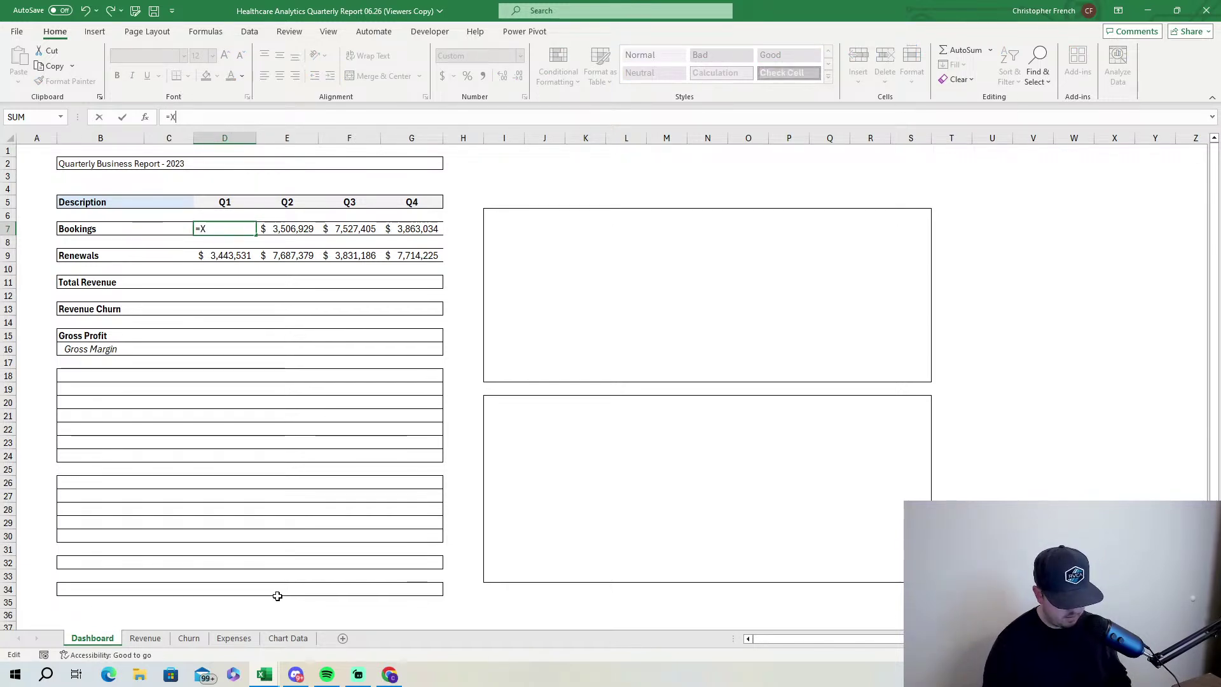
type("XLOOKUP(")
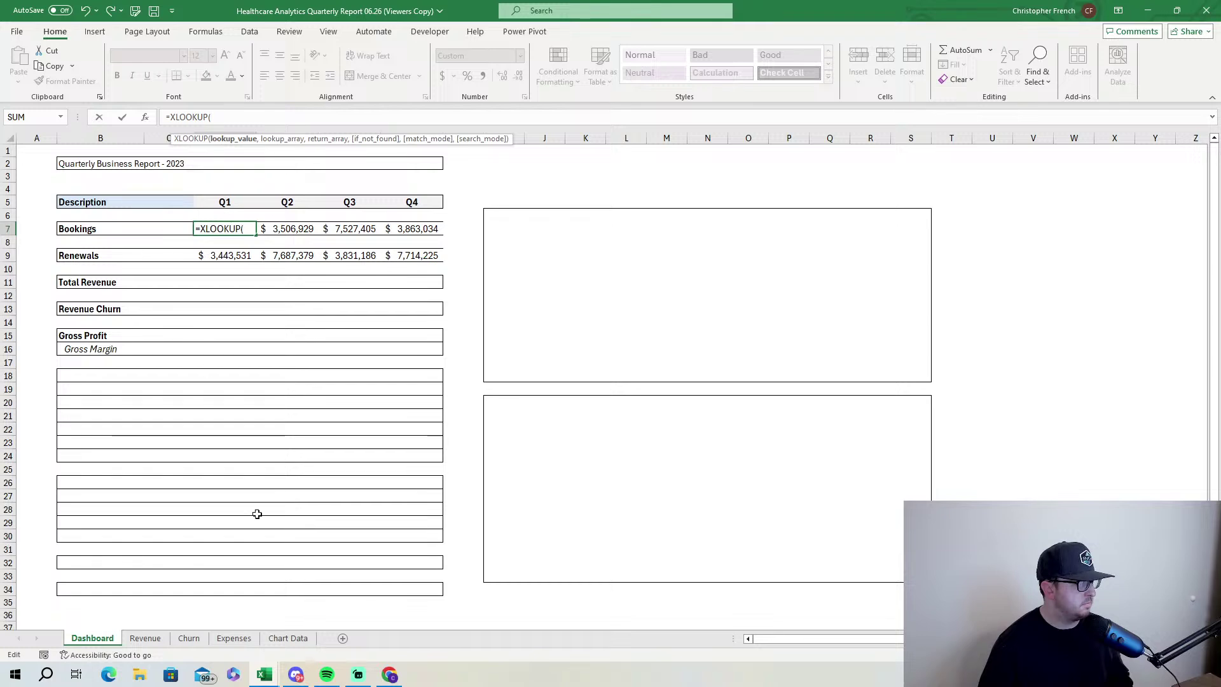
left_click(147, 639)
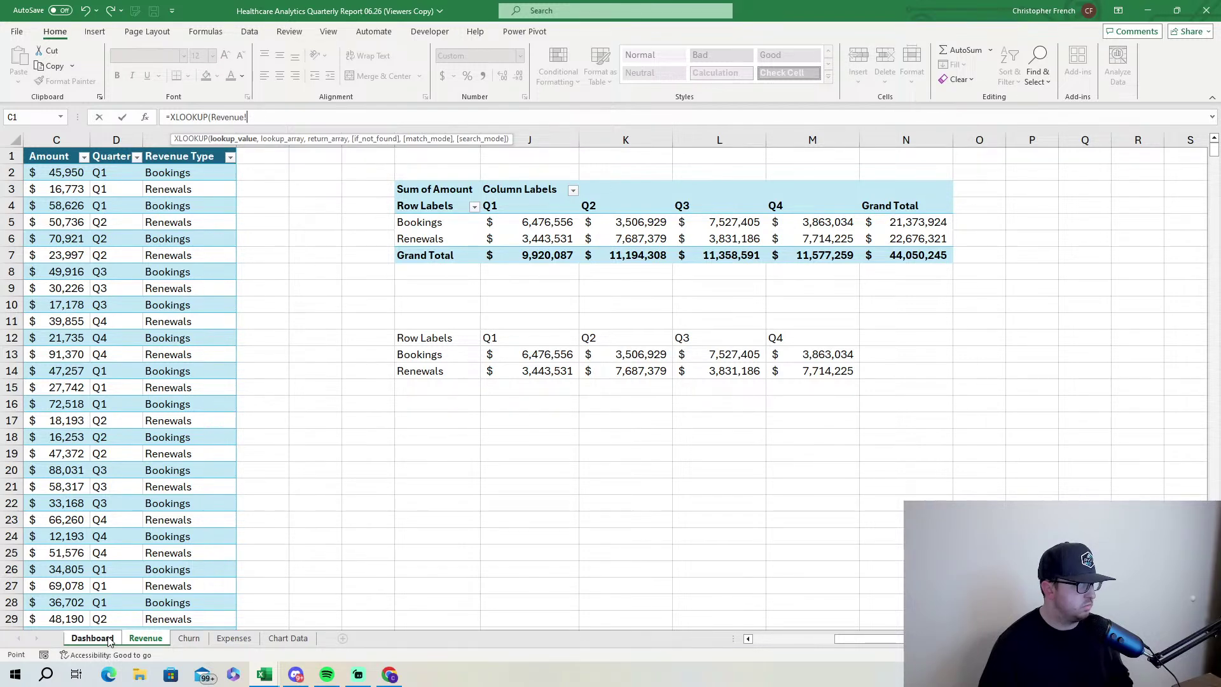
left_click(92, 638)
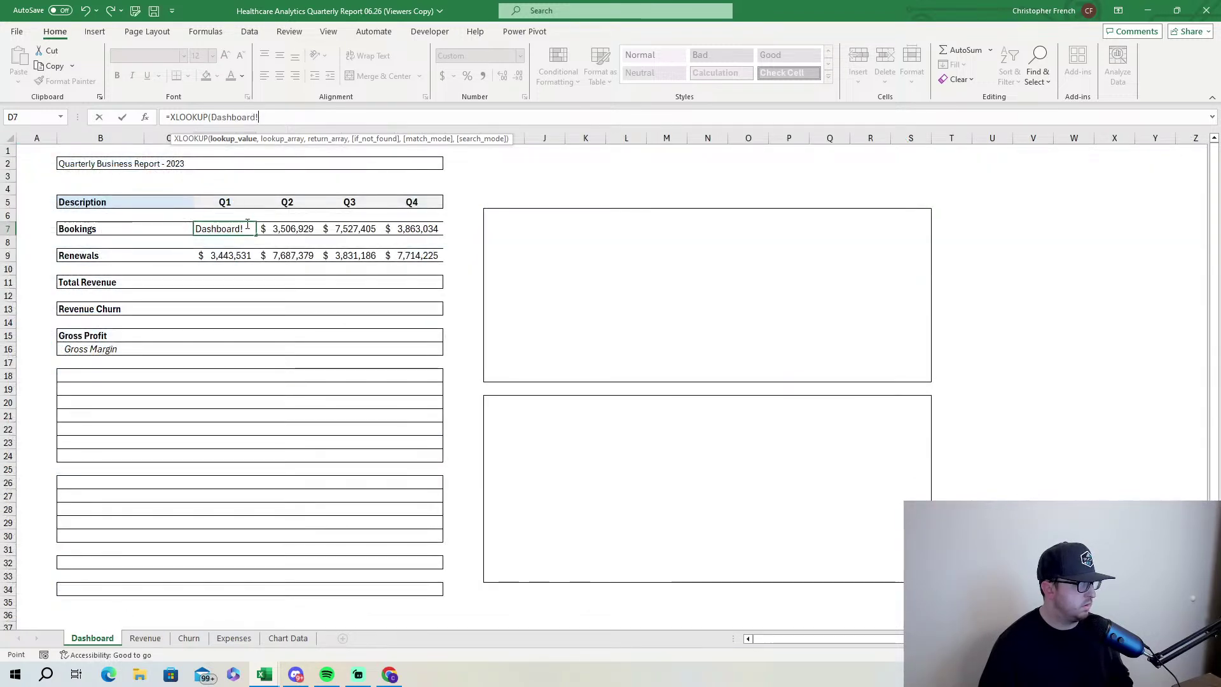
left_click_drag(264, 117, 216, 120)
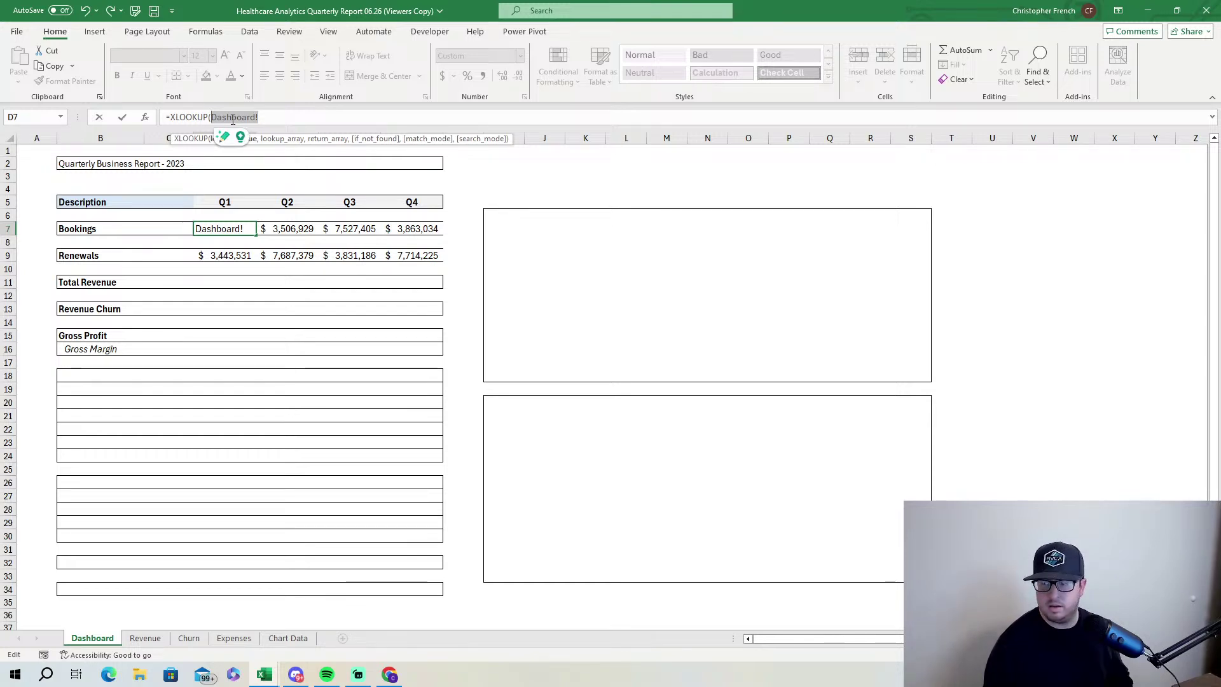
key("BackSpace")
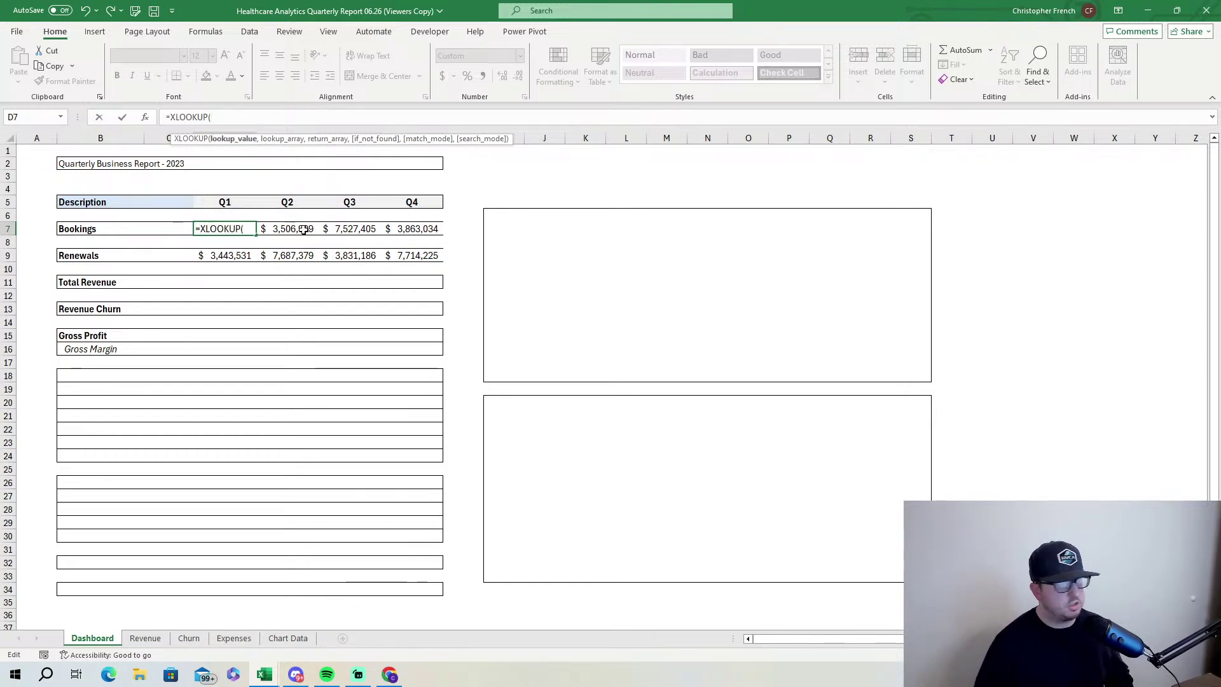
left_click(130, 229)
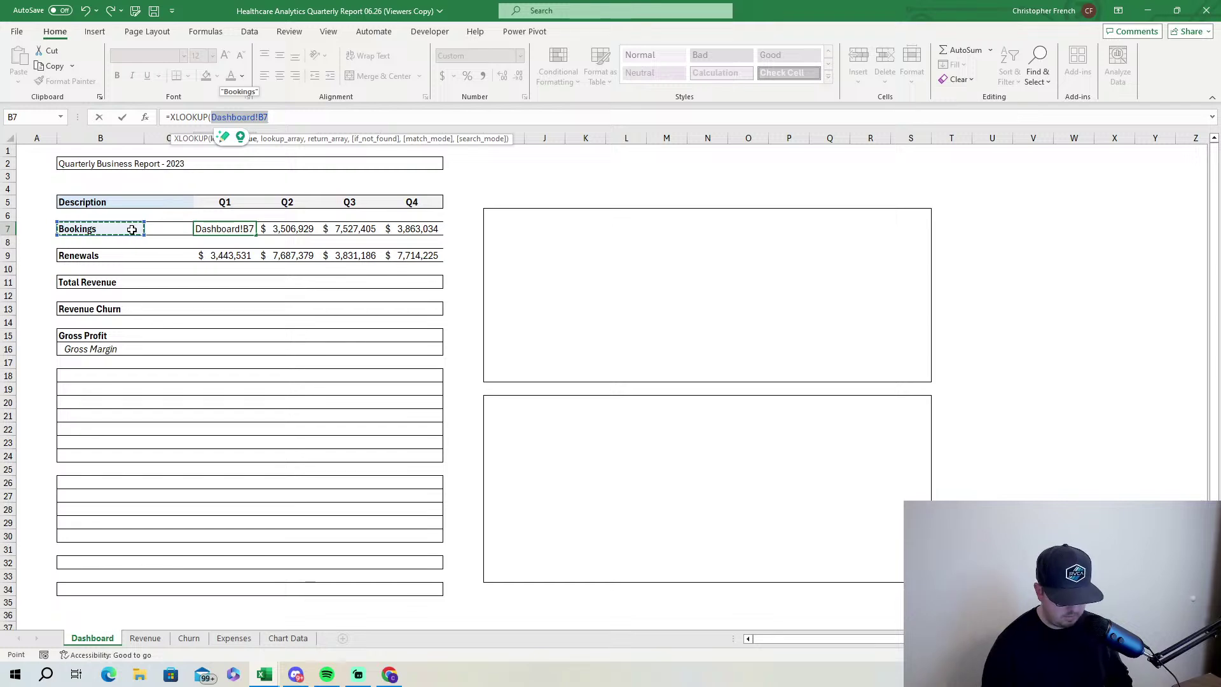
type(",")
Complete the XLOOKUP with Revenue!$I$4:$I$6 as lookup array and Revenue!J4:J6 as return array.
left_click(145, 638)
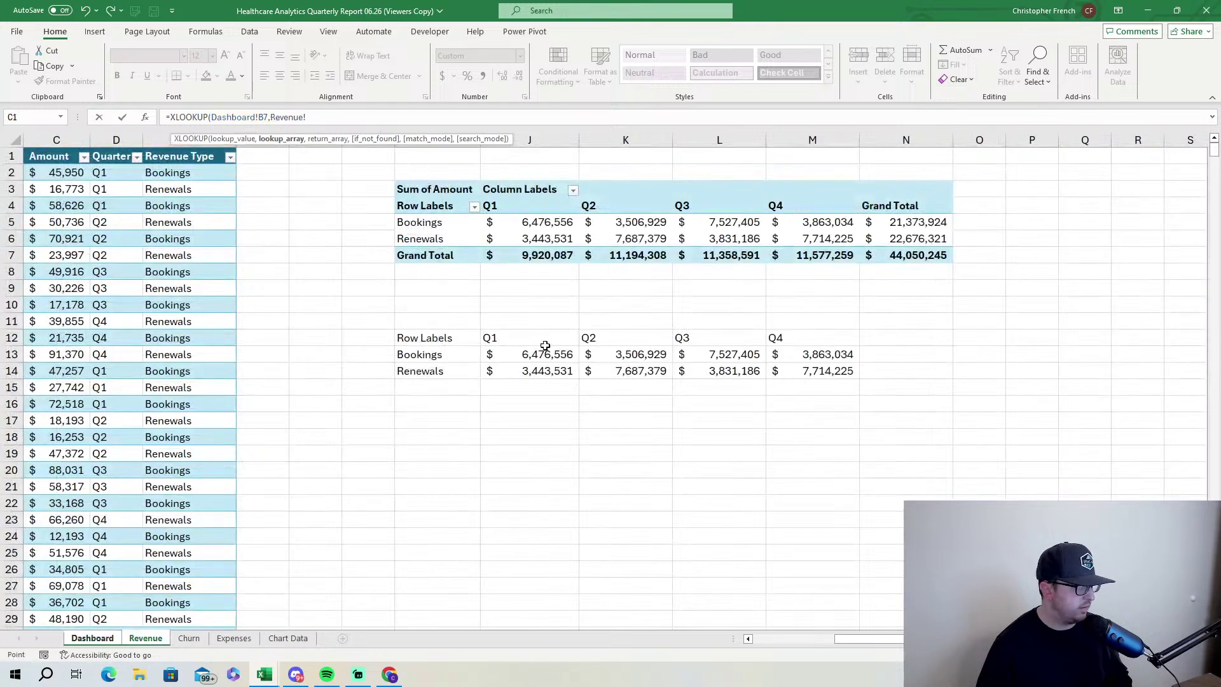
left_click_drag(430, 206, 436, 238)
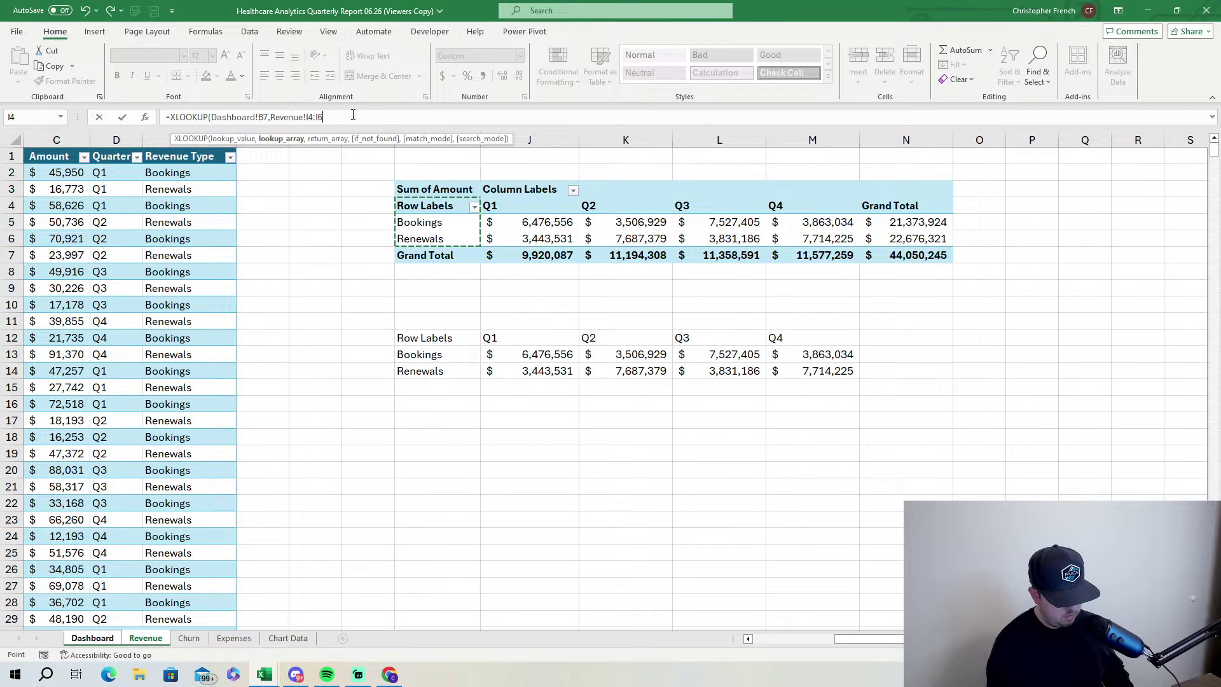
key("F4")
type(",")
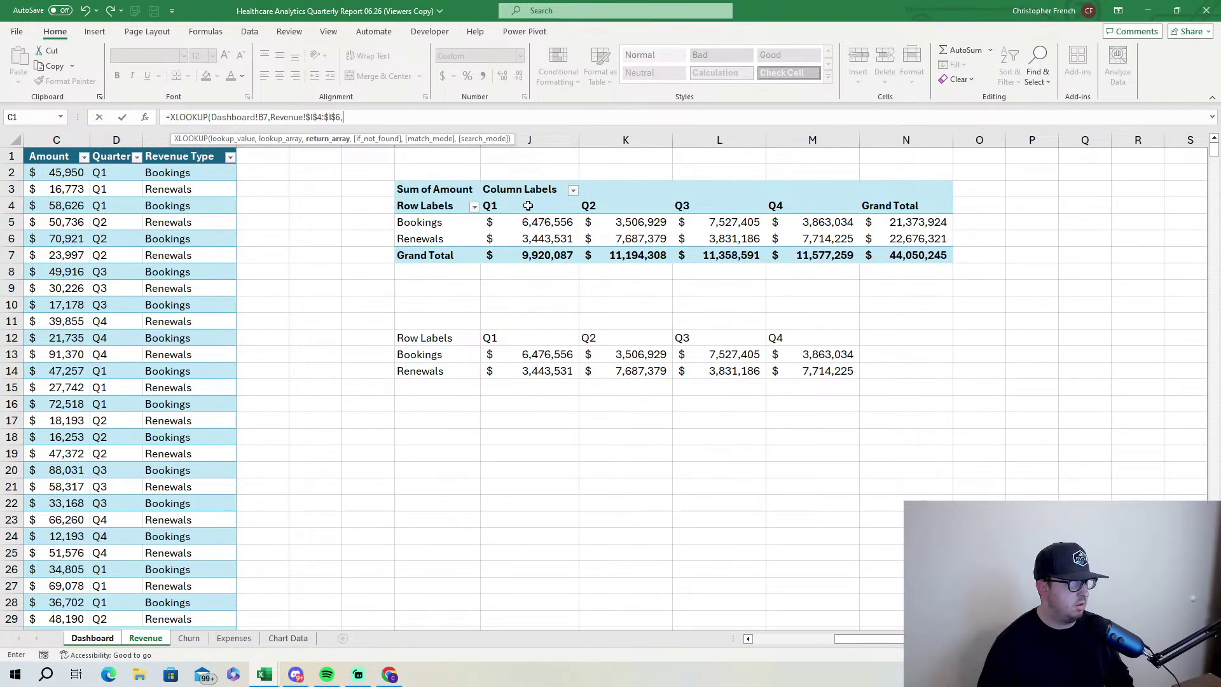
left_click_drag(528, 205, 528, 235)
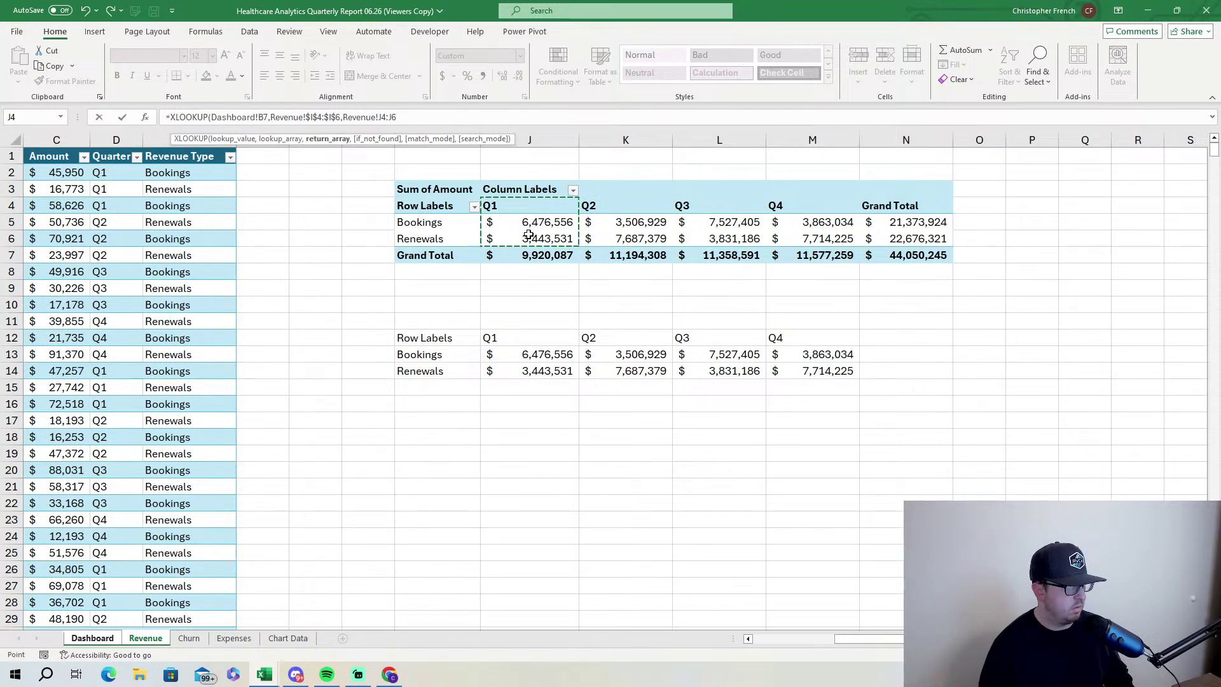
key("Return")
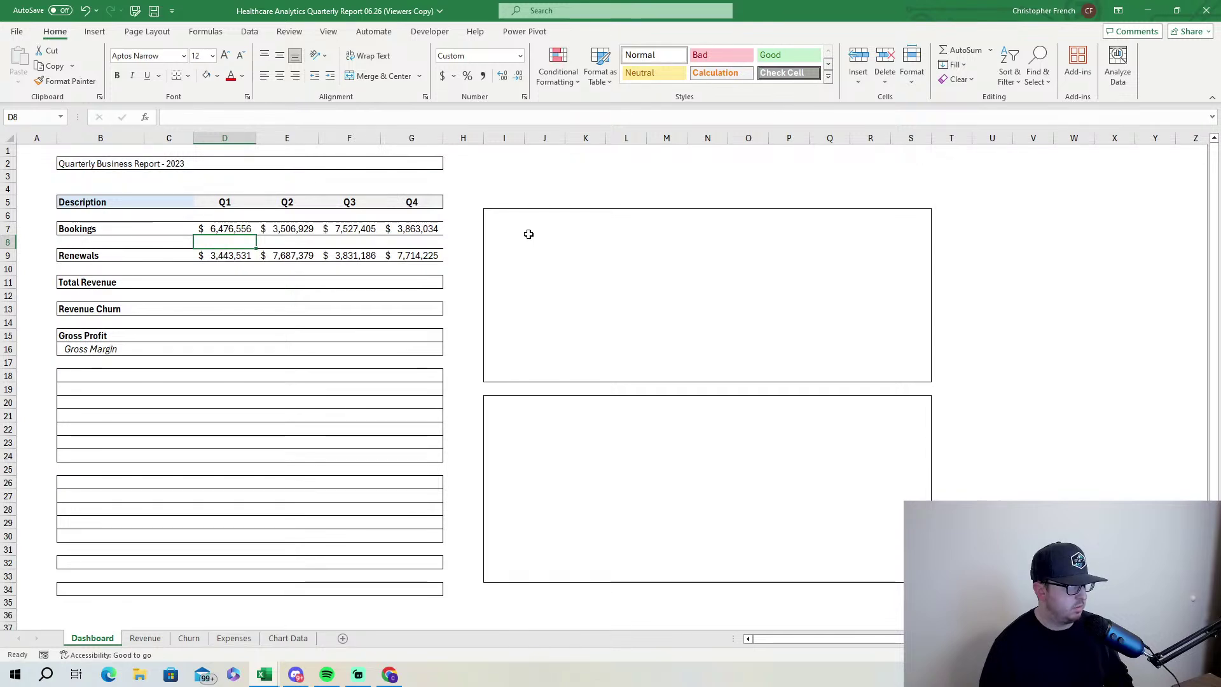
Copy the Q1 Bookings lookup across Q2 to Q4 and inspect the formula in the Q2 cell.
left_click(251, 231)
left_click_drag(256, 234, 417, 232)
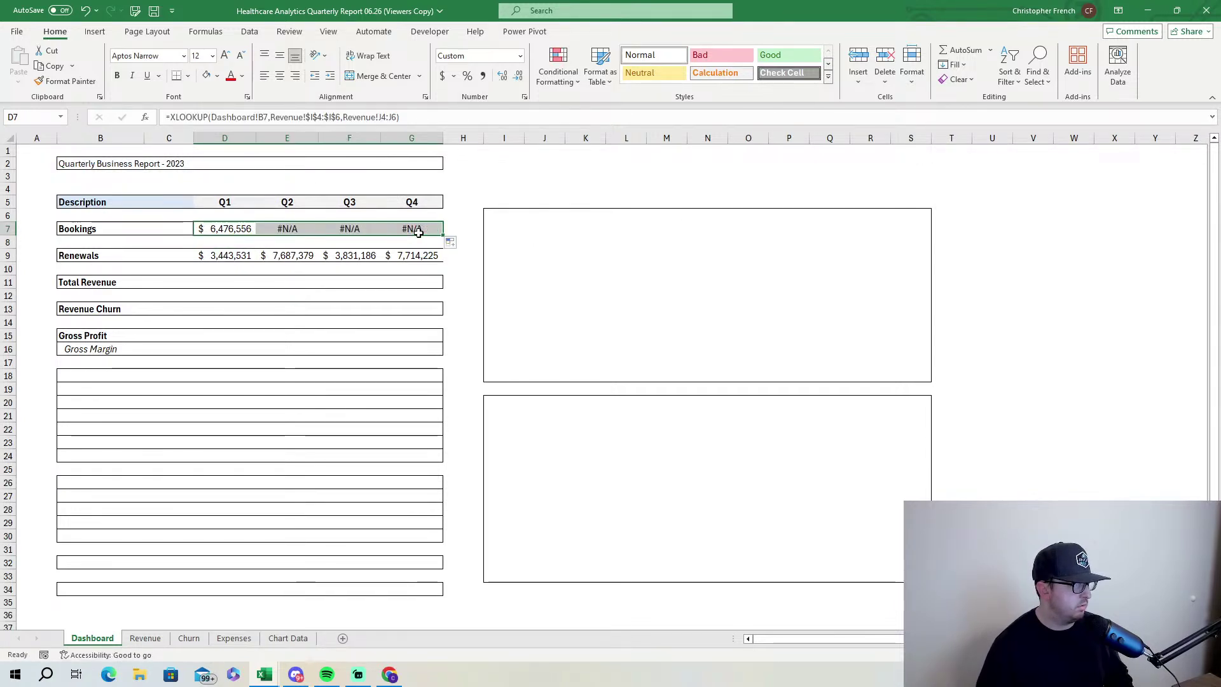
left_click(293, 230)
left_click(247, 230)
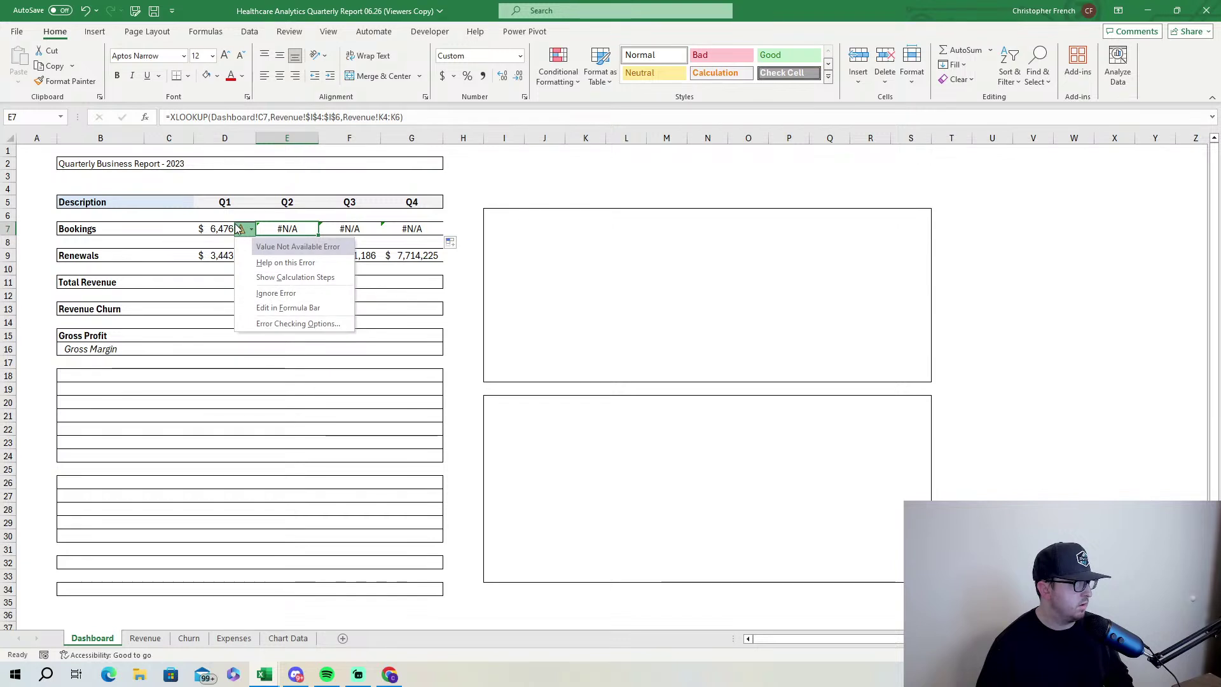
Lock the lookup value in the Q1 Bookings formula as the absolute reference $B$7.
left_click(220, 229)
left_click(273, 117)
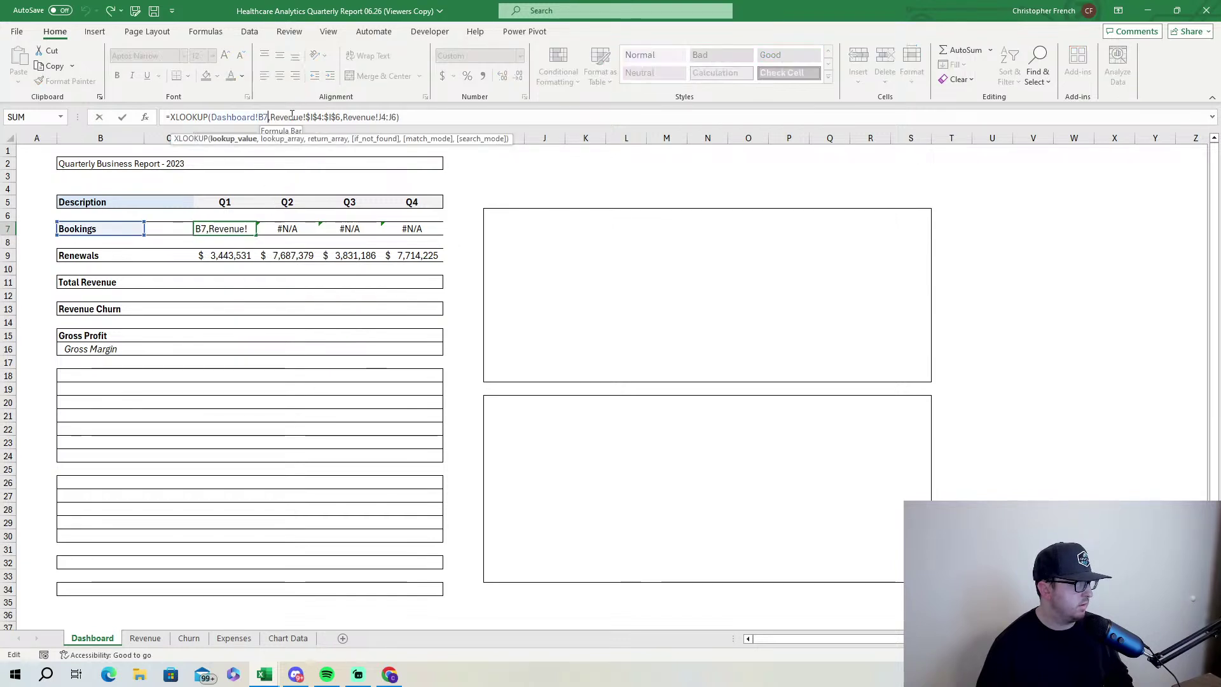
key("F4")
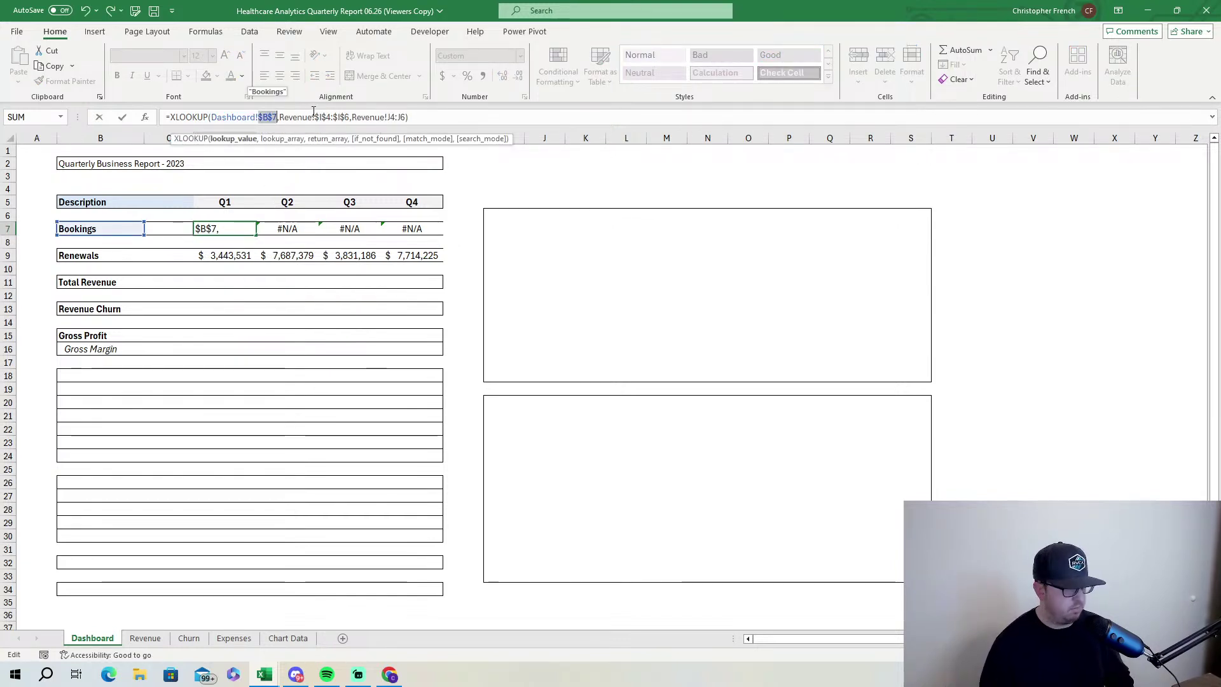
key("Return")
Fill the corrected Bookings lookup from D7 across the Q2, Q3 and Q4 cells.
left_click(246, 229)
left_click_drag(255, 235, 433, 229)
left_click(225, 229)
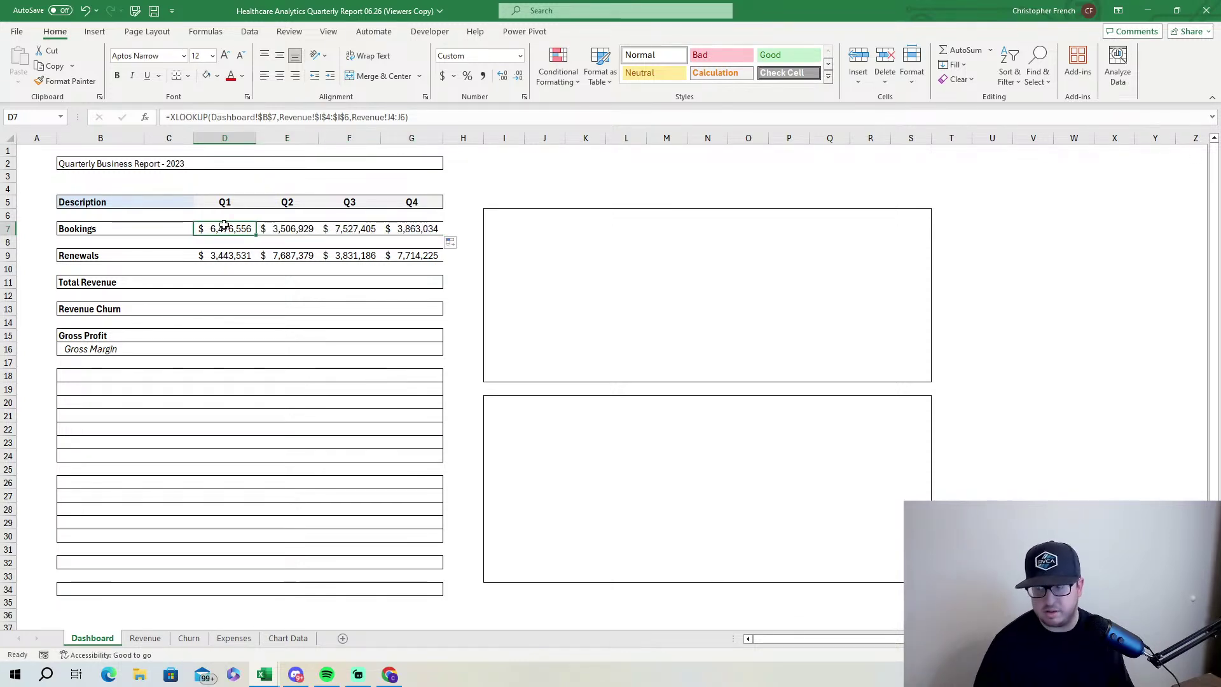
Examine the Revenue sheet's pivot table ranges used by the Bookings lookup: the row labels and the Q1 Bookings value.
left_click(145, 638)
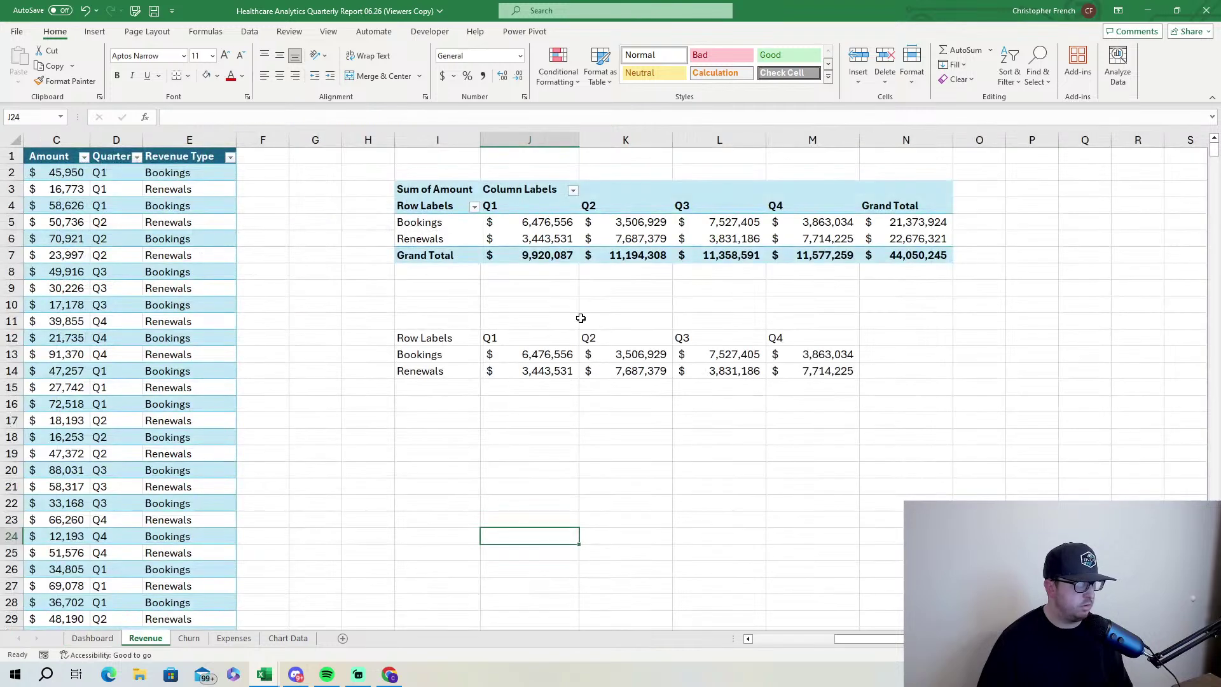
left_click_drag(445, 205, 822, 242)
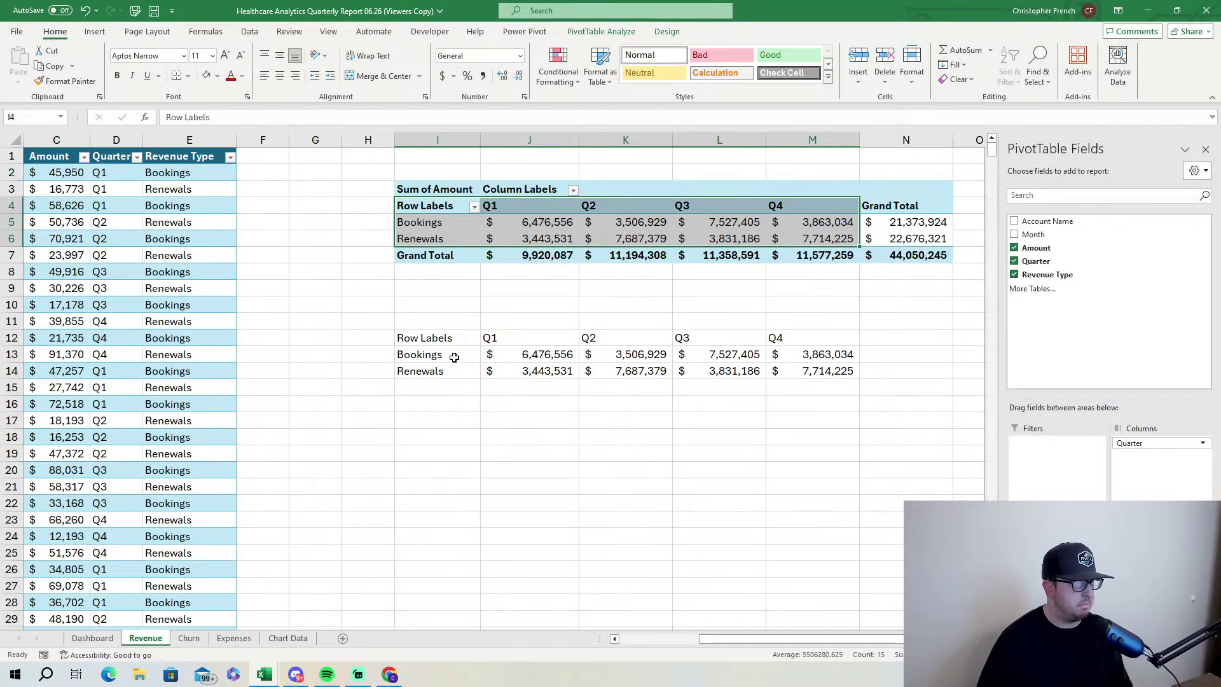
left_click(92, 638)
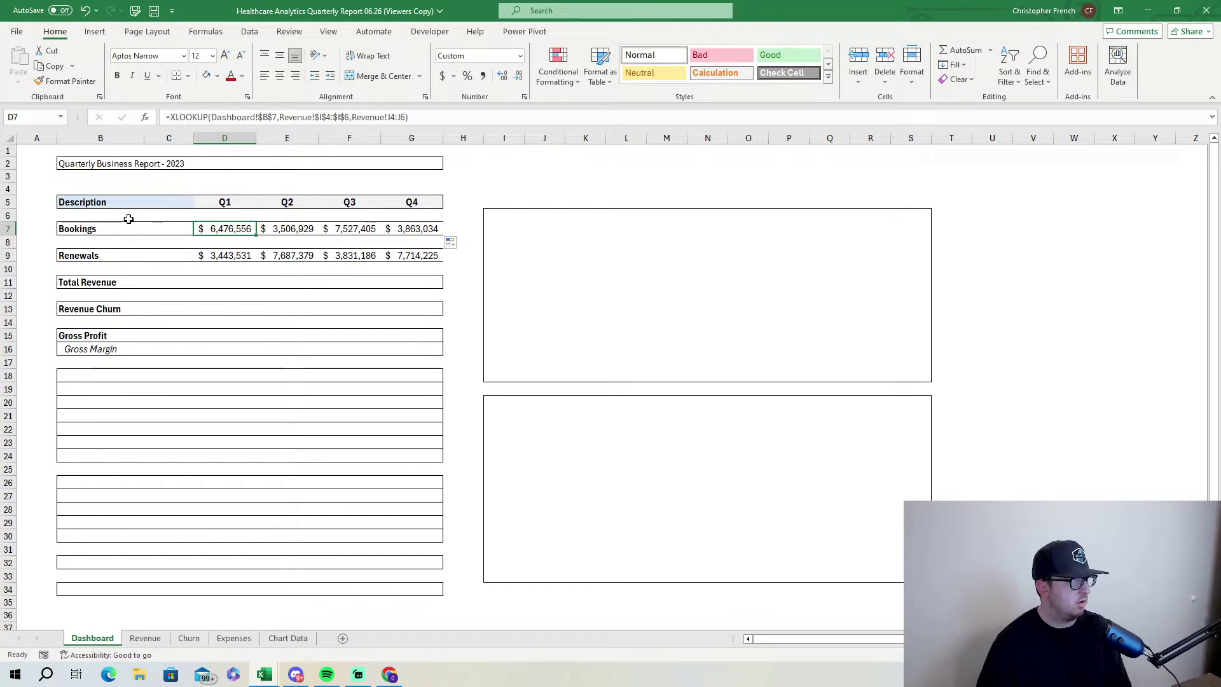
left_click(146, 638)
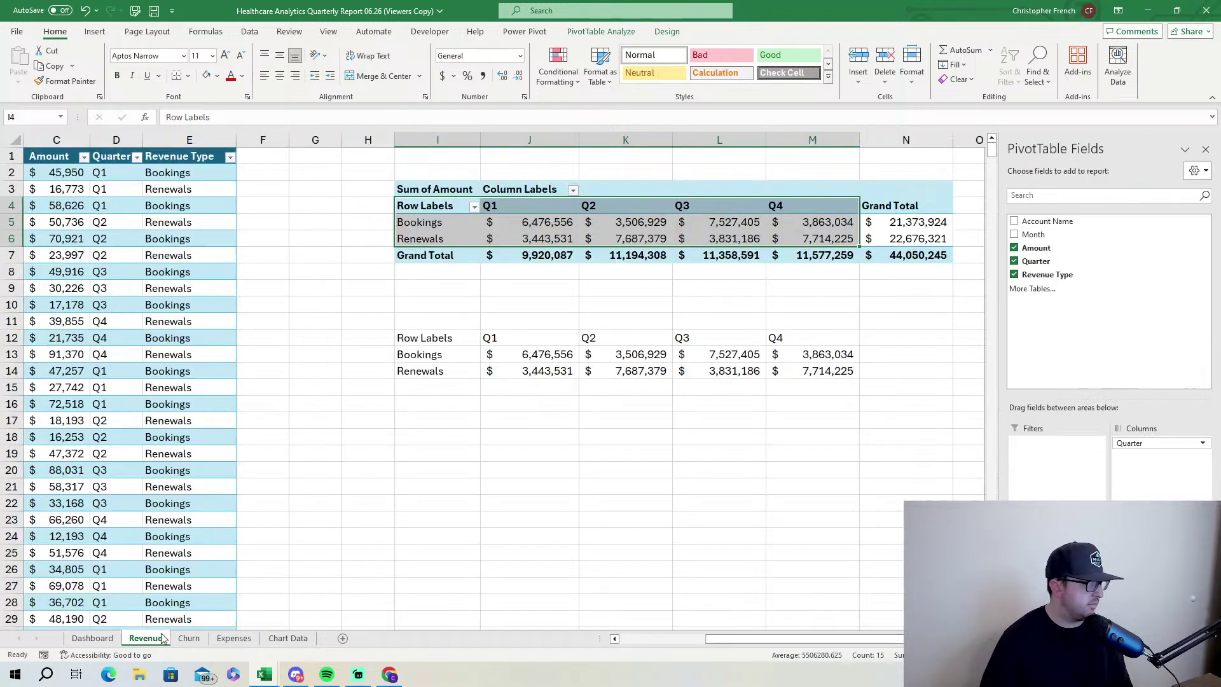
left_click(439, 208)
left_click_drag(439, 208, 438, 239)
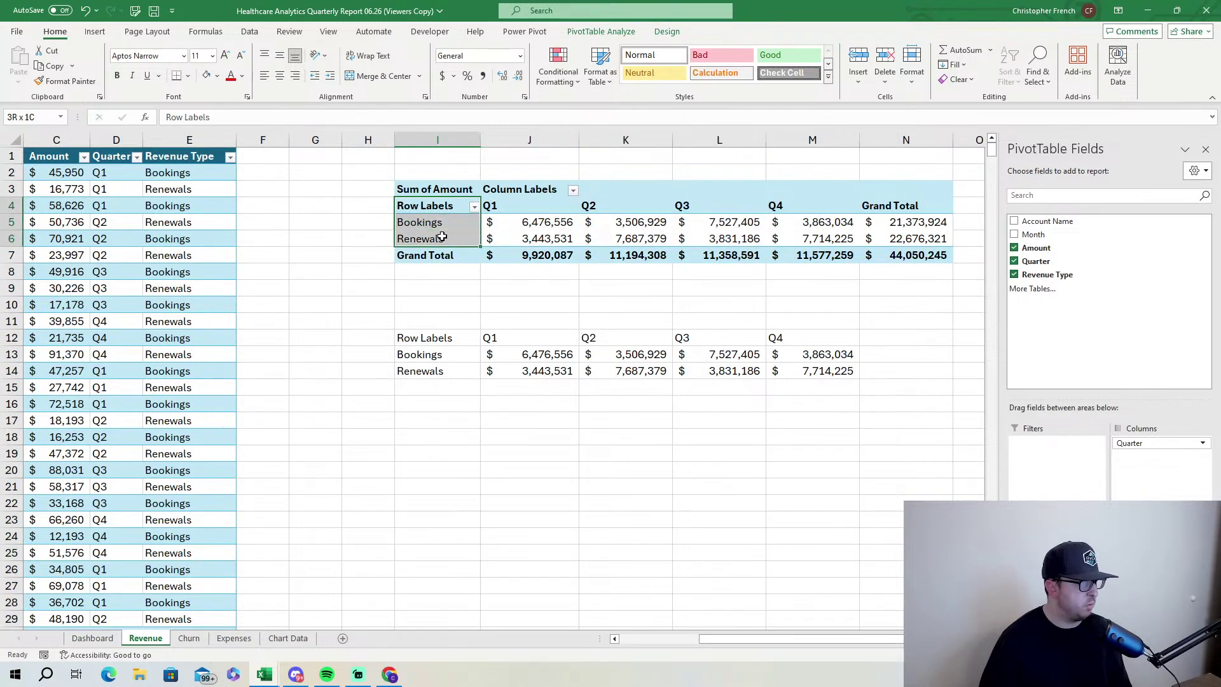
left_click(92, 638)
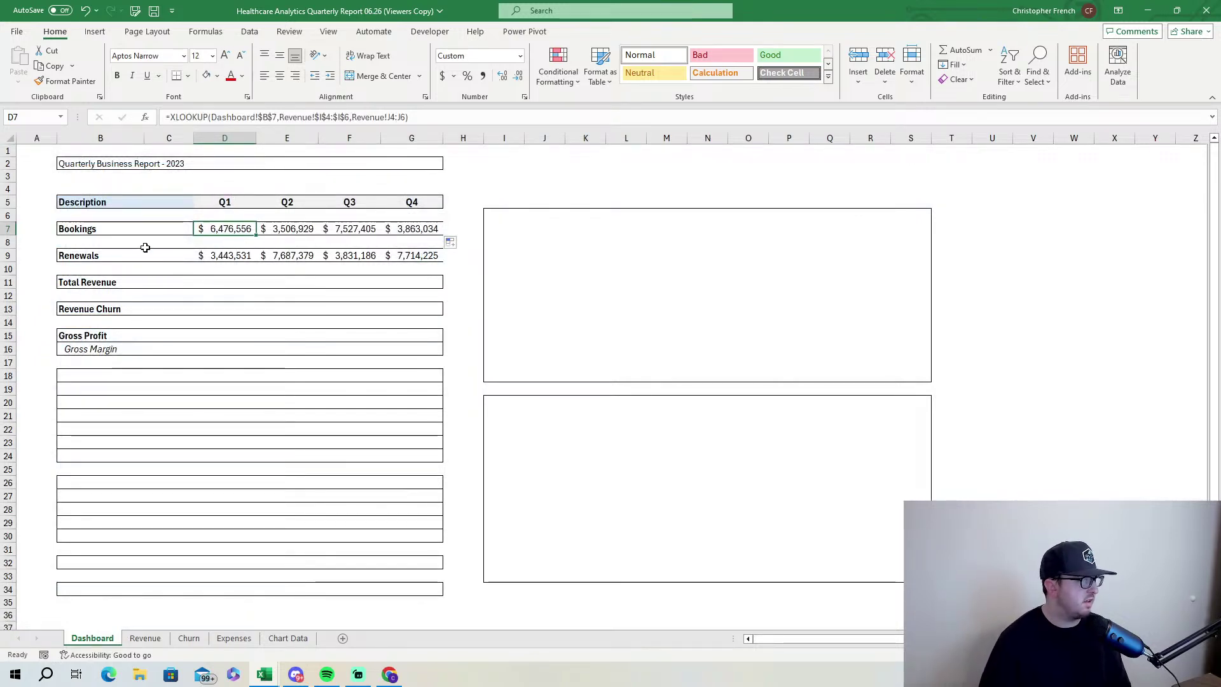
left_click(145, 638)
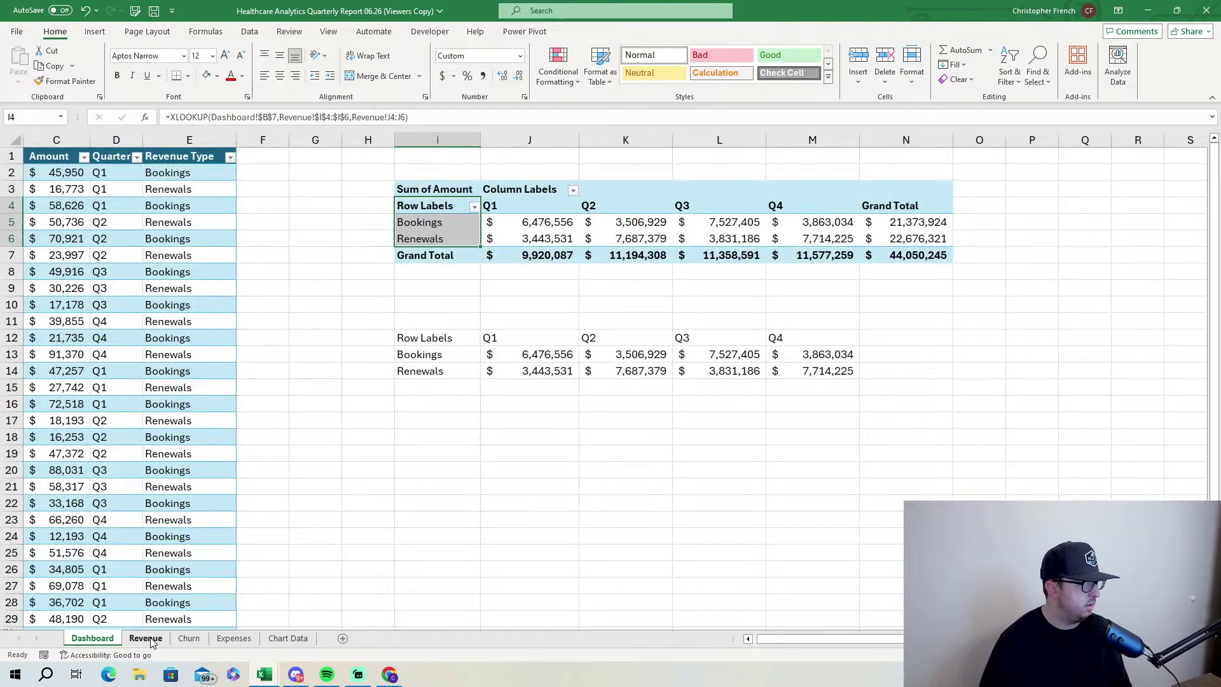
left_click(545, 224)
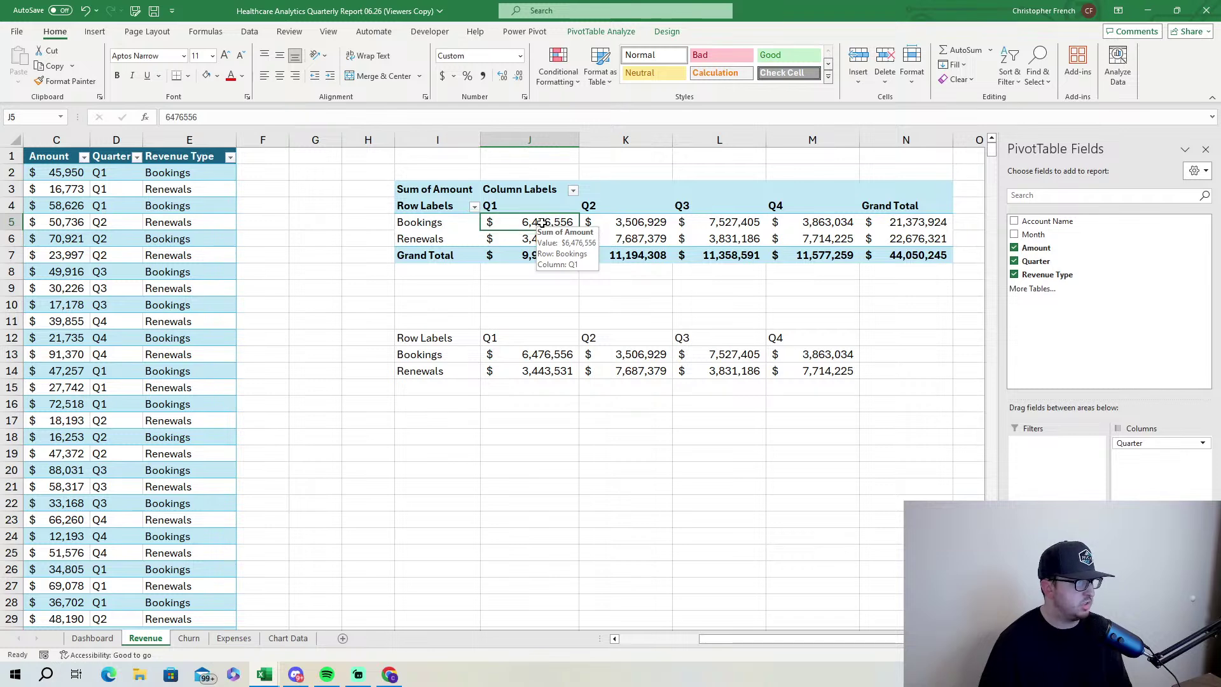
Compare the Dashboard's Q1 and Q2 Bookings lookups with the Revenue pivot table and the direct cell reference used for Q1 Renewals.
left_click(92, 637)
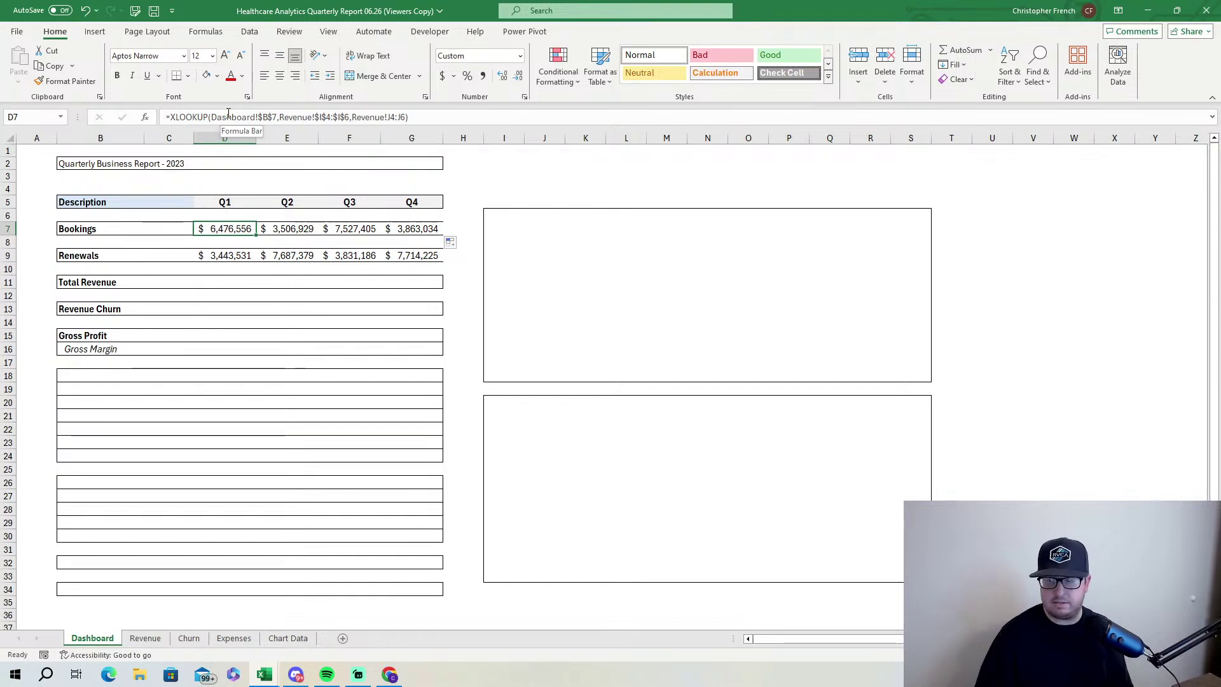
left_click(291, 229)
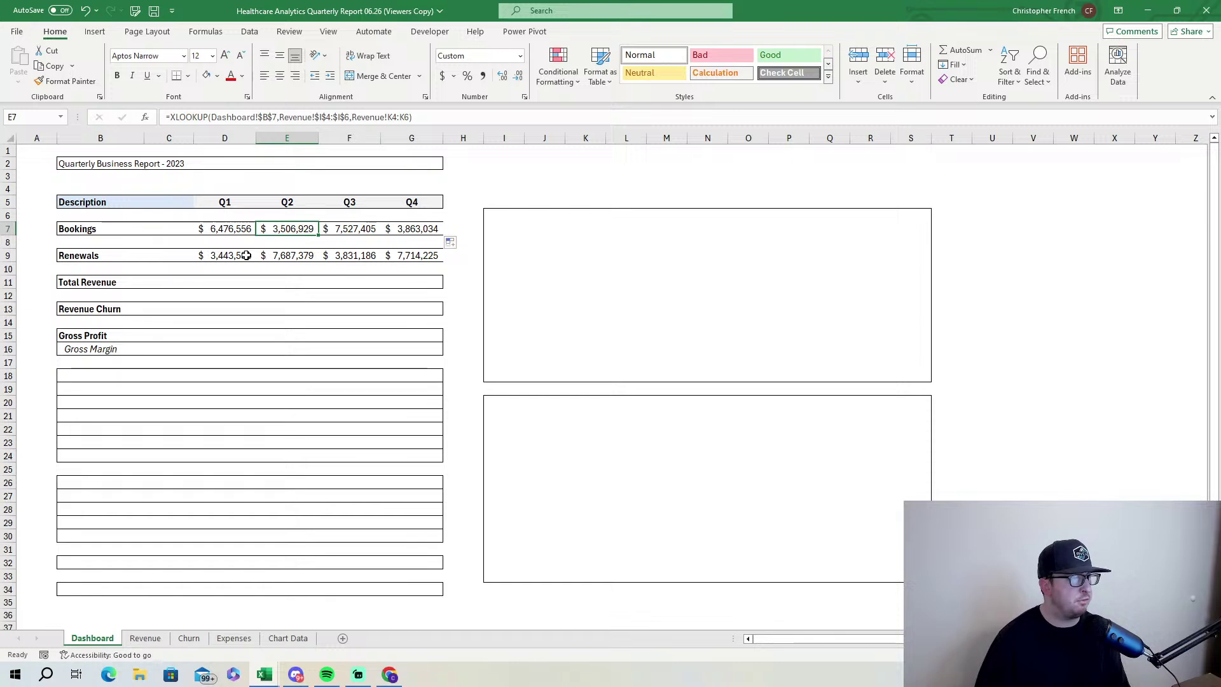
left_click(145, 638)
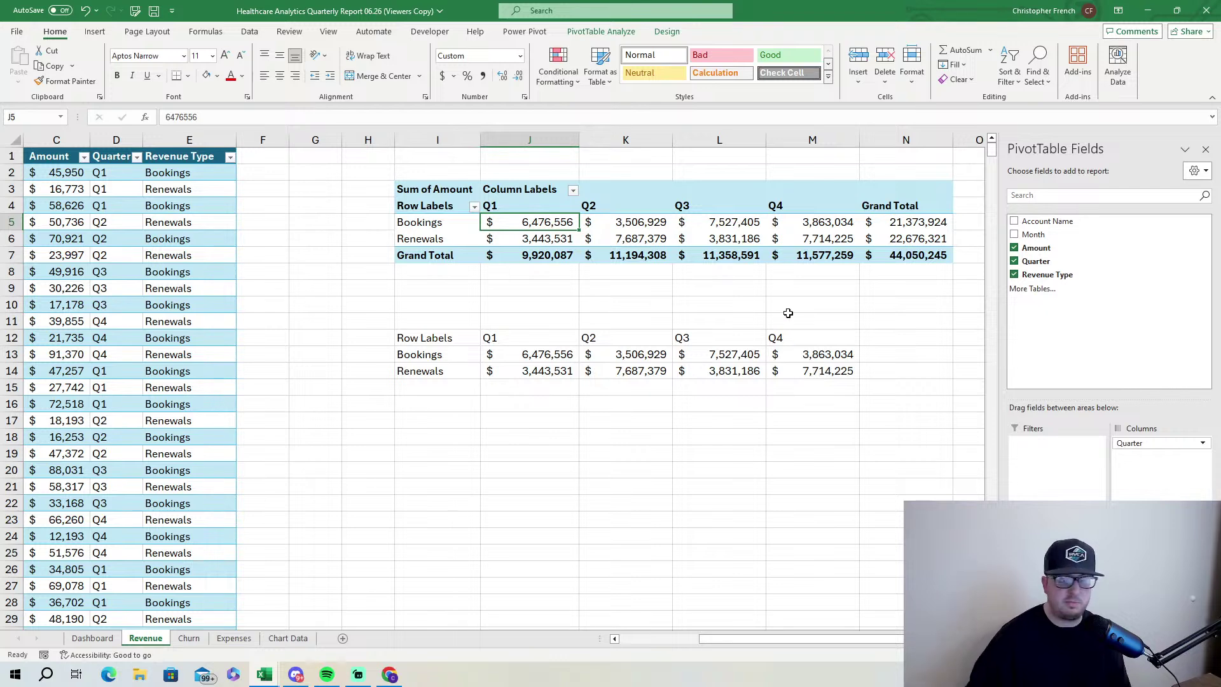
left_click(92, 638)
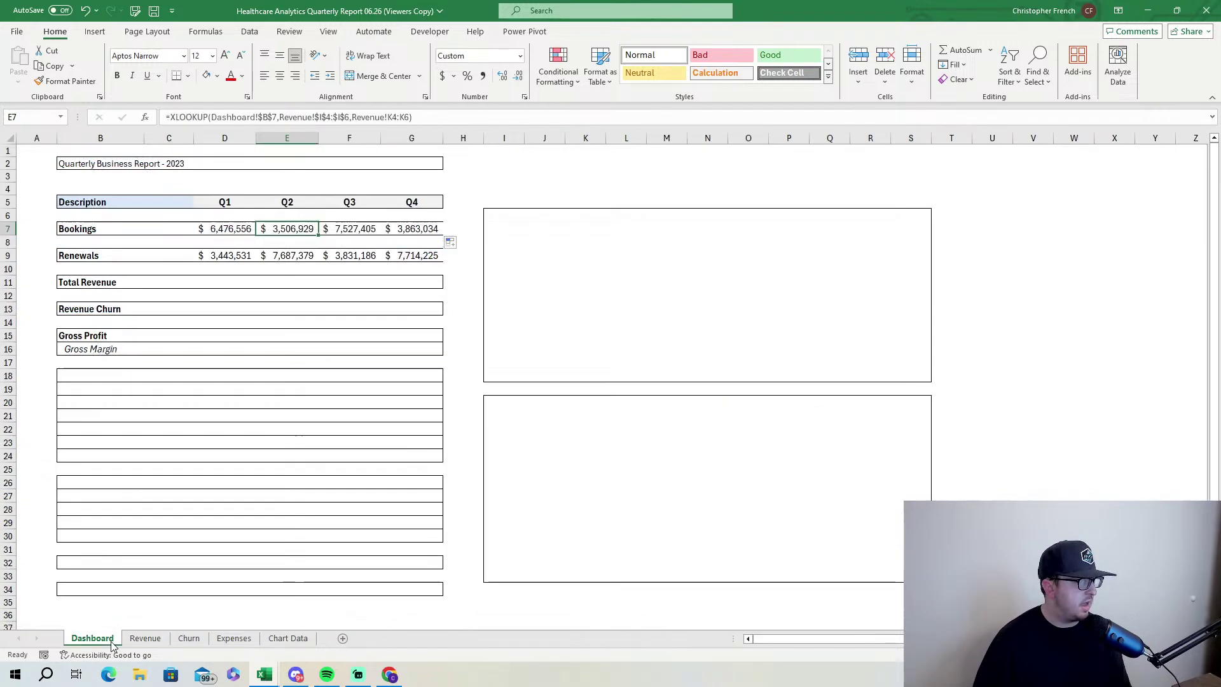
left_click(216, 255)
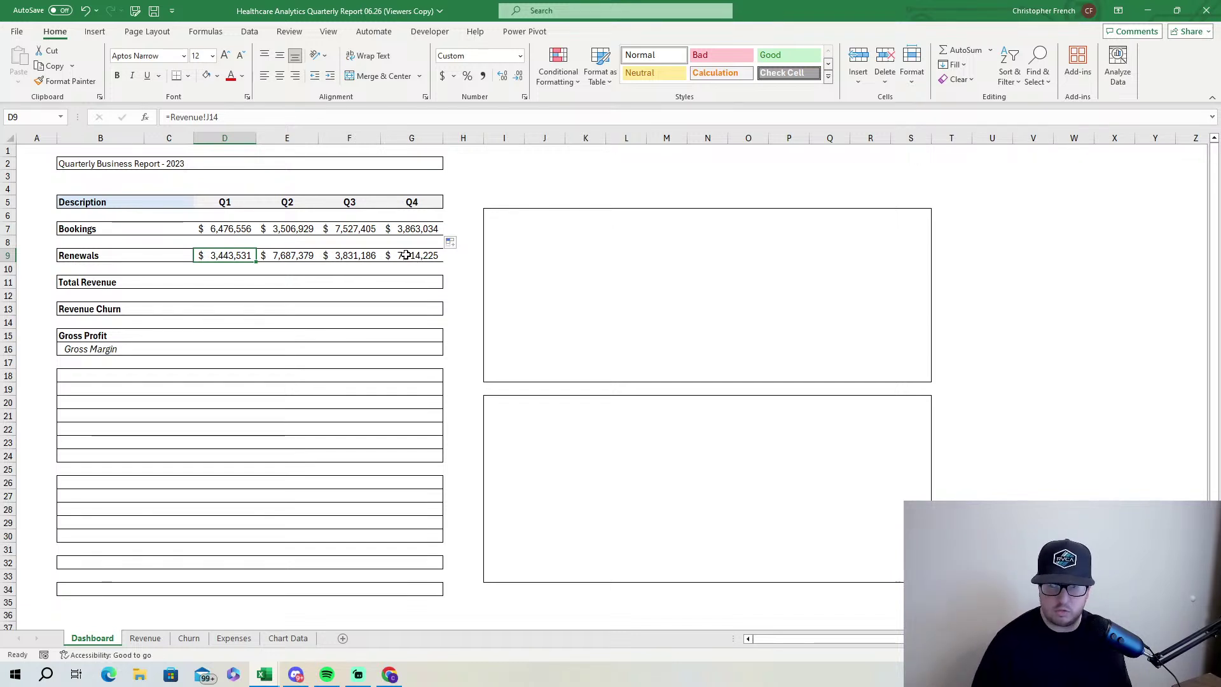
left_click(245, 230)
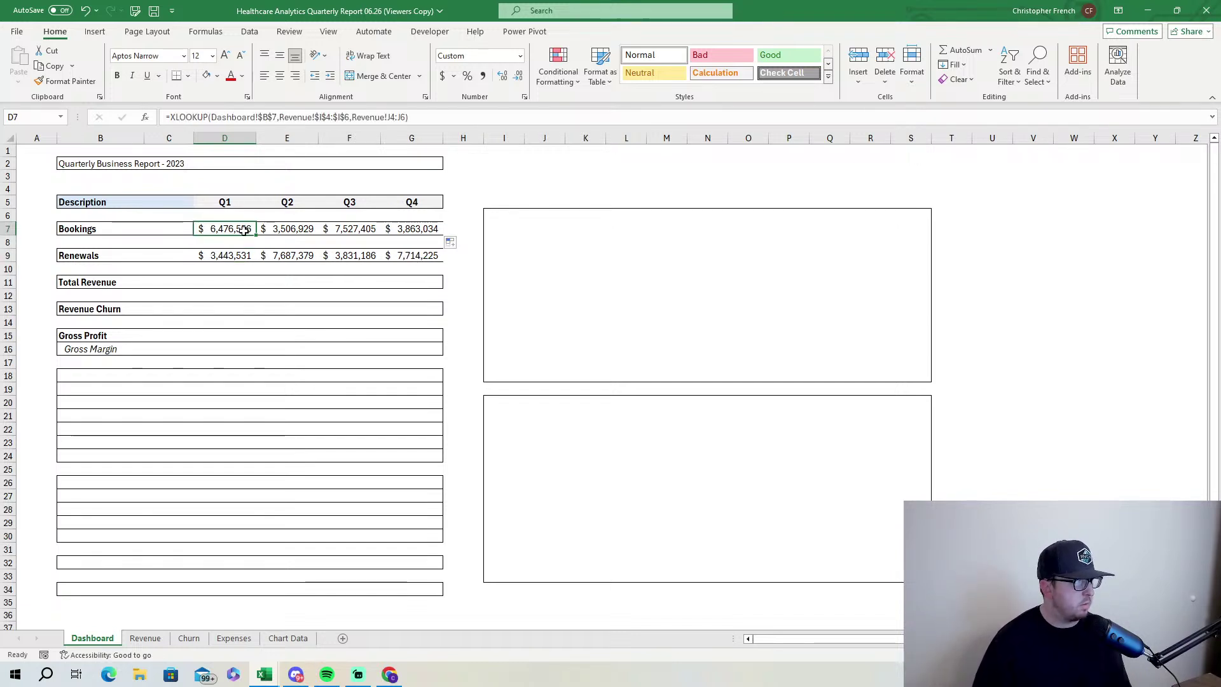
left_click(241, 256)
left_click(244, 232)
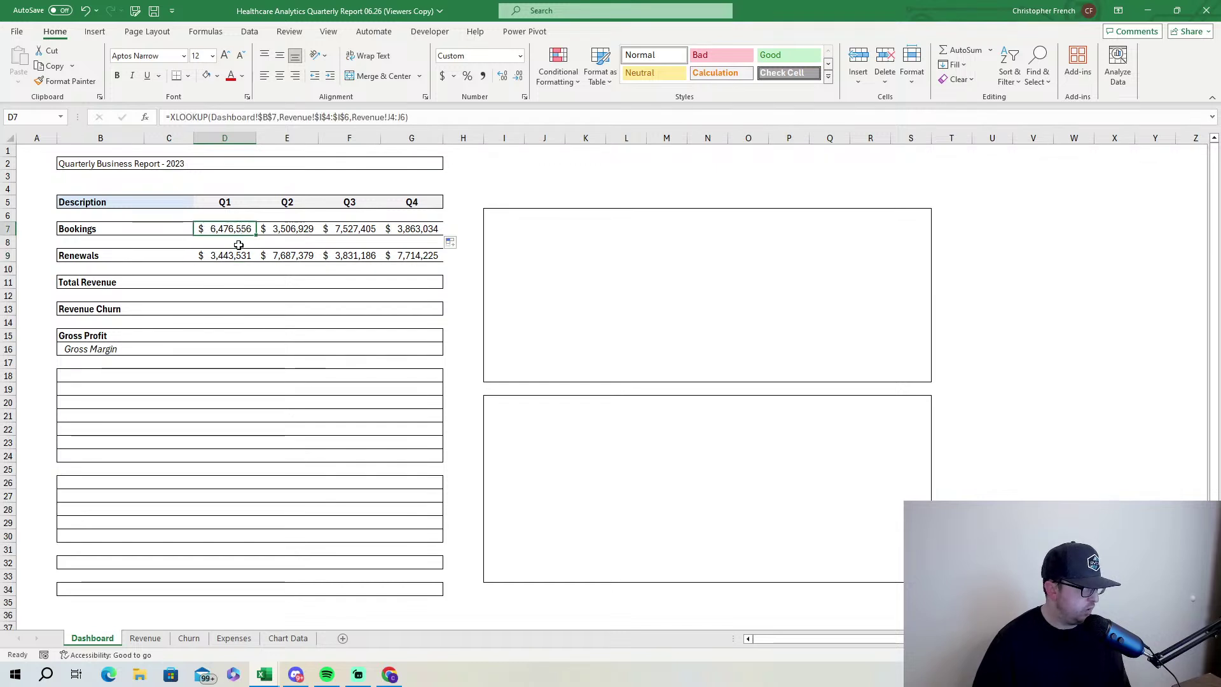
left_click(210, 320)
left_click(210, 308)
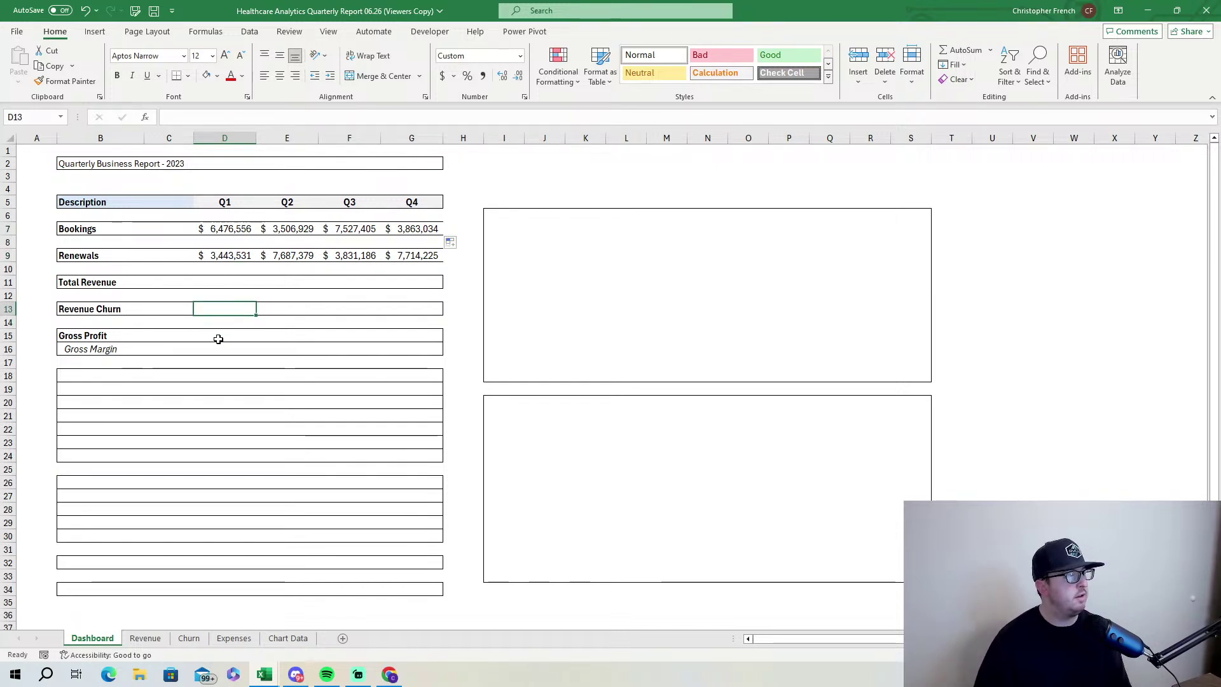
left_click(244, 229)
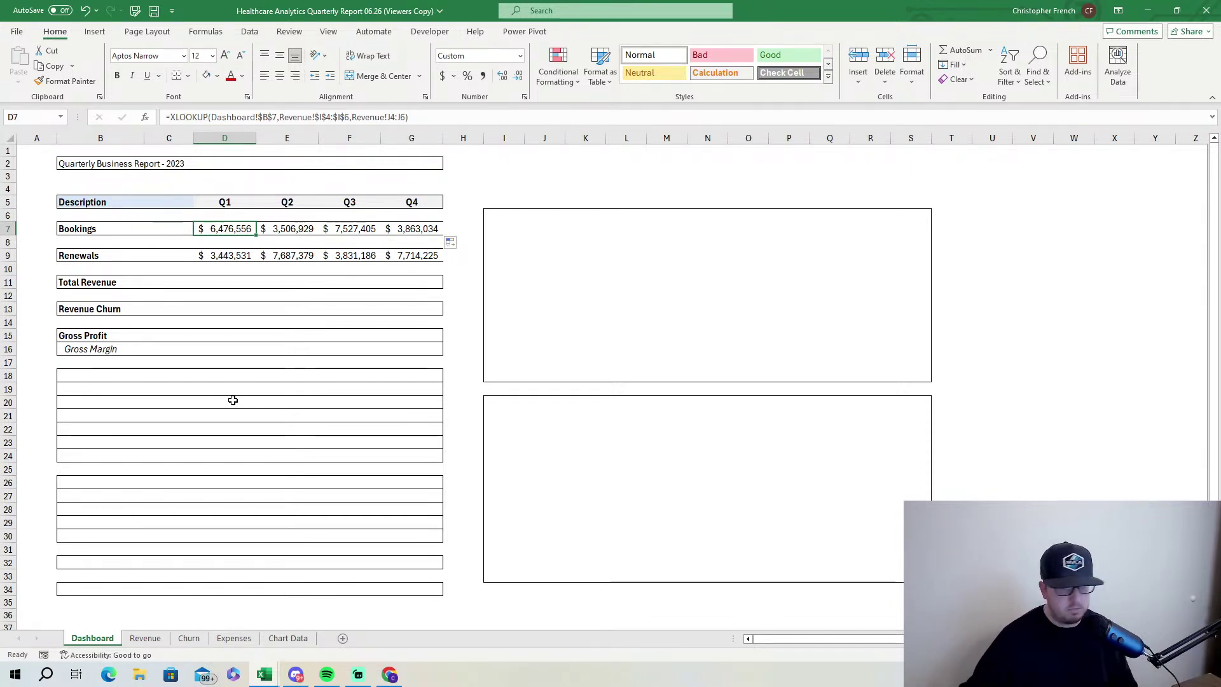
Review the Dashboard's Q1 Bookings and Renewals formulas and the Revenue pivot table behind them.
left_click(233, 284)
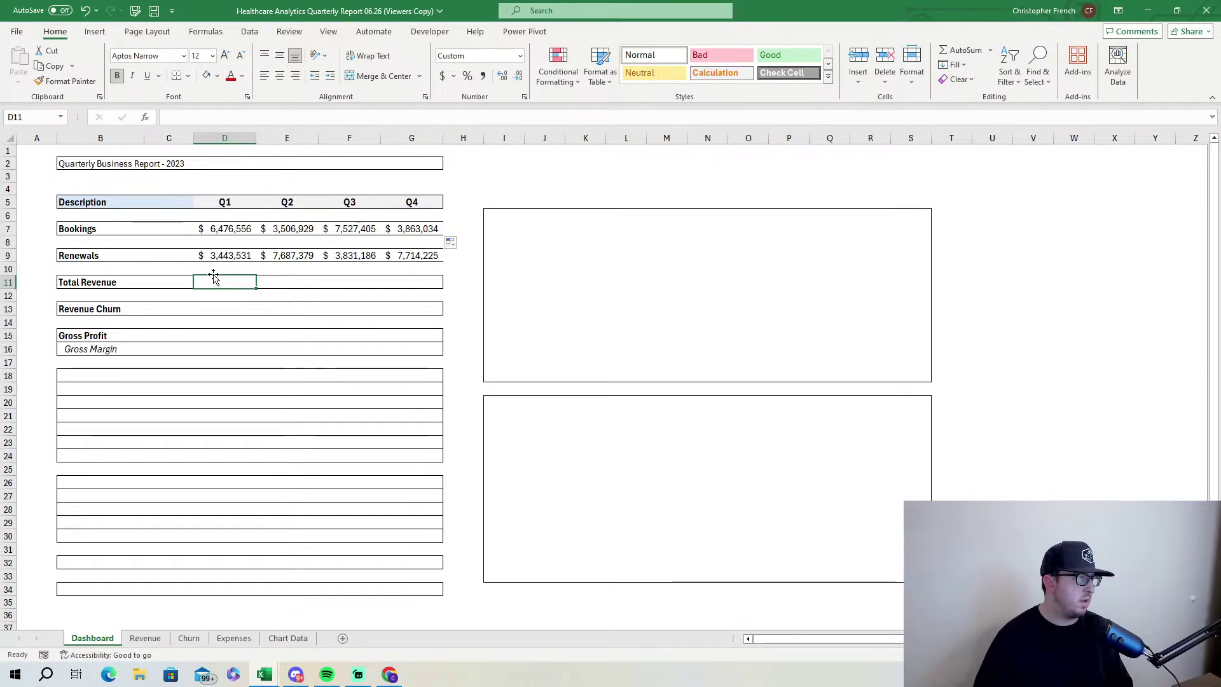
left_click(238, 230)
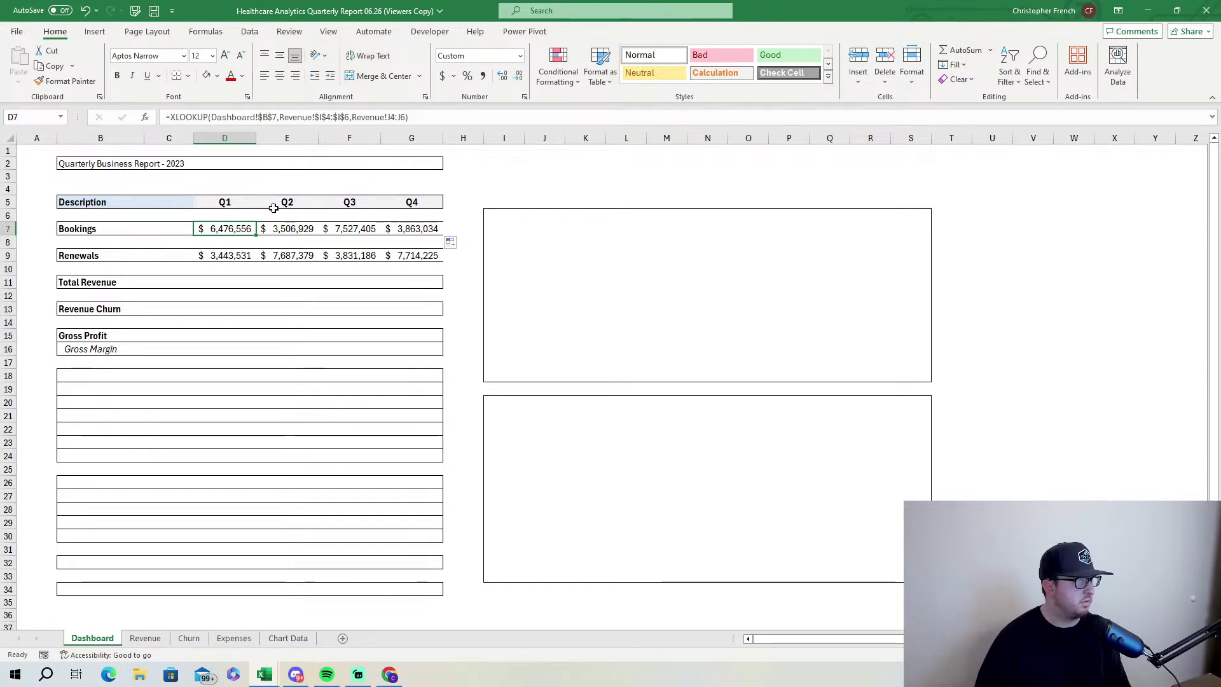
left_click(150, 638)
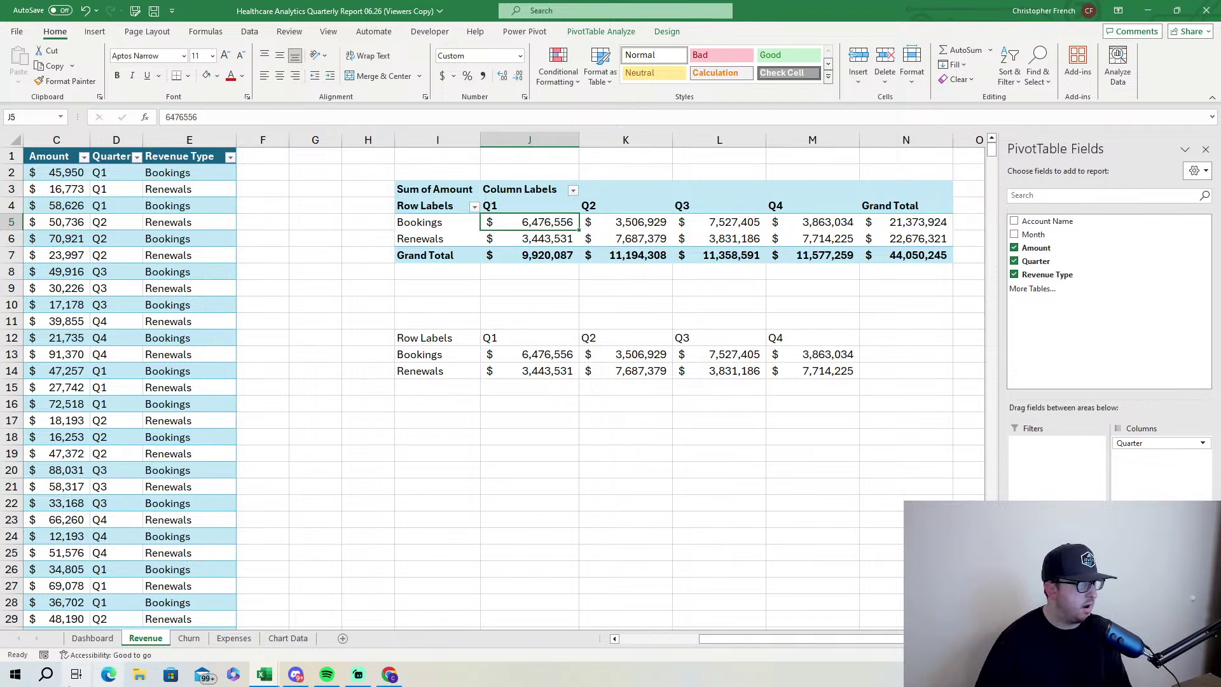
left_click(101, 642)
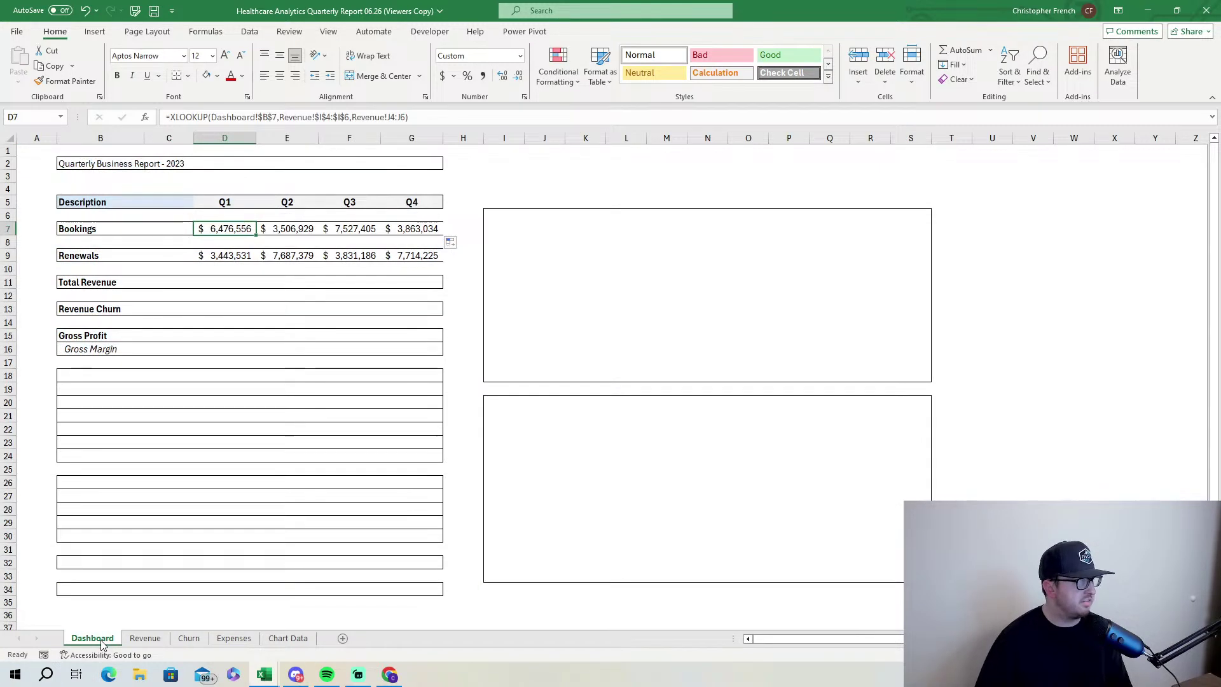
left_click(217, 284)
left_click(229, 229)
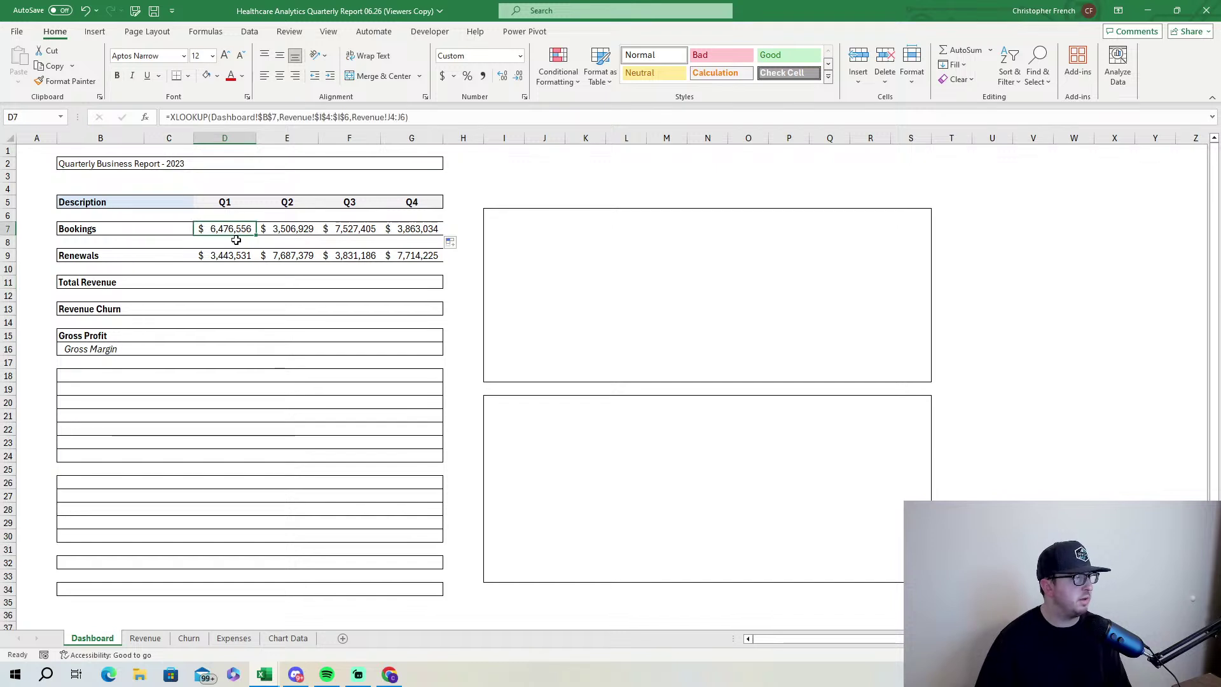
left_click(234, 256)
left_click(225, 321)
left_click(223, 305)
Calculate Q1 Total Revenue in D11 as =D7+D9 and fill the formula across Q2, Q3 and Q4.
left_click(245, 281)
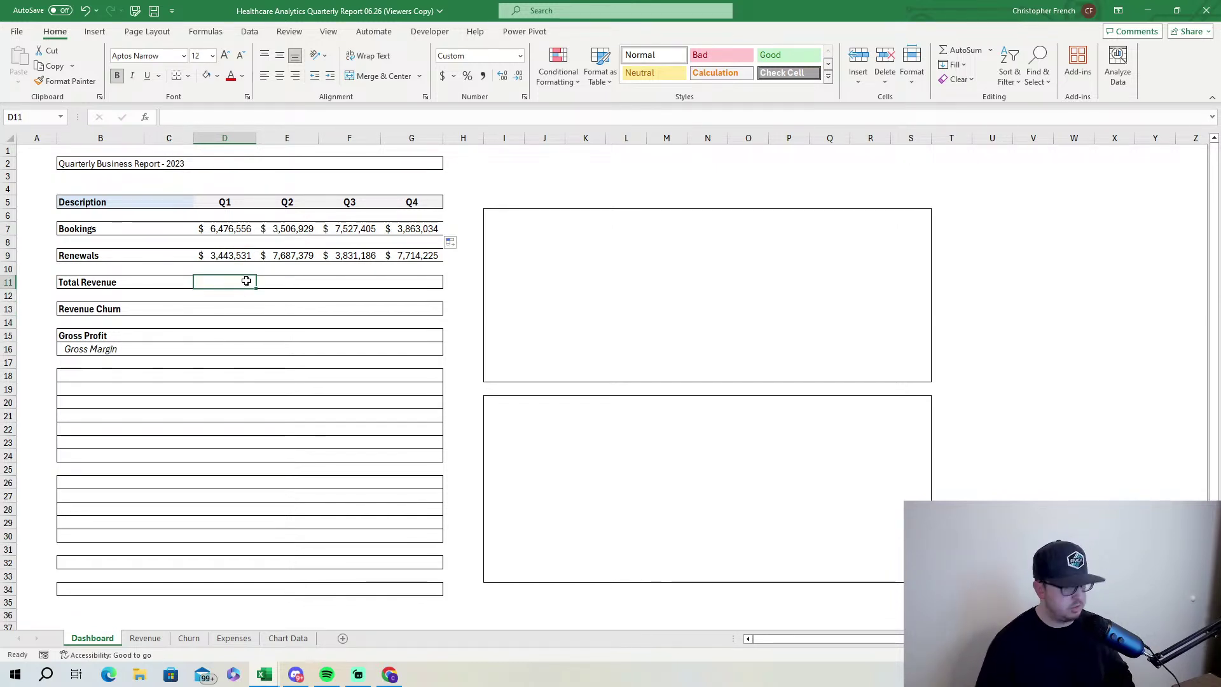
type("=")
left_click(227, 230)
type("+")
left_click(240, 254)
key("Return")
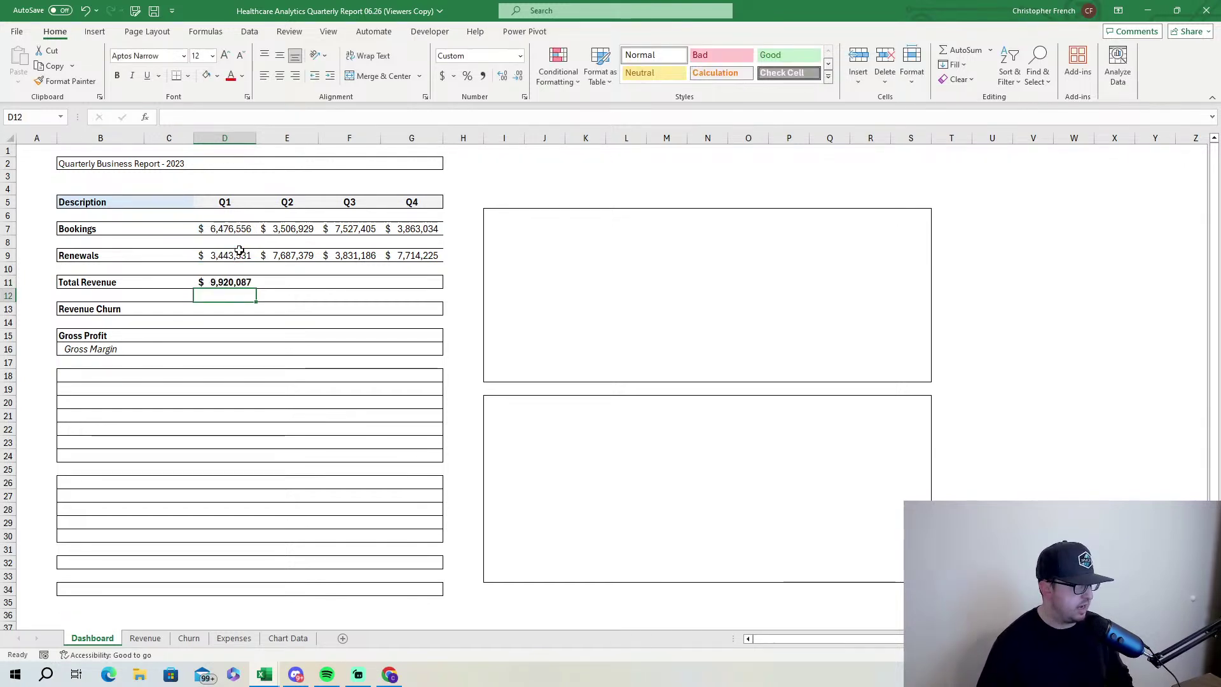
left_click(252, 283)
left_click_drag(256, 290, 439, 283)
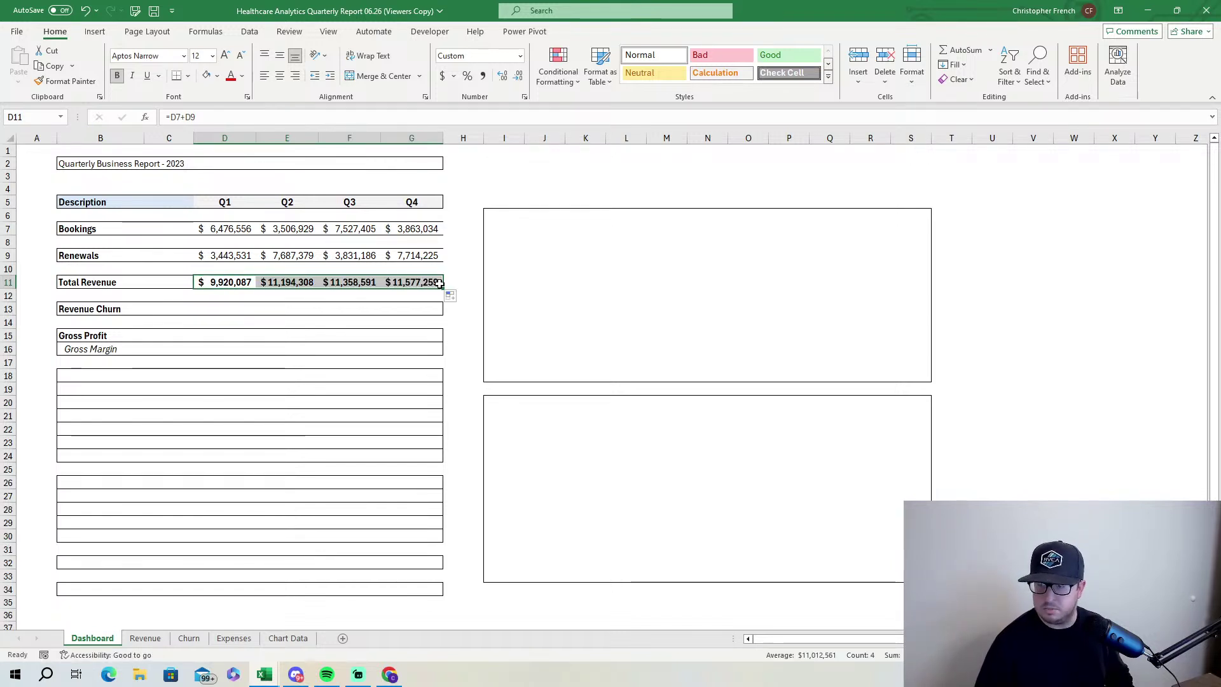
Start a SUMIF formula for Q1 Revenue Churn in D13 with the Churn sheet's Quarter column D:D as the range.
left_click(215, 307)
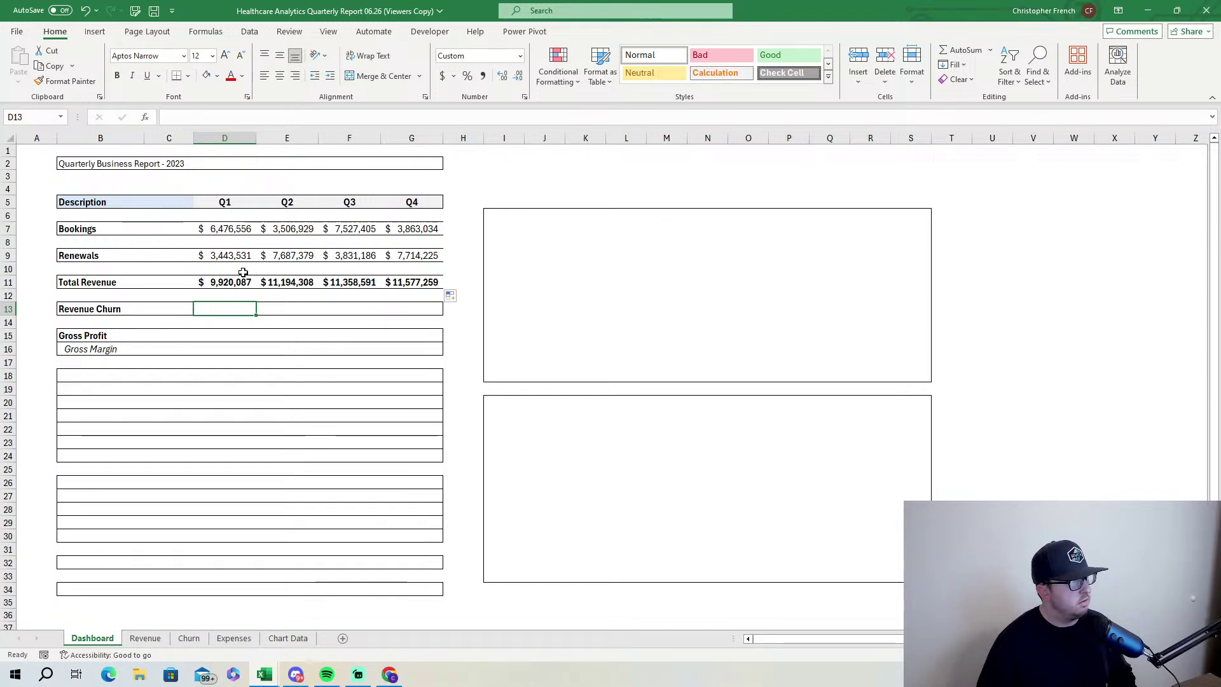
left_click(233, 283)
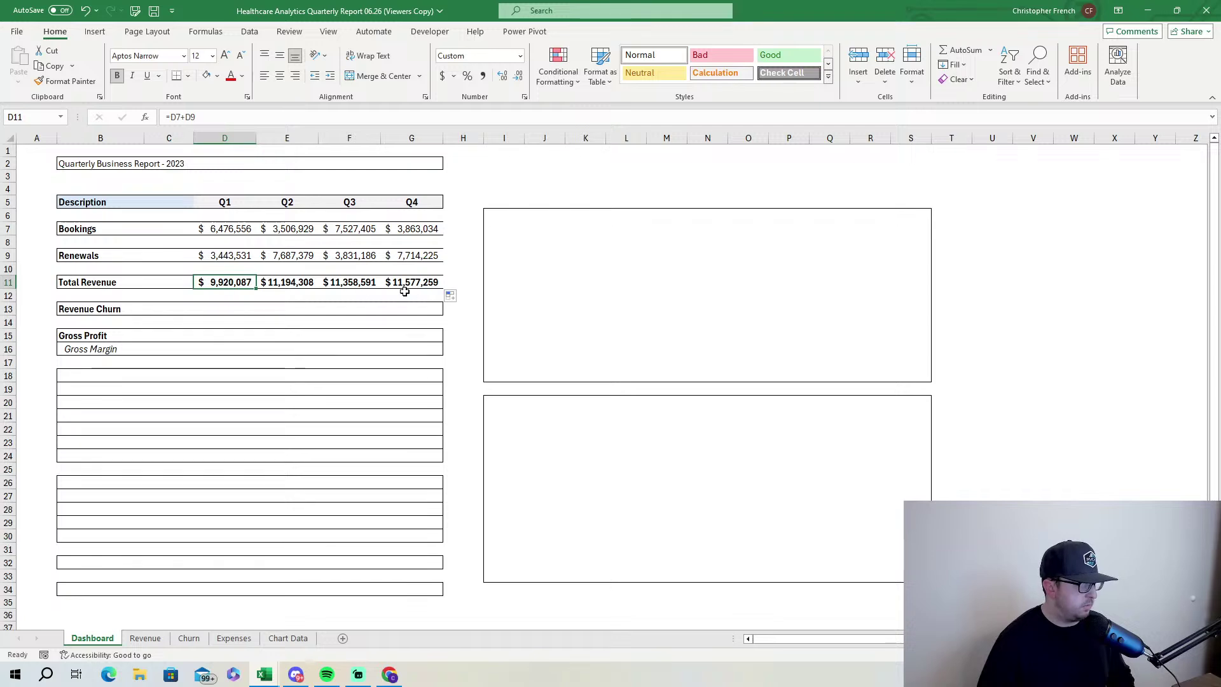
left_click(226, 309)
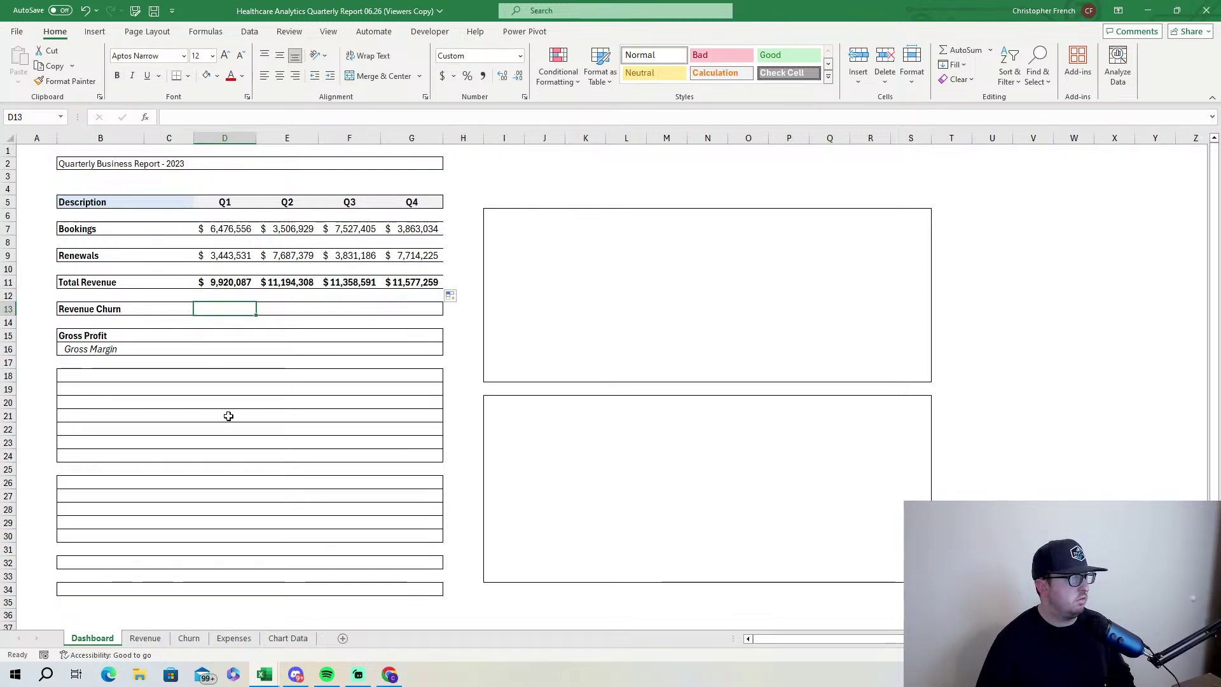
left_click(197, 639)
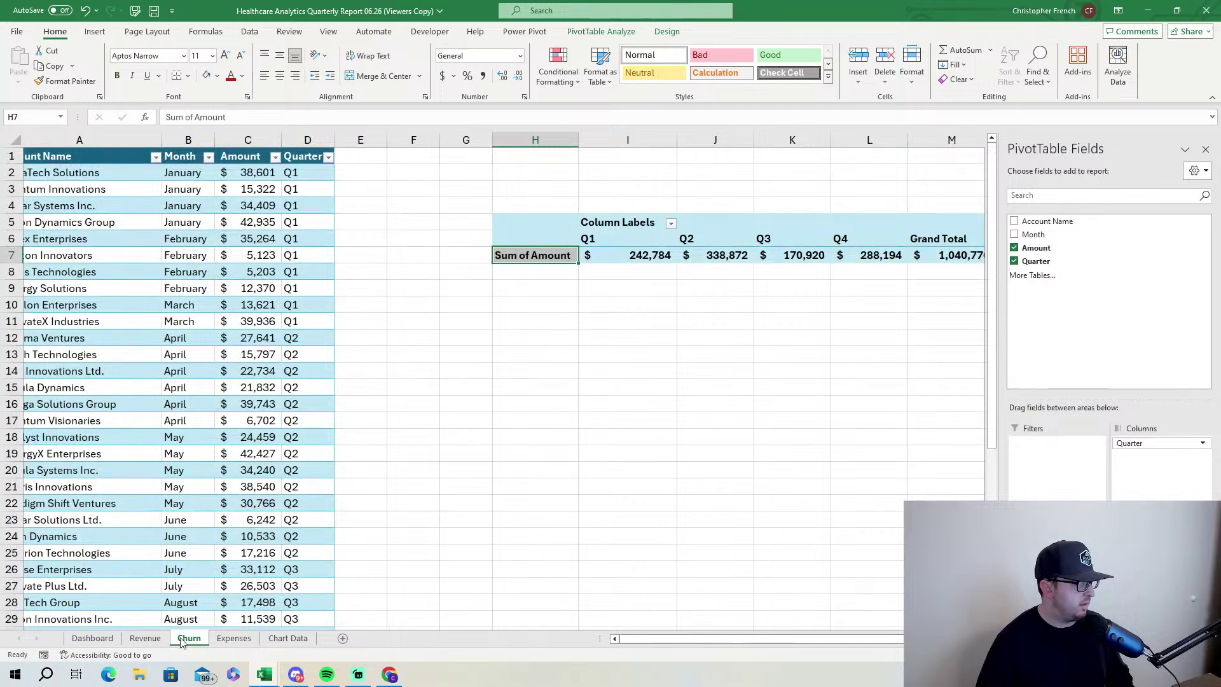
left_click(113, 645)
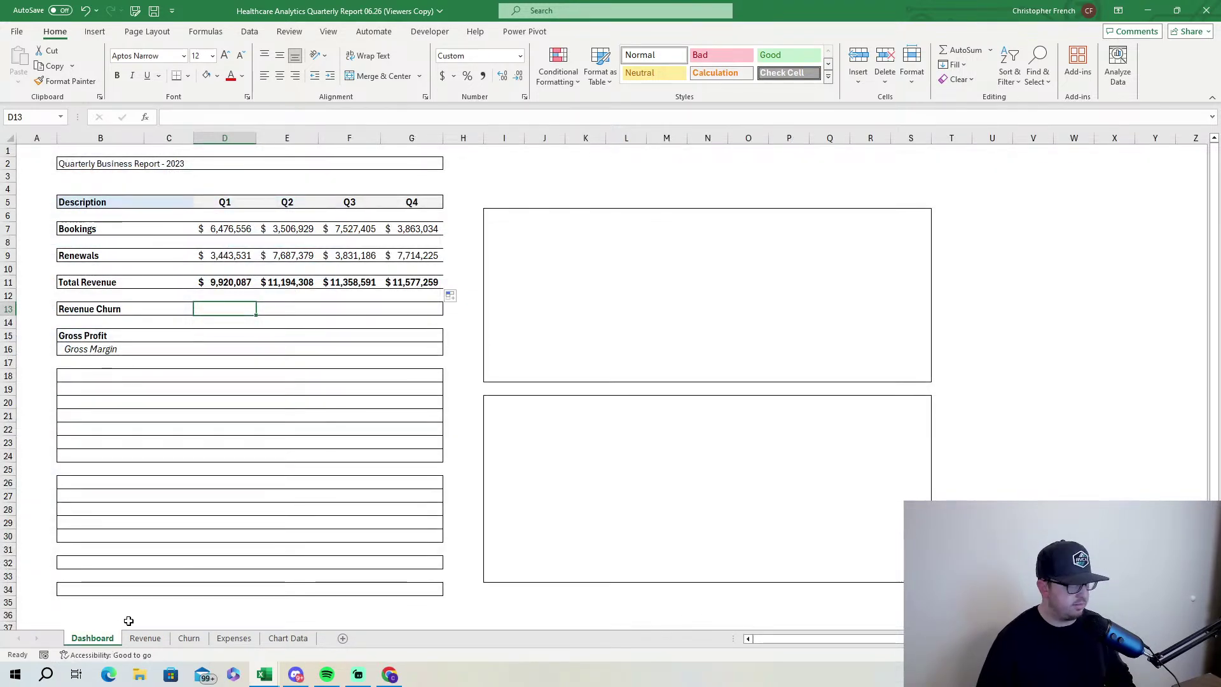
type("=SUMIF(")
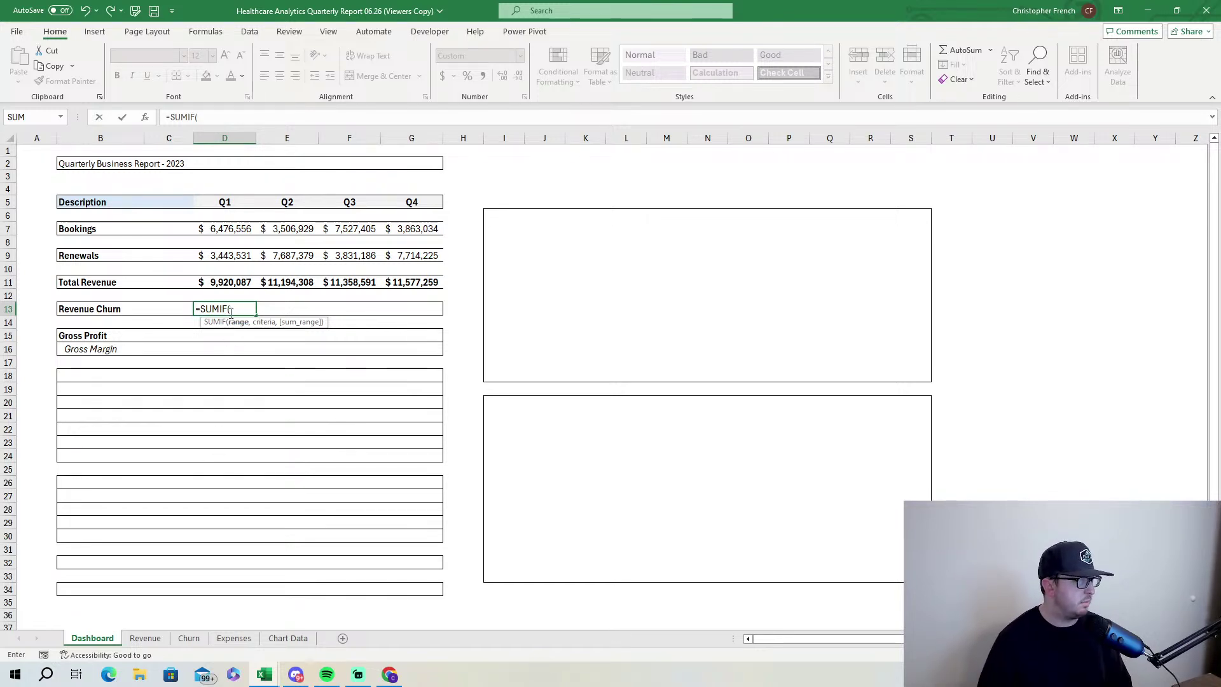
left_click(188, 644)
left_click(337, 138)
left_click(282, 115)
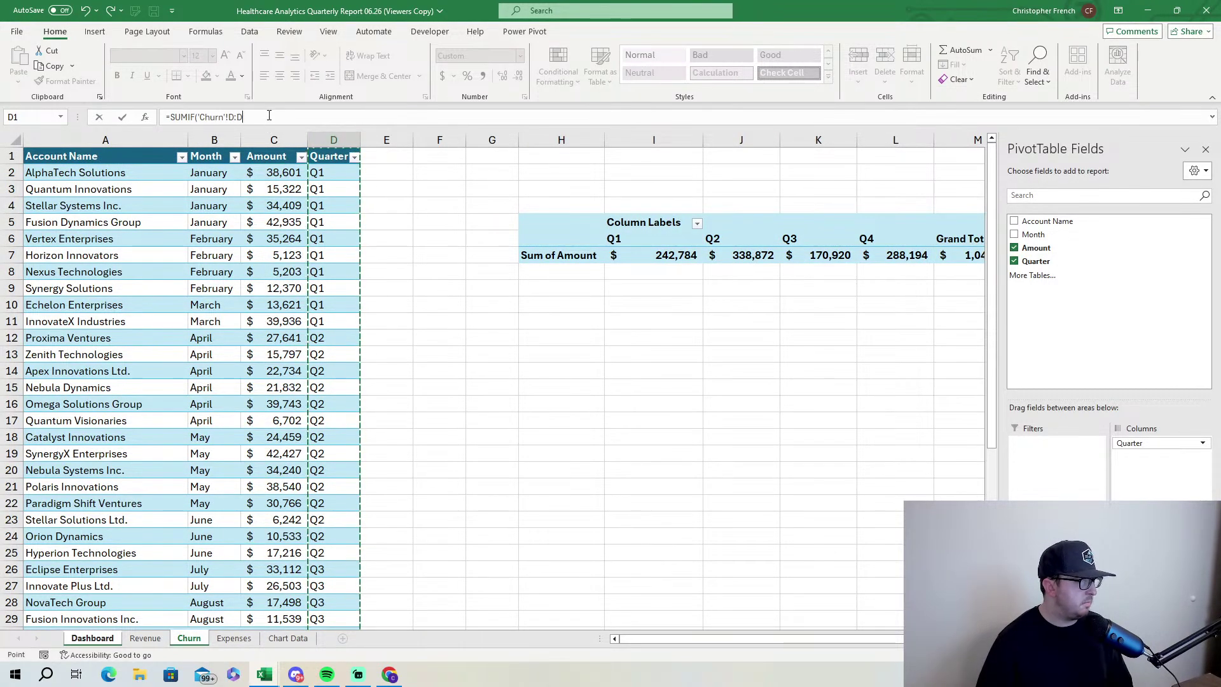
type(",")
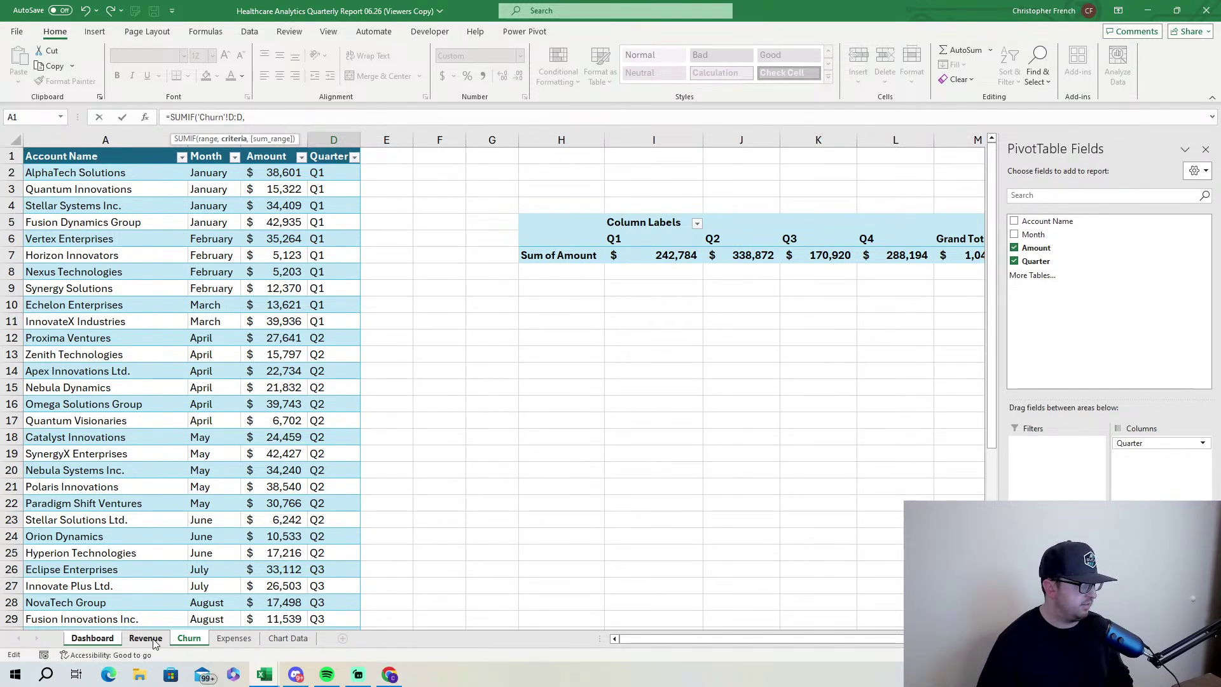
Set the SUMIF criteria to the Dashboard's Q1 header in D5.
left_click(93, 638)
left_click(284, 117)
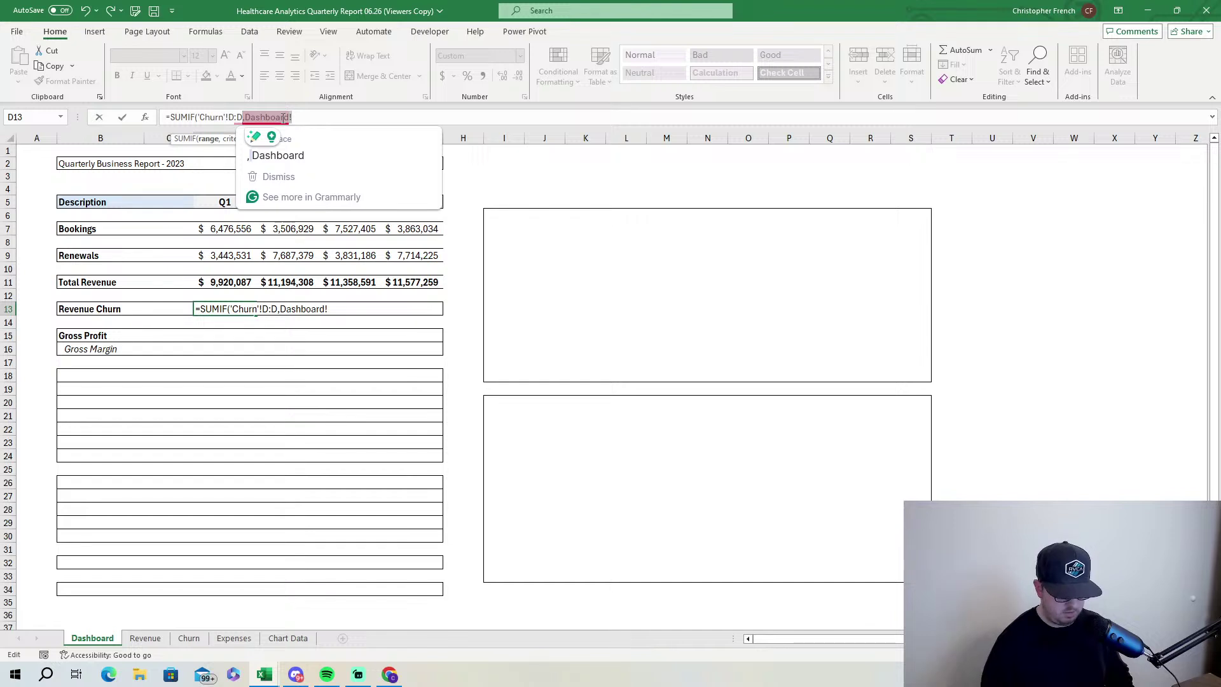
key("BackSpace")
key("BackSpace")
key("BackSpace")
key("BackSpace")
key("BackSpace")
key("BackSpace")
key("BackSpace")
key("BackSpace")
key("BackSpace")
key("BackSpace")
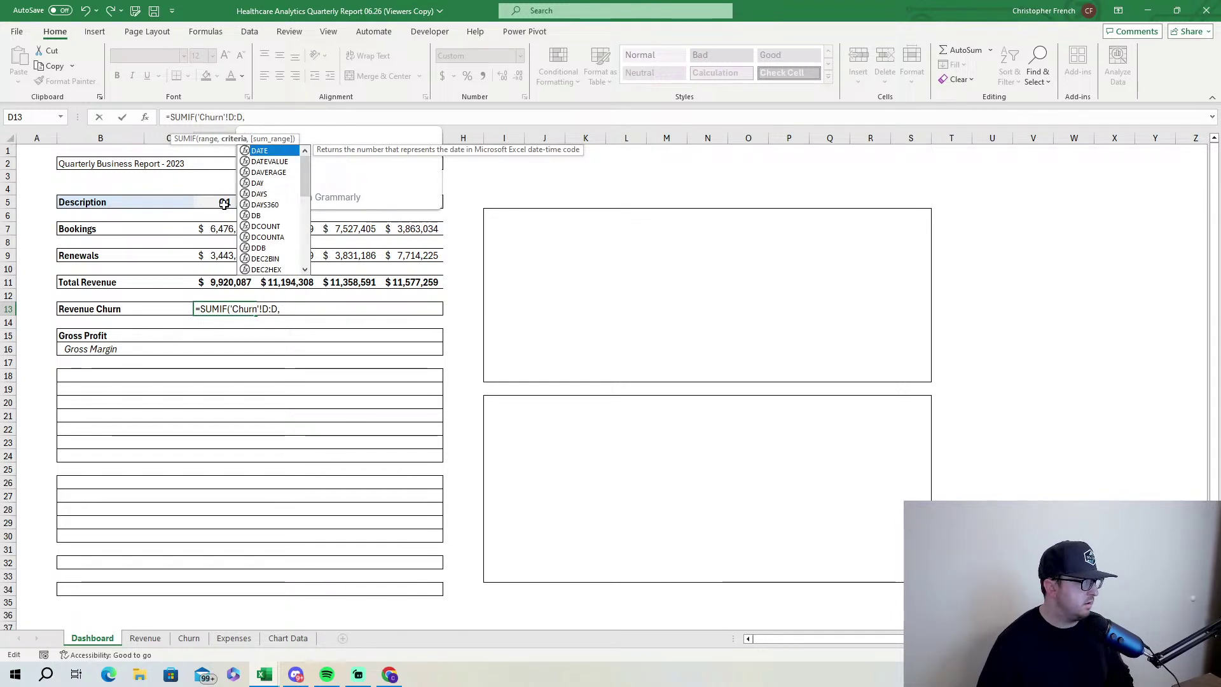
left_click(224, 202)
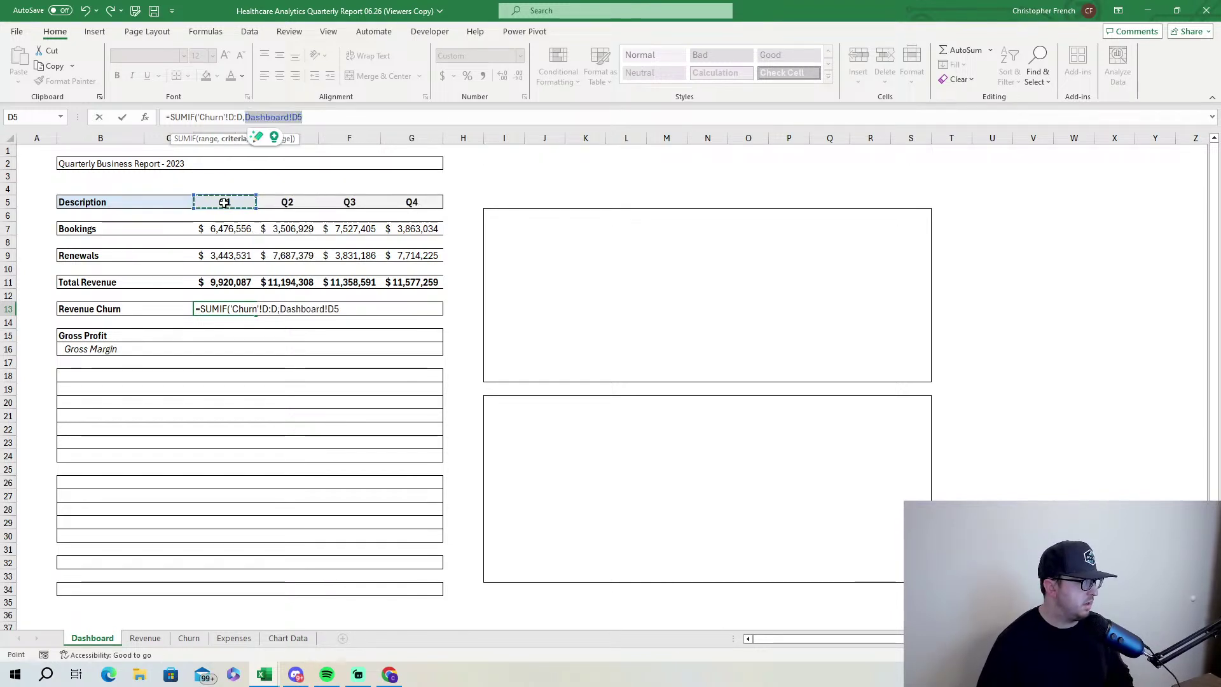
left_click(328, 121)
type(",")
Complete the Q1 Revenue Churn formula with the Churn sheet's Amount column C:C as the sum range.
left_click(188, 638)
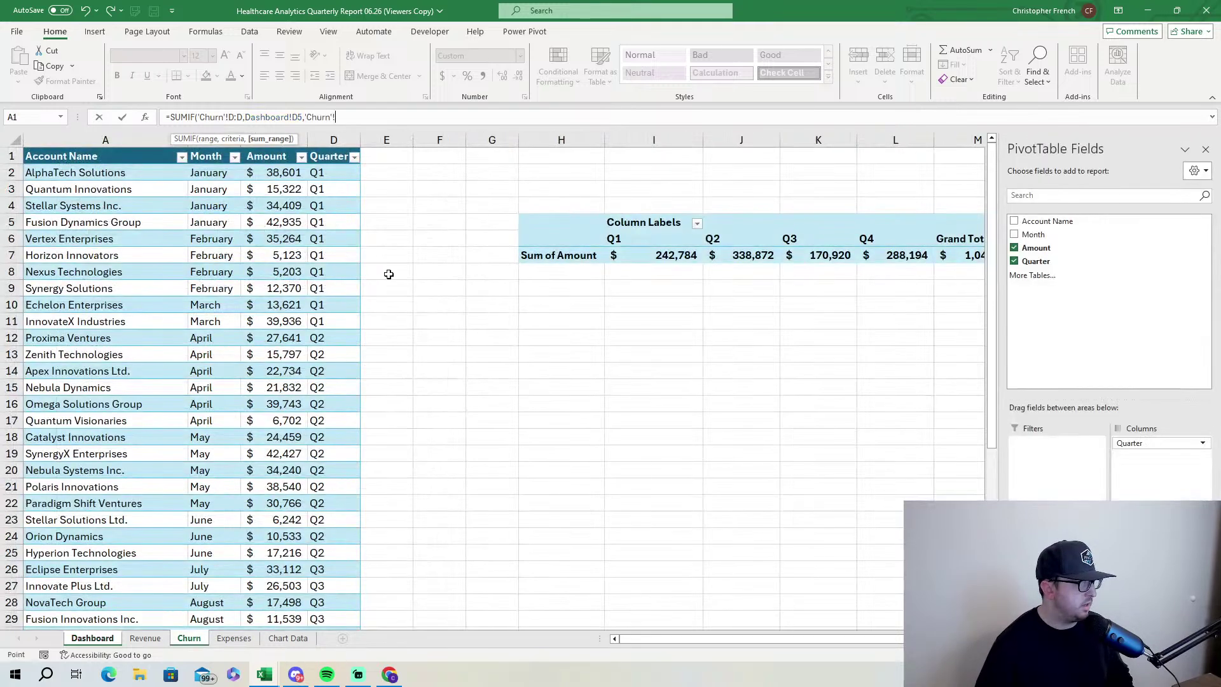
left_click(300, 139)
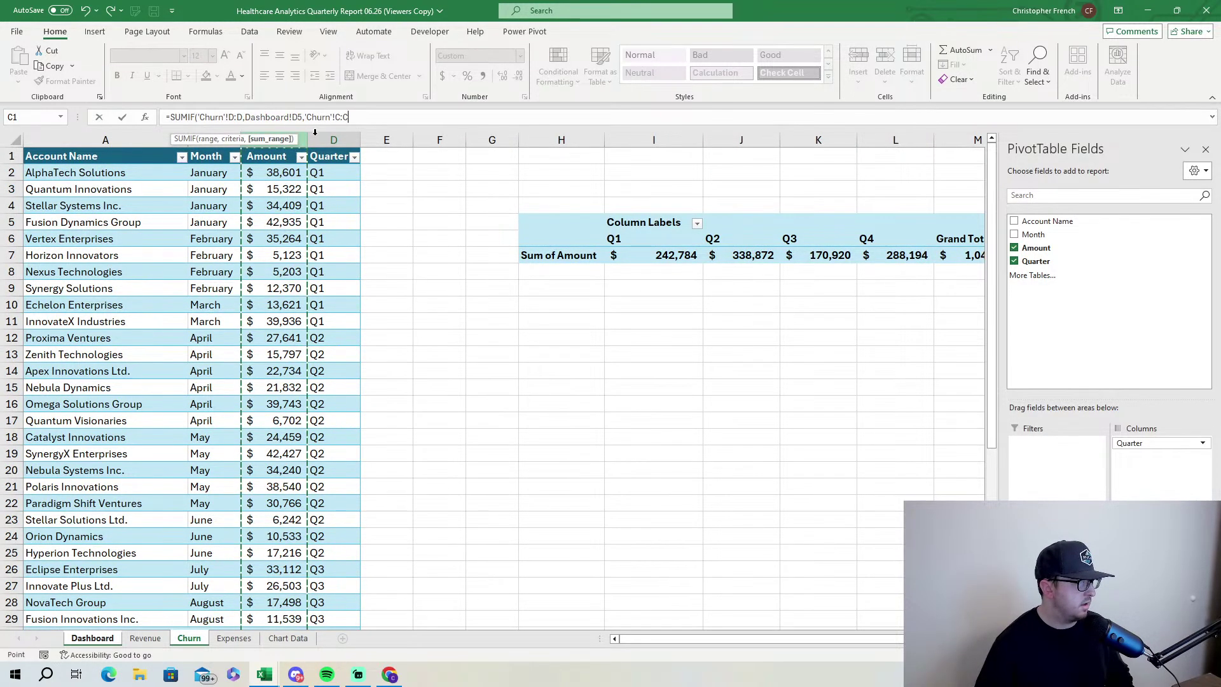
type(")")
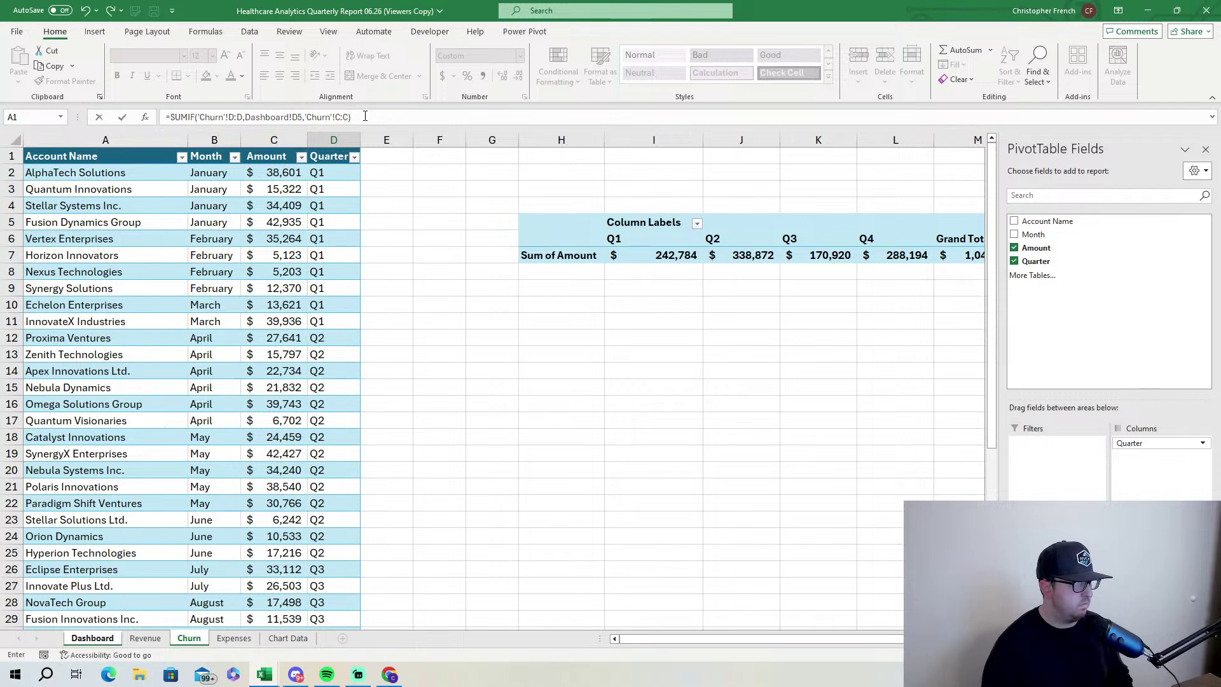
key("Return")
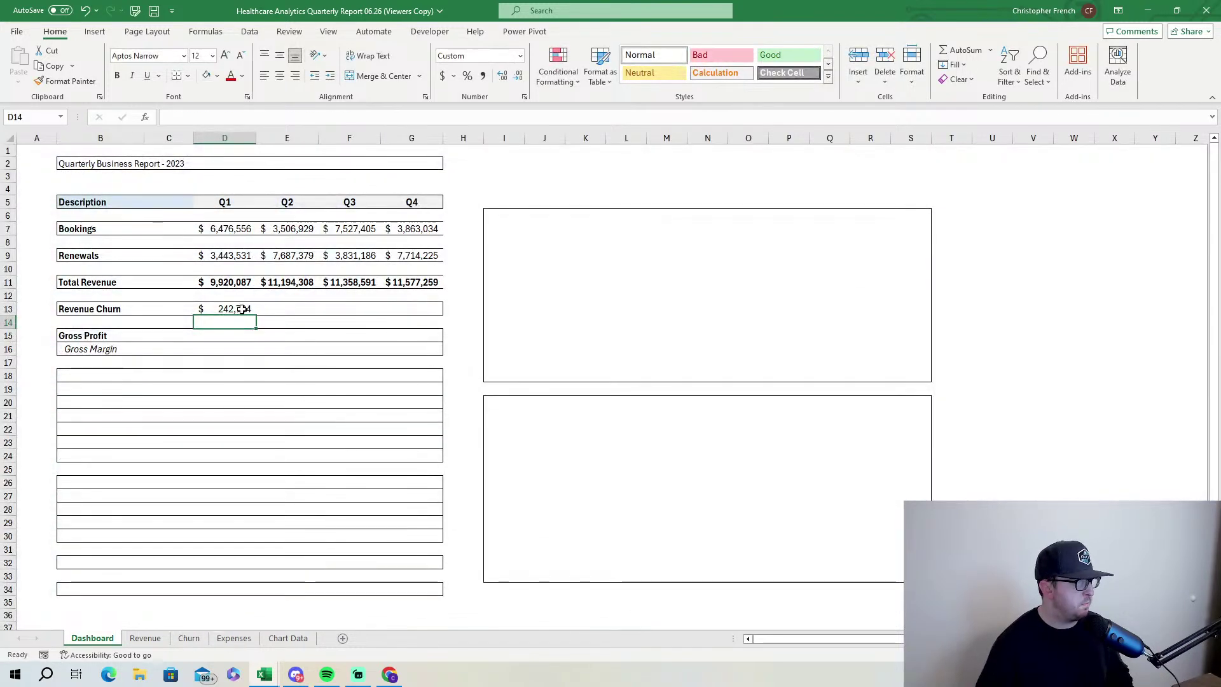
Examine the Q1 Revenue Churn formula's arguments against the Churn sheet's Quarter and Amount columns and the Dashboard's Q1 header.
left_click(239, 308)
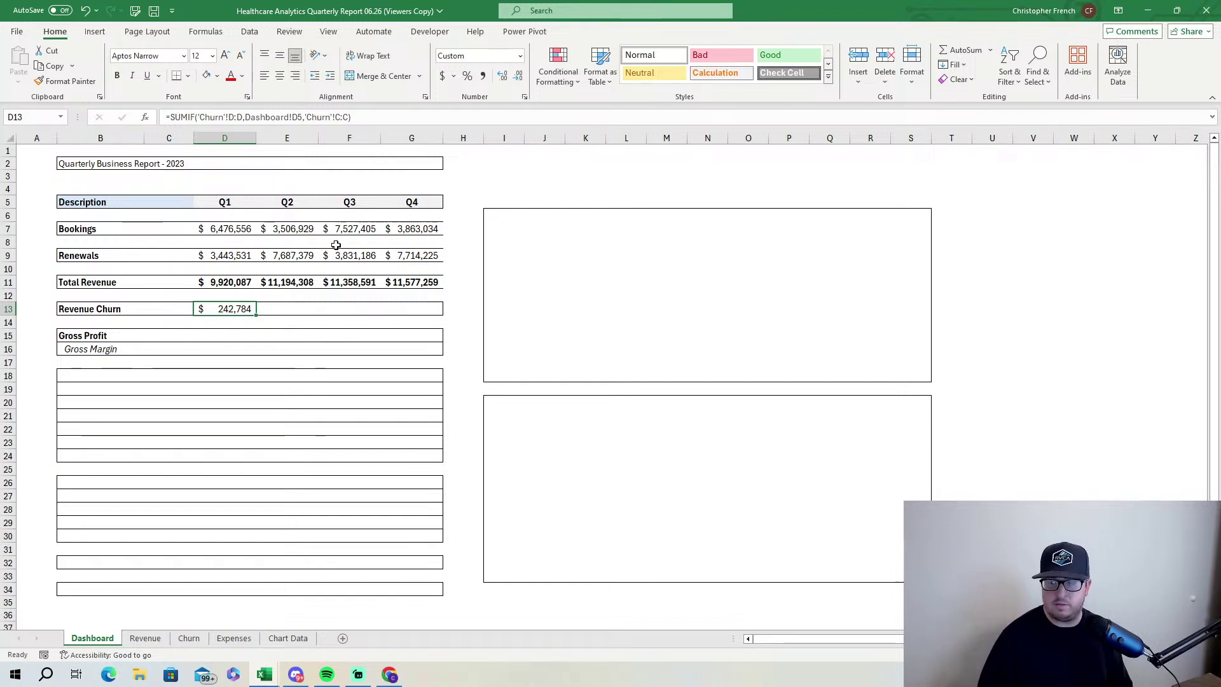
left_click(241, 117)
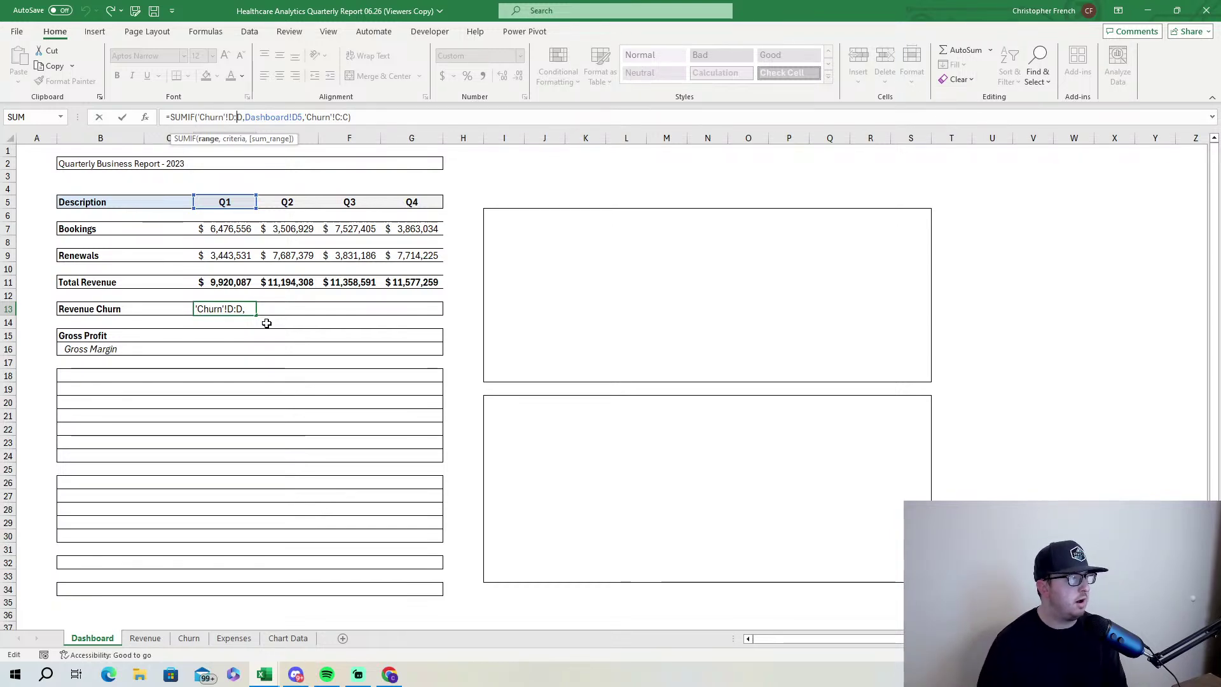
left_click(400, 118)
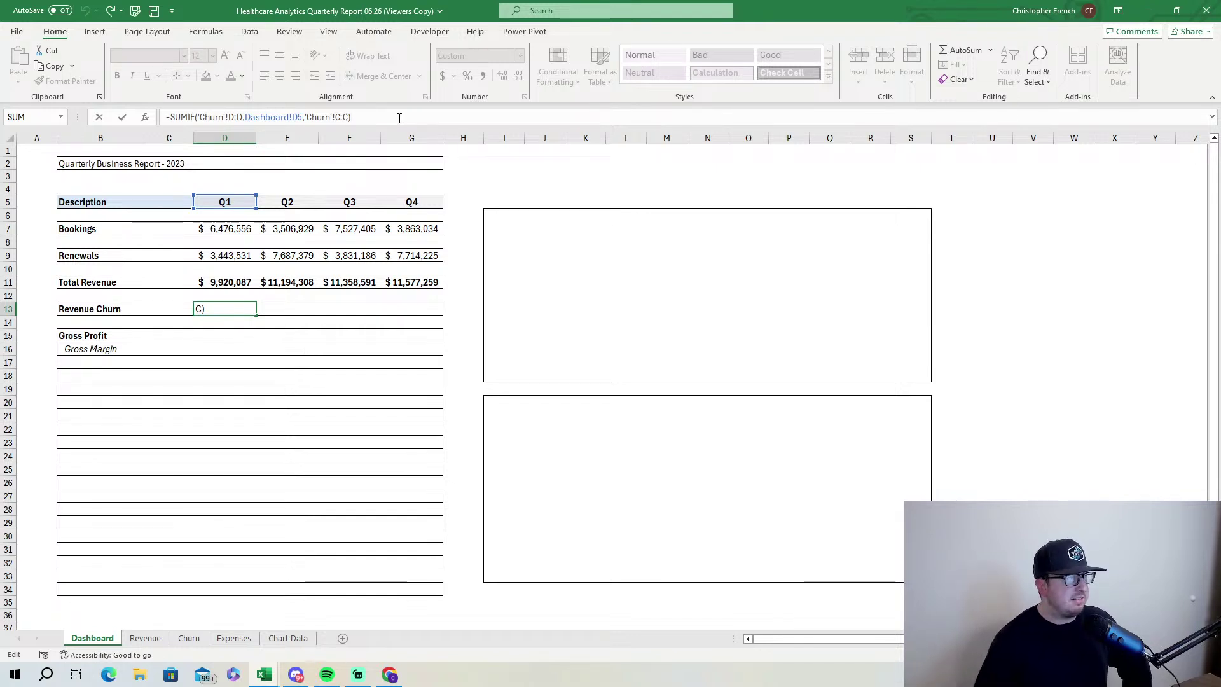
left_click(240, 118)
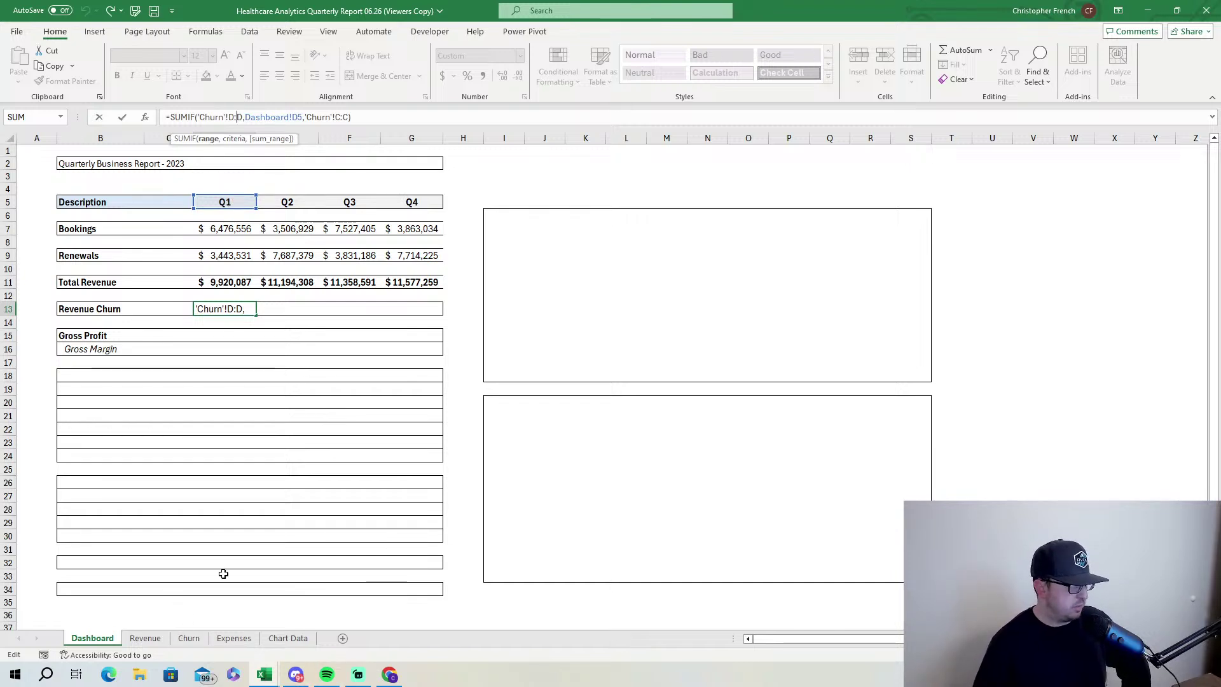
left_click(385, 122)
key("Return")
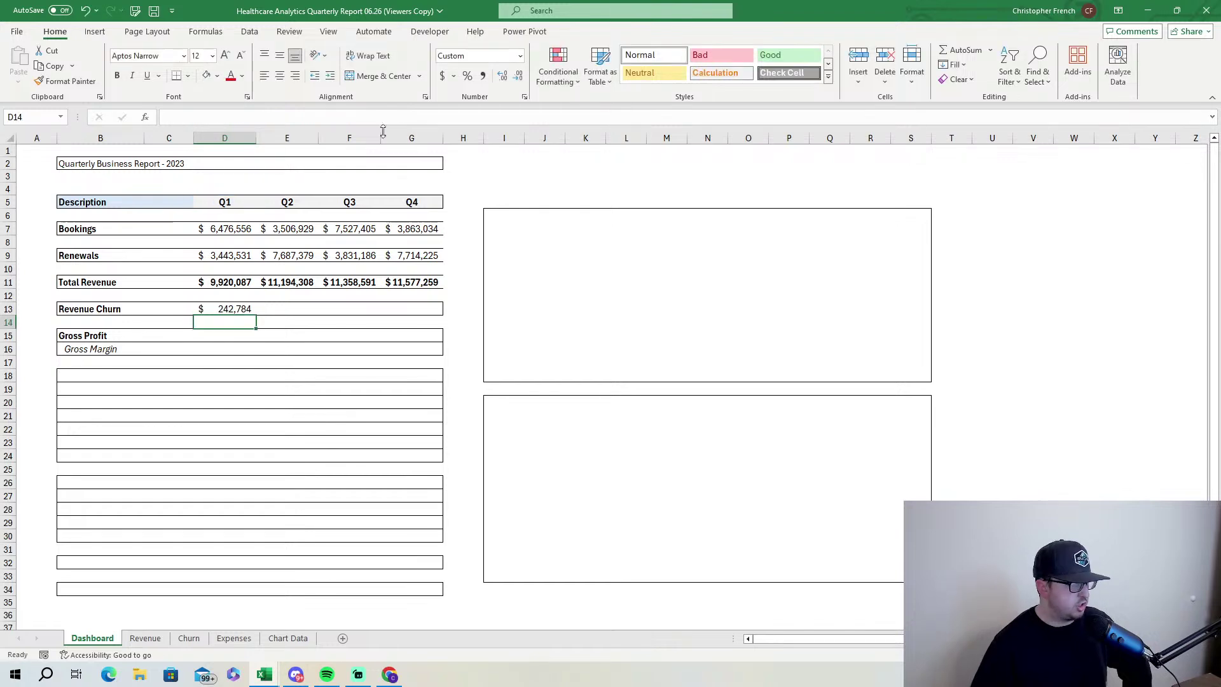
left_click(189, 638)
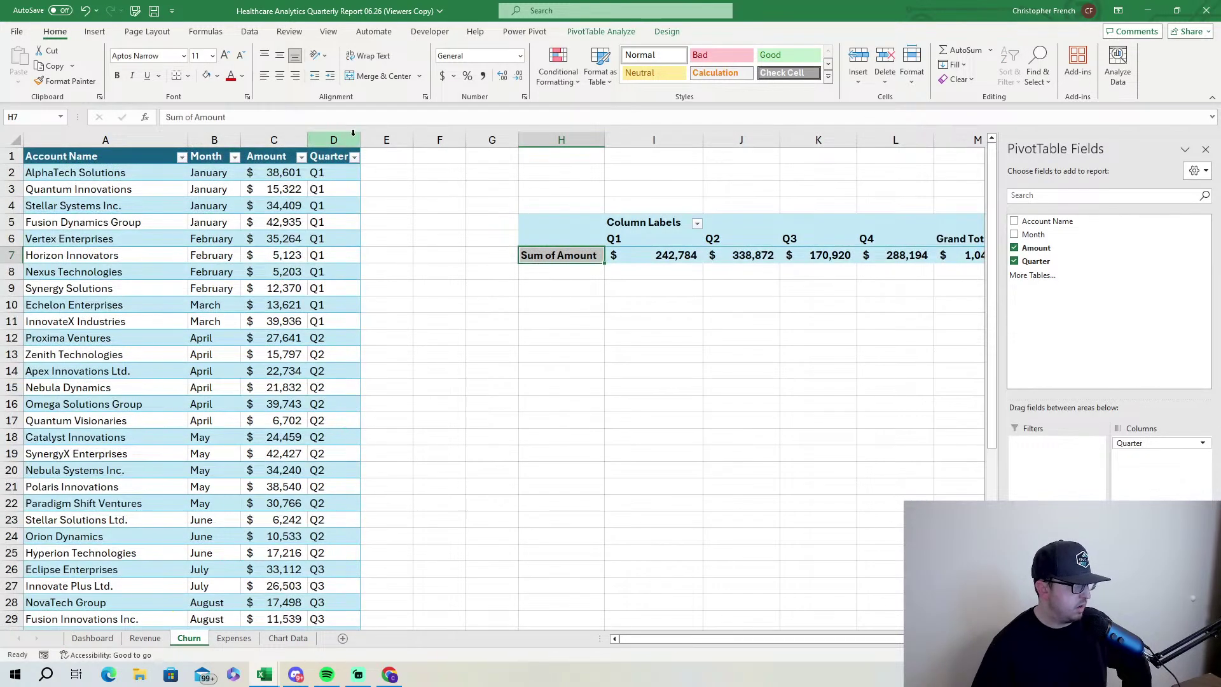
left_click(110, 637)
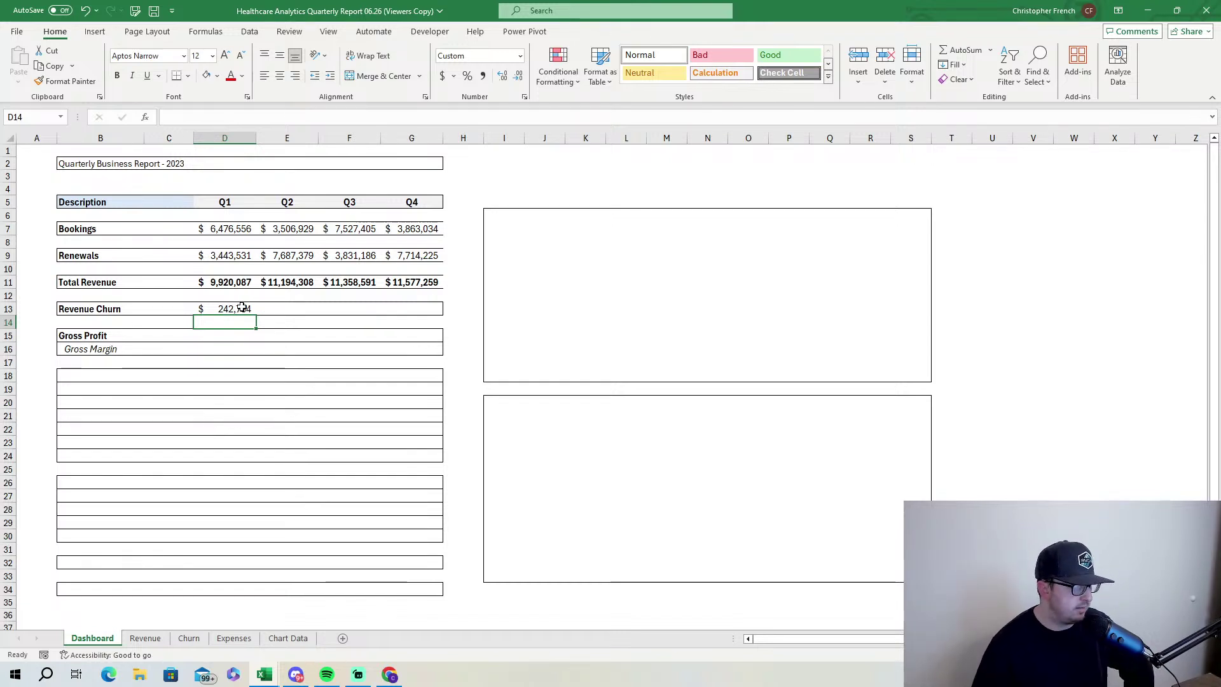
left_click(231, 203)
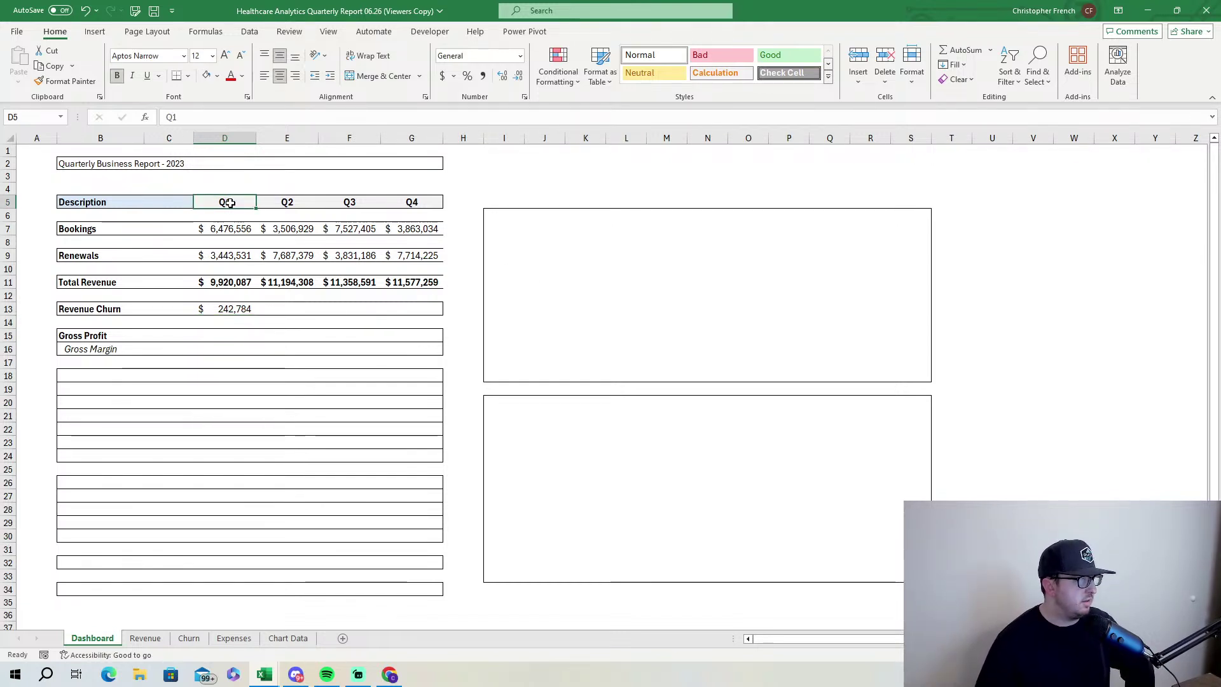
Fill the Revenue Churn formula from D13 across Q2, Q3 and Q4, and compare the Q2 references with Q1's.
left_click(238, 310)
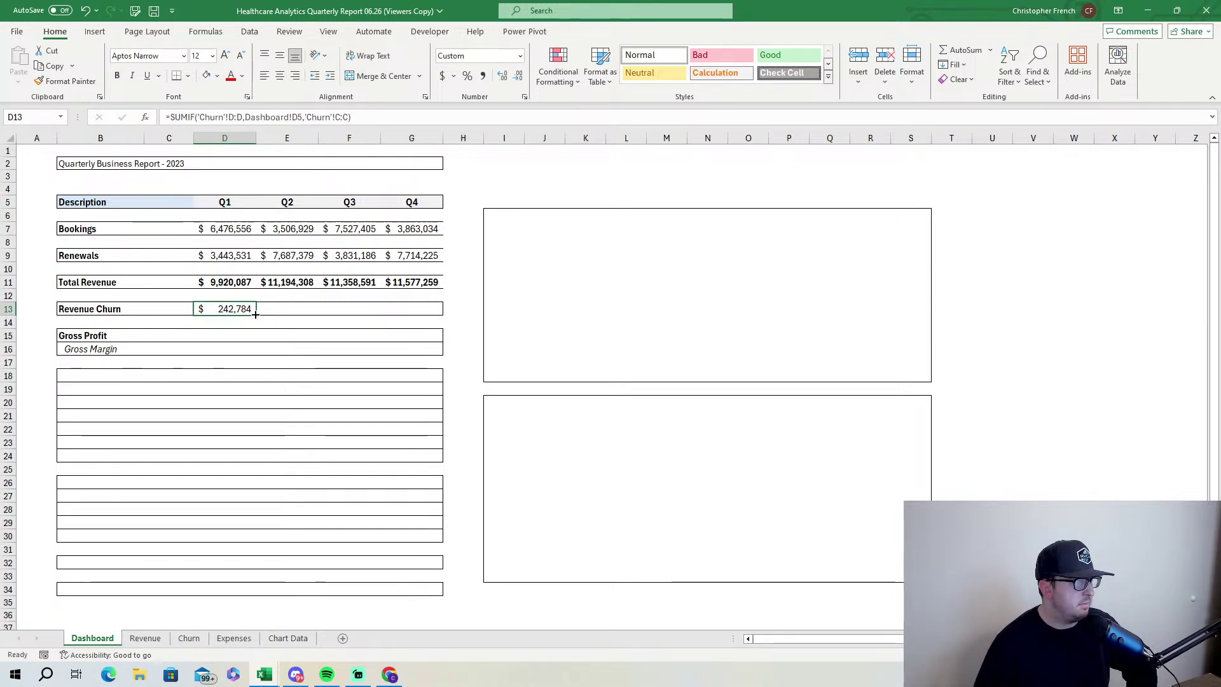
left_click_drag(255, 314, 435, 323)
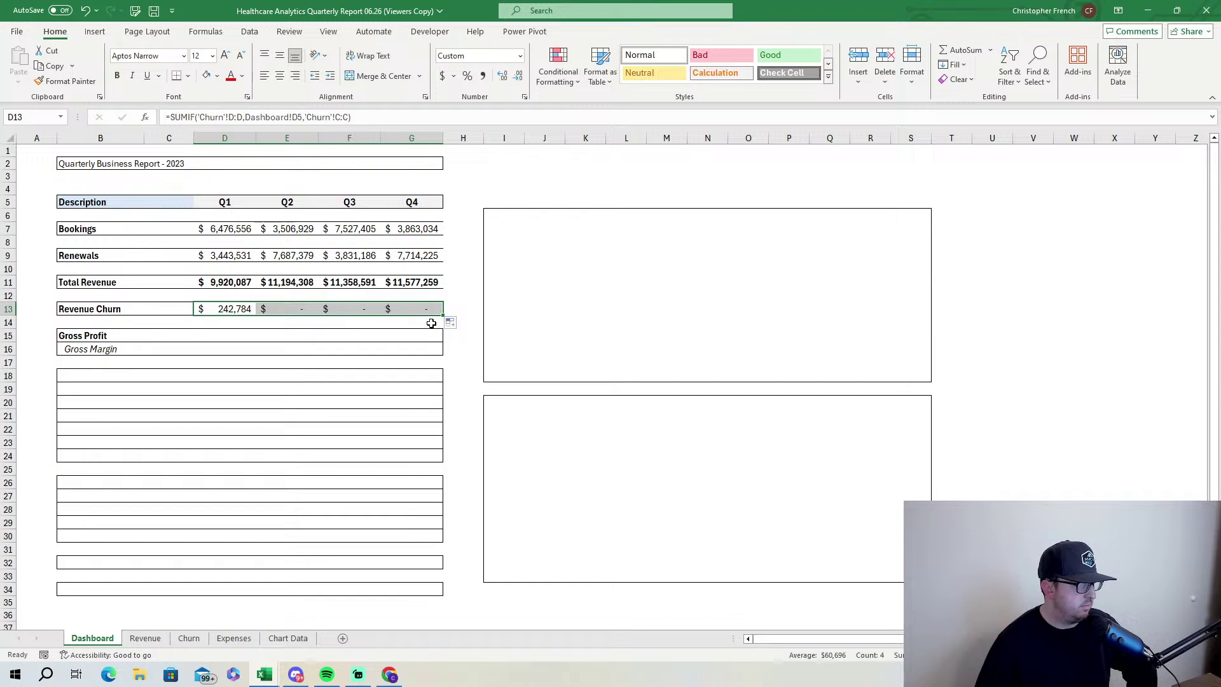
left_click(311, 310)
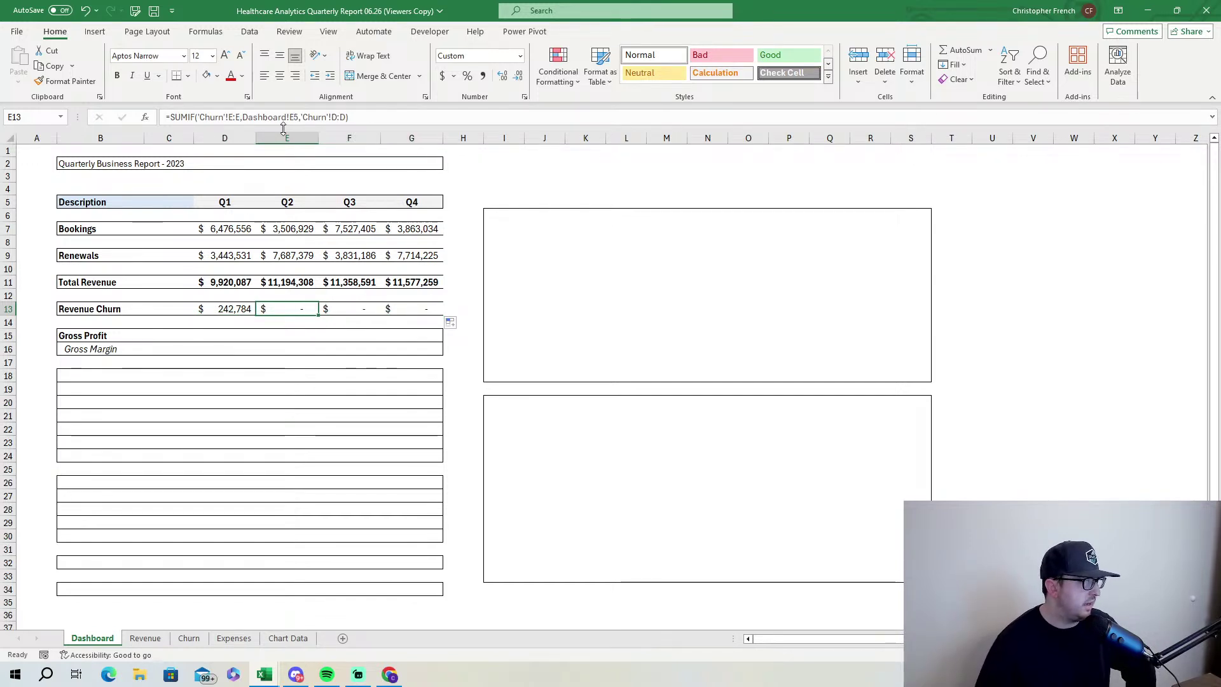
left_click(231, 312)
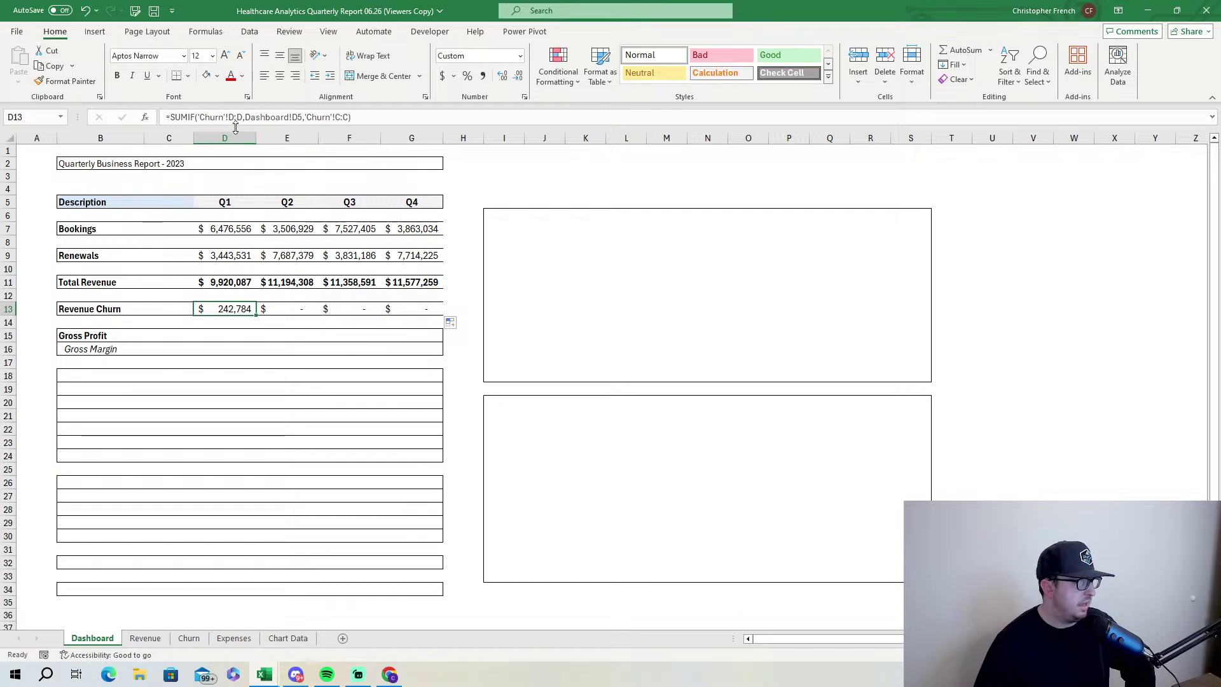
Lock the Churn sheet's range and sum range in the Q1 Revenue Churn formula as absolute columns $D:$D and $C:$C.
left_click(300, 309)
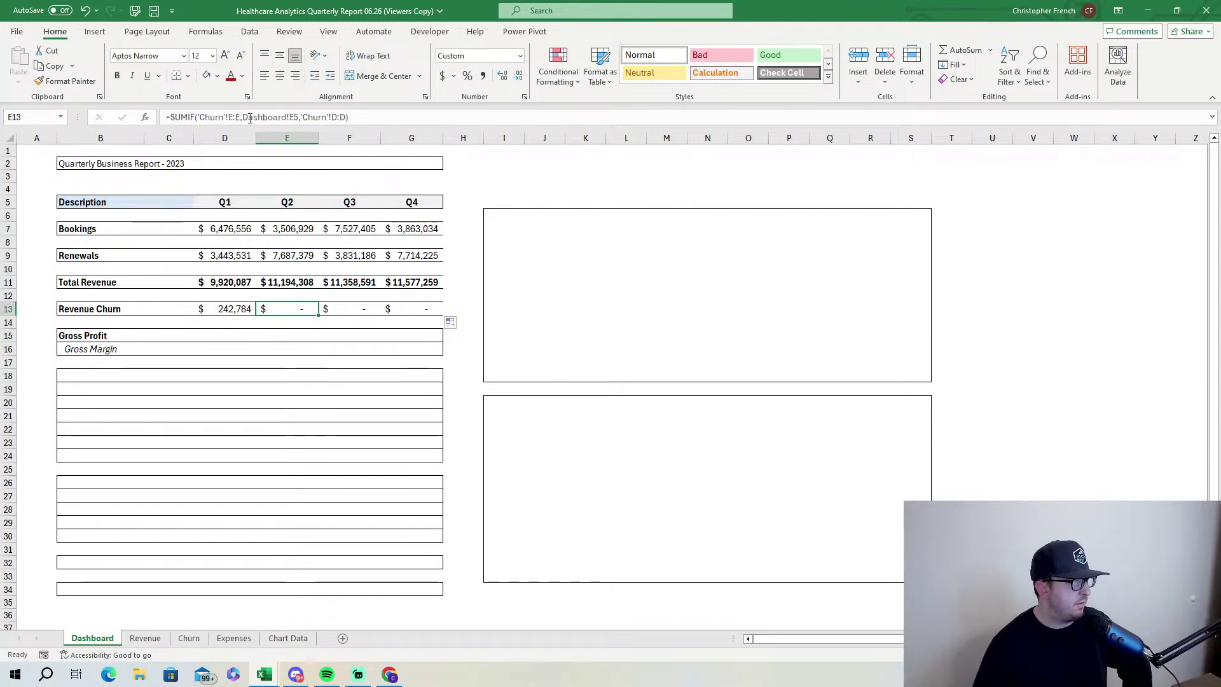
left_click(239, 308)
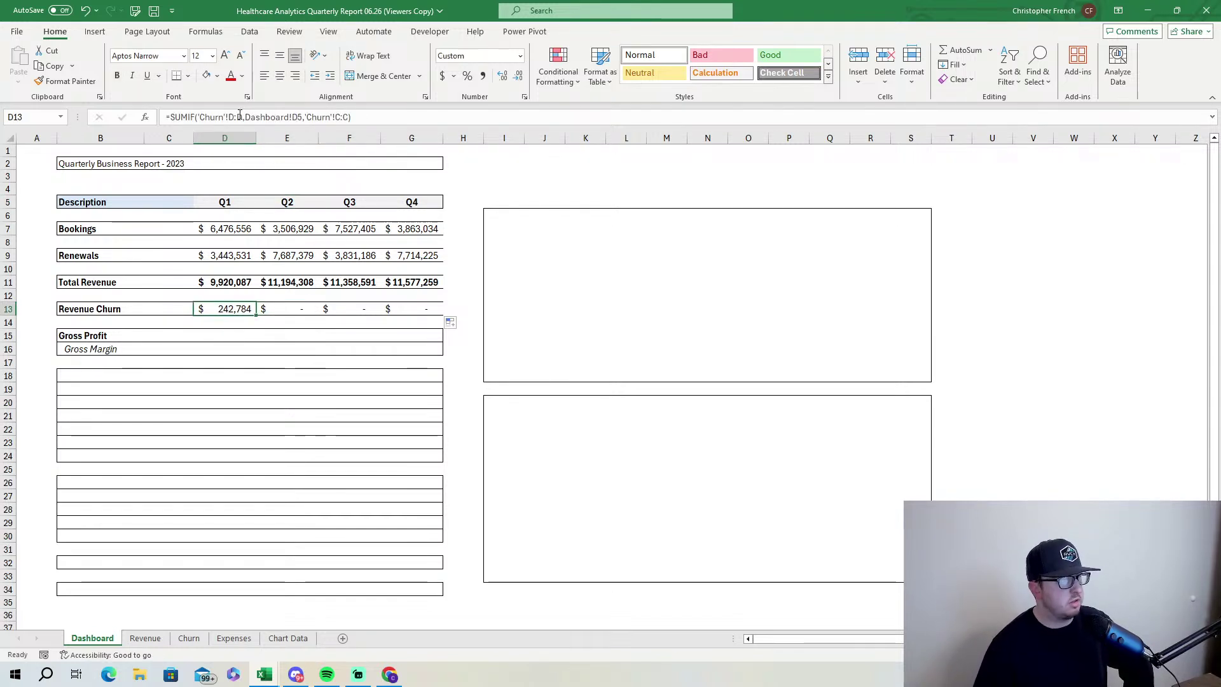
left_click(243, 118)
key("F4")
left_click(357, 118)
key("F4")
type(")")
key("Return")
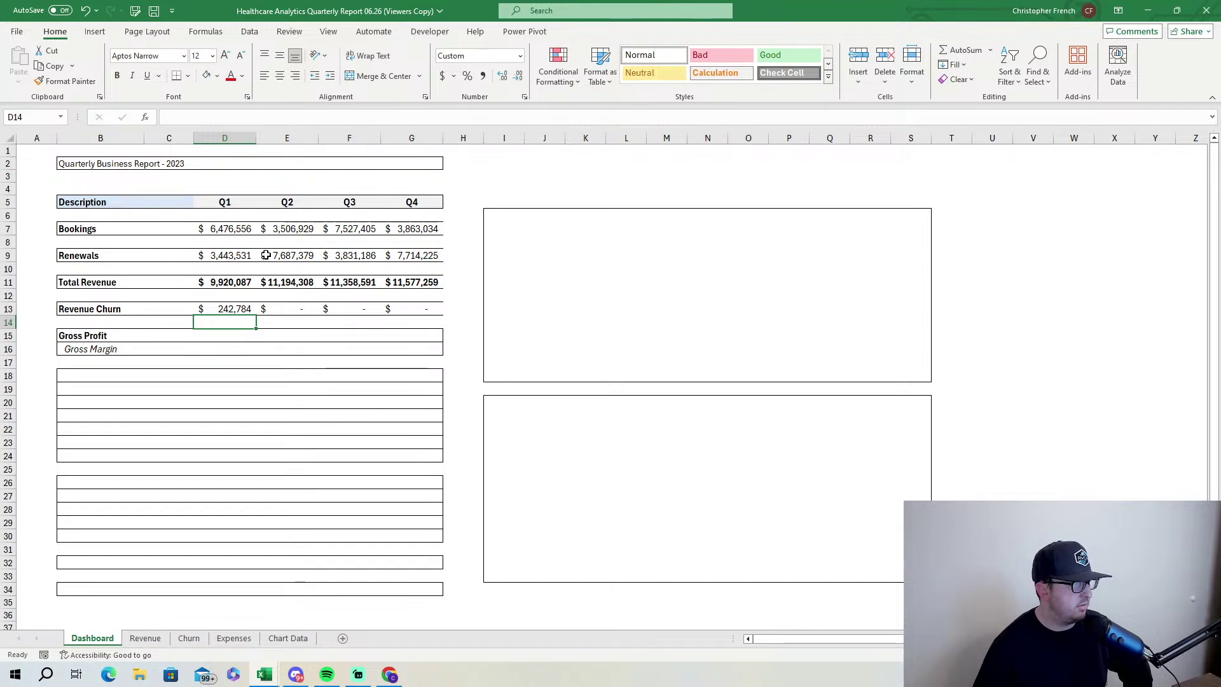
Fill the corrected Revenue Churn formula from D13 across Q2, Q3 and Q4.
left_click(241, 309)
left_click_drag(257, 313, 418, 318)
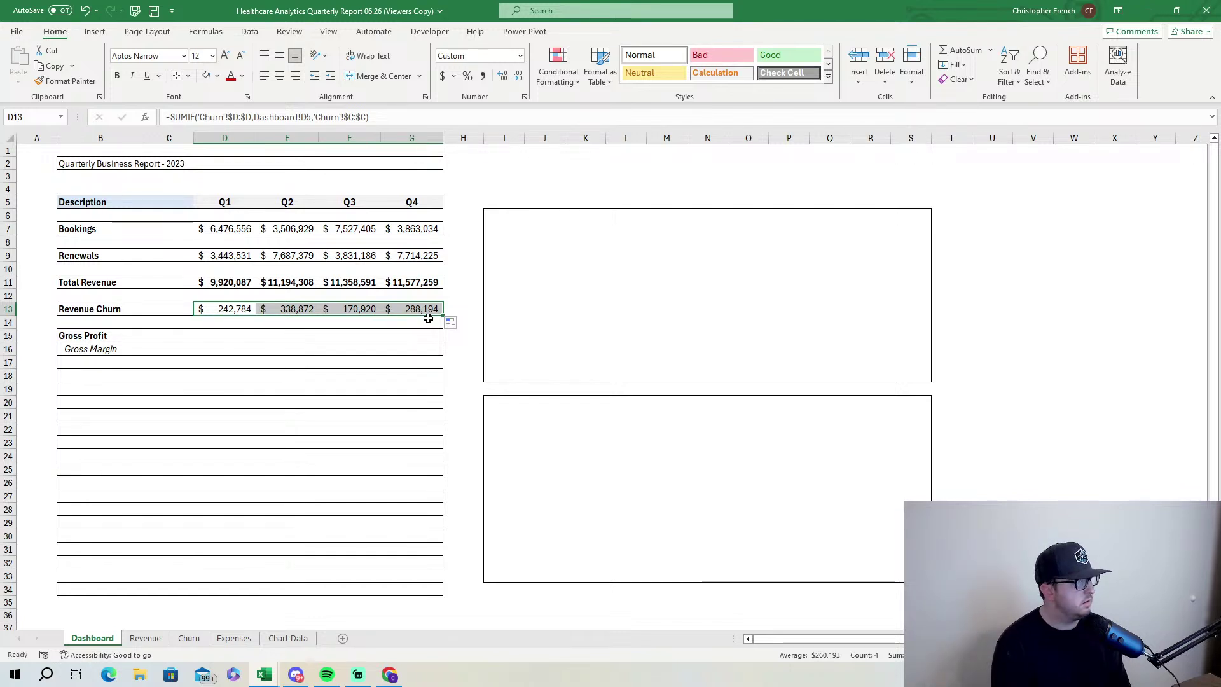
left_click(249, 307)
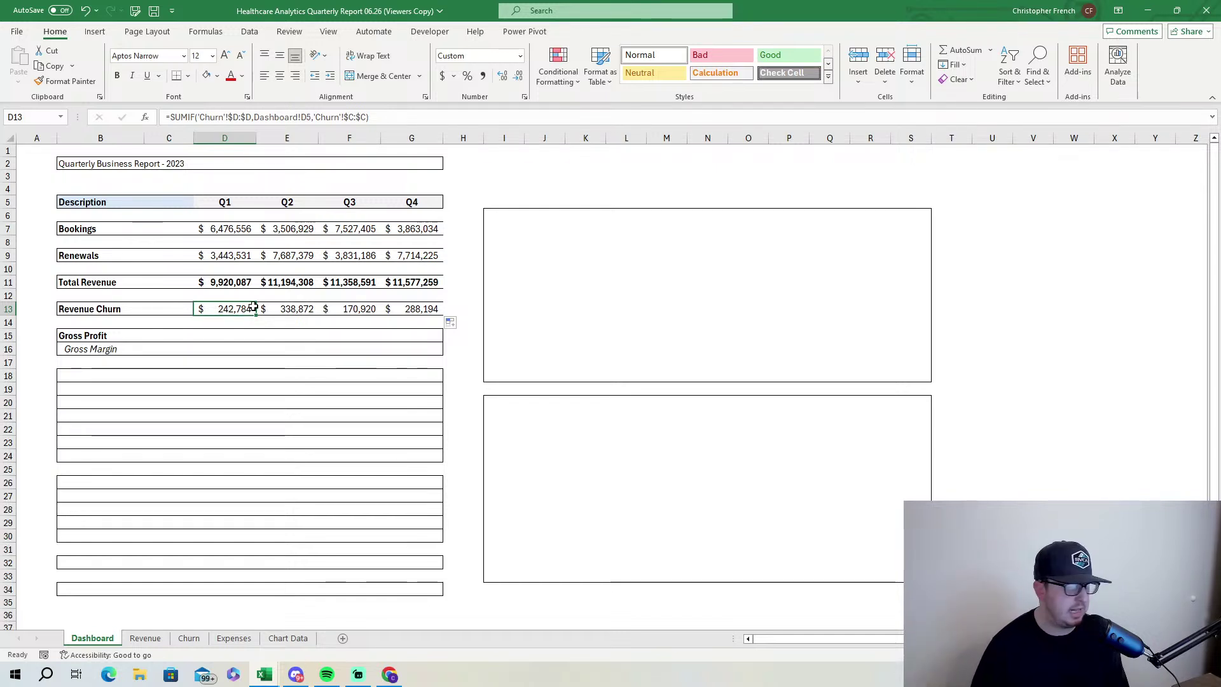
Compare the Q1 formulas for Bookings, Renewals and Revenue Churn on the Dashboard.
left_click(243, 232)
left_click(246, 242)
left_click(245, 255)
left_click(246, 294)
left_click(241, 307)
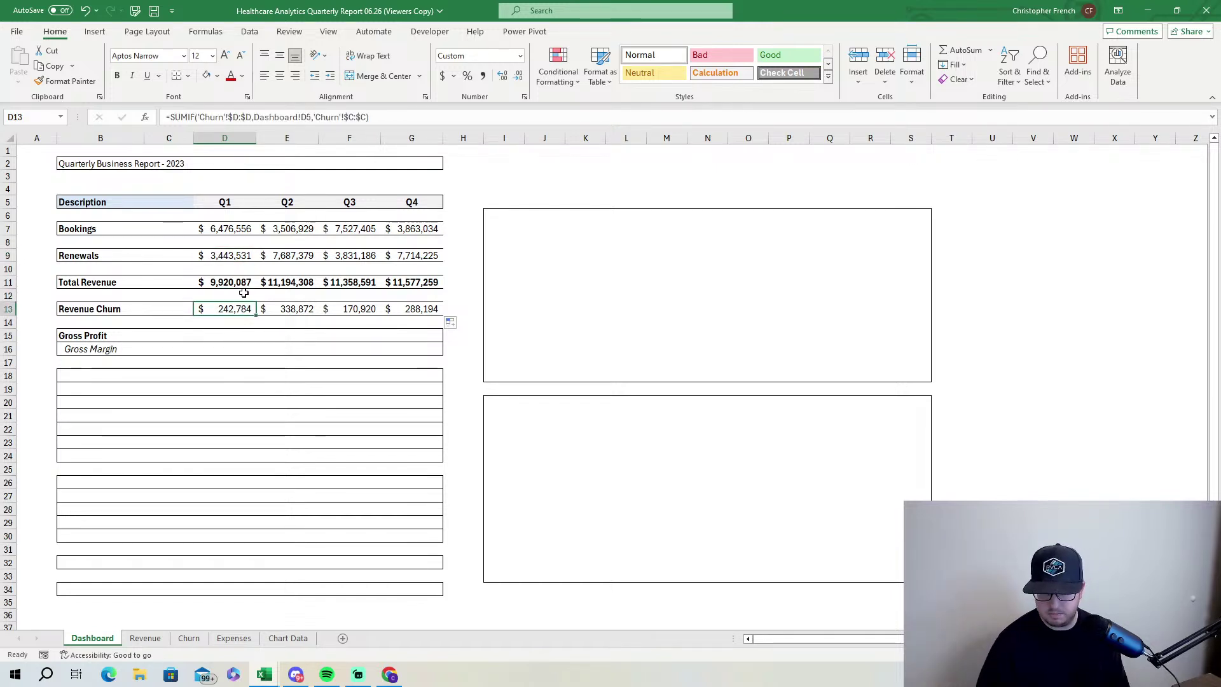
left_click(229, 256)
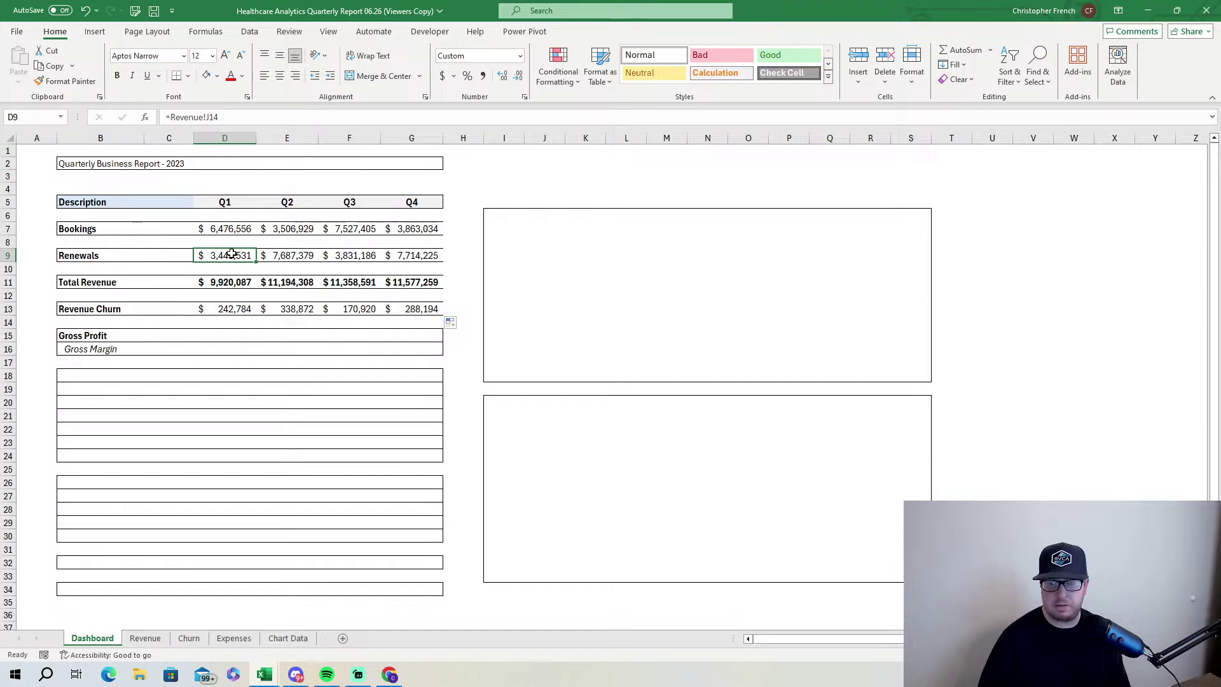
left_click(221, 230)
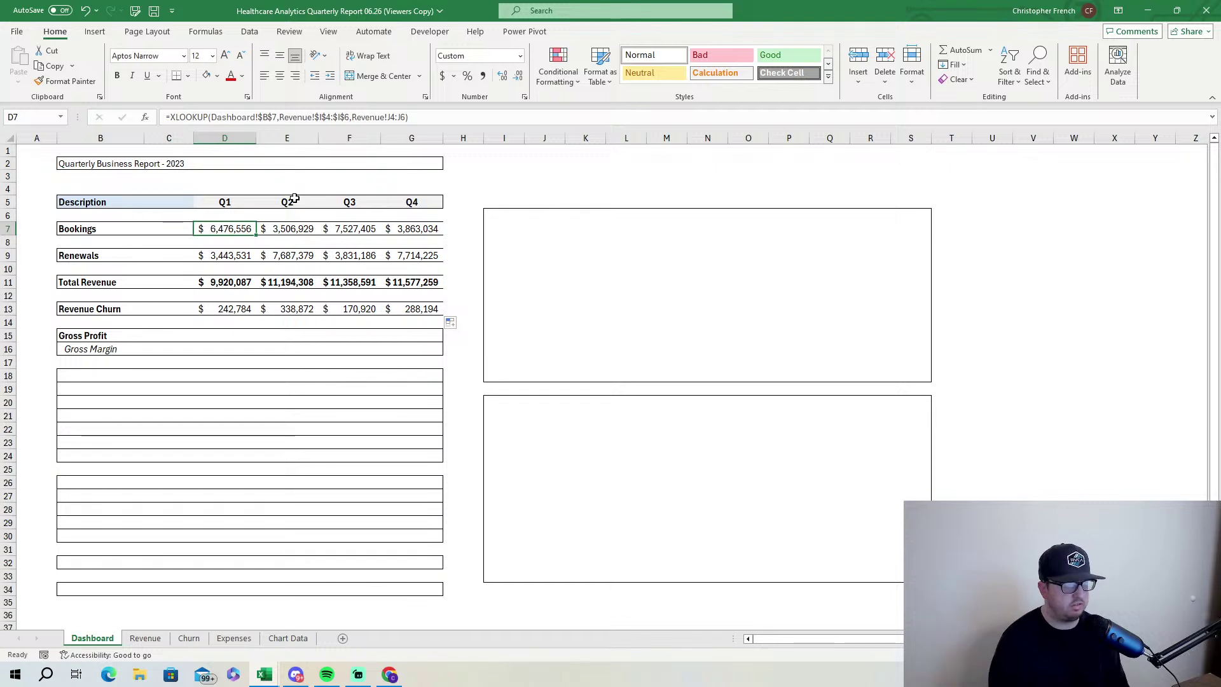
left_click(240, 304)
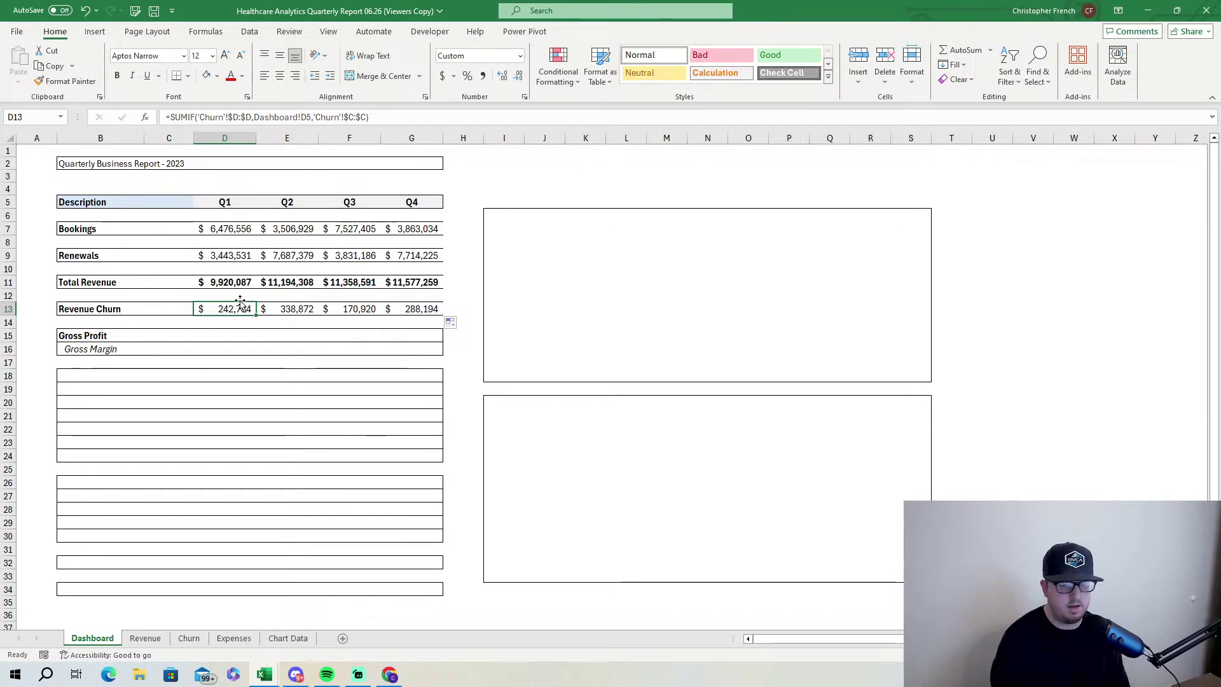
left_click(245, 256)
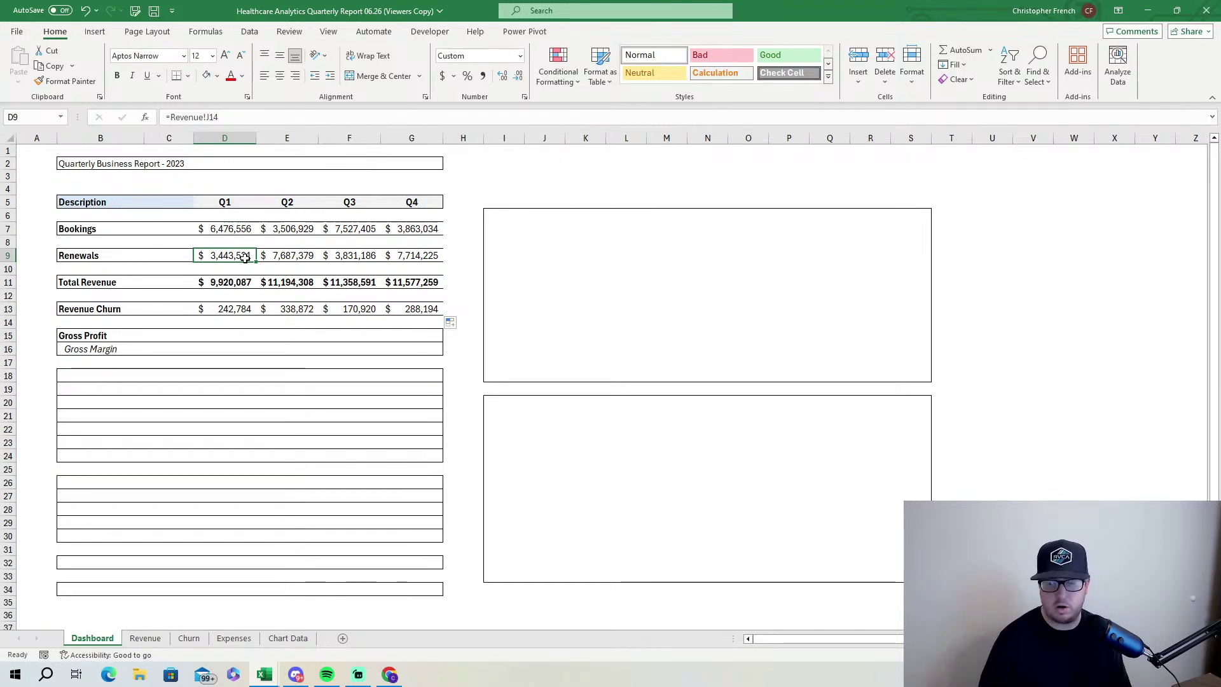
left_click(230, 230)
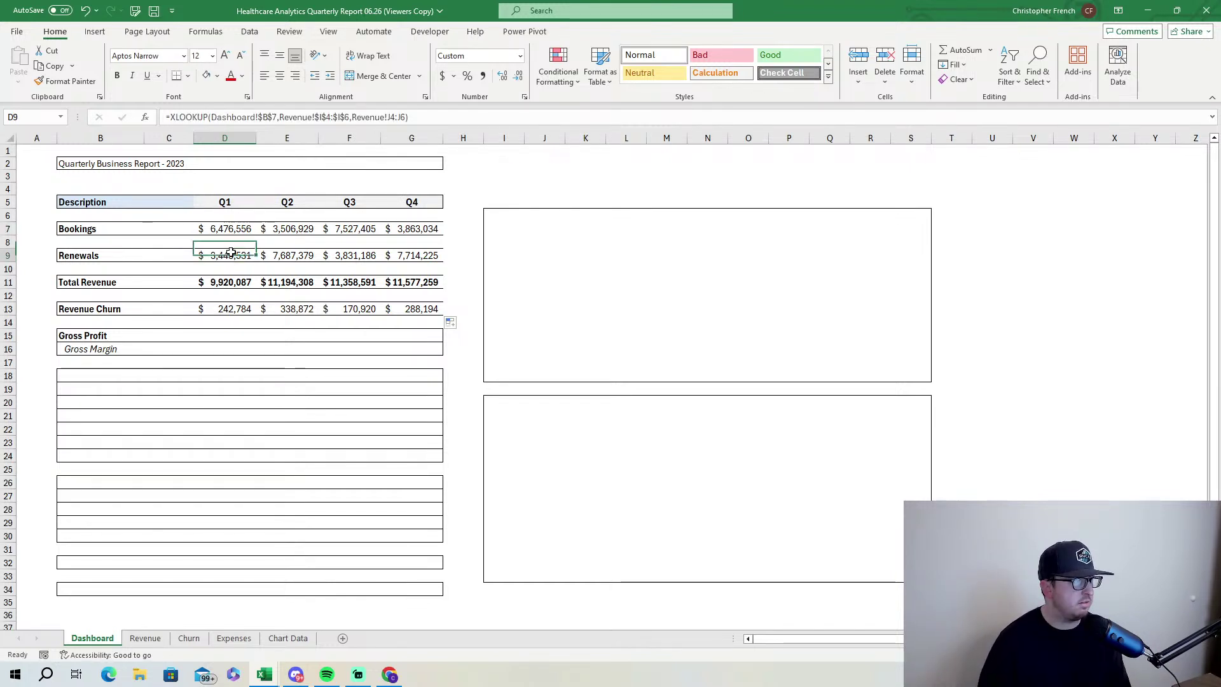
left_click(231, 254)
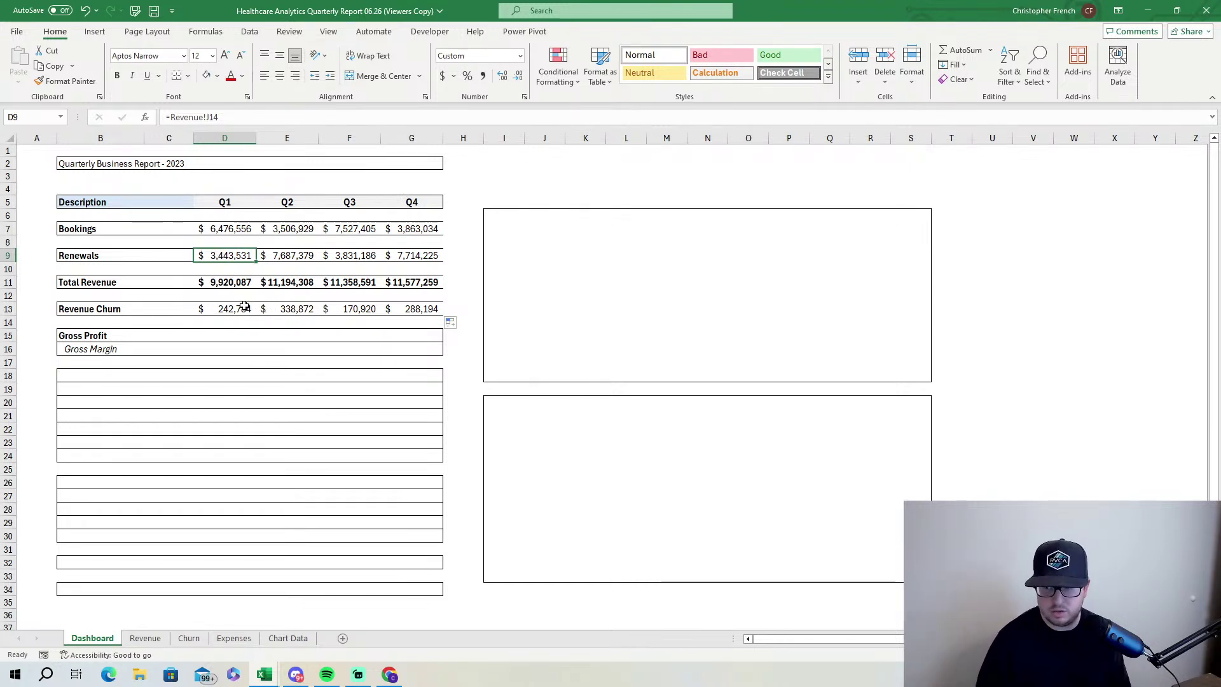
left_click(237, 227)
left_click(240, 254)
left_click(241, 307)
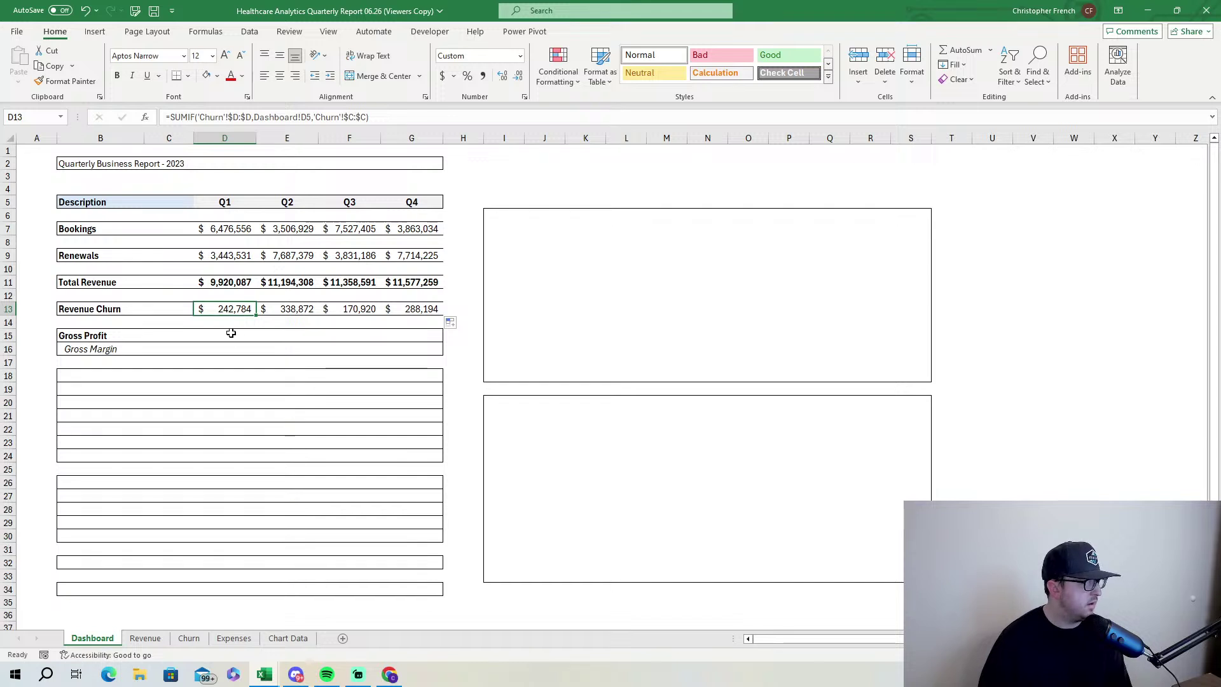
Calculate Q1 Gross Profit in D15 as Total Revenue minus Revenue Churn (=D11-D13) and fill it across to Q4.
left_click(235, 333)
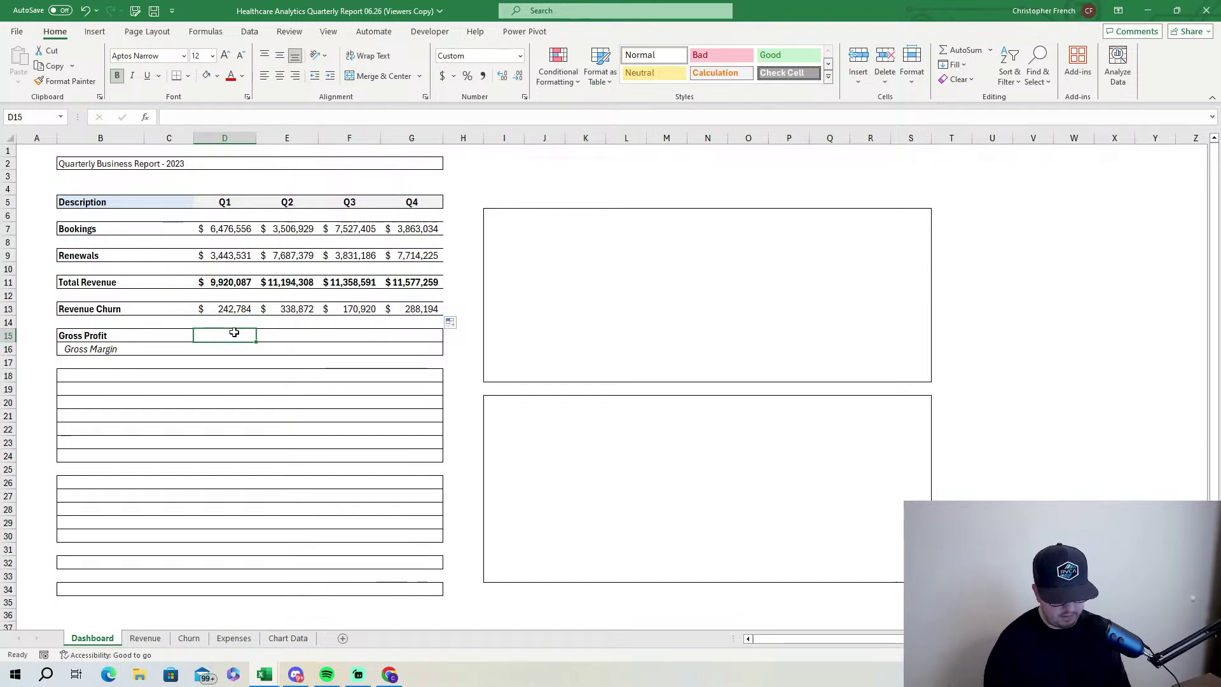
type("=")
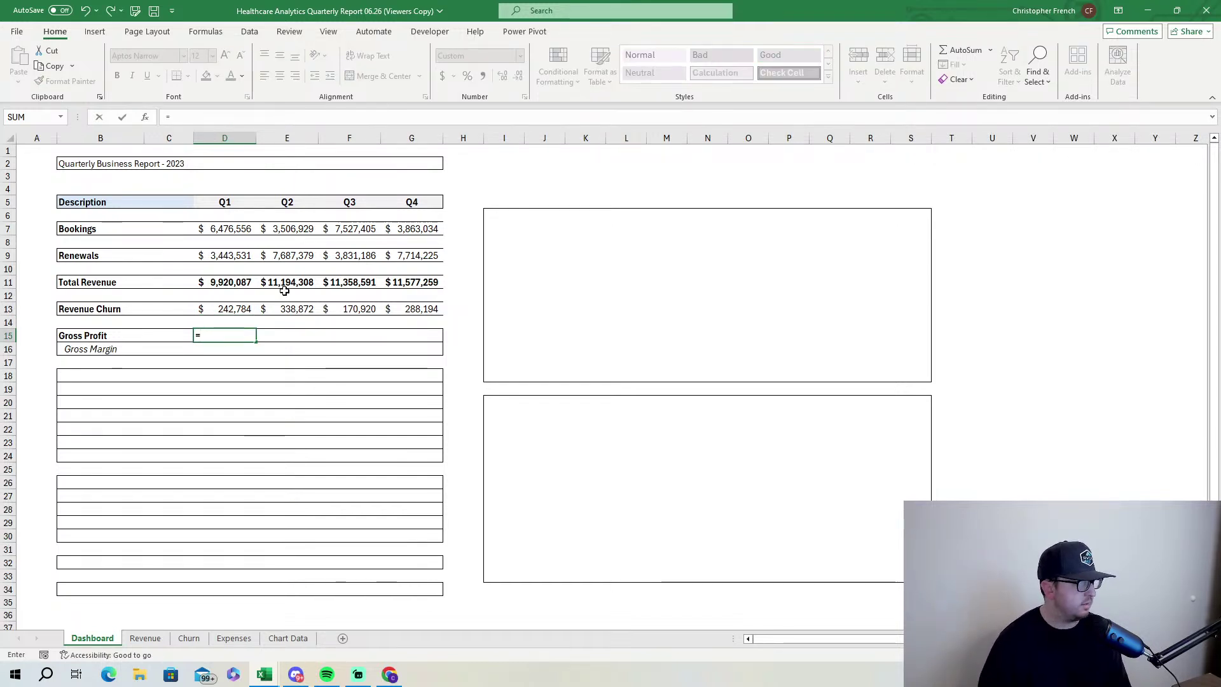
left_click(245, 282)
type("-")
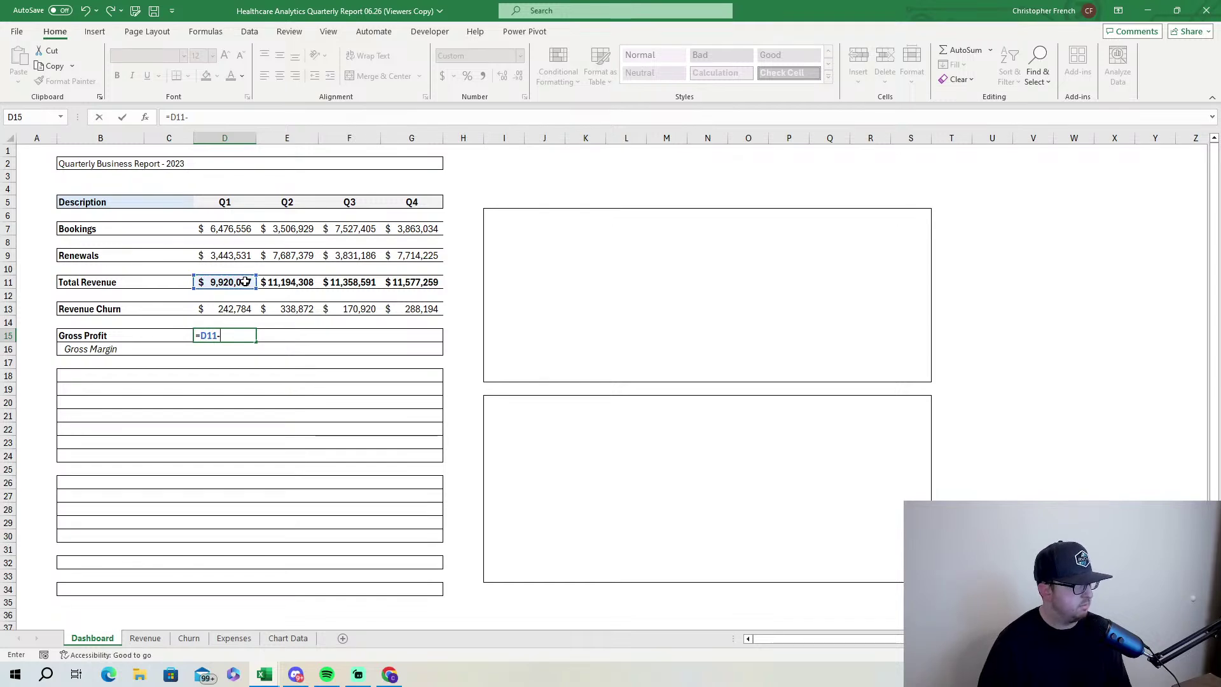
left_click(237, 309)
key("Return")
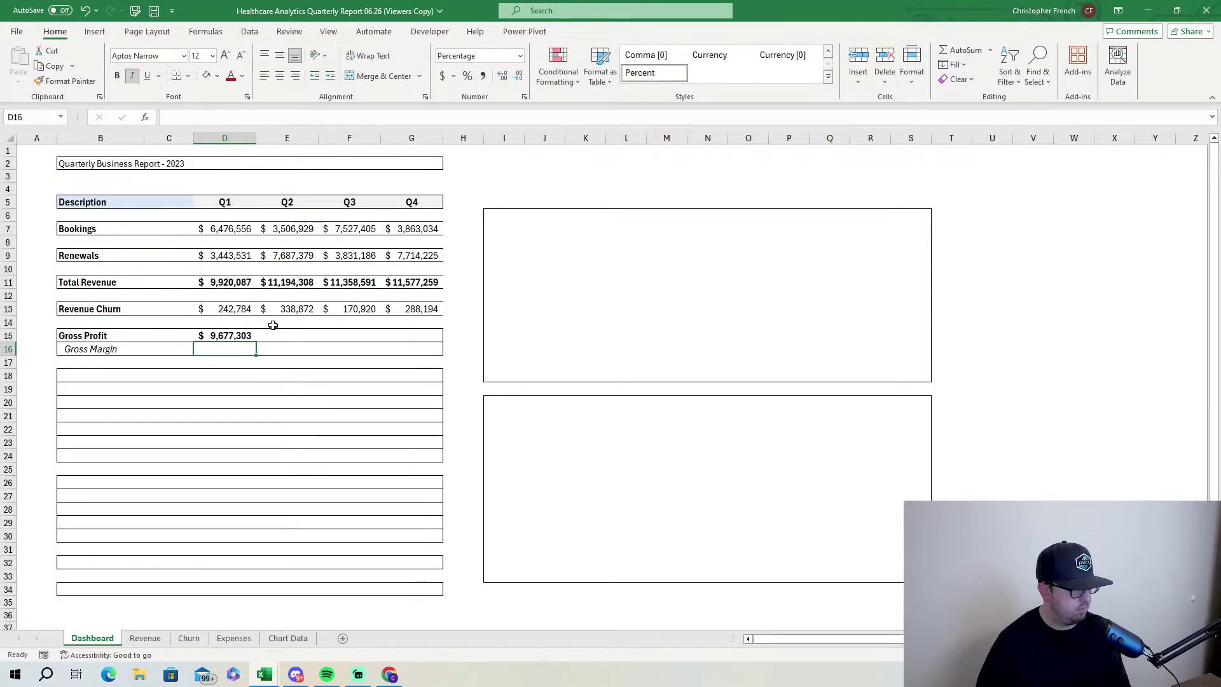
left_click(254, 338)
left_click_drag(256, 342, 419, 337)
Calculate Q1 Gross Margin in D16 as Gross Profit divided by Total Revenue (=D15/D11) and fill it across to Q4.
left_click(235, 350)
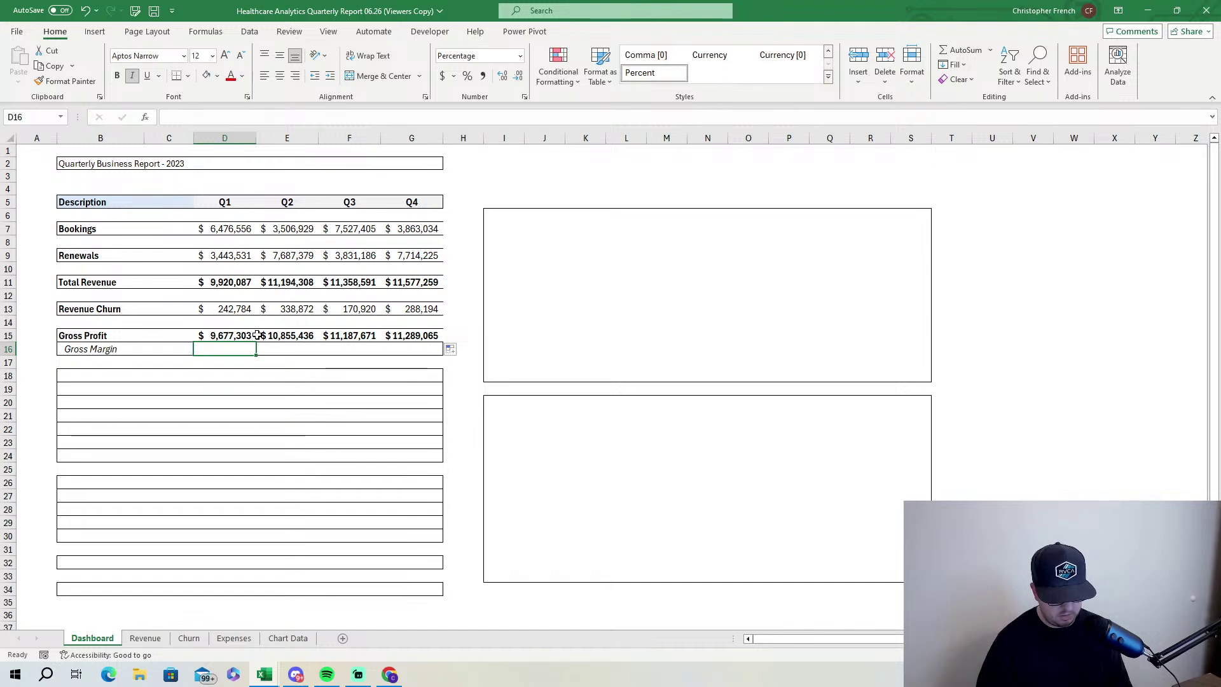
type("=")
left_click(241, 337)
type("/")
left_click(233, 285)
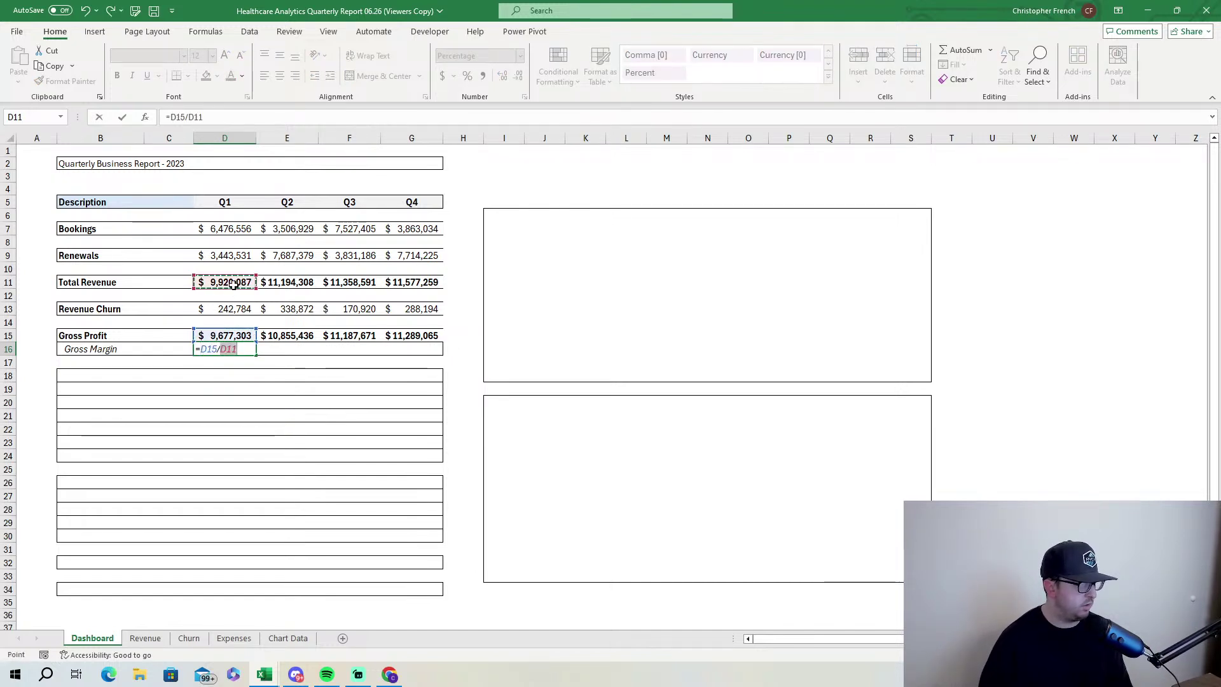
key("Return")
left_click(245, 348)
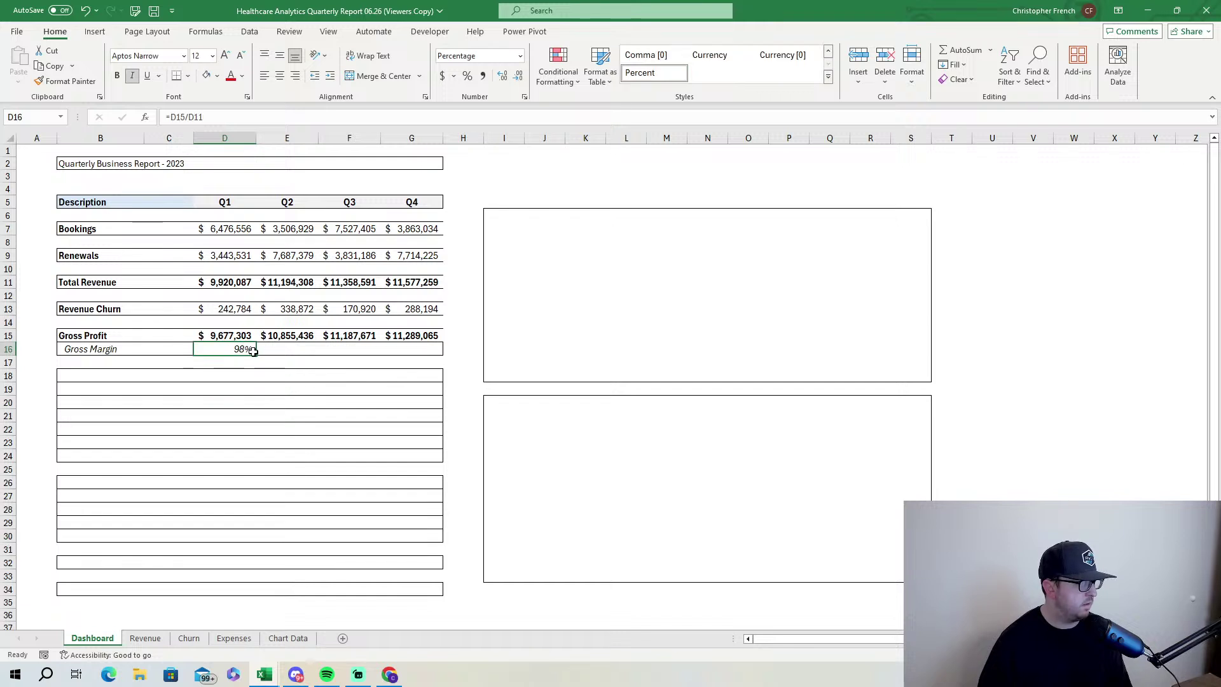
left_click_drag(257, 355, 420, 351)
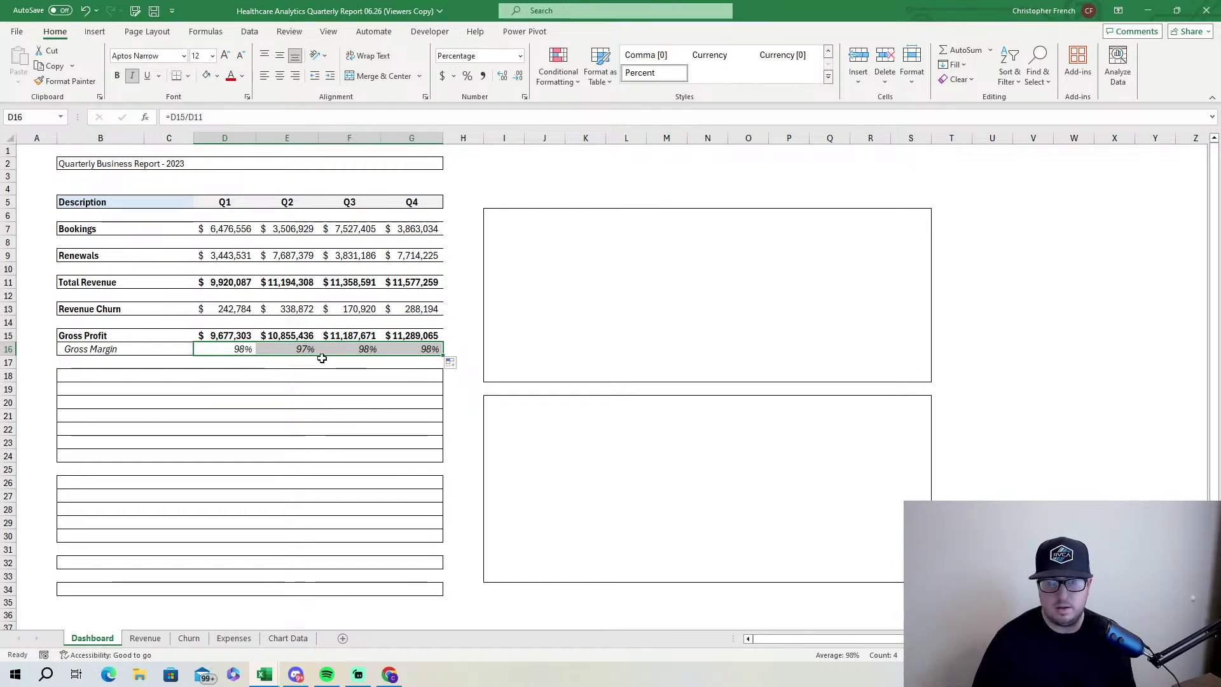
left_click(512, 178)
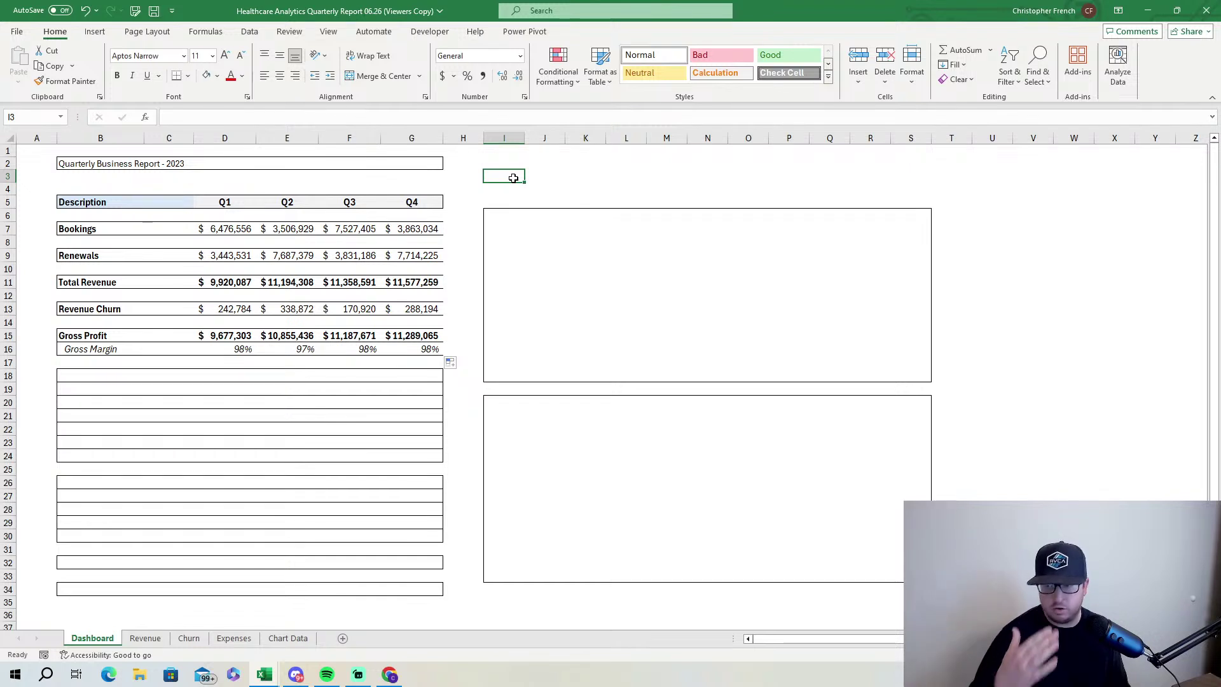
Examine the Dashboard's Q1 Bookings, Renewals and Gross Profit formulas and compare the Revenue sheet's PivotTable with the static table below it.
left_click(225, 228)
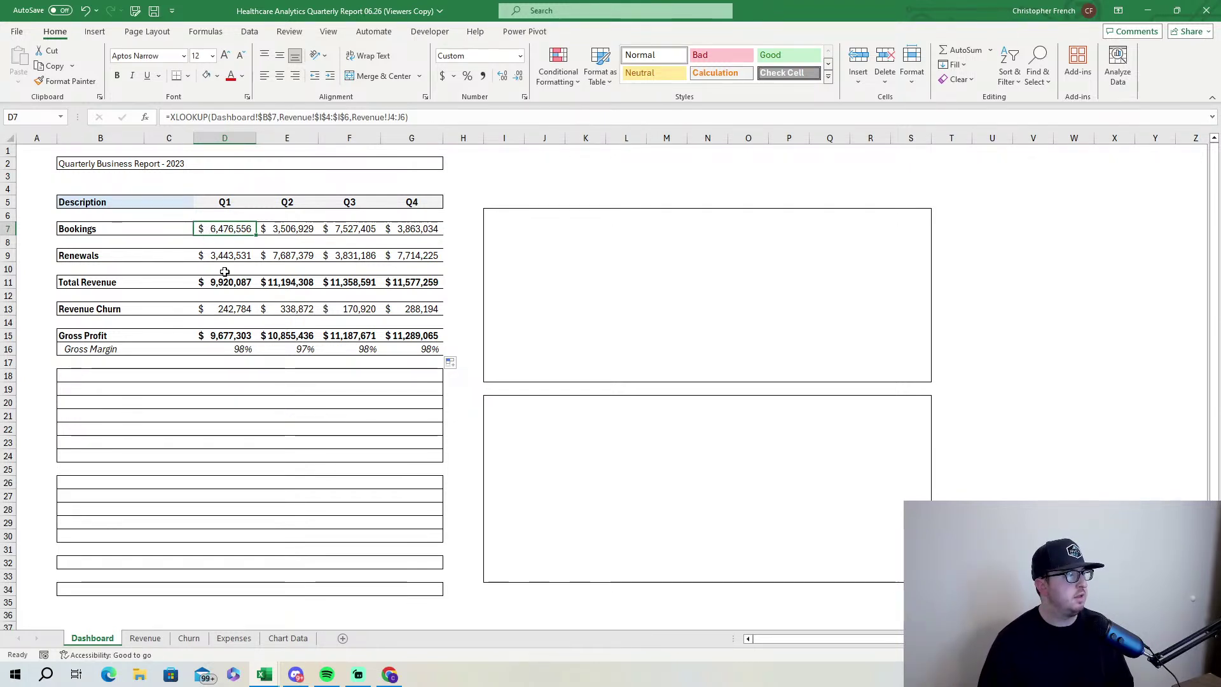
left_click(226, 257)
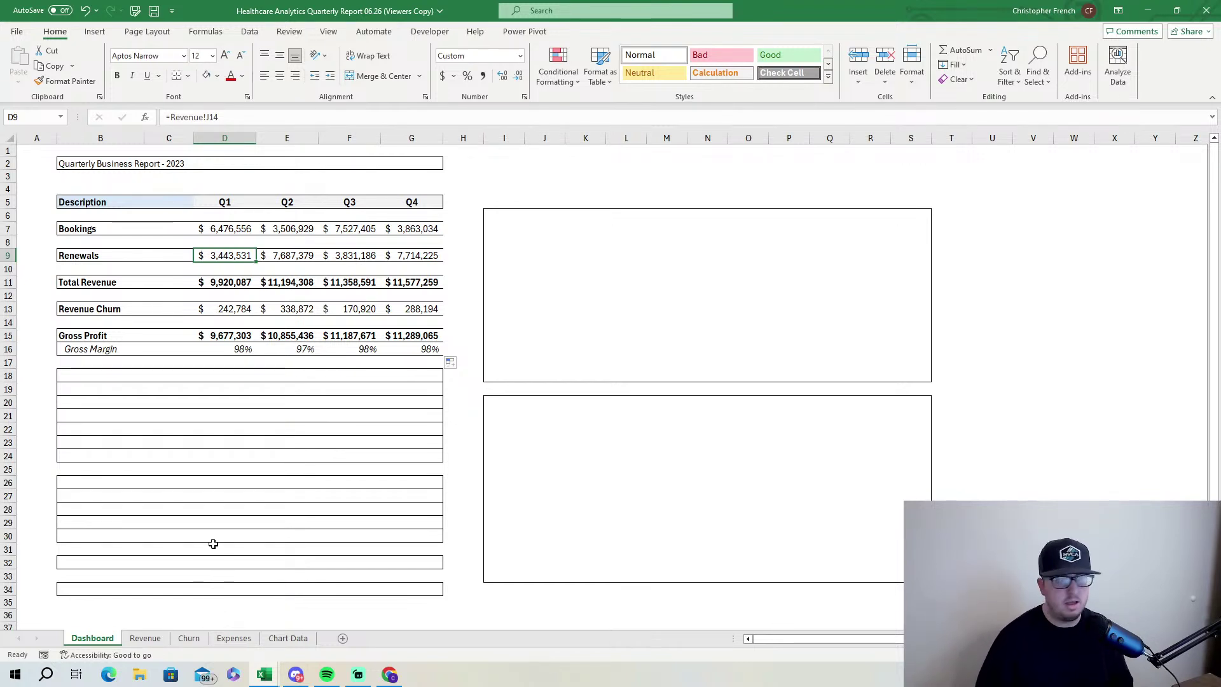
left_click(244, 335)
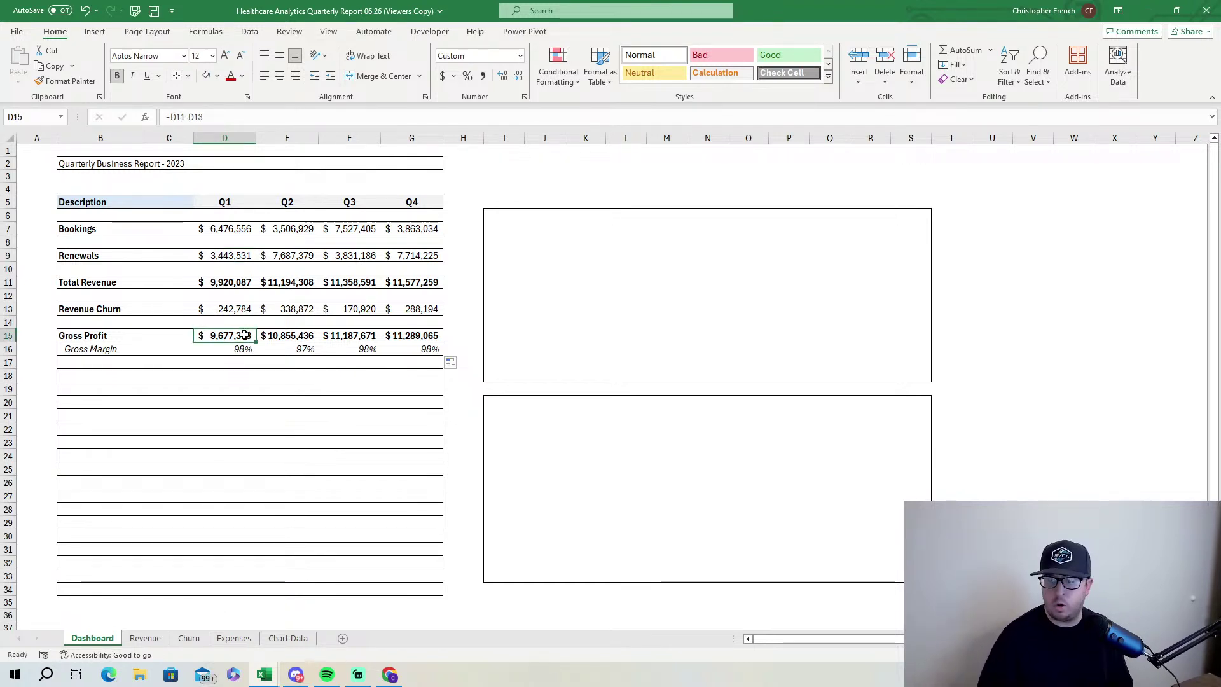
left_click(246, 256)
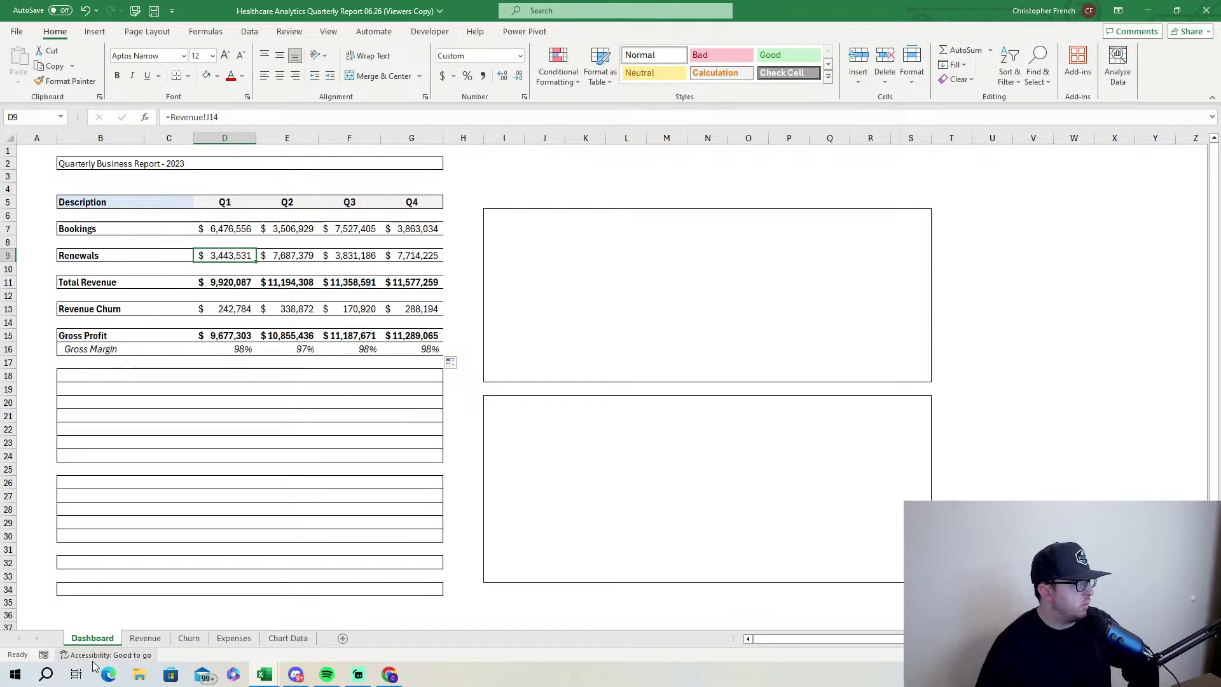
left_click(145, 638)
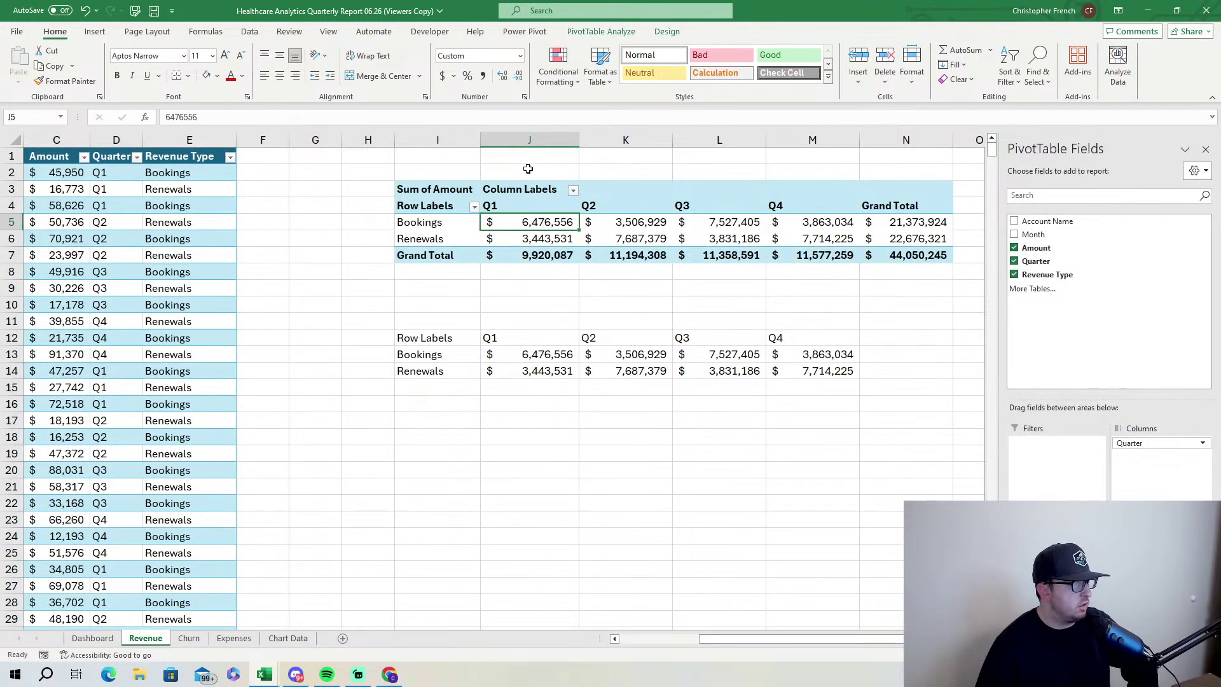
left_click(534, 363)
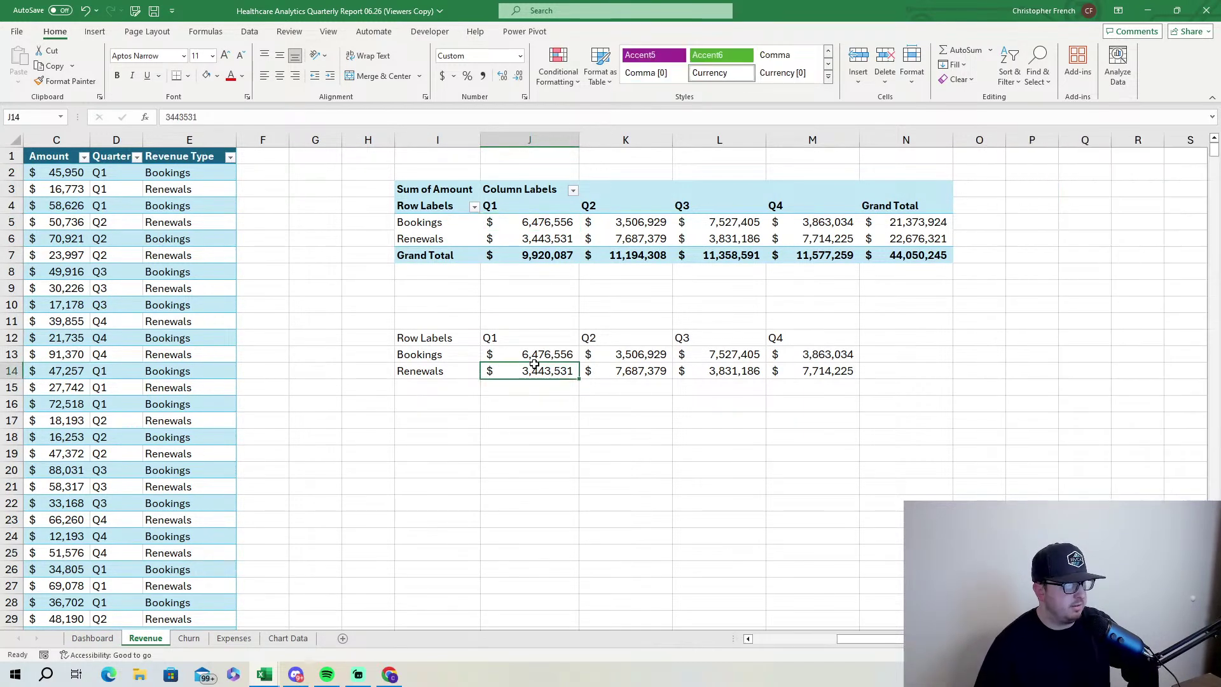
mouse_move(647, 253)
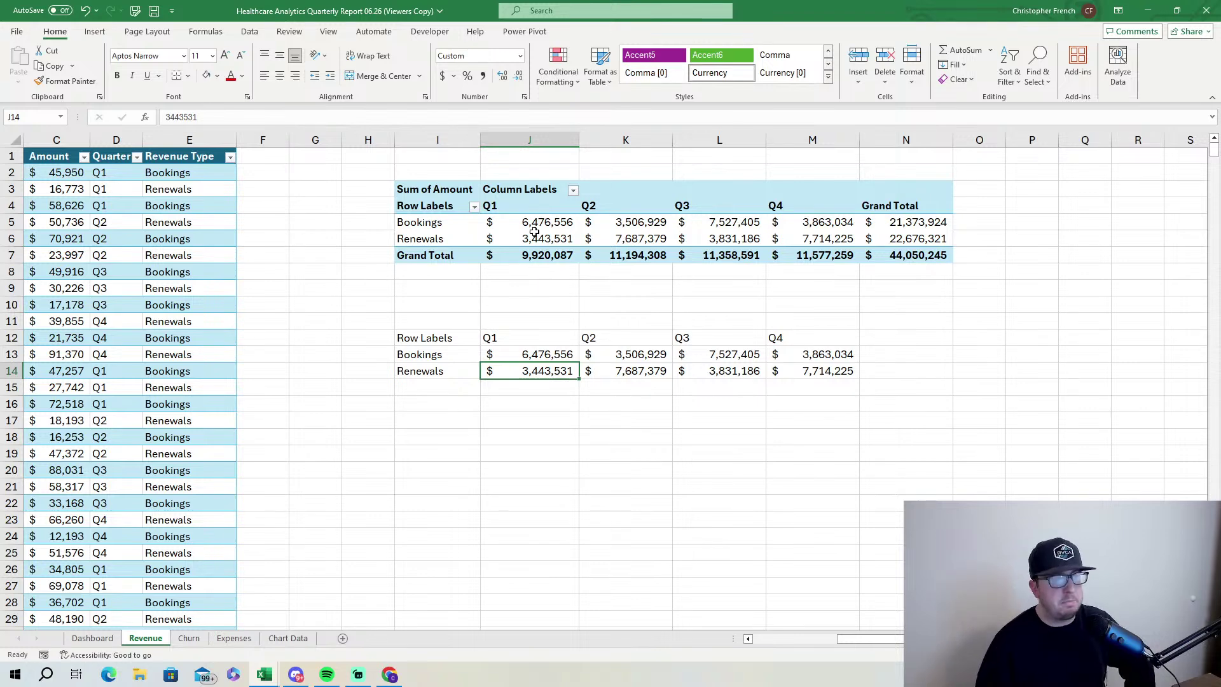
left_click(93, 639)
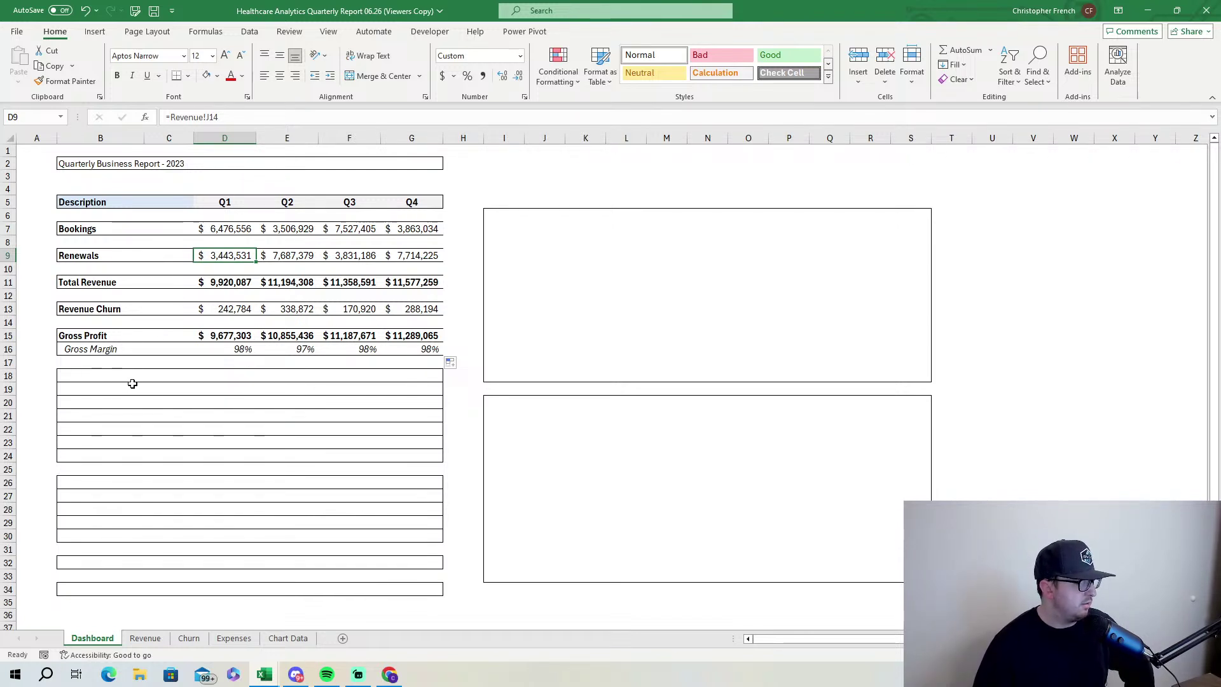
left_click(240, 638)
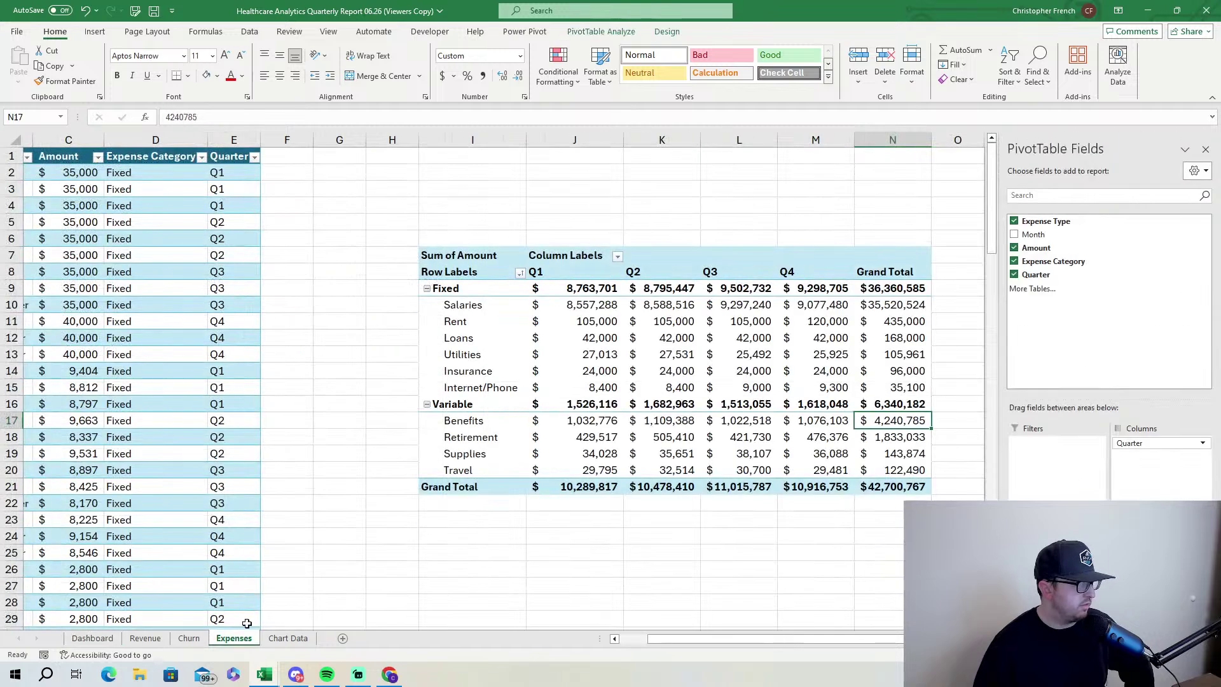
left_click(467, 288)
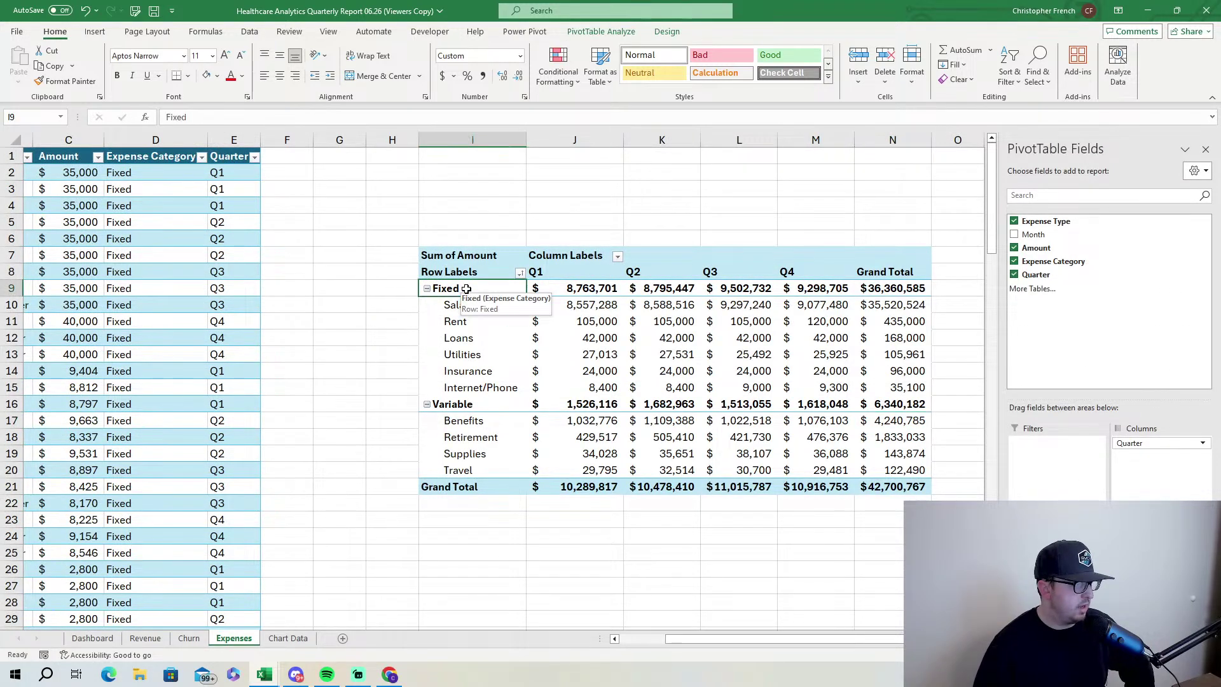
left_click_drag(466, 288, 470, 470)
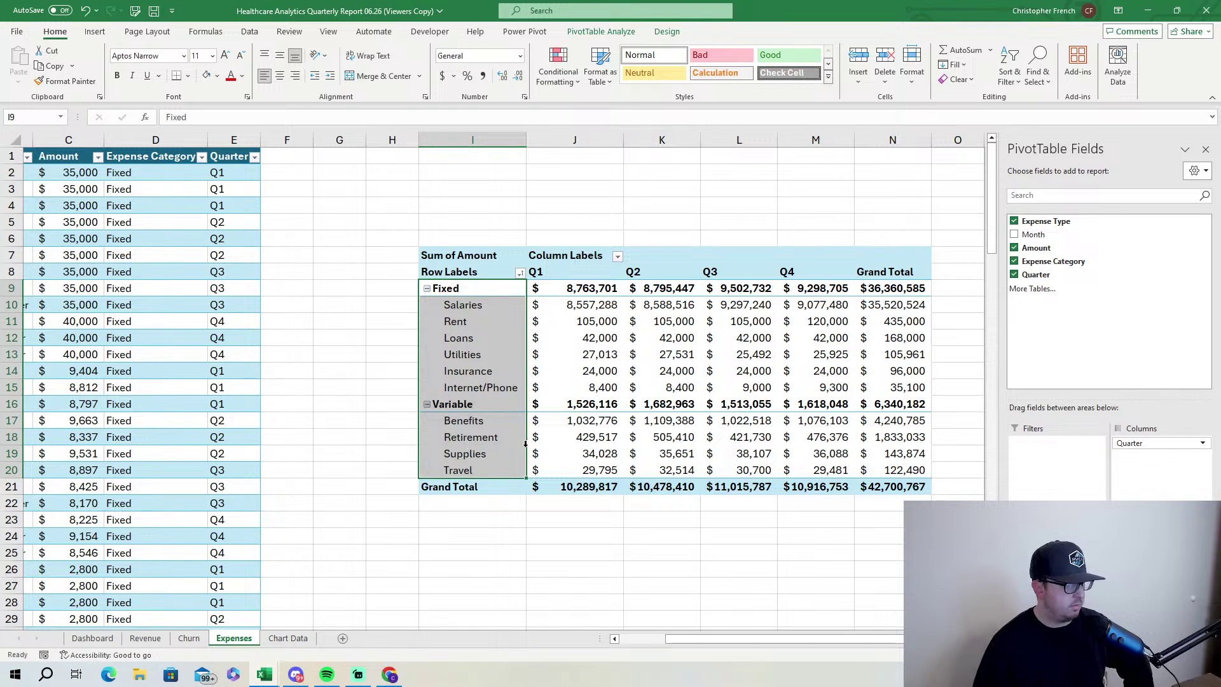
key("ctrl+c")
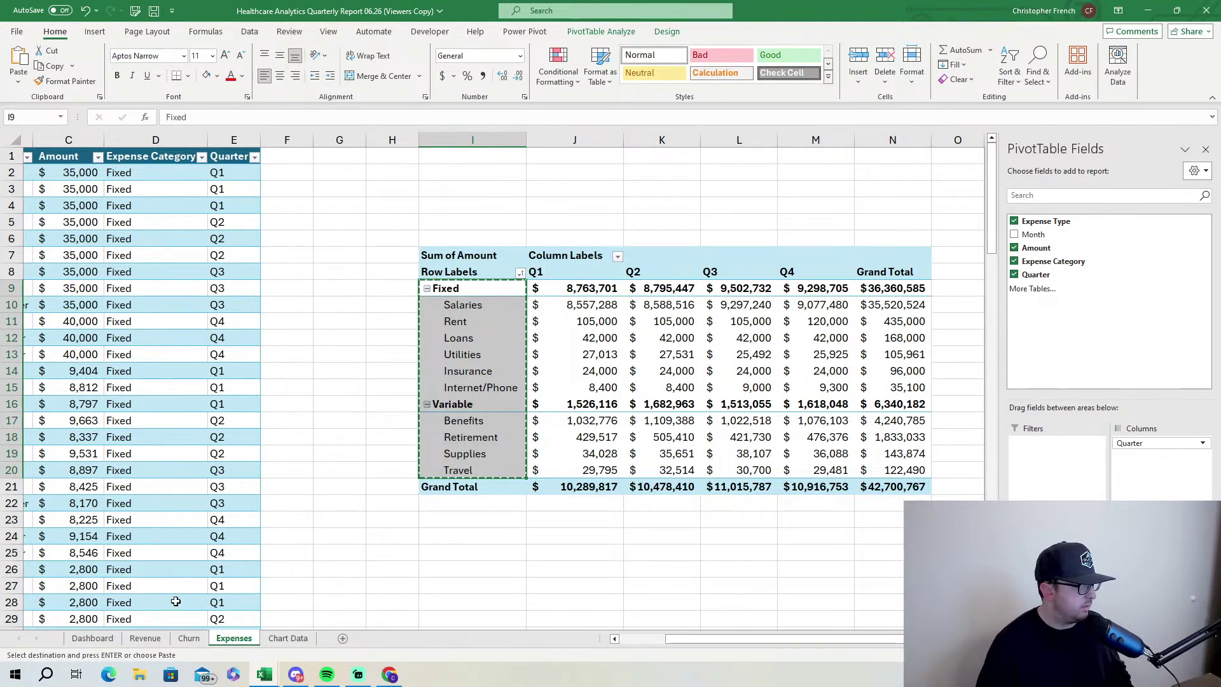
left_click(113, 639)
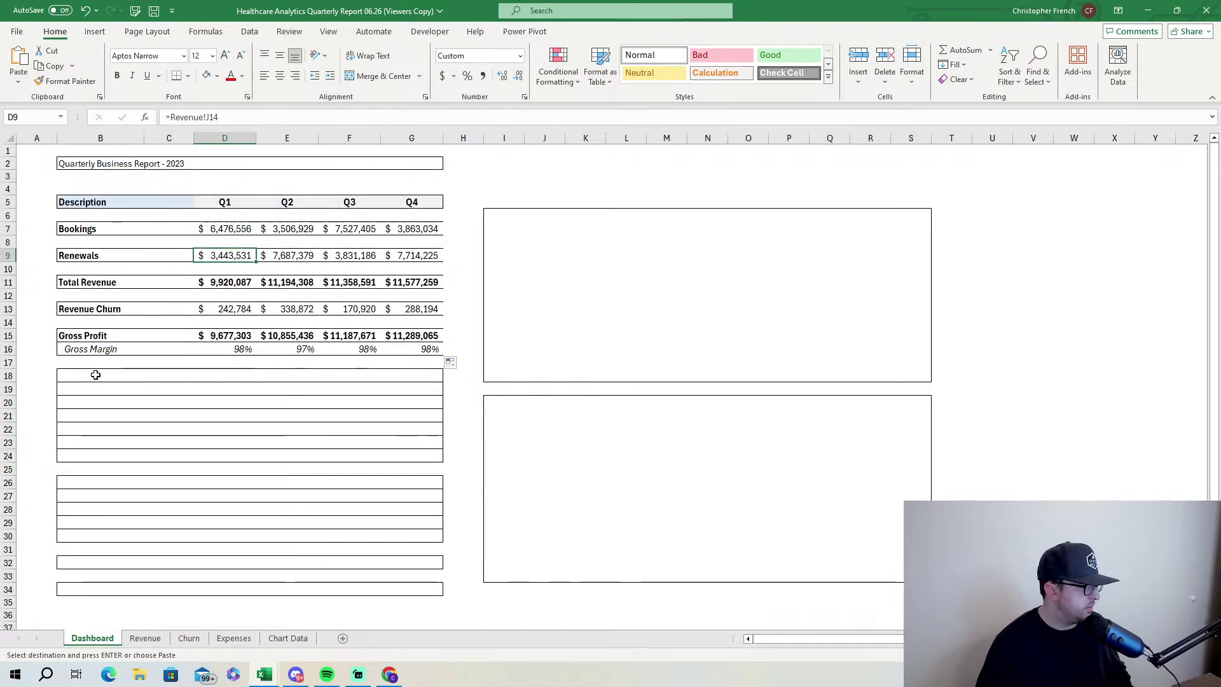
Copy the Fixed heading and its six expense labels from the Expenses PivotTable and paste them as values at B18 on the Dashboard.
left_click(233, 639)
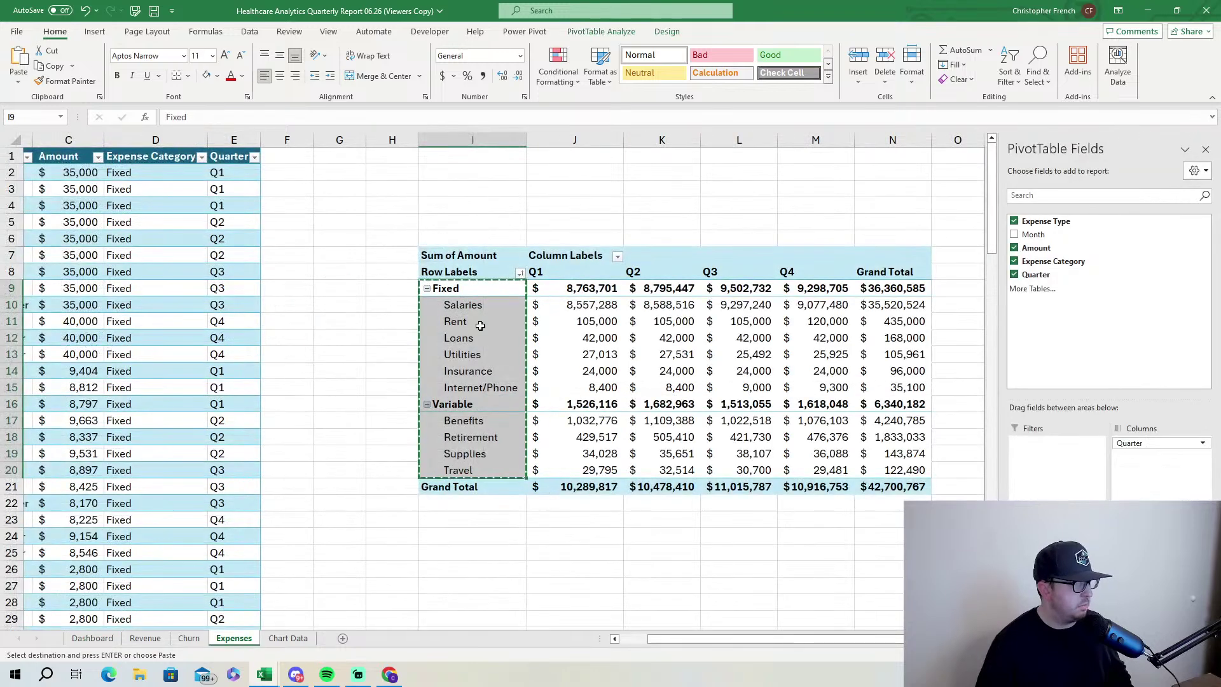
left_click_drag(477, 290, 490, 378)
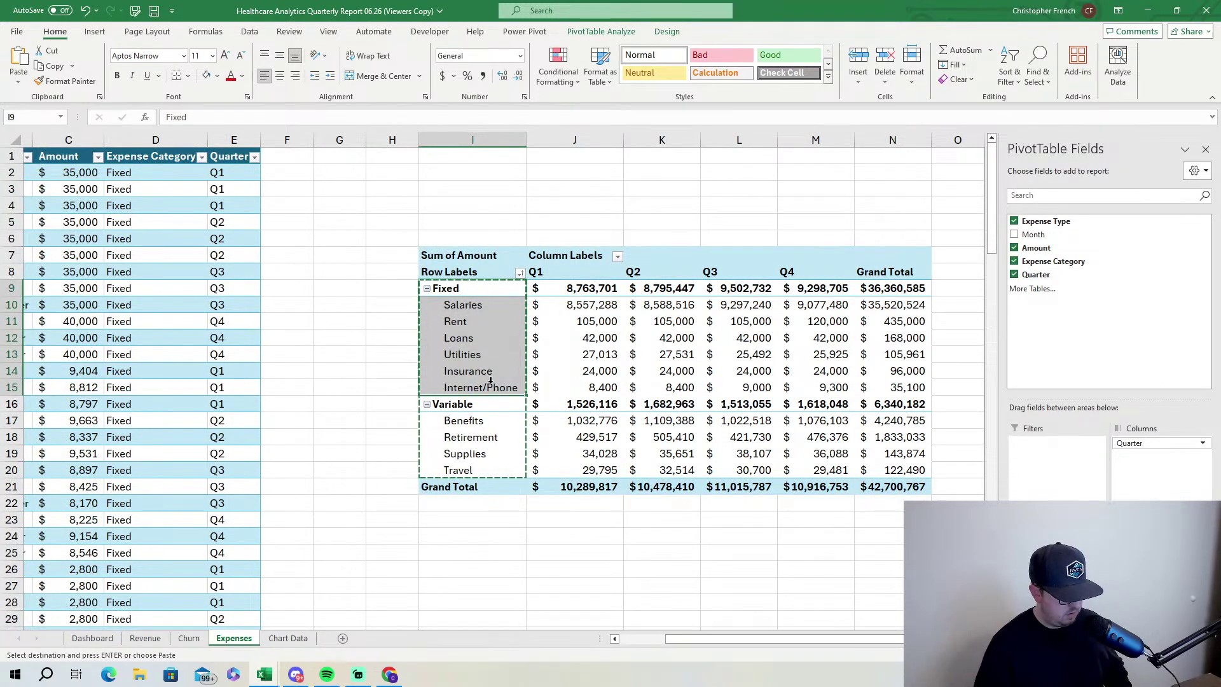
left_click(92, 638)
left_click(99, 376)
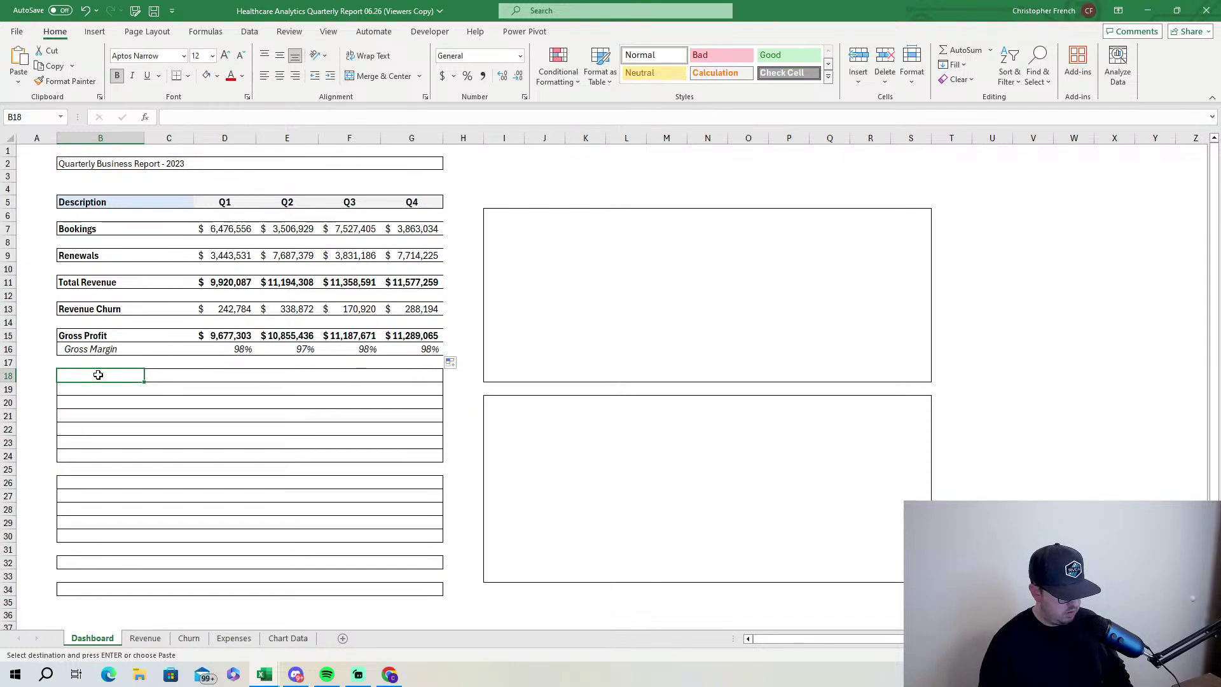
key("ctrl+alt+v")
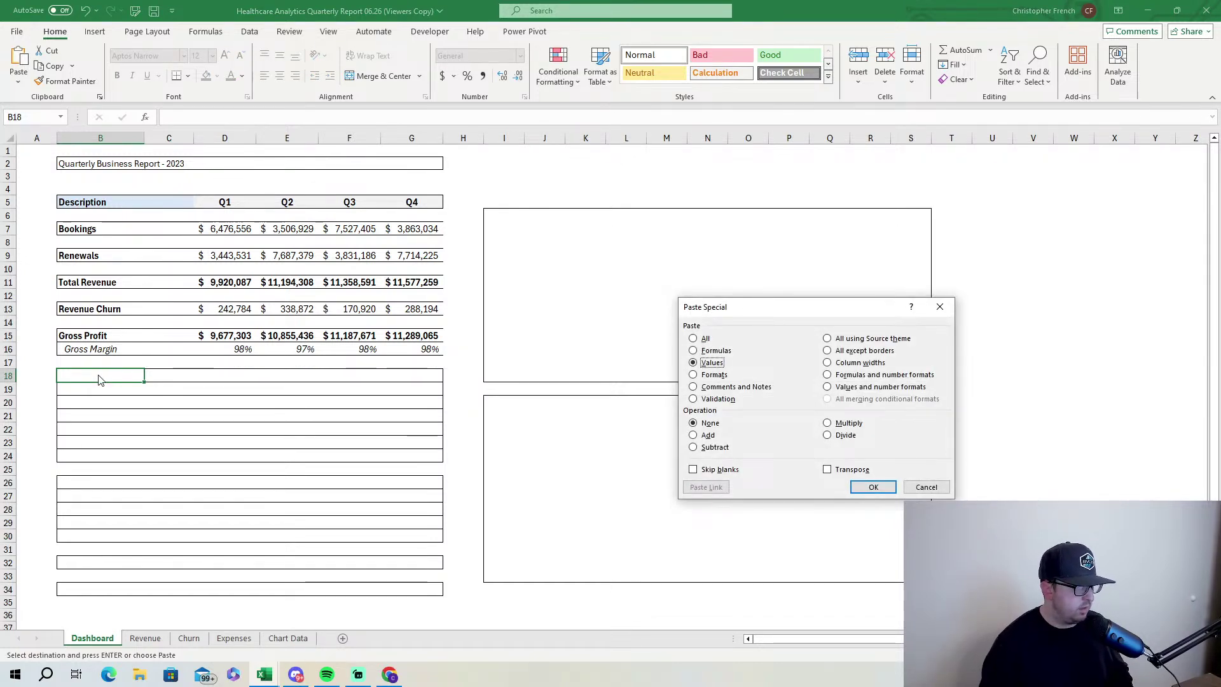
key("Return")
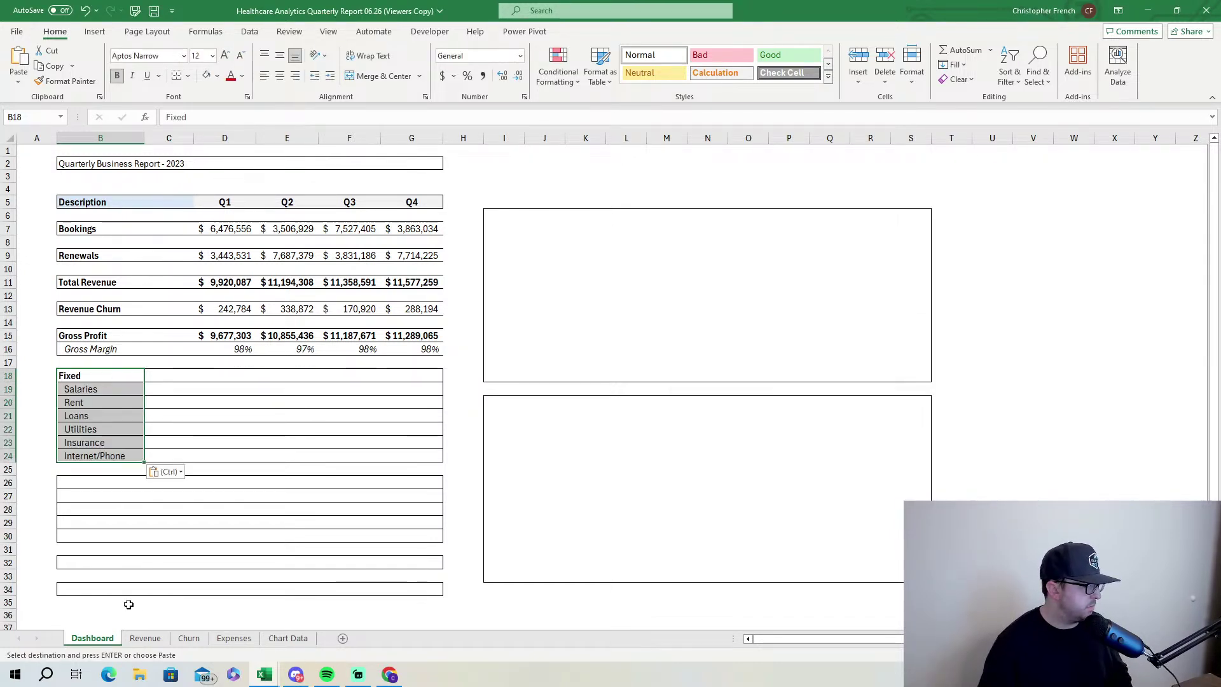
Copy the Variable heading and its four expense labels from the Expenses PivotTable and paste them as values at B26 on the Dashboard.
left_click(145, 638)
left_click(238, 638)
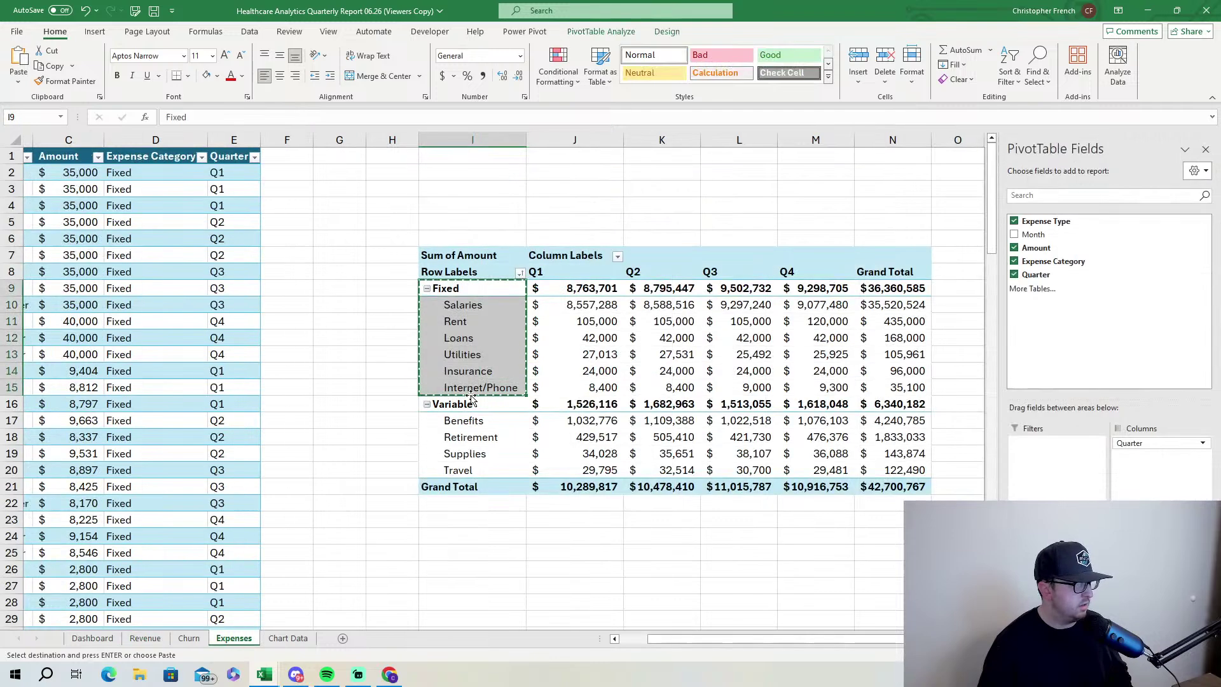
left_click_drag(452, 404, 482, 470)
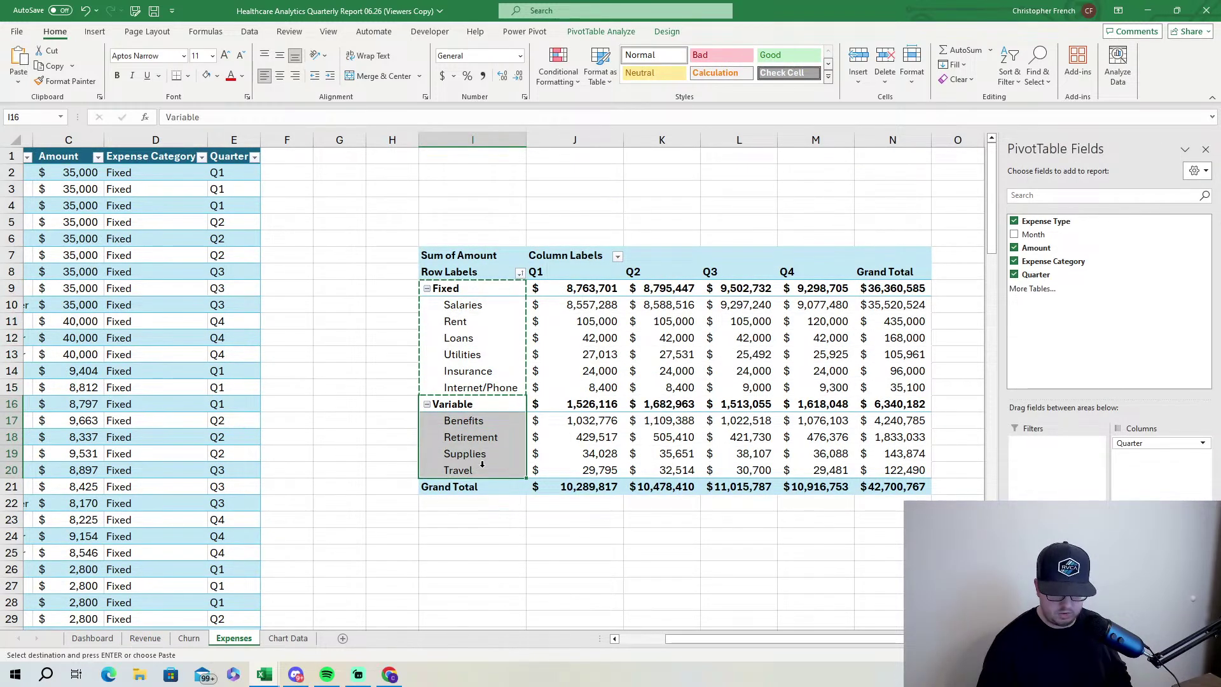
key("ctrl+c")
left_click(95, 639)
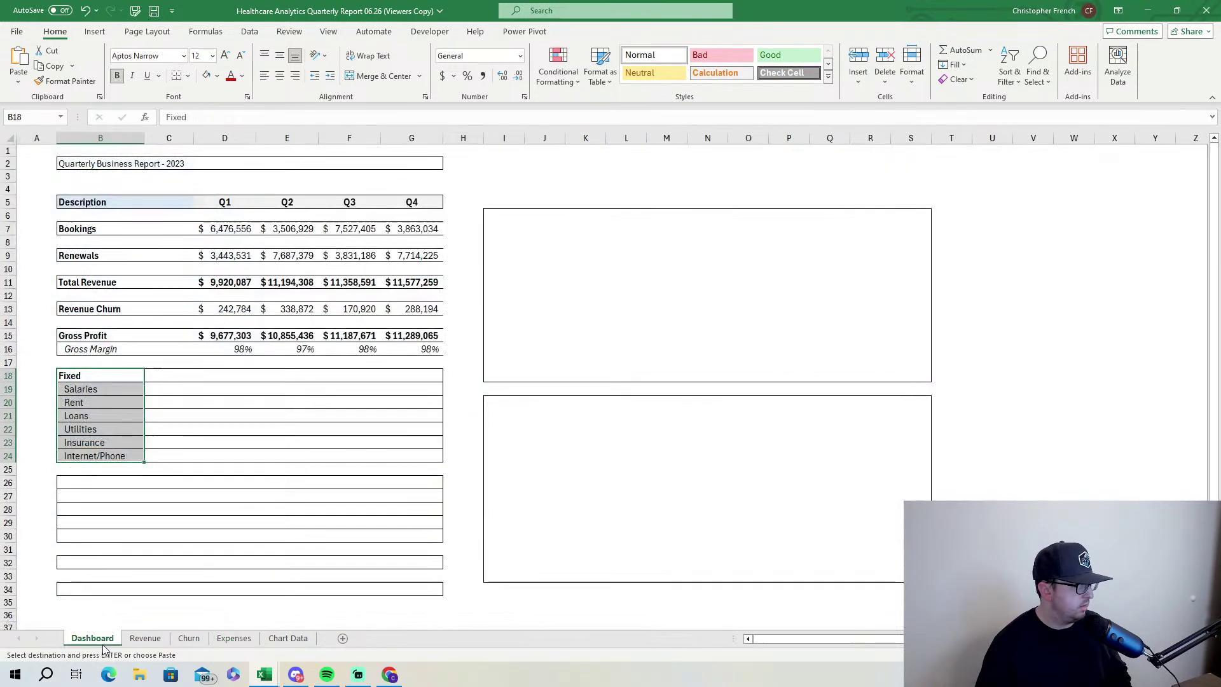
left_click(98, 482)
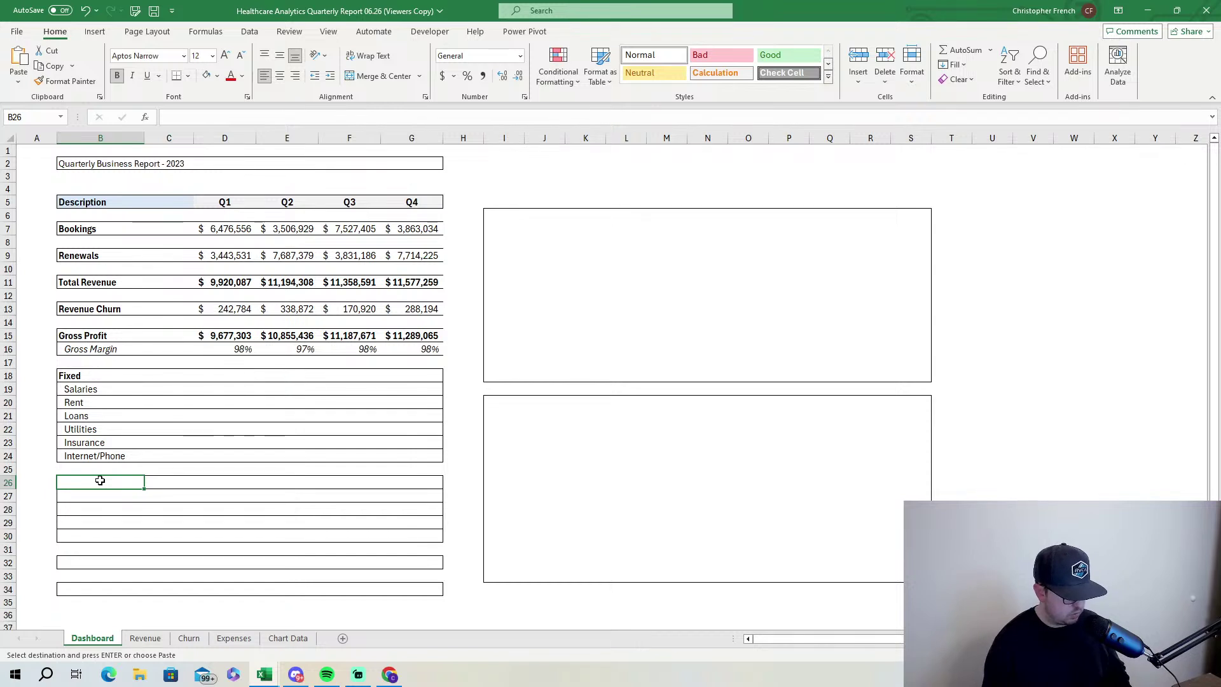
key("ctrl+alt+v")
key("Return")
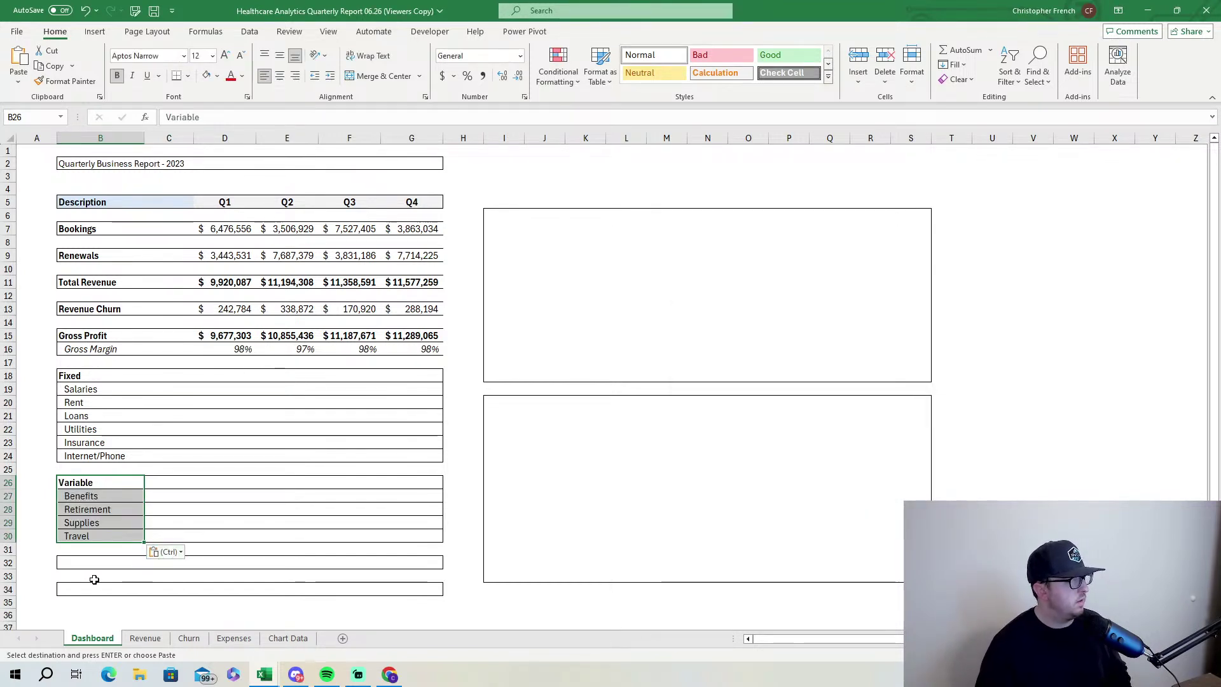
Label B32 Operating Expenses and B34 Net Profit on the Dashboard.
left_click(80, 566)
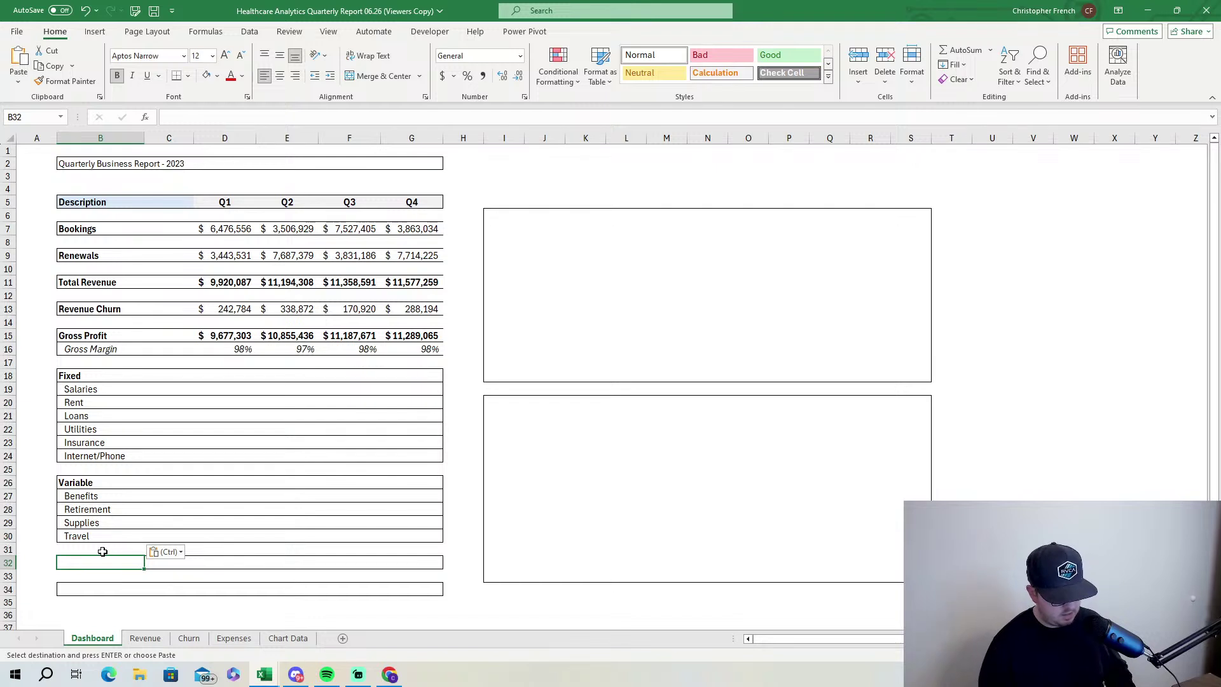
type("Operating Expenses")
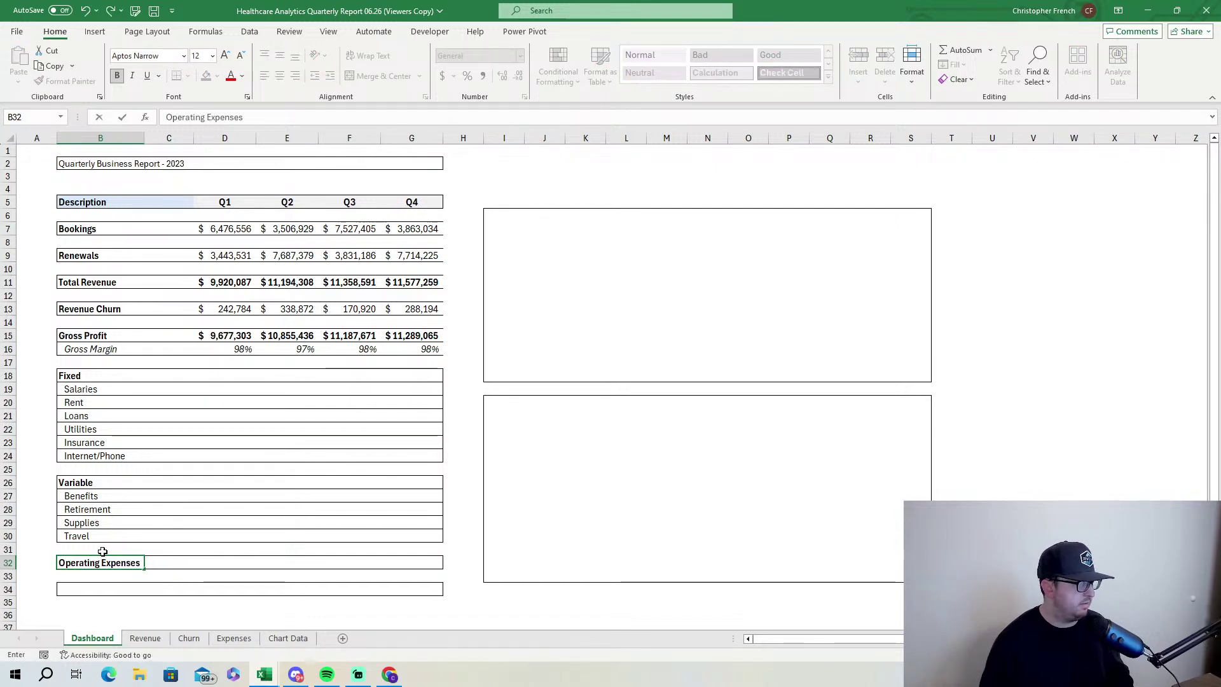
left_click(104, 592)
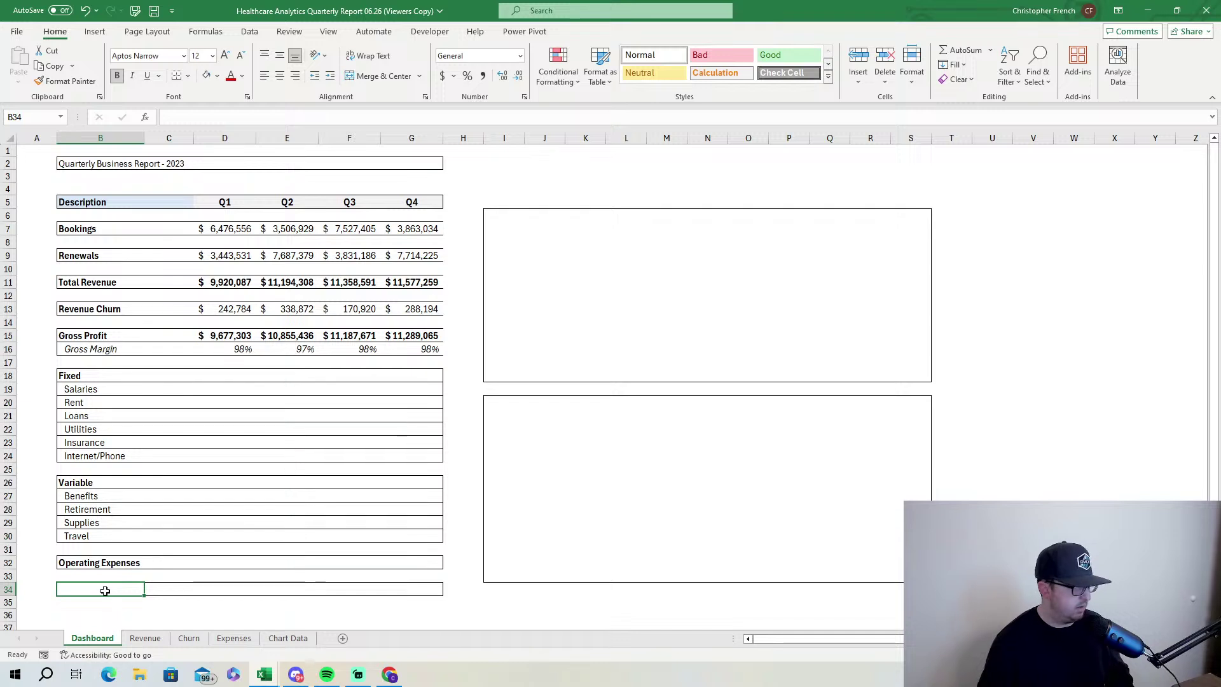
type("Net Profit")
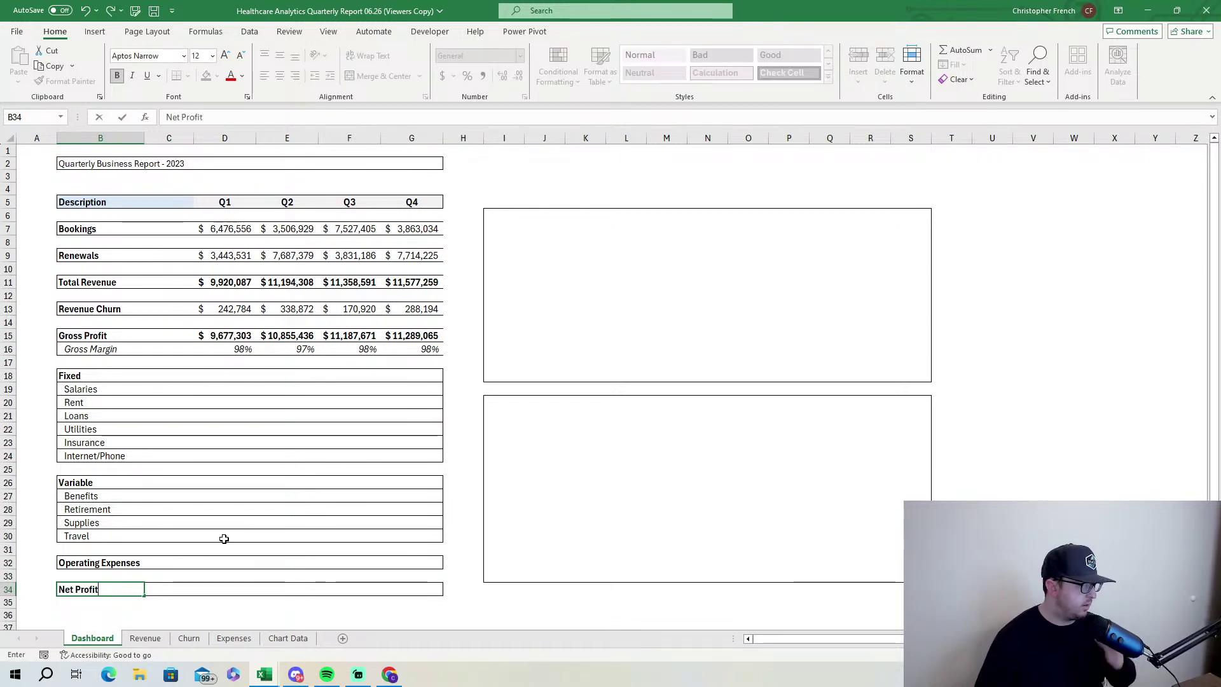
left_click(216, 378)
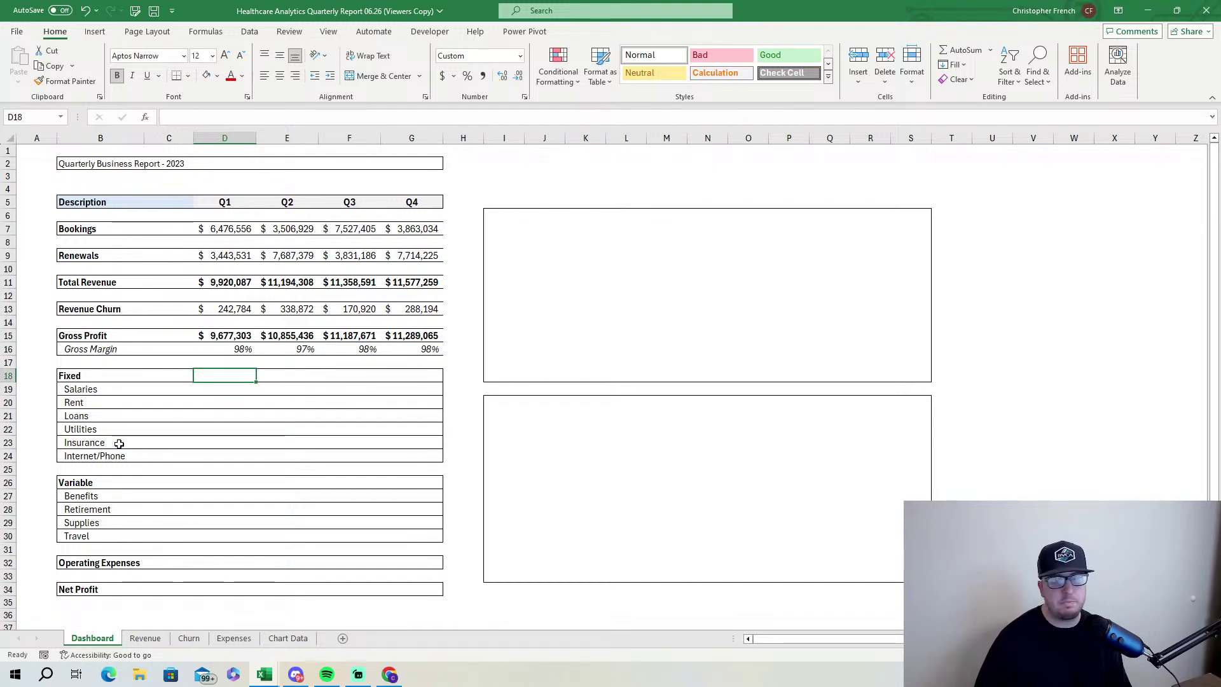
Review the Q1 formulas for Revenue Churn, Total Revenue, Gross Profit, Gross Margin and Bookings on the Dashboard.
left_click(223, 309)
left_click(223, 283)
left_click(226, 318)
left_click(223, 337)
left_click(229, 349)
left_click(228, 231)
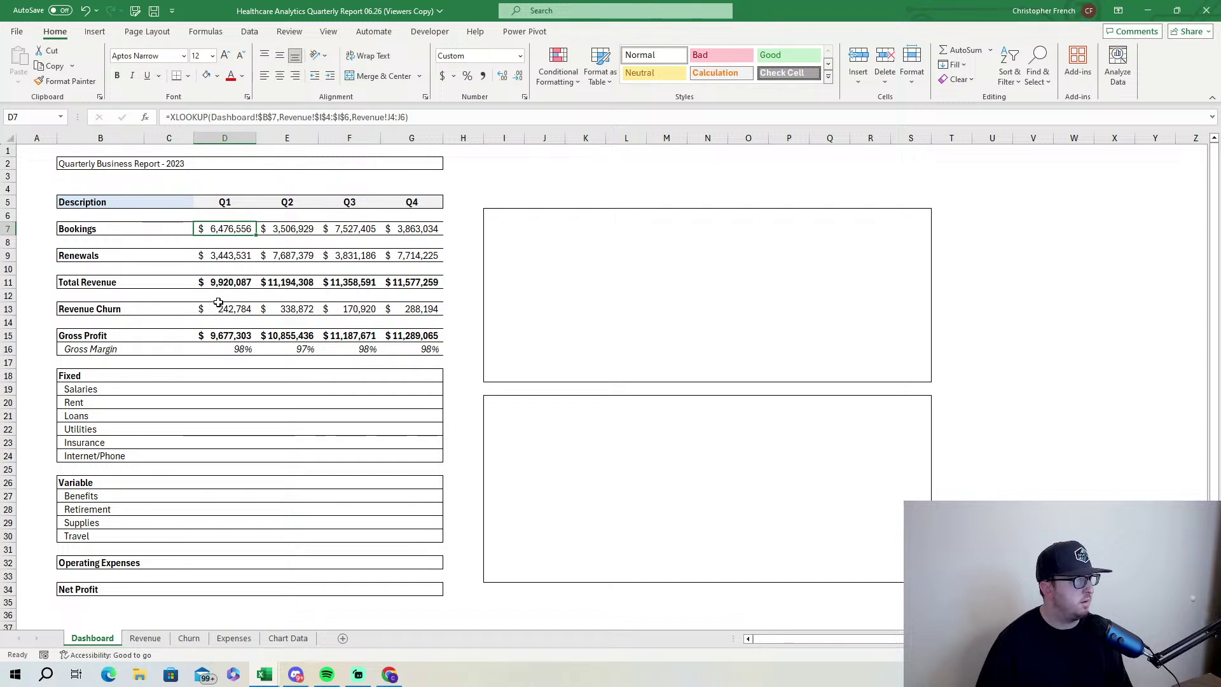
left_click(232, 379)
Start a SUMIFS formula for Q1 Salaries in D19 with the Expenses sheet's Amount column (Expenses!C:C) as the sum range.
left_click(228, 390)
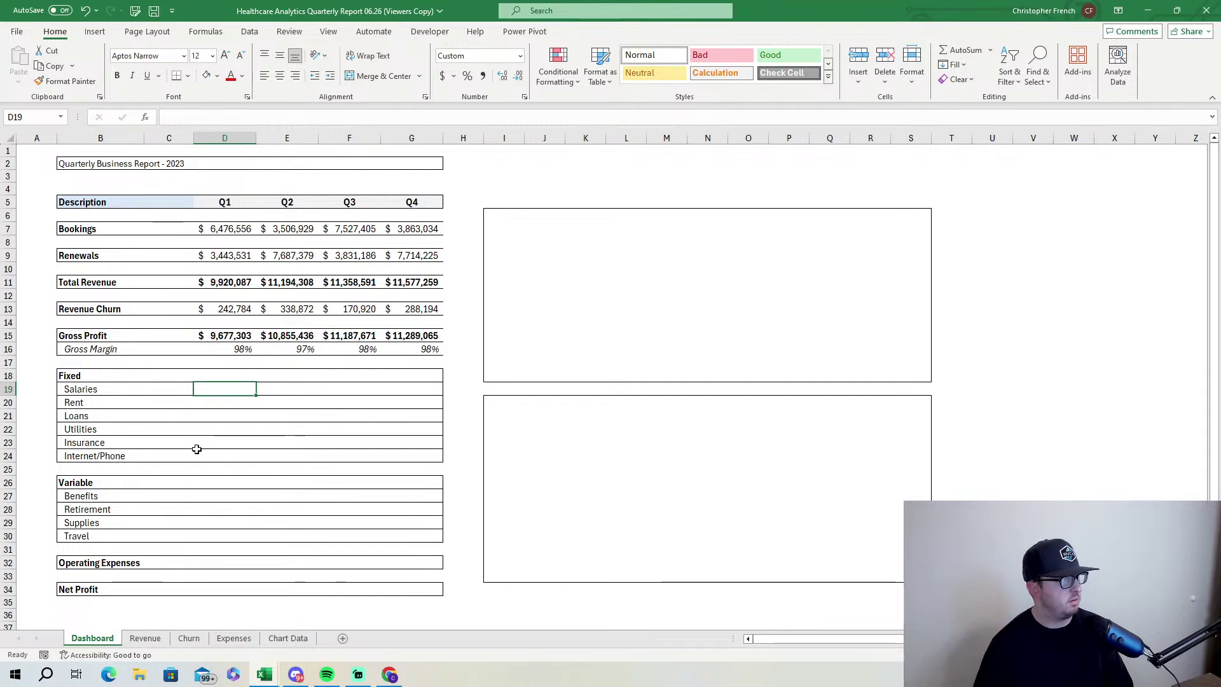
type("=")
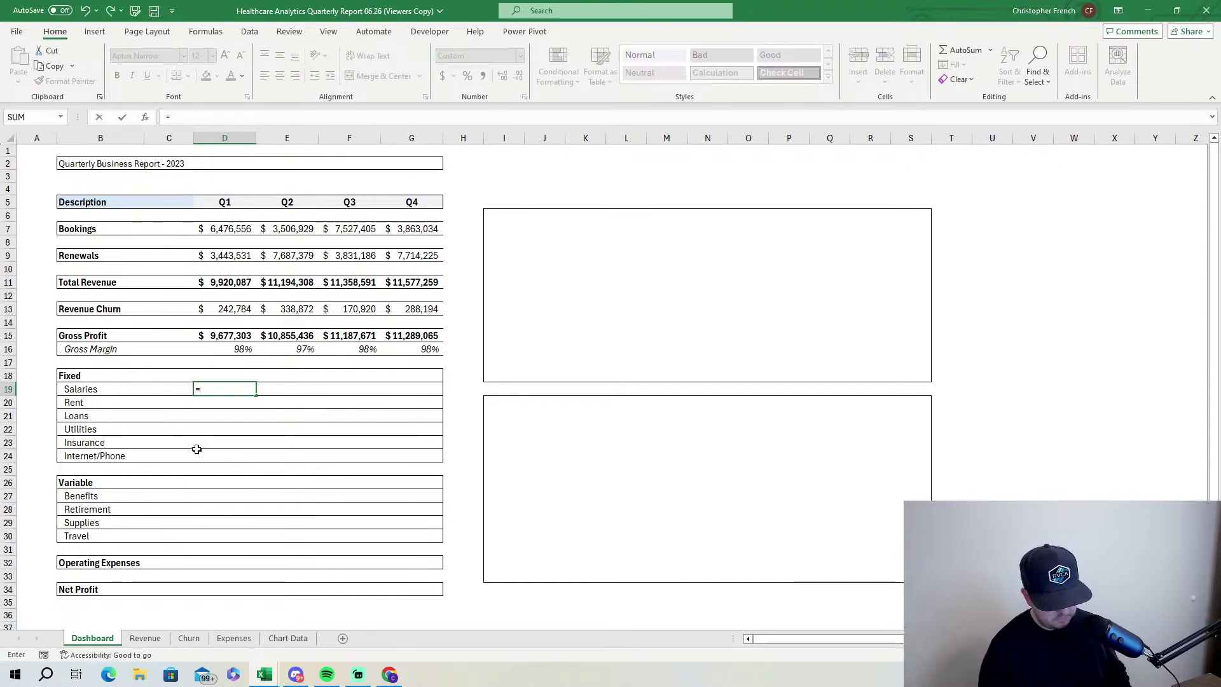
type("SUMIFS")
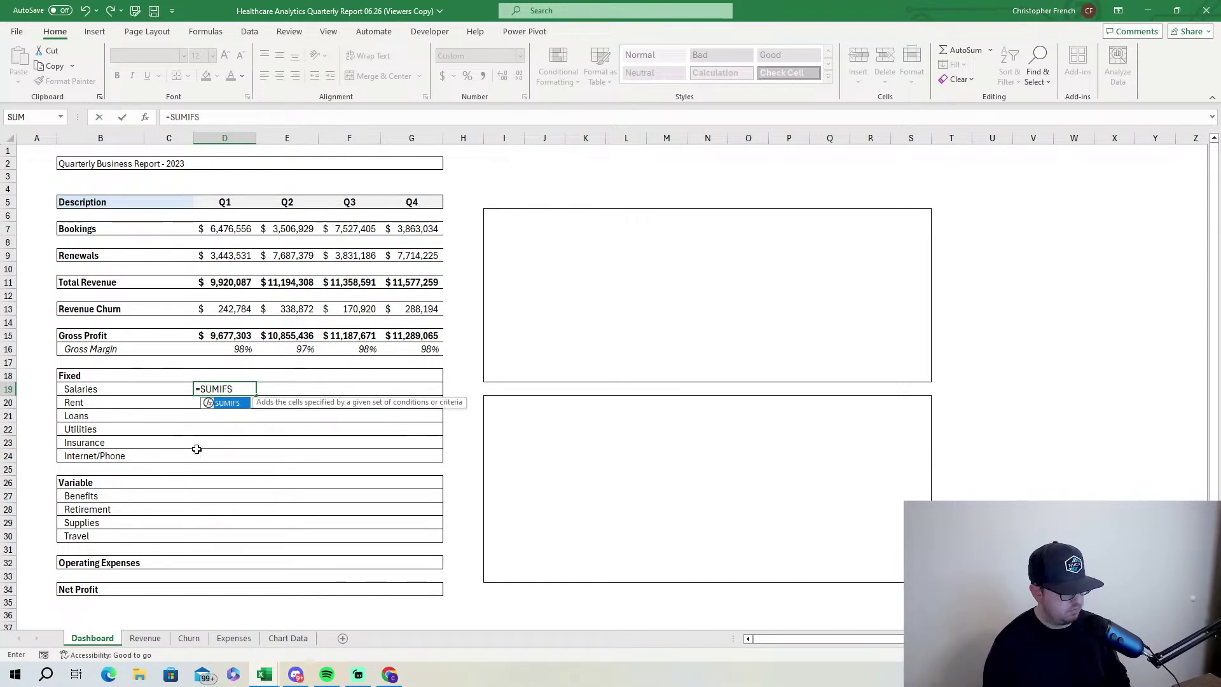
type("(Expenses!")
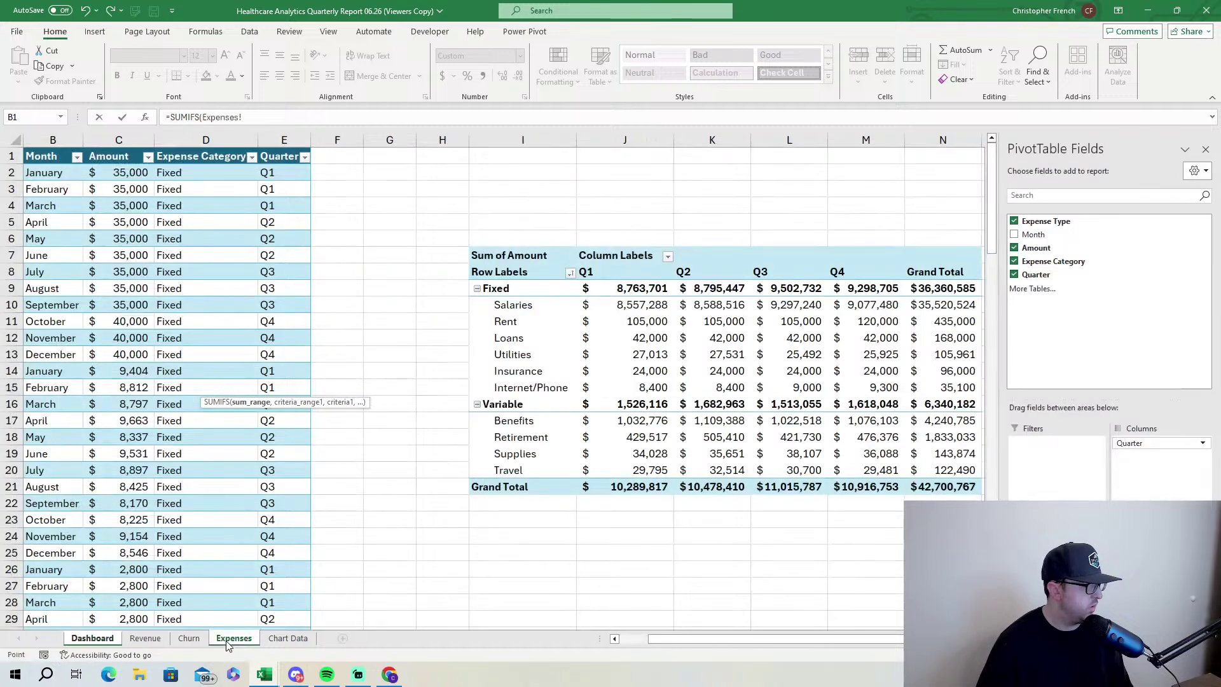
left_click(229, 639)
left_click_drag(662, 640, 514, 645)
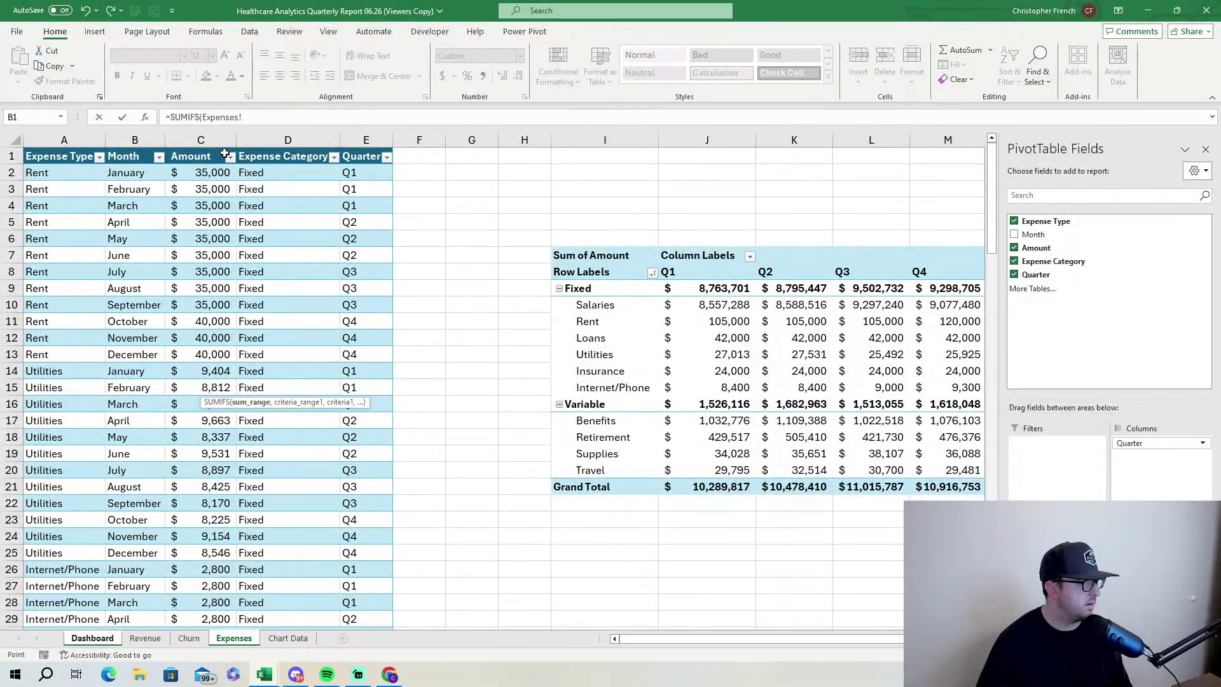
left_click(199, 139)
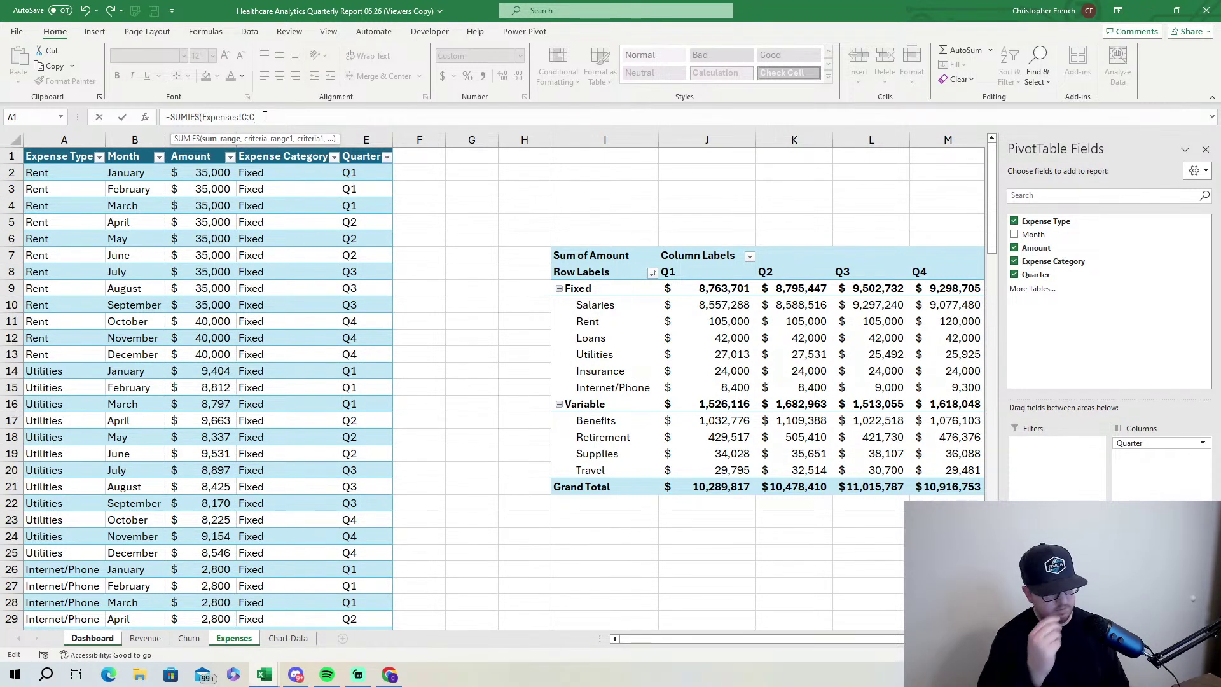
Complete the Q1 Salaries SUMIFS with the Expense Type column (Expenses!A:A) as criteria range and the Salaries label in B19 as criterion.
type(",")
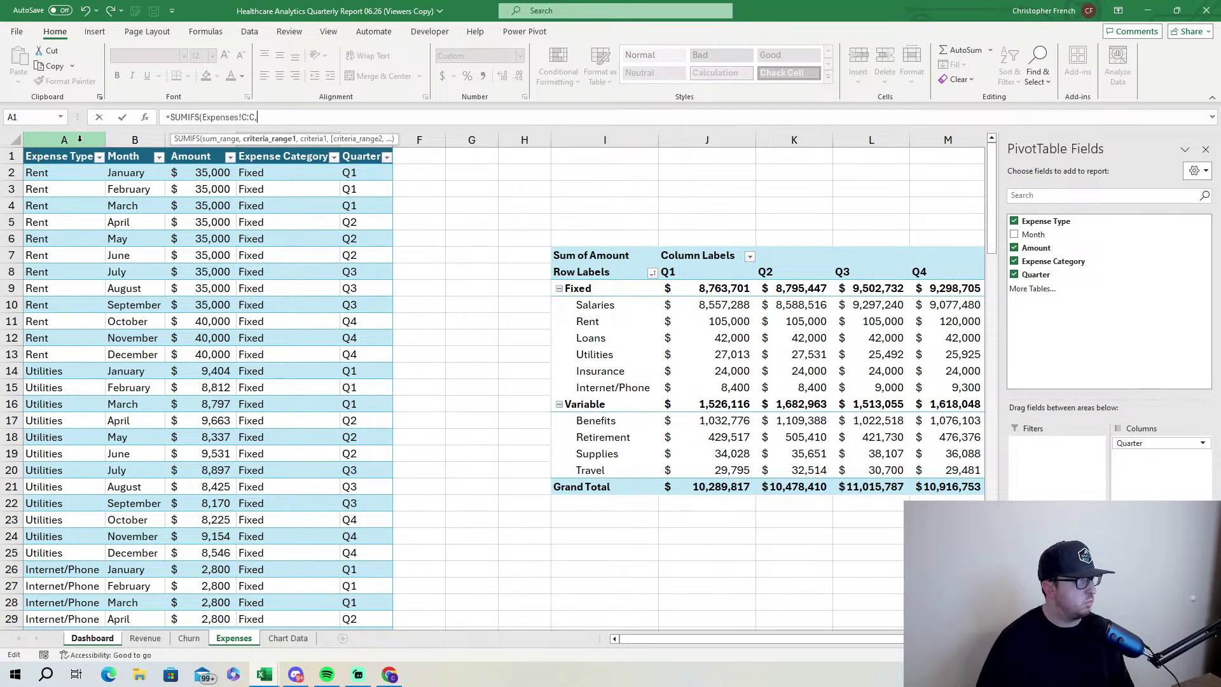
left_click(80, 138)
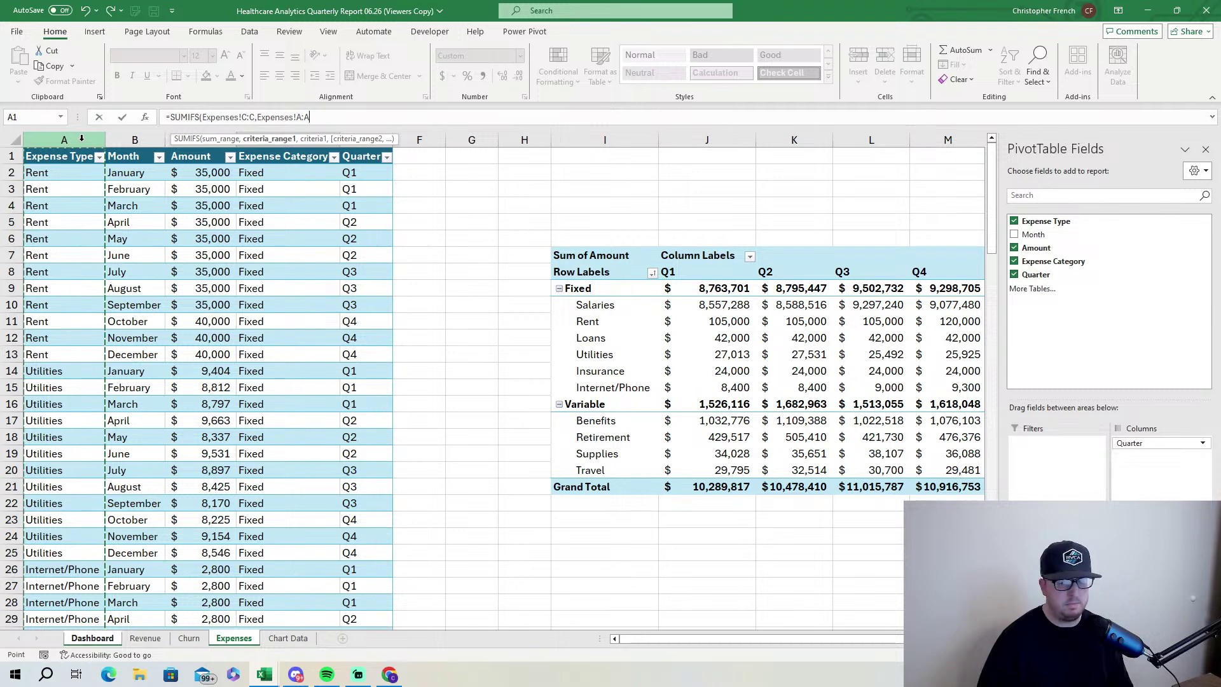
type(",")
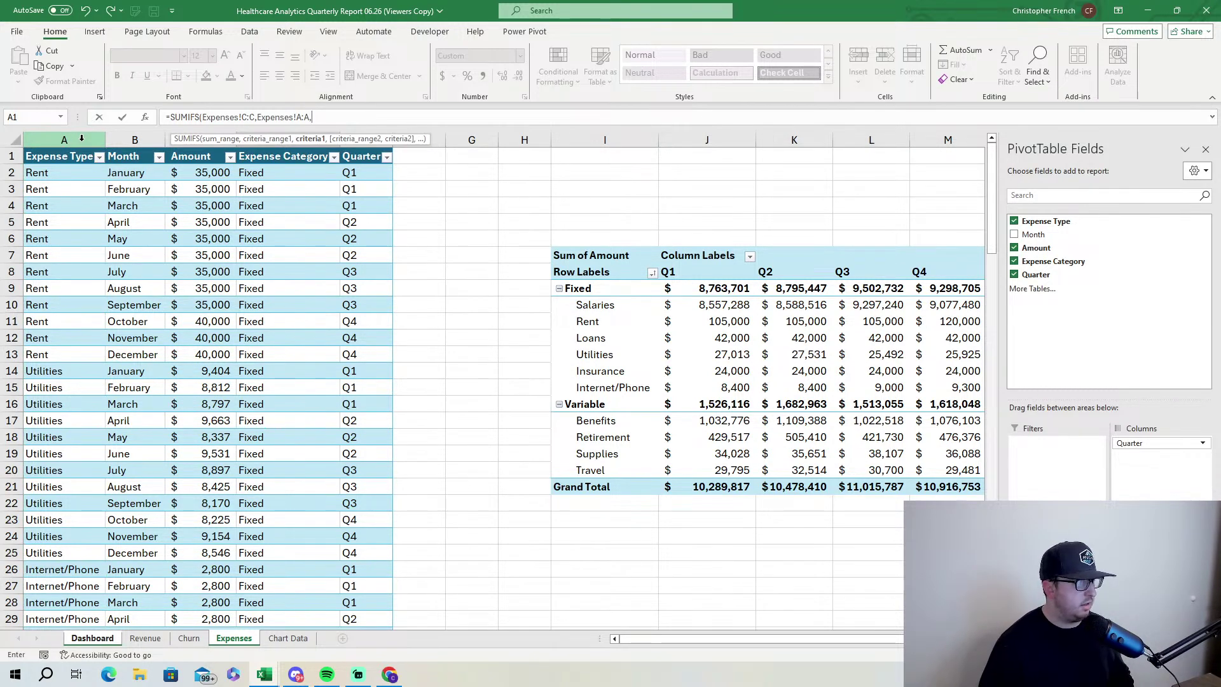
left_click(108, 642)
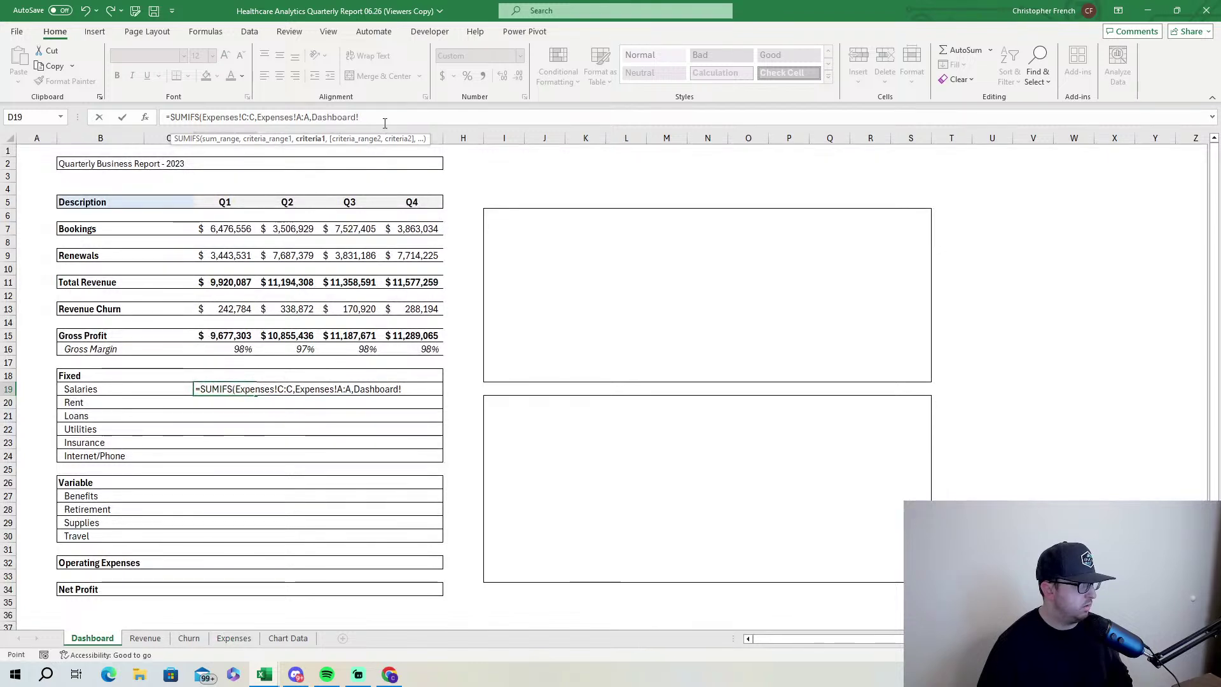
left_click_drag(366, 118, 314, 118)
key("BackSpace")
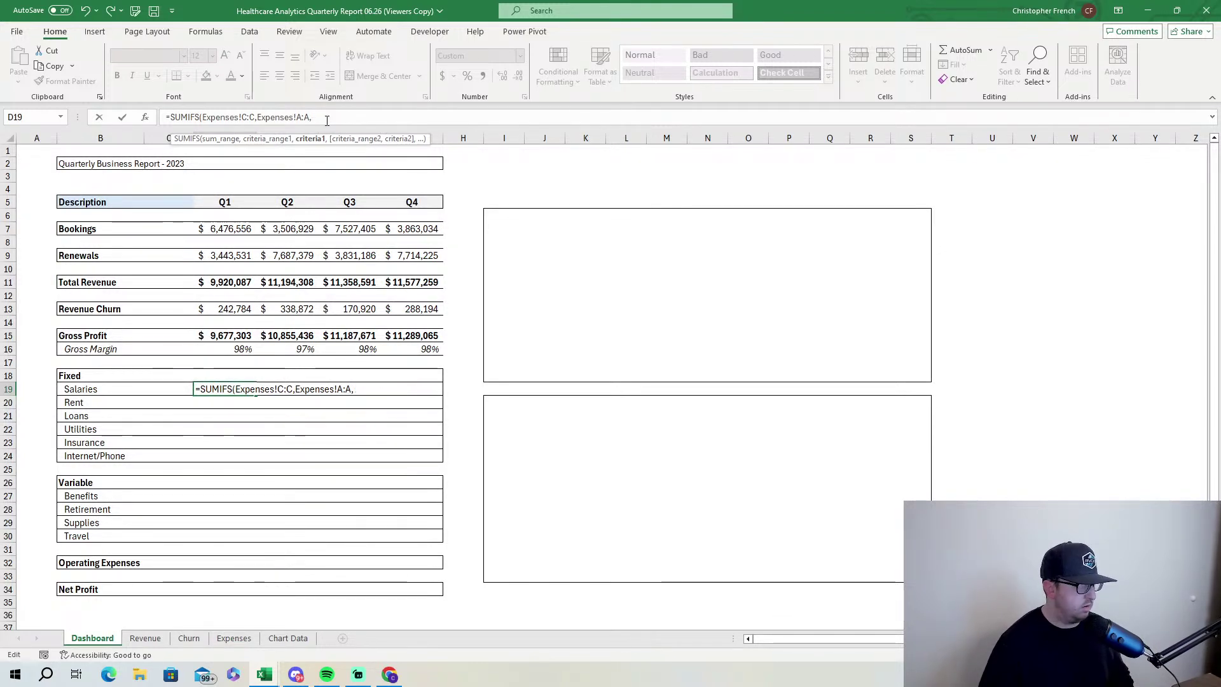
left_click(93, 389)
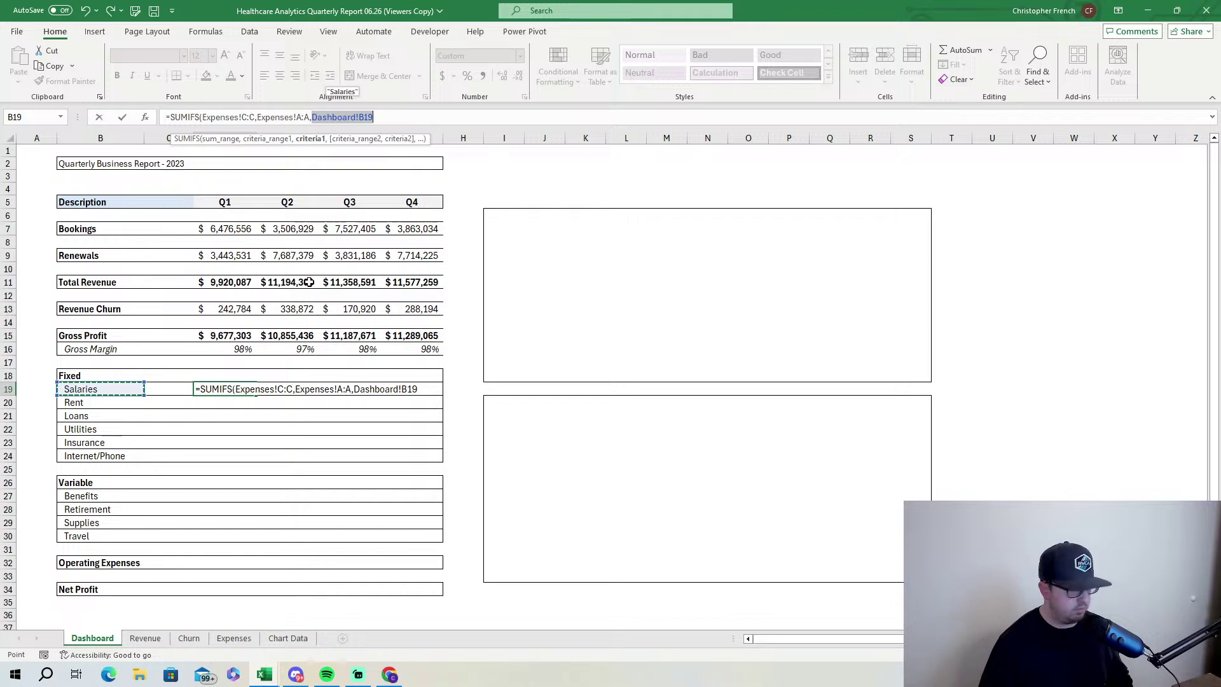
type(")")
key("Return")
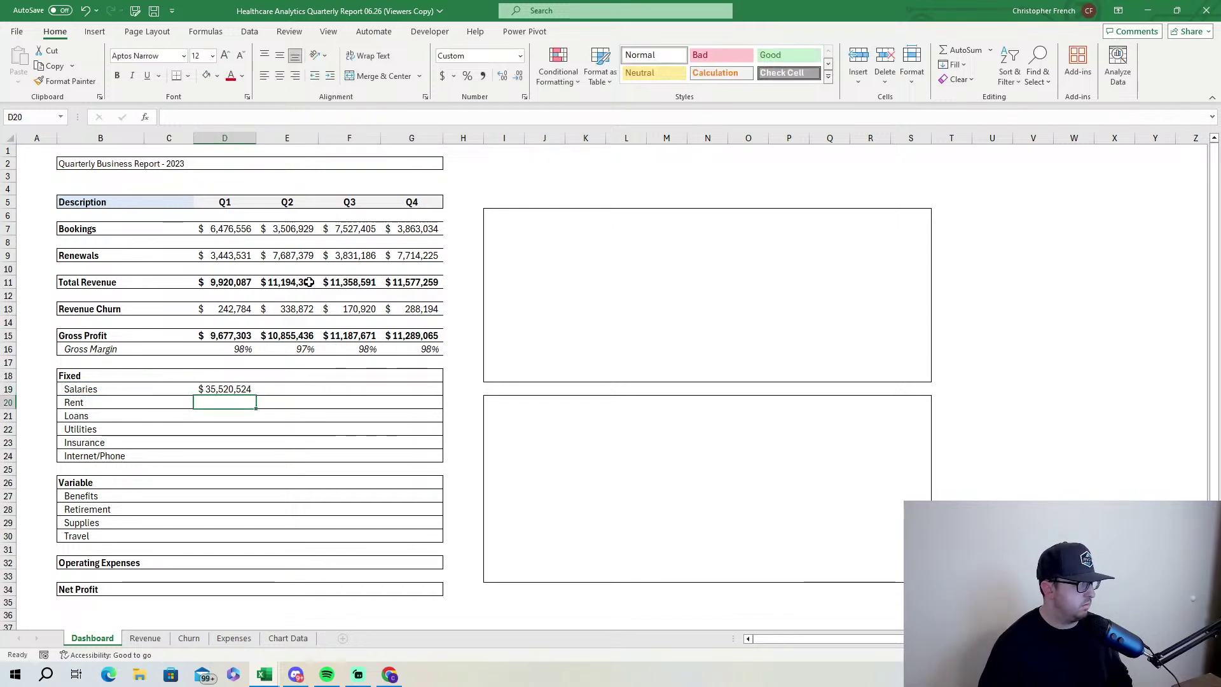
Add the Expenses sheet's Quarter column (Expenses!E:E) as a second criteria range in the Q1 Salaries SUMIFS in D19.
left_click(233, 391)
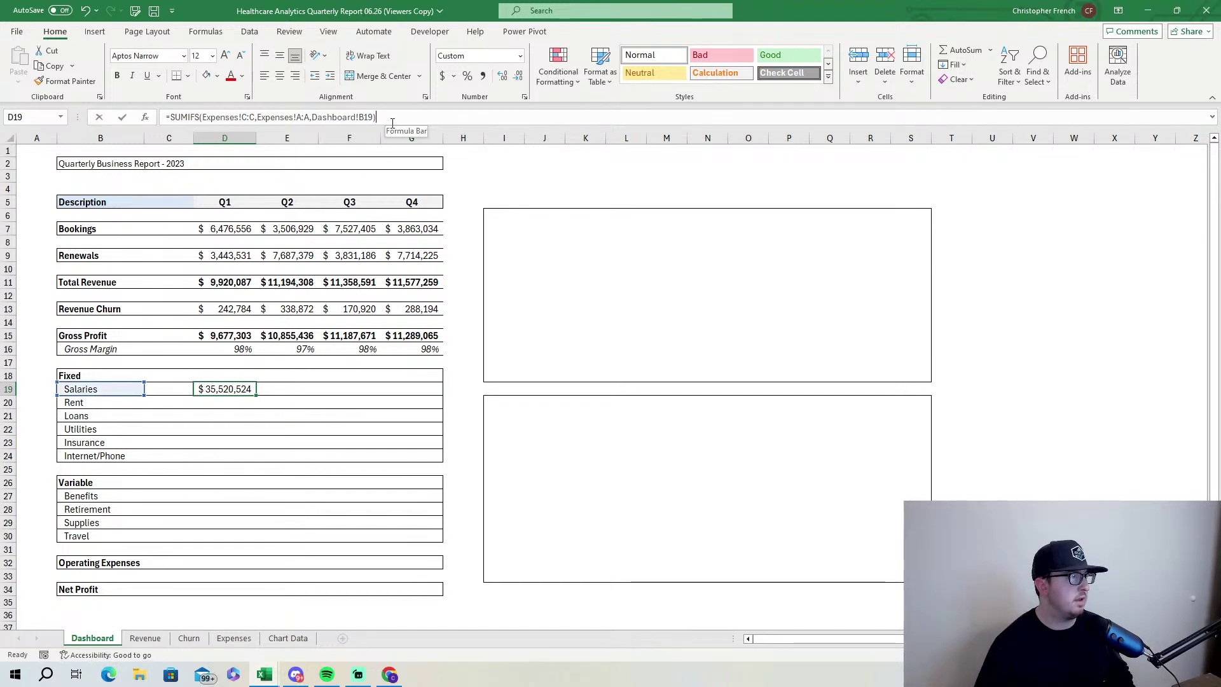
left_click(392, 123)
key("BackSpace")
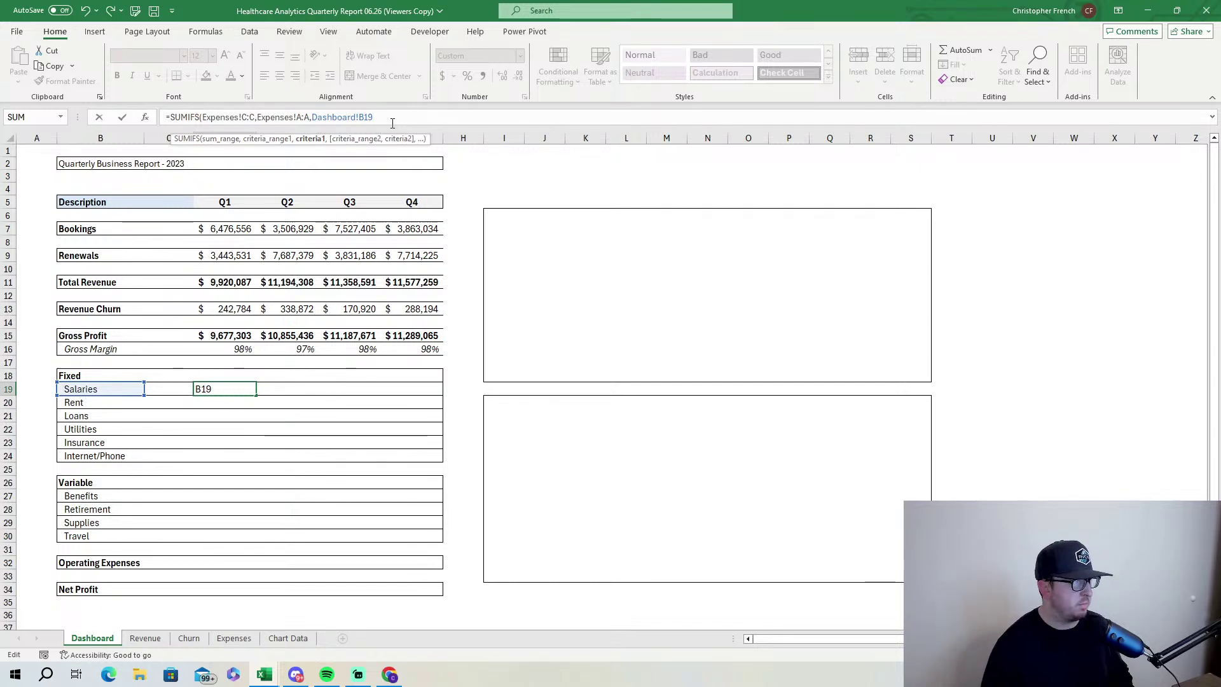
type(",")
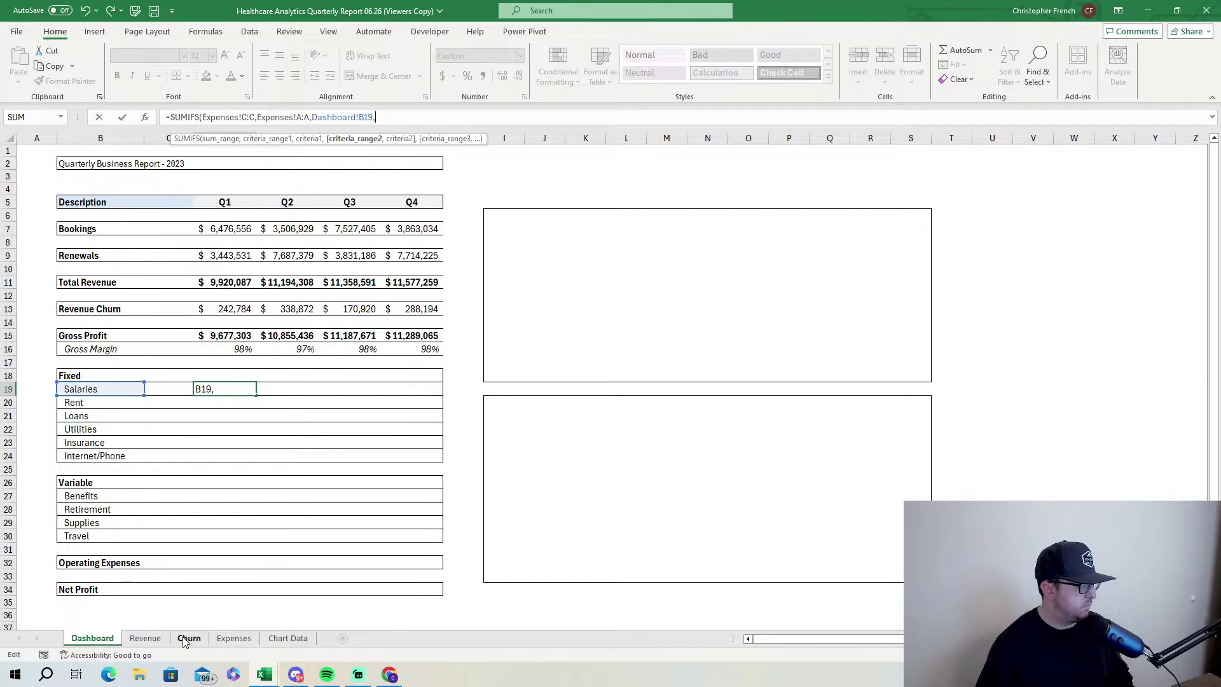
left_click(234, 638)
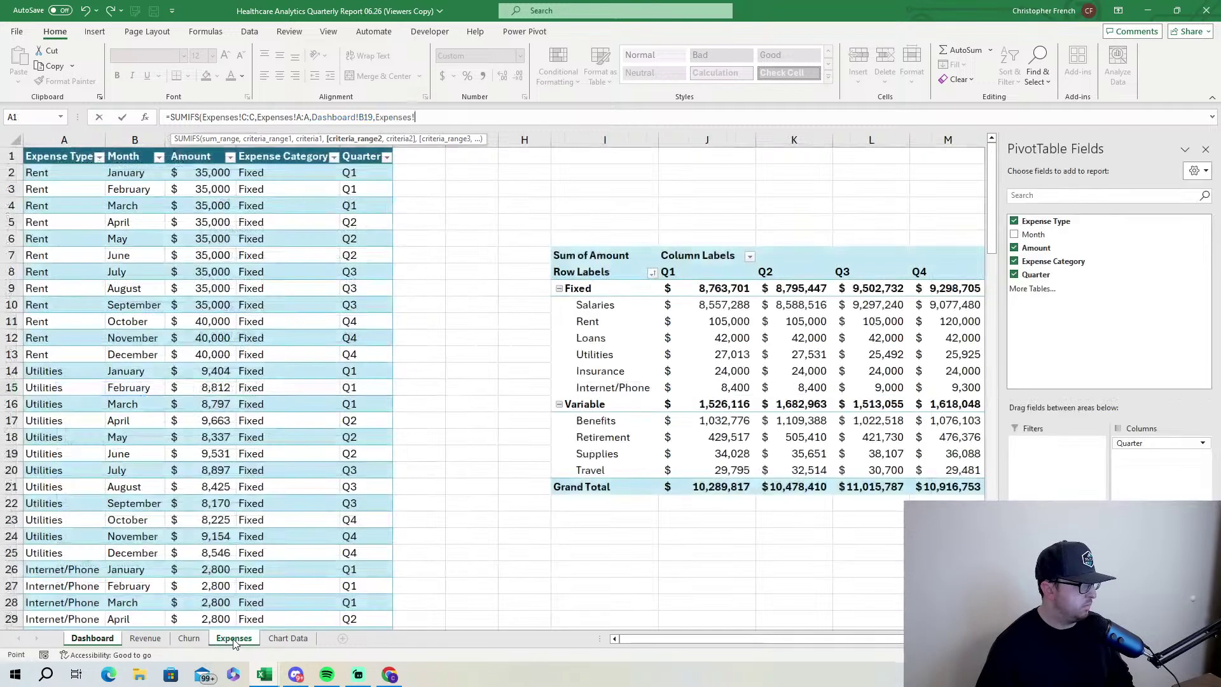
left_click(368, 130)
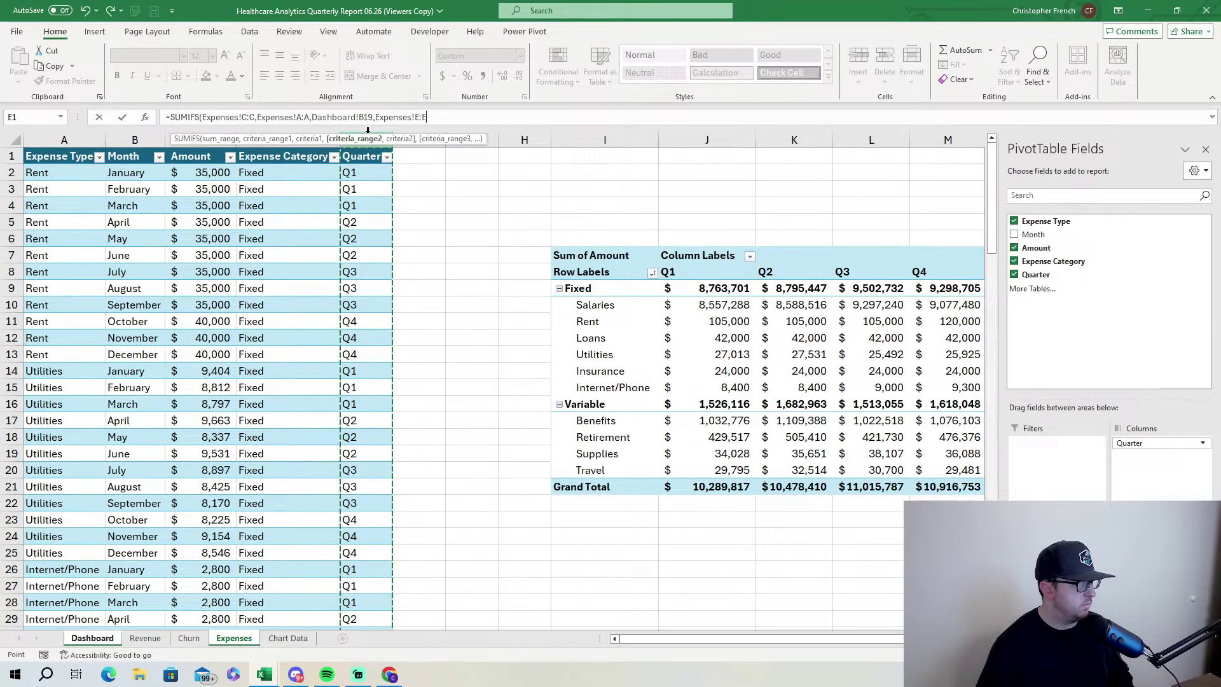
type(",")
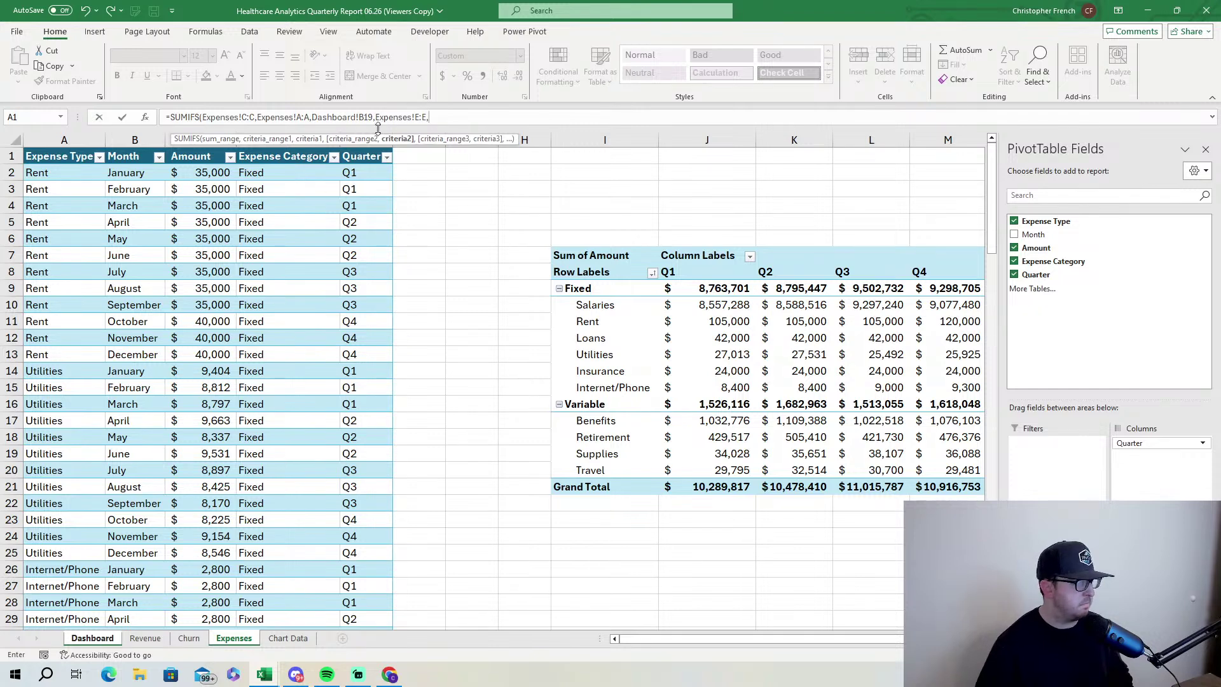
Use the Dashboard's Q1 header in D5 as the second criterion and close the SUMIFS formula.
left_click(104, 639)
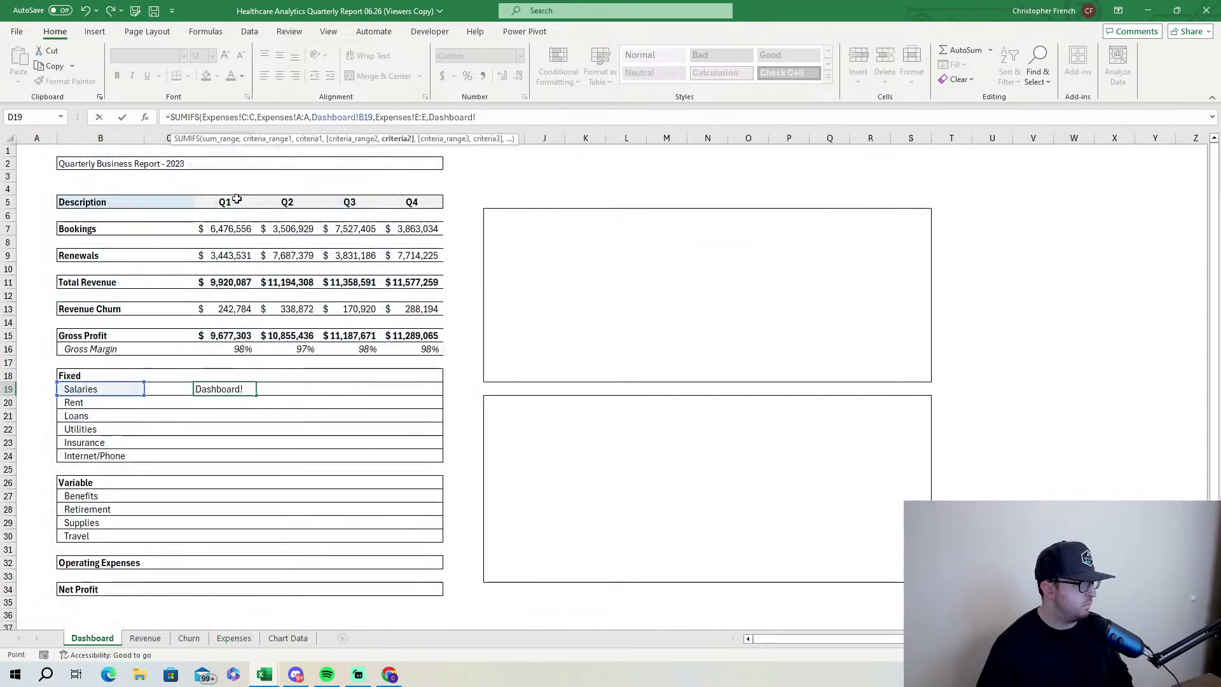
left_click(232, 203)
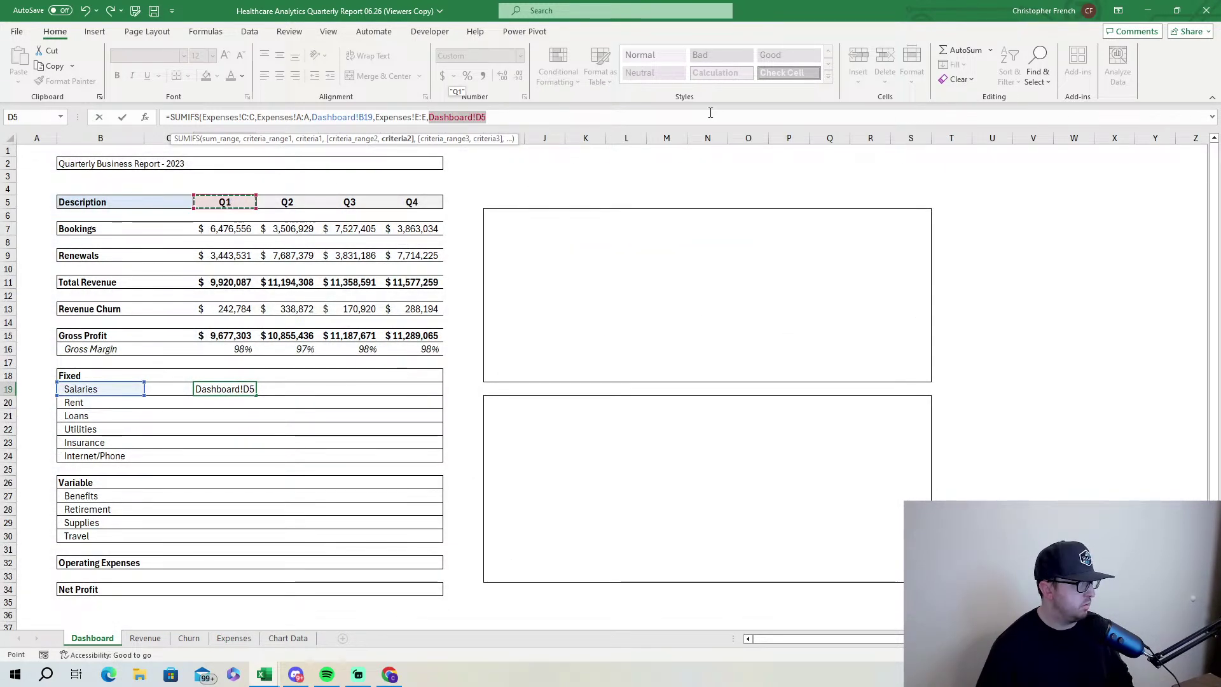
left_click(540, 119)
type(")")
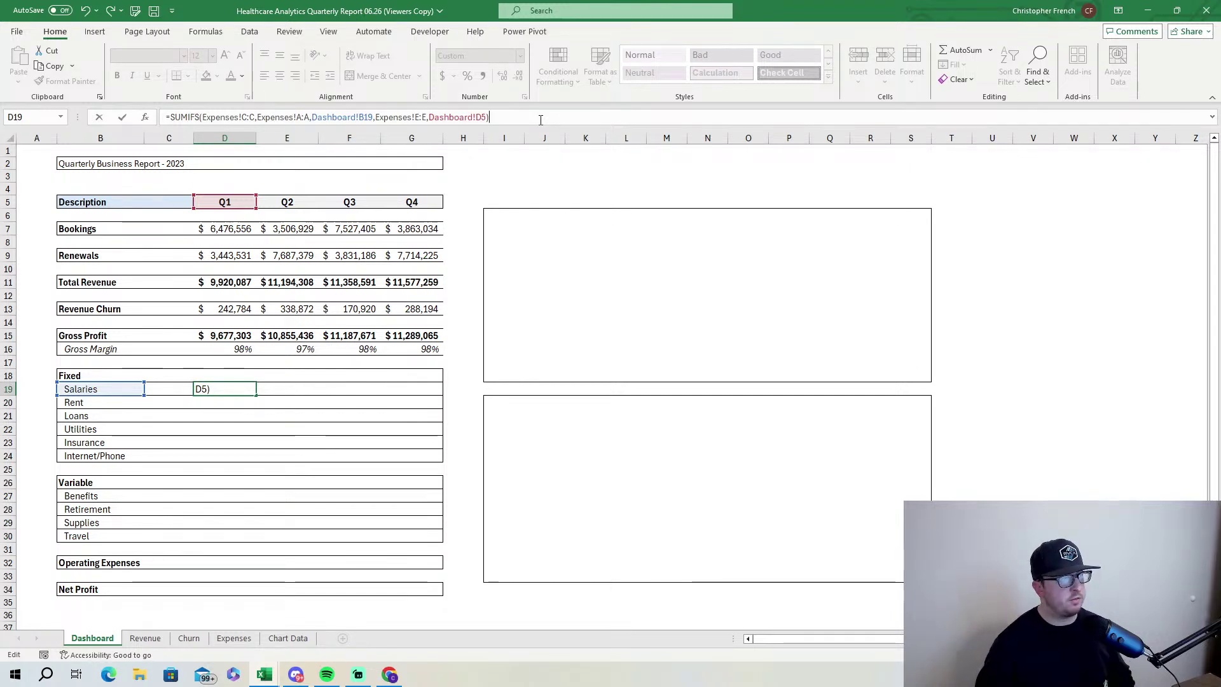
Review the range and criteria arguments of the Q1 Salaries SUMIFS against the Expenses sheet's columns.
left_click(435, 115)
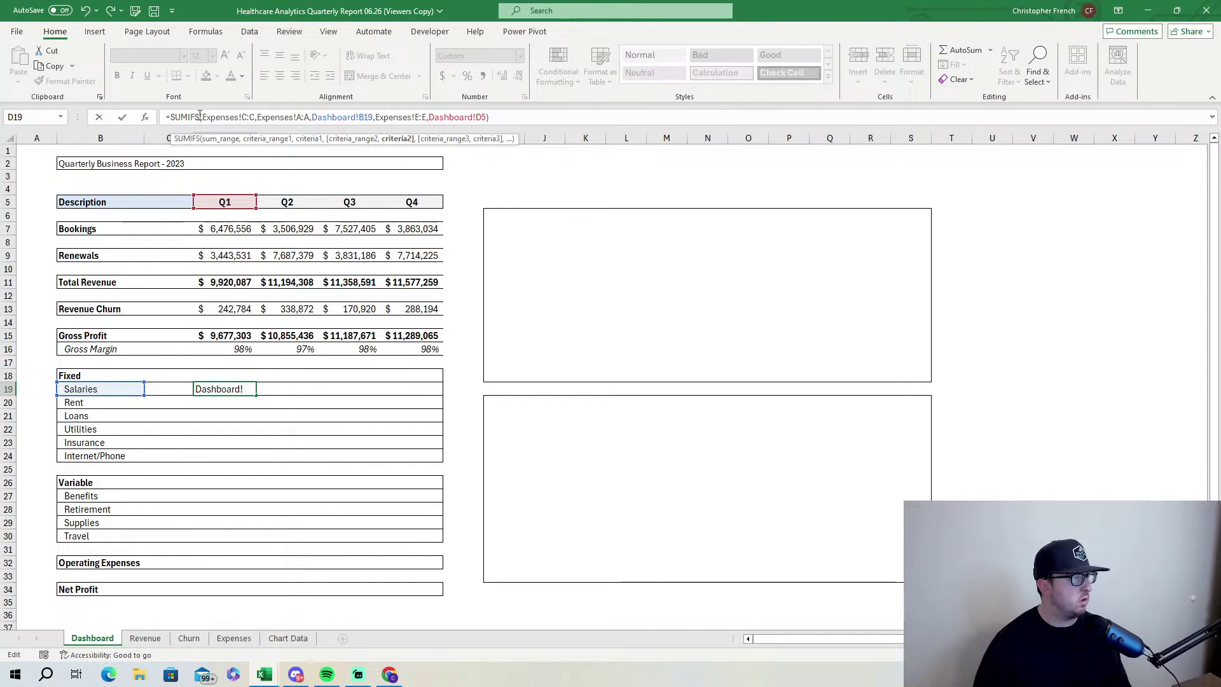
left_click(250, 118)
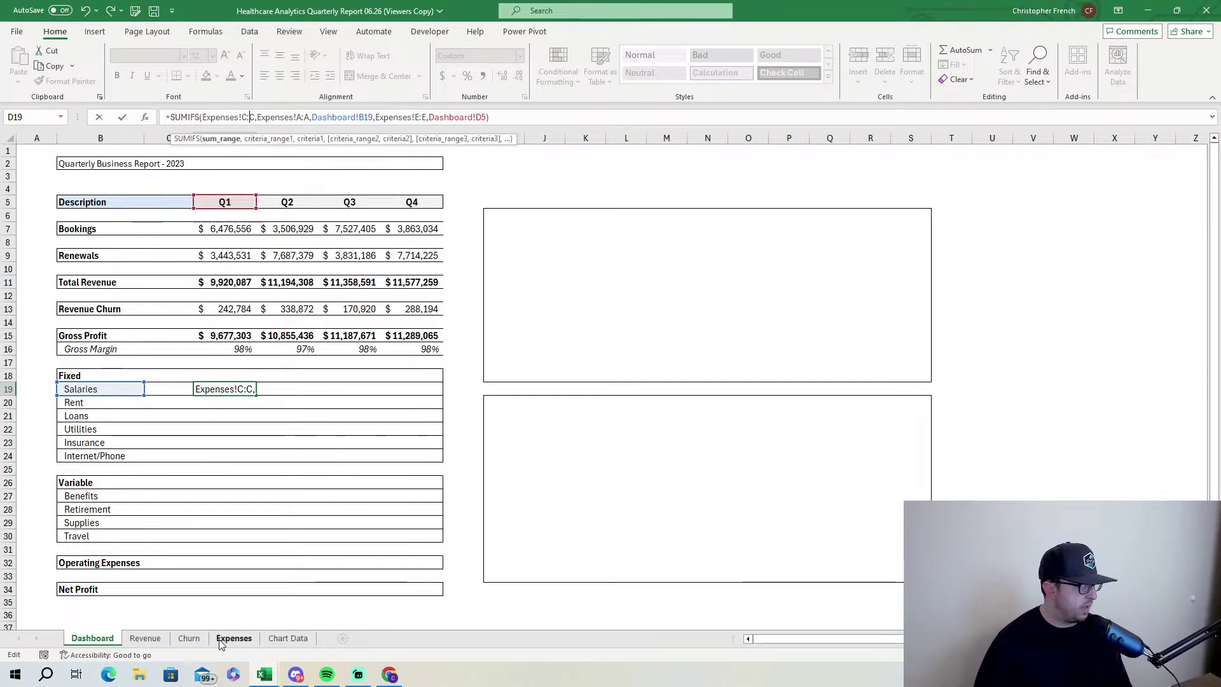
left_click(251, 639)
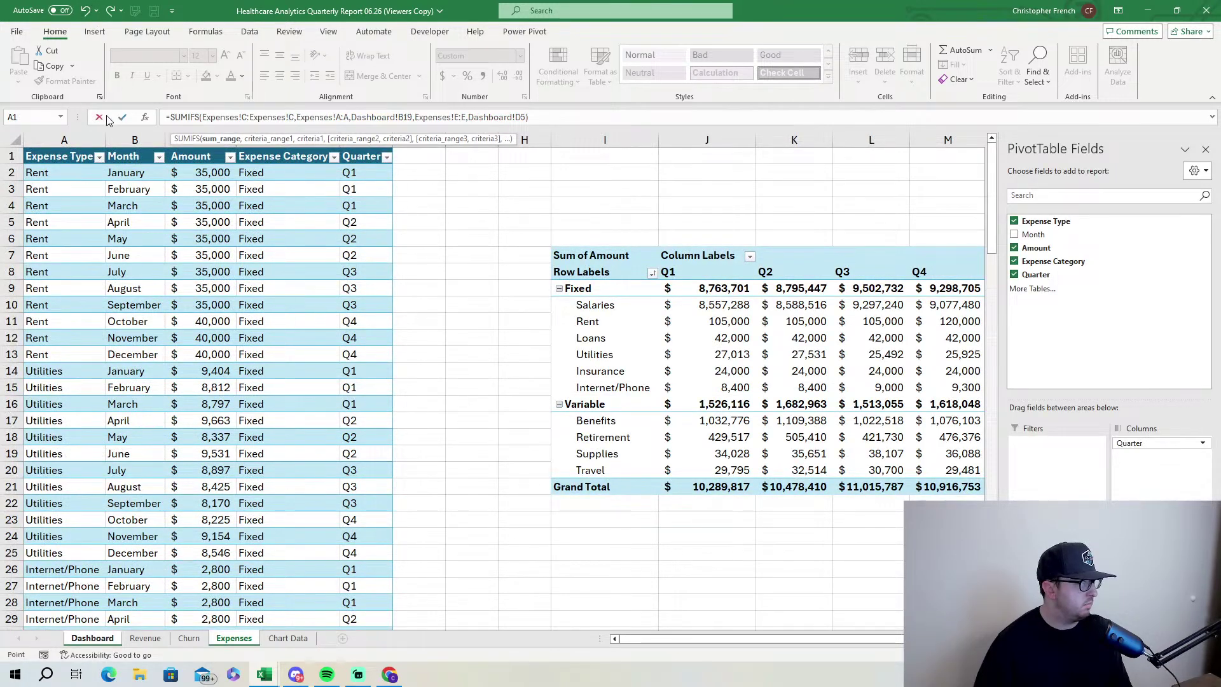
key("BackSpace")
key("BackSpace")
key("BackSpace")
key("BackSpace")
key("BackSpace")
key("BackSpace")
key("BackSpace")
key("BackSpace")
key("BackSpace")
Commit the Q1 Salaries SUMIFS with its two criteria and compare it with the Salaries label in B19.
left_click(521, 117)
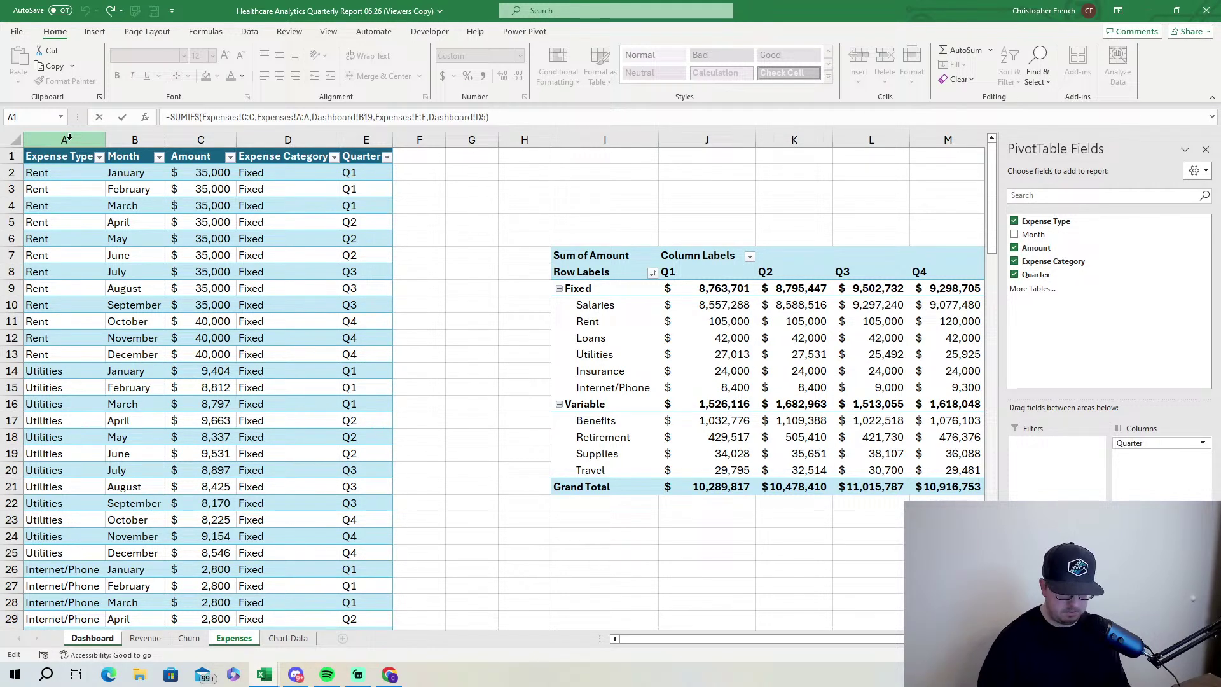
key("Return")
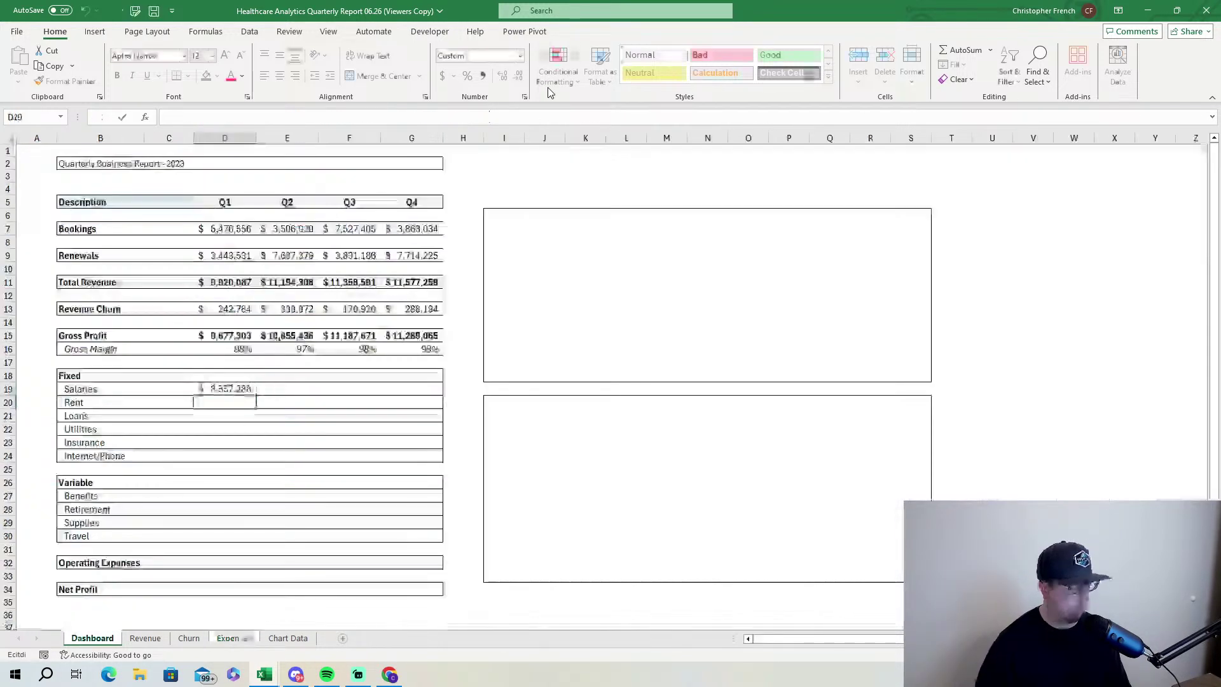
left_click(239, 390)
left_click(112, 389)
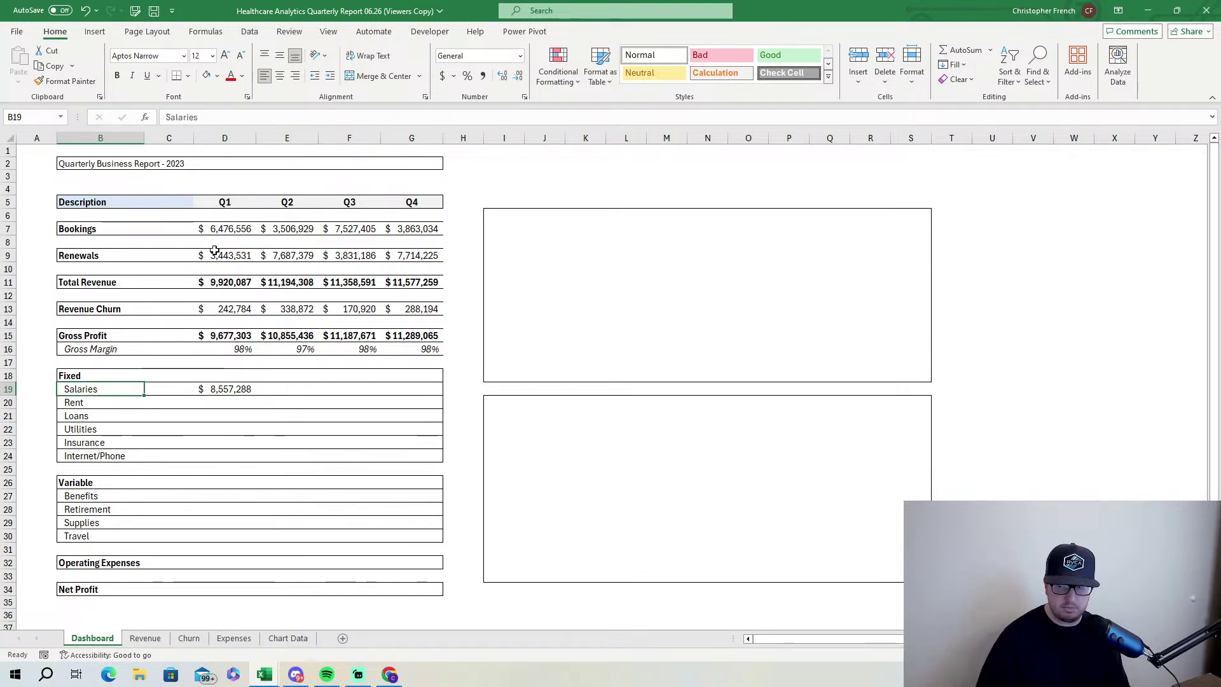
Cut the quarter criterion (Expenses!E:E,Dashboard!D5) out of the D19 SUMIFS and commit the formula with only the Salaries criterion.
left_click(243, 387)
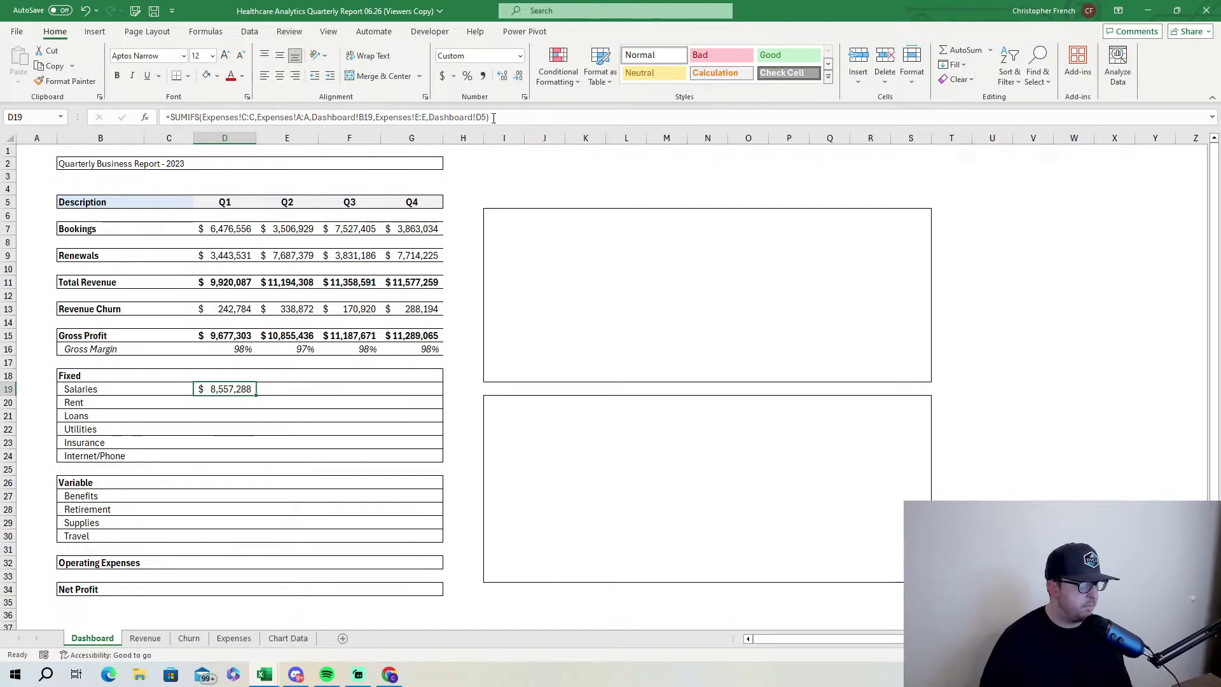
left_click(442, 118)
left_click_drag(443, 120, 375, 120)
right_click(377, 119)
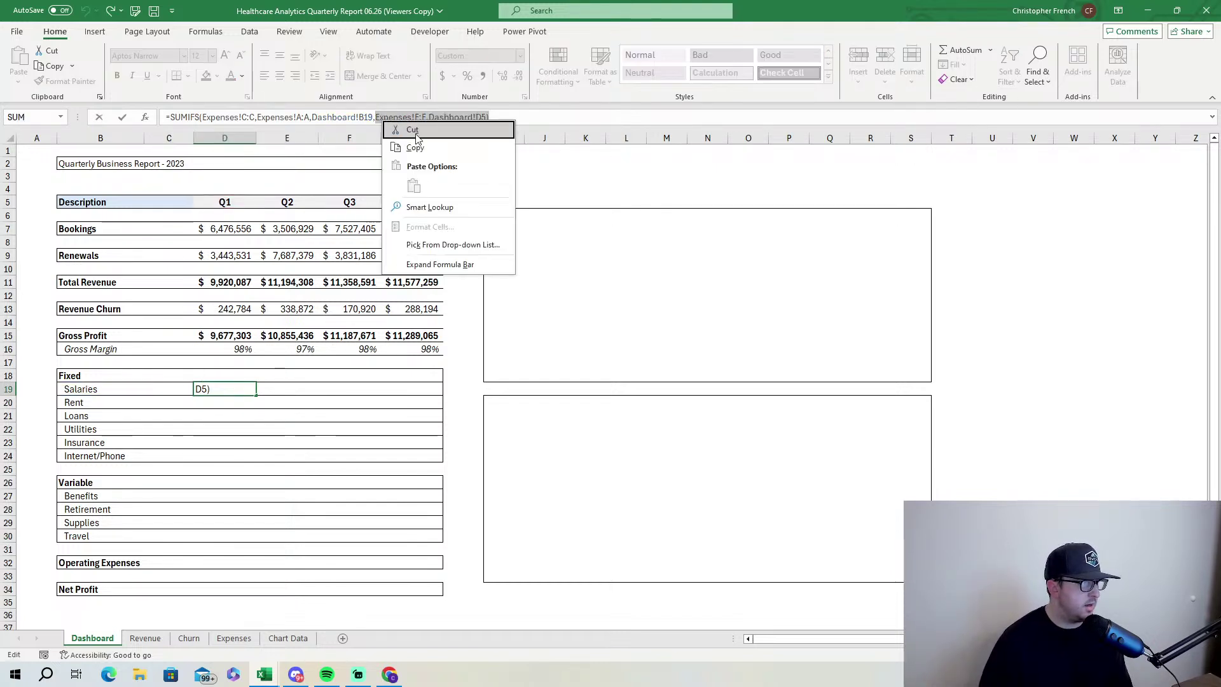
left_click(415, 130)
key("ctrl+v")
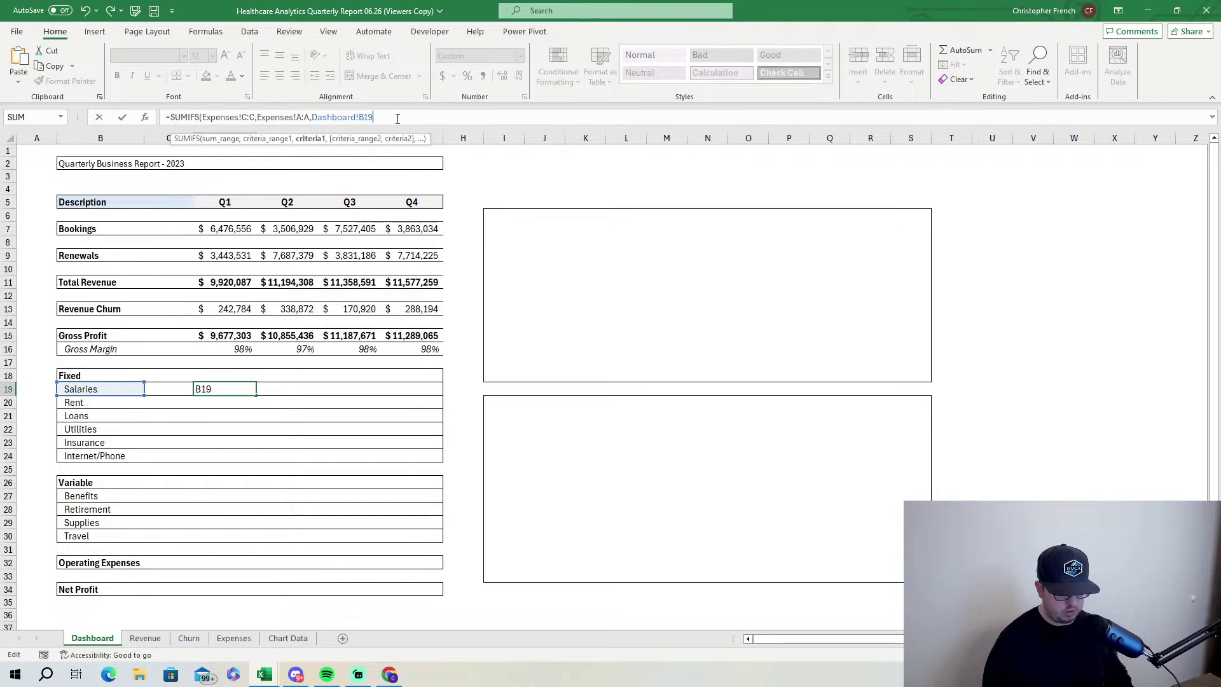
key("Return")
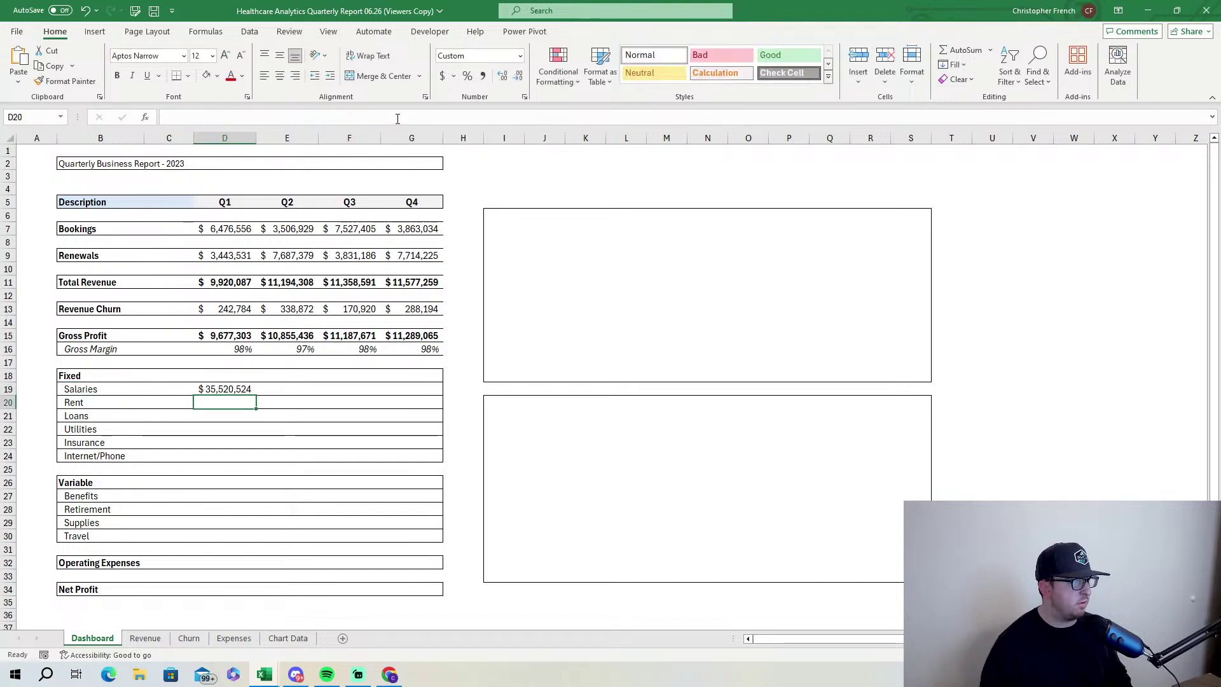
Paste the quarter criterion (Expenses!E:E,Dashboard!D5) back into the Q1 Salaries SUMIFS and commit it.
left_click(236, 389)
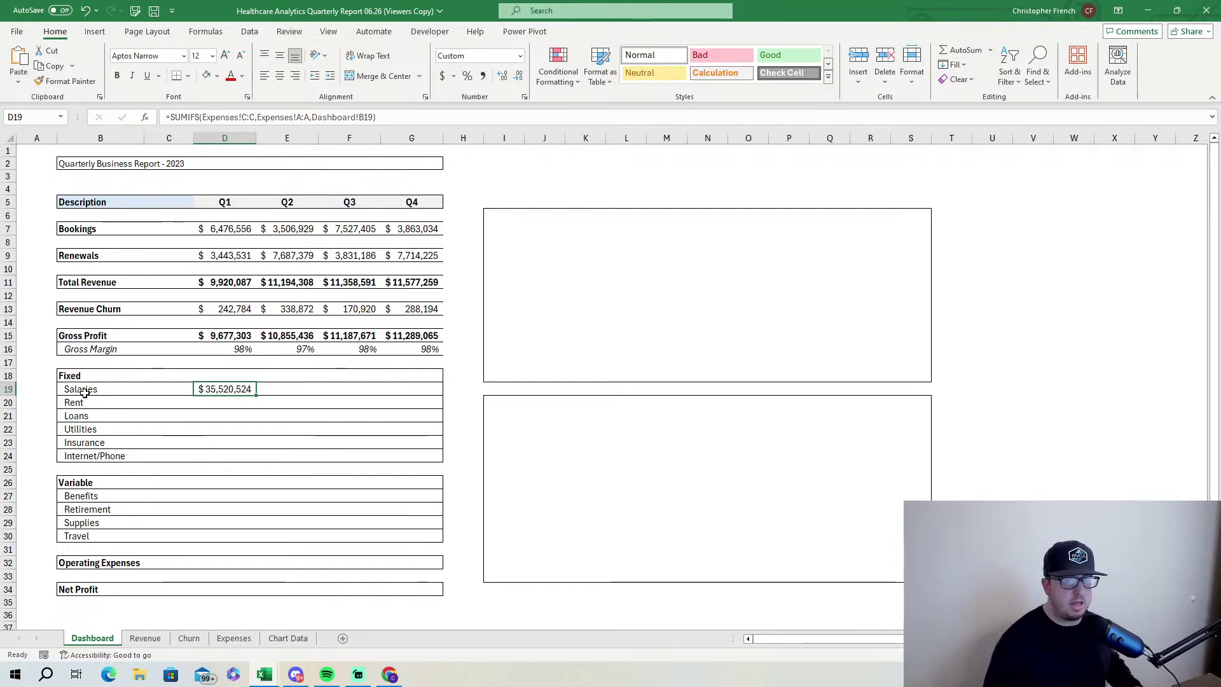
left_click(463, 114)
key("BackSpace")
type(",")
key("ctrl+v")
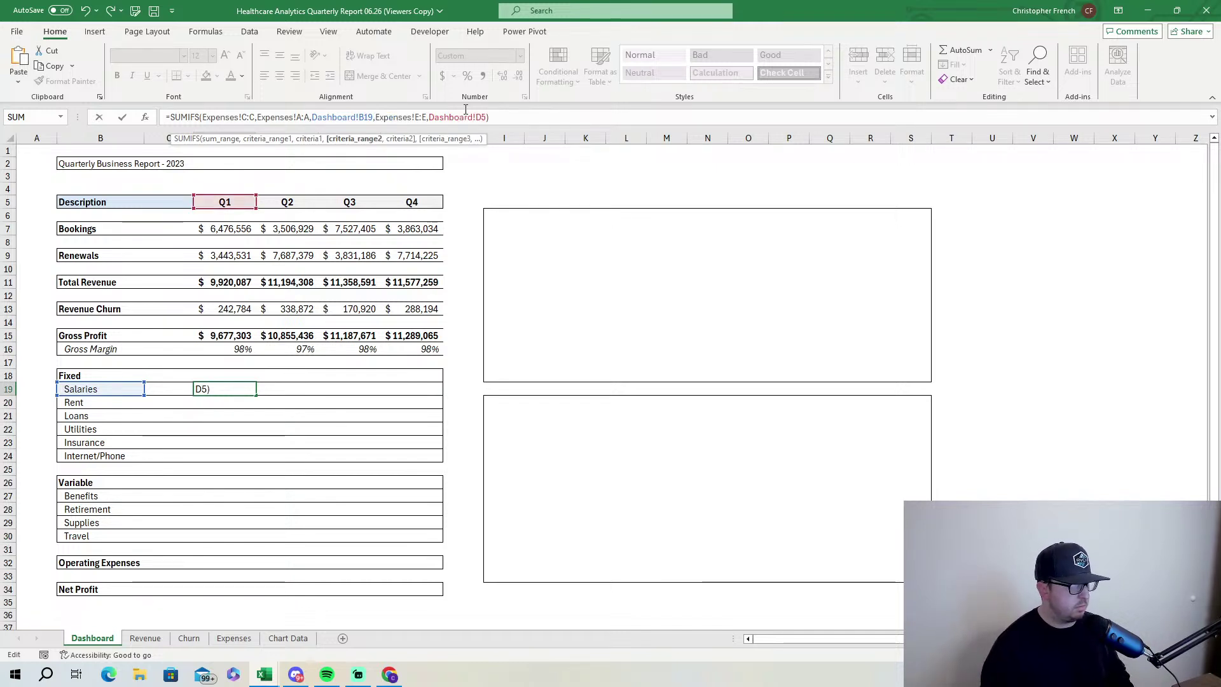
key("Return")
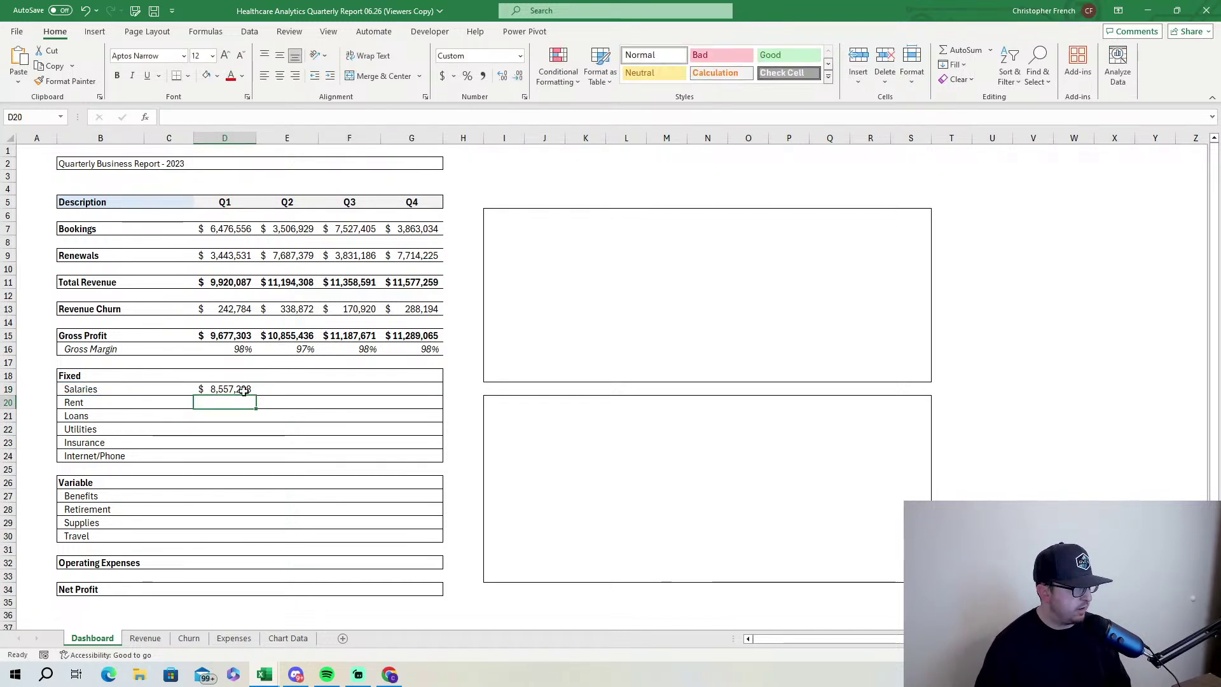
Make the three Expenses column ranges in the D19 formula absolute as $C:$C, $A:$A and $E:$E.
left_click(243, 390)
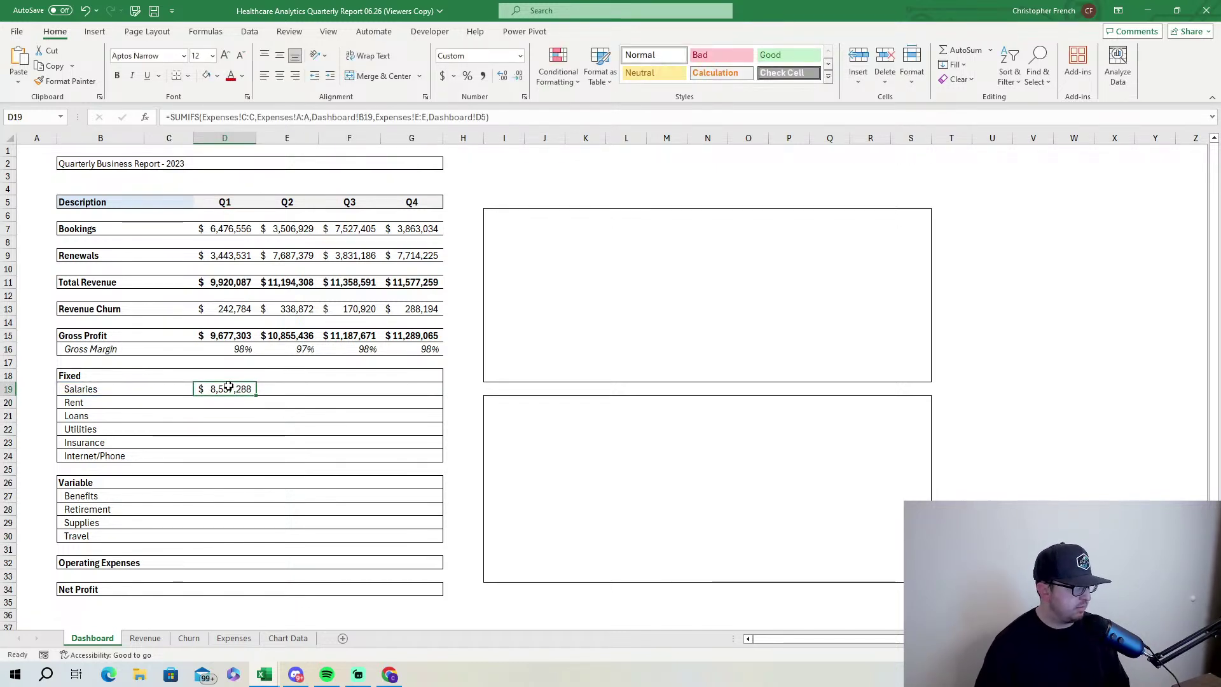
left_click(255, 118)
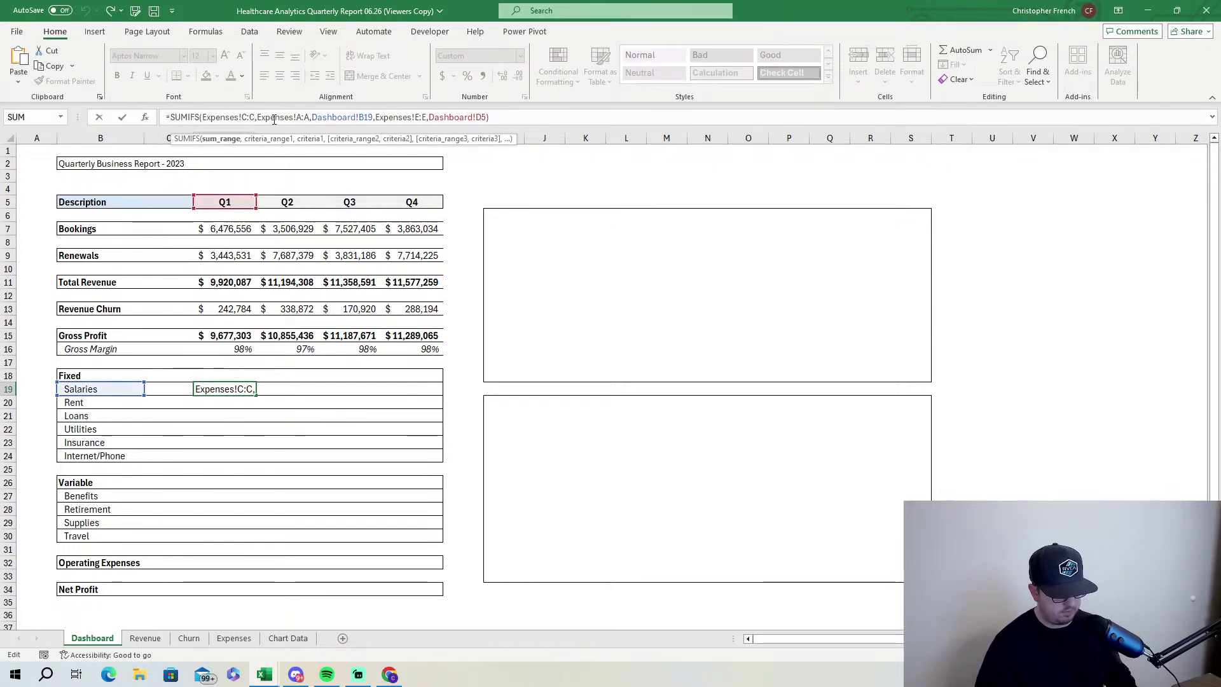
key("F4")
left_click(317, 118)
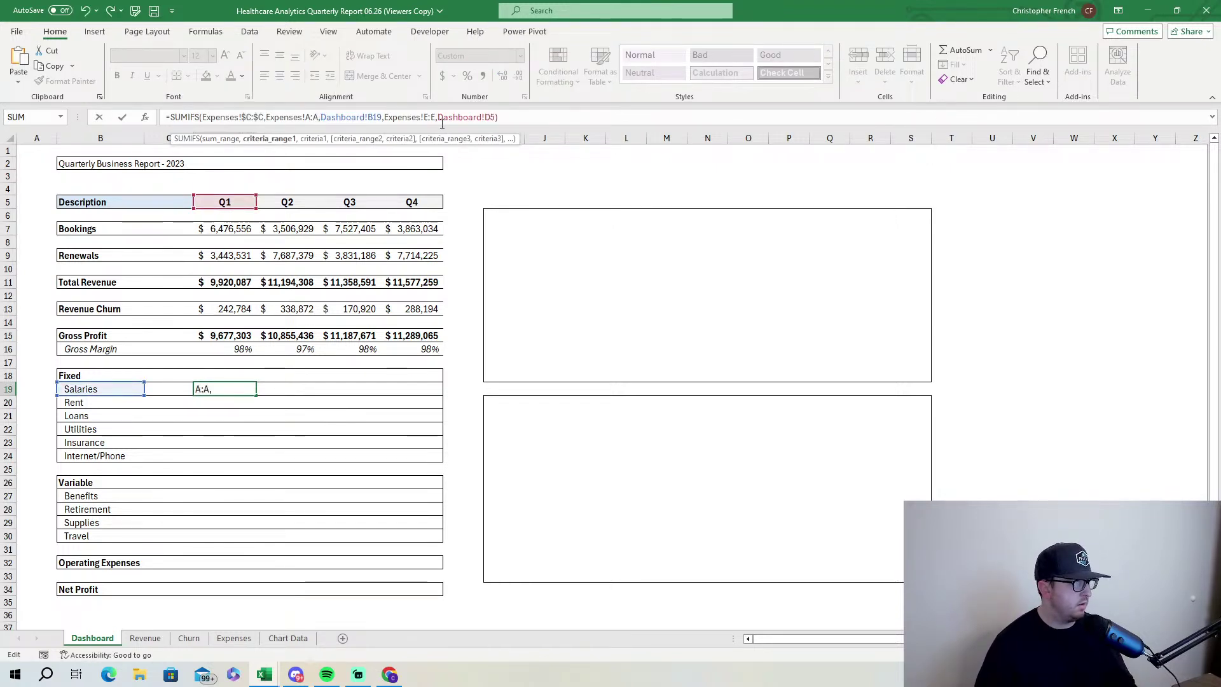
key("F4")
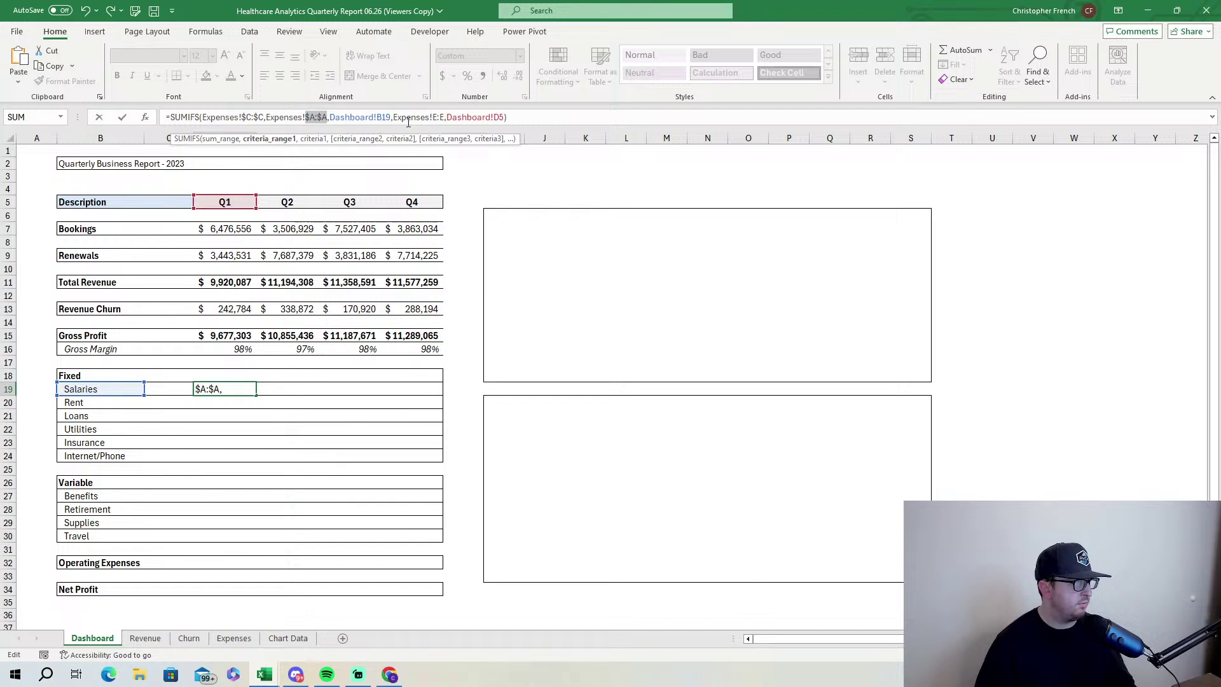
left_click(444, 118)
key("F4")
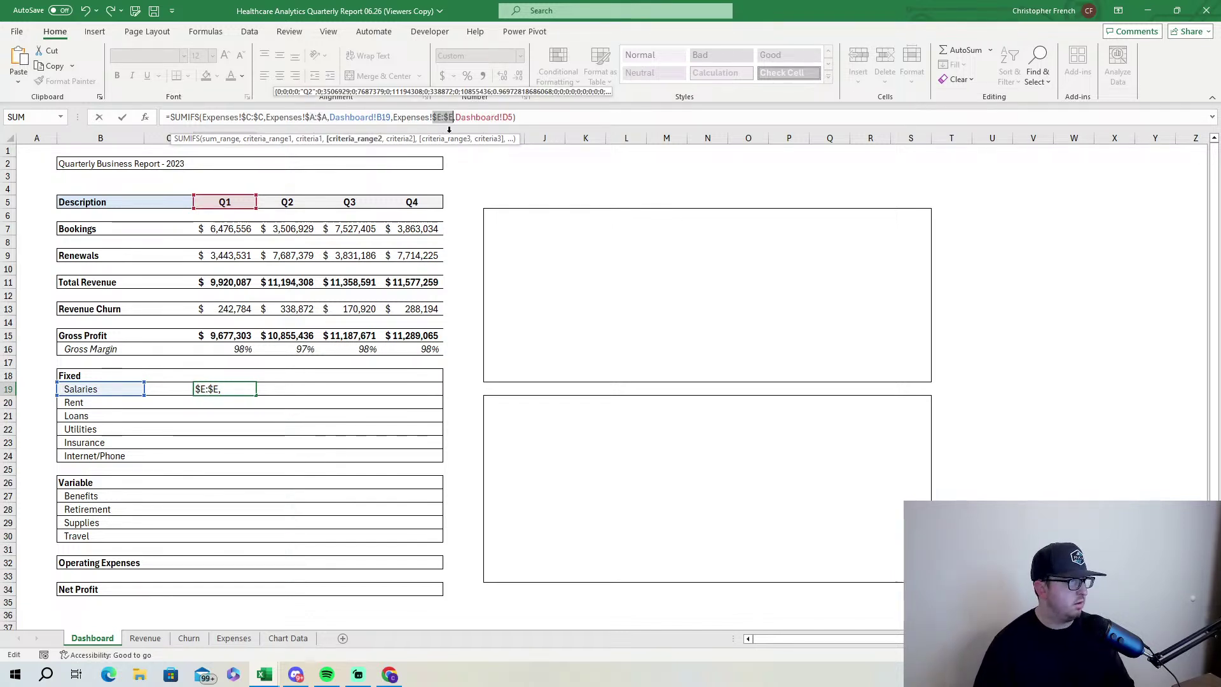
Lock the Salaries criterion as $B$19, keep the D5 quarter reference relative, and commit the D19 formula.
left_click(391, 118)
key("F4")
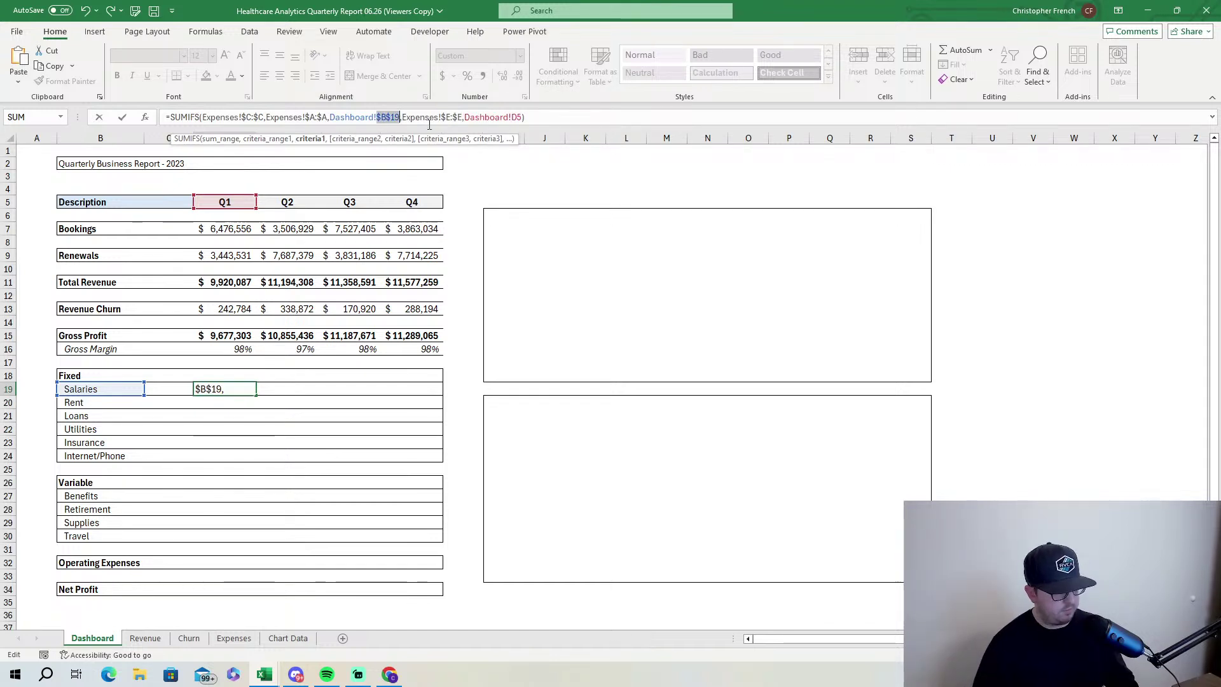
left_click(533, 117)
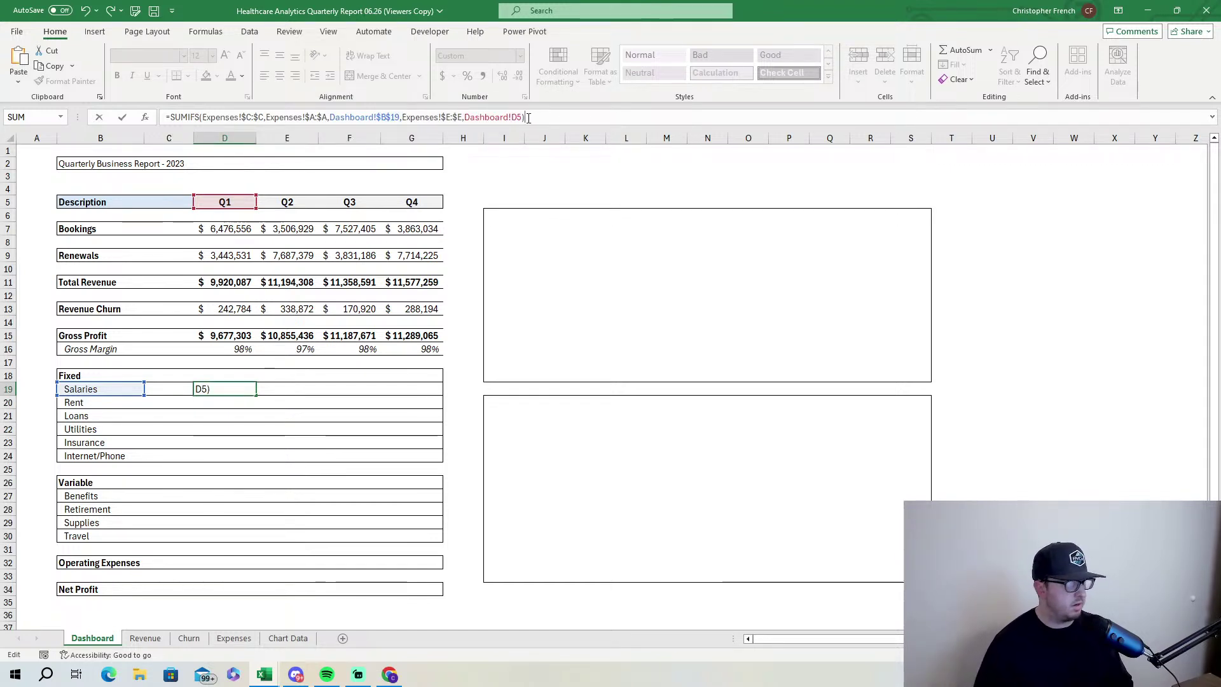
key("Return")
Fill the Salaries SUMIFS from D19 across Q2 to Q4 through G19 and check each quarter's formula.
left_click(247, 388)
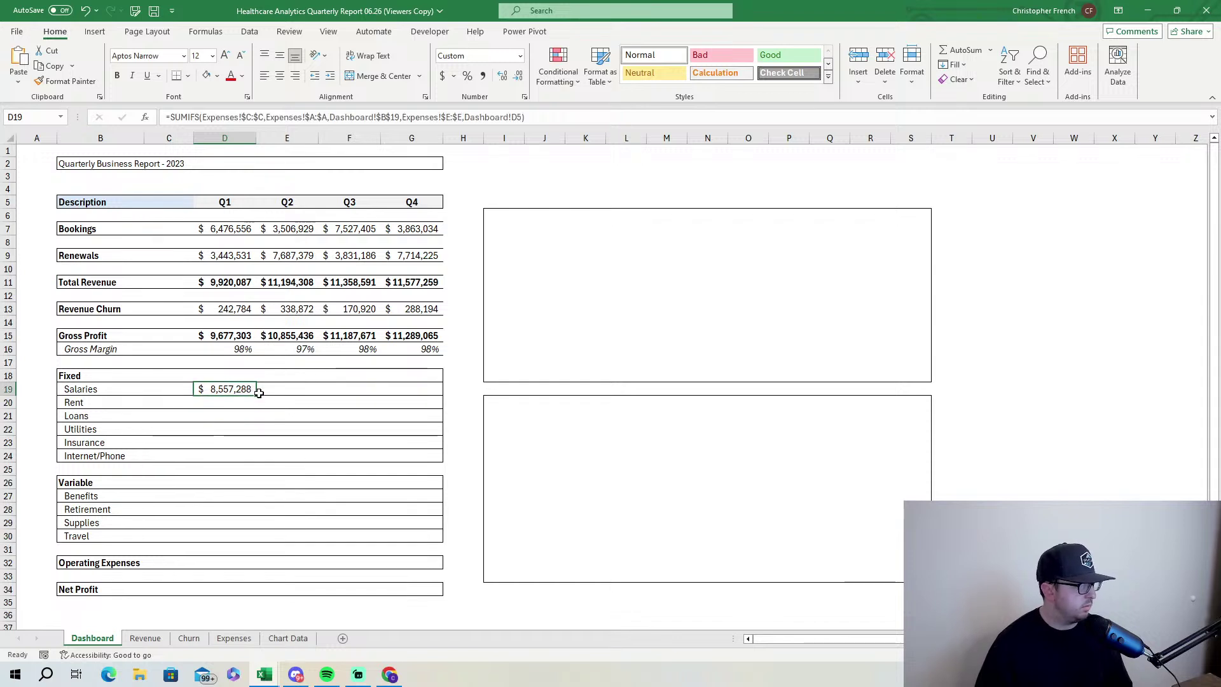
left_click_drag(256, 395, 389, 395)
left_click_drag(419, 396, 417, 397)
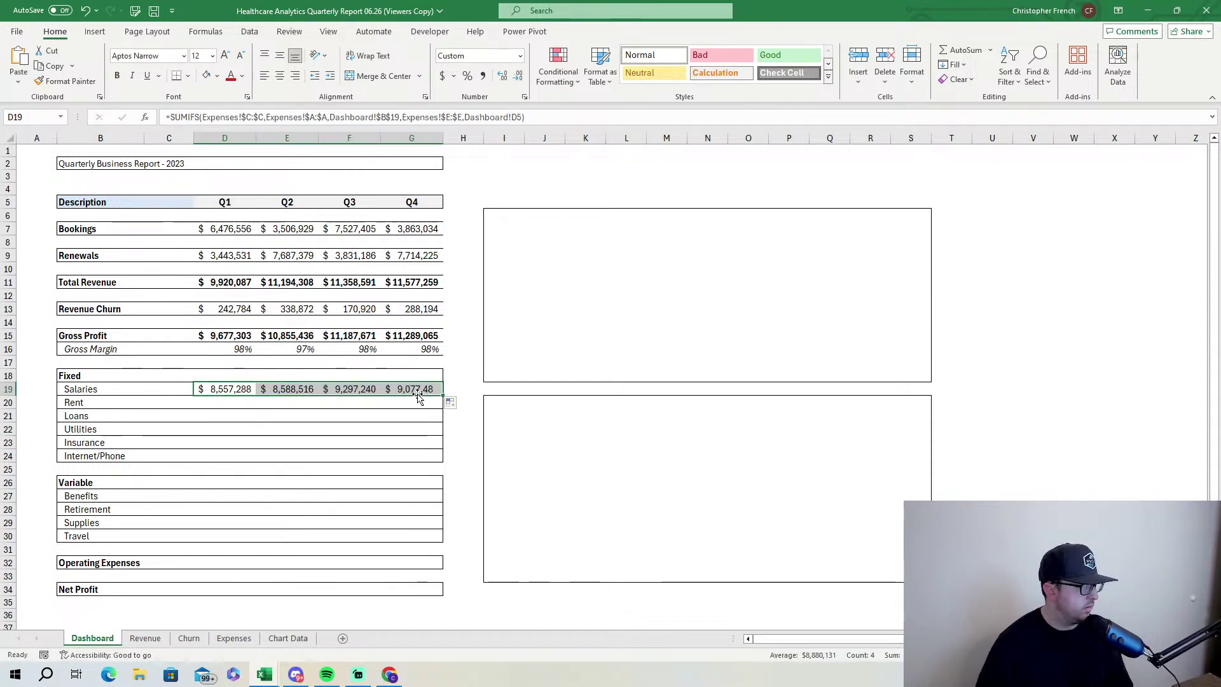
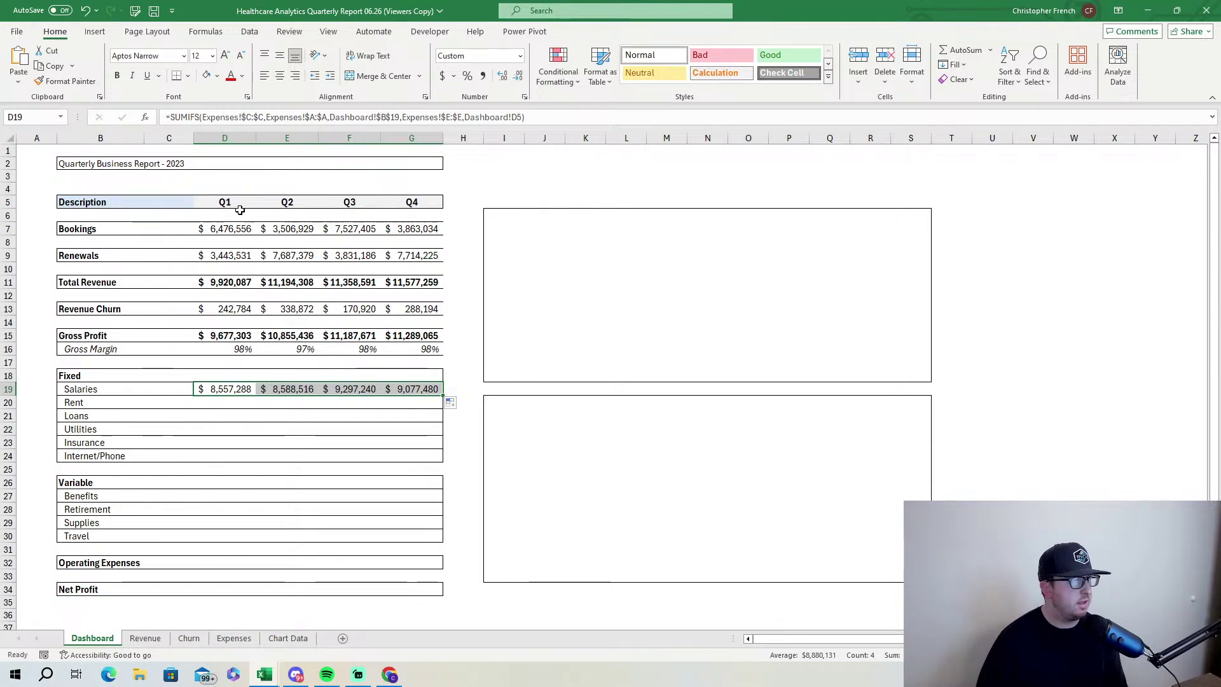
left_click(241, 390)
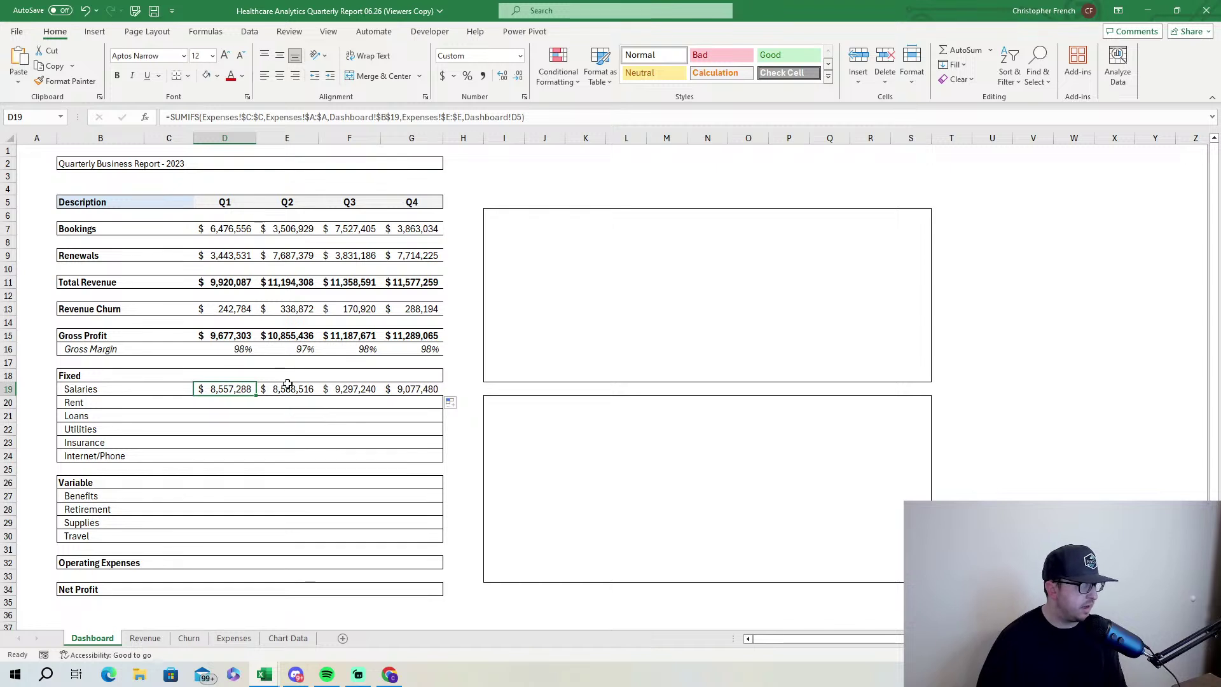
left_click(288, 386)
left_click(373, 387)
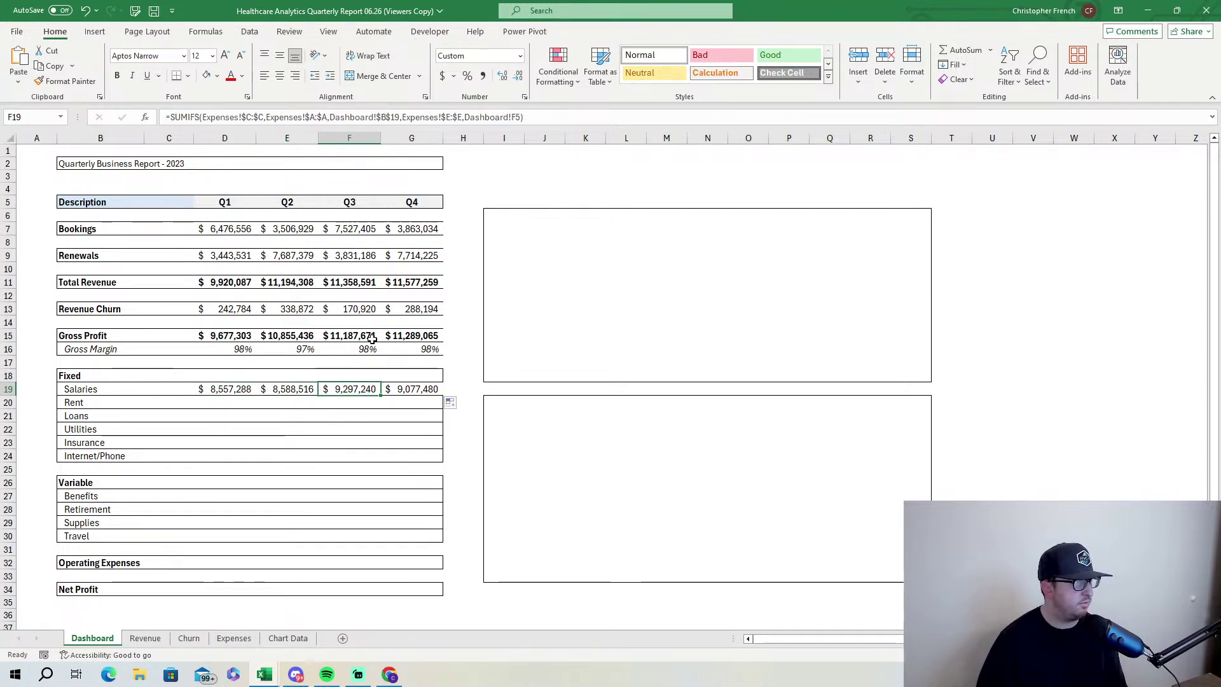
left_click(421, 388)
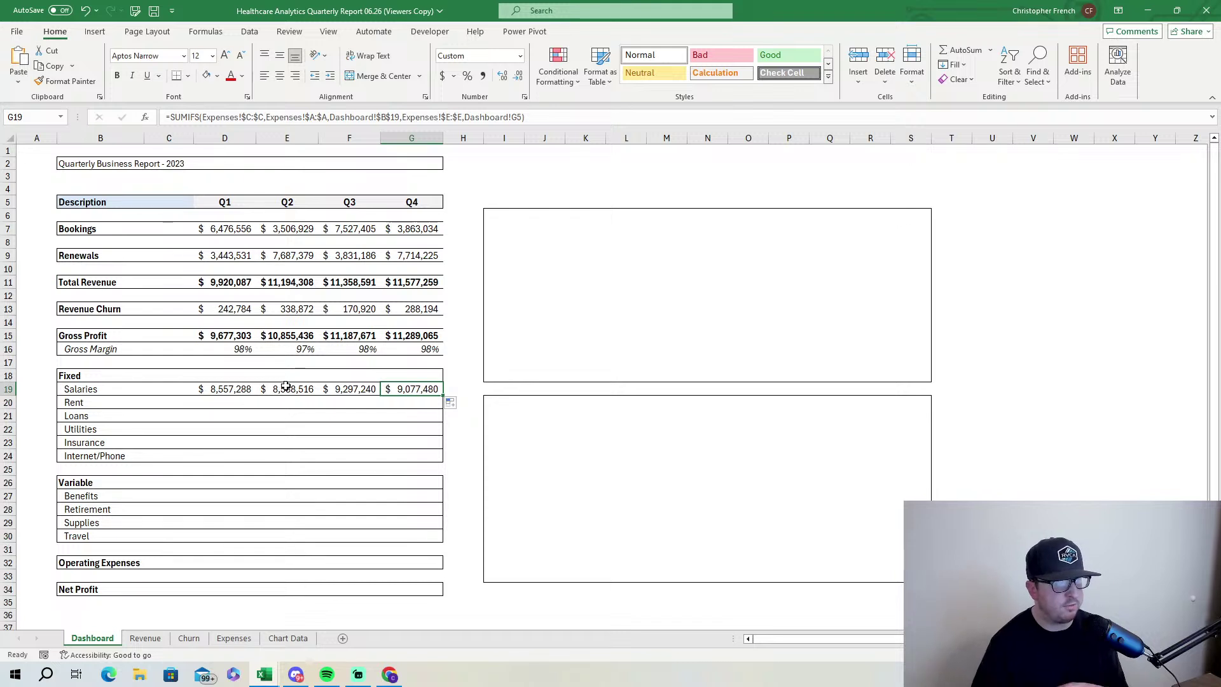
Fill the Q1 Salaries SUMIFS from D19 down through Internet/Phone in D24 and compare the copied formulas' references.
left_click(246, 389)
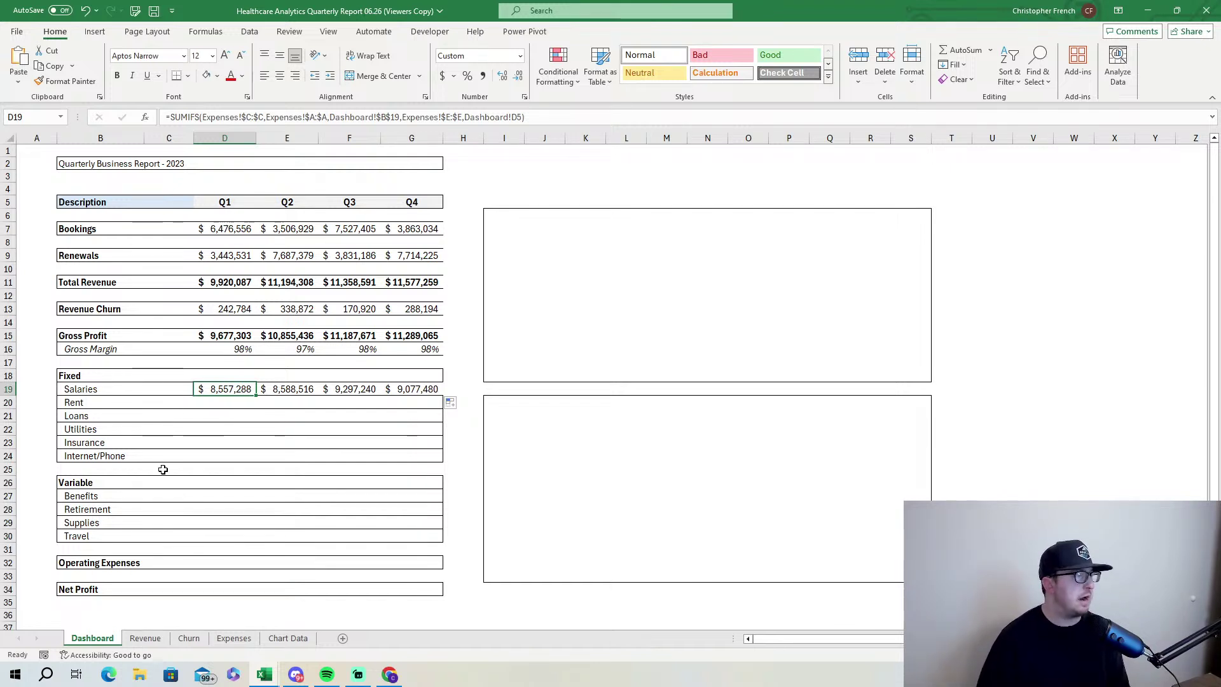
left_click_drag(256, 395, 244, 458)
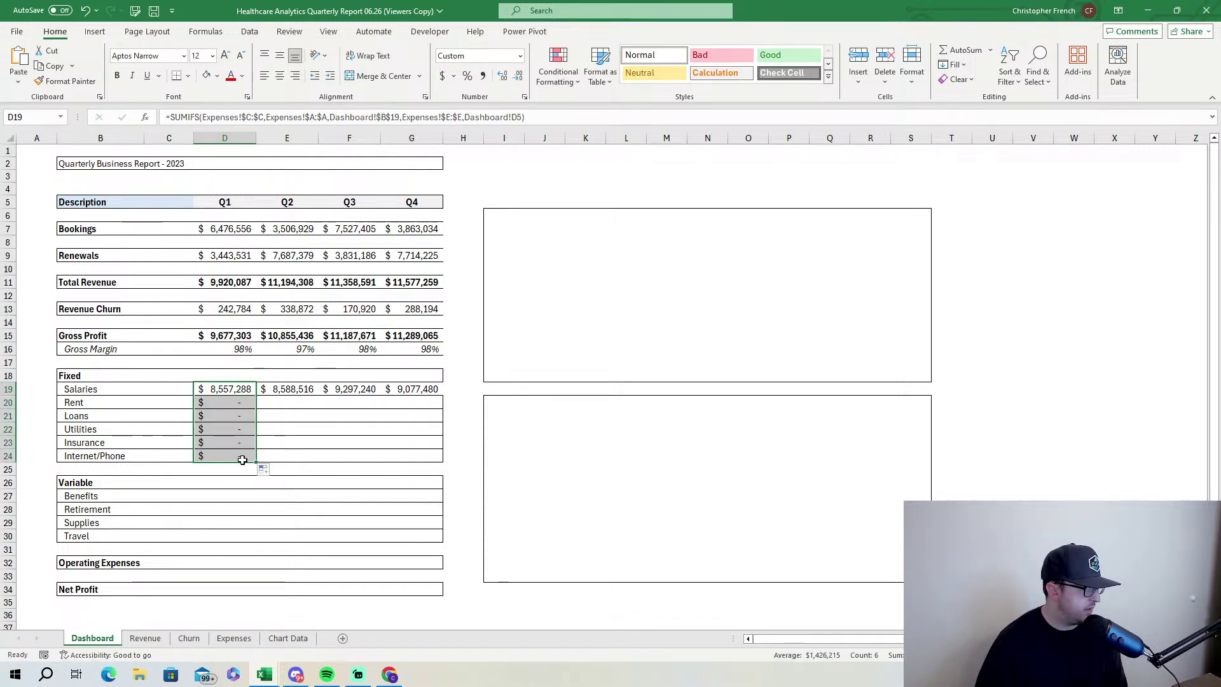
left_click(240, 402)
left_click(243, 416)
left_click(242, 431)
left_click(241, 406)
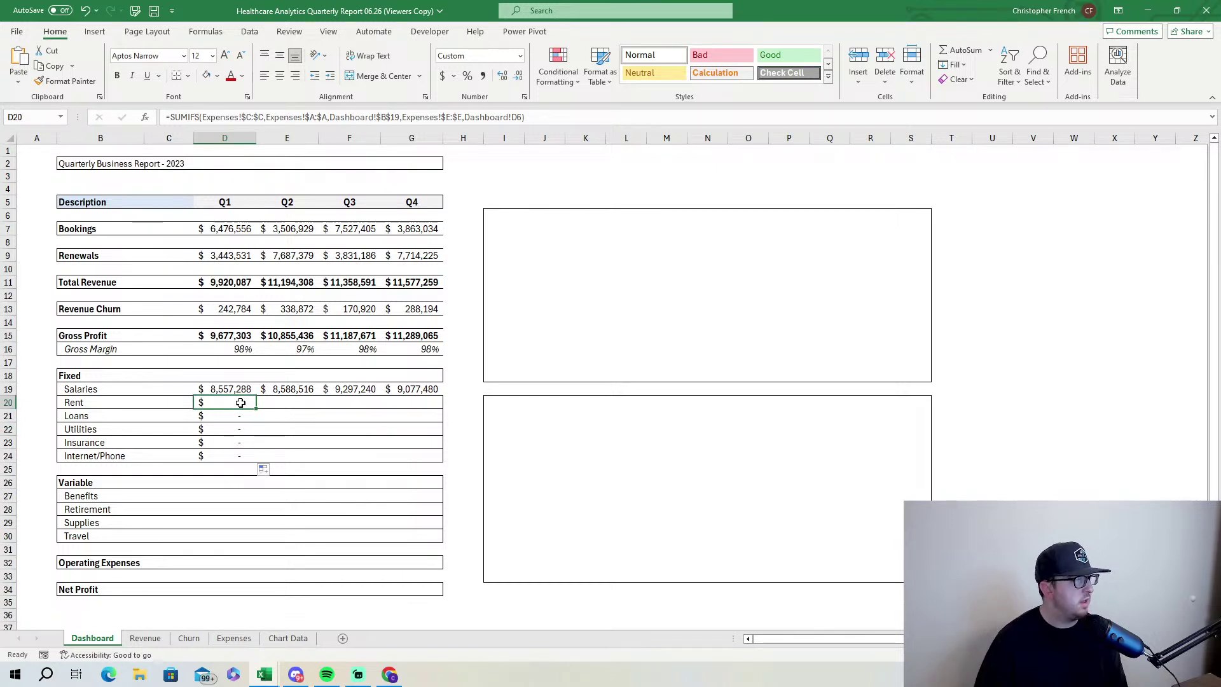
left_click(243, 389)
left_click(244, 400)
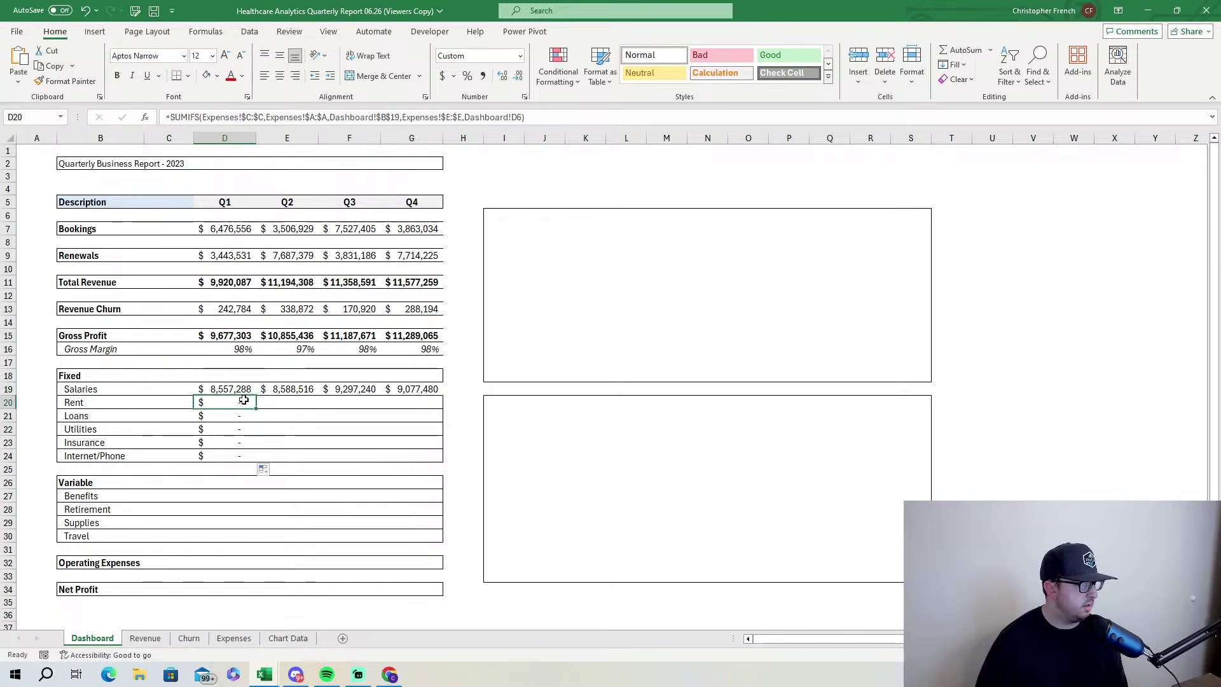
left_click(242, 391)
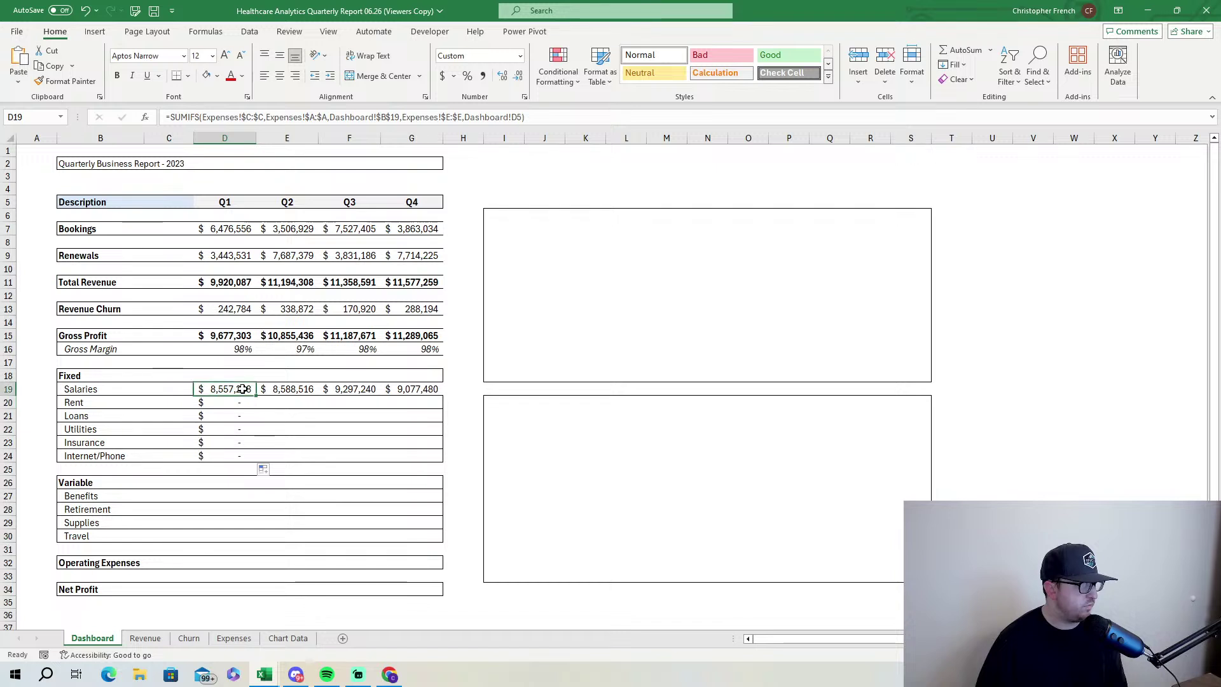
Point the quarter criterion of the Q1 Rent formula in D20 to Dashboard!D5 and commit it.
left_click(244, 402)
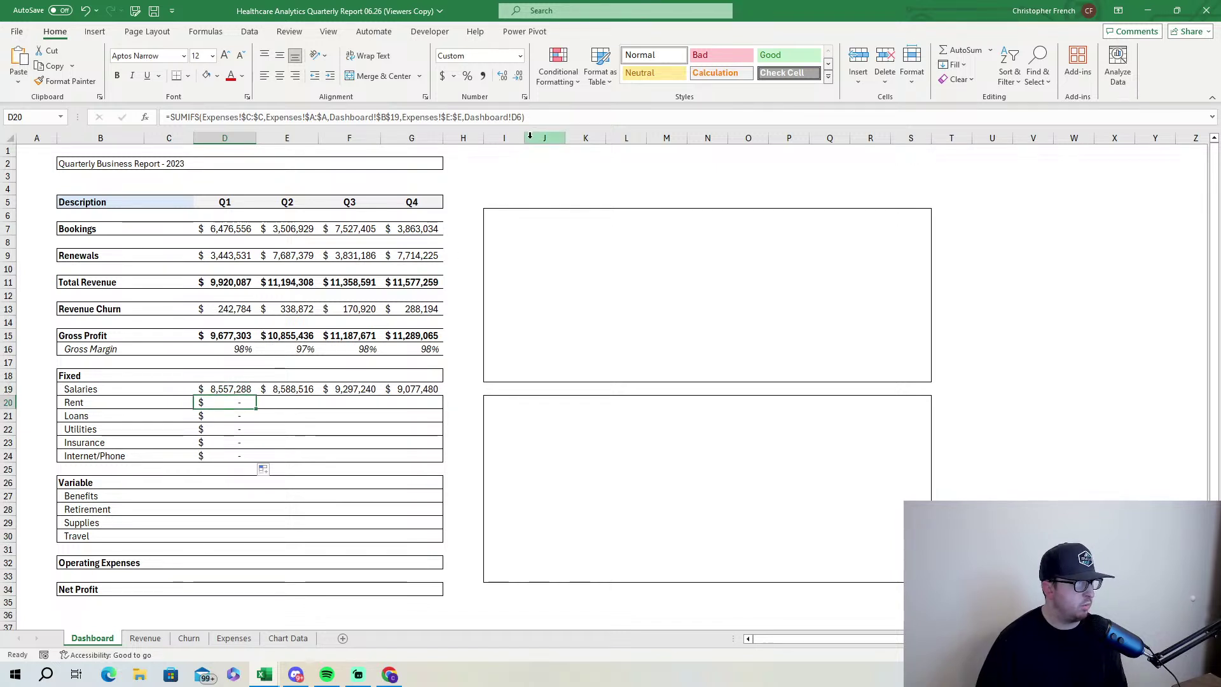
left_click(522, 117)
key("BackSpace")
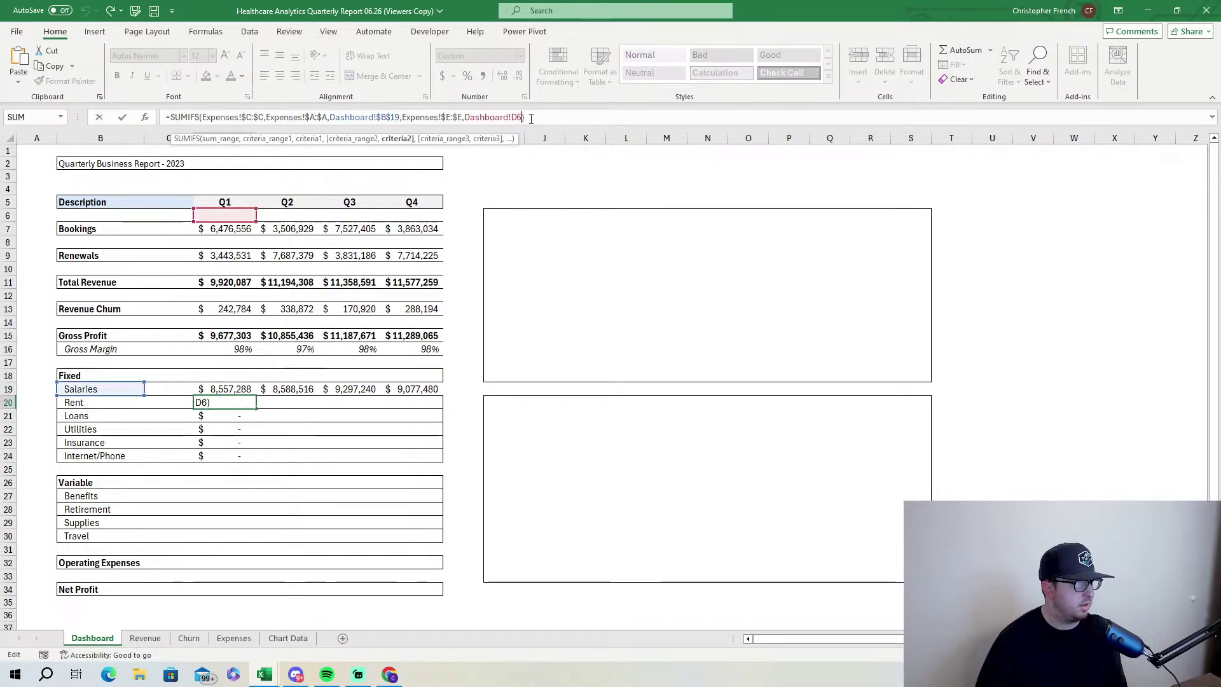
type("7")
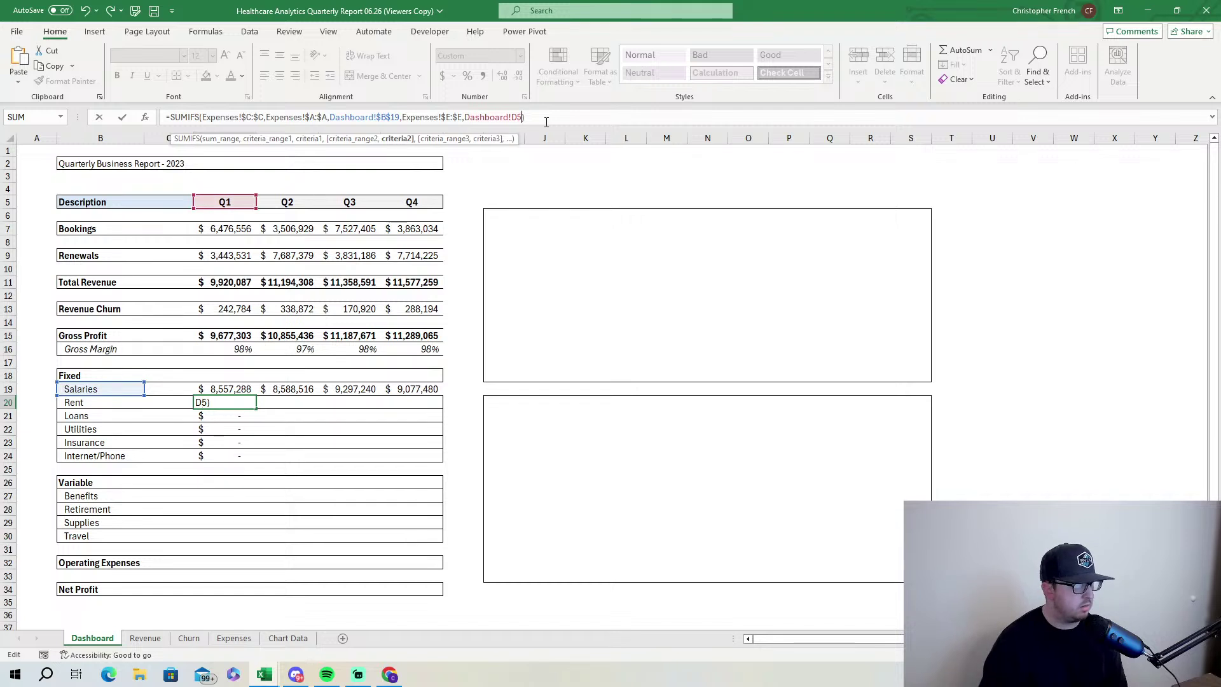
key("Return")
key("Up")
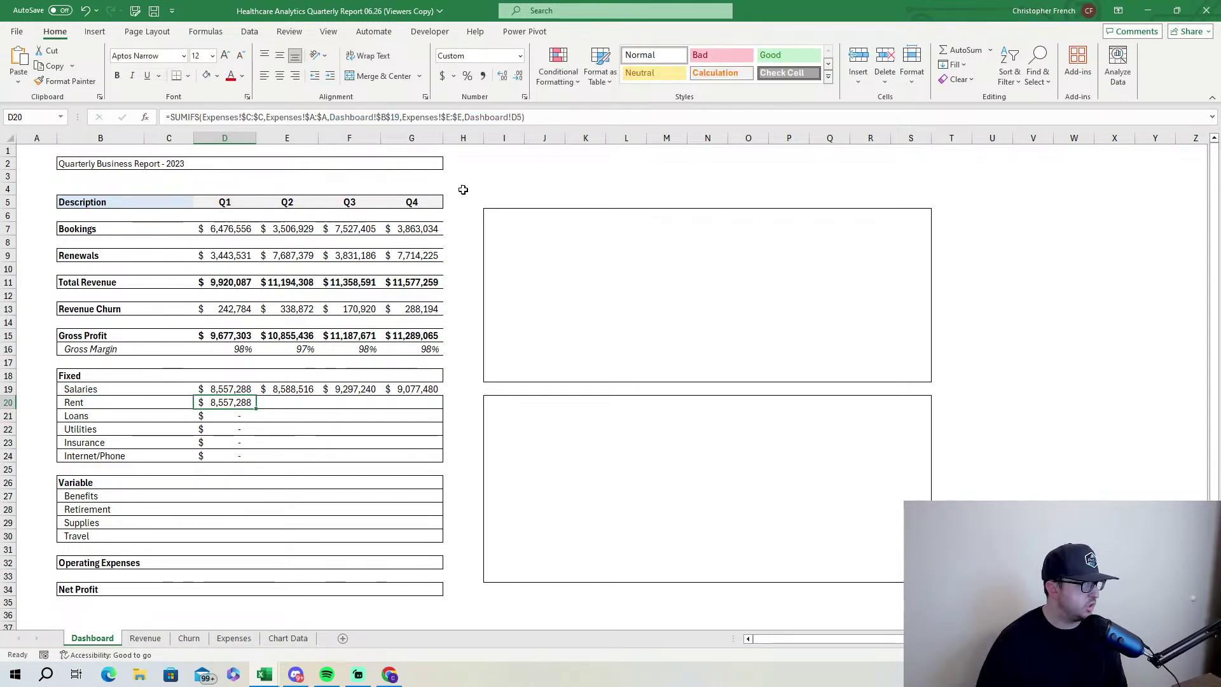
Set the category criterion of the Q1 Rent formula to $B$20 and fill it across to Q4 in G20.
left_click(400, 118)
key("BackSpace")
key("BackSpace")
type("20")
key("Return")
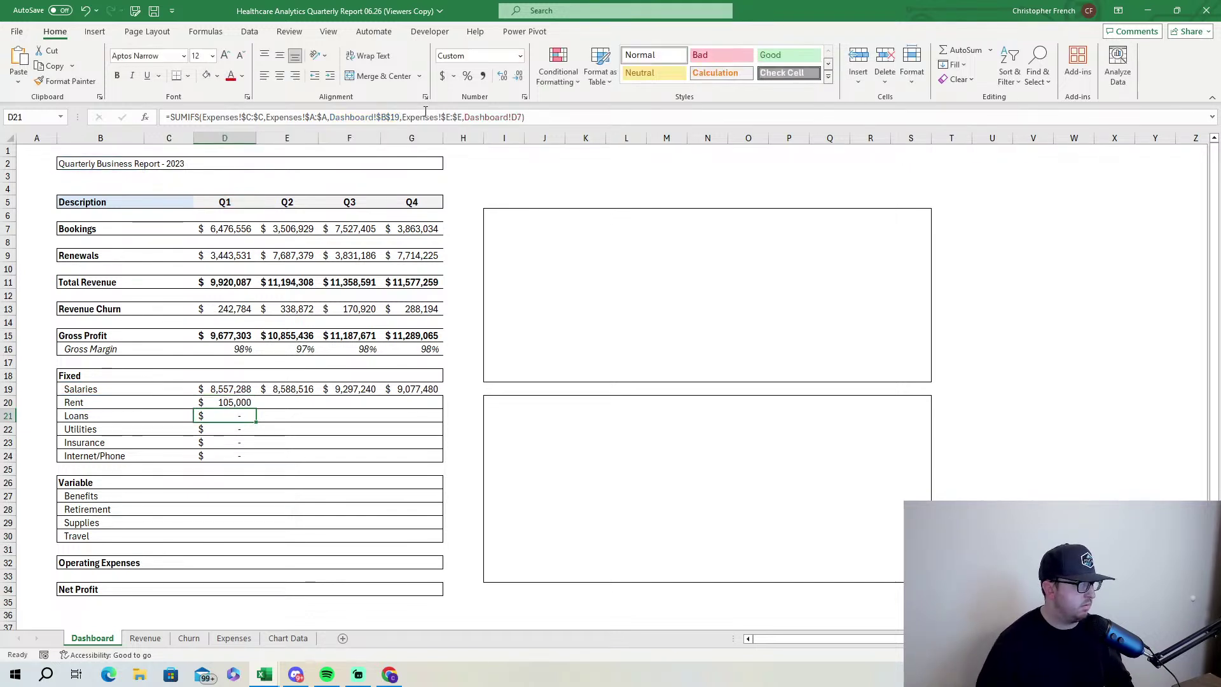
left_click(229, 405)
left_click_drag(257, 409, 424, 413)
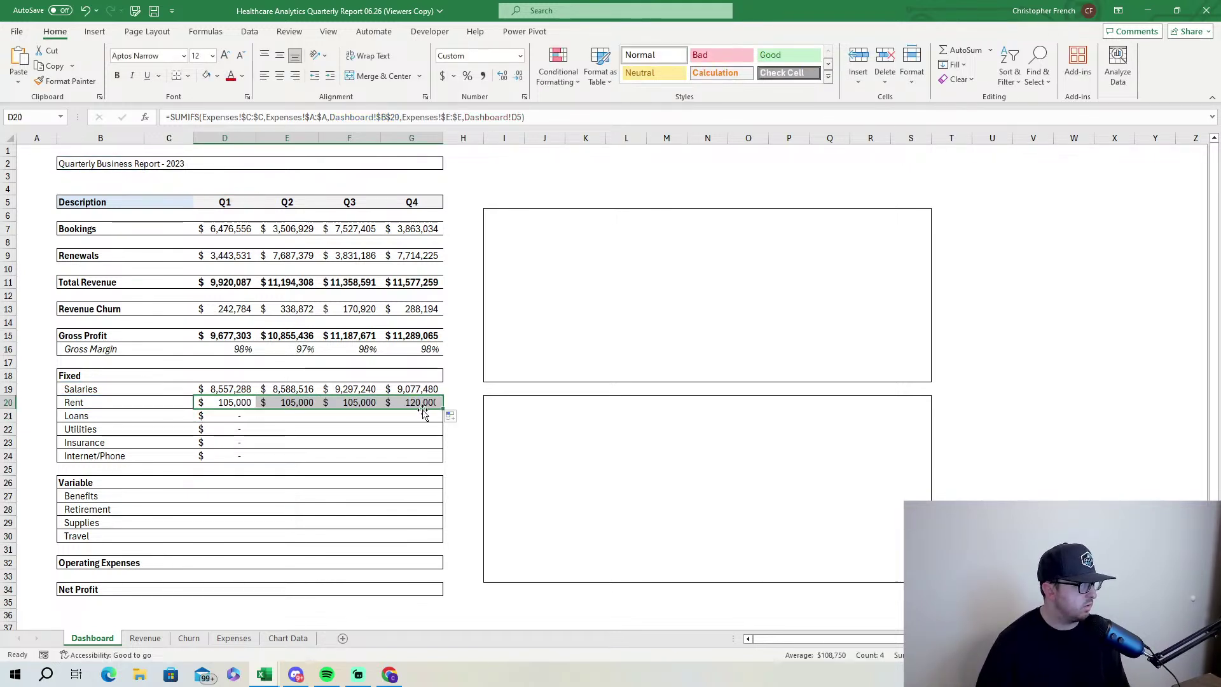
Set the category criterion of the Q1 Loans formula in D21 to $B$21.
left_click(241, 417)
left_click(405, 117)
key("BackSpace")
key("BackSpace")
type("21,Expenses!$E:$E,Dashboard!D7)")
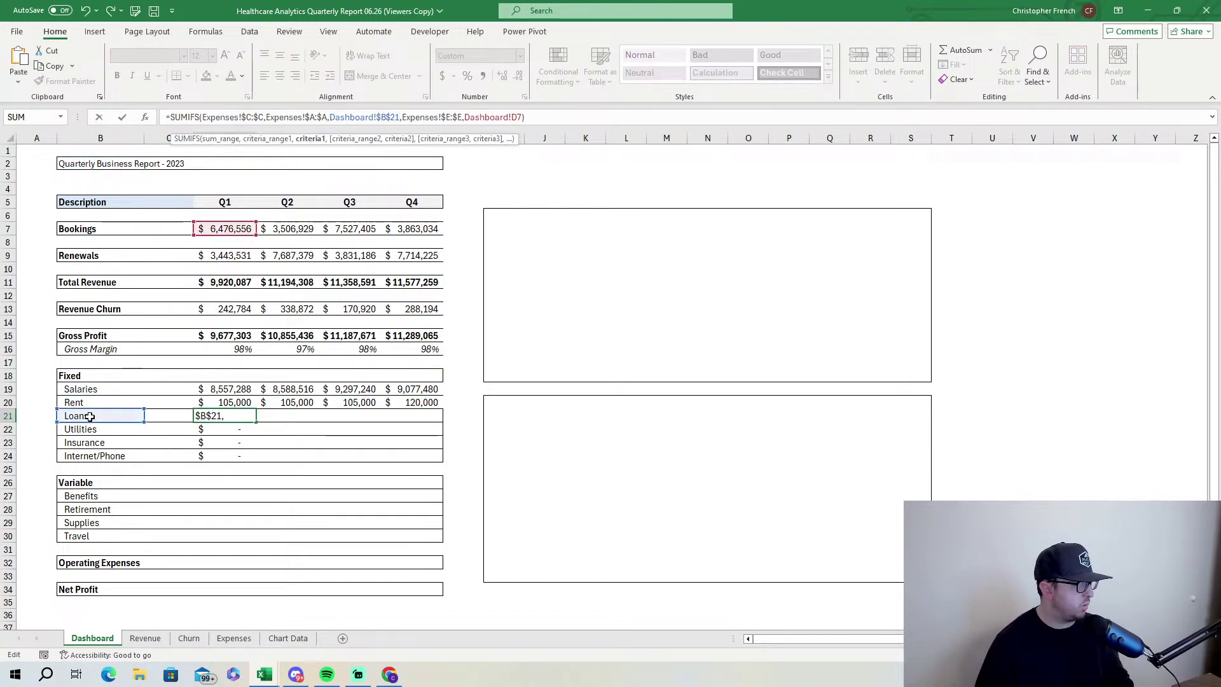
Set the Loans formula's quarter criterion to D5, commit it, and fill it across to Q4 in G21.
left_click(535, 117)
key("BackSpace")
key("BackSpace")
type("5)")
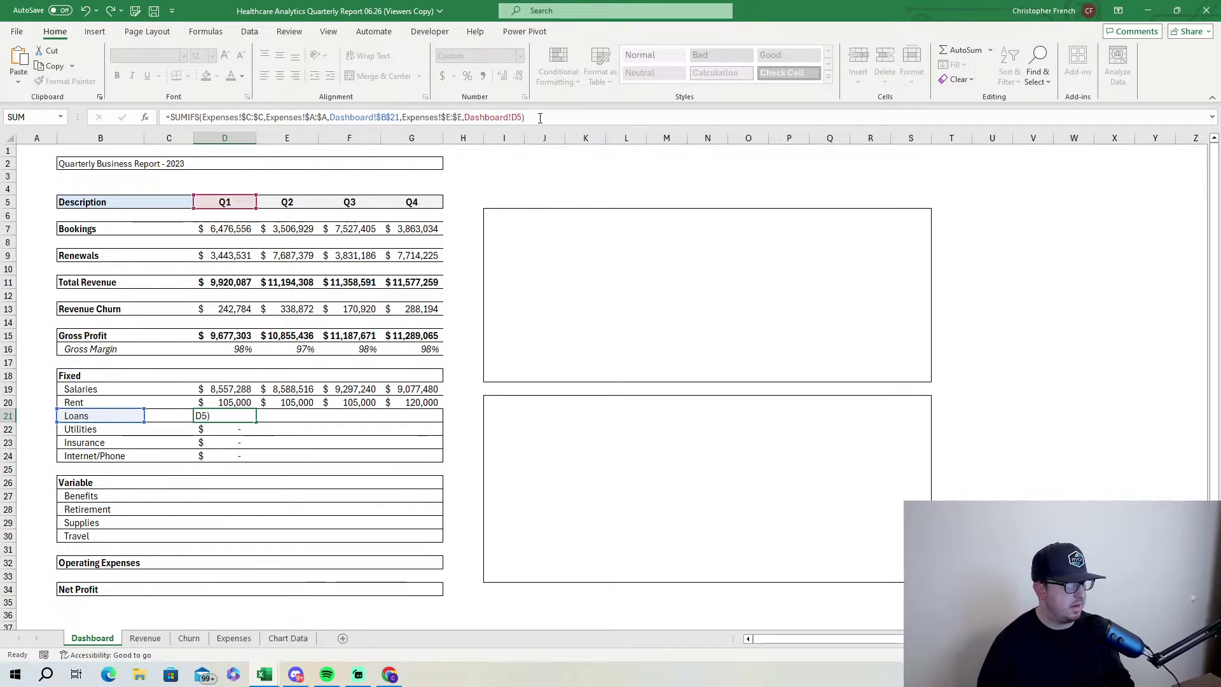
key("ctrl+Return")
left_click_drag(258, 421, 438, 422)
Set the category criterion of the Q1 Utilities formula in D22 to $B$22.
left_click(234, 427)
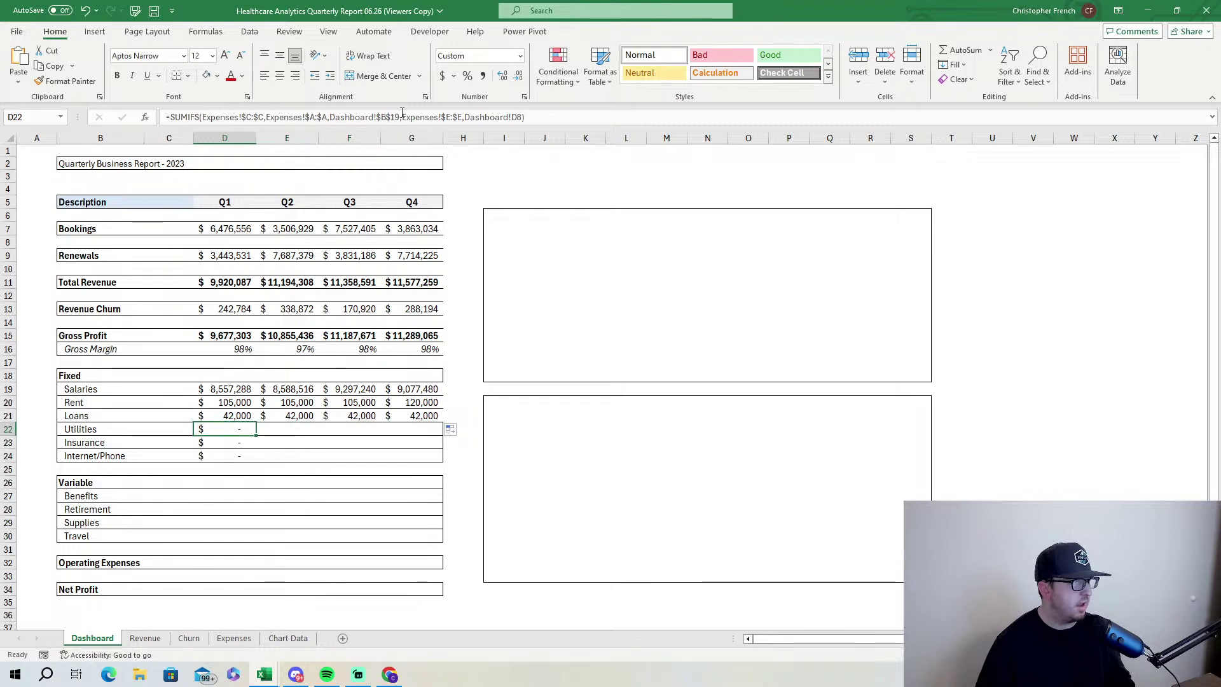
left_click(400, 117)
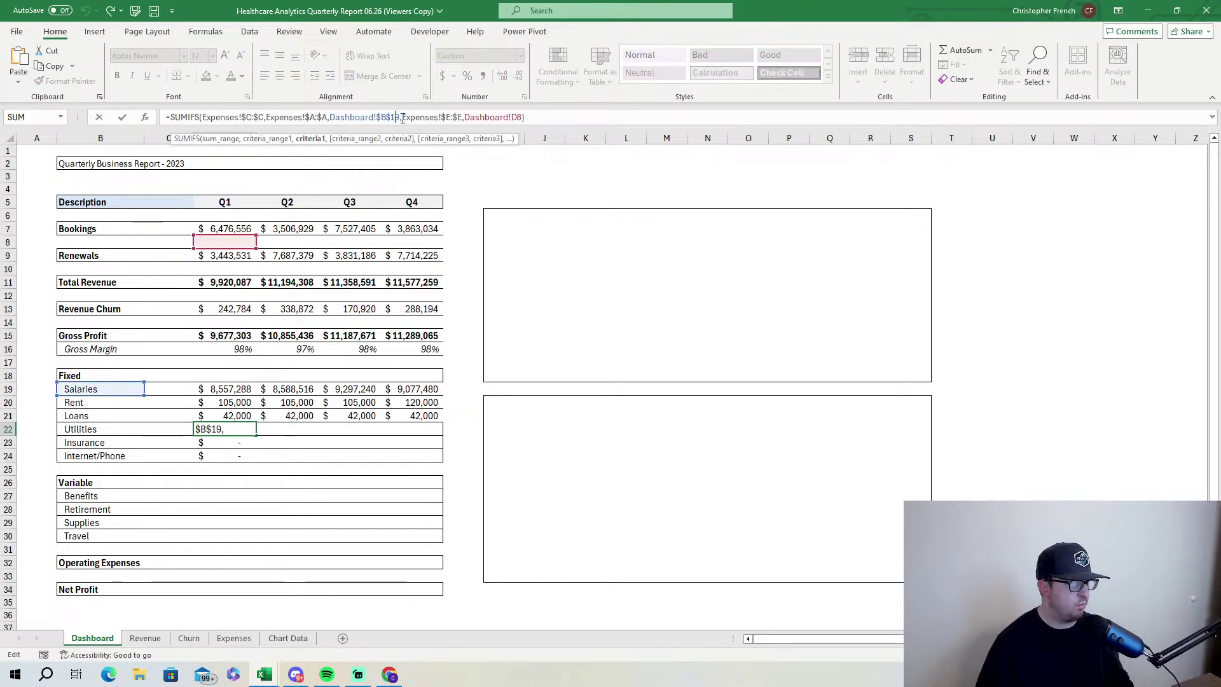
key("BackSpace")
key("BackSpace")
type("22")
Set the Utilities formula's quarter criterion to D5, commit it, and fill it across to Q4 in G22.
left_click(522, 117)
key("BackSpace")
type("5")
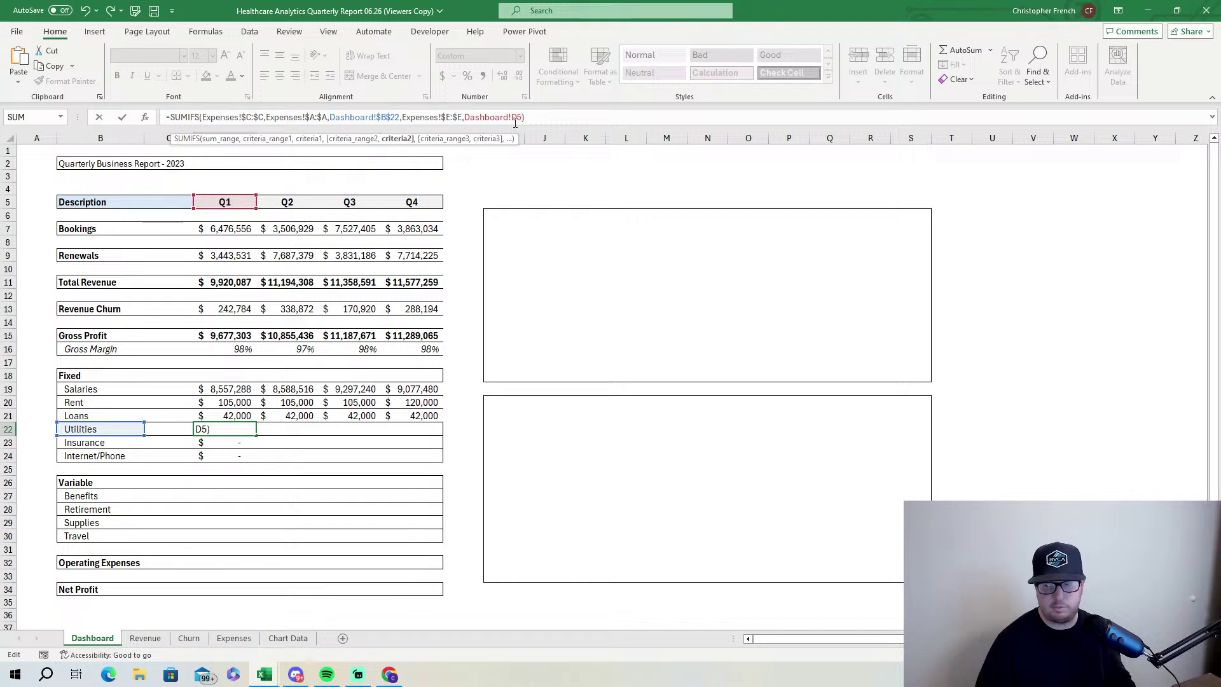
key("Return")
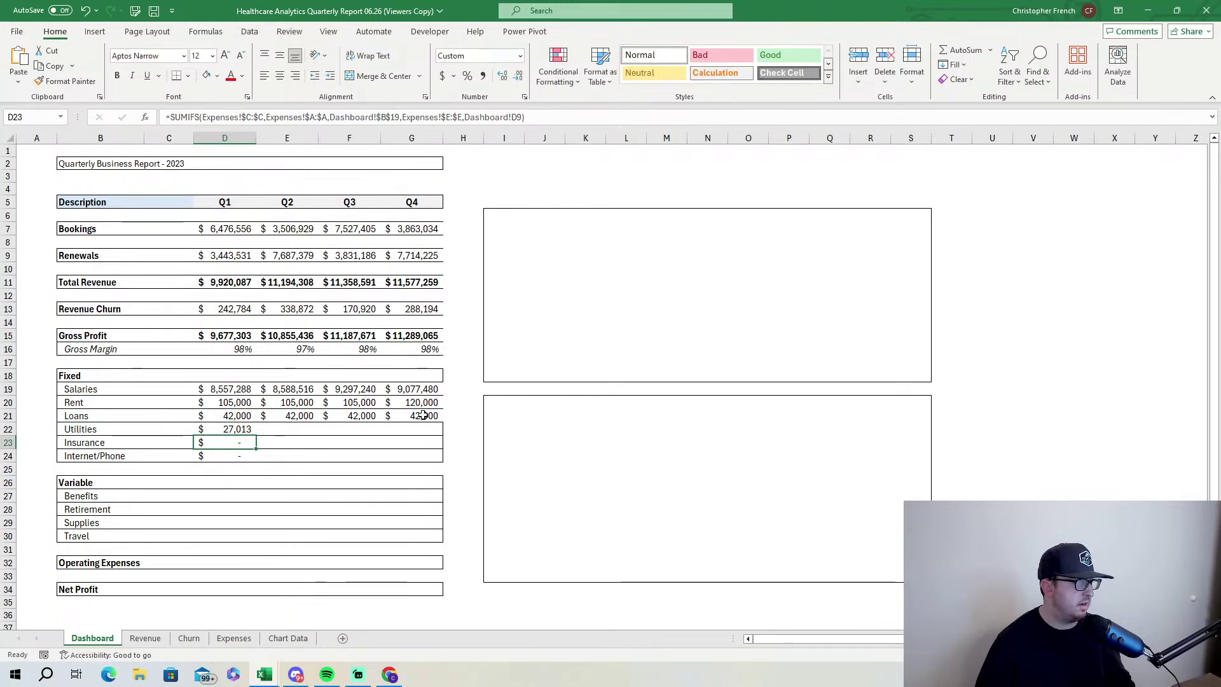
left_click(244, 427)
left_click_drag(257, 436, 392, 427)
Set the category criterion of the Q1 Insurance formula in D23 to $B$23.
left_click(240, 441)
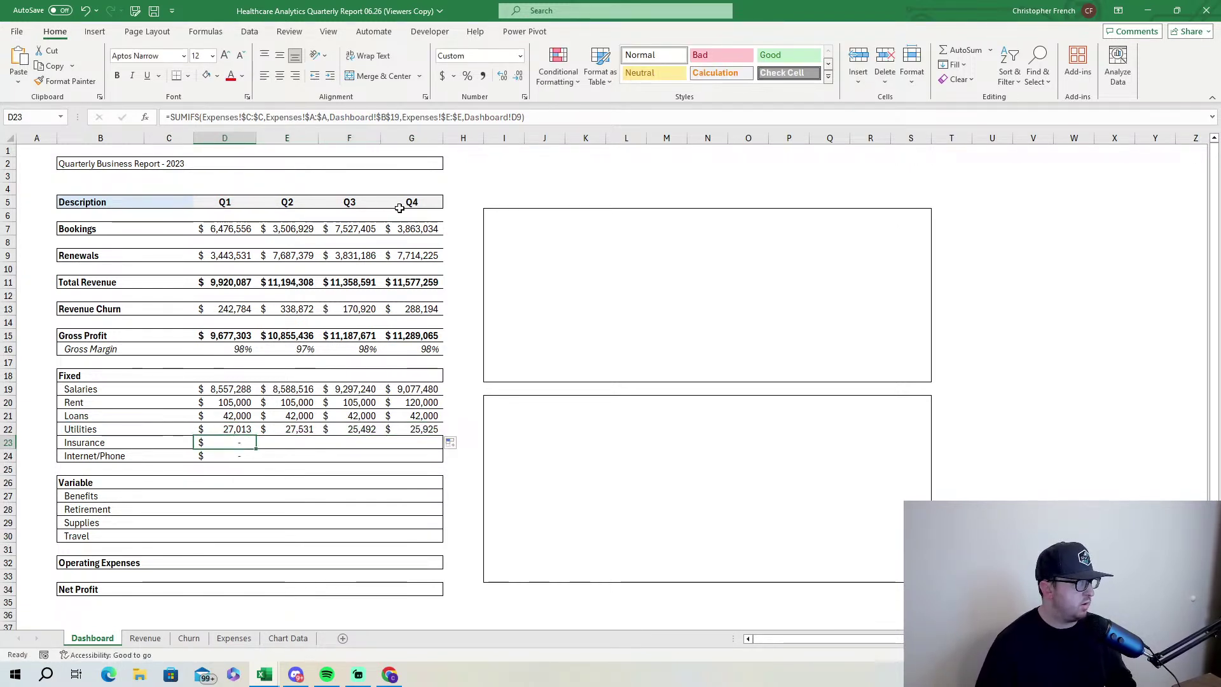
left_click(399, 118)
key("BackSpace")
key("BackSpace")
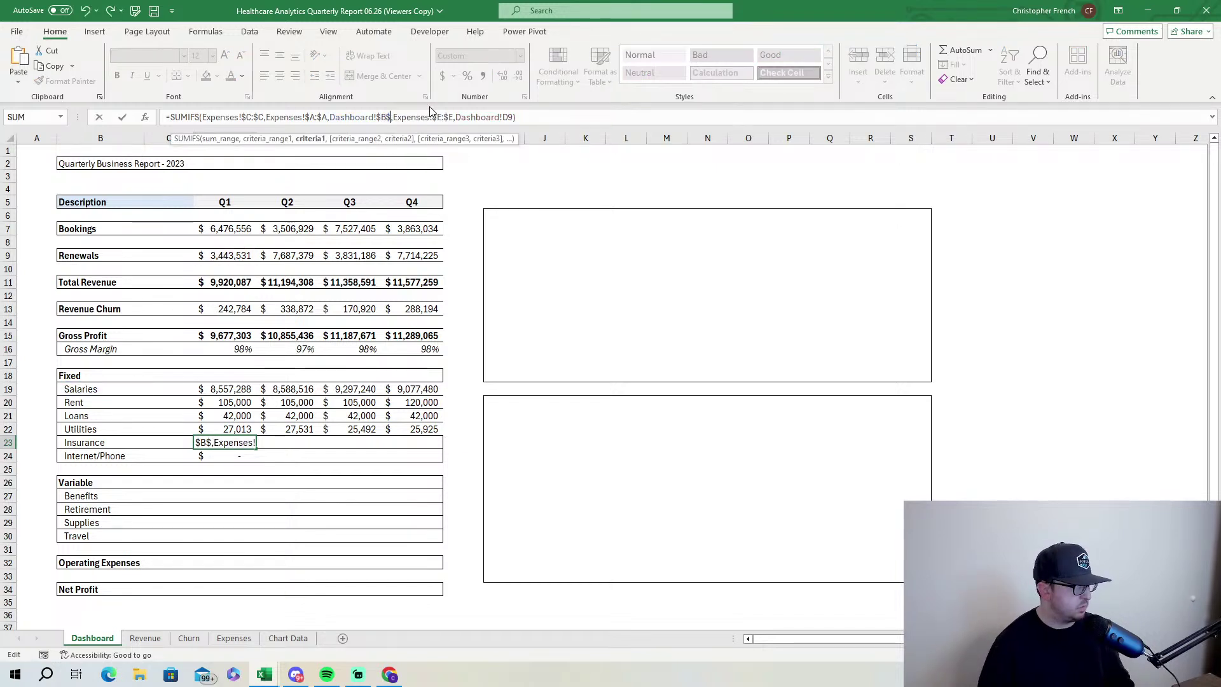
type("23")
Set the Insurance formula's quarter criterion to D5, commit it, and fill it across to Q4 in G23.
left_click(525, 118)
key("BackSpace")
key("BackSpace")
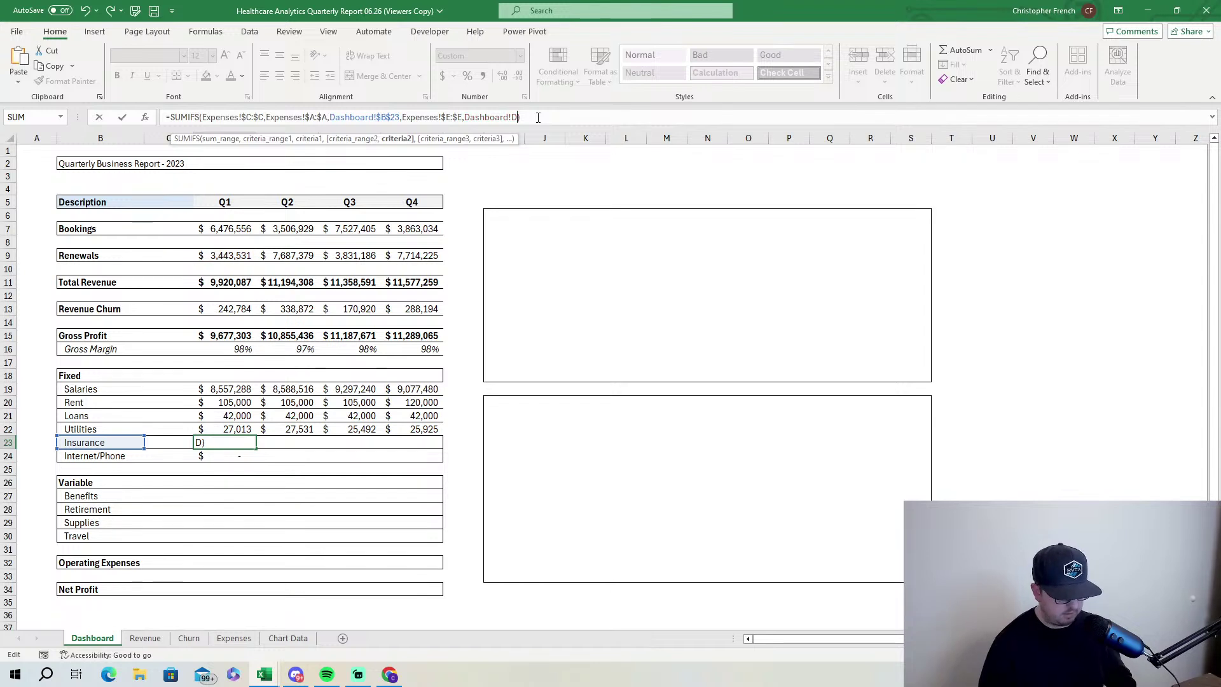
type("5)")
key("Return")
left_click(242, 440)
left_click_drag(256, 449, 439, 449)
Set the category criterion of the Q1 Internet/Phone formula in D24 to $B$24.
left_click(249, 451)
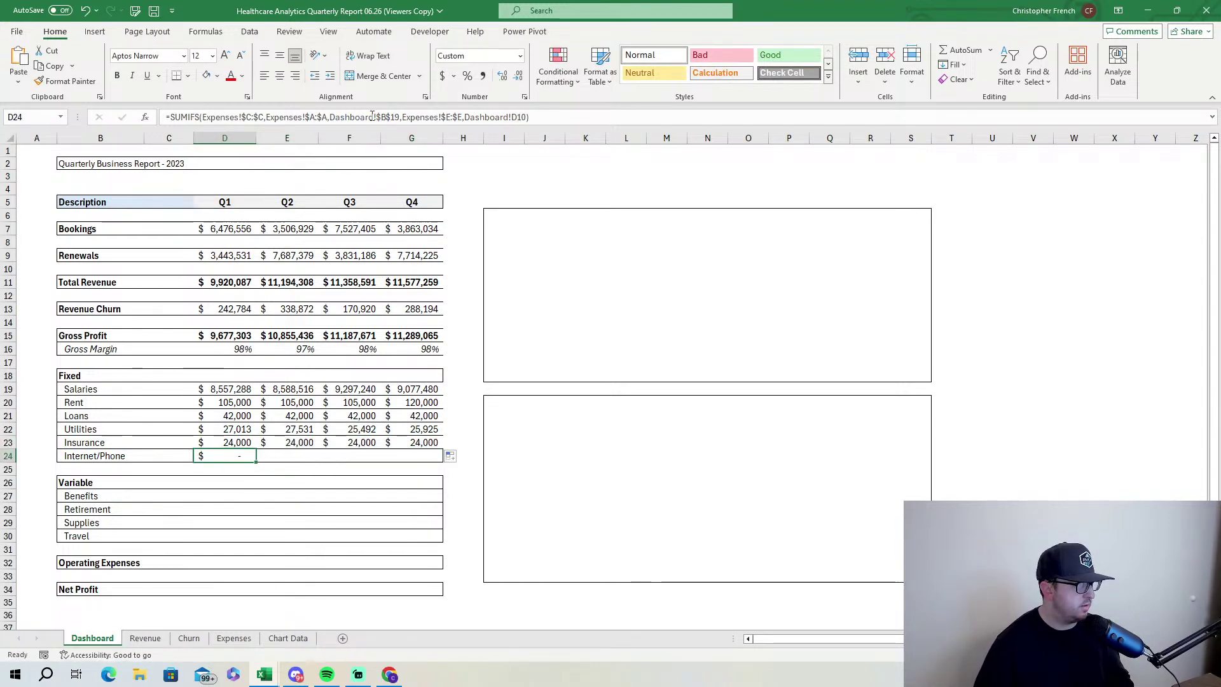
left_click(399, 118)
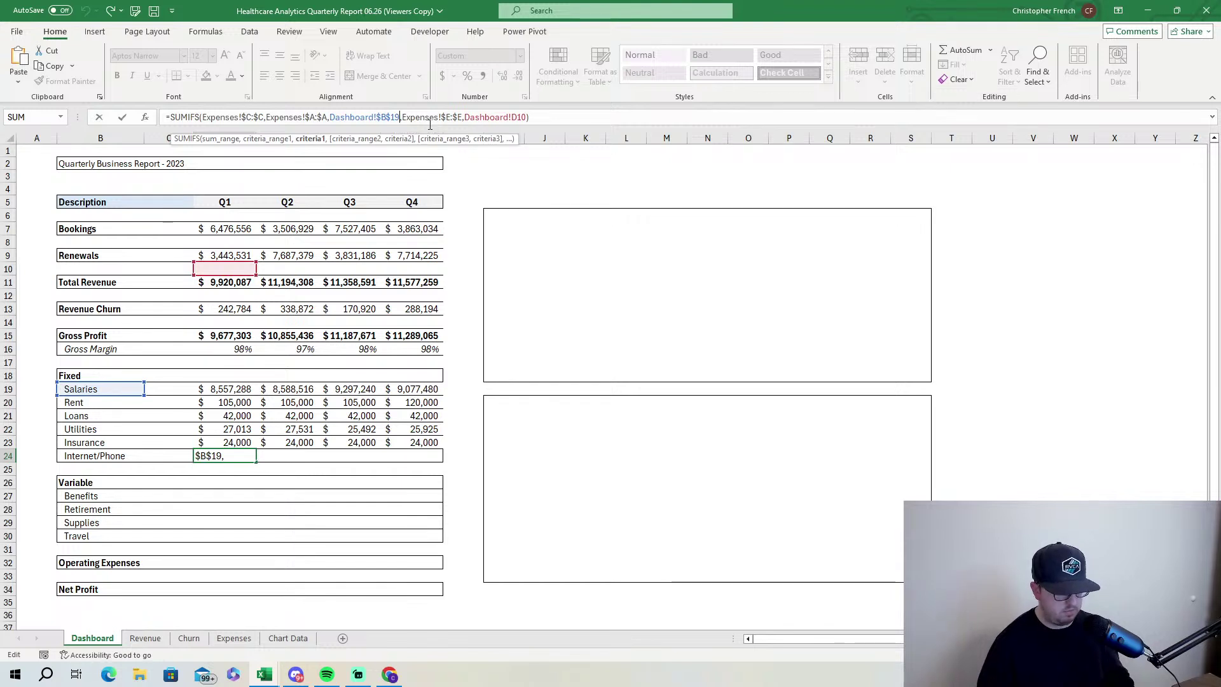
key("BackSpace")
key("BackSpace")
type("24")
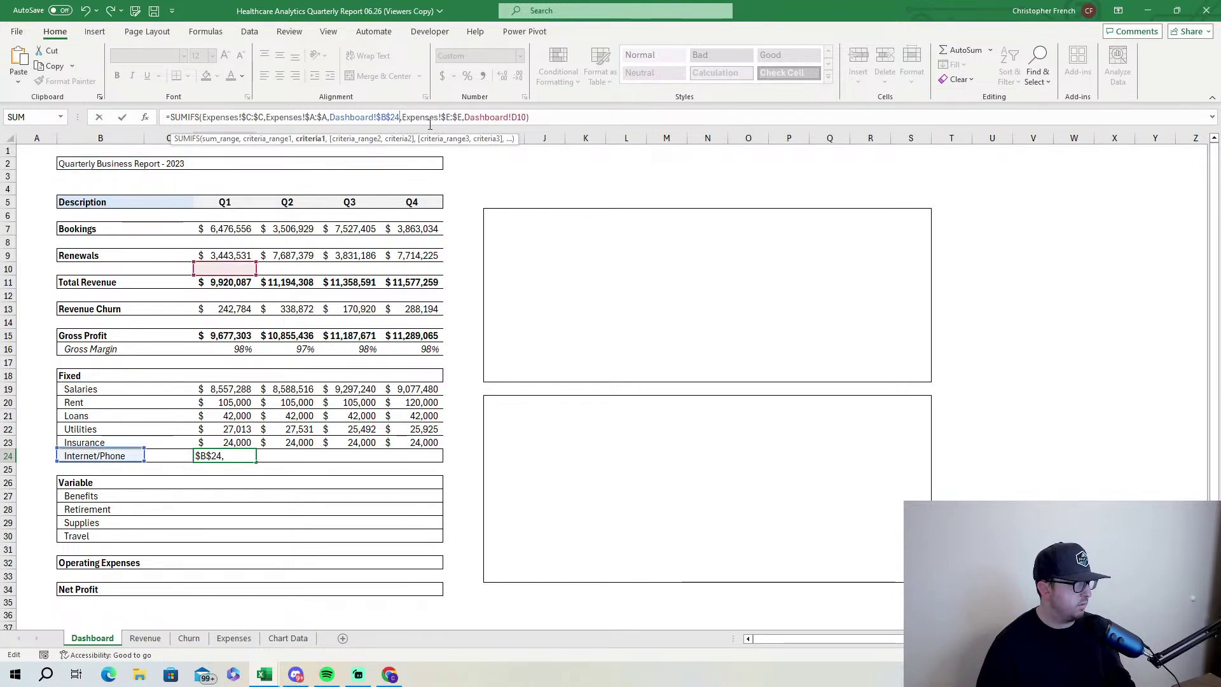
Set the Internet/Phone formula's quarter criterion to D5, commit it, and fill it across to Q4 in G24.
left_click(528, 113)
key("BackSpace")
key("BackSpace")
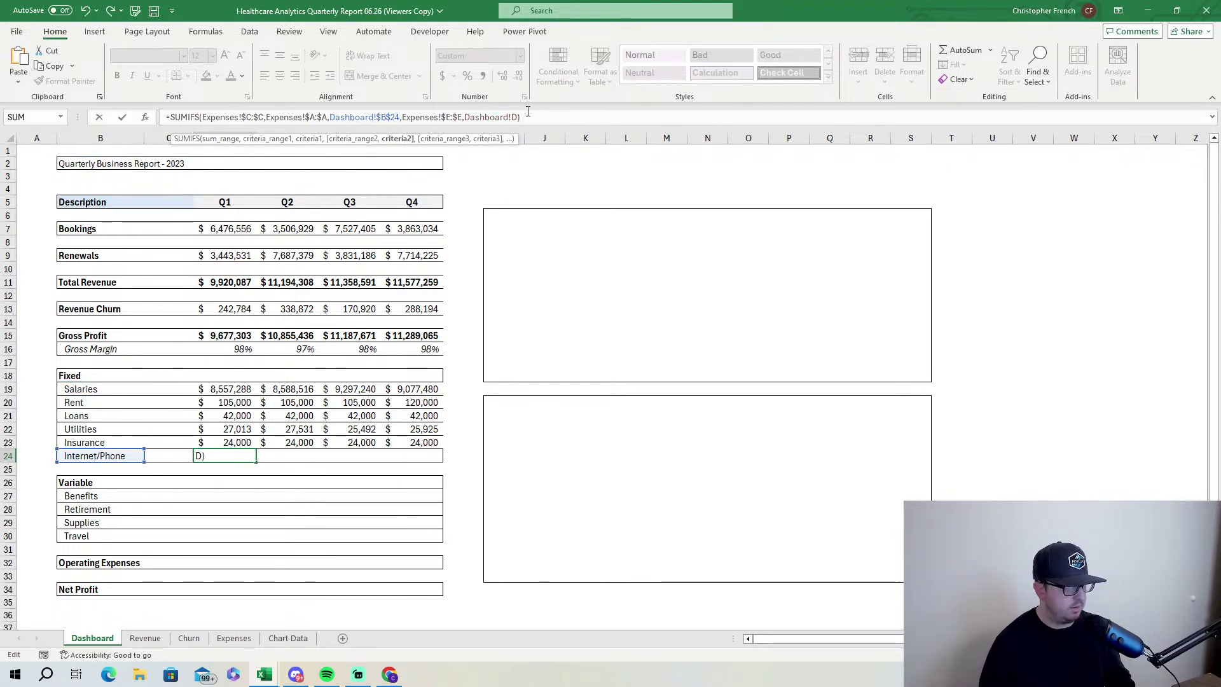
type("5")
key("Return")
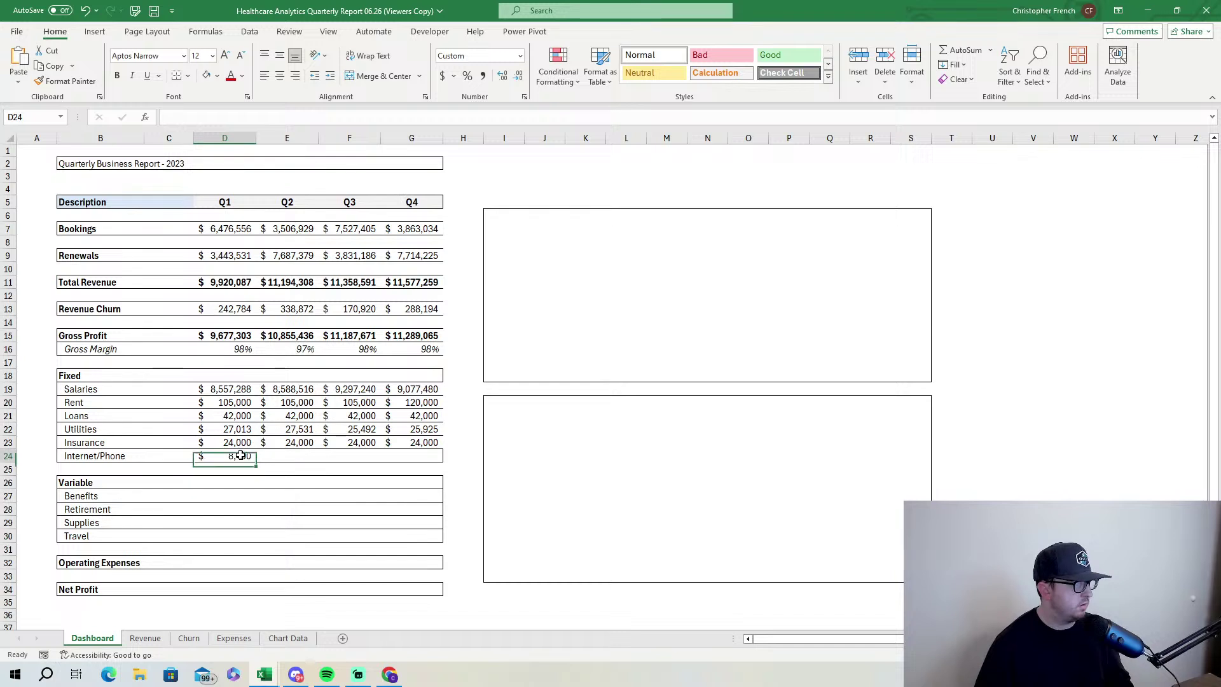
left_click(254, 457)
left_click_drag(257, 459, 453, 457)
Total the Q1 fixed expenses in D18 with SUM over D19:D24 and fill the total across to Q4 in G18.
left_click(225, 375)
type("=SUM(")
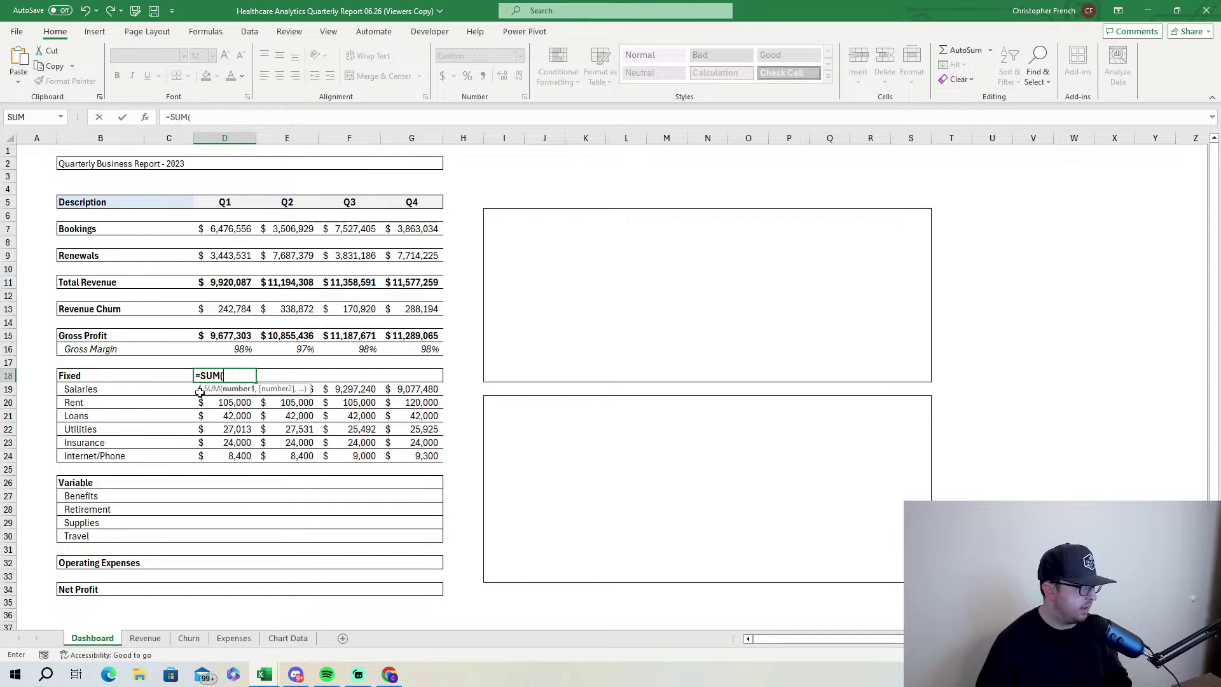
left_click_drag(200, 390, 214, 457)
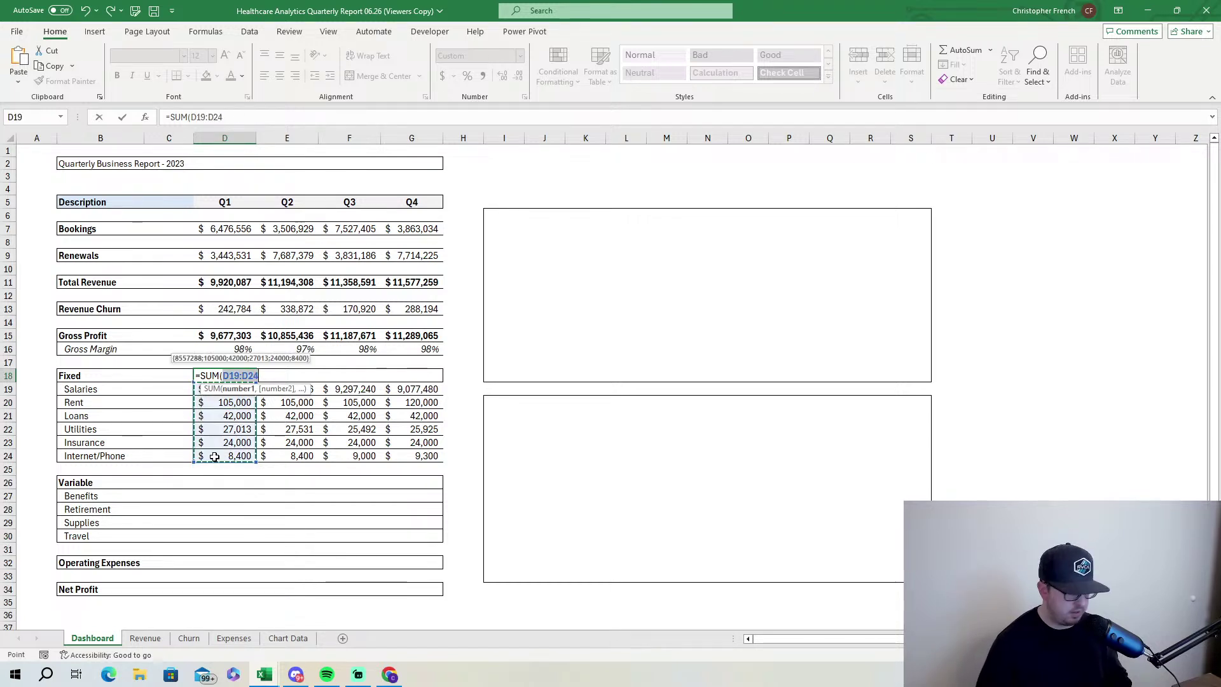
key("Return")
left_click(248, 376)
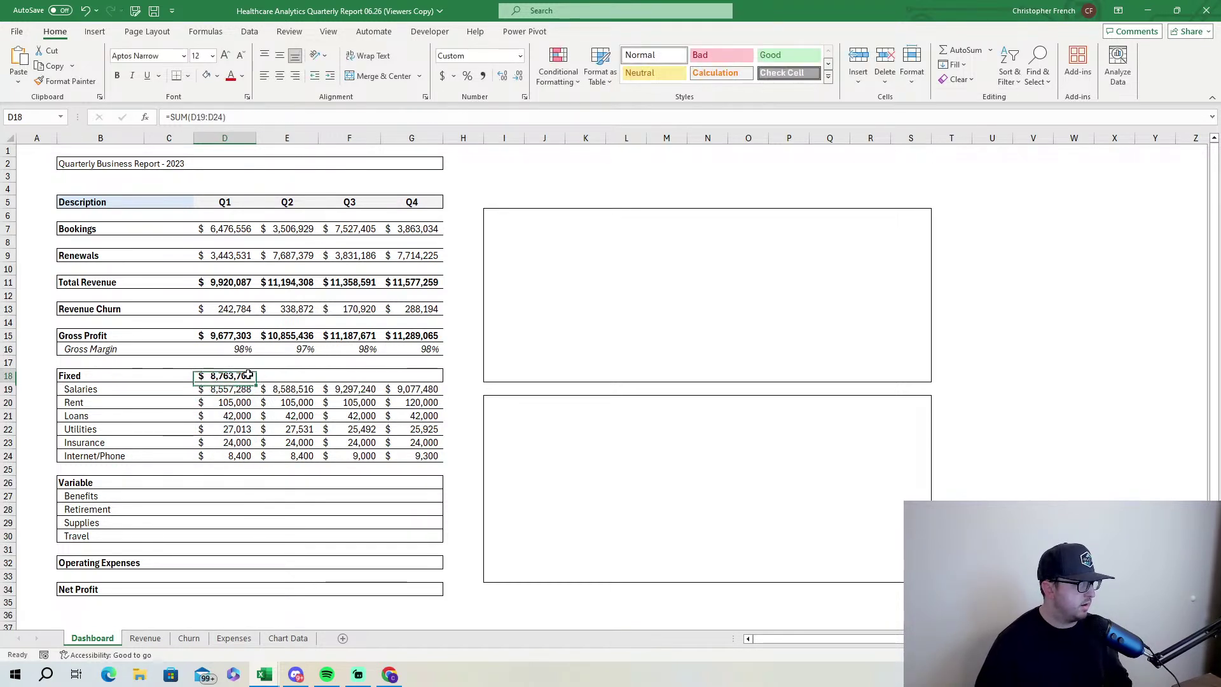
left_click_drag(257, 382, 436, 390)
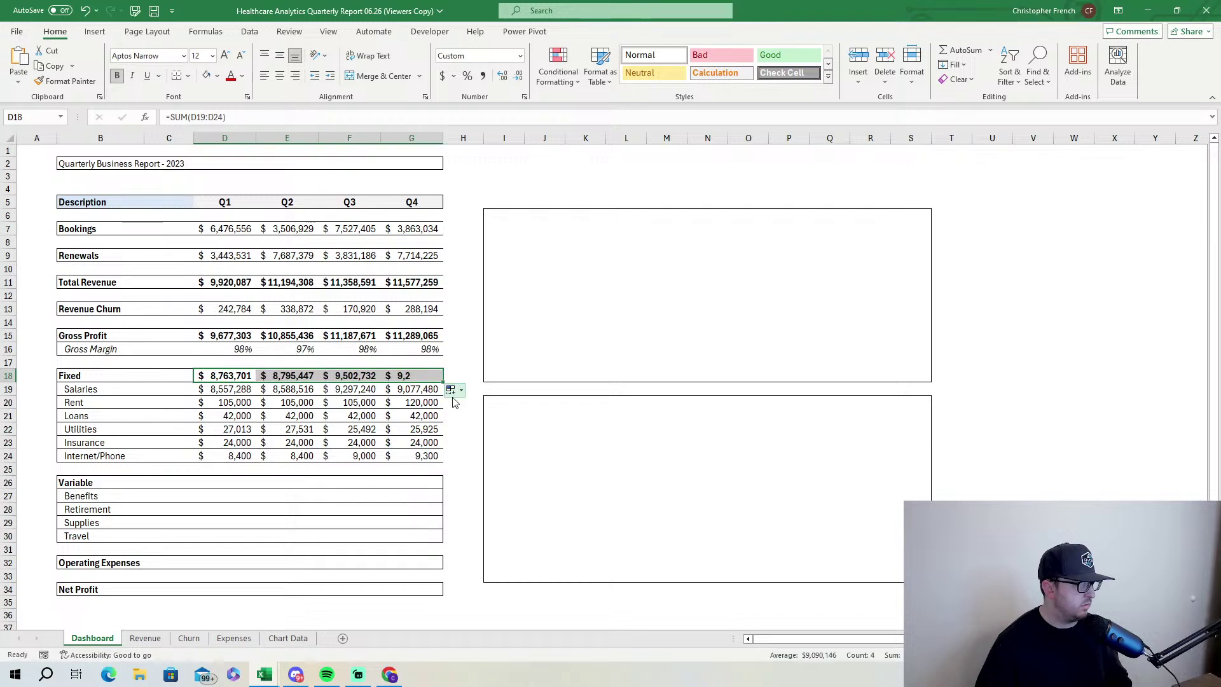
left_click(464, 427)
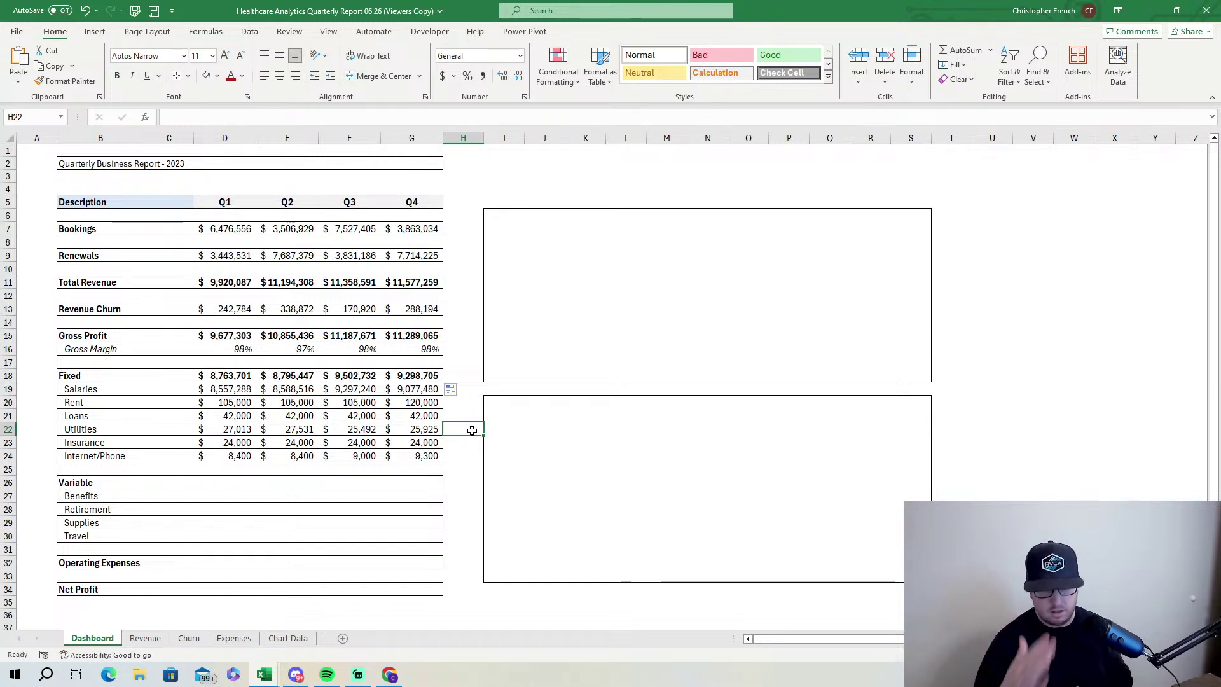
Review the Q1 formulas of the Fixed total and the Salaries, Rent, Loans and Utilities lines.
left_click(224, 376)
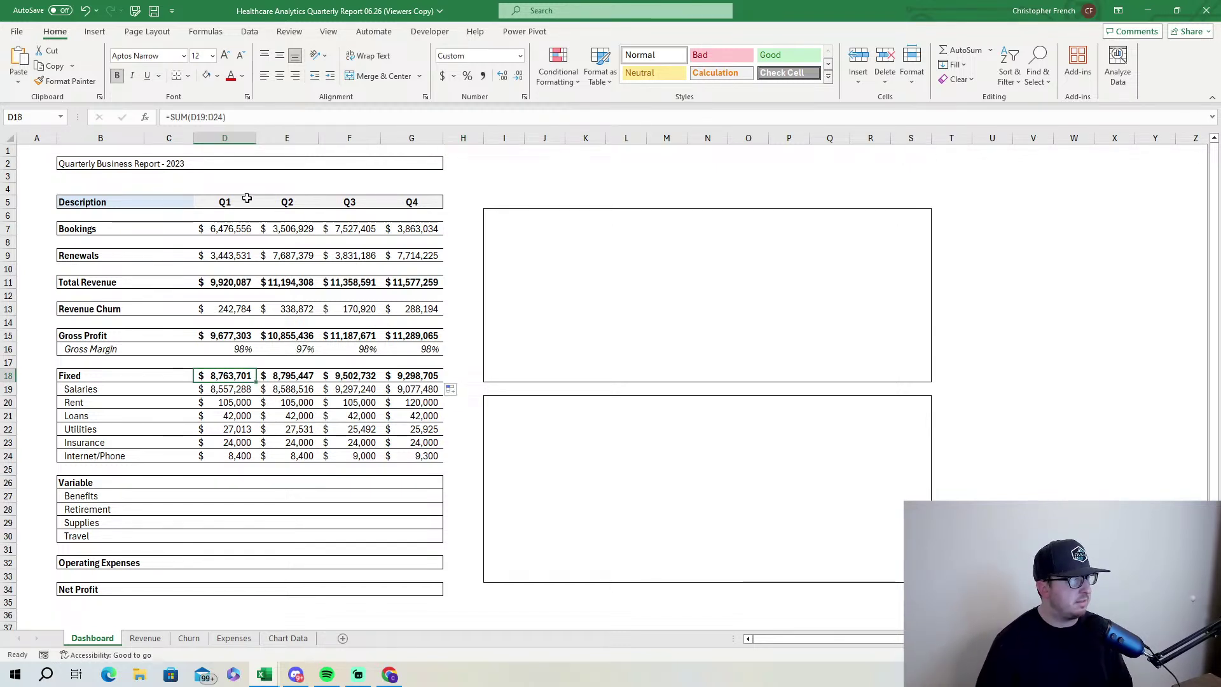
left_click(227, 389)
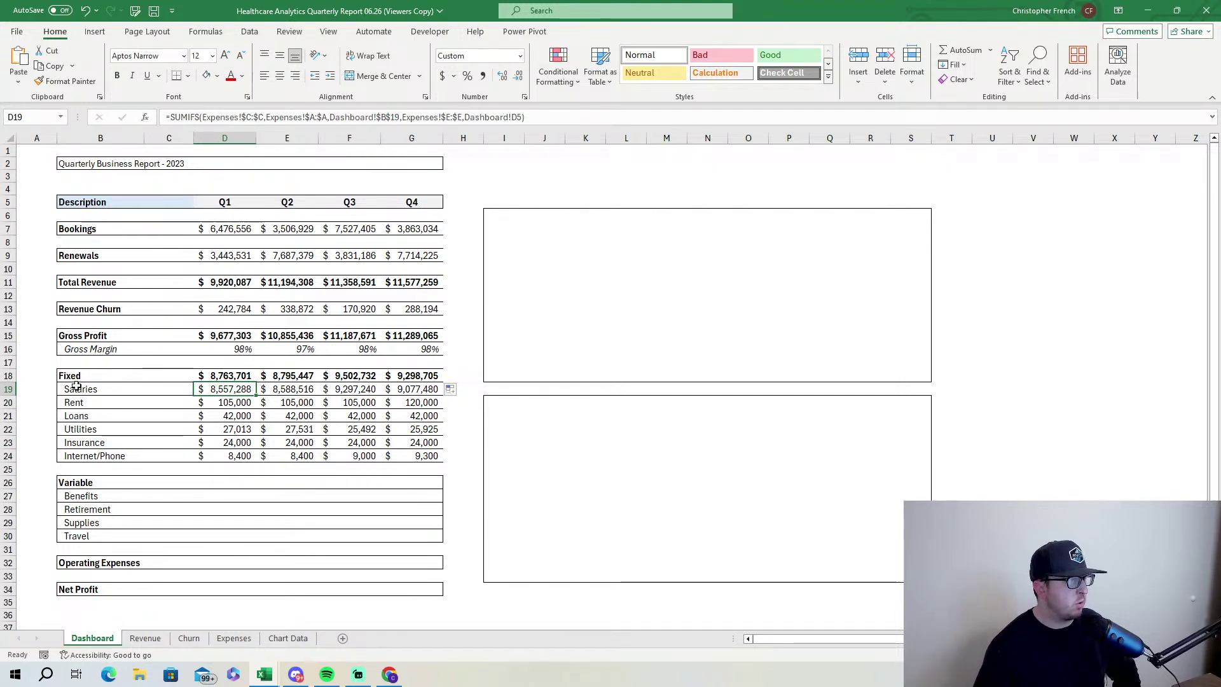
left_click(240, 401)
left_click(238, 417)
left_click(240, 432)
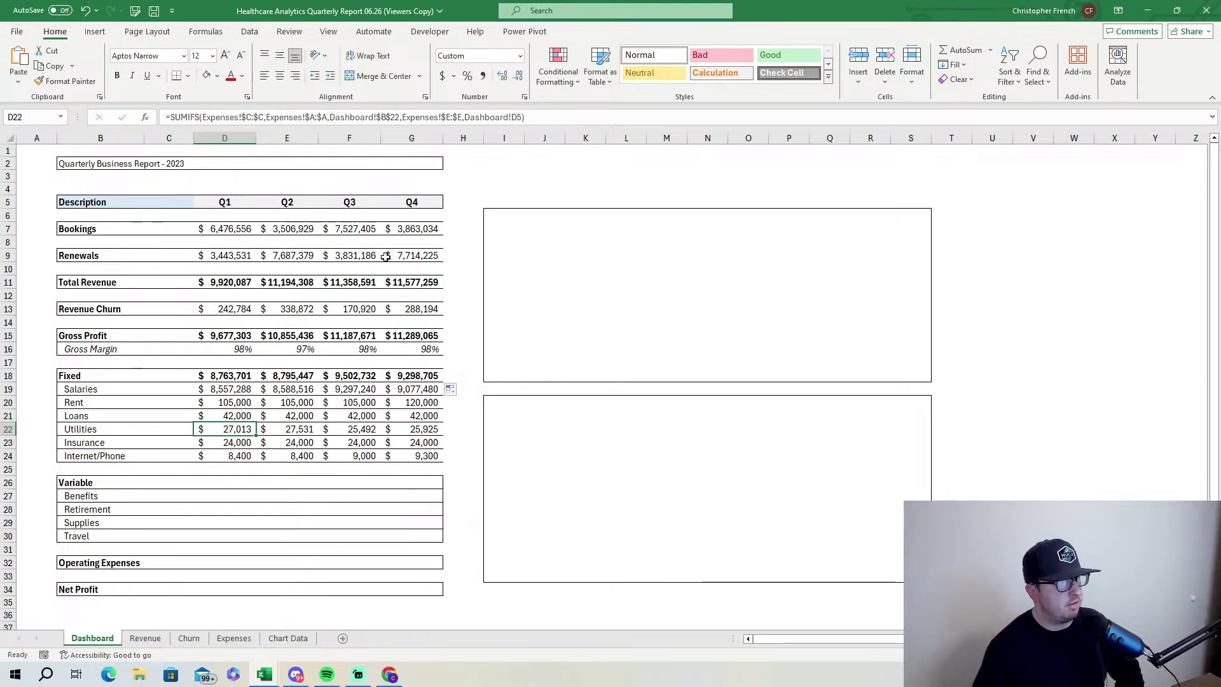
left_click(250, 376)
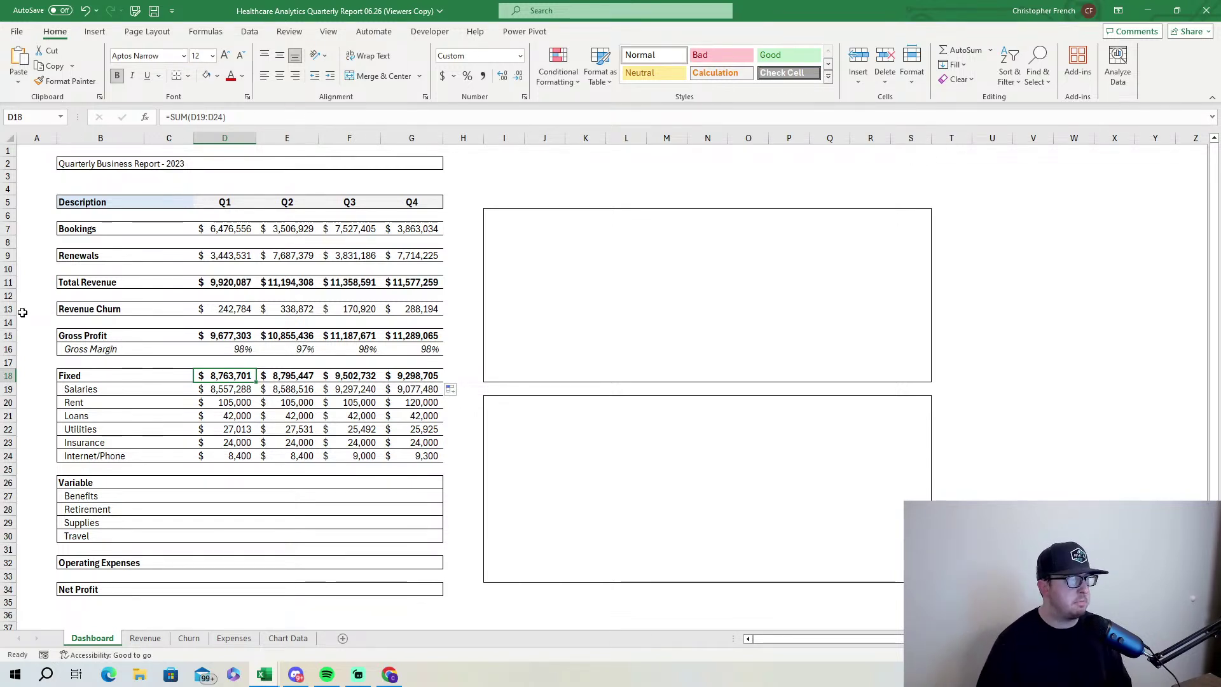
Start an XLOOKUP for Q1 Benefits in D27 with lookup value B27 and lookup array Expenses!I17:$I$20.
left_click(230, 484)
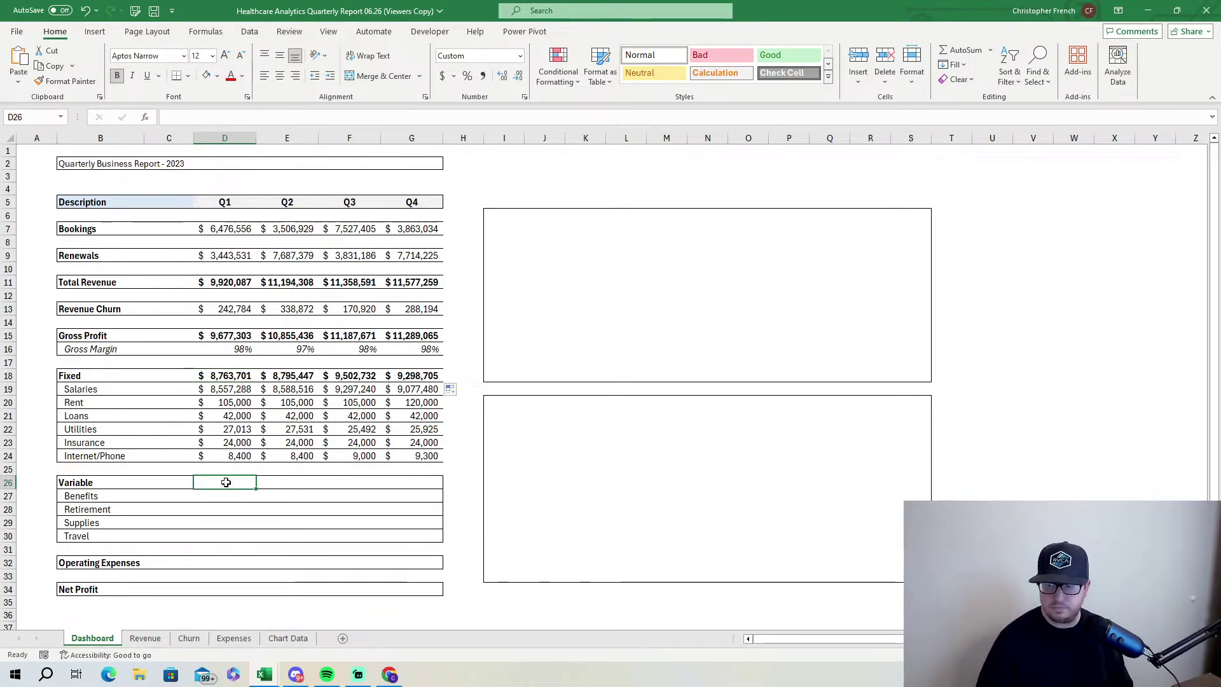
left_click(240, 412)
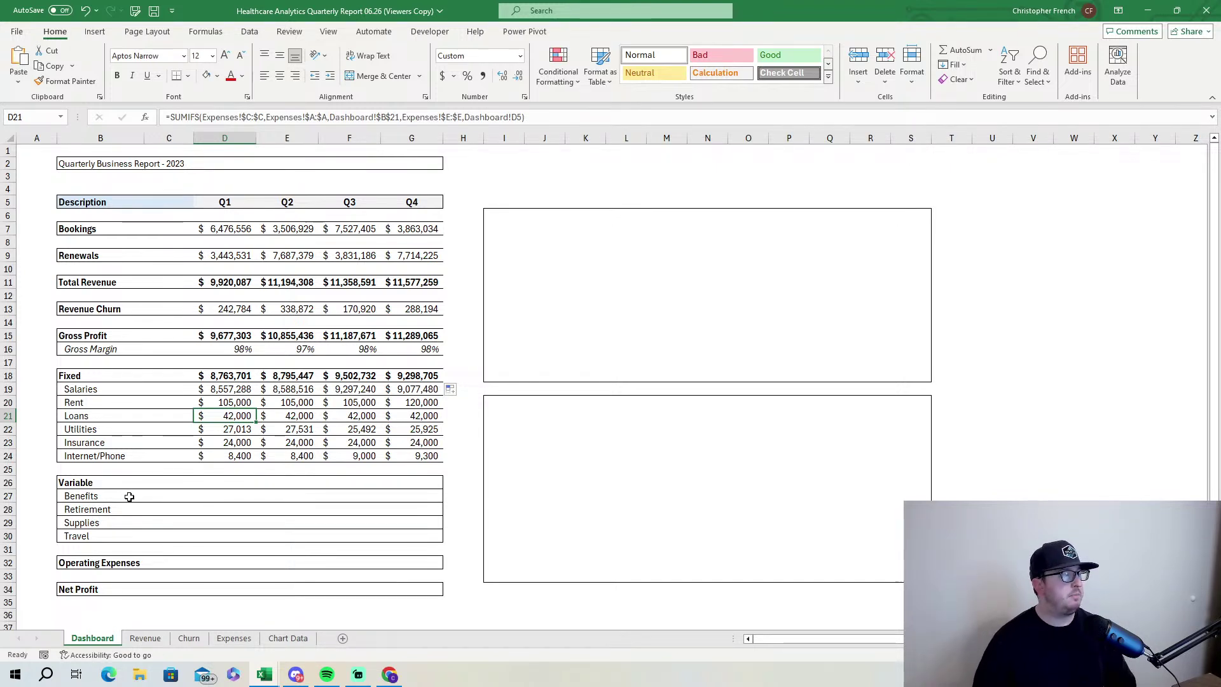
left_click(207, 497)
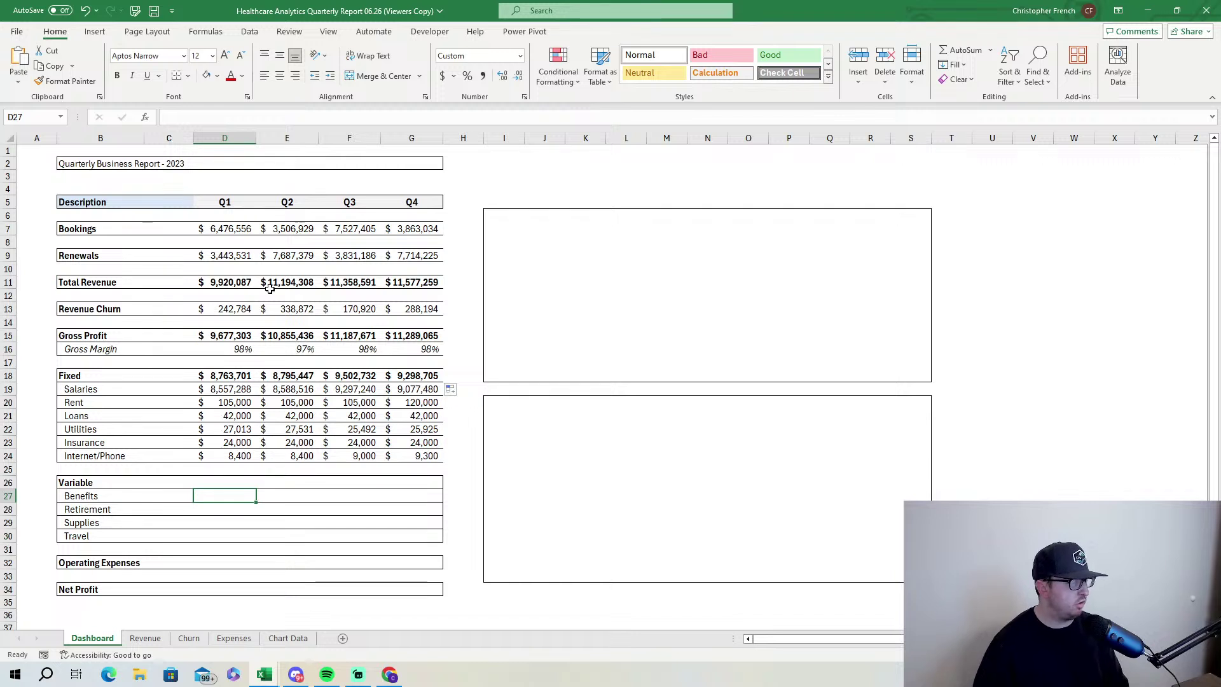
type("=XLOOKUP(")
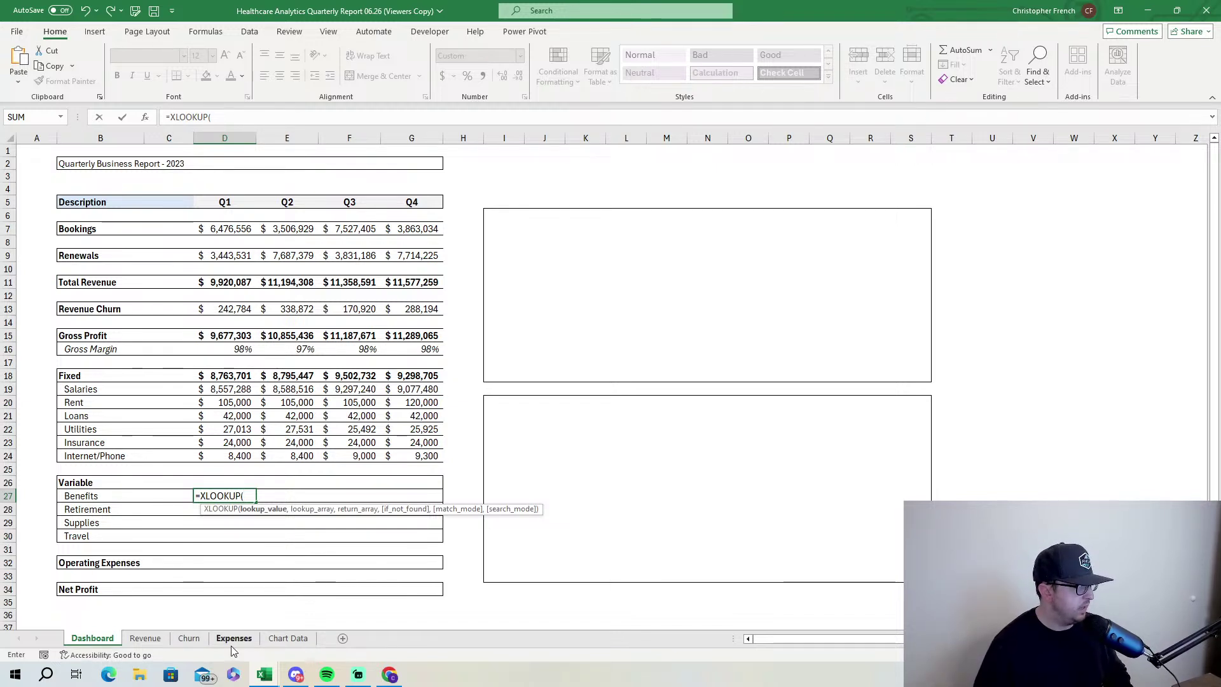
left_click(88, 497)
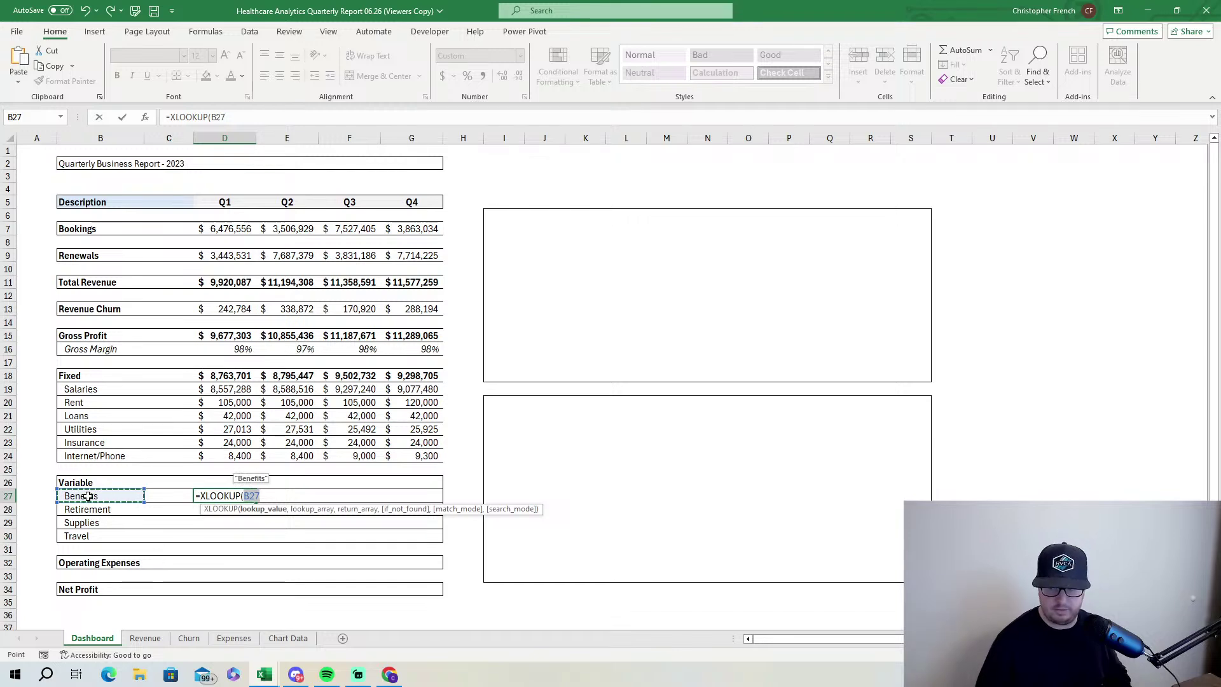
type(",")
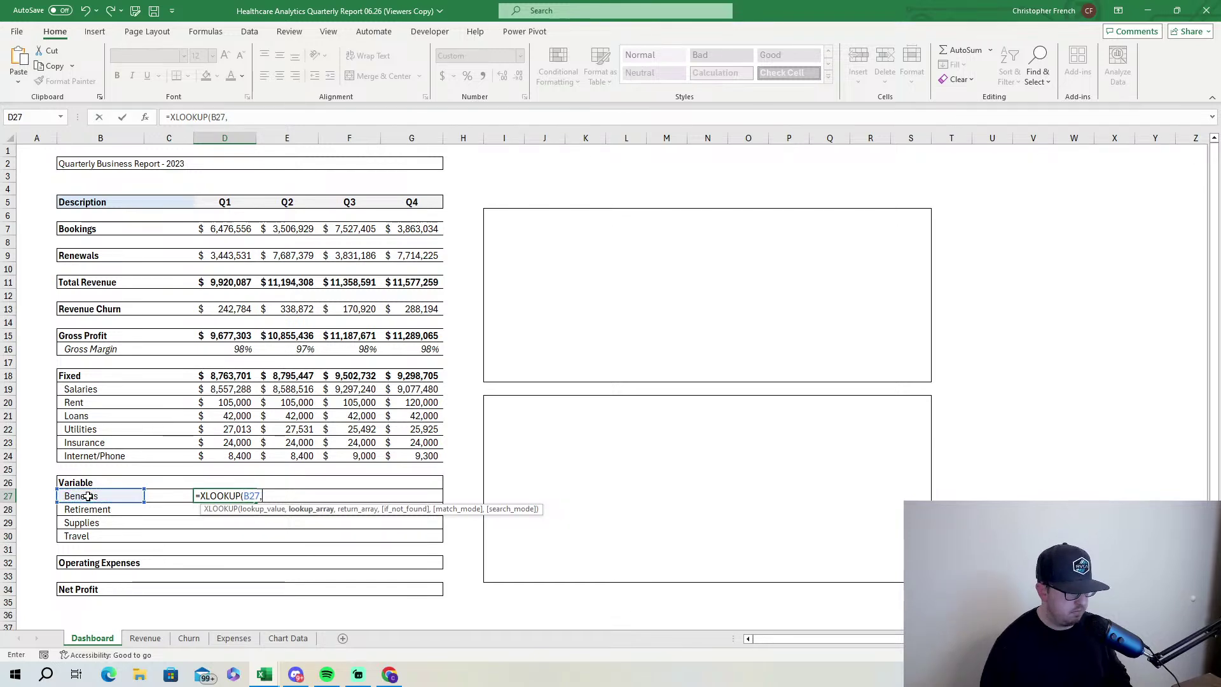
left_click(251, 642)
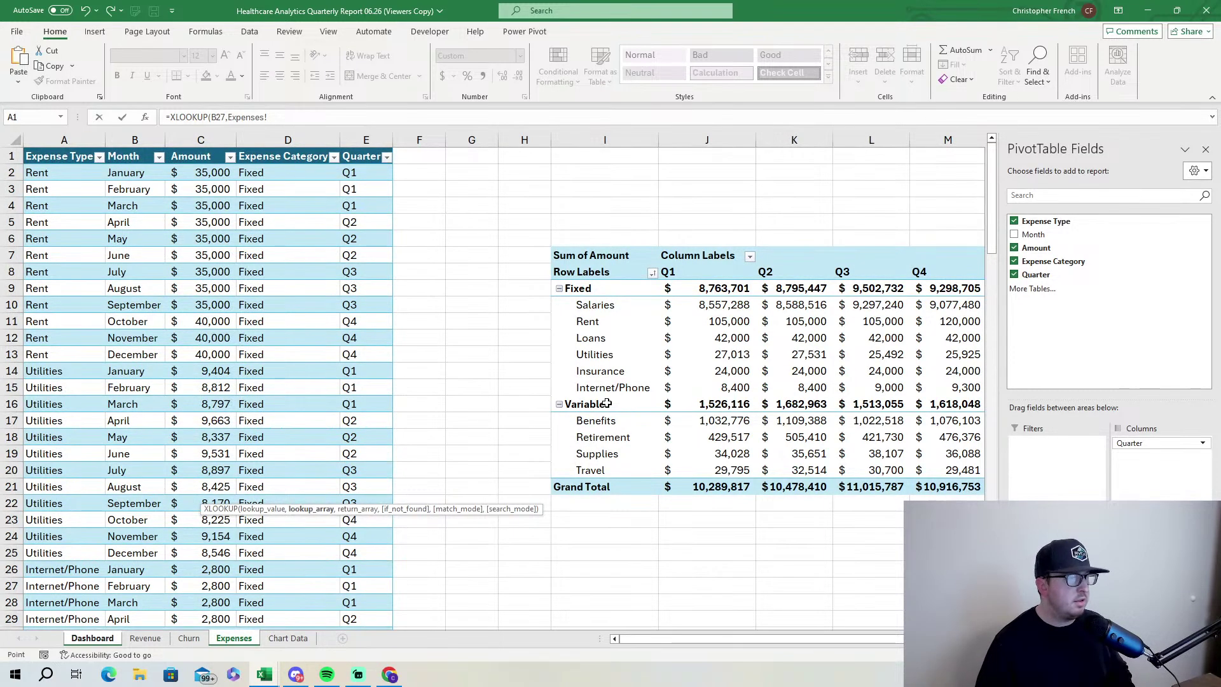
left_click_drag(616, 423, 615, 458)
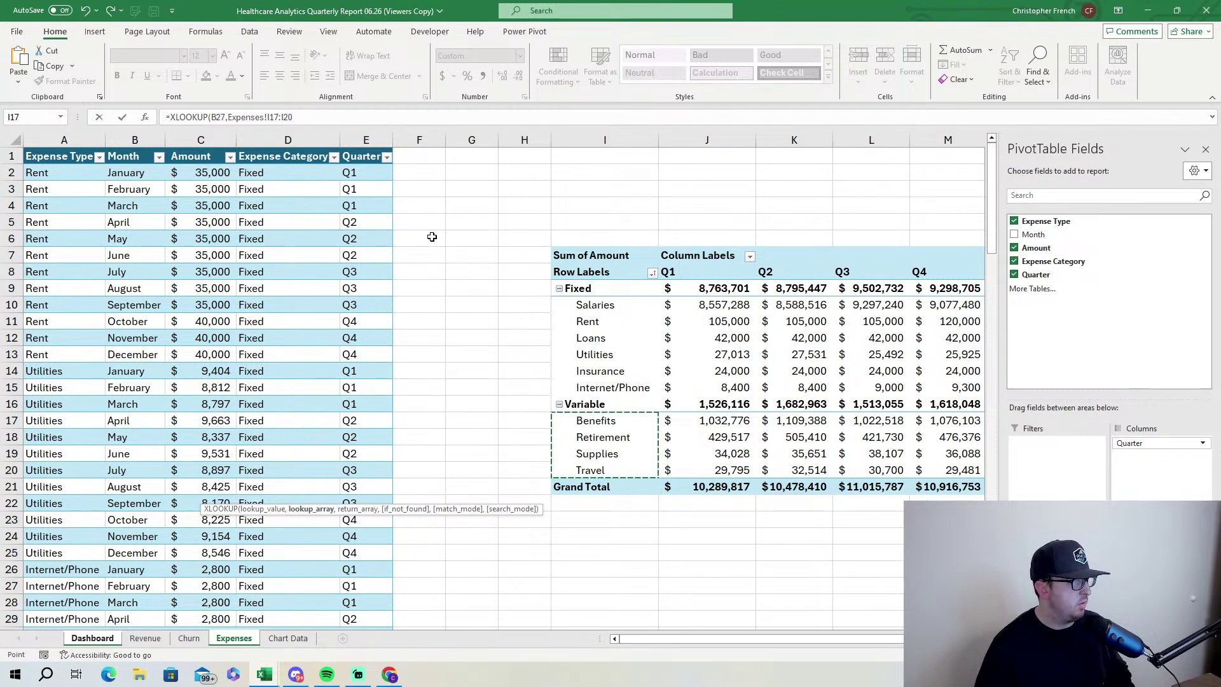
left_click(304, 117)
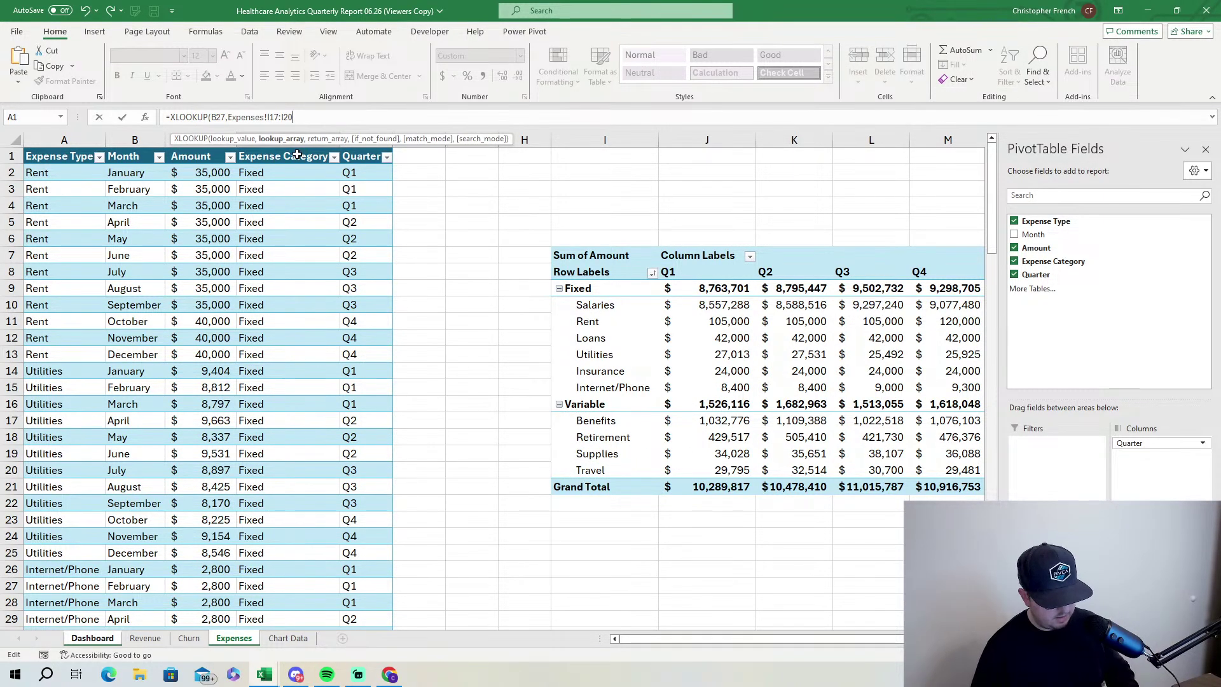
key("F4")
type(",")
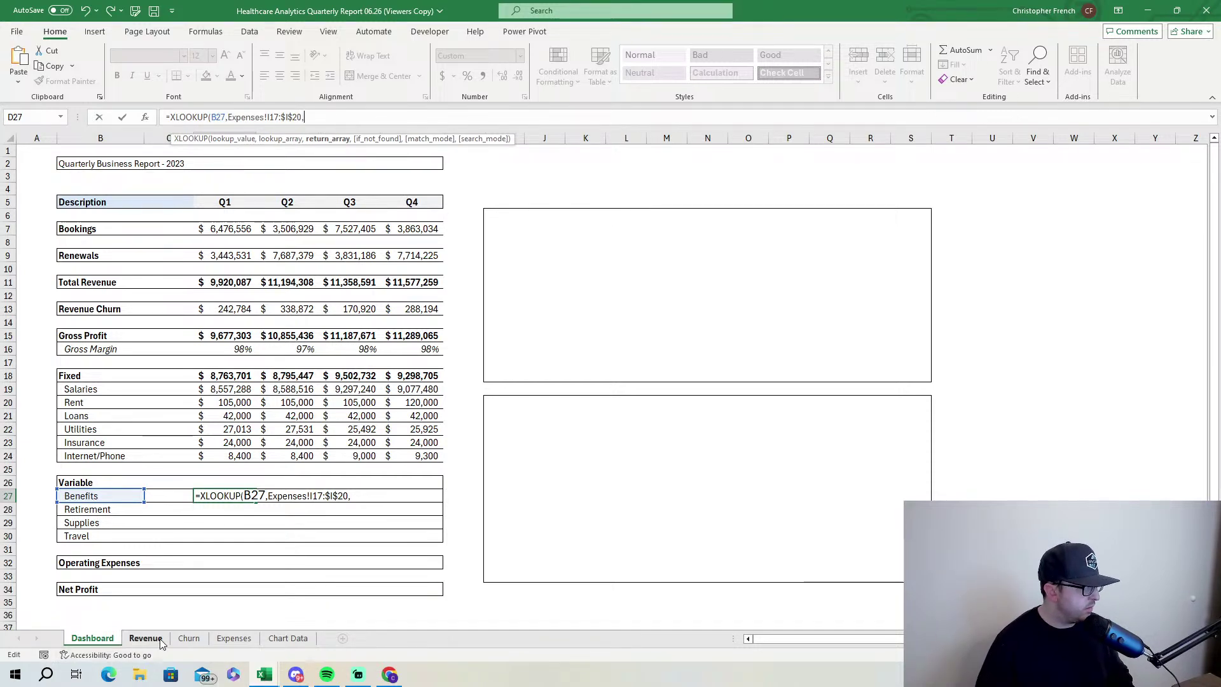
Set the return array of the Q1 Benefits lookup to the pivot table's Q1 values, Expenses!J17:J20, and commit the formula.
left_click(234, 638)
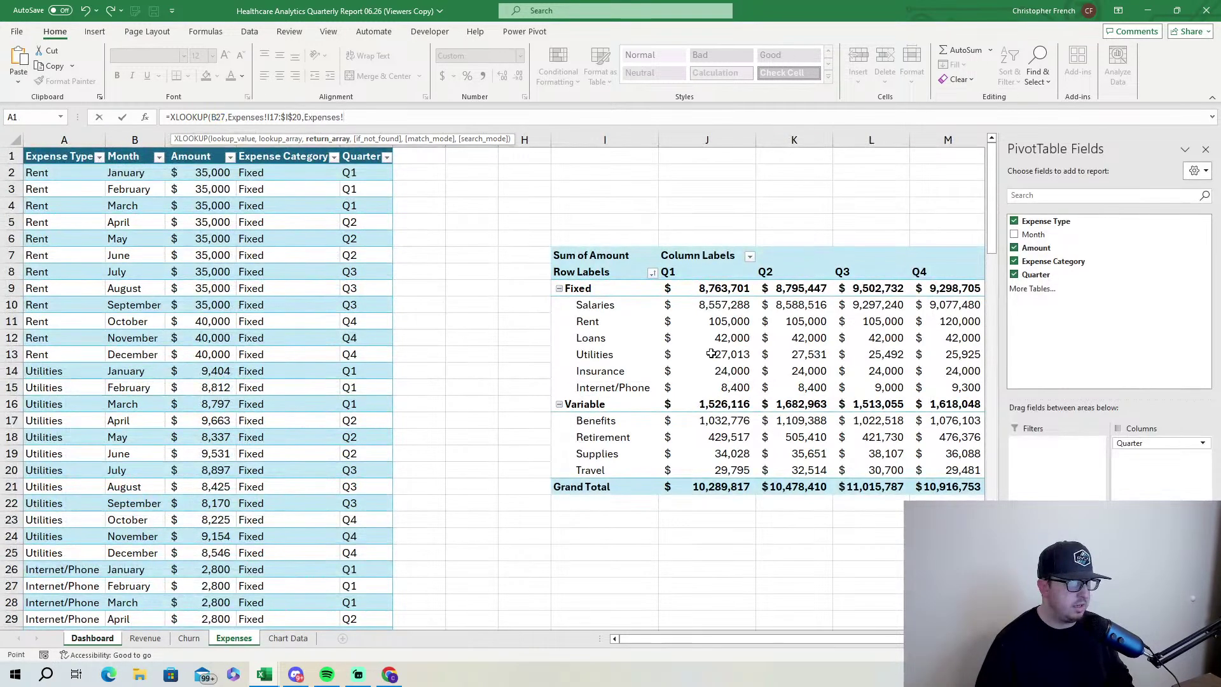
left_click(736, 421)
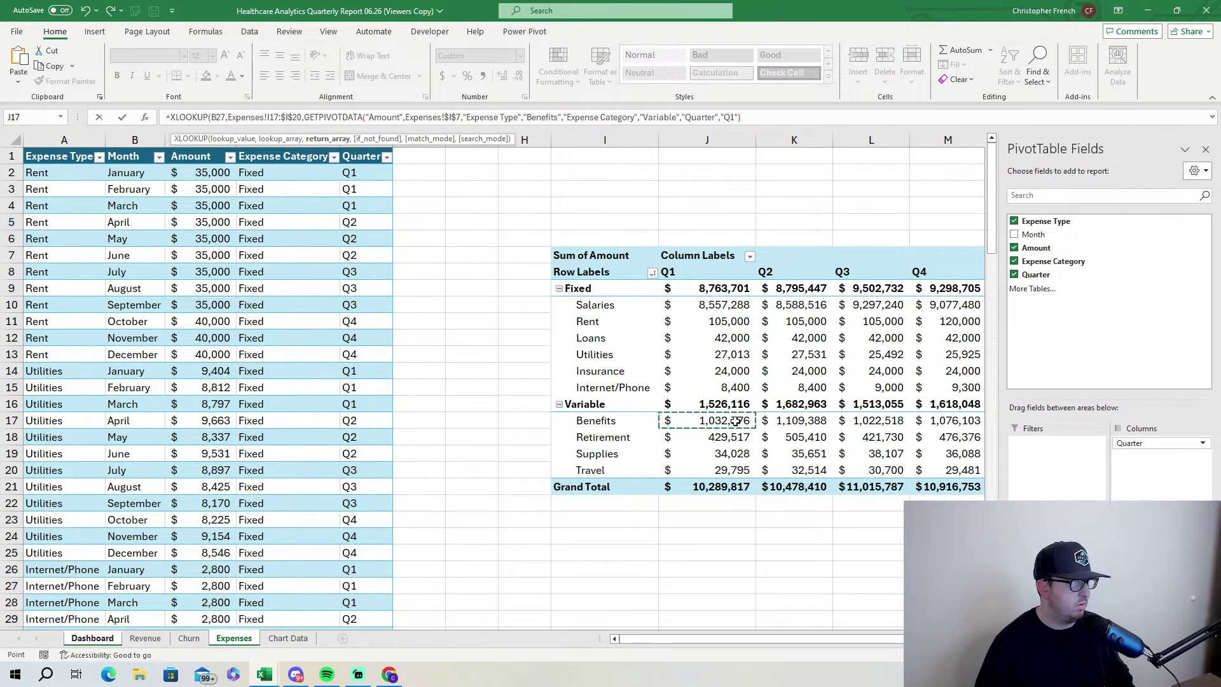
left_click_drag(736, 421, 733, 465)
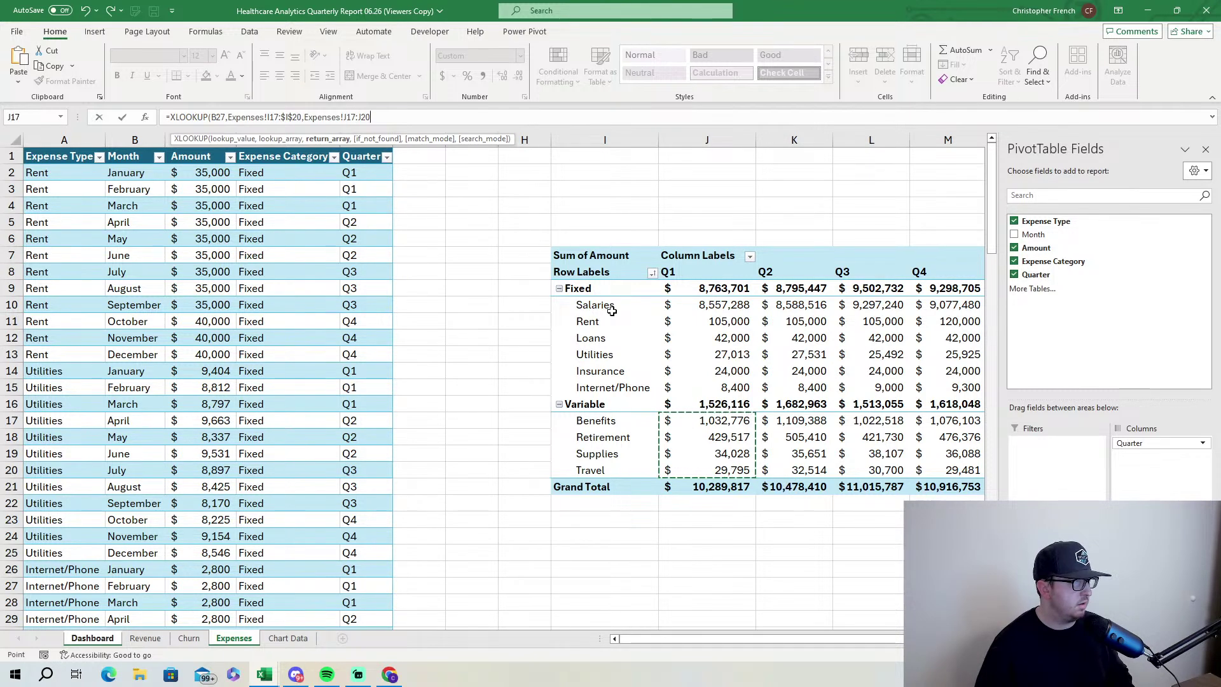
type(")")
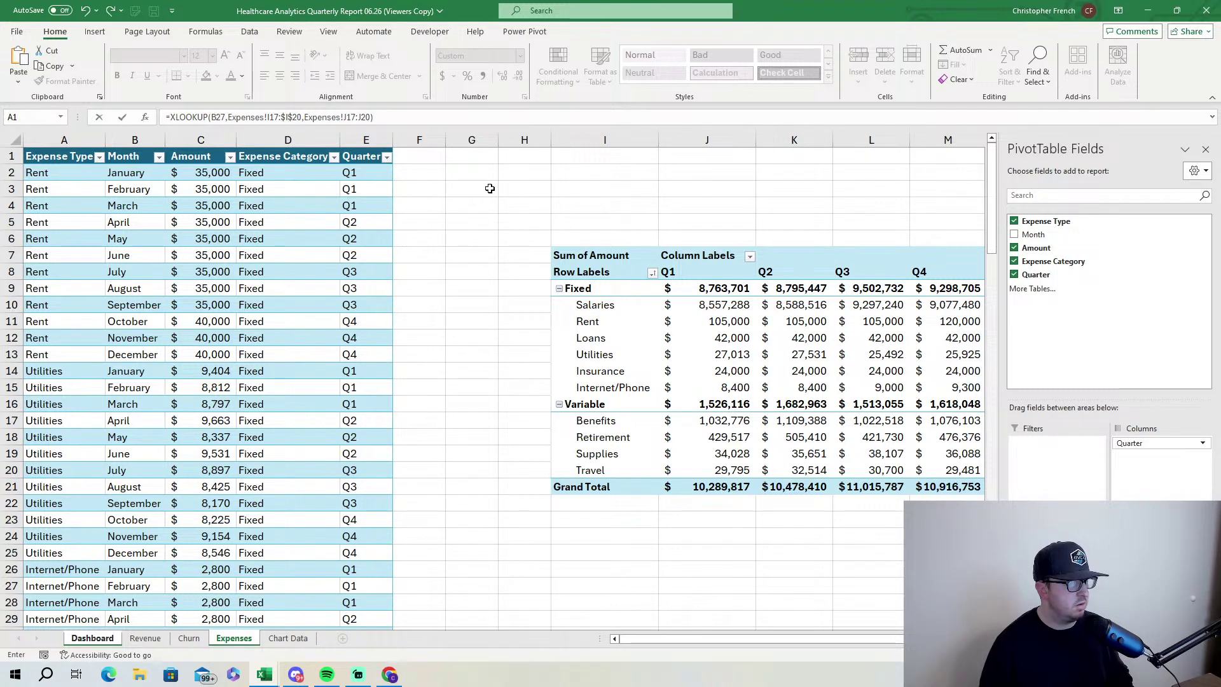
key("Return")
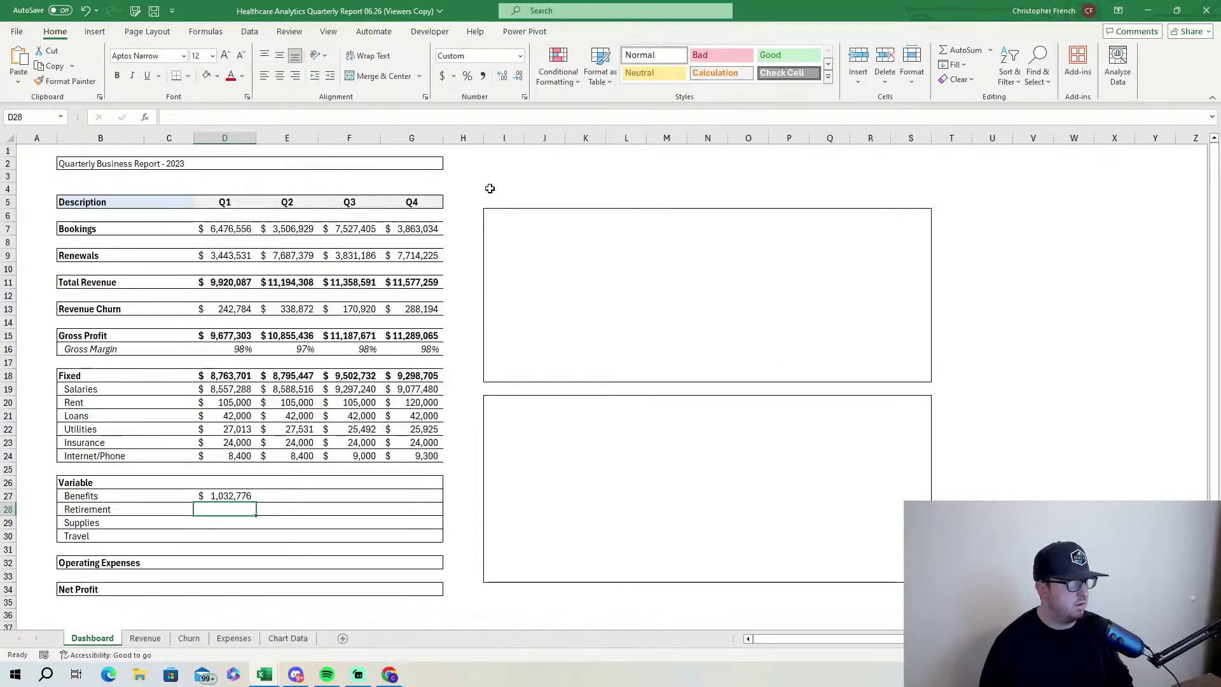
left_click(234, 638)
left_click(92, 638)
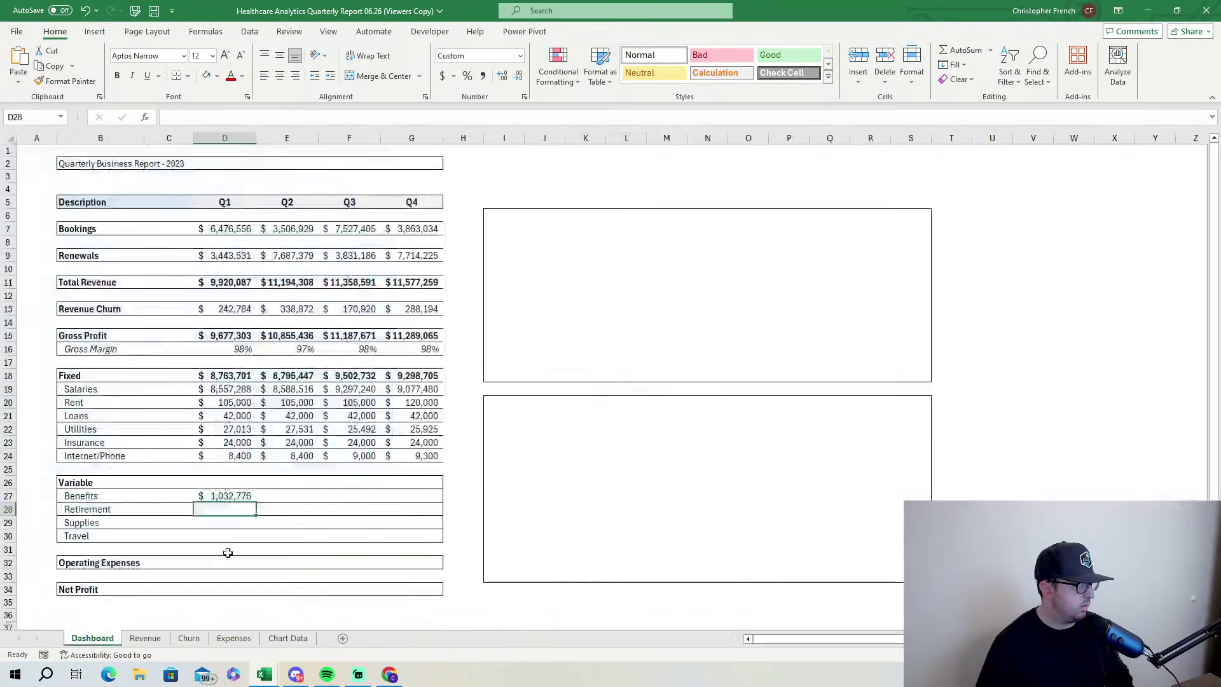
Make the lookup value in D27 absolute as $B$27 and fill the Benefits formula across to Q4 in G27.
left_click(248, 495)
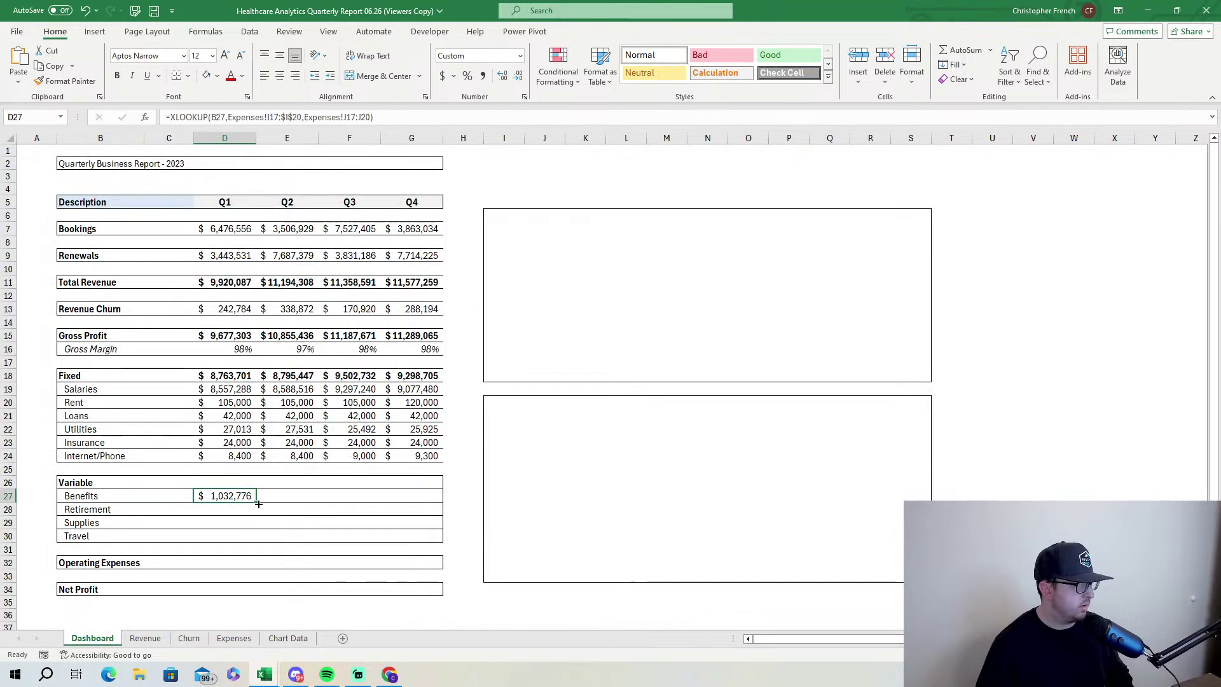
left_click(227, 117)
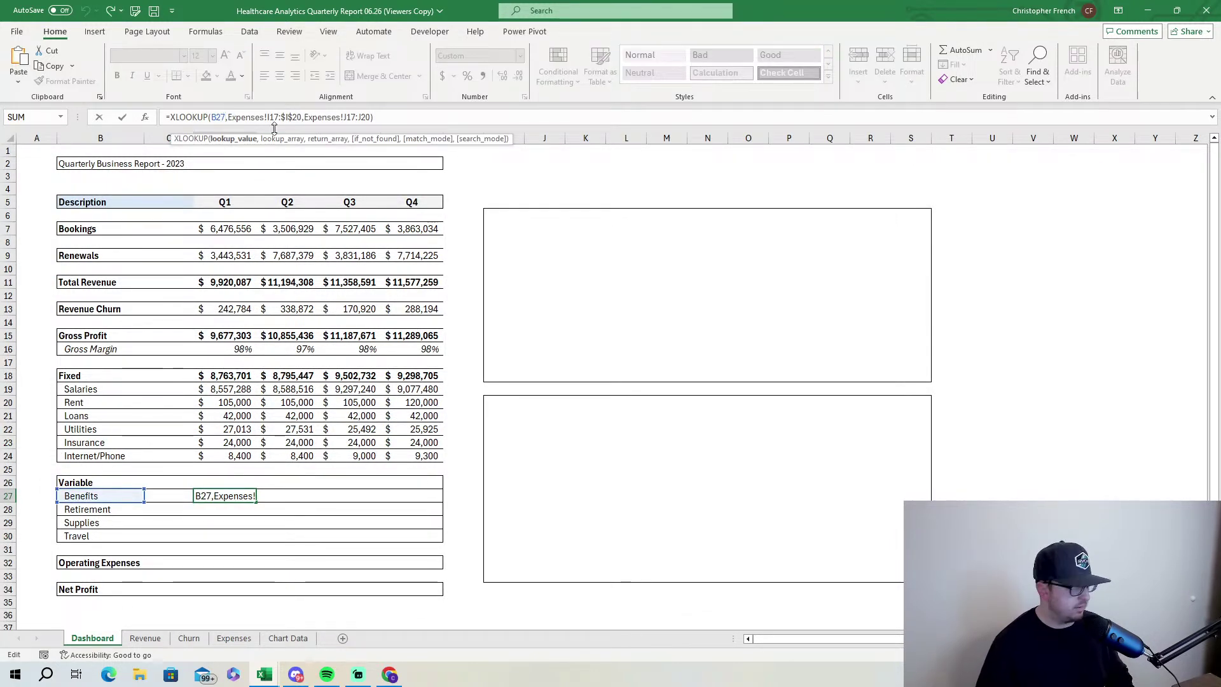
key("F4")
left_click(400, 113)
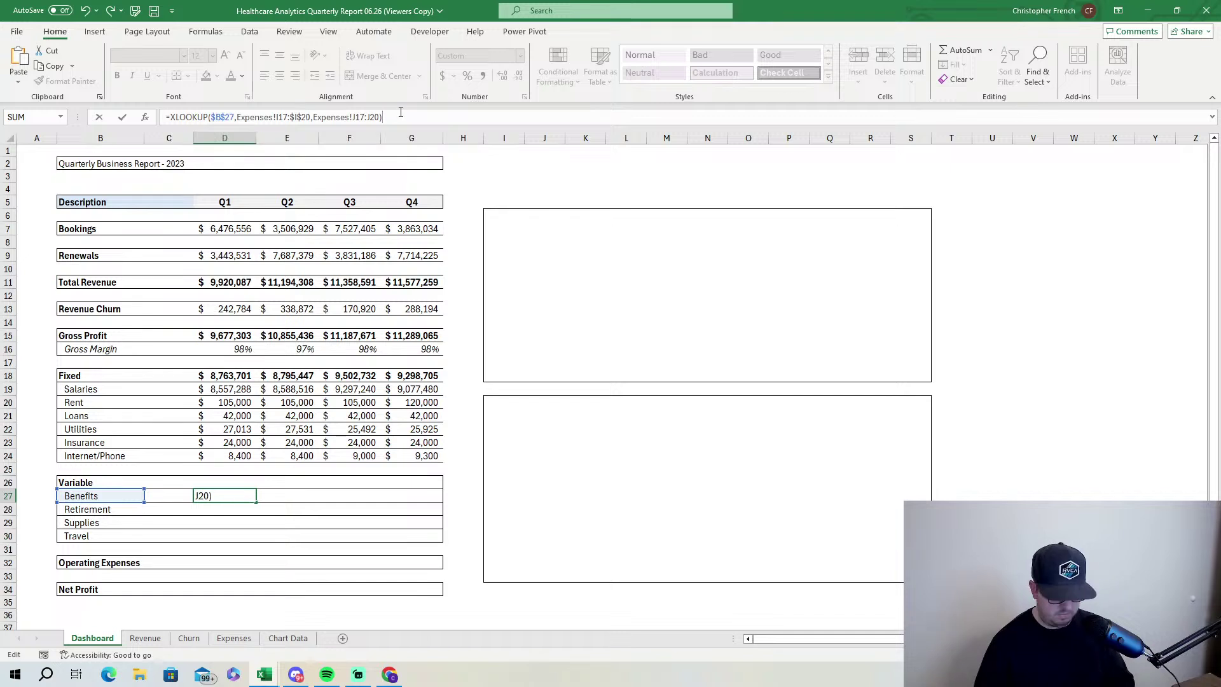
key("Return")
left_click(252, 498)
left_click_drag(257, 501, 421, 497)
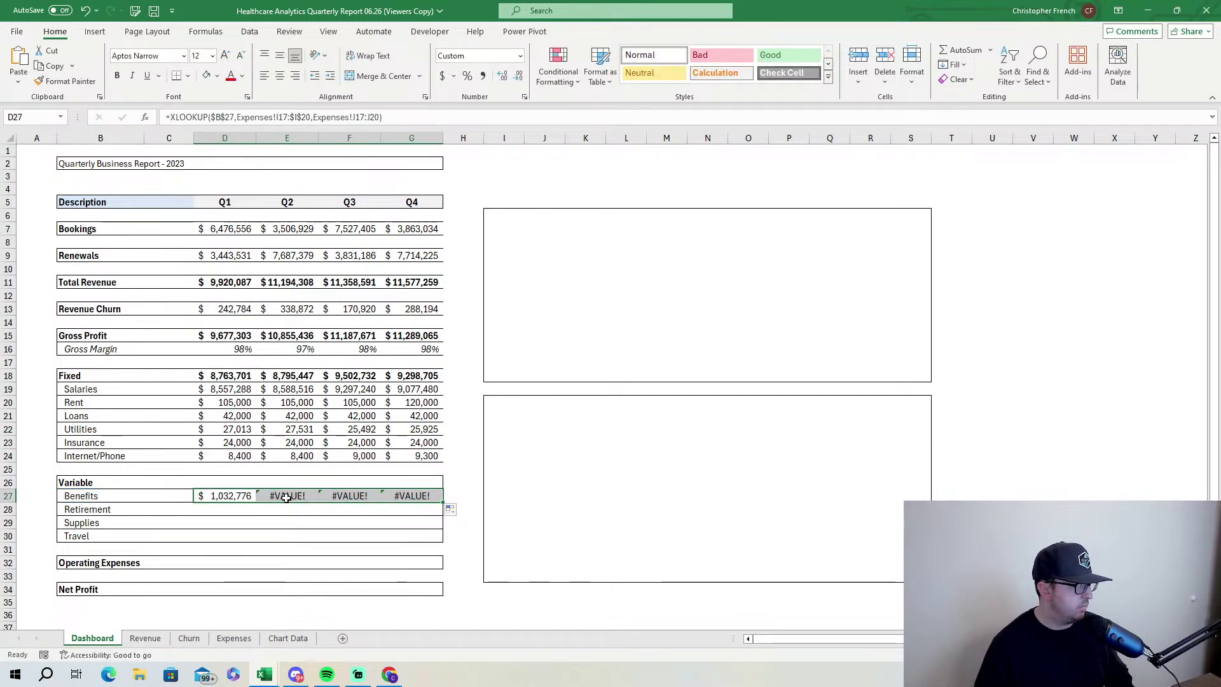
Compare the Q1 and Q2 Benefits formulas and reapply the absolute reference $I$20 at the end of the Q1 lookup array.
left_click(286, 498)
key("Left")
key("Right")
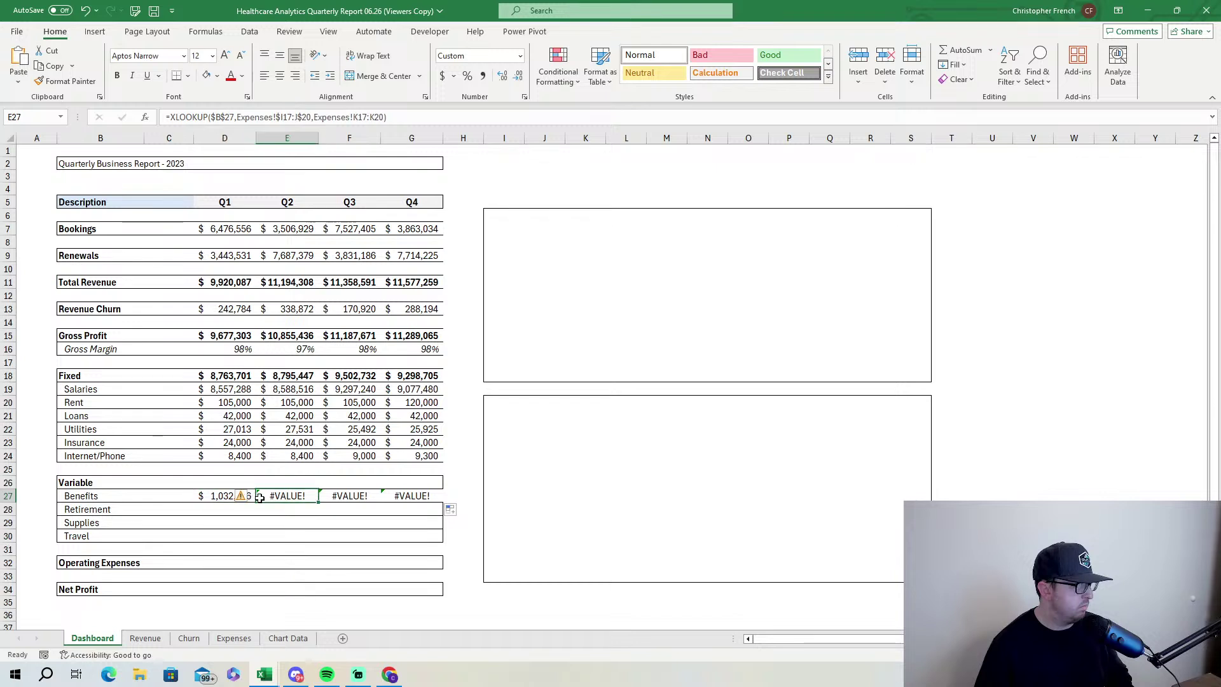
key("Left")
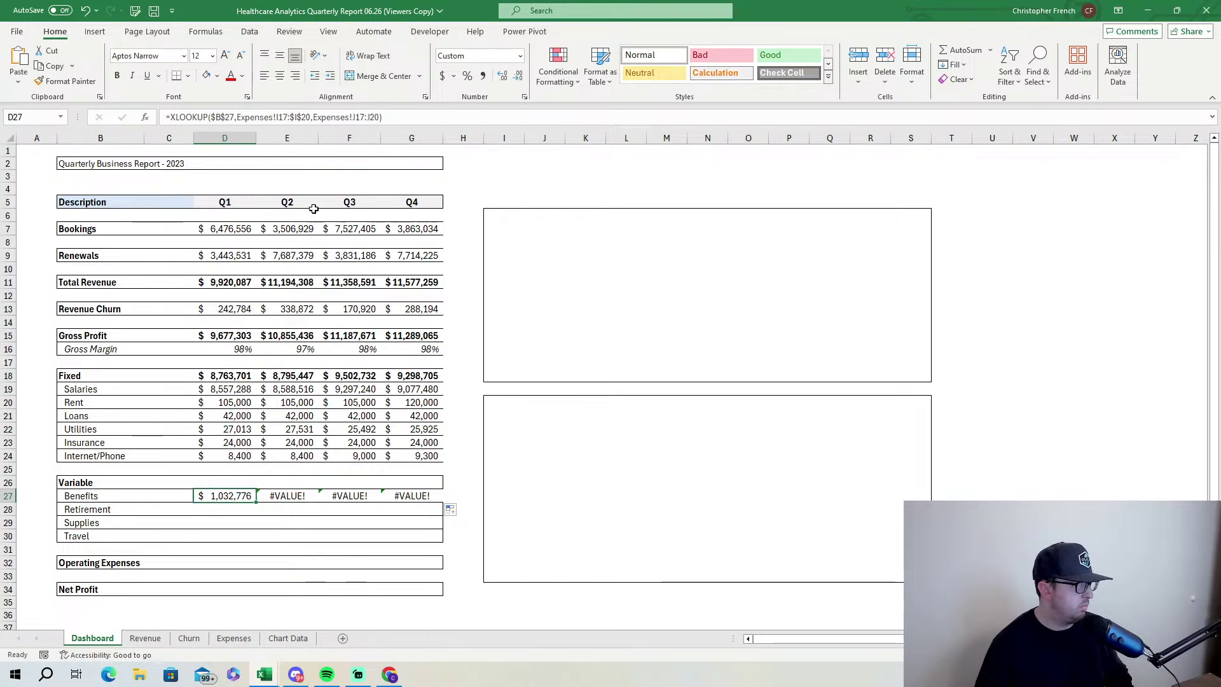
left_click(302, 120)
left_click(302, 118)
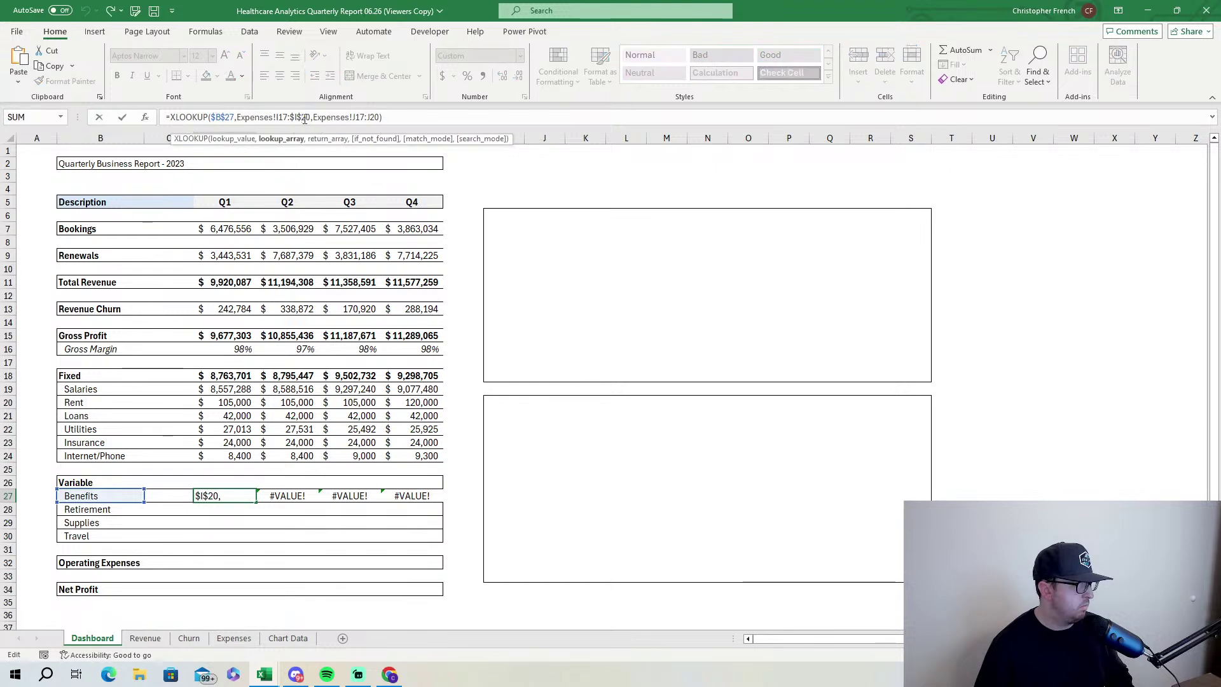
key("BackSpace")
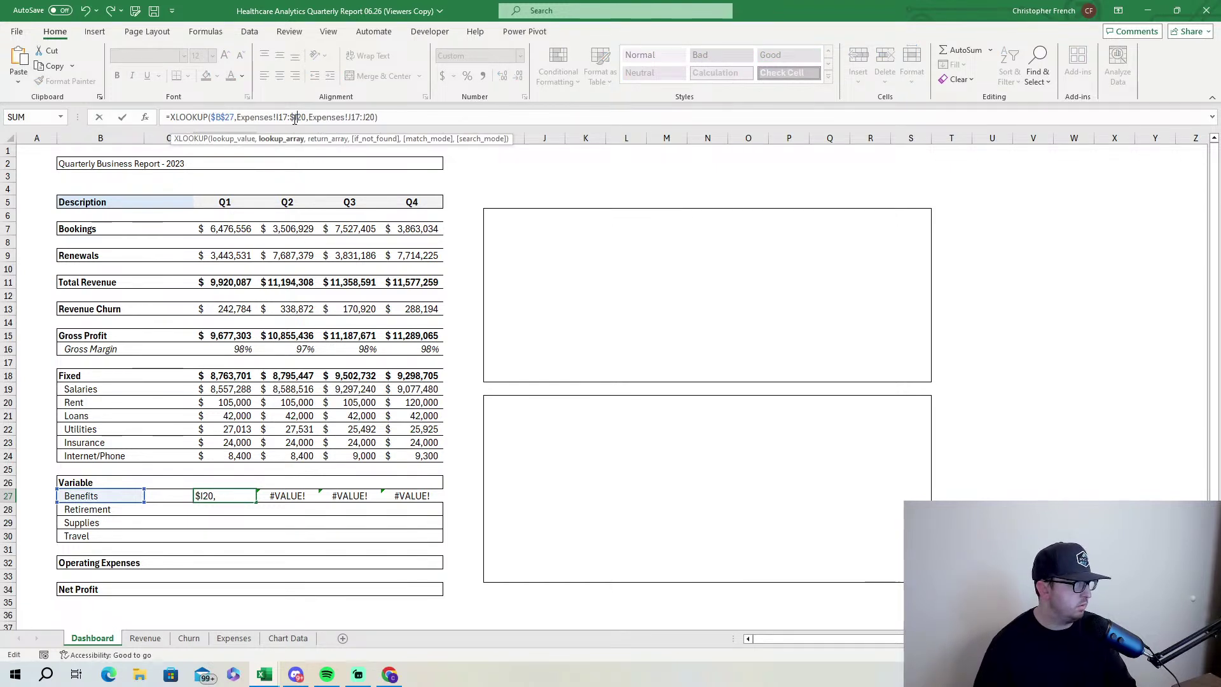
key("Left")
key("BackSpace")
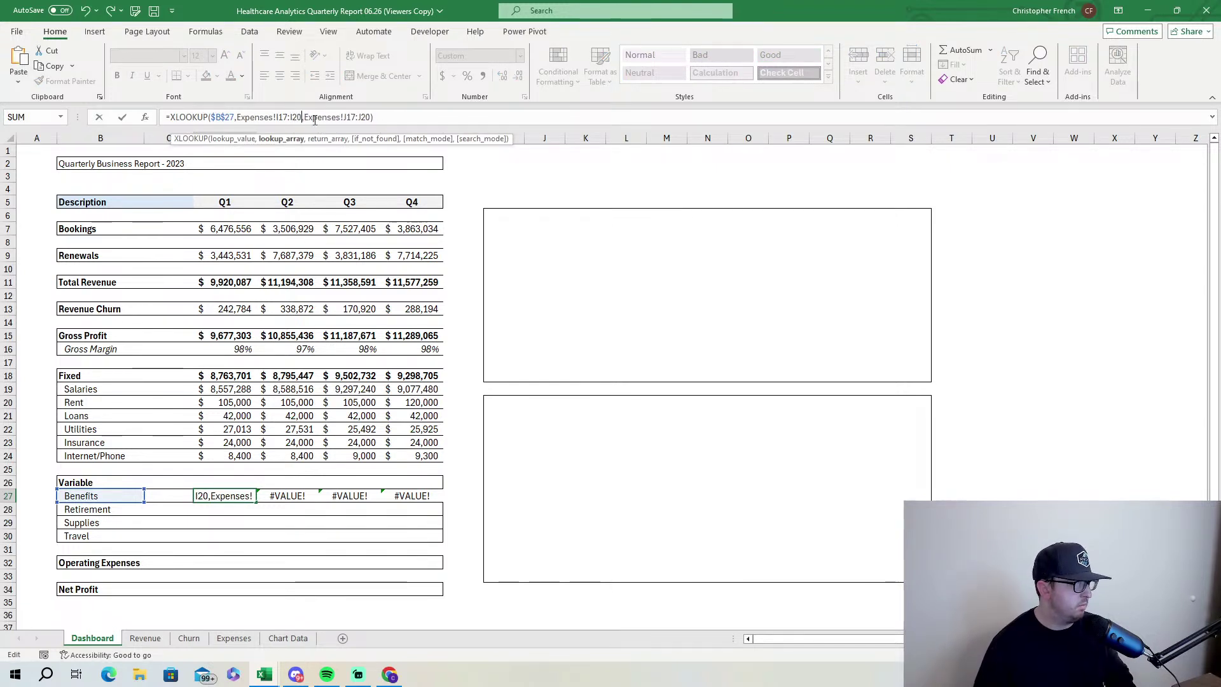
key("F4")
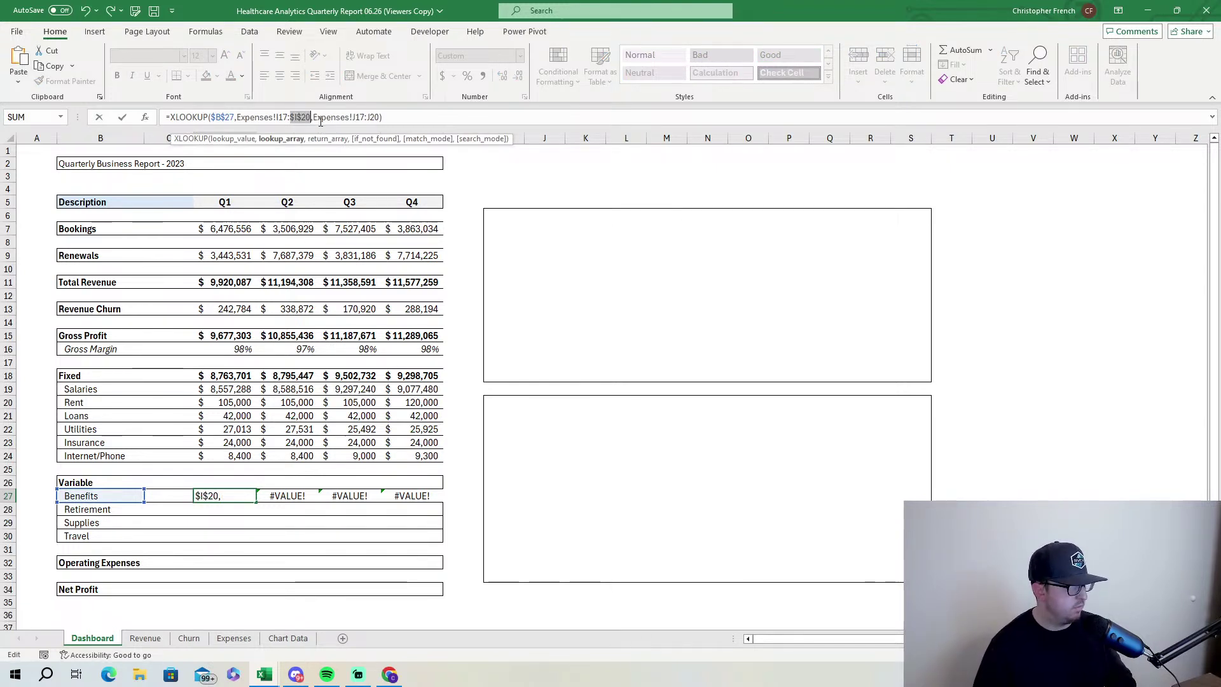
Lock the start of the D27 lookup array as $I$17, commit it, and fill the Benefits formula across to Q4 in G27.
left_click(286, 119)
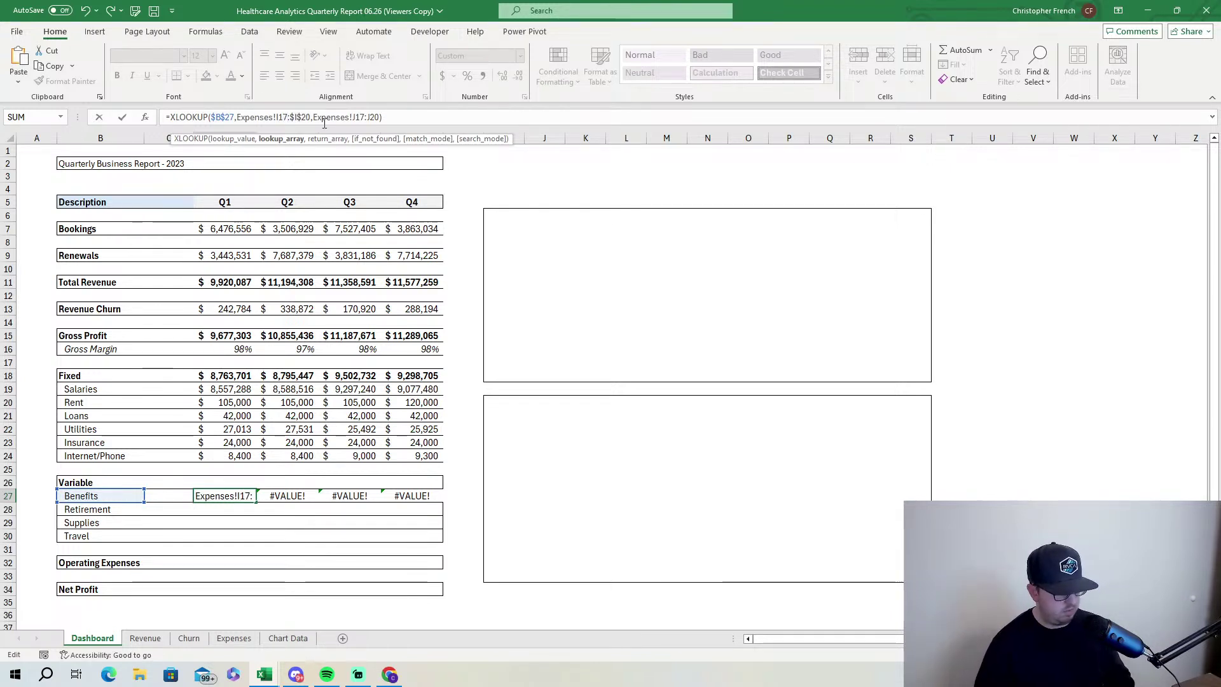
key("F4")
left_click(400, 118)
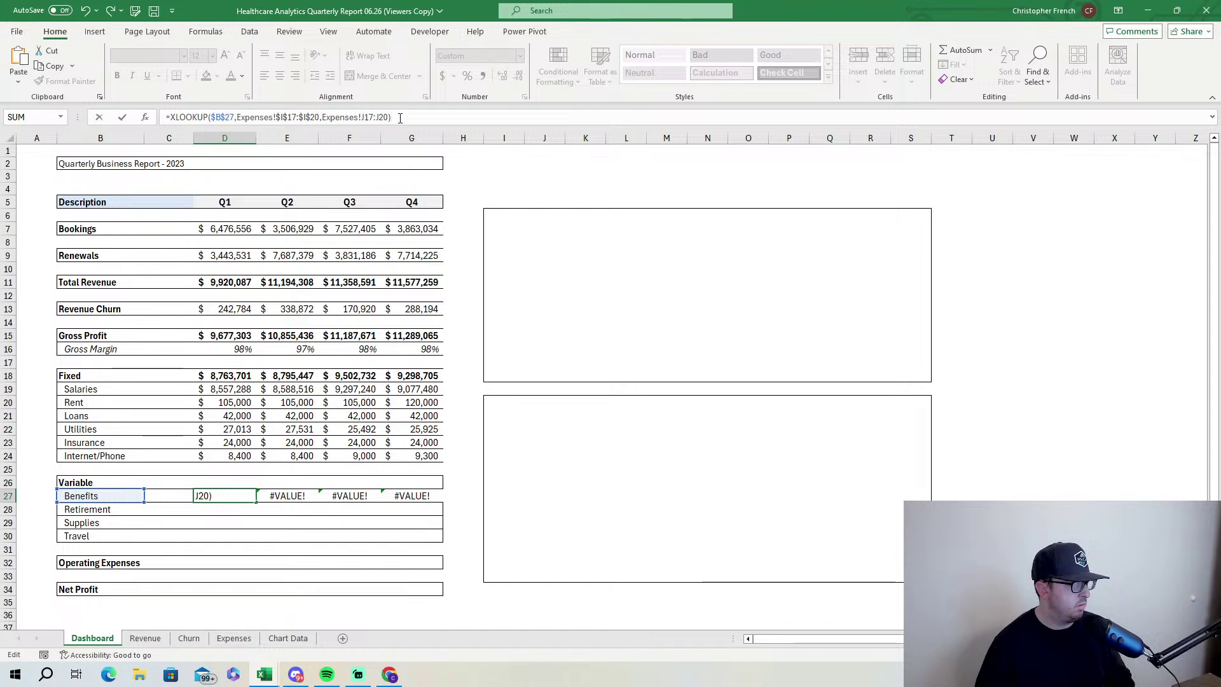
key("Return")
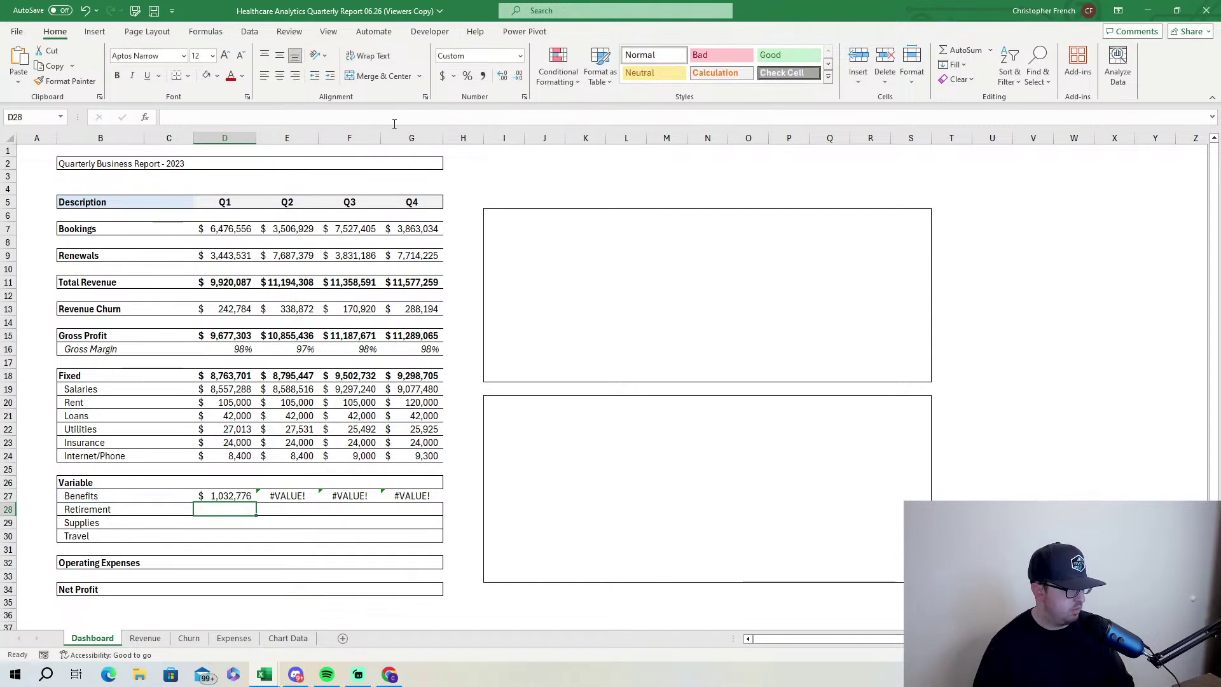
left_click(248, 493)
left_click_drag(257, 502, 414, 496)
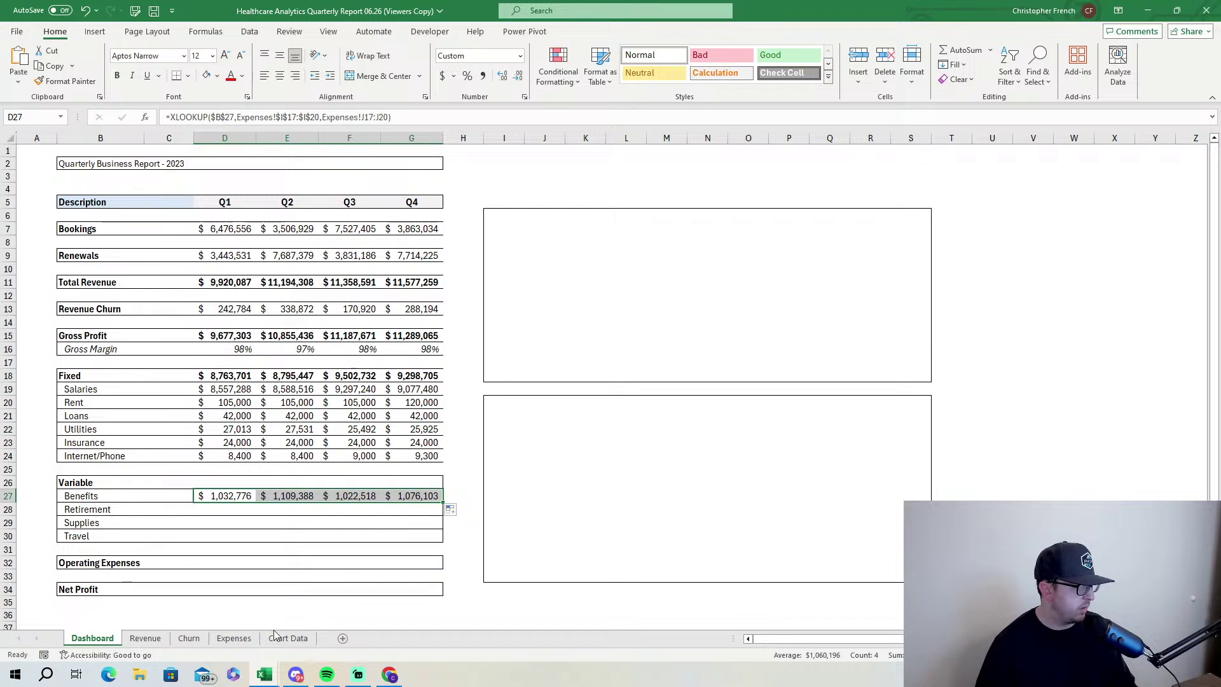
Check the dashboard's quarterly Benefits values and the D27 formula against the Variable section of the Expenses pivot table.
left_click(239, 639)
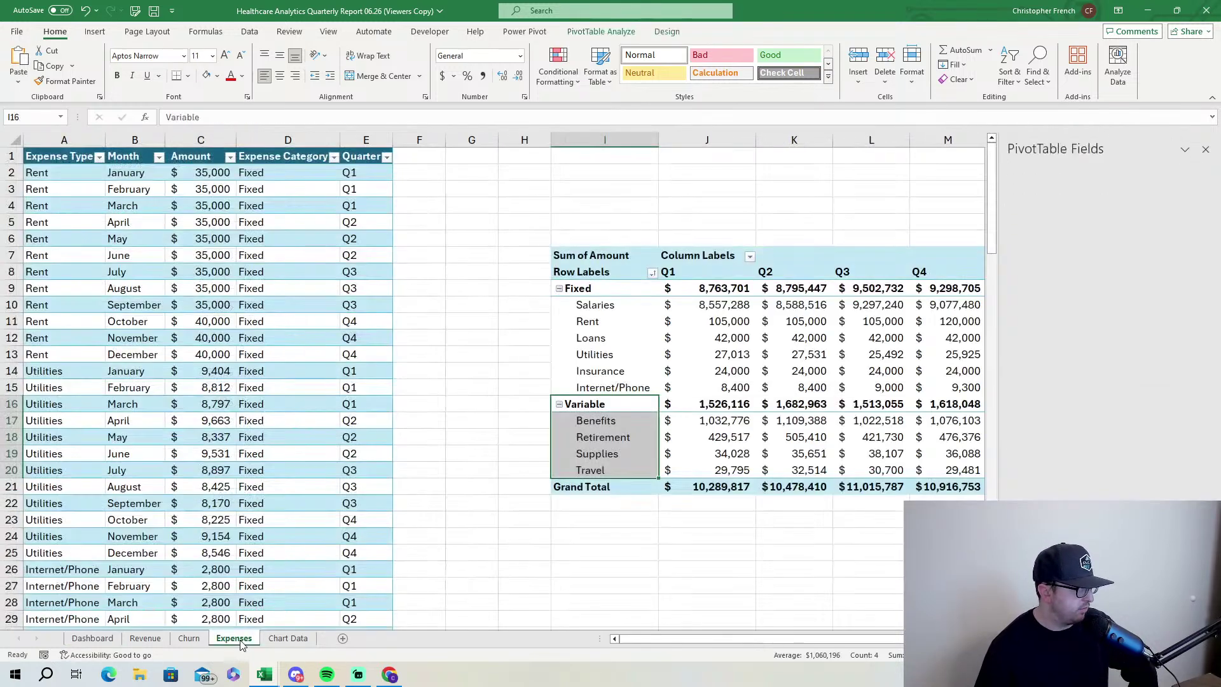
left_click(96, 638)
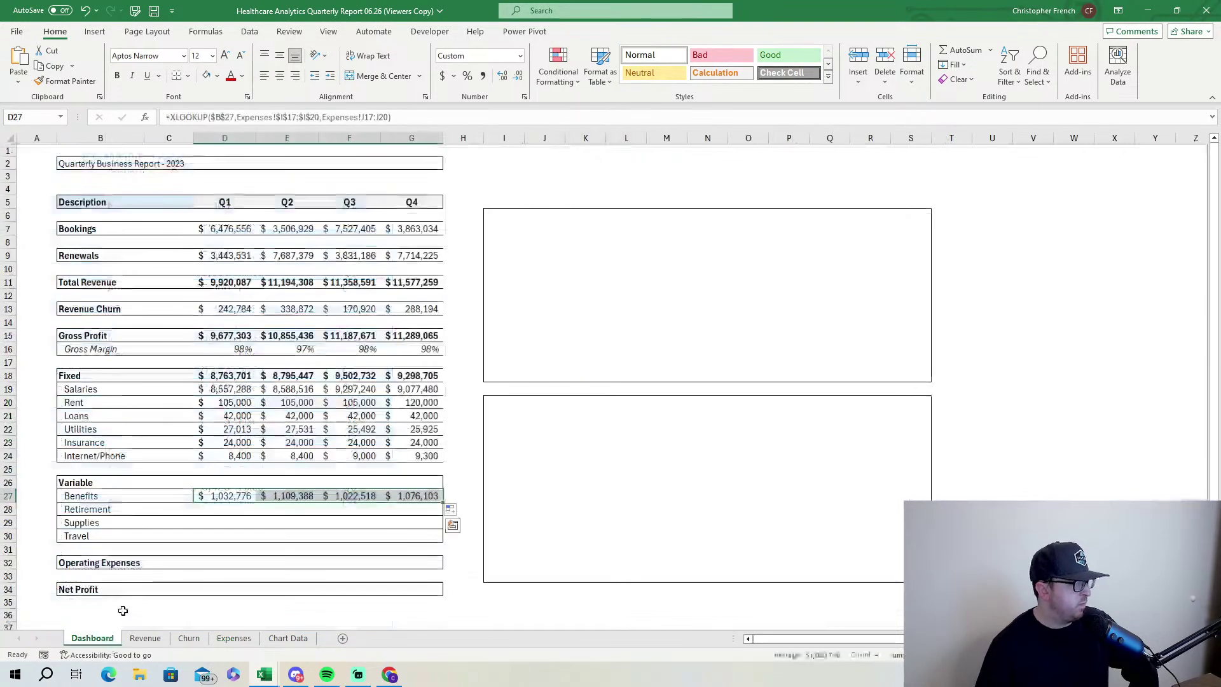
left_click(217, 498)
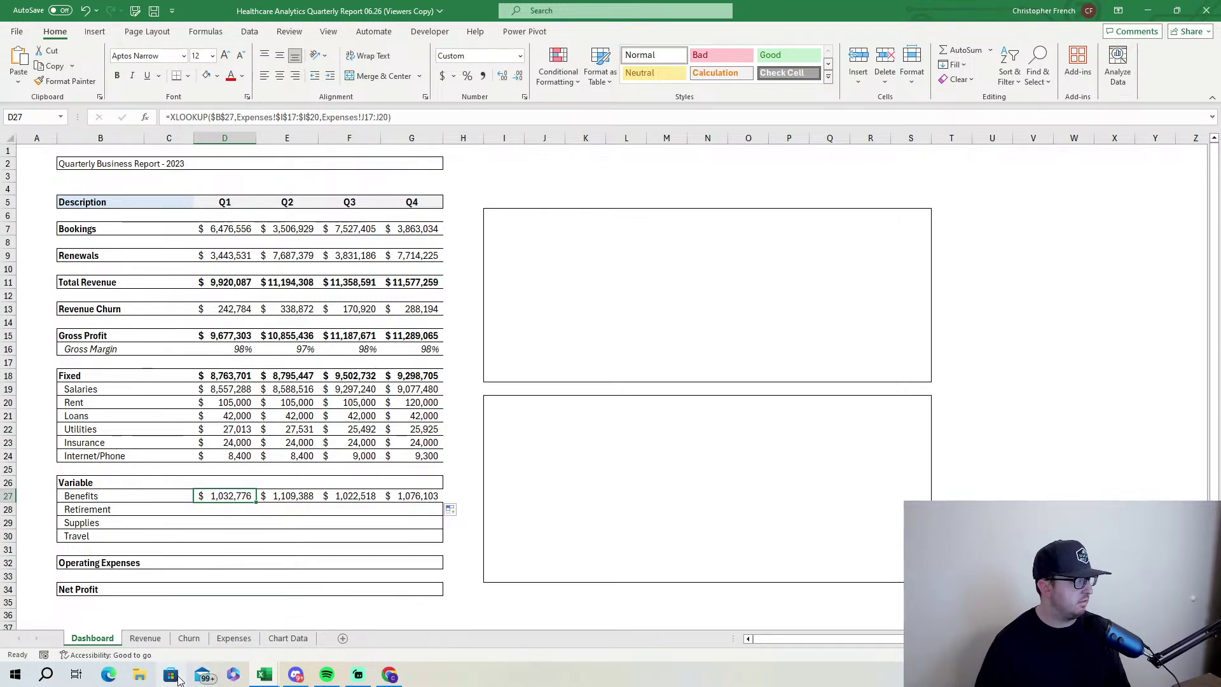
left_click(234, 638)
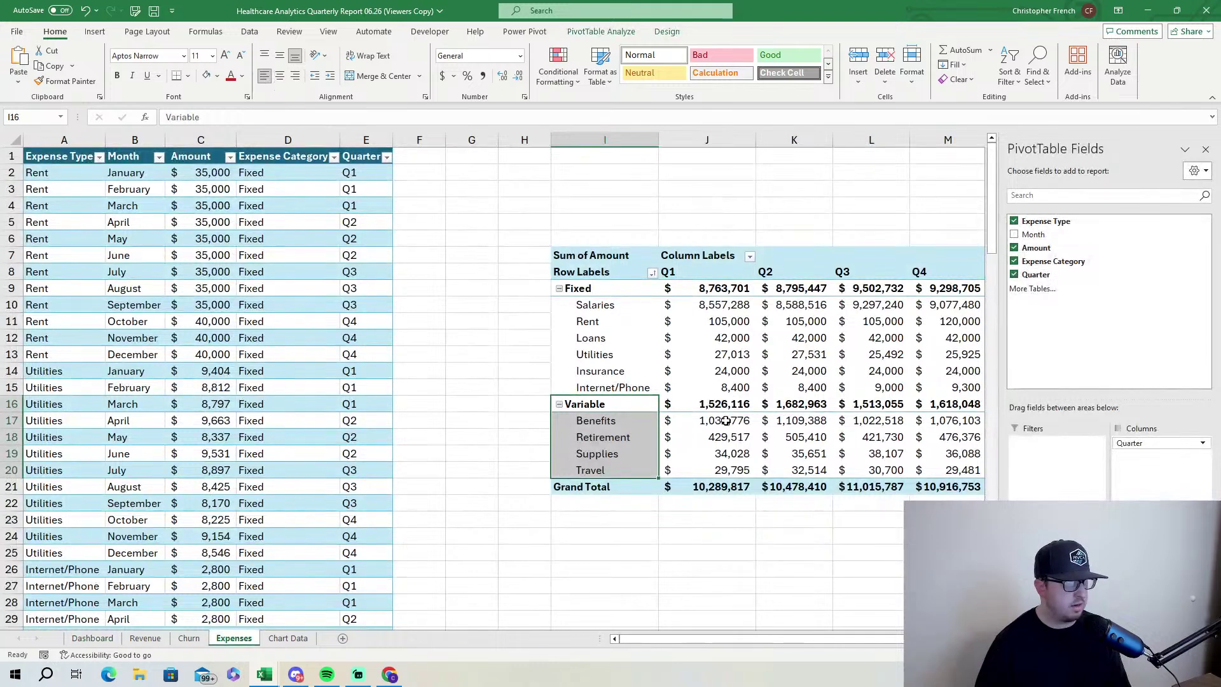
left_click(91, 638)
left_click(234, 638)
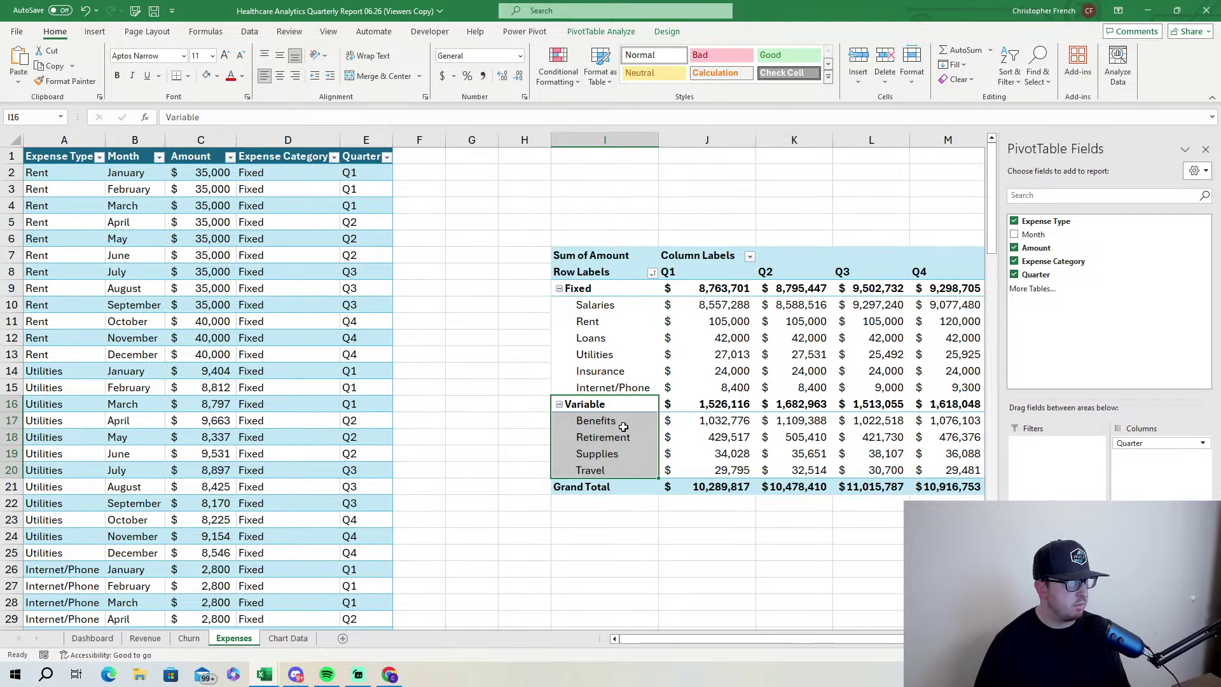
Compare the dashboard's Q2 and Q3 Benefits formulas with the Variable amounts in the Expenses pivot table and the layout of the Revenue sheet.
left_click(91, 639)
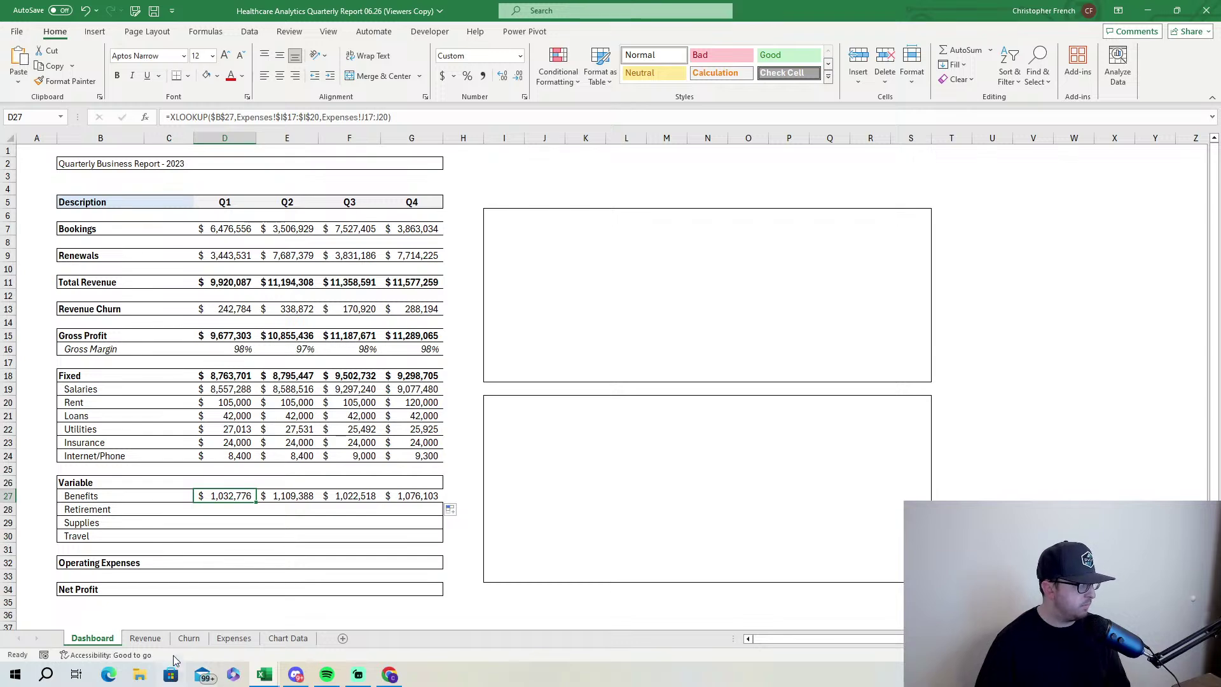
left_click(145, 639)
left_click(233, 638)
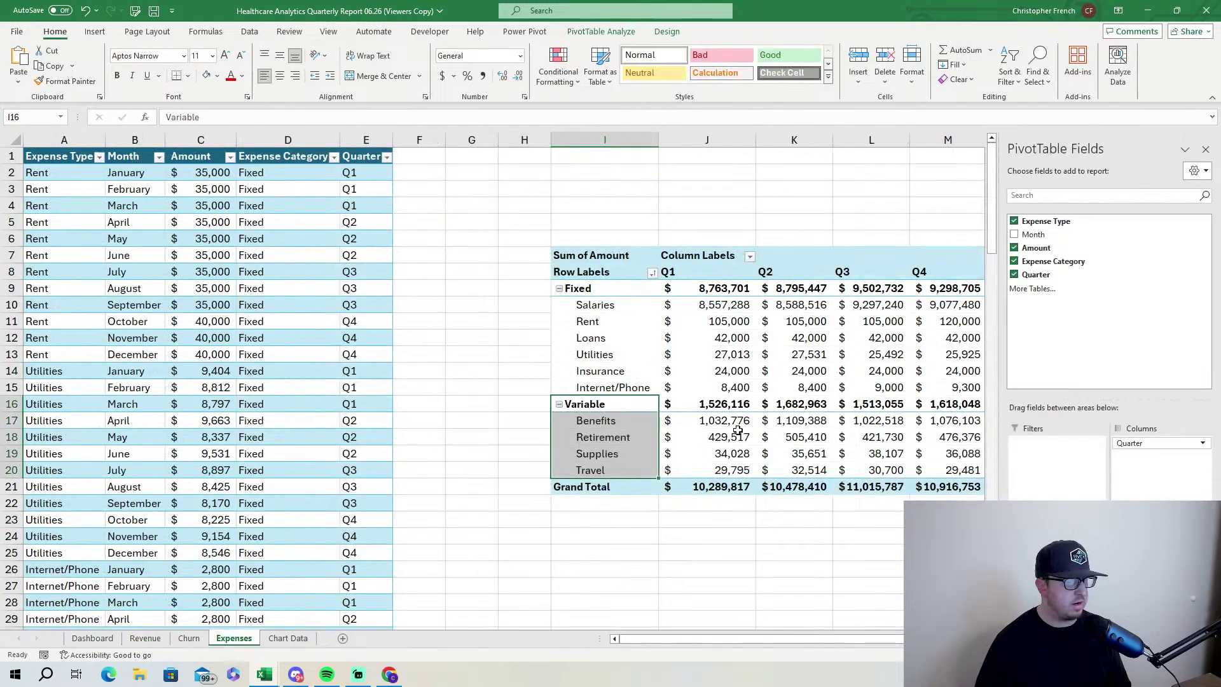
left_click_drag(734, 422, 734, 472)
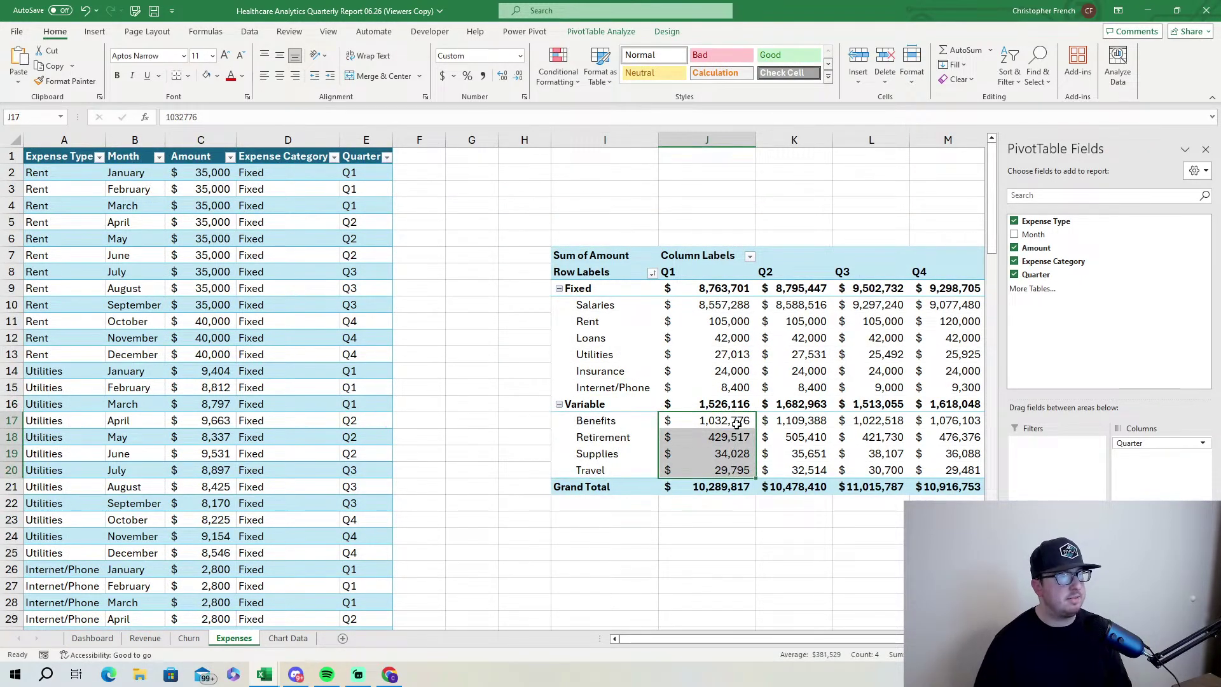
left_click(145, 639)
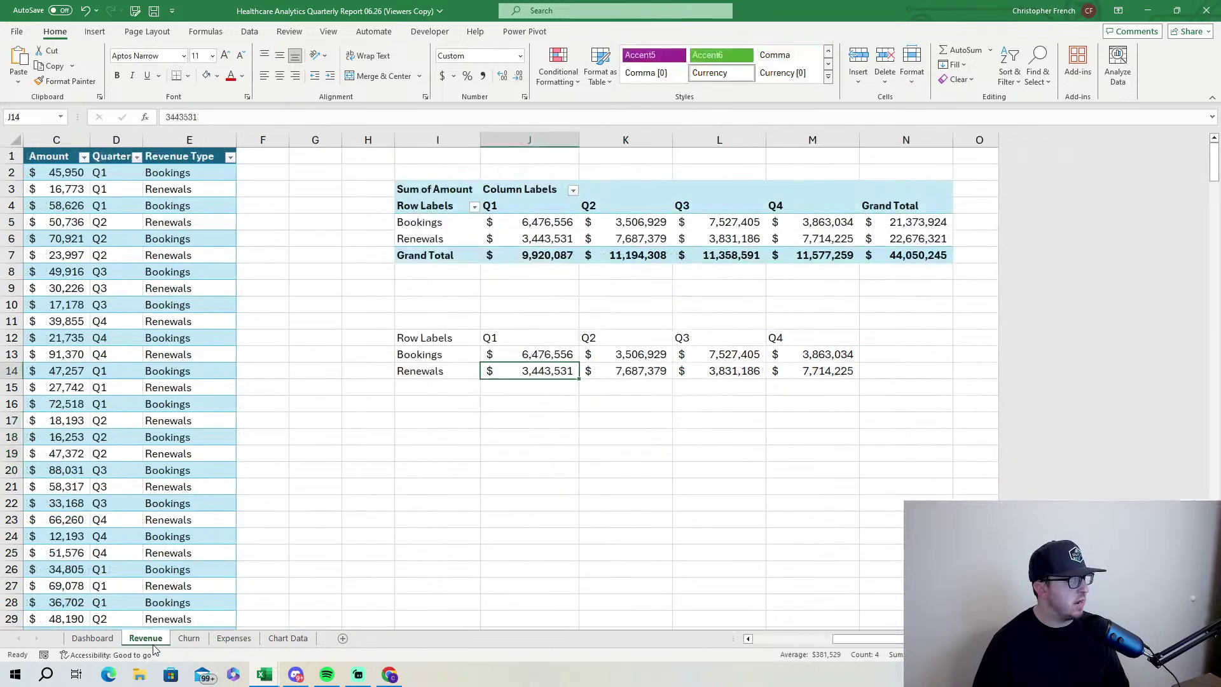
left_click(224, 639)
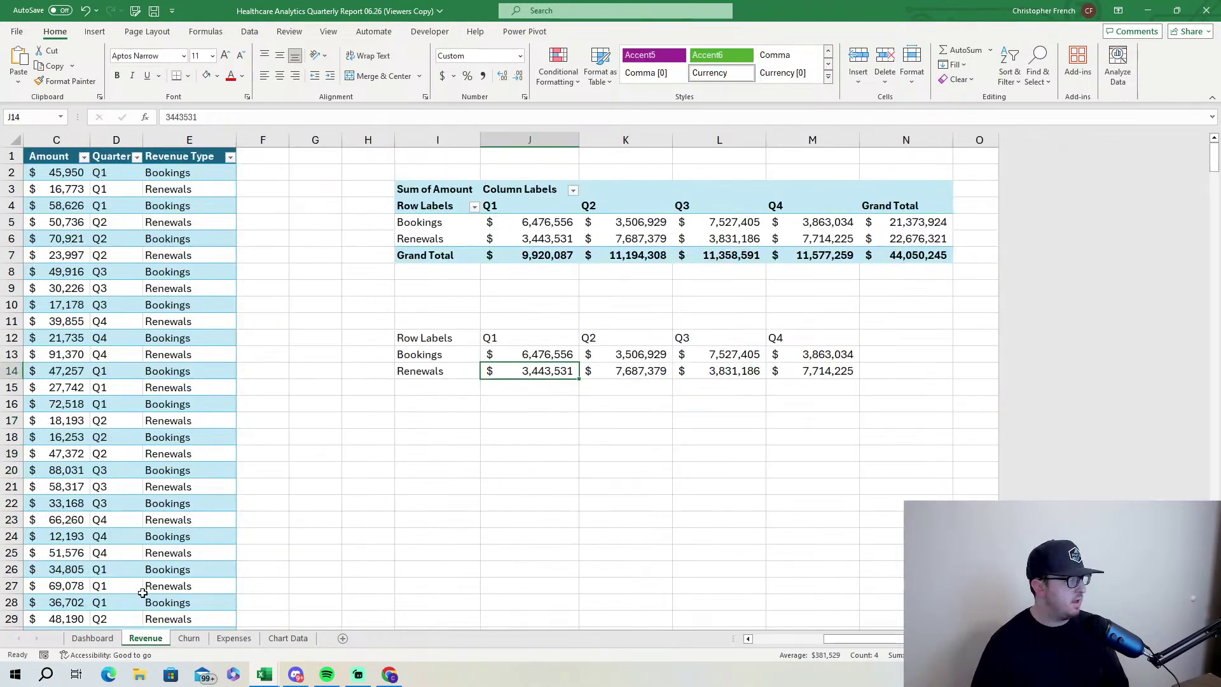
left_click(145, 639)
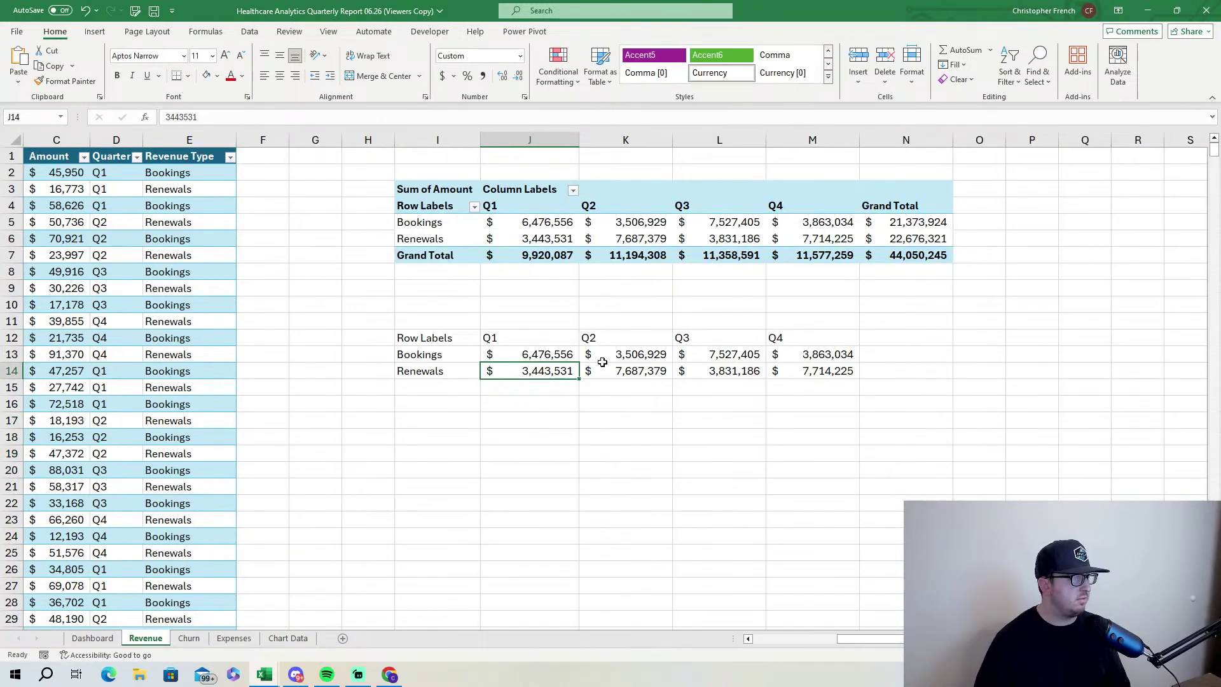
left_click(92, 638)
left_click(293, 498)
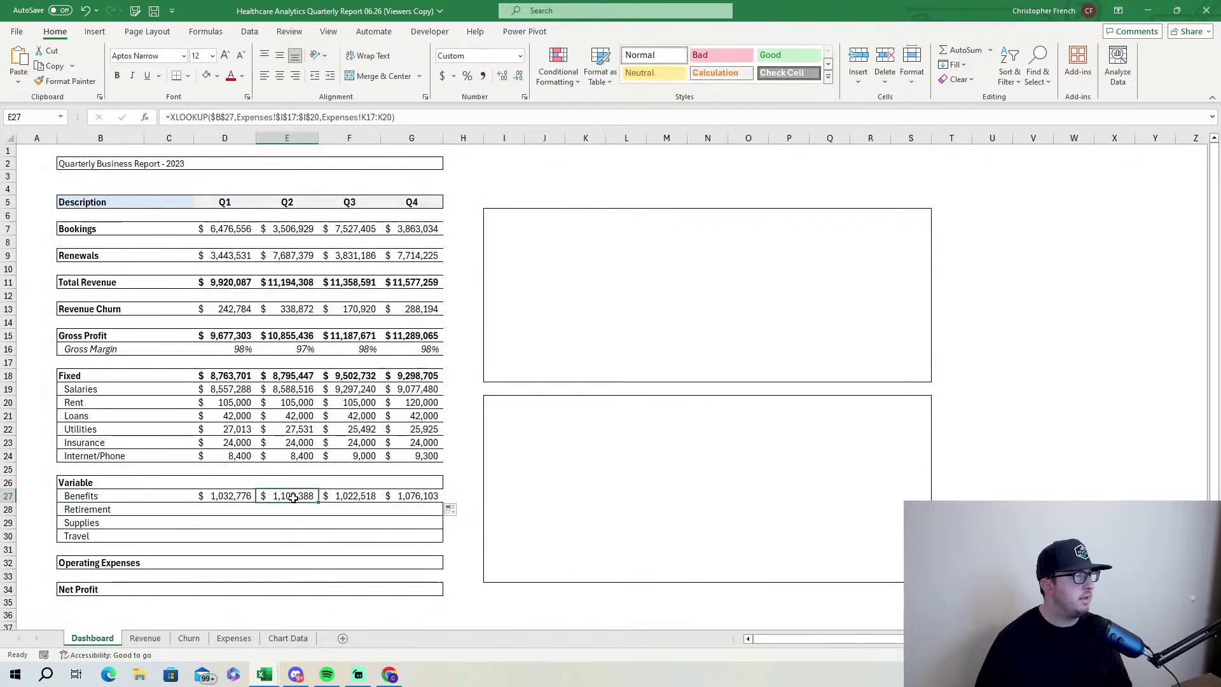
left_click(339, 495)
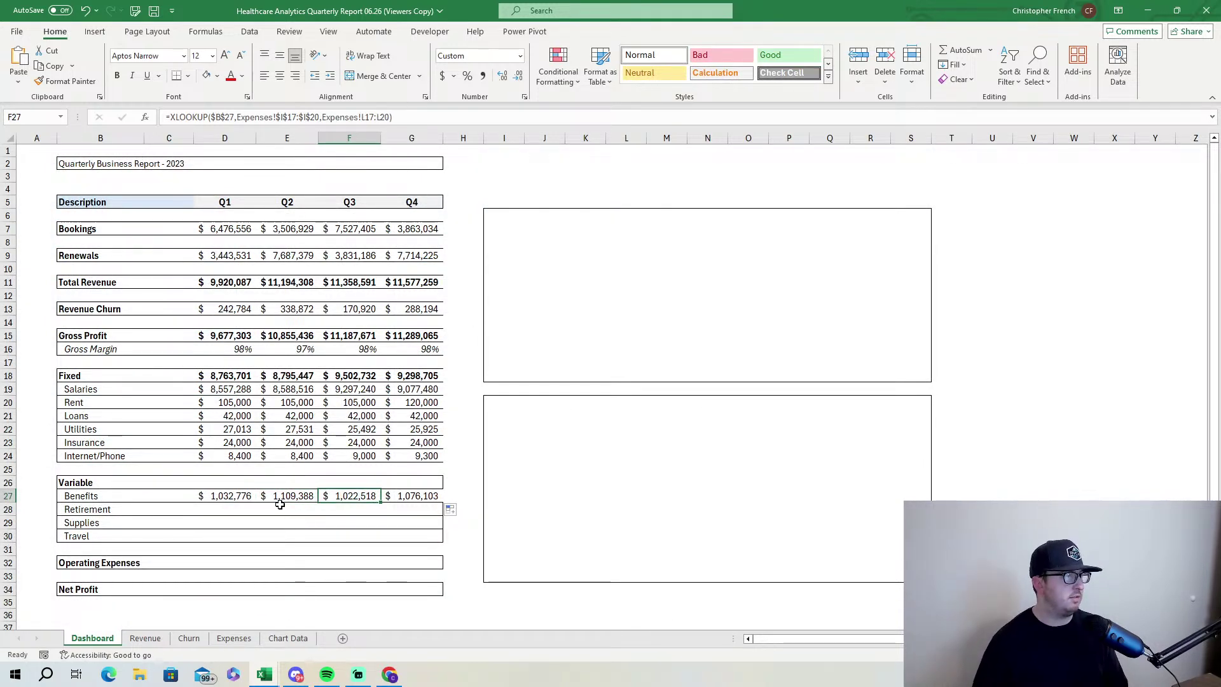
Fill the Q1 Benefits formula from D27 down to the Retirement row in D28 and compare the two formulas.
left_click(247, 503)
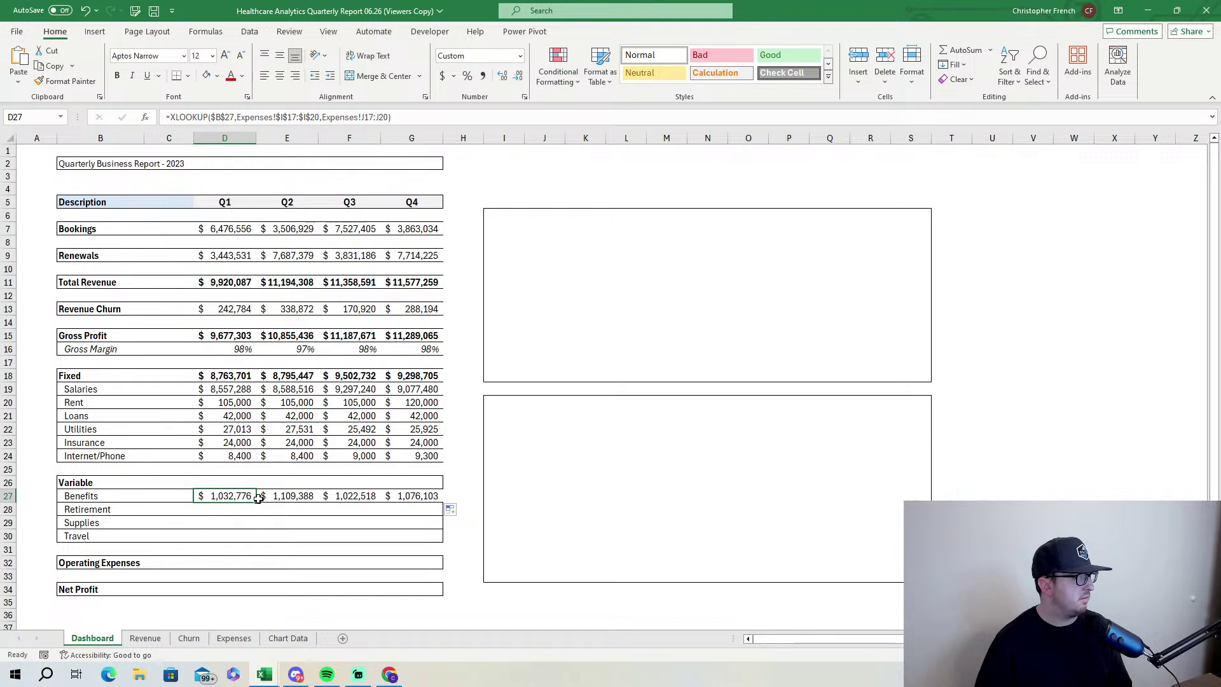
mouse_move(257, 502)
left_mouse_down()
mouse_move(258, 522)
mouse_move(242, 516)
left_mouse_up()
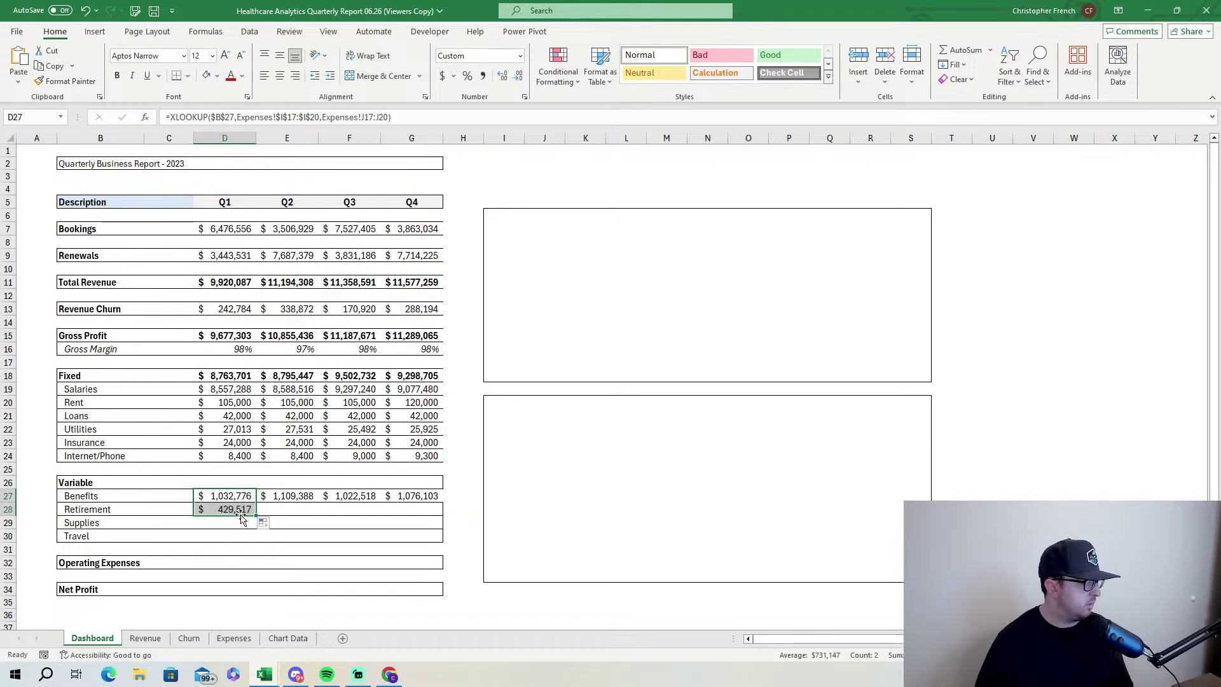
left_click(239, 512)
left_click(245, 496)
left_click(248, 509)
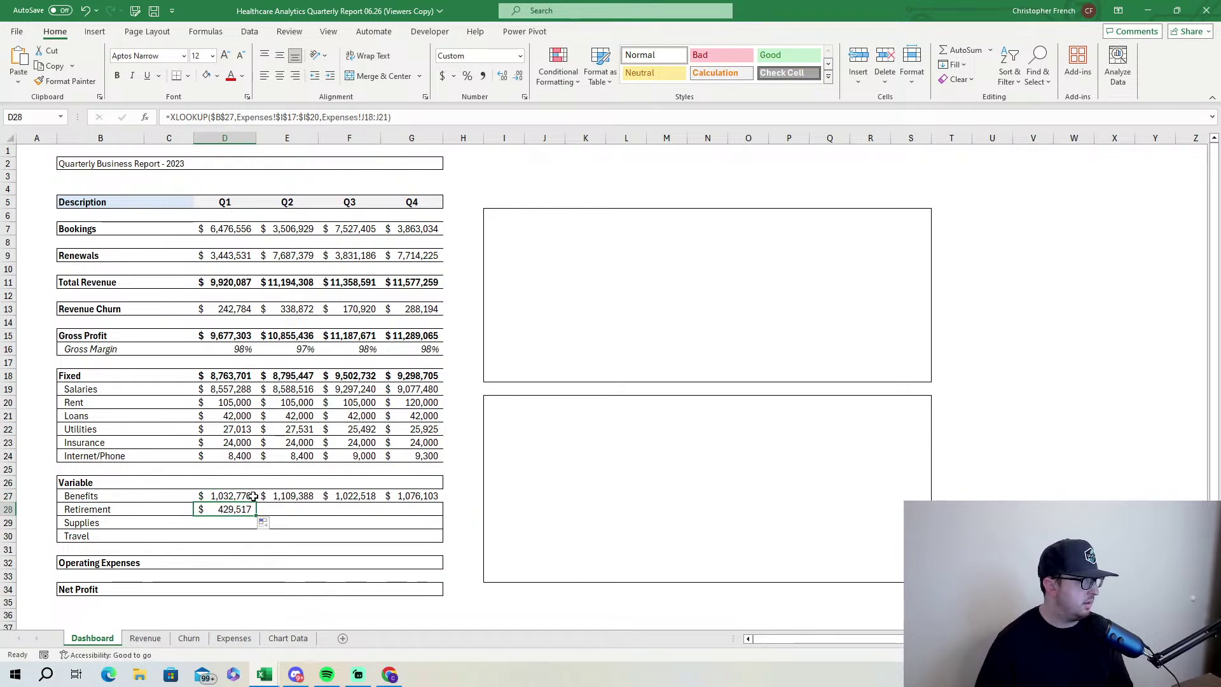
Correct the D28 Retirement formula to look up $B$28 and return from Expenses!J17:J20.
left_click(374, 119)
key("BackSpace")
type("7")
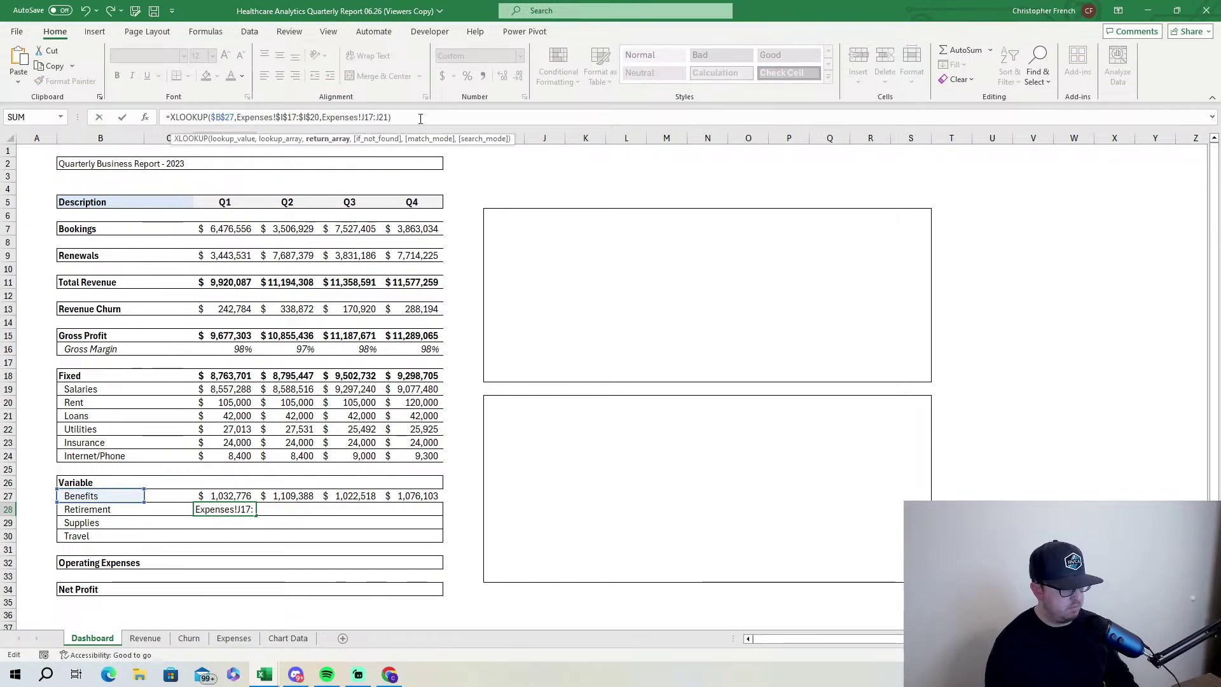
left_click(388, 117)
type("=")
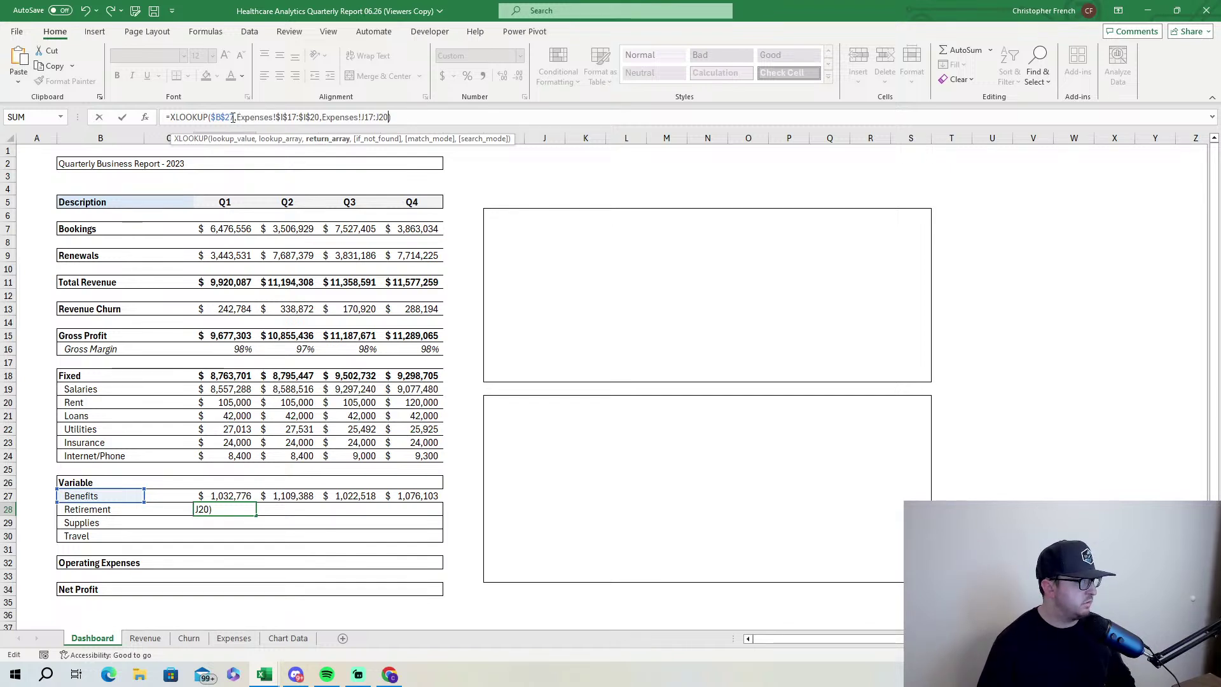
left_click(232, 117)
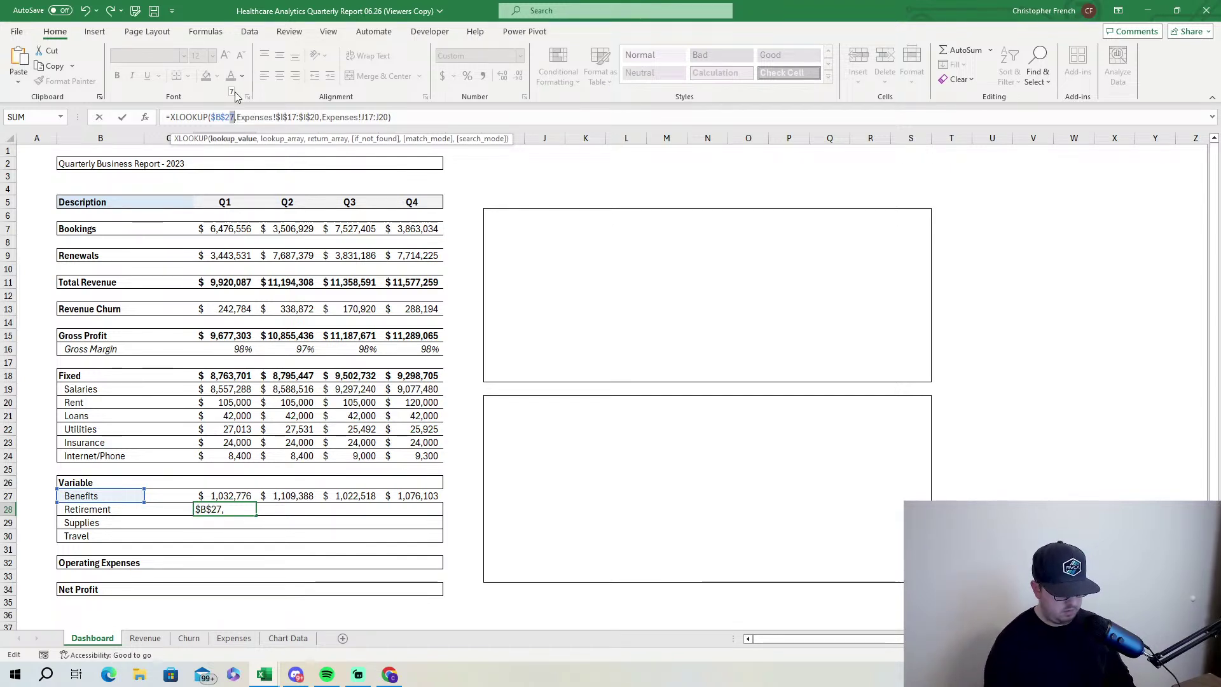
type("8")
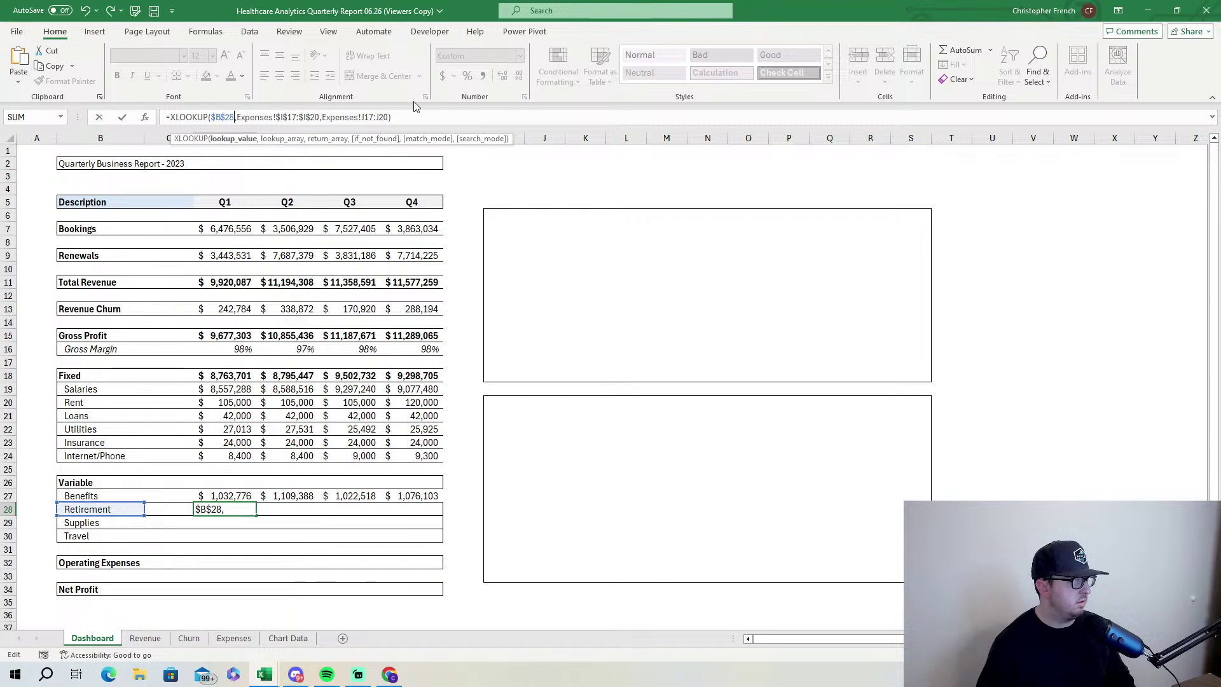
left_click(407, 118)
key("Return")
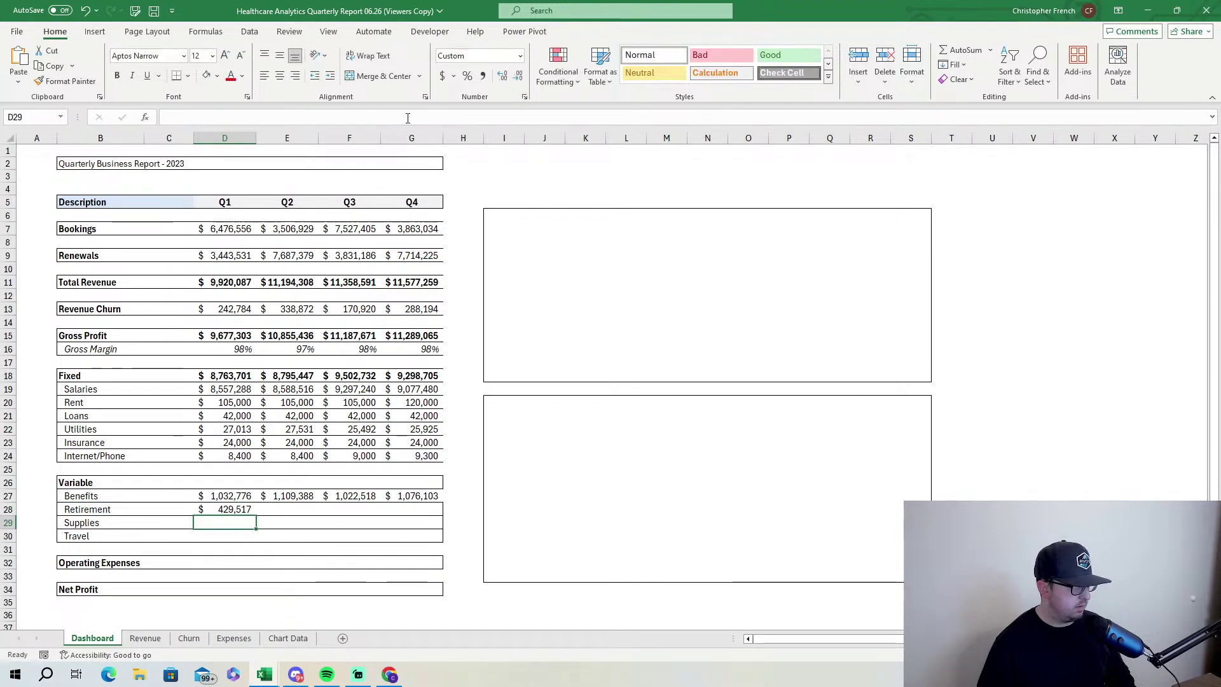
Fill the Retirement formula from D28 across to Q4 in G28 and check the values against the Expenses pivot table.
left_click(252, 511)
left_click_drag(256, 515, 438, 515)
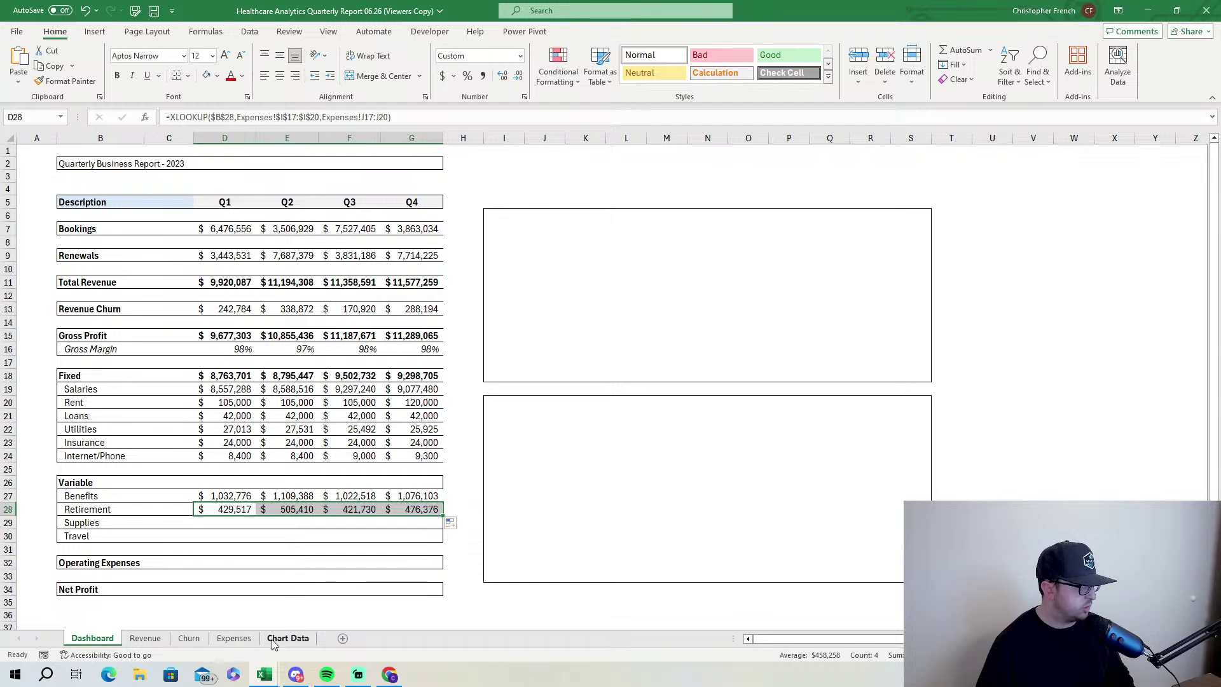
left_click(234, 638)
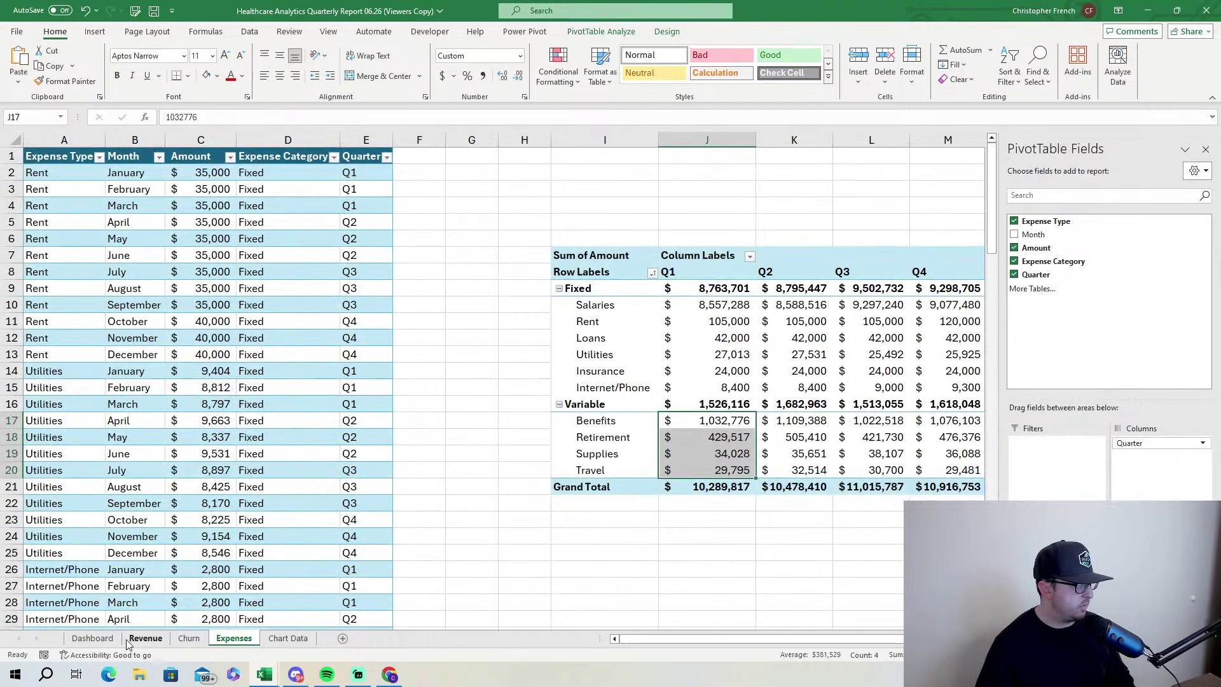
left_click(92, 638)
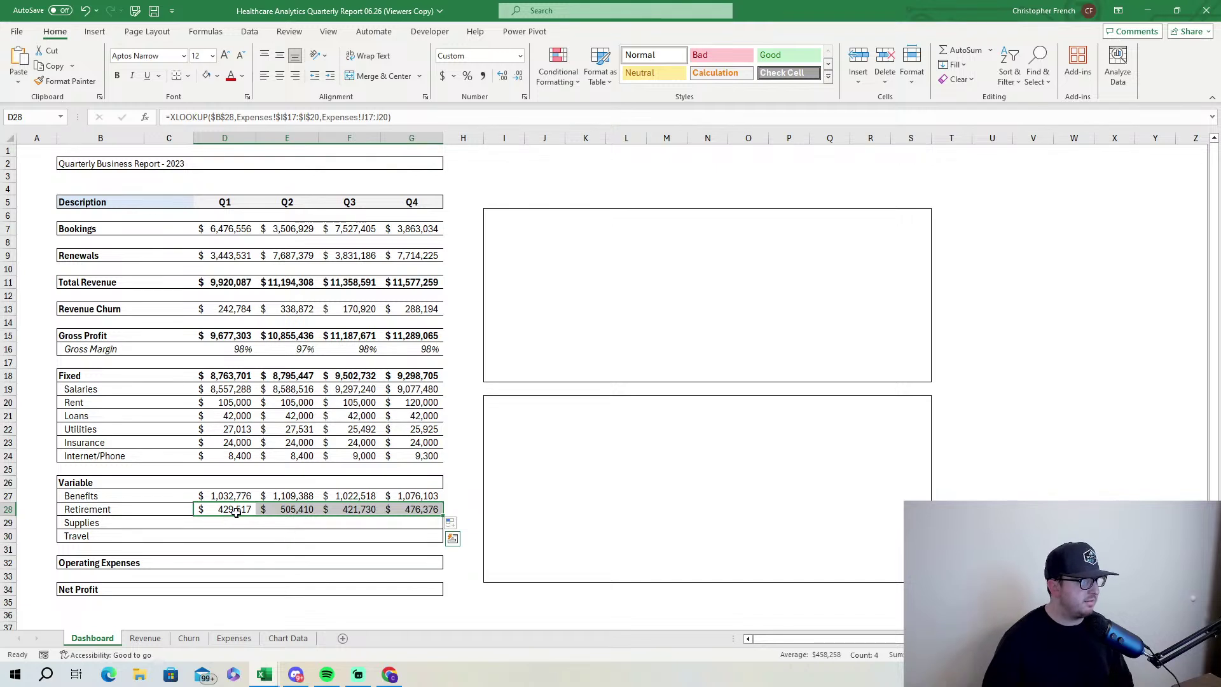
left_click(224, 431)
left_click(233, 496)
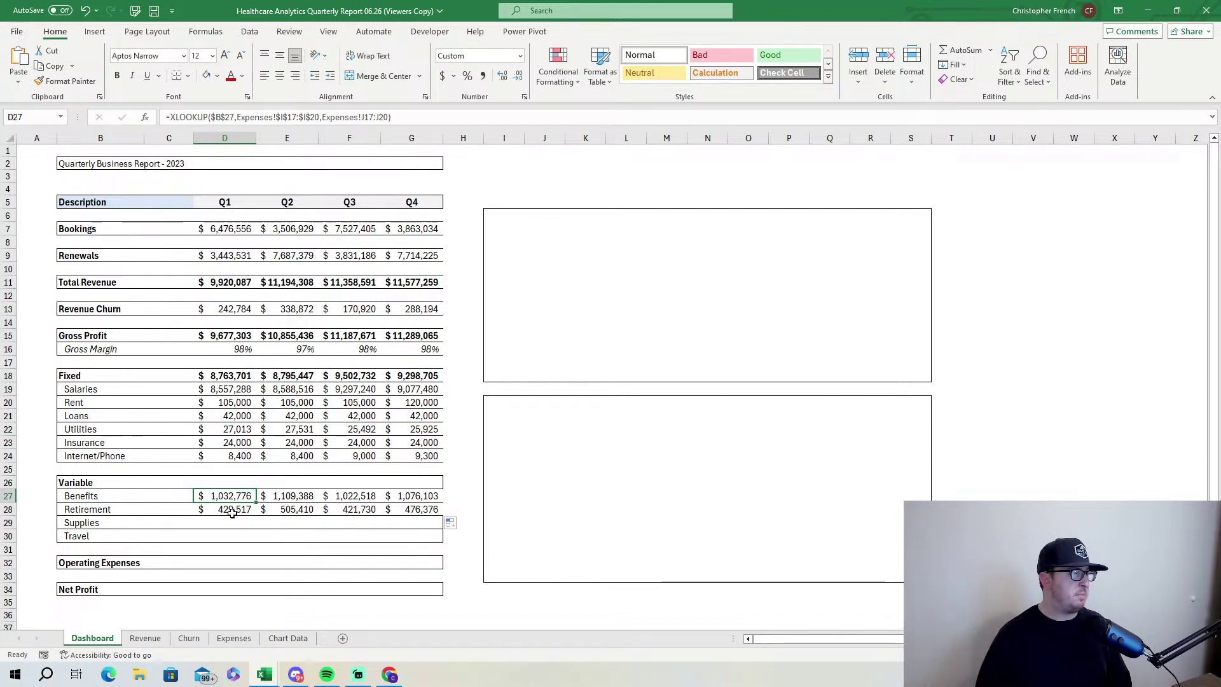
Start a VLOOKUP formula for Q1 Supplies in D29 with the absolute lookup value $B$29.
left_click(235, 521)
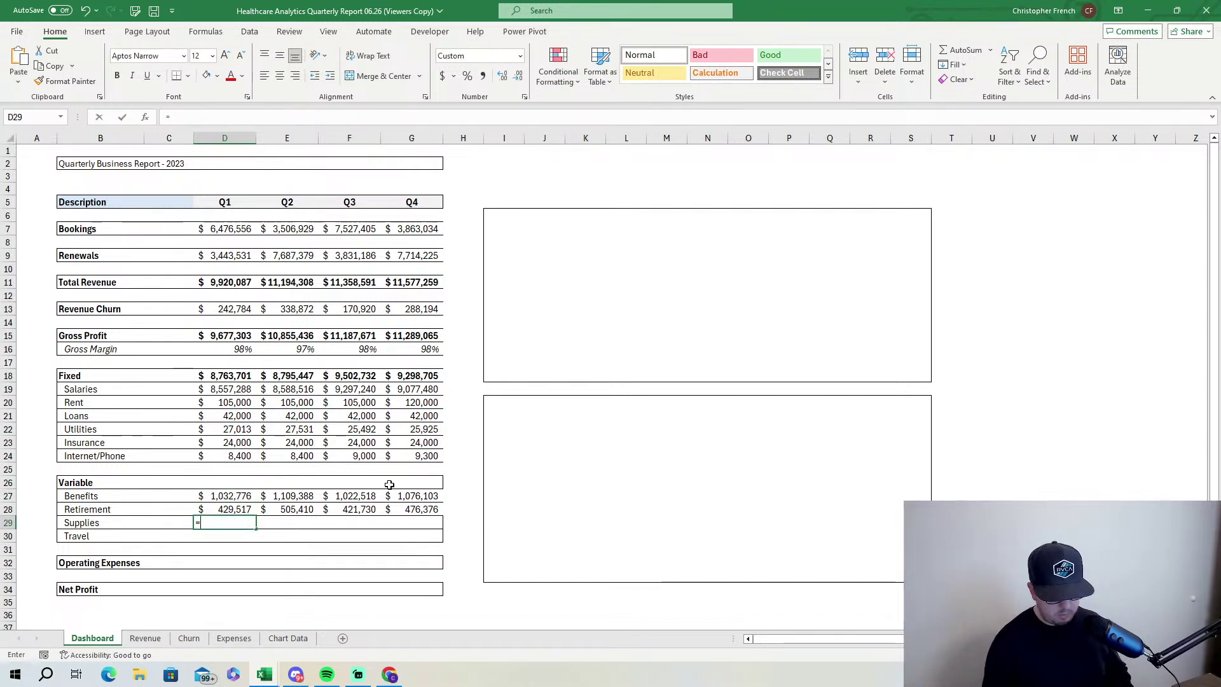
type("=VLOOKUP(")
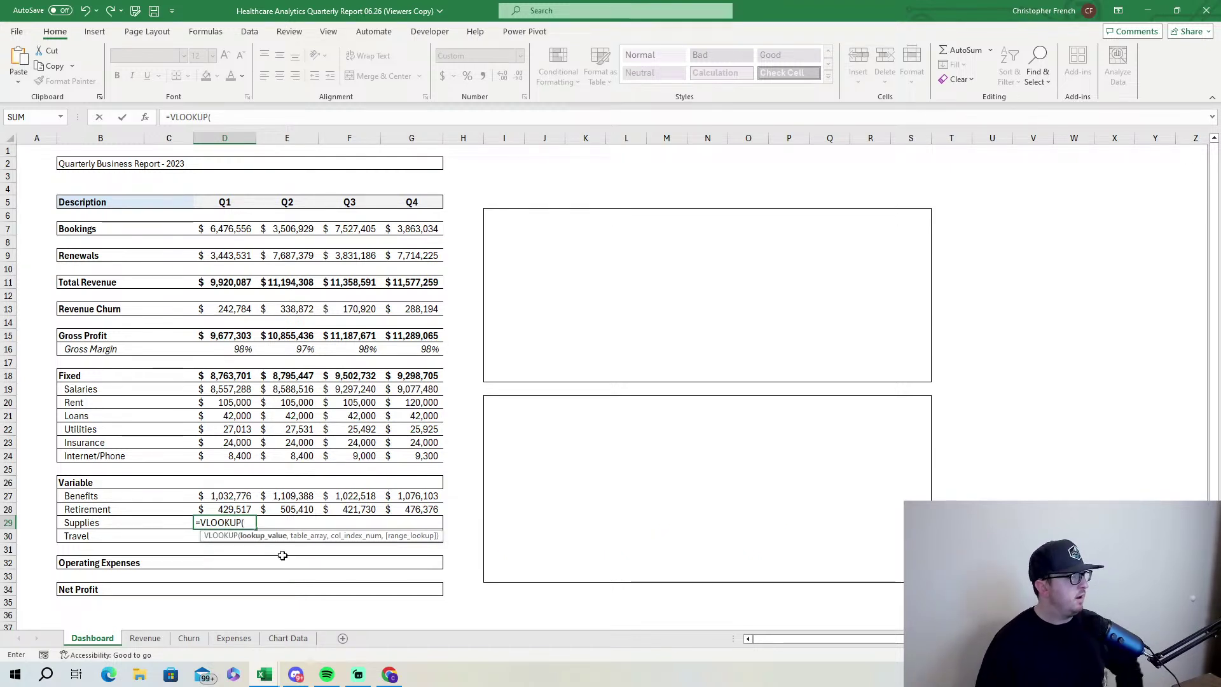
left_click(88, 522)
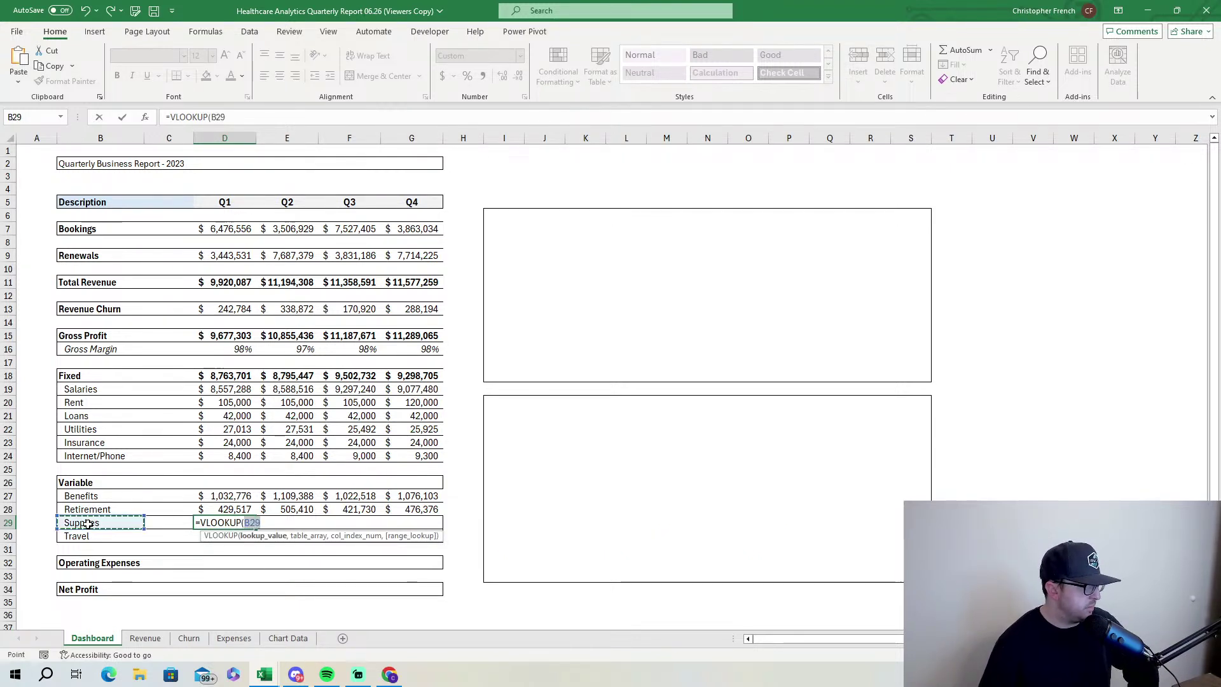
key("F4")
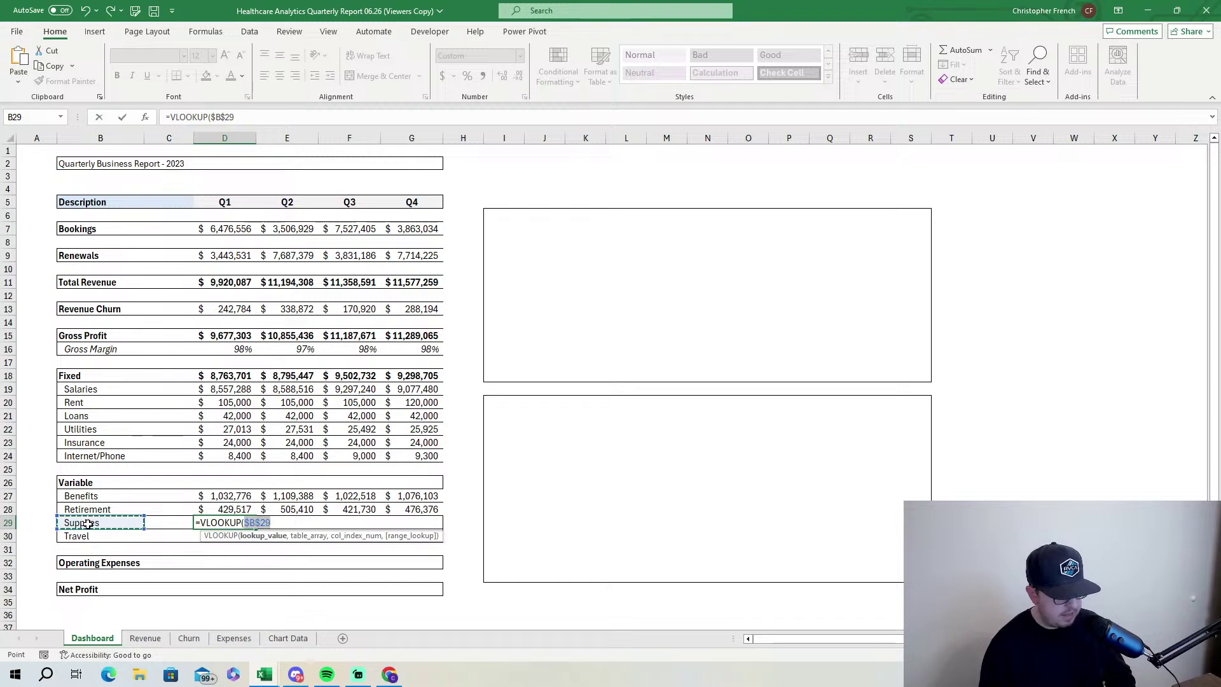
type(",")
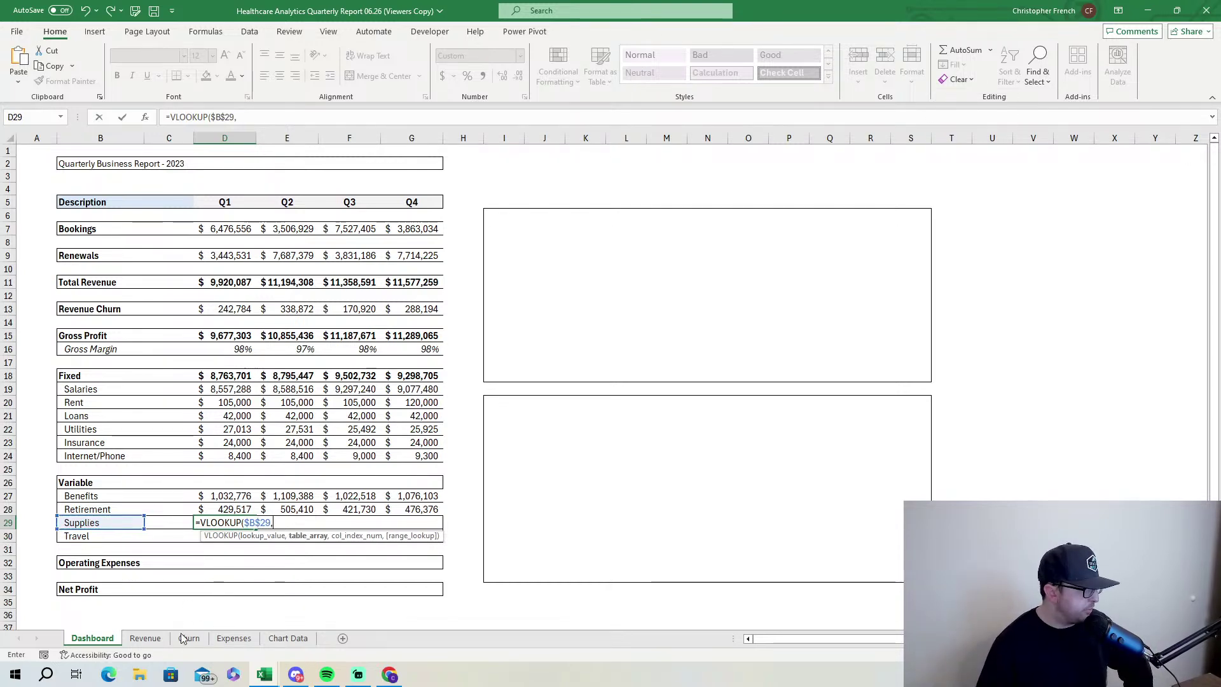
Set the D29 VLOOKUP table array to the pivot's Variable rows as the absolute range Expenses!$I$17:$N$20.
left_click(229, 645)
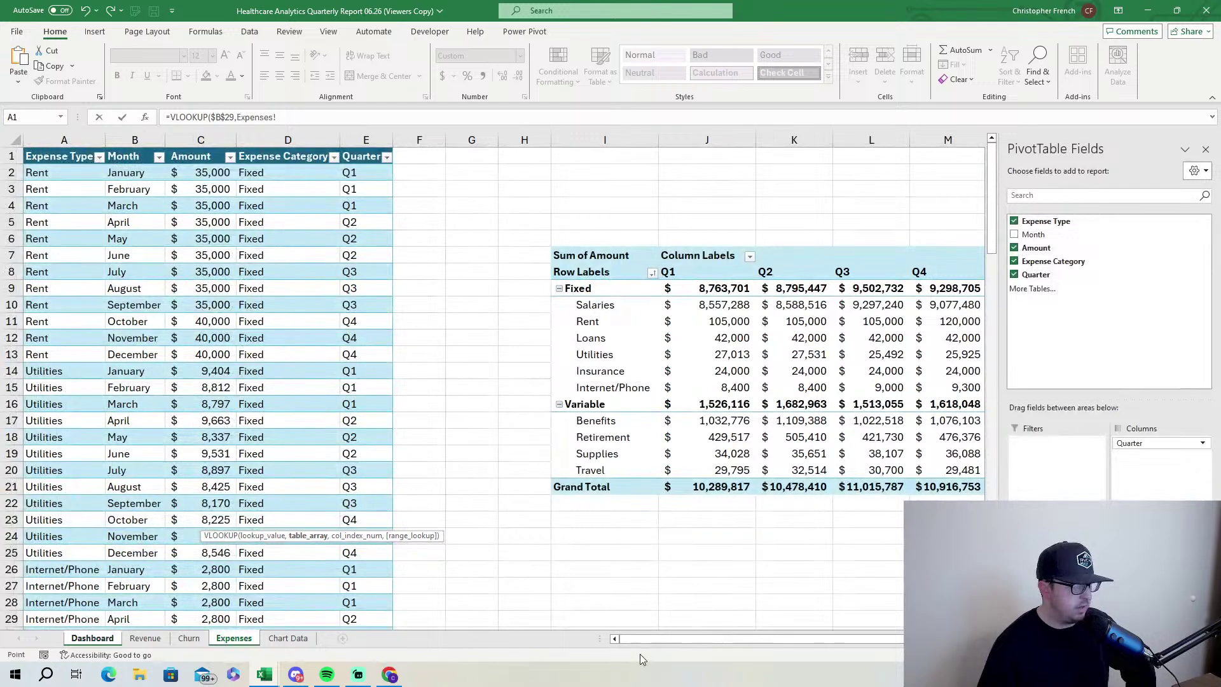
left_click_drag(636, 642, 777, 630)
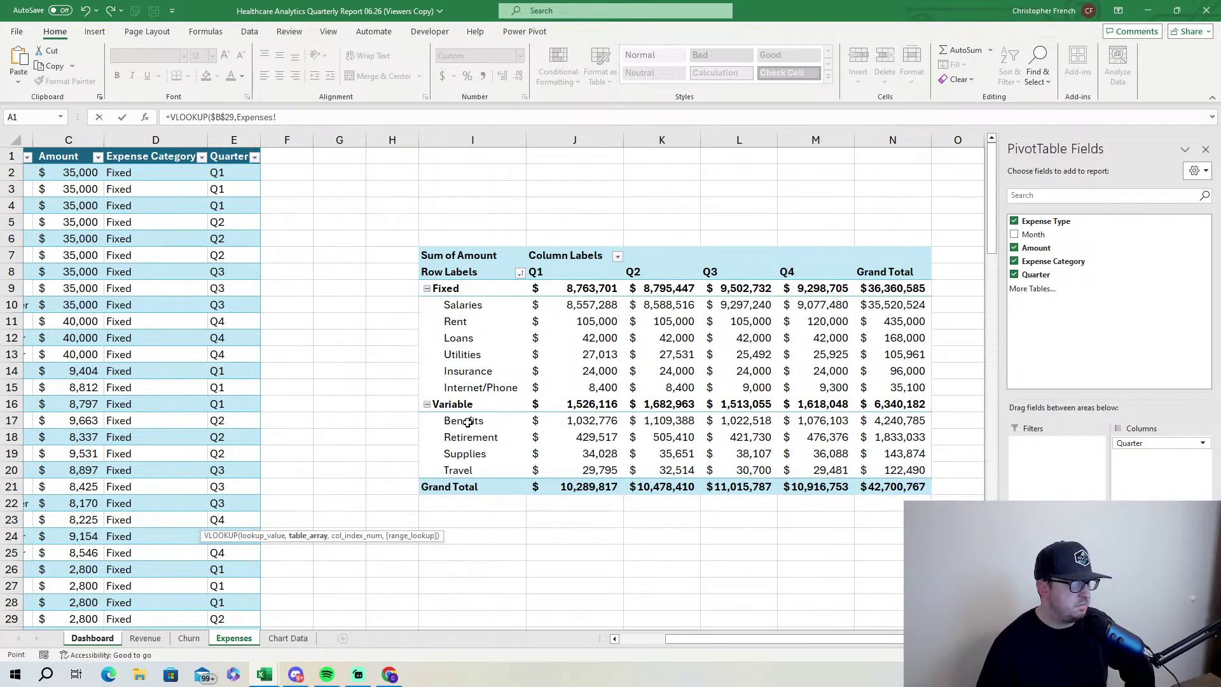
left_click_drag(467, 422, 862, 471)
left_click(338, 120)
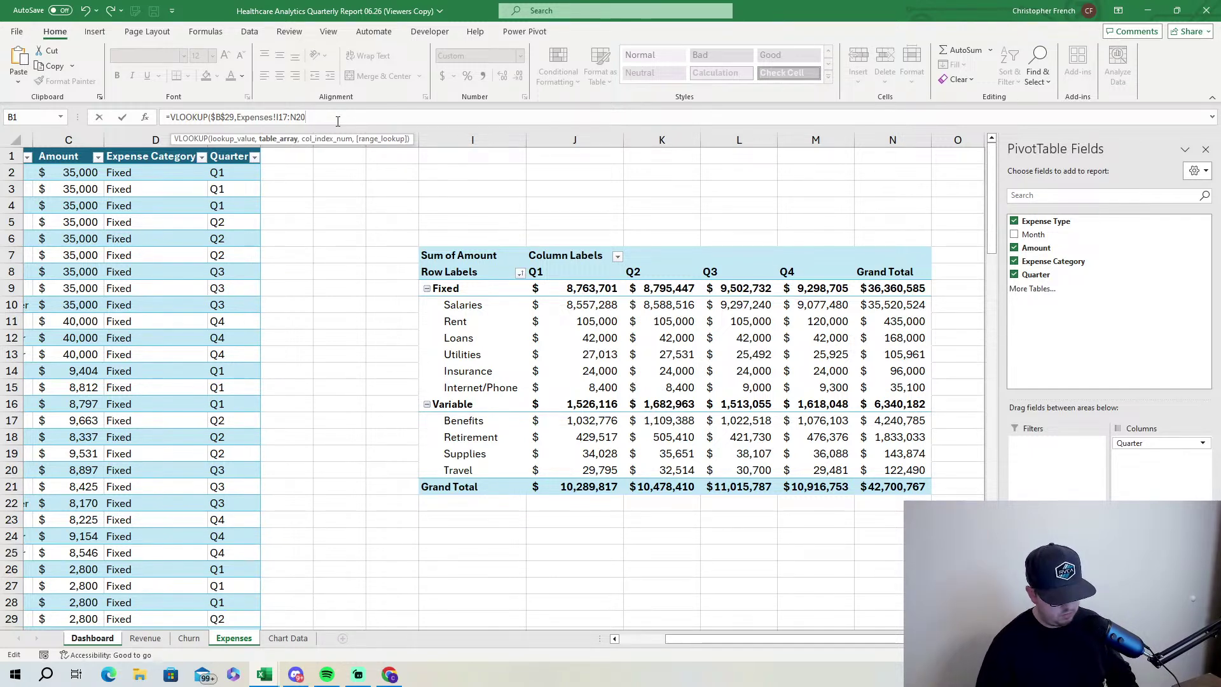
key("F4")
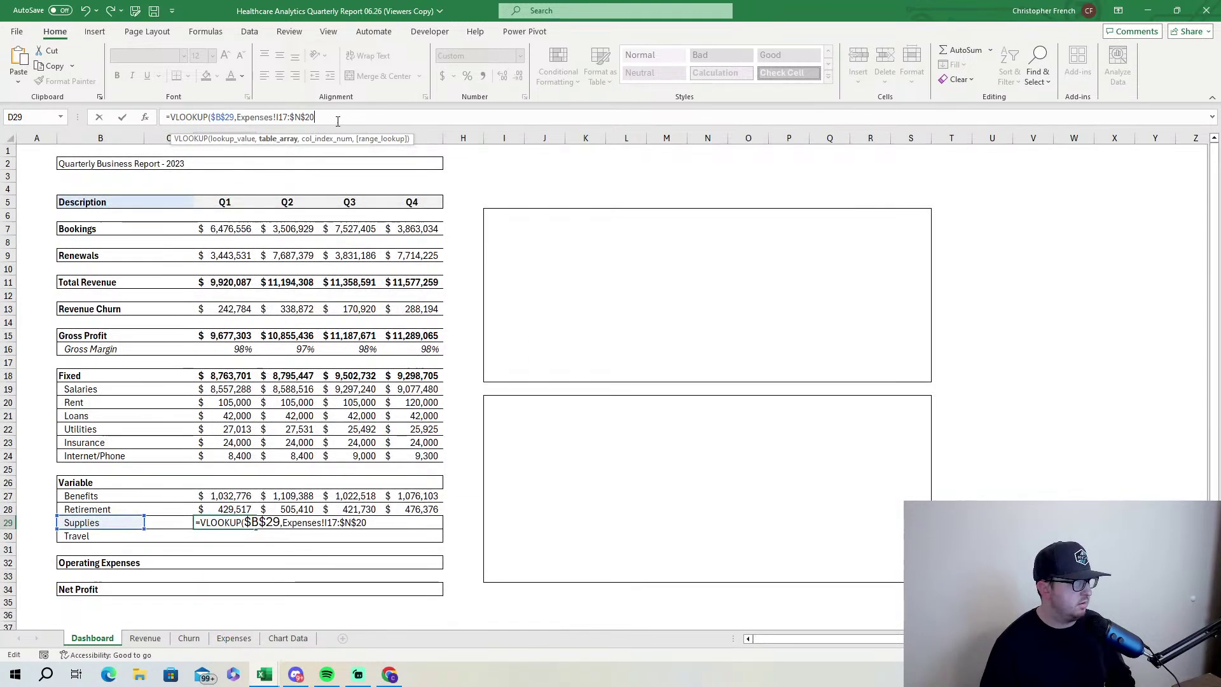
left_click_drag(340, 120, 252, 122)
key("F4")
left_click(336, 117)
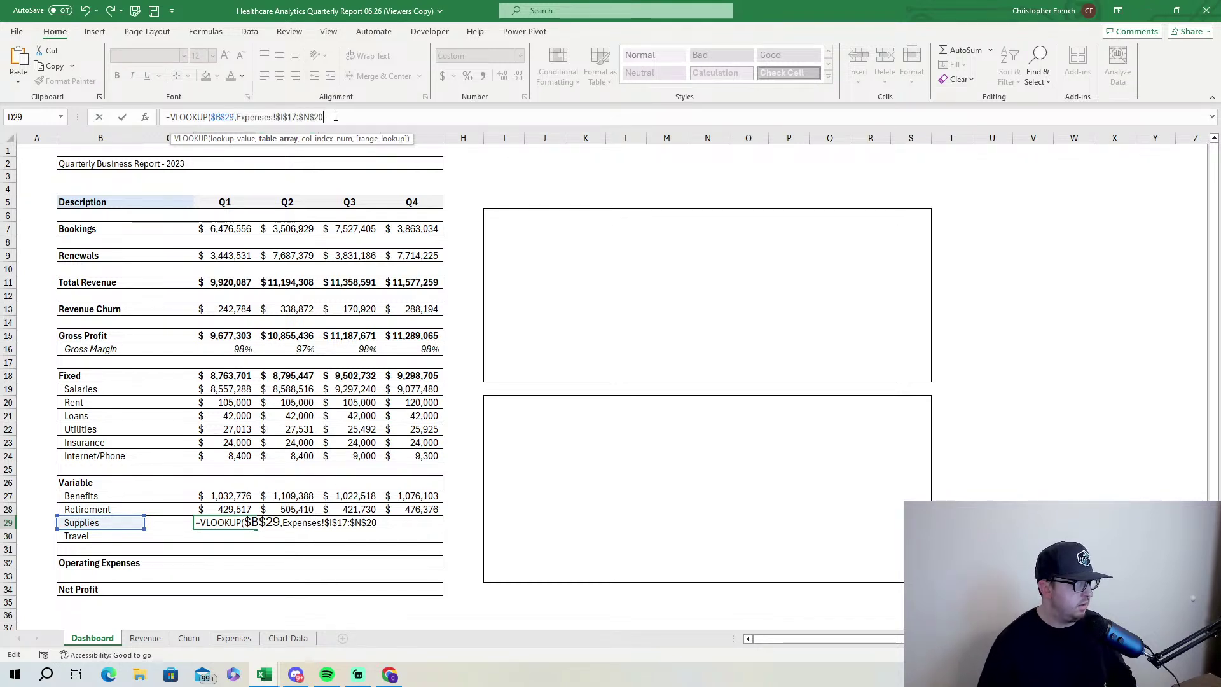
Finish the D29 Supplies VLOOKUP with column index 2 and exact match FALSE, and check the result against the Expenses pivot table.
type(",")
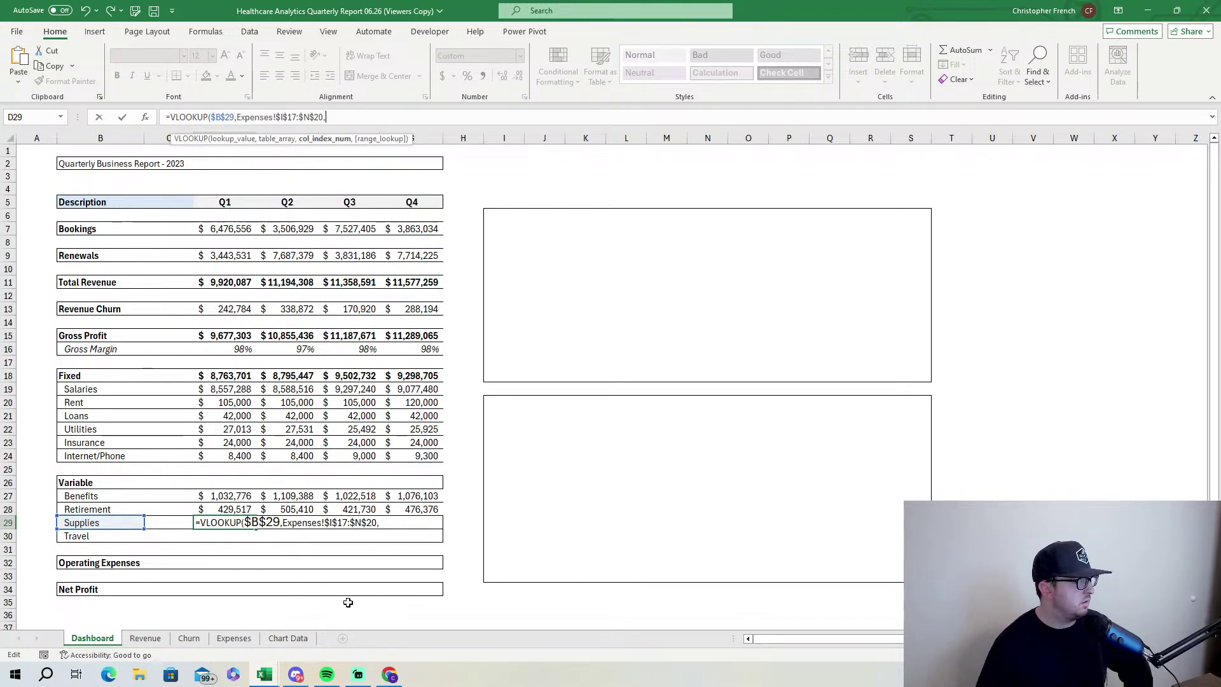
left_click(245, 639)
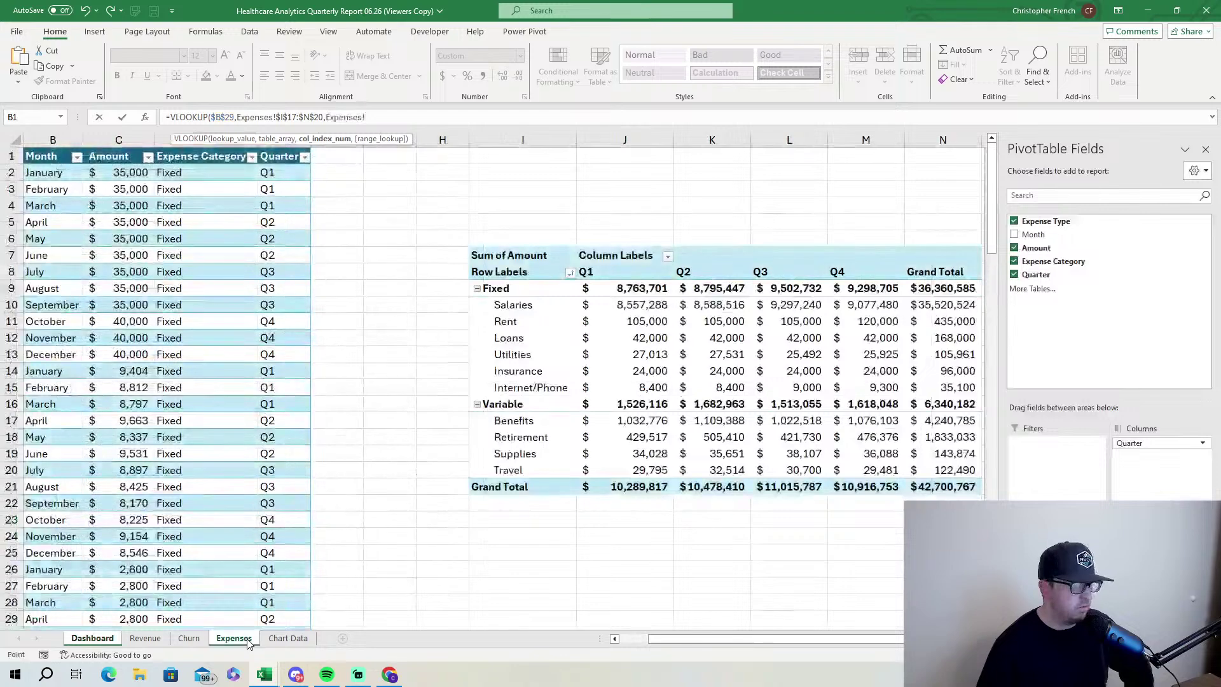
left_click(110, 642)
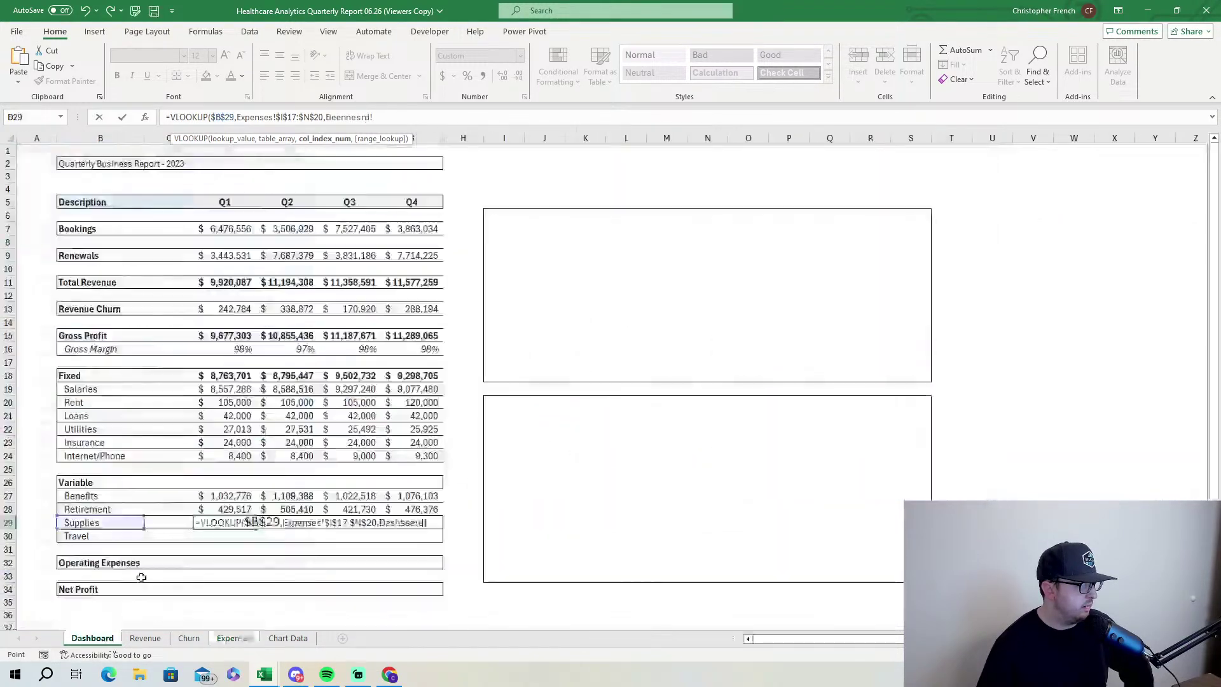
left_click_drag(373, 117, 328, 117)
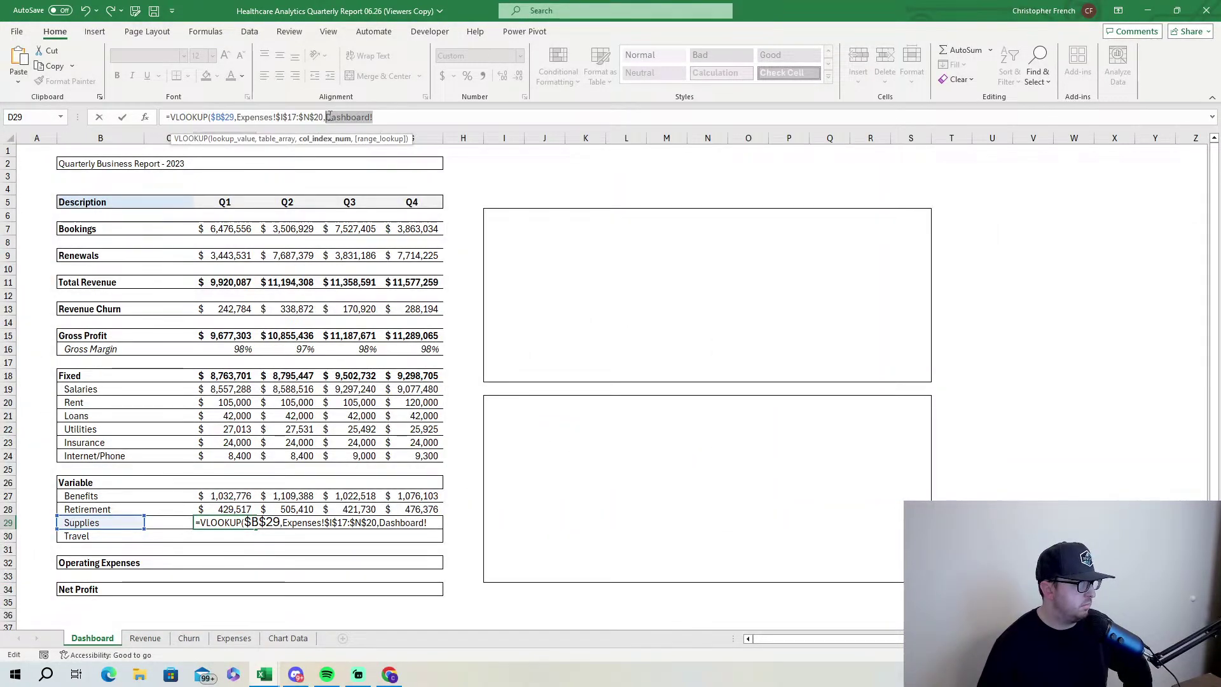
type("2,false)")
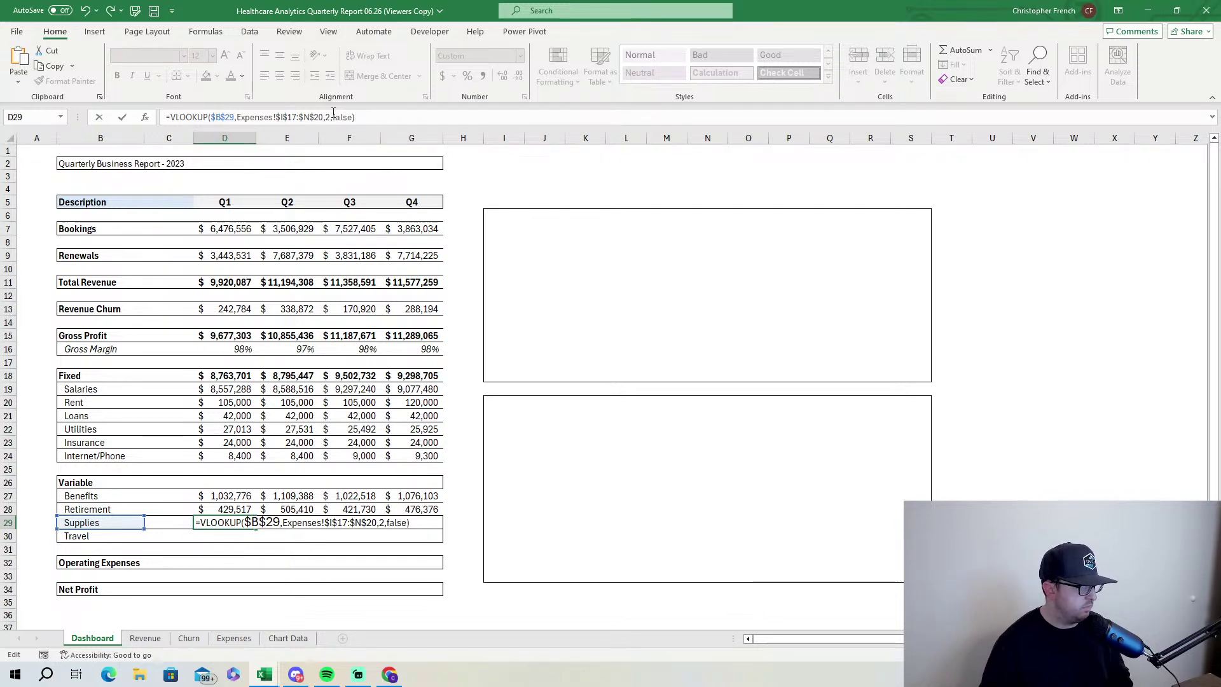
key("Return")
left_click(241, 642)
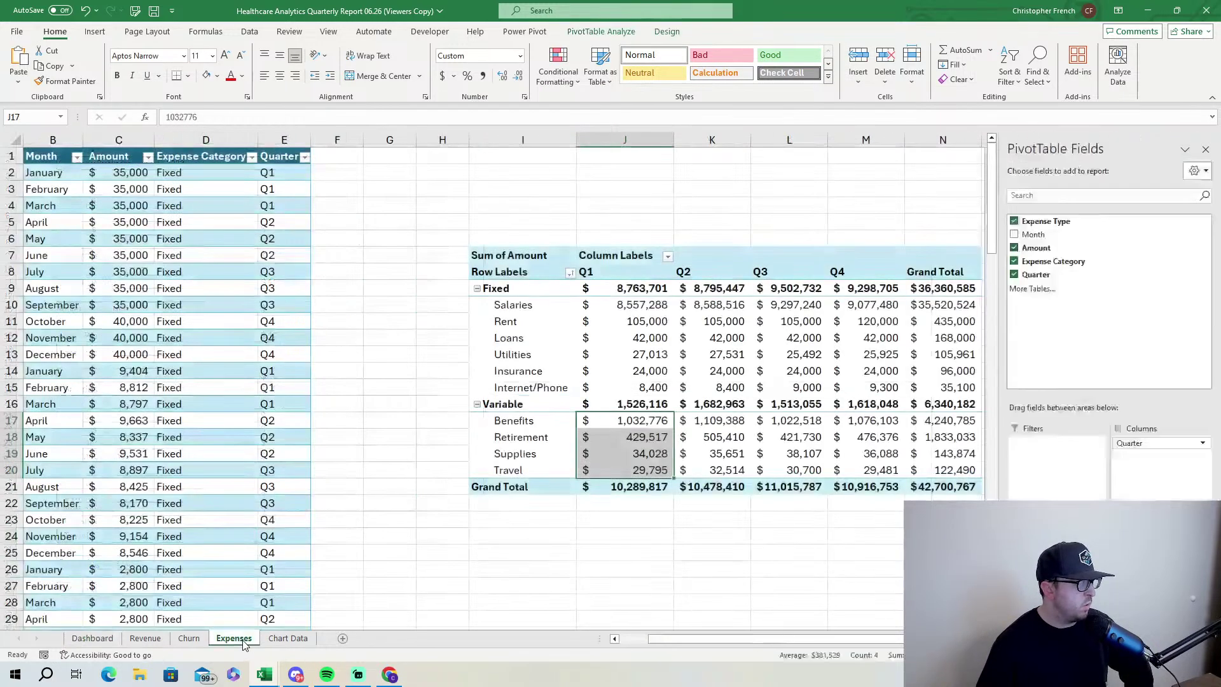
left_click(92, 637)
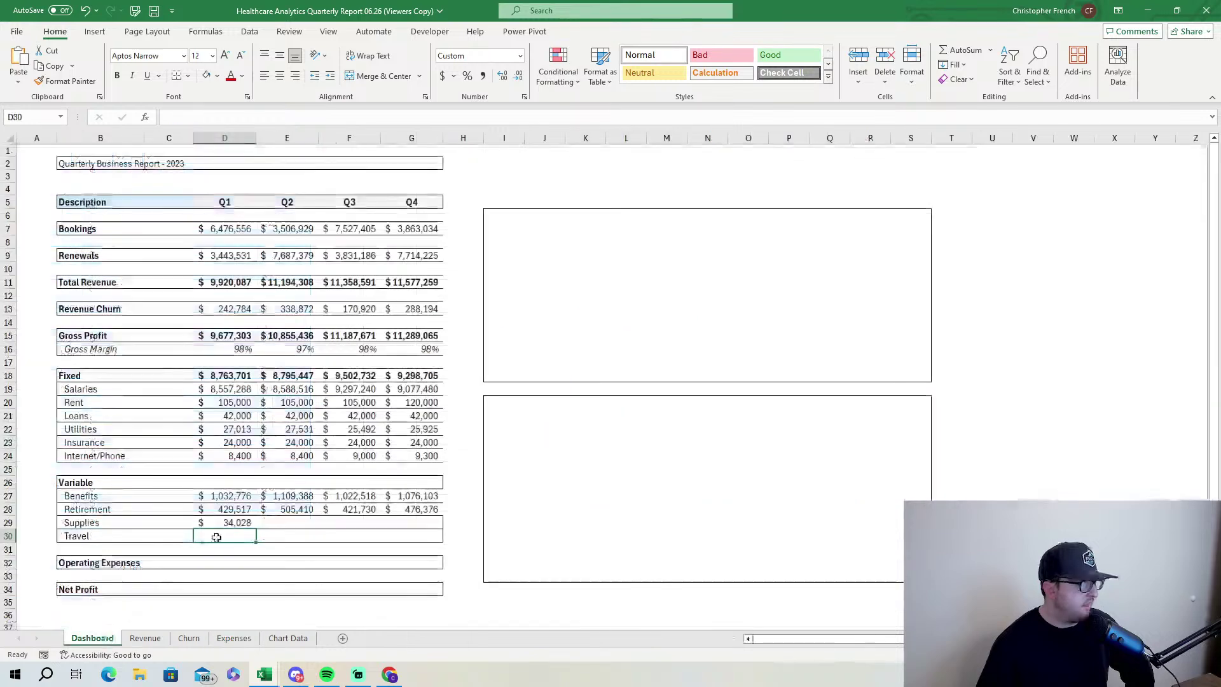
Review the SUM, SUMIFS, XLOOKUP and VLOOKUP formulas in the Q1 expense cells and the pivot's Variable rows in Expenses I17:M20.
left_click(223, 523)
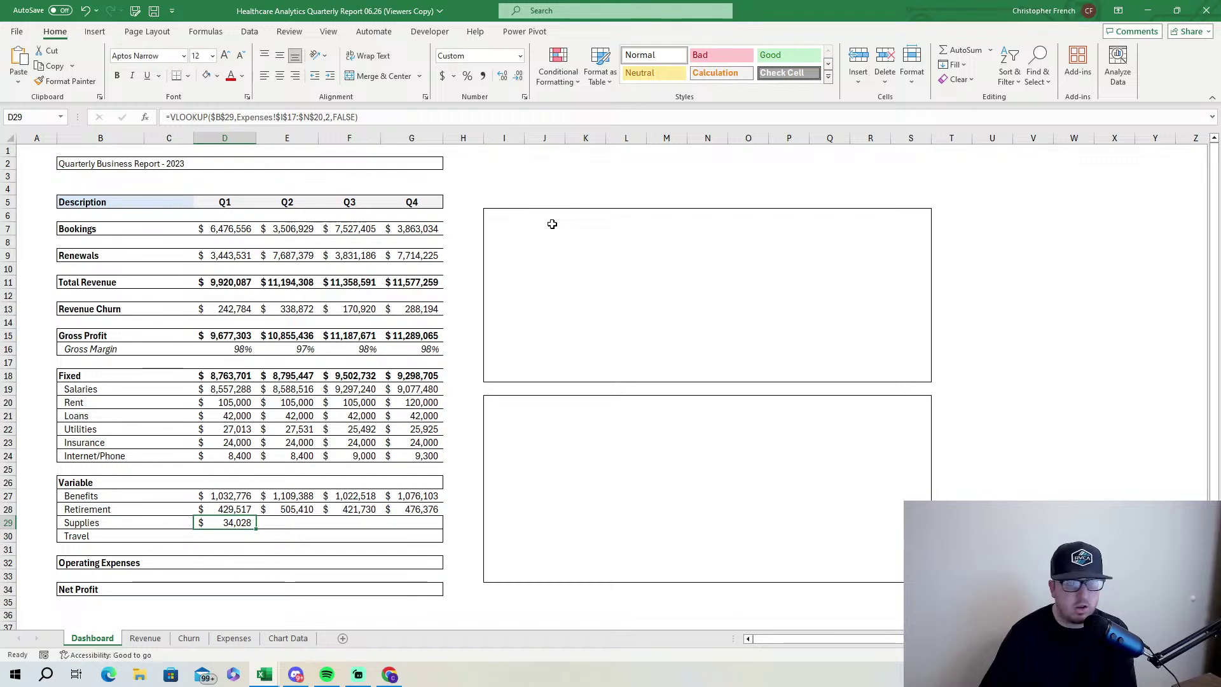
left_click(235, 403)
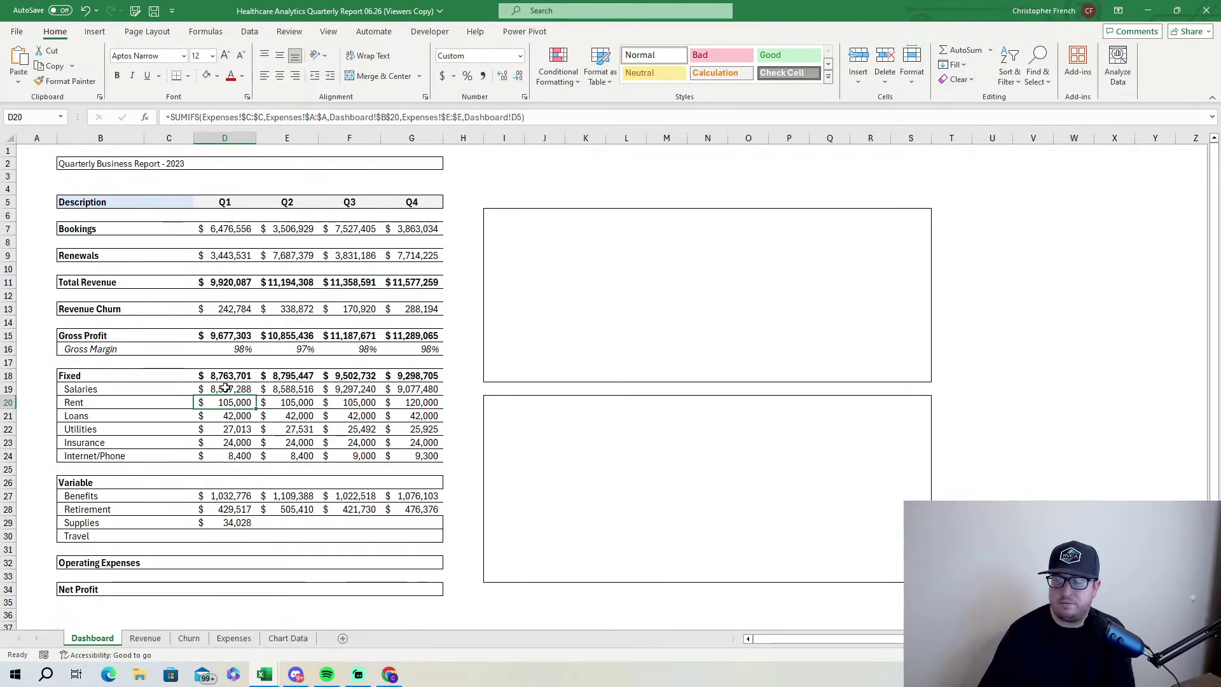
left_click(237, 377)
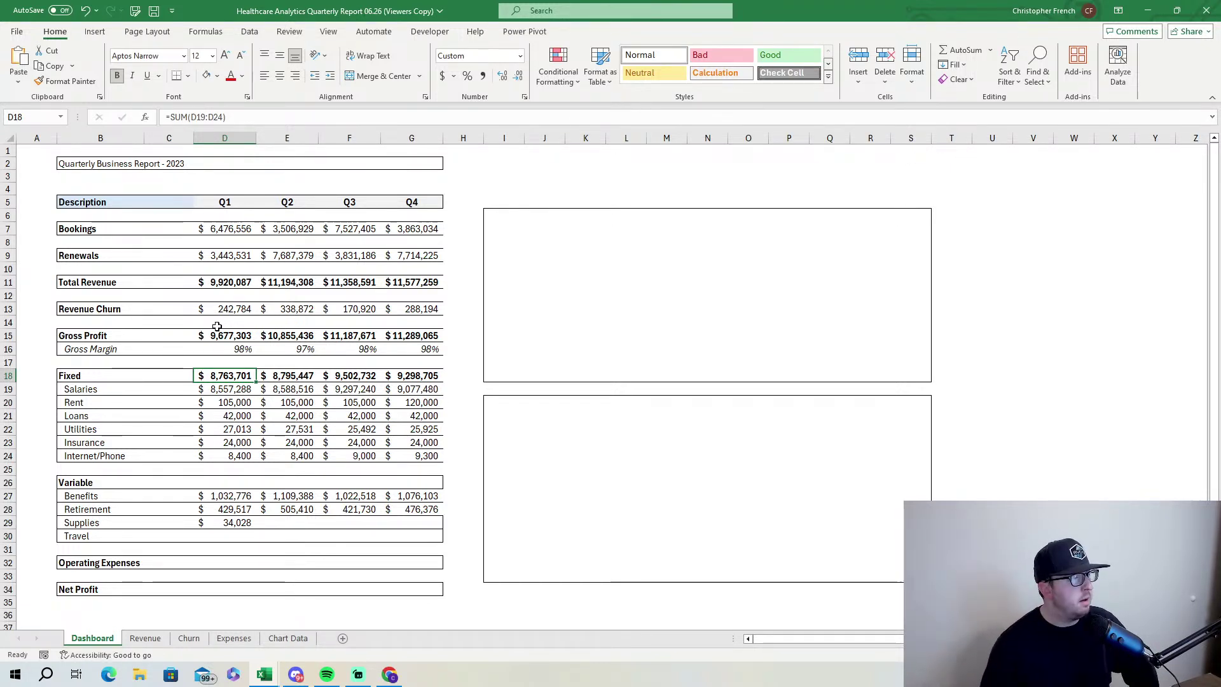
left_click(236, 402)
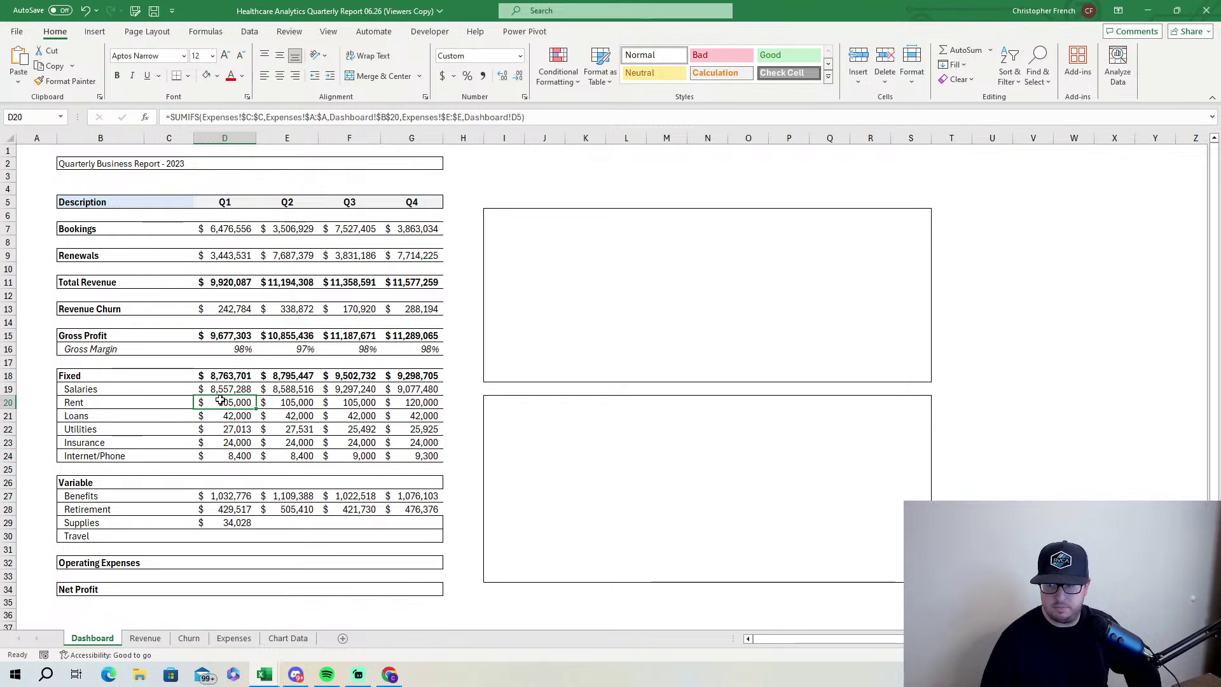
left_click(233, 421)
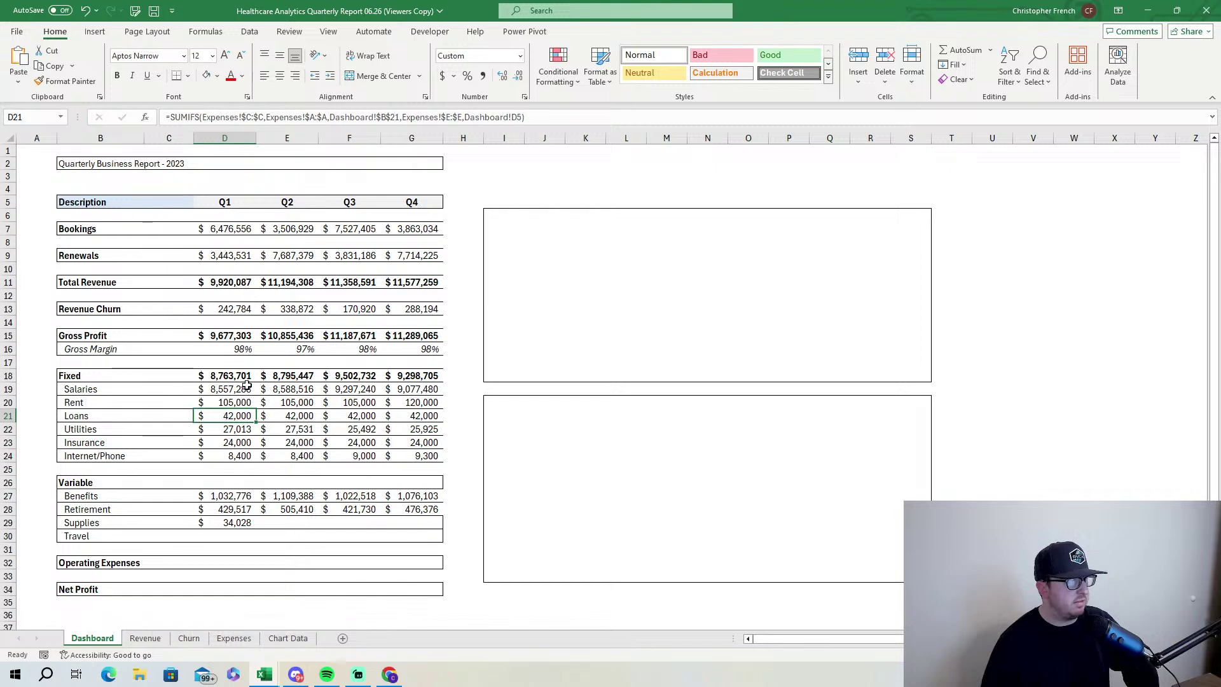
left_click(237, 497)
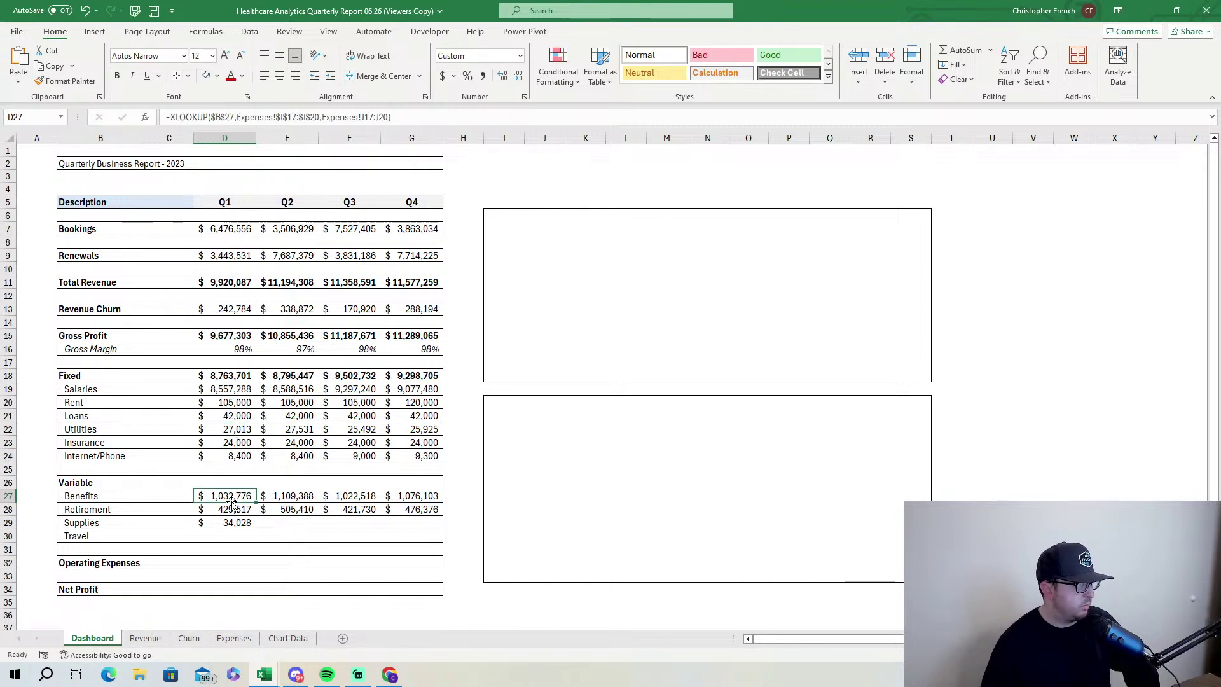
left_click(246, 523)
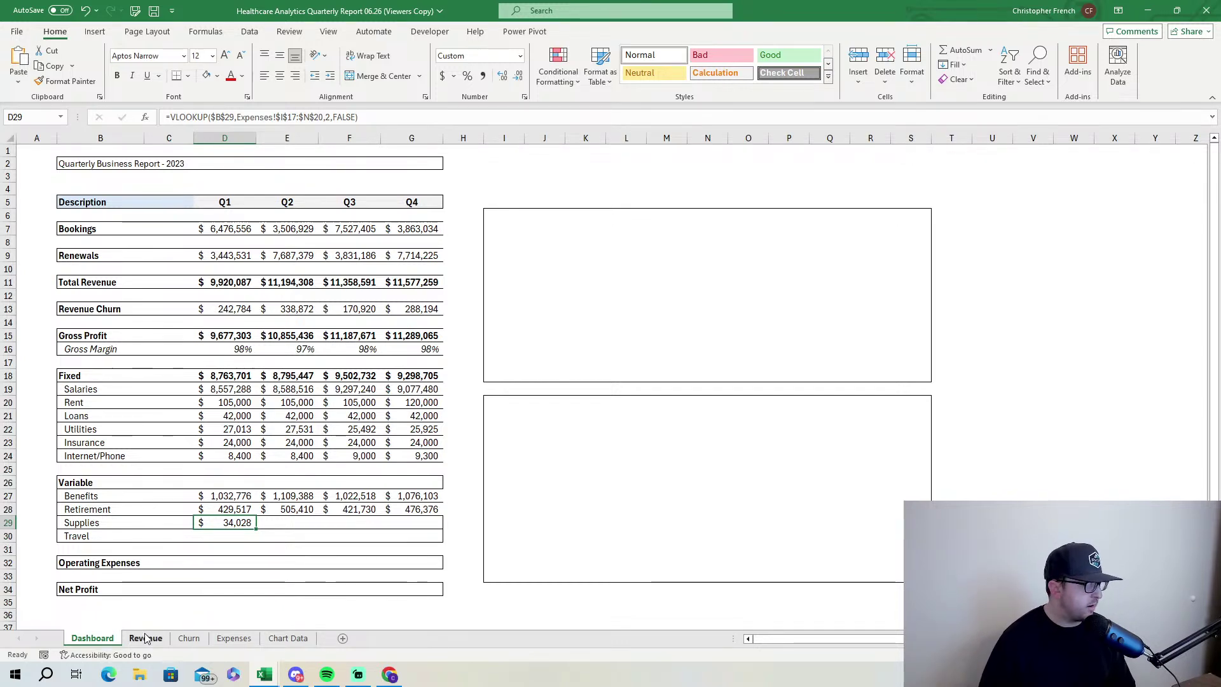
left_click(234, 638)
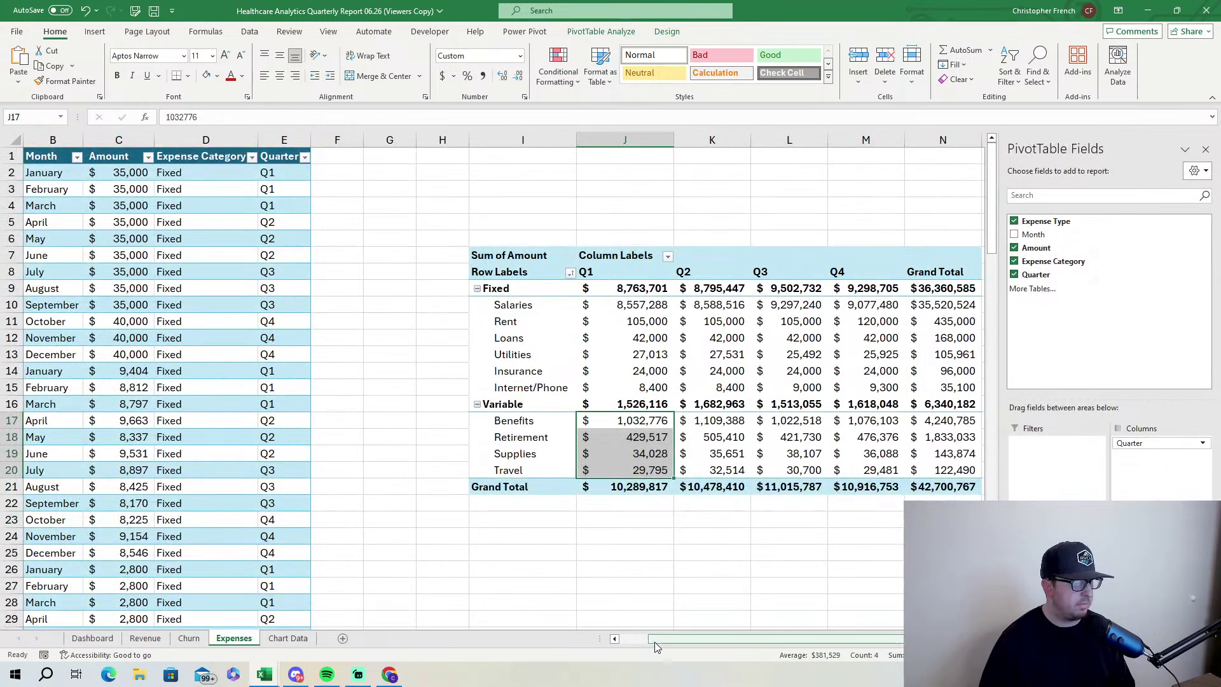
left_click_drag(699, 639, 717, 639)
left_click_drag(490, 425, 823, 474)
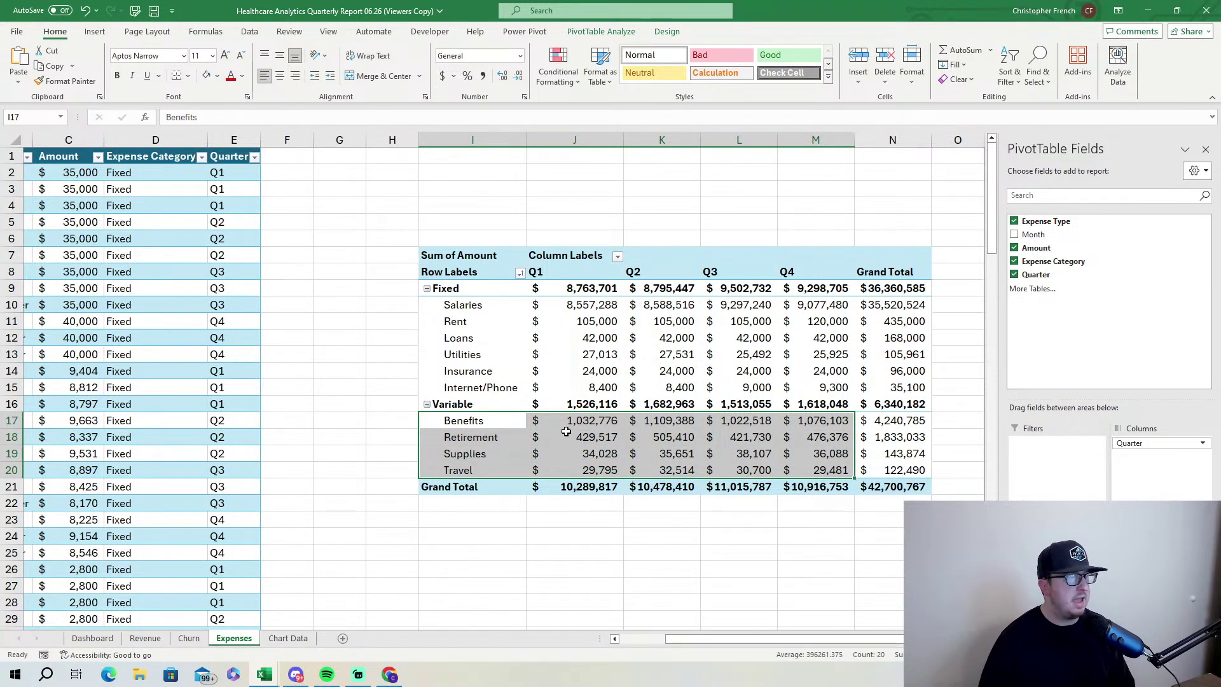
mouse_move(560, 429)
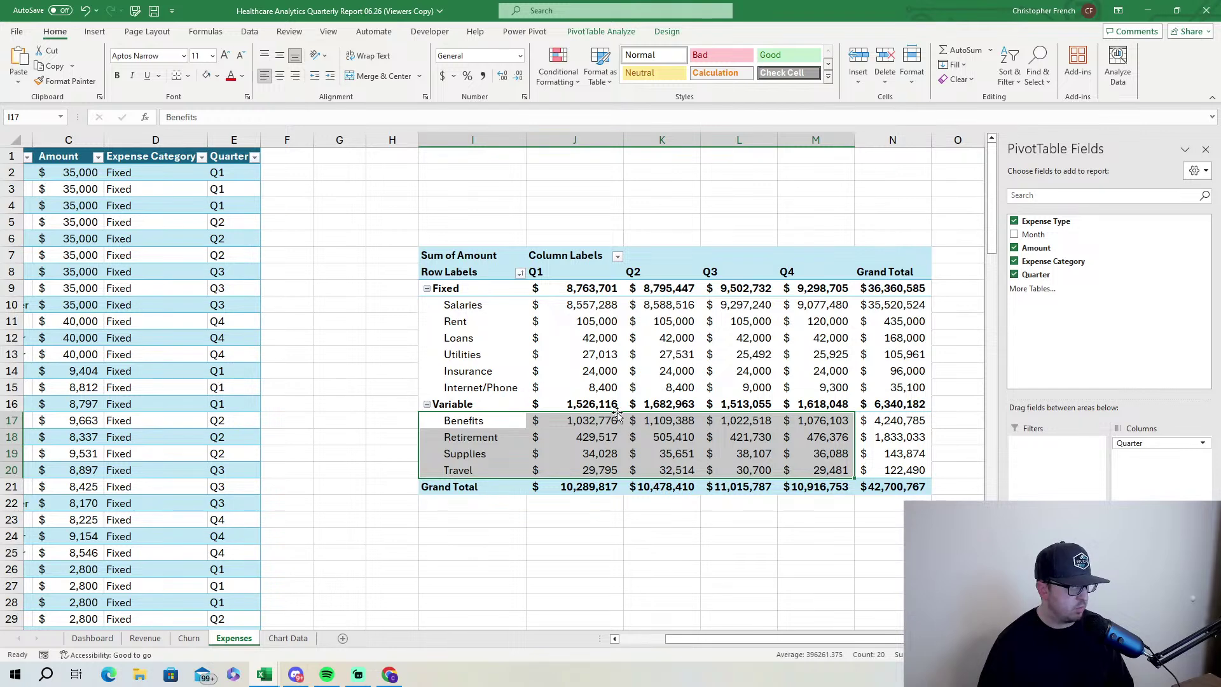
Fill the Supplies formula from D29 across to Q4 in G29 and compare the copied formulas and values with the Expenses pivot table.
left_click(94, 638)
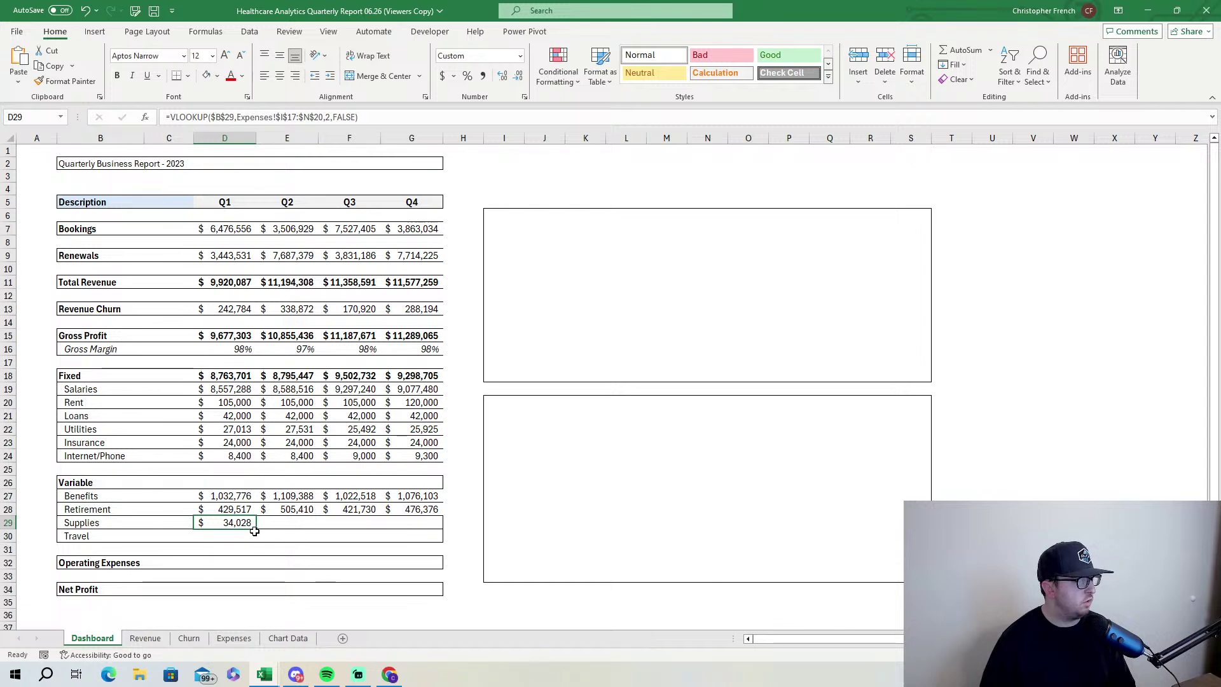
left_click_drag(258, 528, 438, 530)
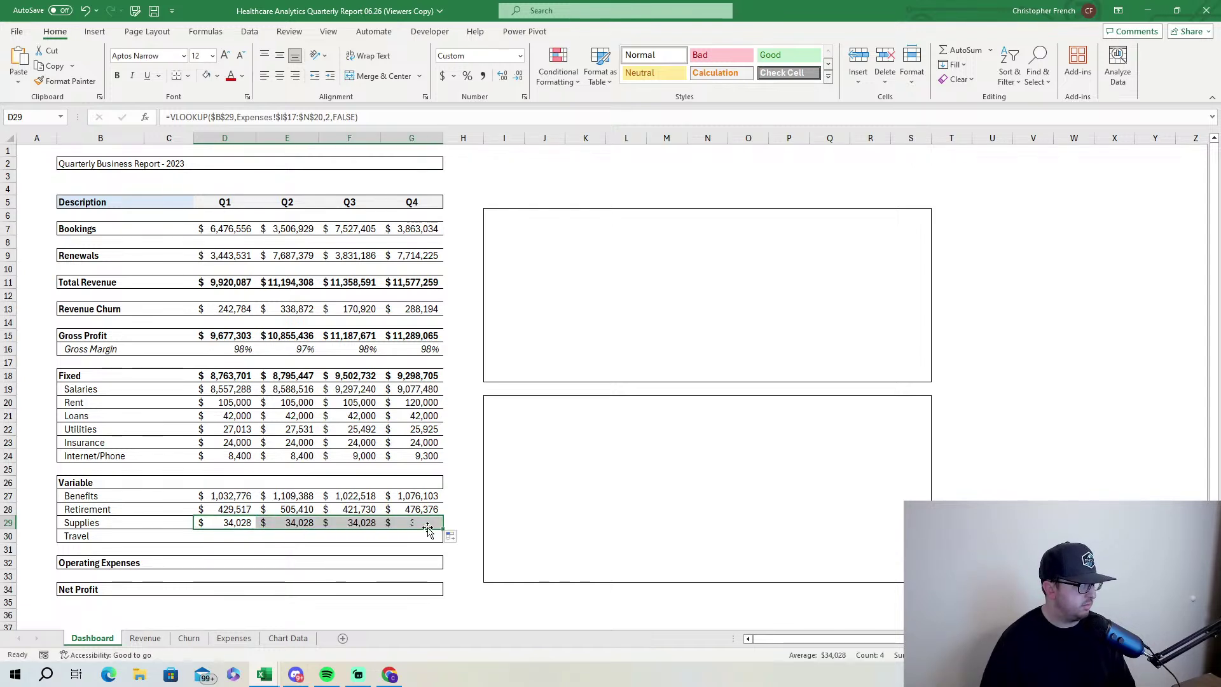
left_click(158, 639)
left_click(234, 638)
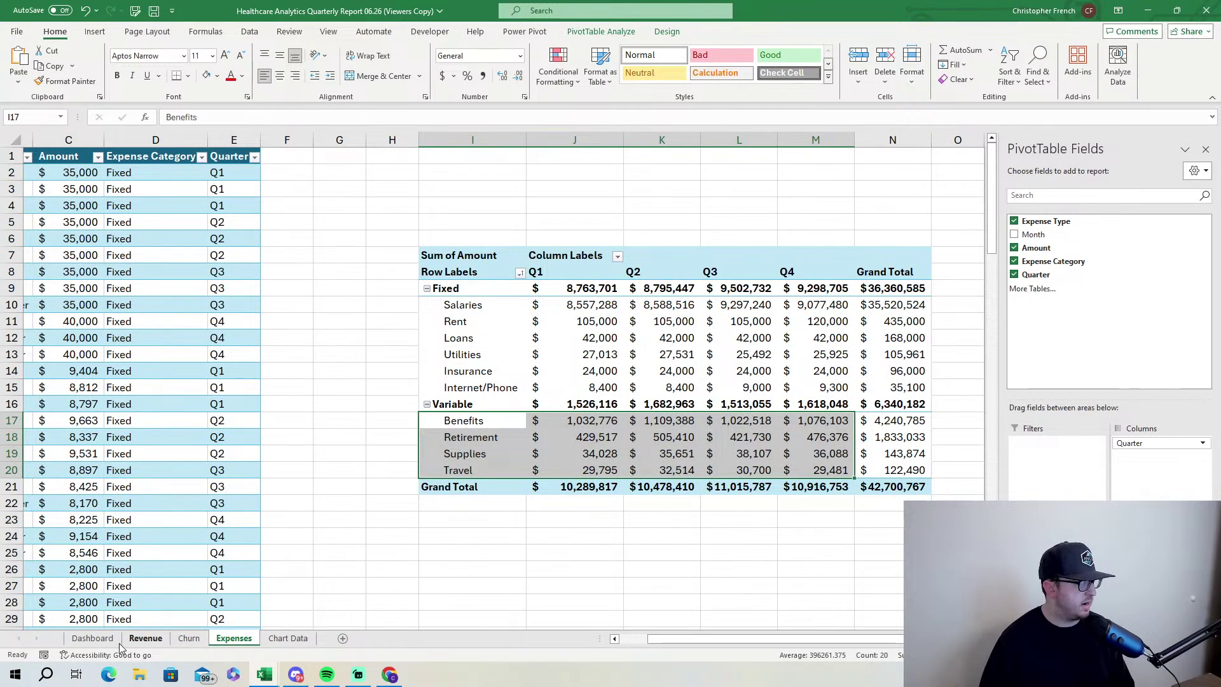
left_click(92, 638)
left_click(238, 525)
left_click(296, 522)
left_click(338, 522)
left_click(264, 521)
left_click(240, 525)
left_click(287, 524)
left_click(253, 521)
Set the column index of the Q2 Supplies VLOOKUP in E29 to 3.
left_click(314, 520)
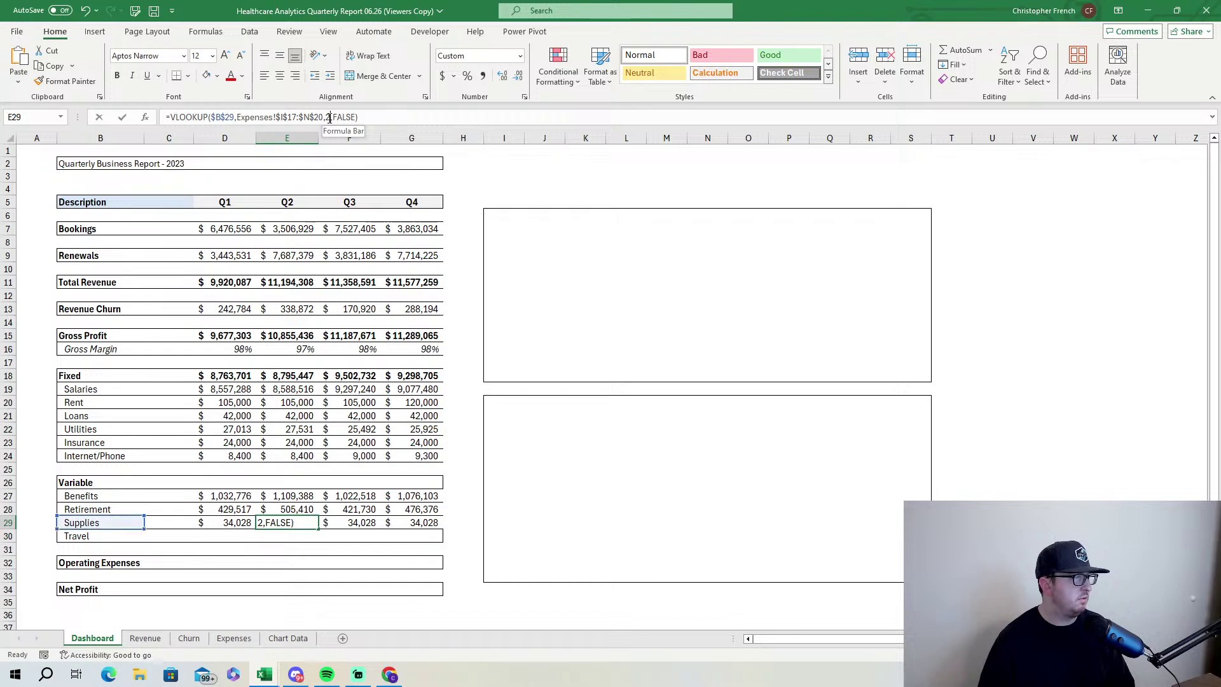
double_click(329, 118)
type("3")
key("Return")
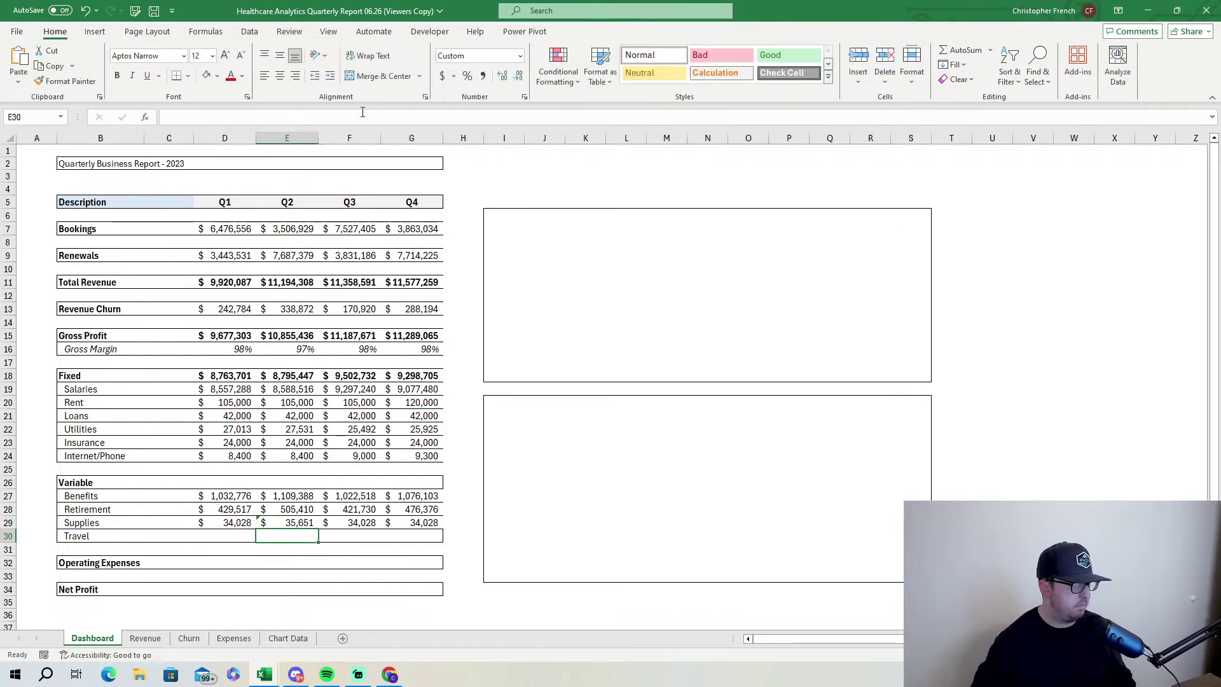
Set the column index of the Q3 Supplies VLOOKUP in F29 to 4.
key("Right")
key("Up")
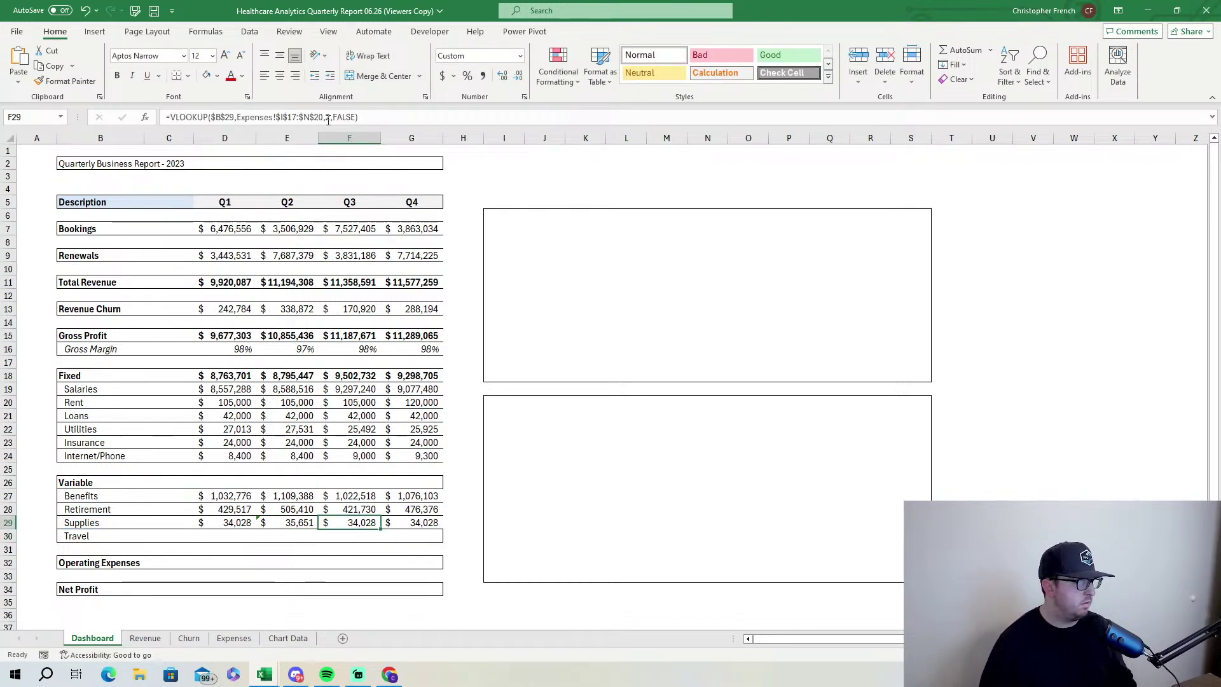
left_click(334, 117)
key("BackSpace")
key("BackSpace")
type("4,")
key("Return")
Set the column index of the Q4 Supplies VLOOKUP in G29 to 5 and check the Supplies formulas across D29:G29.
key("Right")
key("Up")
left_click(333, 117)
key("BackSpace")
key("BackSpace")
type("5,")
key("Return")
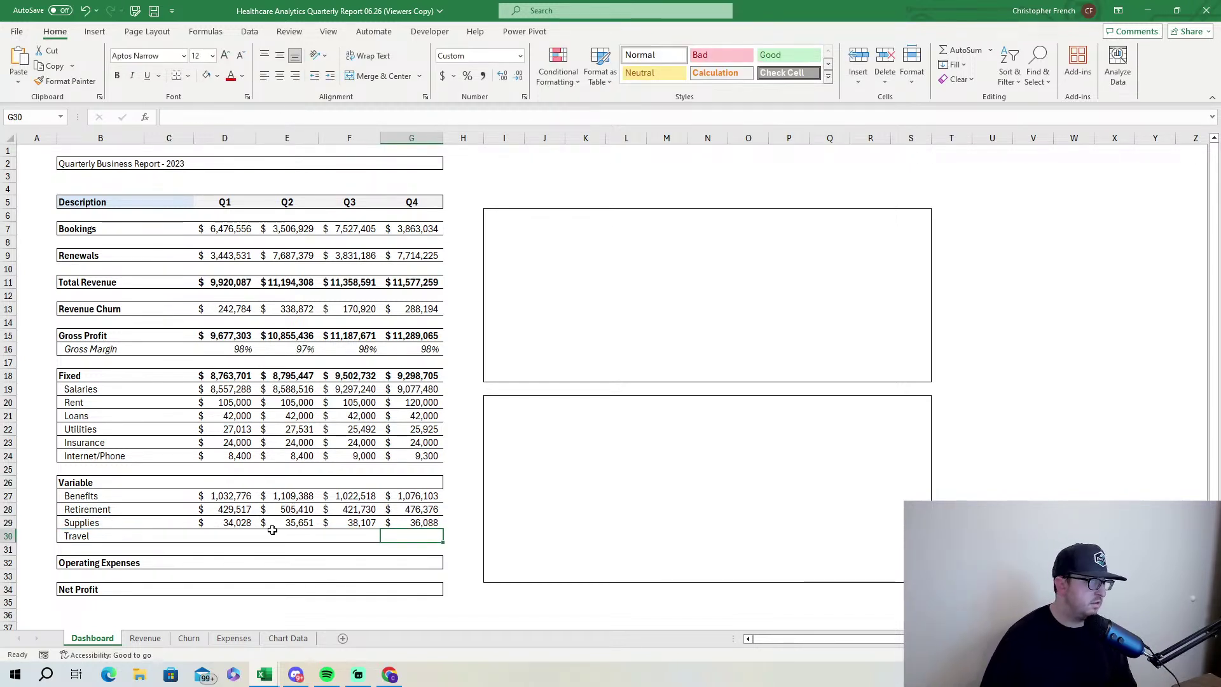
left_click(246, 522)
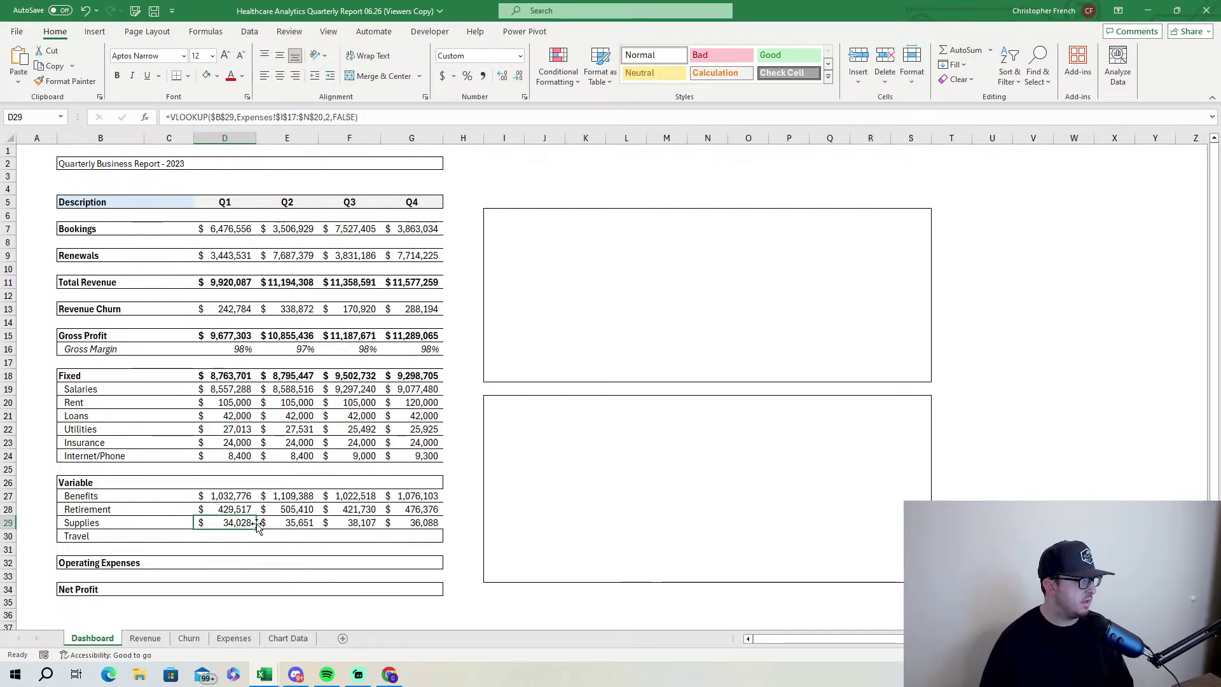
left_click(278, 523)
left_click(322, 528)
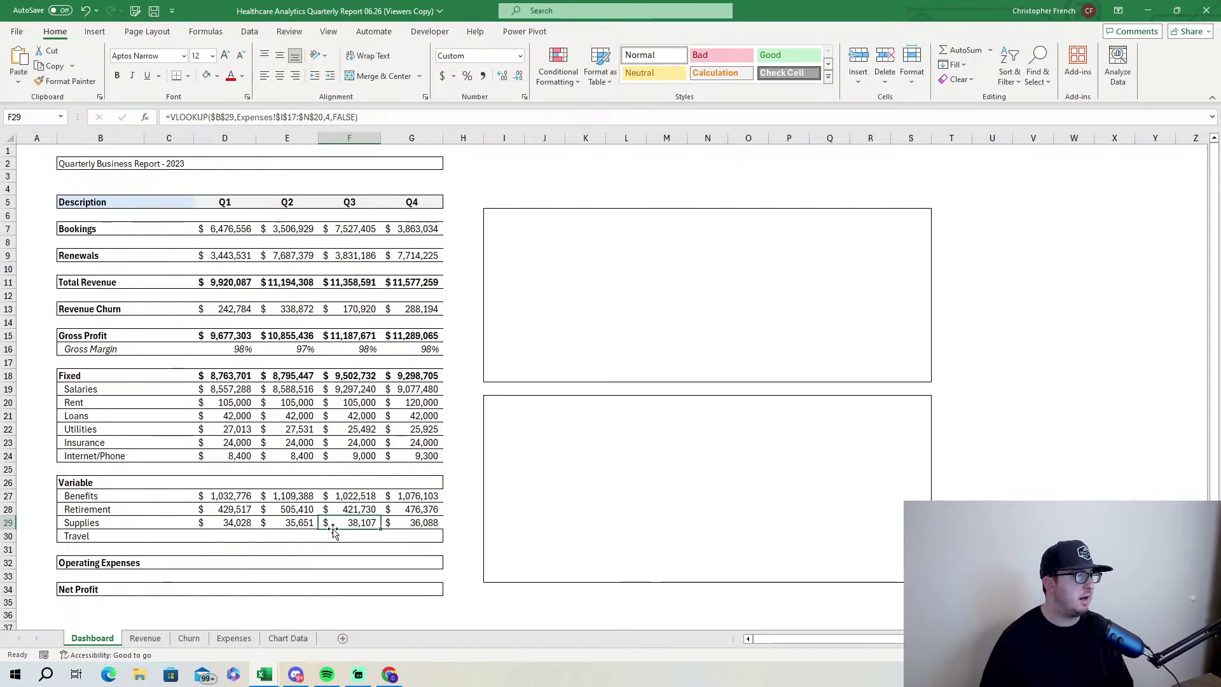
left_click(423, 523)
Copy the Supplies formula from D29 down to Q1 Travel in D30 and set its lookup value to $B$30.
left_click(253, 523)
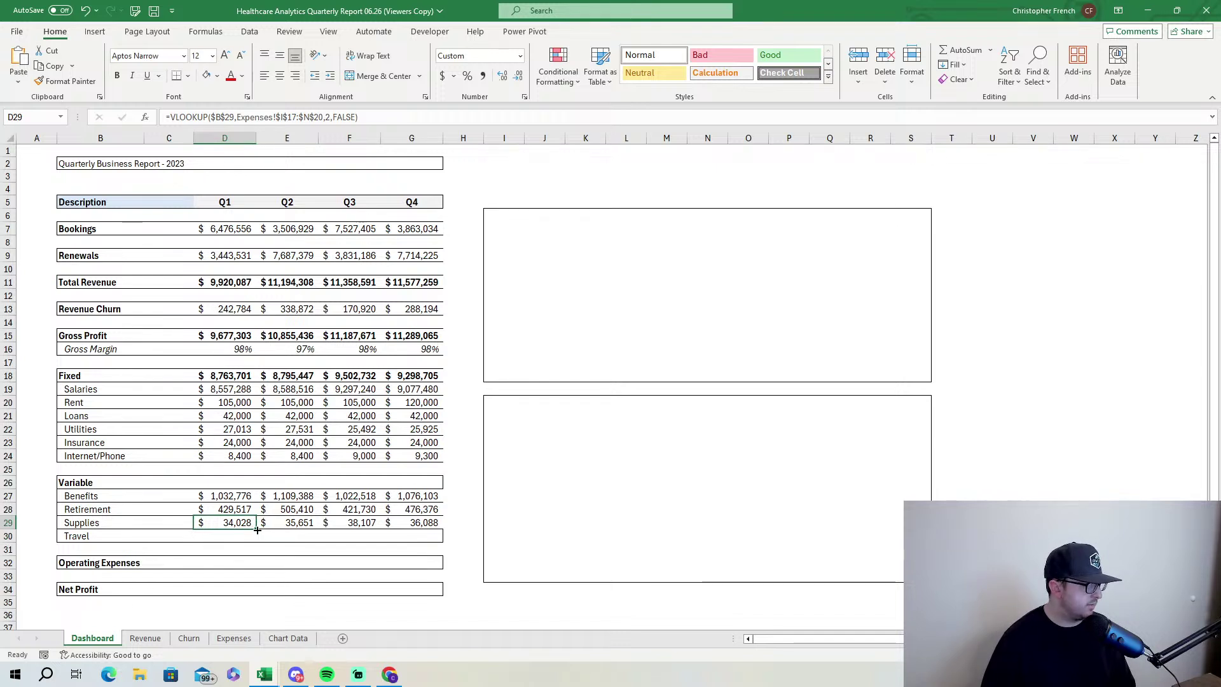
left_click_drag(257, 530, 255, 539)
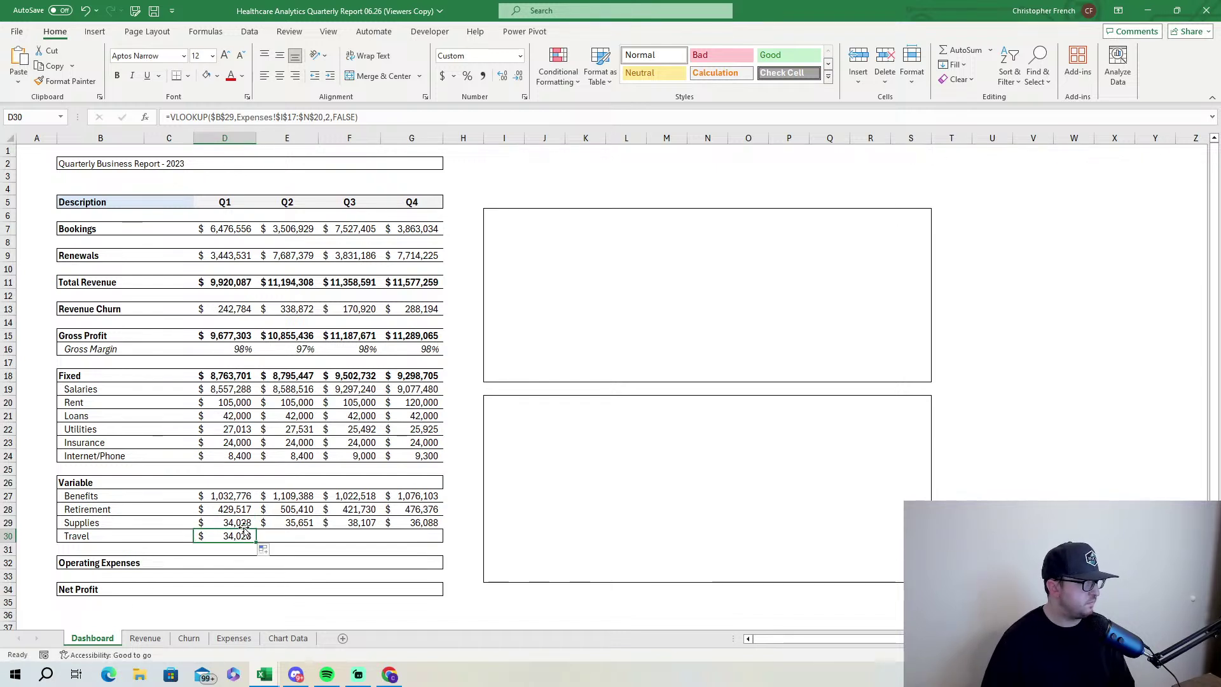
left_click(235, 119)
key("BackSpace")
key("BackSpace")
type("30")
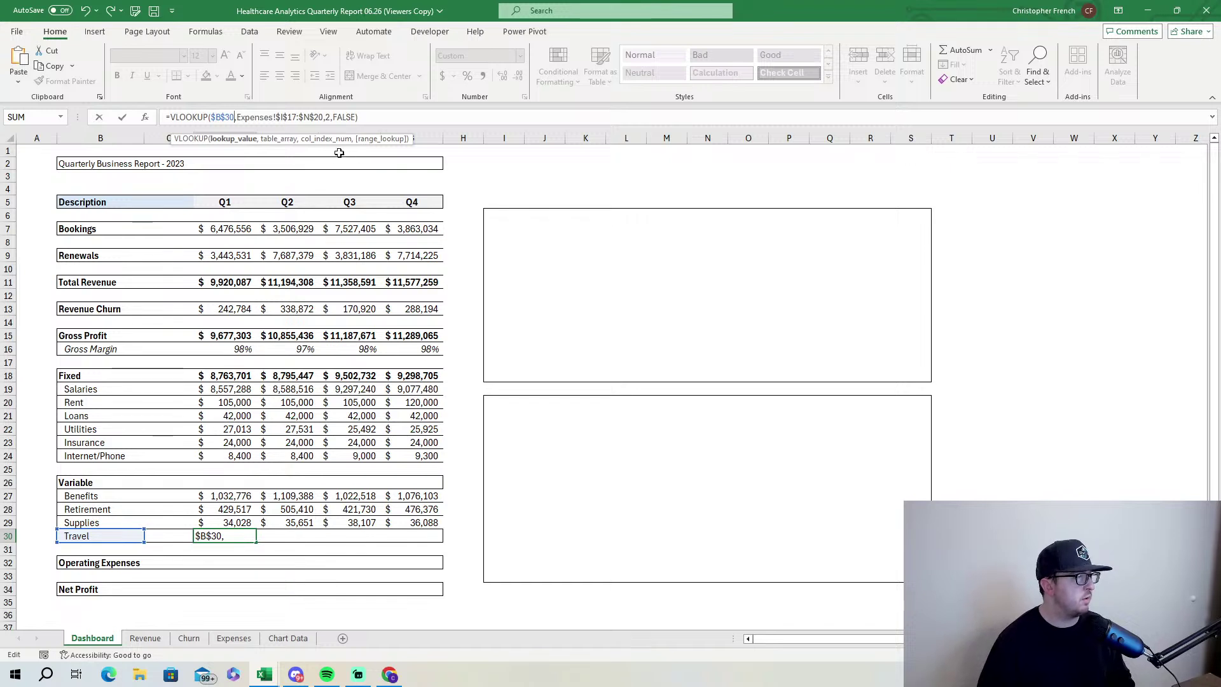
left_click(383, 117)
key("ctrl+Return")
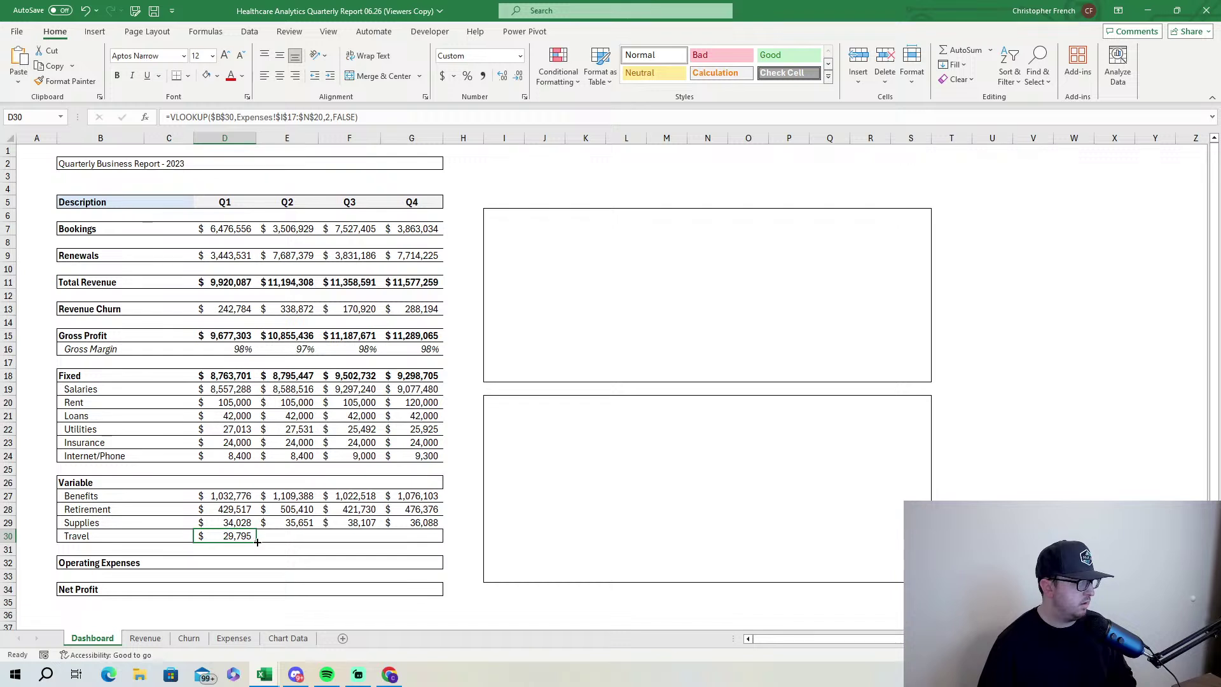
Fill the Travel formula from D30 across to G30 and set the Q2 column index in E30 to 3.
left_click_drag(257, 541, 428, 539)
left_click(309, 537)
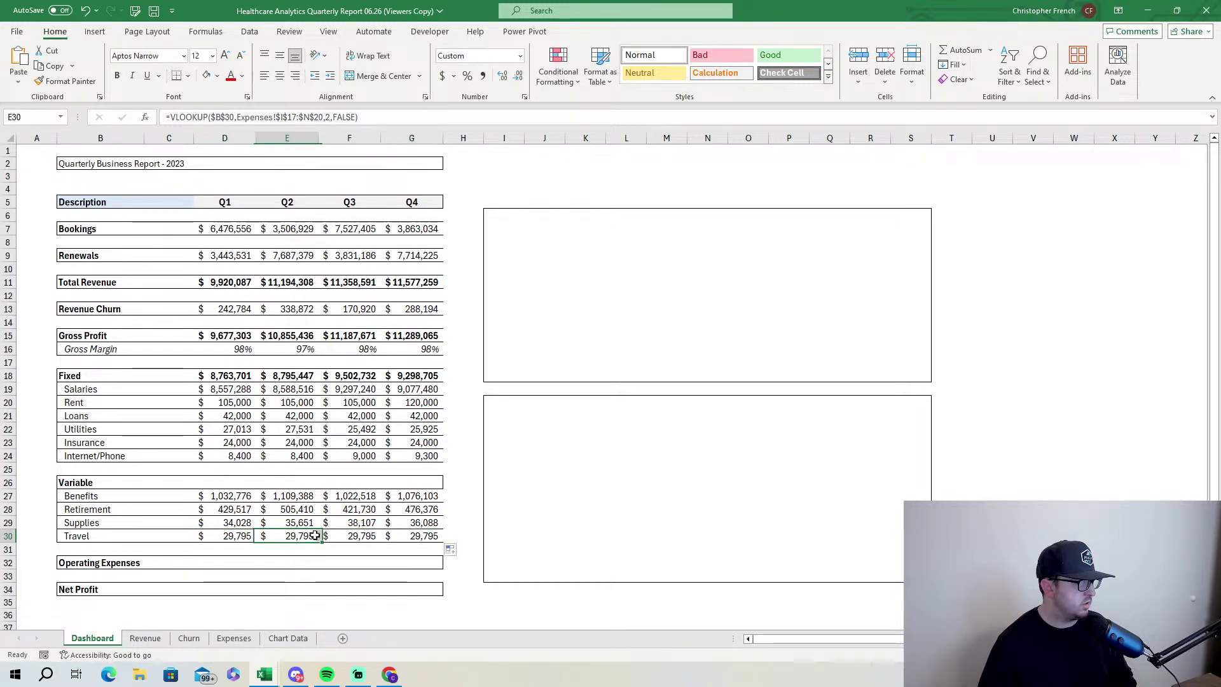
left_click(330, 117)
key("BackSpace")
type("3")
key("ctrl+Return")
Set the column index of the Q3 Travel VLOOKUP in F30 to 4.
key("Right")
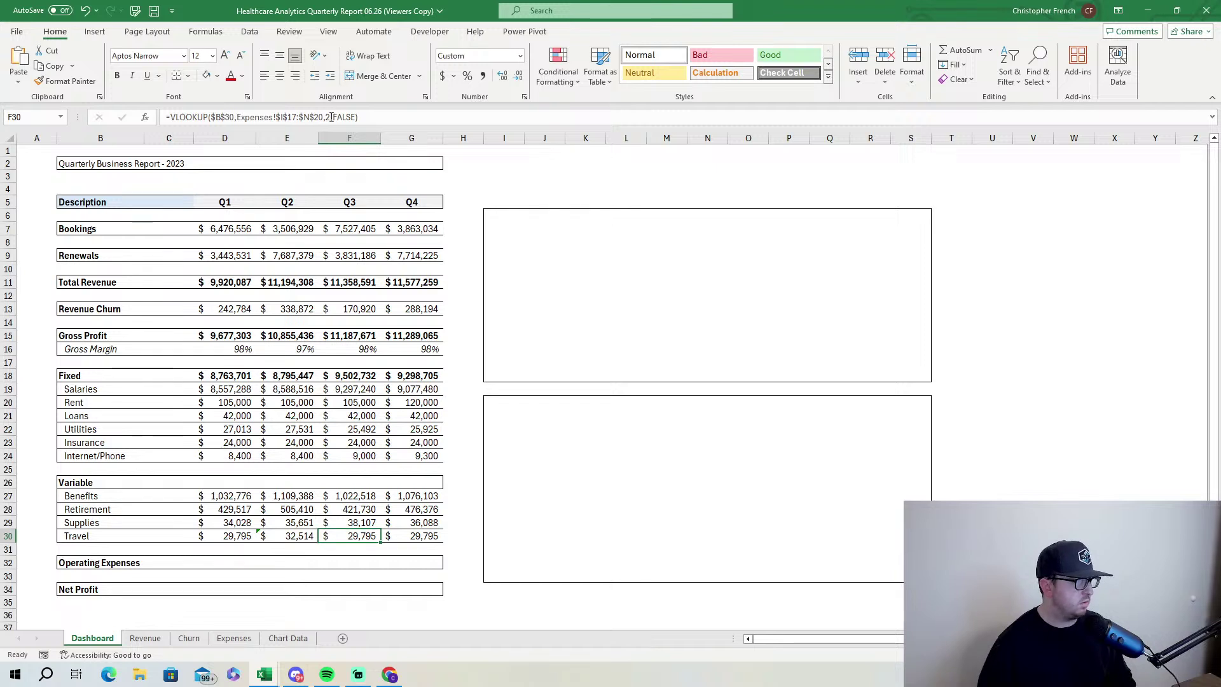
left_click(333, 117)
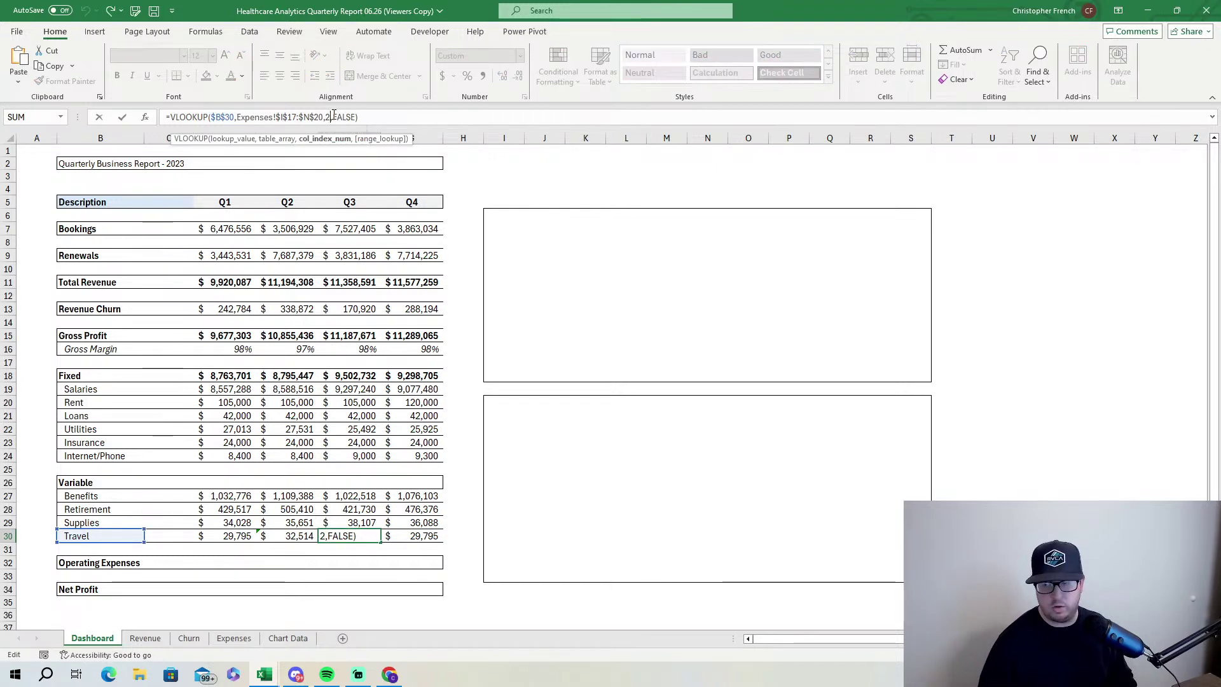
key("BackSpace")
type("4")
key("ctrl+Return")
Set the column index of the Q4 Travel VLOOKUP in G30 to 5.
key("Right")
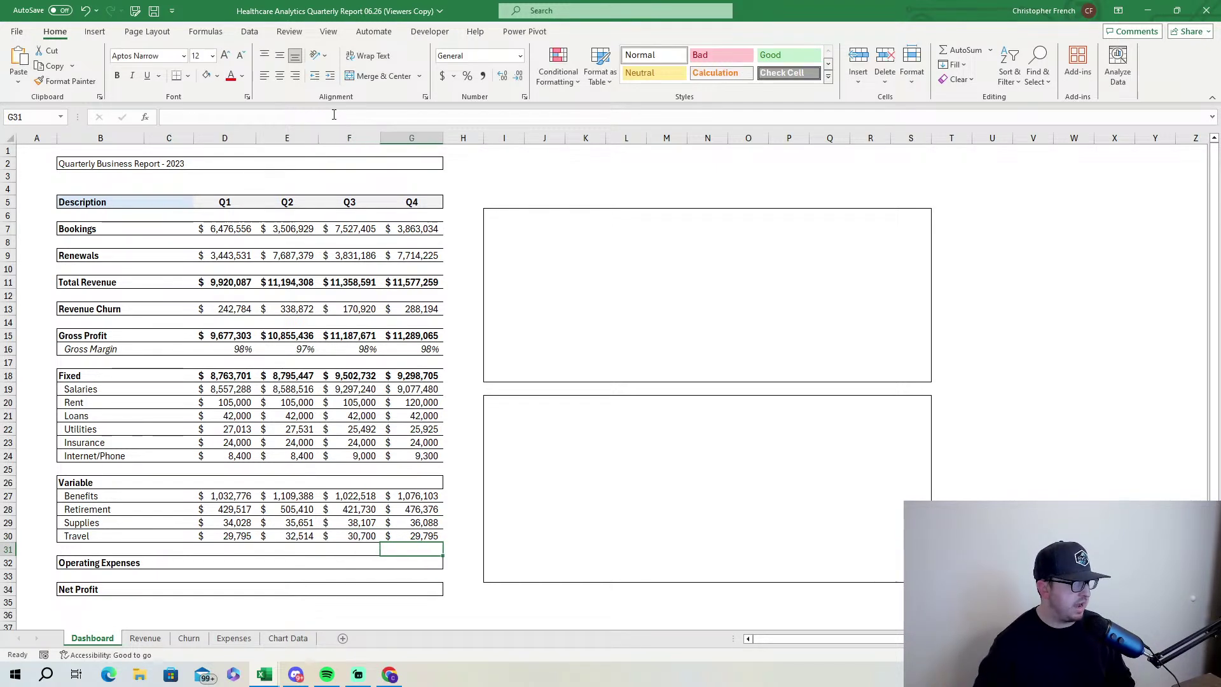
left_click(331, 117)
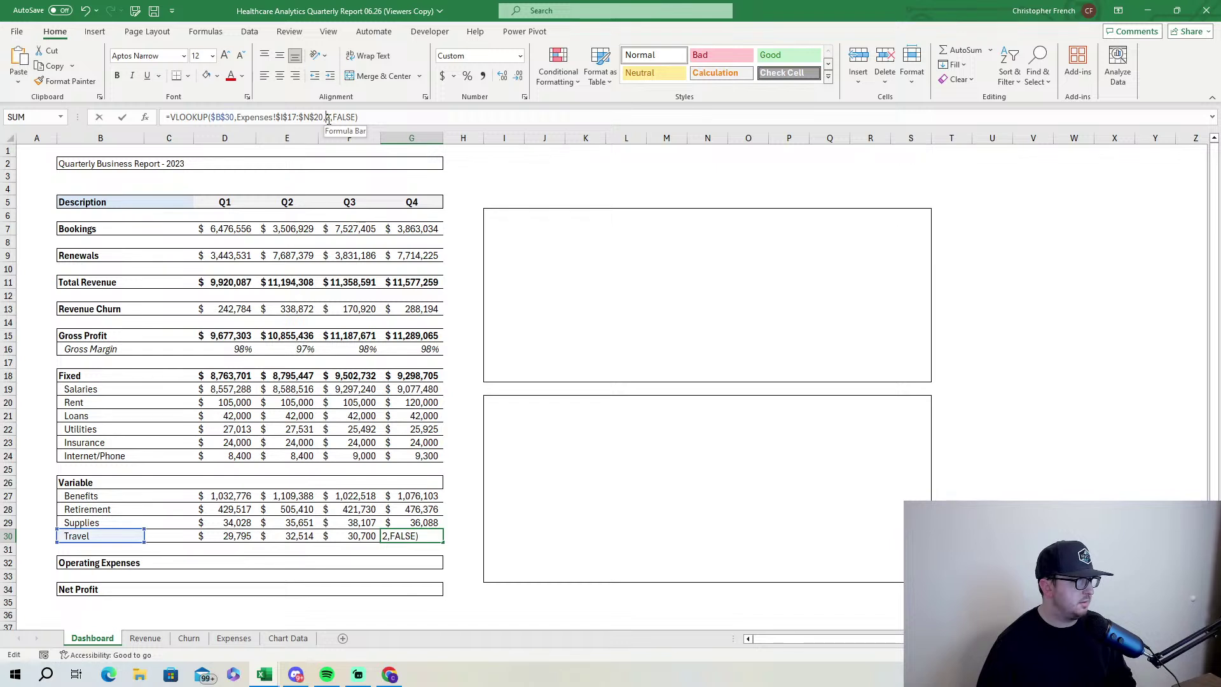
key("BackSpace")
type("5")
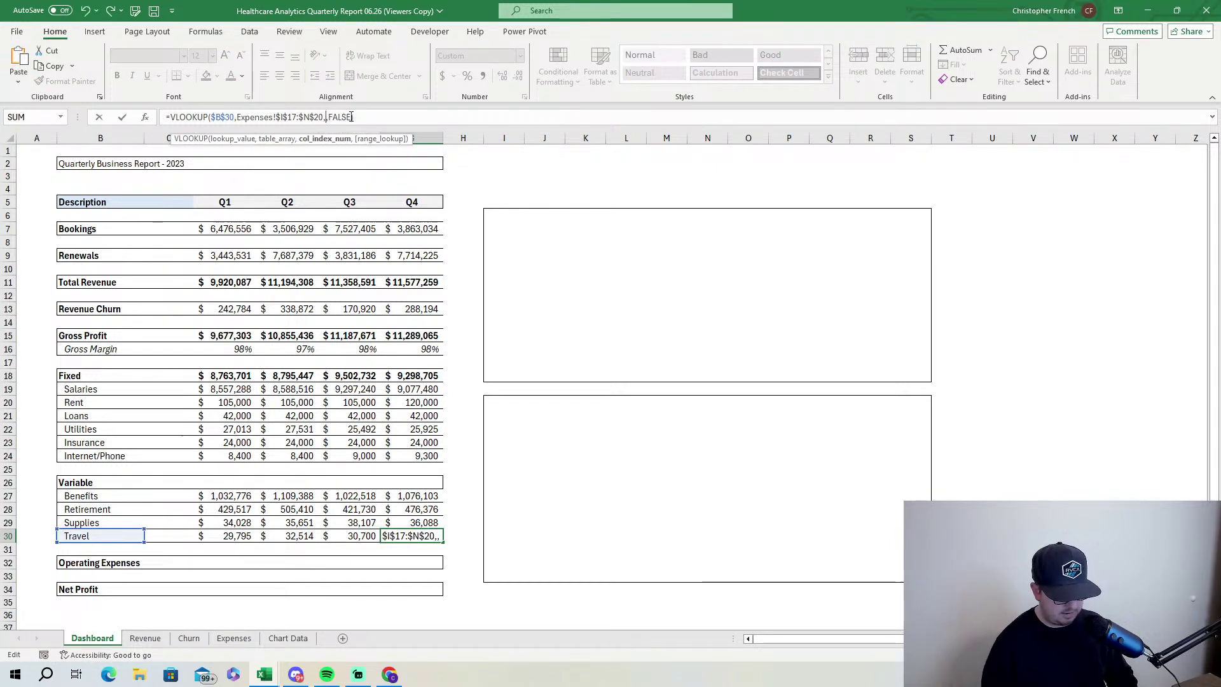
key("Return")
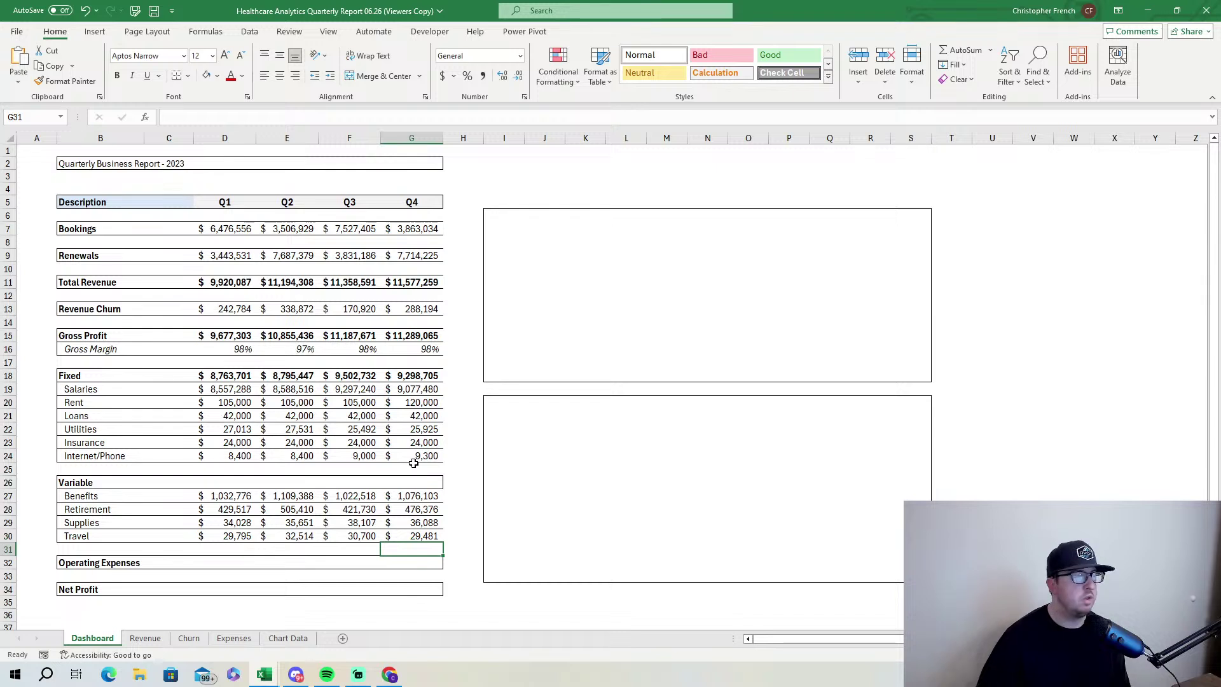
Select the Q1 Operating Expenses cell D32.
left_click(224, 566)
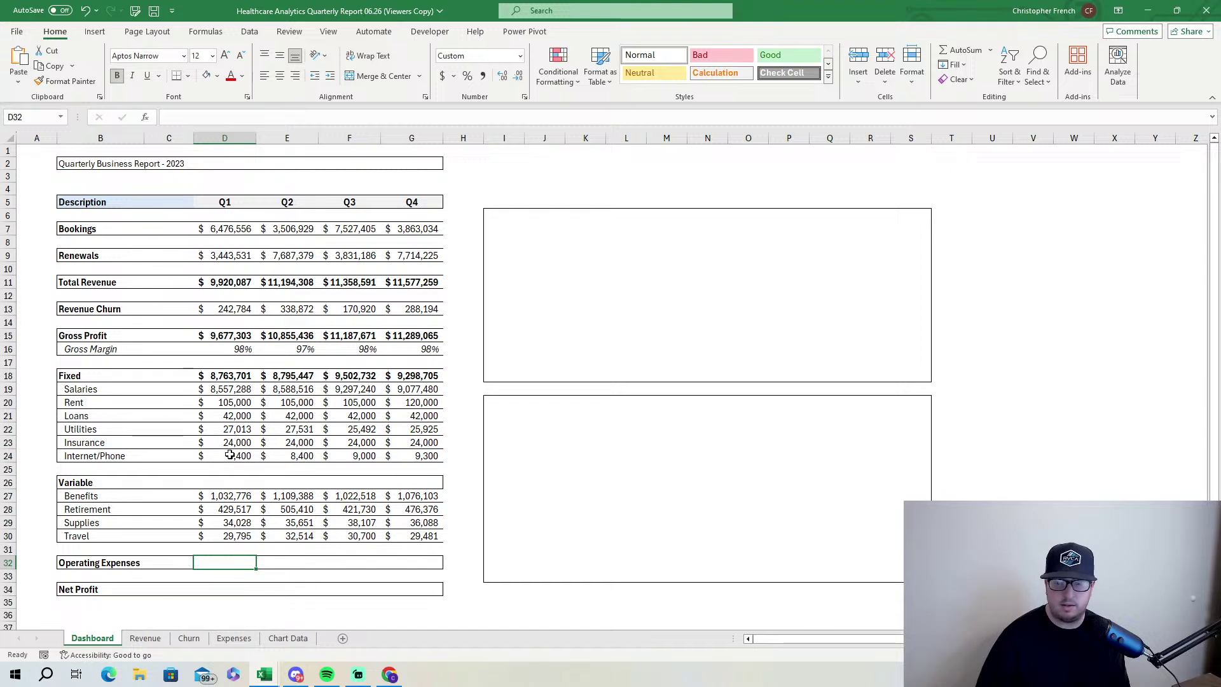
Total the Q1 variable costs in D26 with =SUM(D27:D30) and fill the formula across to Q4.
left_click(225, 483)
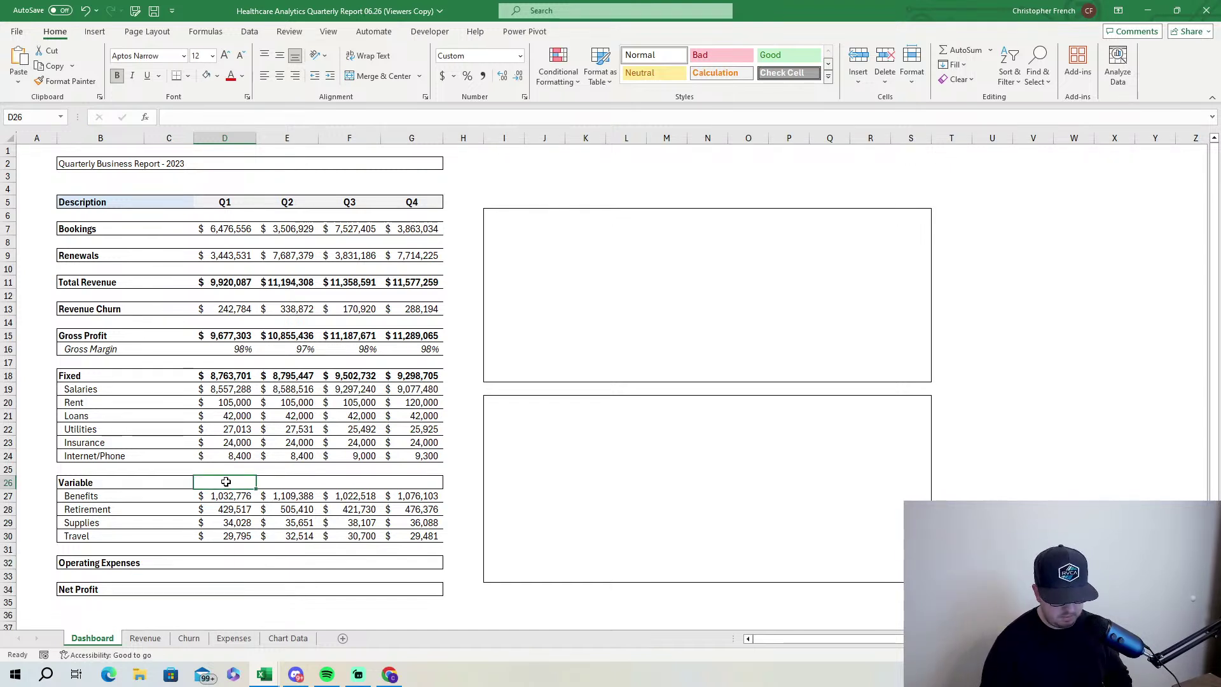
type("=SUM(")
left_click_drag(200, 495, 203, 535)
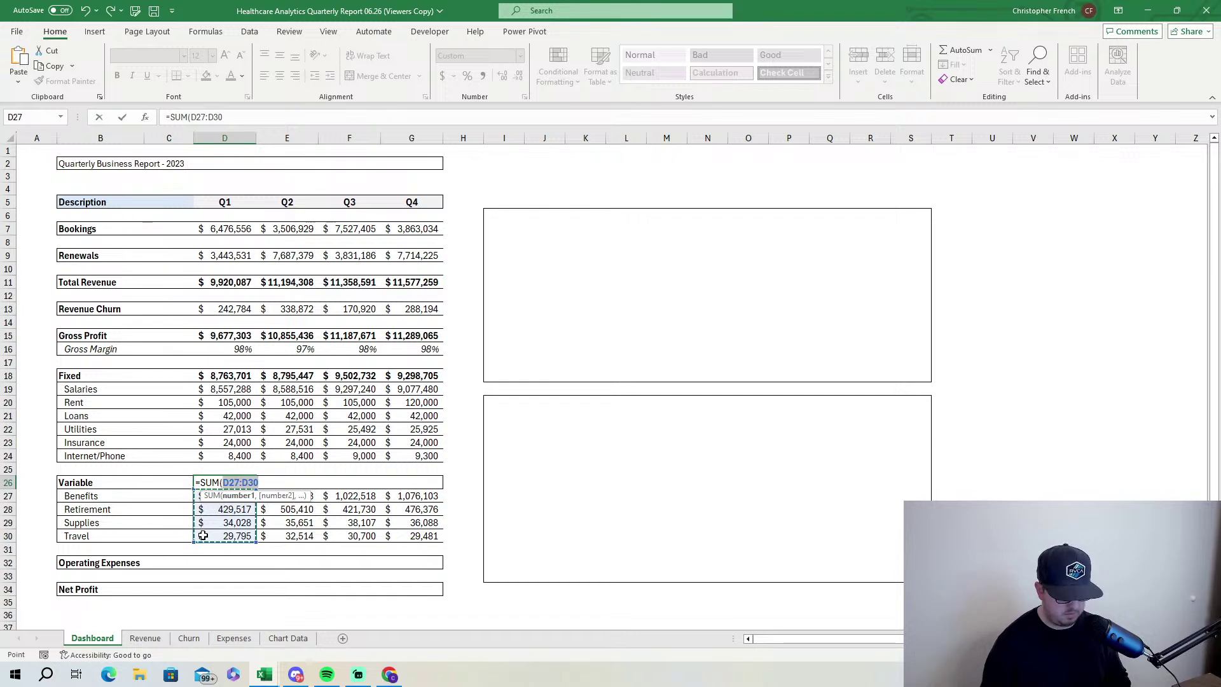
key("Return")
left_click(247, 483)
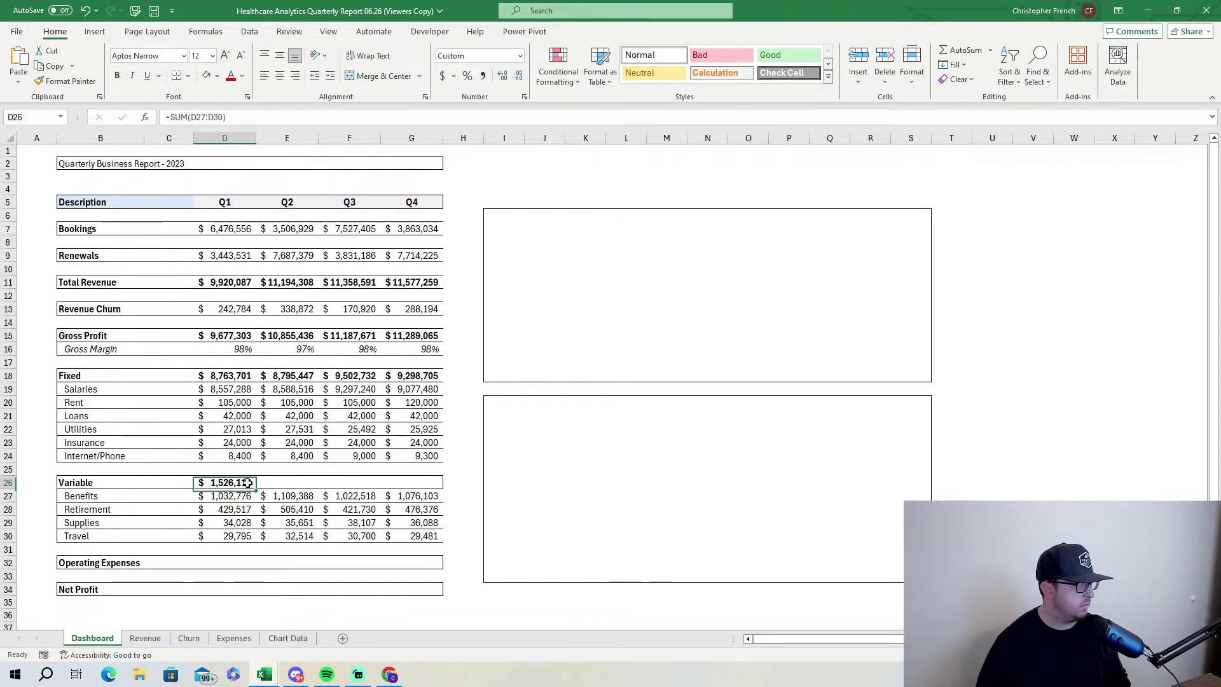
left_click_drag(256, 489, 439, 487)
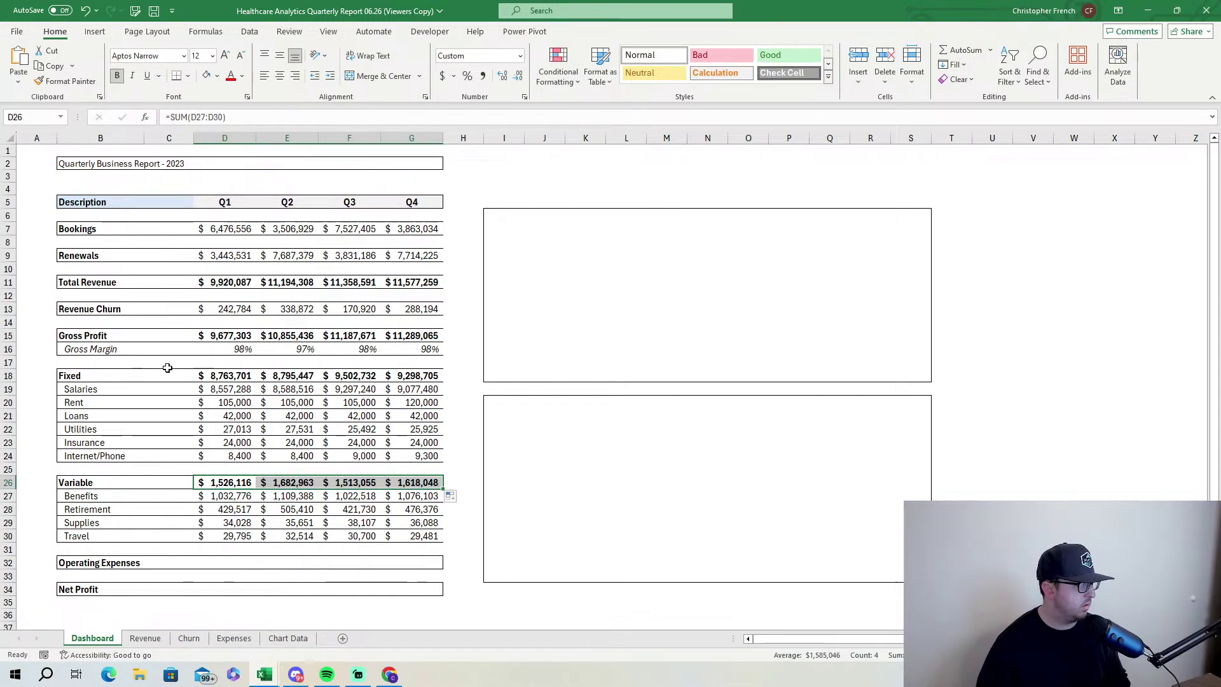
Rename the Fixed and Variable row labels to "Fixed Expenses" and "Variable Expenses".
left_click(140, 374)
left_click(215, 119)
type("Expenses")
left_click(121, 483)
type("Expens")
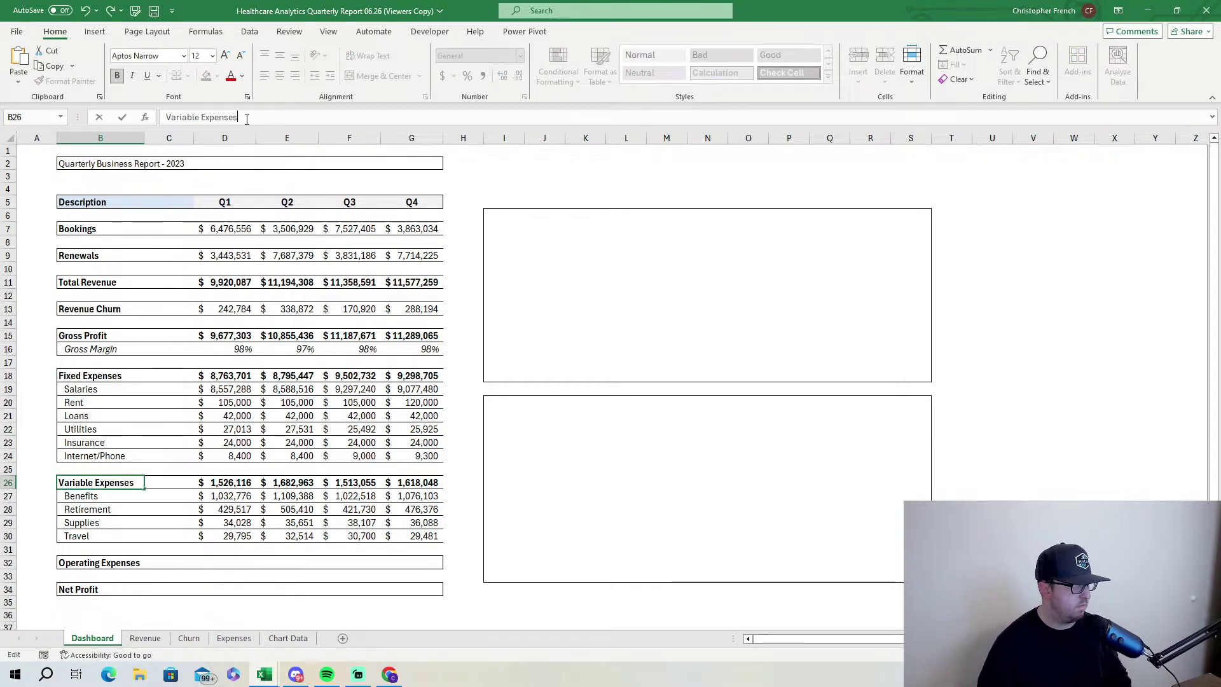
left_click(334, 417)
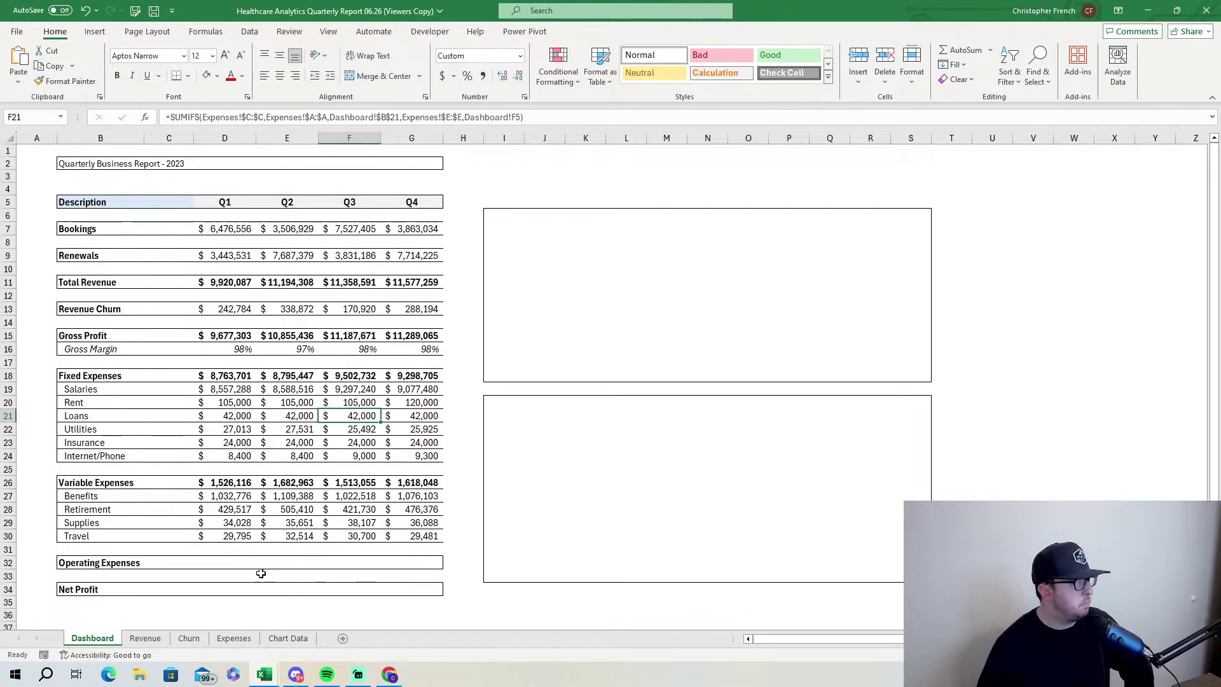
Calculate Q1 Operating Expenses in D32 with =D18+D26 and fill the formula across to Q4.
left_click(220, 564)
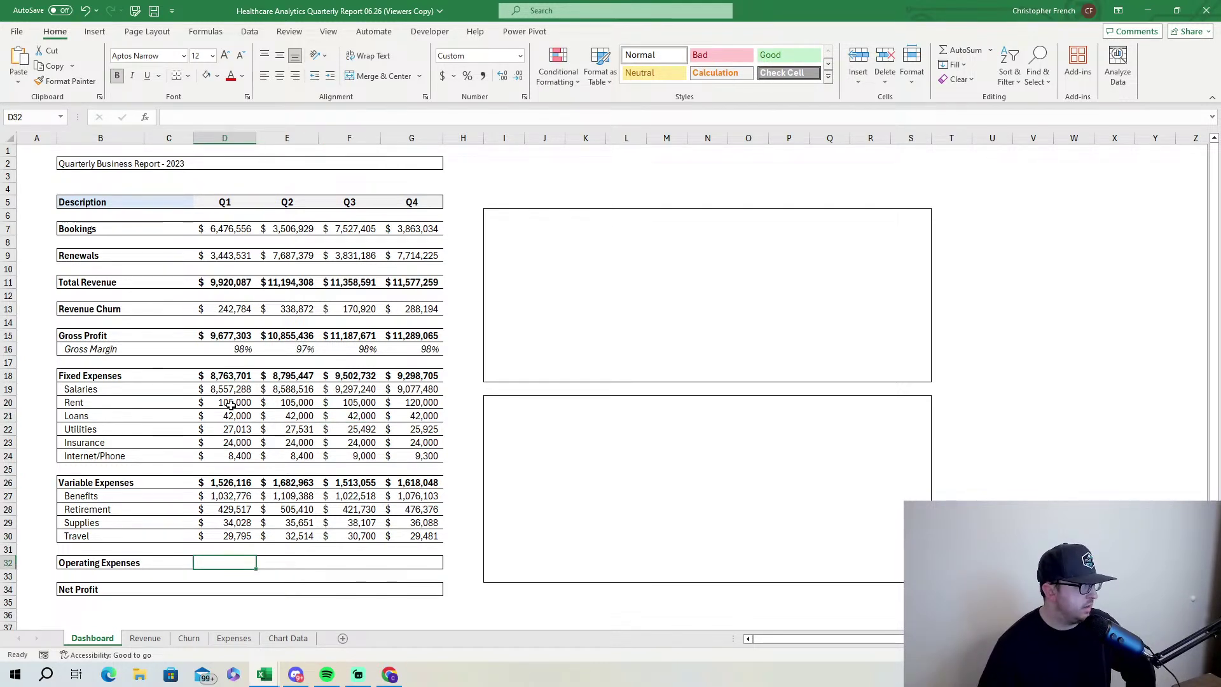
type("=")
left_click(235, 379)
type("+")
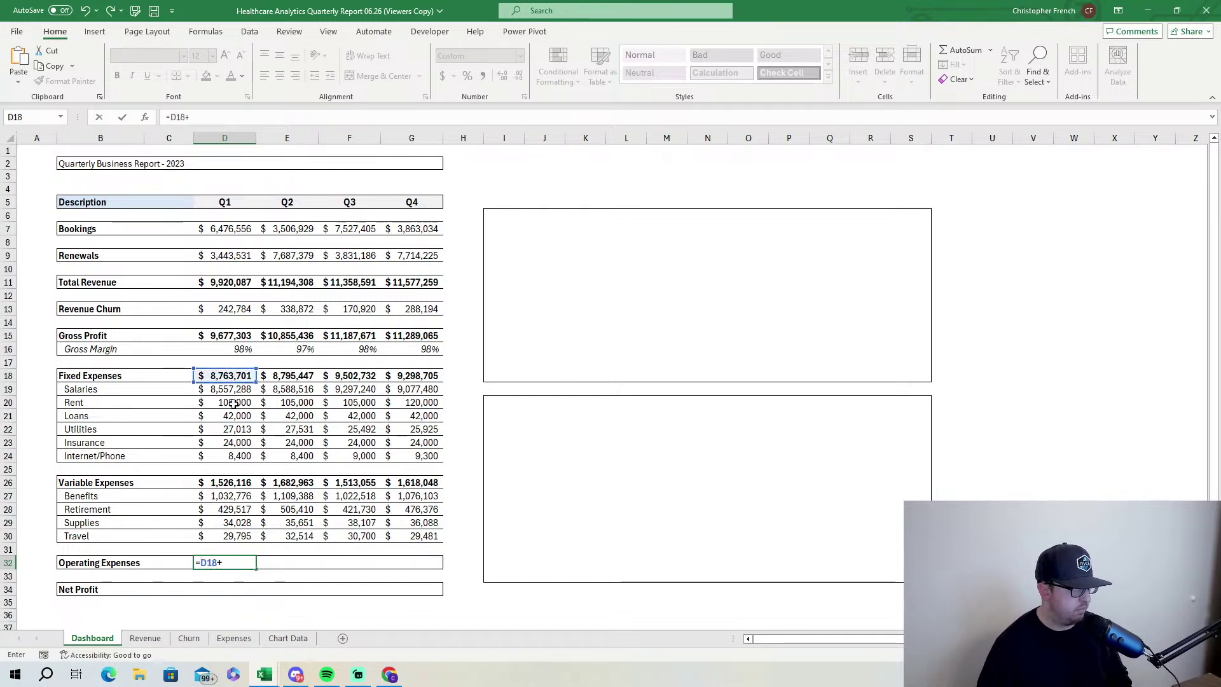
left_click(214, 485)
key("Return")
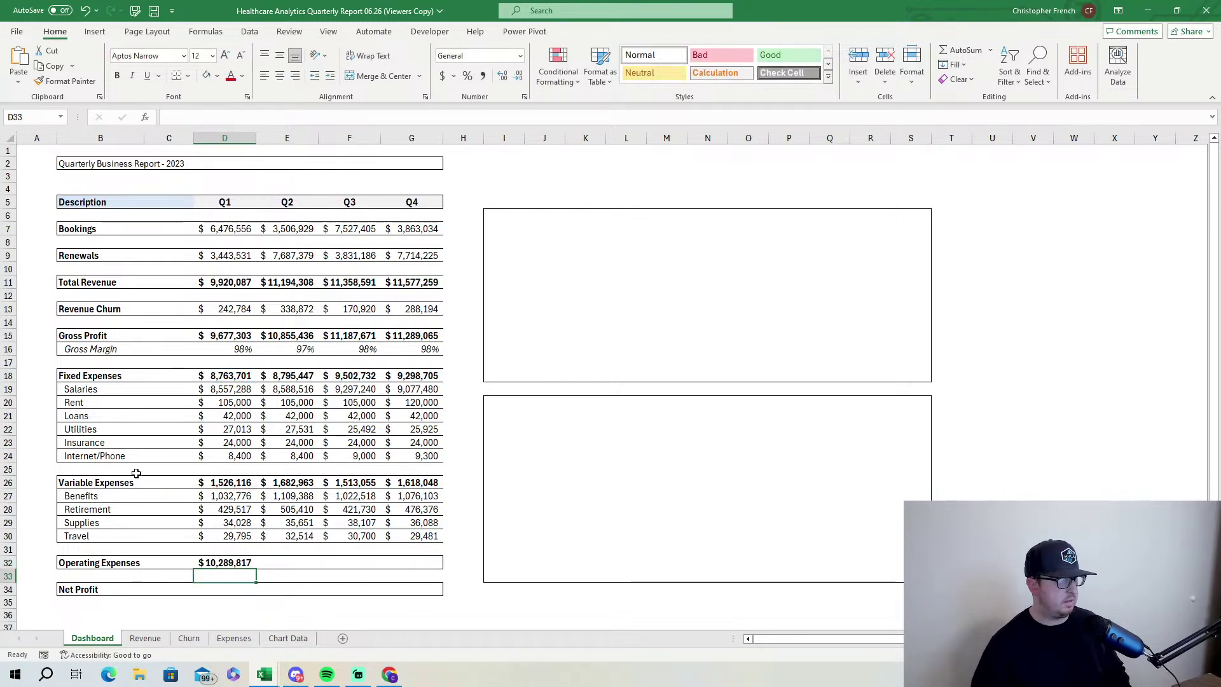
left_click(233, 564)
left_click_drag(256, 569, 428, 576)
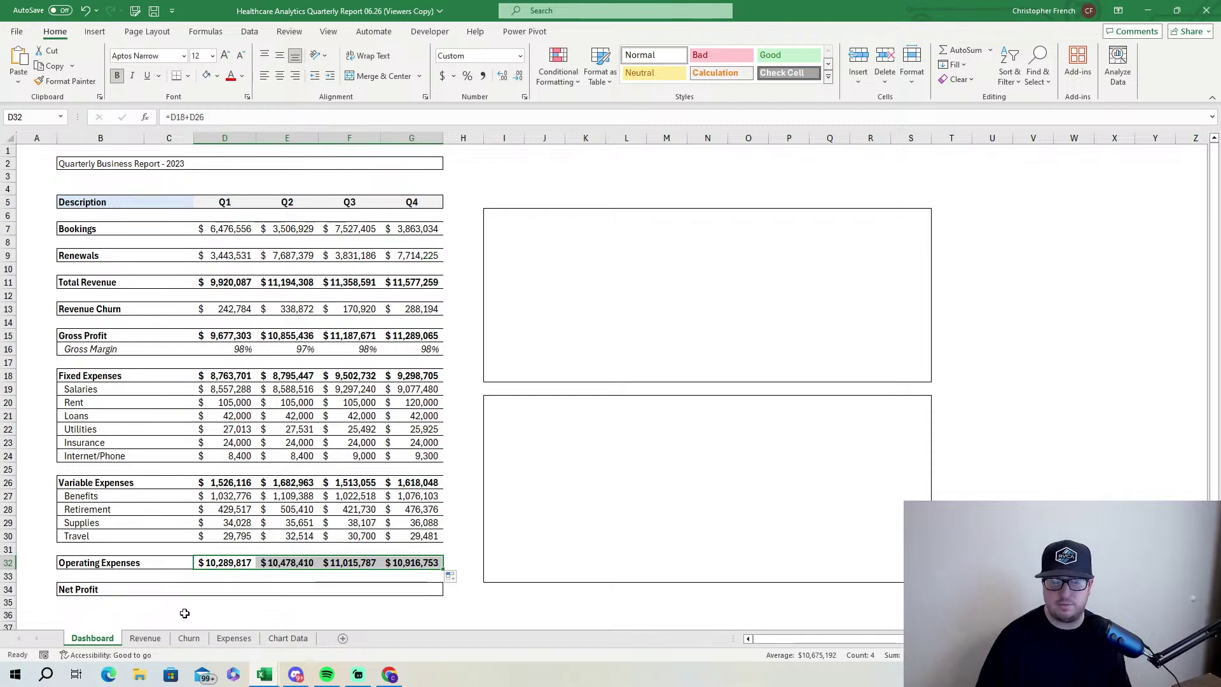
Calculate Q1 Net Profit in D34 as gross profit minus operating expenses (=D15-D32) and fill the formula across to Q4.
left_click(223, 588)
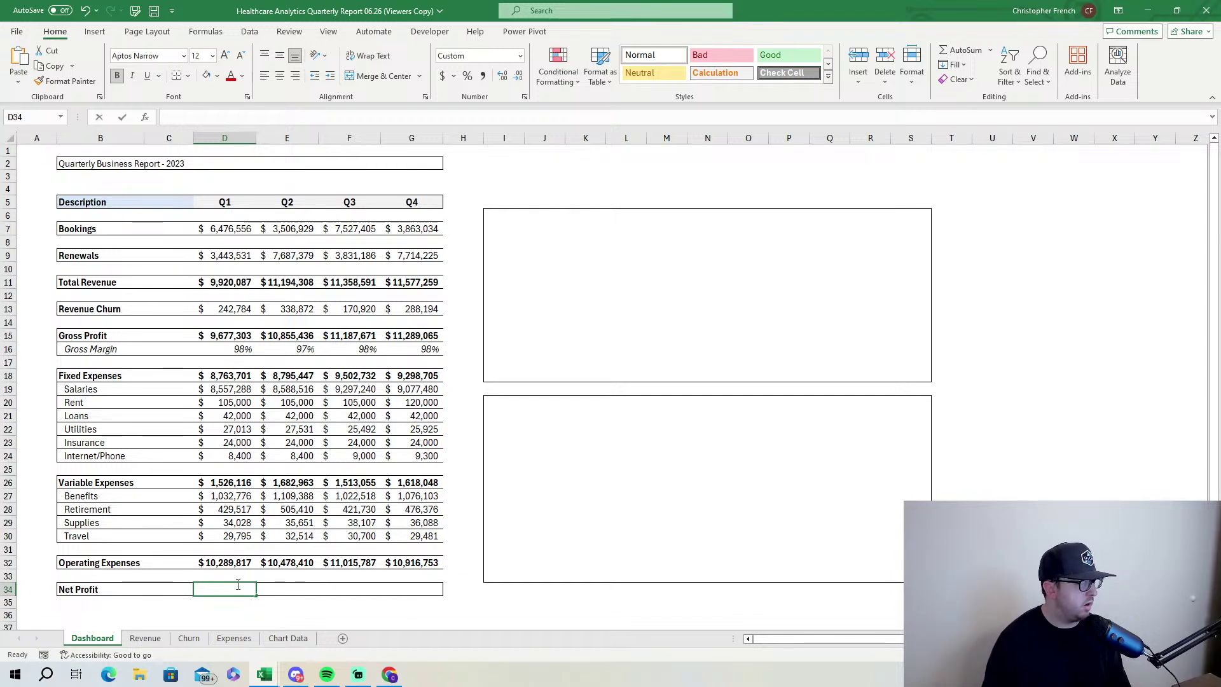
type("=")
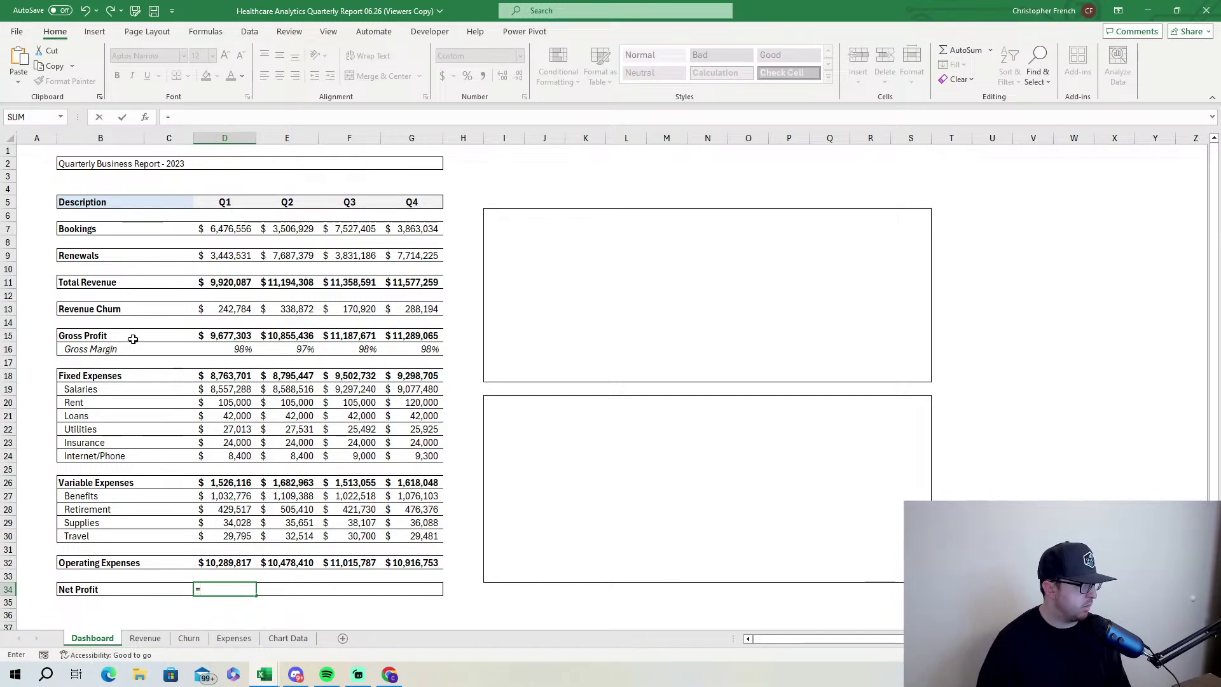
left_click(243, 333)
type("-")
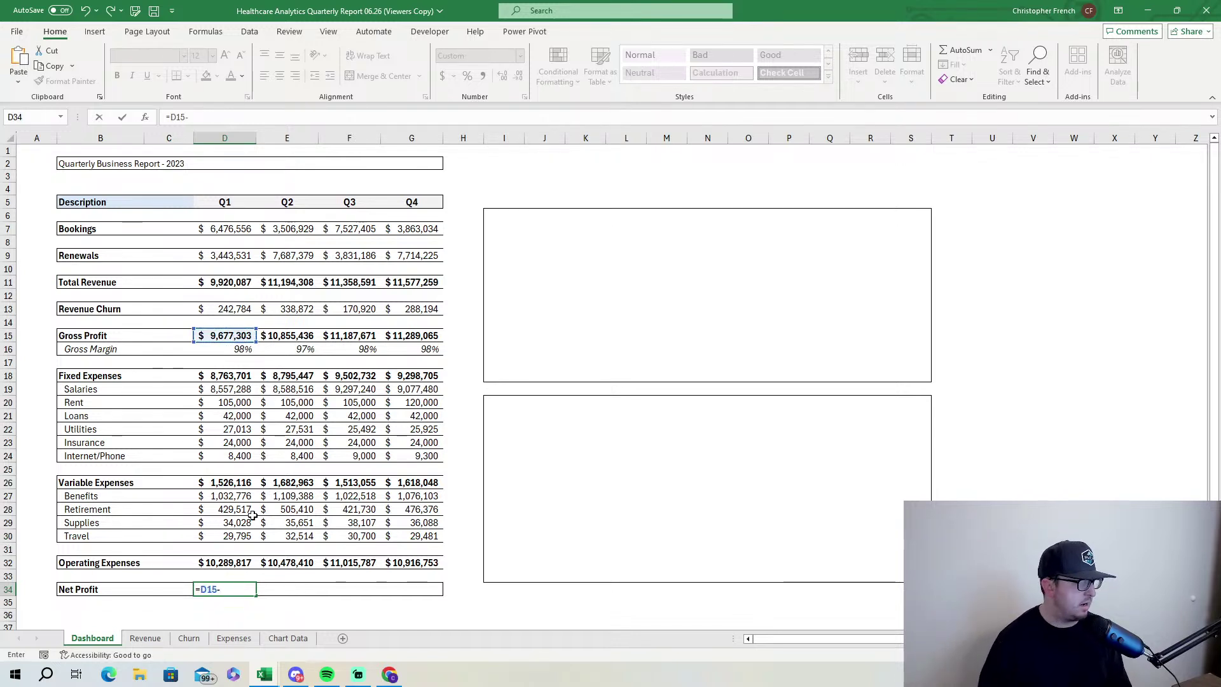
left_click(238, 563)
key("Return")
left_click(233, 590)
left_click_drag(256, 596, 428, 593)
left_click(485, 602)
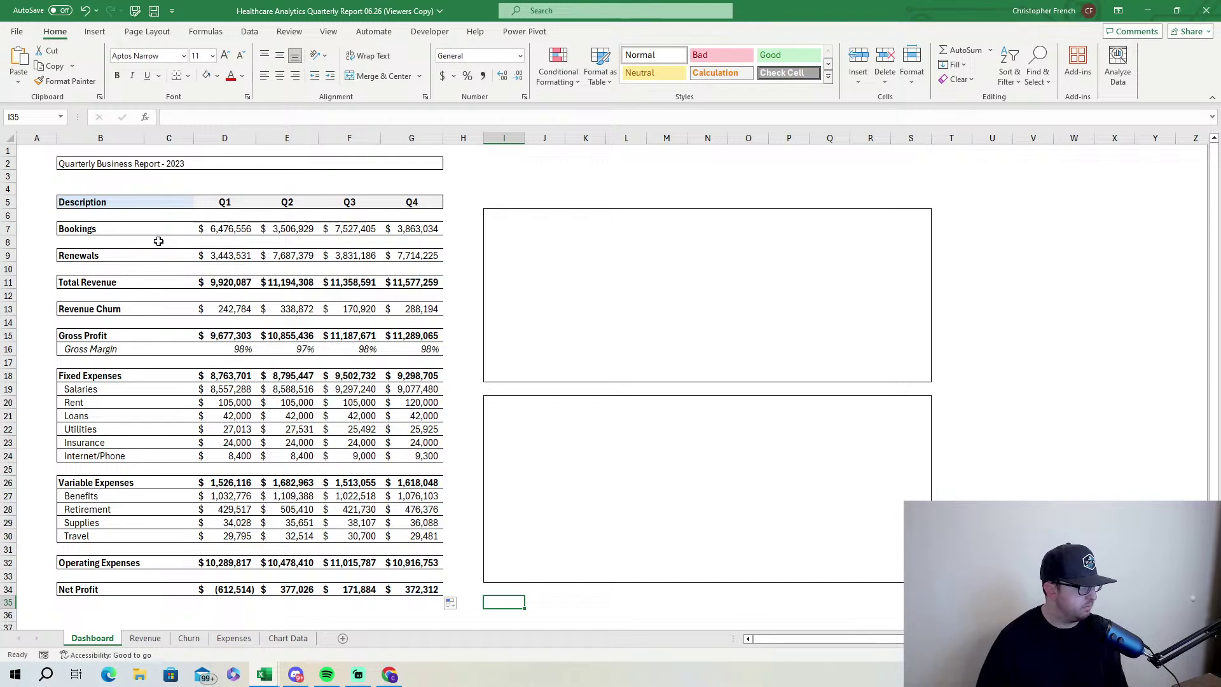
Format the report title in B2 as bold italic and enlarge its font size to 18.
left_click(73, 165)
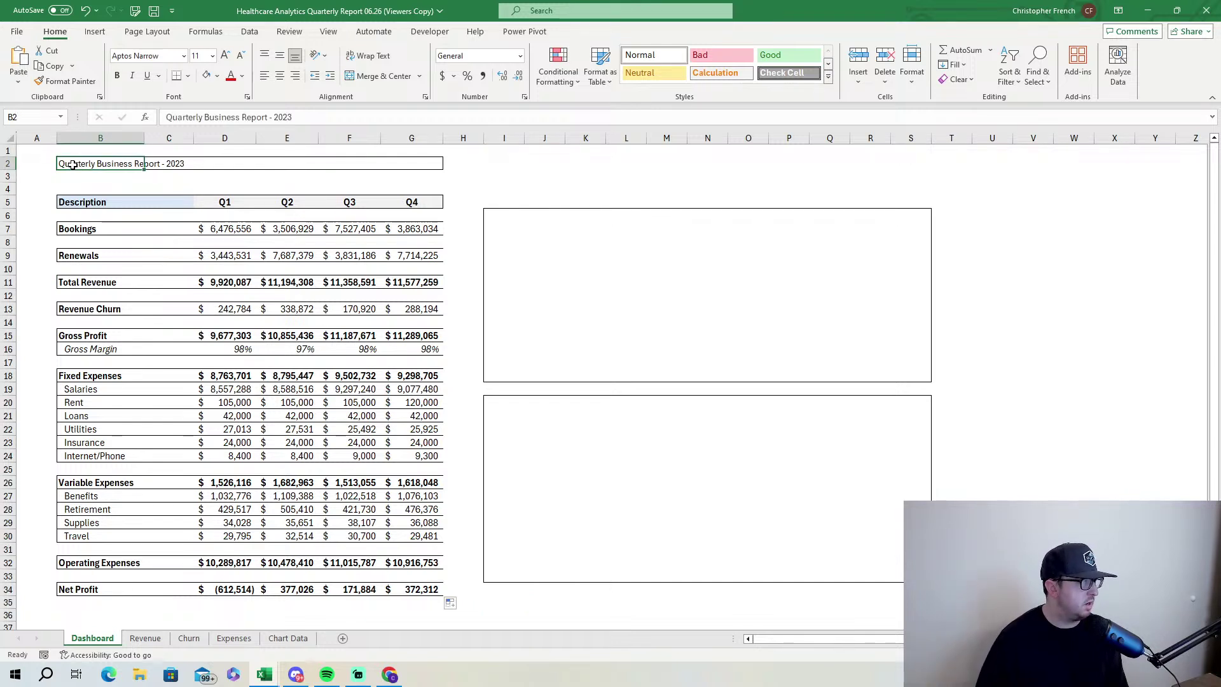
left_click(117, 76)
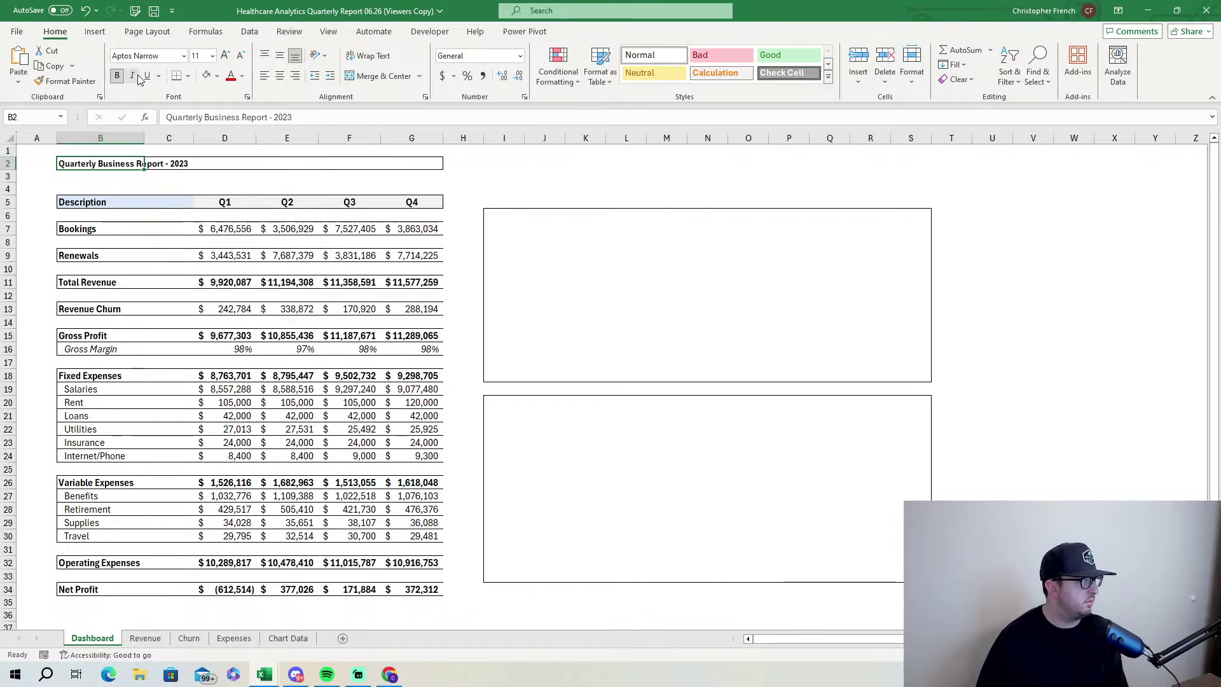
left_click(133, 75)
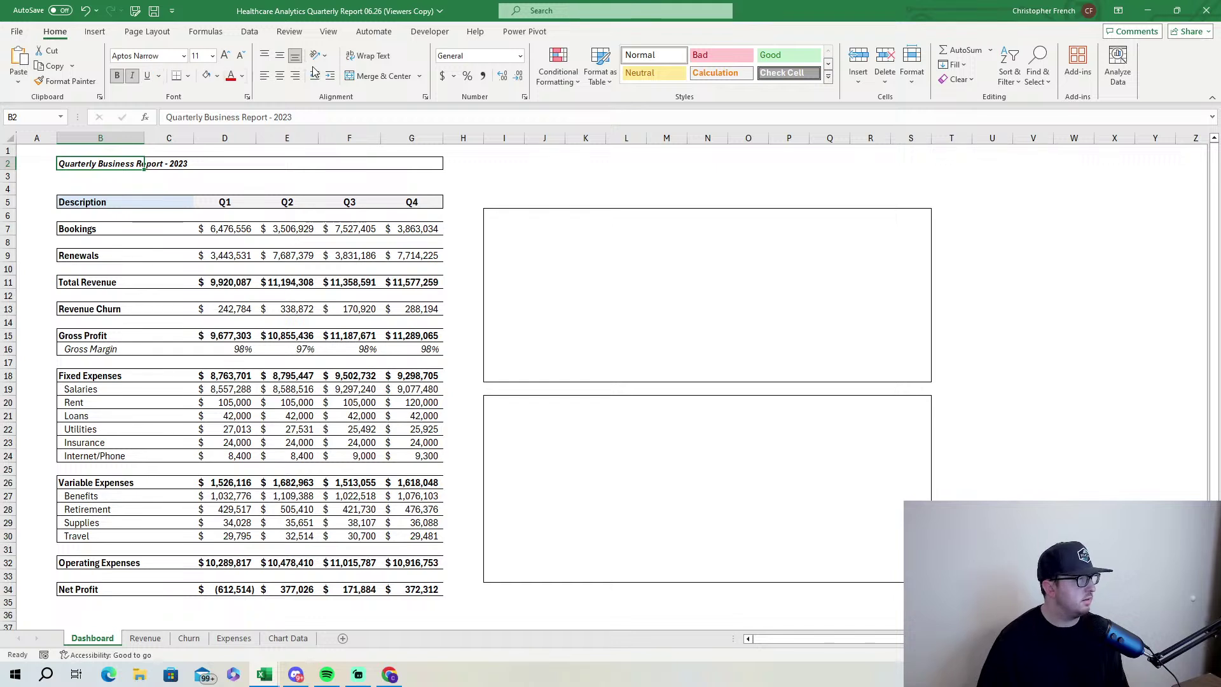
left_click(227, 55)
left_click(227, 56)
left_click(227, 55)
left_click(227, 55)
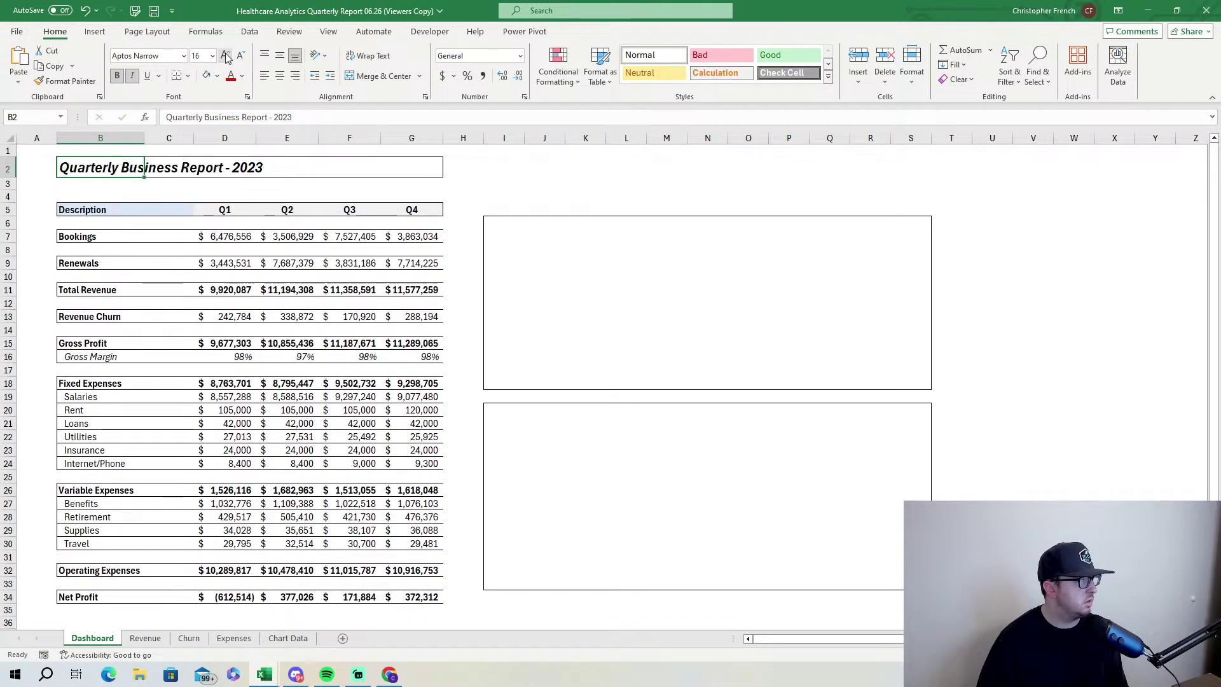
left_click(267, 359)
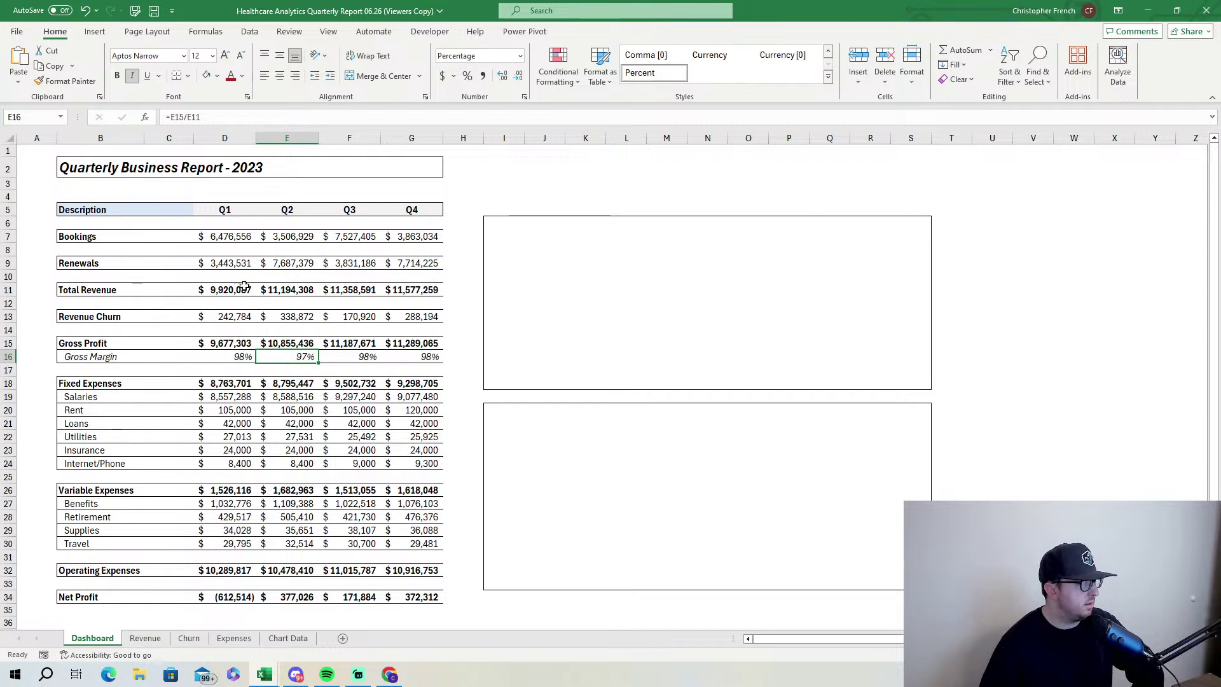
Remove all borders from the report table, from the Description header down to the Q4 Net Profit cell (B5:G34).
left_click_drag(89, 210, 413, 601)
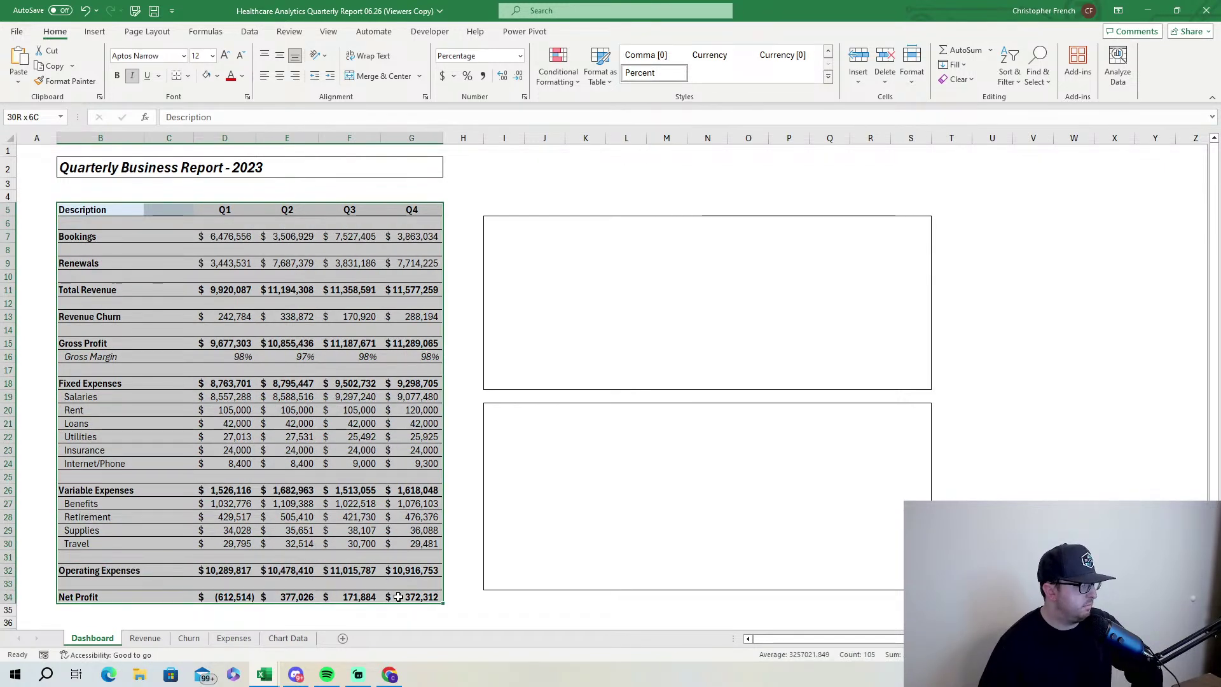
left_click(189, 76)
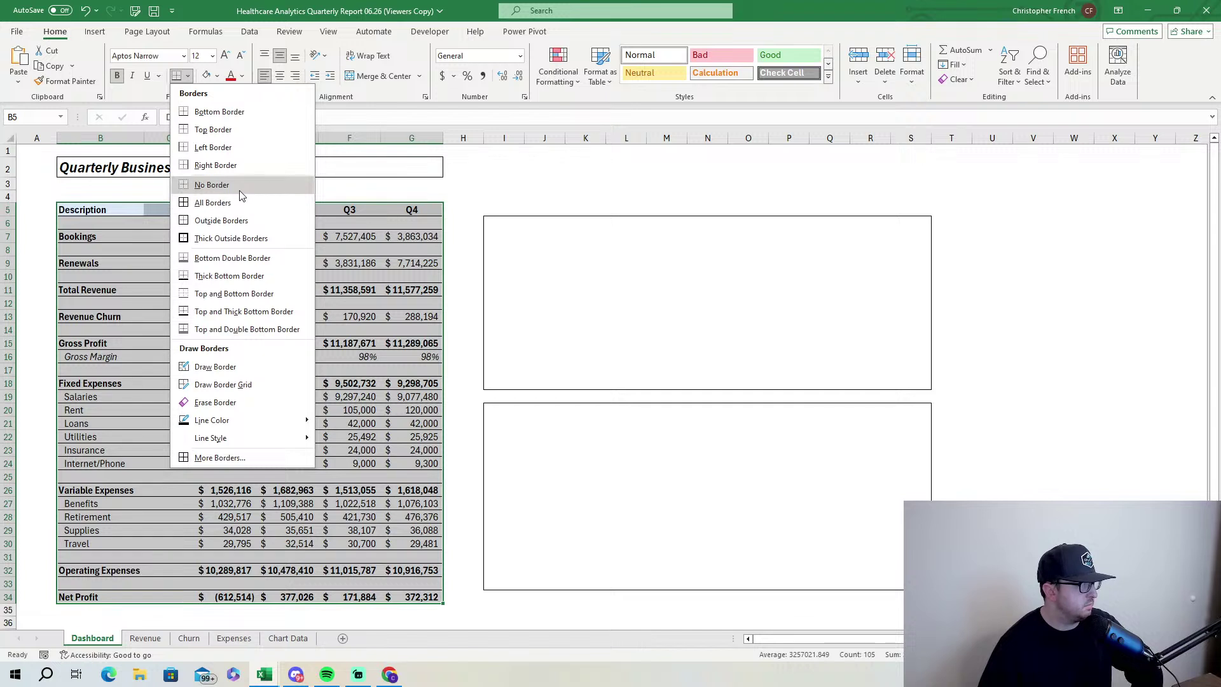
left_click(212, 185)
left_click(287, 357)
left_click(414, 357)
left_click(452, 355)
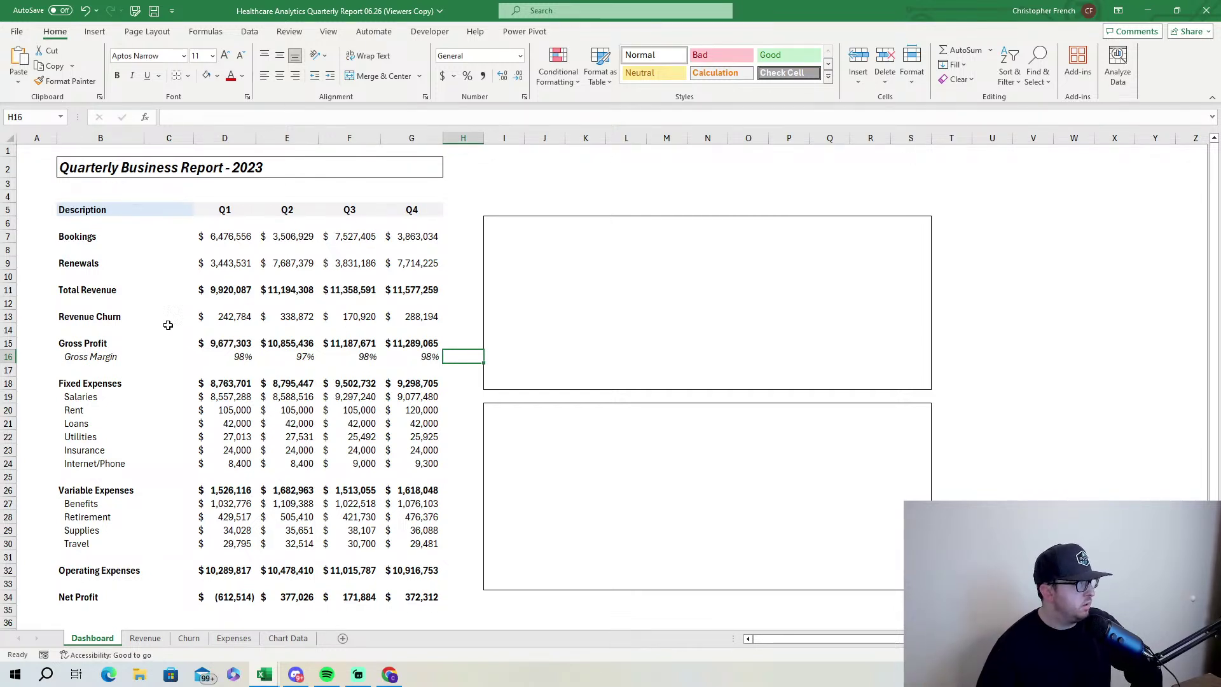
Add a top border and a bottom border to the Total Revenue row from column B to G.
left_click_drag(117, 290, 419, 291)
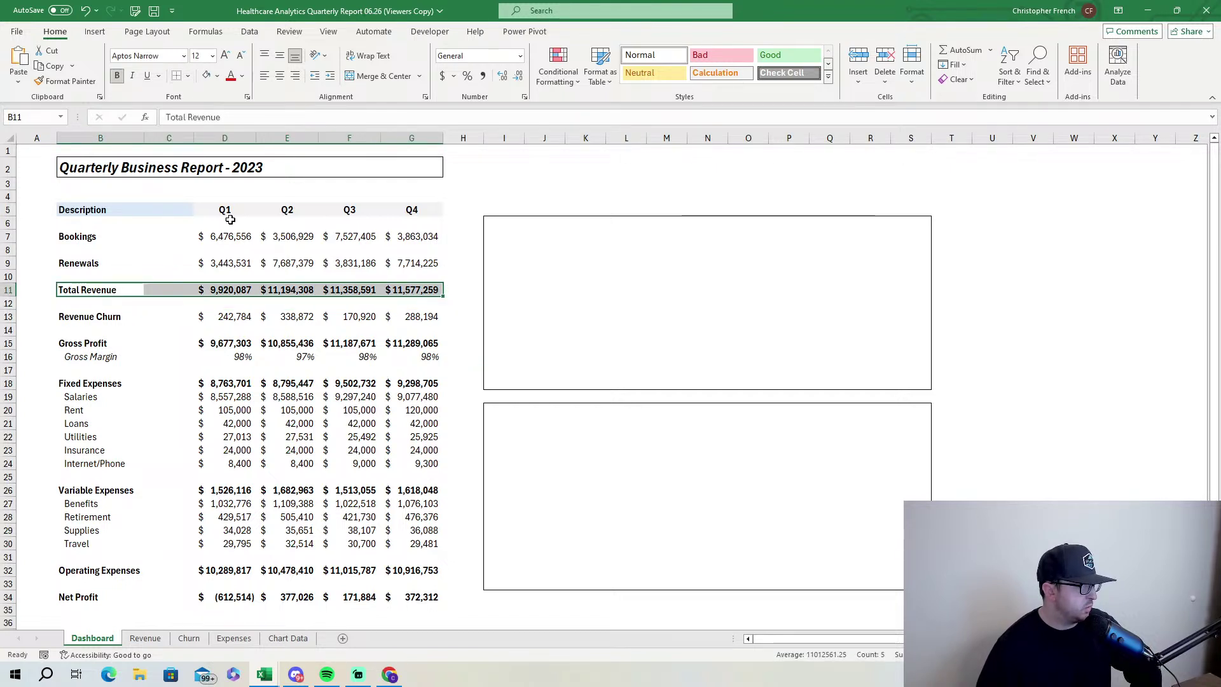
left_click(150, 289)
left_click(97, 290)
left_click_drag(97, 290, 412, 290)
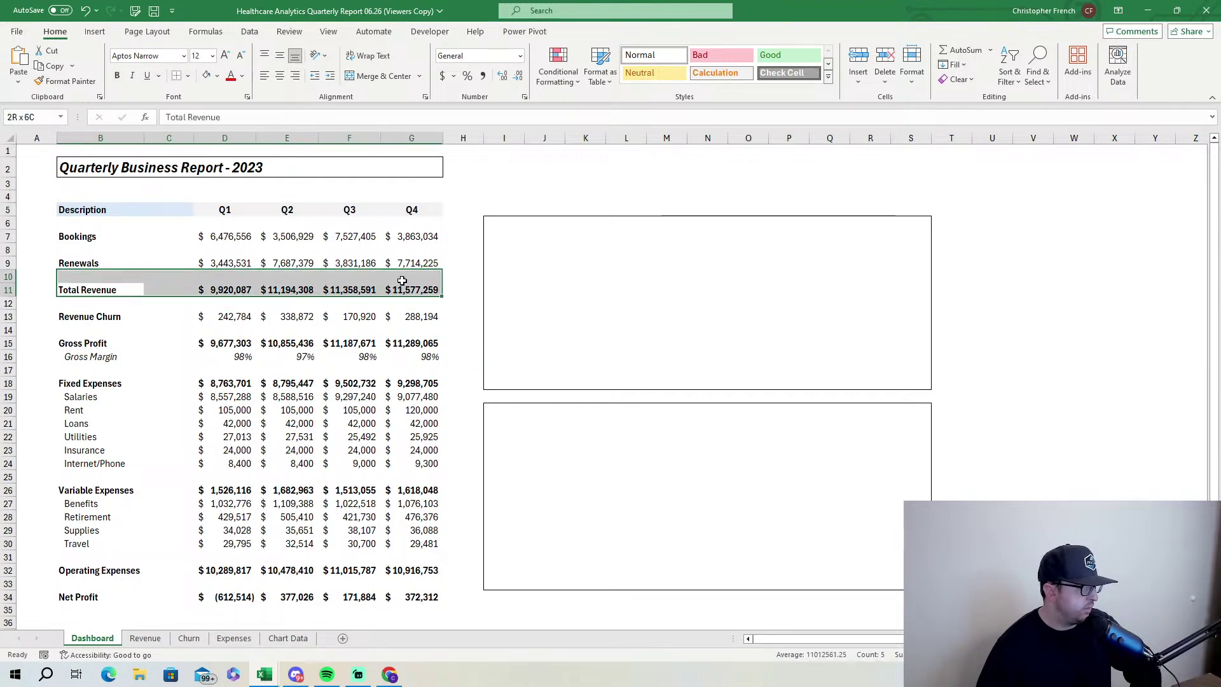
left_click(189, 76)
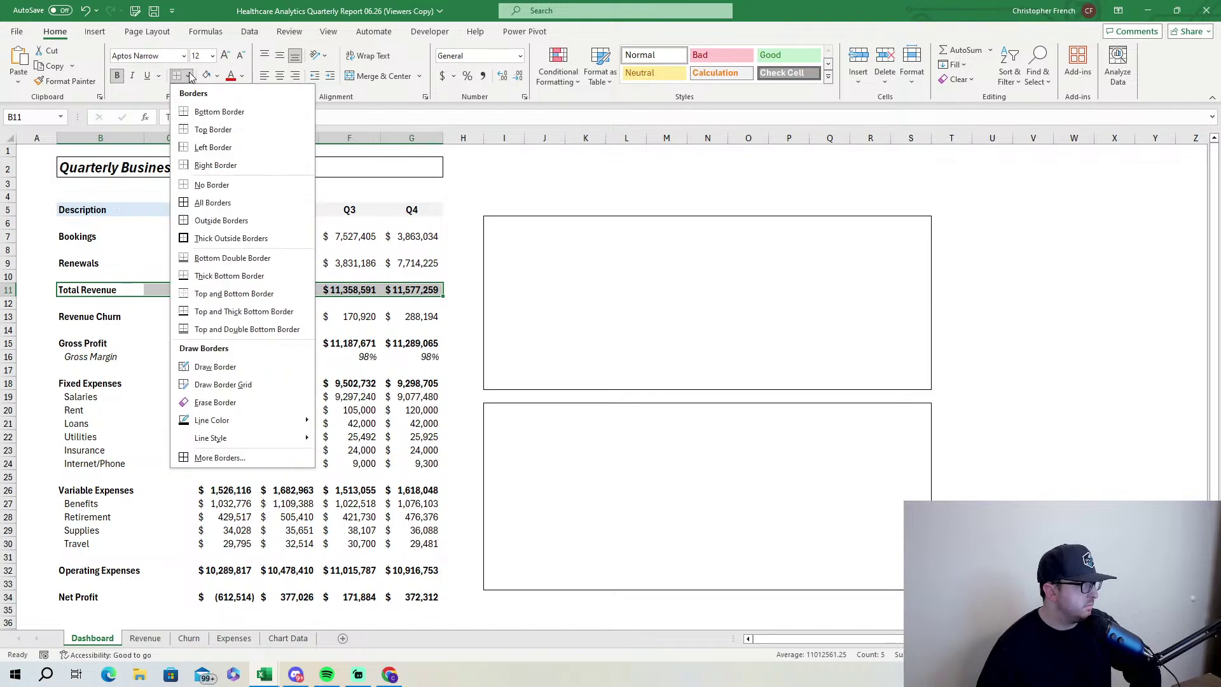
left_click(209, 130)
left_click(189, 77)
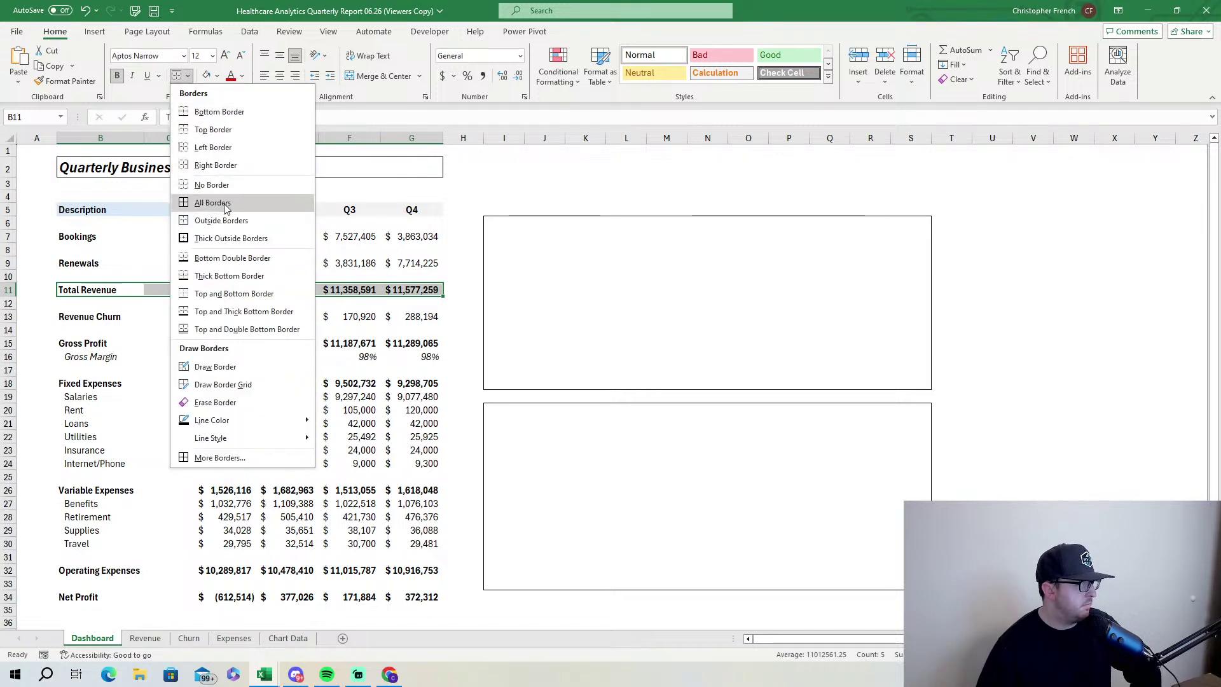
left_click(216, 112)
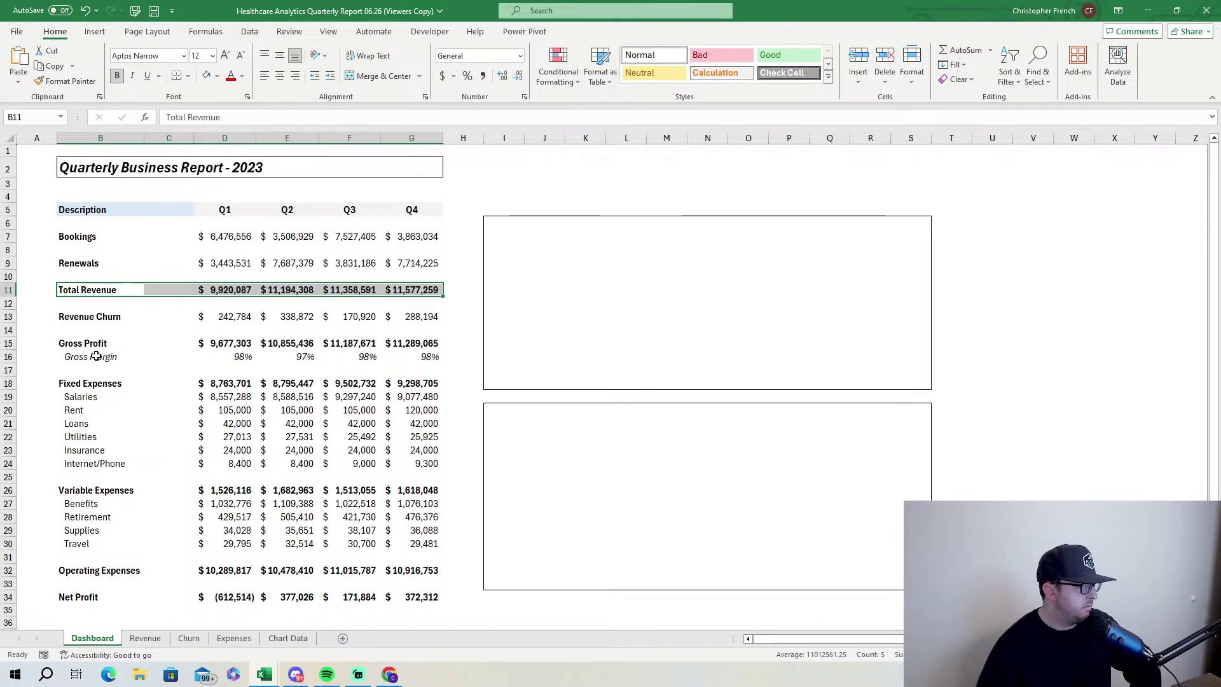
Add top and bottom borders to the Gross Profit and Fixed Expenses rows from column B to G.
left_click_drag(89, 343, 390, 347)
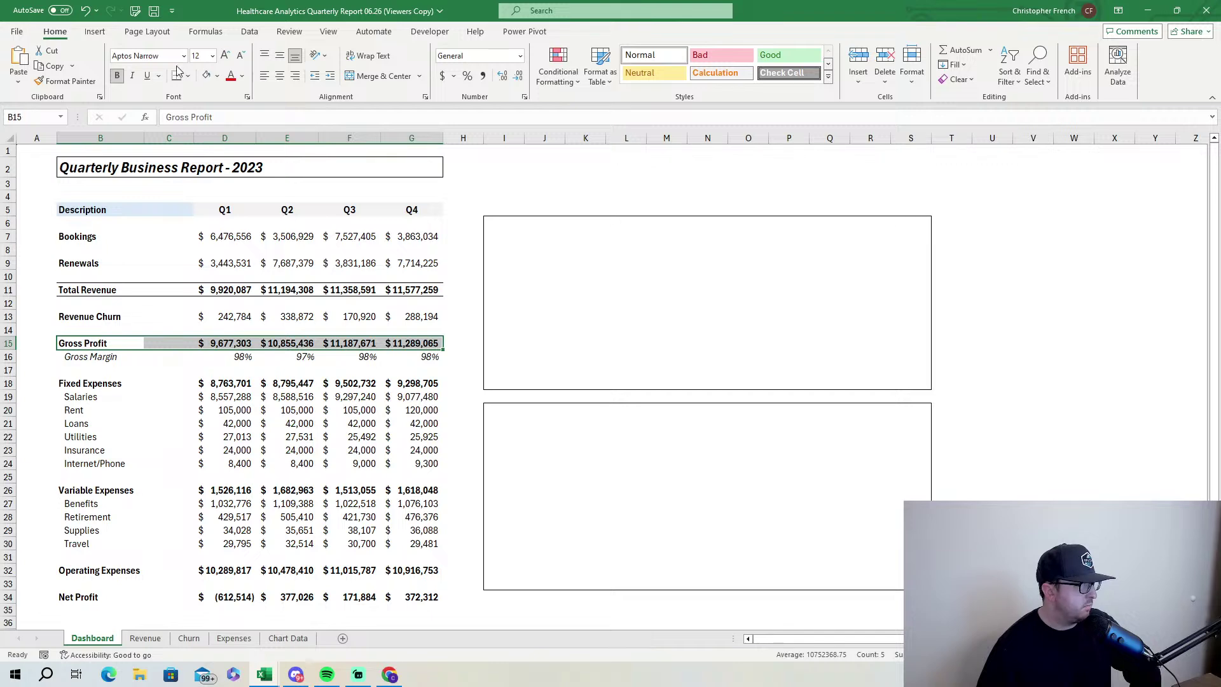
left_click(189, 77)
left_click(212, 130)
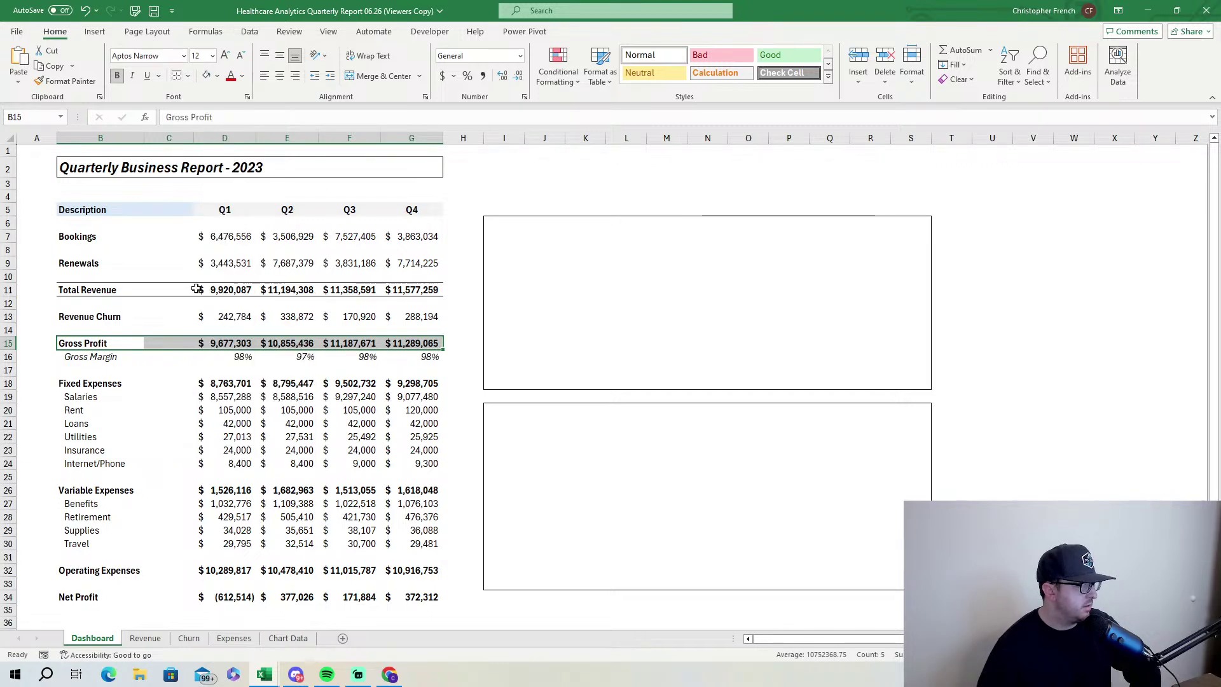
left_click_drag(89, 384, 393, 380)
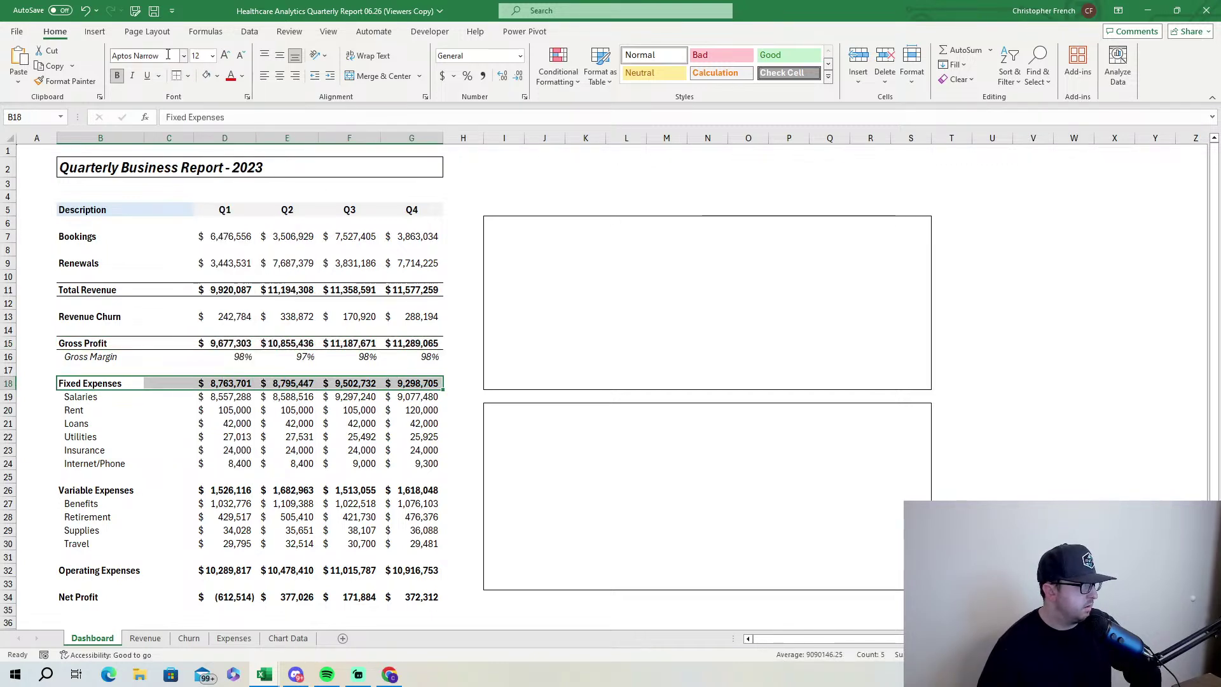
left_click(188, 77)
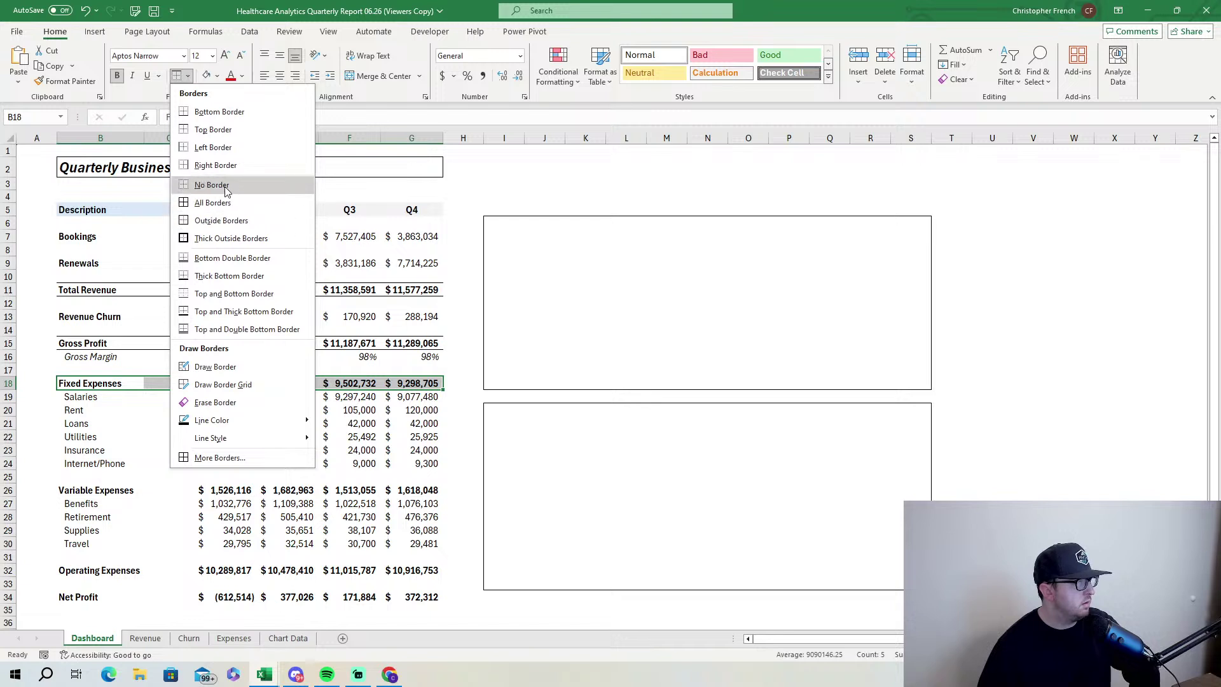
left_click(213, 129)
Add top and bottom borders to the Variable Expenses and Operating Expenses rows from column B to G.
left_click_drag(102, 490, 407, 491)
left_click(184, 77)
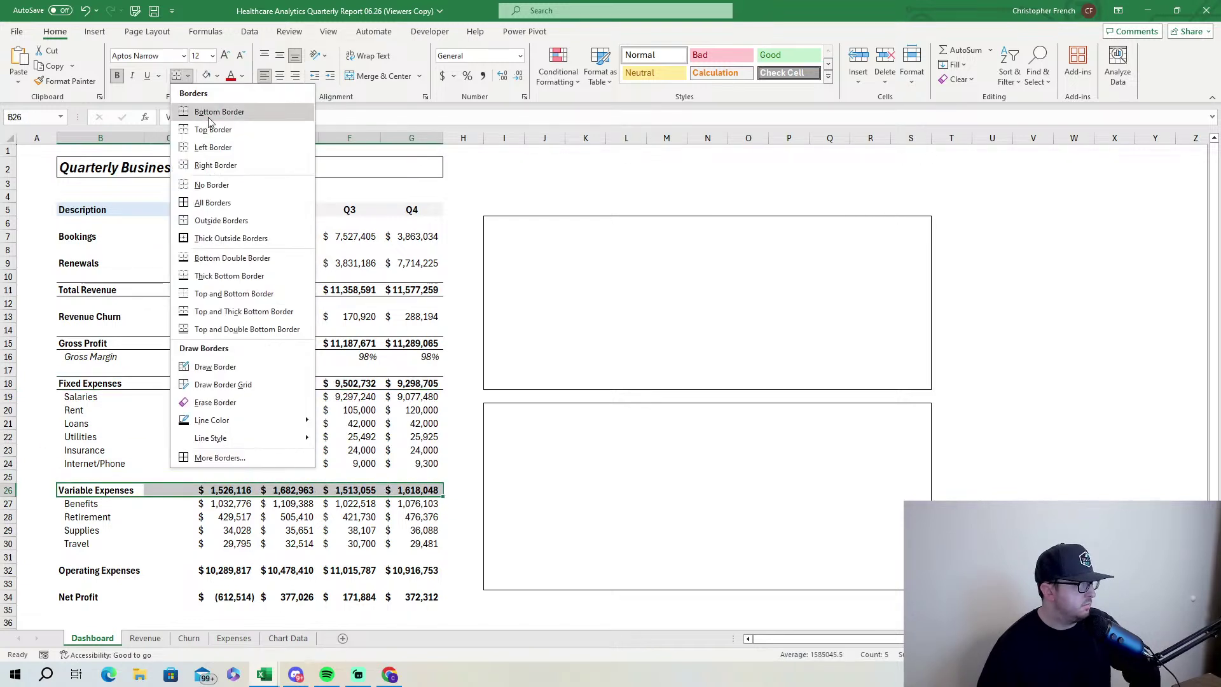
left_click(194, 128)
left_click_drag(76, 576, 420, 570)
left_click(187, 77)
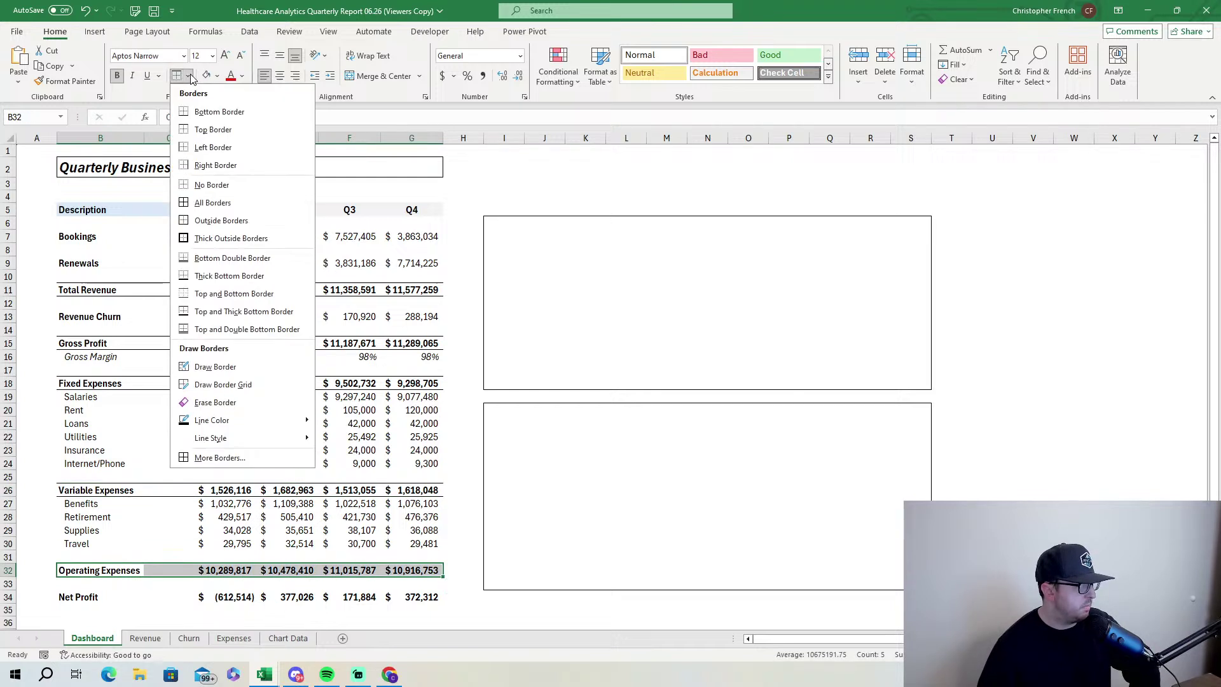
left_click(191, 110)
Add top and bottom borders to the Net Profit row from column B to G.
left_click_drag(89, 596, 432, 598)
left_click(189, 75)
left_click(190, 128)
left_click(469, 452)
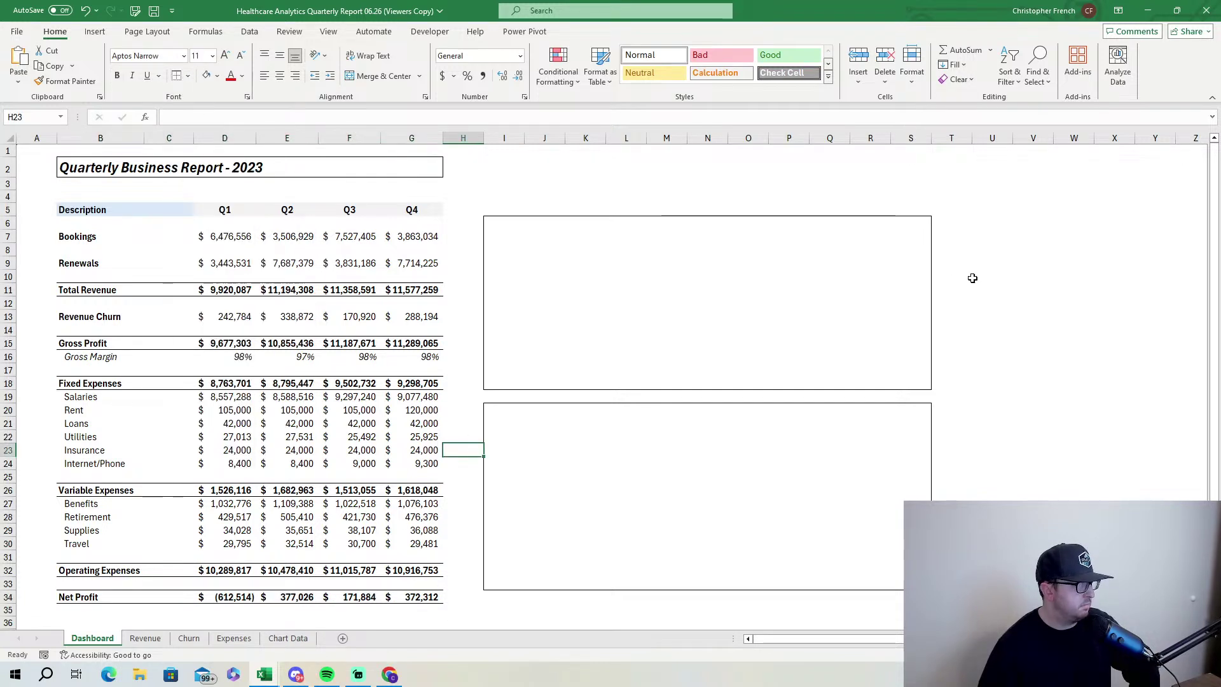
Remove the border around the report title in B2:G2.
left_click(1045, 304)
left_click_drag(83, 162, 429, 166)
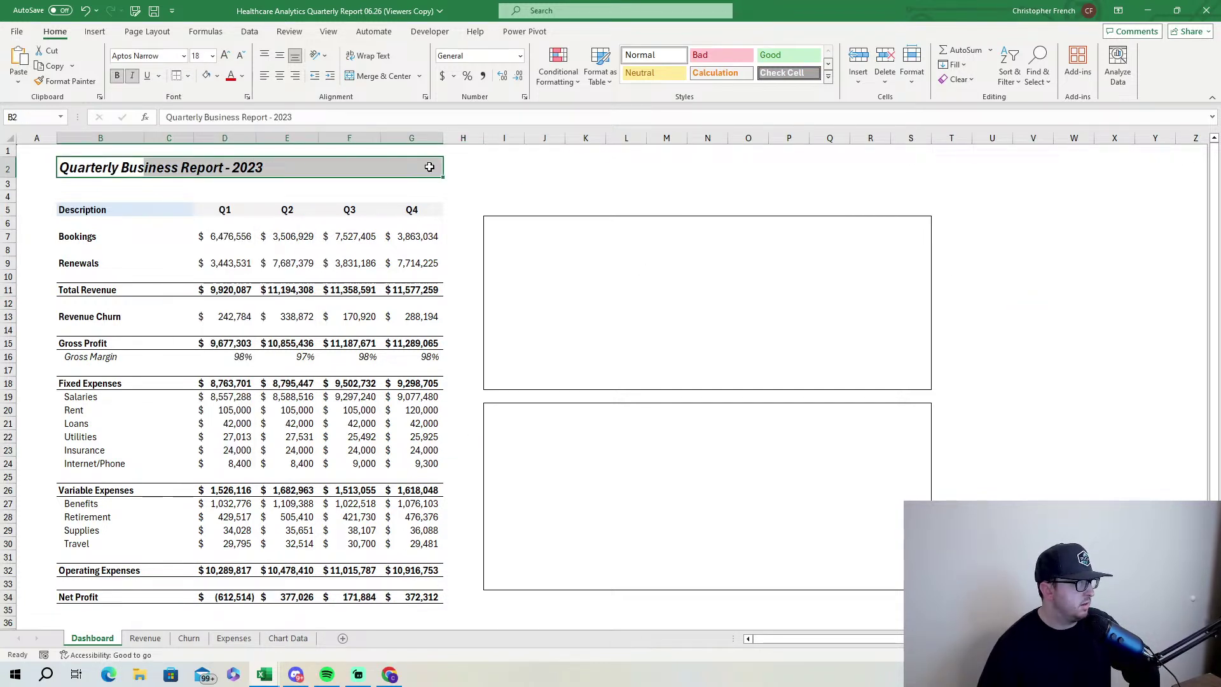
left_click(188, 76)
left_click(245, 192)
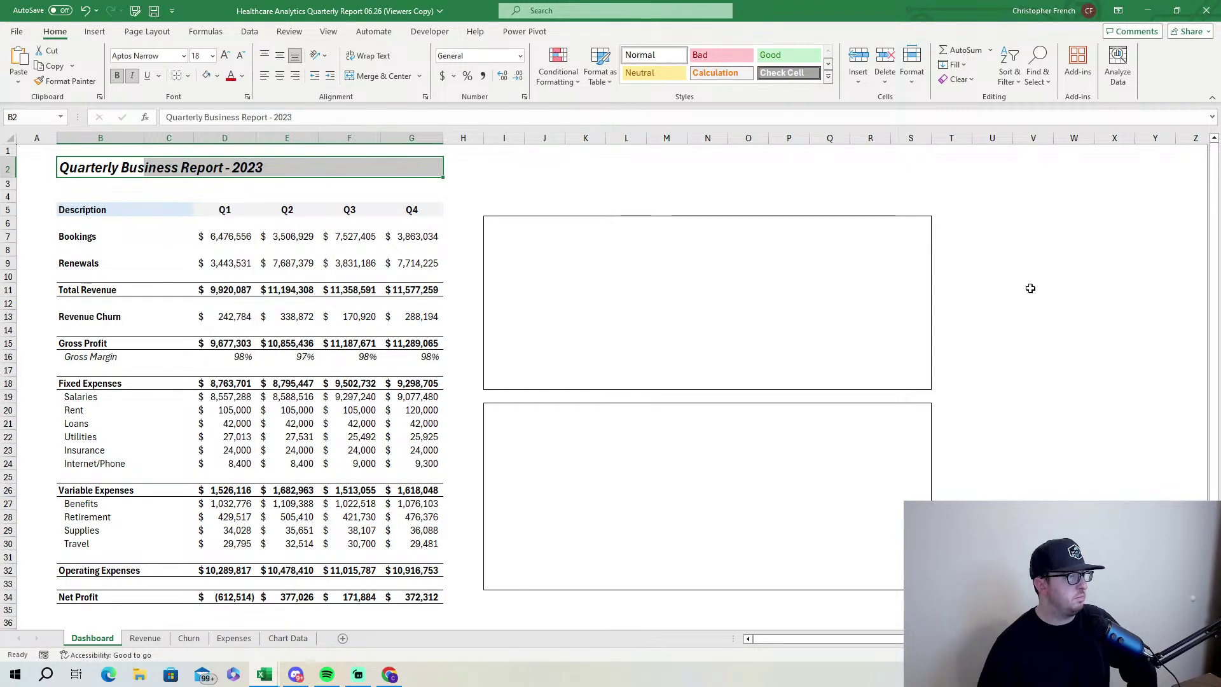
left_click(1054, 290)
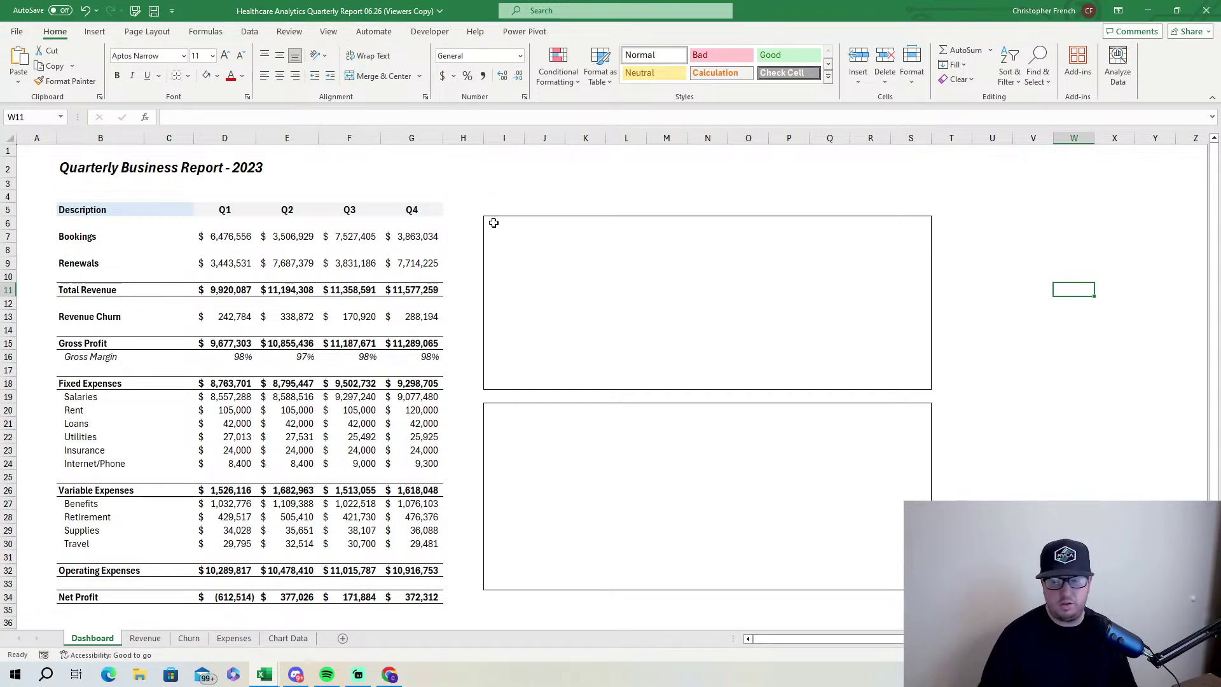
left_click_drag(489, 217, 910, 384)
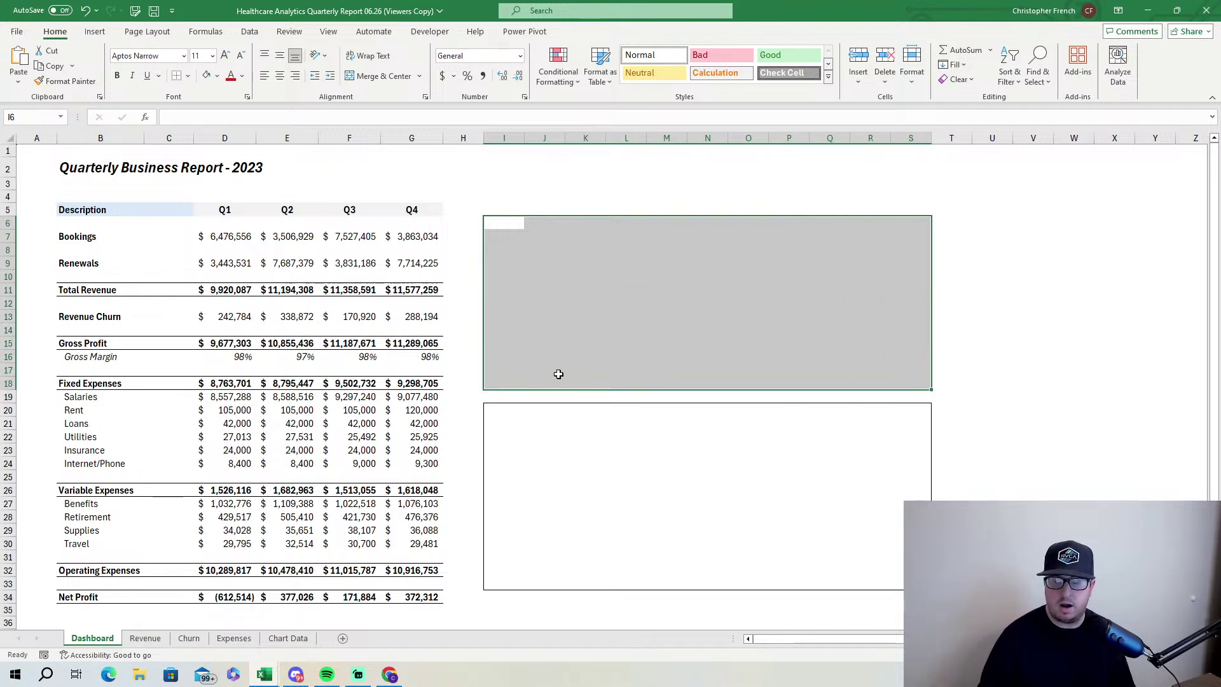
left_click(411, 263)
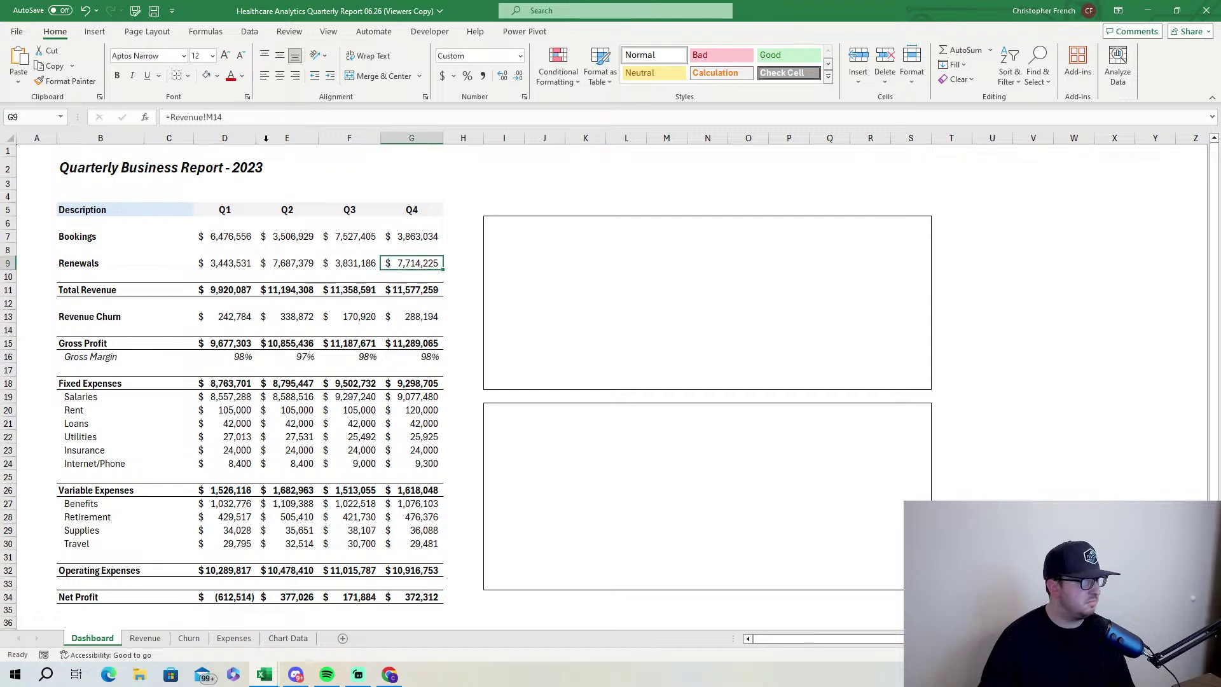
left_click(188, 75)
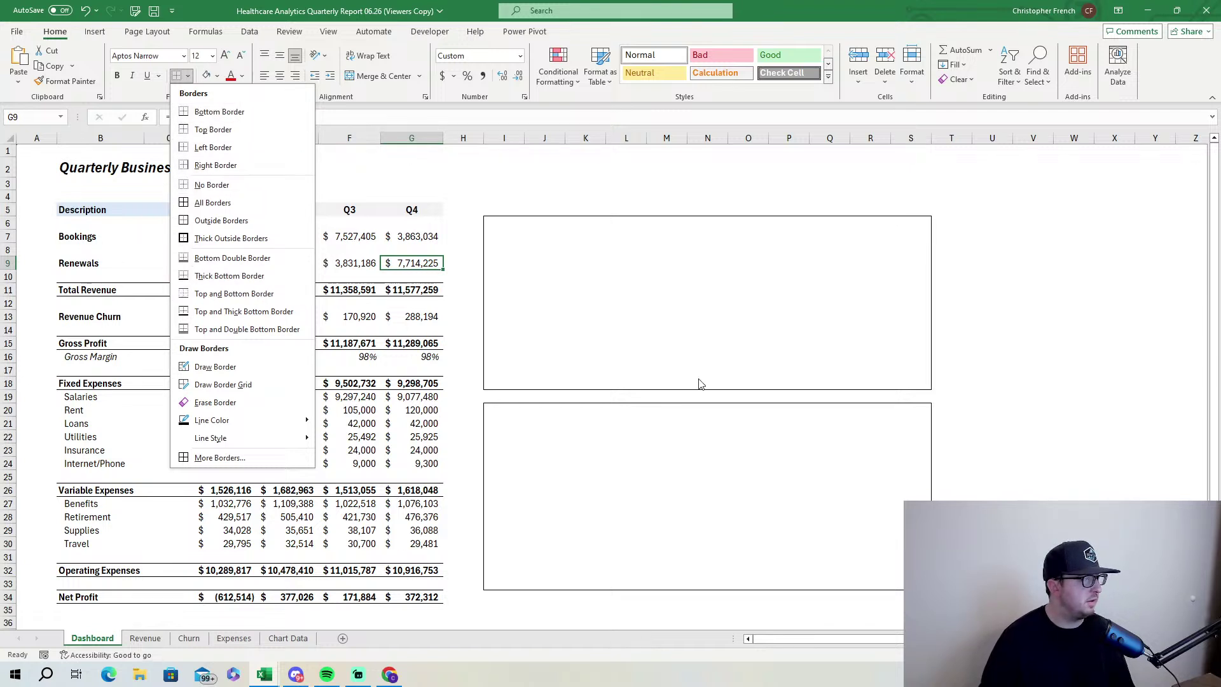
left_click(639, 241)
left_click(579, 196)
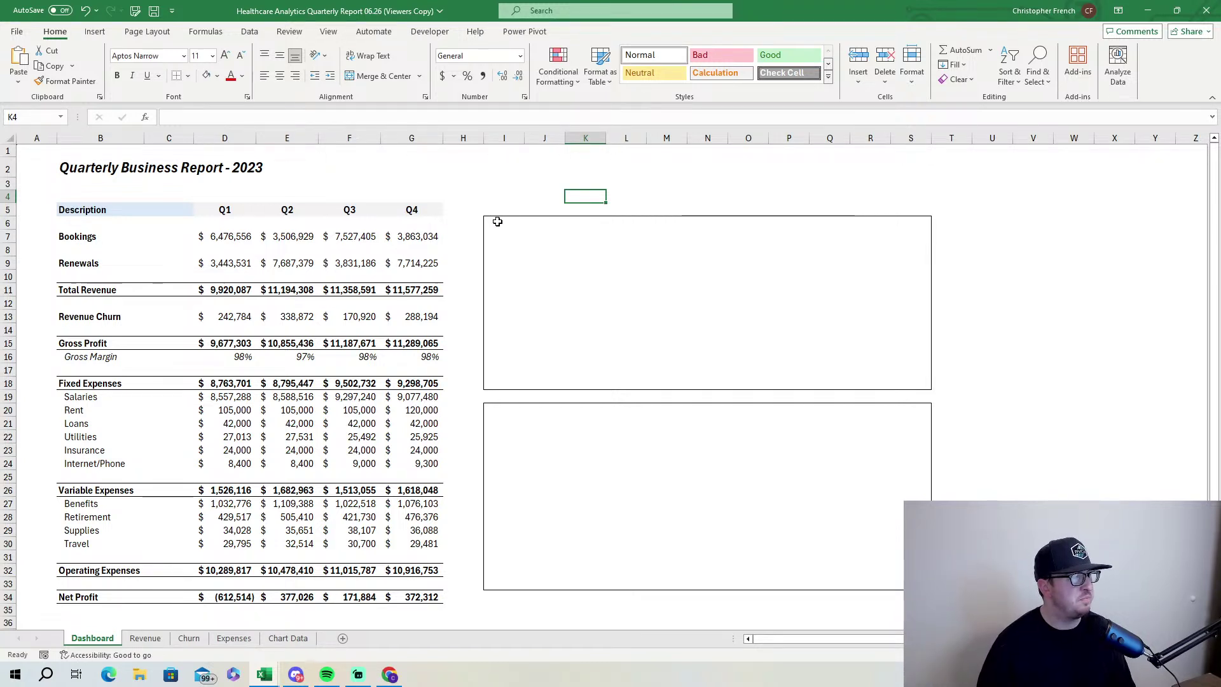
left_click_drag(497, 221, 910, 384)
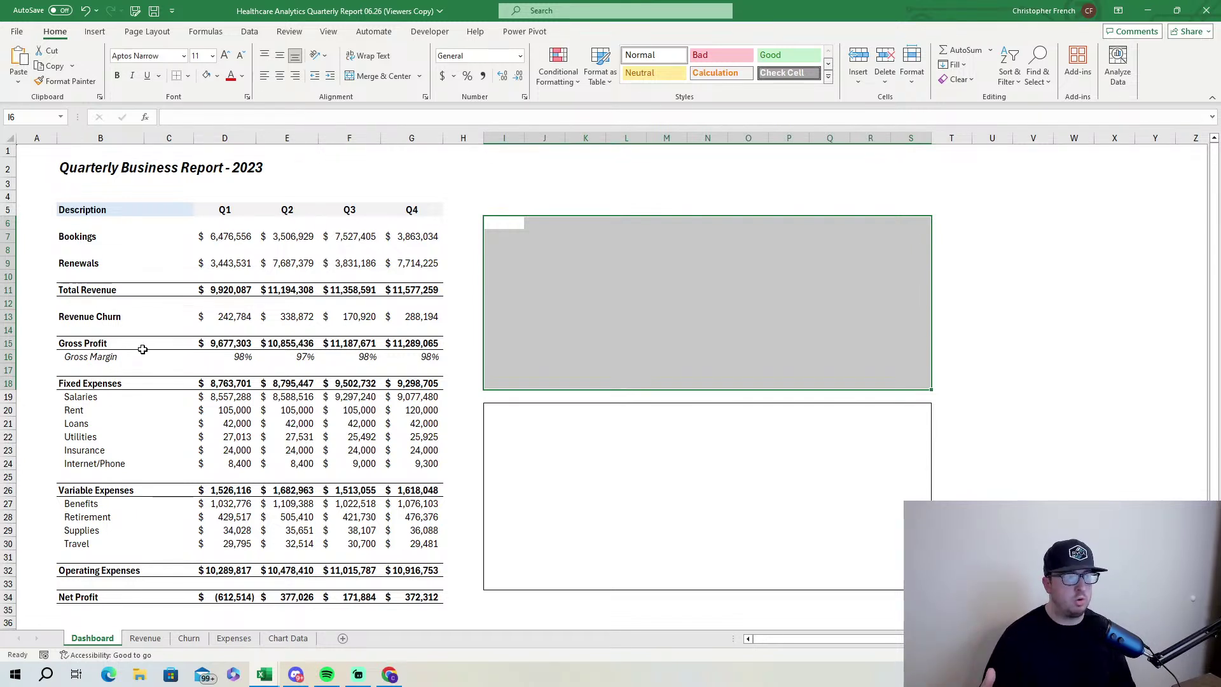
left_click_drag(209, 596, 419, 597)
left_click(563, 570)
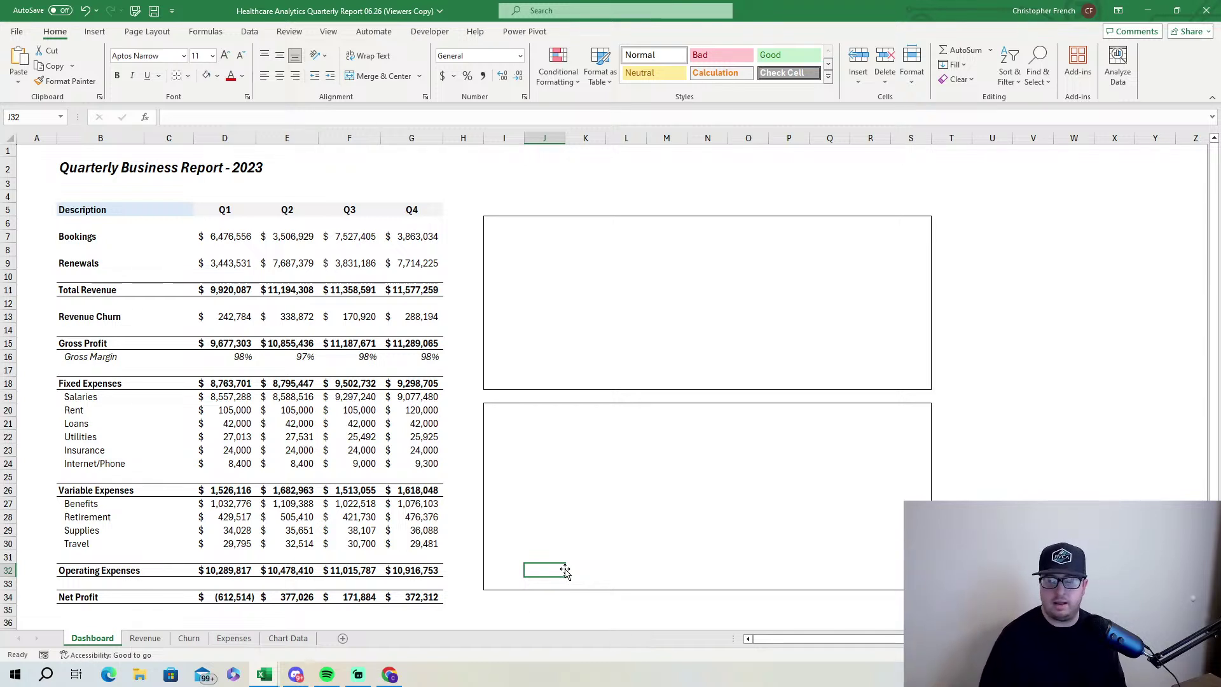
mouse_move(496, 412)
left_mouse_down()
mouse_move(597, 409)
mouse_move(889, 543)
mouse_move(916, 584)
left_mouse_up()
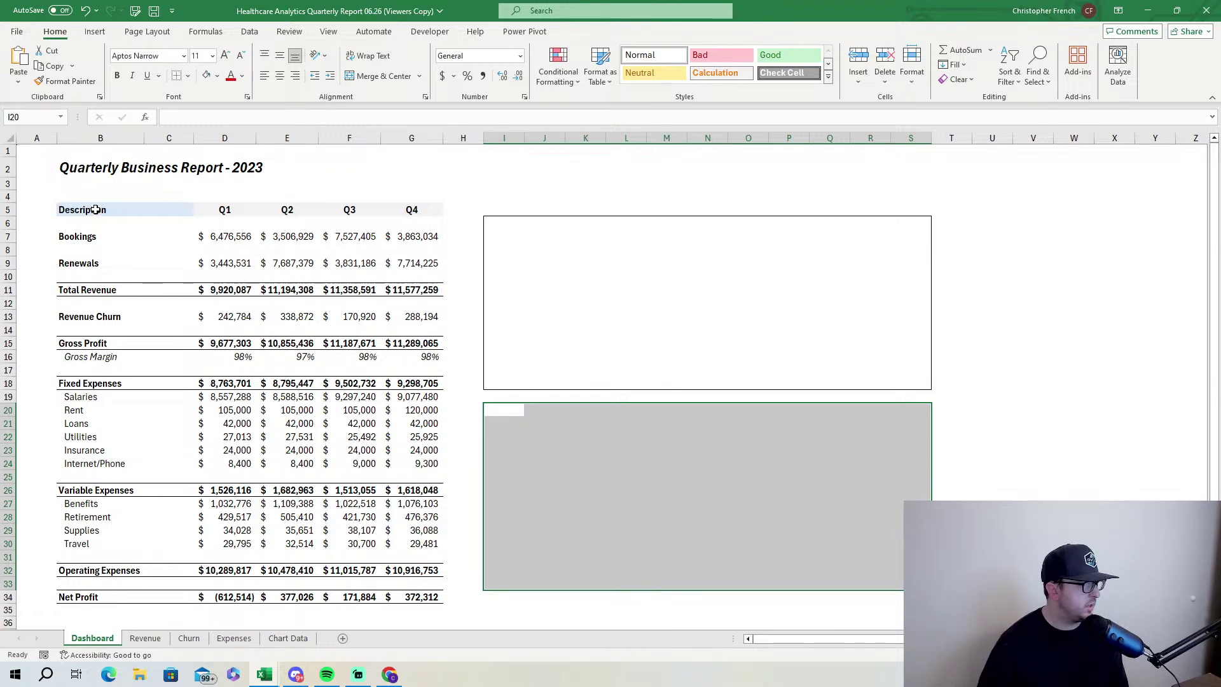
Copy the Dashboard header row B5:G5 and paste it as values into the Chart Data sheet starting at C4.
left_click_drag(88, 210, 393, 210)
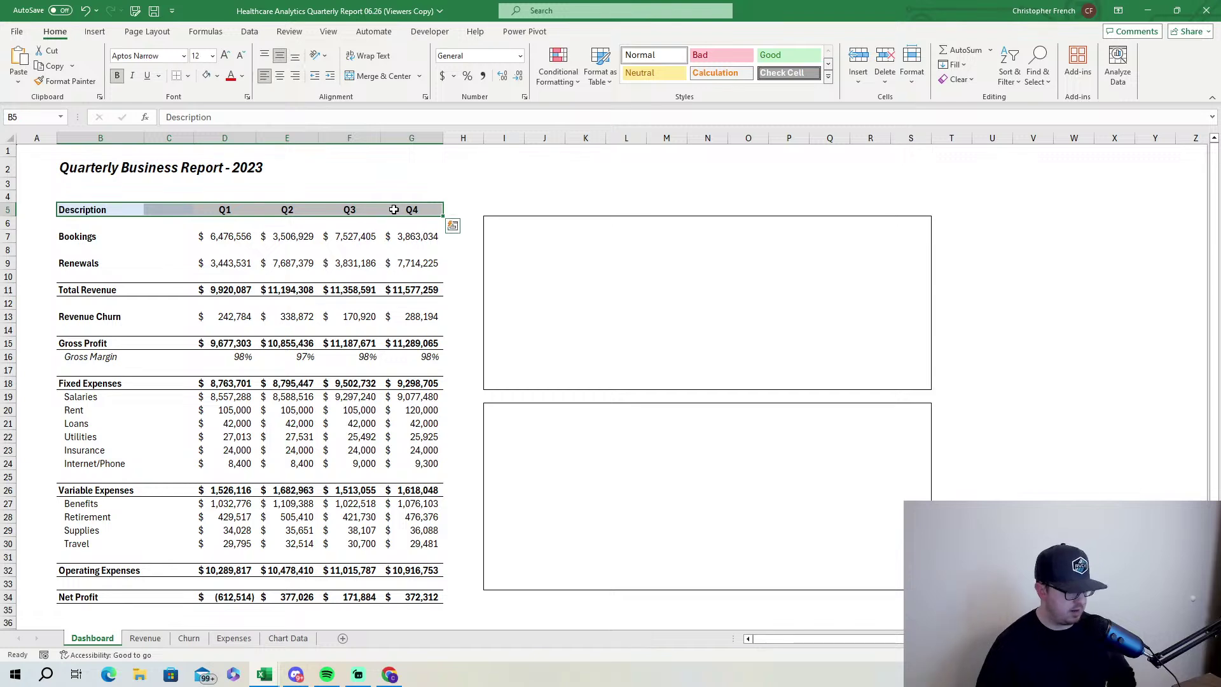
key("ctrl+c")
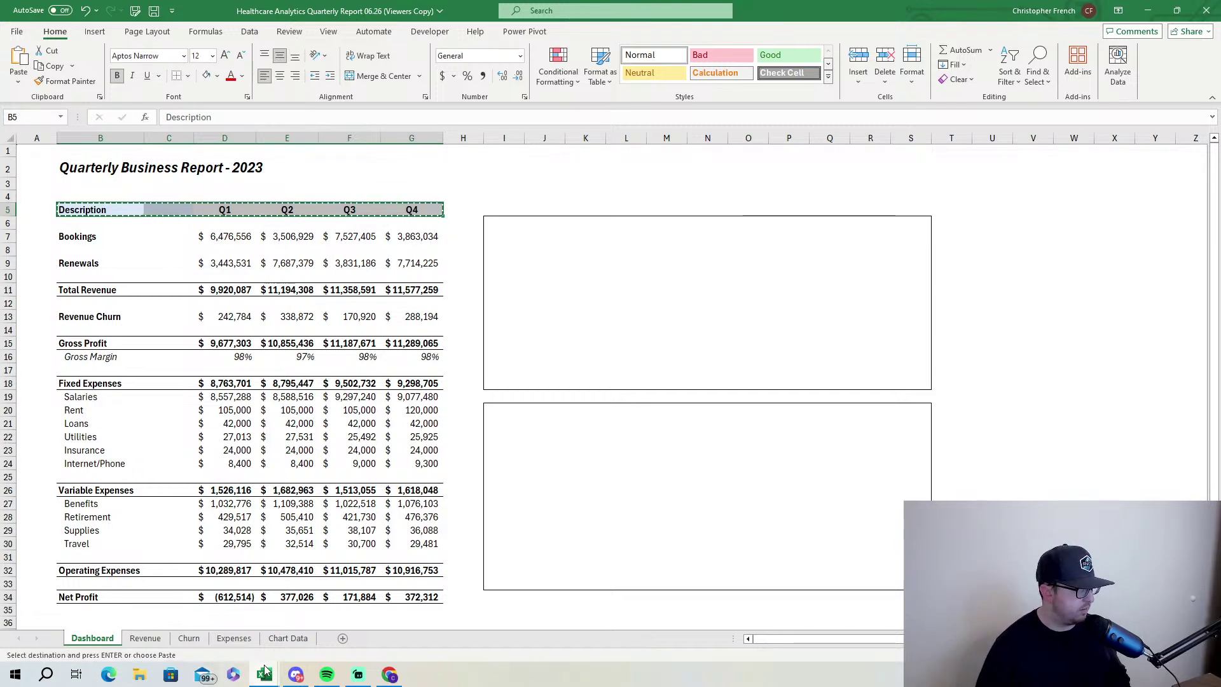
left_click(283, 640)
left_click(131, 177)
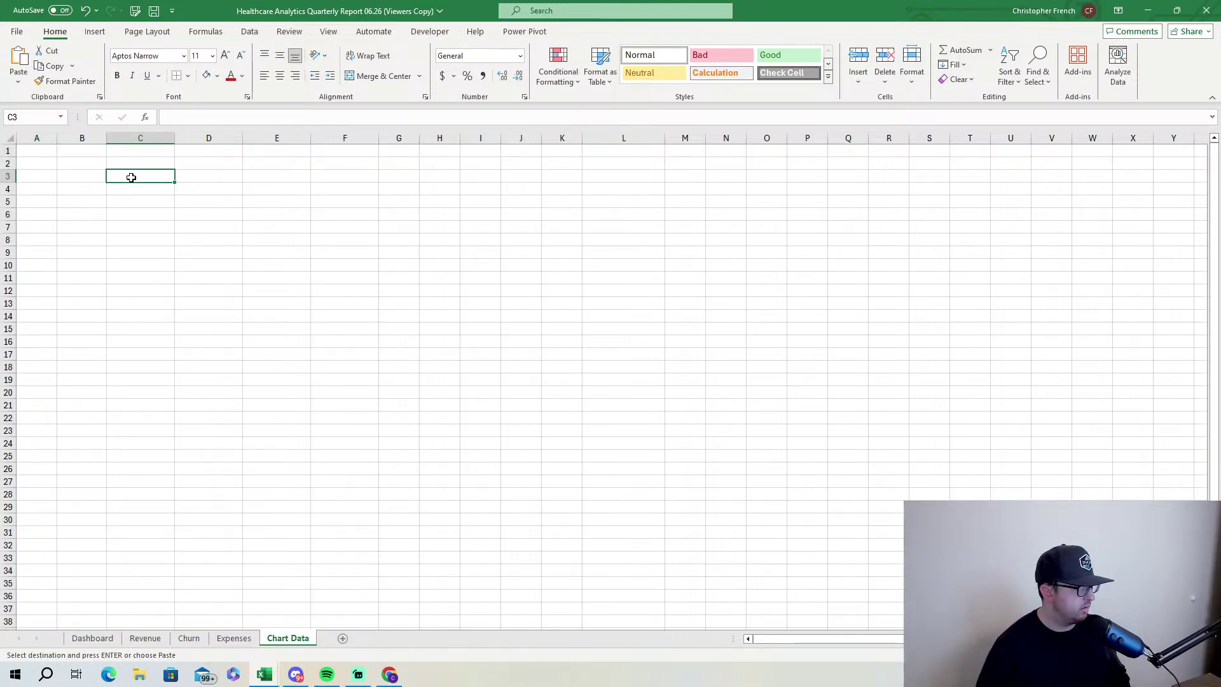
left_click(141, 187)
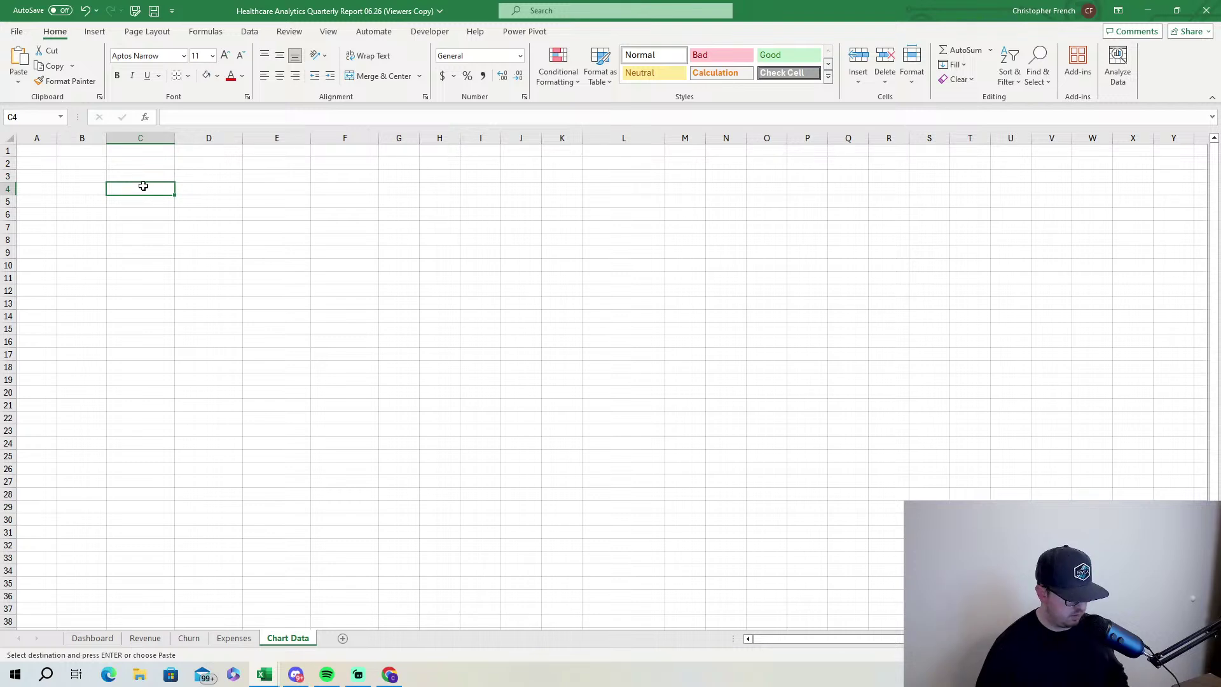
key("ctrl+alt+v")
key("v")
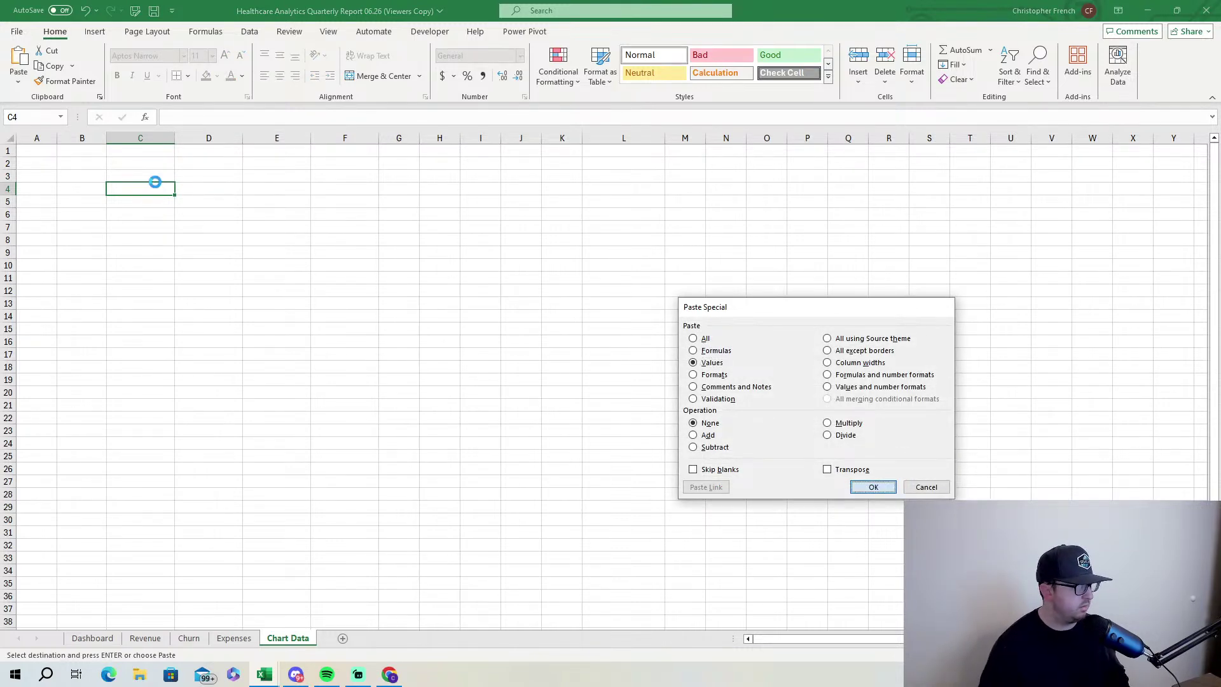
key("Return")
Delete the empty column D between Description and Q1, and narrow column E on the Chart Data sheet.
left_click(208, 138)
right_click(208, 138)
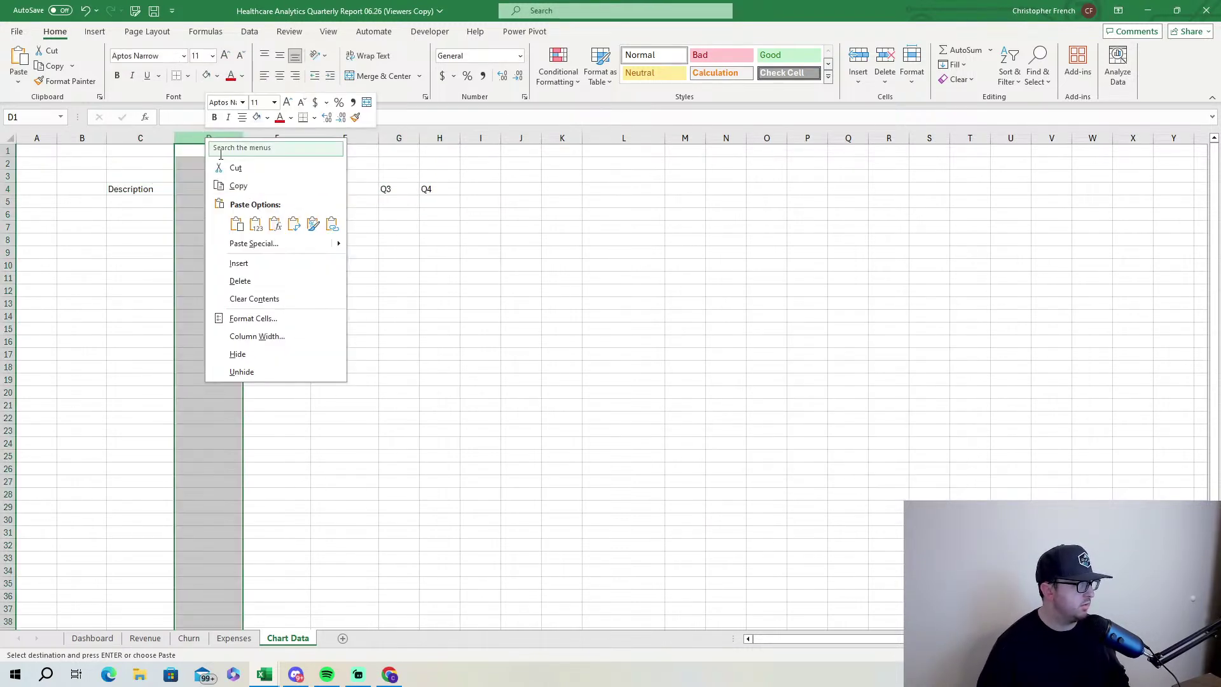
left_click(256, 277)
left_click(277, 289)
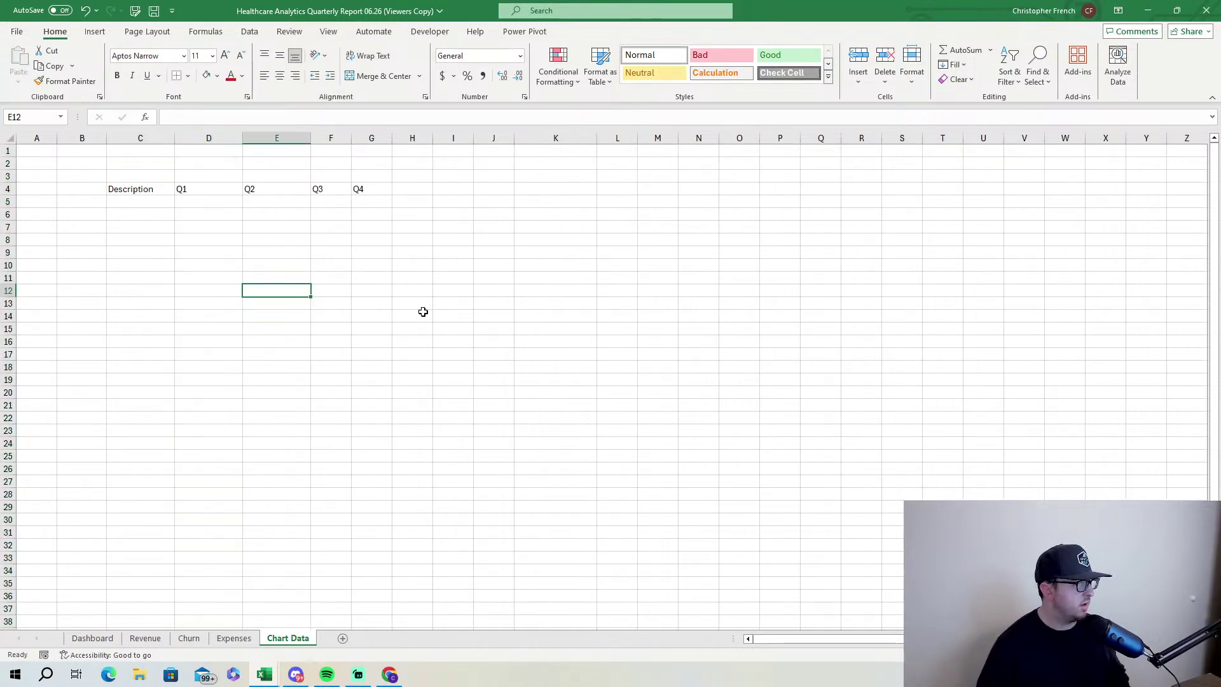
double_click(311, 138)
left_click_drag(258, 140, 286, 141)
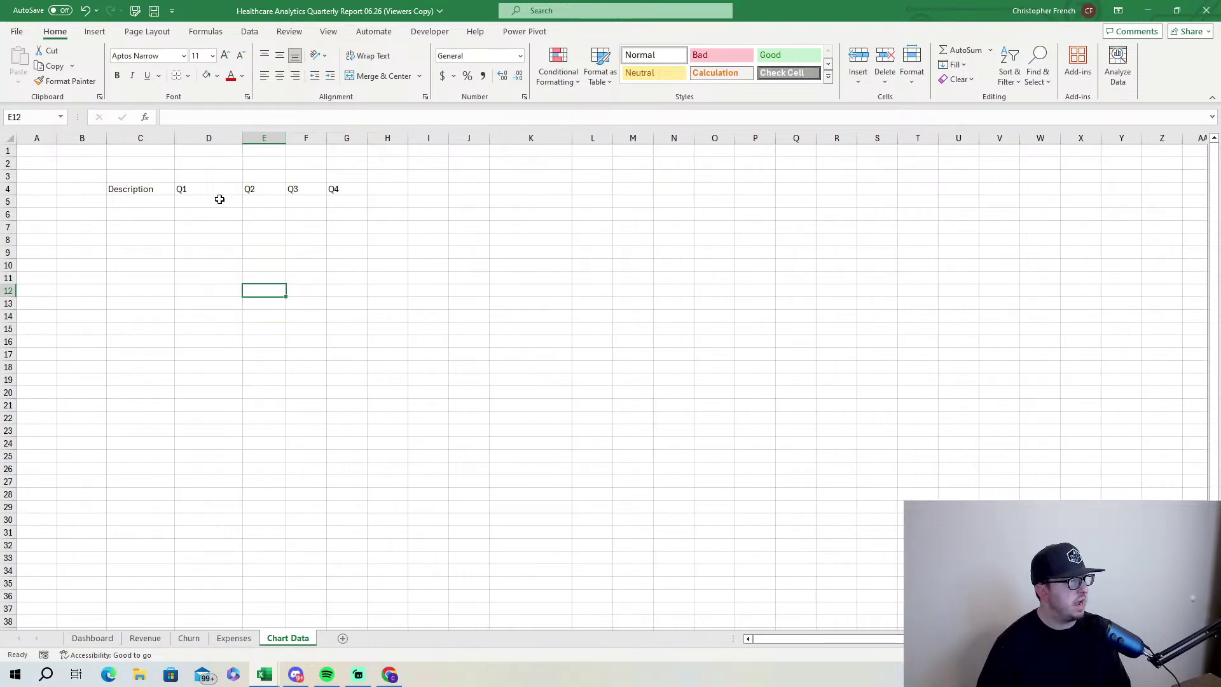
Enter the row labels Bookings in C5 and Renewals in C6 under Description.
left_click_drag(134, 204, 135, 213)
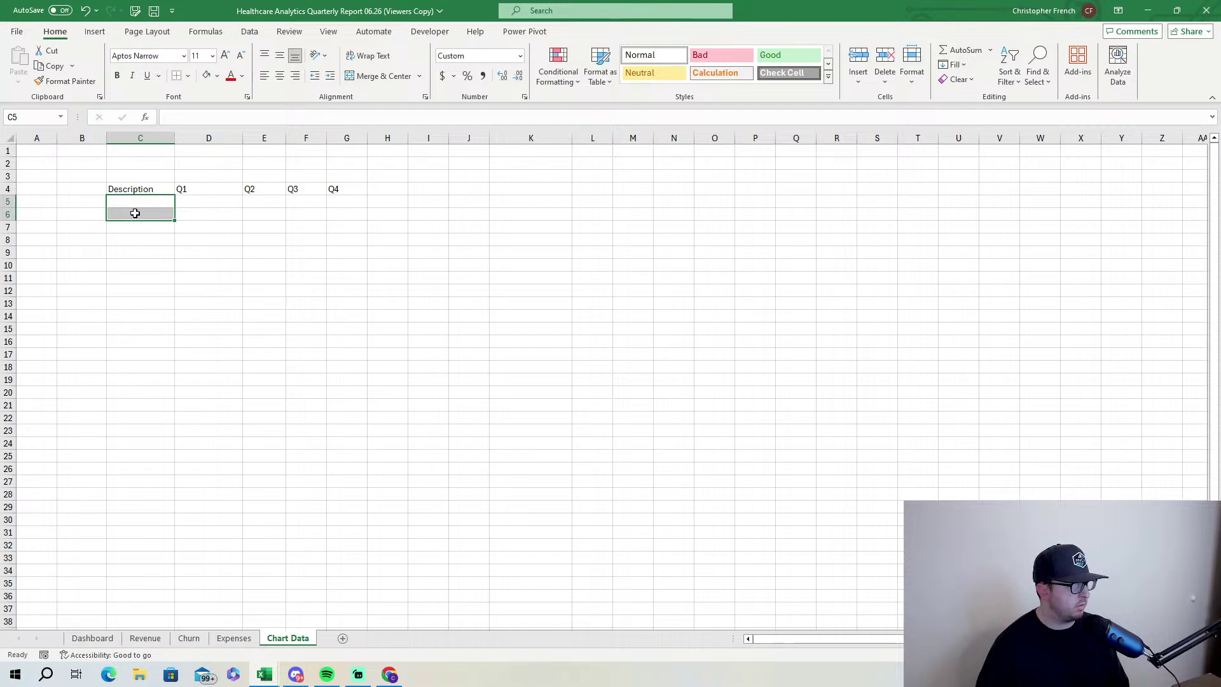
left_click(134, 203)
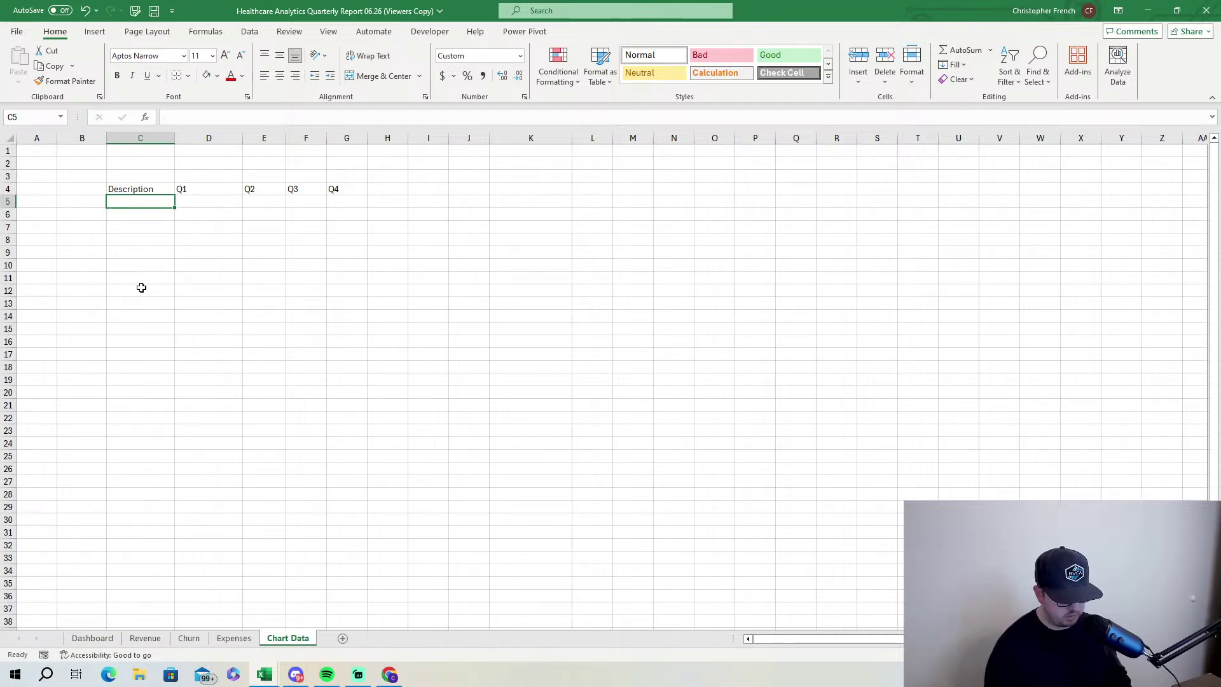
type("Bookings")
key("Return")
type("Renewals")
key("Return")
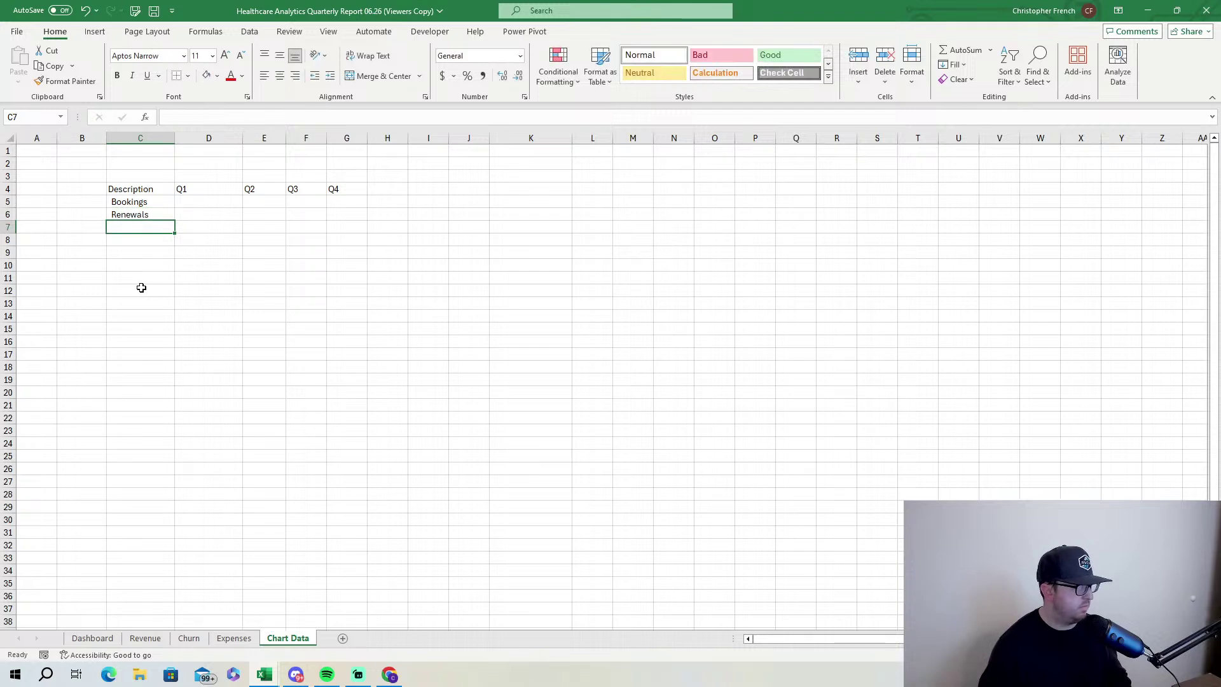
Narrow column C to fit its labels with a little spare width, and select the Q1 Bookings cell D5.
left_click_drag(159, 201, 167, 214)
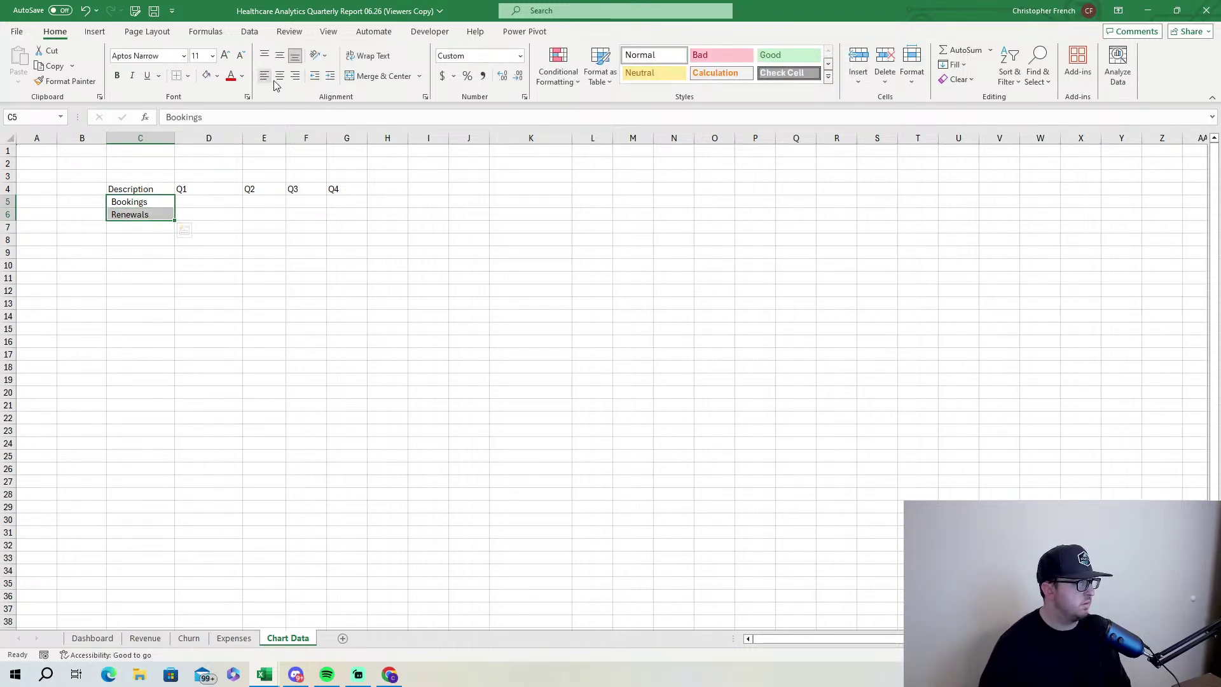
left_click(266, 264)
double_click(175, 137)
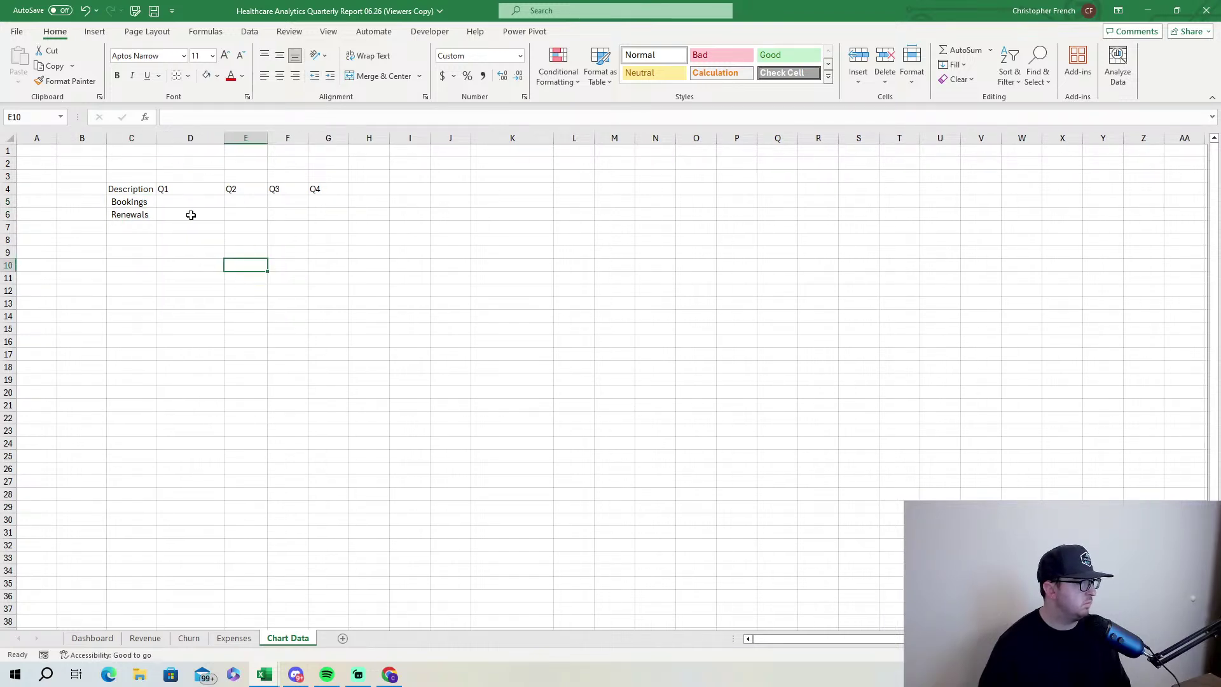
left_click_drag(156, 138, 163, 138)
left_click(221, 205)
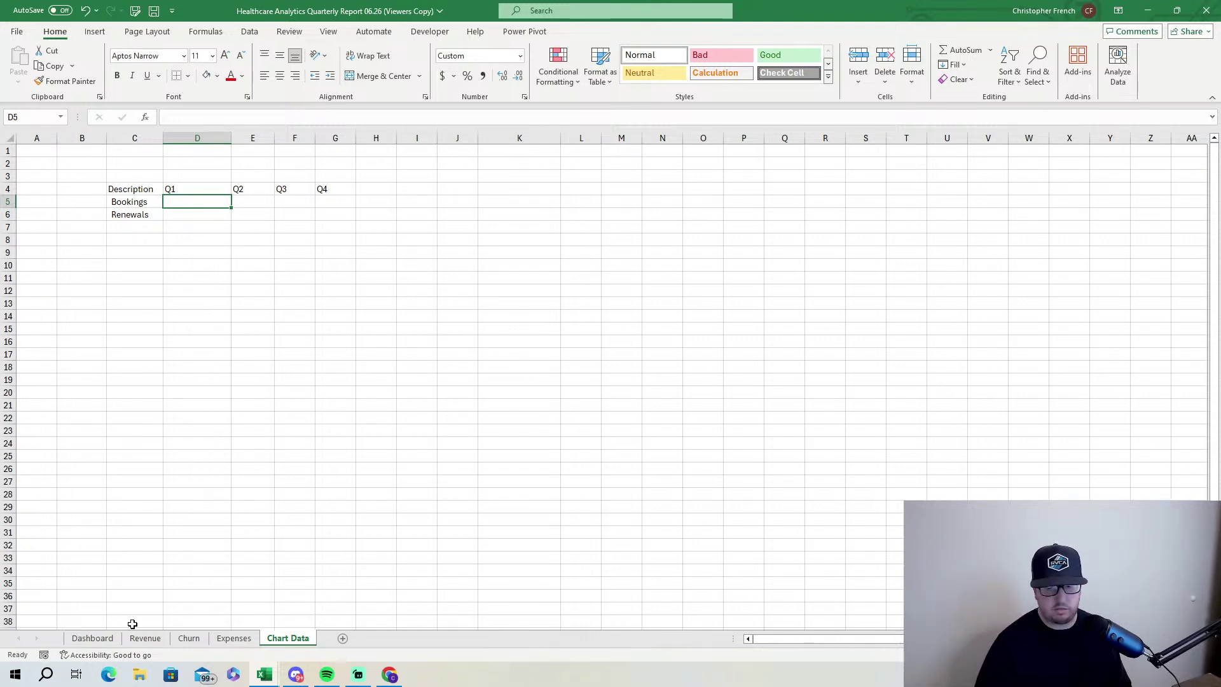
Copy the Q1 to Q4 Bookings and Renewals amounts, J5:M6, from the Revenue sheet's pivot table.
left_click(143, 642)
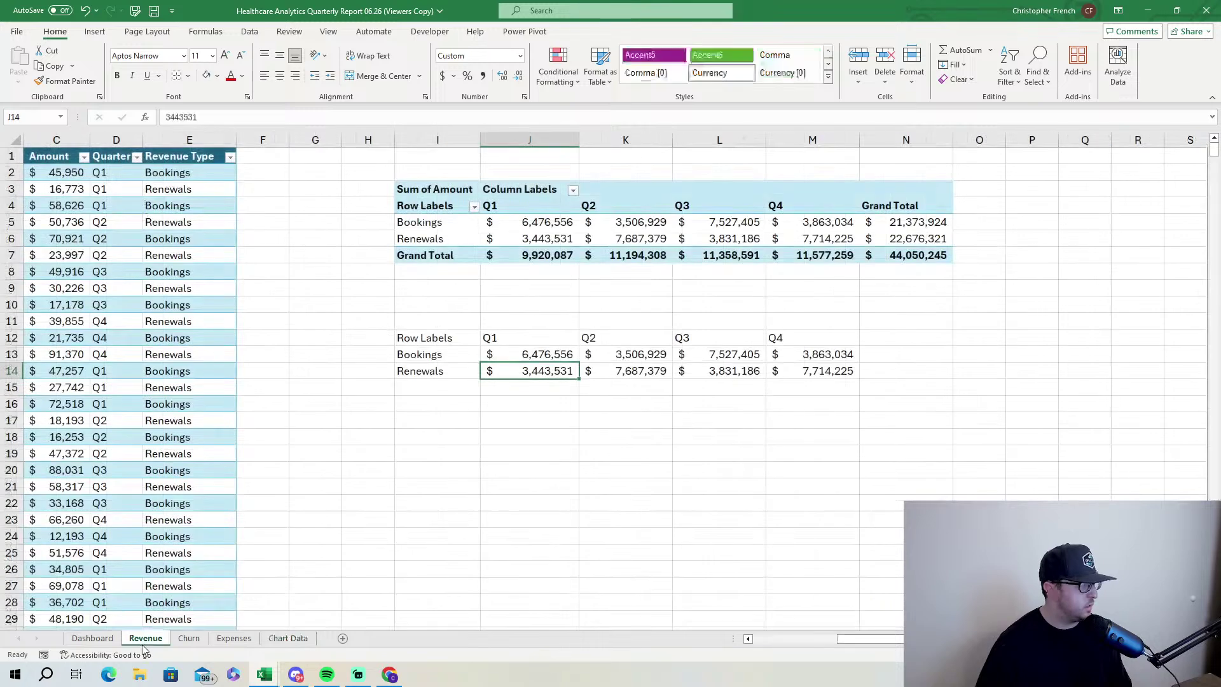
left_click_drag(534, 222, 827, 238)
key("ctrl+c")
Preview the stacked, 100% stacked, clustered and 3-D column chart variants for pivot range I4:M6, and close the chart dialog without inserting one.
left_click_drag(439, 205, 827, 239)
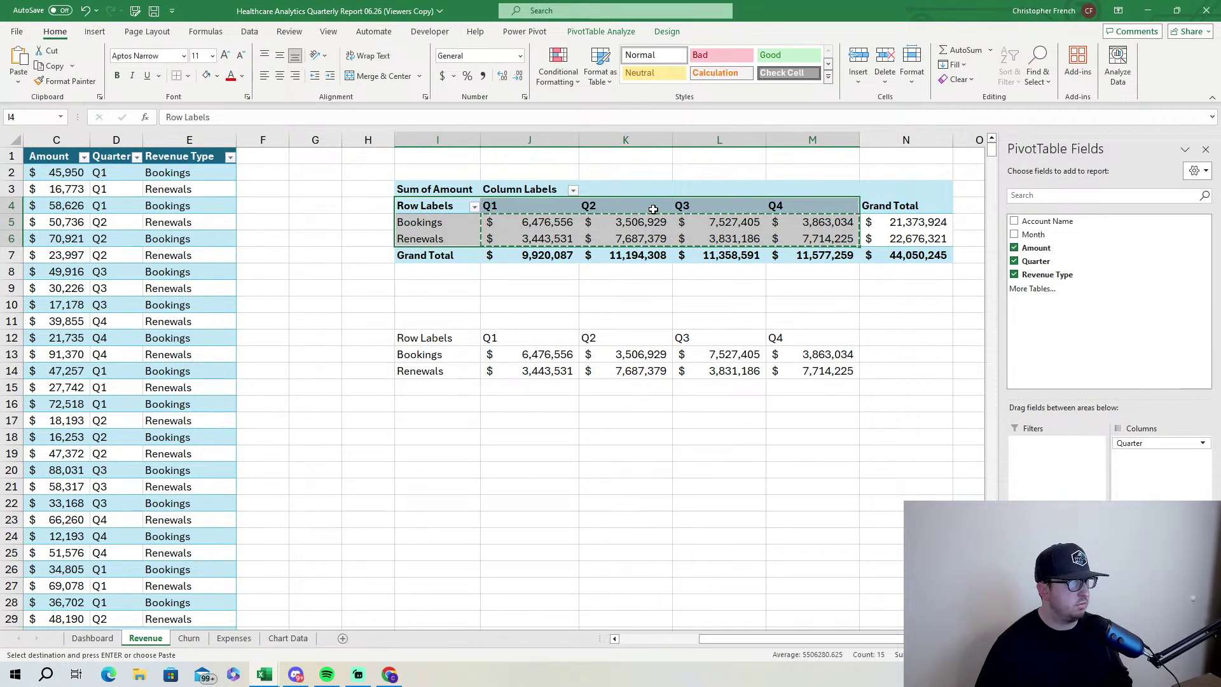
left_click(95, 31)
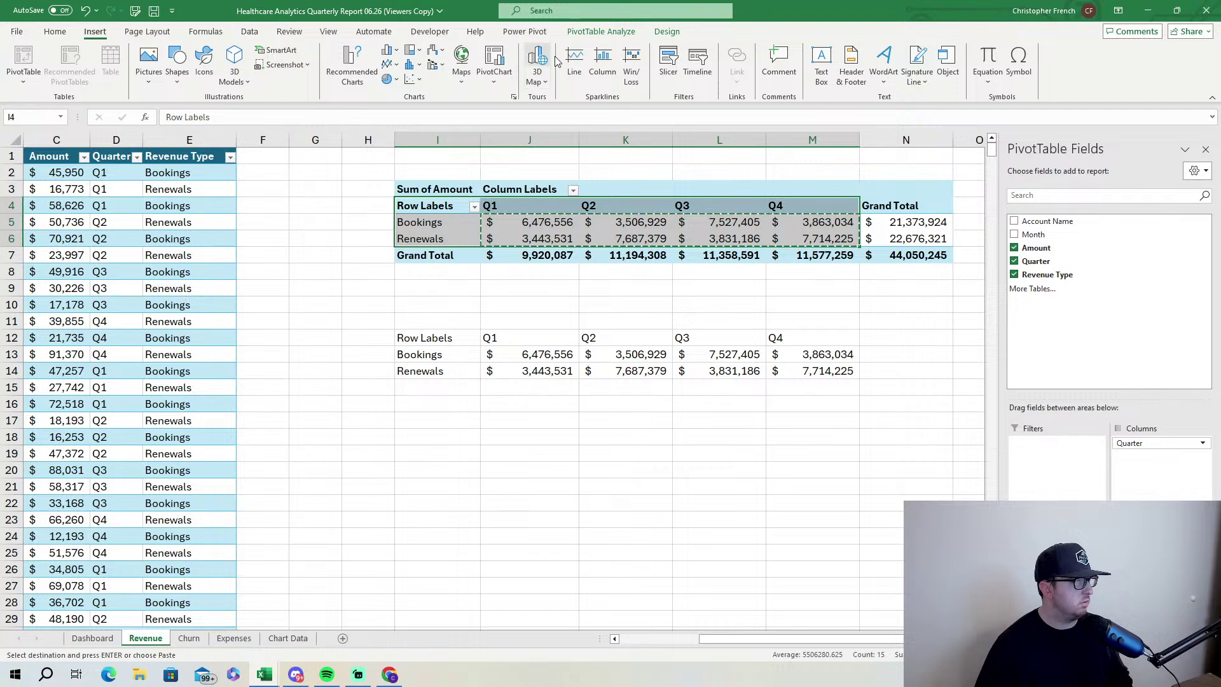
left_click(357, 60)
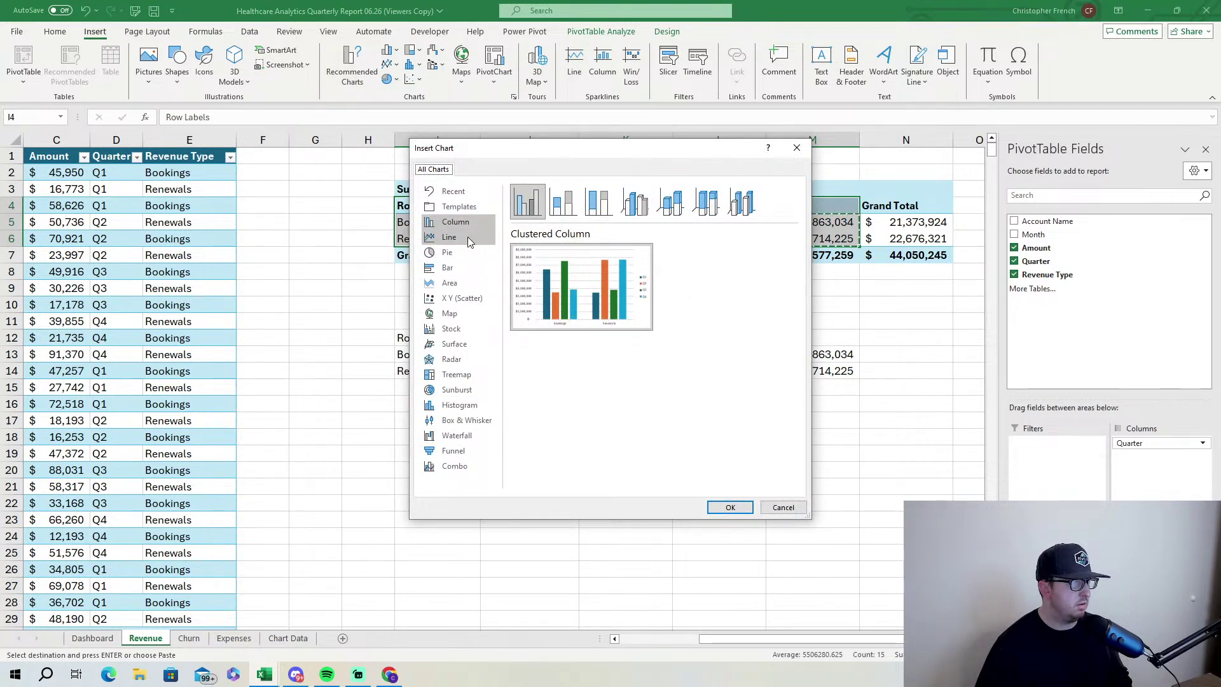
left_click_drag(597, 155, 529, 206)
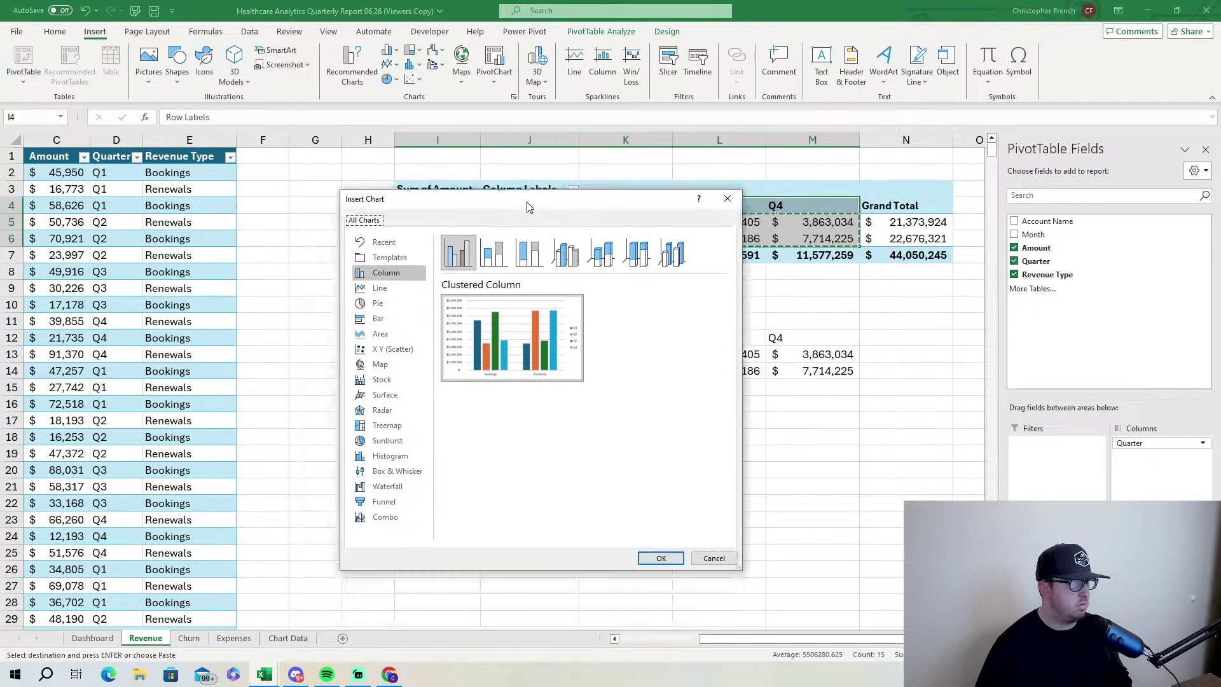
left_click(495, 254)
left_click(529, 253)
left_click(454, 255)
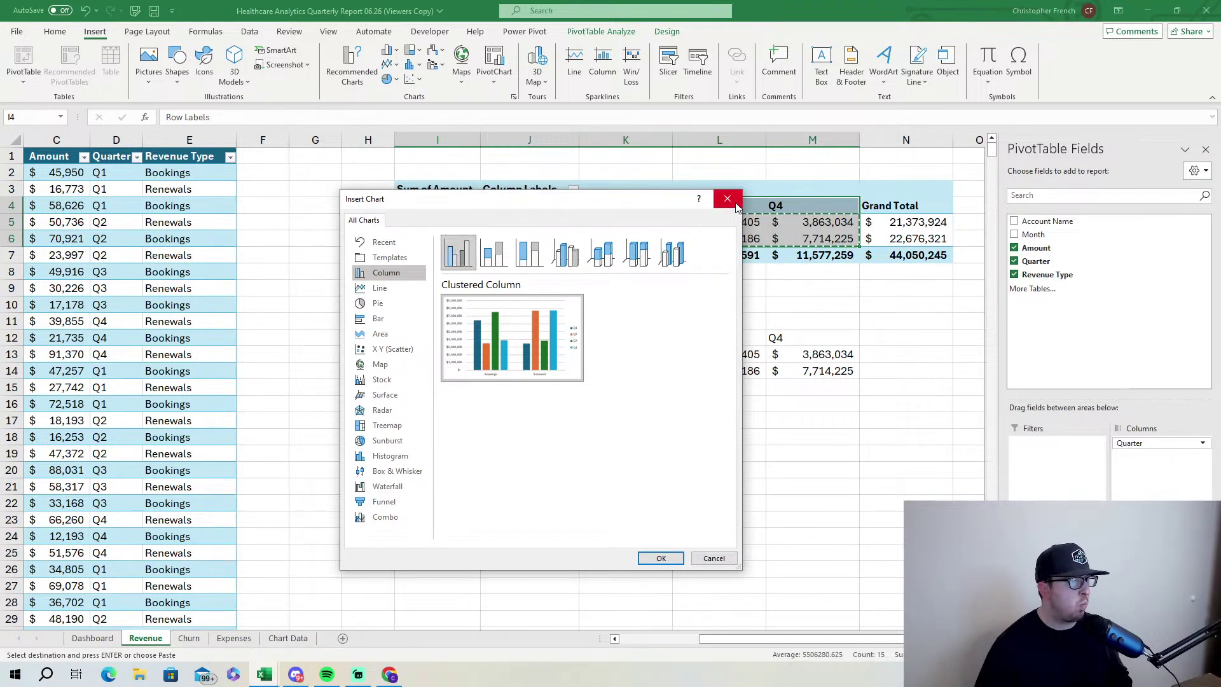
left_click(601, 253)
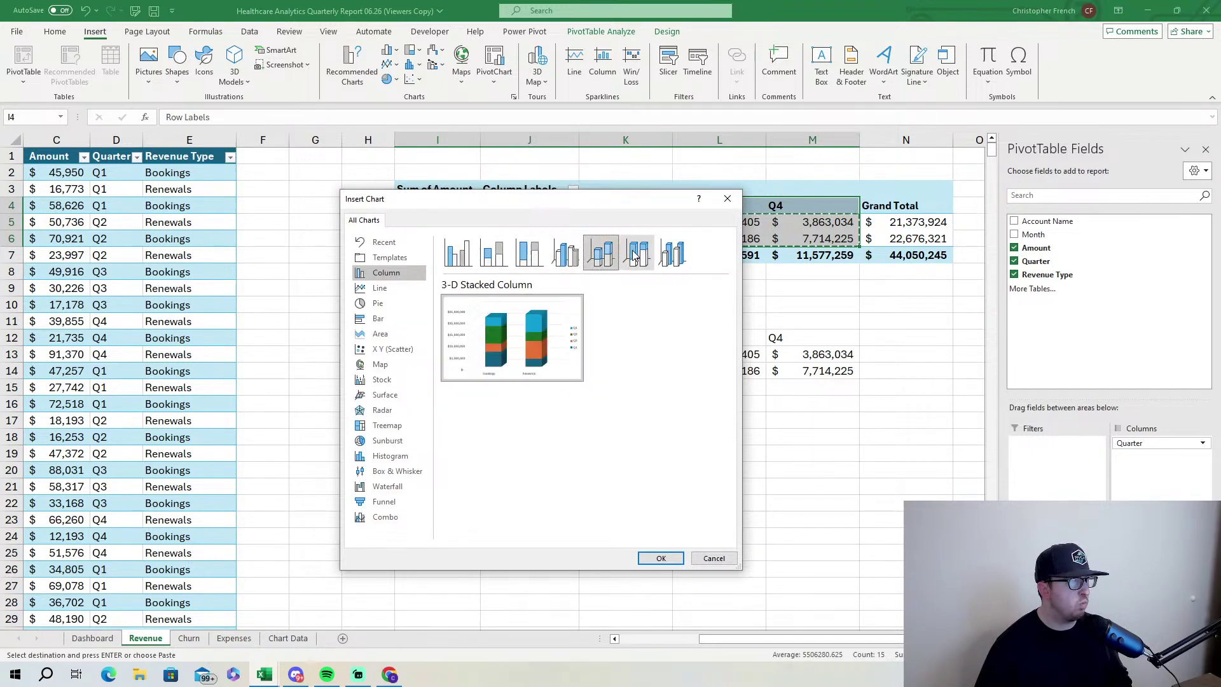
left_click(687, 254)
left_click(458, 253)
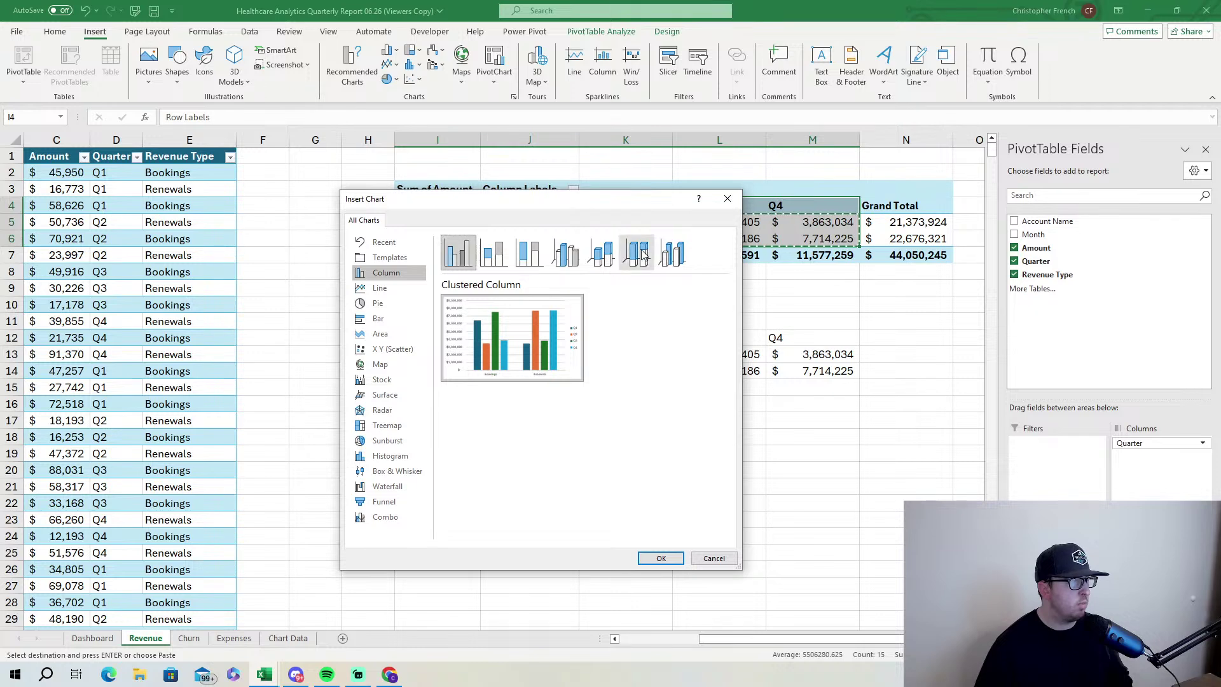
left_click(728, 199)
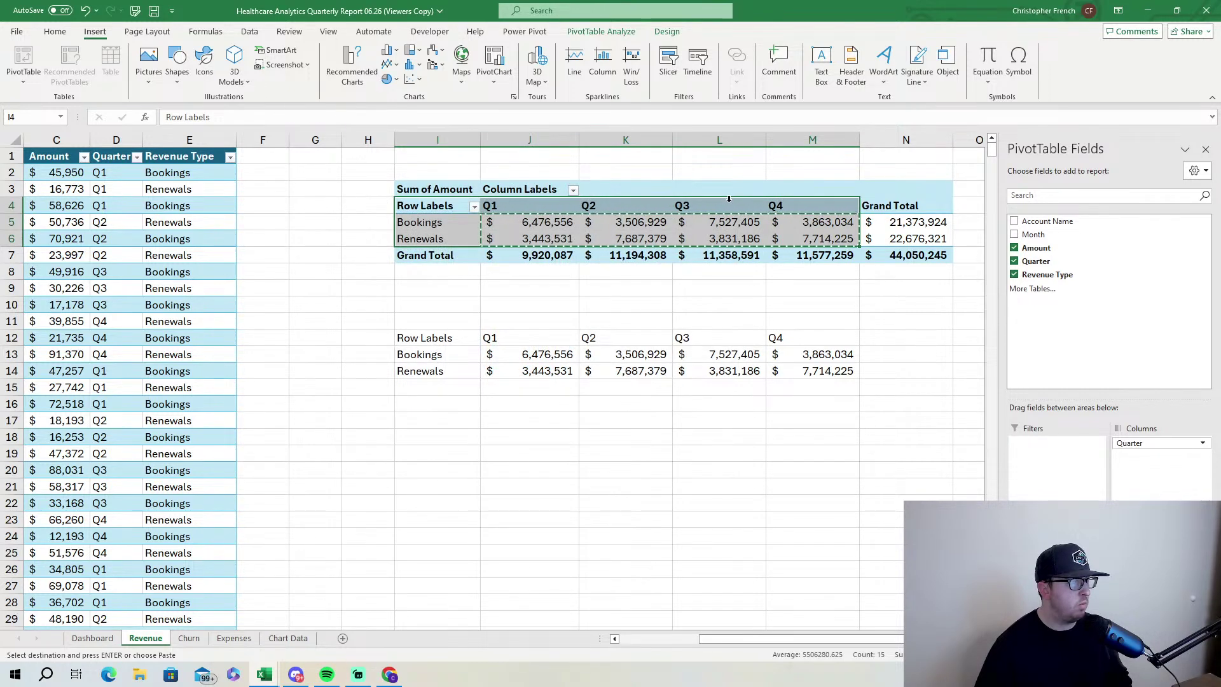
Insert a clustered column PivotChart from pivot range I4:M6 and move it below the pivot table.
left_click_drag(531, 224, 798, 237)
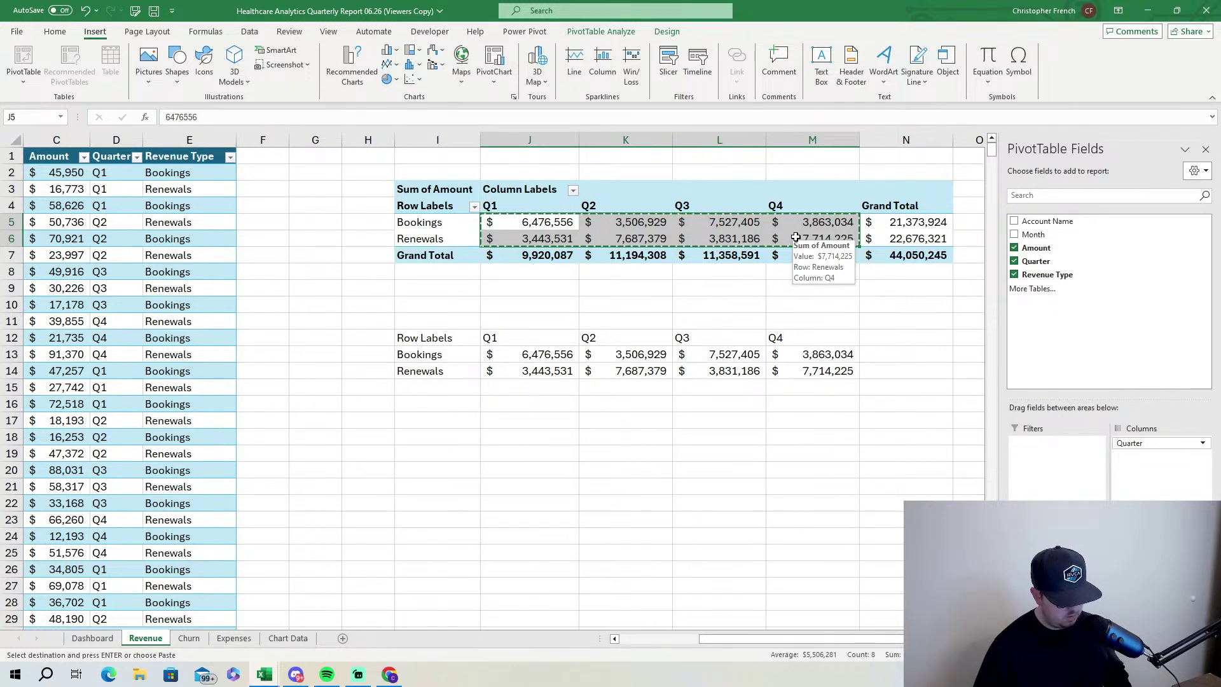
left_click_drag(438, 207, 820, 239)
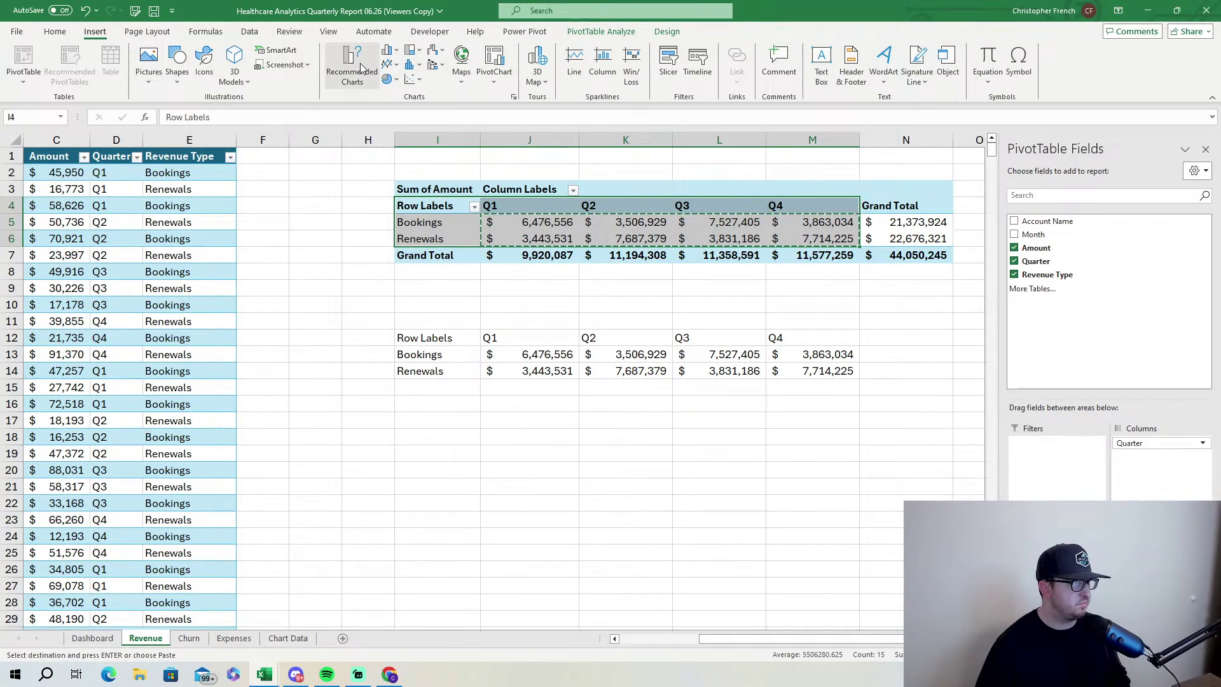
left_click(498, 60)
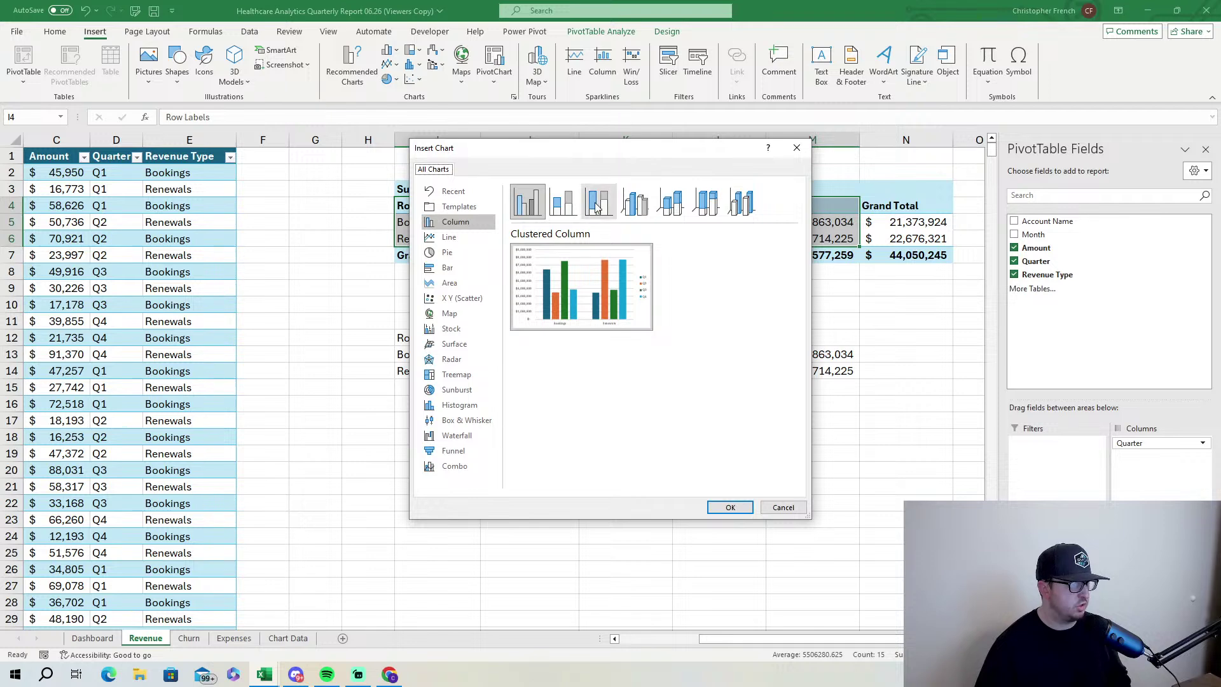
left_click(731, 508)
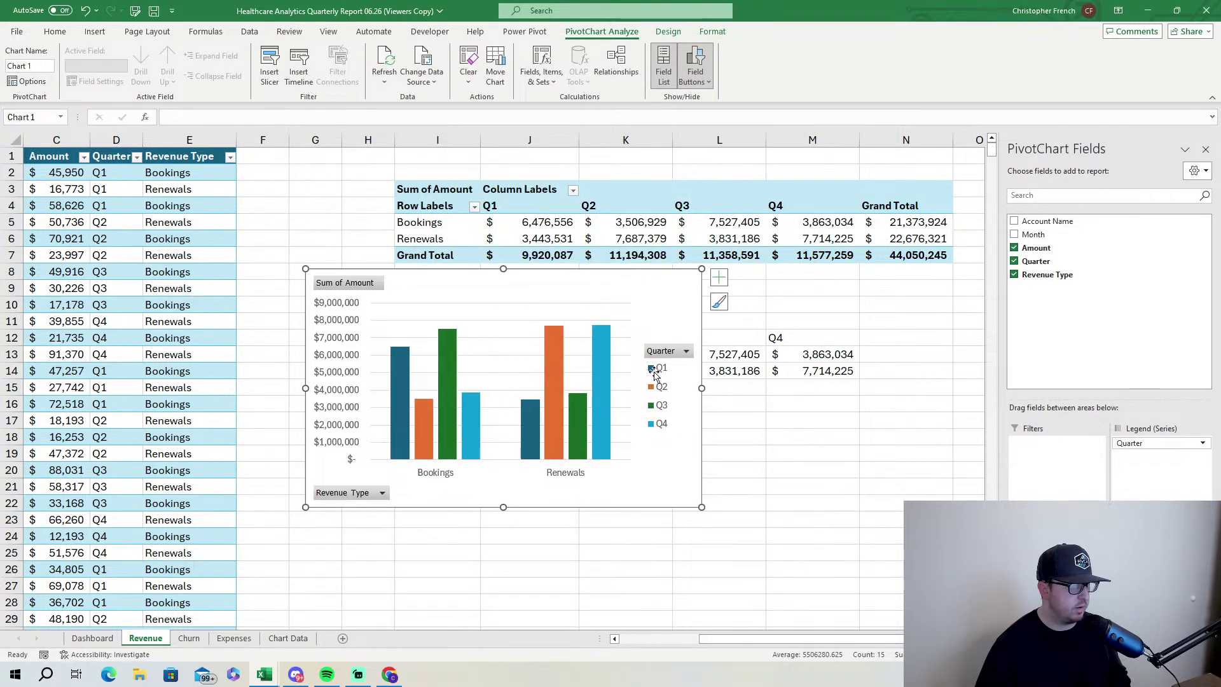
left_click_drag(659, 296, 736, 336)
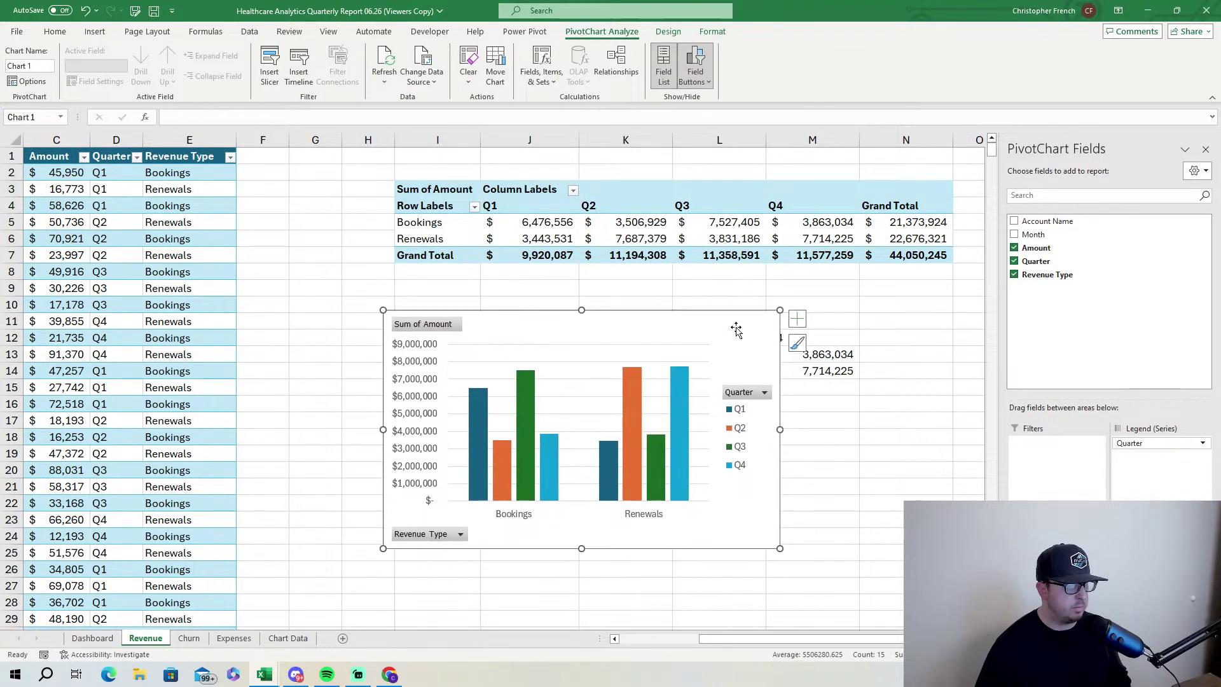
left_click(743, 428)
left_click(645, 520)
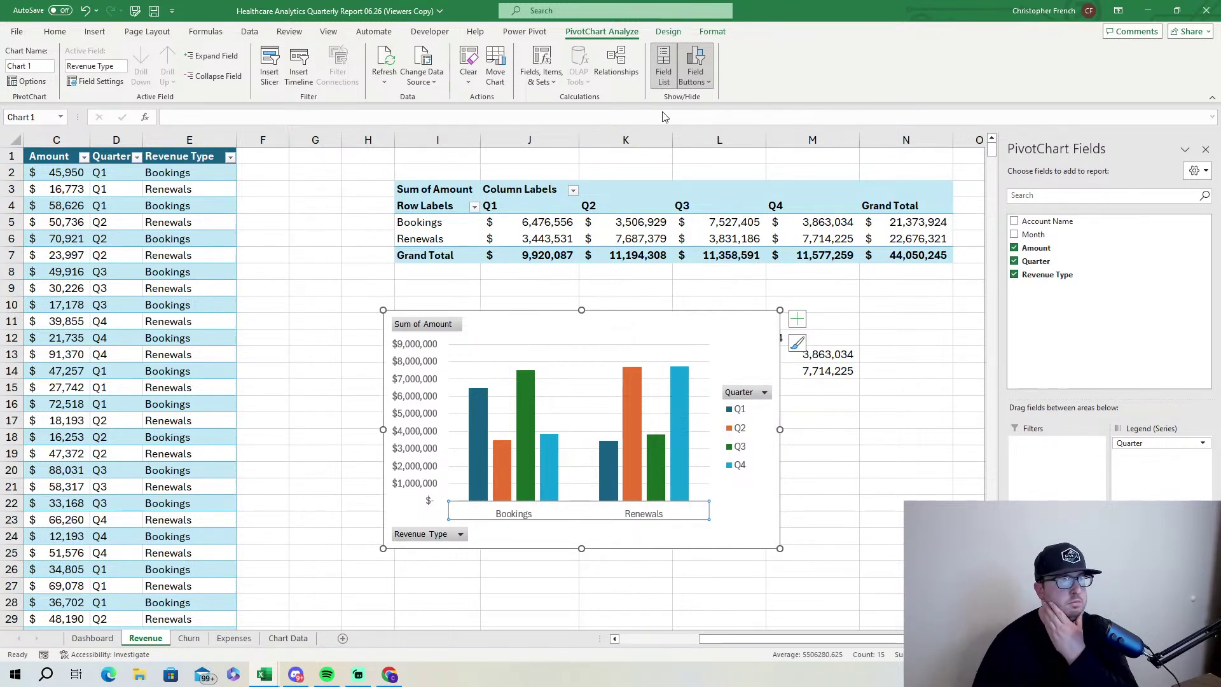
left_click(669, 32)
left_click(711, 33)
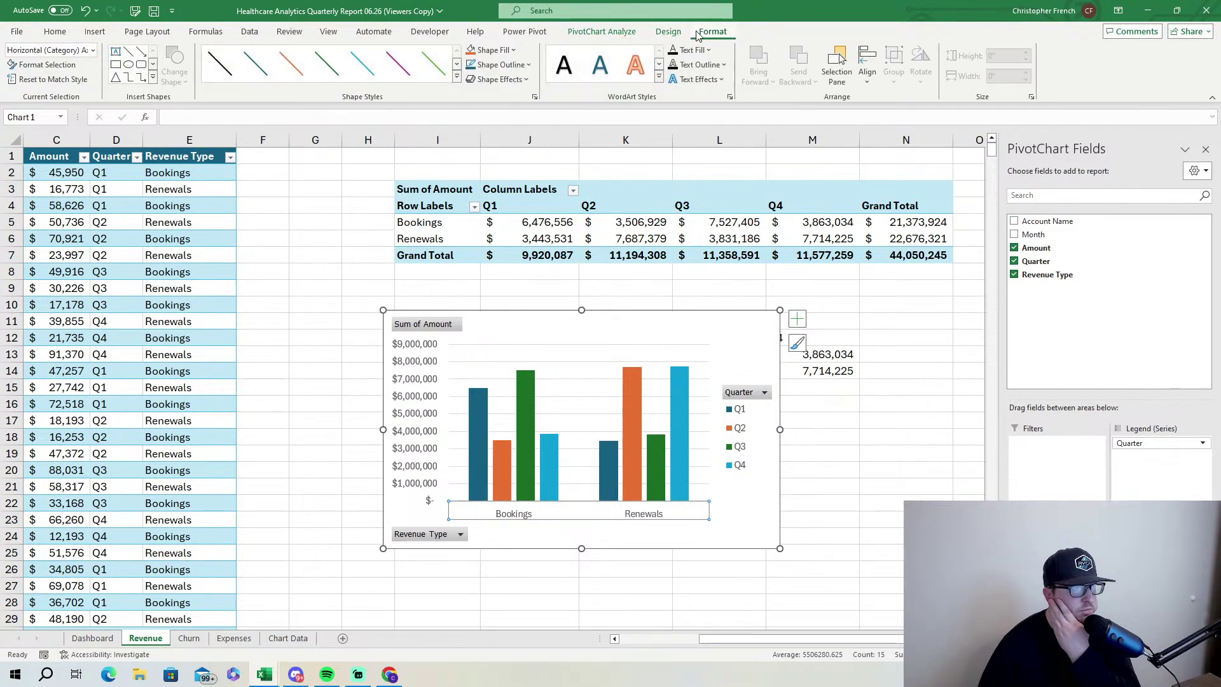
double_click(742, 516)
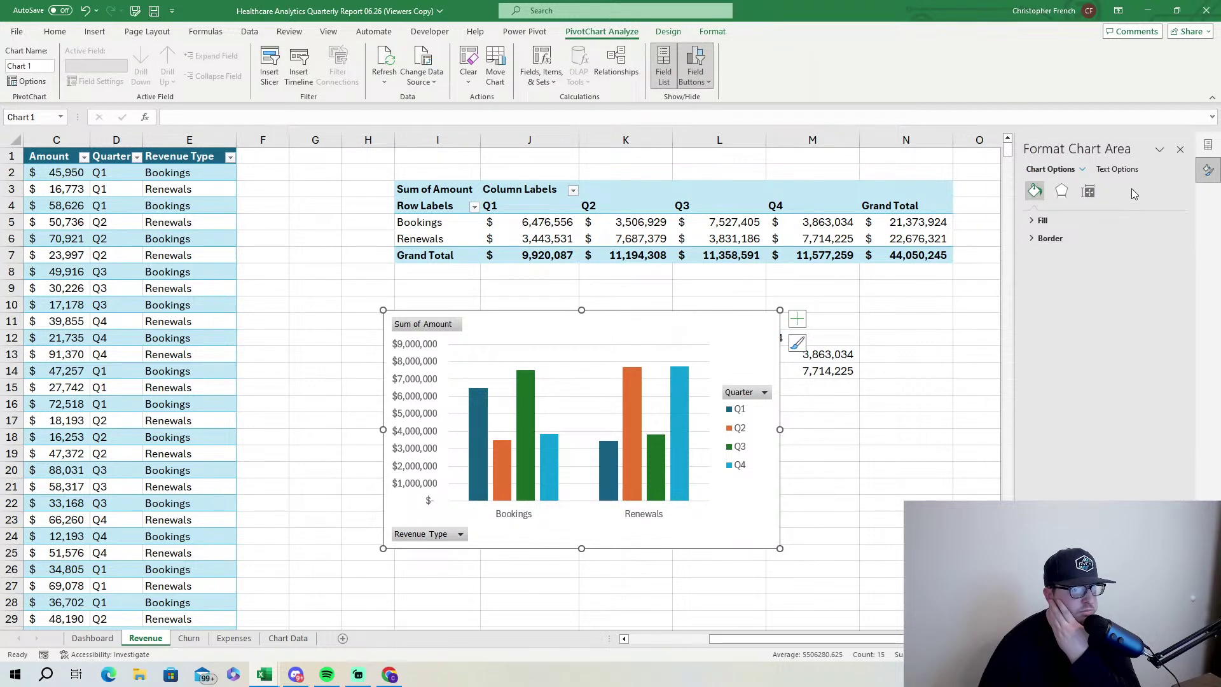
left_click(1180, 149)
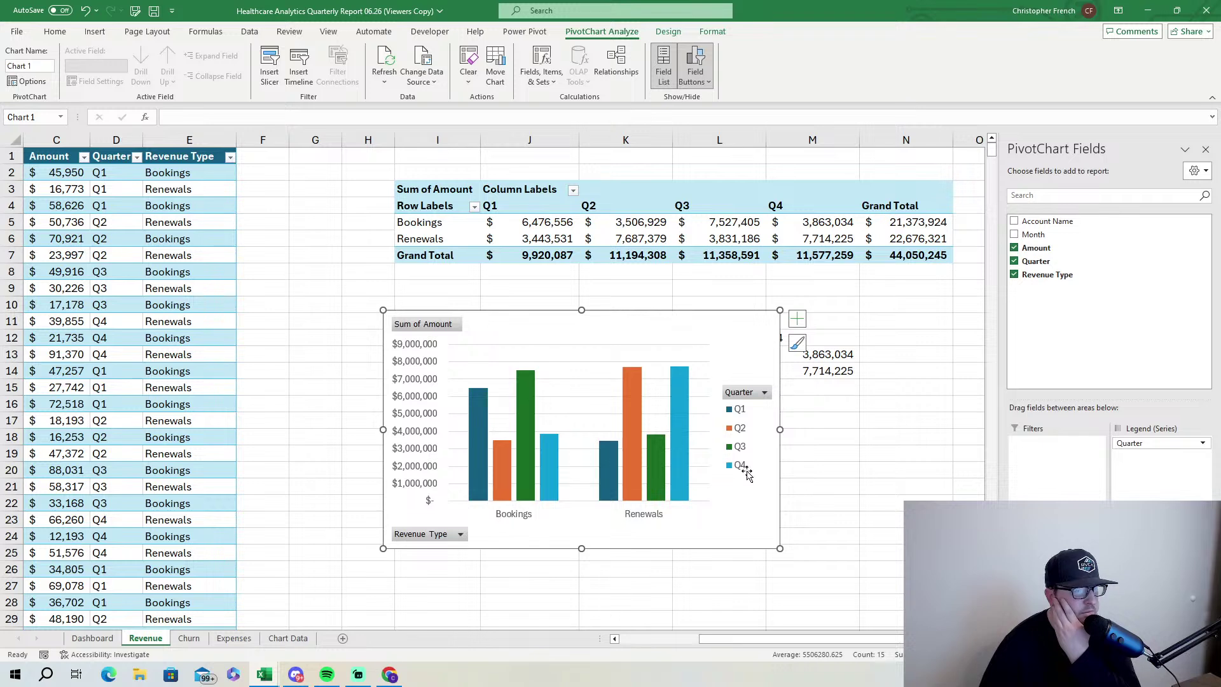
Switch the chart's rows and columns so quarters form the category axis, and widen the chart slightly.
right_click(748, 511)
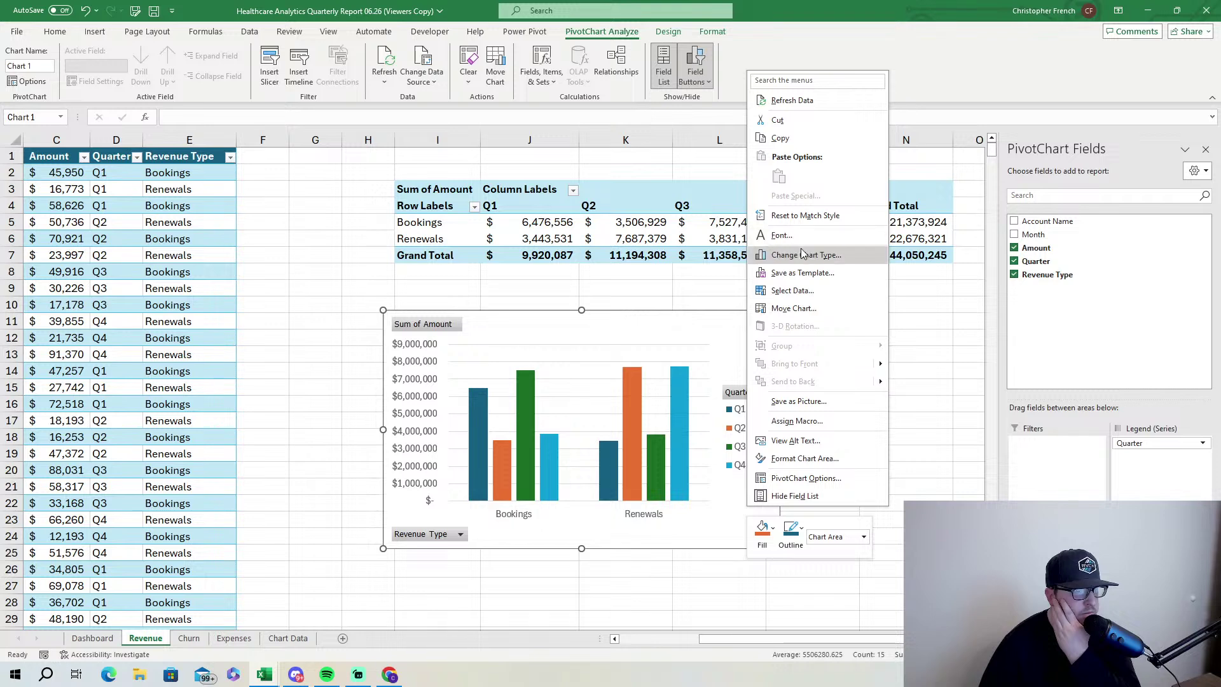
left_click(813, 290)
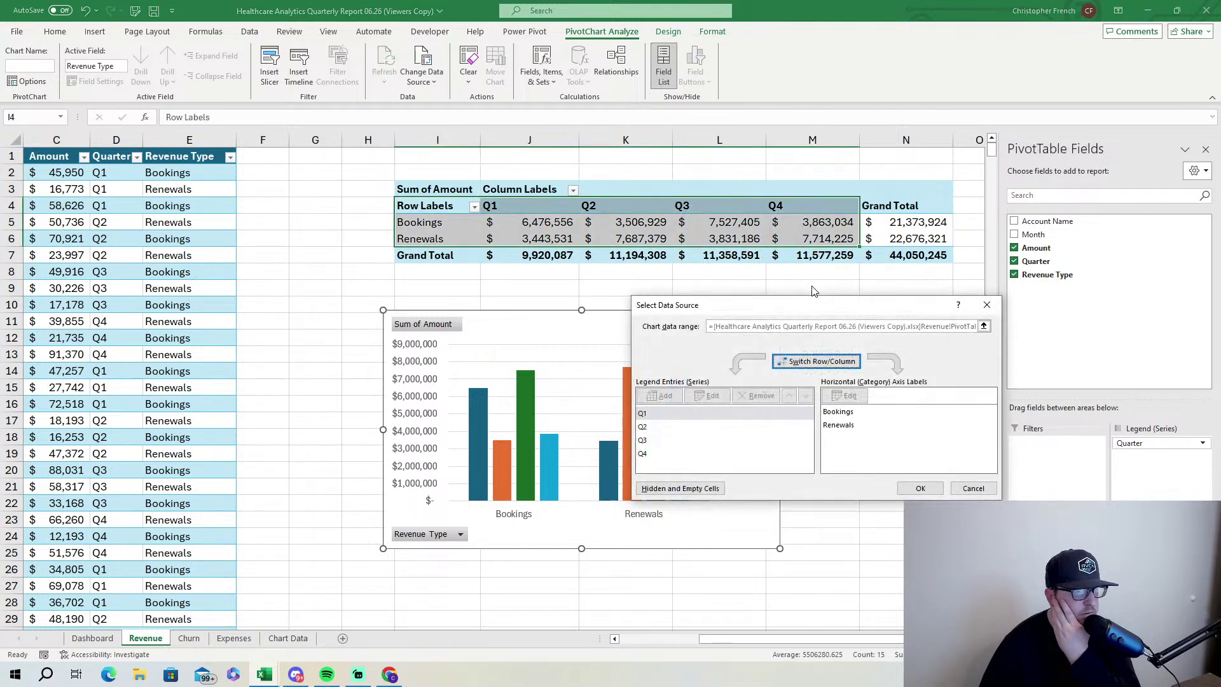
left_click(826, 363)
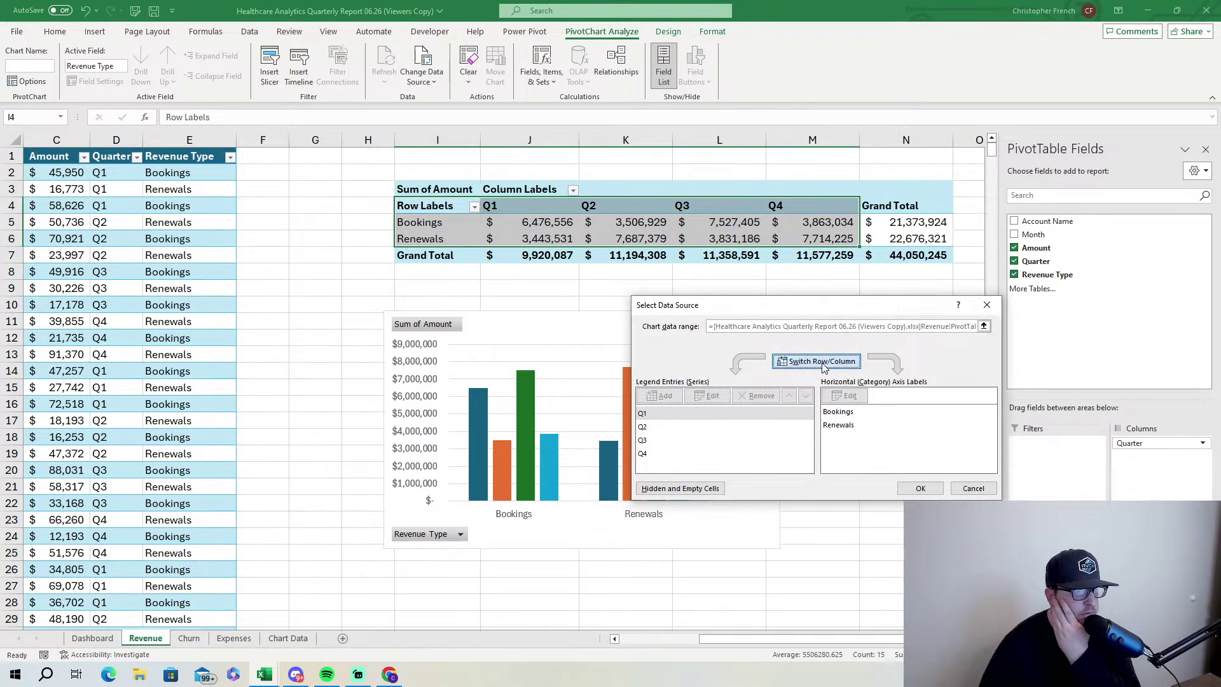
left_click(921, 488)
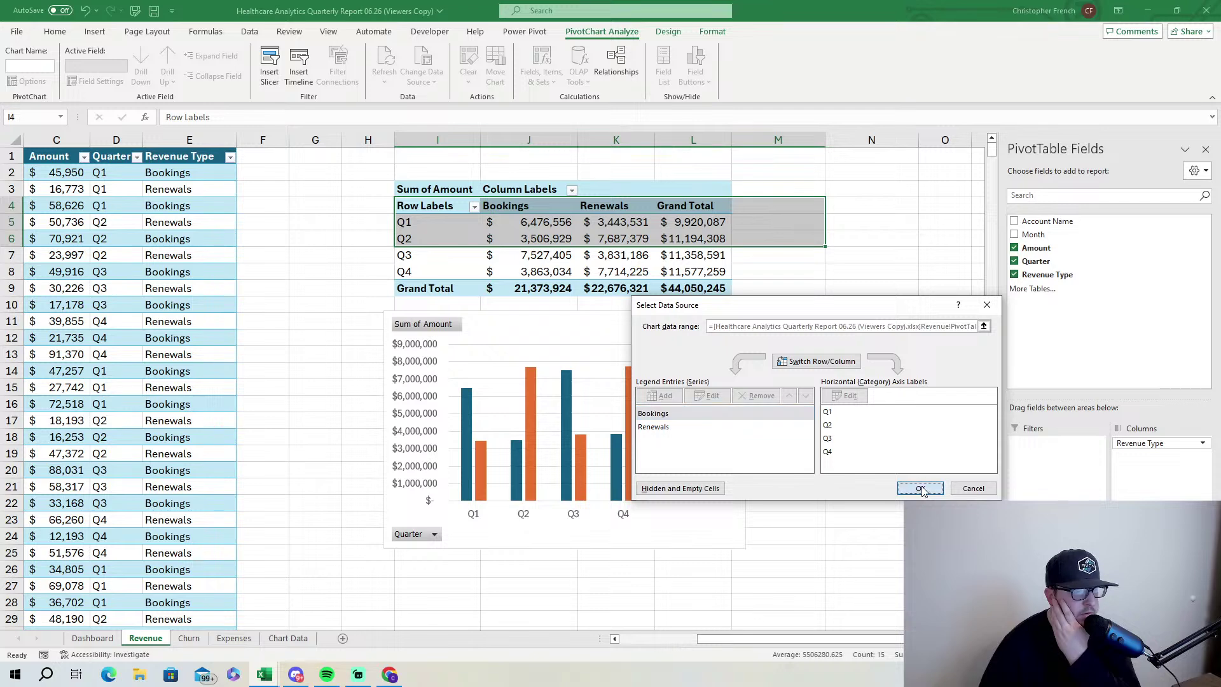
left_click_drag(746, 310, 782, 311)
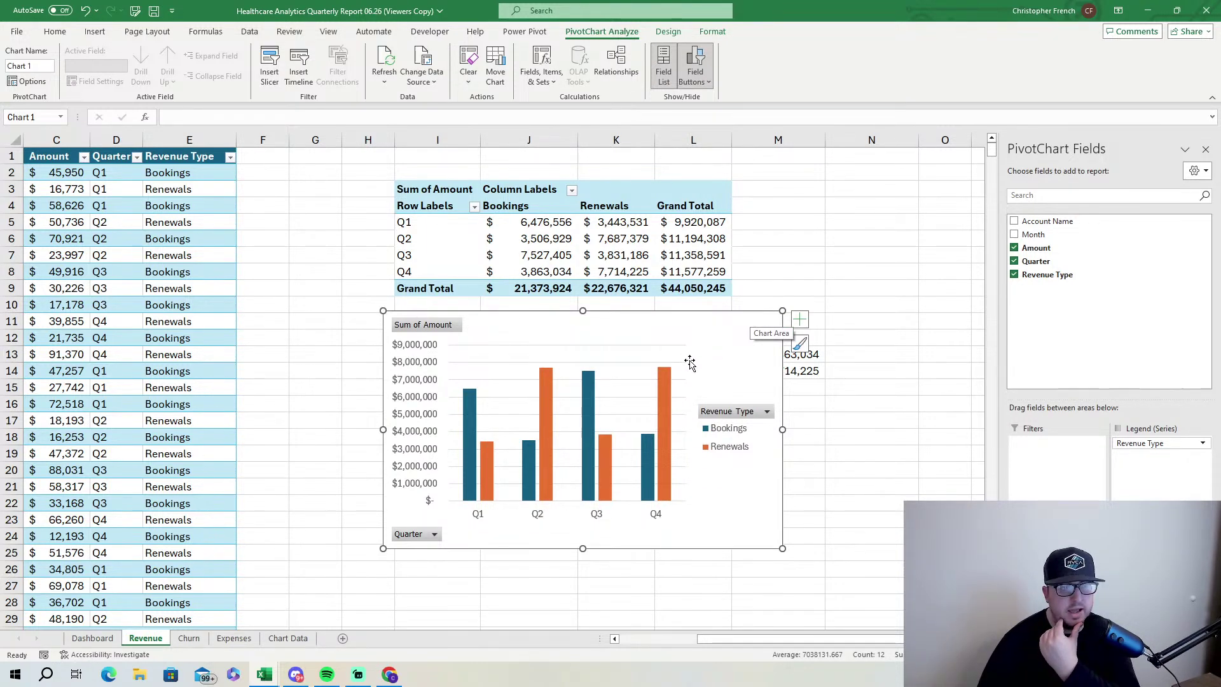
Cut the chart from the Revenue sheet and examine the Q1 Bookings formula in Dashboard cell D7.
right_click(742, 337)
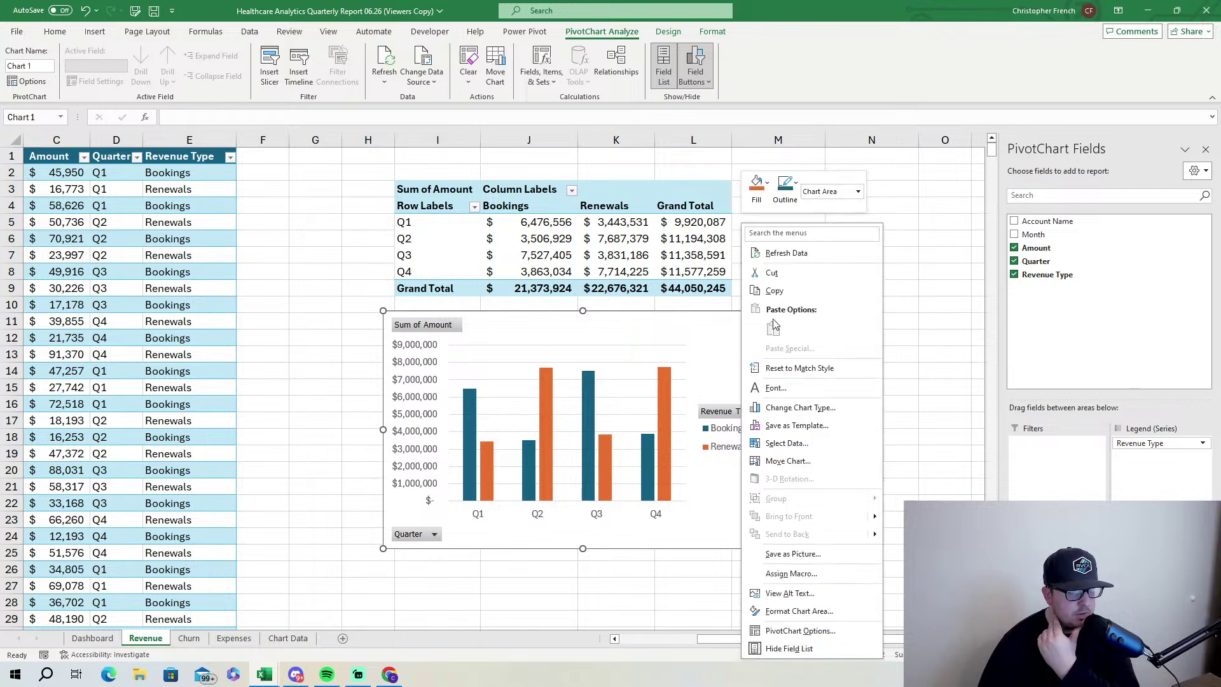
left_click(773, 273)
left_click(105, 641)
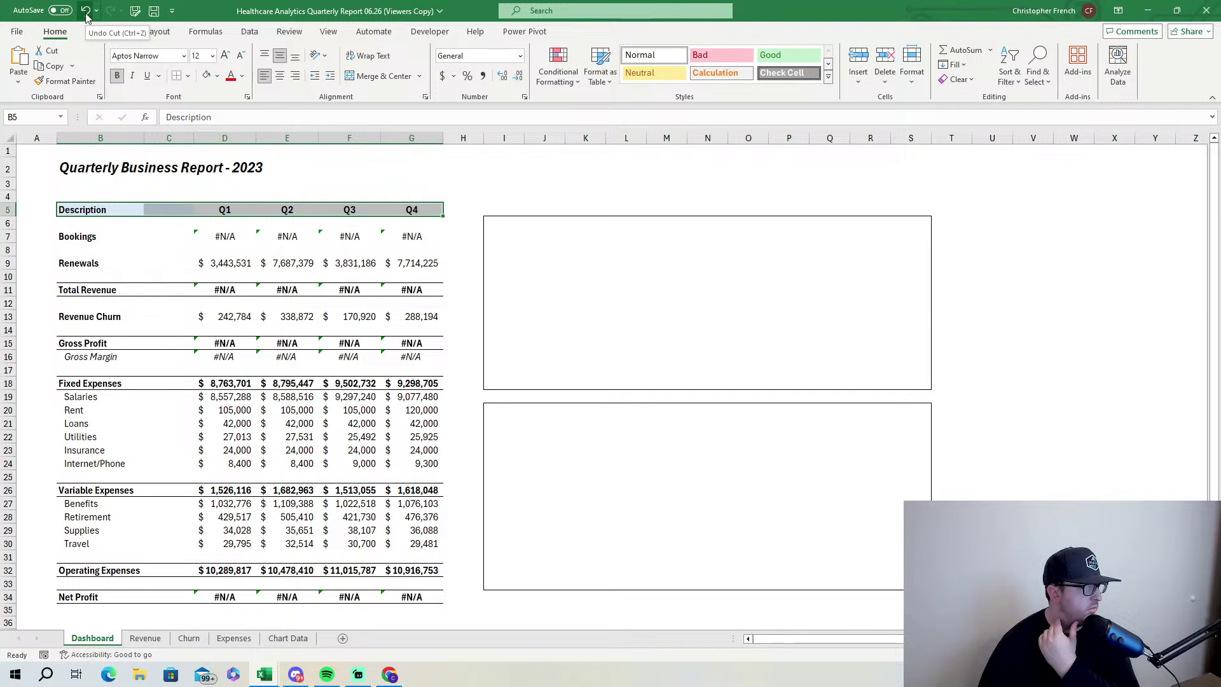
left_click(231, 237)
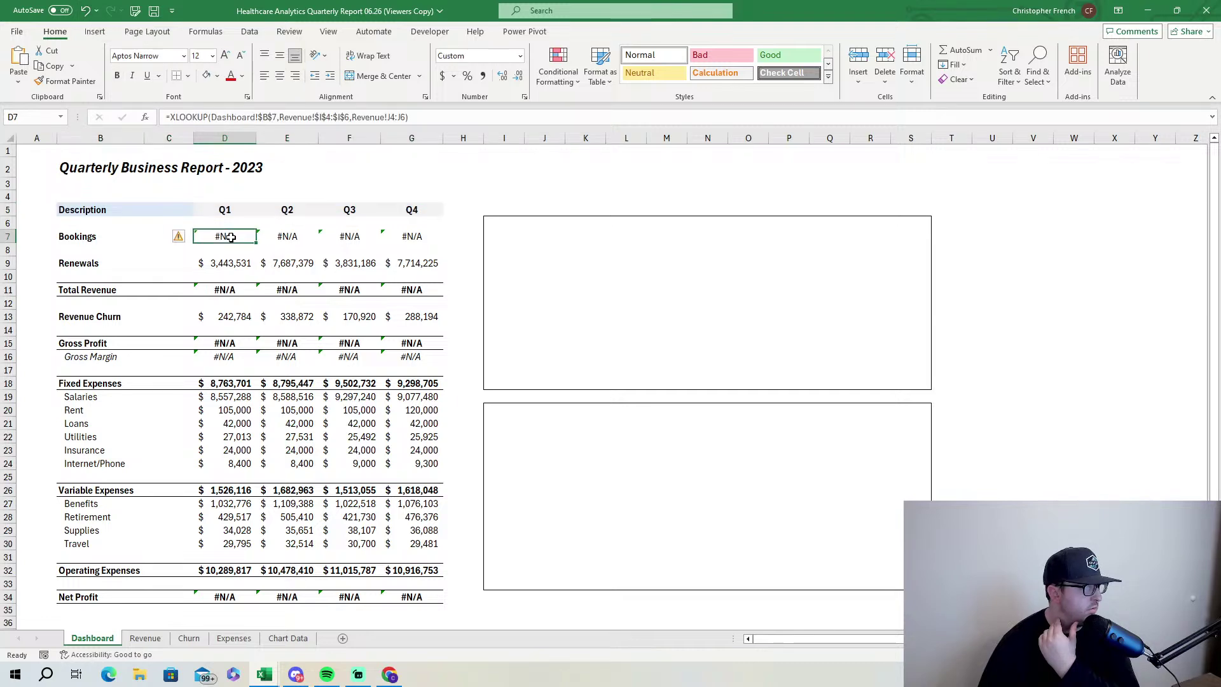
Undo the chart cut and the row/column switch, and reselect the chart.
left_click(85, 11)
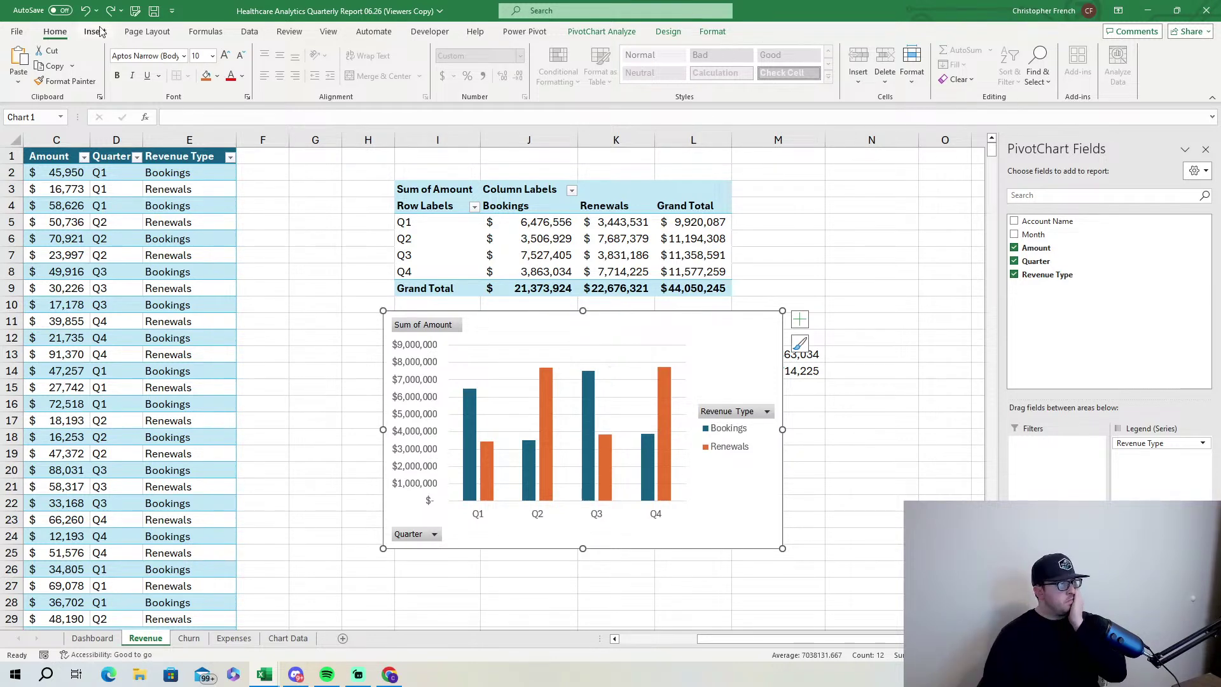
left_click(85, 11)
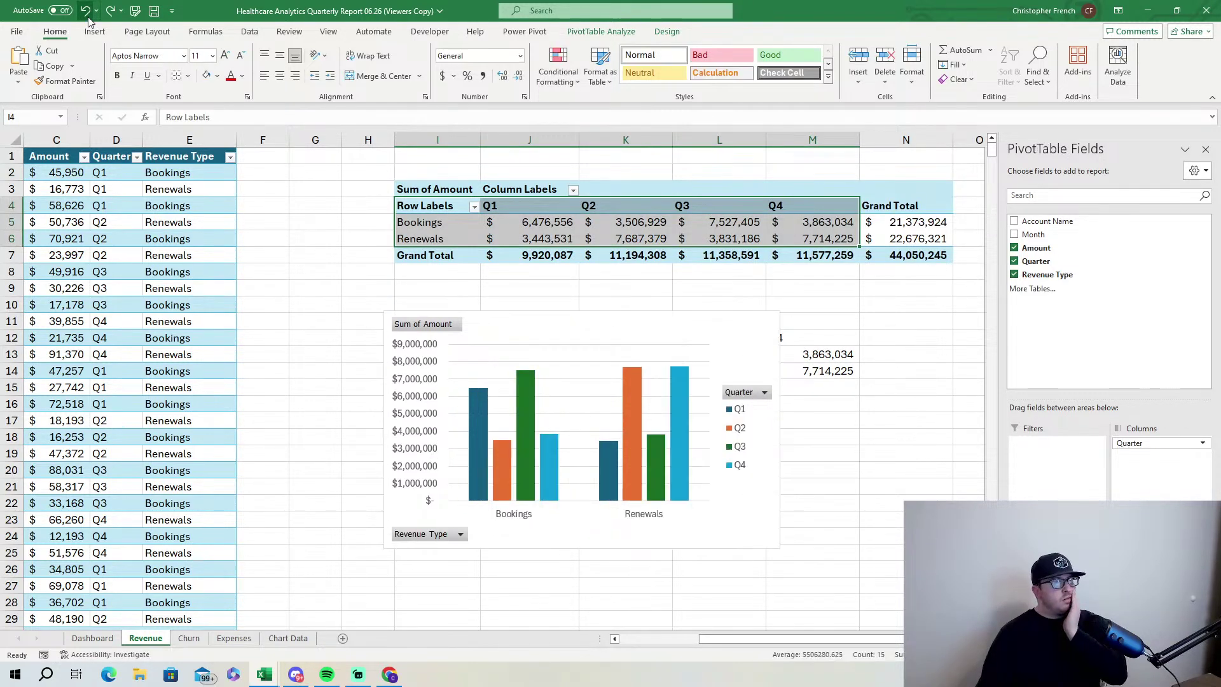
left_click(718, 330)
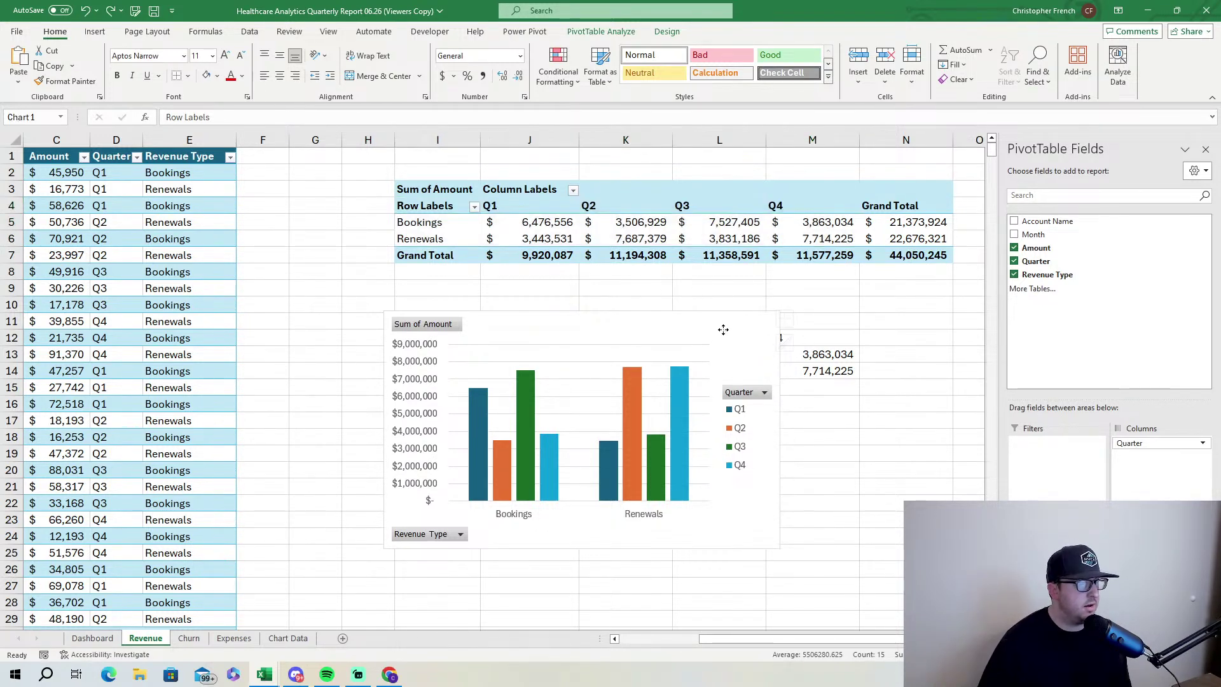
right_click(763, 325)
left_click(733, 335)
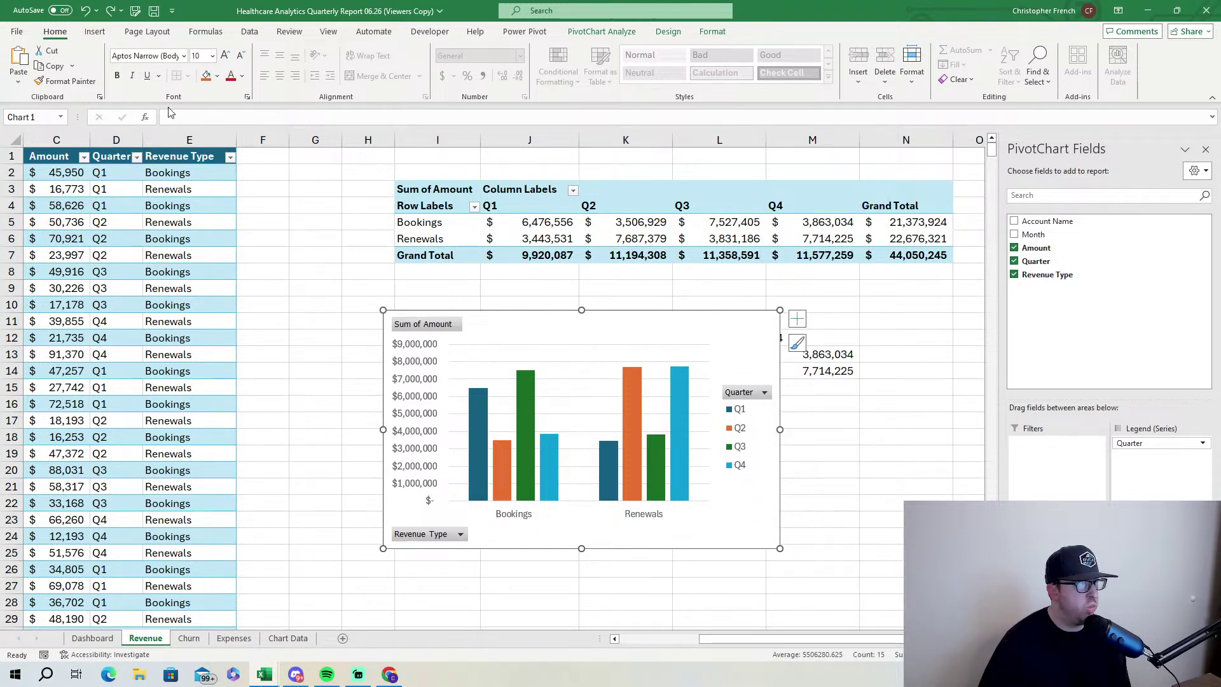
Redo the row/column switch on the chart and cut the chart from the Revenue sheet.
left_click(110, 16)
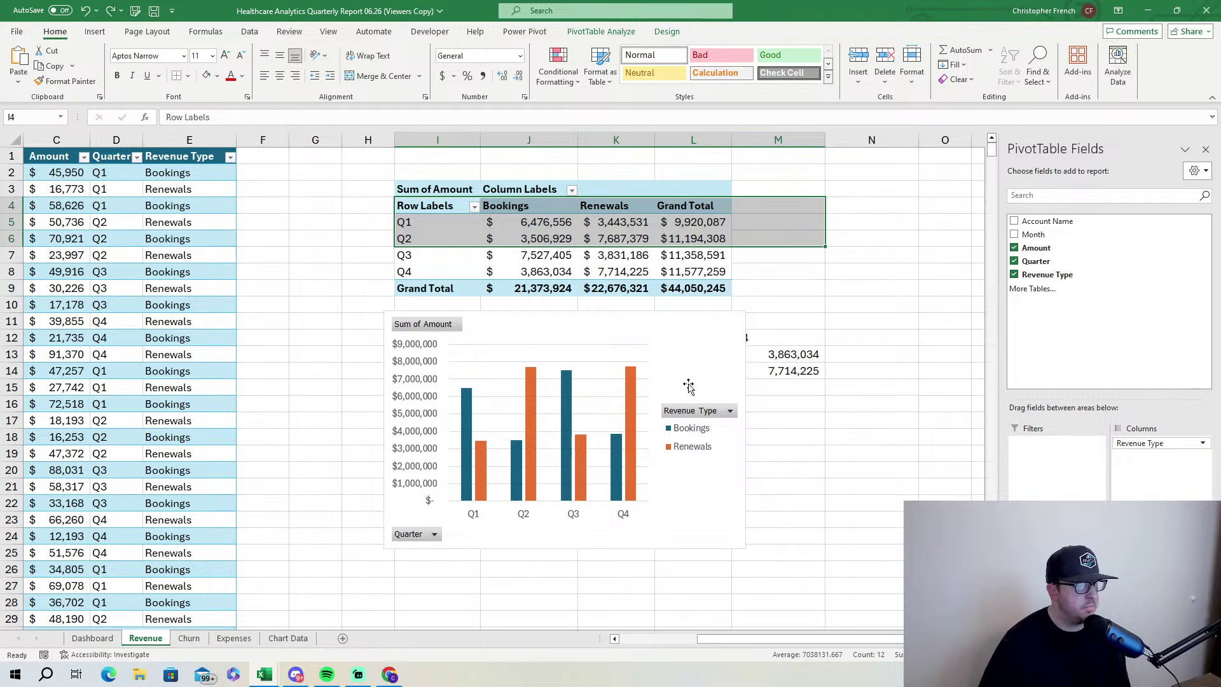
left_click(695, 349)
right_click(695, 348)
left_click(753, 272)
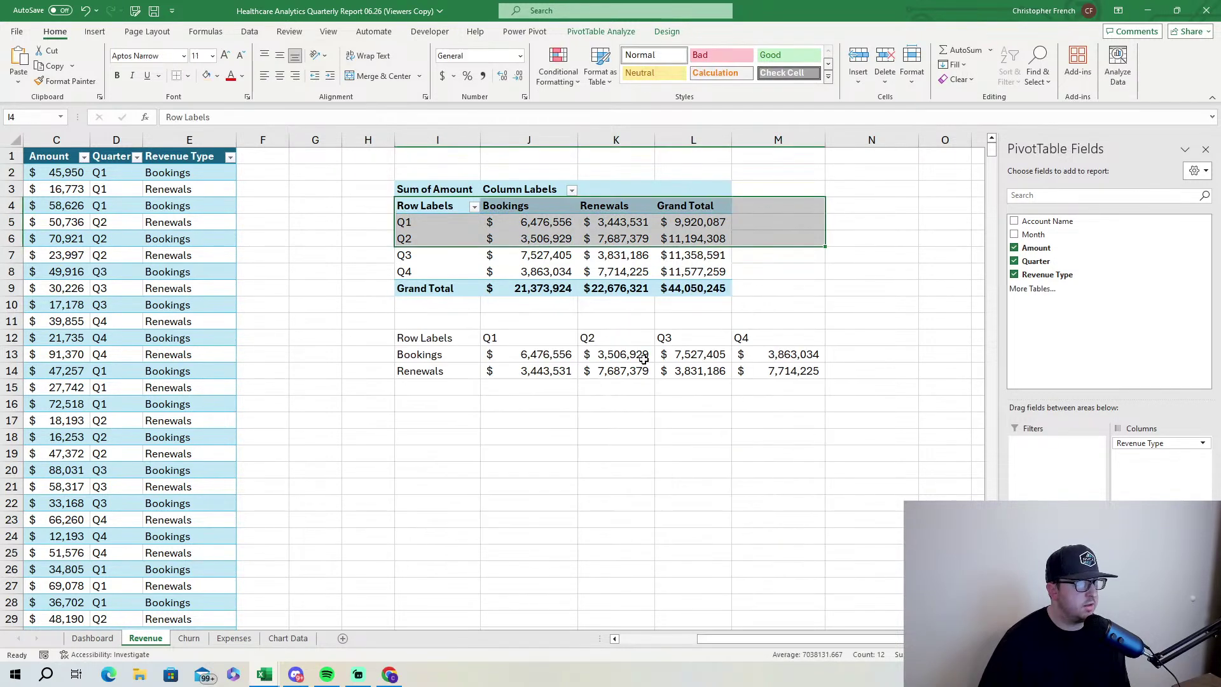
Paste the chart on the Dashboard sheet at K10 and move it up over the upper placeholder box.
left_click(98, 639)
right_click(565, 272)
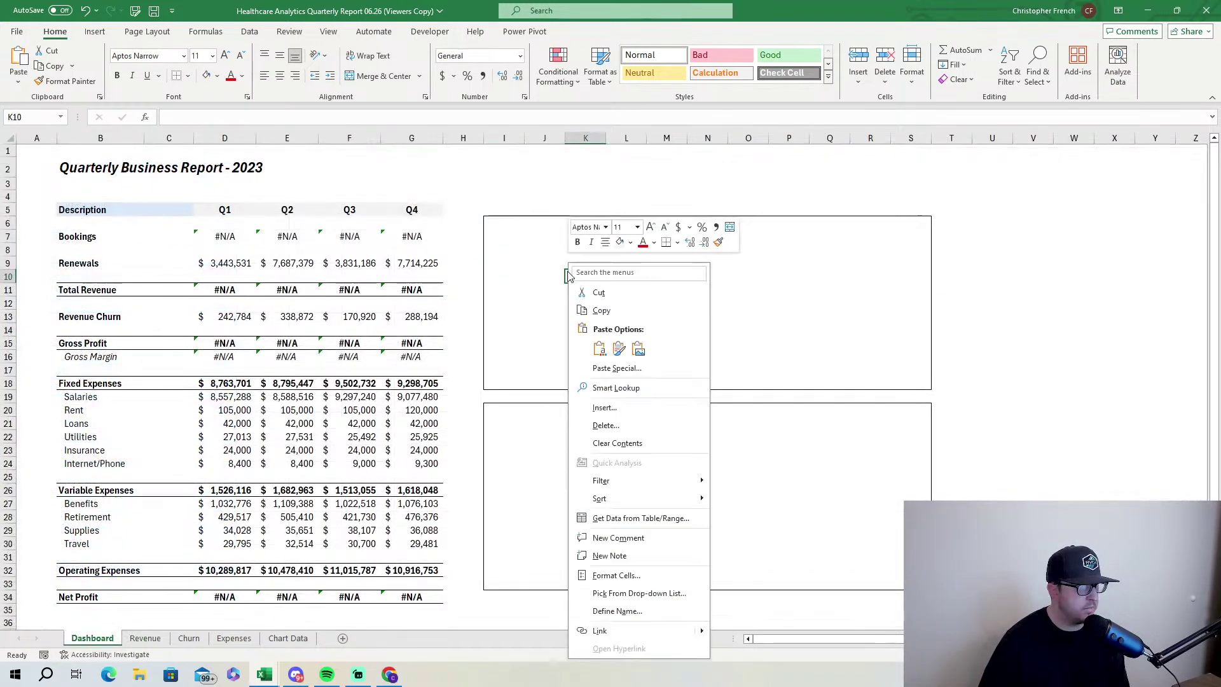
left_click(610, 347)
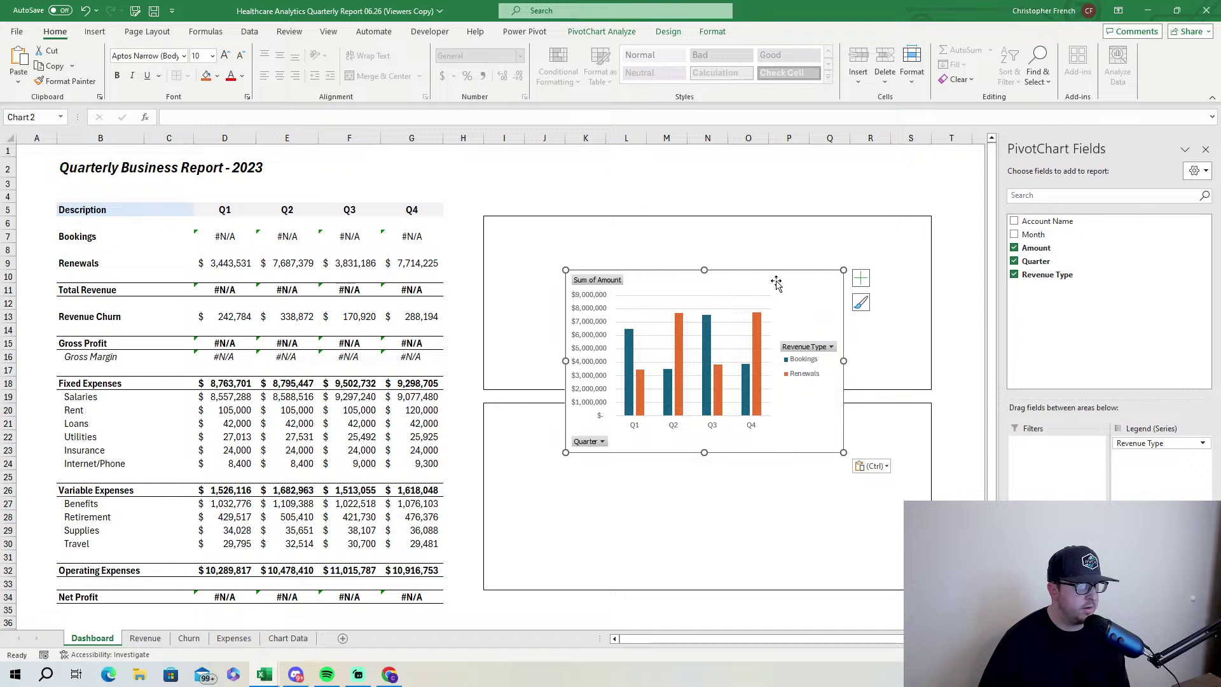
left_click_drag(777, 283, 776, 232)
Clear the XLOOKUP formula from the Q1 Bookings cell D7 and check the Revenue Churn formula in D13.
left_click(223, 237)
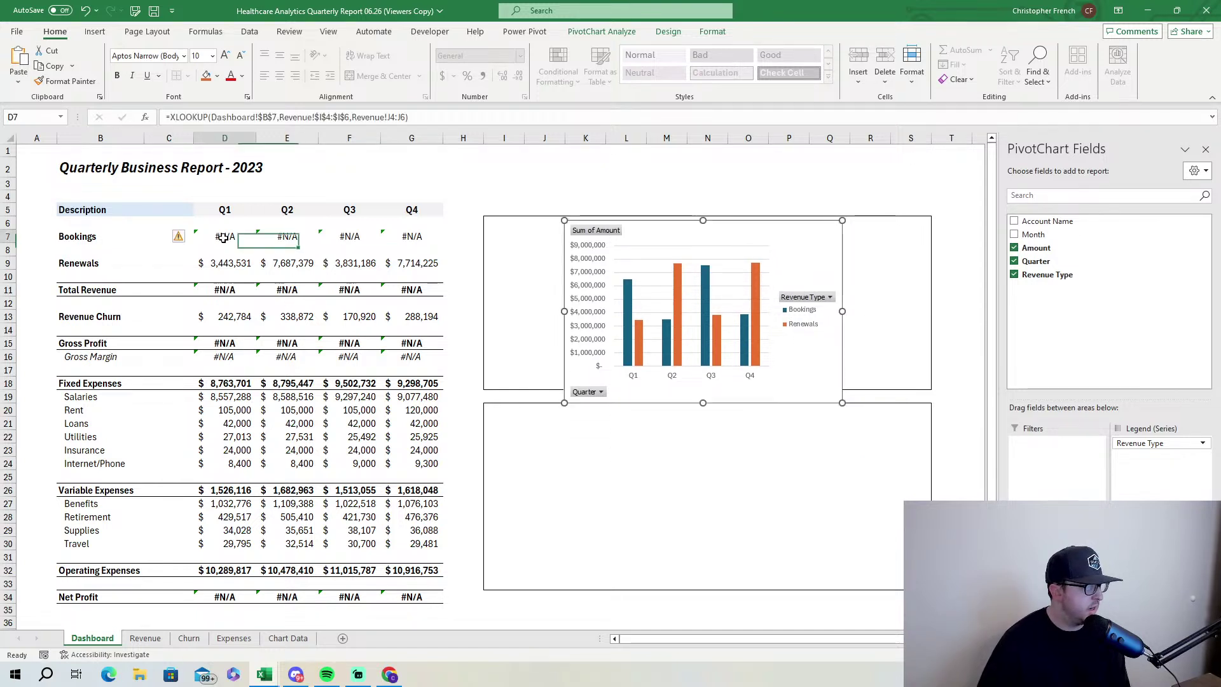
left_click(228, 343)
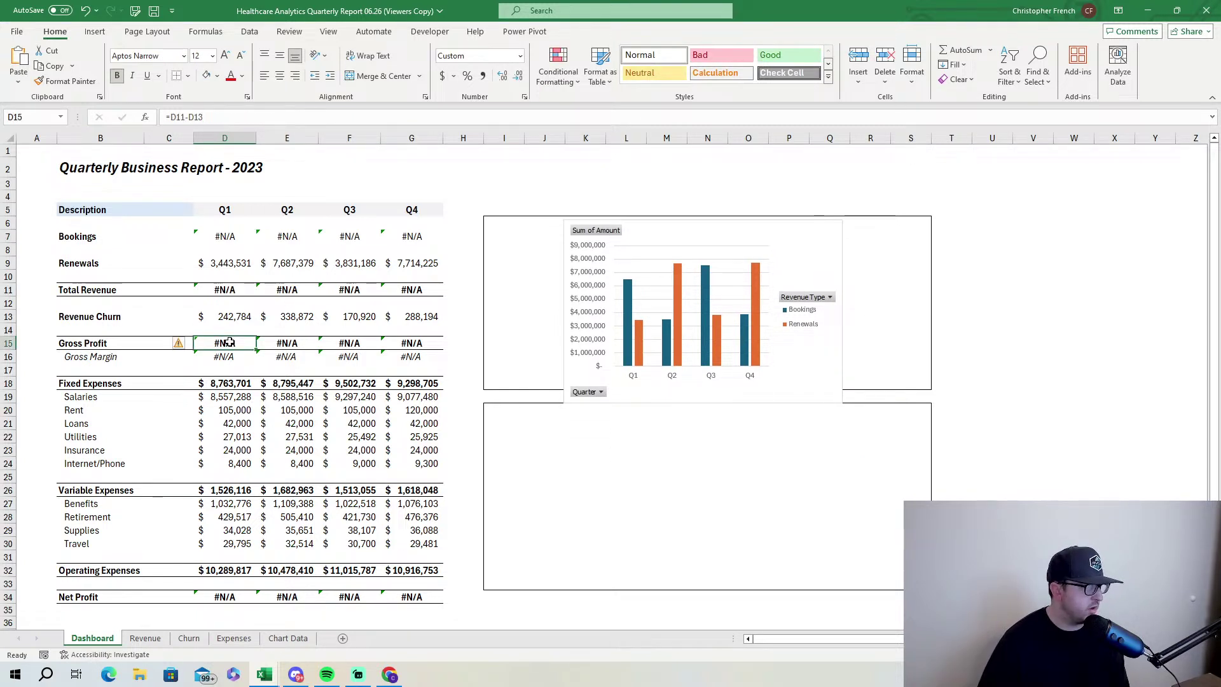
left_click(235, 241)
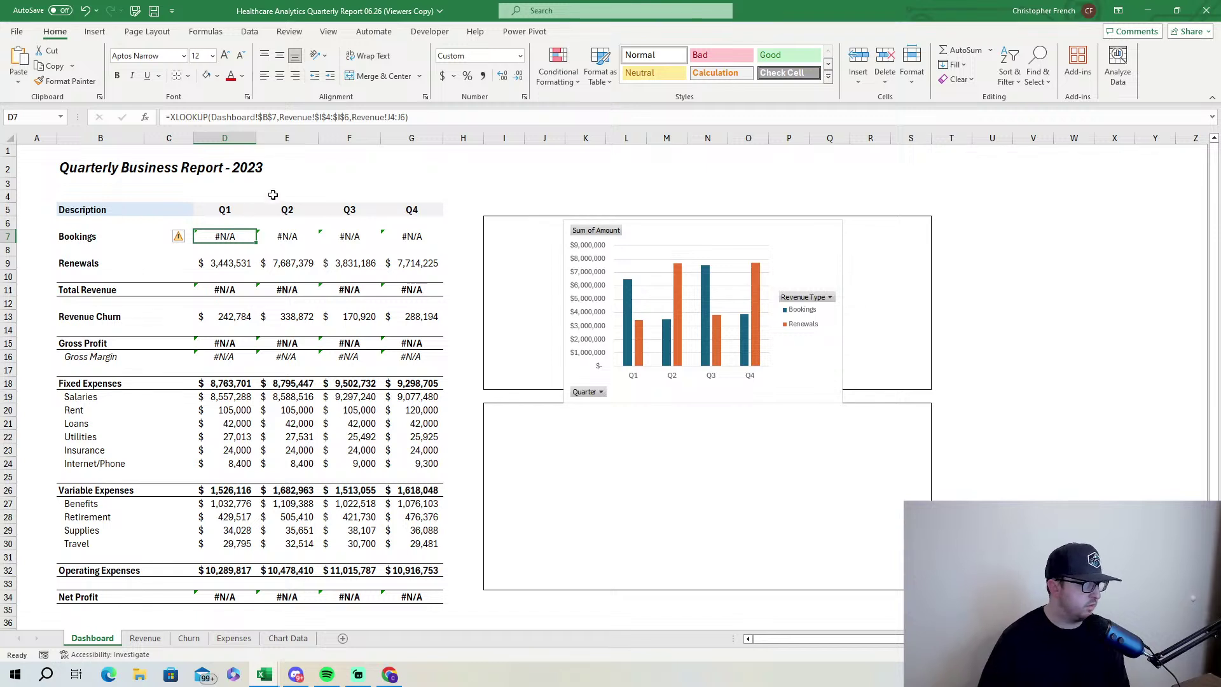
left_click_drag(436, 111, 150, 114)
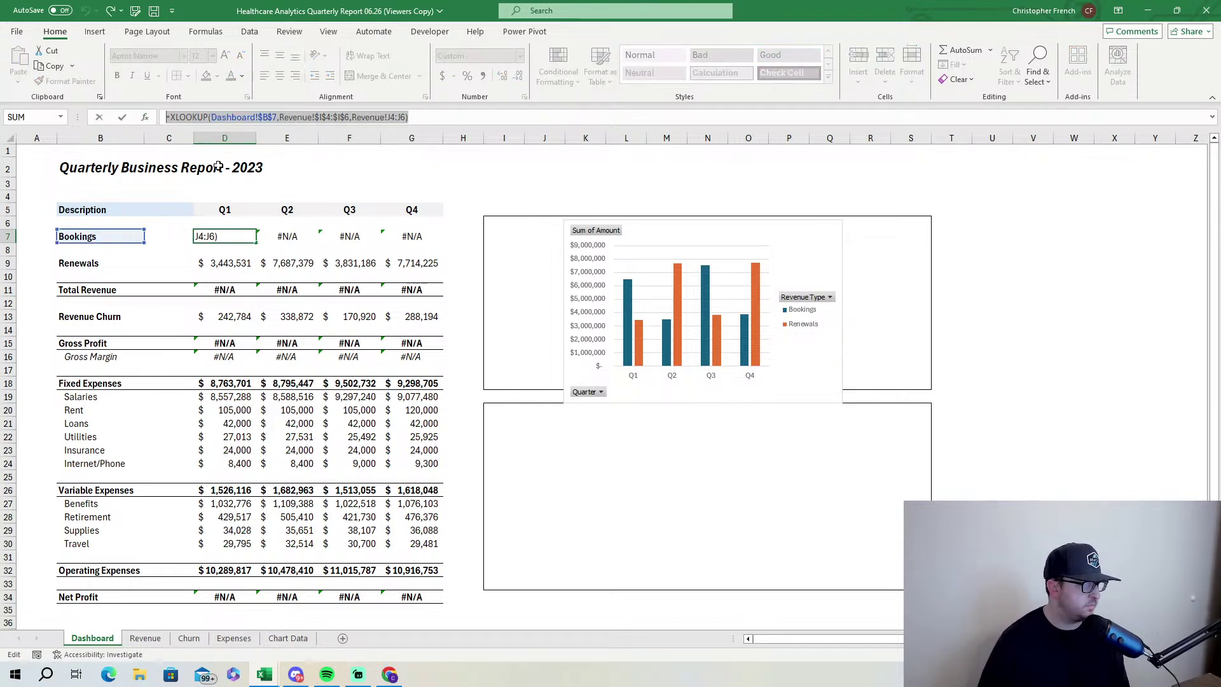
key("BackSpace")
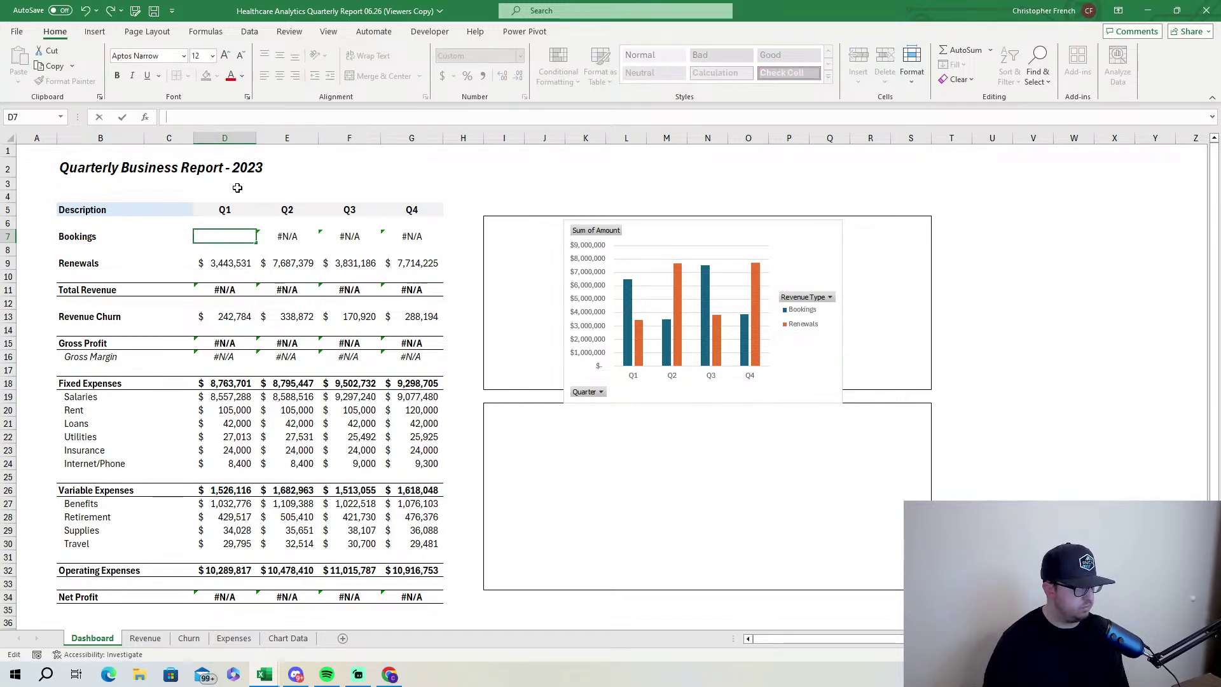
left_click(236, 318)
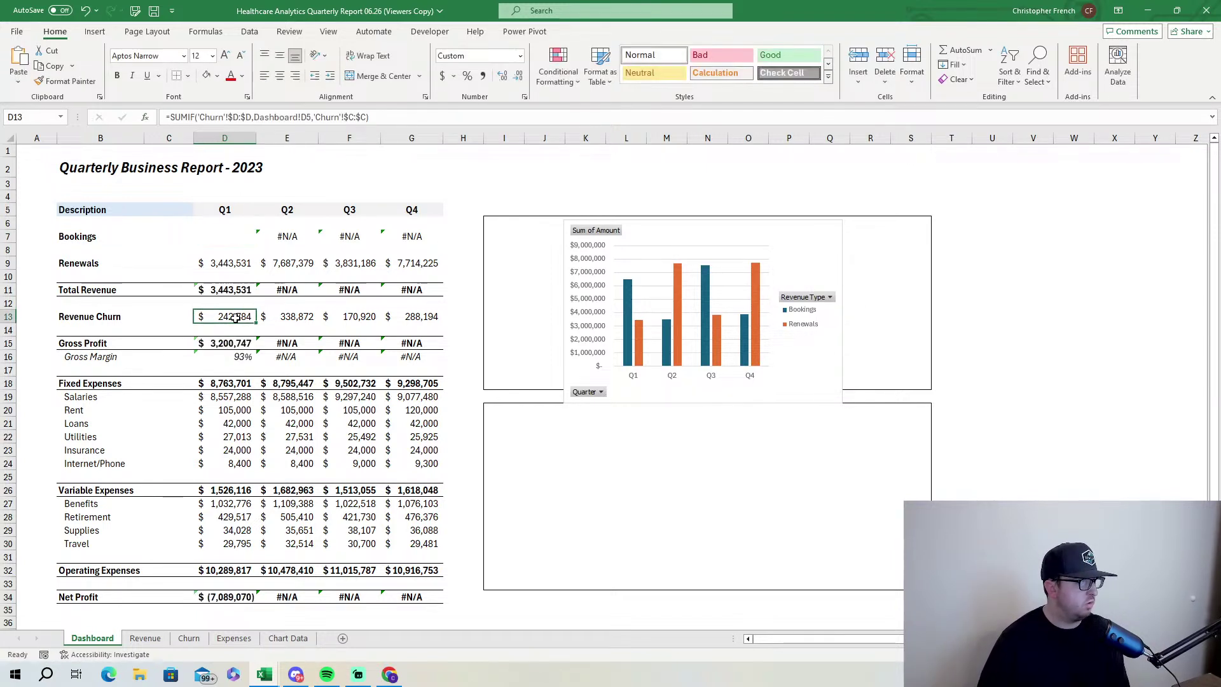
Start a SUMIFS formula in the Q1 Bookings cell D7 with the Revenue sheet's Amount column C:C as the sum range.
left_click(229, 236)
left_click(270, 119)
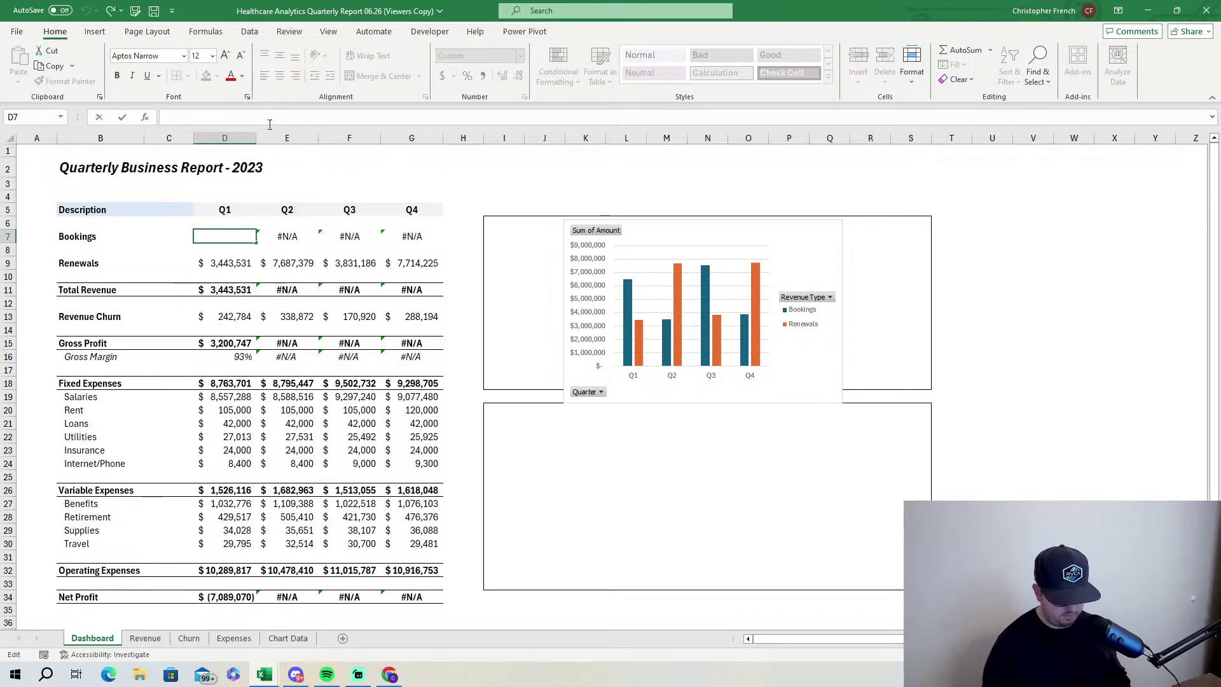
type("=SUMIF(")
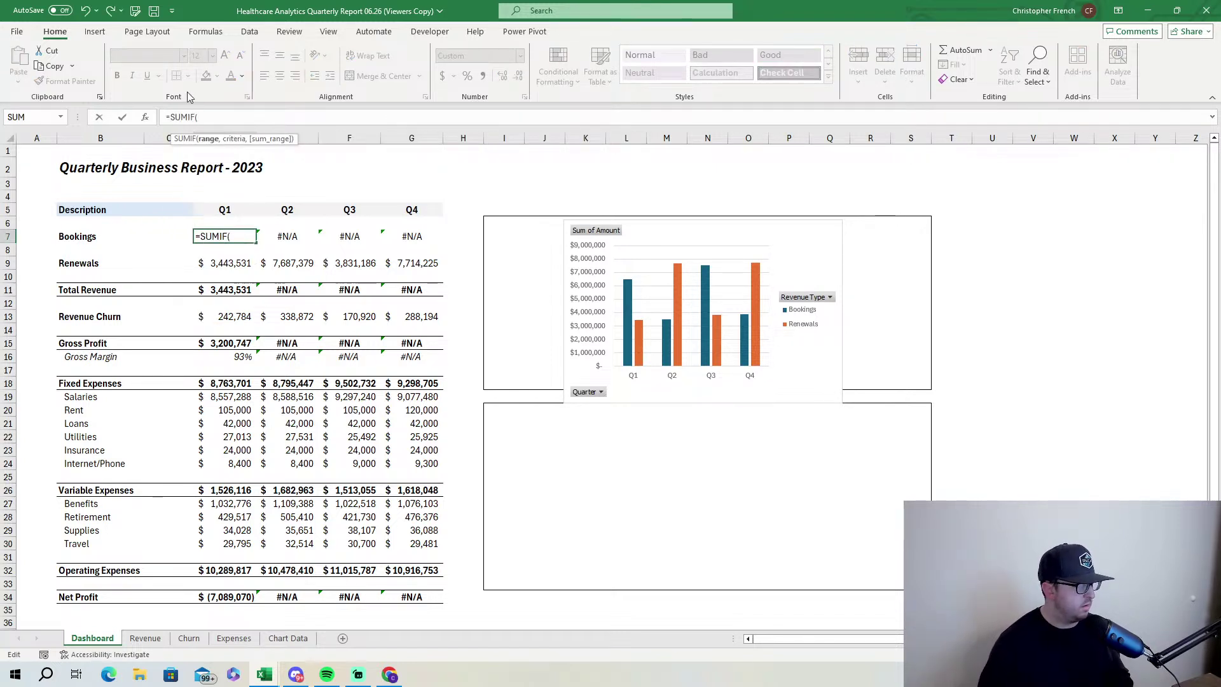
left_click(151, 643)
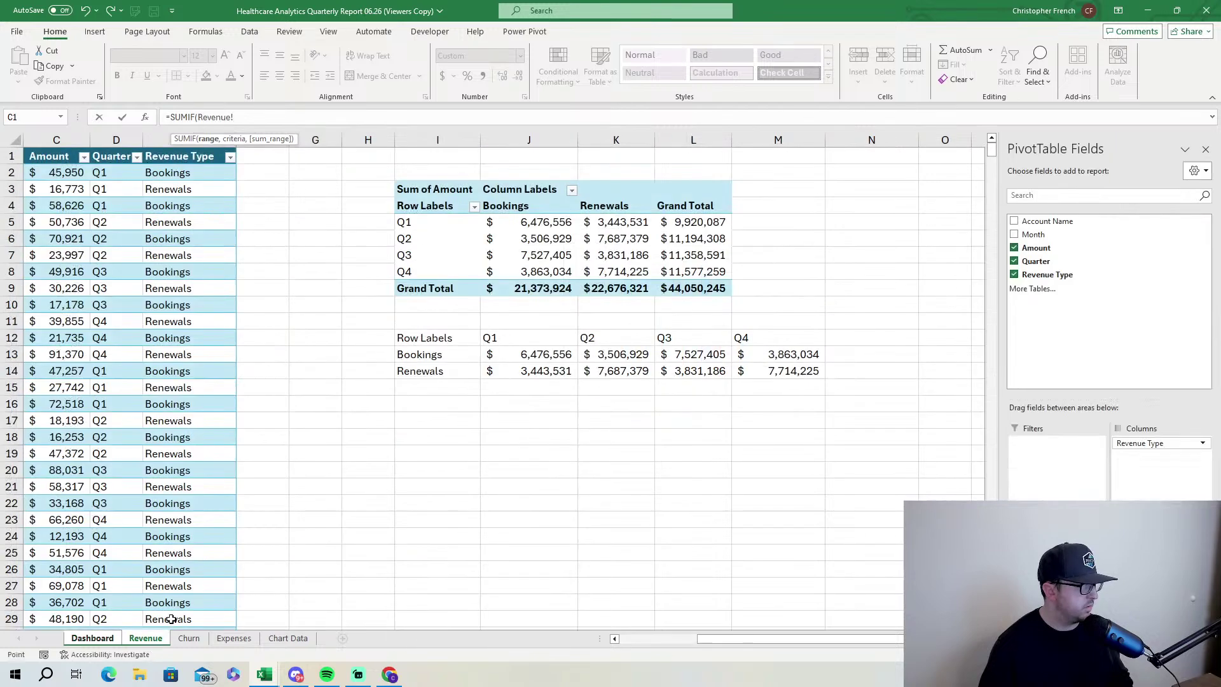
left_click_drag(706, 641, 627, 641)
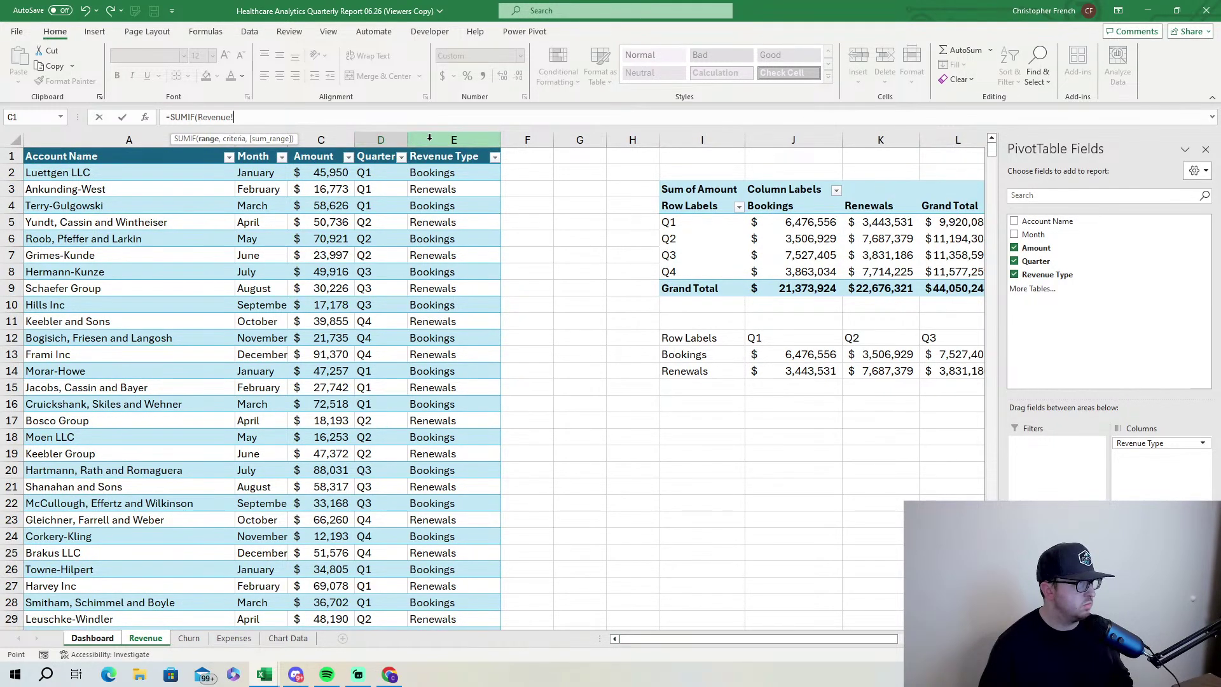
left_click(199, 117)
type("S")
left_click_drag(239, 117, 216, 119)
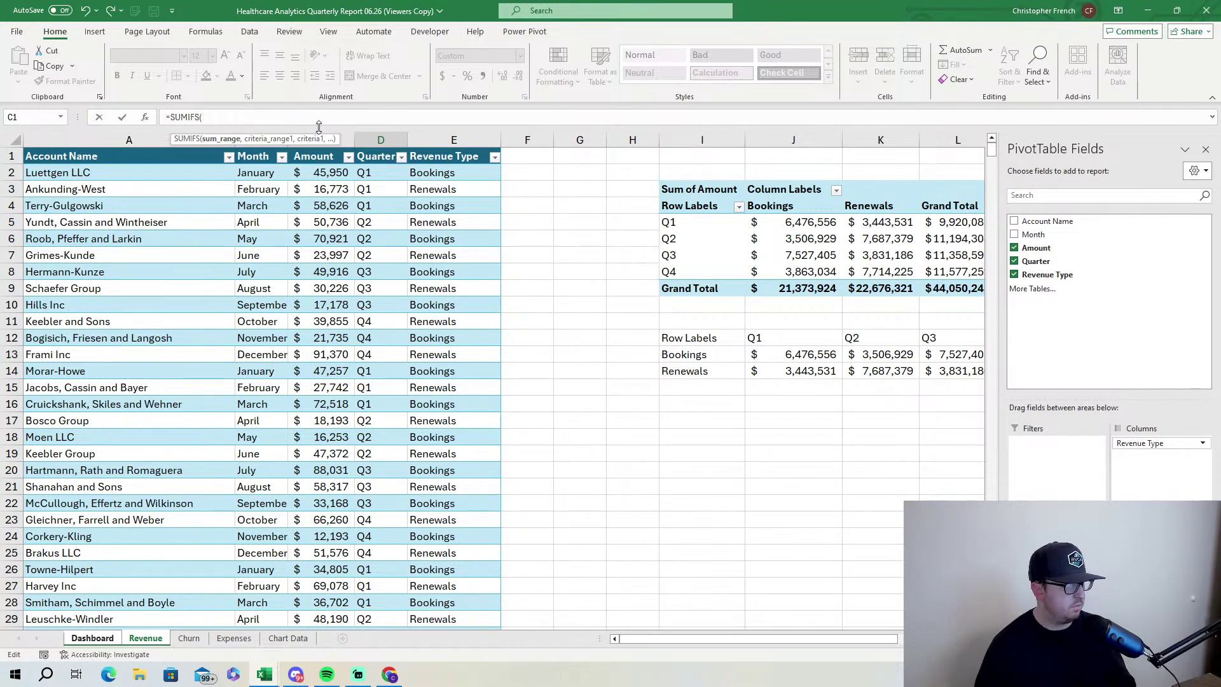
left_click(346, 138)
type(",")
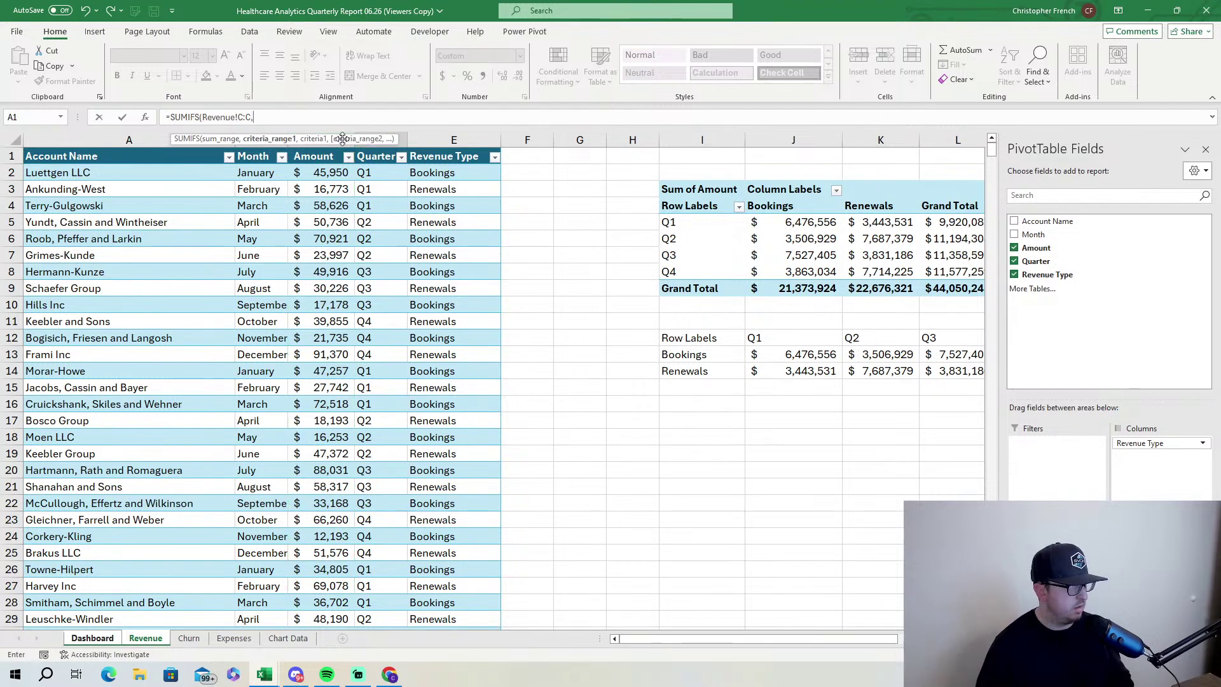
Add the Revenue sheet's Revenue Type column E:E as the first criteria range, with Dashboard!$B$7 as its criterion.
left_click(448, 139)
type(",")
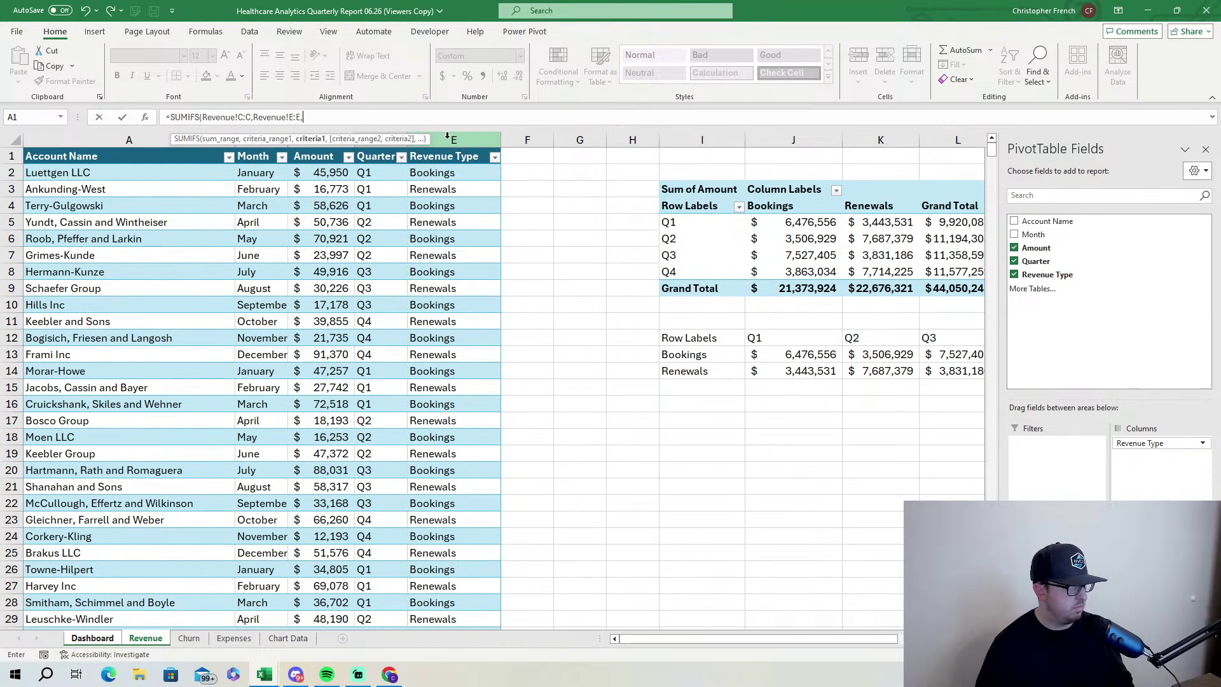
left_click(92, 638)
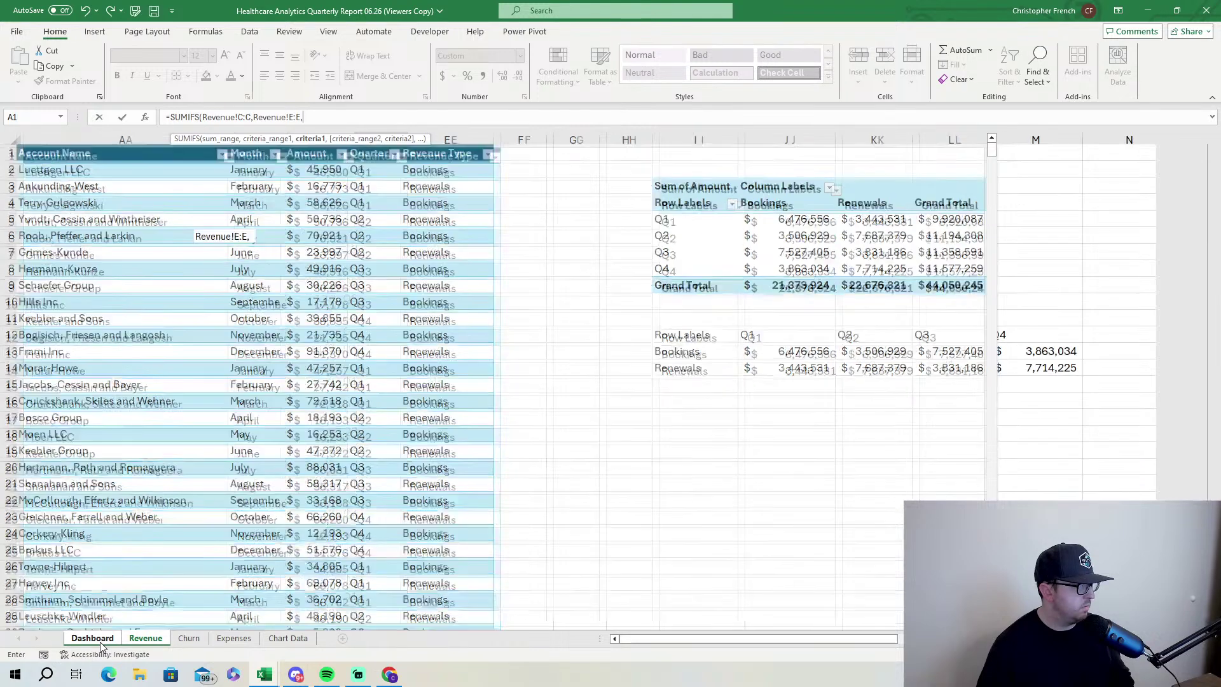
left_click(116, 234)
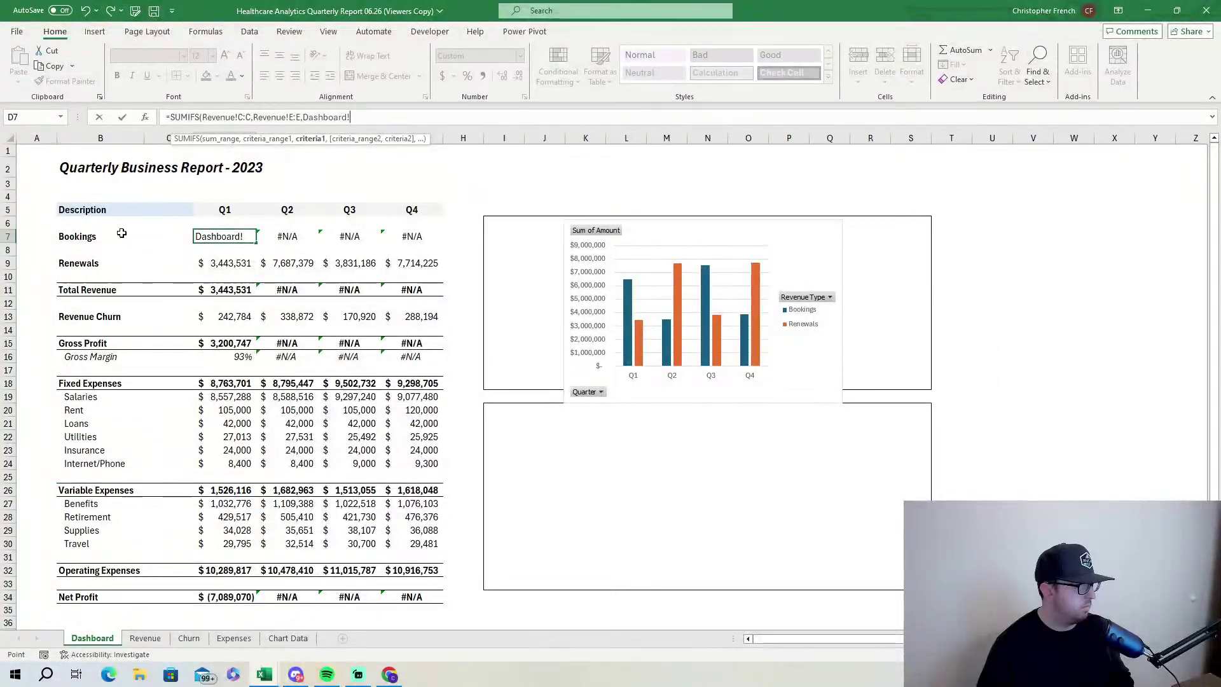
left_click(400, 120)
key("F4")
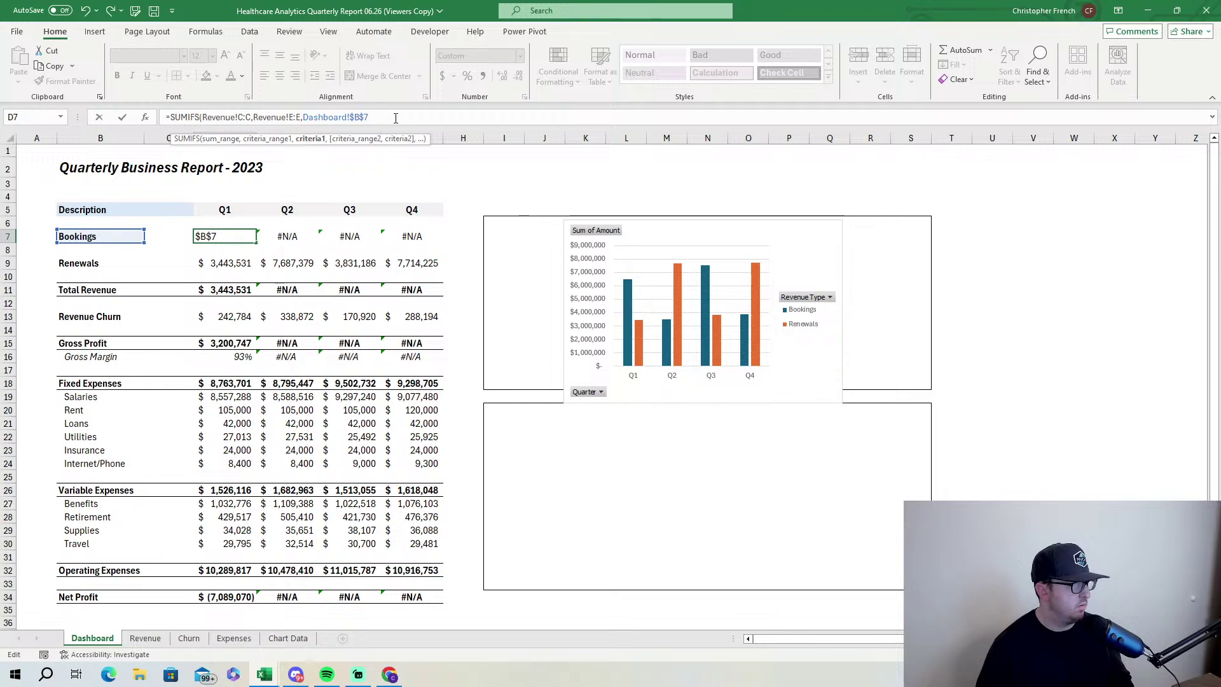
type(",")
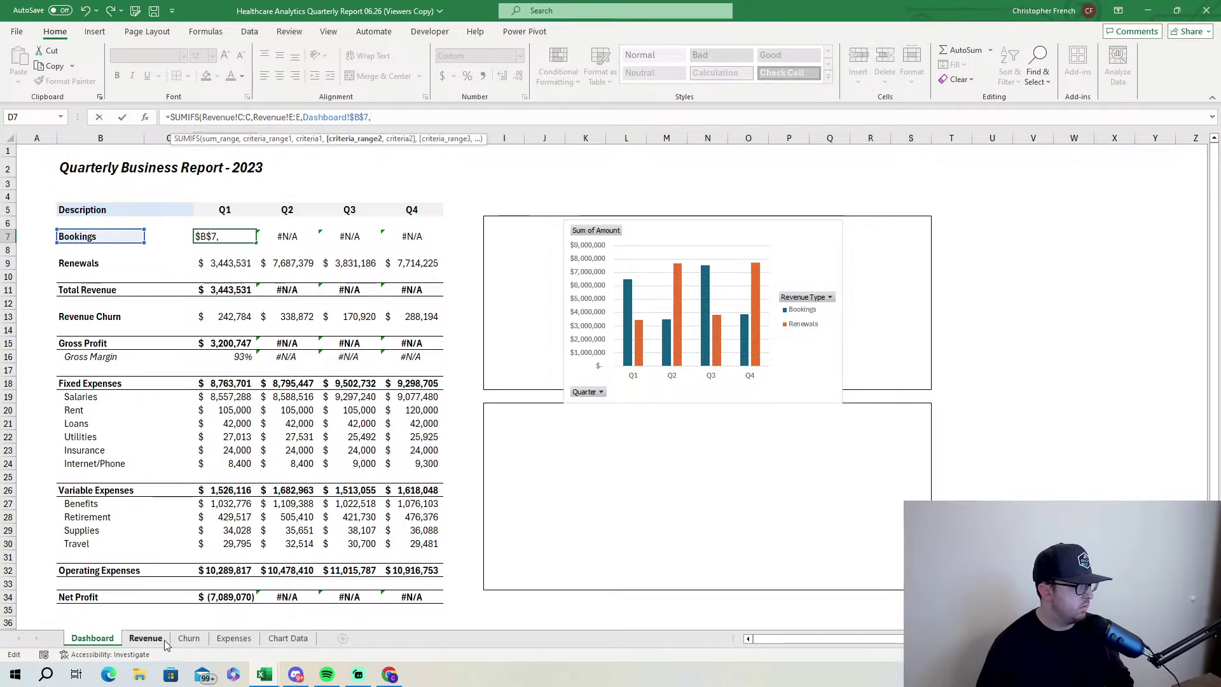
Add the Revenue sheet's Quarter column D:D as the second criteria range, with the Q1 header Dashboard!D5 as its criterion.
left_click(145, 638)
left_click(381, 145)
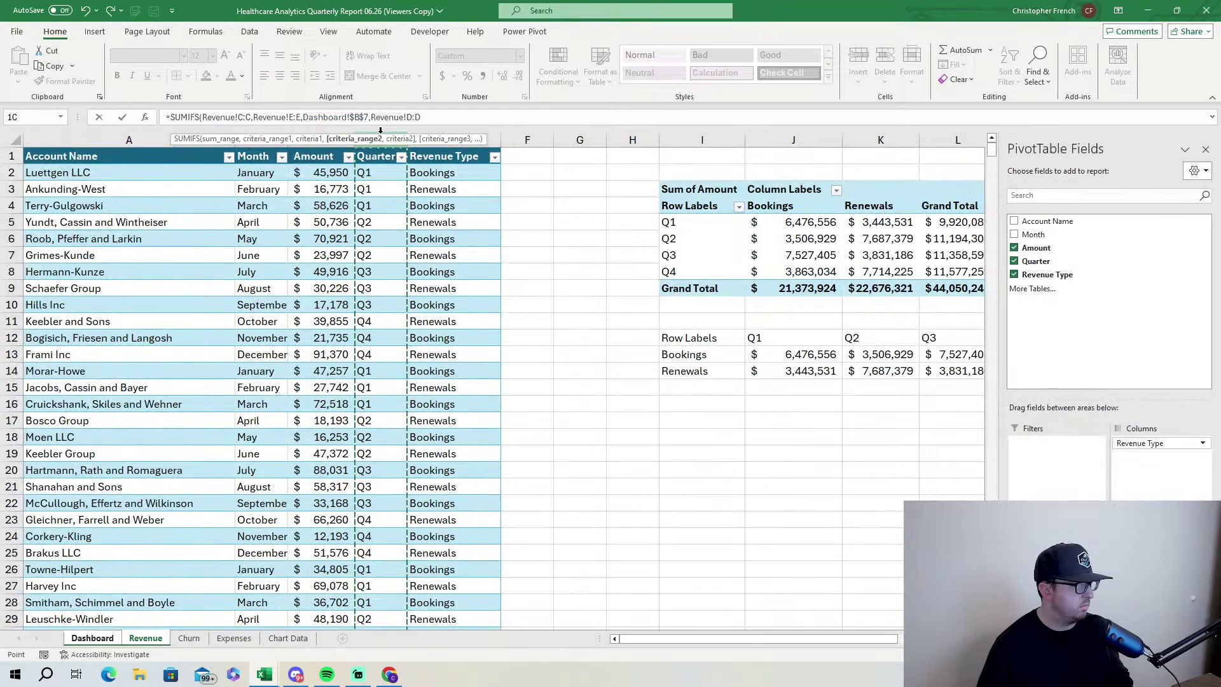
type(",")
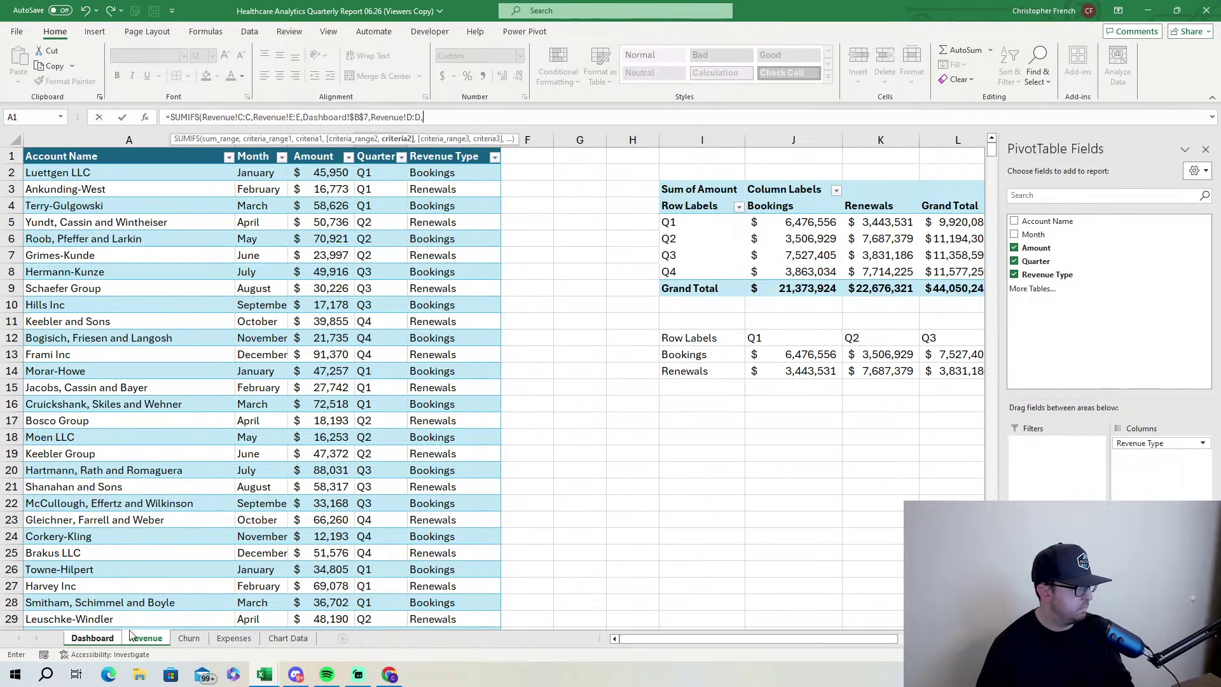
left_click(109, 639)
left_click(249, 210)
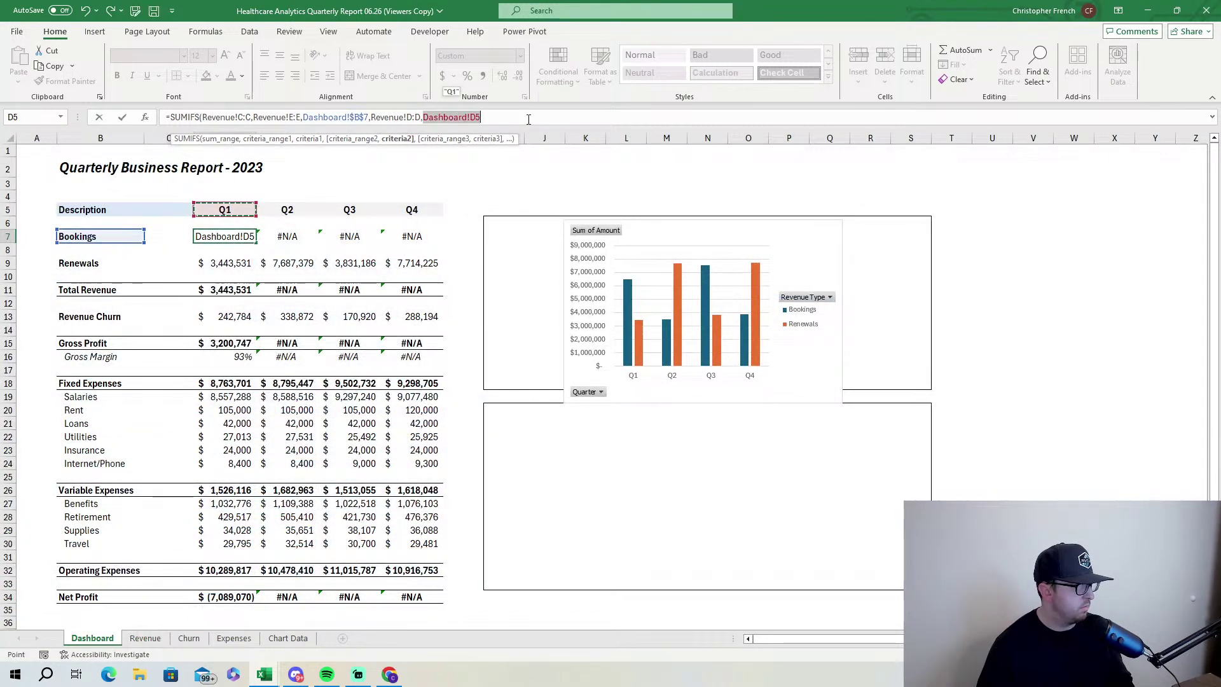
Make the Revenue column references absolute as $D:$D, $E:$E and $C:$C, and commit the SUMIFS formula in D7.
left_click(421, 118)
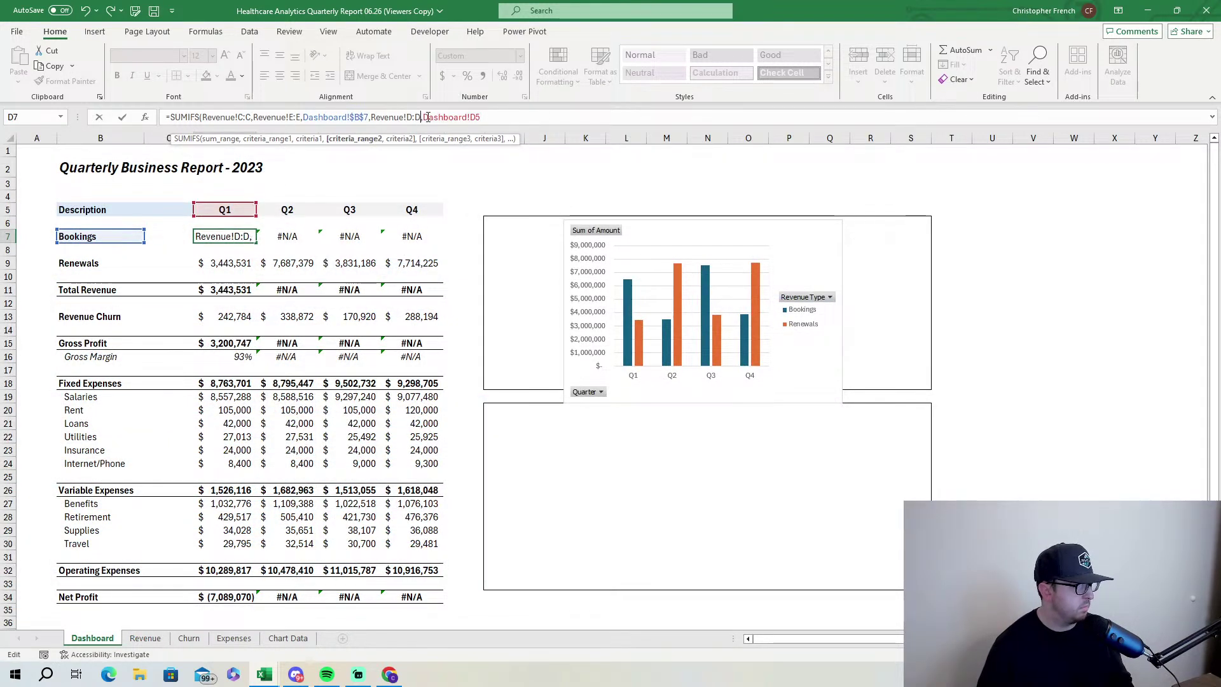
key("F4")
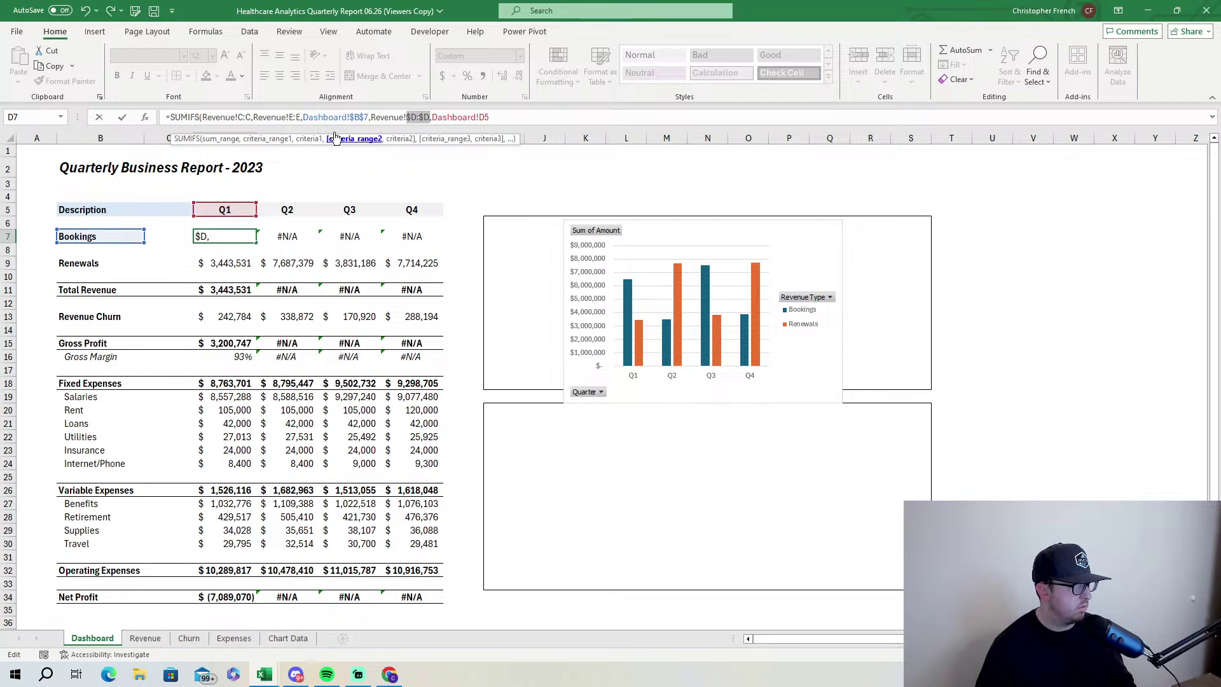
left_click(300, 117)
key("F4")
left_click(253, 117)
key("F4")
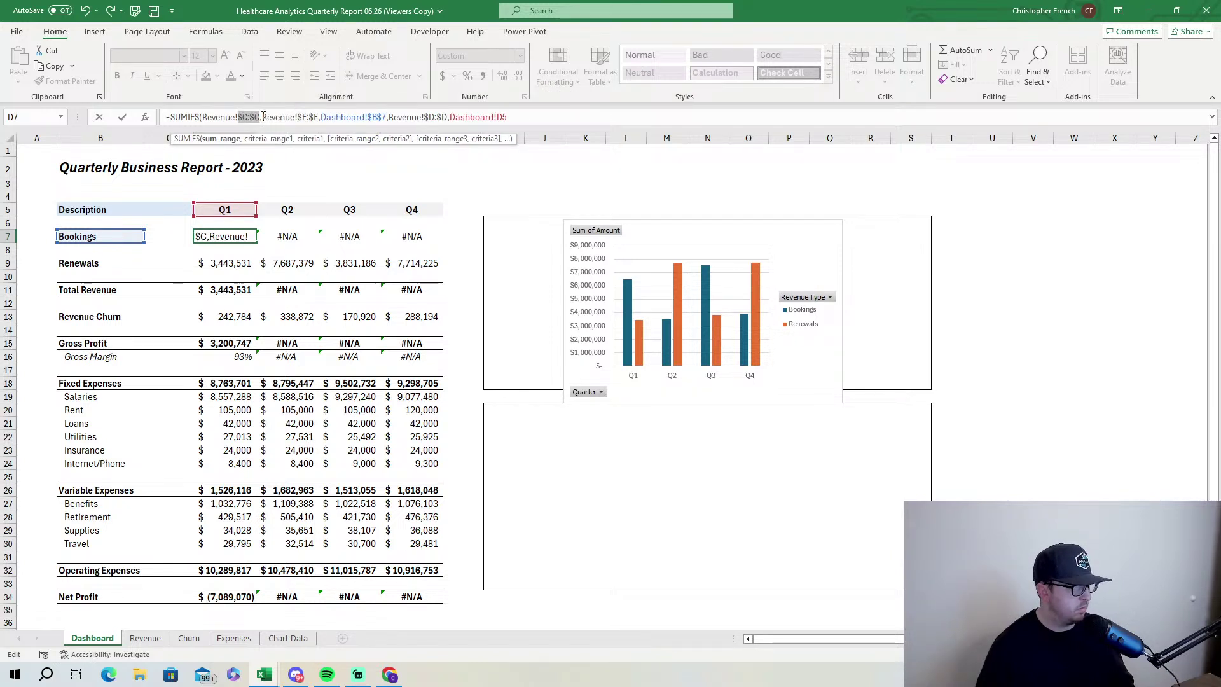
key("Return")
Fill the Bookings formula from D7 across to G7 and reselect D7.
left_click(245, 237)
left_click_drag(257, 243, 439, 241)
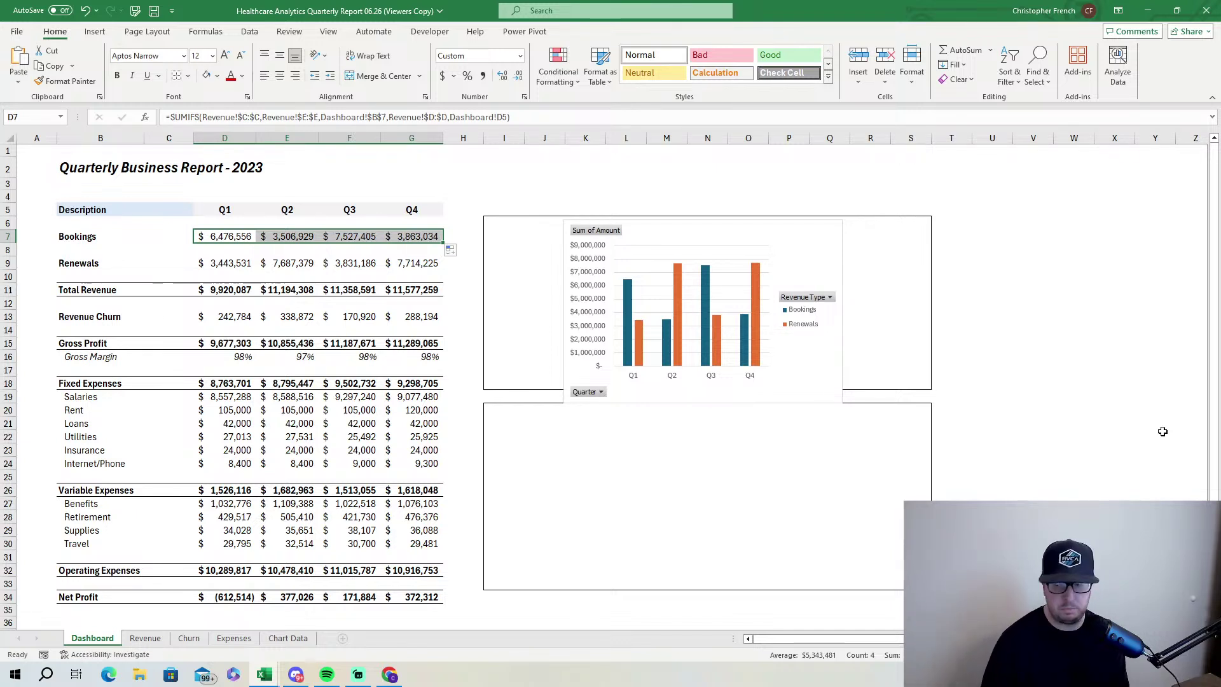
left_click(253, 237)
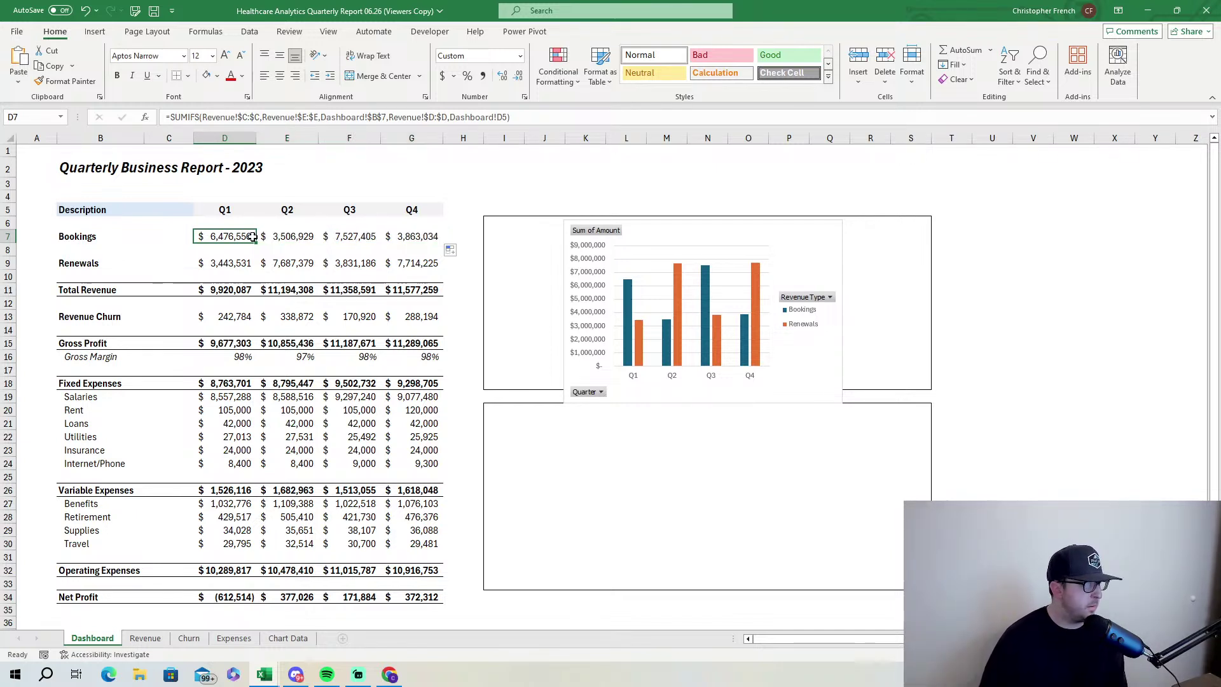
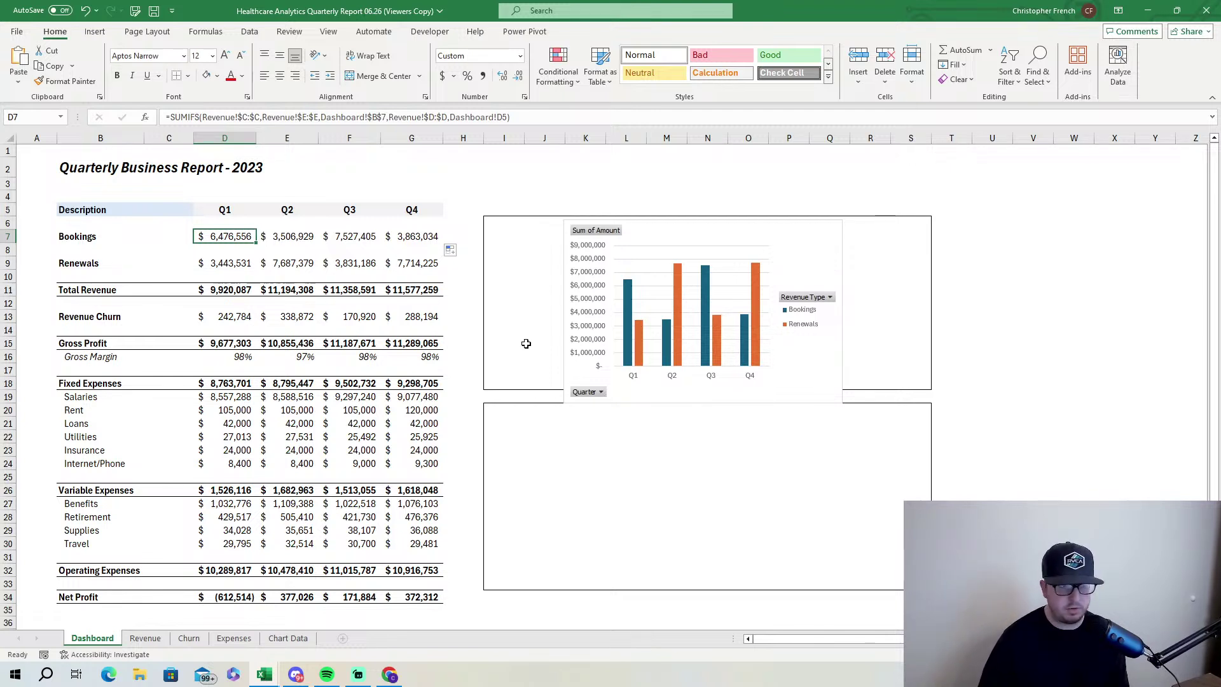
Remove the borders of the lower placeholder box from the range I19:T34.
left_click(795, 257)
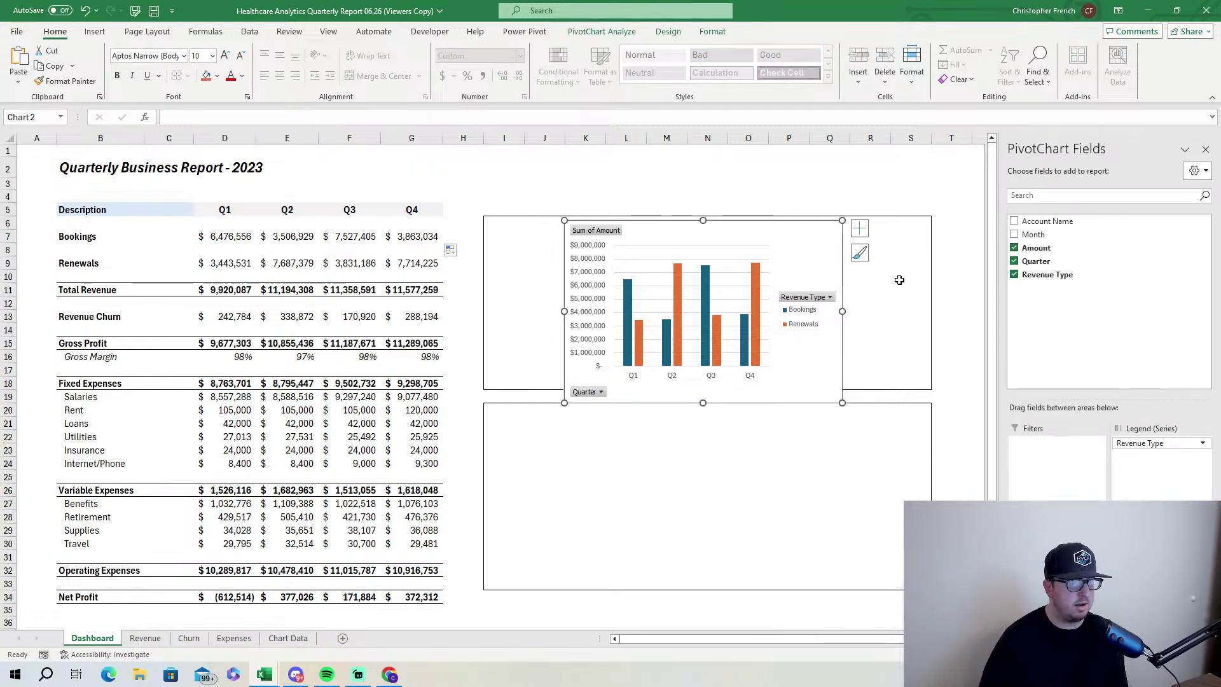
left_click_drag(474, 208, 867, 343)
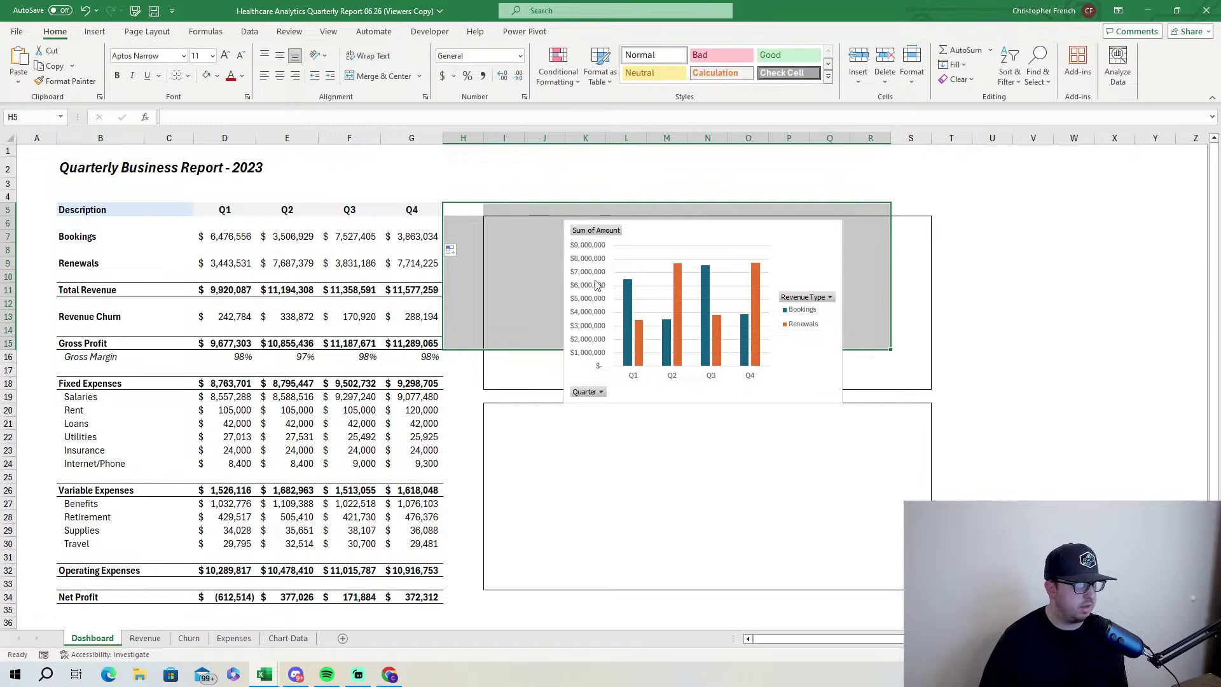
left_click(488, 221)
left_click_drag(493, 211, 924, 382)
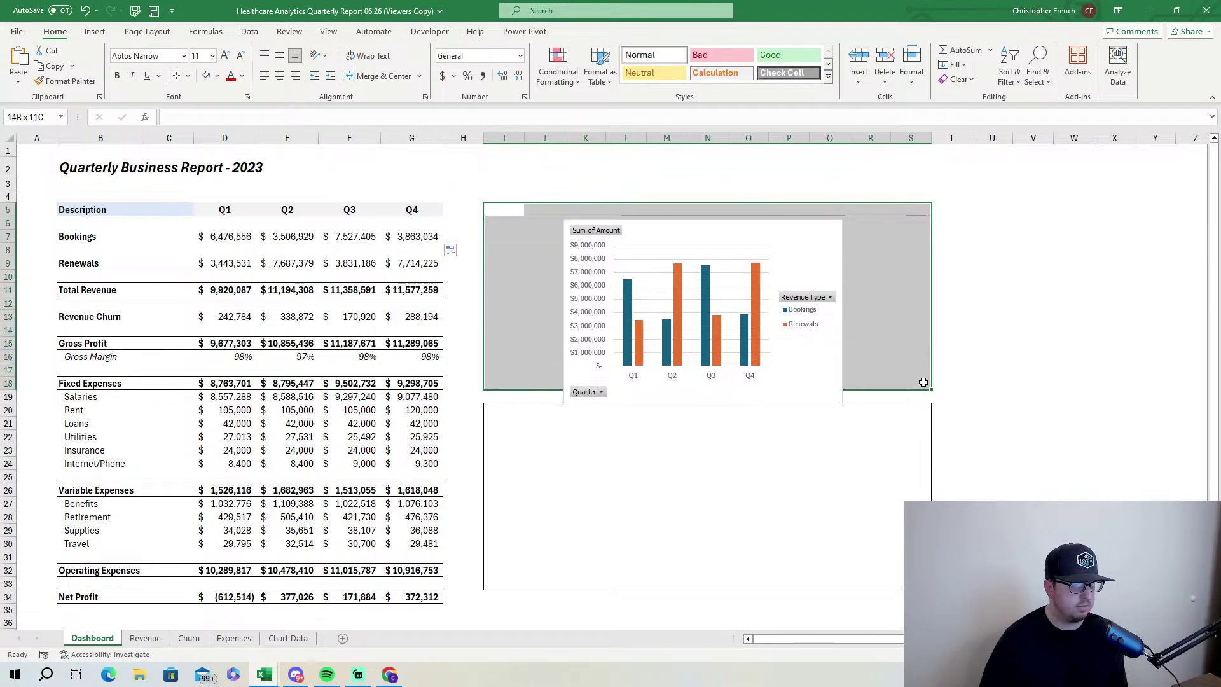
left_click(992, 342)
left_click_drag(502, 396, 954, 601)
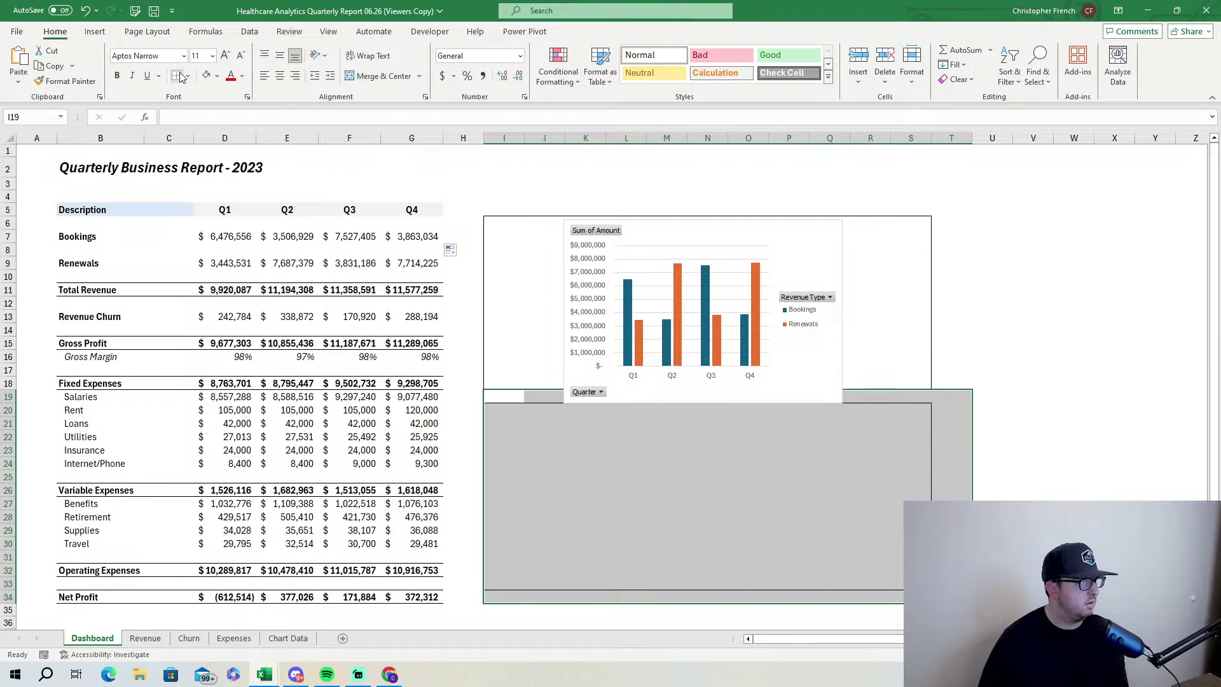
Move the Bookings and Renewals chart down to the lower placeholder area, around rows 21 to 34, and deselect it.
left_click(806, 248)
left_click_drag(799, 230, 804, 427)
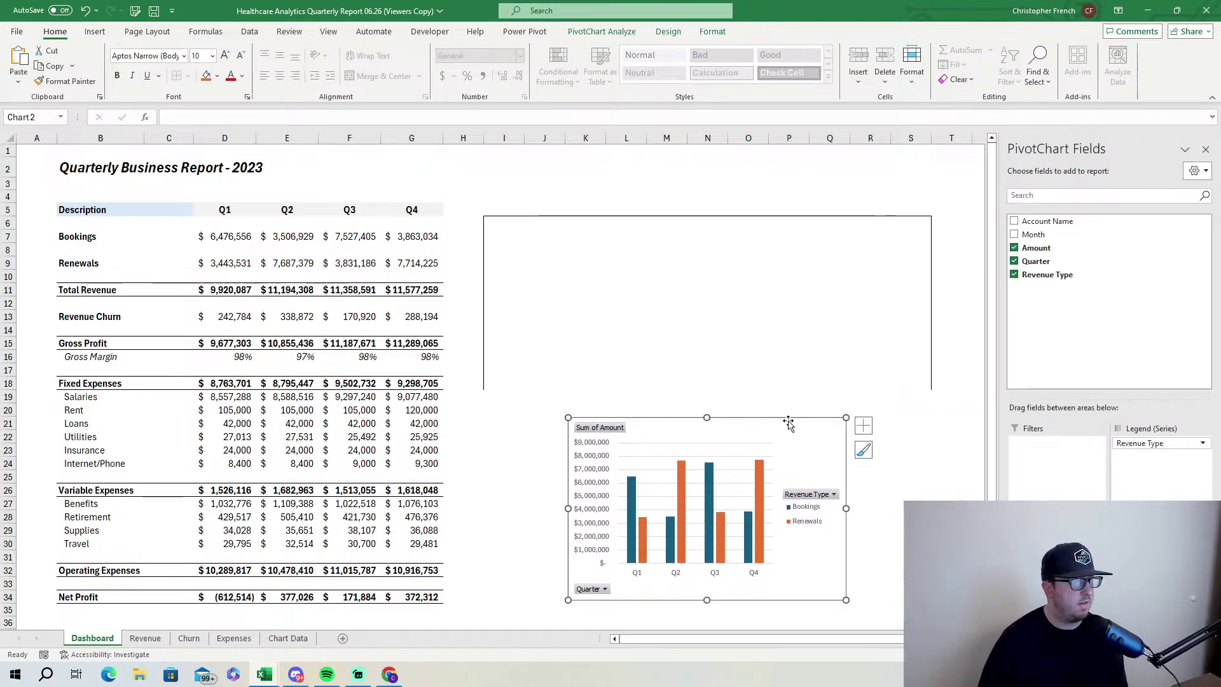
left_click(560, 302)
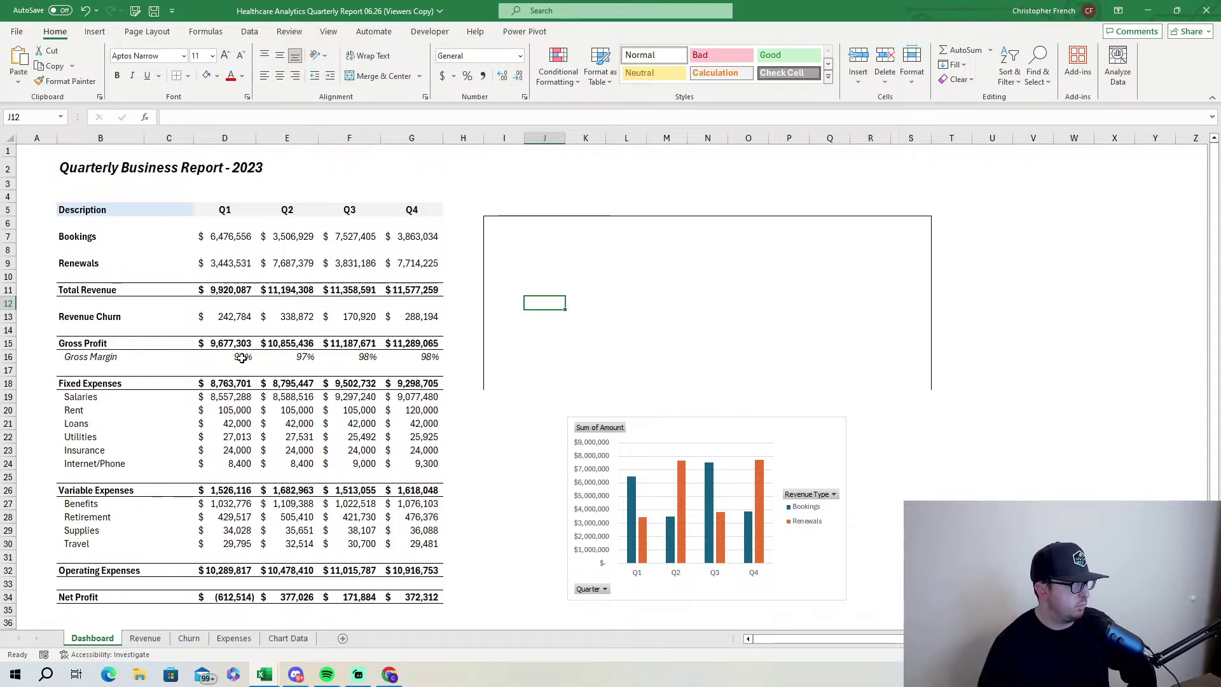
left_click(287, 638)
left_click(234, 638)
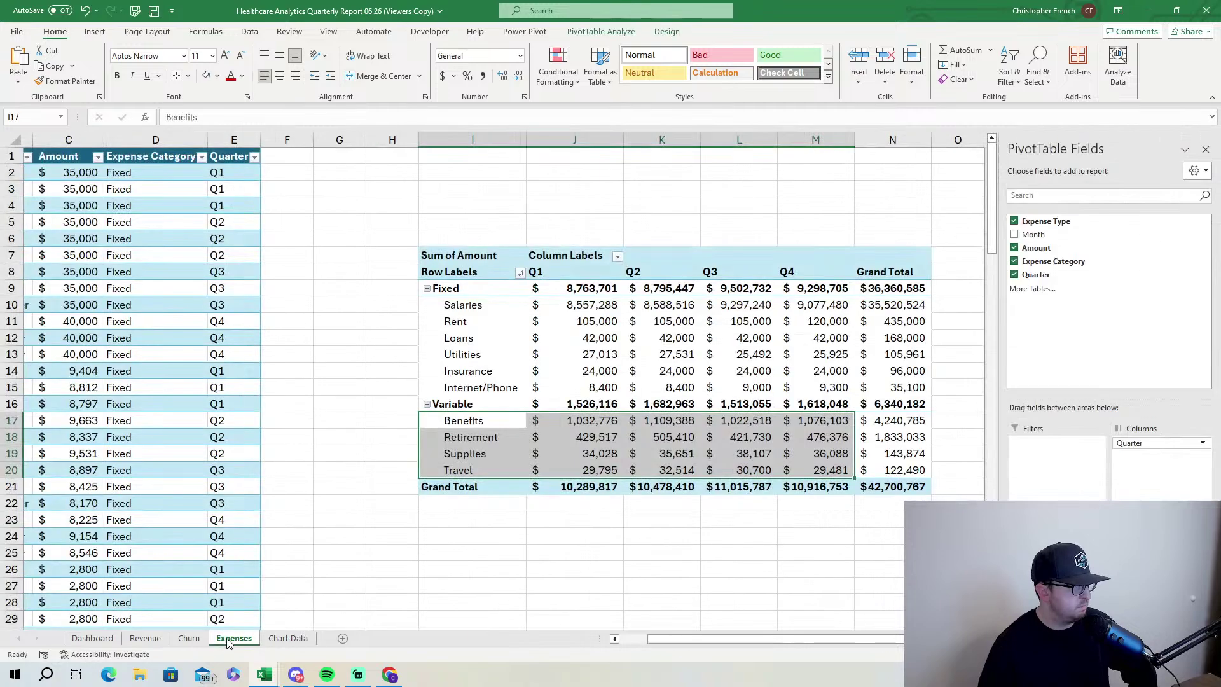
left_click(186, 642)
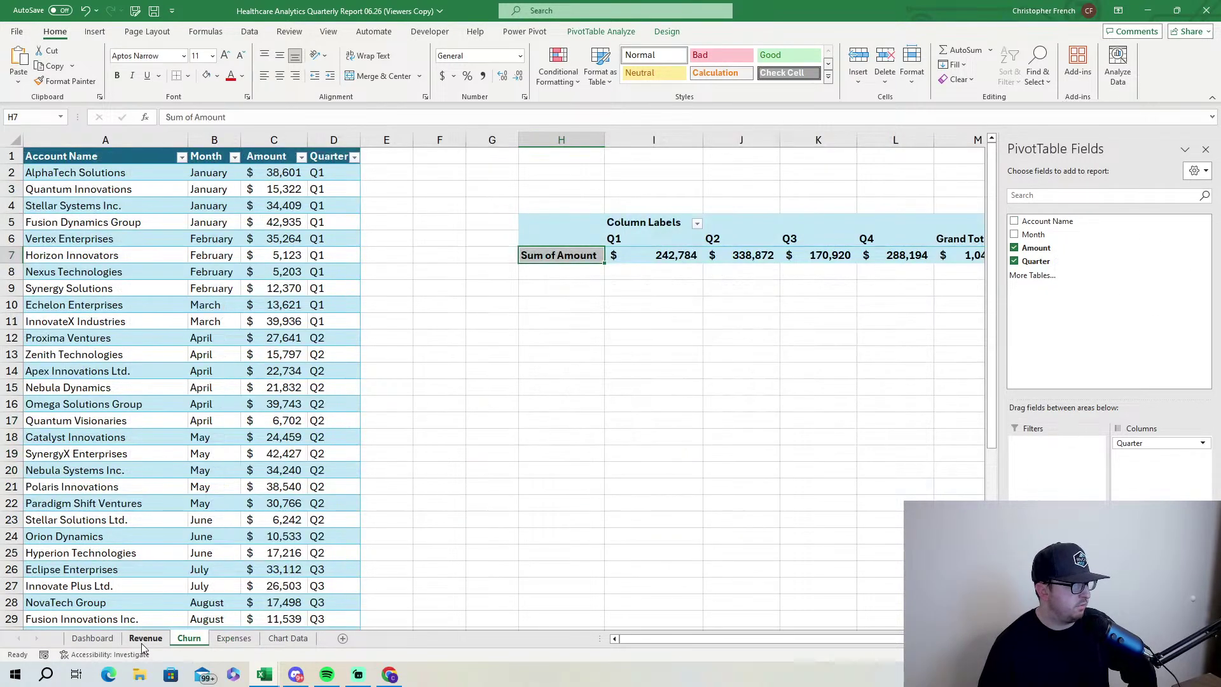
left_click(141, 642)
left_click(94, 639)
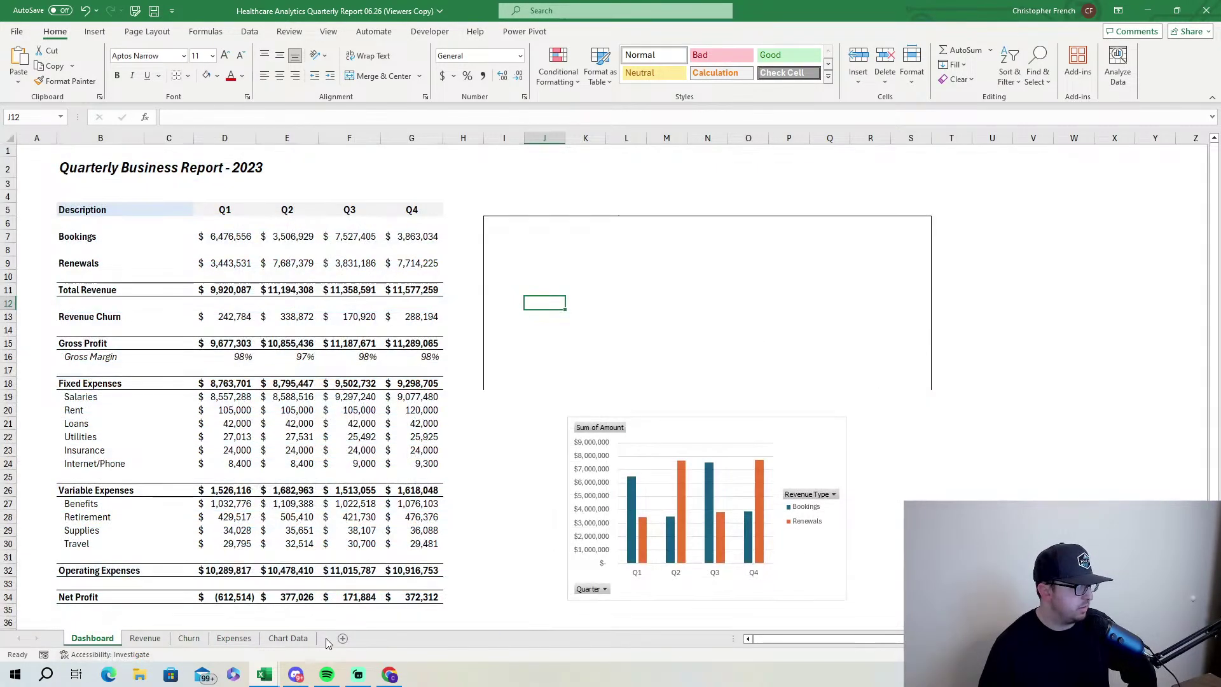
Clear the Bookings and Renewals labels from C5:C6 on the Chart Data sheet.
left_click(288, 638)
left_click_drag(140, 206, 143, 209)
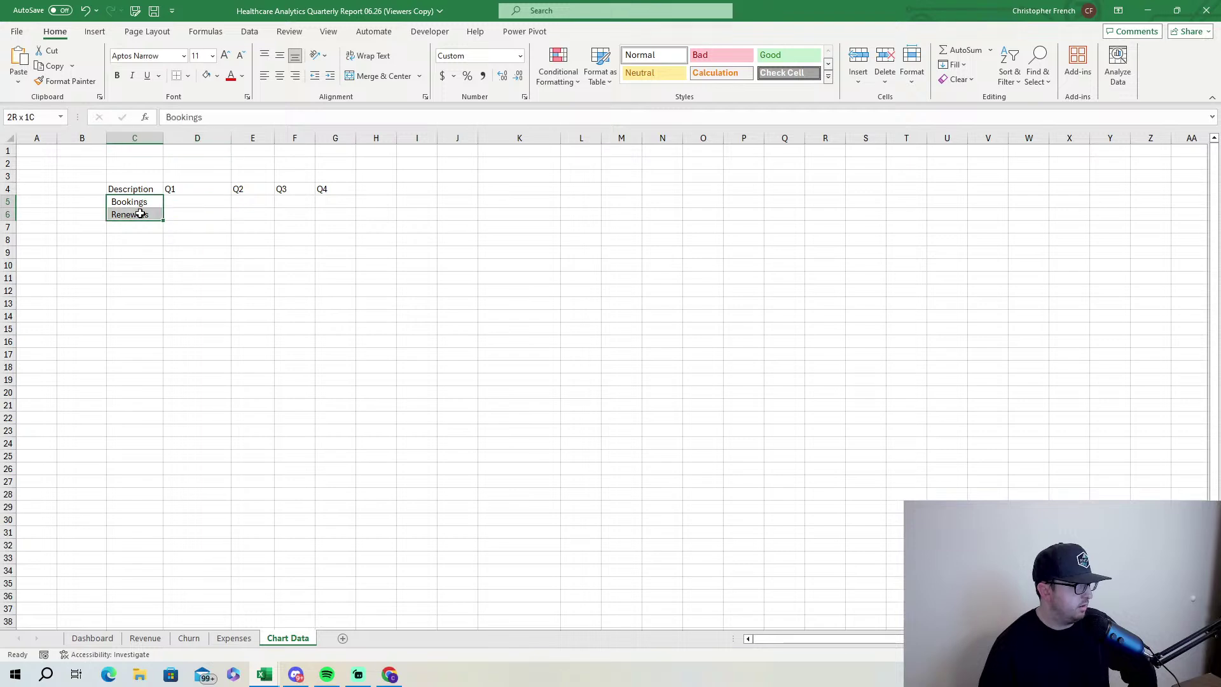
key("BackSpace")
key("Return")
key("BackSpace")
Enter the row labels Gross Profit in C5 and Operating Expenses in C6.
left_click(144, 202)
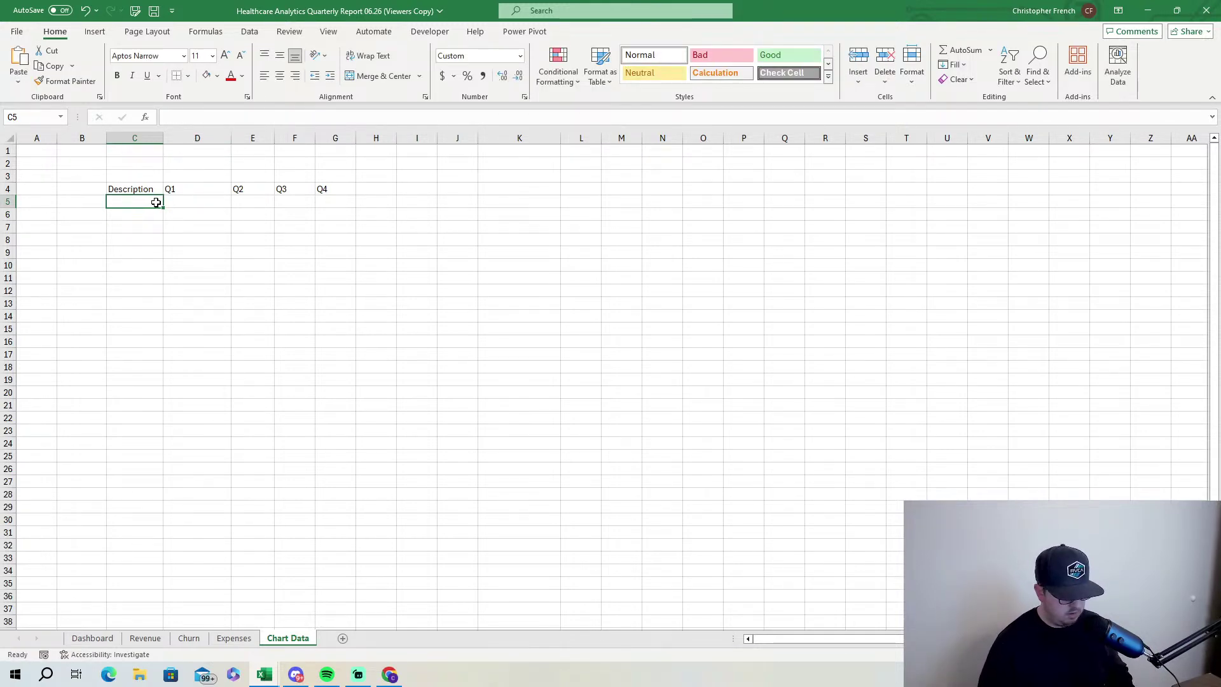
type("Gross Profit")
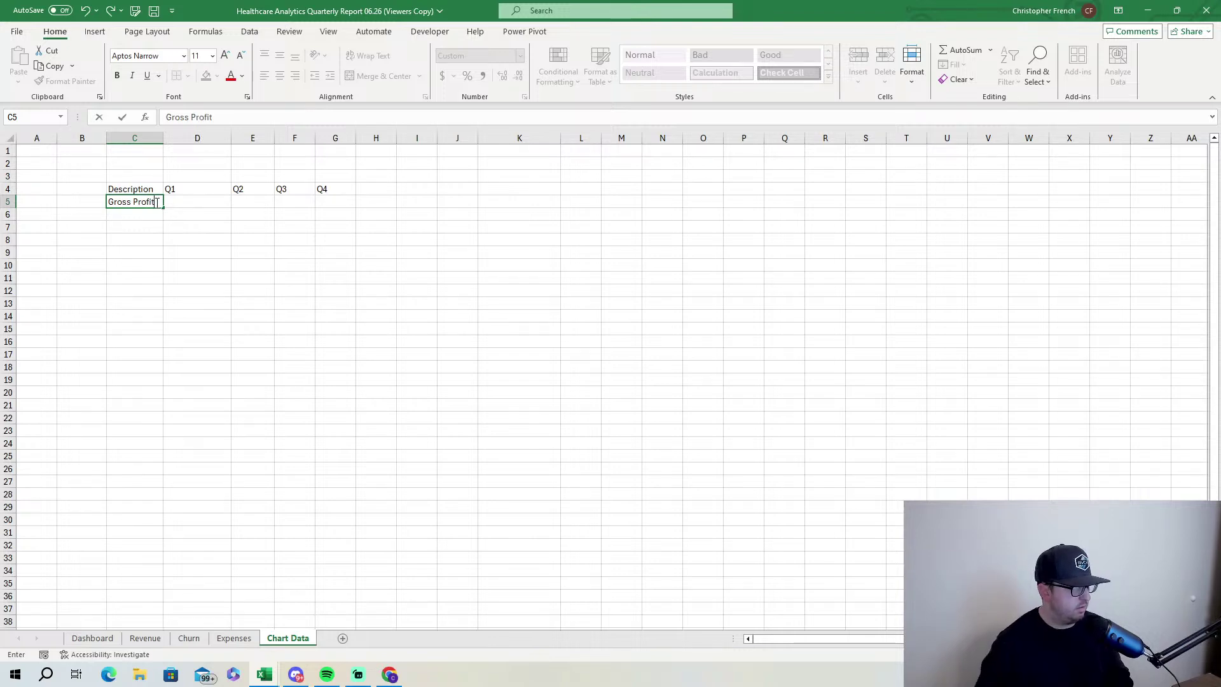
key("Return")
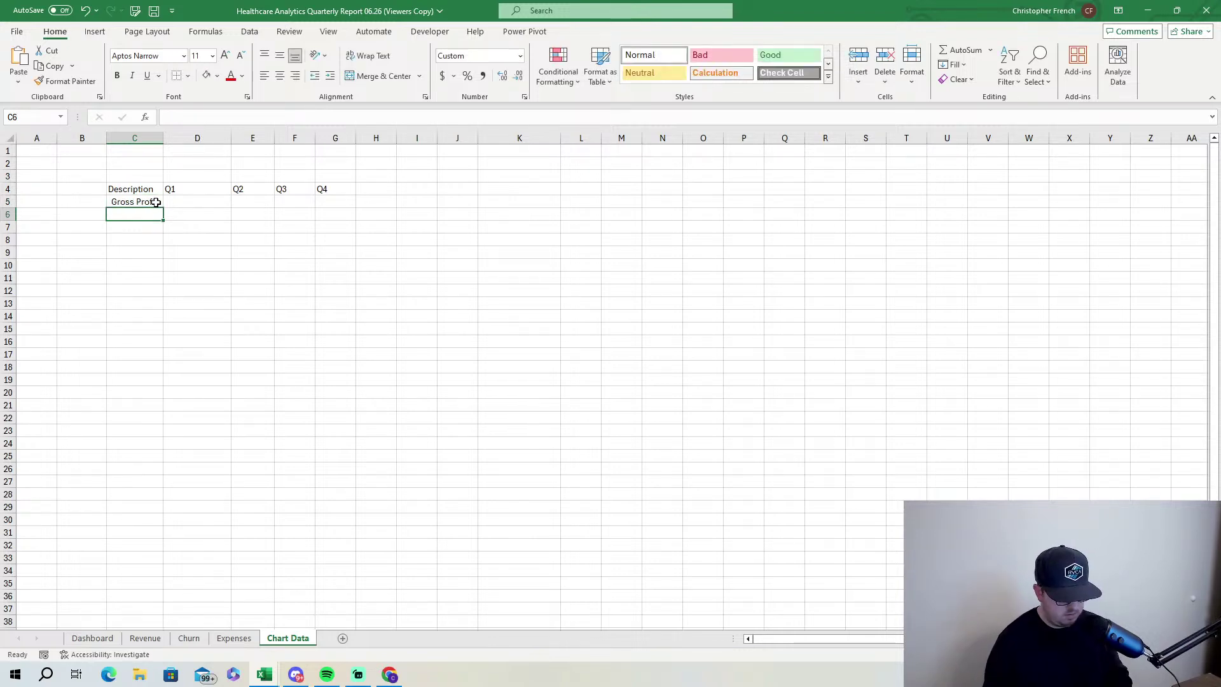
type("Operating Exp")
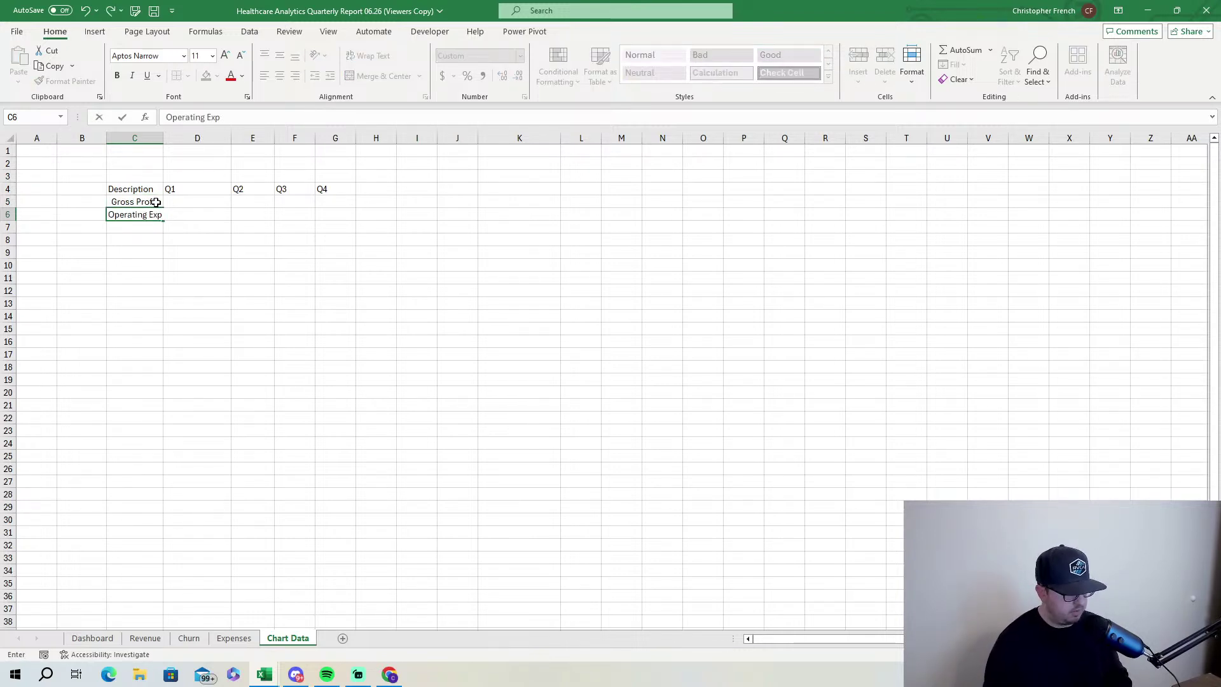
left_click(209, 275)
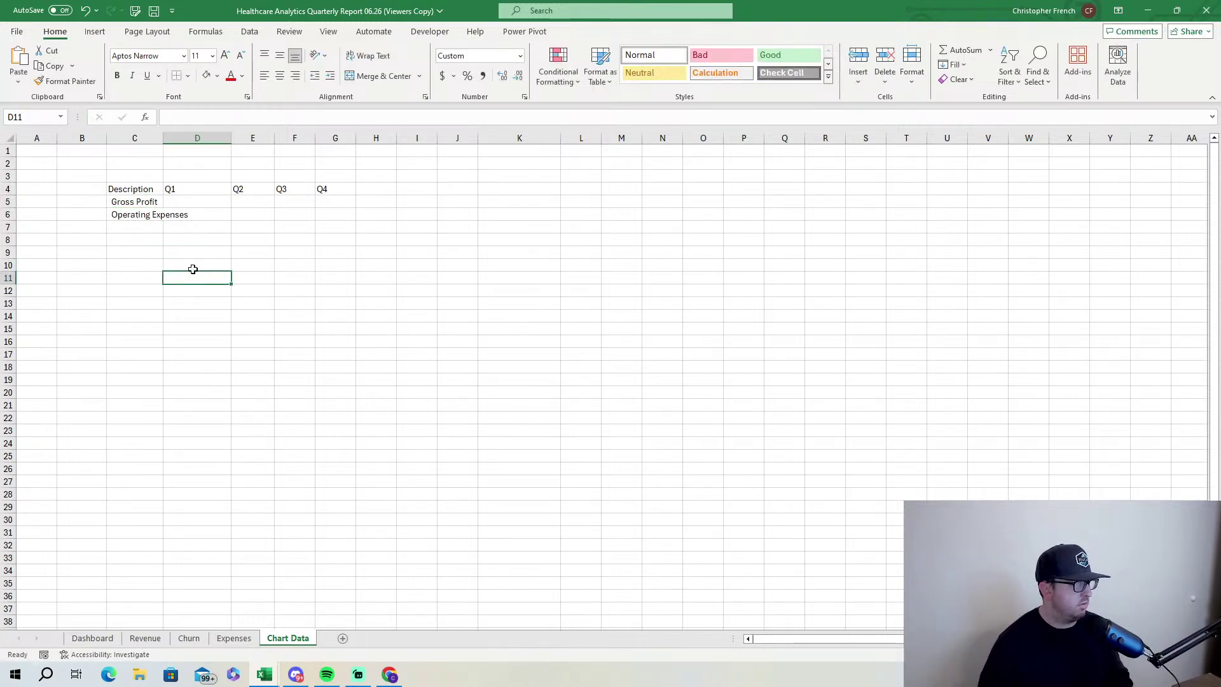
Copy the quarterly Gross Profit figures from the Dashboard, paste them as values into D5:G5 of Chart Data, and autofit columns C and E.
double_click(167, 145)
left_click(107, 642)
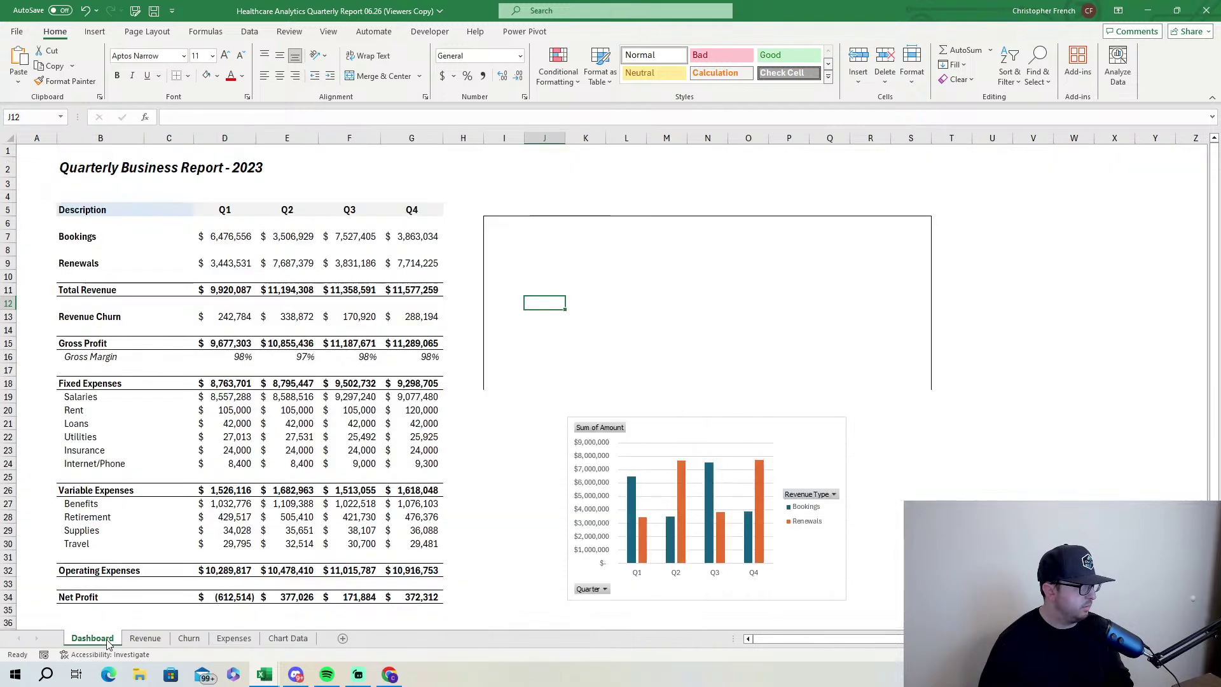
left_click_drag(229, 343, 398, 346)
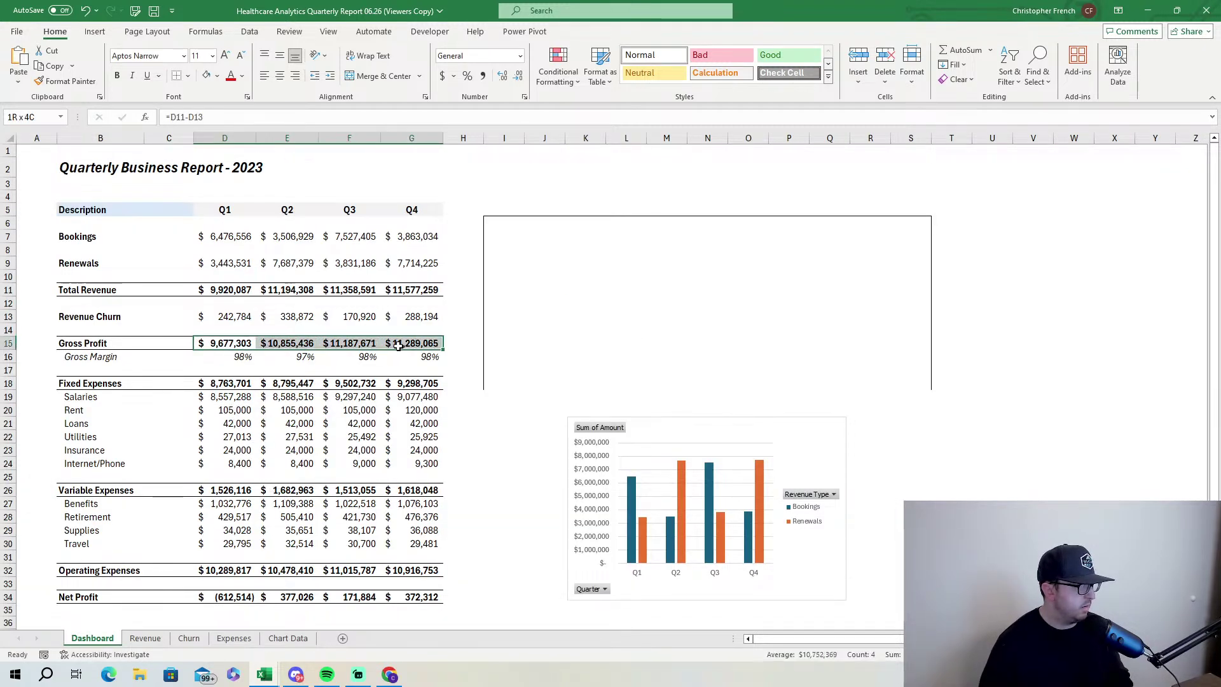
key("ctrl+c")
left_click(299, 636)
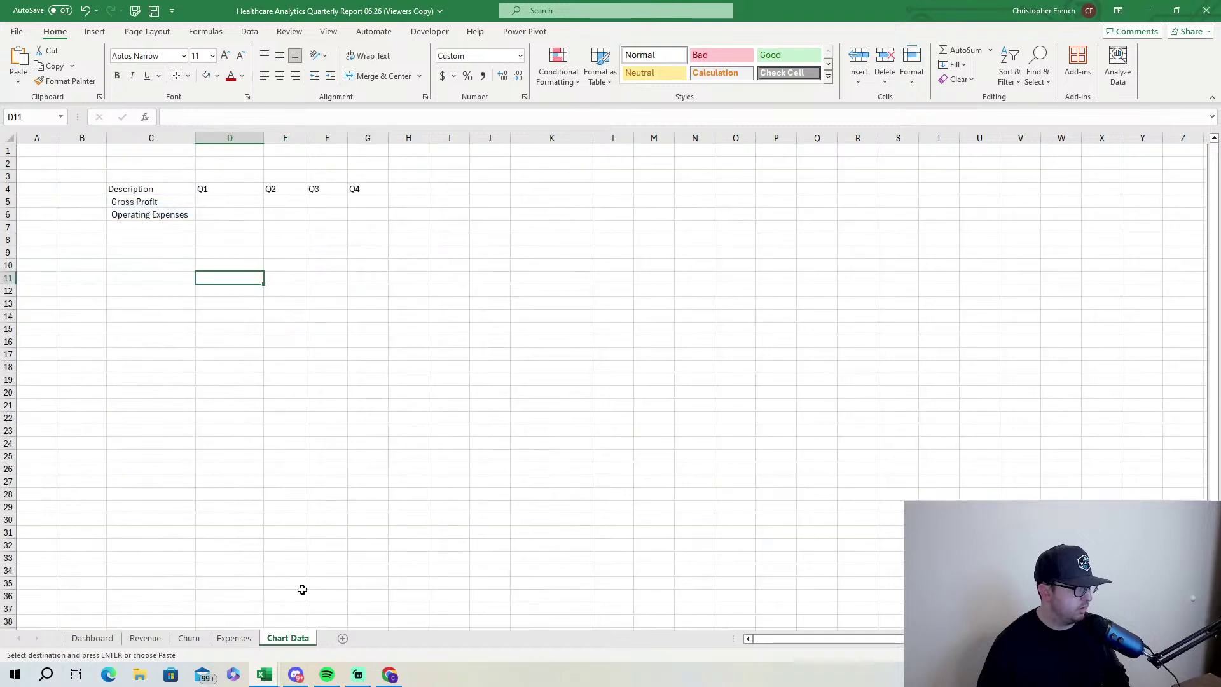
left_click(241, 201)
key("ctrl+alt+v")
key("v")
key("Return")
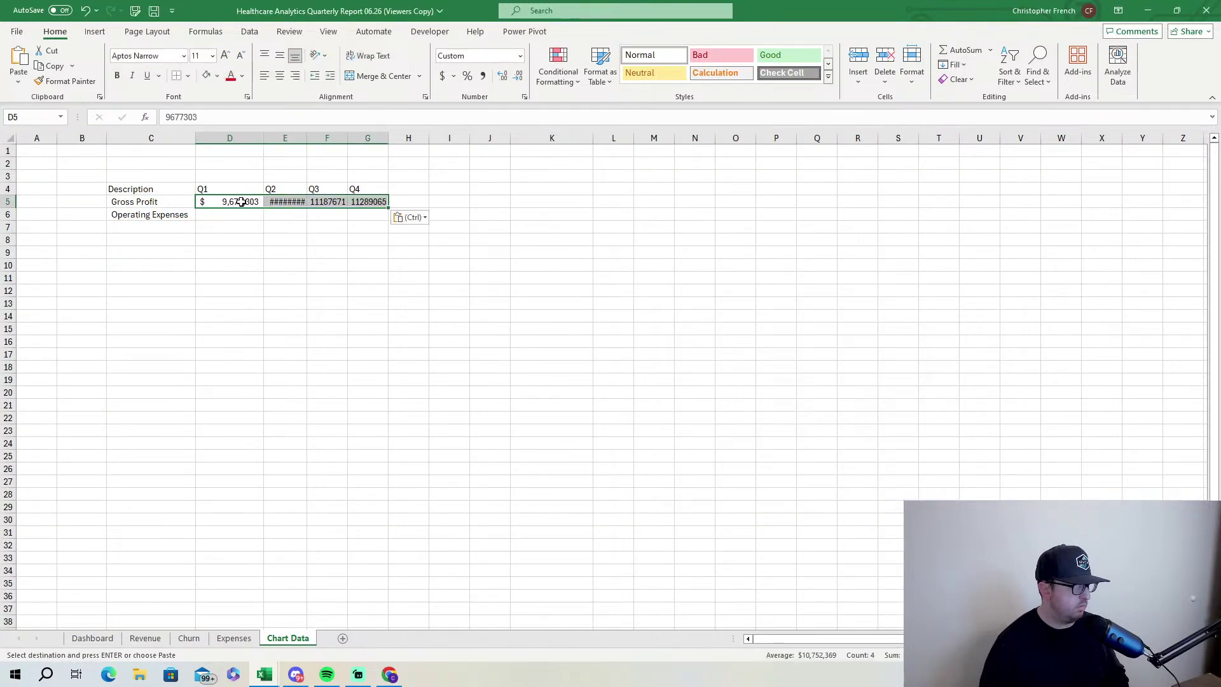
double_click(306, 138)
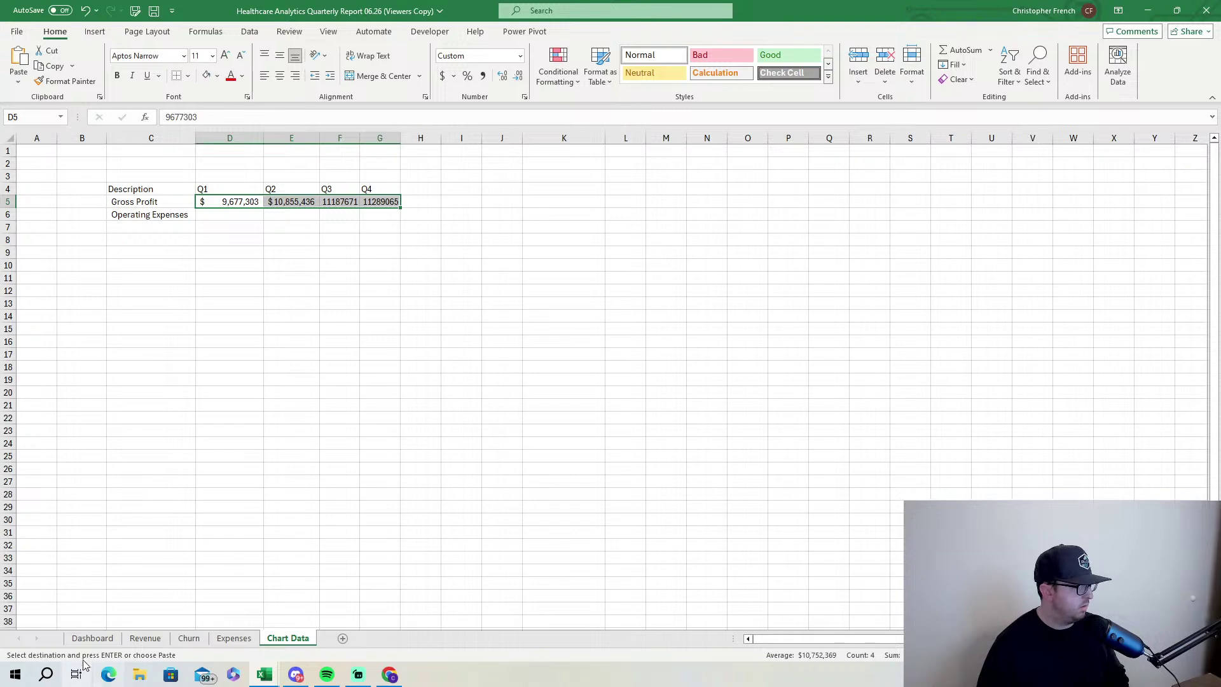
Copy the quarterly Operating Expenses figures from the Dashboard and paste them as values into D6:G6 of Chart Data.
left_click(101, 638)
left_click_drag(217, 570, 405, 570)
key("ctrl+c")
left_click(287, 638)
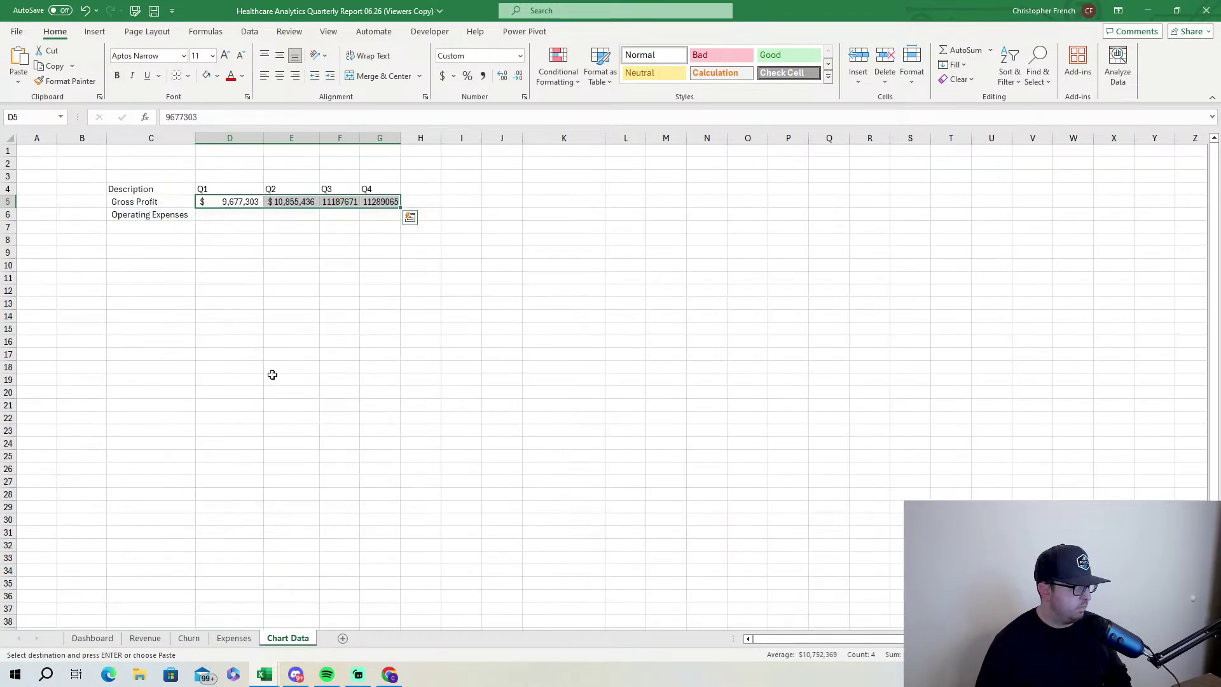
left_click(218, 217)
key("ctrl+alt+v")
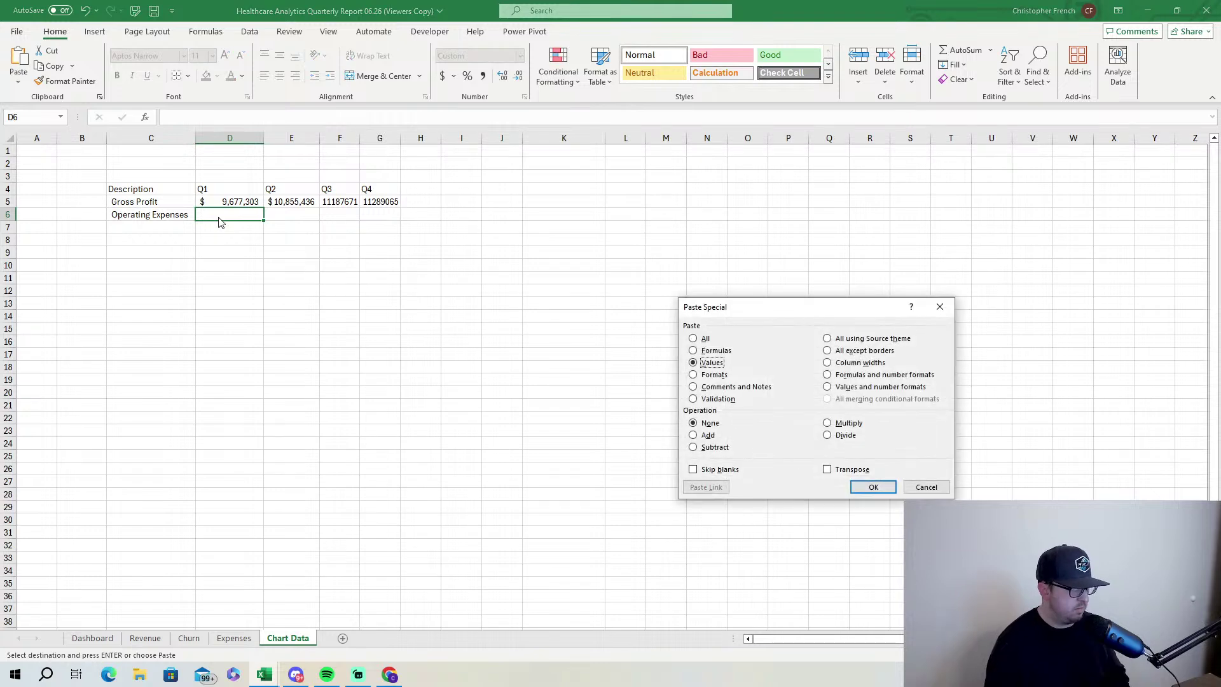
key("Return")
Format D5:G6 in the dollar accounting format with no decimal places.
left_click_drag(234, 203, 378, 217)
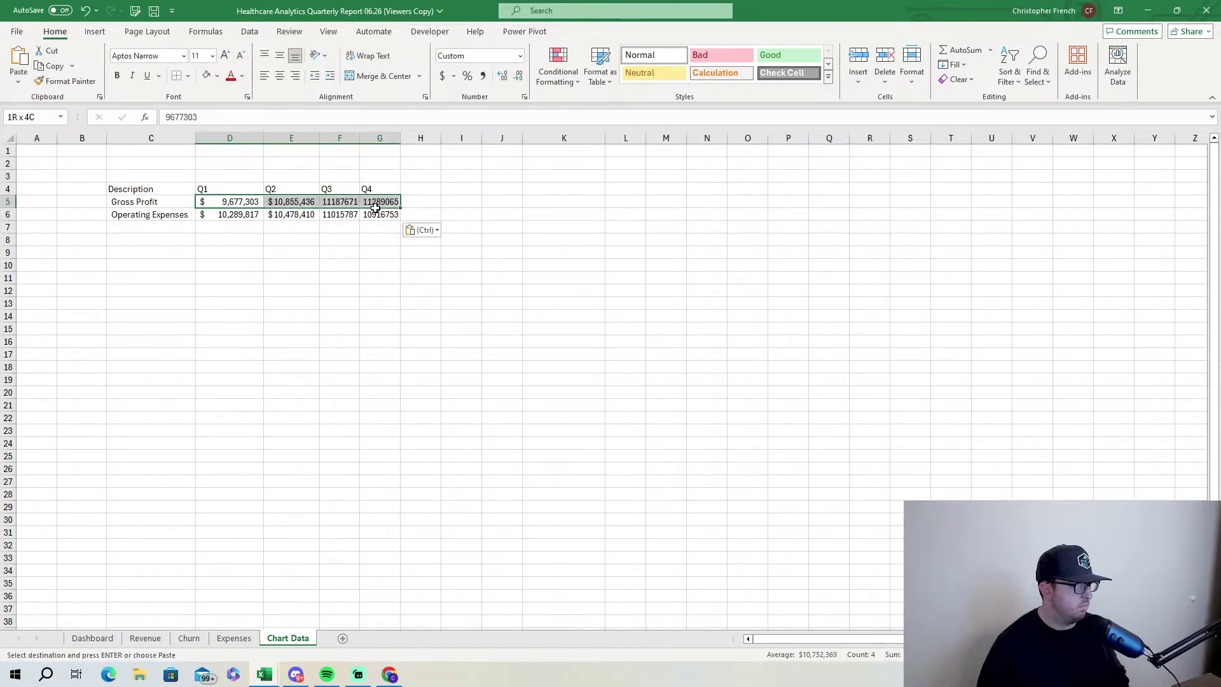
left_click(445, 76)
left_click(517, 76)
left_click(517, 76)
left_click(537, 243)
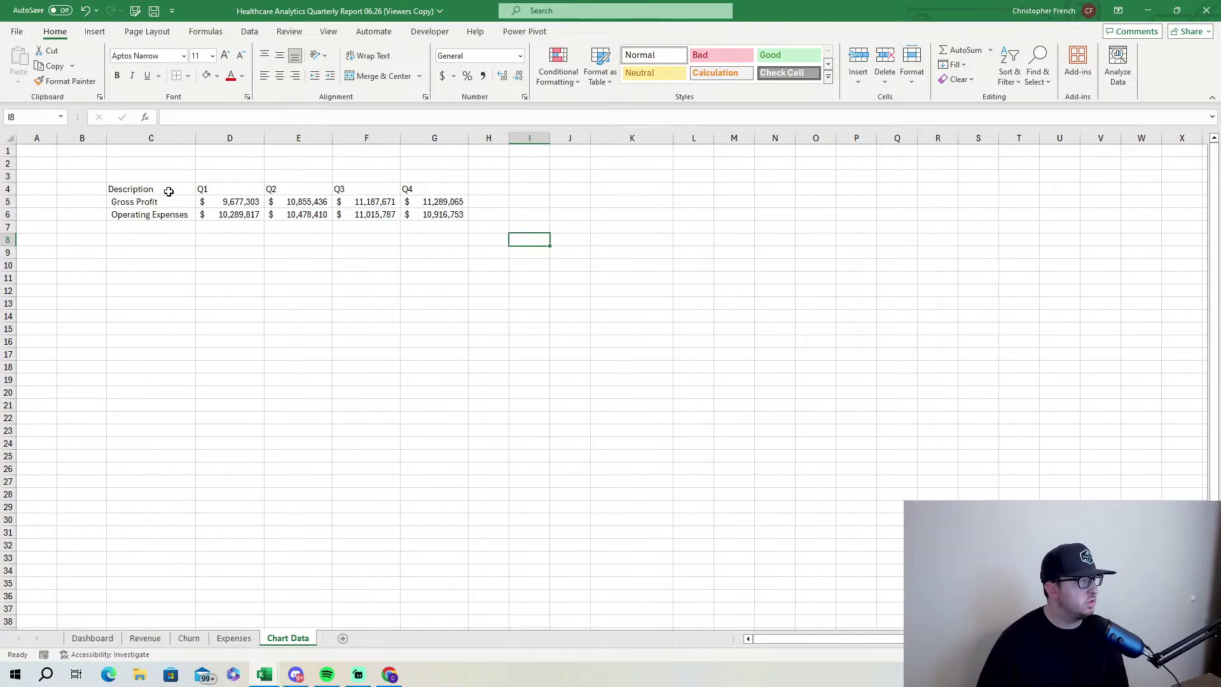
Insert the recommended line chart for Gross Profit and Operating Expenses by quarter from C4:G6.
left_click_drag(170, 190, 453, 216)
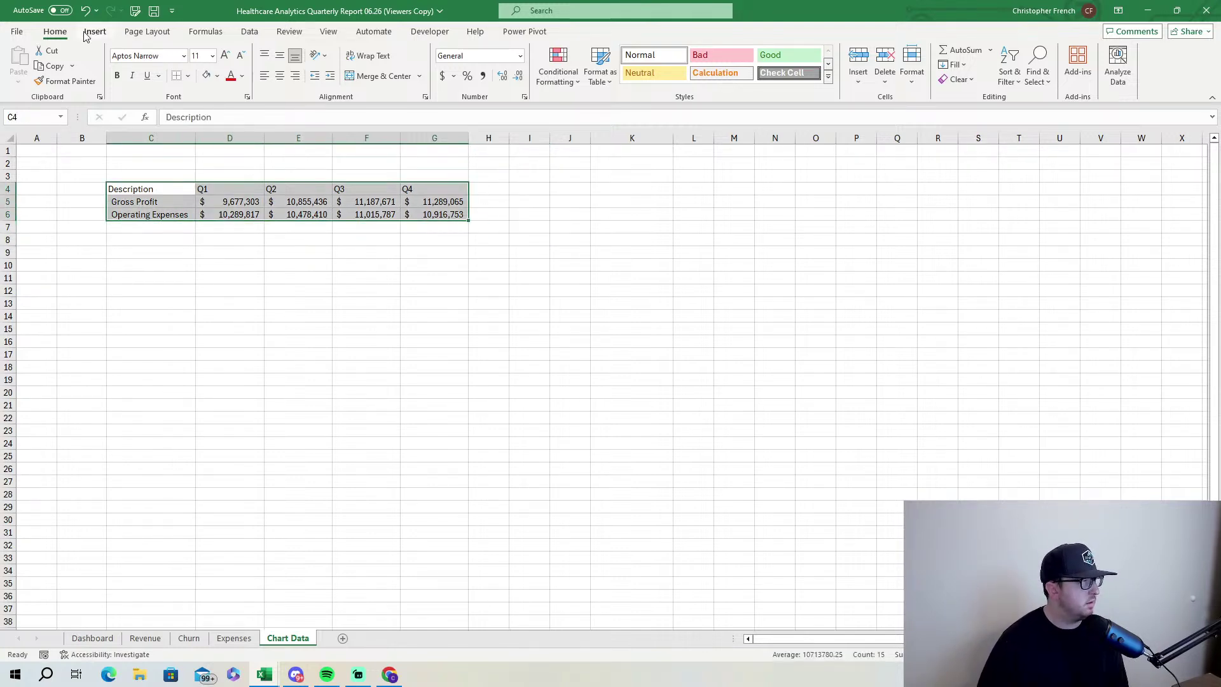
left_click(95, 31)
left_click(360, 64)
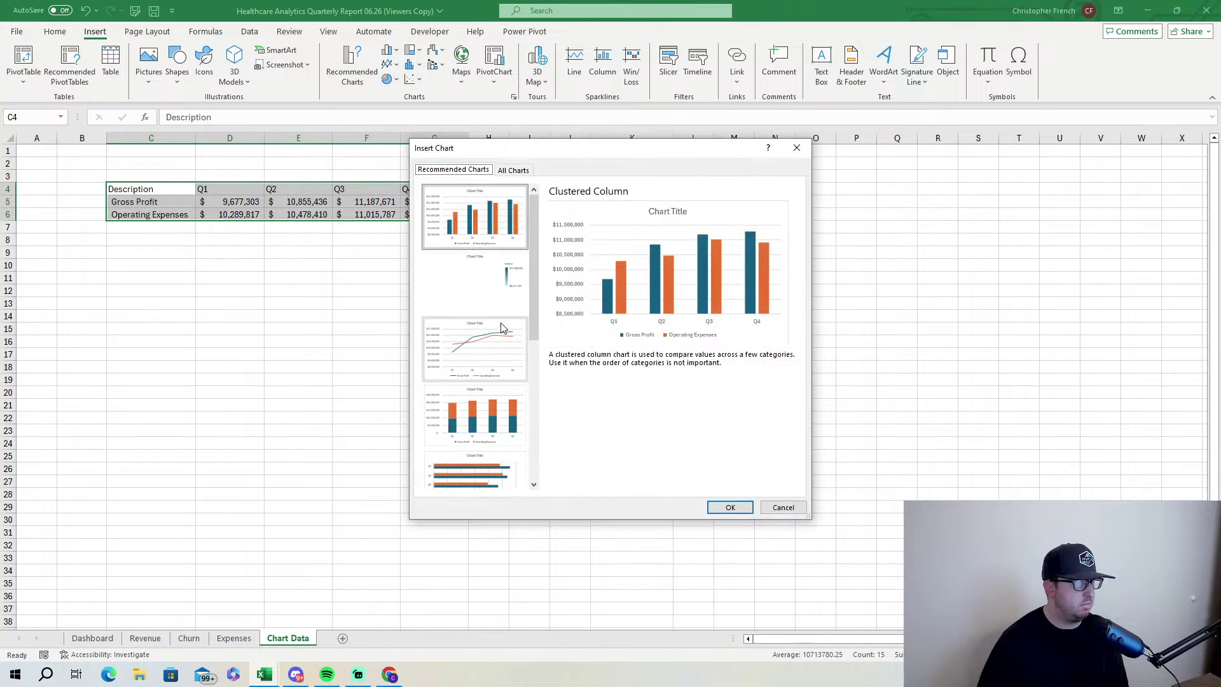
left_click(498, 339)
left_click(729, 508)
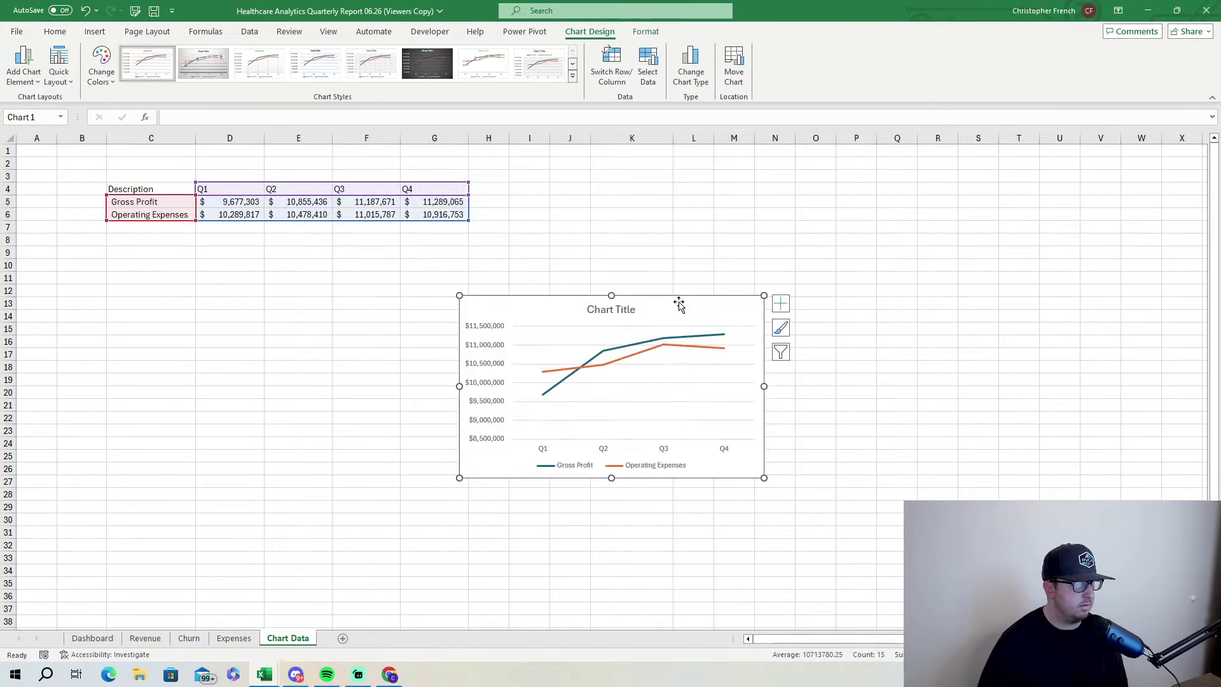
Cut the line chart from Chart Data and paste it onto the Dashboard at cell L10.
right_click(709, 307)
left_click(741, 313)
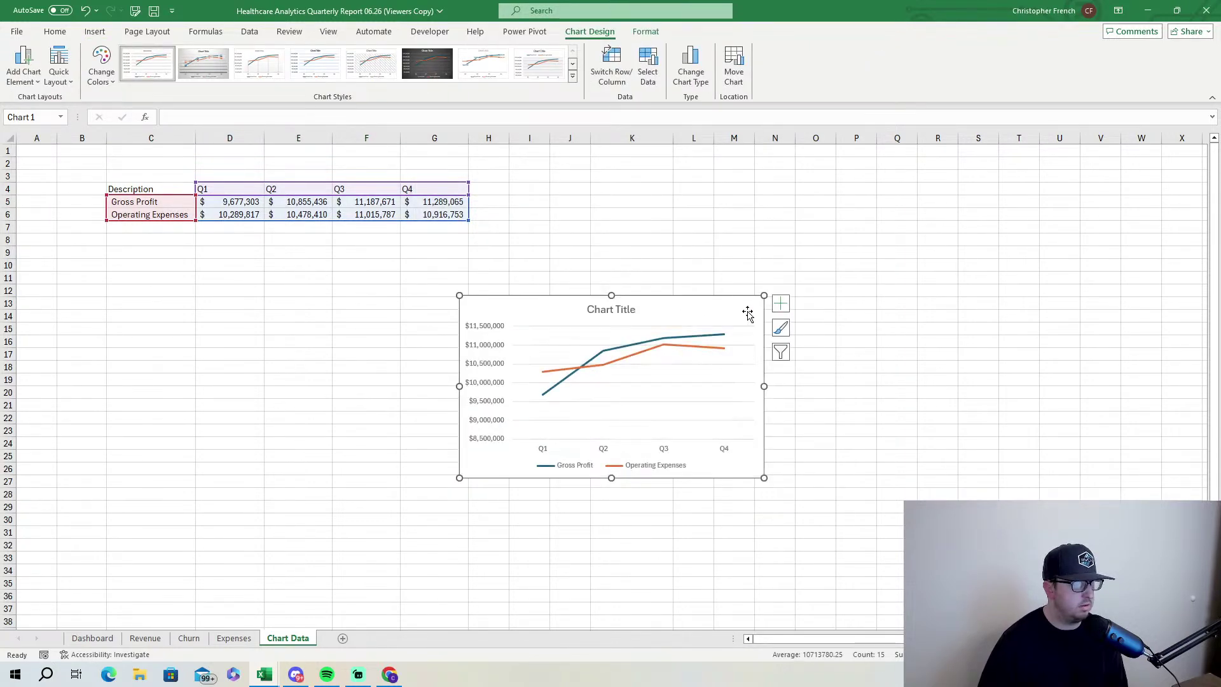
right_click(748, 313)
left_click(779, 290)
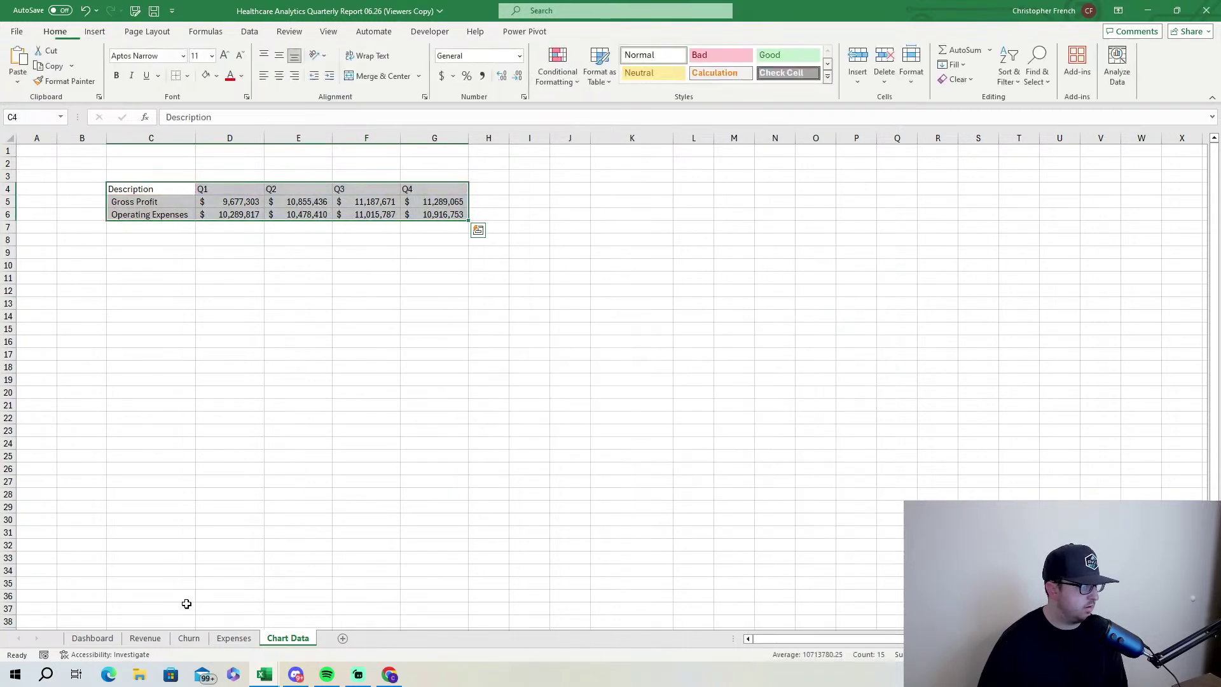
left_click(92, 638)
left_click(636, 278)
right_click(636, 277)
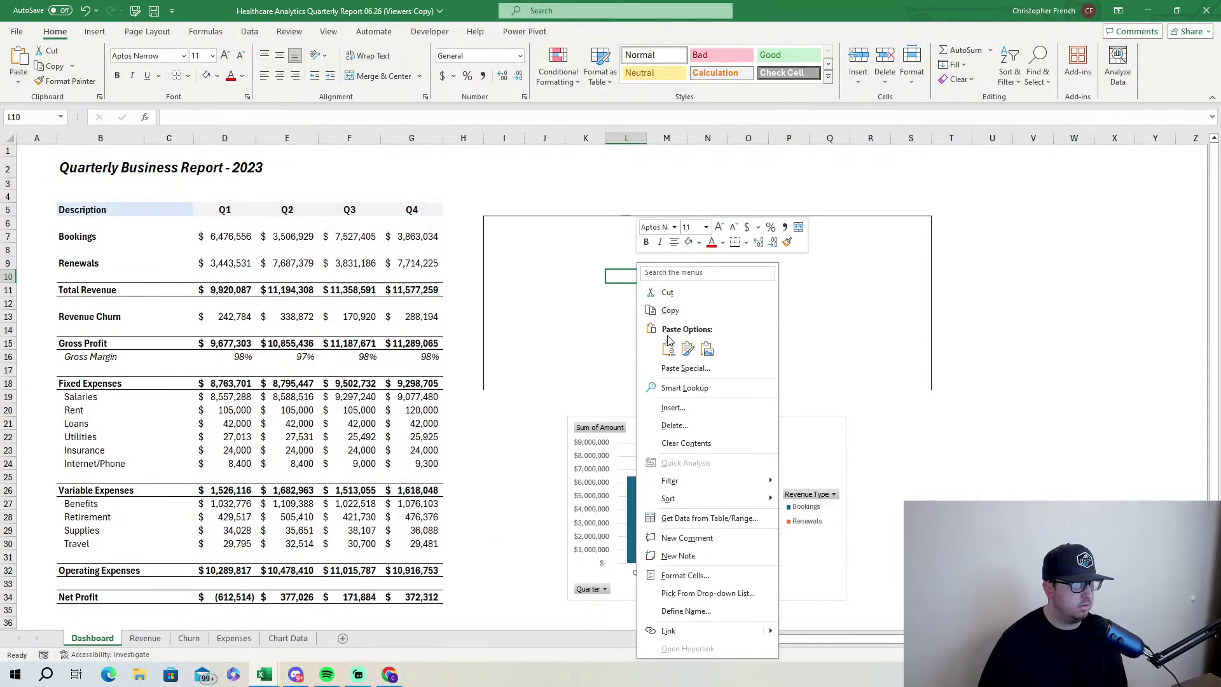
left_click(672, 349)
Remove the borders from I5:T19 and move the line chart up into the upper placeholder area, around rows 5 to 18.
left_click(741, 232)
left_click_drag(491, 207, 966, 400)
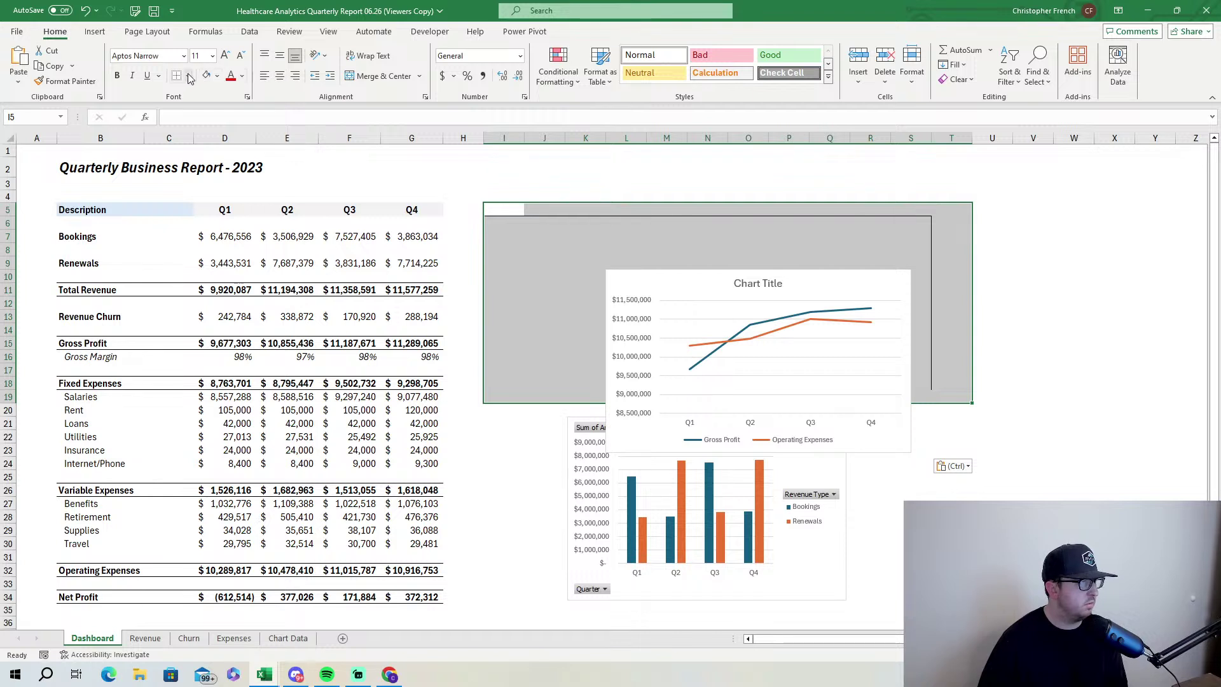
left_click_drag(823, 281, 774, 211)
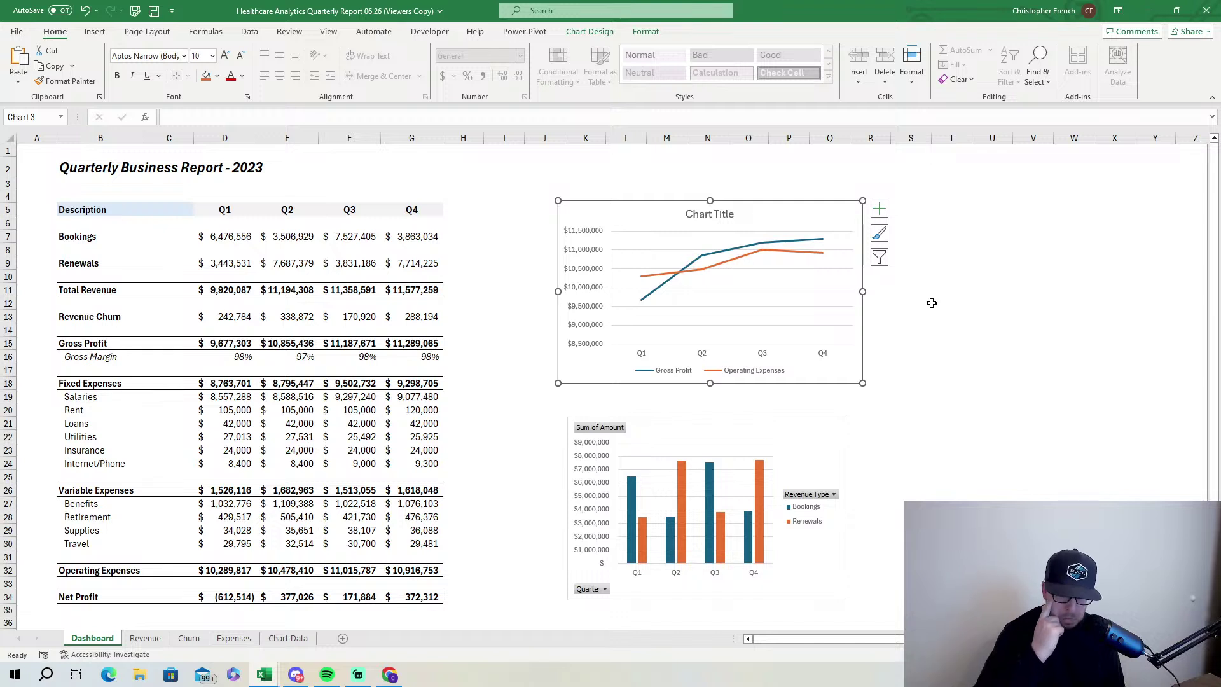
Set the marker option of the Operating Expenses line to Automatic for the whole series.
left_click(723, 266)
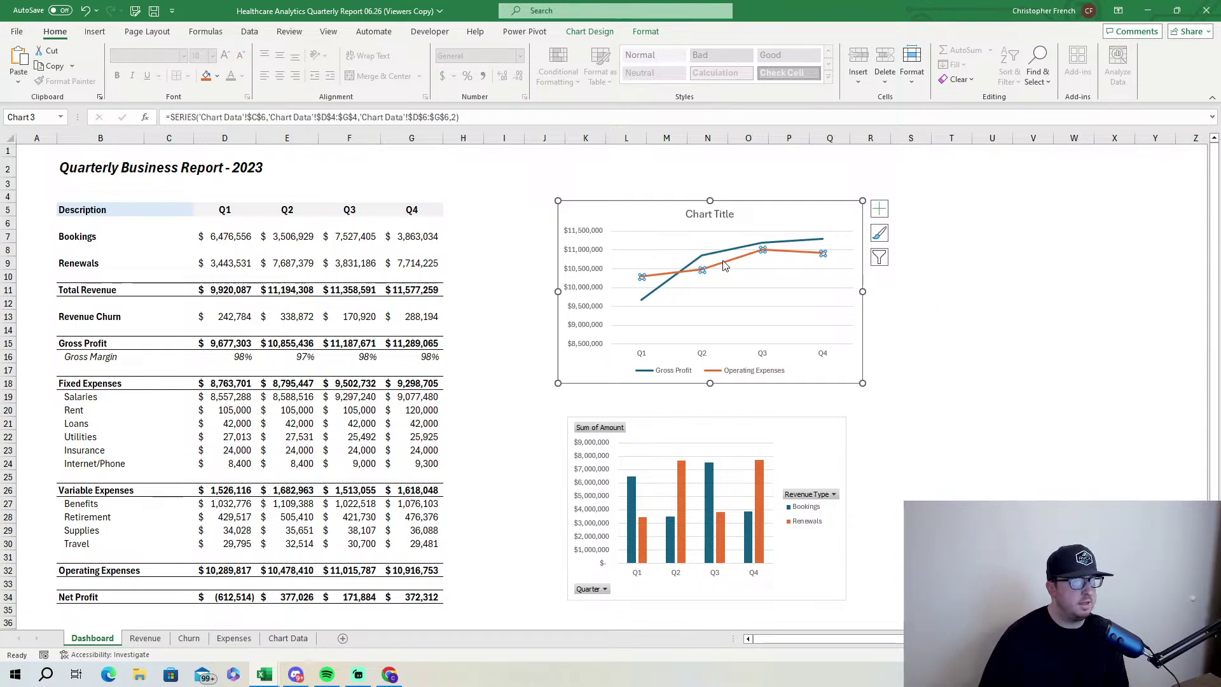
double_click(762, 249)
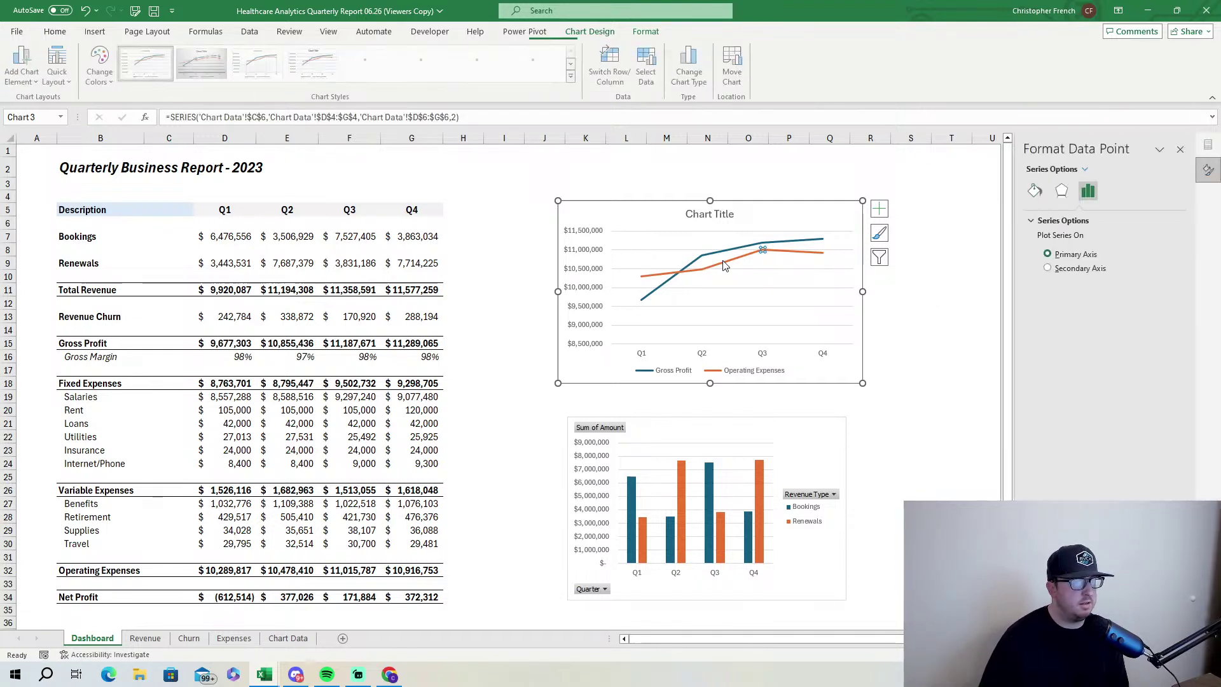
left_click(1035, 191)
left_click(1085, 221)
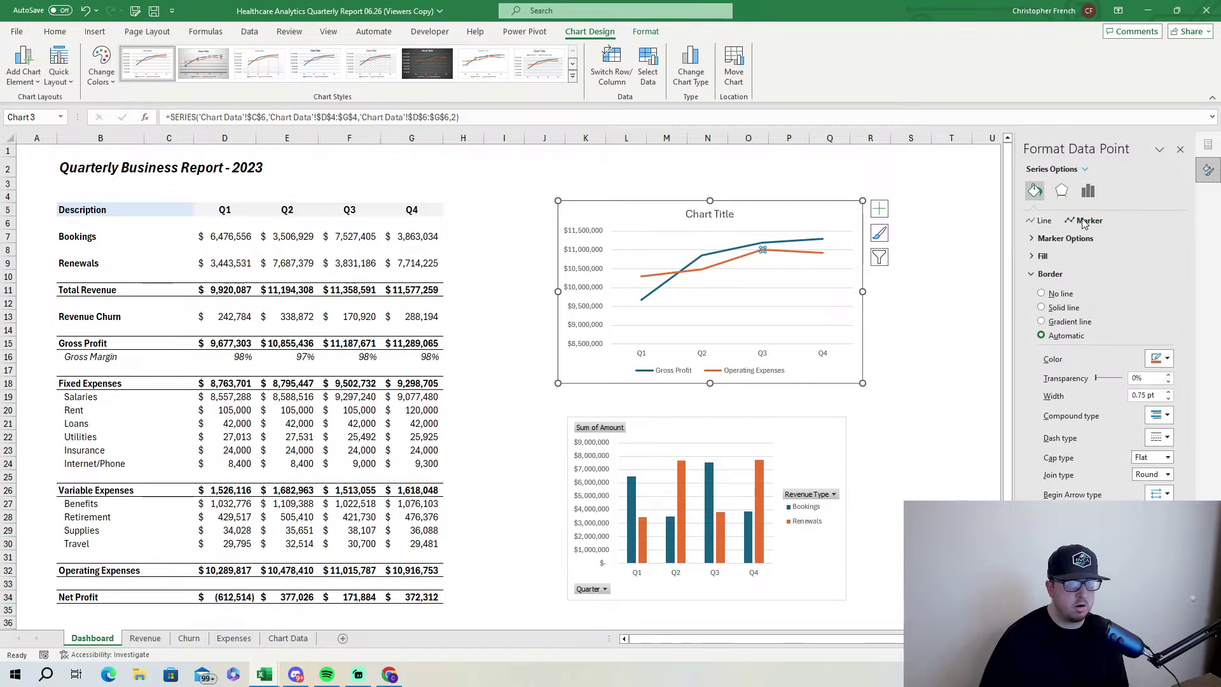
left_click(1073, 238)
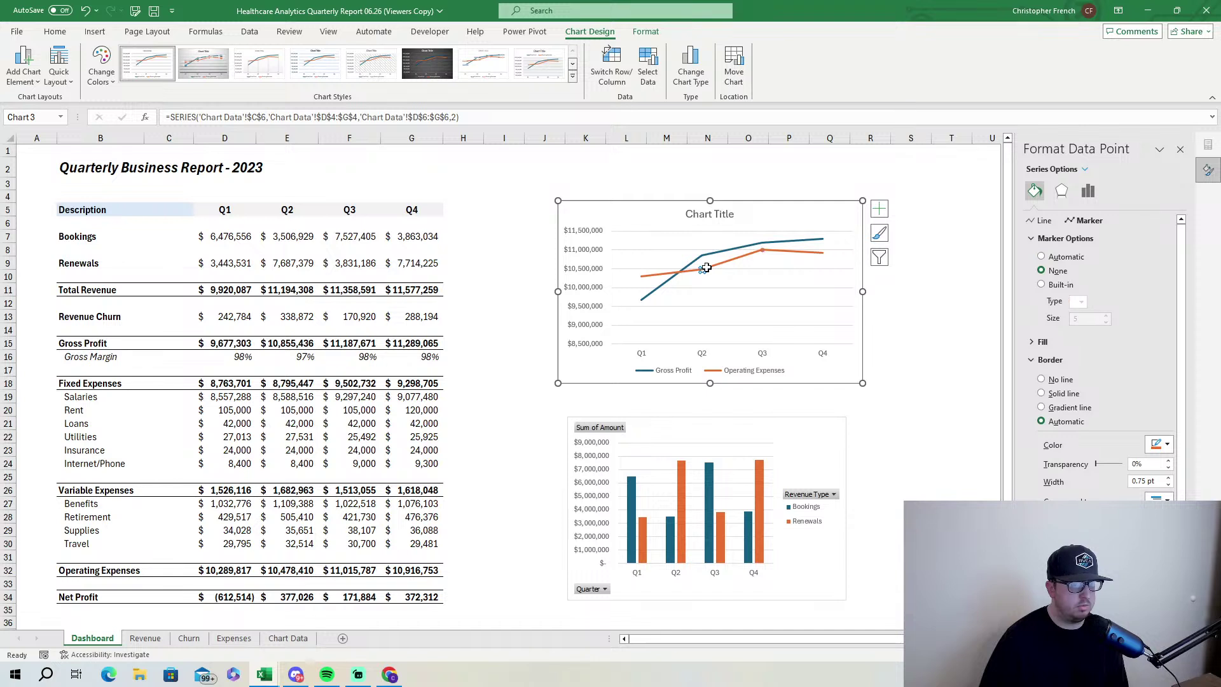
key("Right")
left_click(701, 268)
left_click(673, 269)
left_click(673, 273)
left_click(1083, 221)
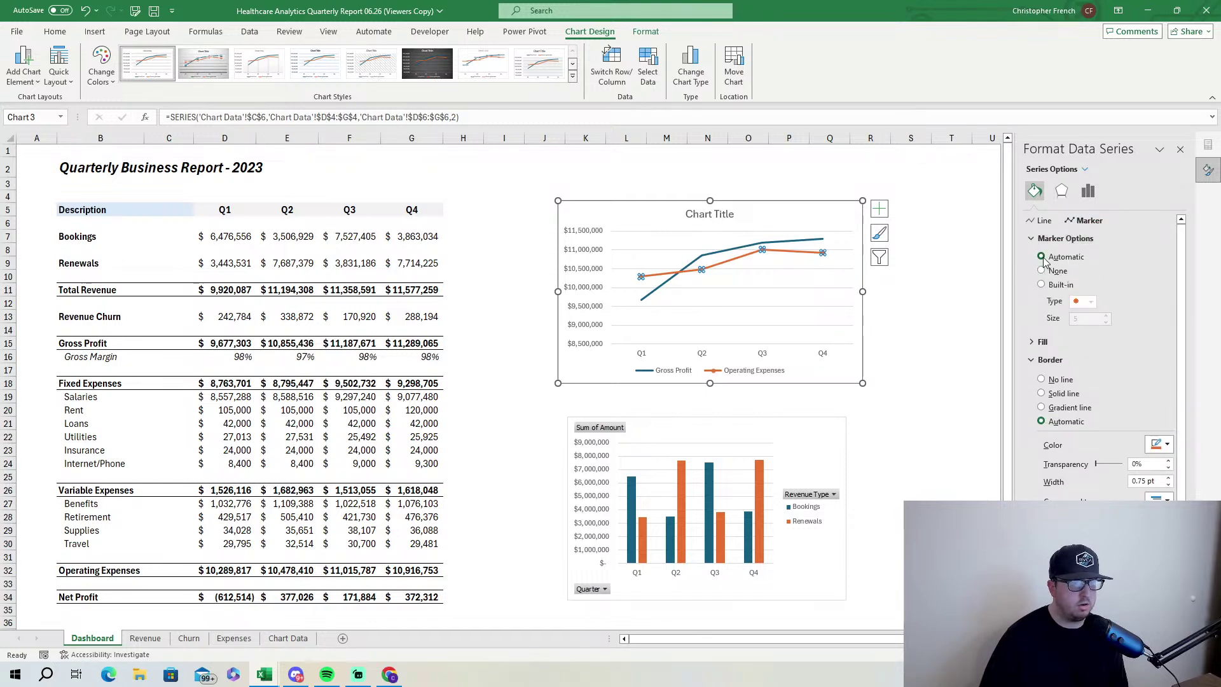
Set the markers of the Gross Profit line to Automatic and deselect the chart.
left_click(700, 257)
left_click(1042, 257)
left_click(915, 309)
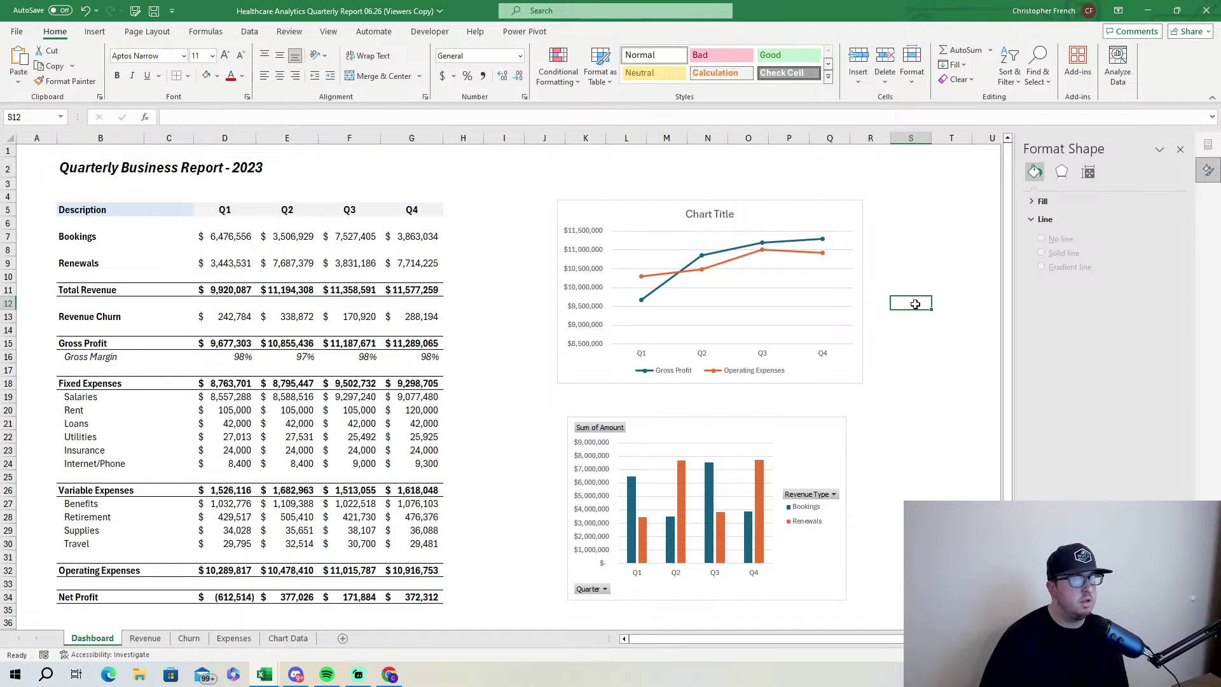
Try the Bottom and Top Right legend positions on the Bookings and Renewals chart.
left_click(822, 523)
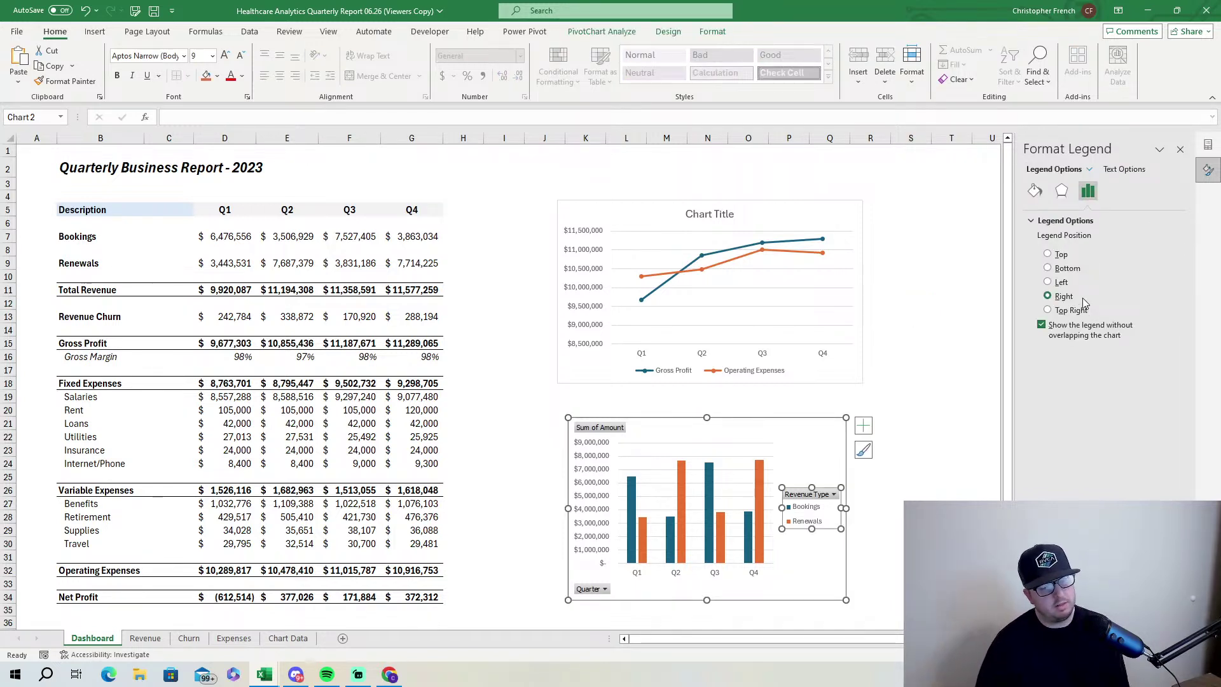
left_click(1049, 268)
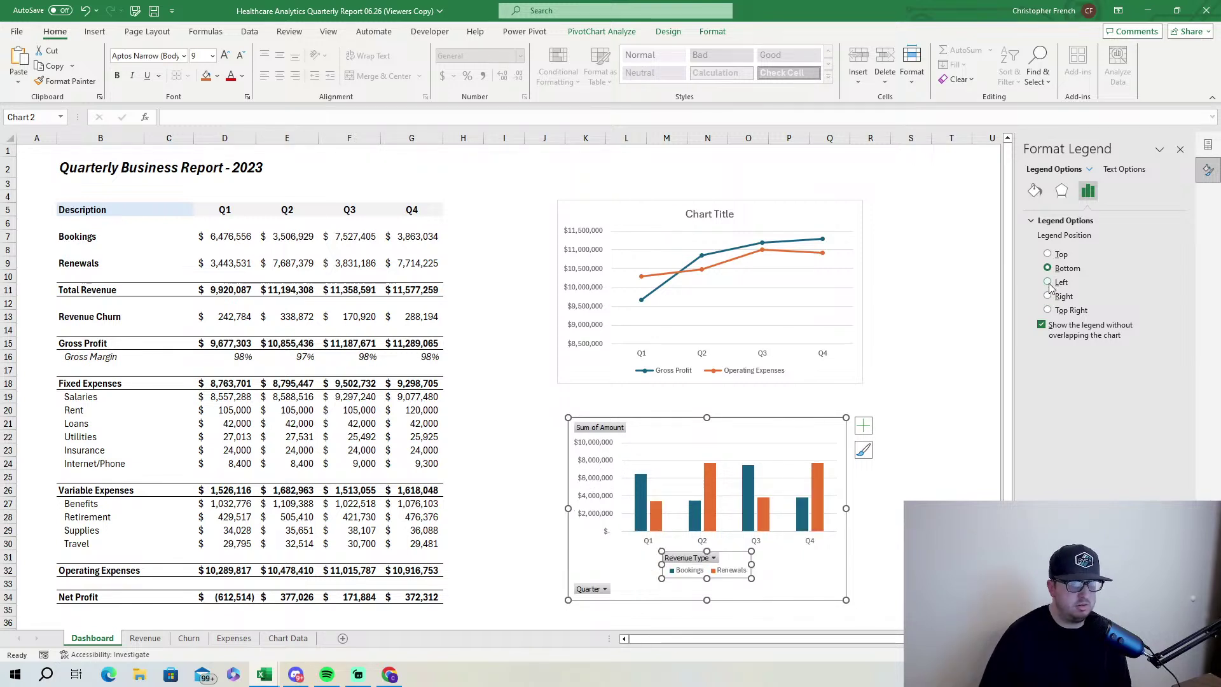
left_click(1049, 311)
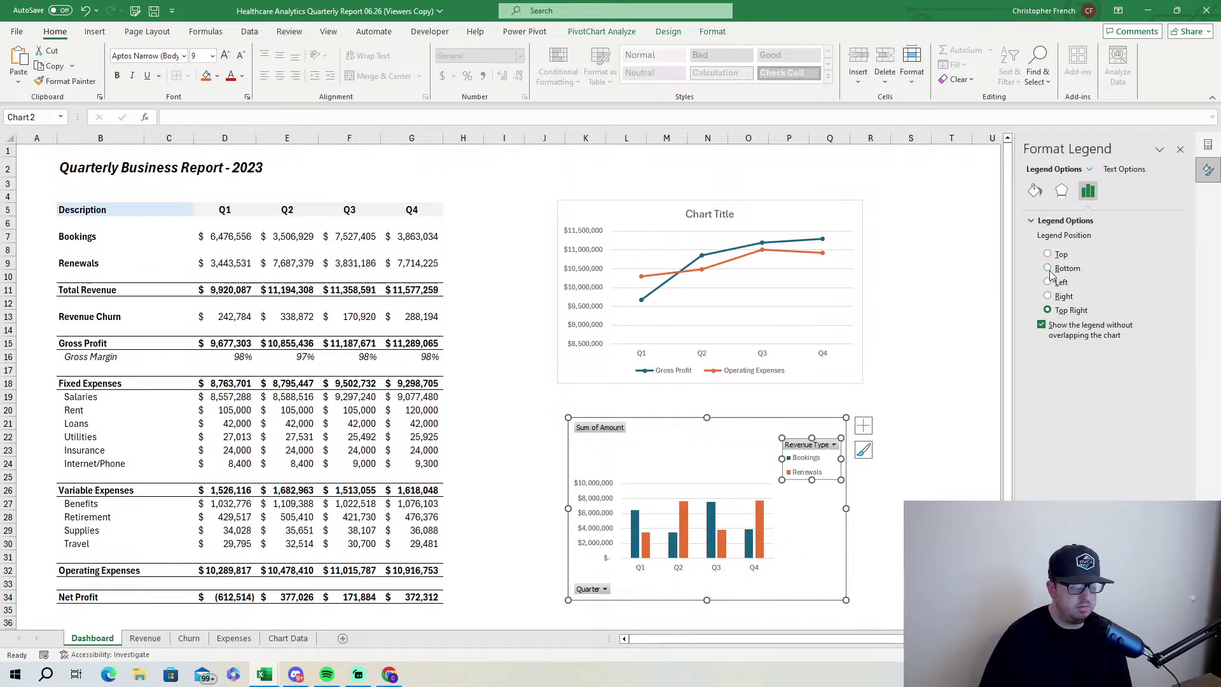
Enlarge the Bookings and Renewals chart to span about columns I to S and rows 20 to 34.
left_click_drag(846, 418, 892, 407)
left_click_drag(568, 503, 499, 504)
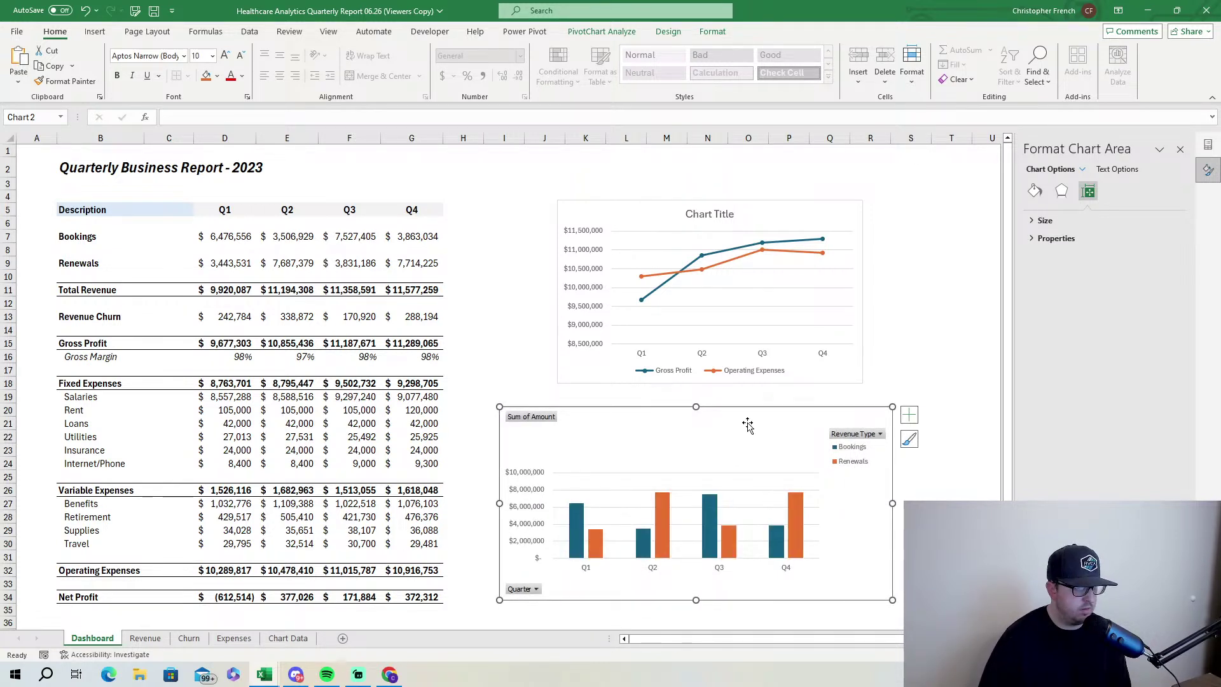
Try the Bottom, Top and Left legend positions on the enlarged Bookings and Renewals chart, settle on Right, and deselect the chart.
left_click(855, 465)
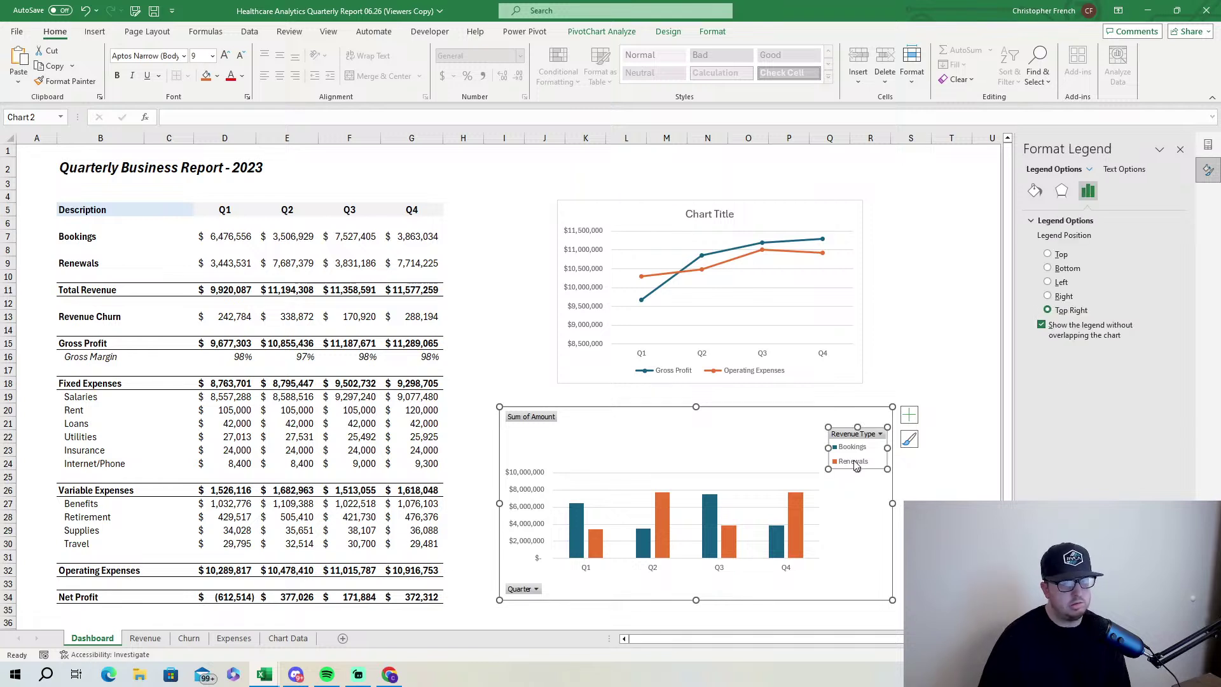
left_click(1047, 268)
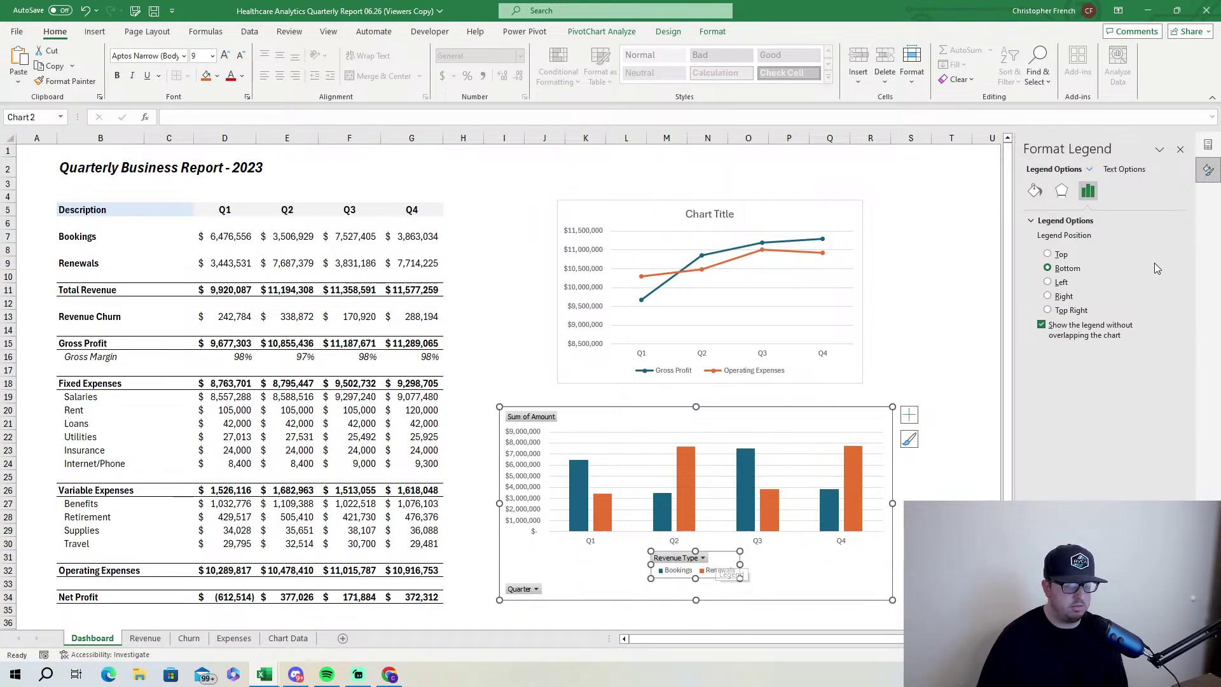
left_click(1048, 254)
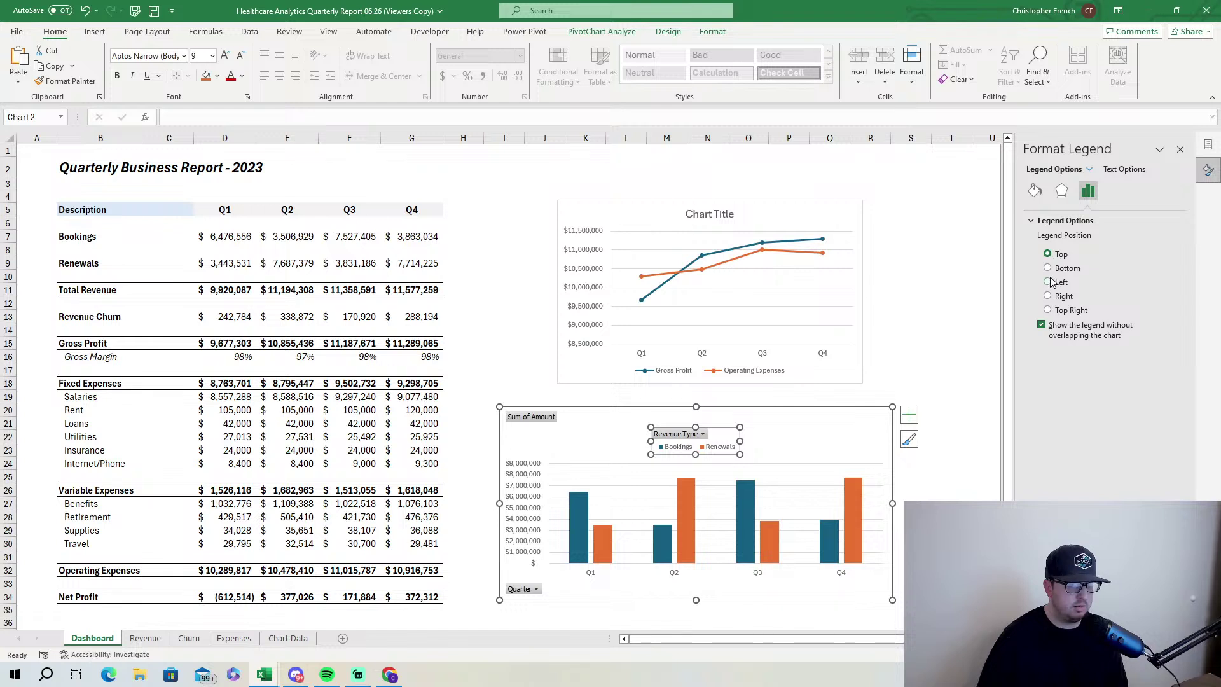
left_click(1047, 268)
left_click(1047, 282)
left_click(1048, 296)
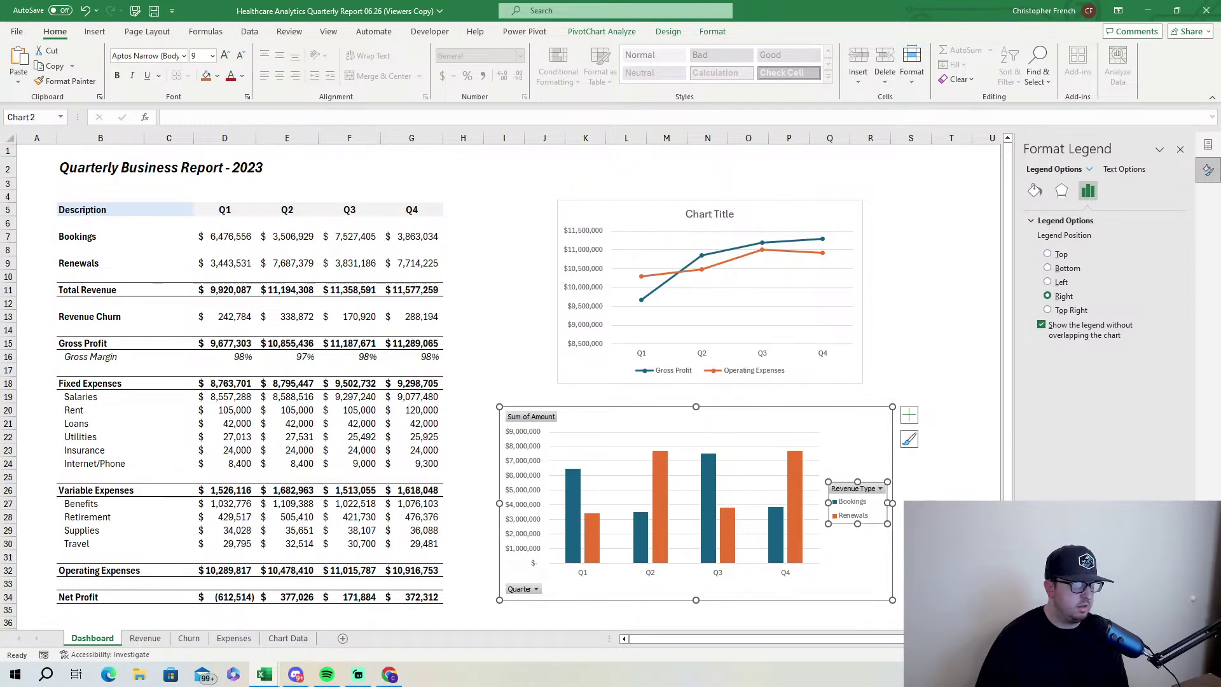
left_click(911, 557)
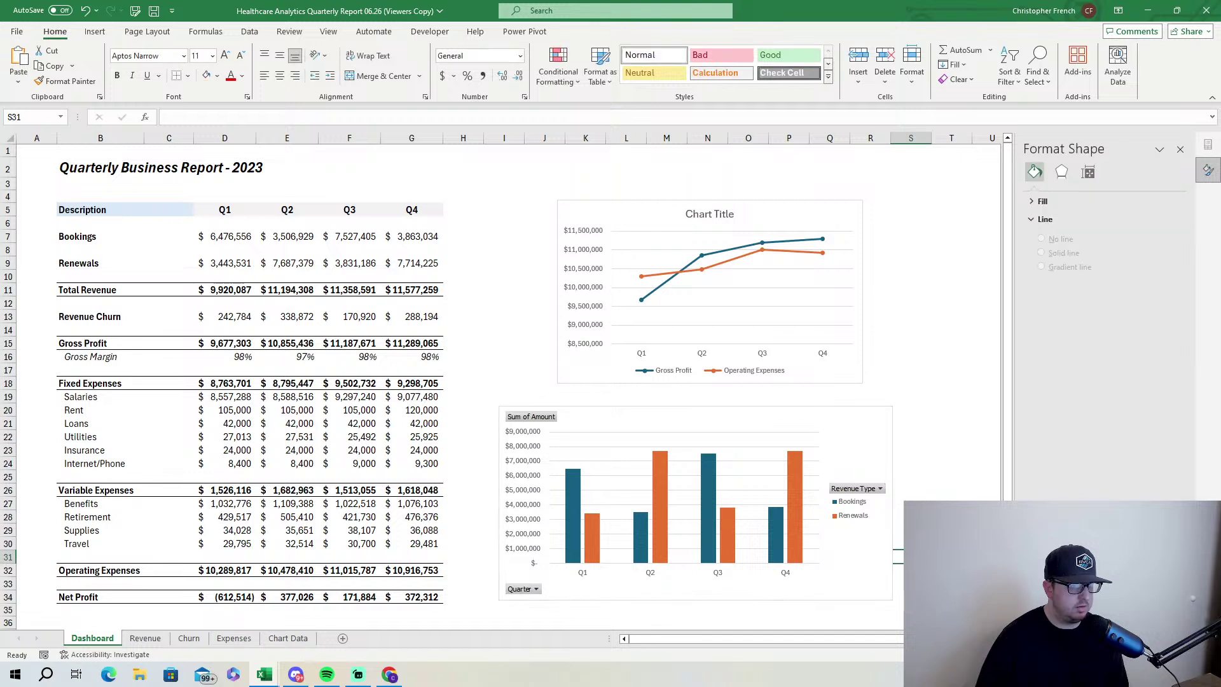
Widen the Gross Profit and Operating Expenses line chart on both sides to match the width of the chart below, and deselect it.
left_click(853, 296)
left_click_drag(863, 291, 891, 289)
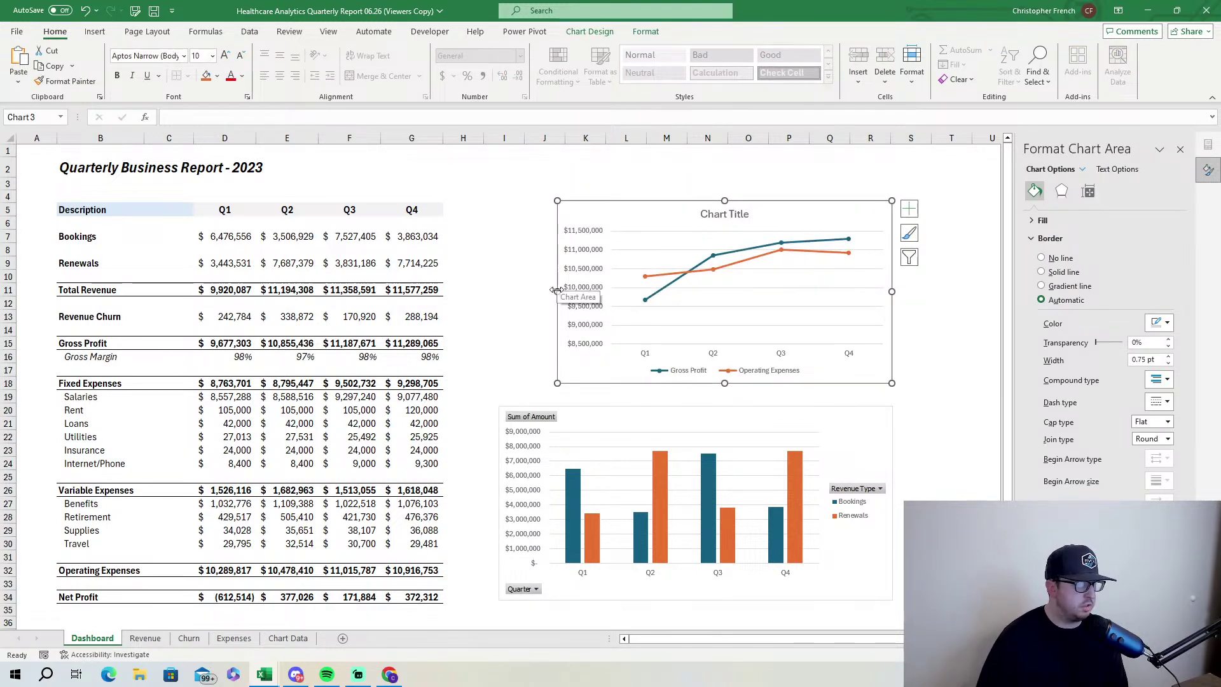
left_click_drag(563, 297, 500, 300)
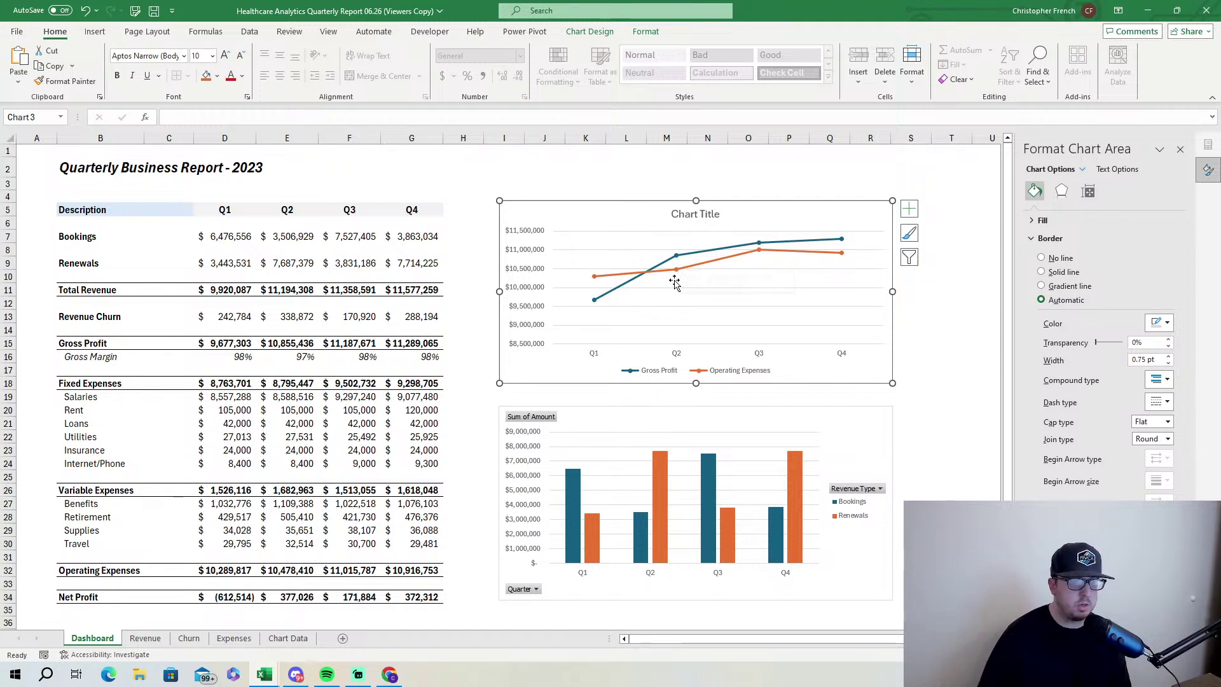
left_click(941, 421)
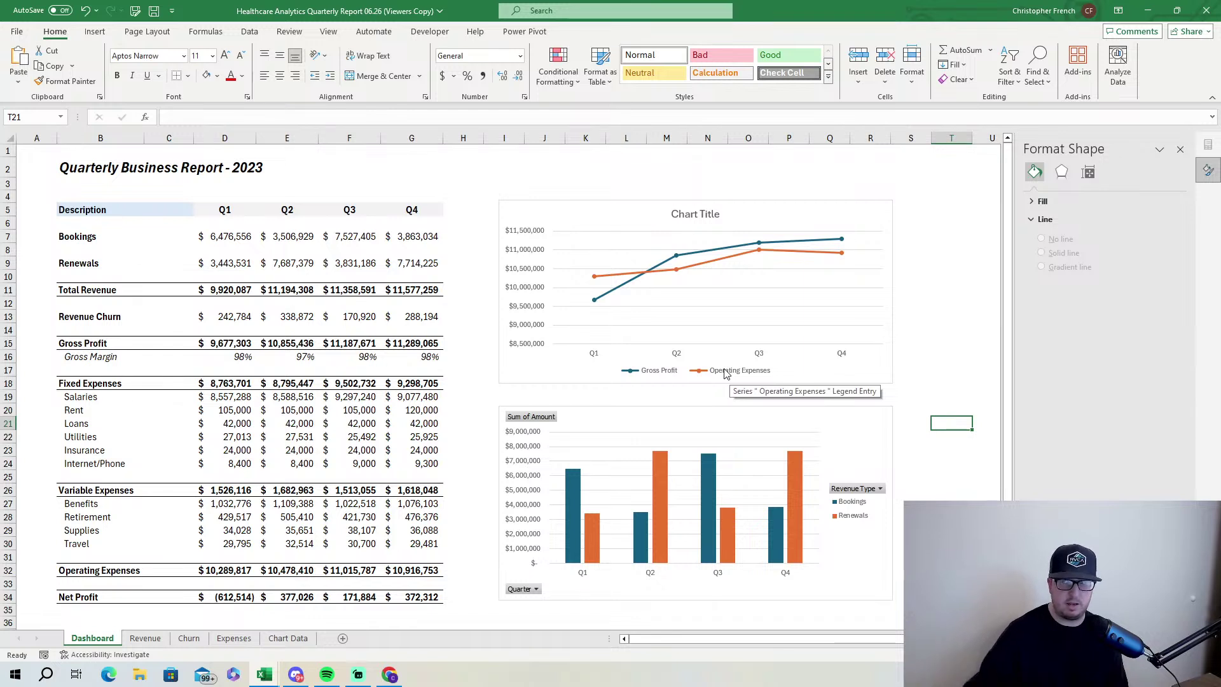
Title the Gross Profit and Operating Expenses line chart "Profit vs. Expenses".
left_click(693, 216)
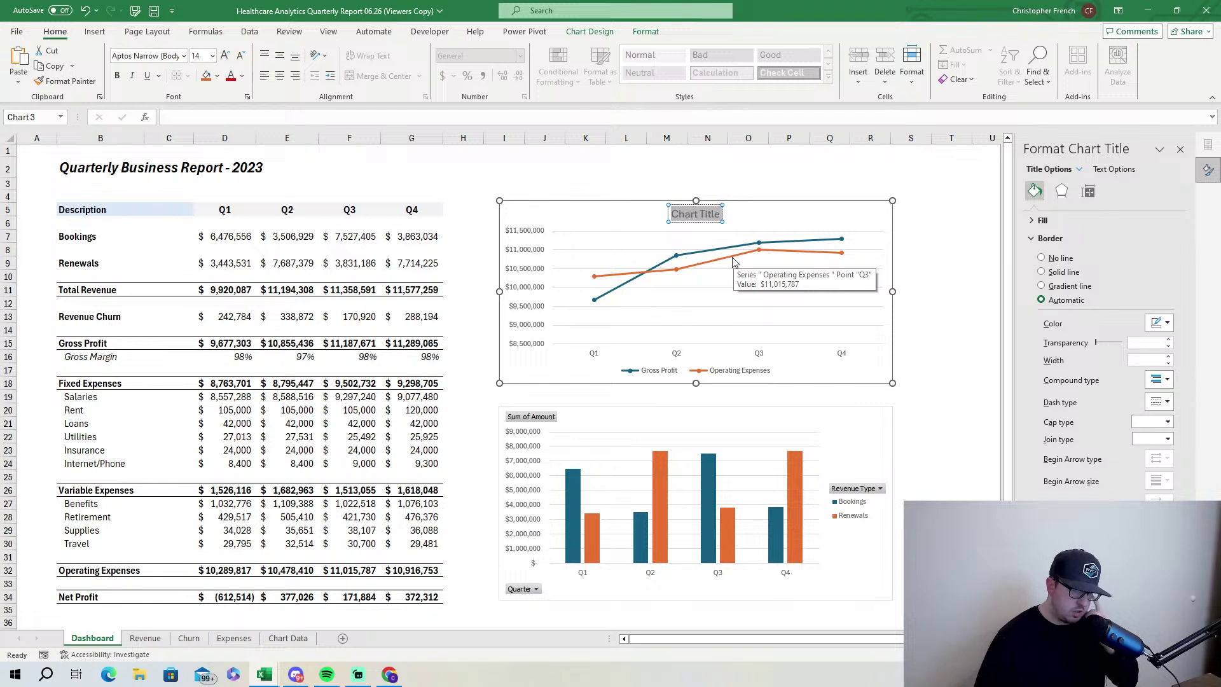
type("Profi")
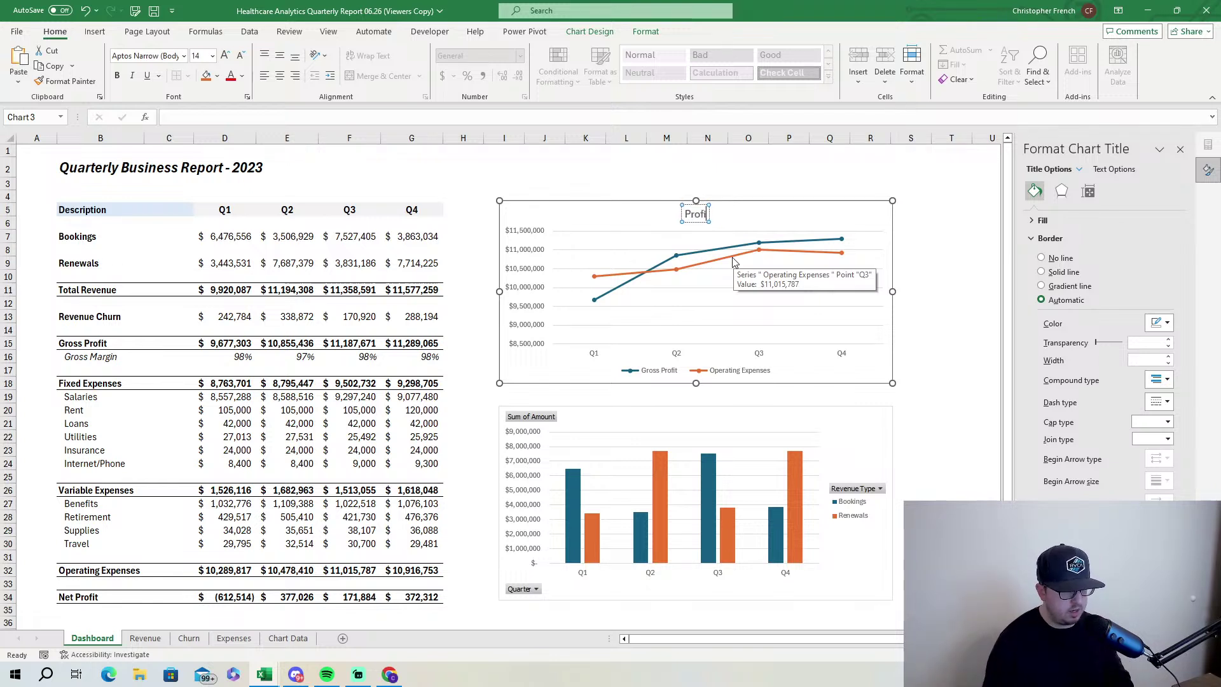
type("t vs. Expenses")
left_click(731, 230)
Make the line chart's title bold and set its font color to Automatic.
left_click(706, 215)
left_click(117, 75)
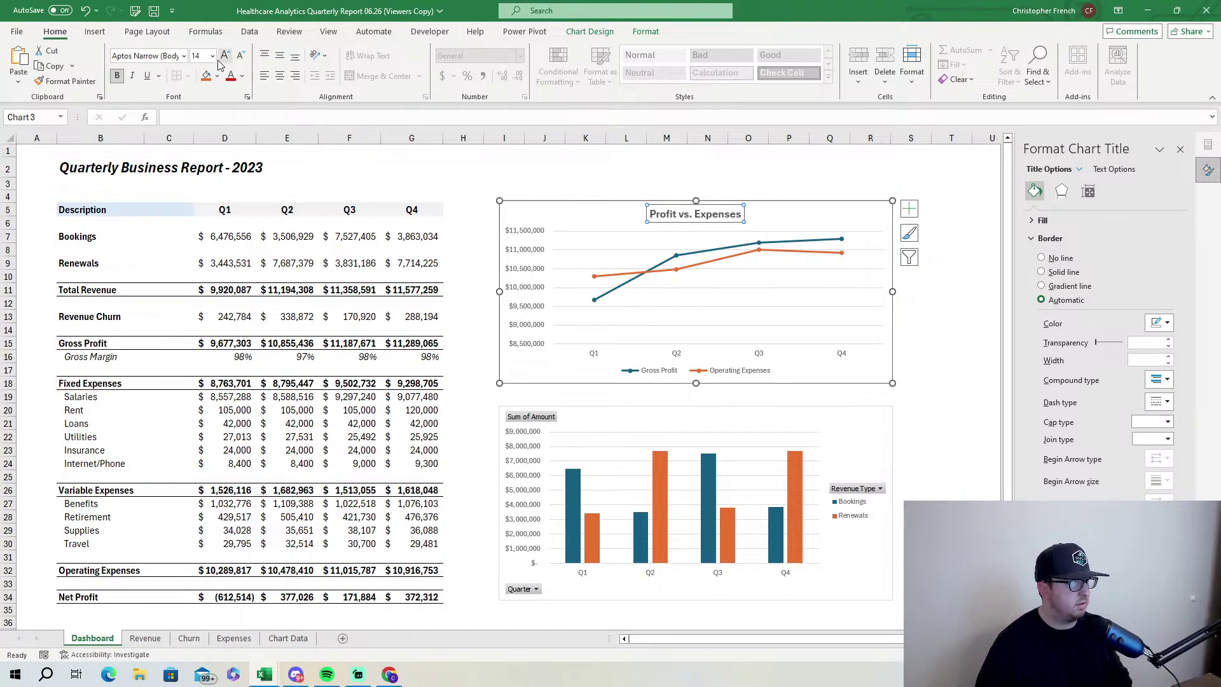
left_click(242, 76)
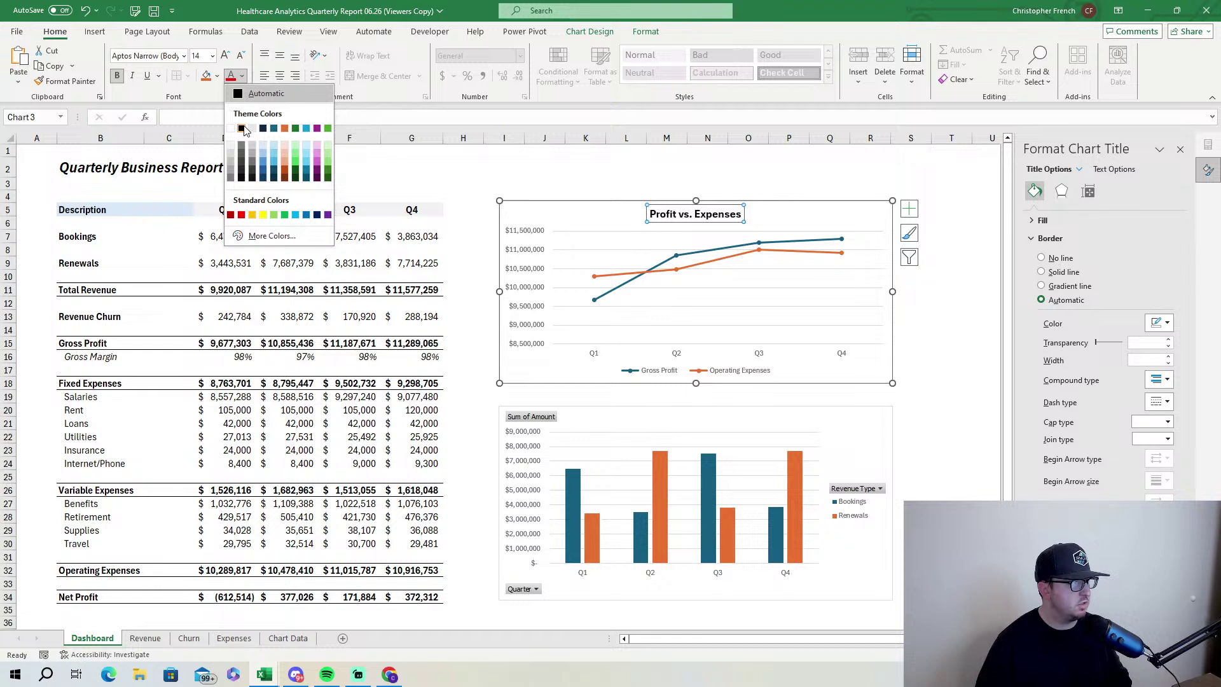
left_click(266, 96)
Examine the text, effects, fill and border formatting options of the Bookings and Renewals chart, and select the line chart.
left_click(741, 417)
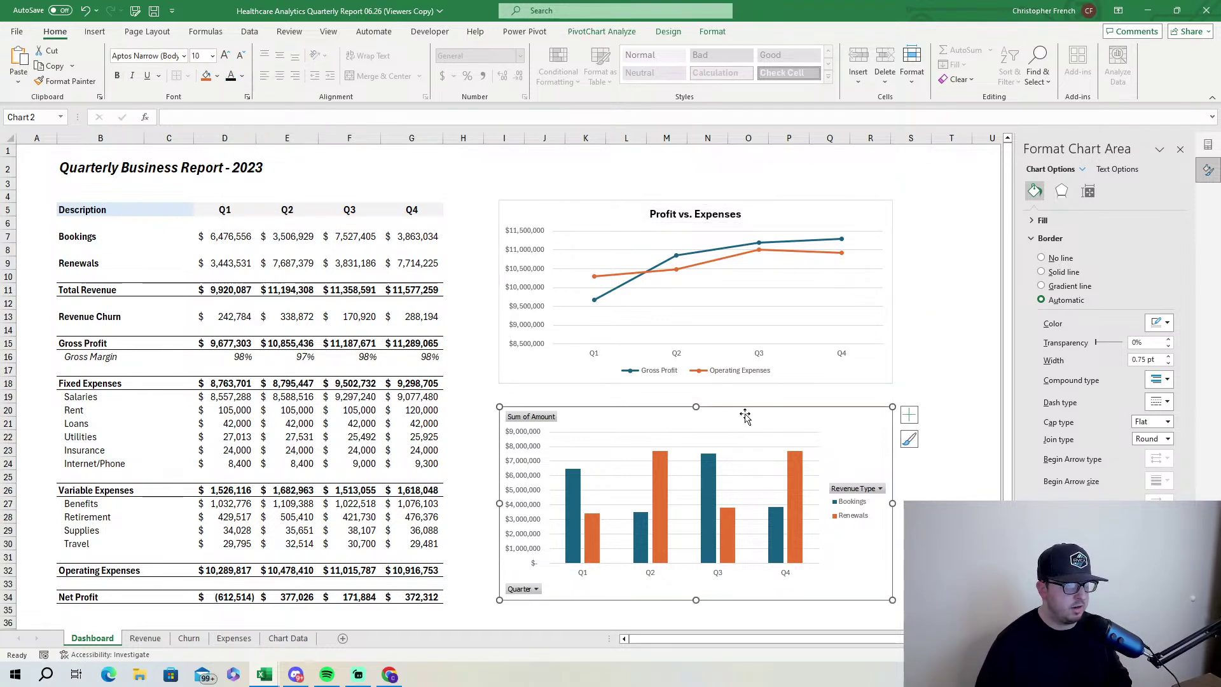
left_click(1113, 169)
left_click(1062, 191)
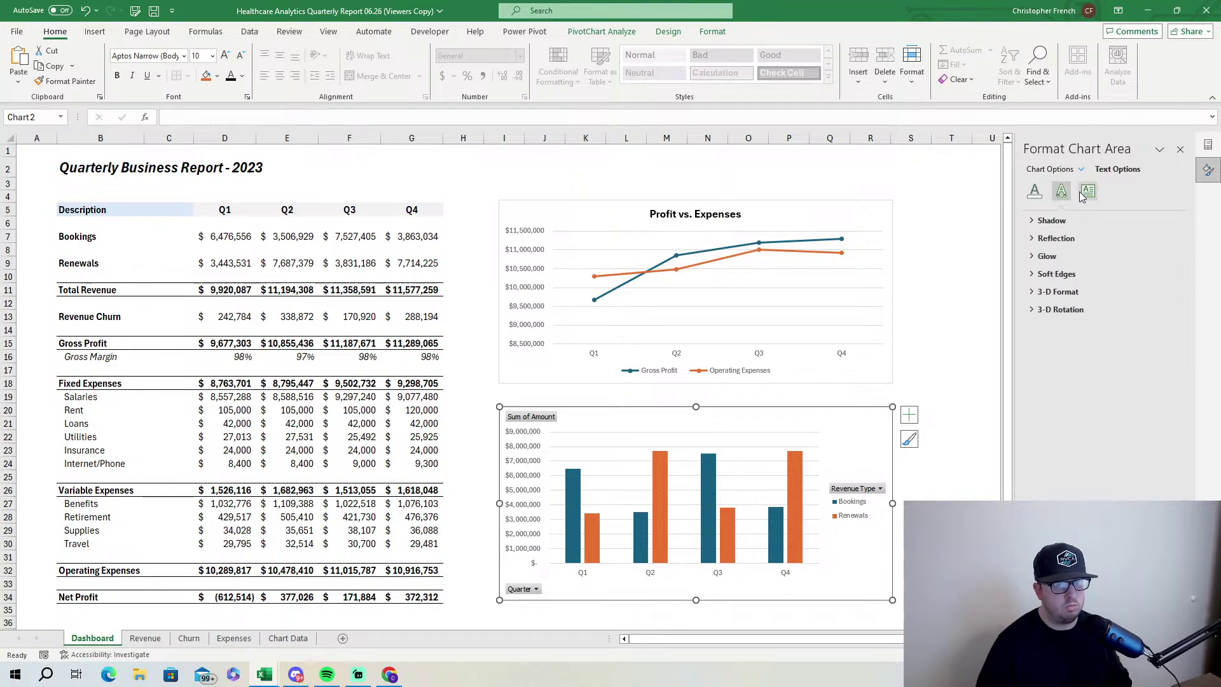
left_click(1085, 192)
left_click(1061, 191)
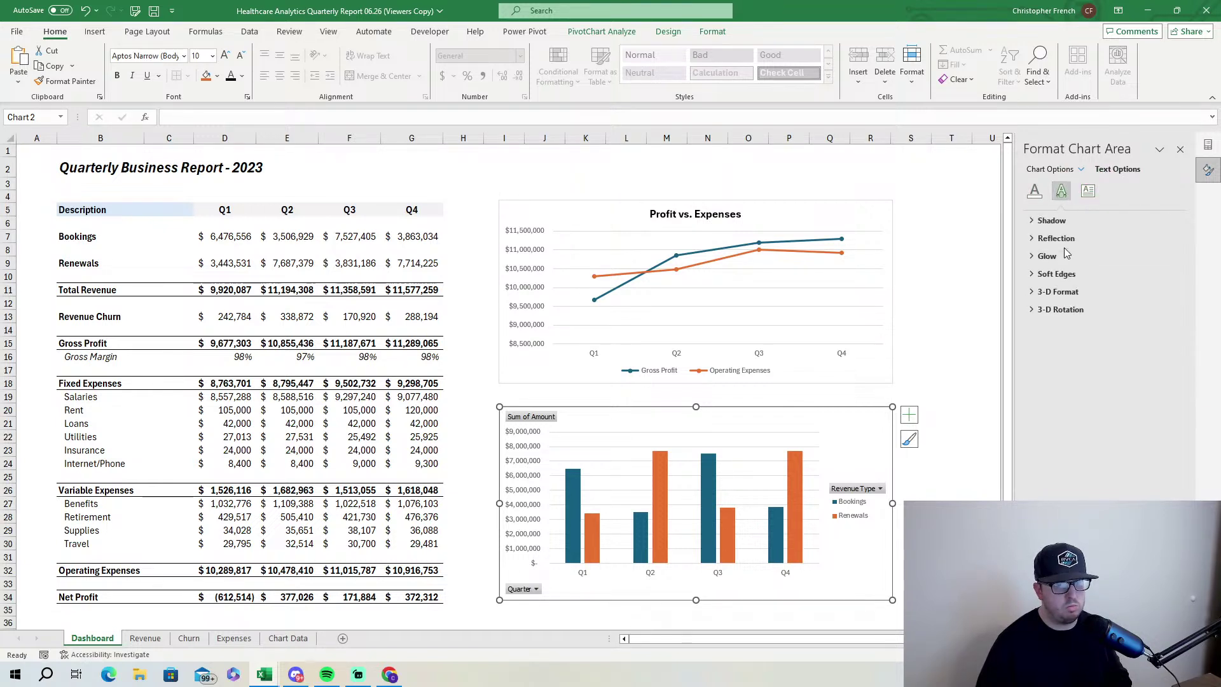
left_click(1039, 190)
left_click(1051, 170)
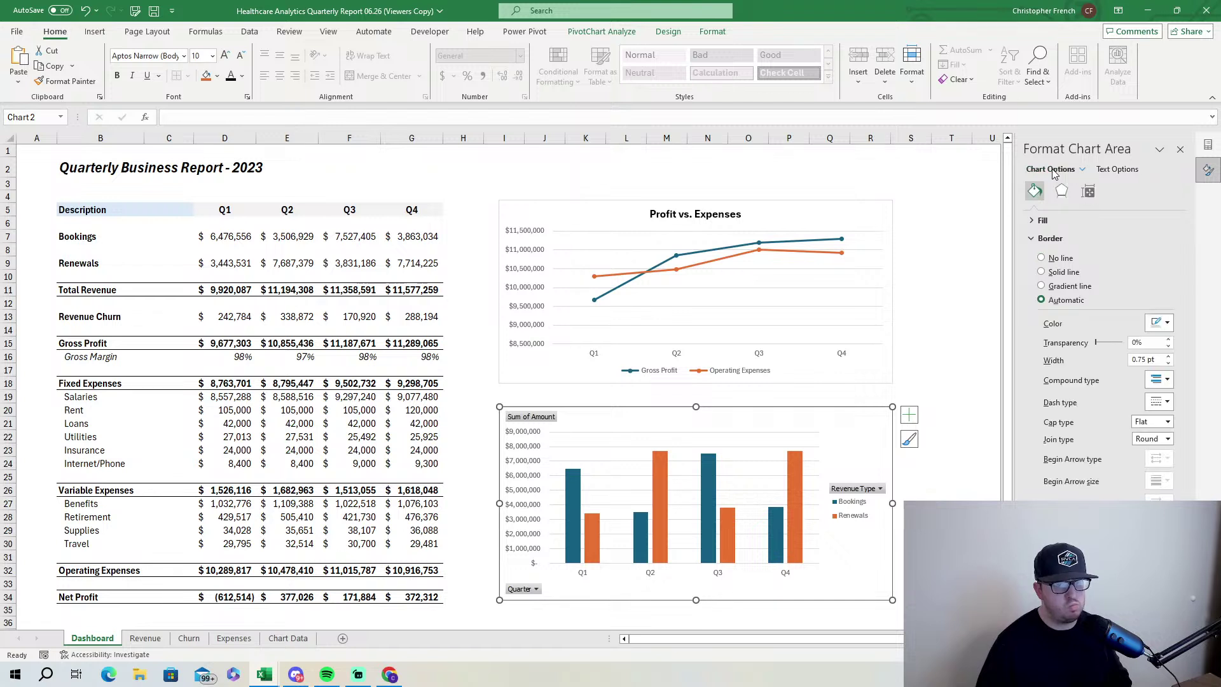
left_click(1055, 220)
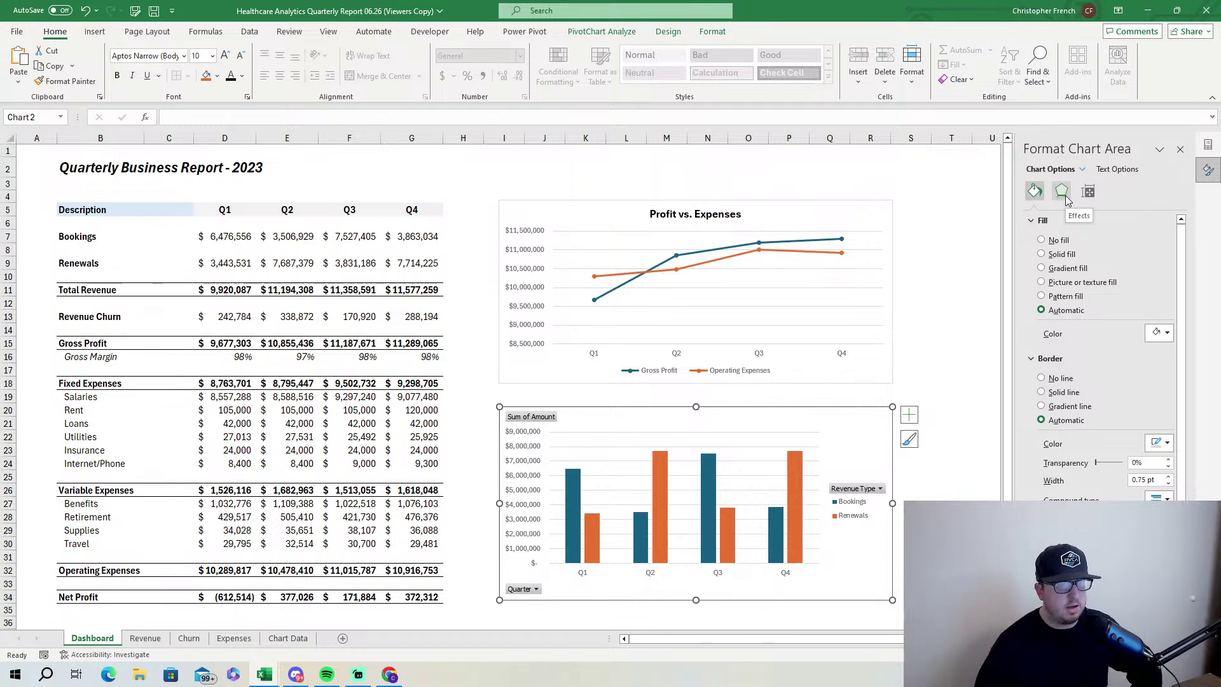
left_click(860, 224)
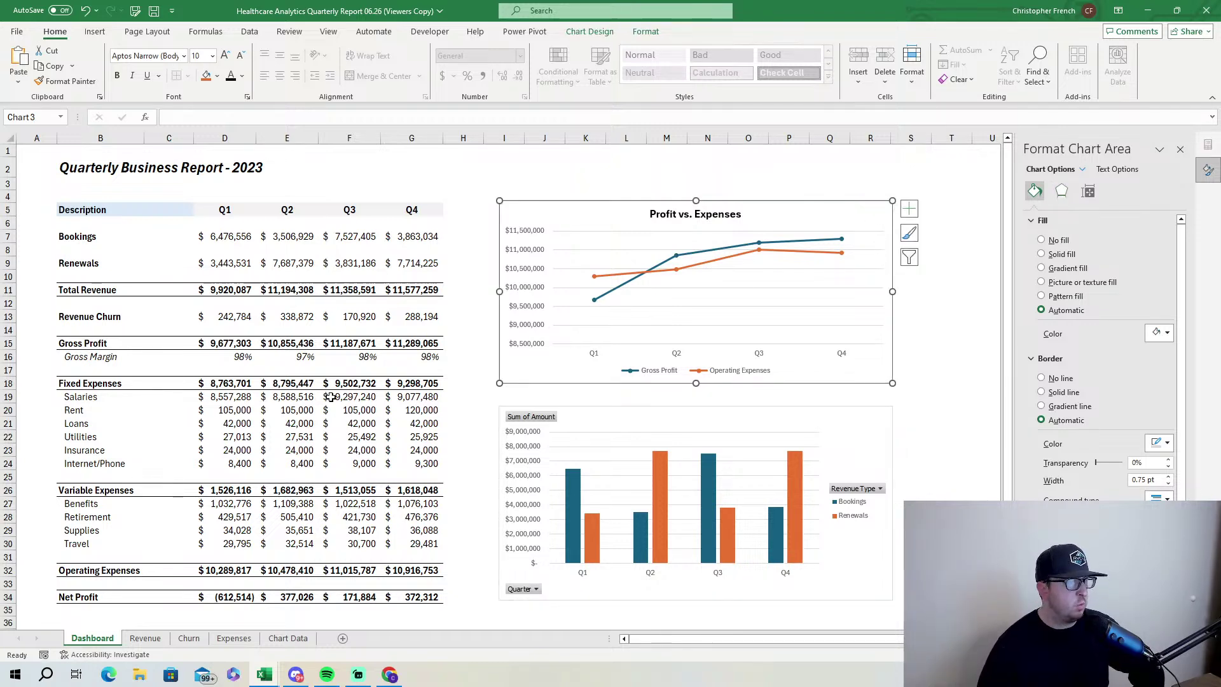
Look at the pivot table on the Revenue sheet, then return to the Bookings and Renewals chart on the Dashboard.
left_click(153, 643)
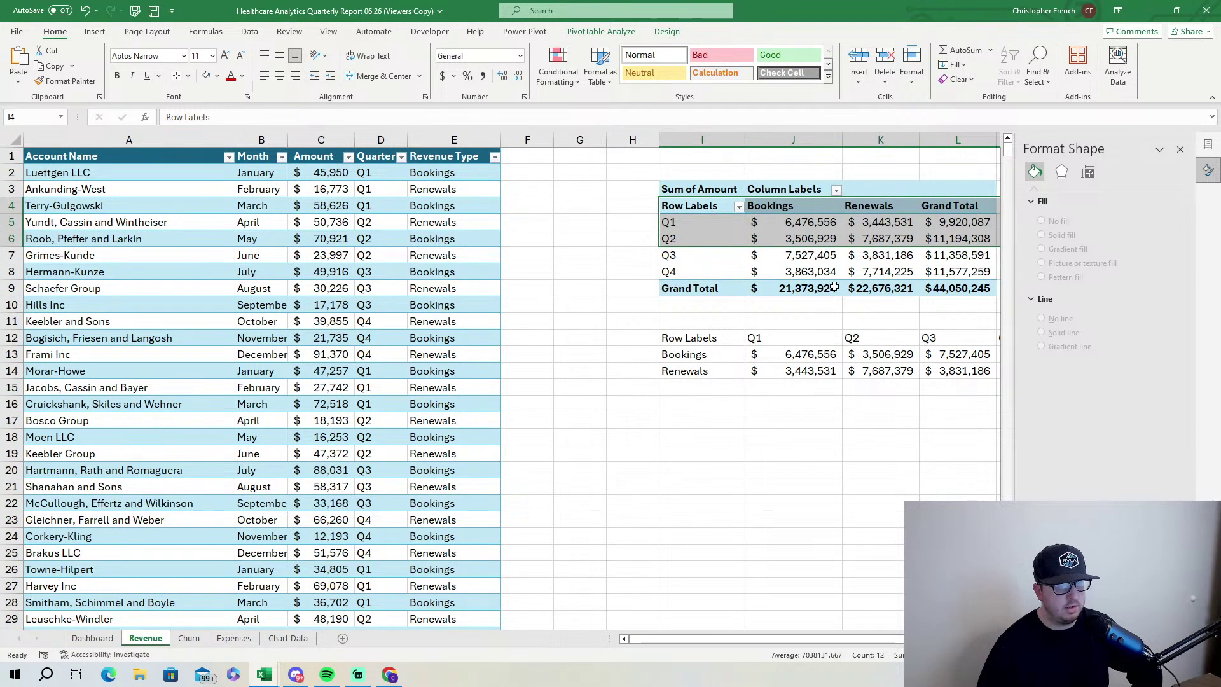
left_click(105, 639)
left_click(728, 425)
scroll(477, 541, "down", 2)
scroll(318, 604, "up", 1)
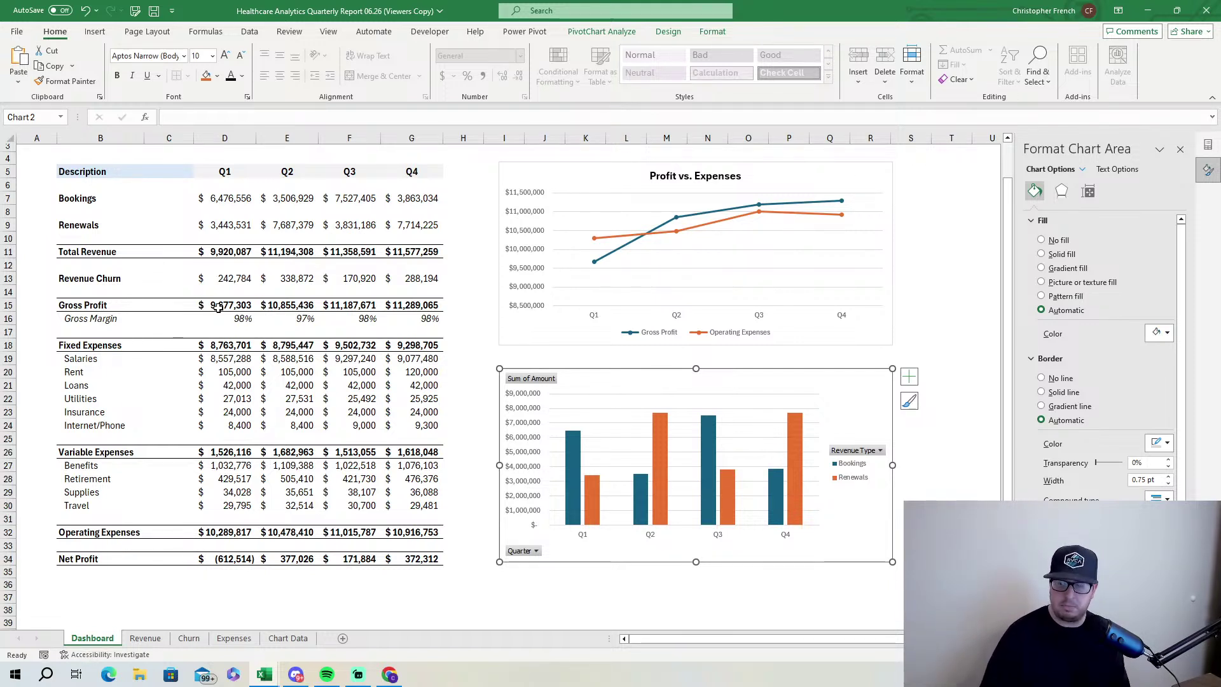
Review the Dashboard formulas for Total Revenue, Revenue Churn, Rent, Salaries, Variable Expenses and Retirement.
left_click(230, 255)
left_click(227, 278)
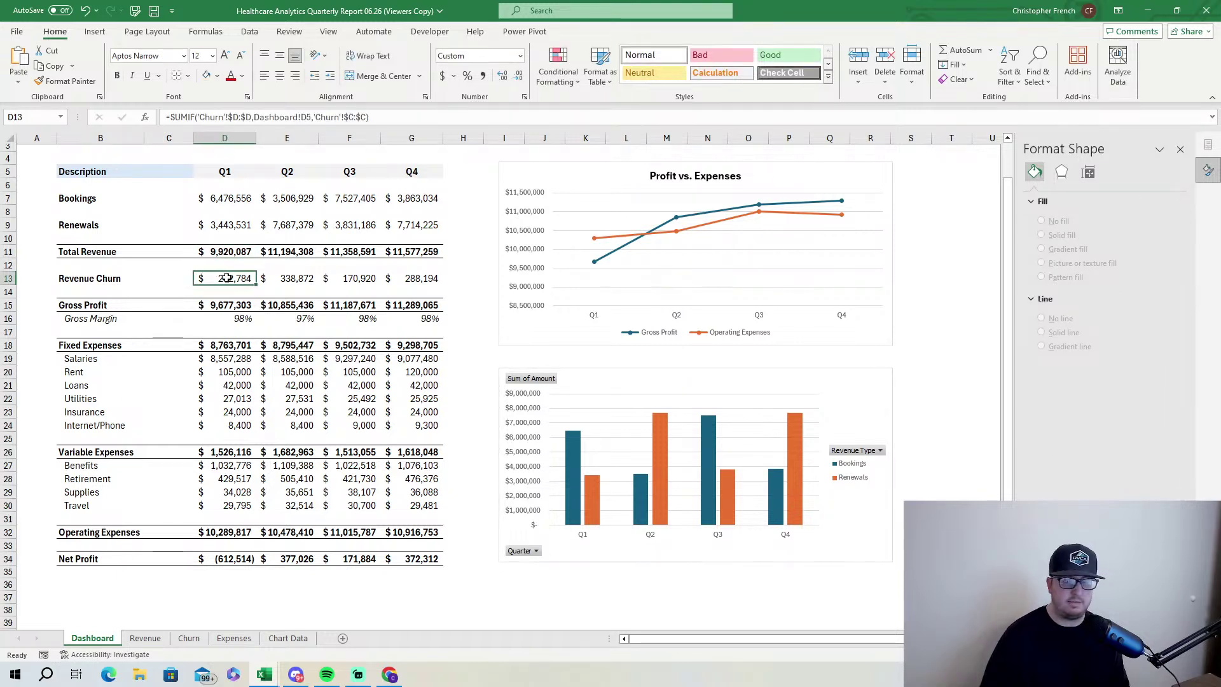
left_click(286, 358)
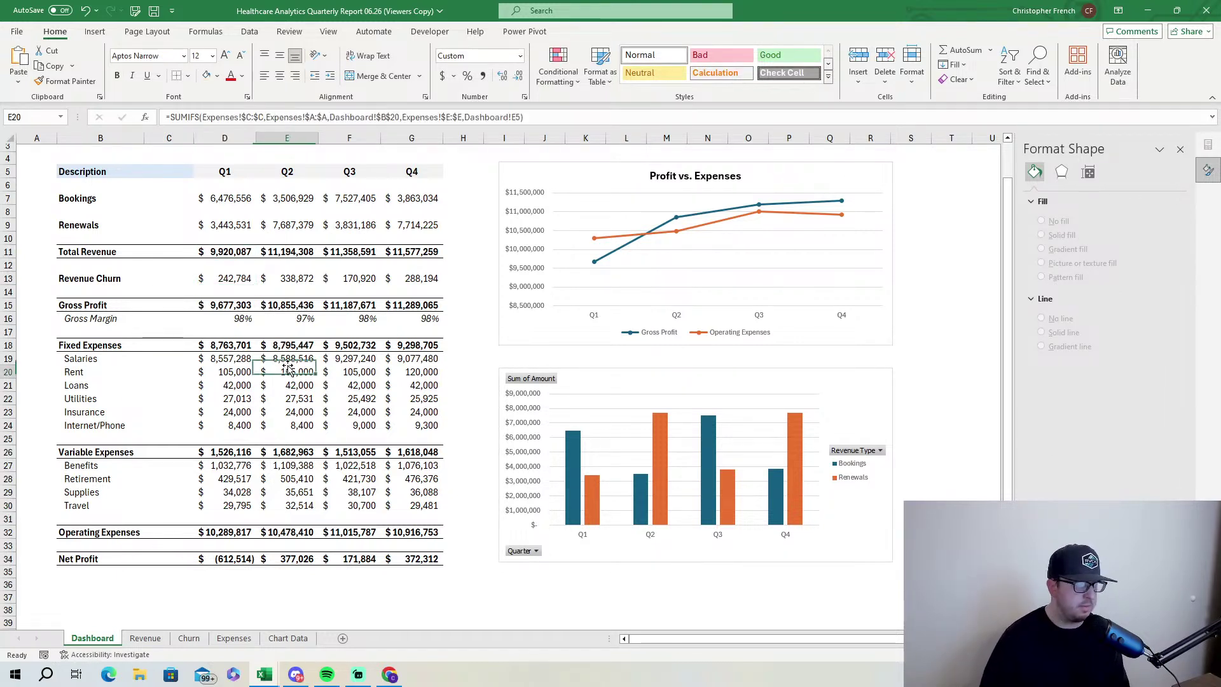
left_click(250, 362)
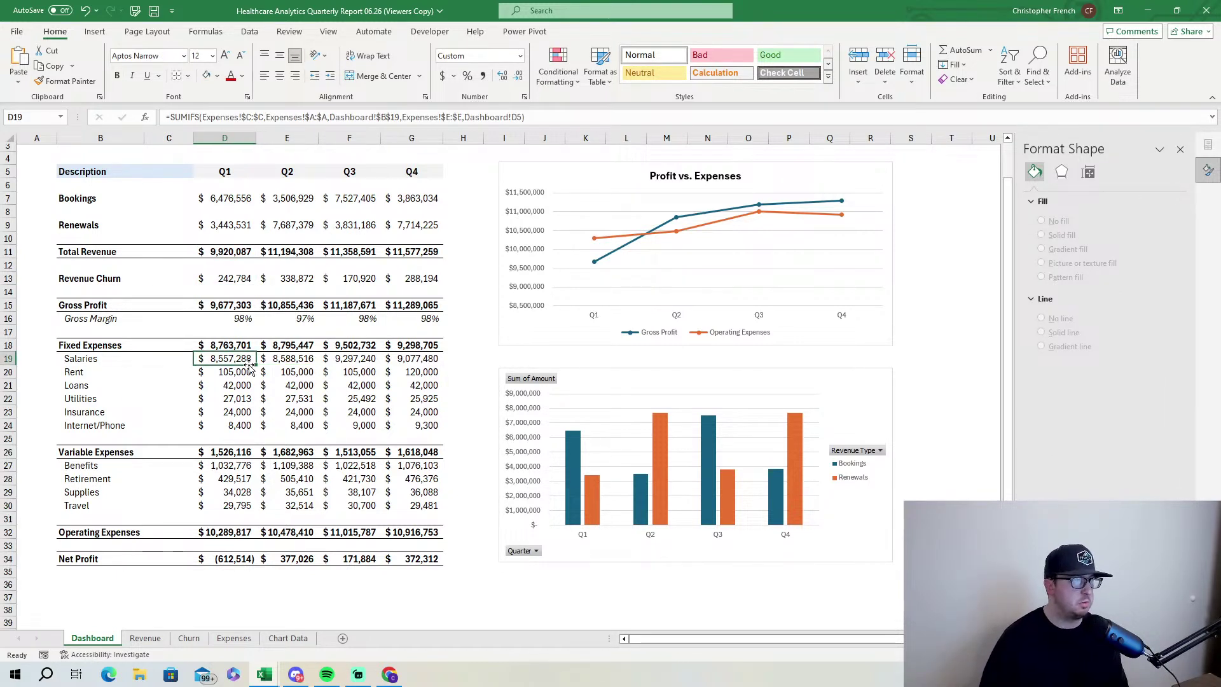
left_click(236, 452)
left_click(245, 480)
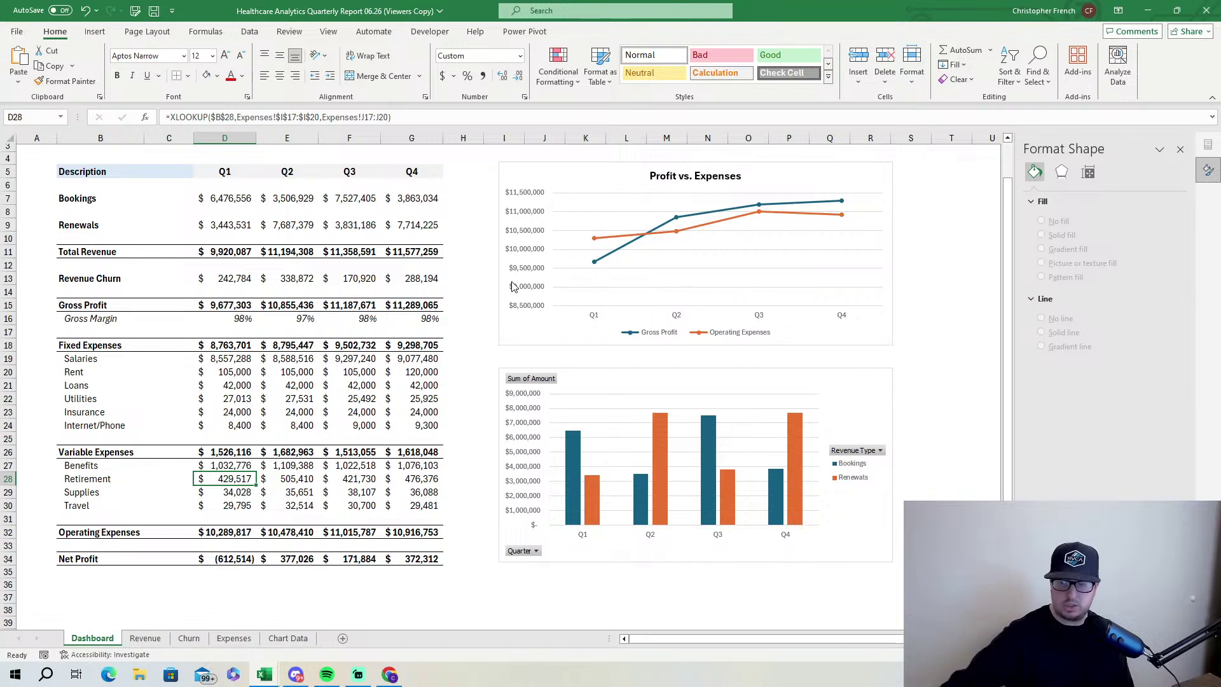
Examine both Dashboard charts alongside the quarterly Net Profit figures in row 34.
left_click(535, 323)
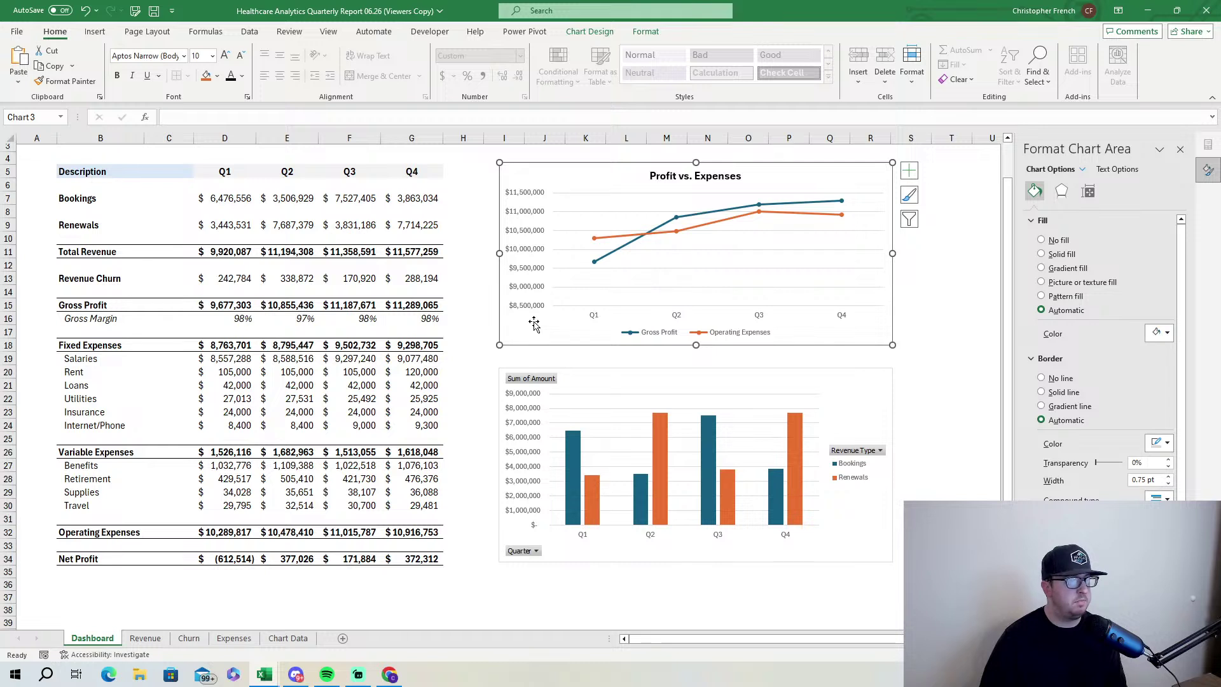
left_click(554, 486)
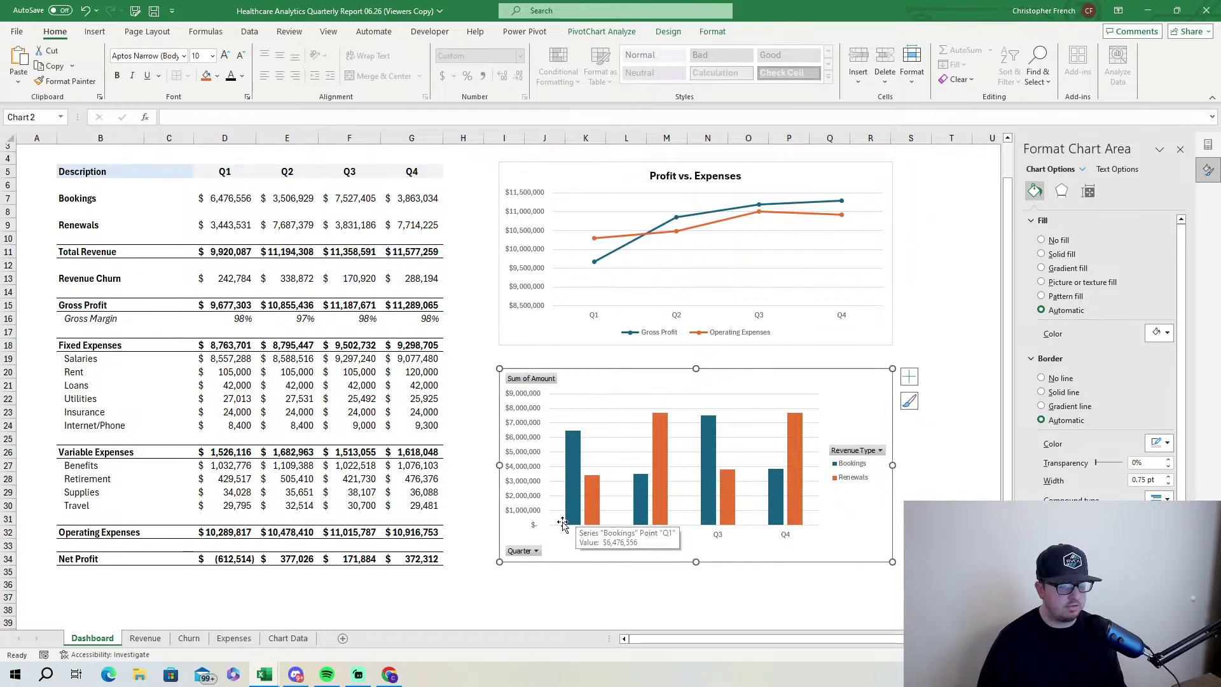
mouse_move(574, 501)
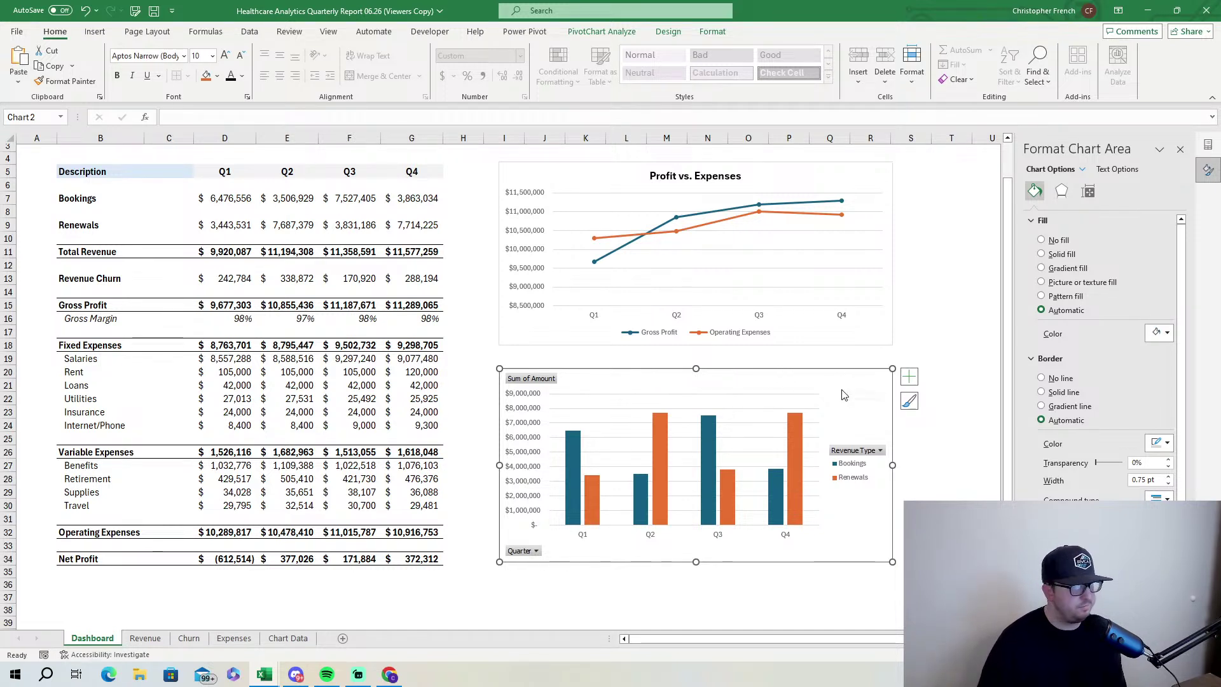
left_click(1060, 192)
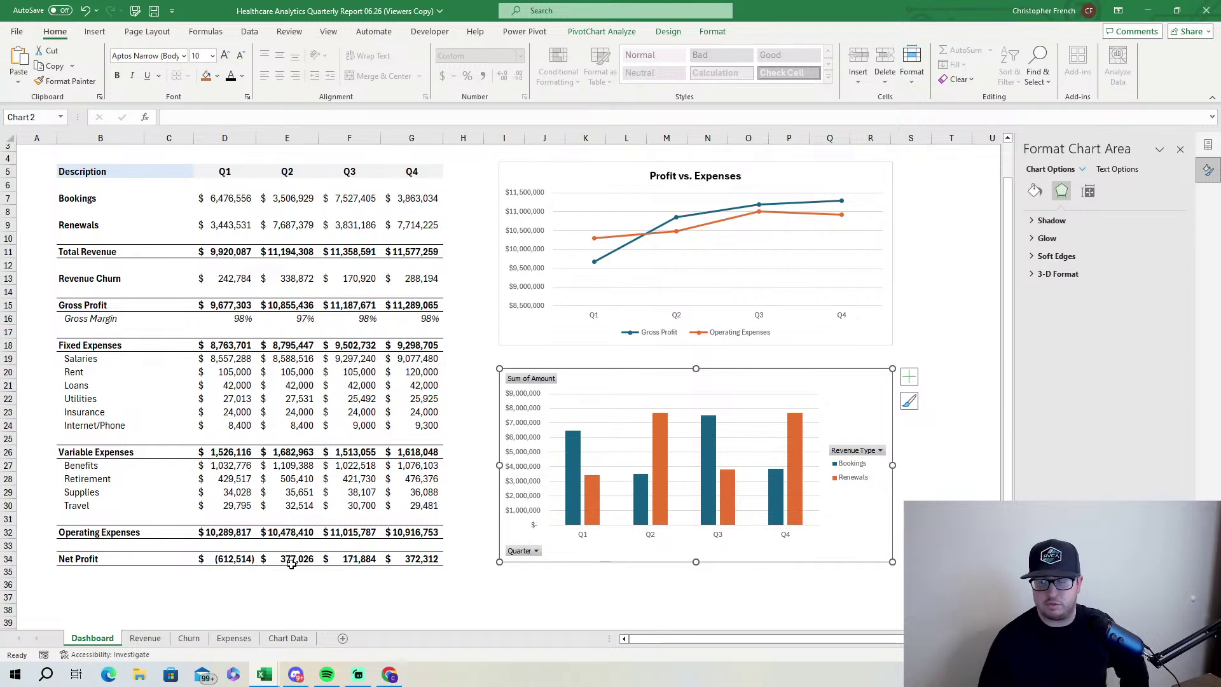
left_click_drag(218, 560, 396, 562)
left_click(923, 294)
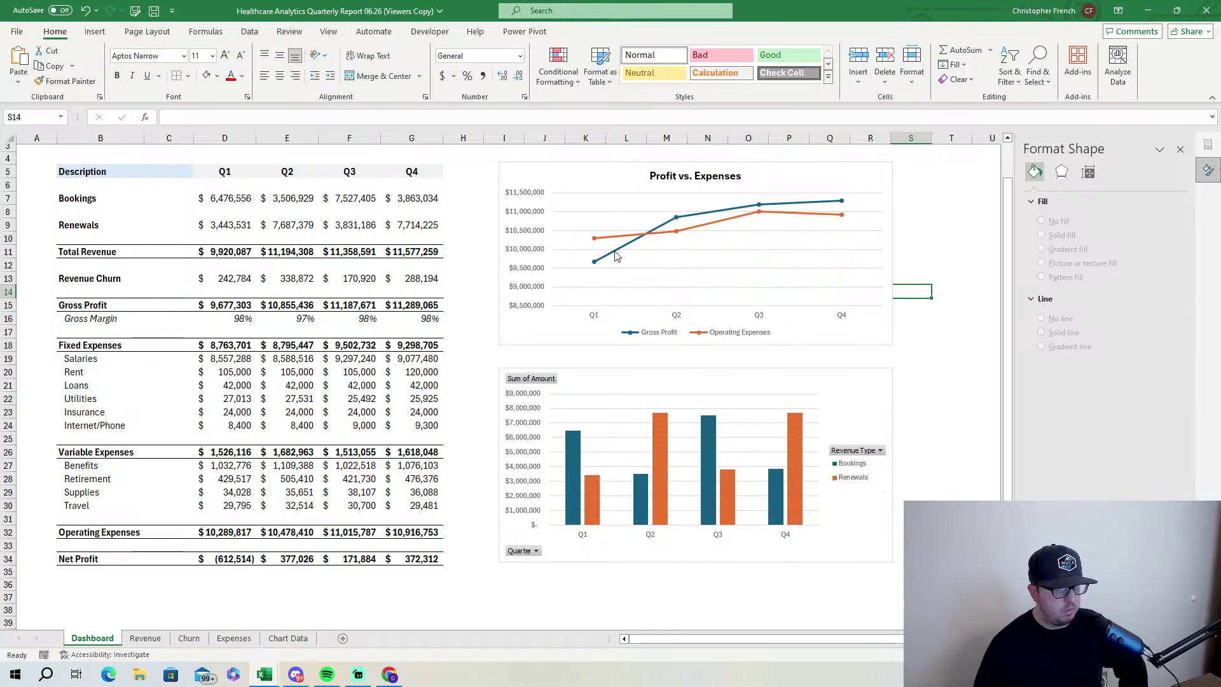
mouse_move(671, 222)
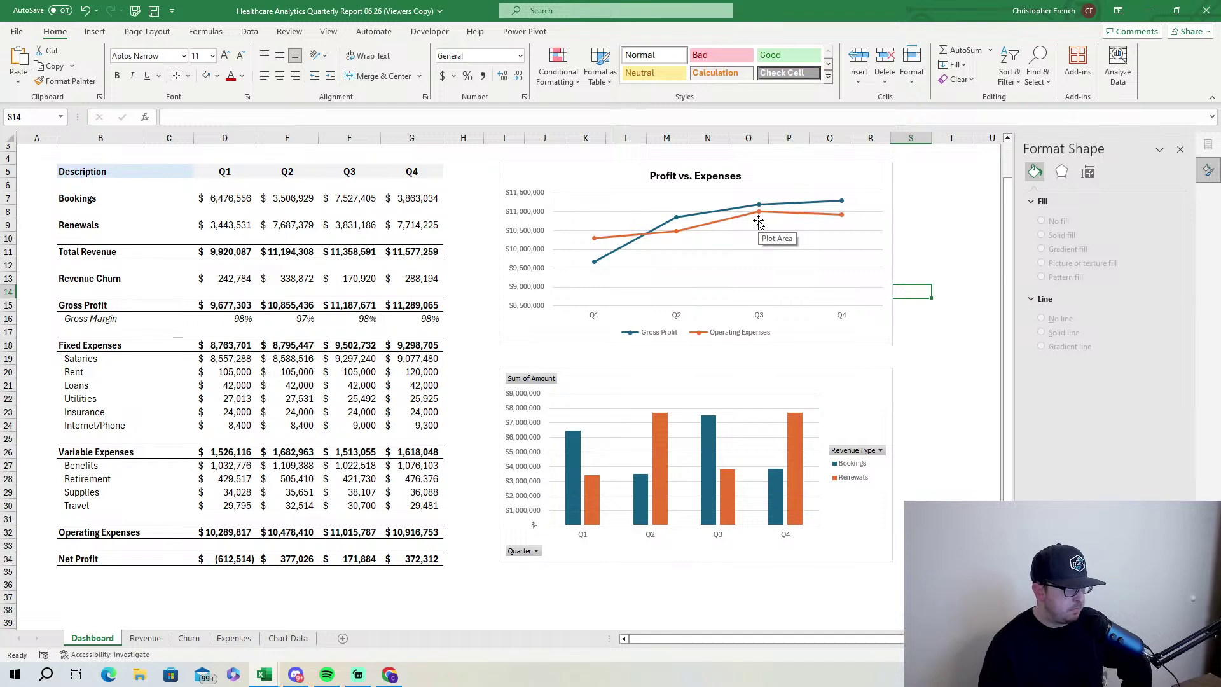
Review the Total Revenue and Renewals figures across the four quarters.
left_click(289, 252)
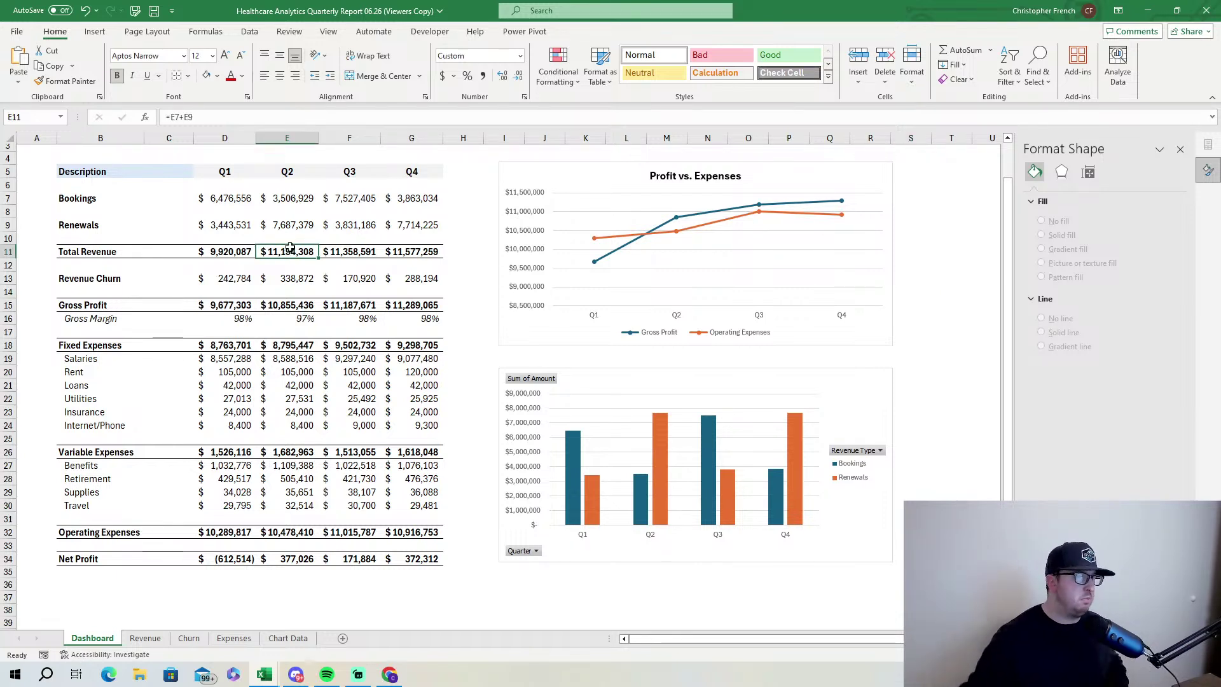
left_click_drag(244, 255, 308, 252)
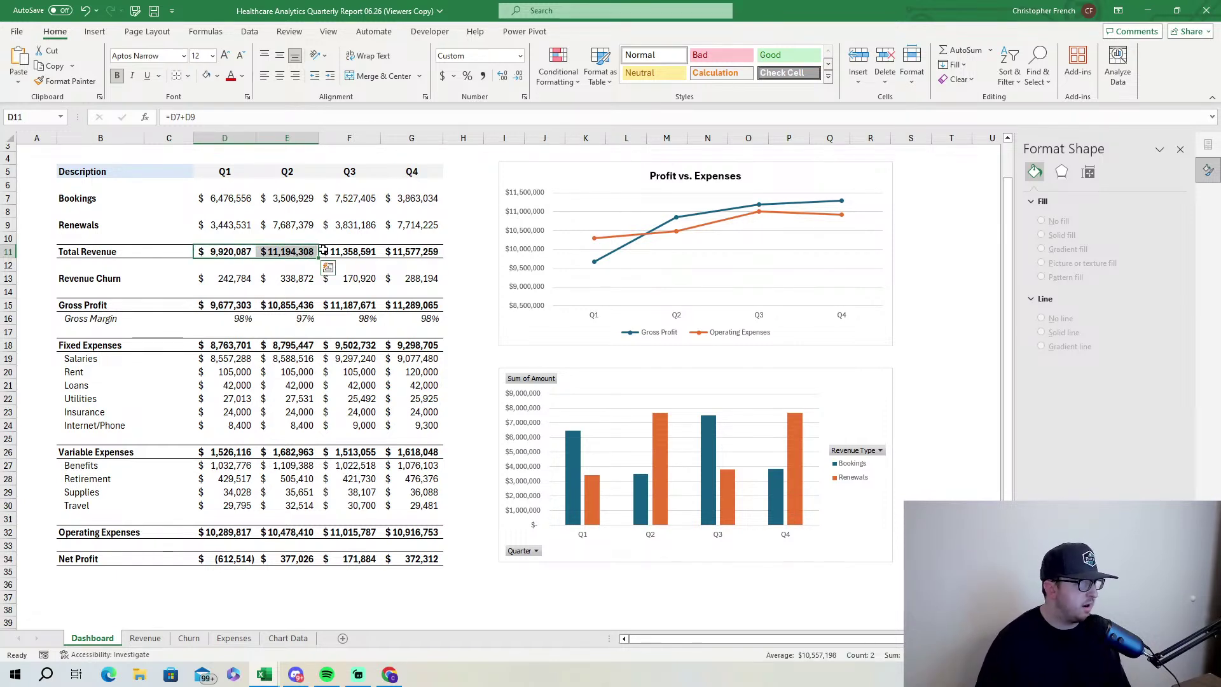
left_click(397, 254)
left_click(305, 257)
left_click_drag(305, 255, 411, 254)
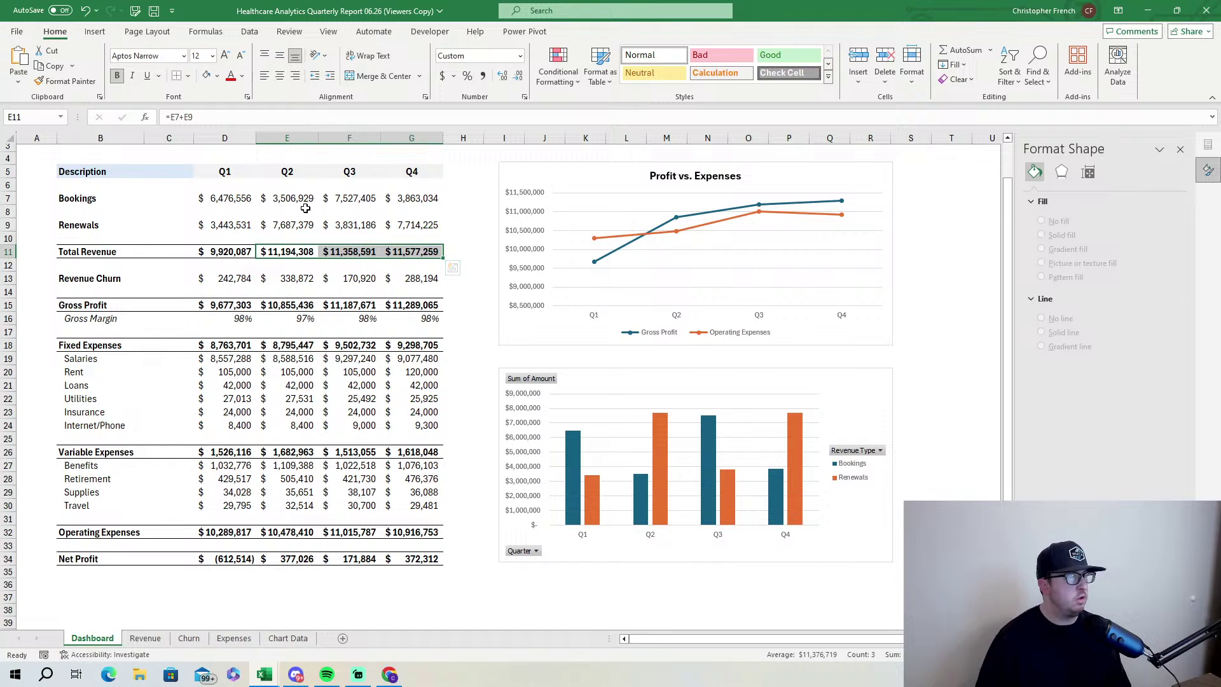
left_click(268, 254)
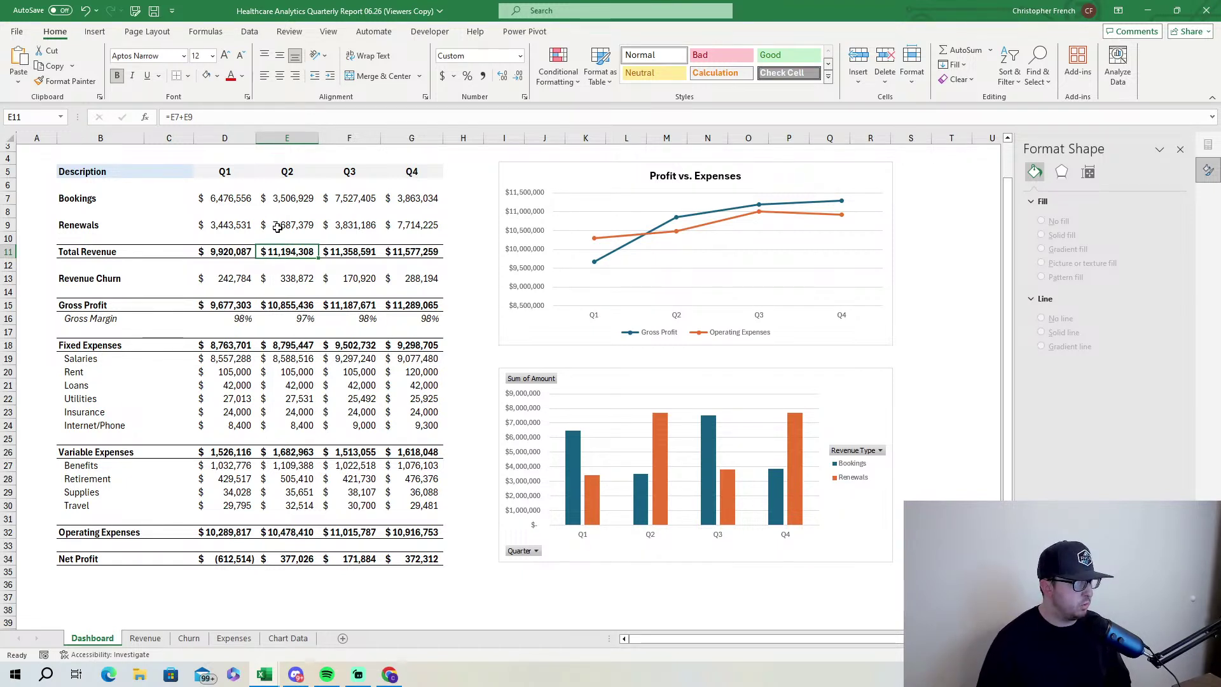
left_click_drag(237, 228, 428, 224)
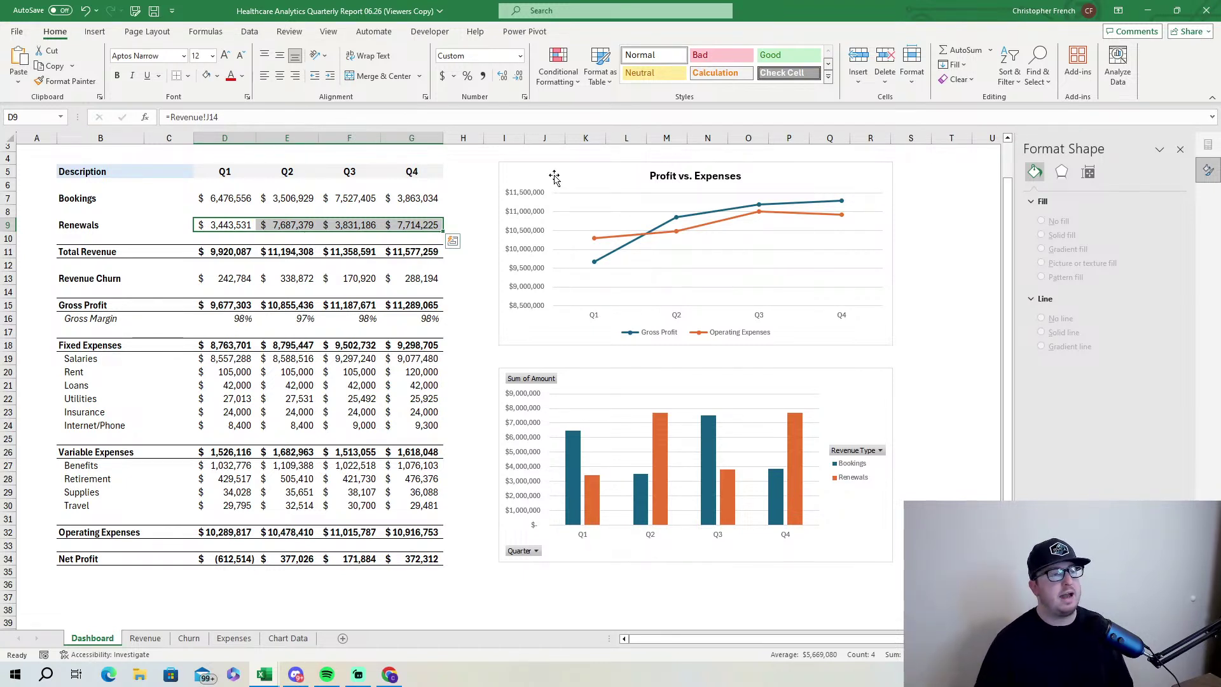
Hide all field buttons on the Bookings and Renewals pivot chart.
left_click(576, 178)
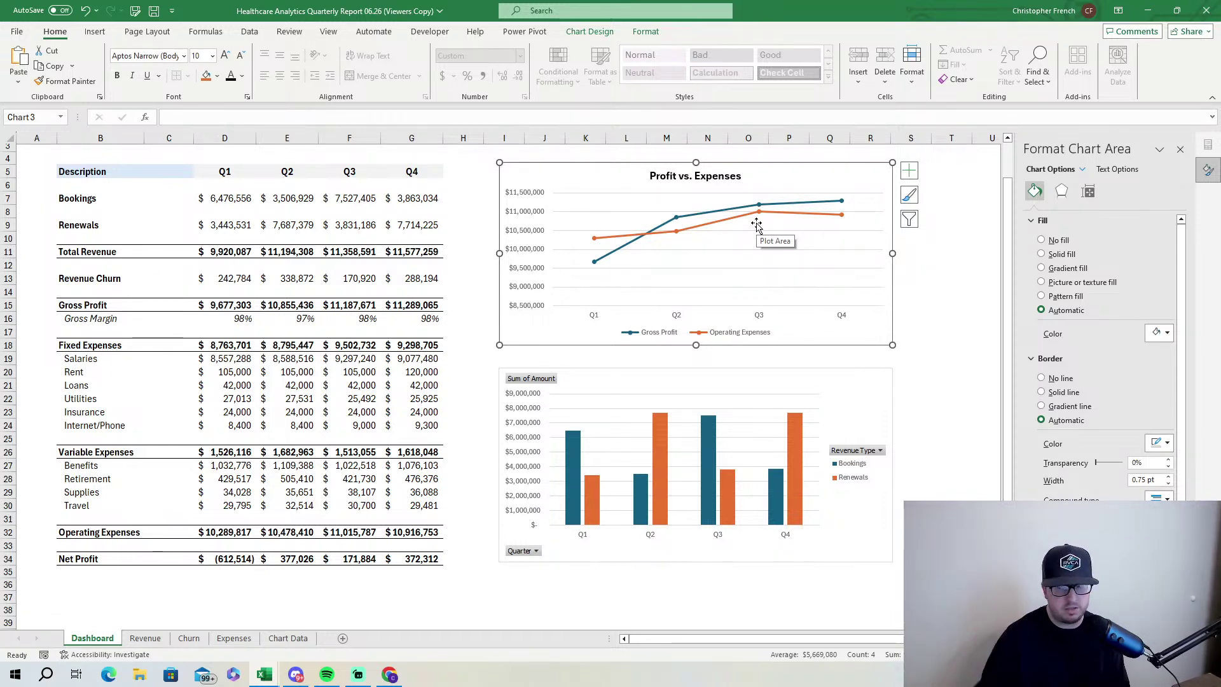
left_click(851, 394)
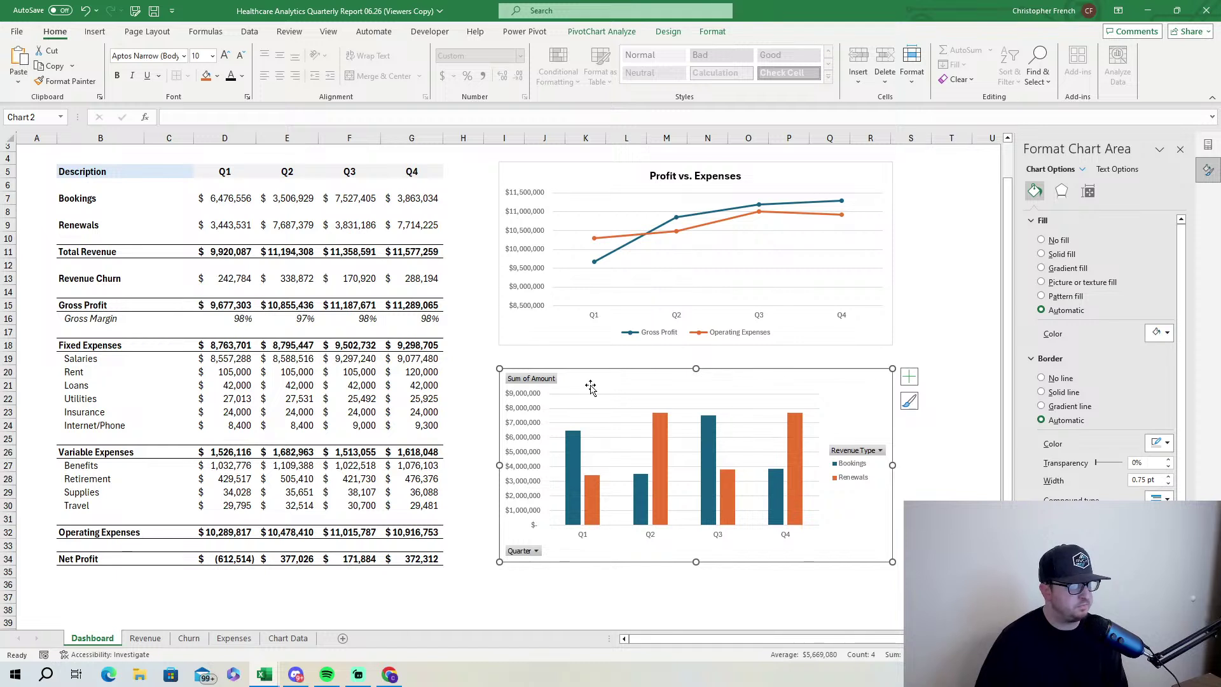
right_click(548, 381)
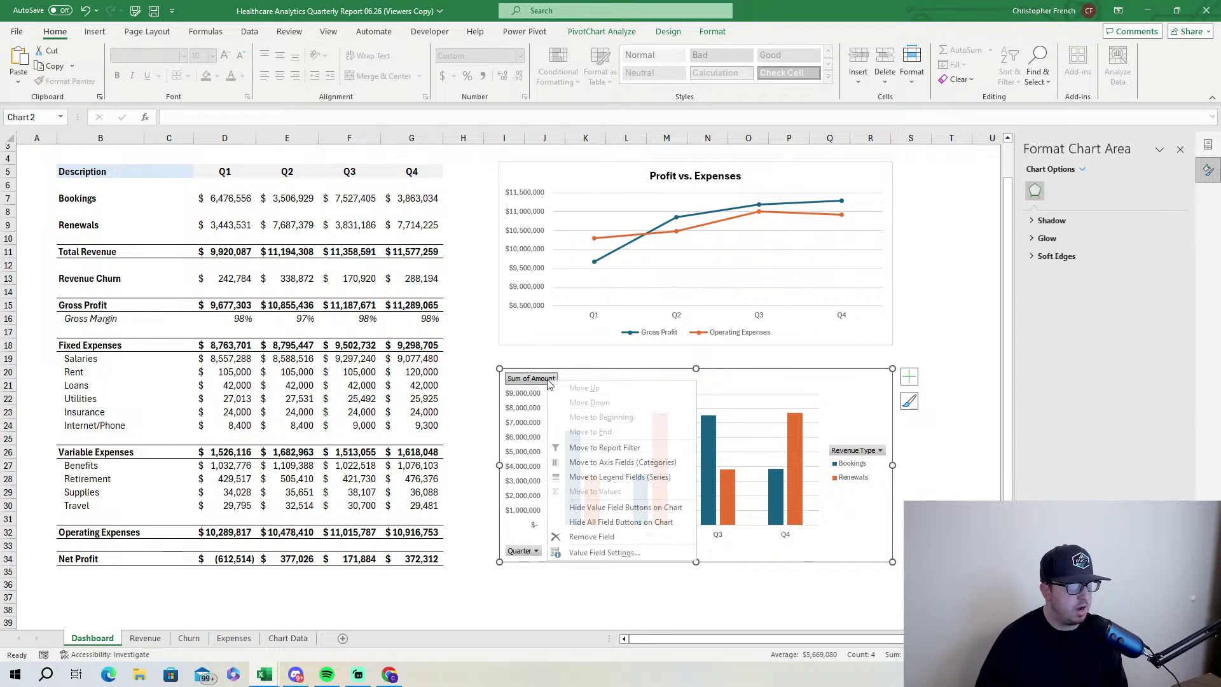
left_click(637, 519)
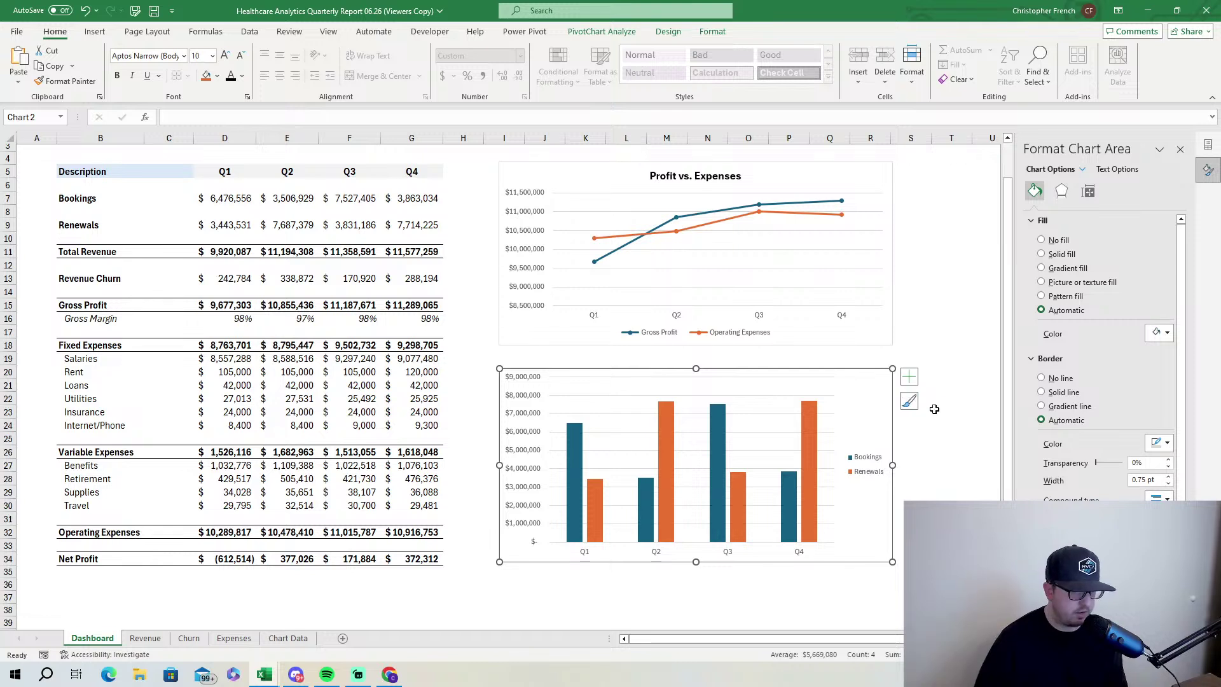
Examine the quarterly pivot chart's formatting options for its area, effects, size, properties and text.
right_click(871, 417)
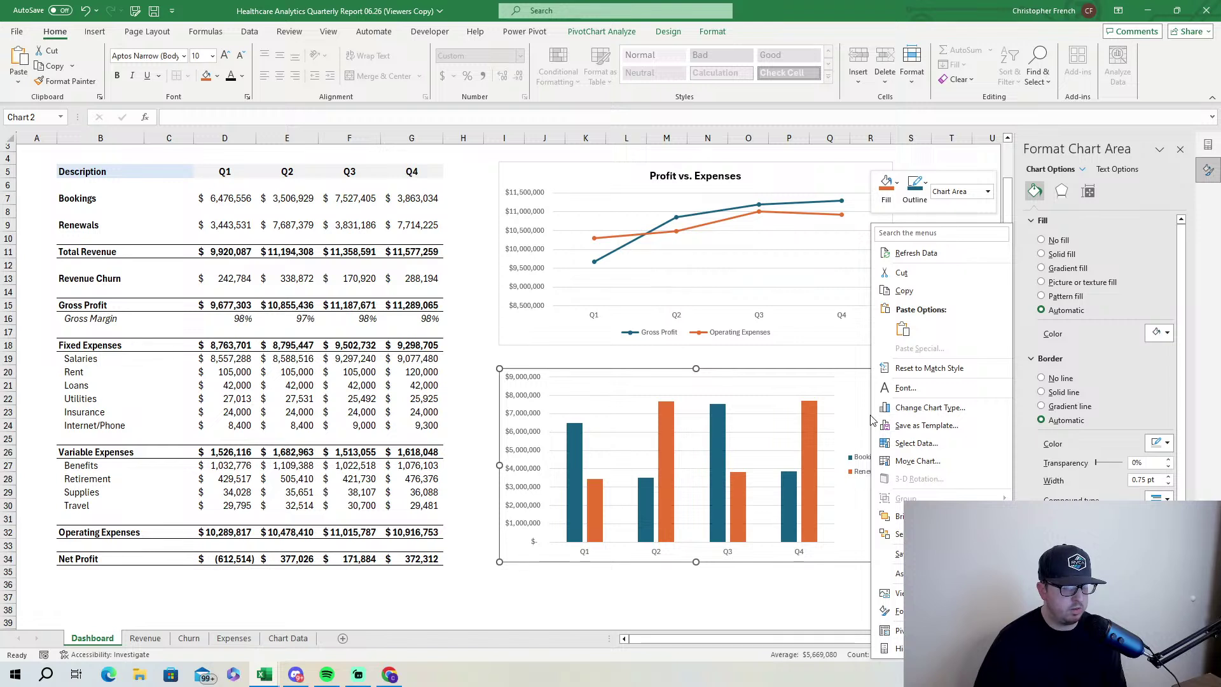
left_click(863, 407)
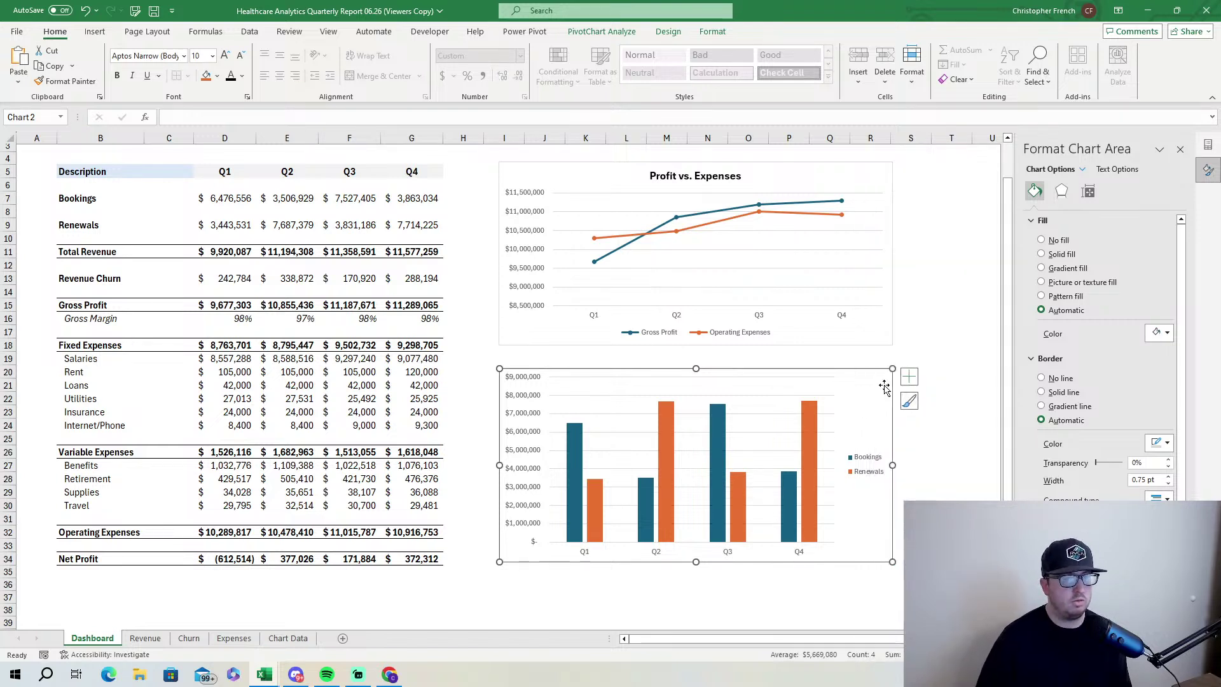
left_click(1062, 191)
left_click(1063, 221)
left_click(1050, 374)
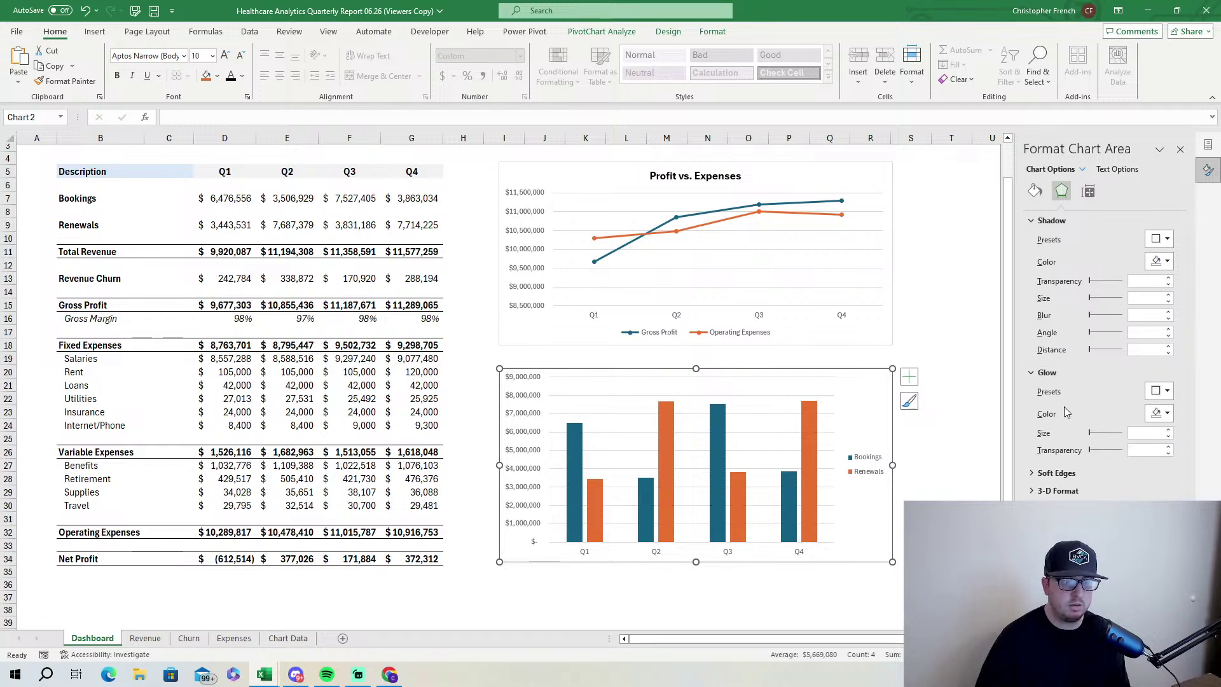
left_click(1088, 191)
left_click(1045, 220)
left_click(1055, 359)
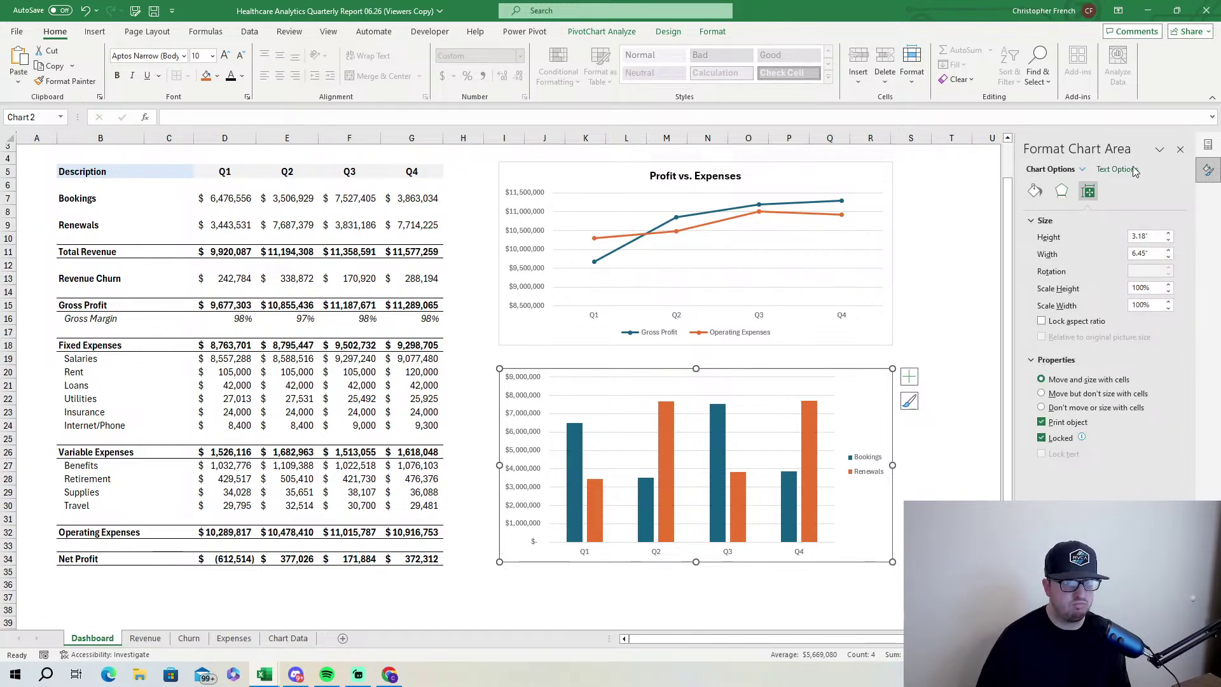
left_click(1128, 168)
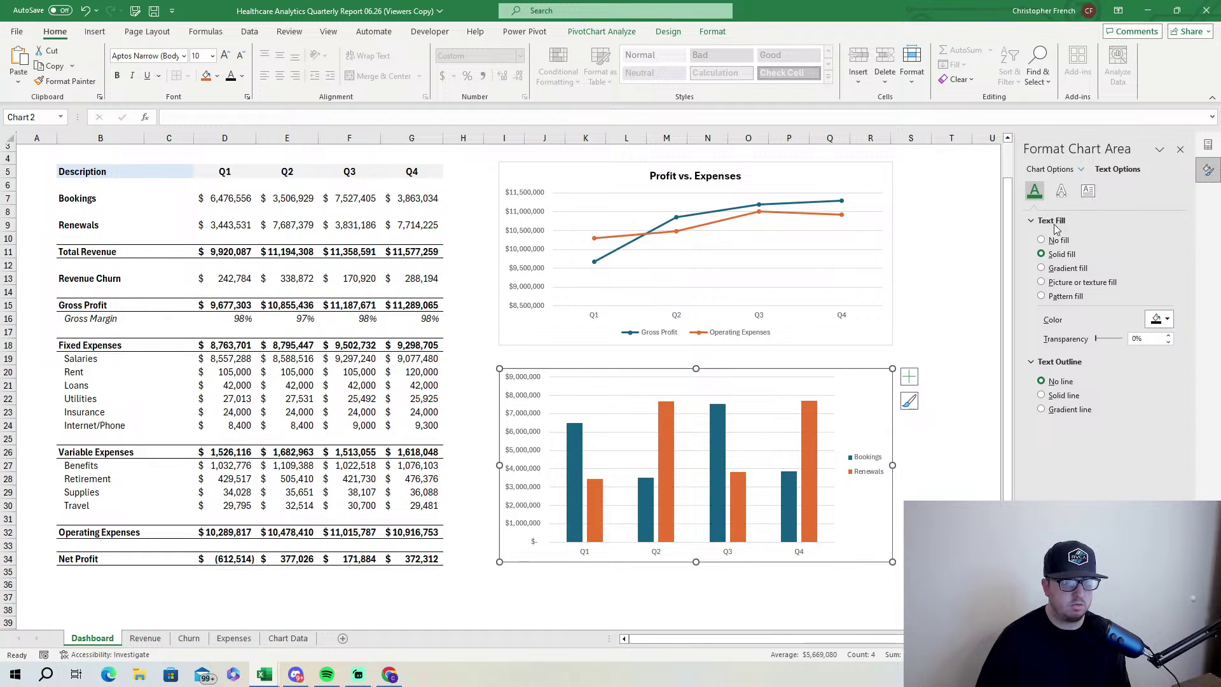
left_click(1064, 189)
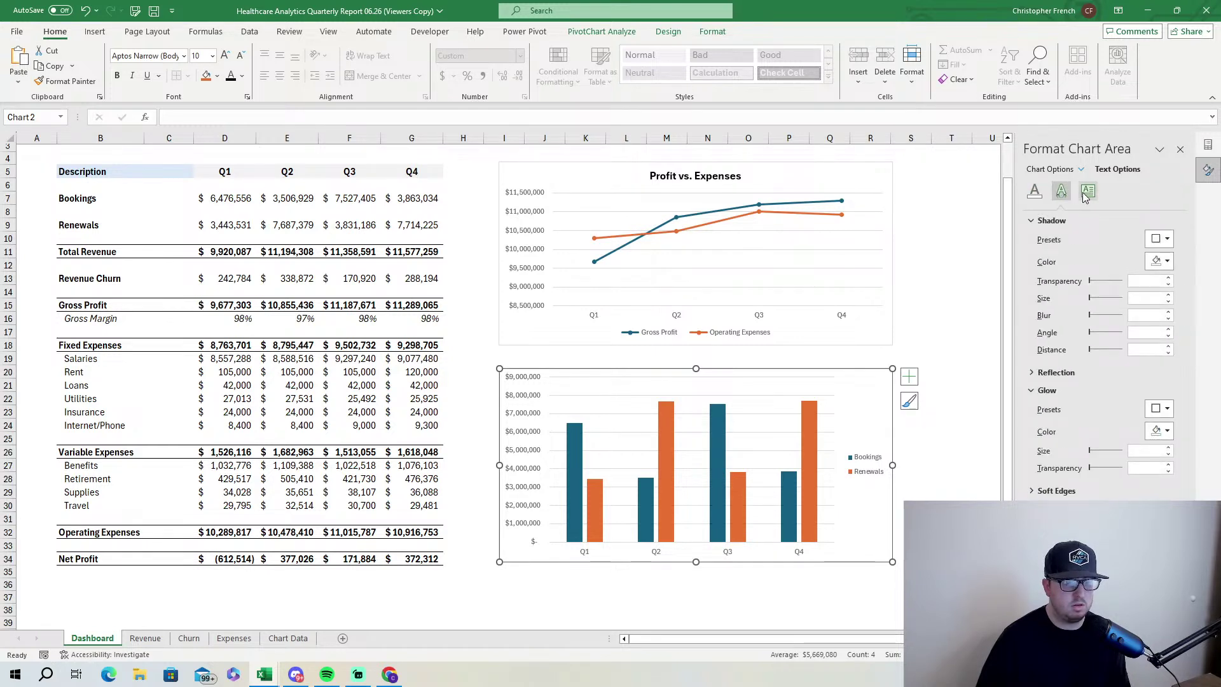
left_click(1087, 192)
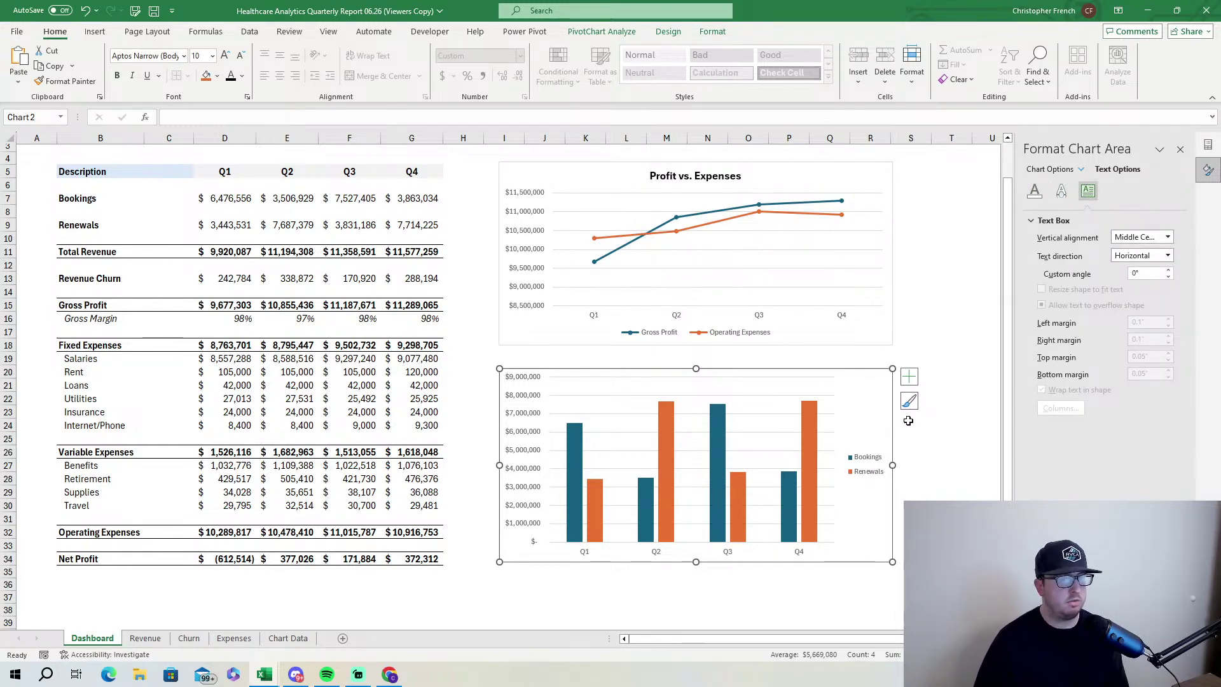
Add a chart title reading "Bookings vs. Renewals" to the quarterly column chart.
left_click(914, 382)
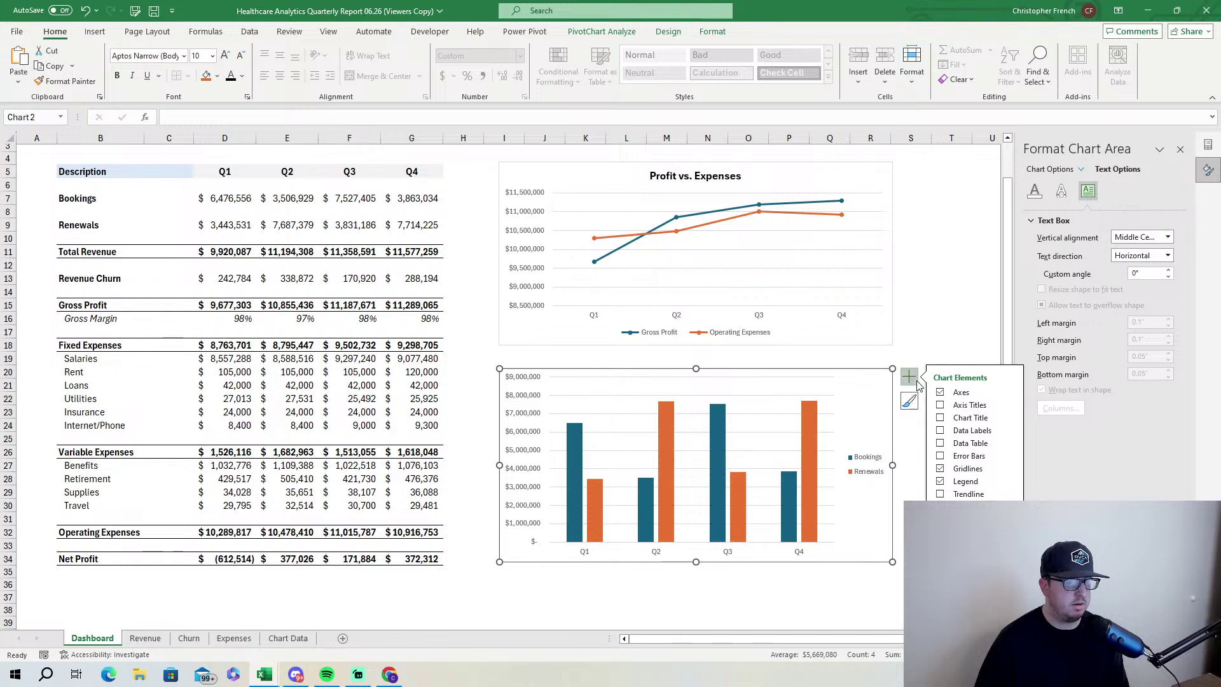
left_click(942, 417)
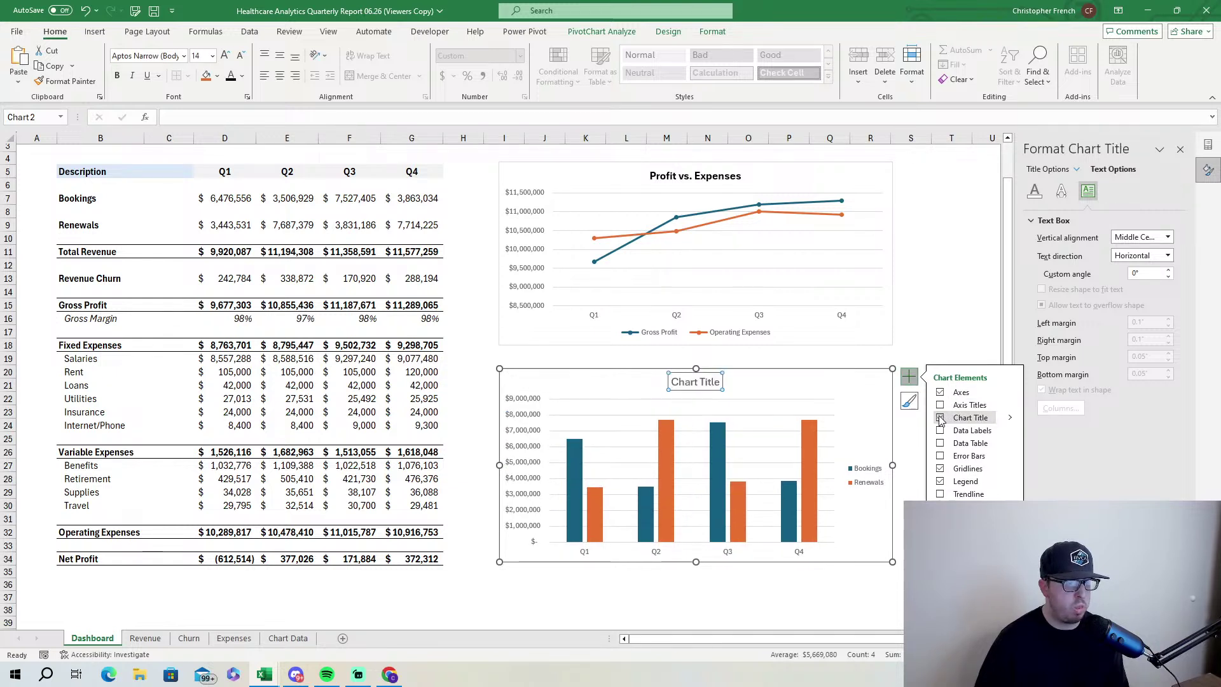
triple_click(694, 383)
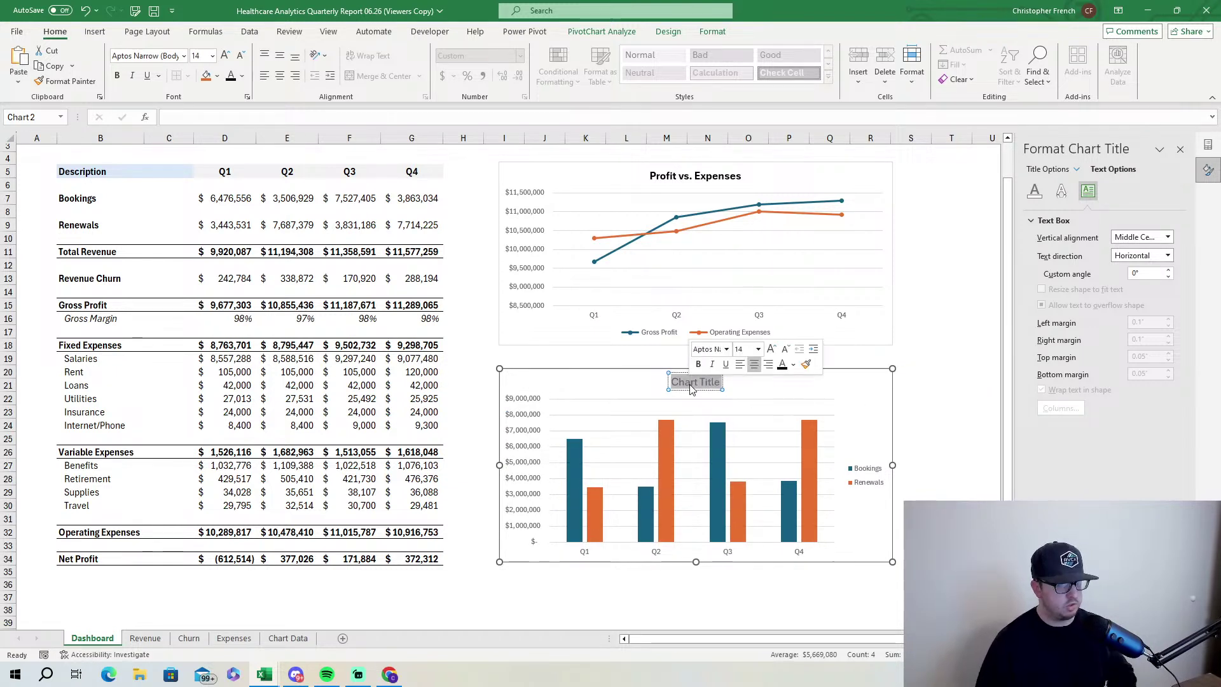
type("Bookings vs.")
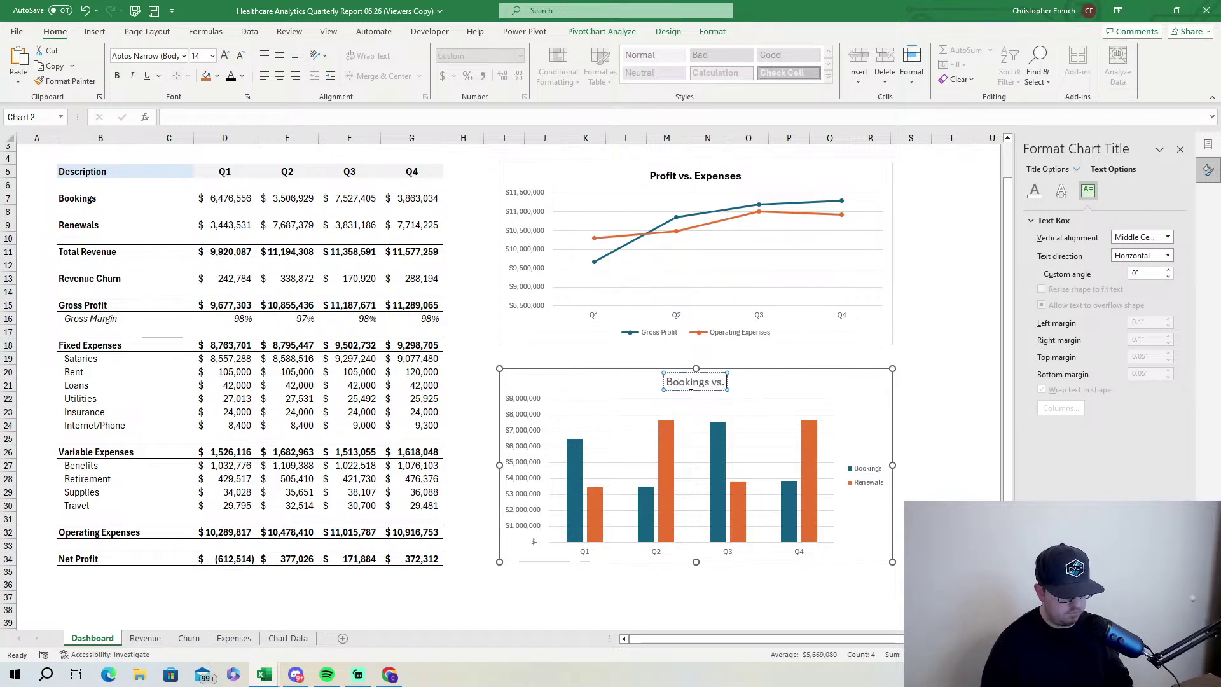
type(" Renewals")
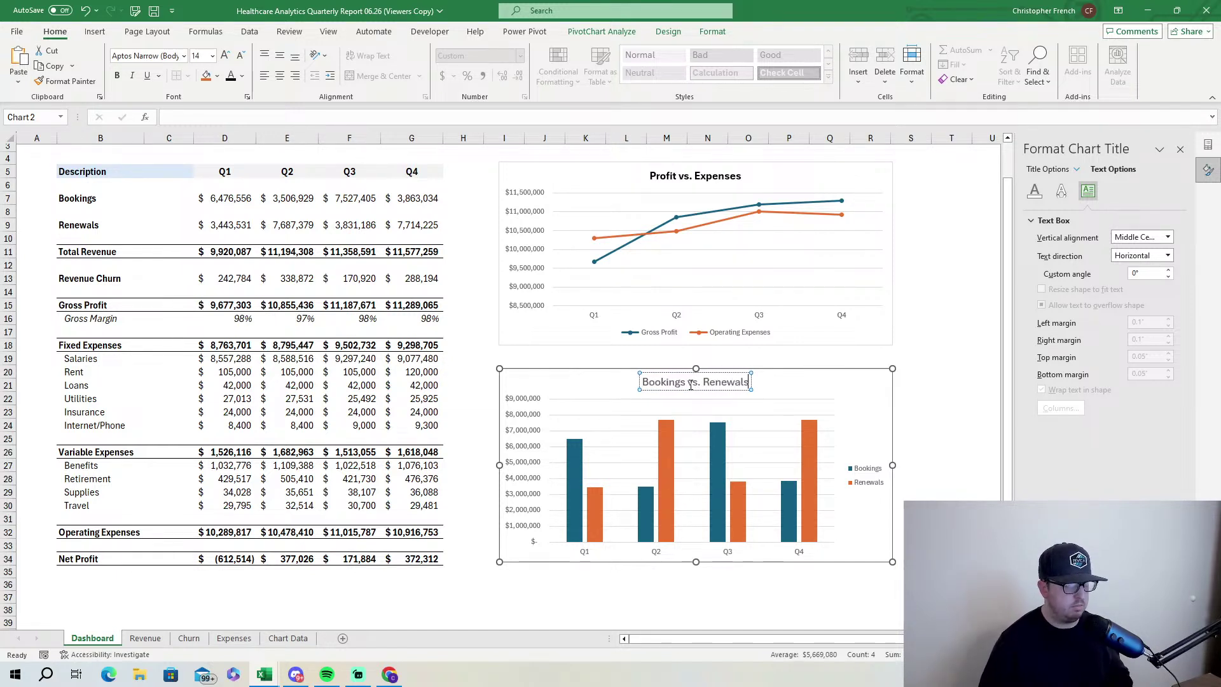
Format the "Bookings vs. Renewals" chart title in bold black text.
triple_click(726, 387)
left_click(116, 75)
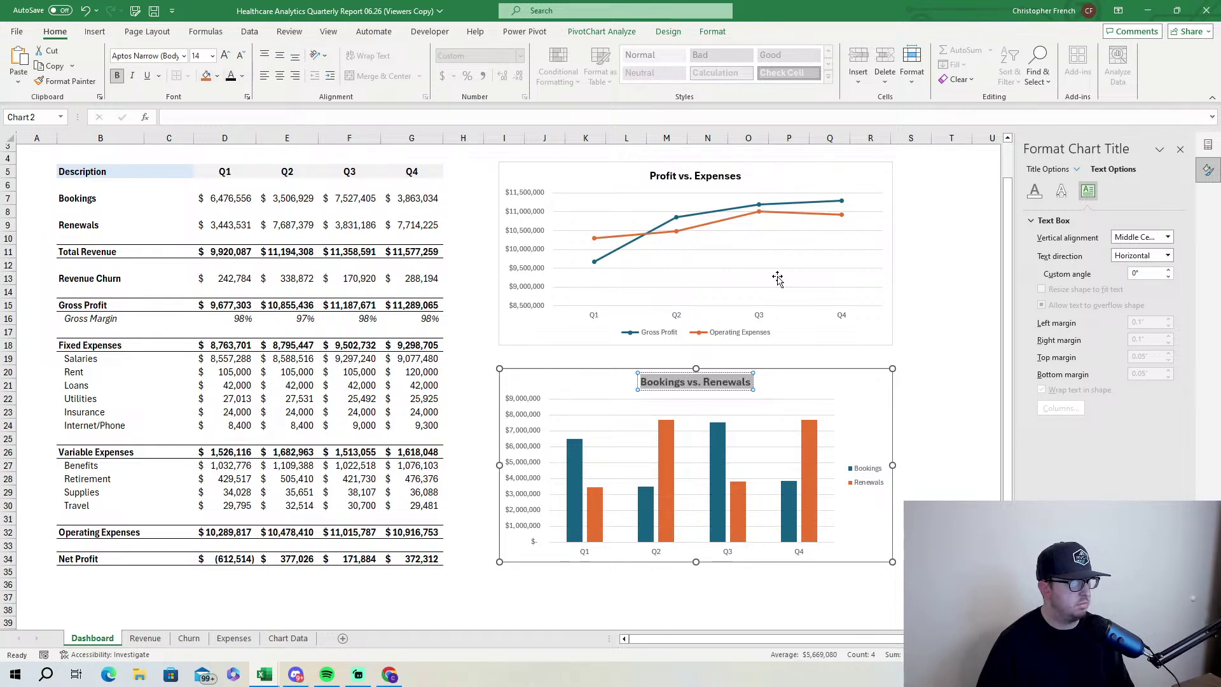
left_click(849, 408)
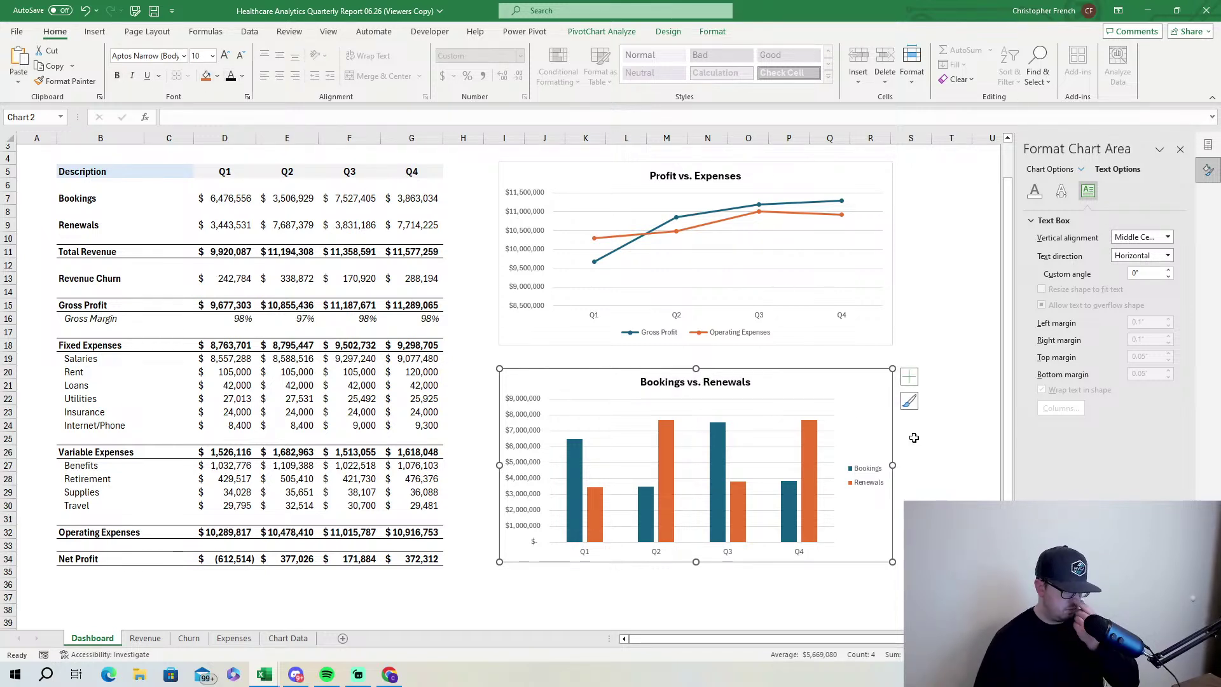
Examine the formatting options for the Bookings legend entry and the fill colours available for the Renewals series.
left_click(860, 471)
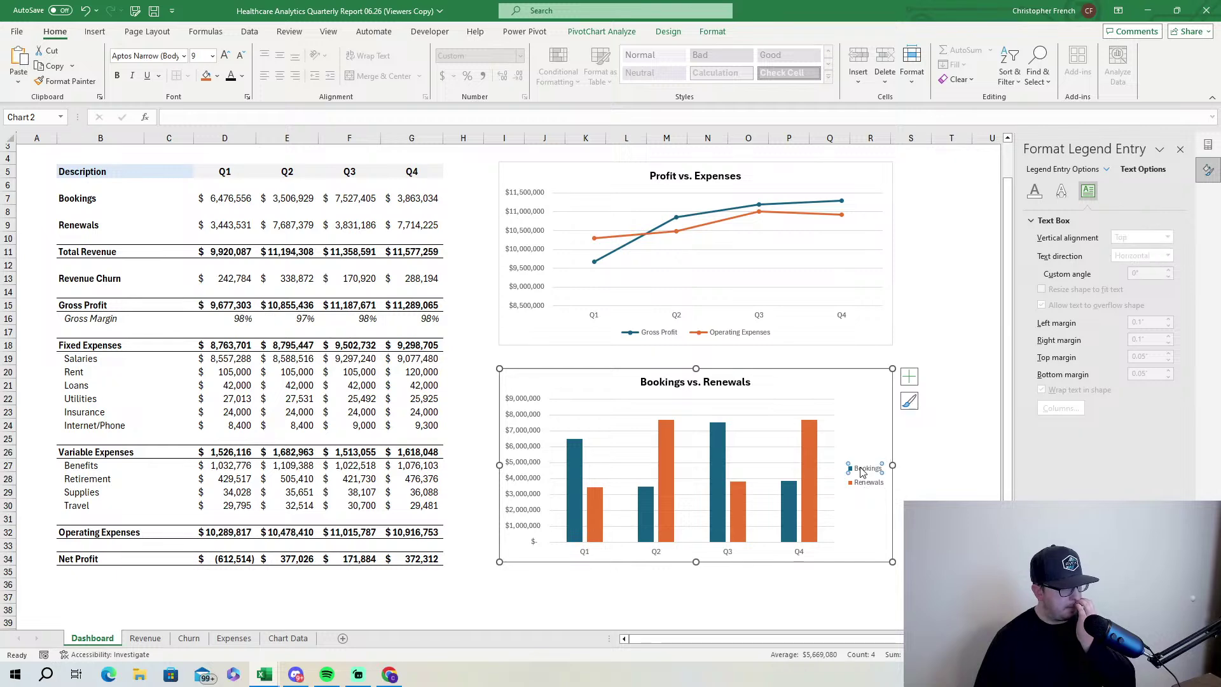
double_click(860, 471)
left_click(889, 428)
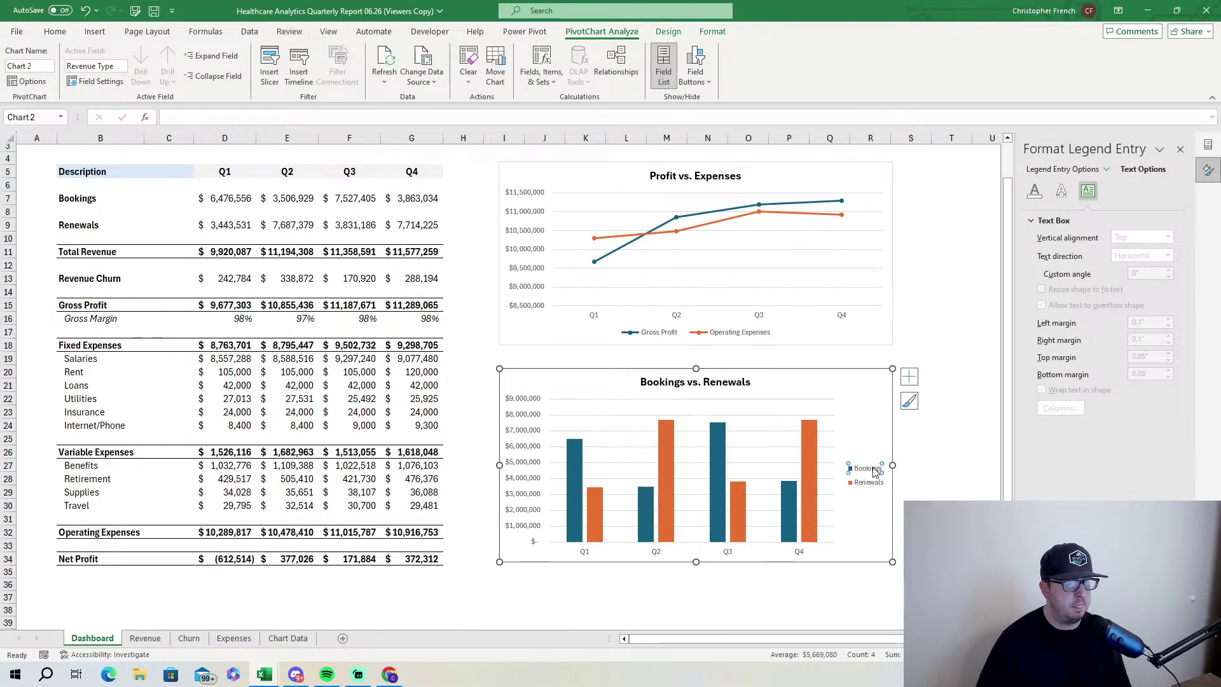
left_click(1035, 191)
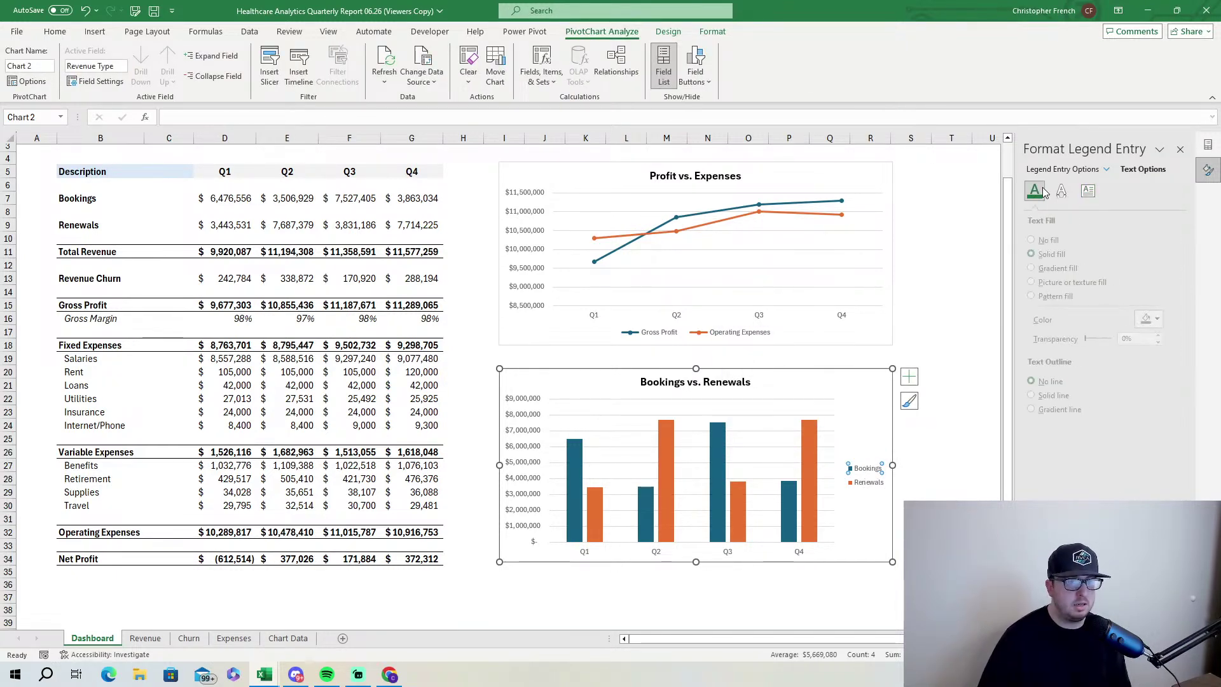
left_click(813, 490)
left_click(1034, 190)
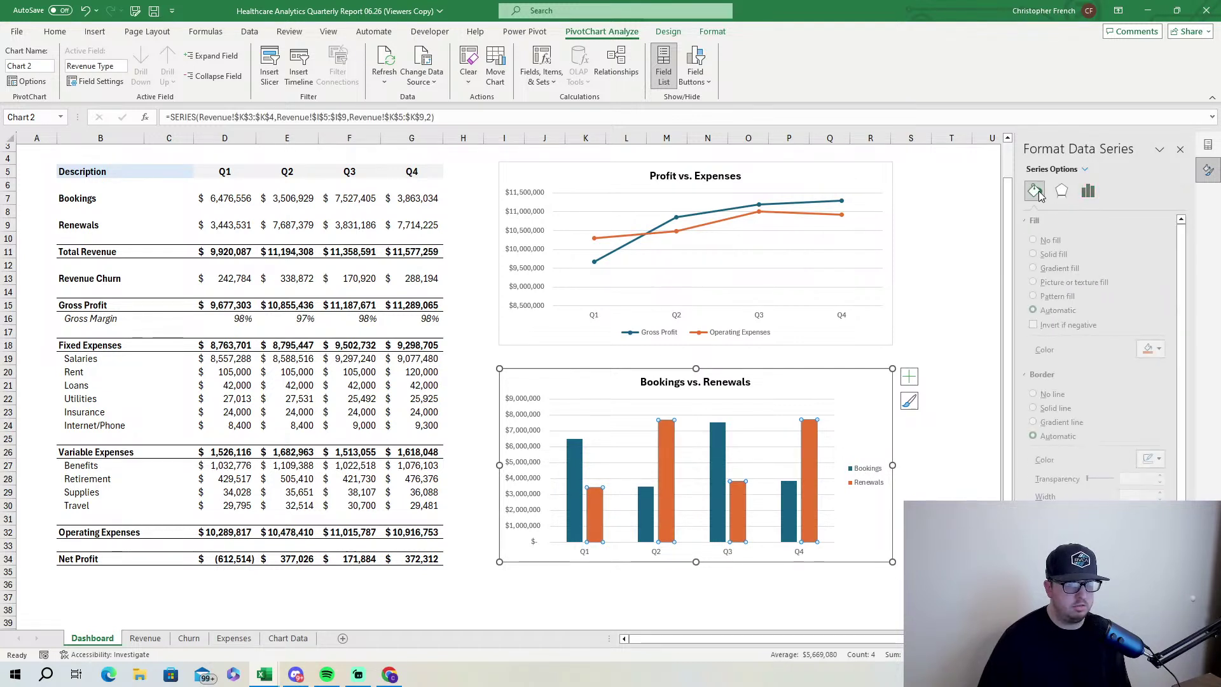
left_click(1168, 350)
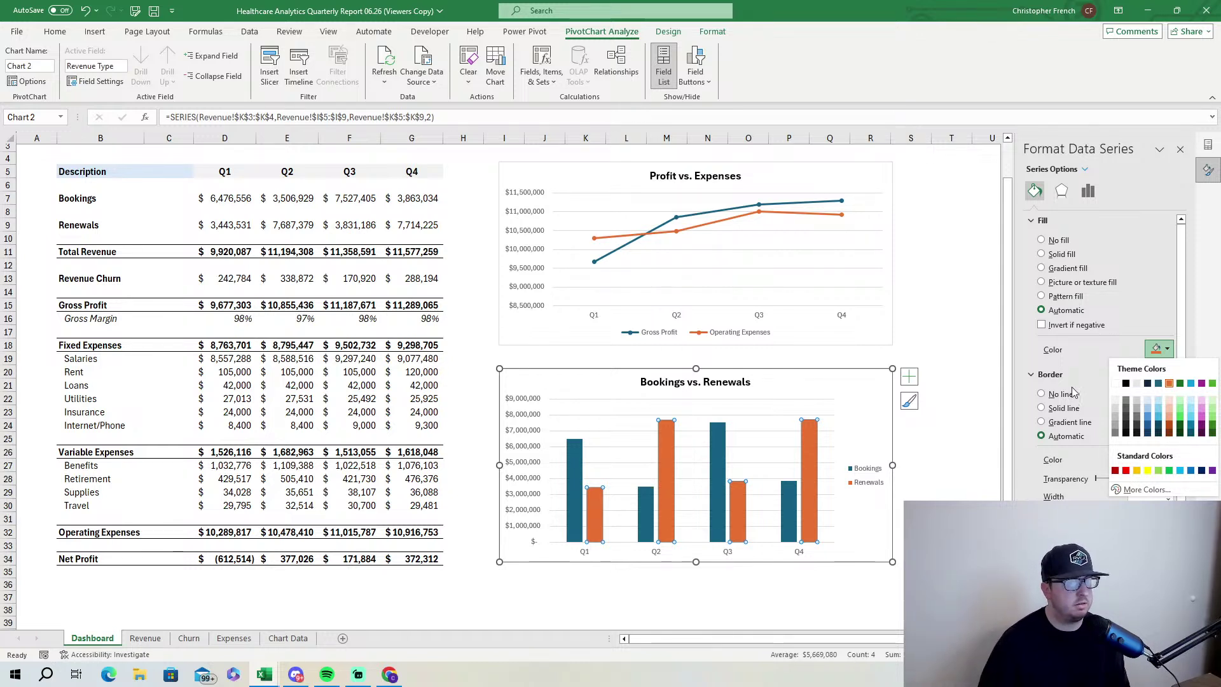
key("Escape")
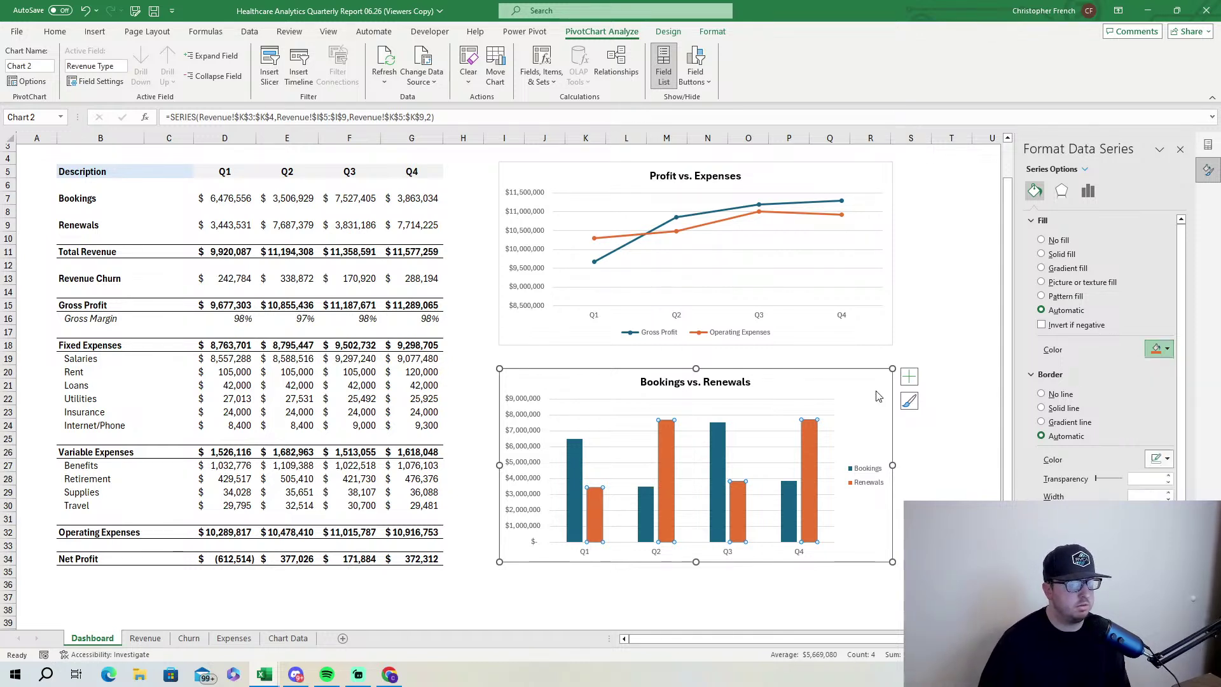
Look through the Bookings vs. Renewals chart's area formatting, selectable parts and chart elements.
right_click(852, 420)
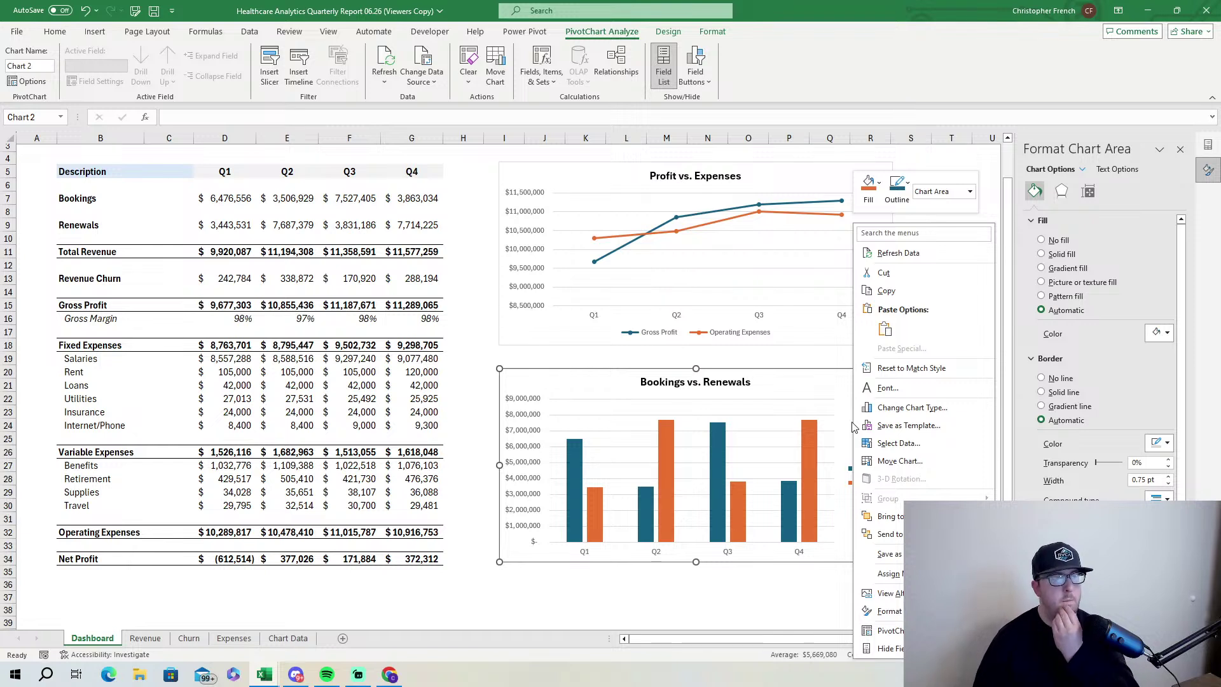
left_click(853, 423)
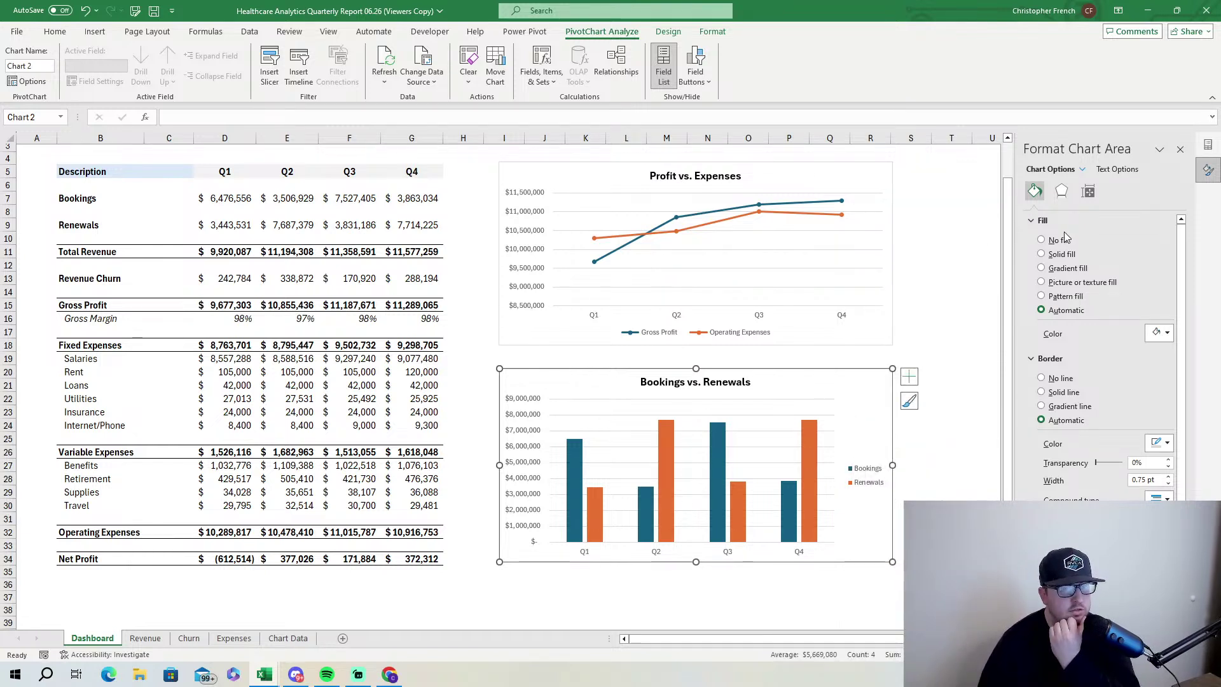
left_click(1061, 191)
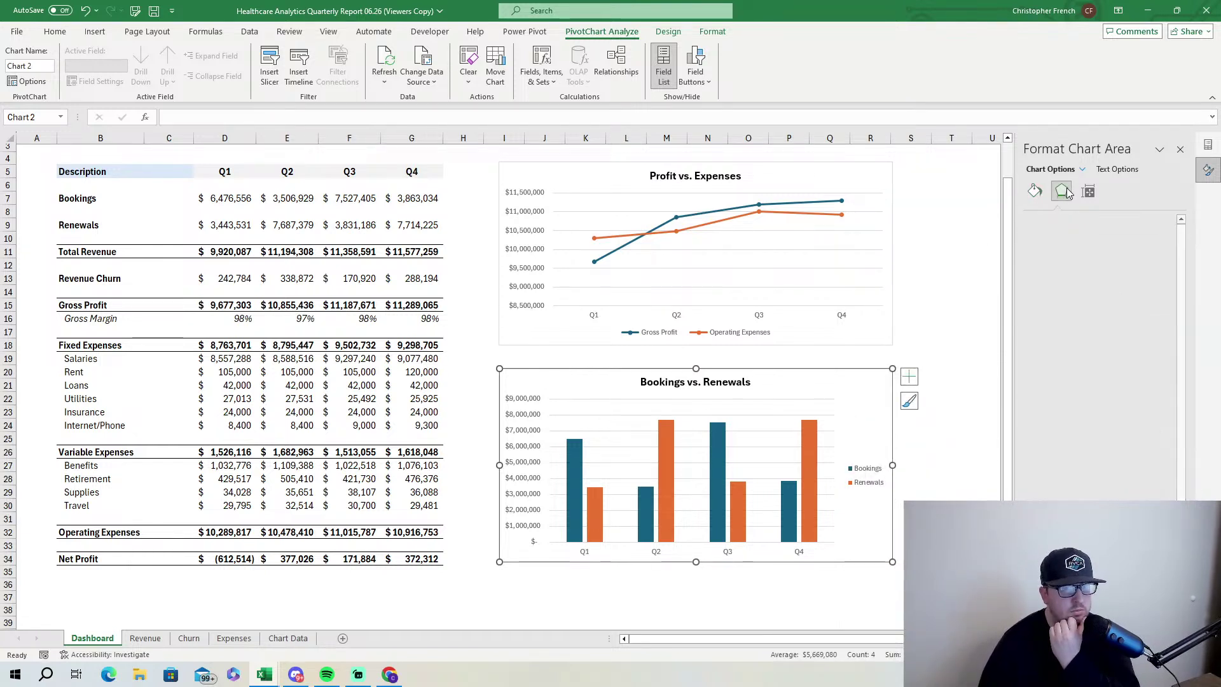
left_click(1035, 191)
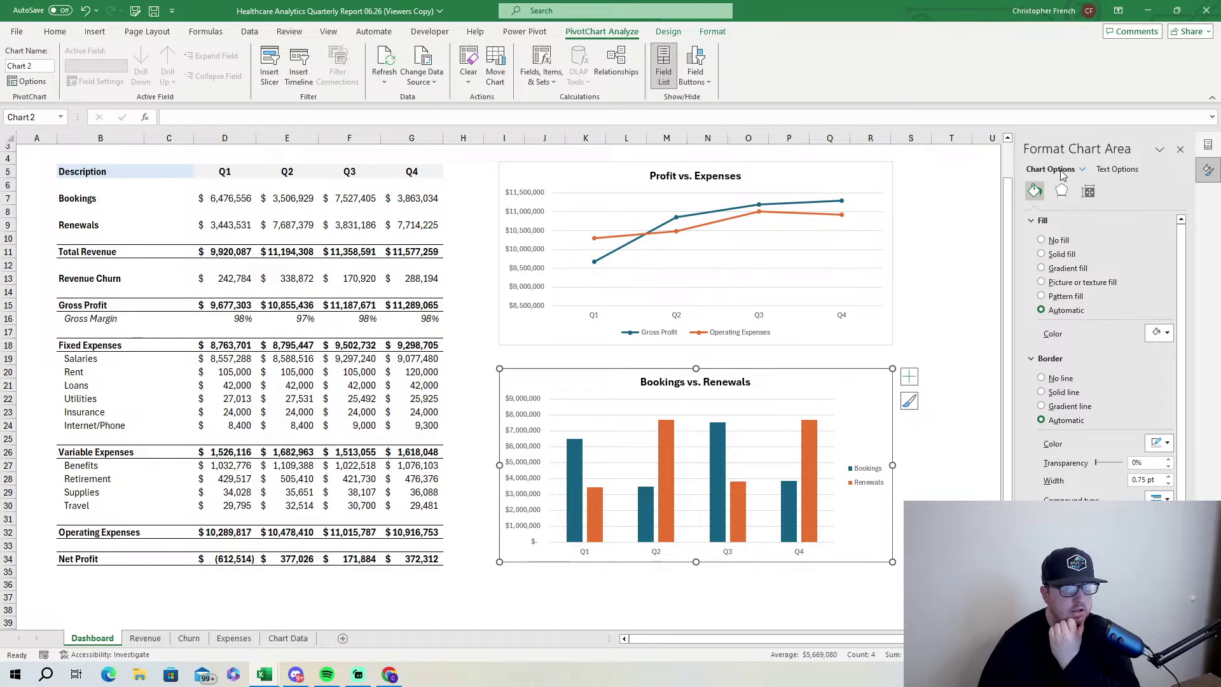
left_click(1082, 170)
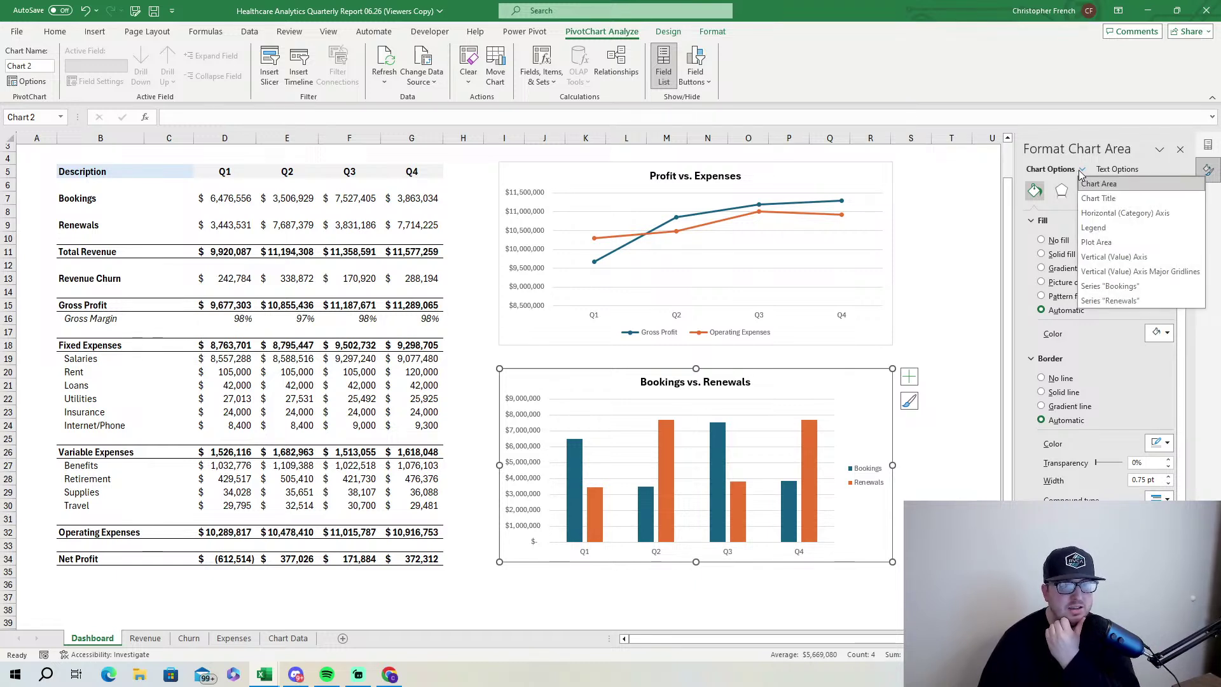
left_click(1082, 170)
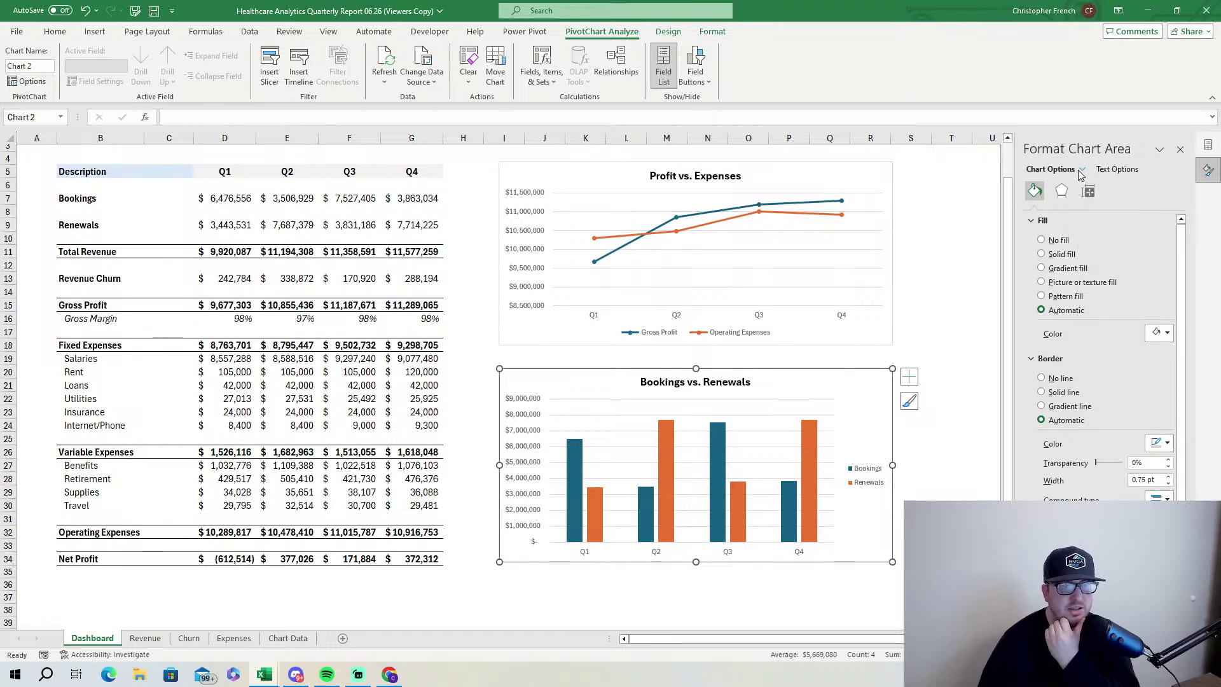
left_click(910, 378)
left_click(910, 378)
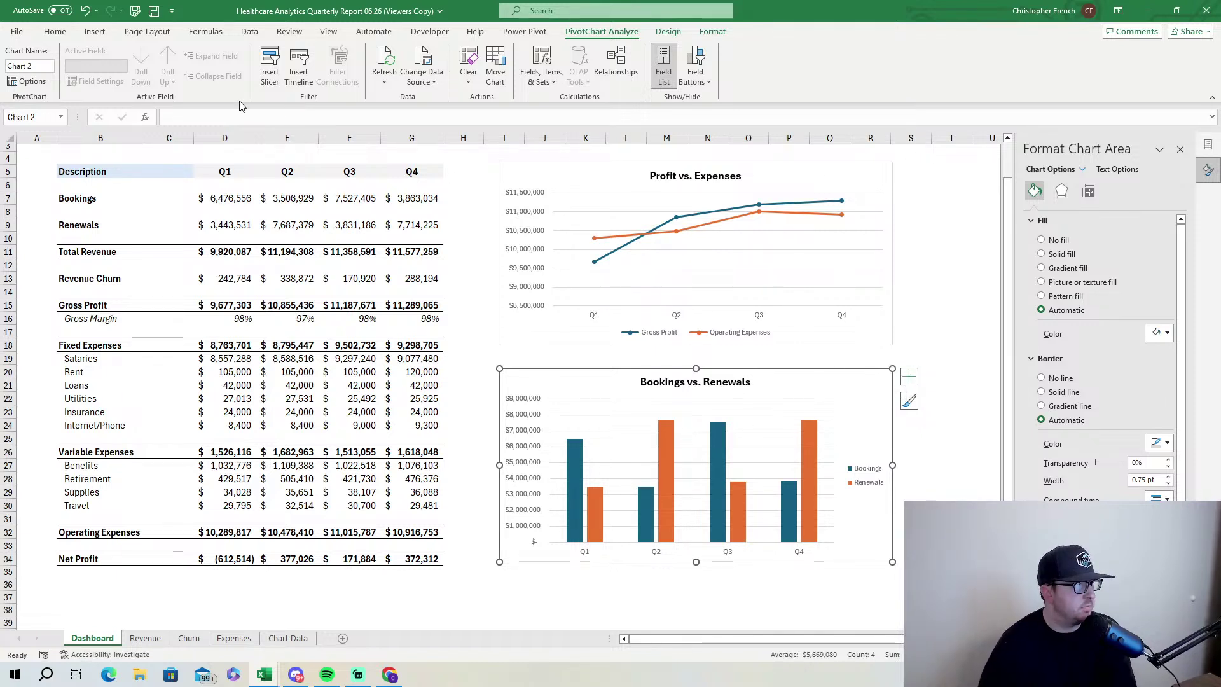
Change the Bookings vs. Renewals chart type to Stacked Column.
right_click(866, 420)
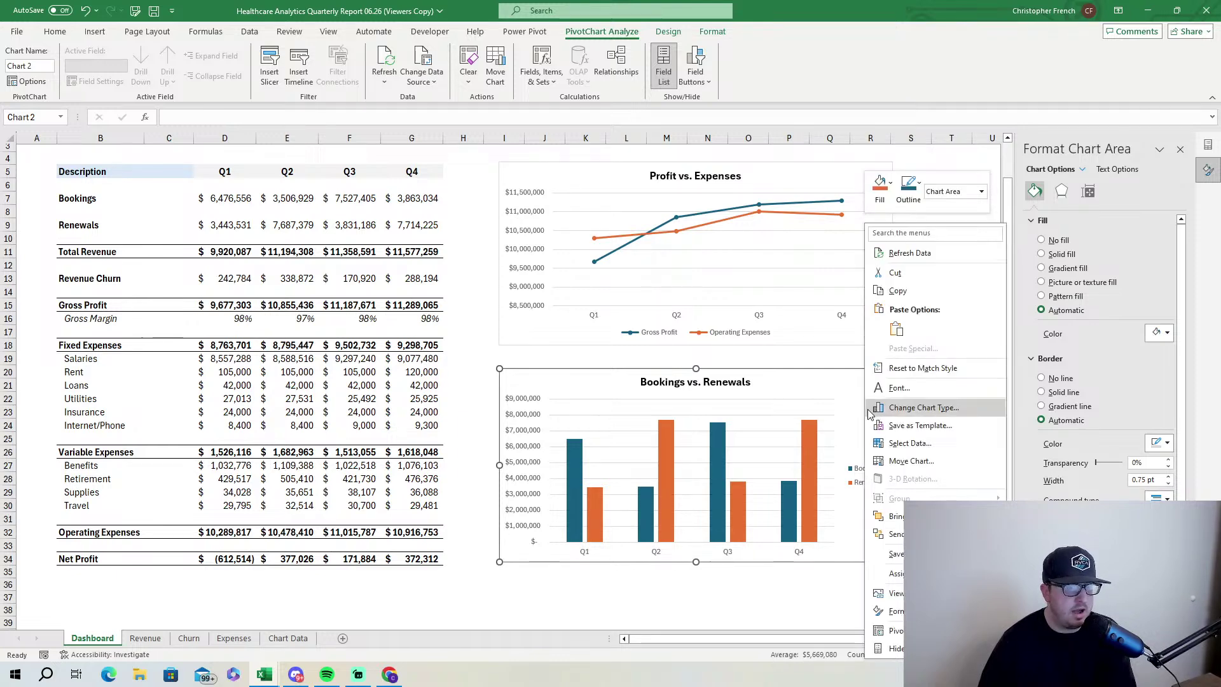
left_click(898, 410)
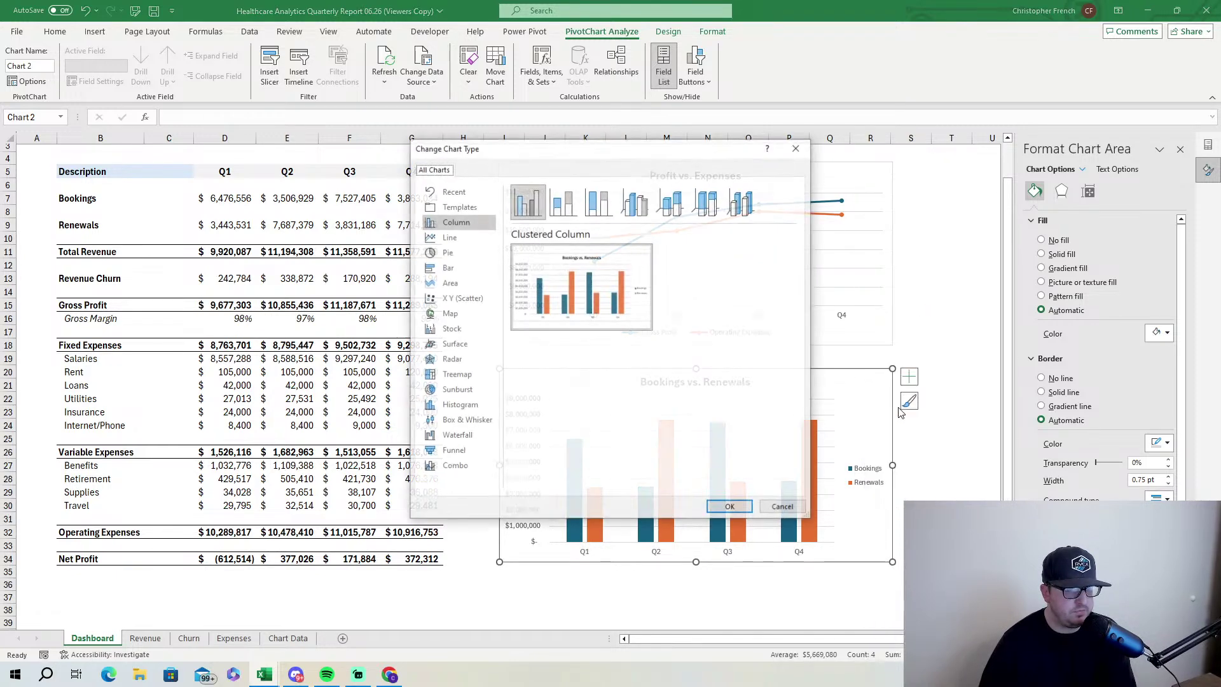
left_click(570, 203)
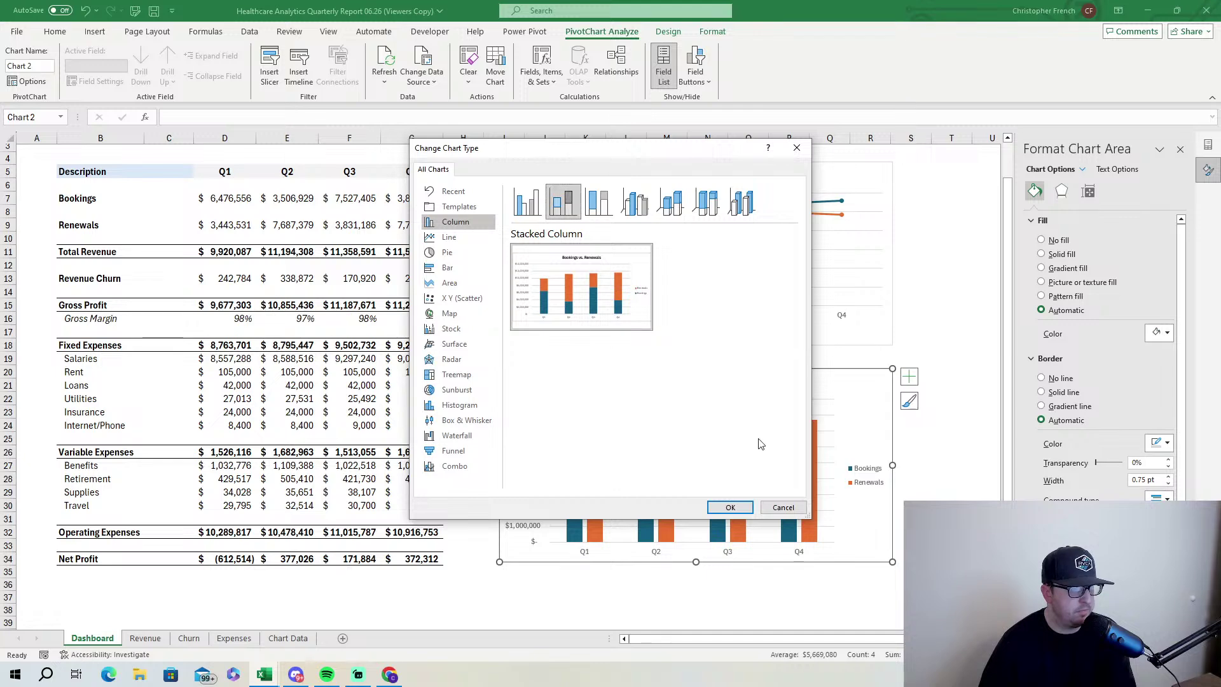
left_click(730, 508)
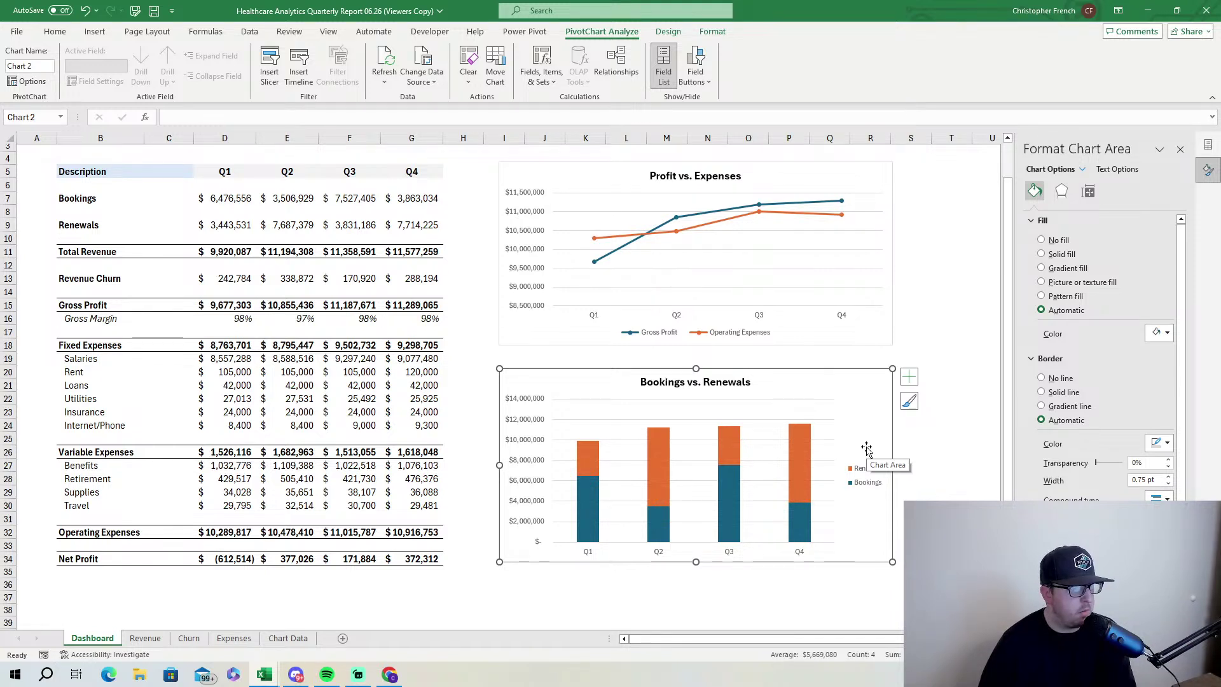
left_click(658, 551)
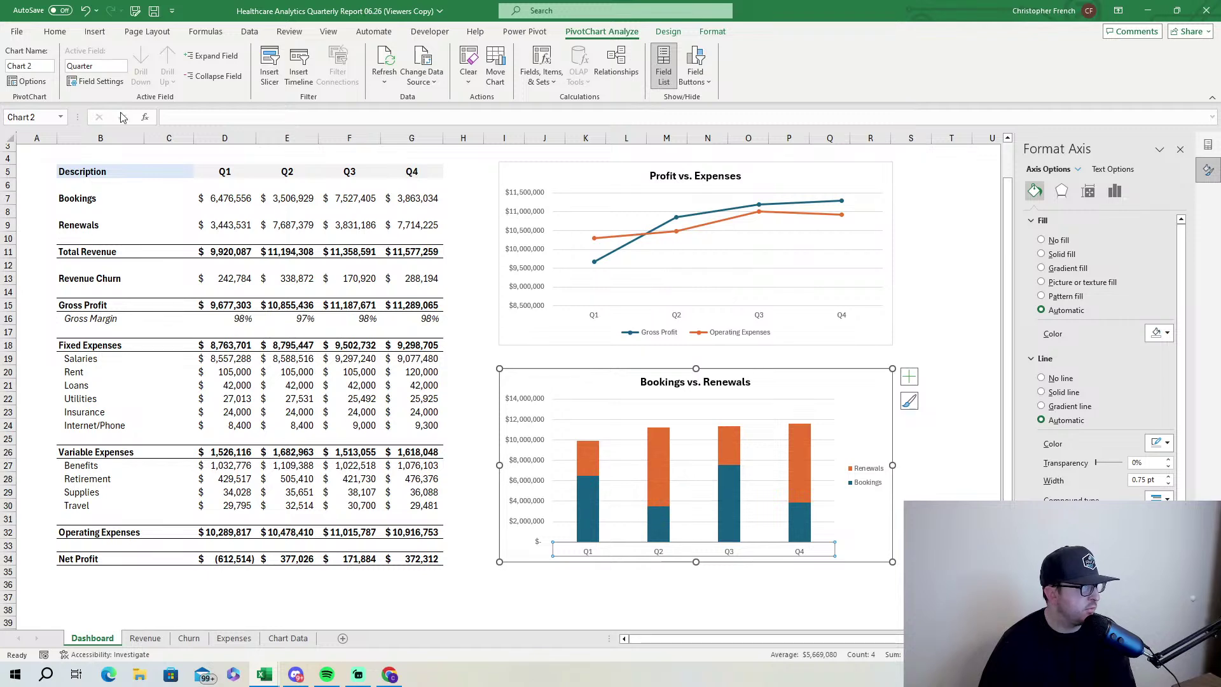
left_click_drag(862, 392, 855, 394)
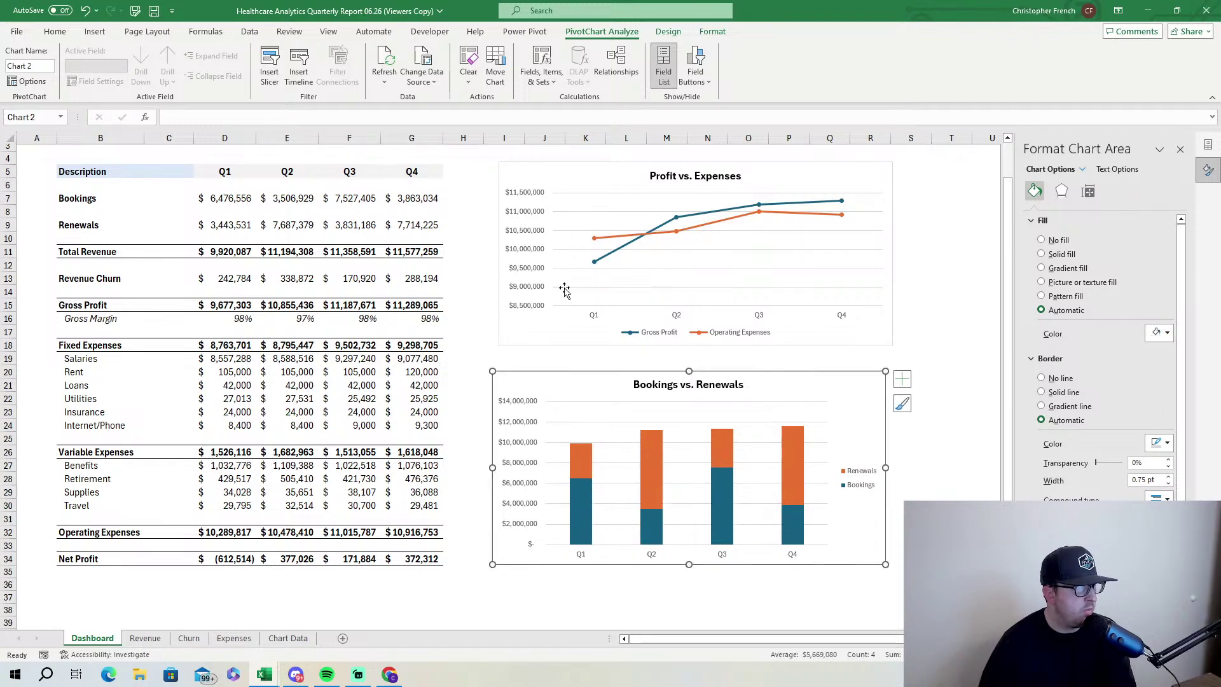
left_click(85, 10)
left_click(920, 425)
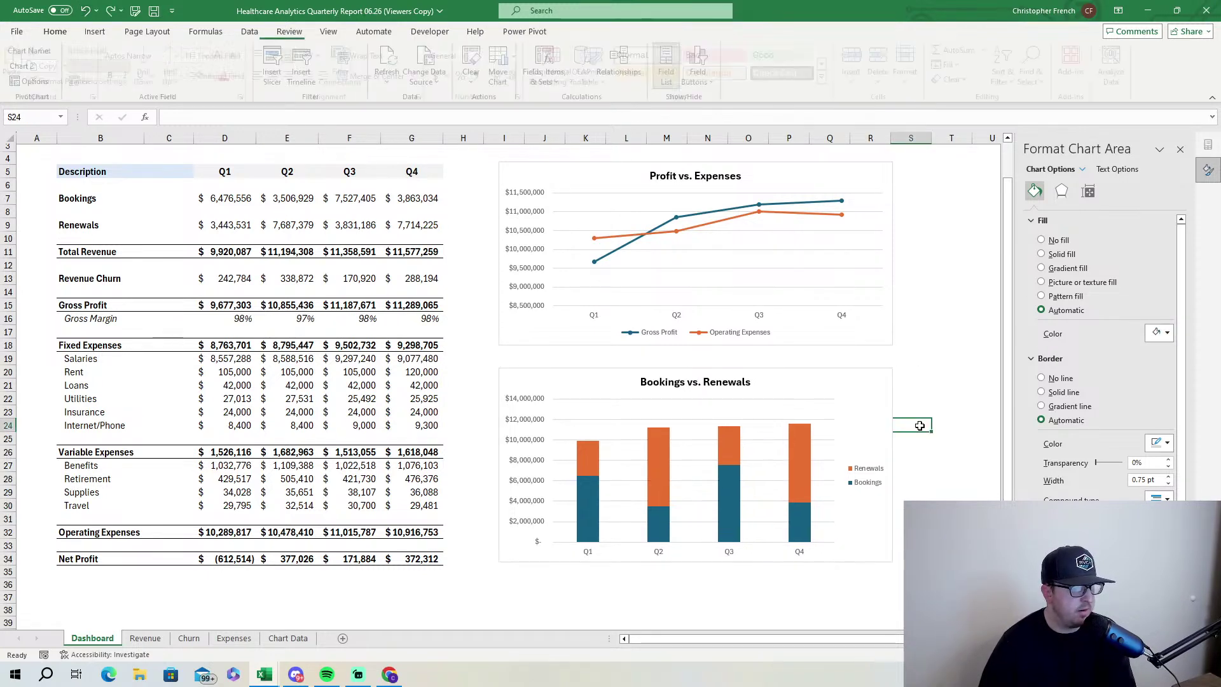
left_click(866, 443)
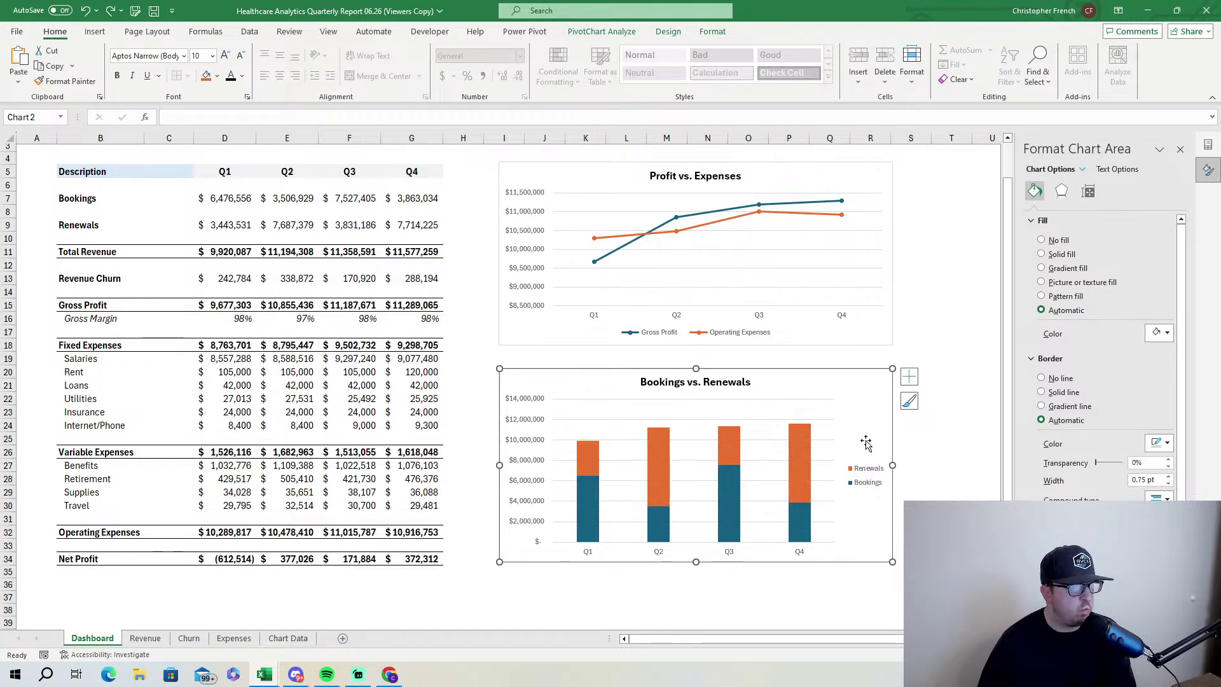
left_click(916, 429)
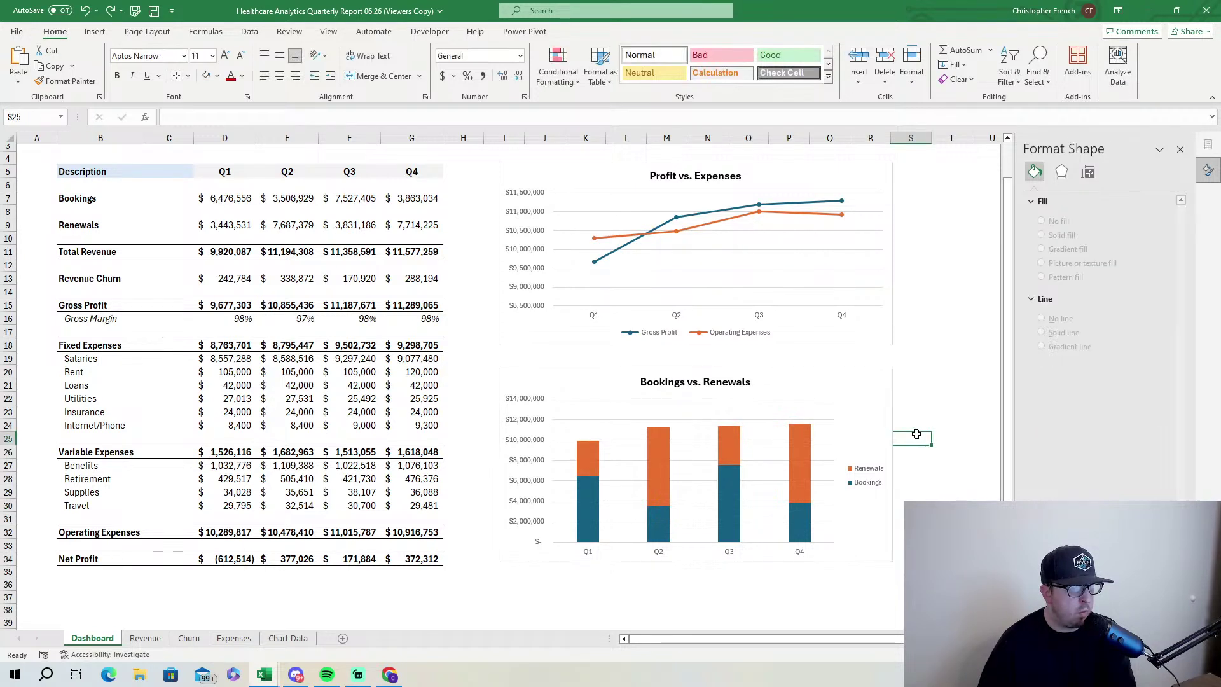
left_click(880, 422)
left_click(944, 424)
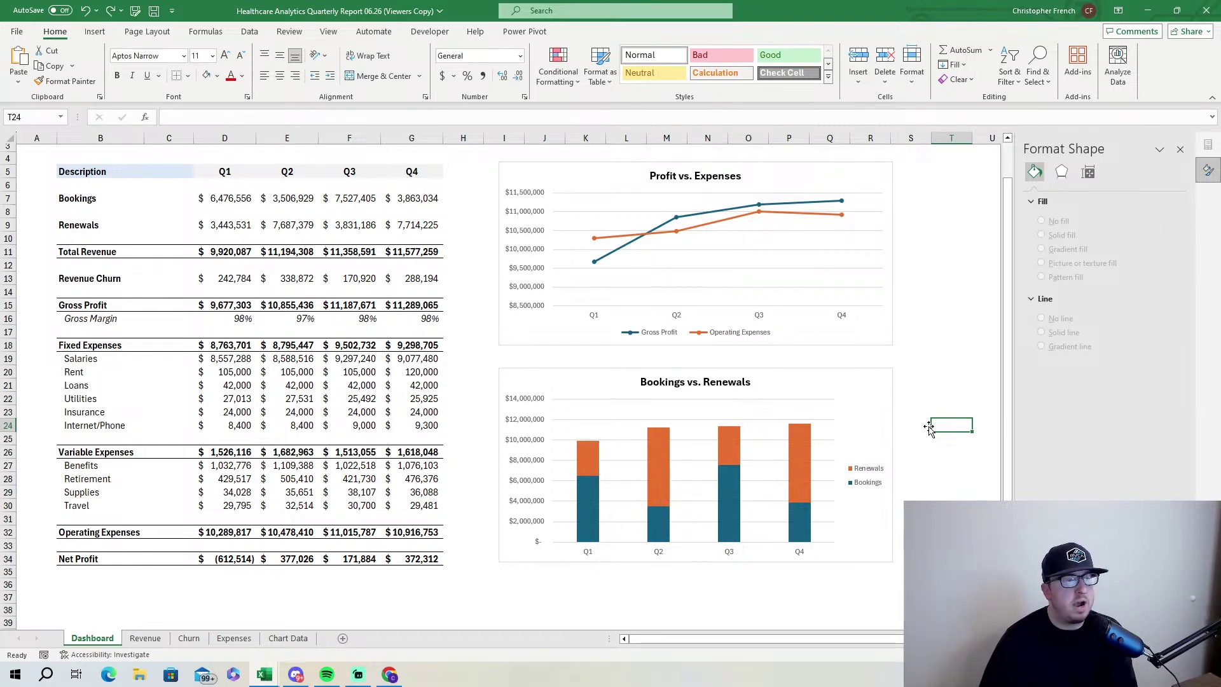
Try the Bookings vs. Renewals chart as Clustered Column and return it to Stacked Column.
left_click(889, 415)
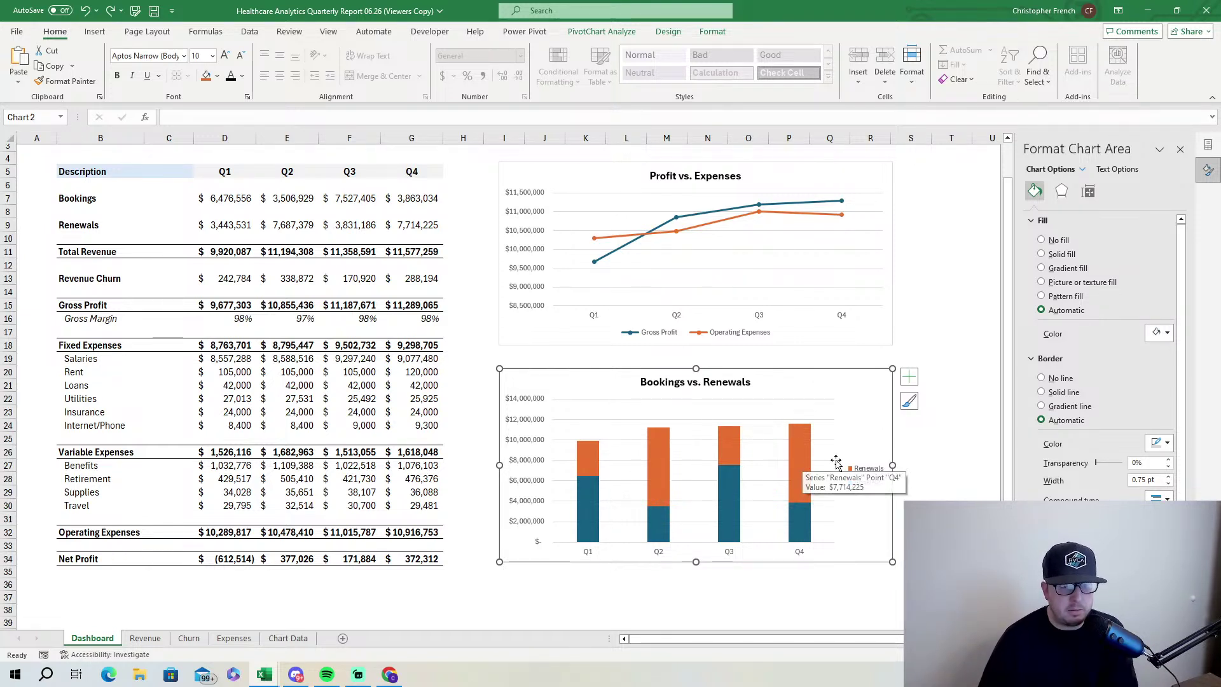
right_click(856, 412)
left_click(916, 407)
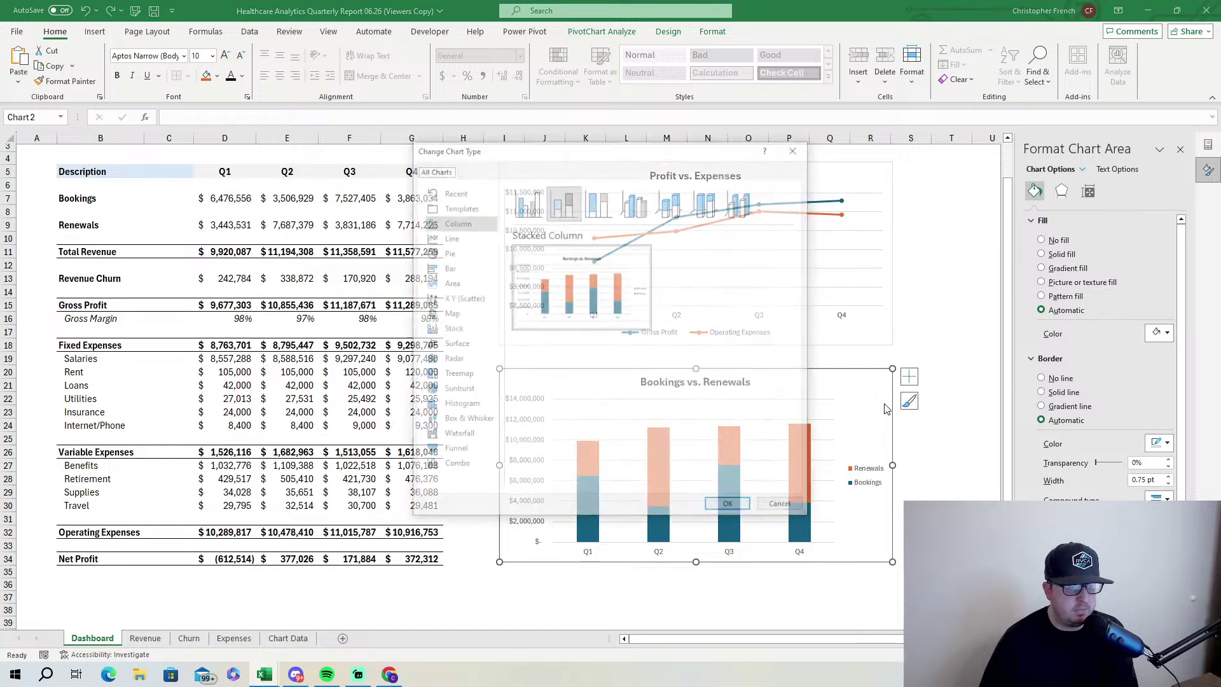
left_click(527, 202)
left_click(731, 506)
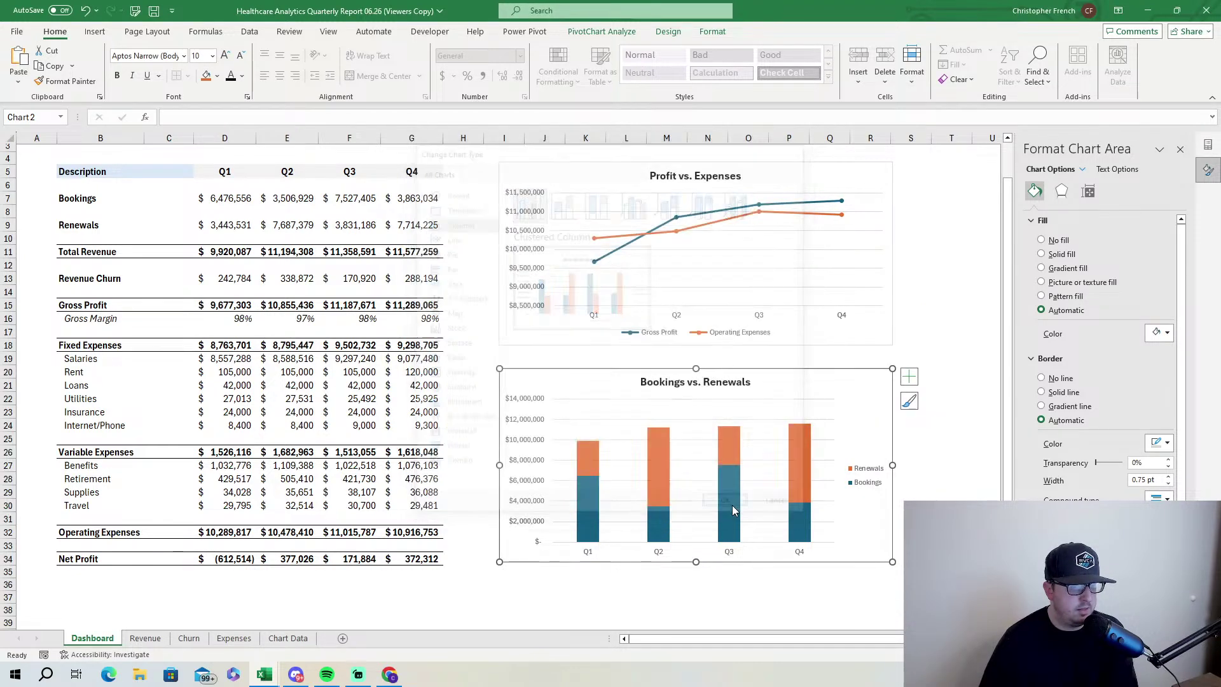
right_click(869, 418)
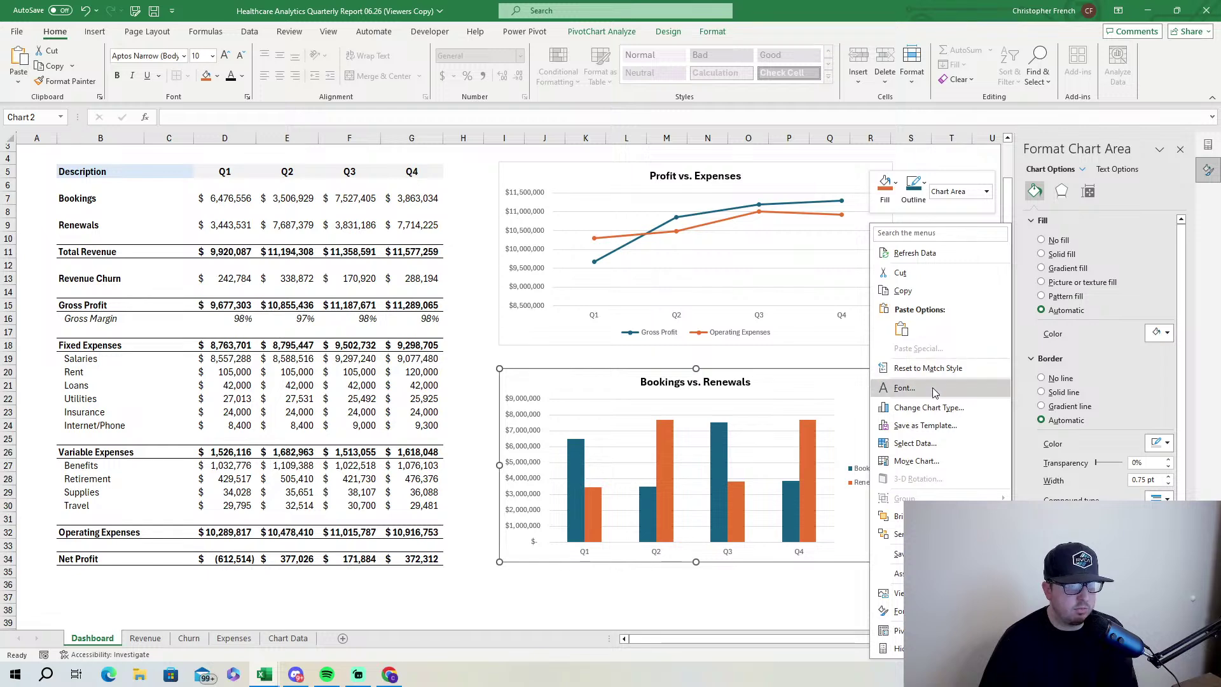
left_click(934, 408)
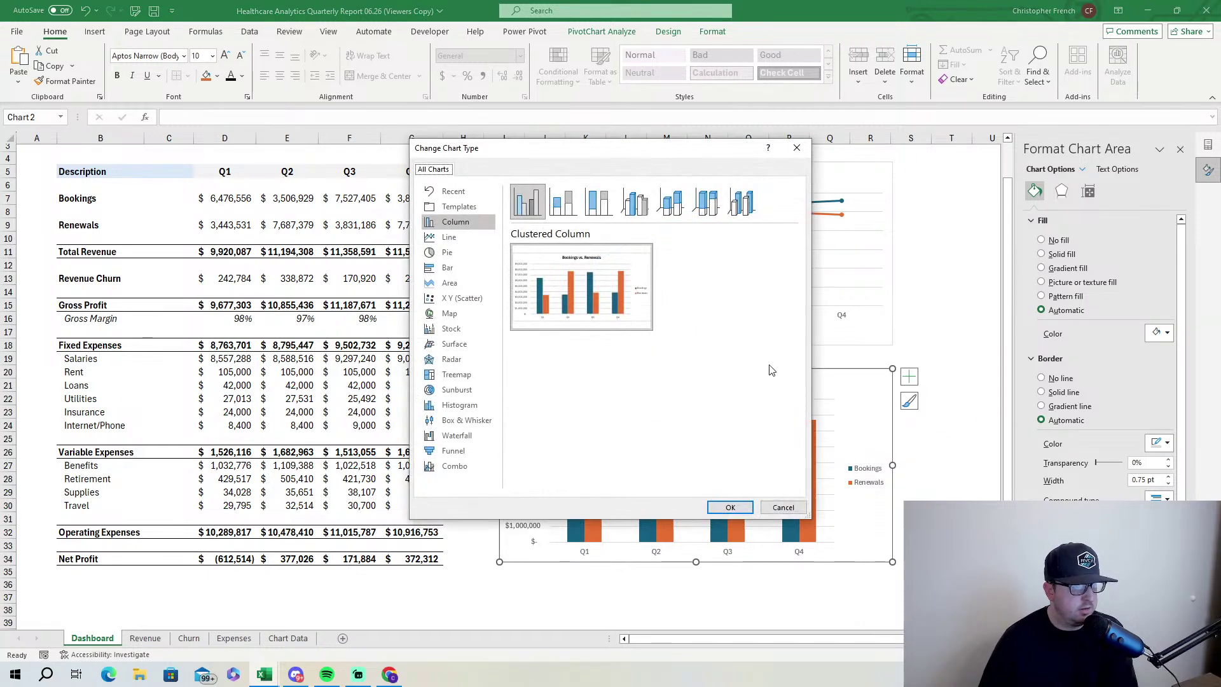
left_click(563, 202)
left_click(731, 507)
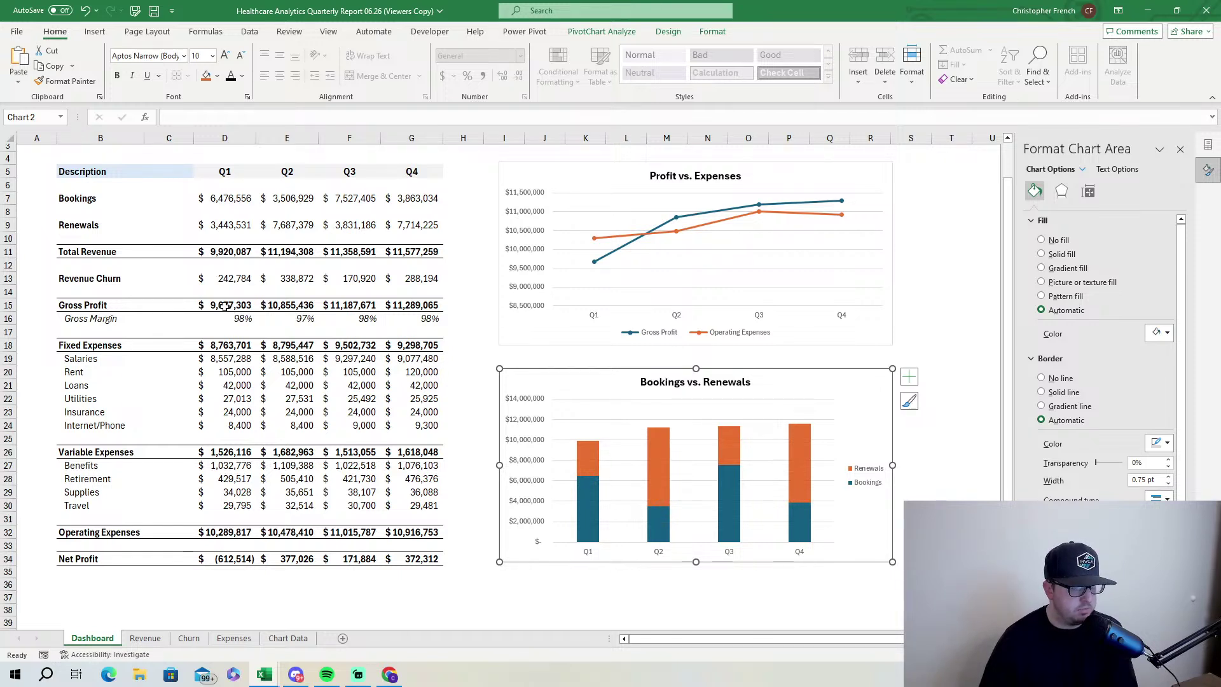
Examine the quarterly Total Revenue figures in row 11 against the heights of the stacked columns.
left_click(215, 252)
left_click_drag(214, 253, 413, 252)
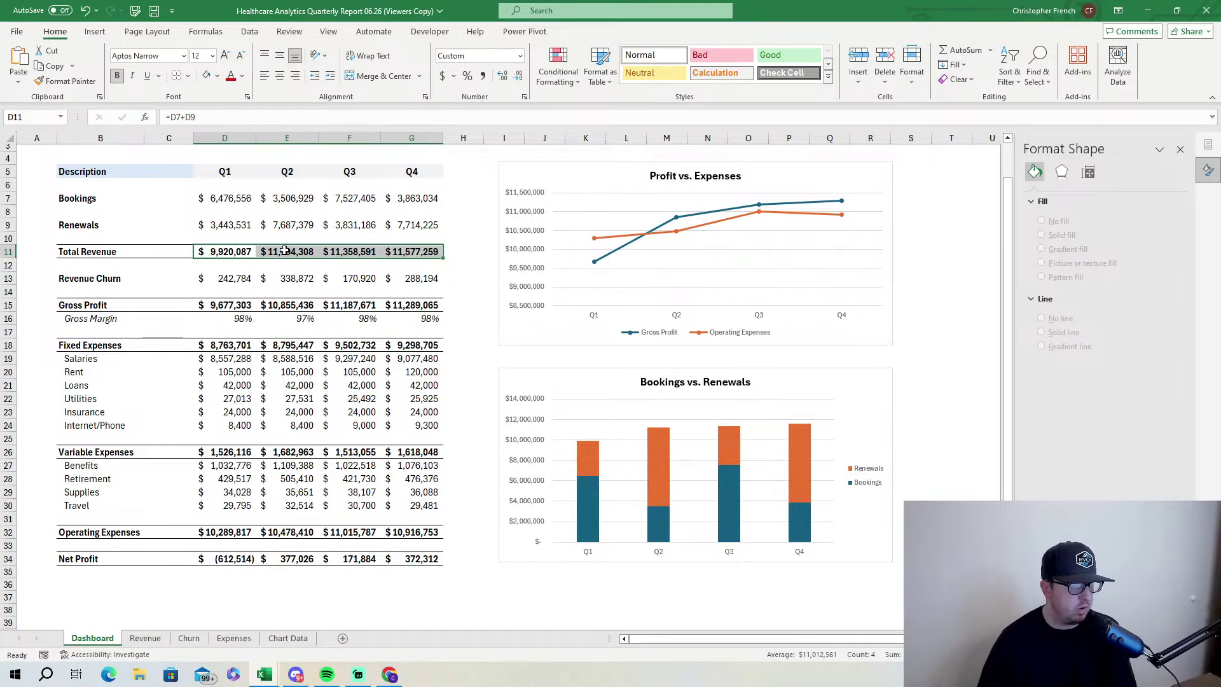
left_click(245, 251)
left_click(269, 253)
left_click(335, 253)
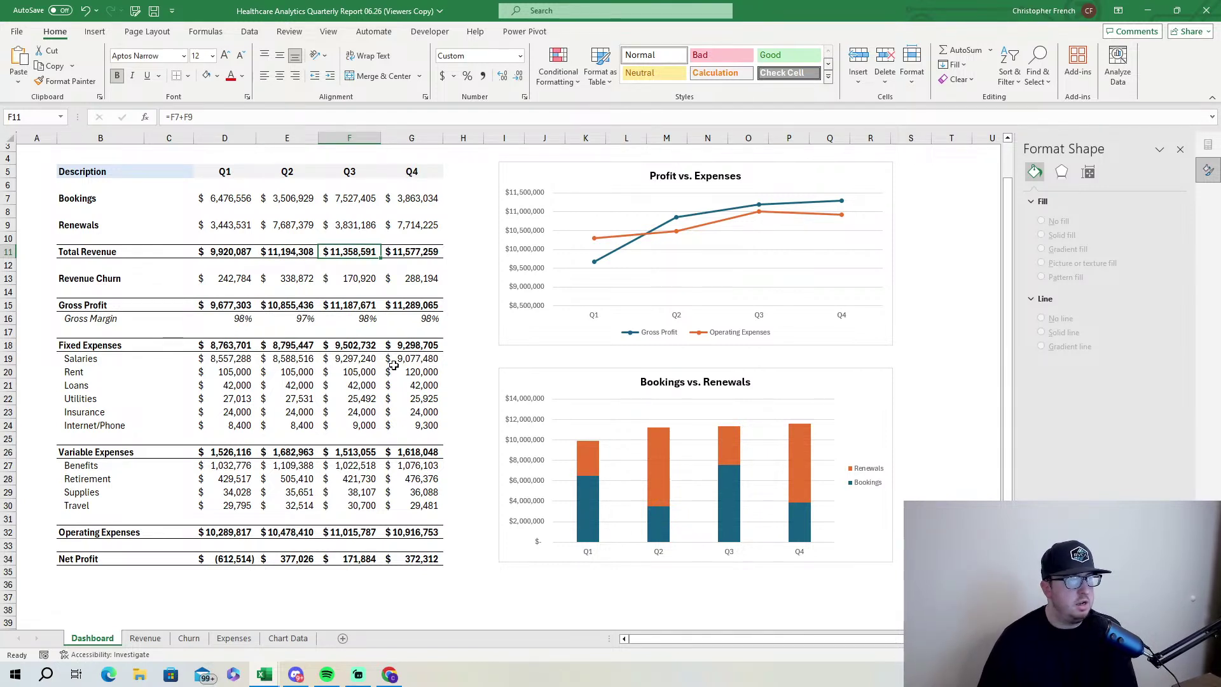
left_click(295, 249)
left_click(250, 250)
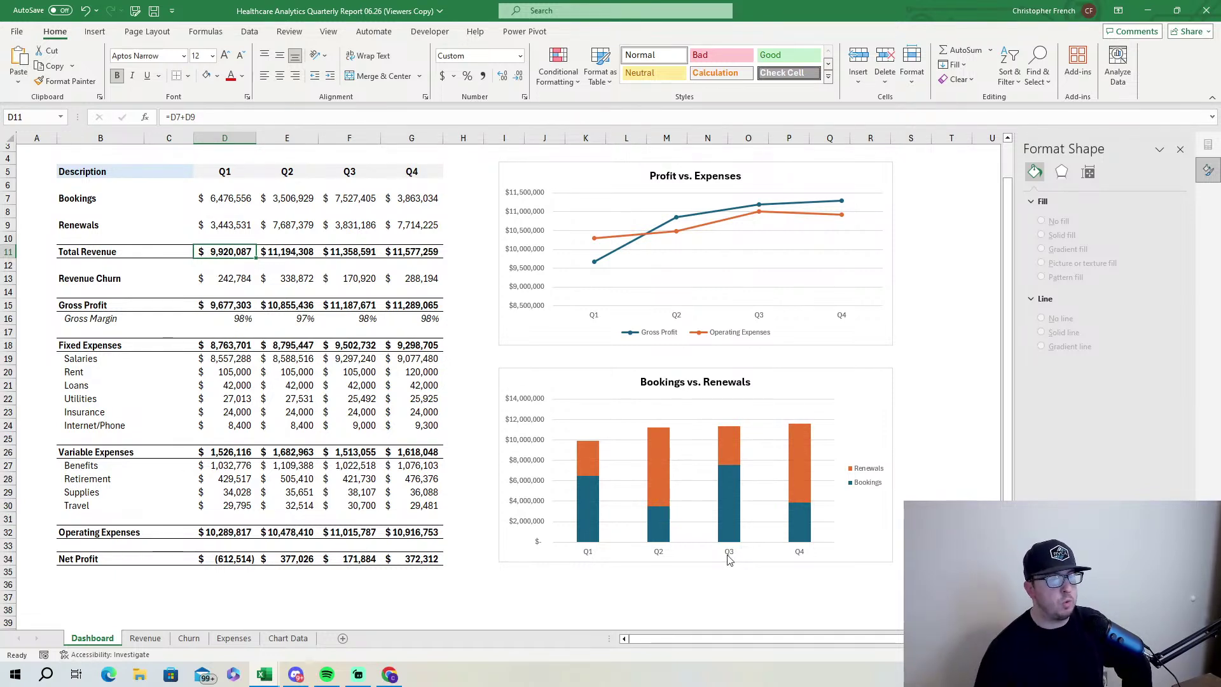
Fill the Bookings series in the Bookings vs. Renewals chart with the dark green theme shade.
left_click(845, 415)
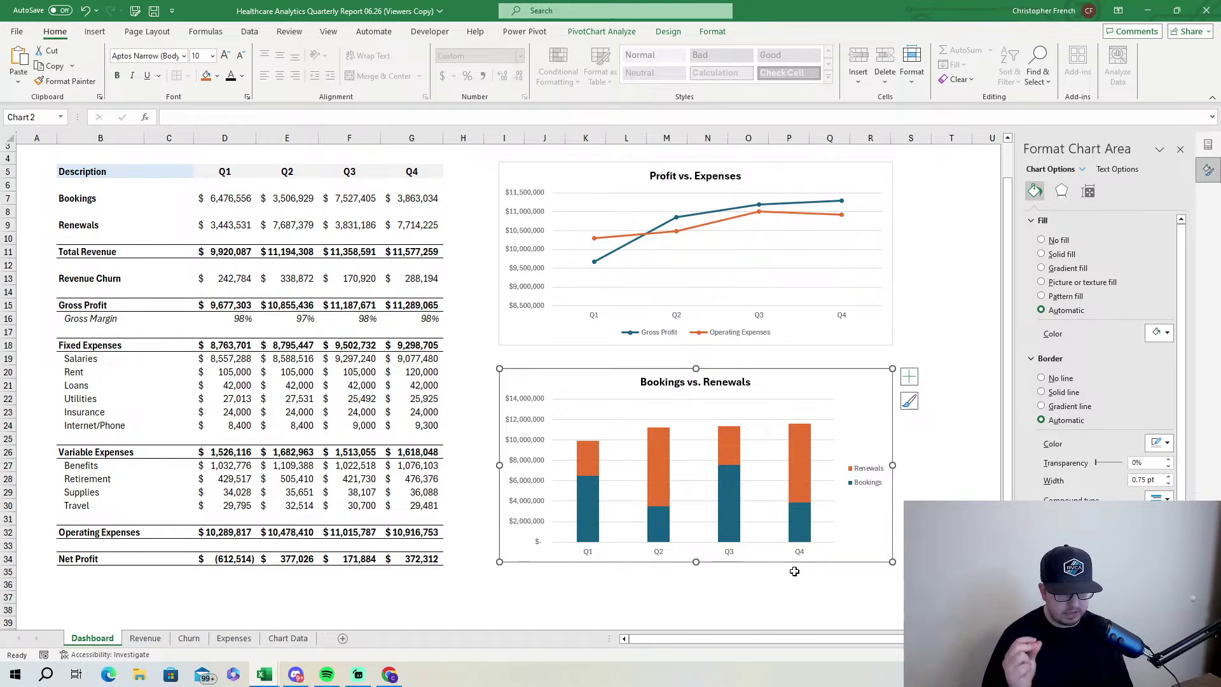
left_click(803, 533)
left_click(1166, 349)
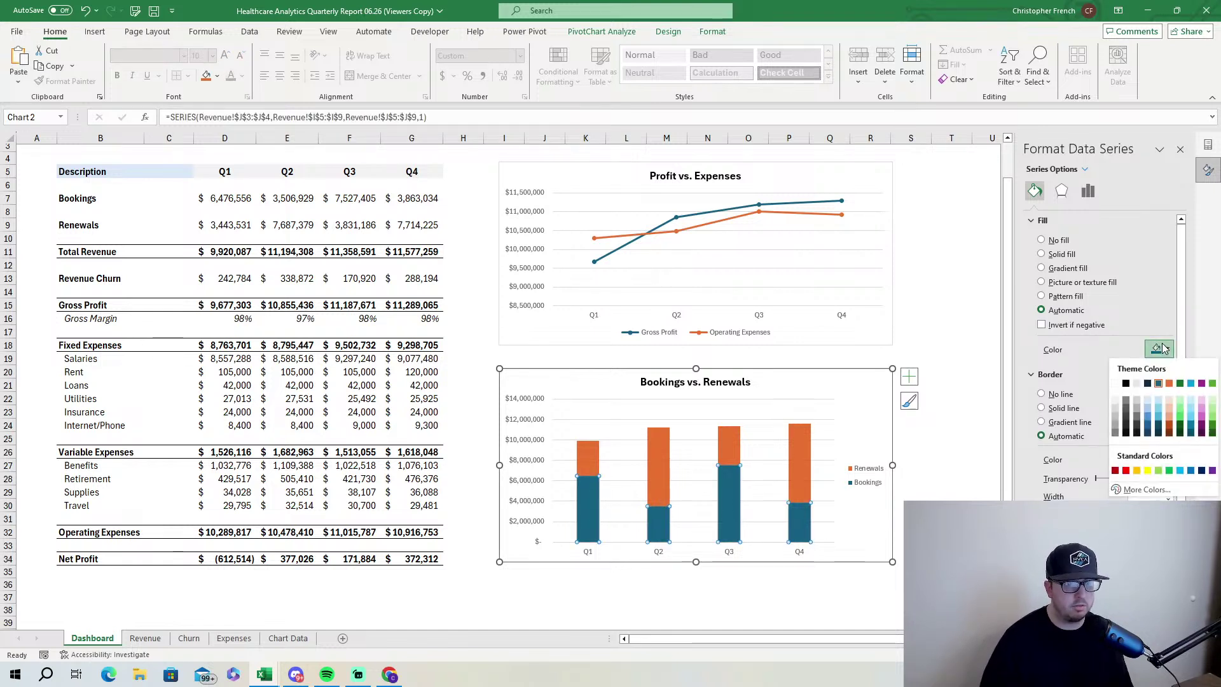
left_click(1182, 410)
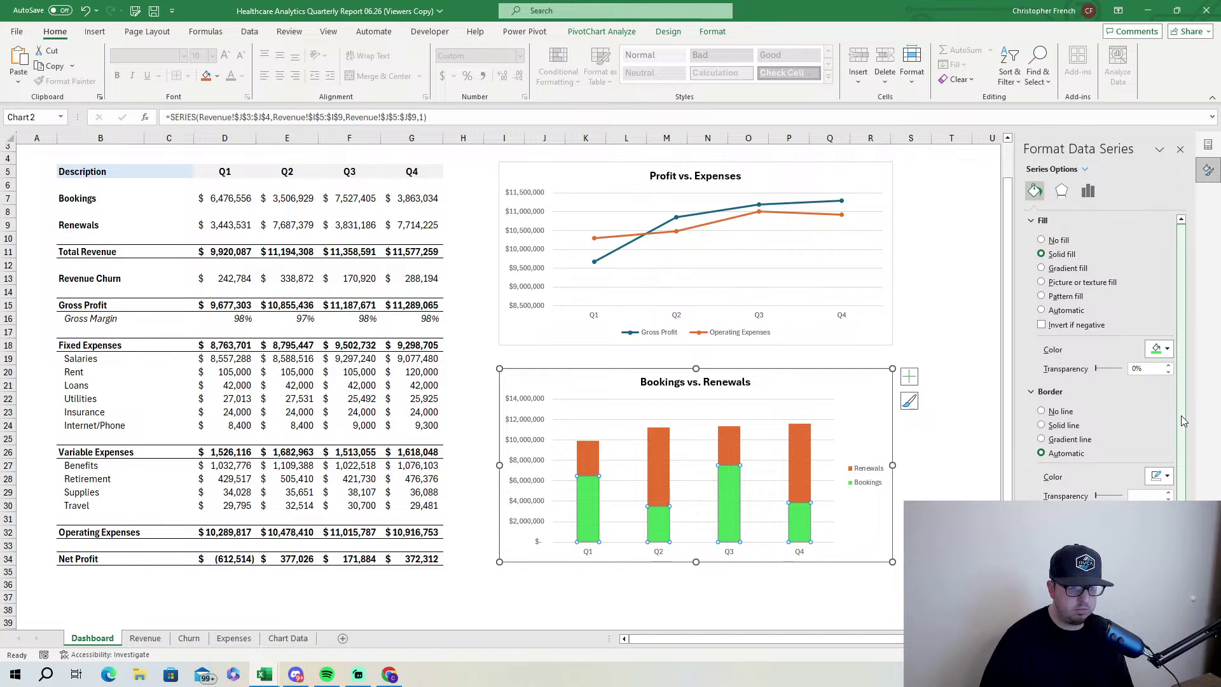
left_click(1166, 349)
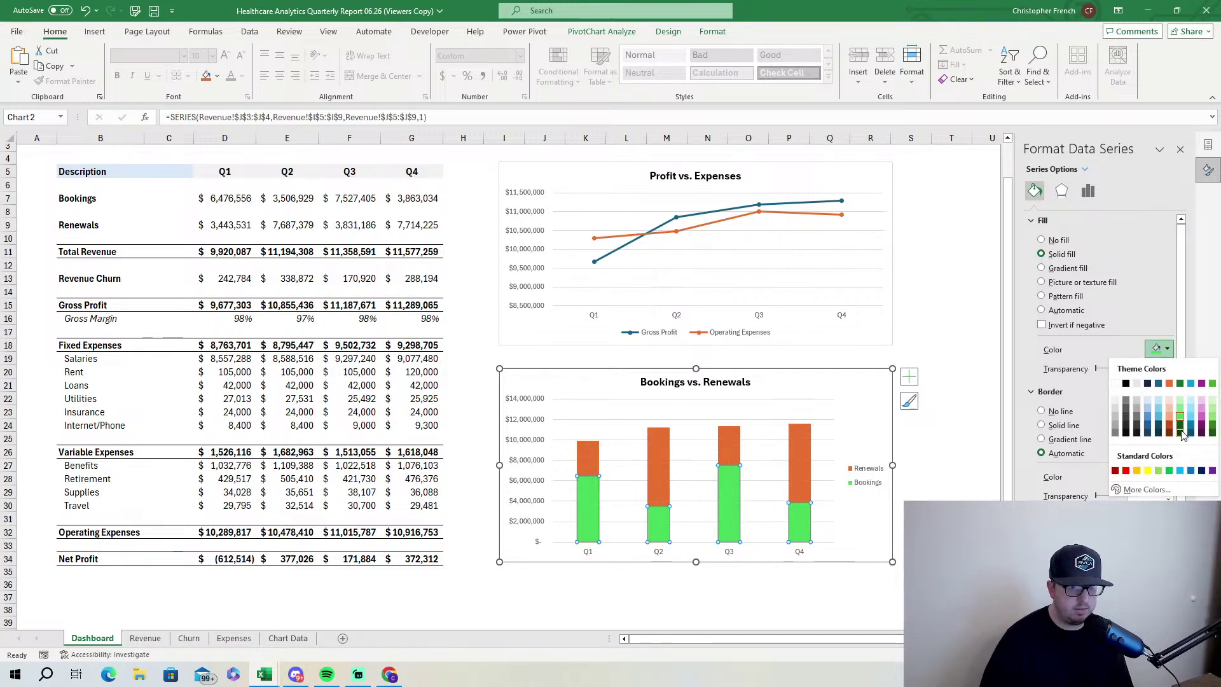
left_click(1181, 431)
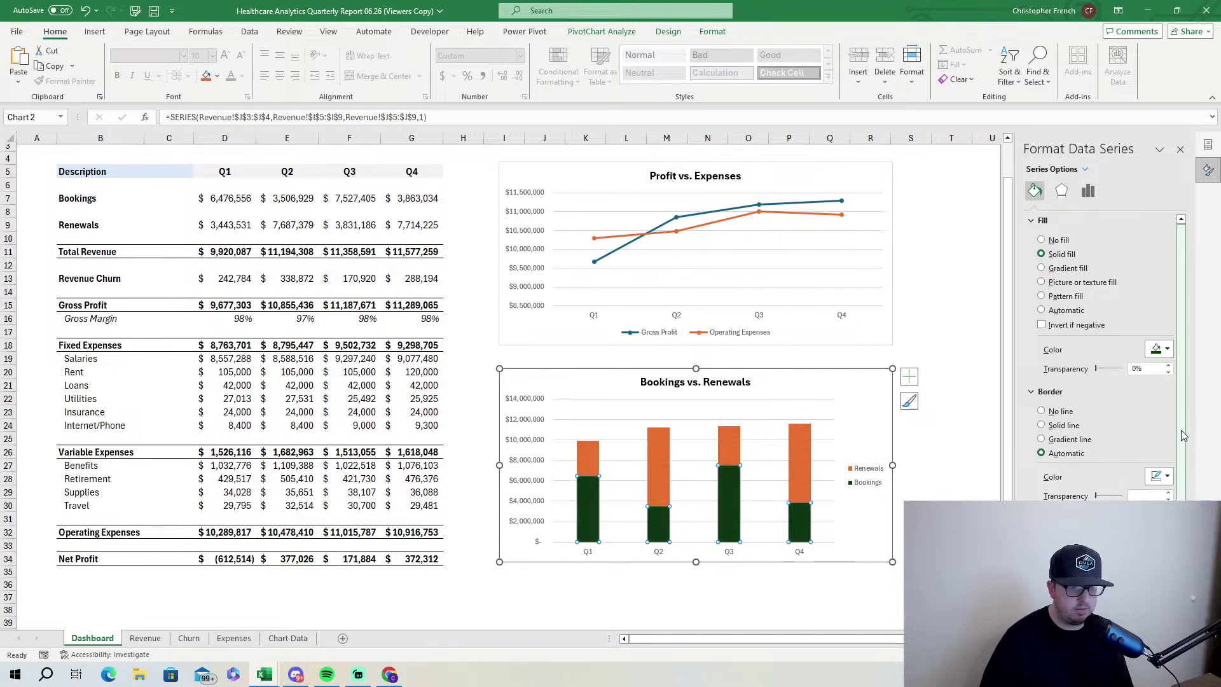
Look through the fill colours available for the Renewals series in the Bookings vs. Renewals chart.
left_click(796, 471)
left_click(1166, 350)
key("Escape")
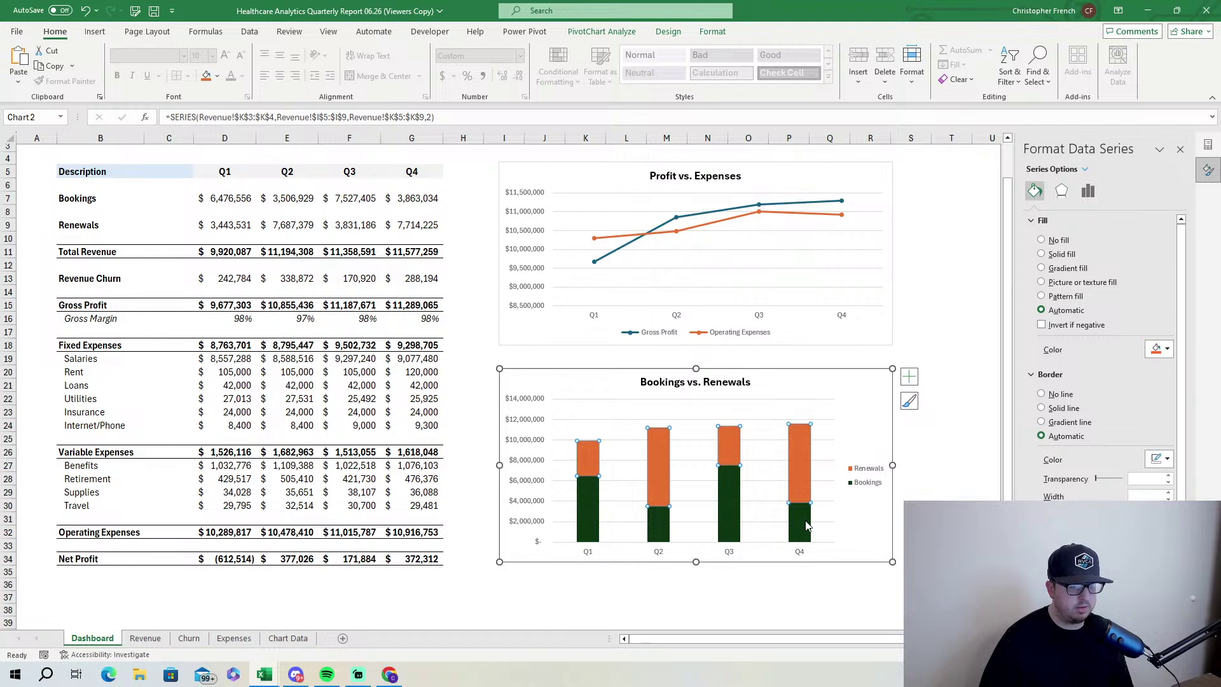
left_click(1166, 349)
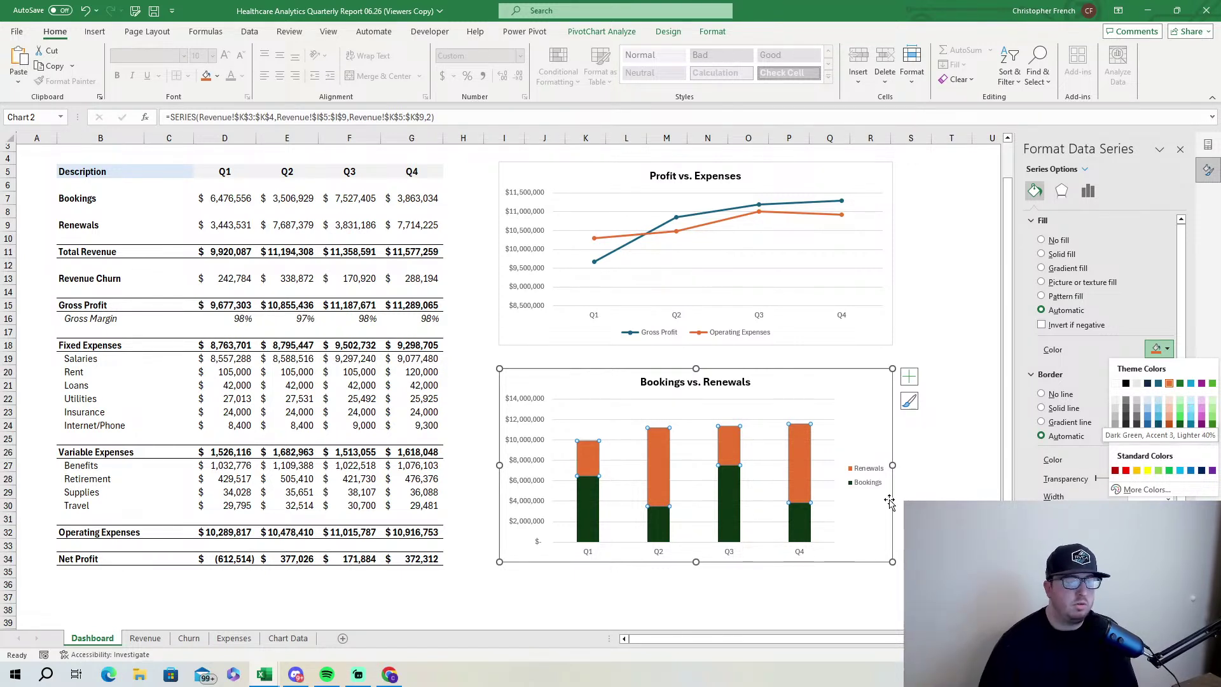
key("Escape")
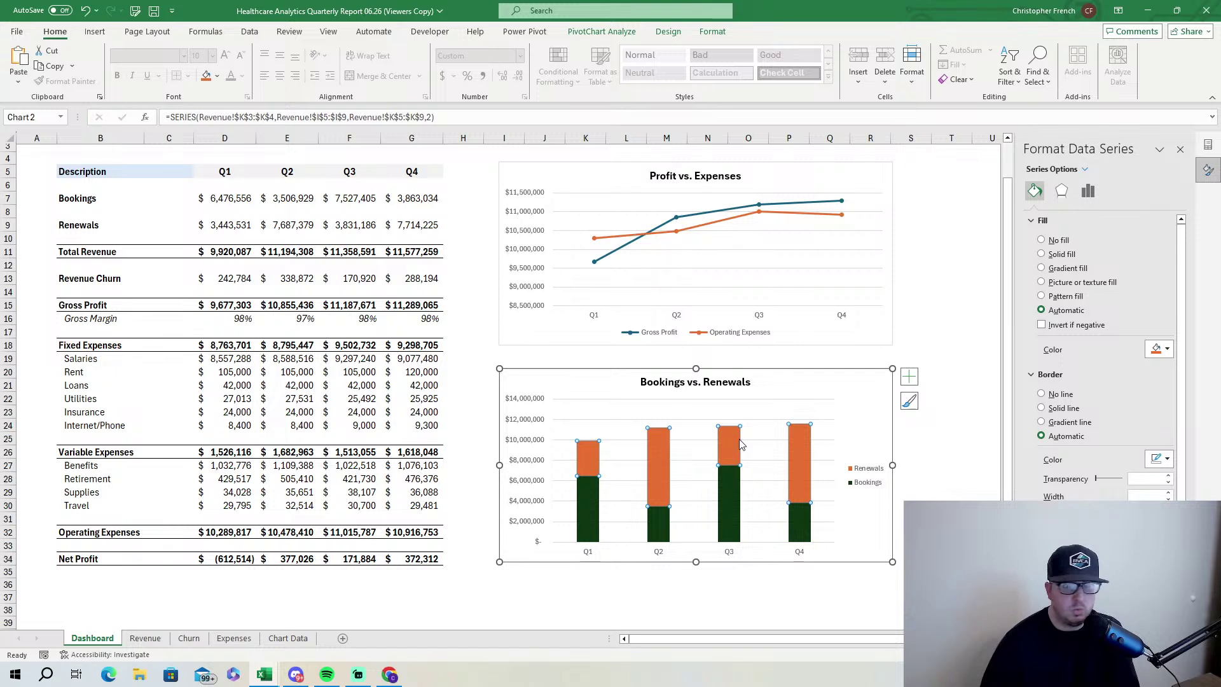
mouse_move(792, 461)
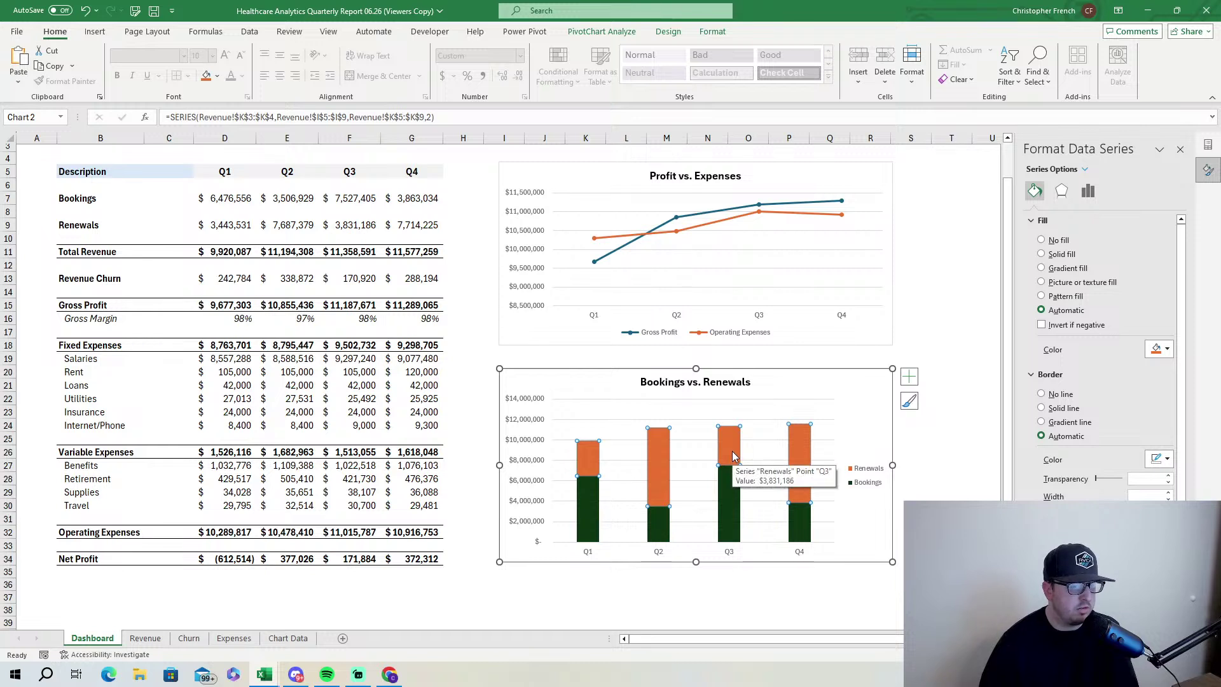
Try progressively darker purple theme fills on the Renewals series and check the chart deselected.
left_click(1158, 354)
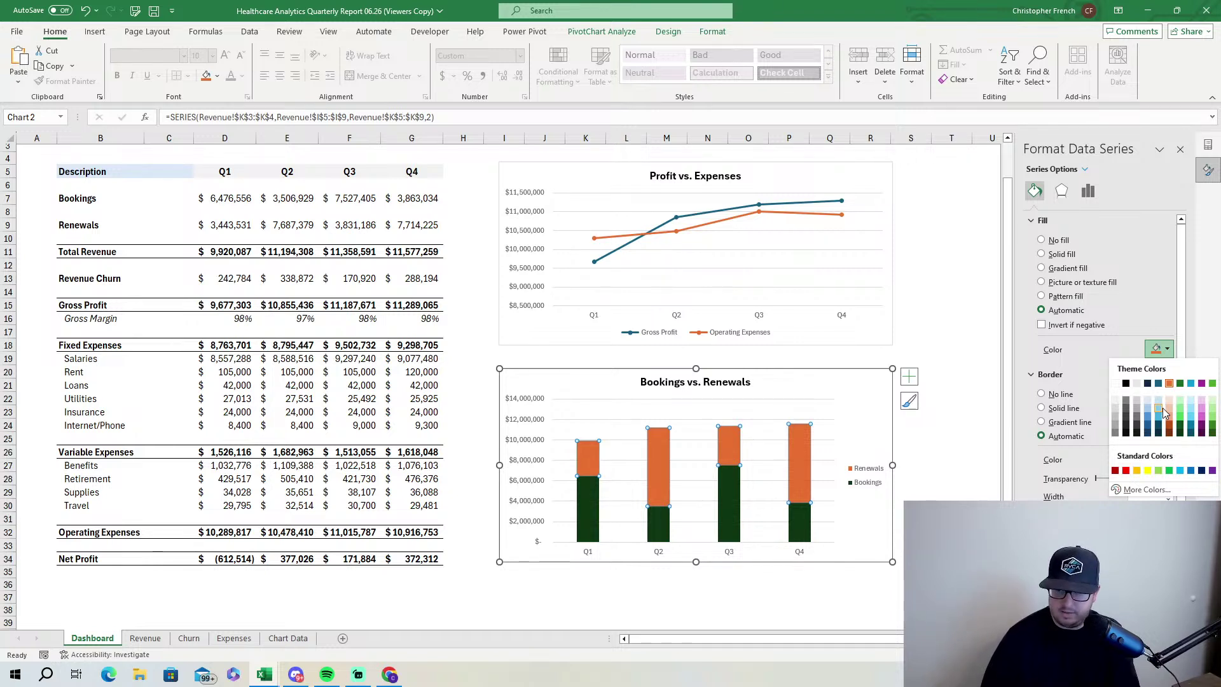
left_click(1201, 405)
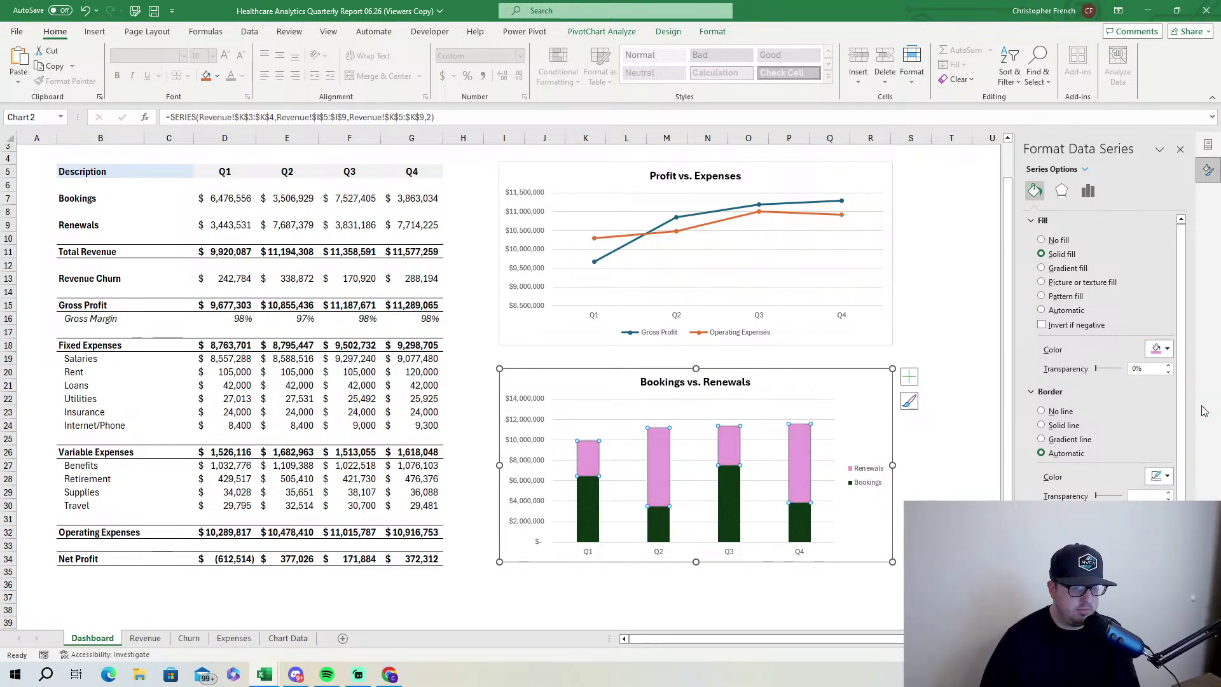
left_click(1167, 349)
left_click(1202, 421)
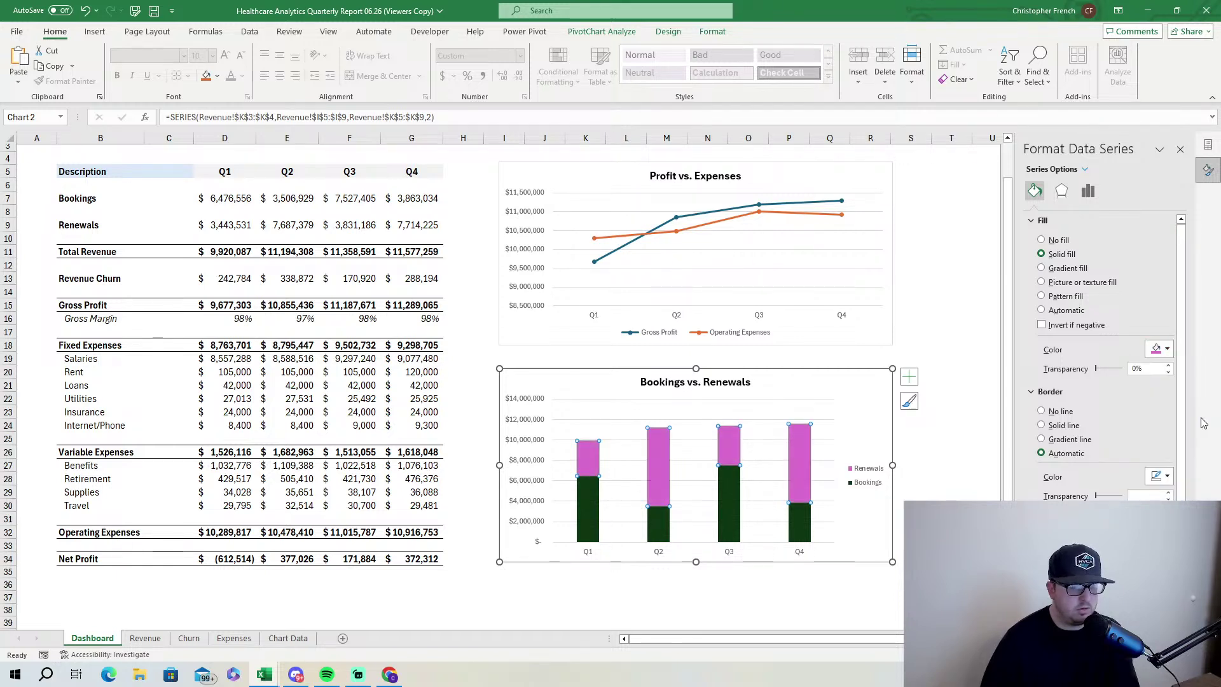
left_click(1167, 349)
left_click(1202, 428)
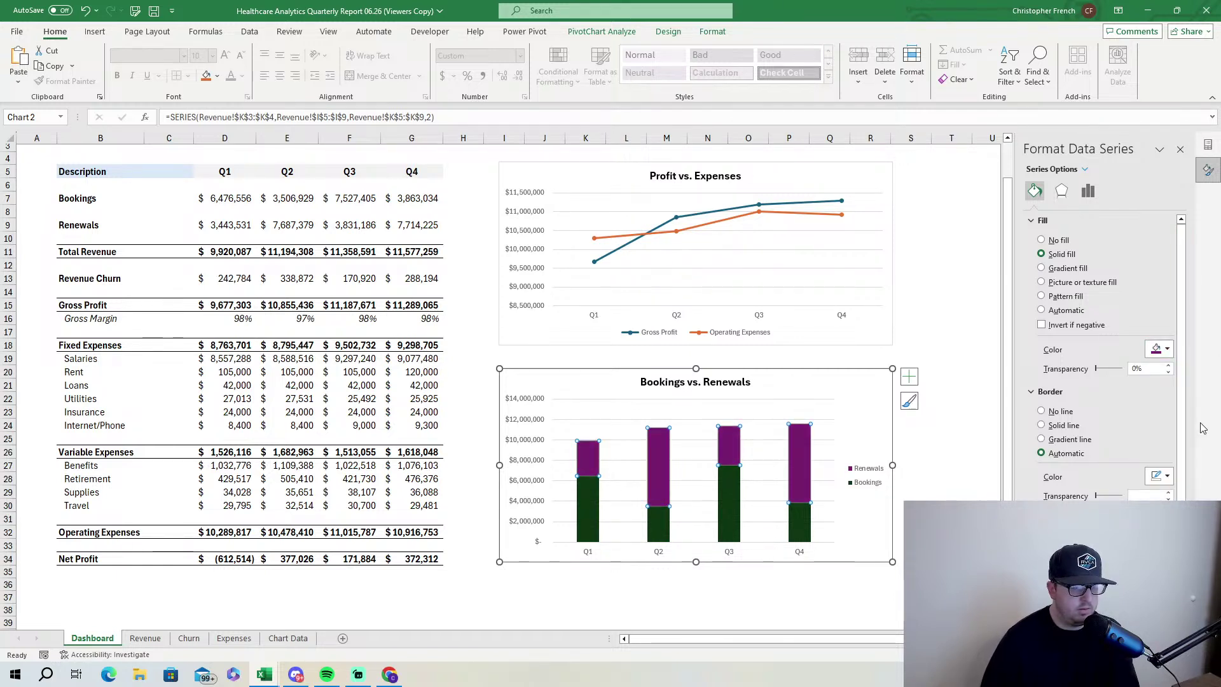
left_click(912, 505)
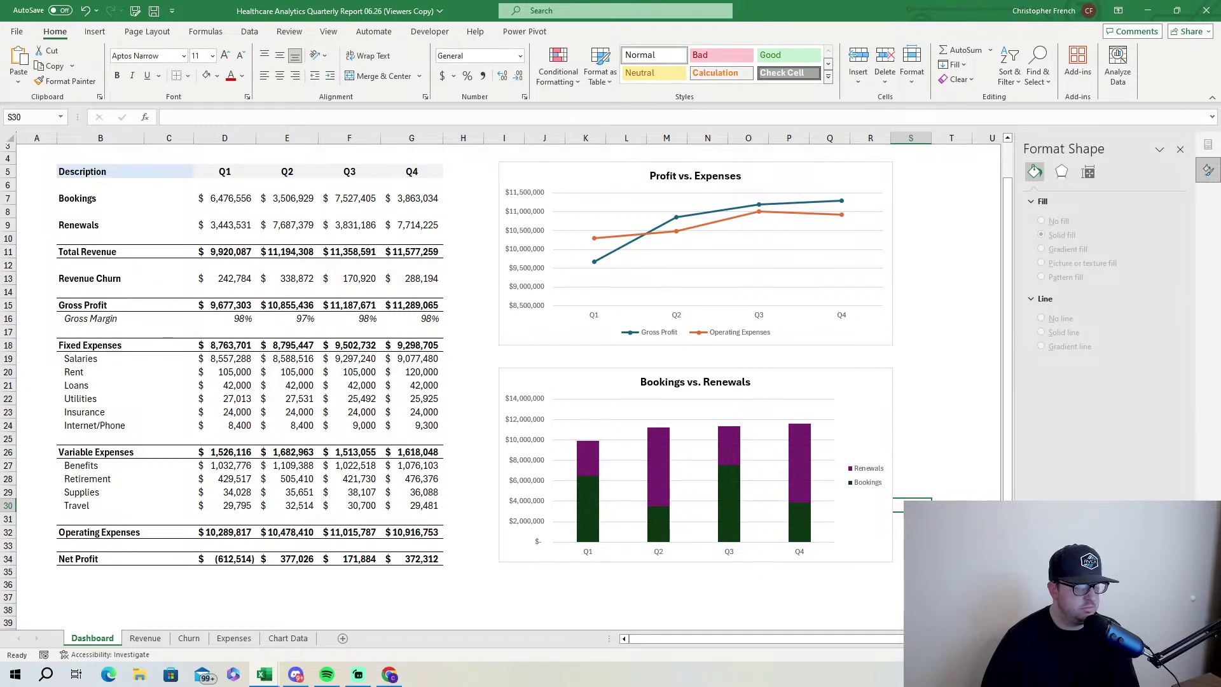
Fill the Renewals series with a dark orange theme shade.
left_click(876, 528)
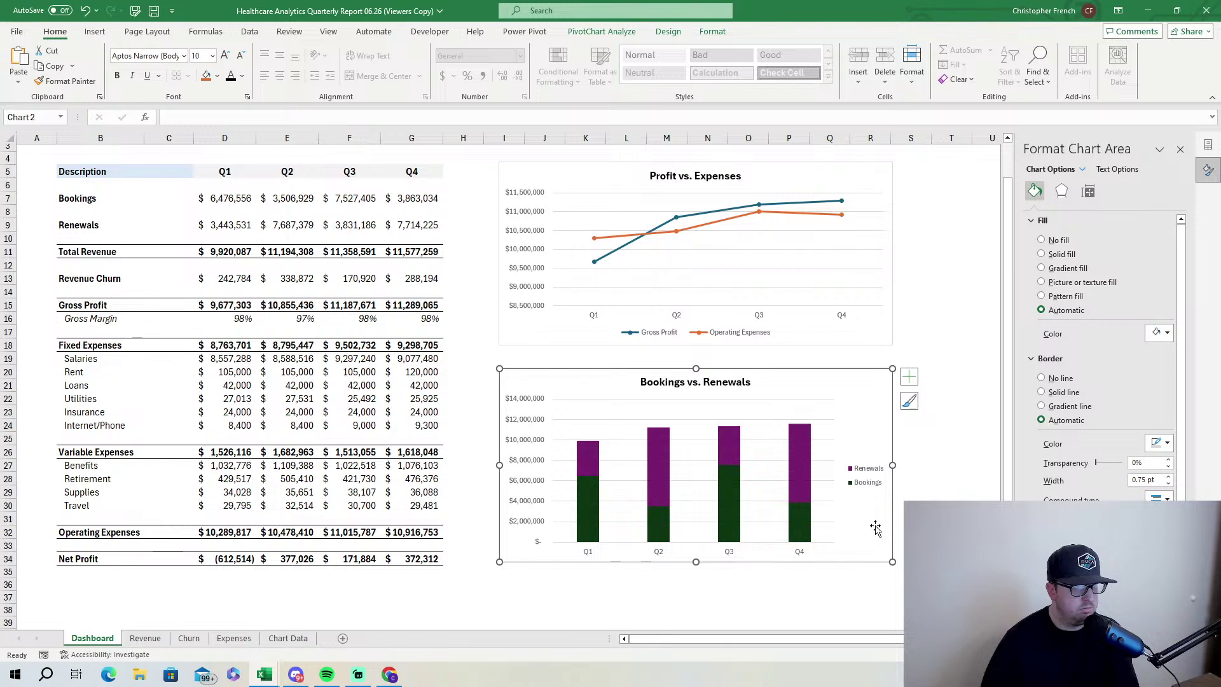
left_click(806, 486)
left_click(1157, 350)
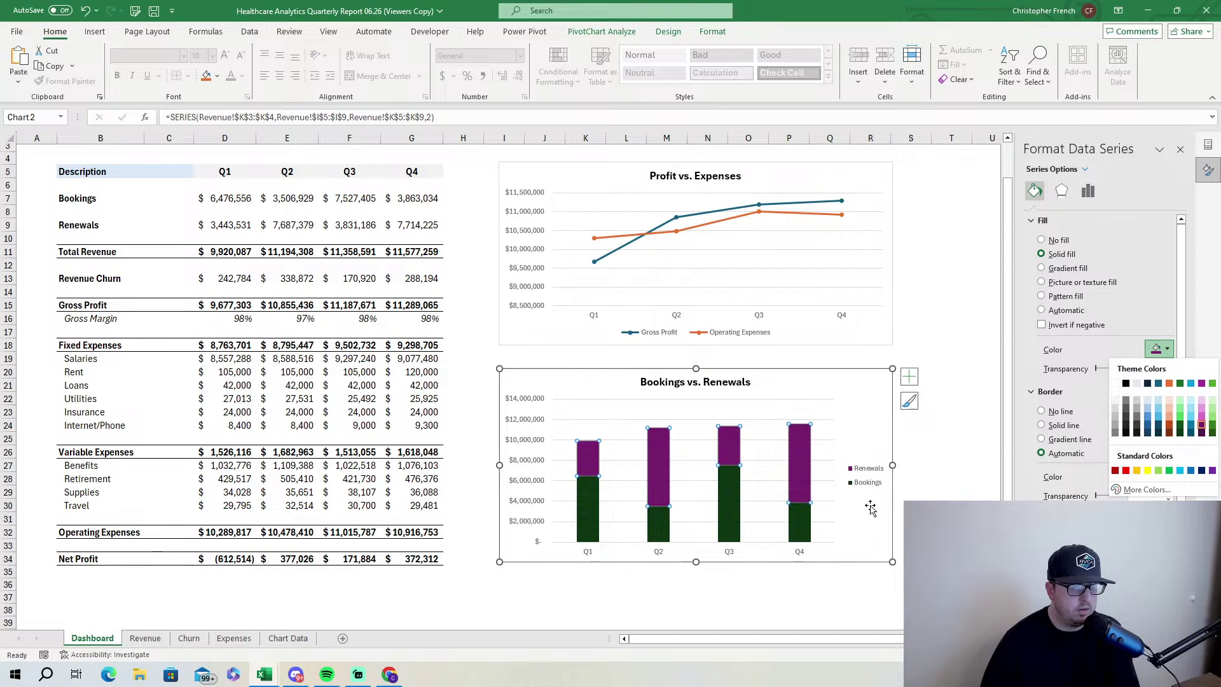
left_click(1170, 431)
left_click(903, 473)
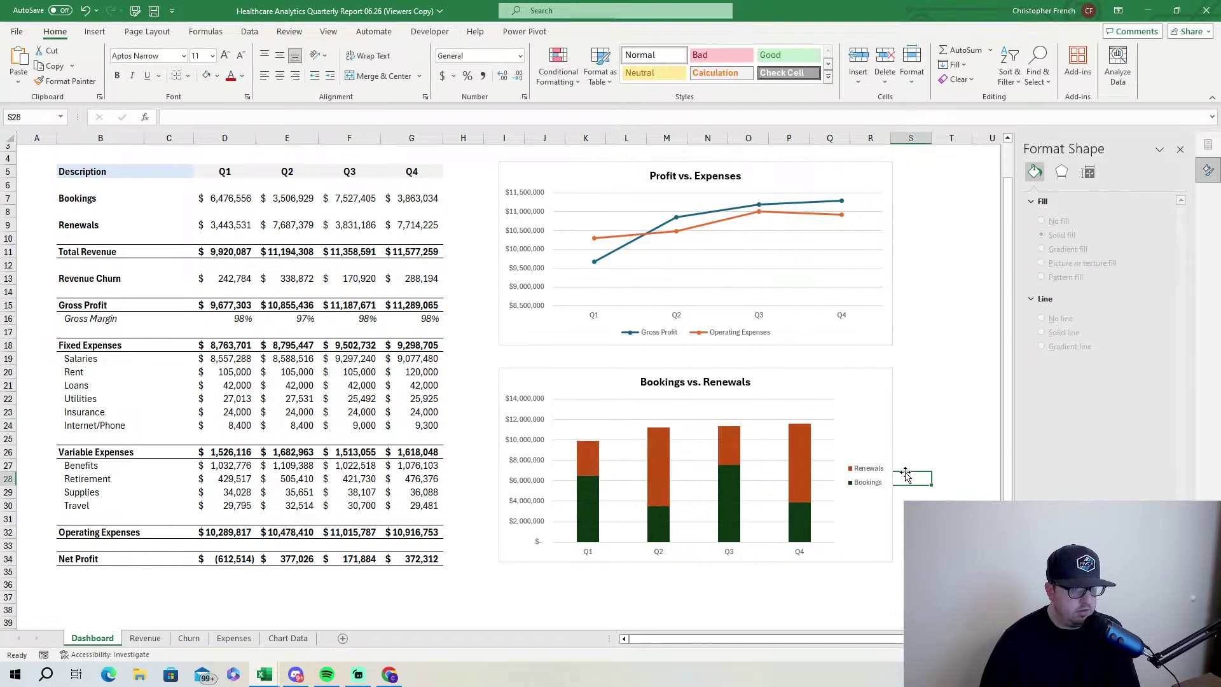
Try a dark blue standard fill on the Q4 Renewals column segment and undo it.
left_click(805, 459)
left_click(1088, 191)
left_click(805, 472)
left_click(1036, 191)
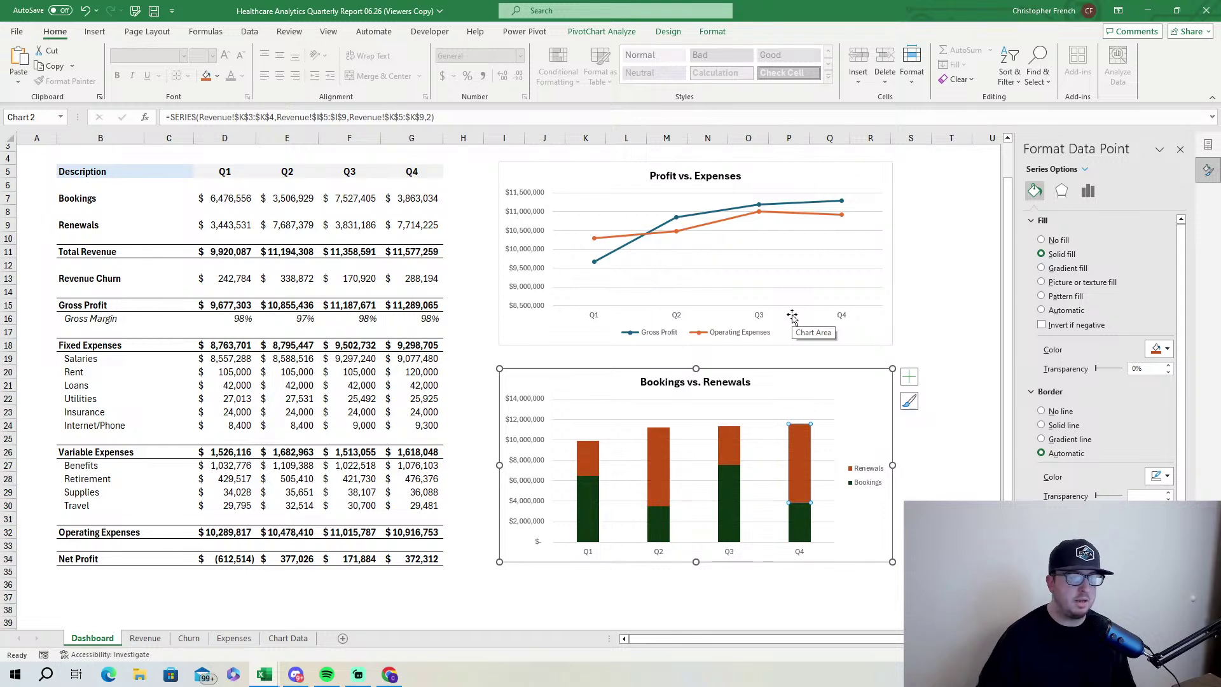
left_click(1168, 349)
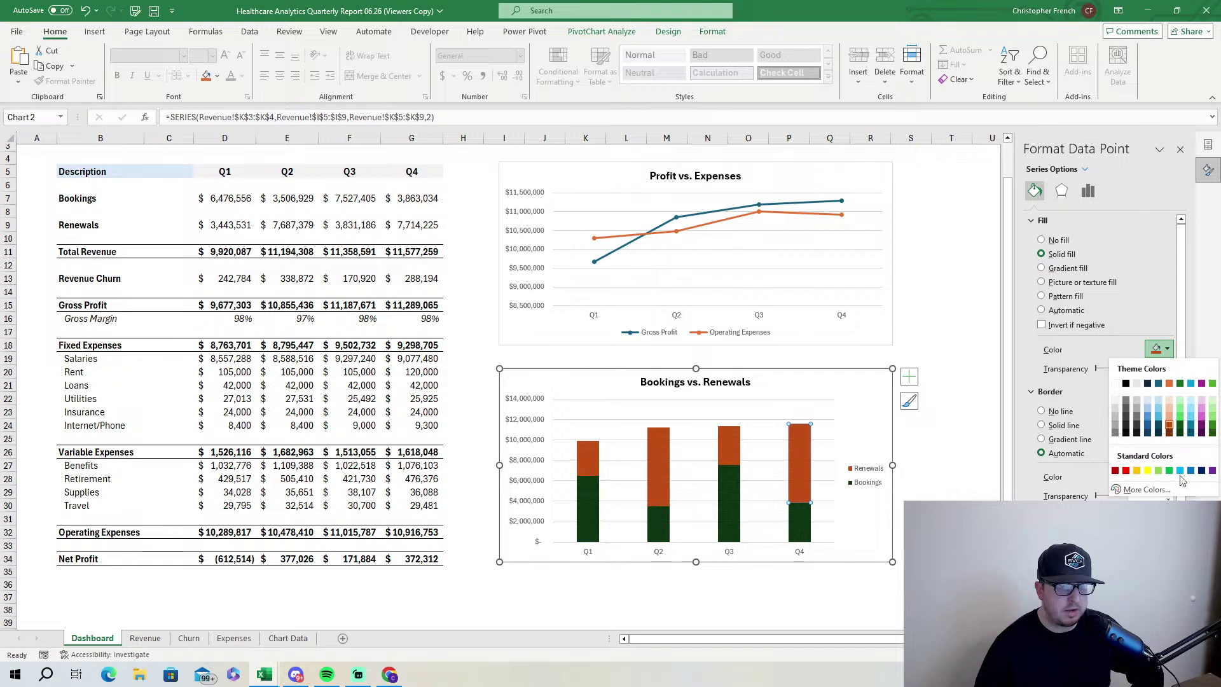
left_click(1202, 470)
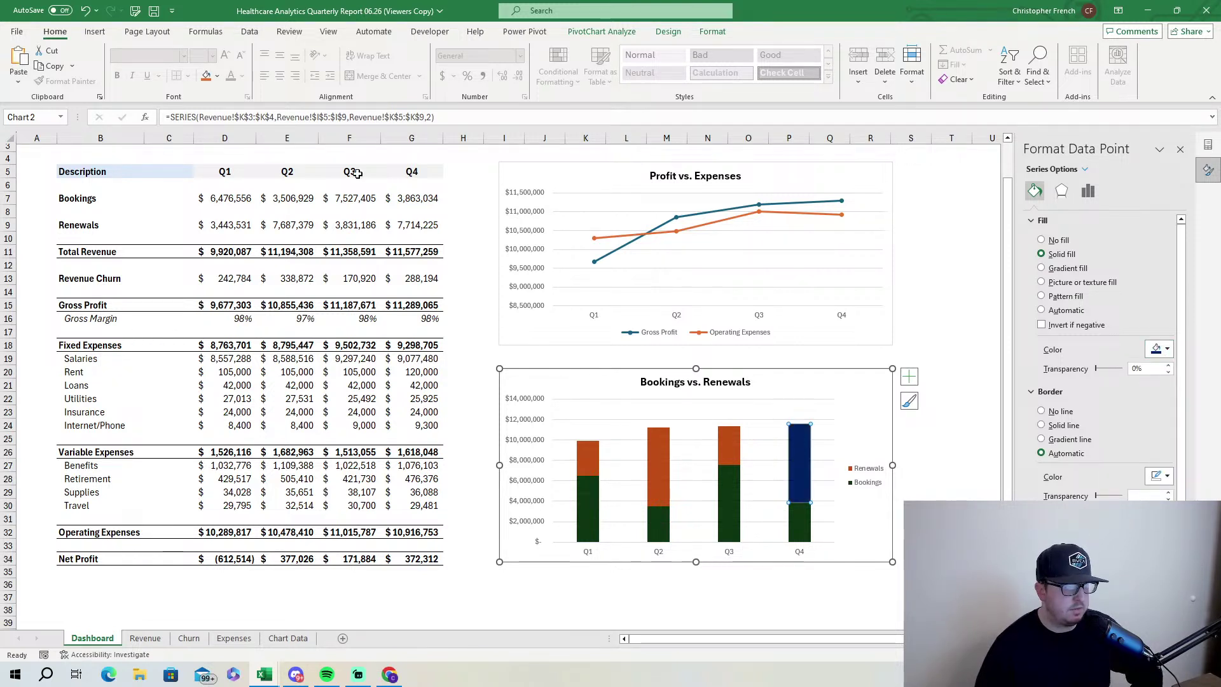
left_click(85, 10)
Select the whole Renewals series and fill it with the dark purple theme shade.
left_click(736, 464)
double_click(732, 455)
left_click(889, 428)
left_click(862, 468)
left_click(799, 462)
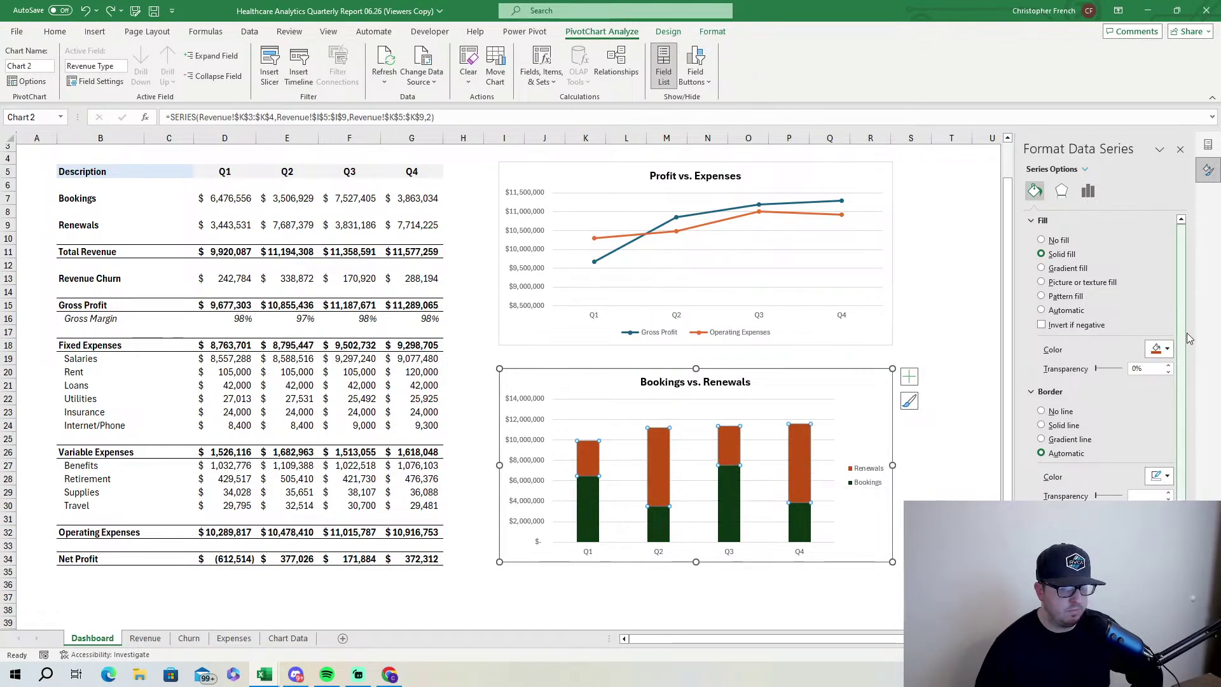
left_click(1167, 349)
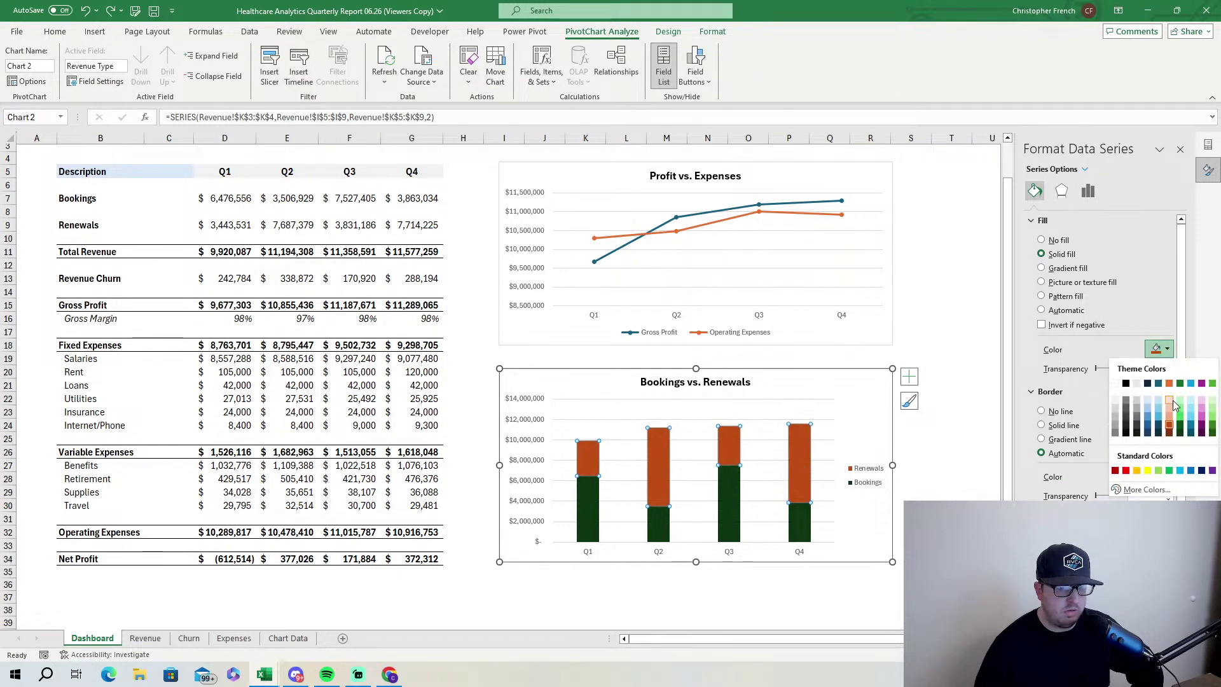
left_click(1202, 423)
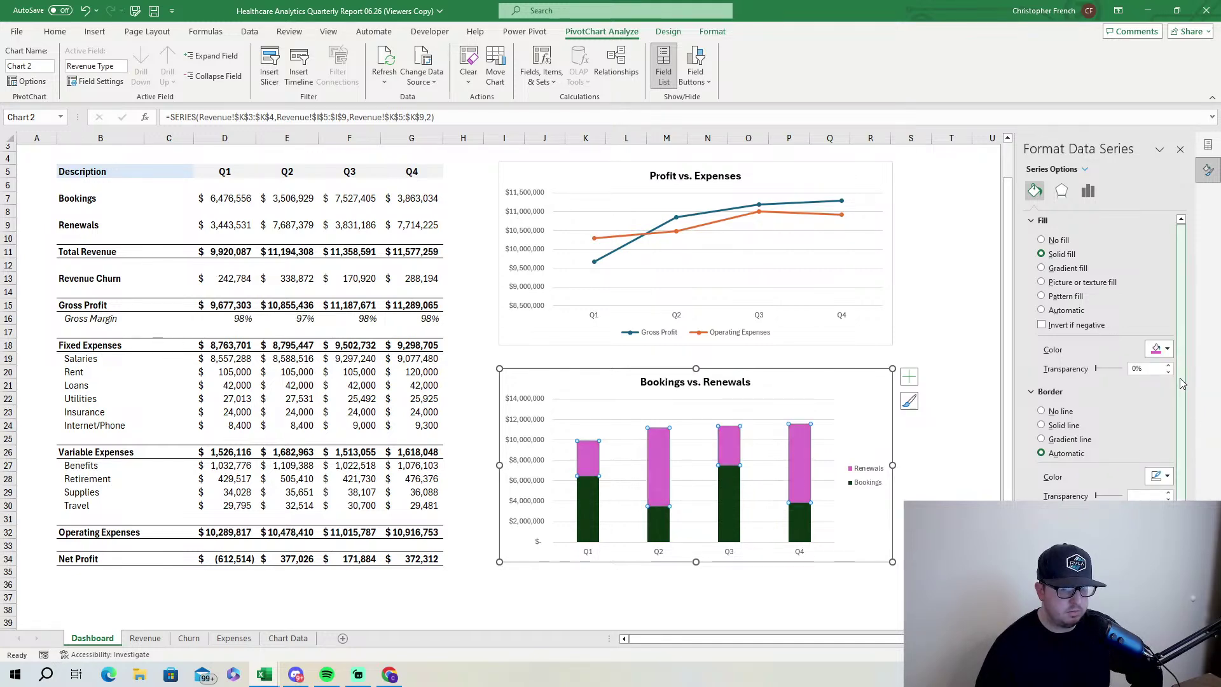
left_click(1167, 349)
left_click(1202, 428)
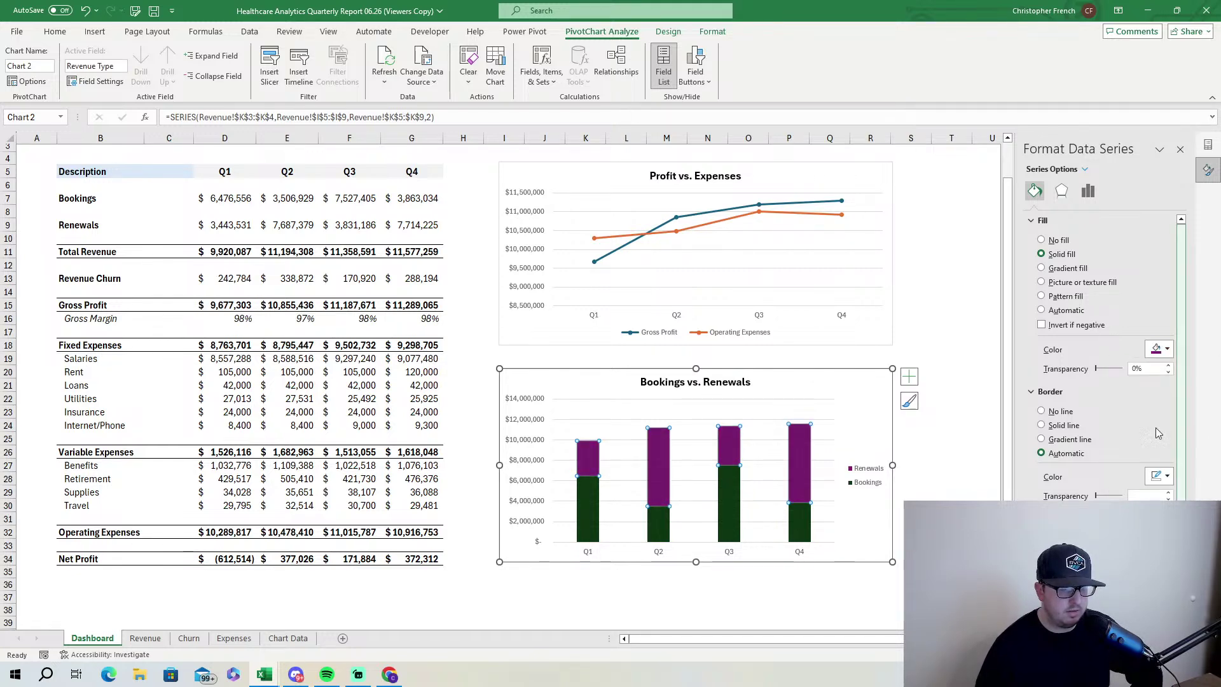
Deselect the Bookings vs. Renewals chart and close the formatting pane after checking the Dashboard.
left_click(953, 449)
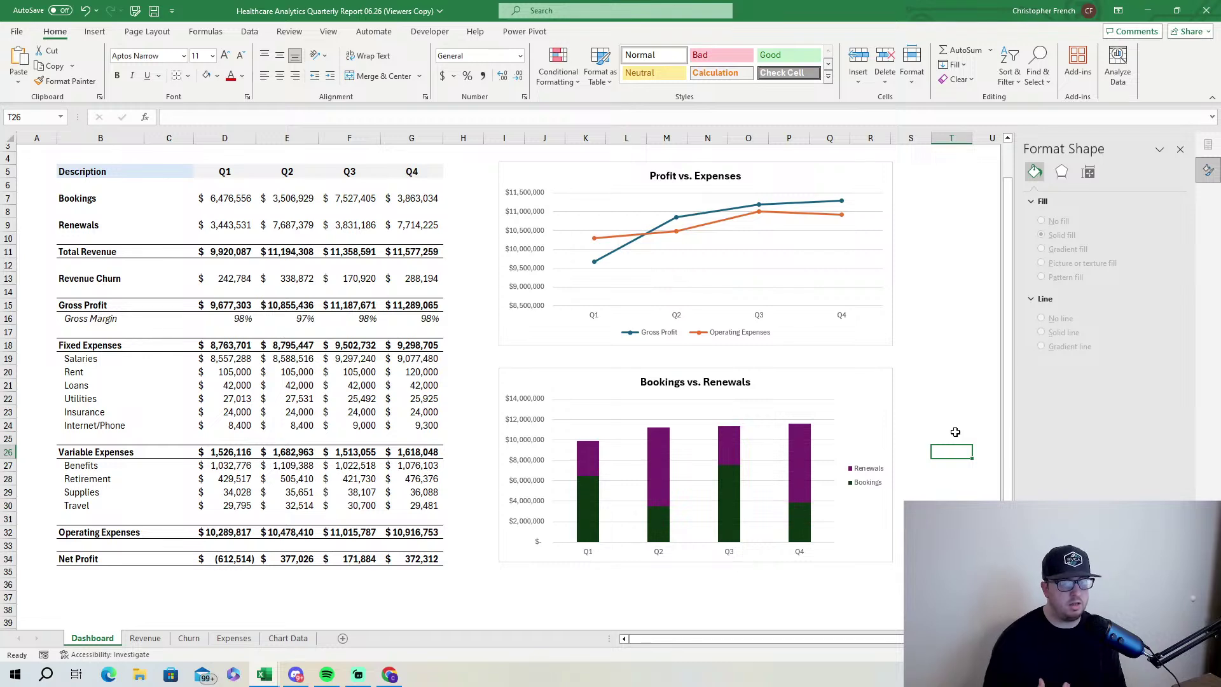
scroll(696, 417, "up", 1)
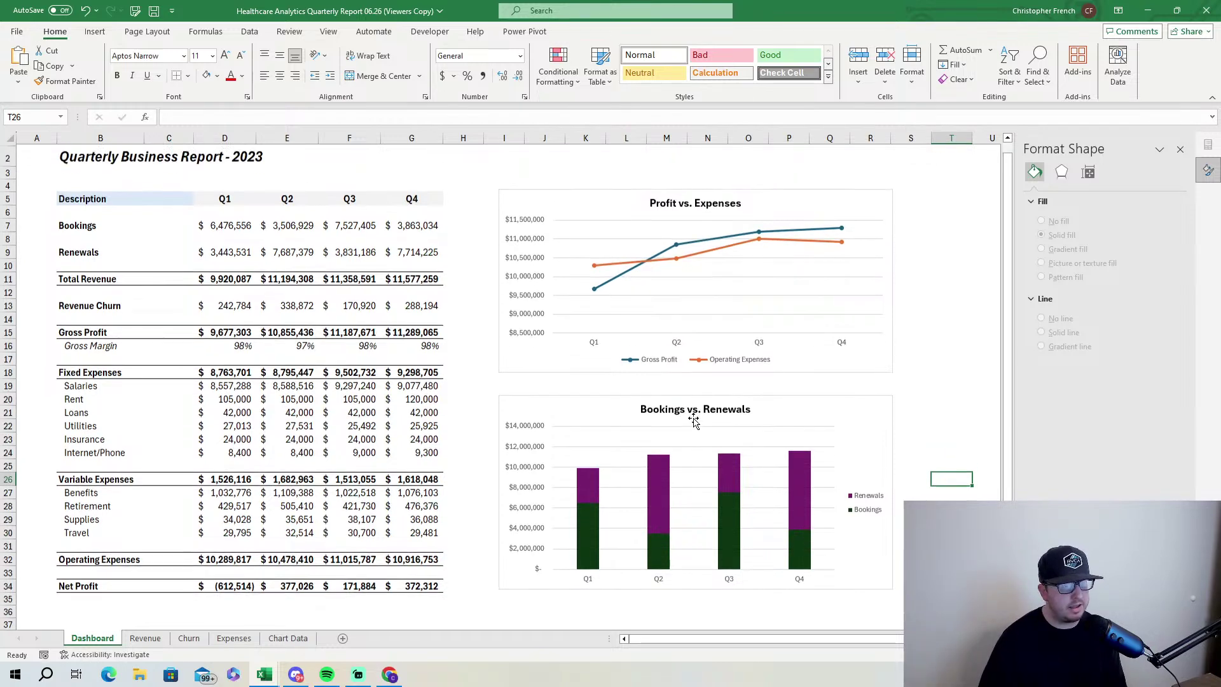
scroll(699, 423, "down", 1)
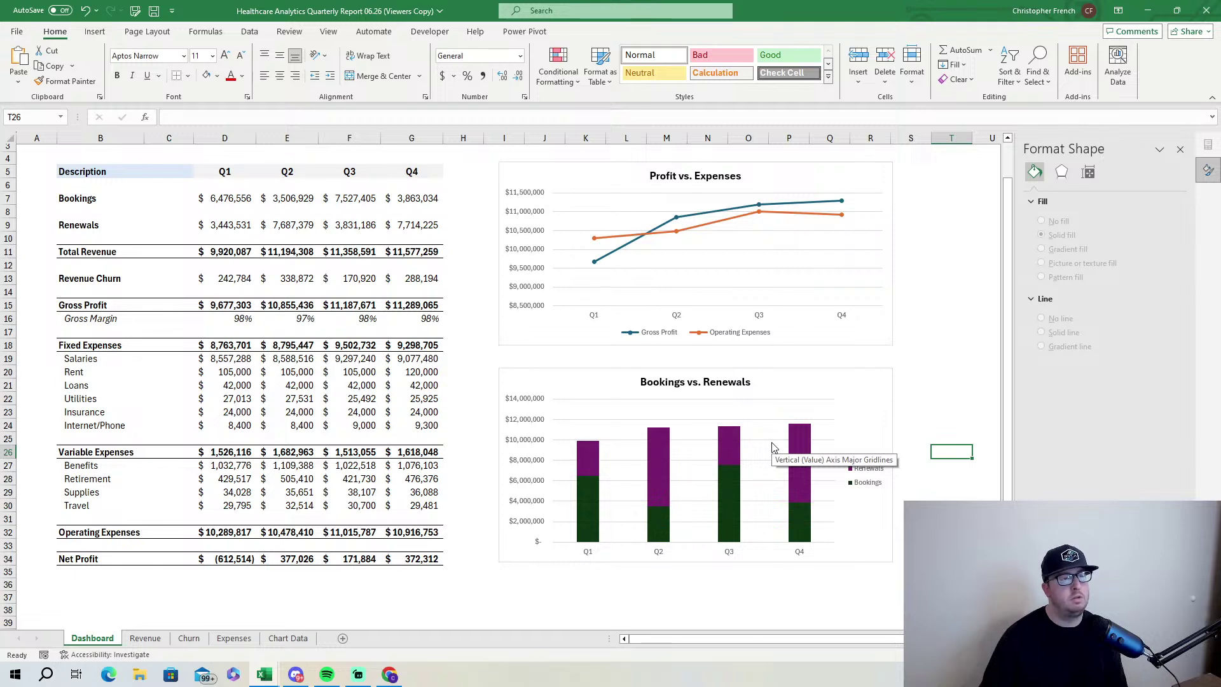
scroll(151, 247, "up", 1)
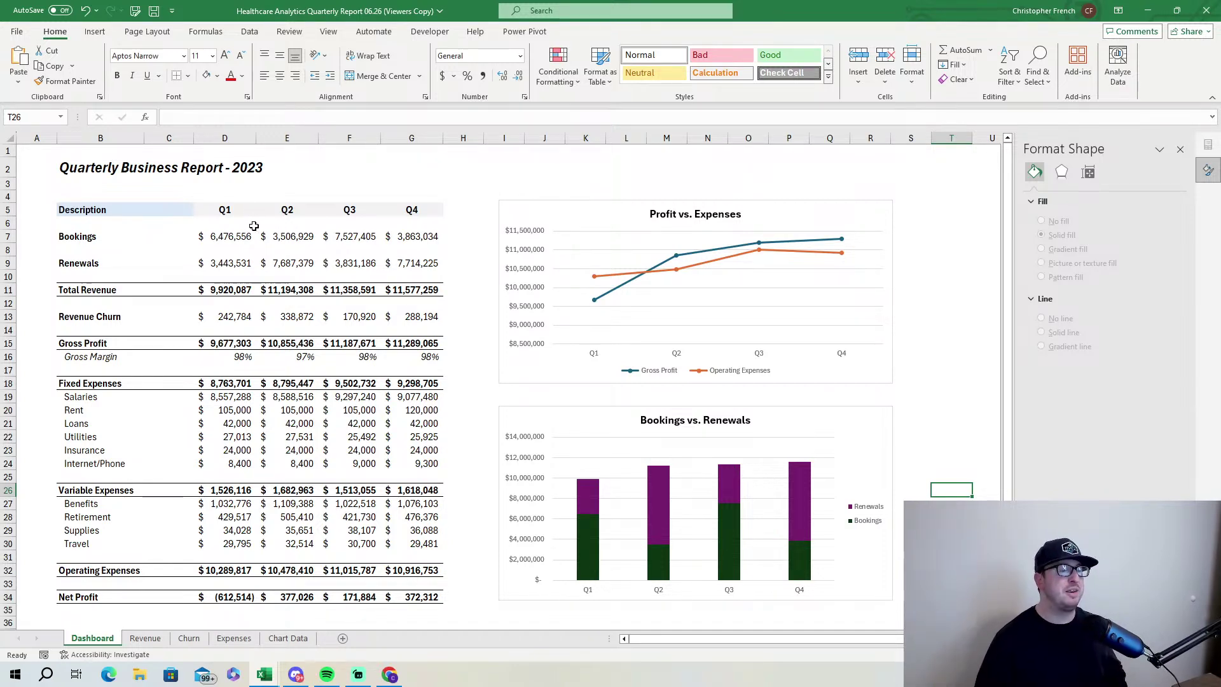
scroll(715, 413, "down", 1)
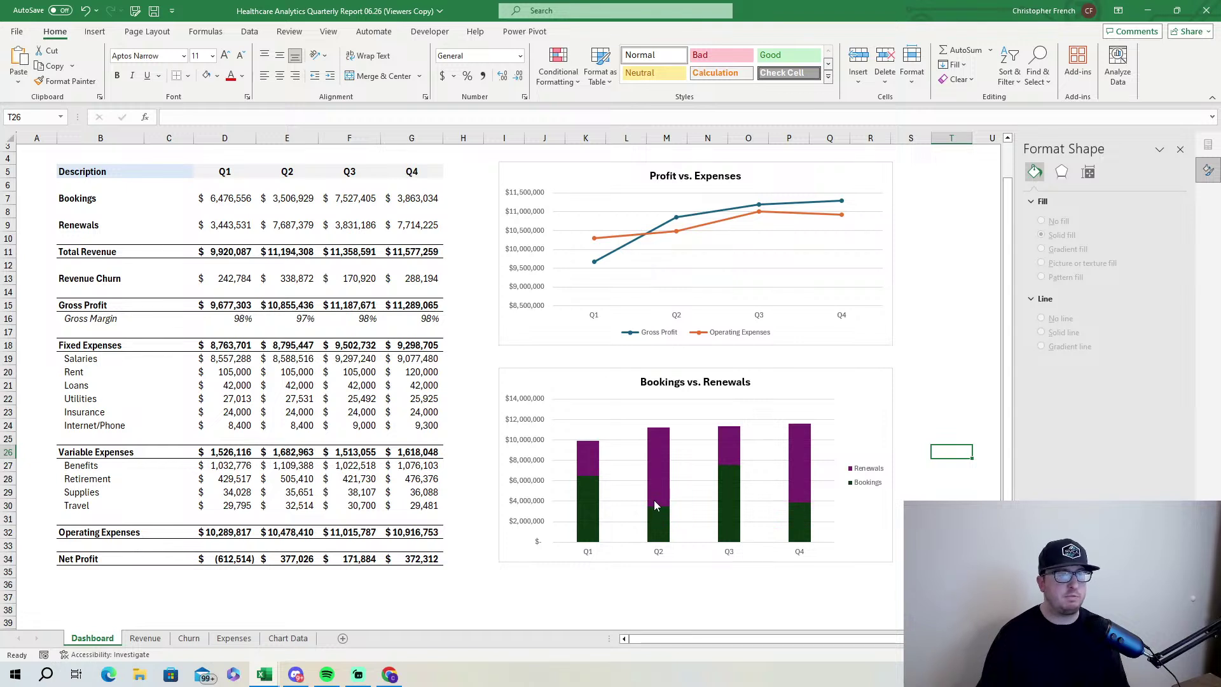
mouse_move(656, 506)
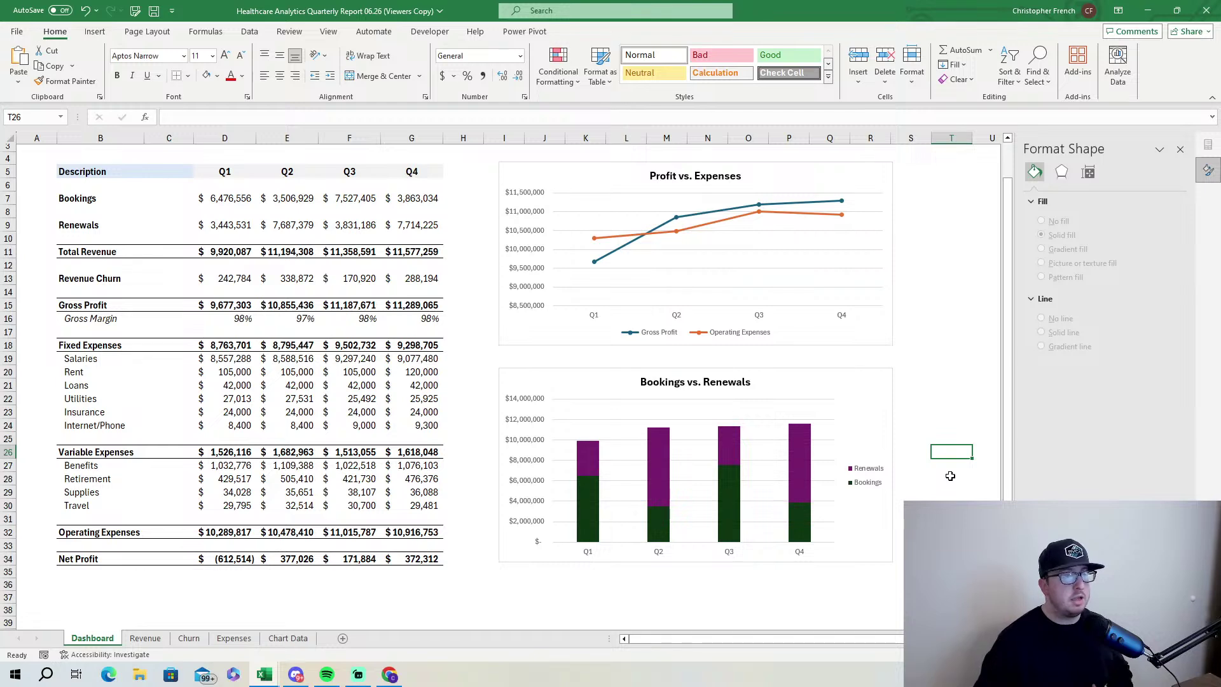
left_click(1179, 153)
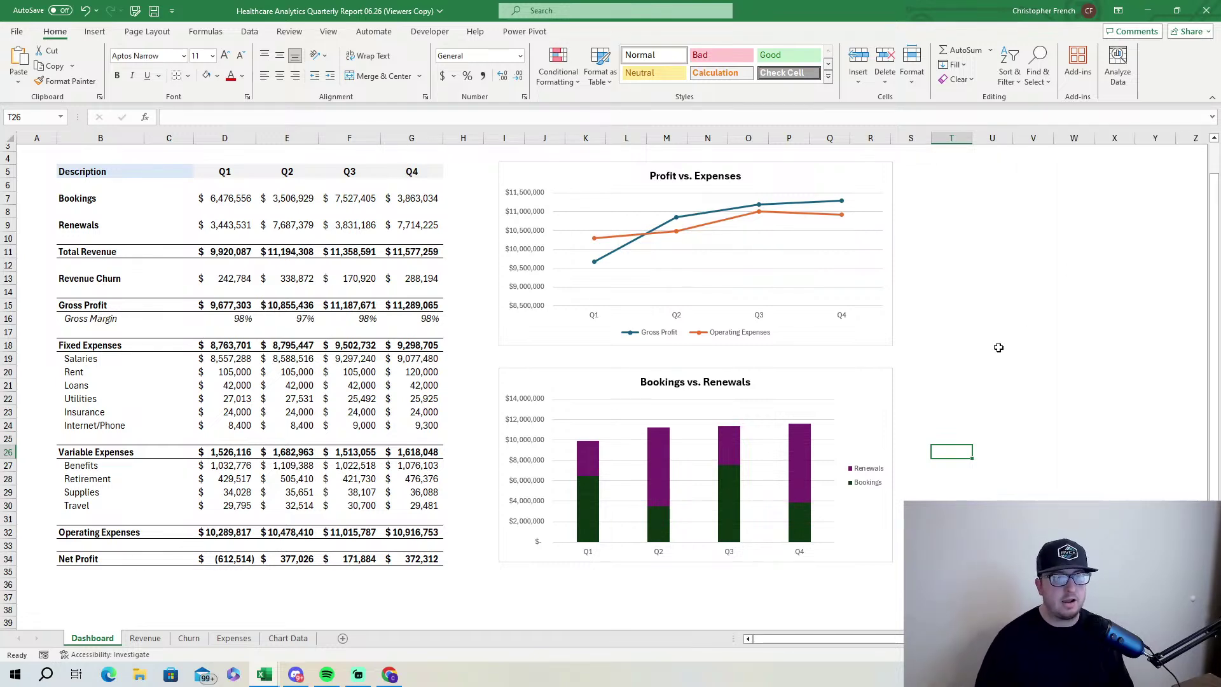
Review the Dashboard and the pivot tables on the Churn and Expenses sheets, ending back on the Dashboard.
scroll(973, 376, "up", 1)
scroll(967, 384, "down", 2)
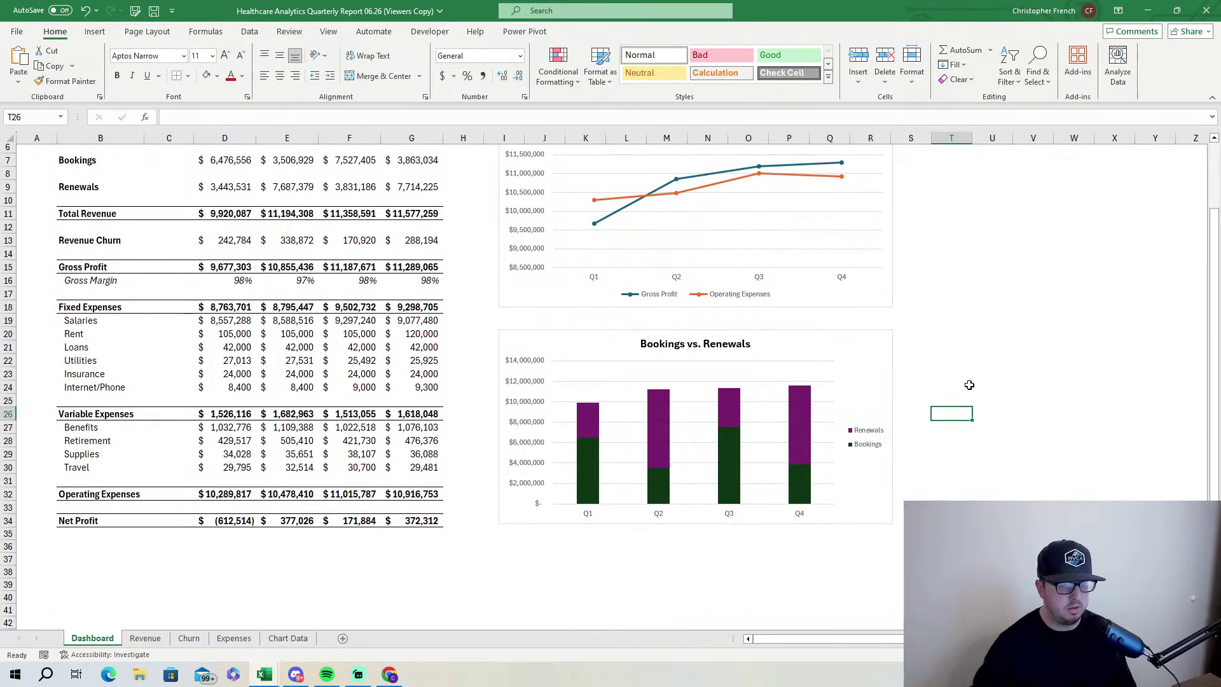
scroll(969, 385, "up", 2)
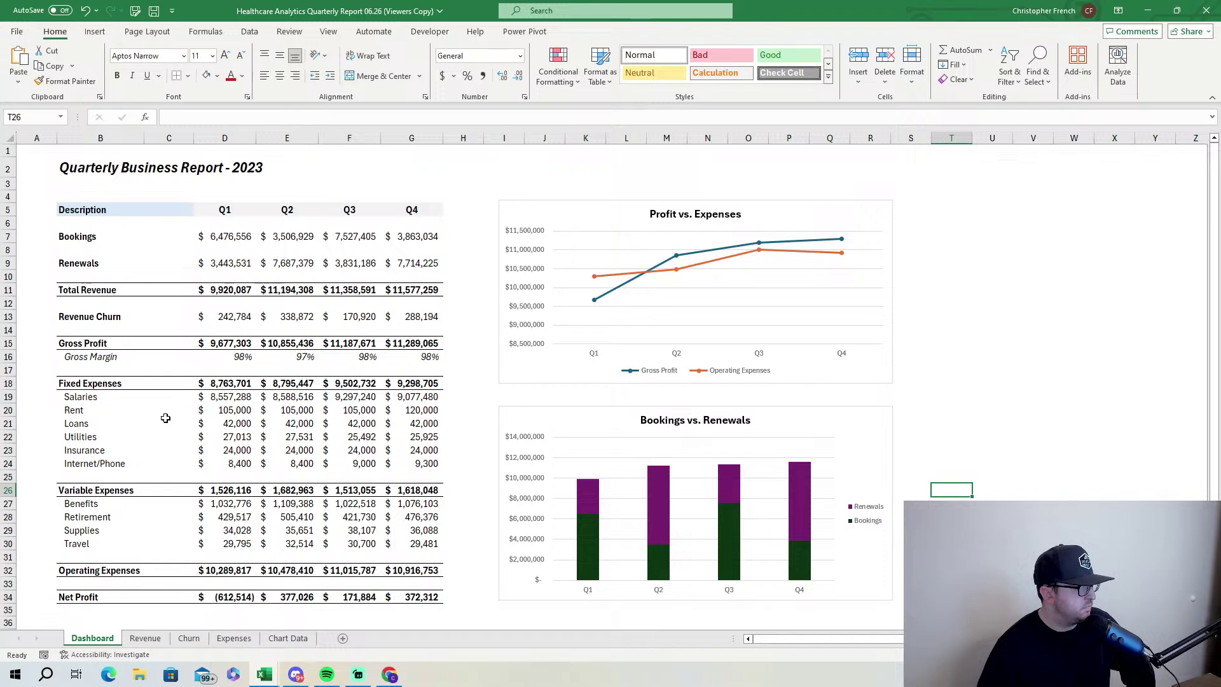
left_click(189, 638)
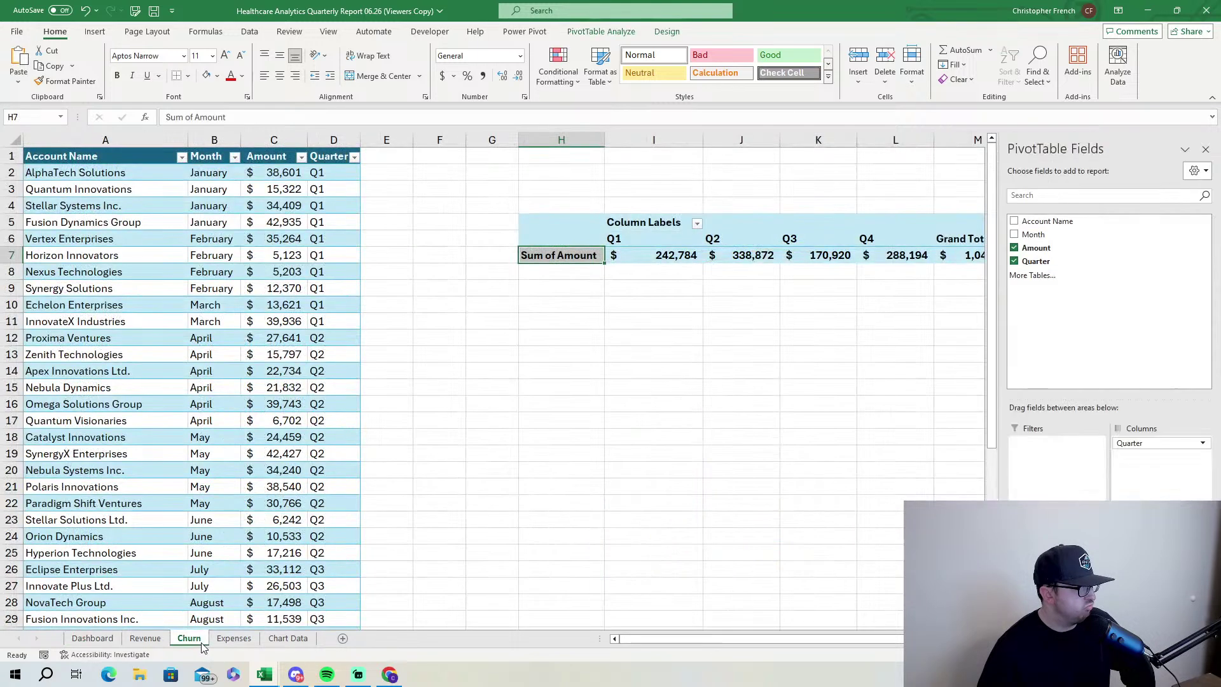
left_click(233, 638)
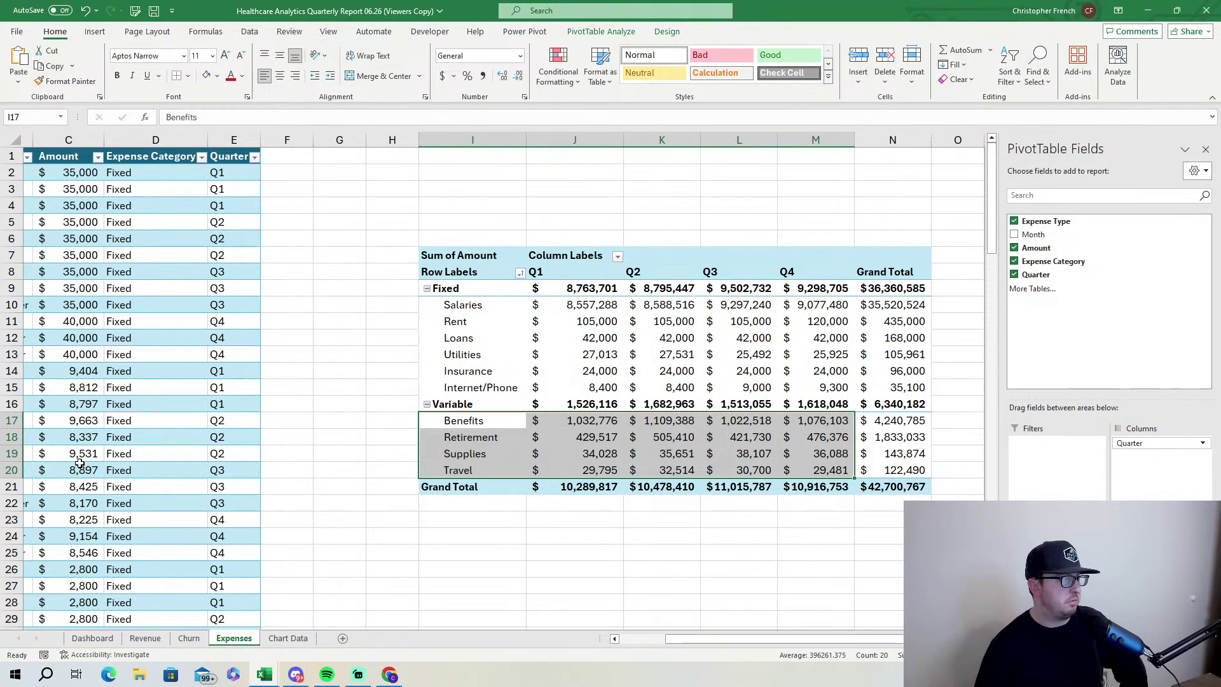
left_click(97, 638)
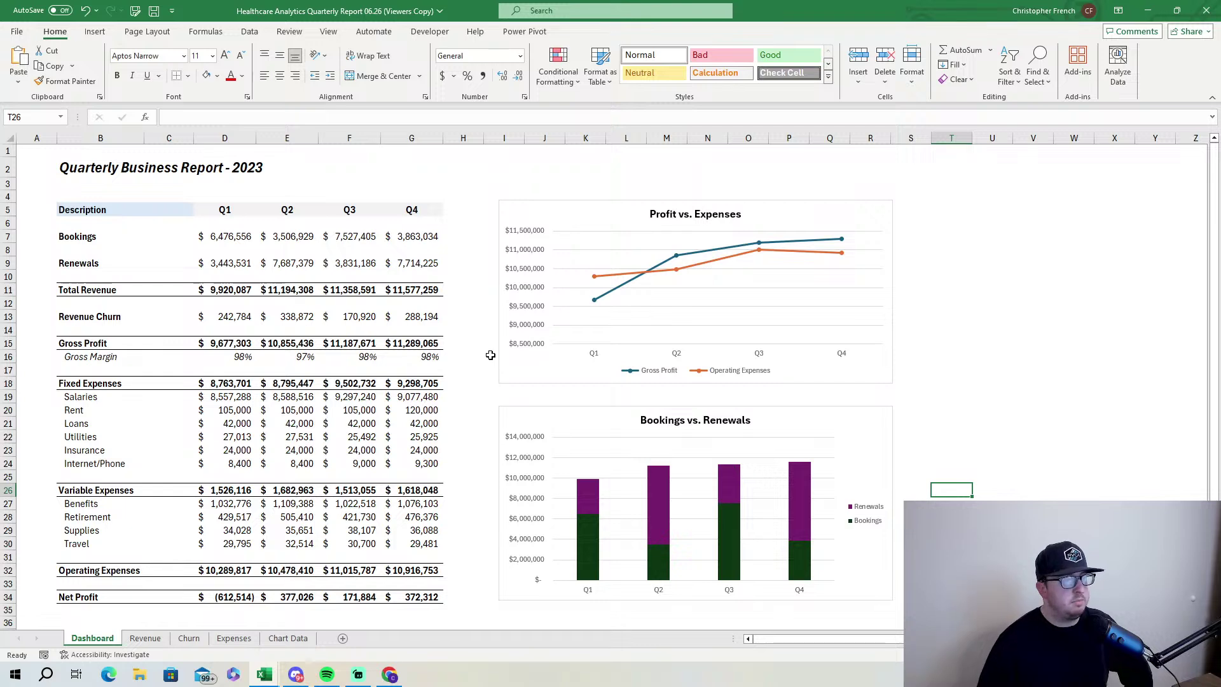
Look over the whole Dashboard and save the workbook.
scroll(966, 402, "down", 3)
scroll(967, 402, "up", 3)
scroll(965, 403, "down", 1)
scroll(963, 404, "up", 1)
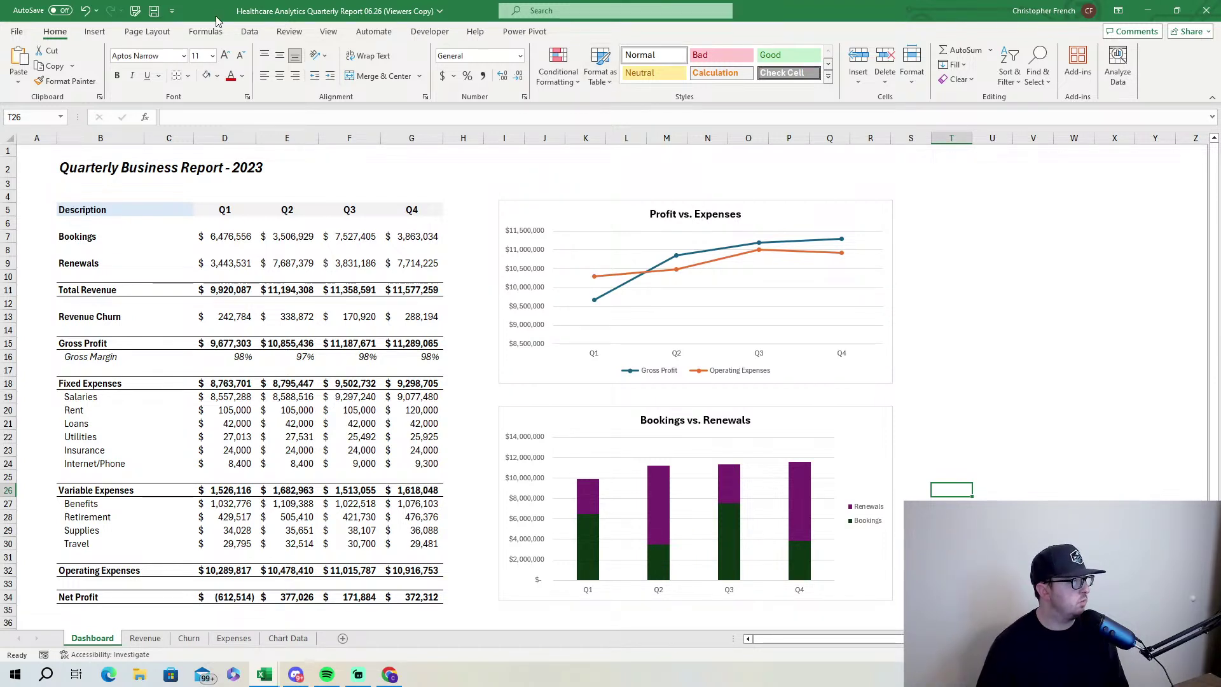
left_click(154, 11)
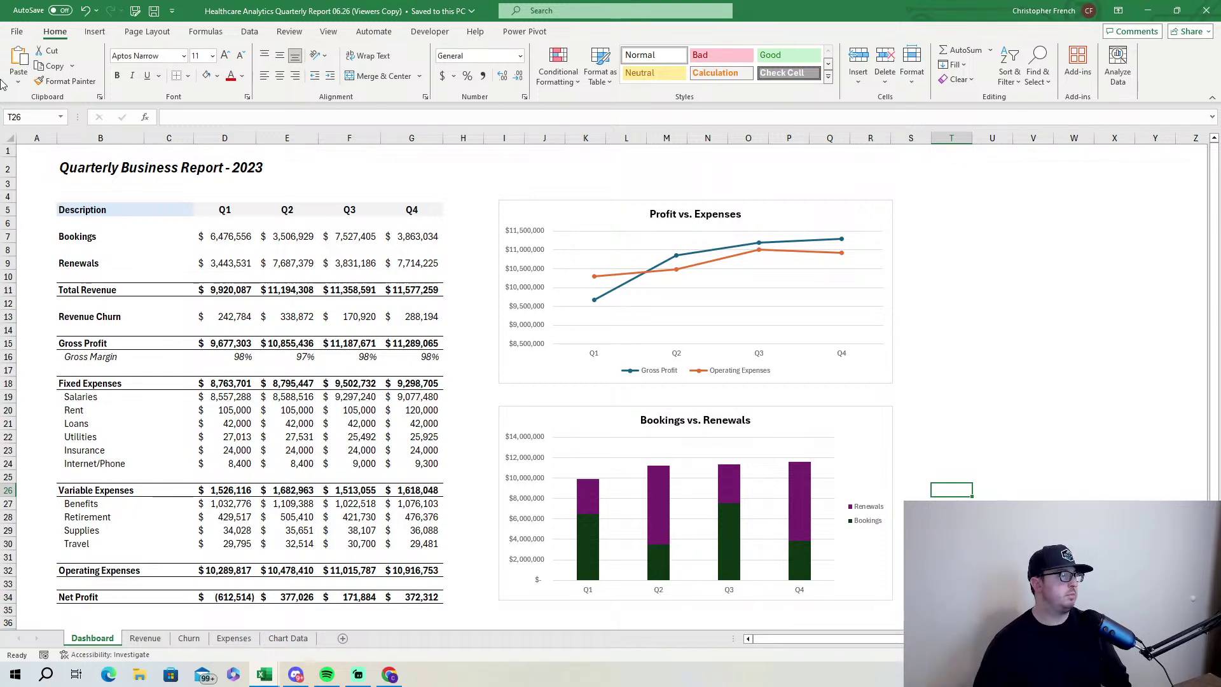
Apply a top and double bottom border to the Net Profit row from column B to column G.
scroll(114, 445, "down", 1)
left_click(92, 561)
left_click_drag(92, 561, 412, 570)
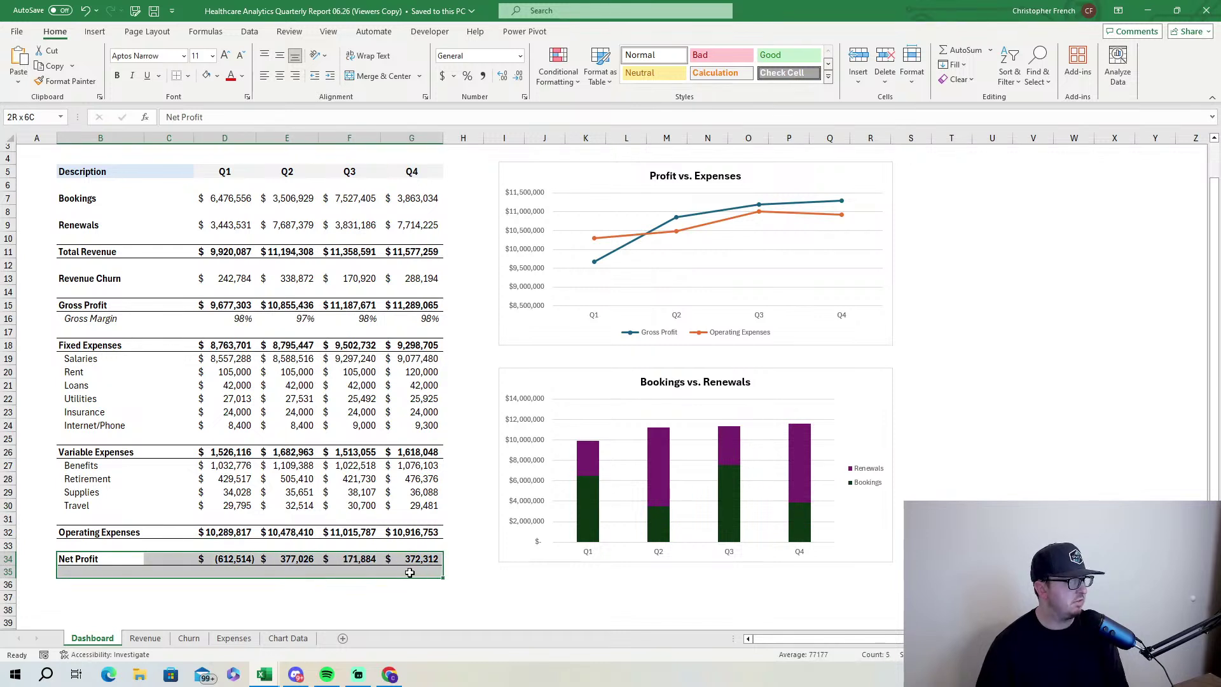
left_click(187, 76)
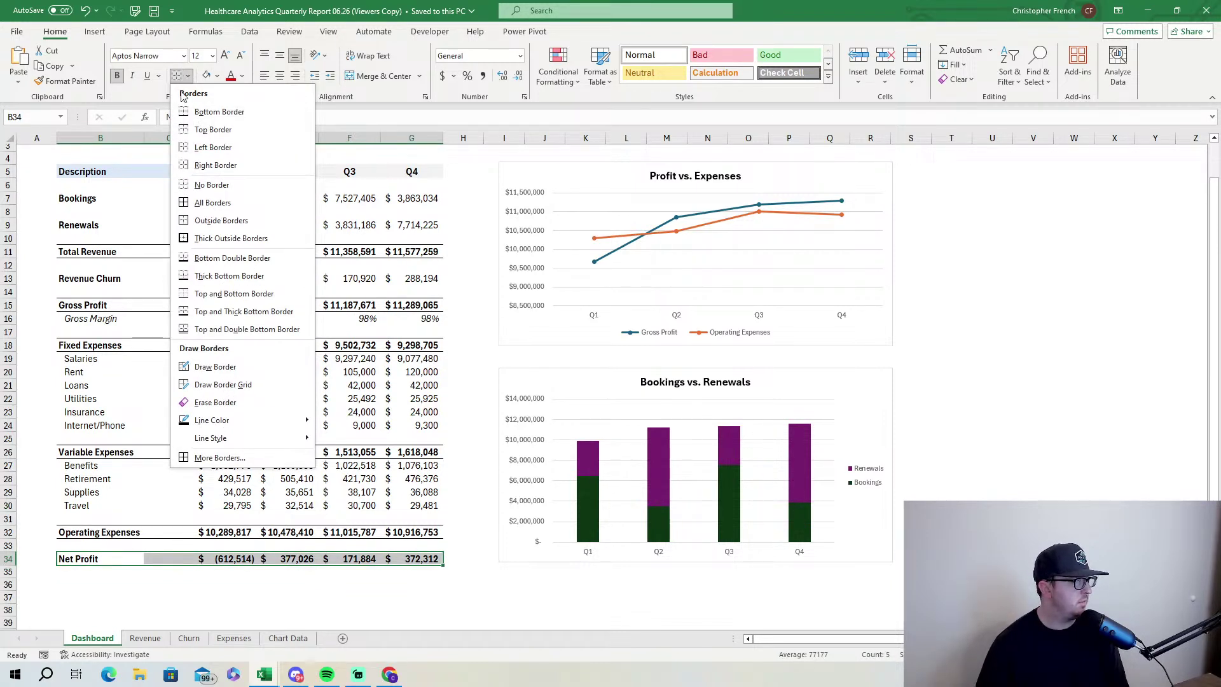
left_click(228, 329)
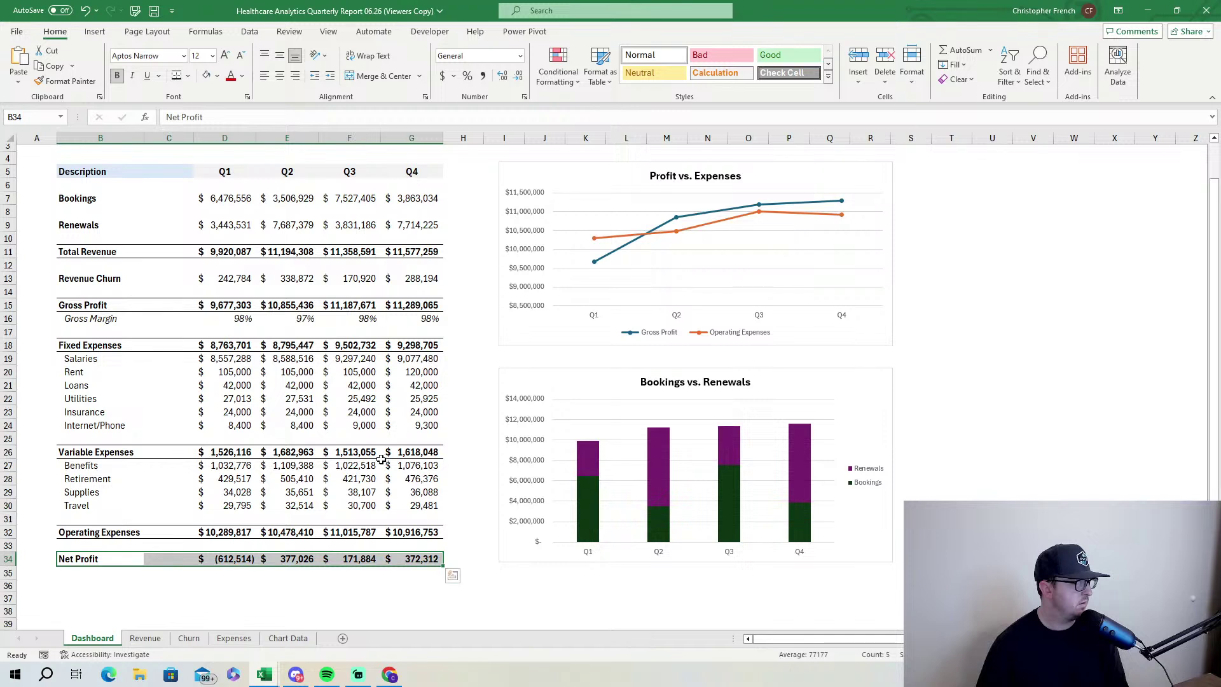
left_click(438, 478)
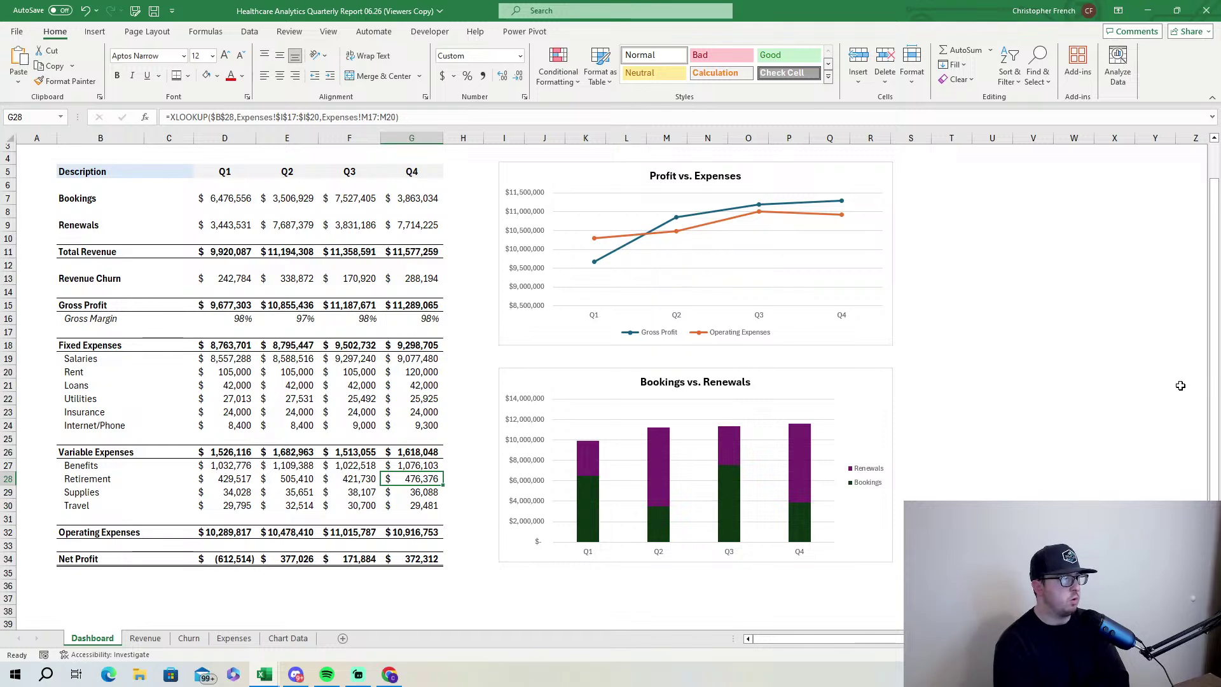
Look through the Churn and Revenue sheets and return to the Dashboard.
scroll(941, 430, "up", 1)
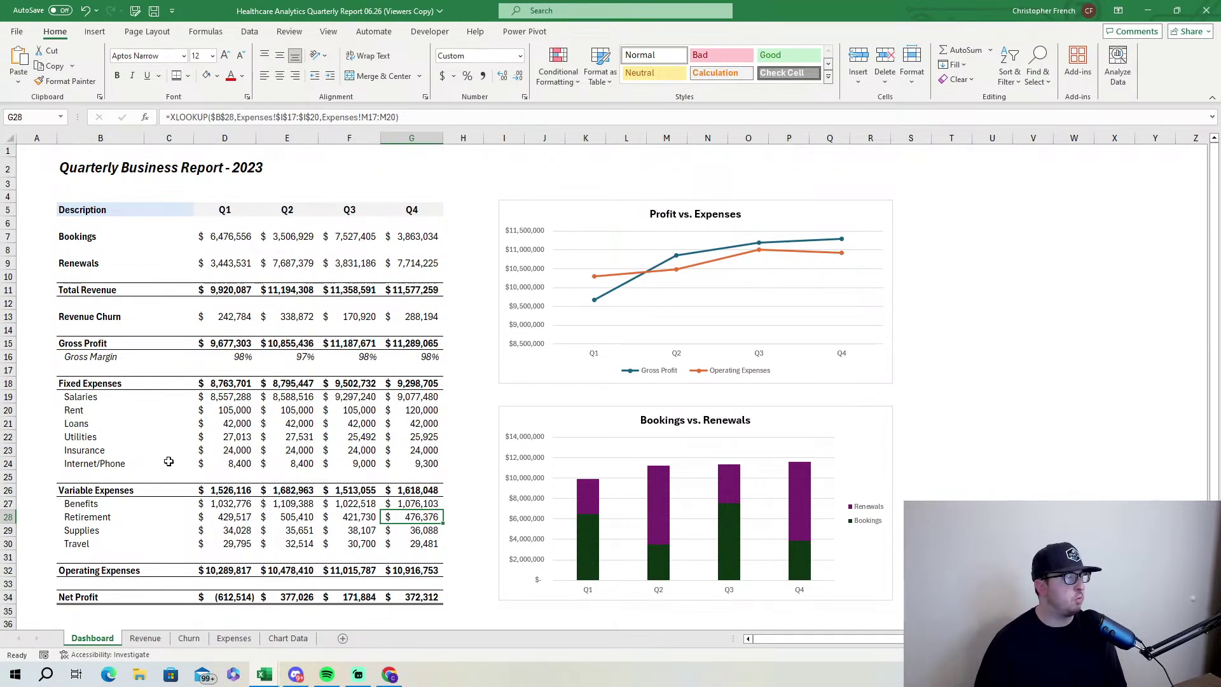
left_click(189, 638)
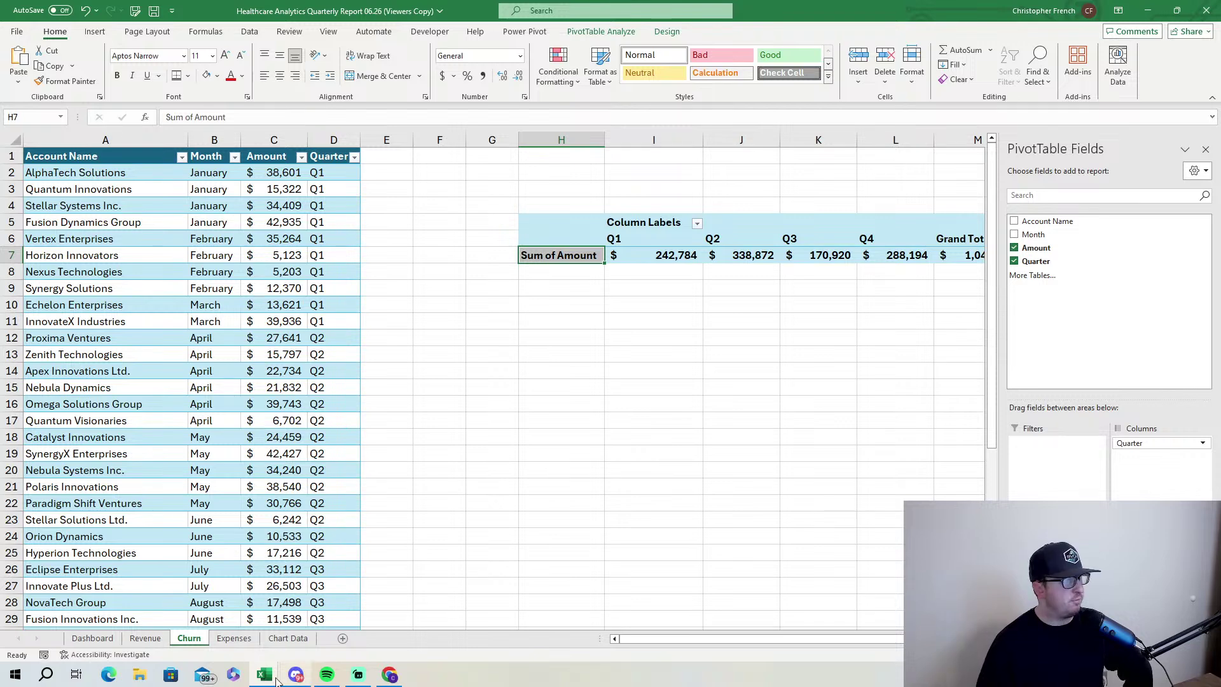
left_click(145, 638)
left_click(189, 638)
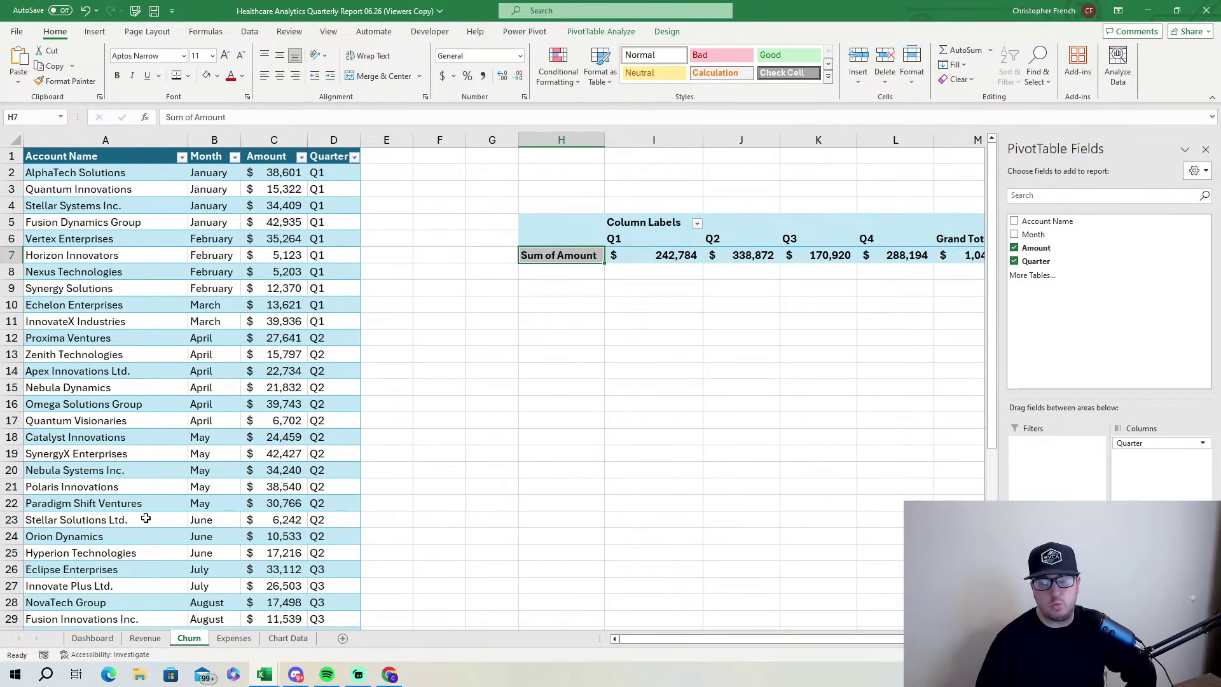
left_click(94, 637)
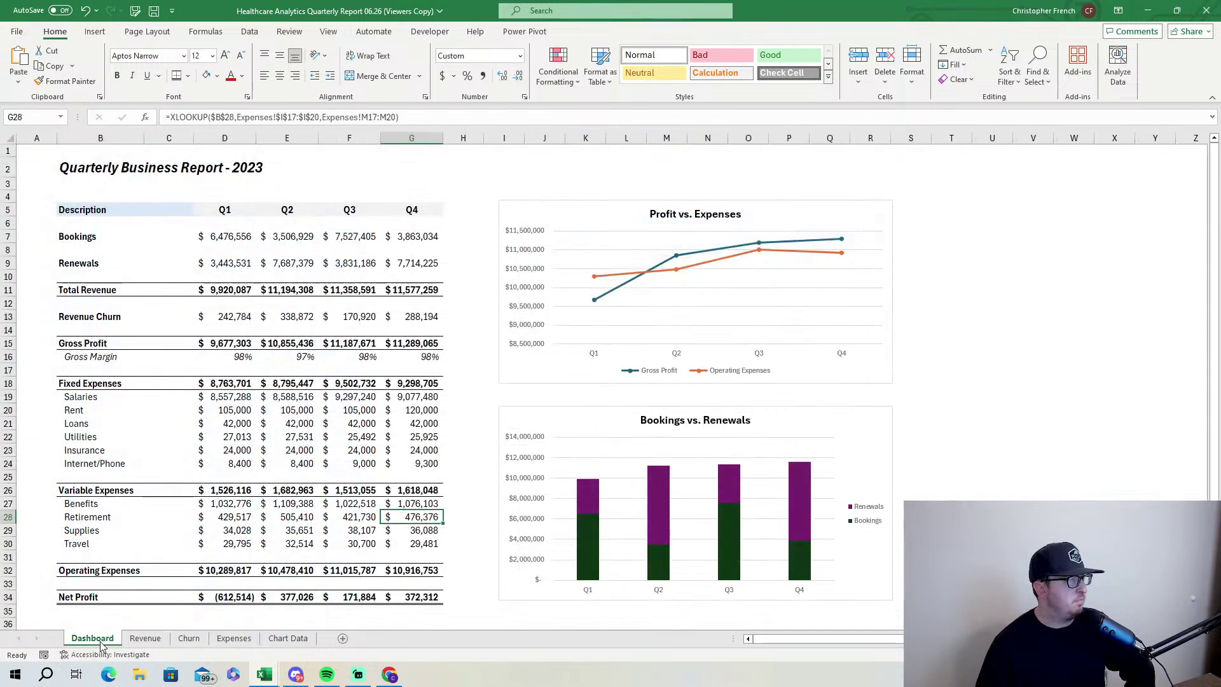
Select an empty cell beside the charts and save the workbook with the Net Profit border.
left_click(952, 476)
left_click(1062, 451)
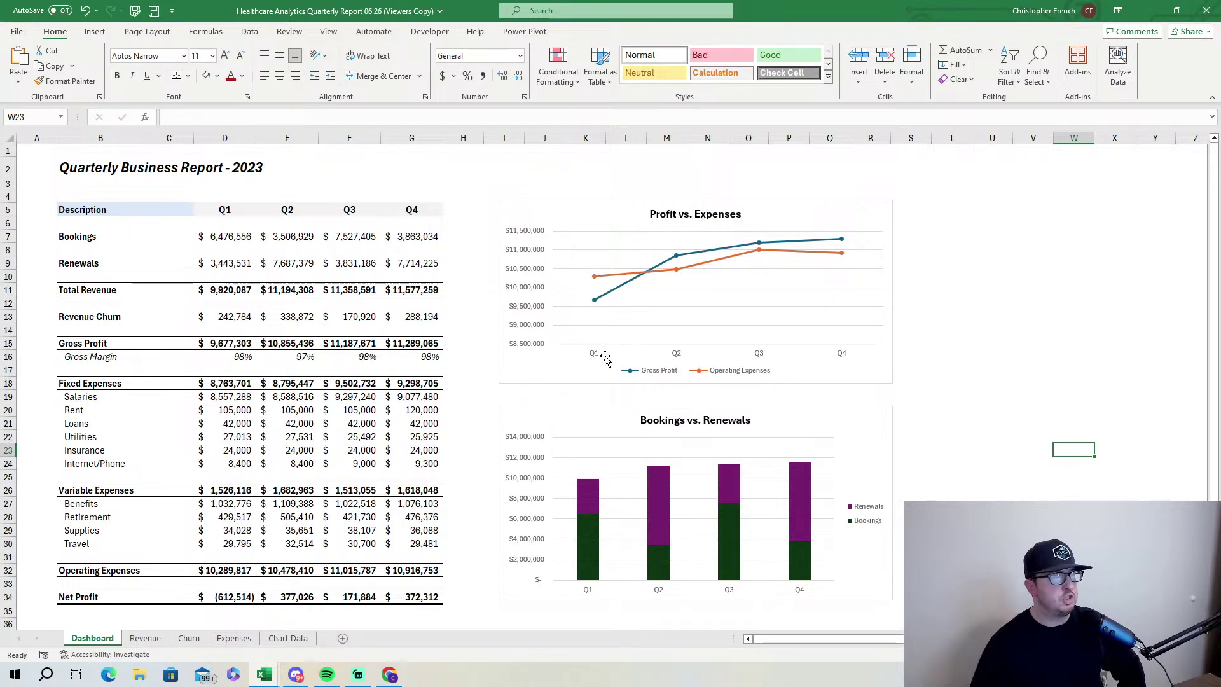
mouse_move(586, 561)
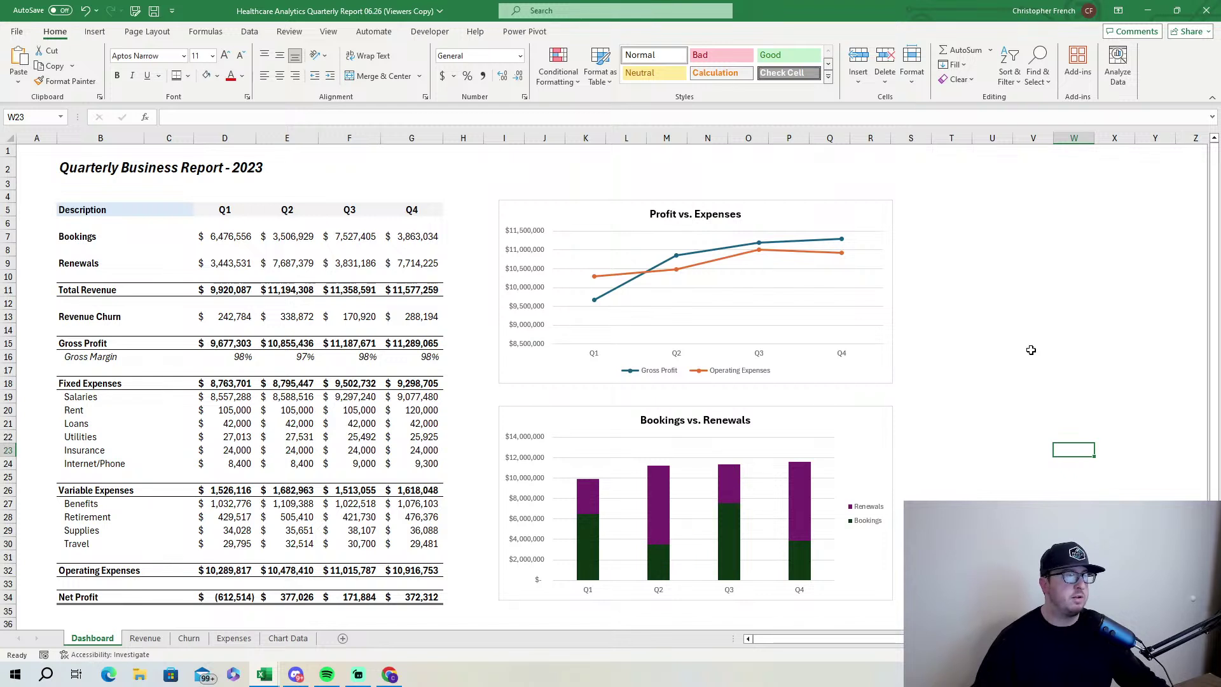
left_click(155, 12)
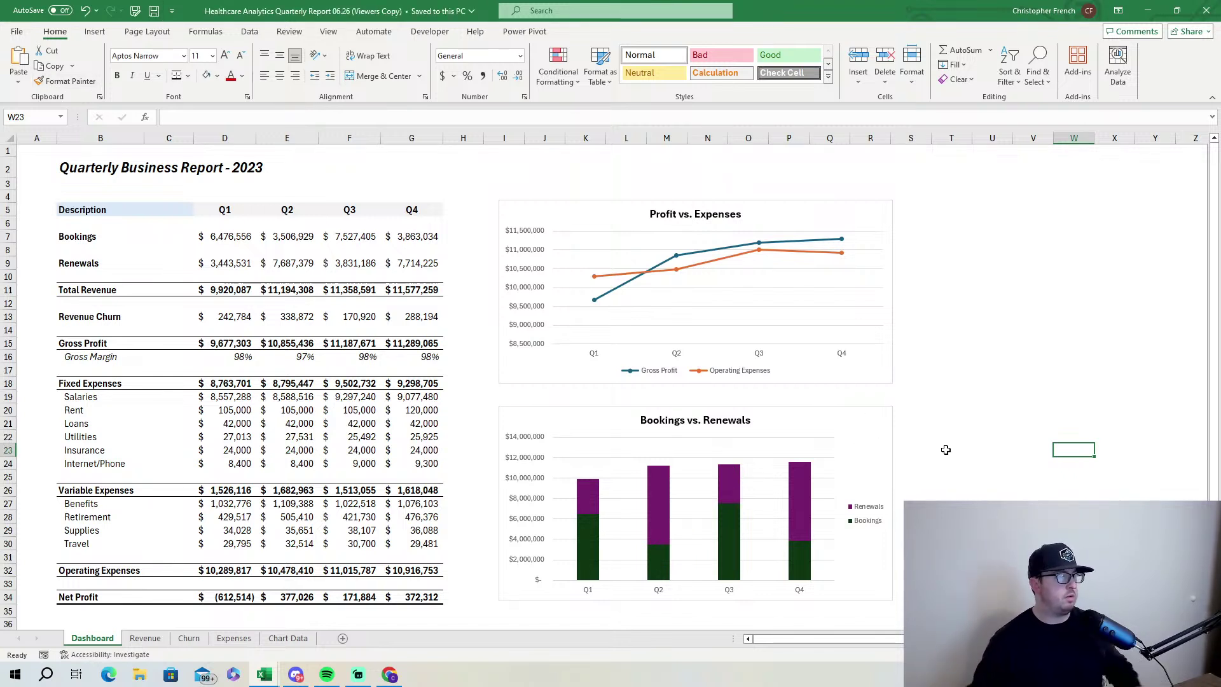
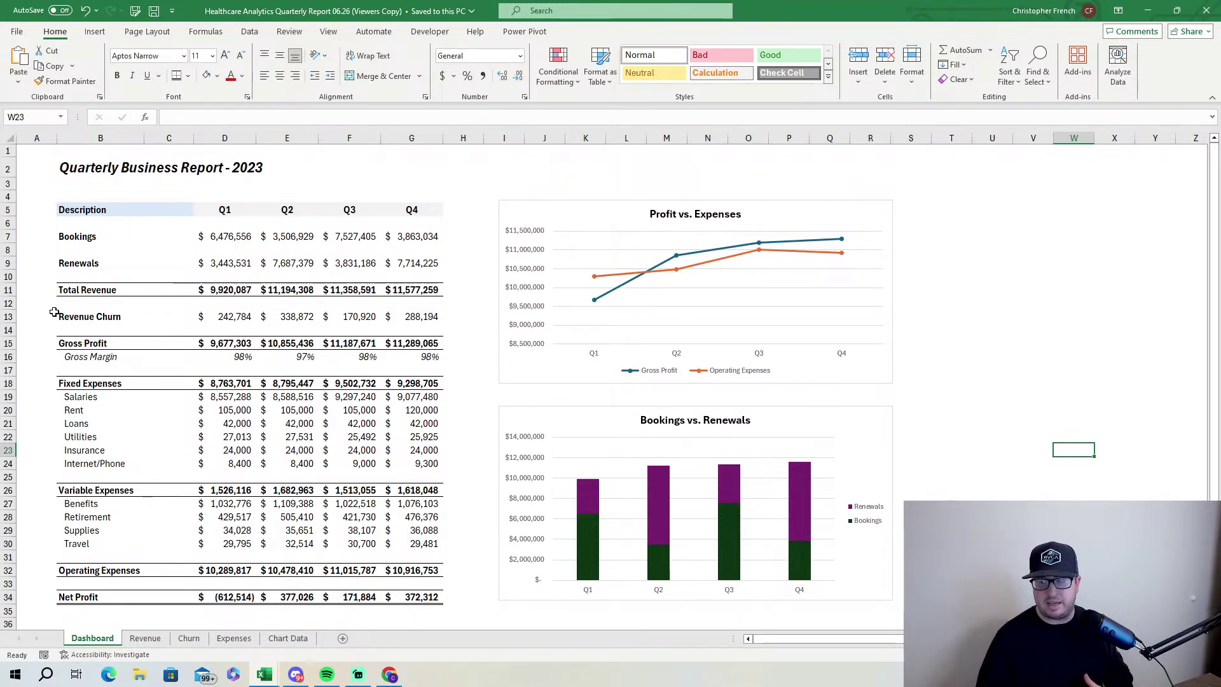
Select the Revenue Churn label, open Snipping Tool and capture the Dashboard's report table together with both charts.
left_click(93, 383)
left_click(100, 319)
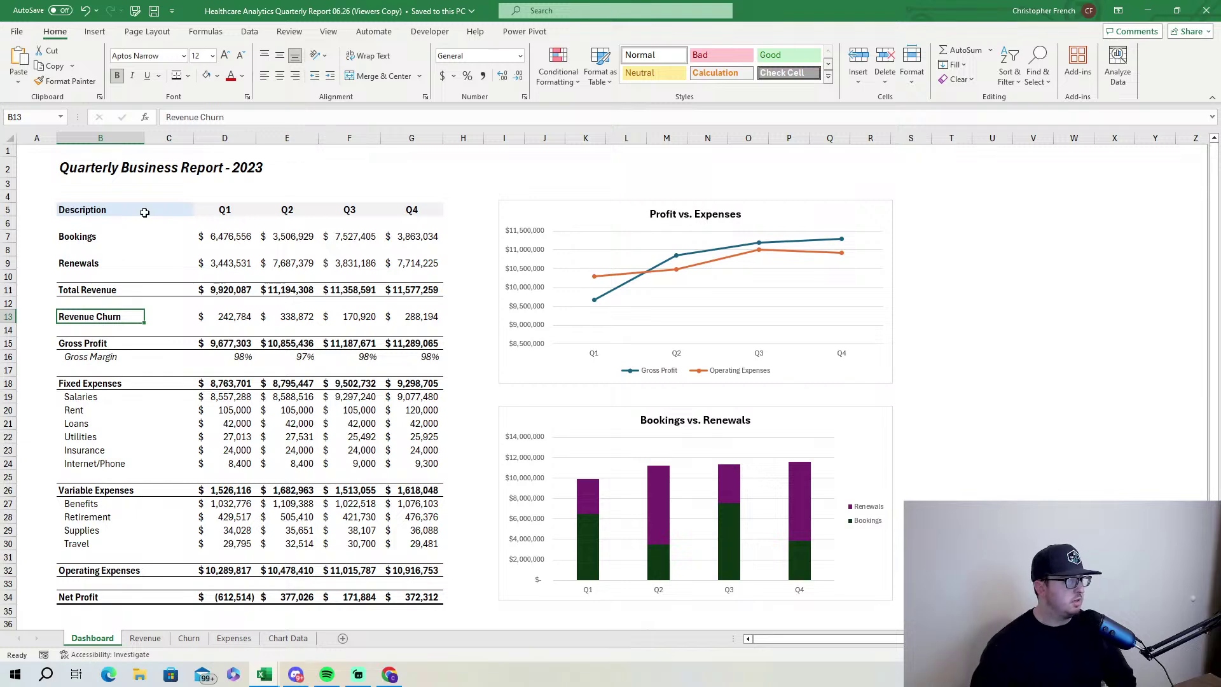
left_click(32, 676)
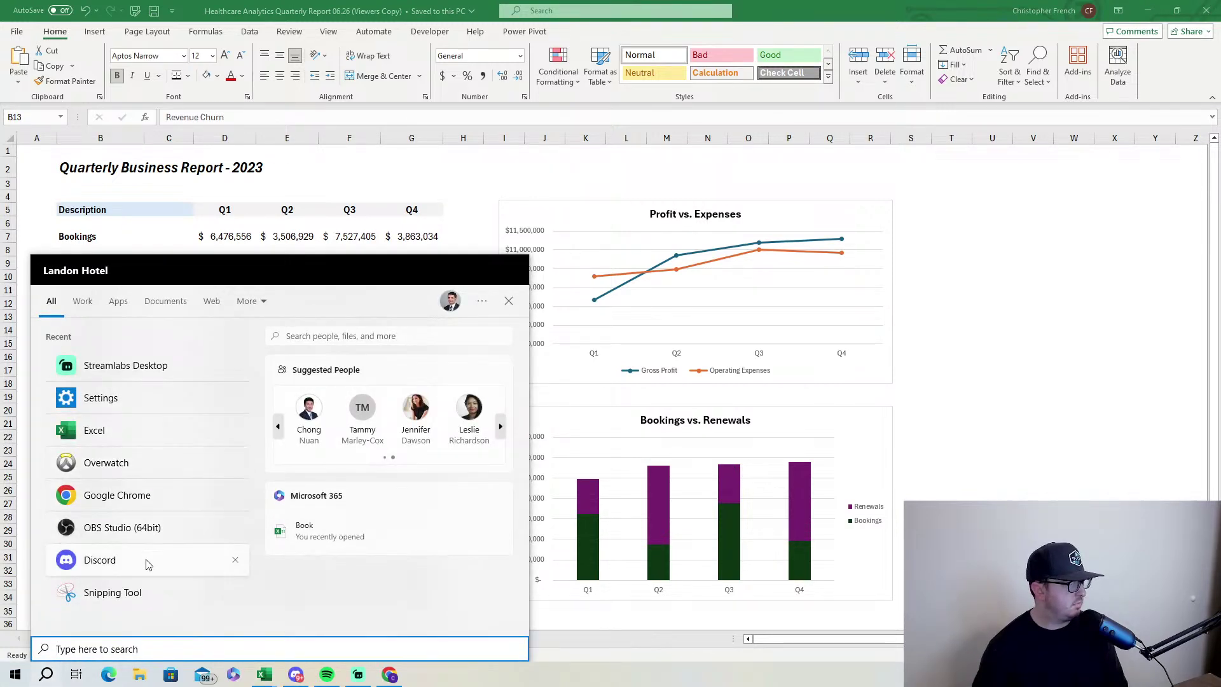
left_click(145, 588)
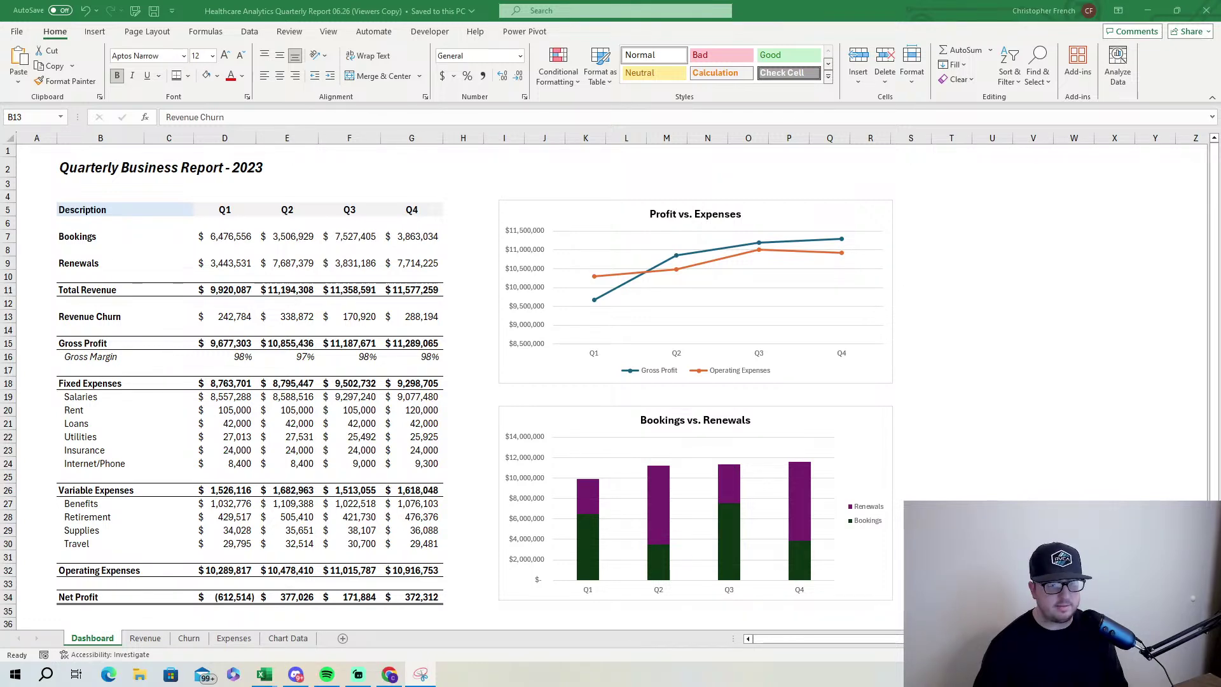
left_click_drag(812, 520, 1102, 270)
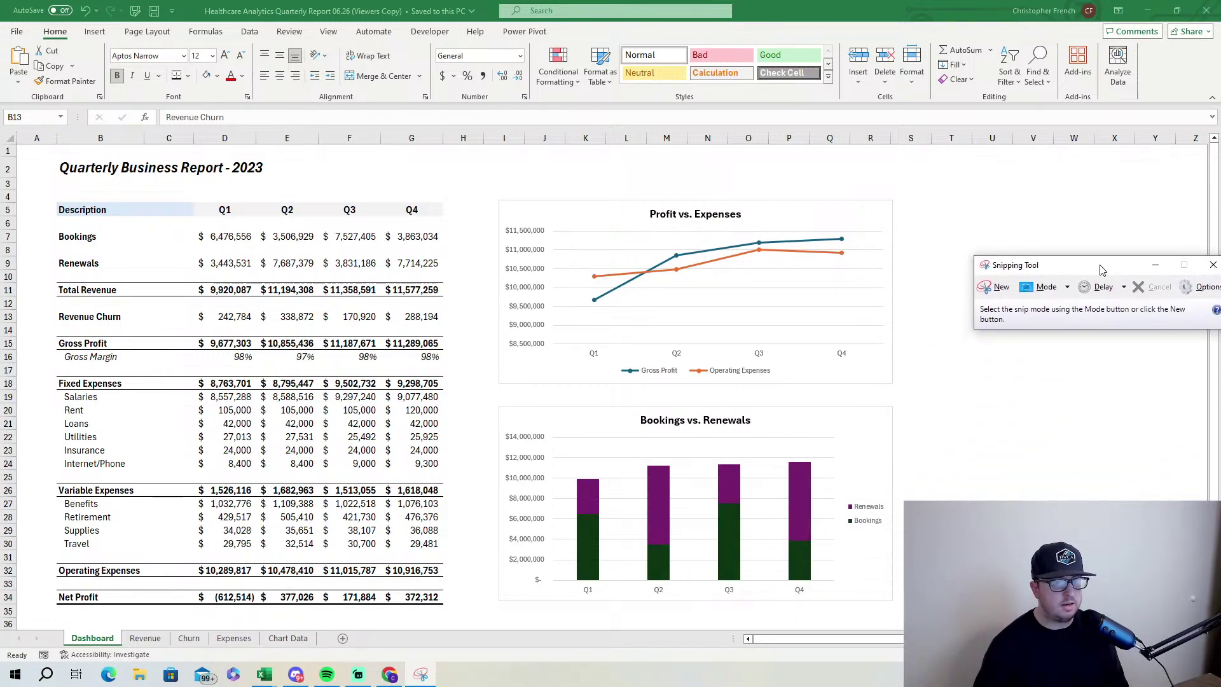
left_click(994, 287)
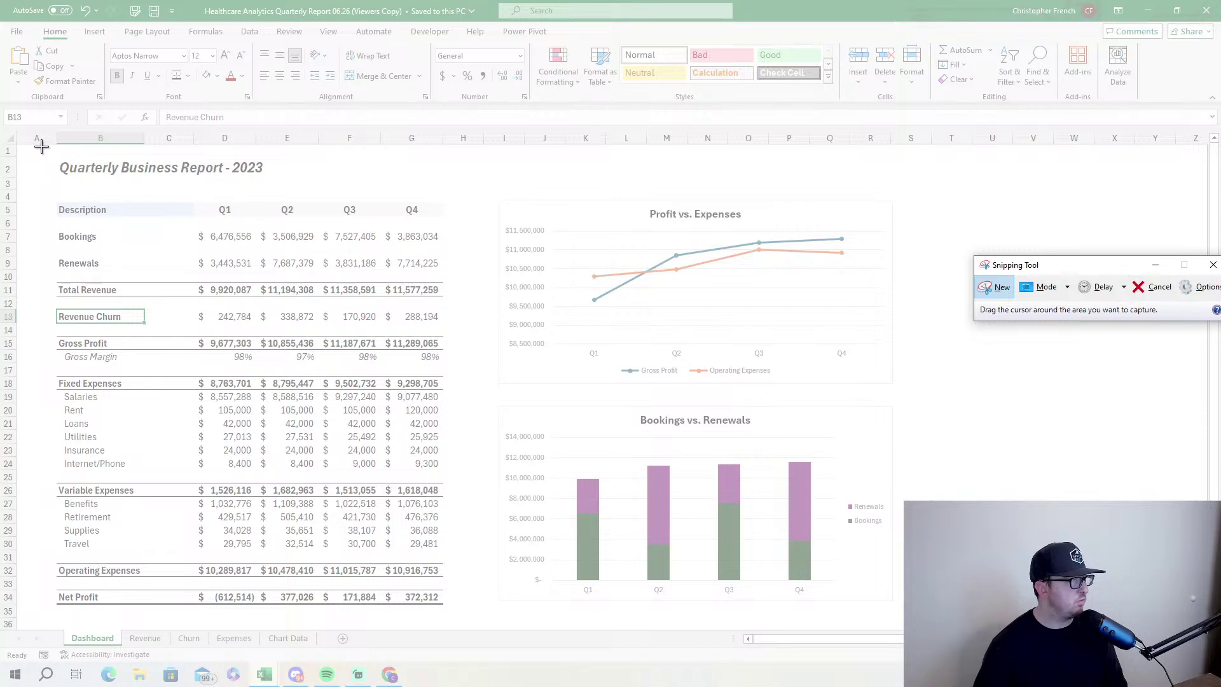
left_click_drag(44, 151, 948, 621)
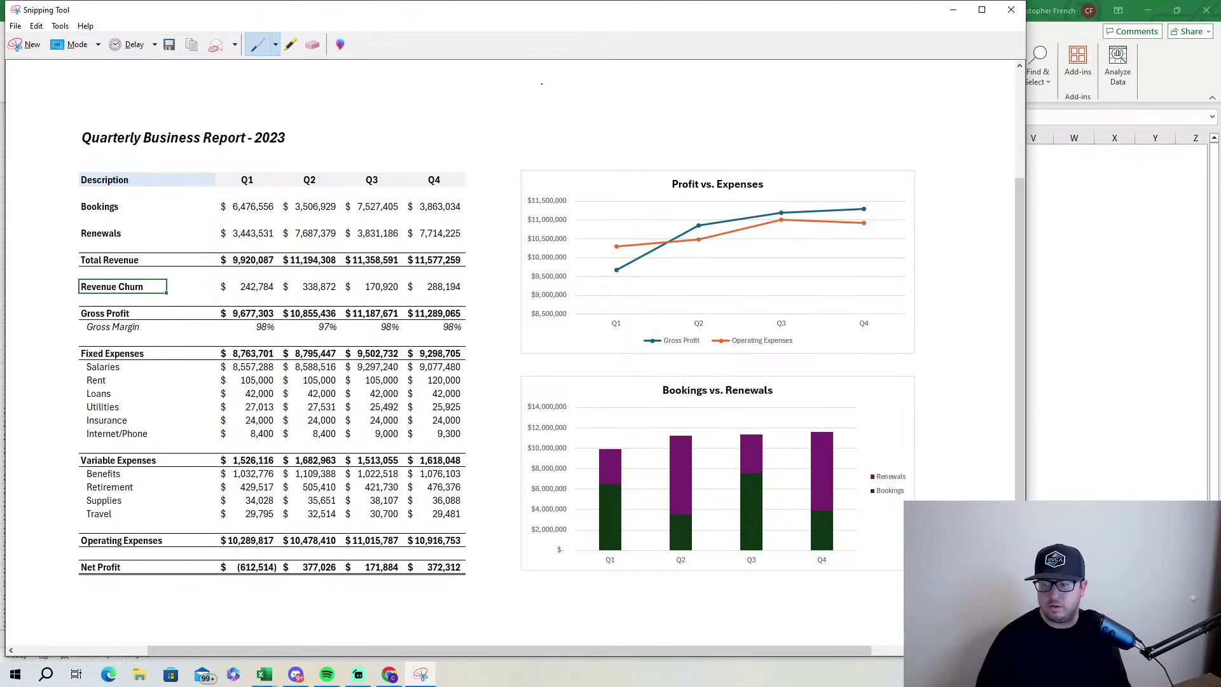
Reposition the Snipping Tool window holding the capture and minimise it to return to the Dashboard.
left_click_drag(846, 15, 894, 54)
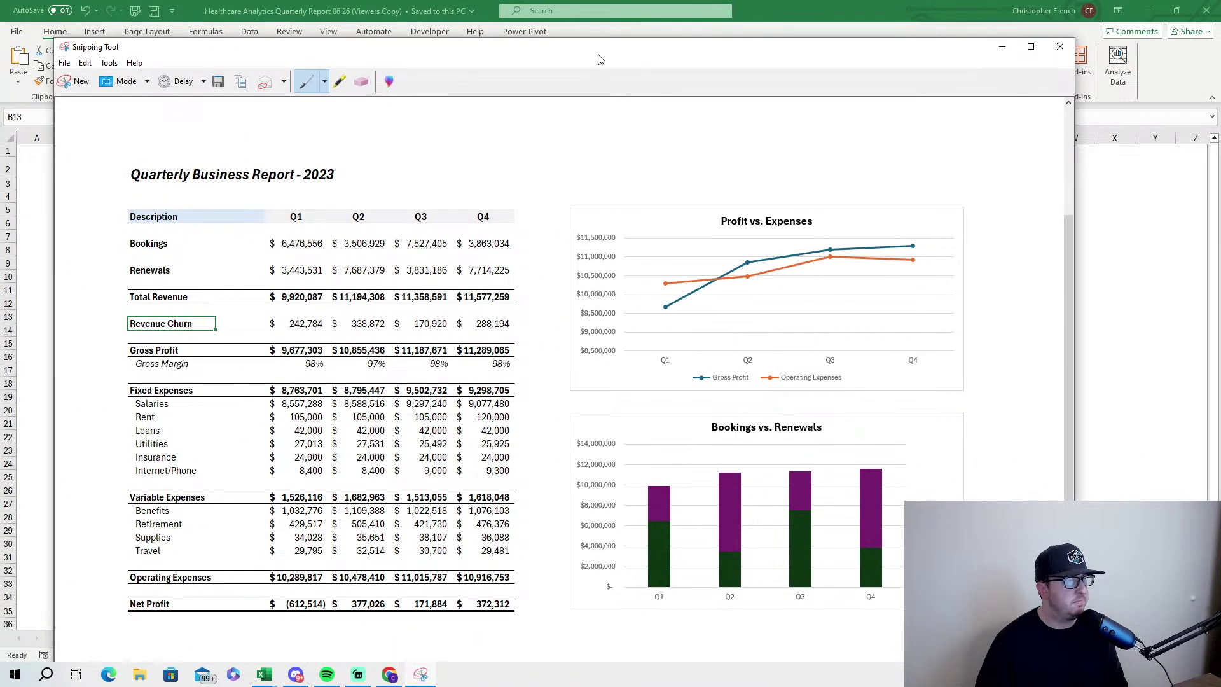
left_click_drag(597, 47, 801, 471)
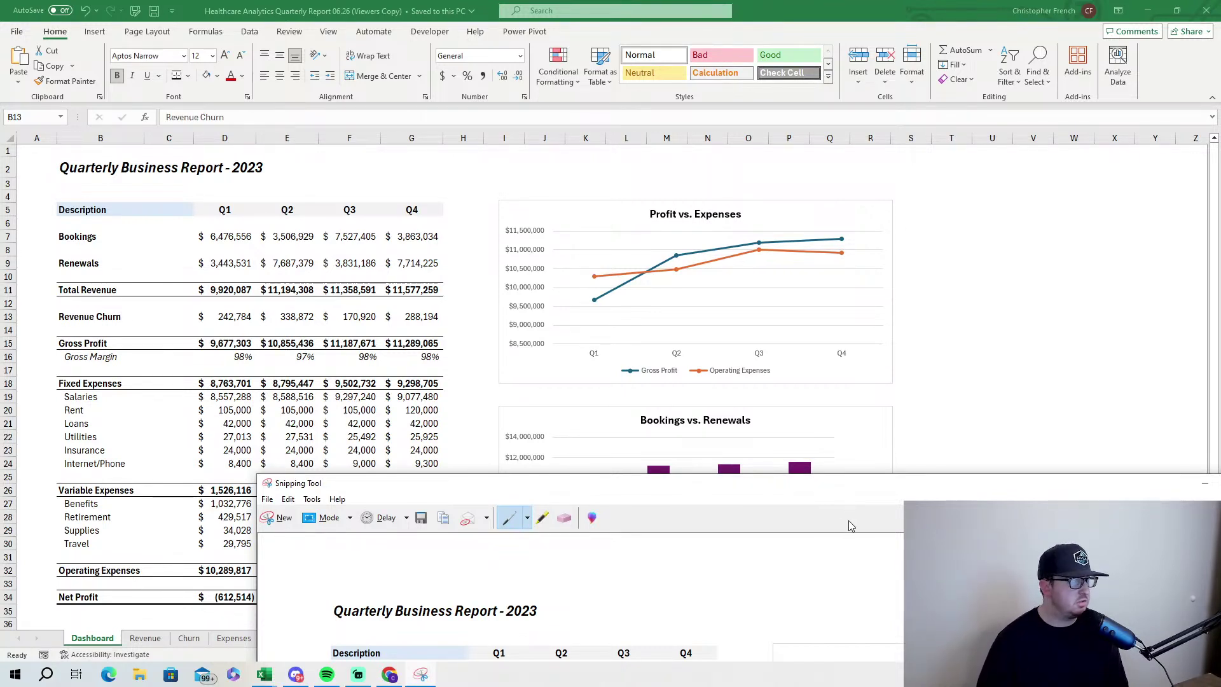
left_click_drag(1000, 489, 813, 250)
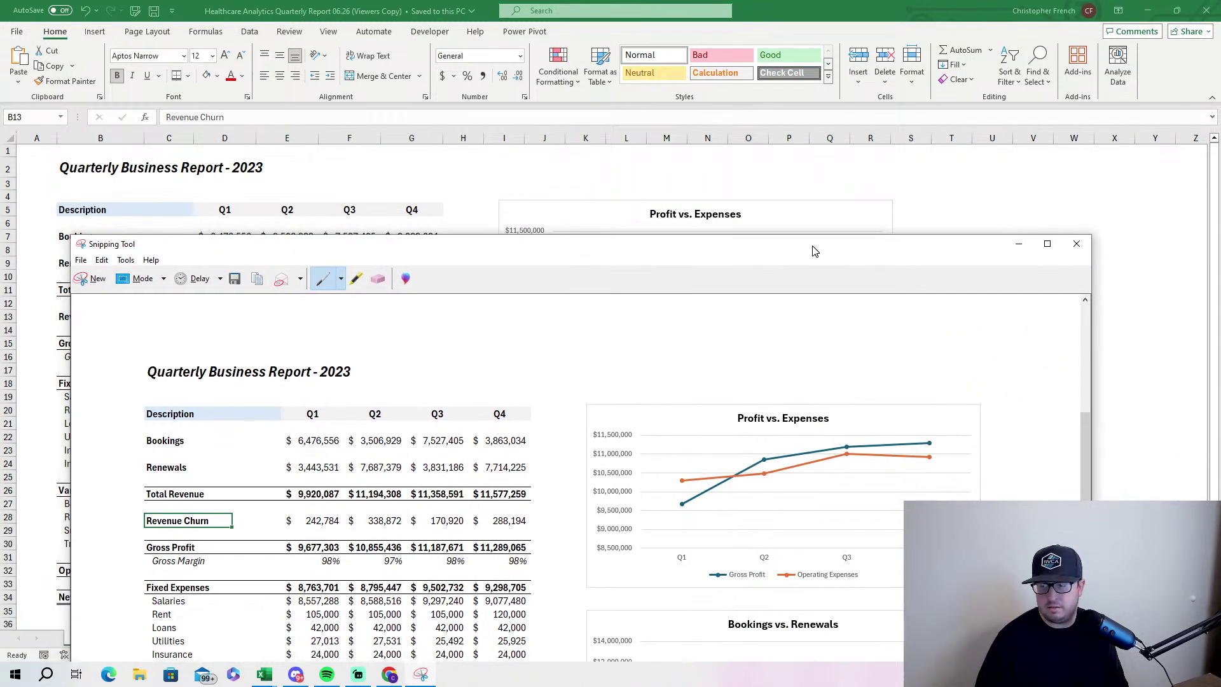
left_click(1018, 243)
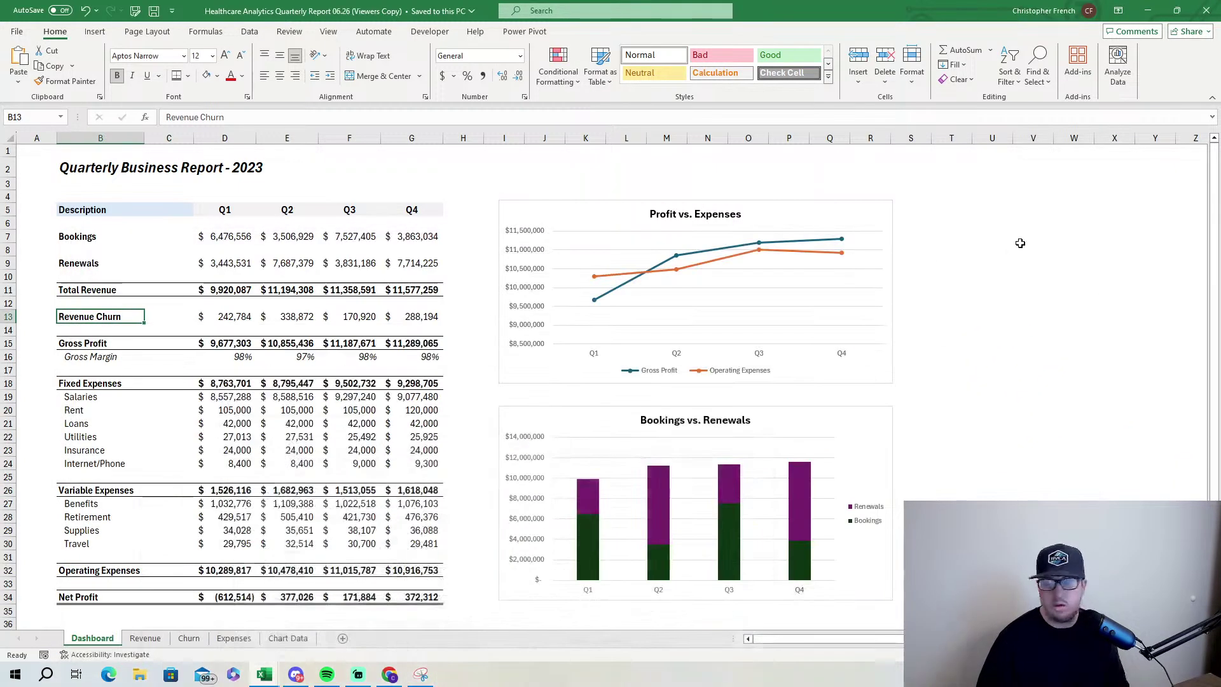